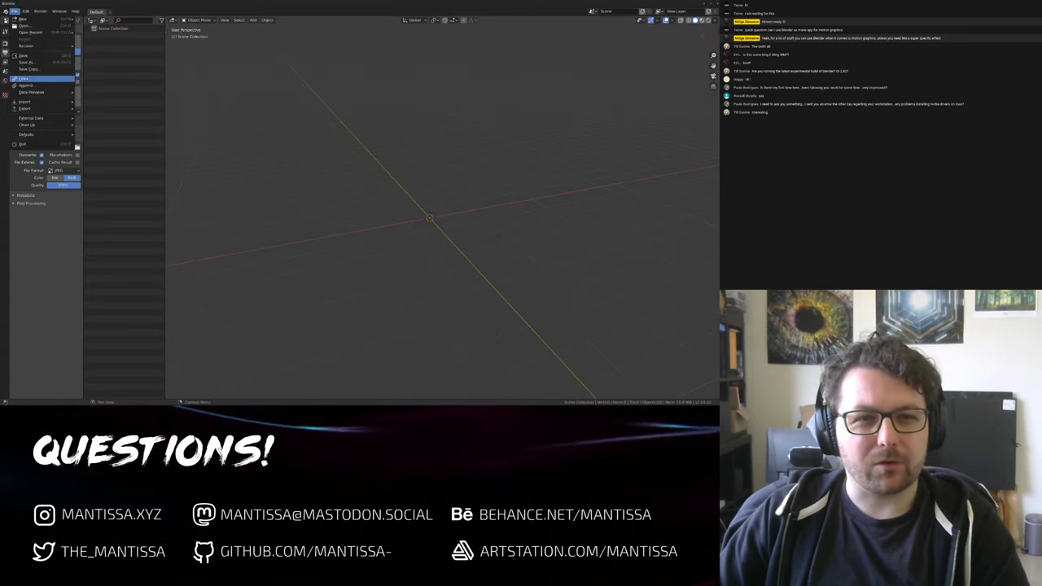
Import the Basemesh_bust OBJ model into the empty scene
{"action": "left_click", "coordinate": [28, 85]}
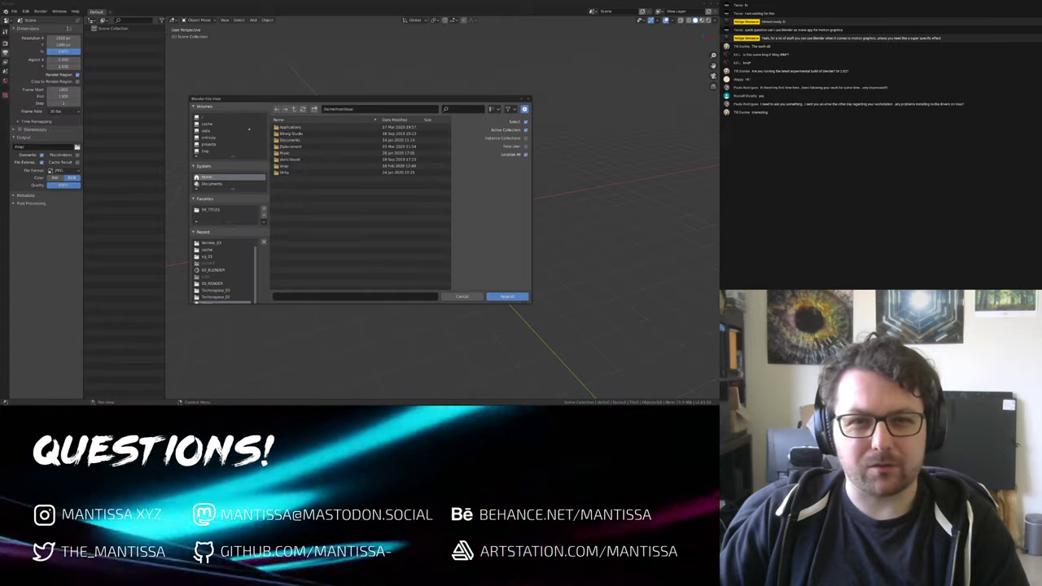
{"action": "key", "text": "Escape"}
{"action": "left_click", "coordinate": [15, 10]}
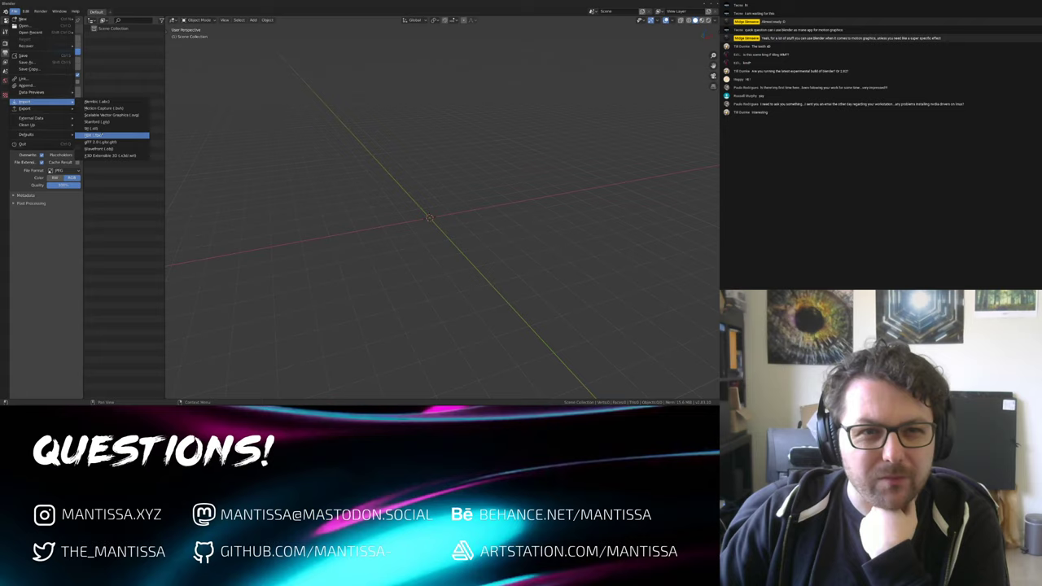
{"action": "left_click", "coordinate": [101, 148]}
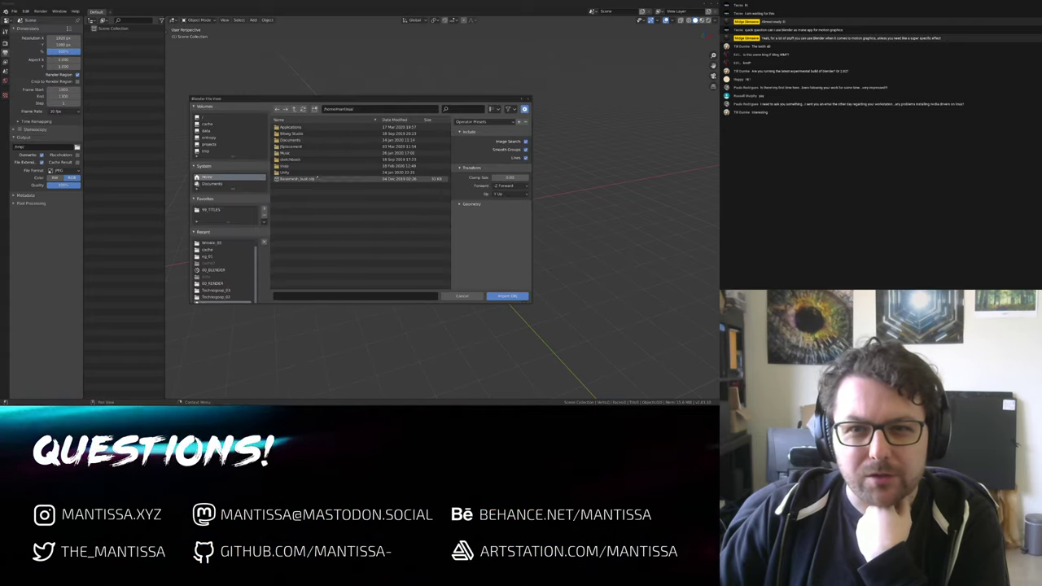
{"action": "double_click", "coordinate": [317, 178]}
{"action": "scroll", "coordinate": [348, 140], "scroll_direction": "down", "scroll_amount": 7}
{"action": "scroll", "coordinate": [366, 161], "scroll_direction": "up", "scroll_amount": 2}
{"action": "middle_click_drag", "start_coordinate": [423, 169], "coordinate": [380, 172]}
Add a level 2 Subdivision Surface modifier to the bust, apply it and smooth the shading
{"action": "key", "text": "ctrl+2"}
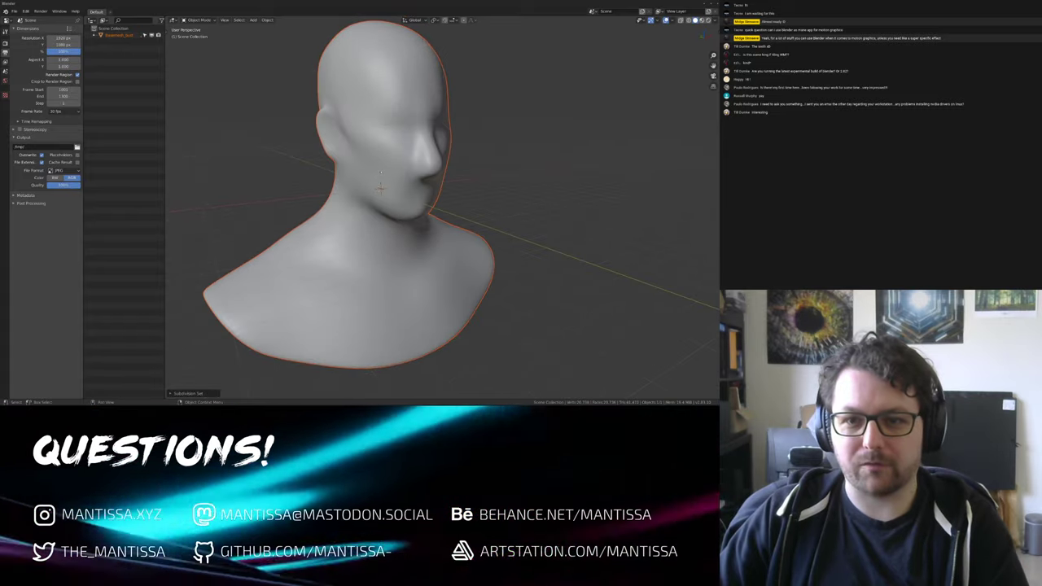
{"action": "key", "text": "shift+z"}
{"action": "scroll", "coordinate": [395, 140], "scroll_direction": "up", "scroll_amount": 2}
{"action": "mouse_move", "coordinate": [381, 173]}
{"action": "middle_mouse_down"}
{"action": "mouse_move", "coordinate": [395, 140]}
{"action": "mouse_move", "coordinate": [382, 142]}
{"action": "mouse_move", "coordinate": [406, 147]}
{"action": "mouse_move", "coordinate": [202, 123]}
{"action": "middle_mouse_up"}
{"action": "key", "text": "shift+z"}
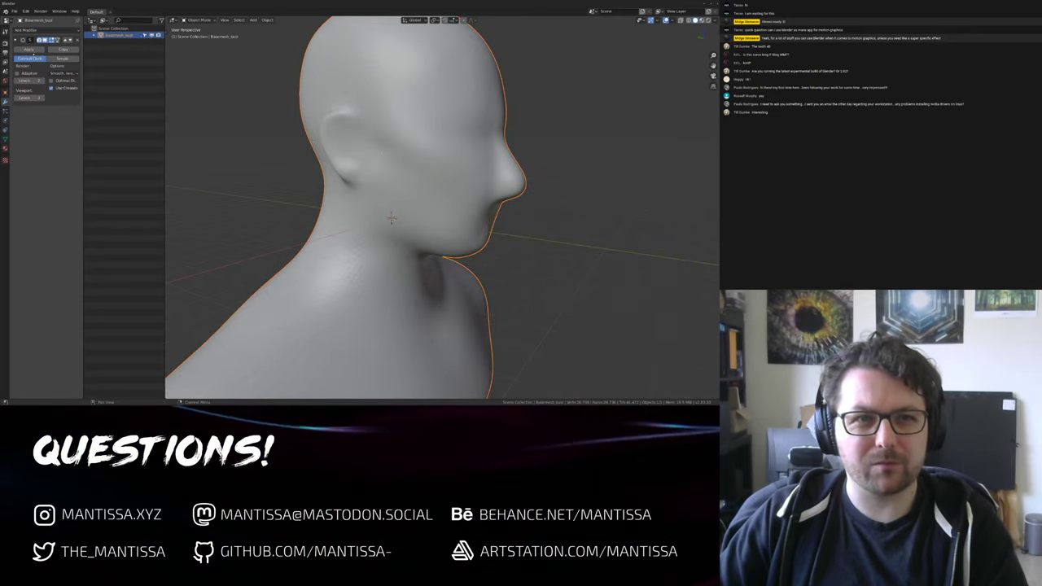
{"action": "scroll", "coordinate": [382, 146], "scroll_direction": "down", "scroll_amount": 1}
{"action": "middle_click_drag", "start_coordinate": [398, 154], "coordinate": [355, 175]}
{"action": "right_click", "coordinate": [355, 174]}
{"action": "left_click", "coordinate": [355, 174]}
Switch the bust to Sculpt Mode and choose the Cloth brush
{"action": "middle_click_drag", "start_coordinate": [423, 192], "coordinate": [381, 186]}
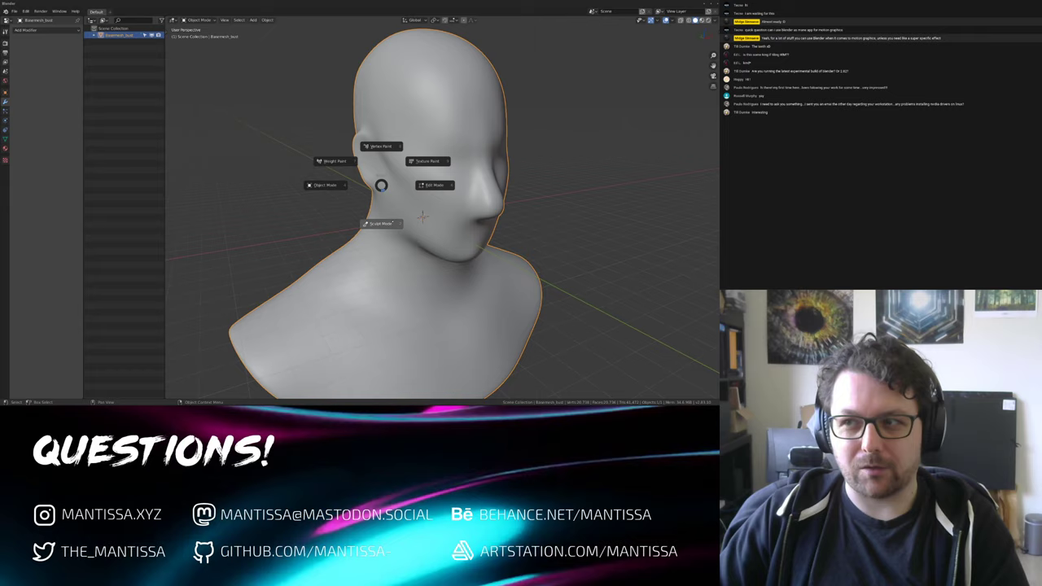
{"action": "left_click", "coordinate": [381, 222]}
{"action": "middle_click_drag", "start_coordinate": [381, 223], "coordinate": [388, 197]}
{"action": "key", "text": "shift+space"}
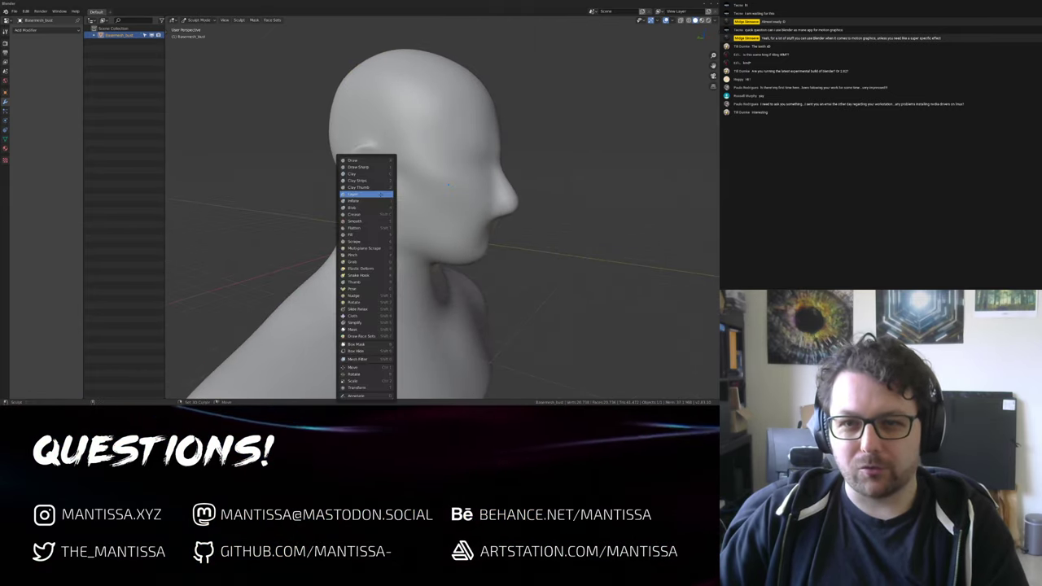
{"action": "left_click", "coordinate": [355, 316]}
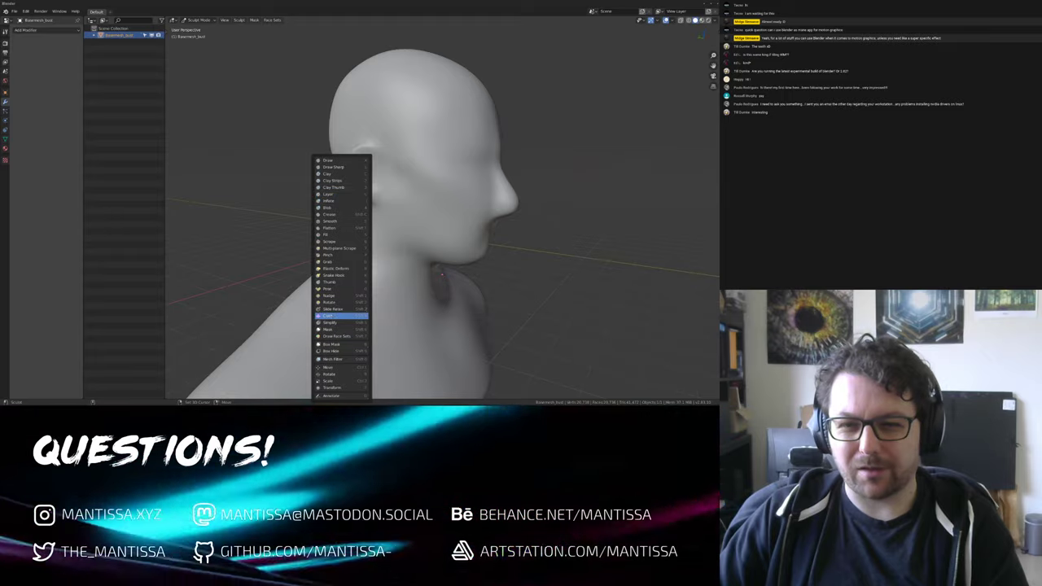
Sculpt small cloth wrinkles across the cheek and temple in front of the ear
{"action": "left_click_drag", "start_coordinate": [421, 166], "coordinate": [424, 158]}
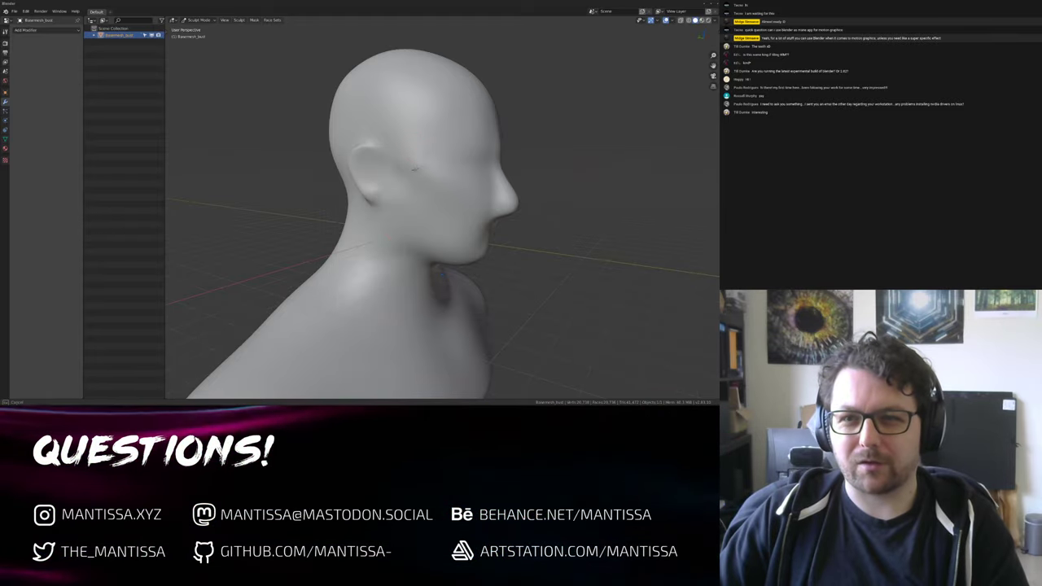
{"action": "left_click_drag", "start_coordinate": [428, 199], "coordinate": [428, 197]}
{"action": "middle_click_drag", "start_coordinate": [456, 196], "coordinate": [381, 195]}
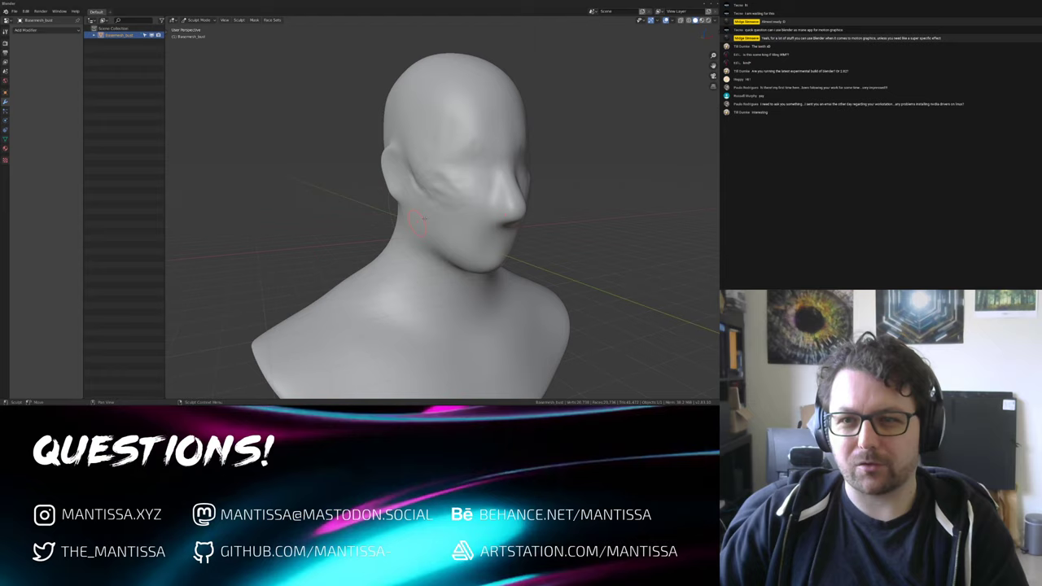
{"action": "middle_click_drag", "start_coordinate": [467, 179], "coordinate": [483, 178]}
{"action": "scroll", "coordinate": [467, 176], "scroll_direction": "up", "scroll_amount": 4}
{"action": "middle_click_drag", "start_coordinate": [372, 207], "coordinate": [410, 203]}
{"action": "left_click_drag", "start_coordinate": [411, 203], "coordinate": [410, 204]}
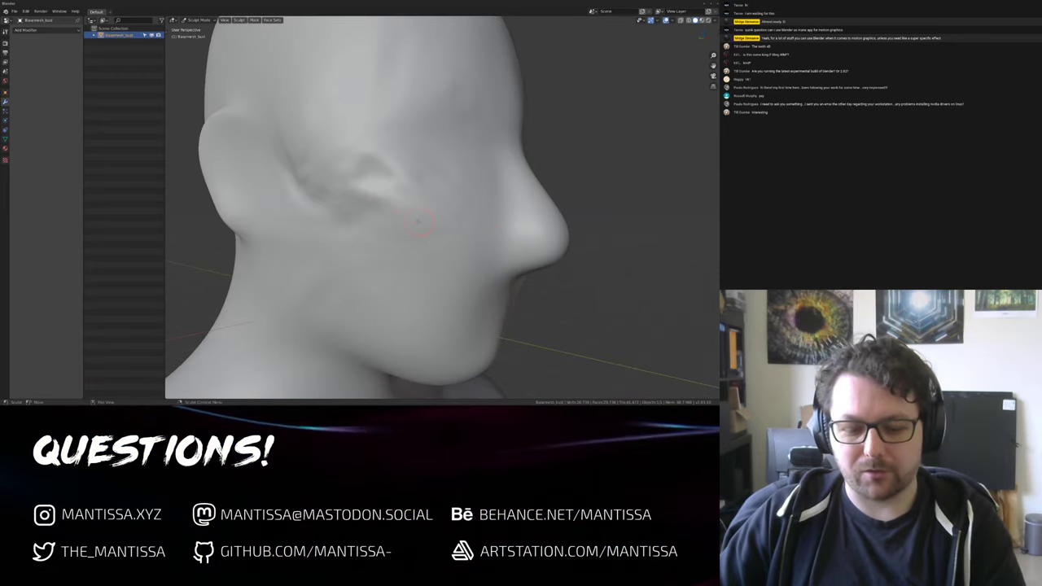
Display the brush settings and sculpt mirrored cloth folds around the eyes, cheeks and chin with a larger brush
{"action": "left_click", "coordinate": [717, 45]}
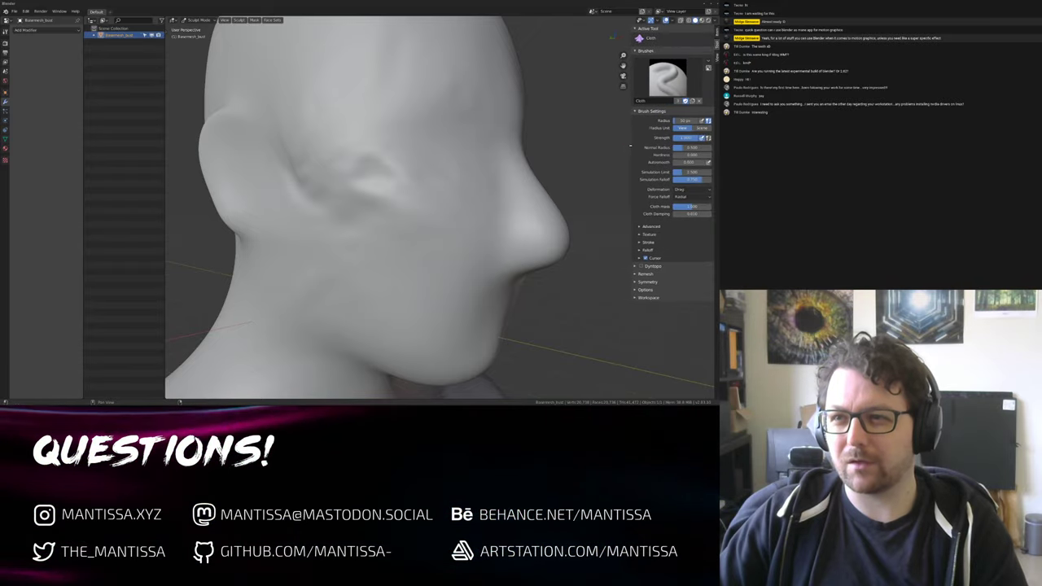
{"action": "middle_click_drag", "start_coordinate": [498, 147], "coordinate": [402, 160]}
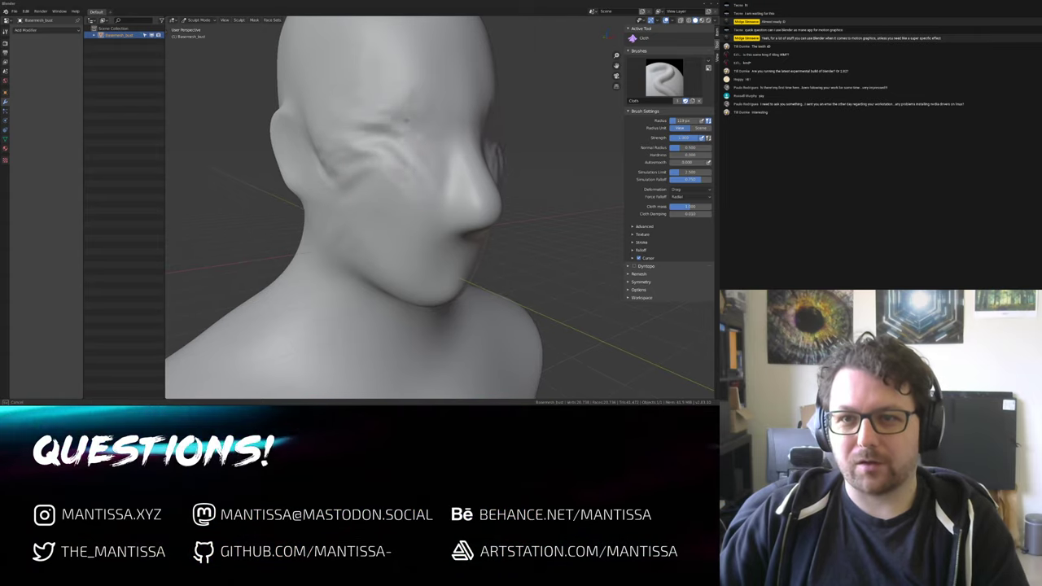
{"action": "middle_click_drag", "start_coordinate": [368, 225], "coordinate": [366, 237]}
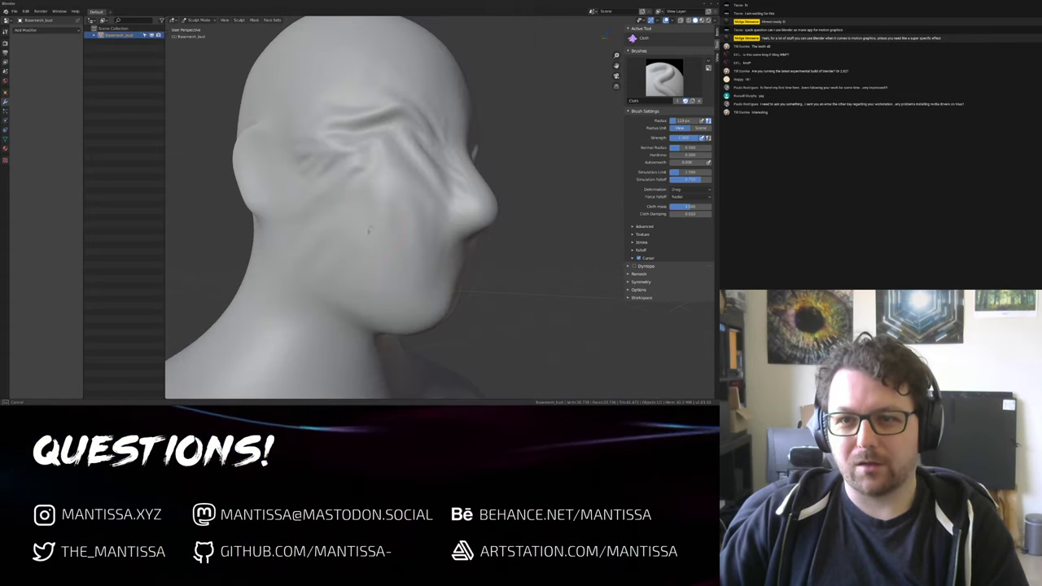
{"action": "mouse_move", "coordinate": [376, 159]}
{"action": "left_mouse_down"}
{"action": "mouse_move", "coordinate": [390, 213]}
{"action": "mouse_move", "coordinate": [431, 264]}
{"action": "mouse_move", "coordinate": [411, 235]}
{"action": "left_mouse_up"}
{"action": "mouse_move", "coordinate": [411, 234]}
{"action": "middle_mouse_down"}
{"action": "mouse_move", "coordinate": [431, 232]}
{"action": "mouse_move", "coordinate": [423, 236]}
{"action": "middle_mouse_up"}
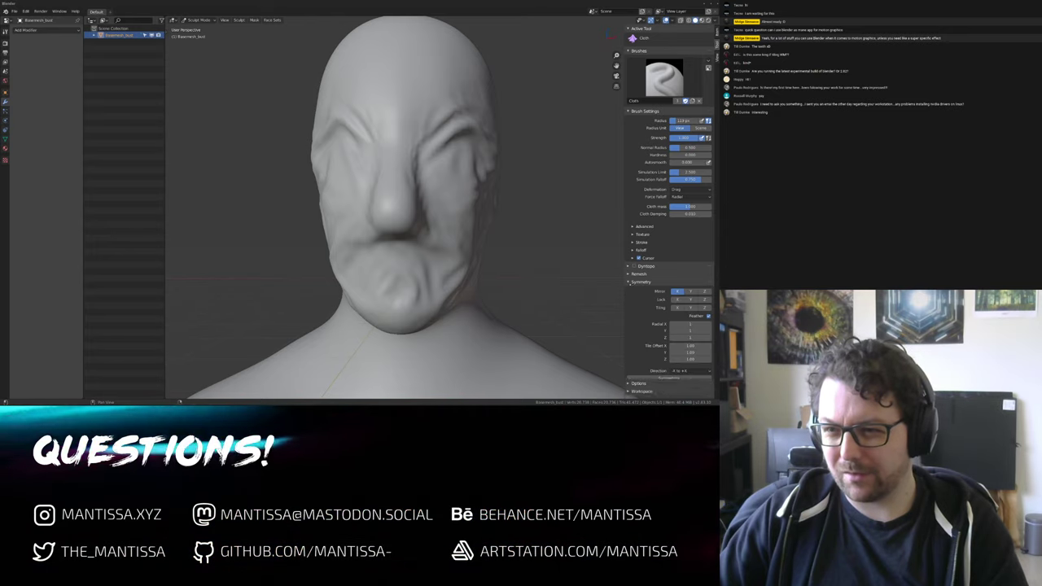
Turn off X mirroring and sculpt asymmetric cloth folds across the forehead and brow
{"action": "middle_click_drag", "start_coordinate": [466, 238], "coordinate": [402, 113]}
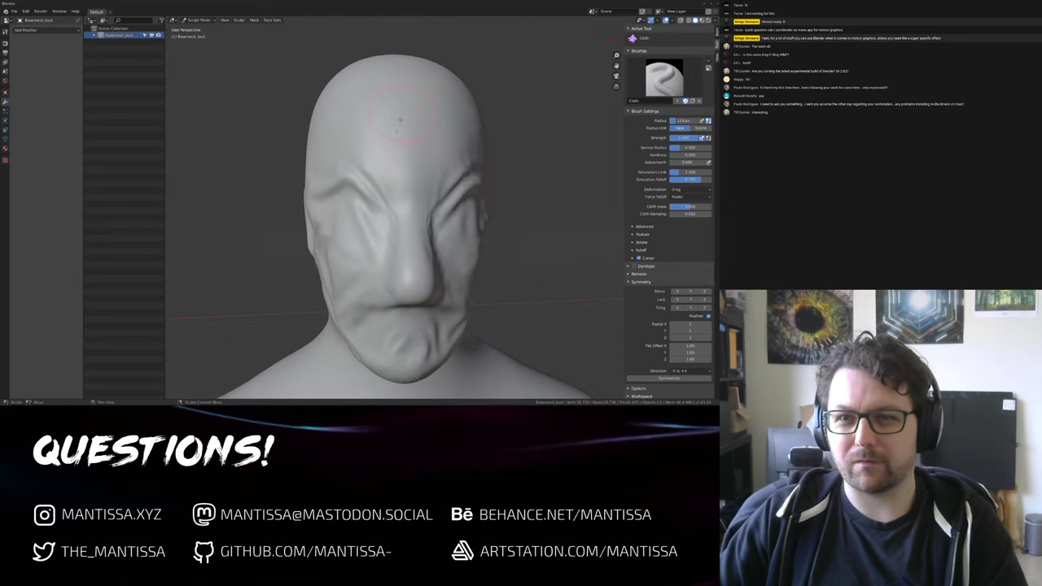
{"action": "left_click_drag", "start_coordinate": [358, 110], "coordinate": [401, 175]}
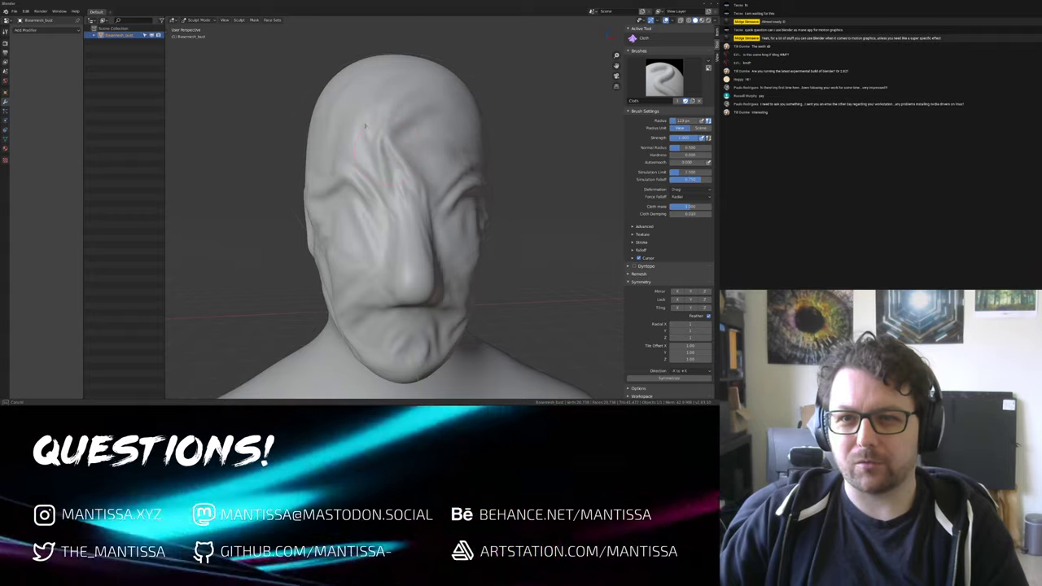
{"action": "middle_click_drag", "start_coordinate": [398, 175], "coordinate": [407, 147]}
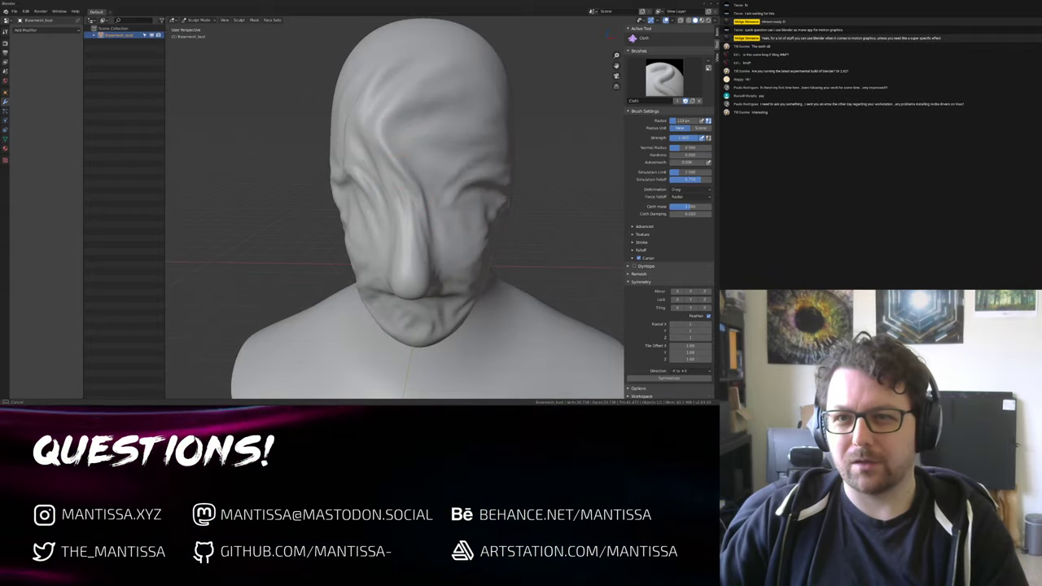
{"action": "mouse_move", "coordinate": [500, 135]}
{"action": "middle_mouse_down"}
{"action": "mouse_move", "coordinate": [431, 218]}
{"action": "mouse_move", "coordinate": [521, 238]}
{"action": "mouse_move", "coordinate": [422, 213]}
{"action": "middle_mouse_up"}
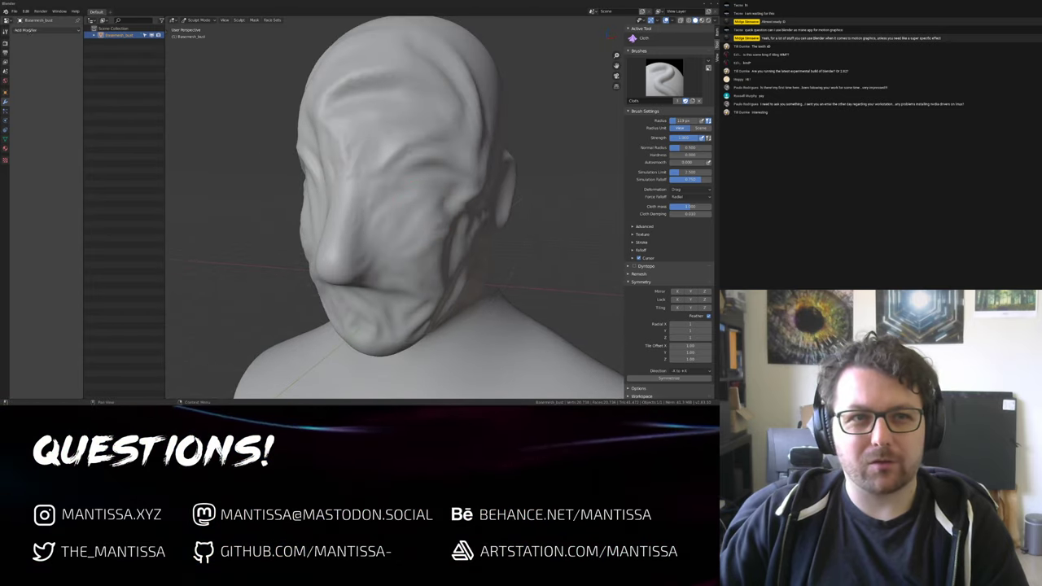
Add a Multiresolution modifier to the bust and subdivide it once
{"action": "left_click", "coordinate": [25, 30]}
{"action": "left_click", "coordinate": [90, 103]}
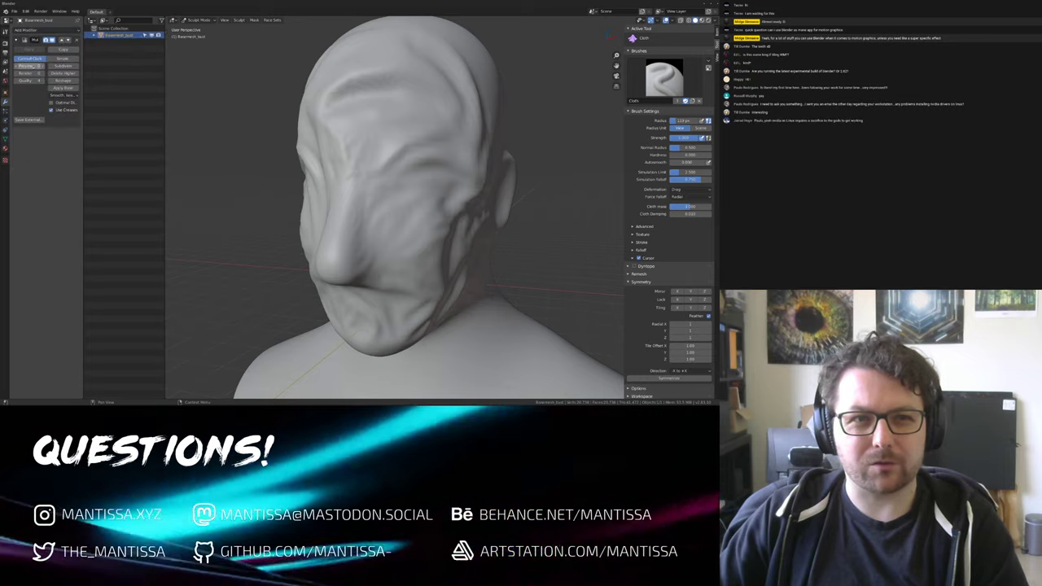
{"action": "left_click", "coordinate": [62, 66]}
Sculpt finer cloth wrinkles around the eye, cheek, jaw and mouth at the higher mesh resolution
{"action": "mouse_move", "coordinate": [423, 212]}
{"action": "middle_mouse_down"}
{"action": "mouse_move", "coordinate": [374, 217]}
{"action": "mouse_move", "coordinate": [409, 204]}
{"action": "middle_mouse_up"}
{"action": "left_click_drag", "start_coordinate": [407, 204], "coordinate": [404, 216]}
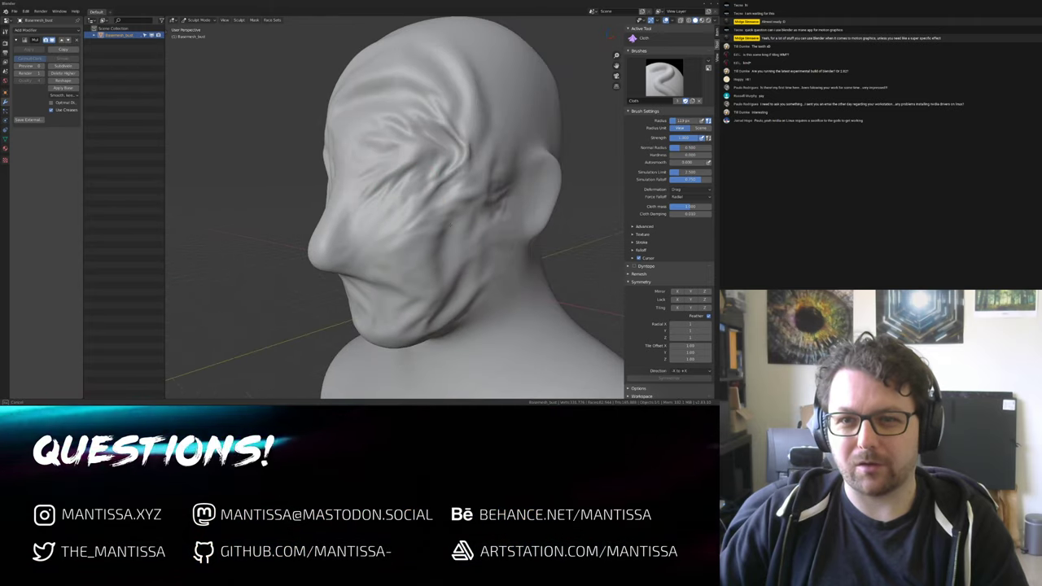
{"action": "middle_click_drag", "start_coordinate": [463, 246], "coordinate": [393, 249]}
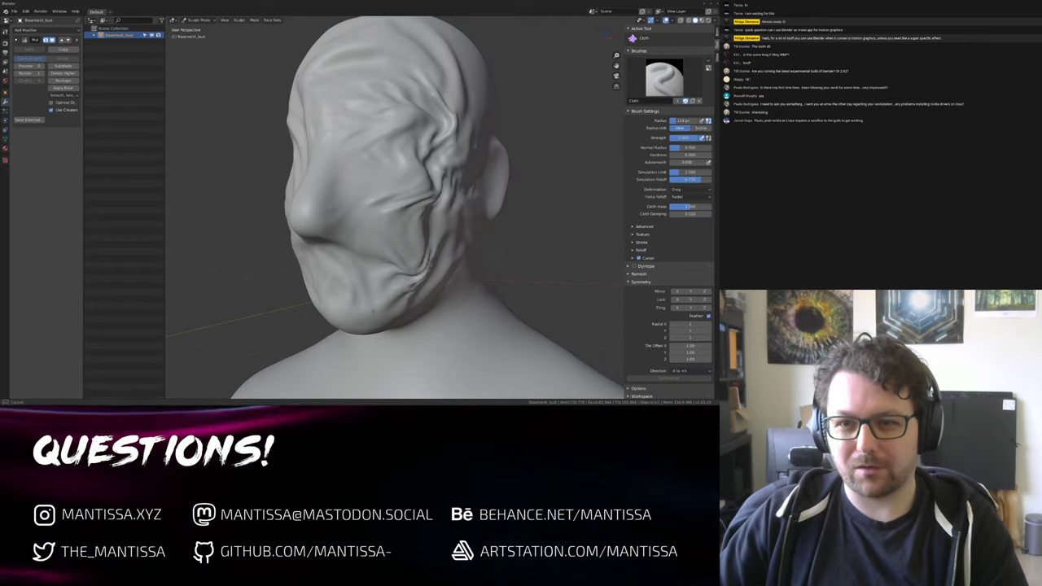
{"action": "middle_click_drag", "start_coordinate": [374, 311], "coordinate": [488, 306]}
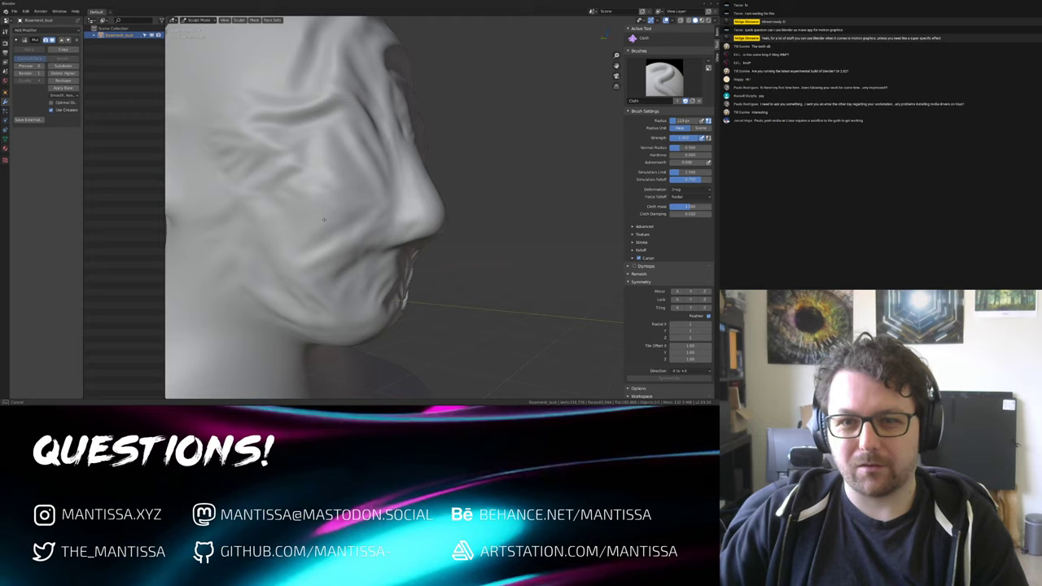
{"action": "middle_click_drag", "start_coordinate": [394, 187], "coordinate": [397, 162]}
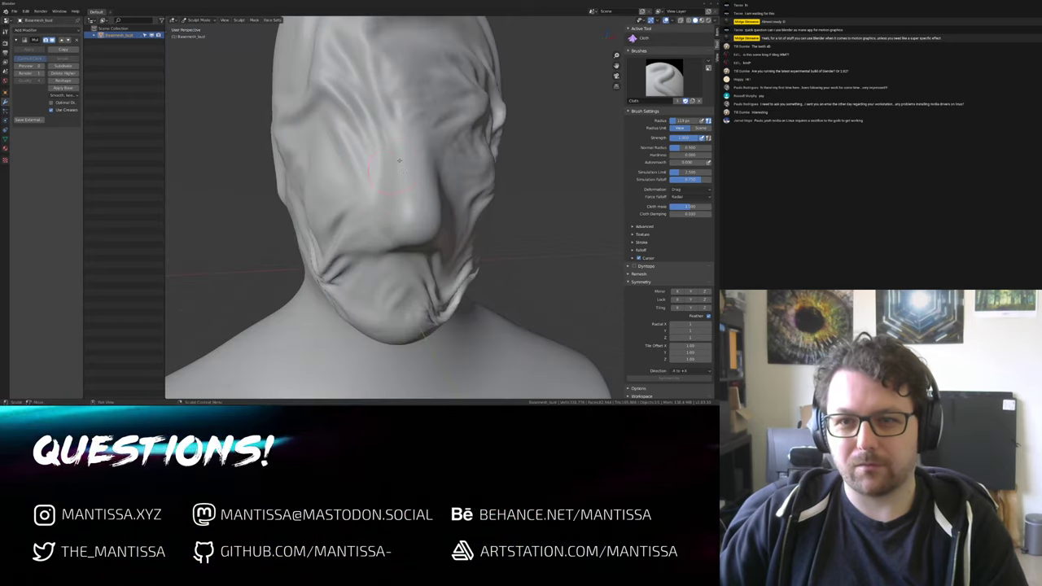
Bunch up cloth wrinkles on the tip and bridge of the nose
{"action": "mouse_move", "coordinate": [406, 199]}
{"action": "middle_mouse_down"}
{"action": "mouse_move", "coordinate": [425, 236]}
{"action": "mouse_move", "coordinate": [389, 240]}
{"action": "mouse_move", "coordinate": [439, 259]}
{"action": "middle_mouse_up"}
{"action": "middle_click_drag", "start_coordinate": [447, 193], "coordinate": [387, 218]}
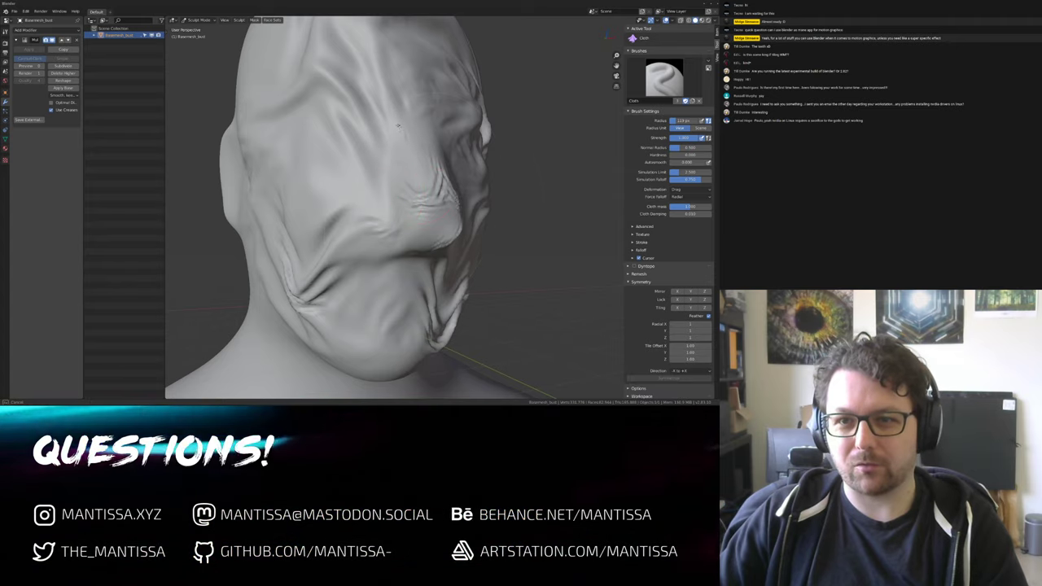
{"action": "mouse_move", "coordinate": [406, 171]}
{"action": "middle_mouse_down"}
{"action": "mouse_move", "coordinate": [394, 168]}
{"action": "mouse_move", "coordinate": [403, 153]}
{"action": "middle_mouse_up"}
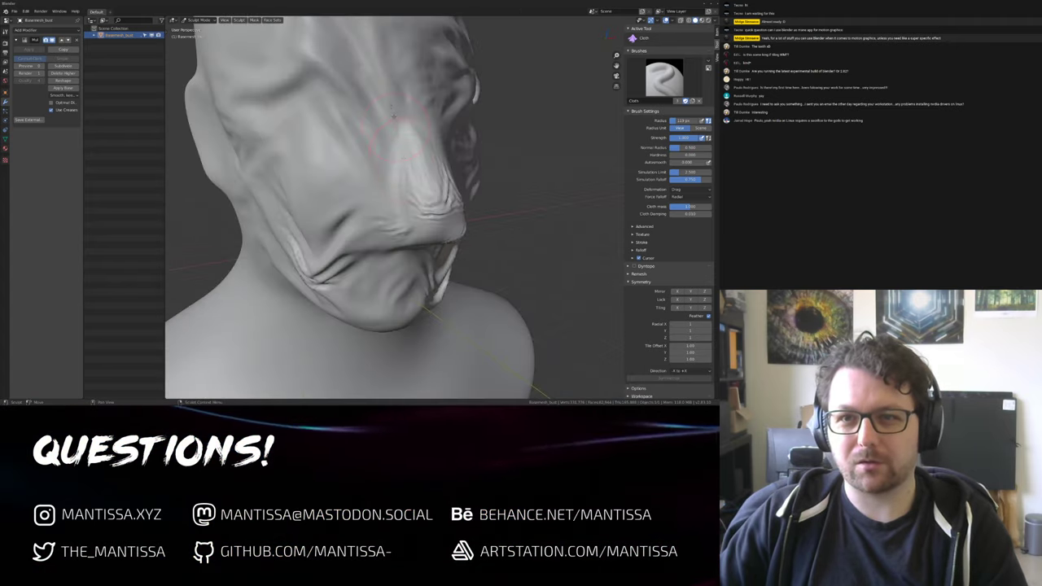
{"action": "left_click_drag", "start_coordinate": [394, 115], "coordinate": [331, 157]}
{"action": "middle_click_drag", "start_coordinate": [330, 158], "coordinate": [379, 158]}
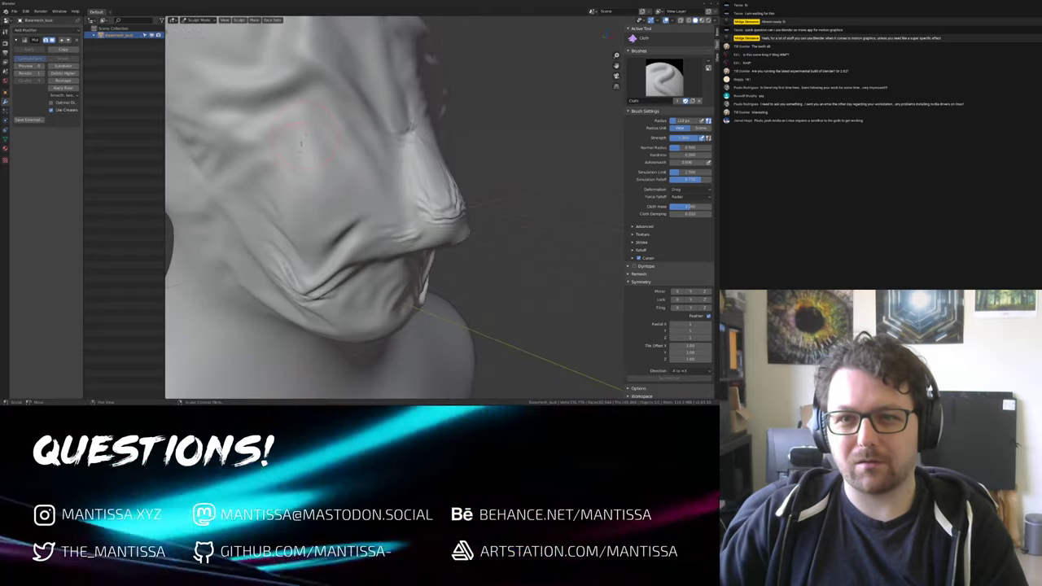
Sculpt more cloth folds below the eye and across the chin
{"action": "mouse_move", "coordinate": [314, 157]}
{"action": "middle_mouse_down"}
{"action": "mouse_move", "coordinate": [329, 86]}
{"action": "mouse_move", "coordinate": [326, 130]}
{"action": "mouse_move", "coordinate": [367, 111]}
{"action": "mouse_move", "coordinate": [372, 128]}
{"action": "middle_mouse_up"}
{"action": "scroll", "coordinate": [366, 151], "scroll_direction": "down", "scroll_amount": 1}
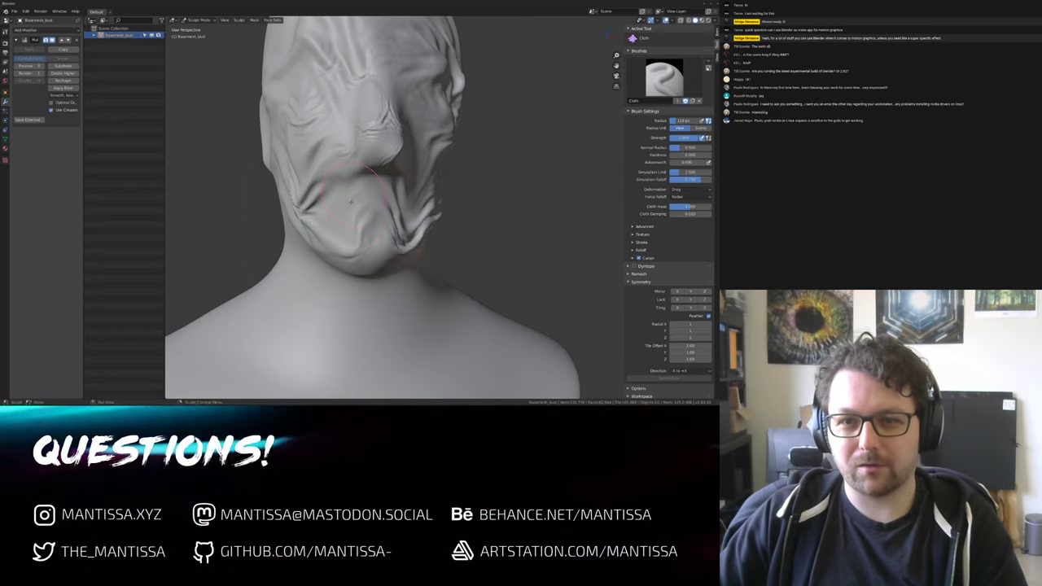
{"action": "left_click_drag", "start_coordinate": [345, 225], "coordinate": [358, 217]}
{"action": "mouse_move", "coordinate": [358, 217]}
{"action": "middle_mouse_down"}
{"action": "mouse_move", "coordinate": [392, 210]}
{"action": "mouse_move", "coordinate": [352, 214]}
{"action": "middle_mouse_up"}
Set the Cloth brush's deformation to Inflate and puff out the cheek and jaw in front of the ear
{"action": "left_click", "coordinate": [689, 188]}
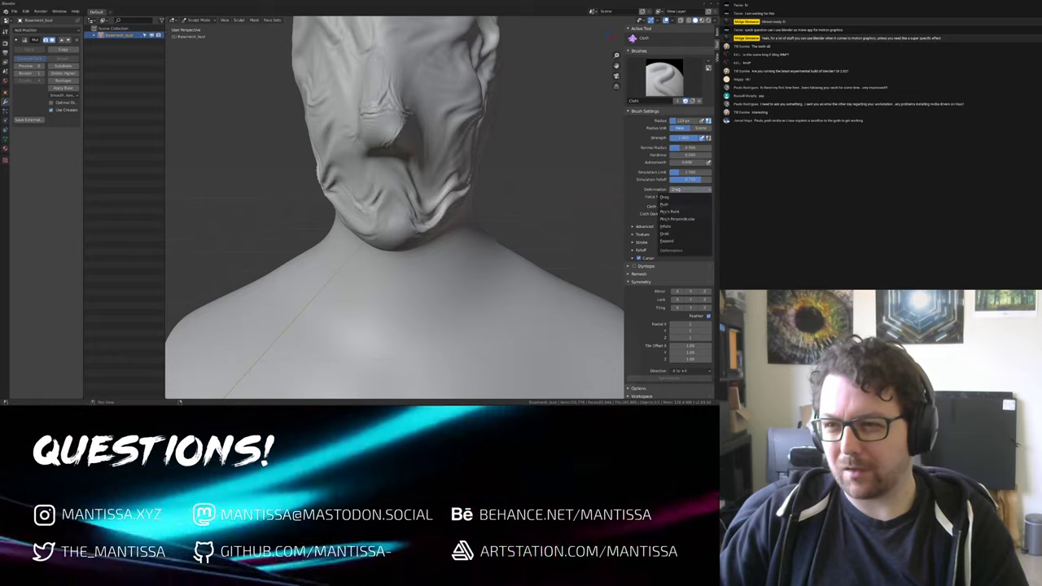
{"action": "middle_click_drag", "start_coordinate": [553, 214], "coordinate": [447, 221]}
{"action": "mouse_move", "coordinate": [454, 220]}
{"action": "left_mouse_down"}
{"action": "mouse_move", "coordinate": [480, 208]}
{"action": "mouse_move", "coordinate": [497, 129]}
{"action": "left_mouse_up"}
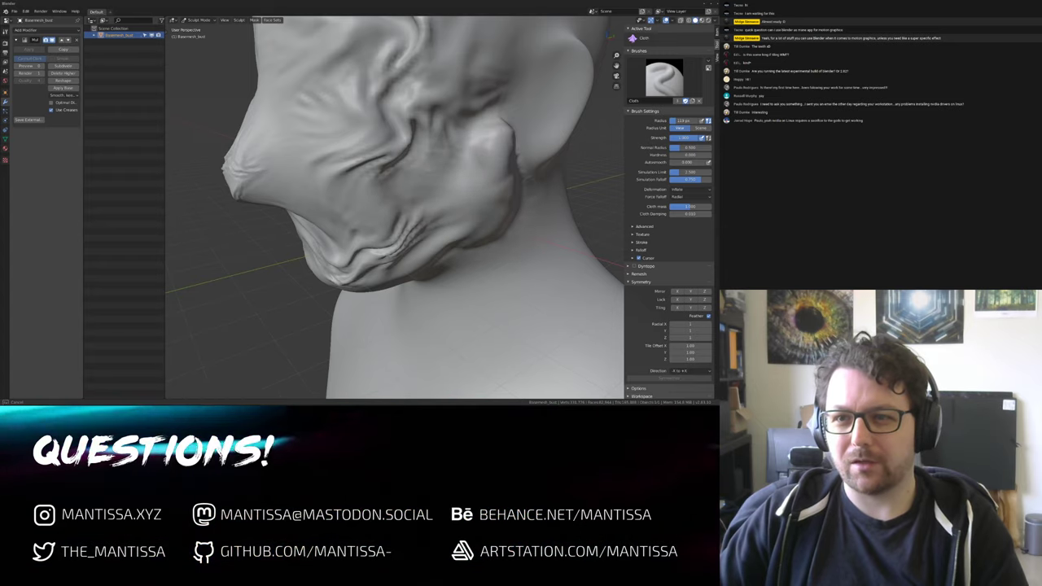
{"action": "mouse_move", "coordinate": [455, 210]}
{"action": "left_mouse_down"}
{"action": "mouse_move", "coordinate": [476, 179]}
{"action": "mouse_move", "coordinate": [456, 195]}
{"action": "left_mouse_up"}
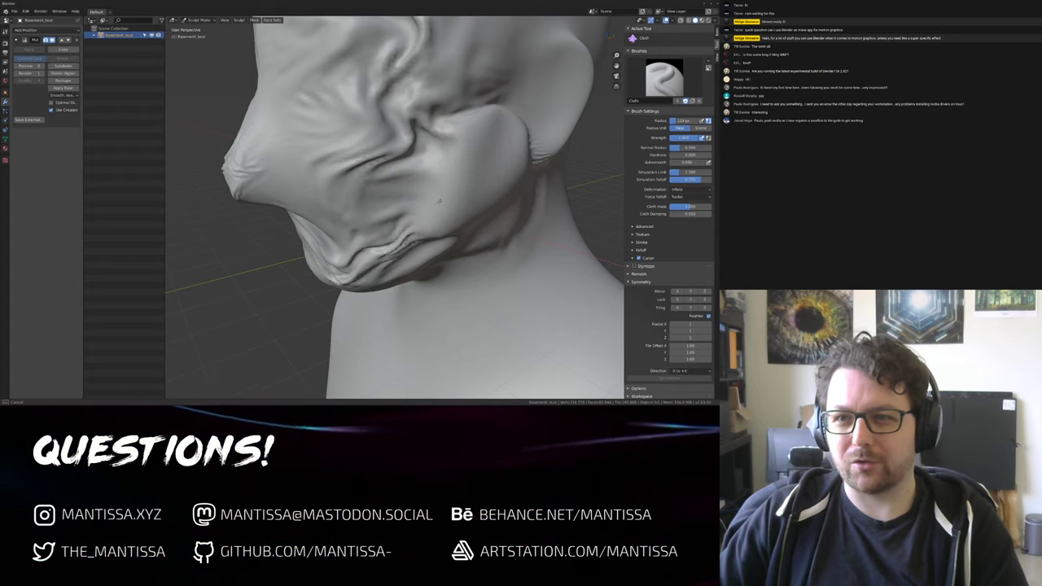
{"action": "middle_click_drag", "start_coordinate": [444, 191], "coordinate": [479, 261]}
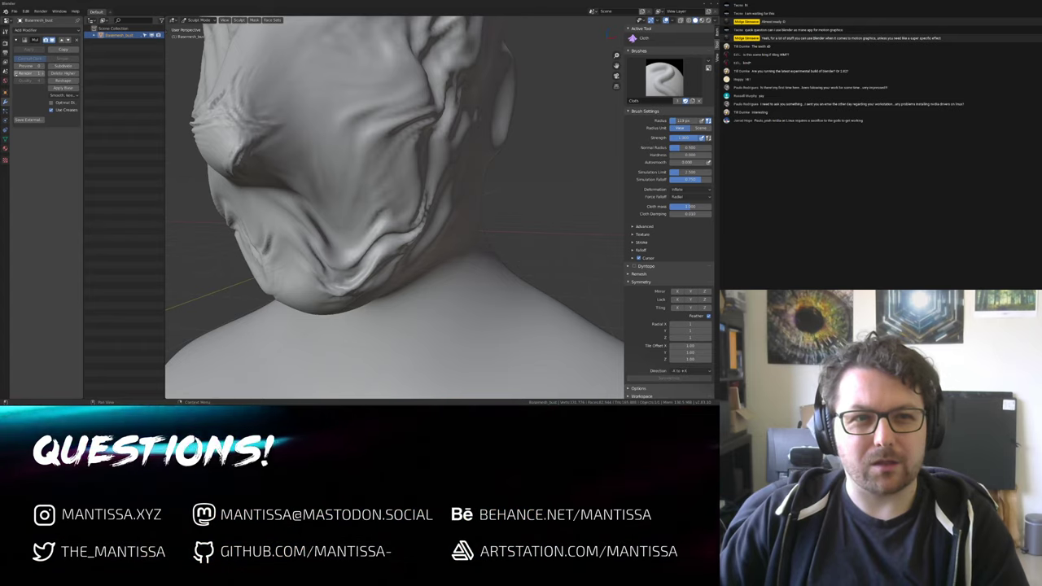
Inflate cloth bulges below the ear and behind the jaw on the other side of the head
{"action": "mouse_move", "coordinate": [358, 106]}
{"action": "middle_mouse_down"}
{"action": "mouse_move", "coordinate": [377, 129]}
{"action": "mouse_move", "coordinate": [378, 231]}
{"action": "middle_mouse_up"}
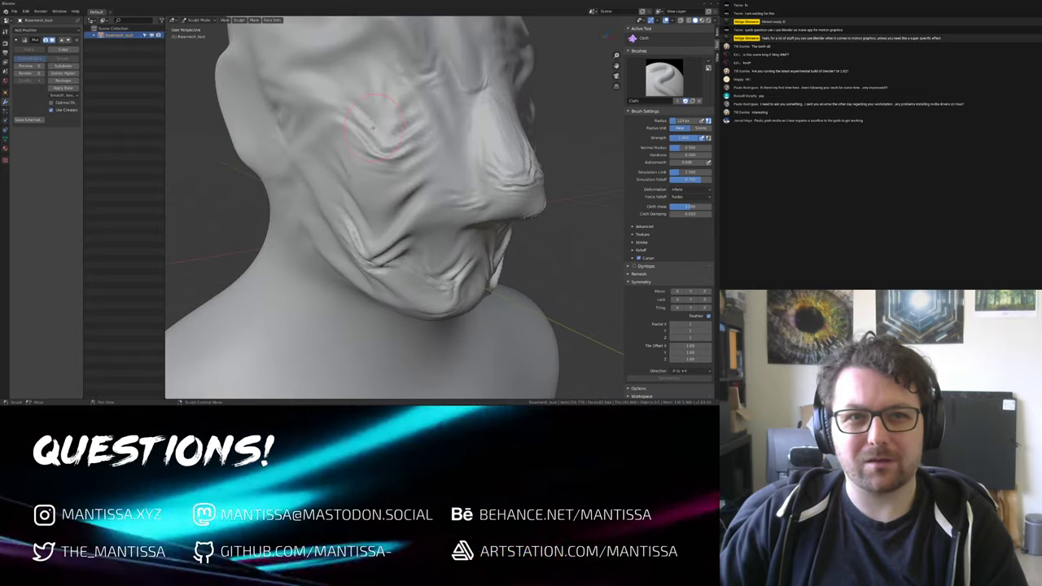
{"action": "key", "text": "Tab"}
{"action": "key", "text": "Tab"}
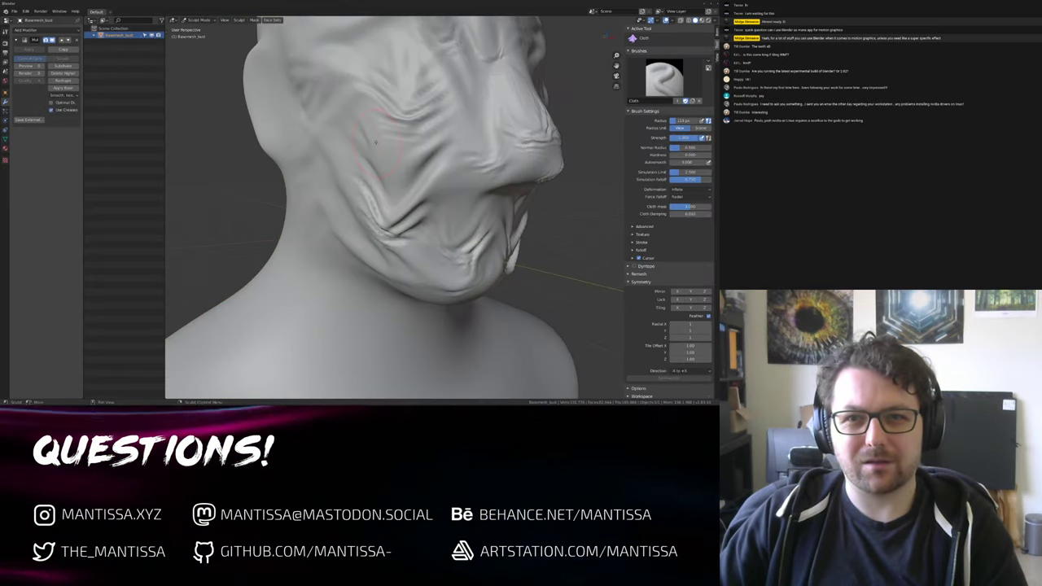
{"action": "middle_click_drag", "start_coordinate": [304, 196], "coordinate": [302, 111]}
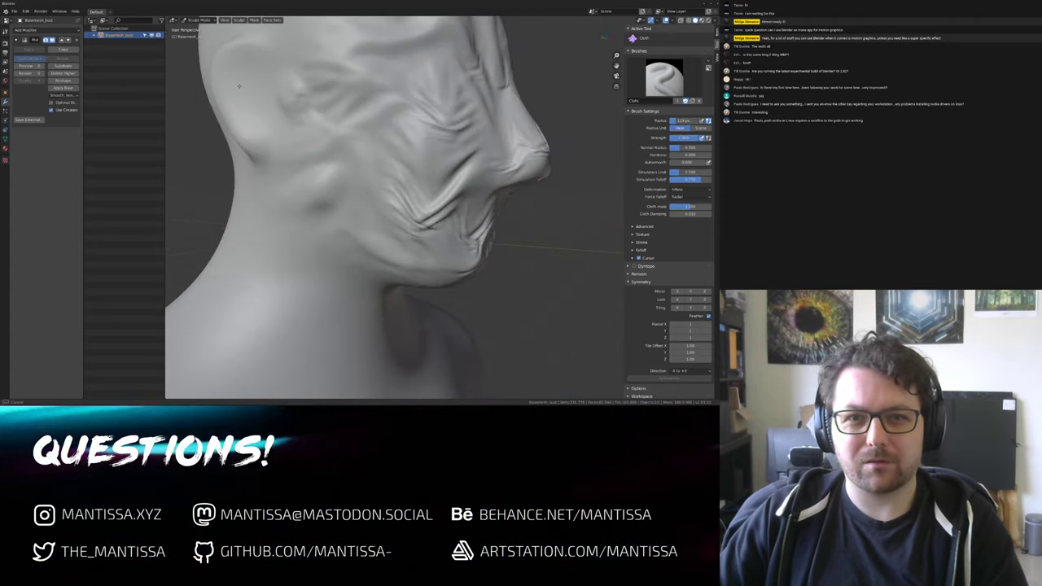
Set the Cloth brush's deformation to Pinch Perpendicular with Plane force falloff and try a stroke on the forehead
{"action": "mouse_move", "coordinate": [364, 165]}
{"action": "middle_mouse_down"}
{"action": "mouse_move", "coordinate": [232, 167]}
{"action": "mouse_move", "coordinate": [439, 171]}
{"action": "mouse_move", "coordinate": [398, 189]}
{"action": "middle_mouse_up"}
{"action": "scroll", "coordinate": [439, 171], "scroll_direction": "down", "scroll_amount": 3}
{"action": "scroll", "coordinate": [439, 171], "scroll_direction": "up", "scroll_amount": 2}
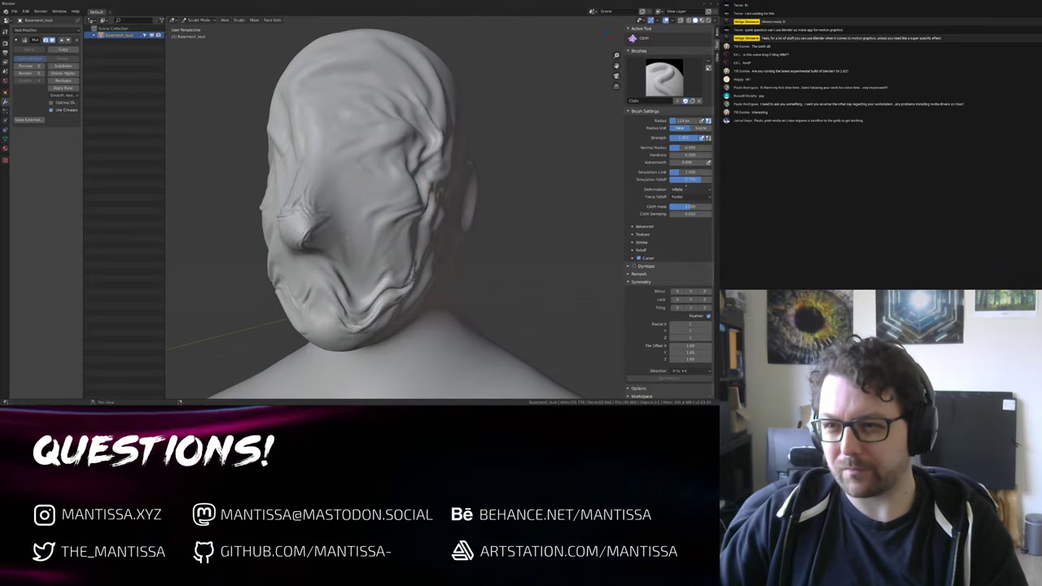
{"action": "left_click", "coordinate": [684, 219]}
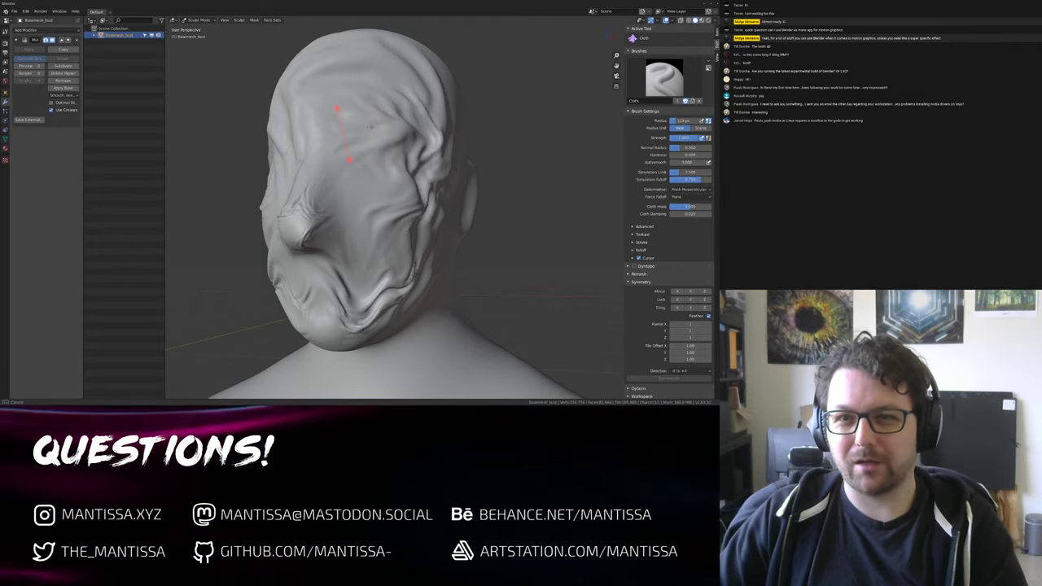
{"action": "left_click_drag", "start_coordinate": [382, 124], "coordinate": [433, 114]}
{"action": "key", "text": "ctrl+z"}
{"action": "middle_click_drag", "start_coordinate": [339, 199], "coordinate": [374, 182]}
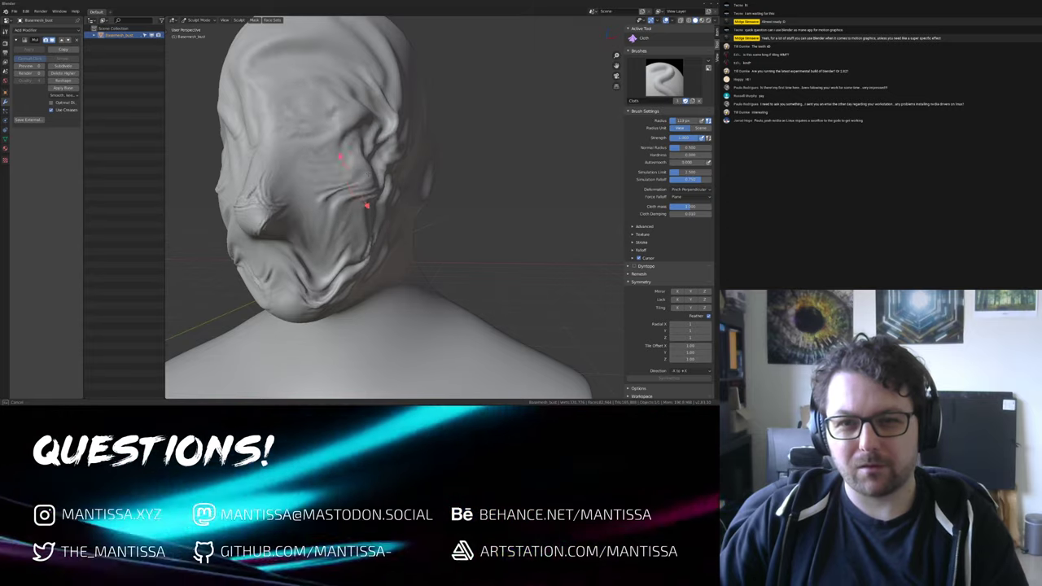
Pinch cloth wrinkles across the cheek below the eye and along the brow on one side of the face
{"action": "left_click_drag", "start_coordinate": [372, 205], "coordinate": [277, 207]}
{"action": "left_click_drag", "start_coordinate": [284, 165], "coordinate": [319, 156]}
{"action": "middle_click_drag", "start_coordinate": [319, 156], "coordinate": [391, 179]}
{"action": "key", "text": "ctrl+z"}
{"action": "middle_click_drag", "start_coordinate": [309, 183], "coordinate": [330, 179]}
{"action": "left_click_drag", "start_coordinate": [354, 172], "coordinate": [364, 167]}
{"action": "middle_click_drag", "start_coordinate": [224, 195], "coordinate": [257, 198]}
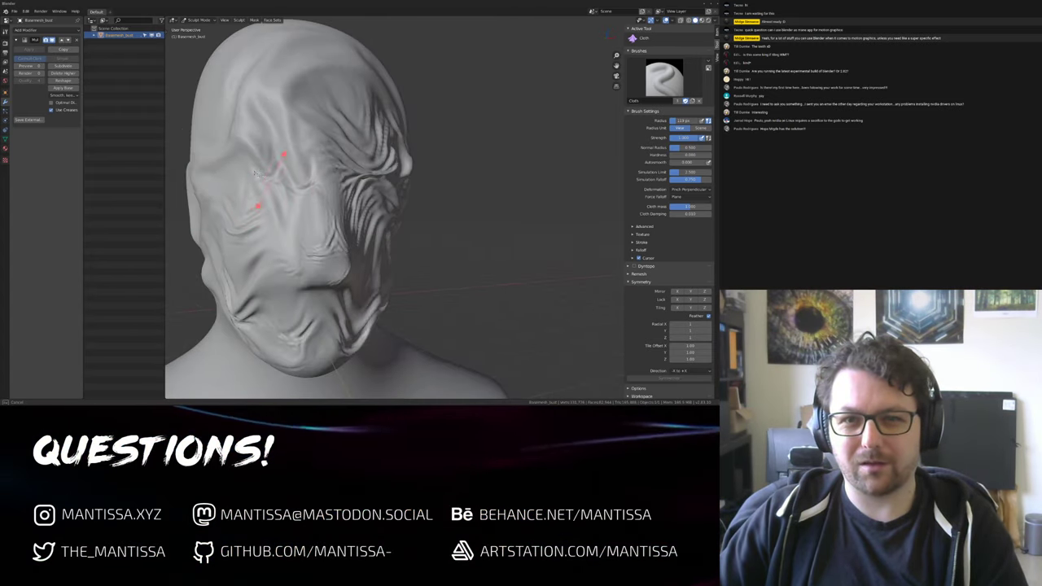
Pinch wrinkles across the other brow and over the bridge of the nose
{"action": "left_click_drag", "start_coordinate": [228, 163], "coordinate": [276, 167]}
{"action": "middle_click_drag", "start_coordinate": [374, 233], "coordinate": [277, 228]}
{"action": "scroll", "coordinate": [318, 223], "scroll_direction": "down", "scroll_amount": 1}
{"action": "middle_click_drag", "start_coordinate": [374, 200], "coordinate": [340, 234]}
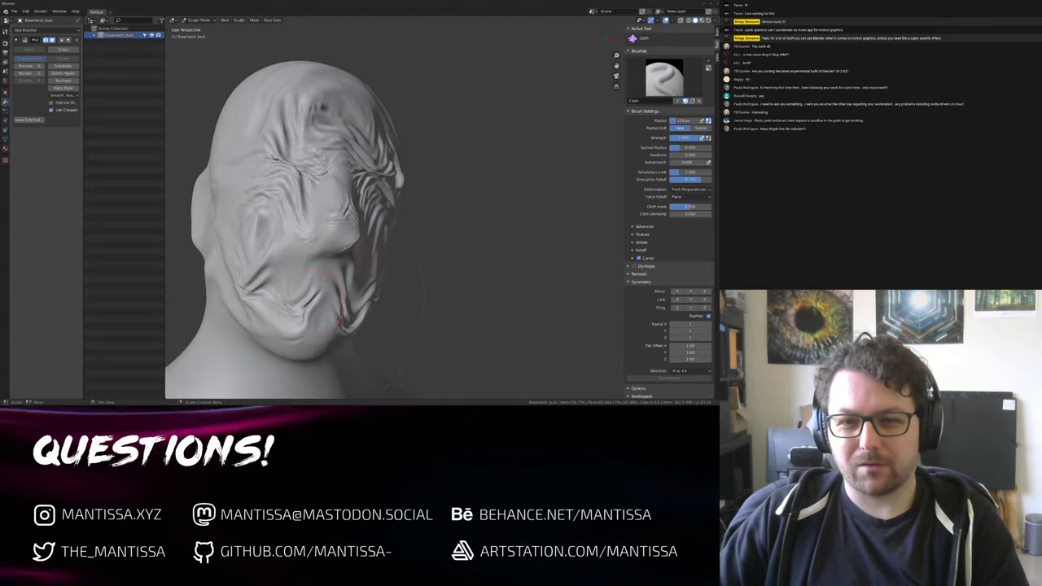
Try to pinch cloth folds into the mouth and chin area
{"action": "mouse_move", "coordinate": [324, 301]}
{"action": "left_mouse_down"}
{"action": "mouse_move", "coordinate": [314, 297]}
{"action": "mouse_move", "coordinate": [349, 304]}
{"action": "mouse_move", "coordinate": [327, 332]}
{"action": "left_mouse_up"}
{"action": "mouse_move", "coordinate": [326, 332]}
{"action": "middle_mouse_down"}
{"action": "mouse_move", "coordinate": [358, 325]}
{"action": "mouse_move", "coordinate": [328, 304]}
{"action": "middle_mouse_up"}
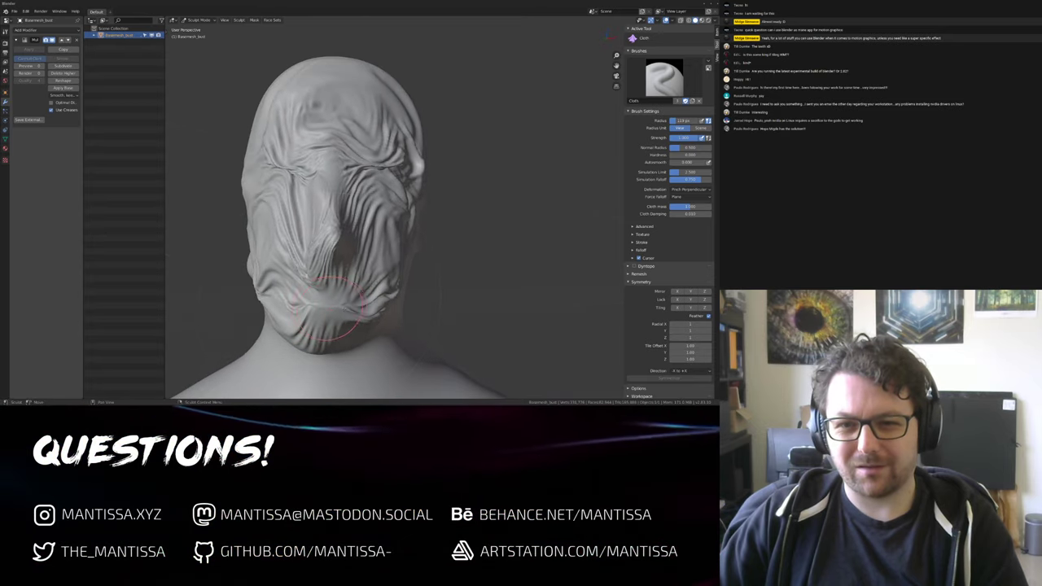
{"action": "left_click_drag", "start_coordinate": [352, 302], "coordinate": [348, 306]}
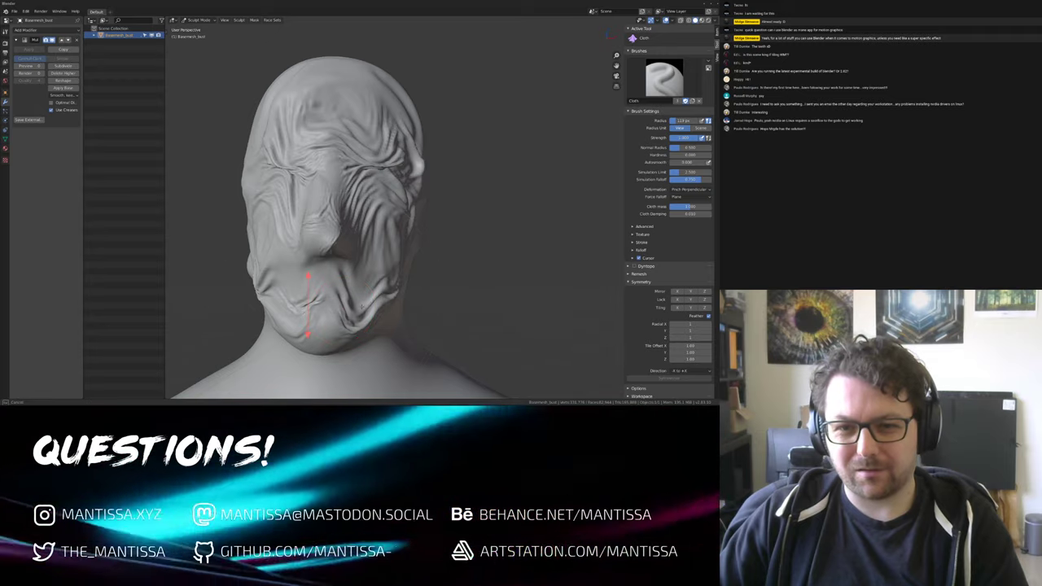
Lower the Cloth brush's strength and pinch finer wrinkles into the mouth and chin
{"action": "middle_click_drag", "start_coordinate": [537, 240], "coordinate": [600, 227]}
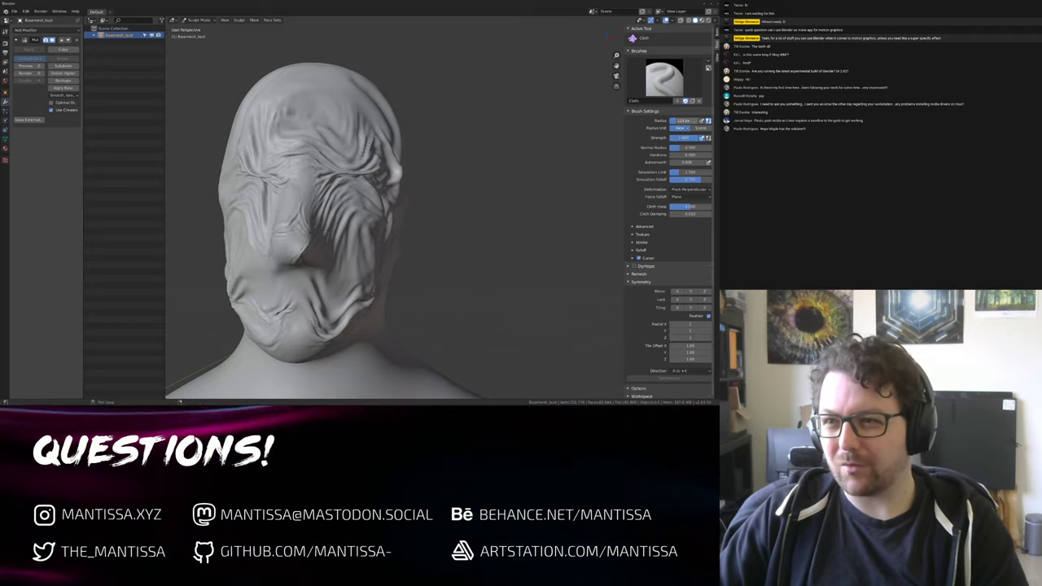
{"action": "left_click_drag", "start_coordinate": [684, 137], "coordinate": [675, 137]}
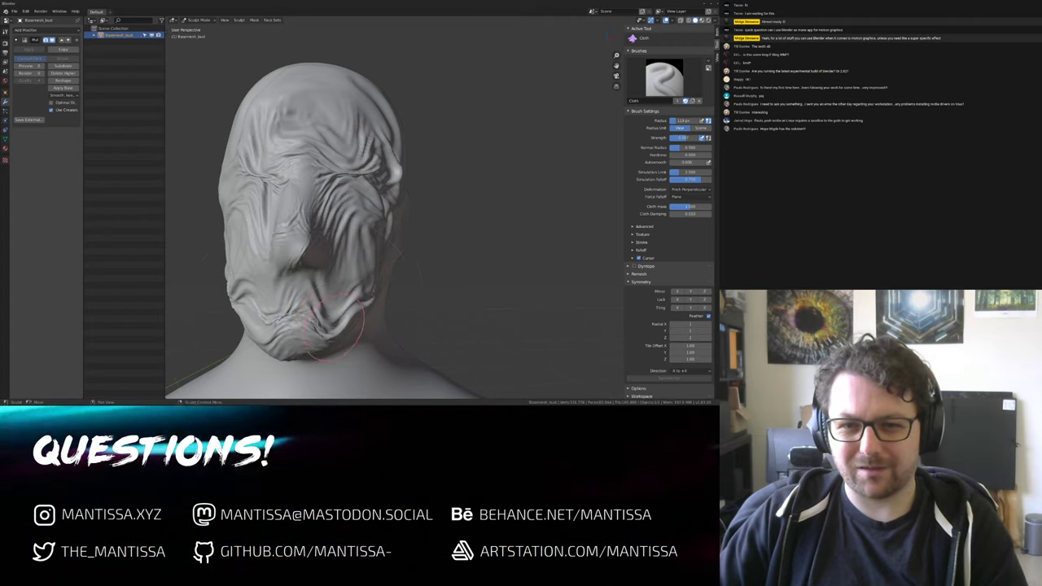
{"action": "mouse_move", "coordinate": [329, 305]}
{"action": "middle_mouse_down"}
{"action": "mouse_move", "coordinate": [358, 303]}
{"action": "mouse_move", "coordinate": [333, 293]}
{"action": "mouse_move", "coordinate": [366, 289]}
{"action": "mouse_move", "coordinate": [297, 305]}
{"action": "middle_mouse_up"}
{"action": "middle_click_drag", "start_coordinate": [396, 230], "coordinate": [362, 237]}
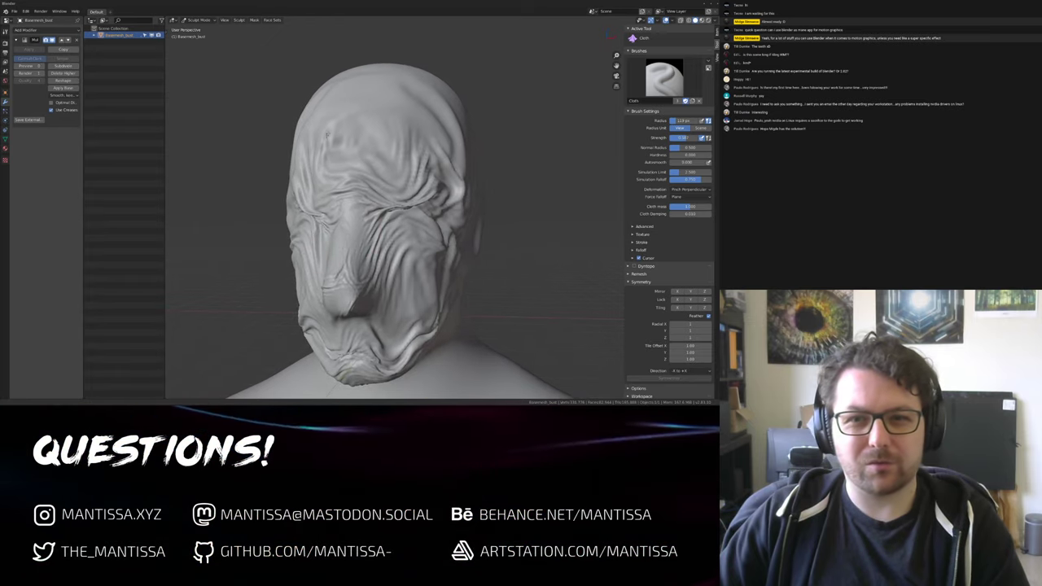
Switch the bust to Object Mode and add a Subdivision Surface modifier after the Multiresolution modifier
{"action": "middle_click_drag", "start_coordinate": [325, 141], "coordinate": [328, 129], "text": "shift"}
{"action": "key", "text": "ctrl+Tab"}
{"action": "left_click", "coordinate": [250, 161]}
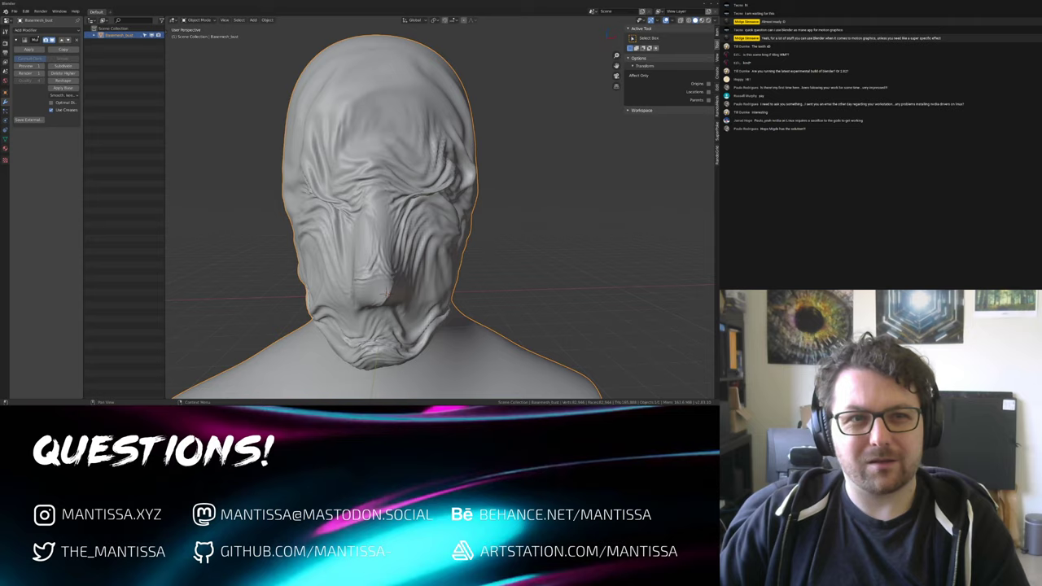
{"action": "left_click", "coordinate": [26, 29]}
{"action": "left_click", "coordinate": [99, 140]}
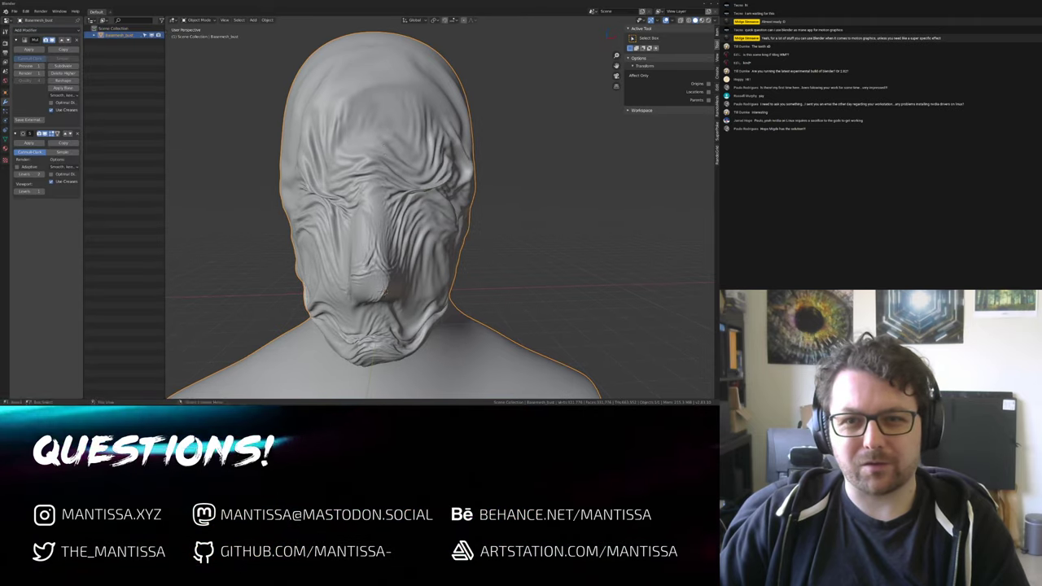
{"action": "mouse_move", "coordinate": [346, 144]}
{"action": "middle_mouse_down"}
{"action": "mouse_move", "coordinate": [412, 144]}
{"action": "mouse_move", "coordinate": [339, 143]}
{"action": "mouse_move", "coordinate": [395, 141]}
{"action": "mouse_move", "coordinate": [355, 162]}
{"action": "middle_mouse_up"}
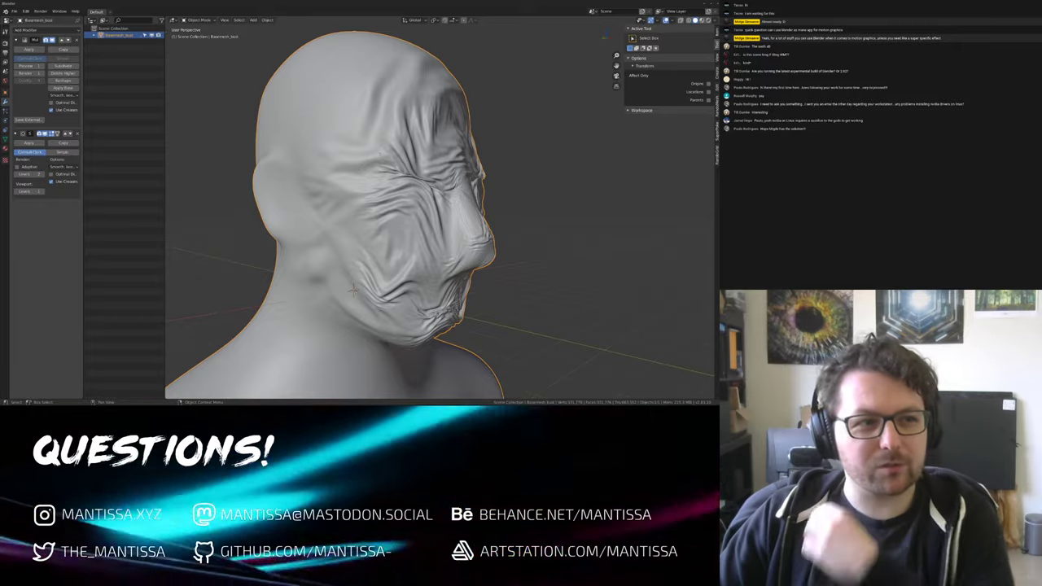
Add a camera and align it to a three-quarter view of the bust
{"action": "middle_click_drag", "start_coordinate": [497, 213], "coordinate": [709, 216]}
{"action": "middle_click_drag", "start_coordinate": [497, 185], "coordinate": [415, 275]}
{"action": "key", "text": "shift+a"}
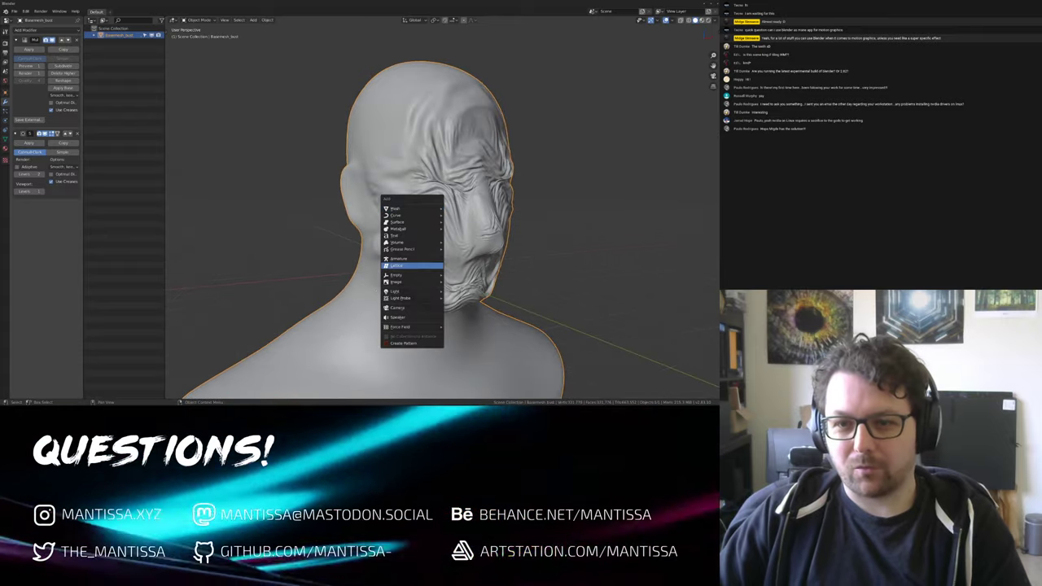
{"action": "left_click", "coordinate": [397, 308]}
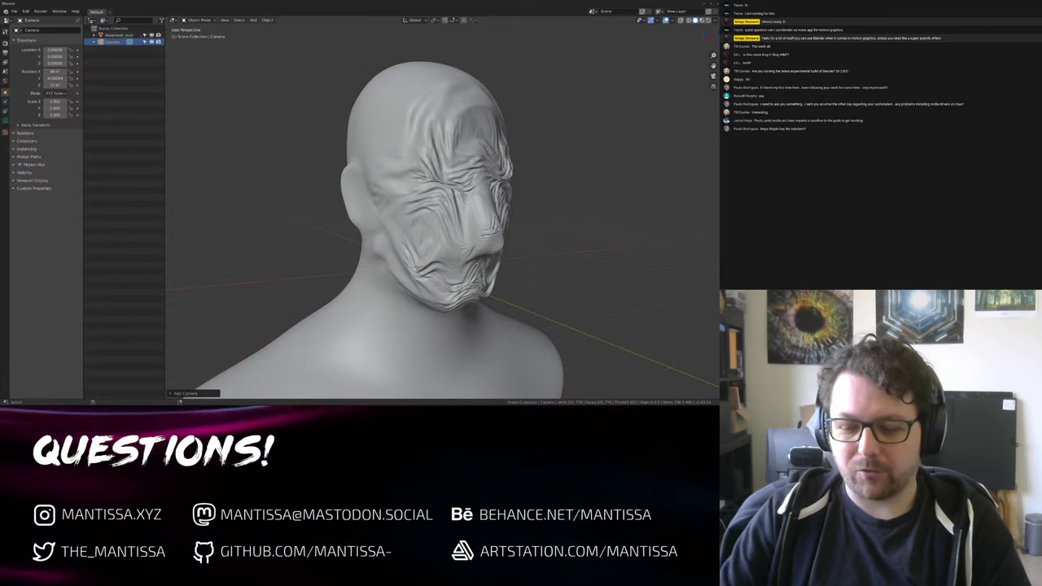
{"action": "key", "text": "ctrl+alt+KP_0"}
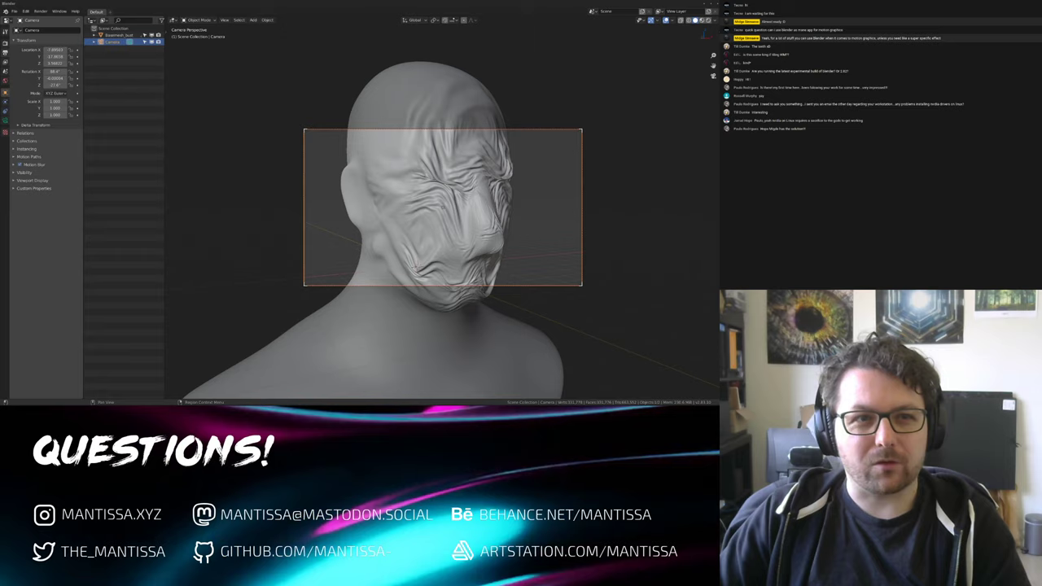
Set the render resolution to 1080 by 1350 px
{"action": "left_click", "coordinate": [6, 52]}
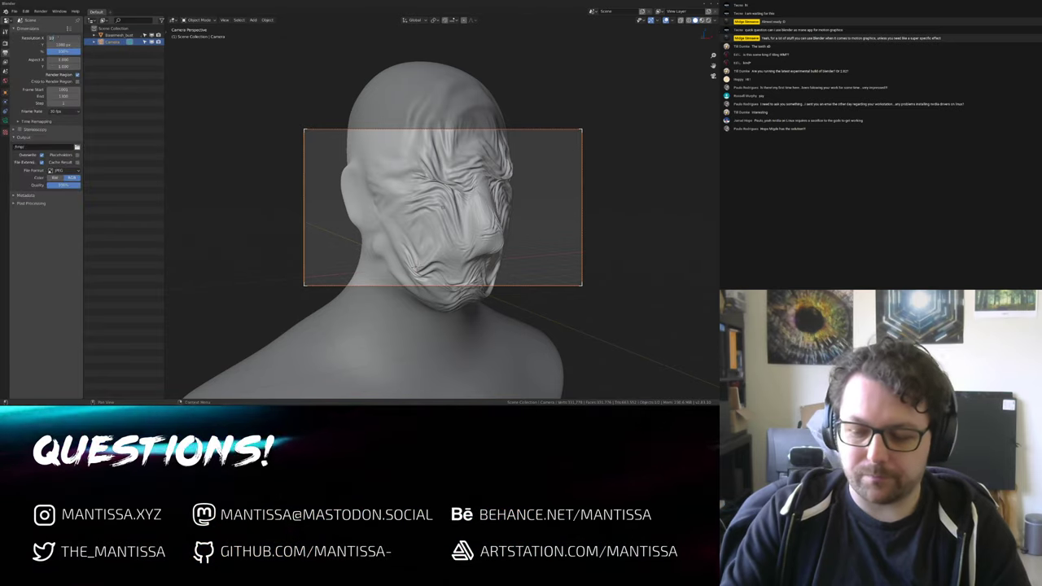
{"action": "key", "text": "Return"}
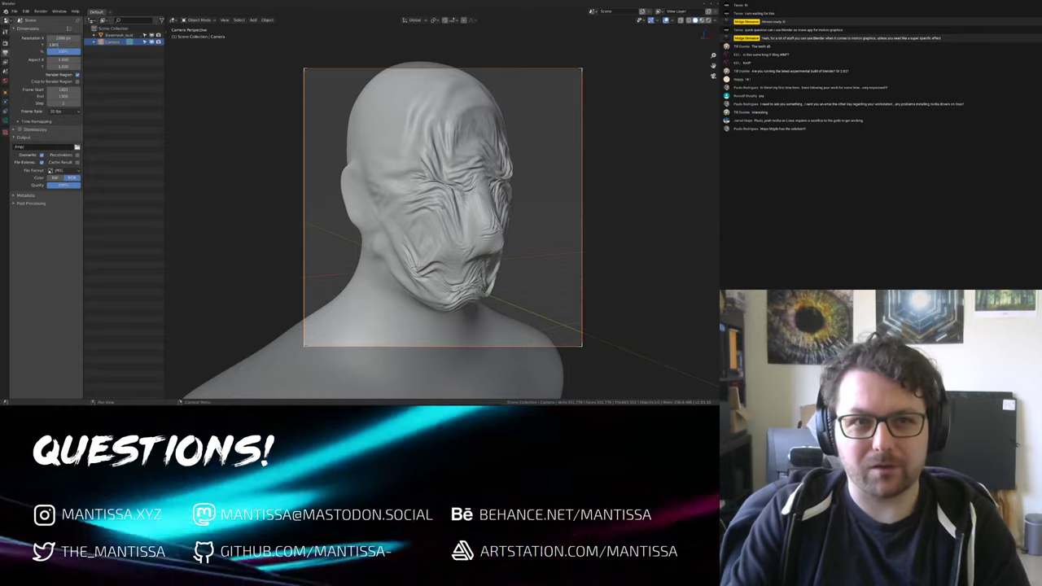
{"action": "key", "text": "Return"}
Set the camera's focal length to 70 mm and move the camera along its local axes to reframe the head
{"action": "middle_click_drag", "start_coordinate": [346, 159], "coordinate": [314, 178], "text": "shift"}
{"action": "key", "text": "KP_0"}
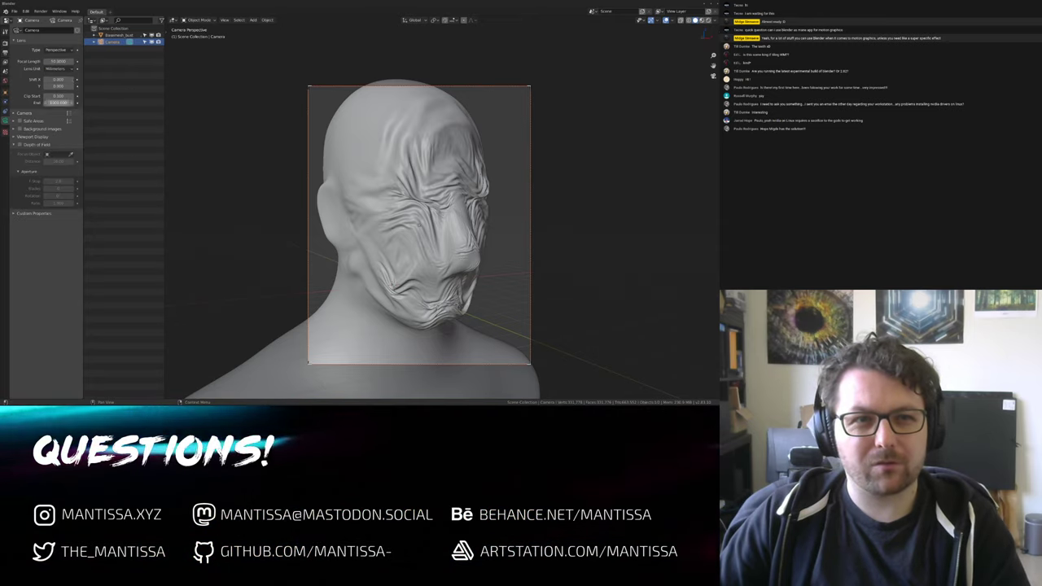
{"action": "type", "text": "70"}
{"action": "key", "text": "Return"}
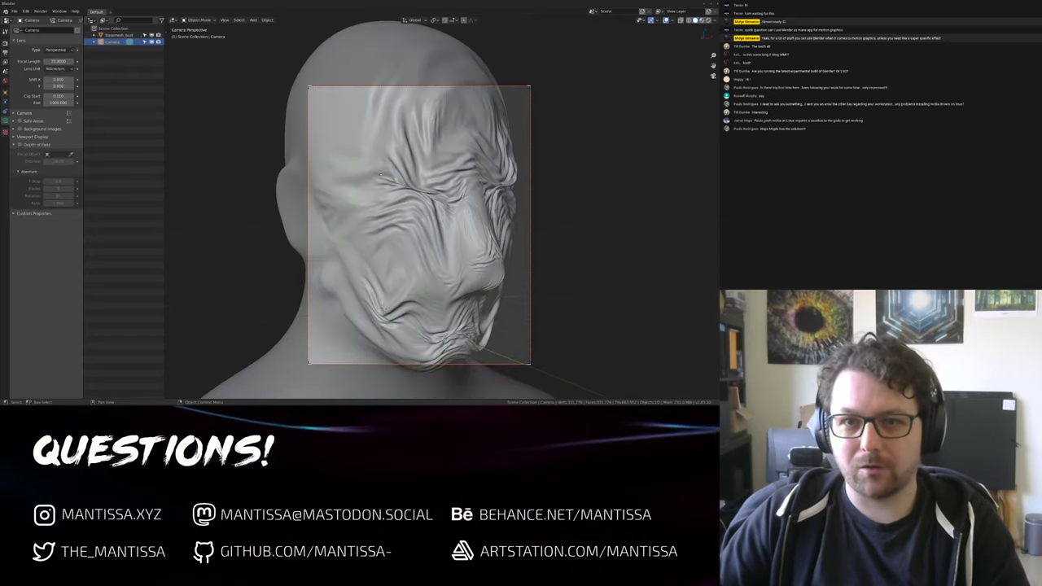
{"action": "key", "text": "g"}
{"action": "key", "text": "z"}
{"action": "key", "text": "z"}
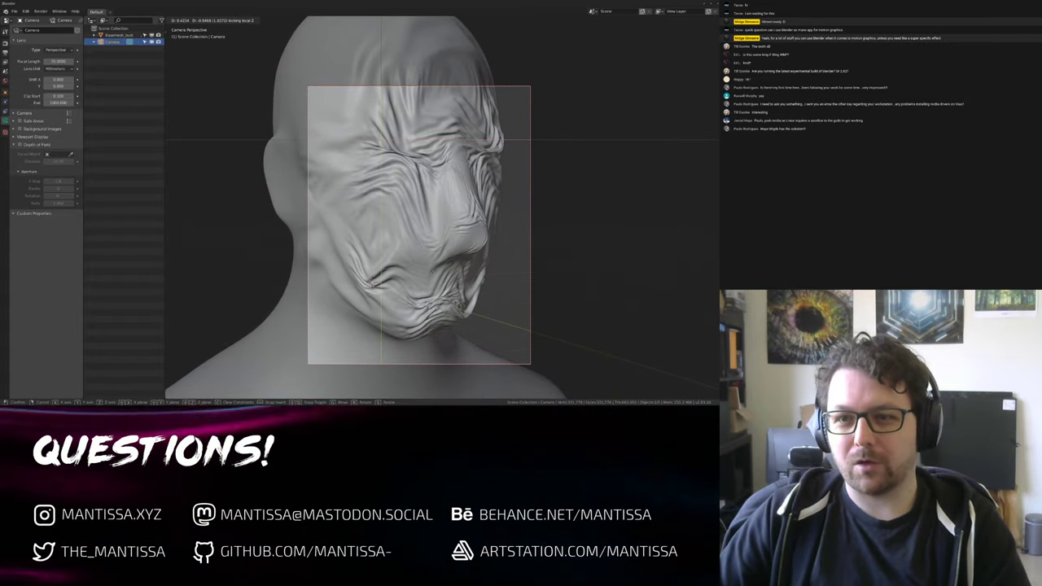
Set the camera's passepartout opacity to full and shift the camera to fine-tune the framing of the face
{"action": "left_click", "coordinate": [33, 136]}
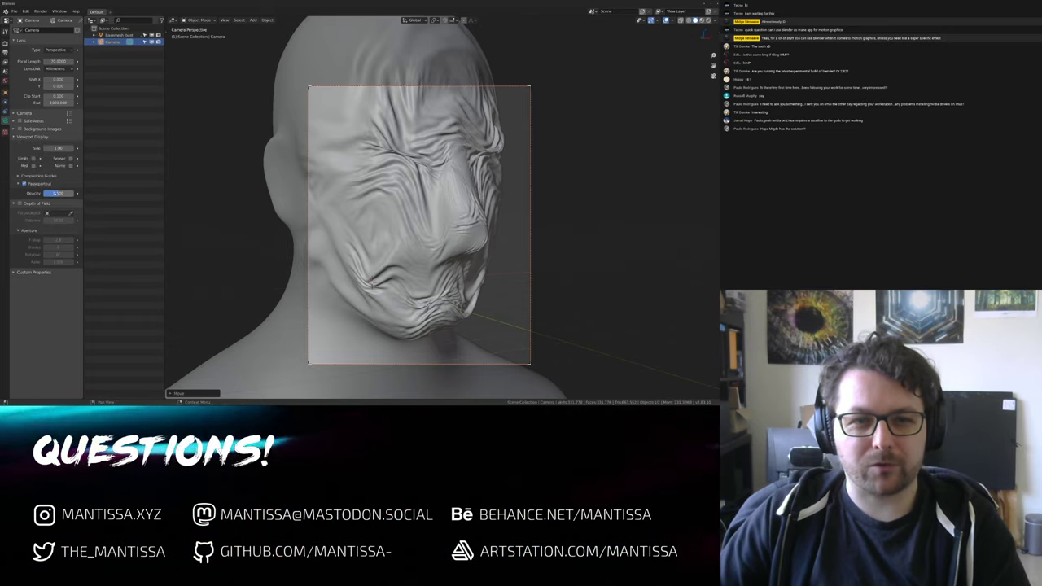
{"action": "left_click_drag", "start_coordinate": [55, 193], "coordinate": [74, 193]}
{"action": "middle_click_drag", "start_coordinate": [323, 205], "coordinate": [321, 184], "text": "shift"}
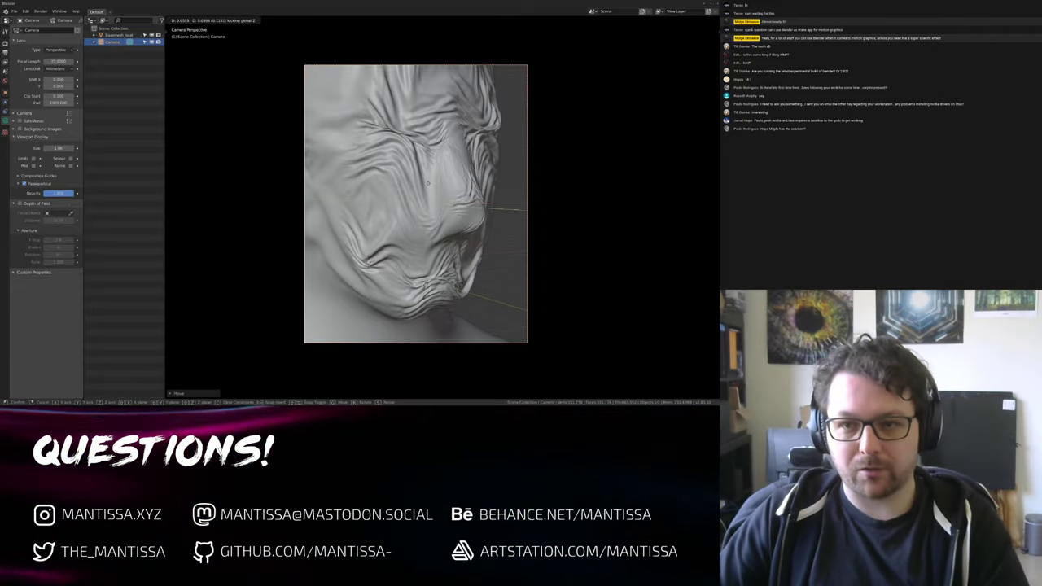
{"action": "key", "text": "shift+z"}
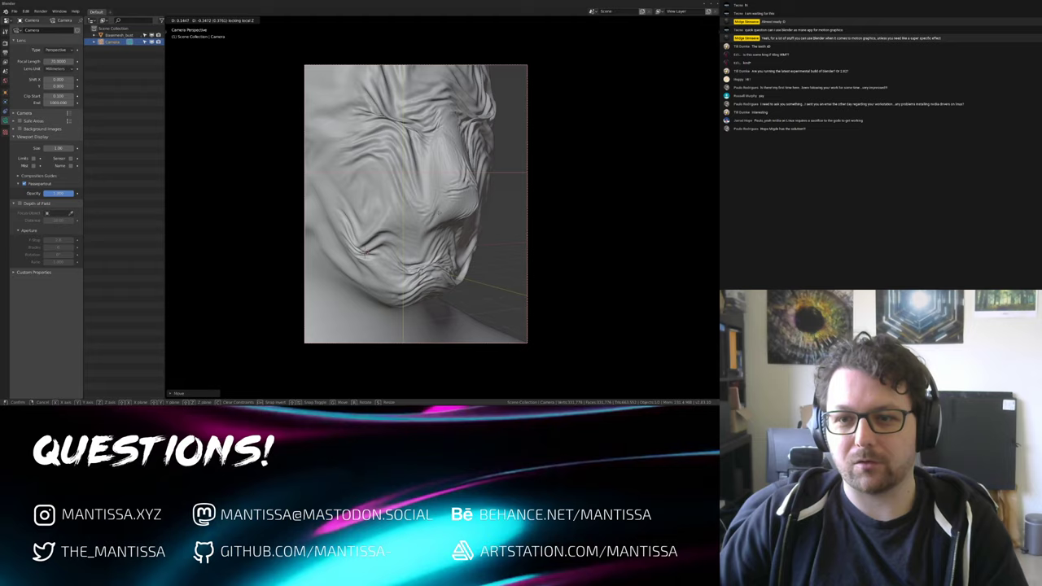
{"action": "left_click", "coordinate": [365, 255]}
{"action": "middle_click_drag", "start_coordinate": [365, 256], "coordinate": [369, 255], "text": "shift"}
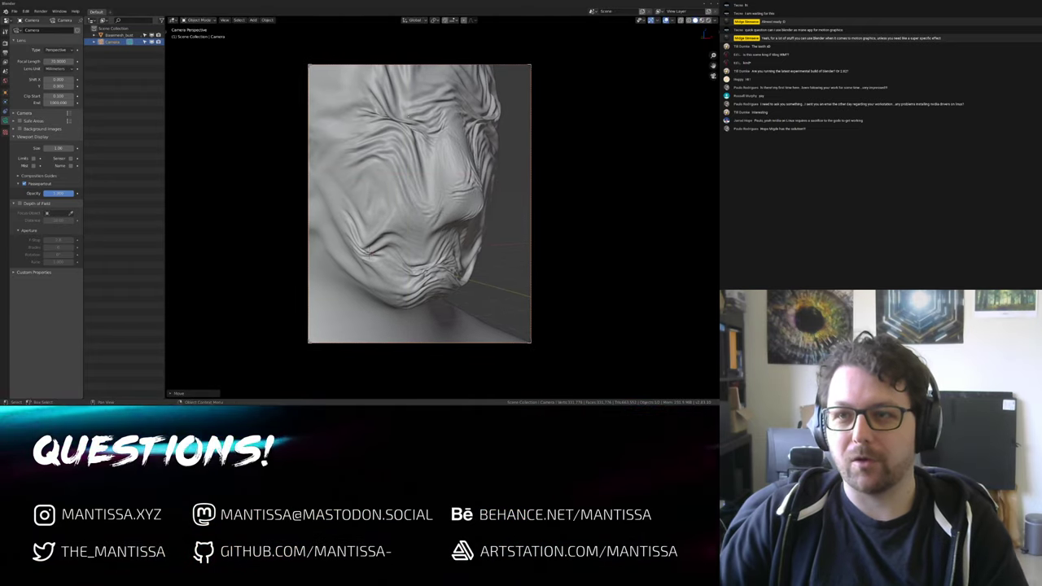
Split the 3D viewport vertically into two areas and fit the camera frame in the new one
{"action": "left_click_drag", "start_coordinate": [168, 18], "coordinate": [467, 19]}
{"action": "middle_click_drag", "start_coordinate": [537, 193], "coordinate": [537, 139], "text": "ctrl"}
{"action": "middle_click_drag", "start_coordinate": [570, 212], "coordinate": [555, 210], "text": "shift"}
{"action": "middle_click_drag", "start_coordinate": [559, 163], "coordinate": [564, 165], "text": "shift"}
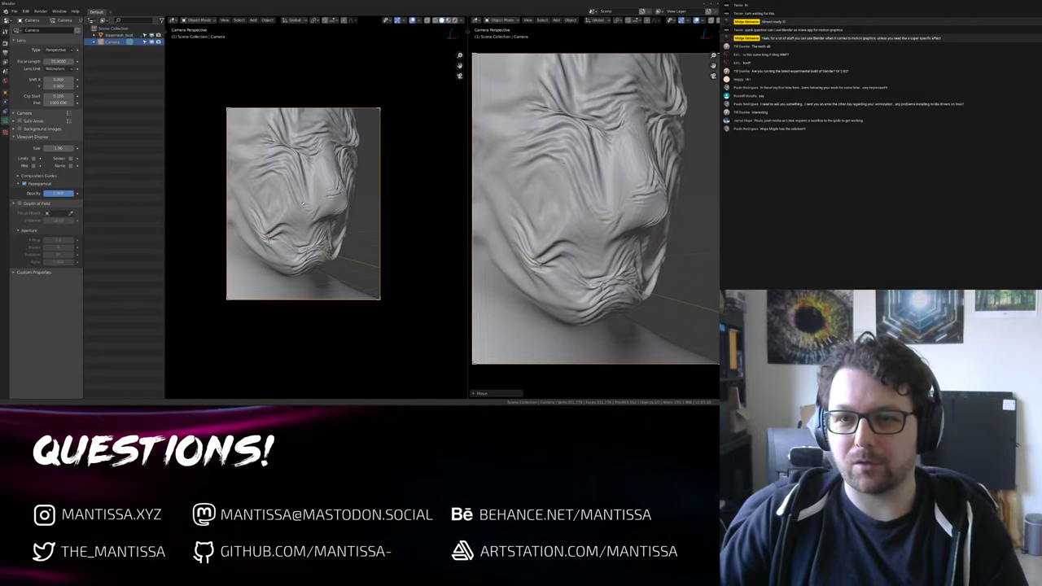
{"action": "middle_click_drag", "start_coordinate": [540, 268], "coordinate": [538, 269], "text": "shift"}
Turn the other area into a Shader Editor showing the bust's material, and hide the overlays in the camera view
{"action": "key", "text": "shift+F3"}
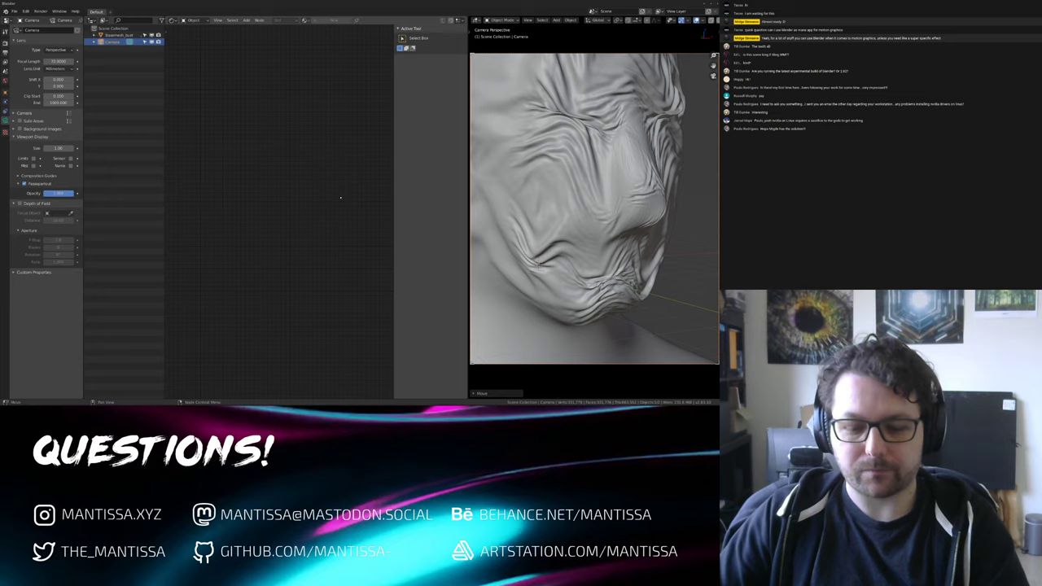
{"action": "key", "text": "n"}
{"action": "left_click", "coordinate": [119, 35]}
{"action": "middle_click_drag", "start_coordinate": [303, 227], "coordinate": [310, 181]}
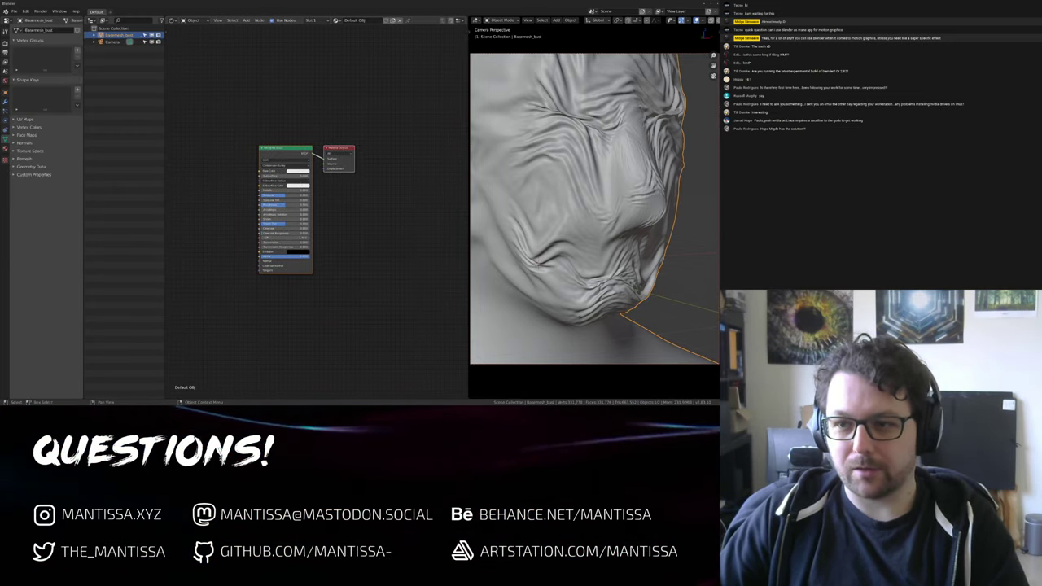
{"action": "key", "text": "alt+shift+z"}
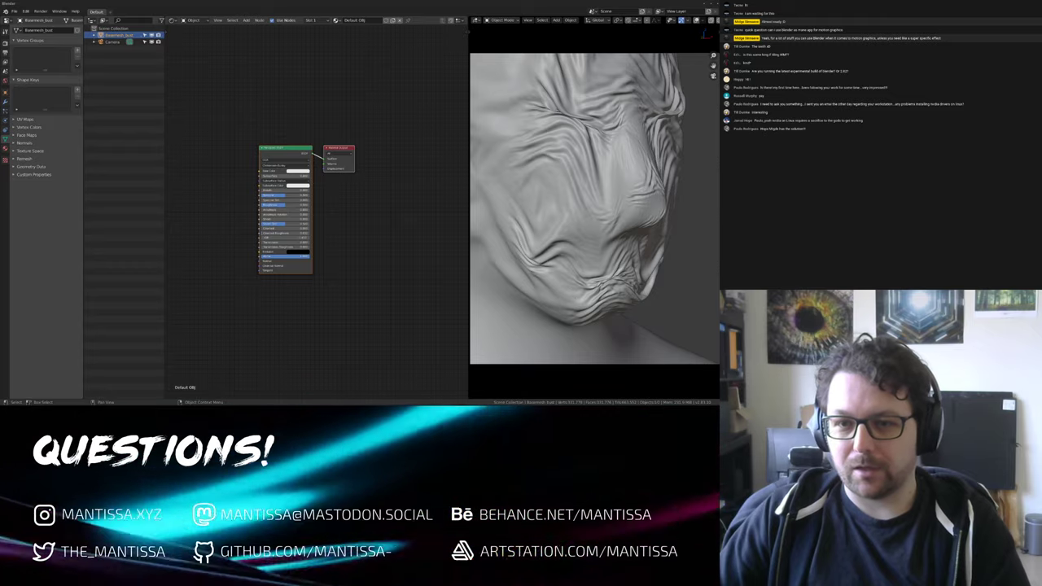
Split off a 3D viewport below the Shader Editor with an overview of the bust, and set the camera view to Rendered shading
{"action": "left_click_drag", "start_coordinate": [167, 397], "coordinate": [181, 235]}
{"action": "key", "text": "shift+F5"}
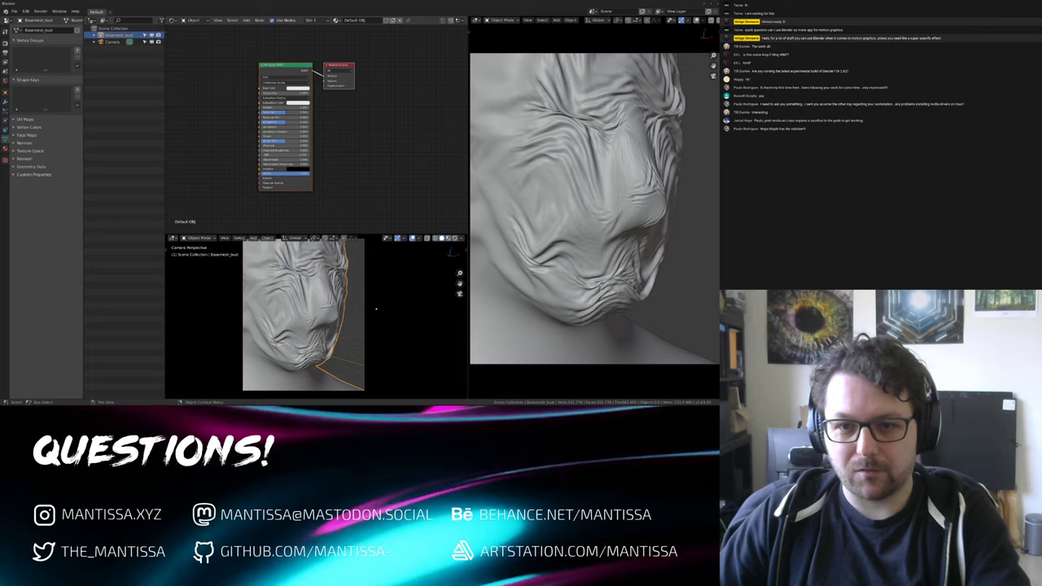
{"action": "middle_click_drag", "start_coordinate": [376, 310], "coordinate": [227, 259]}
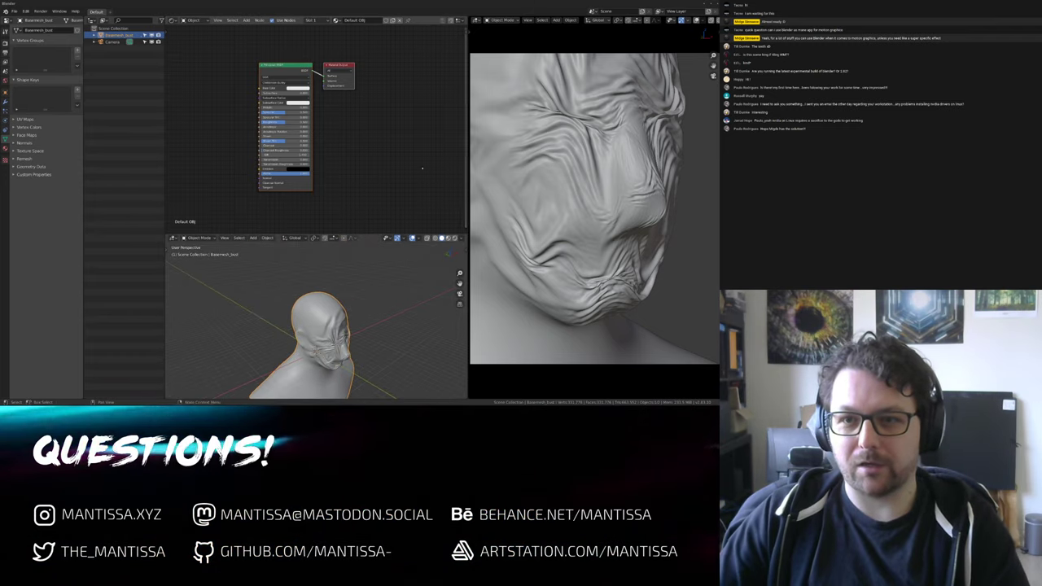
{"action": "left_click_drag", "start_coordinate": [363, 234], "coordinate": [364, 213]}
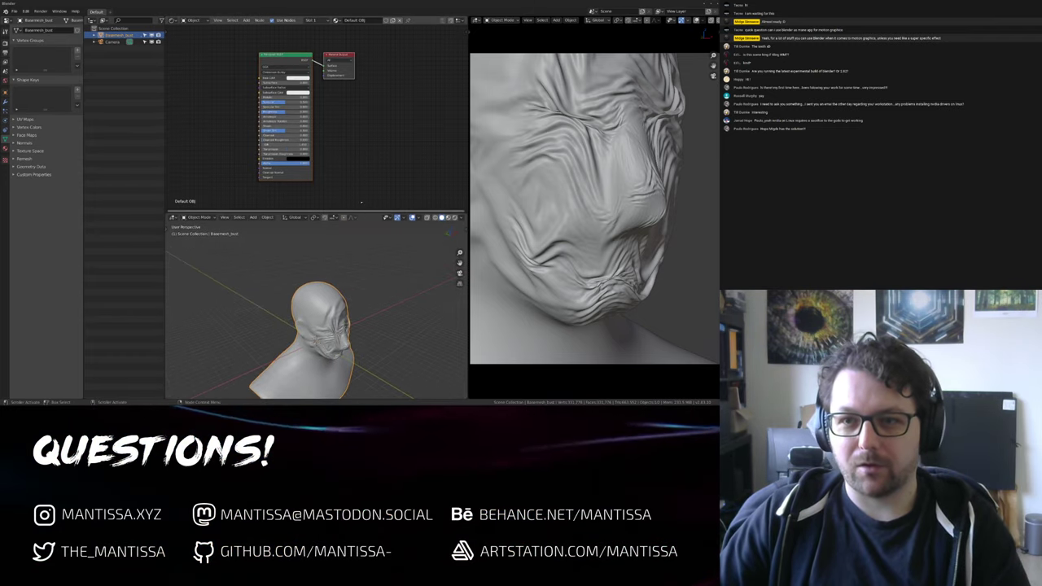
{"action": "key", "text": "z"}
{"action": "left_click", "coordinate": [599, 235]}
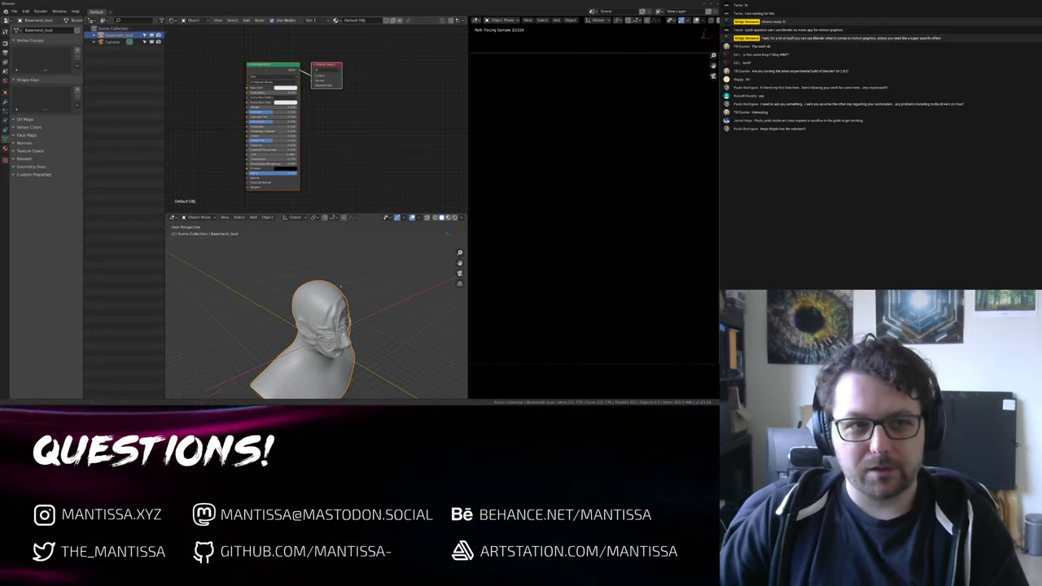
Add an area light, raise it above the bust's head and shift it forward over the face
{"action": "middle_click_drag", "start_coordinate": [335, 377], "coordinate": [349, 271]}
{"action": "key", "text": "shift+a"}
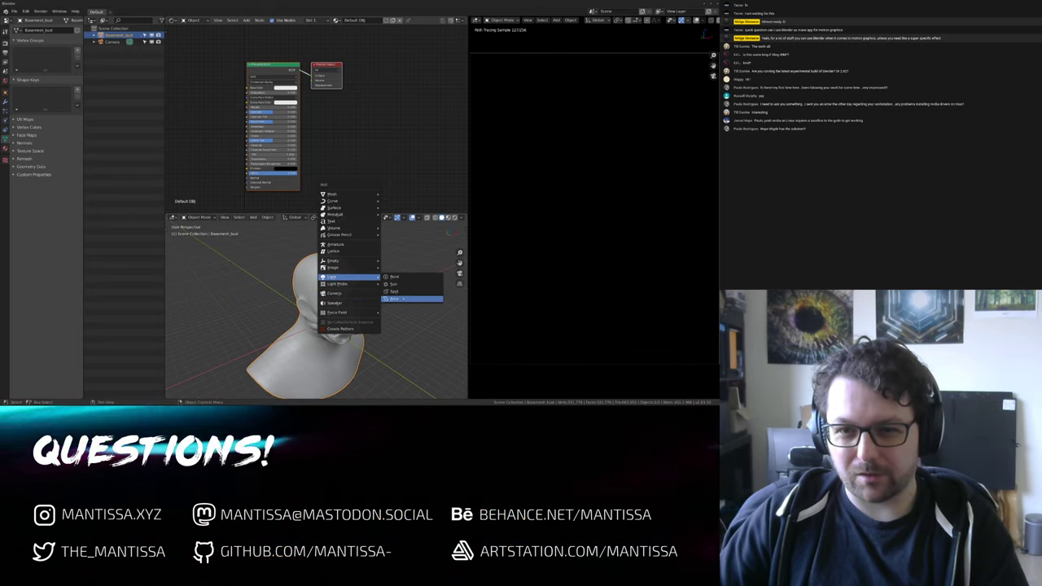
{"action": "left_click", "coordinate": [402, 299]}
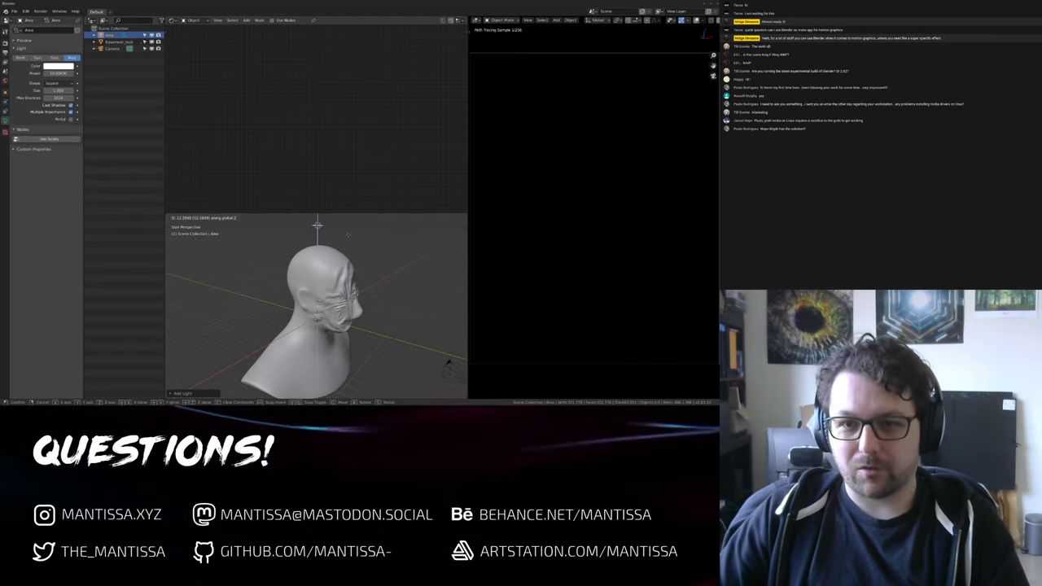
{"action": "mouse_move", "coordinate": [367, 267]}
{"action": "middle_mouse_down"}
{"action": "mouse_move", "coordinate": [358, 273]}
{"action": "mouse_move", "coordinate": [367, 285]}
{"action": "middle_mouse_up"}
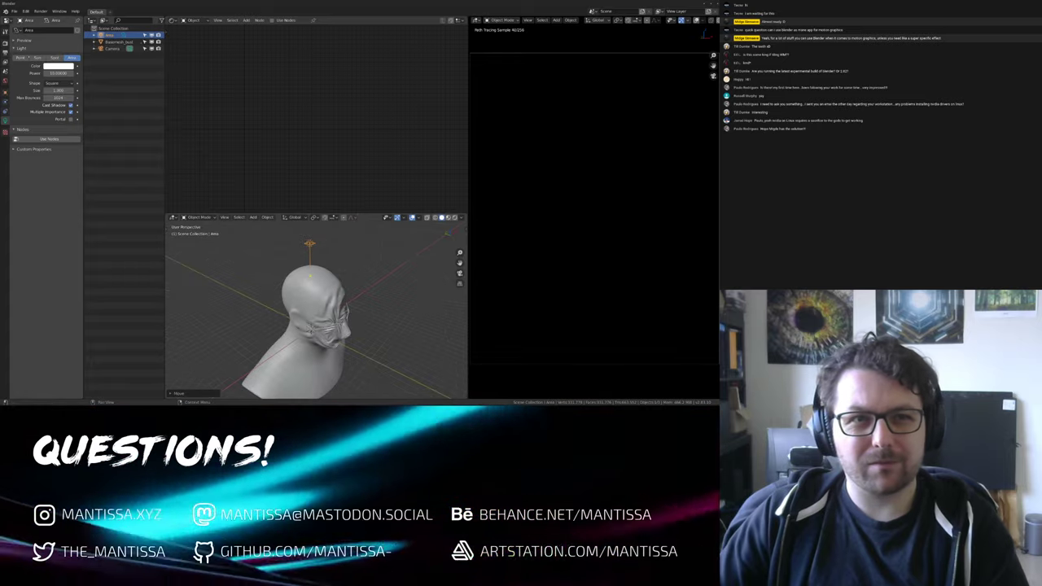
{"action": "left_click", "coordinate": [6, 40]}
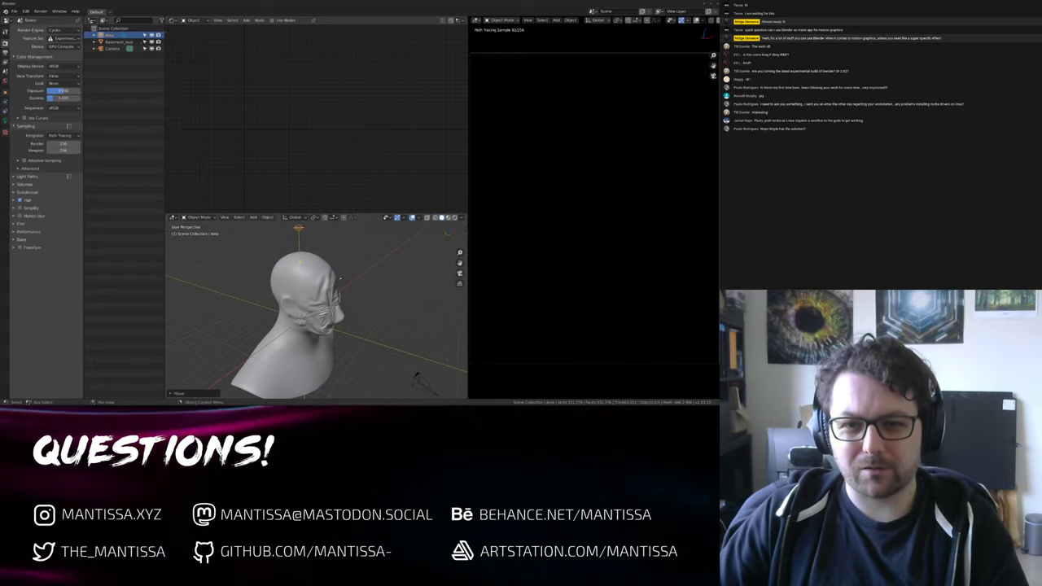
{"action": "left_click", "coordinate": [368, 279]}
{"action": "scroll", "coordinate": [328, 267], "scroll_direction": "up", "scroll_amount": 2}
{"action": "middle_click_drag", "start_coordinate": [330, 262], "coordinate": [310, 262]}
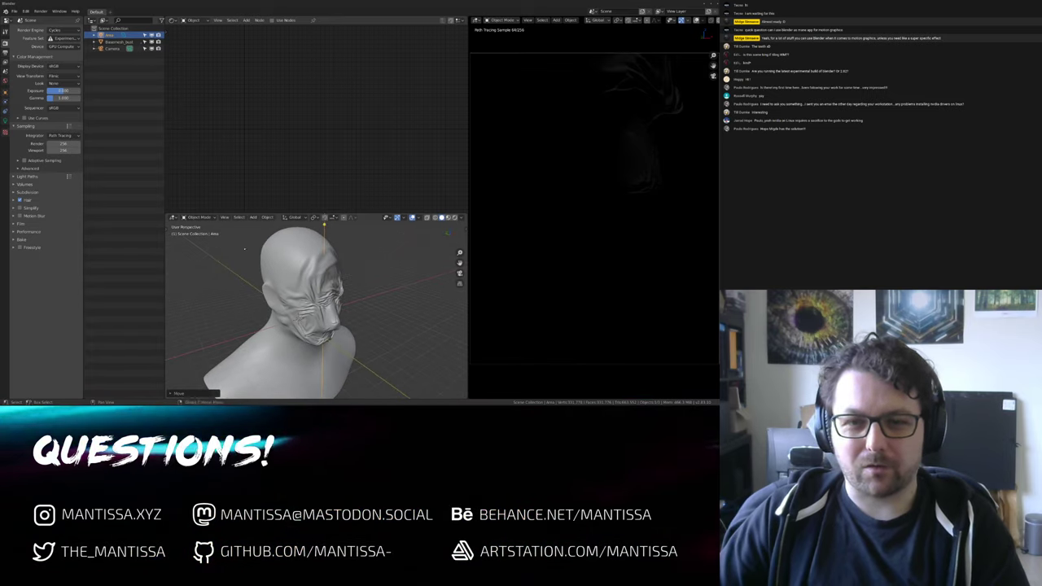
Set the area light's power to 250 and increase its size
{"action": "left_click", "coordinate": [5, 122]}
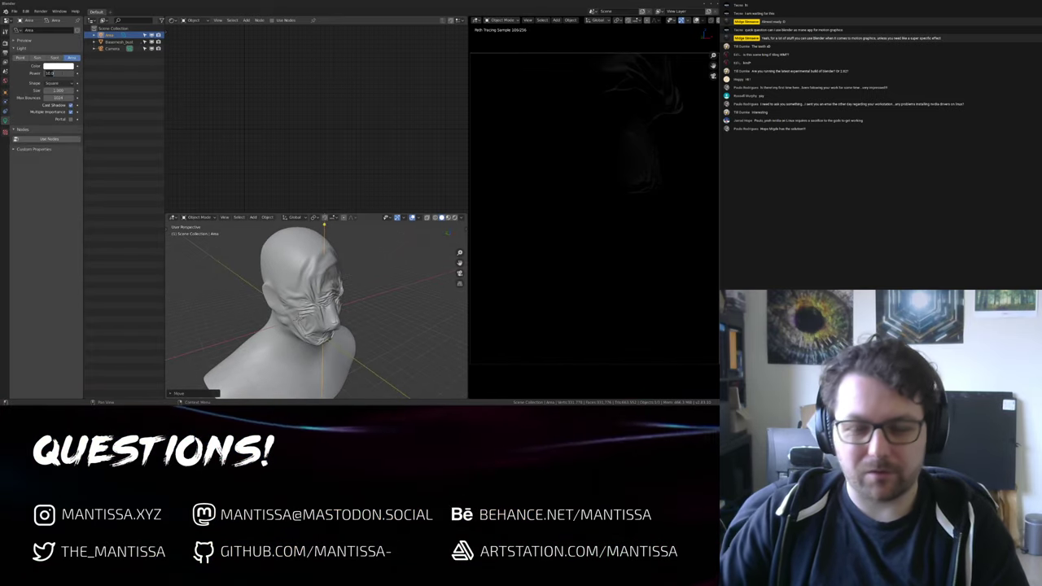
{"action": "type", "text": "100"}
{"action": "key", "text": "Return"}
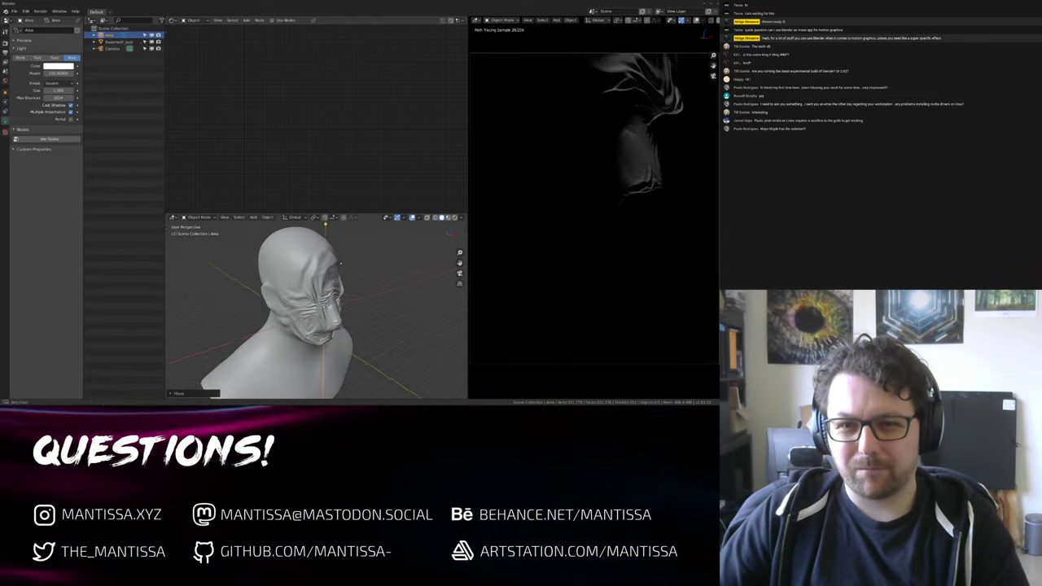
{"action": "left_click", "coordinate": [57, 73]}
{"action": "type", "text": "250"}
{"action": "key", "text": "Return"}
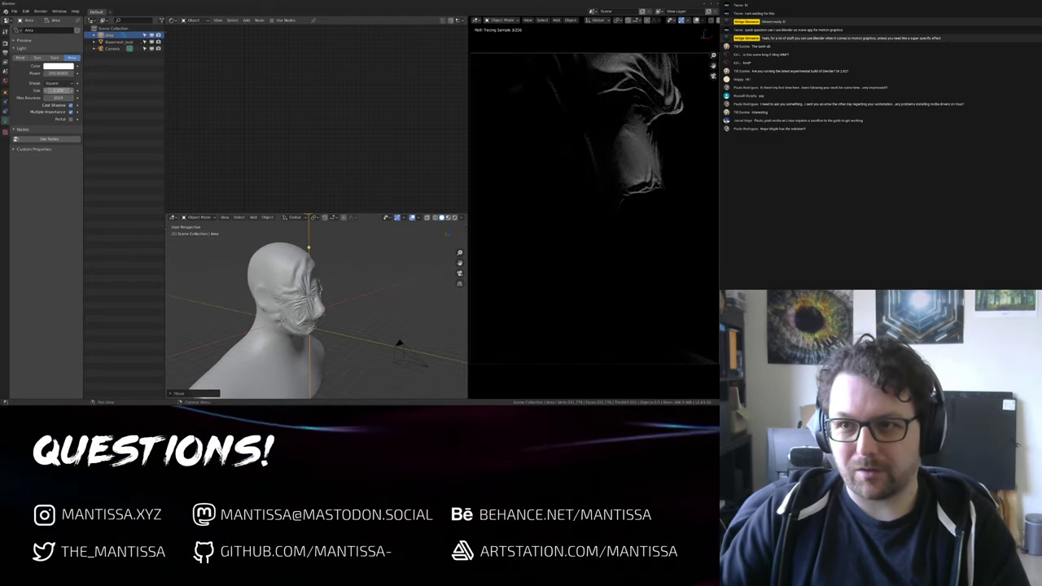
Rotate the area light and move it in front of and above the head so it shines down onto the face
{"action": "middle_click_drag", "start_coordinate": [237, 273], "coordinate": [259, 257]}
{"action": "key", "text": "g"}
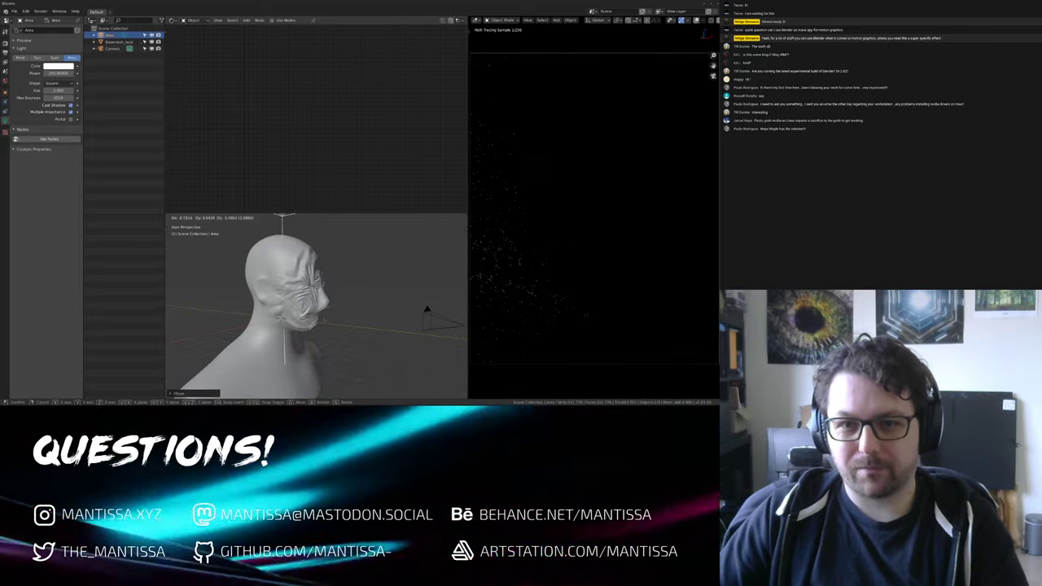
{"action": "left_click", "coordinate": [361, 325]}
{"action": "key", "text": "r"}
{"action": "left_click", "coordinate": [337, 286]}
{"action": "key", "text": "g"}
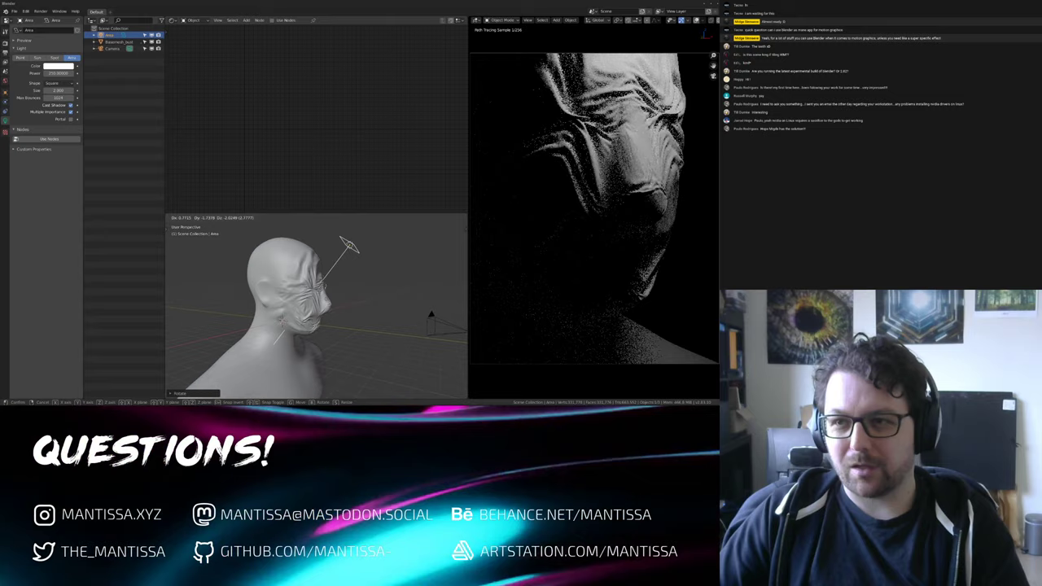
{"action": "left_click", "coordinate": [348, 297]}
{"action": "middle_click_drag", "start_coordinate": [347, 298], "coordinate": [281, 301]}
Set the bust's Principled BSDF material to Metallic 1.000, Roughness 0.206 and Anisotropic 0.954
{"action": "left_click", "coordinate": [280, 301]}
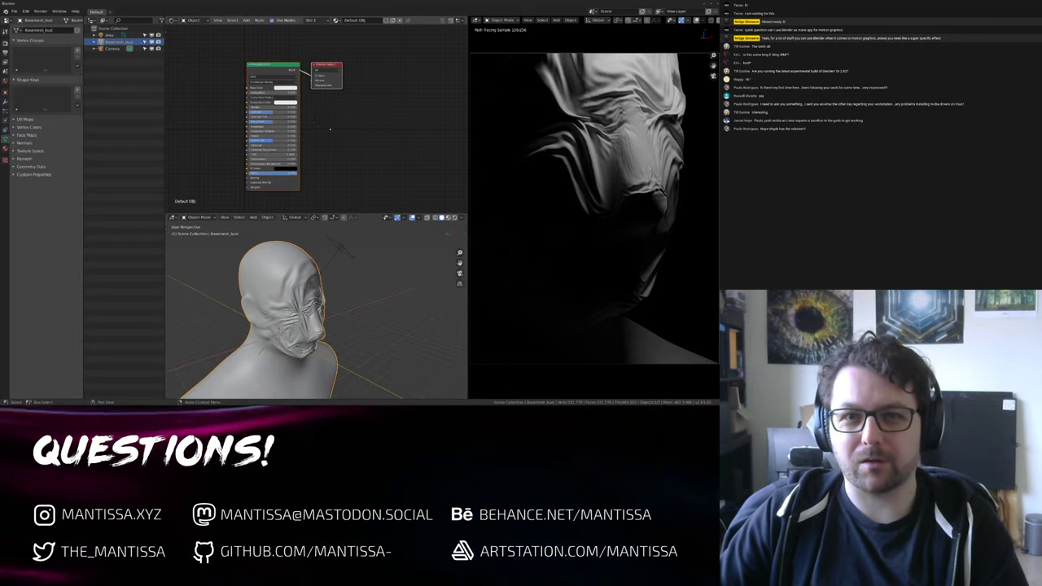
{"action": "scroll", "coordinate": [324, 127], "scroll_direction": "up", "scroll_amount": 2}
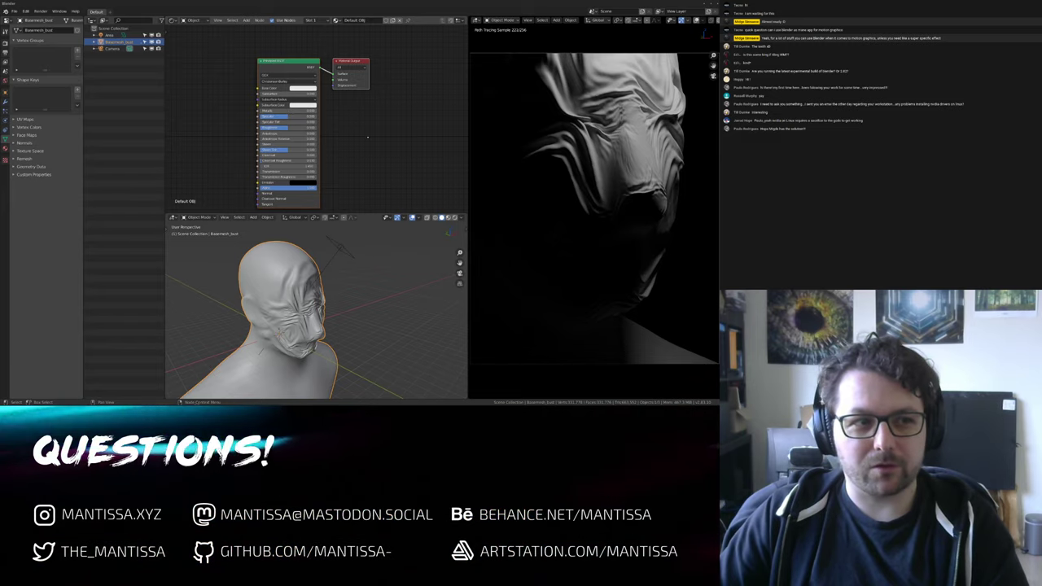
{"action": "scroll", "coordinate": [367, 326], "scroll_direction": "up", "scroll_amount": 10}
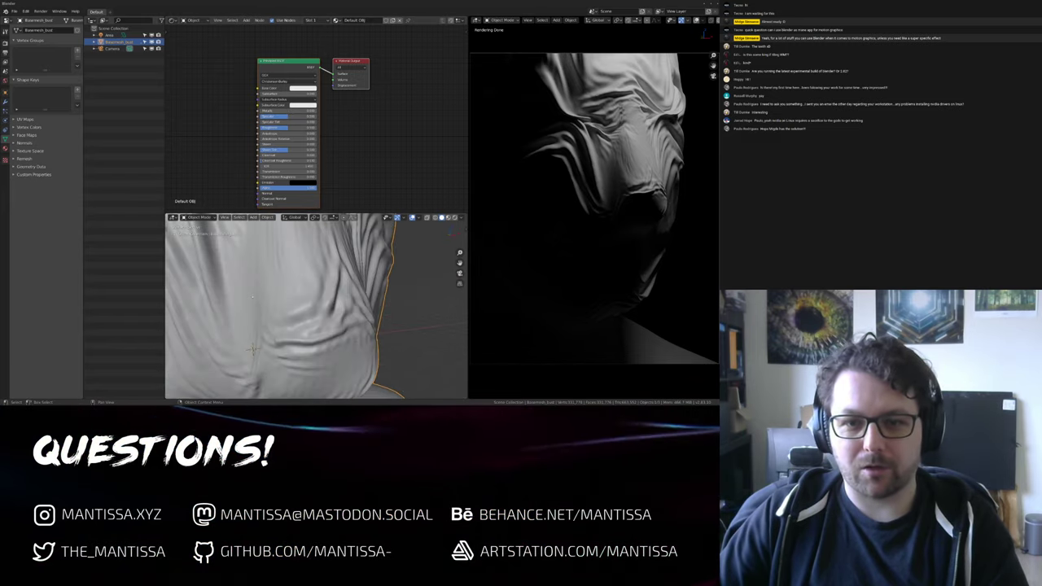
{"action": "scroll", "coordinate": [256, 360], "scroll_direction": "down", "scroll_amount": 6}
{"action": "middle_click_drag", "start_coordinate": [183, 359], "coordinate": [265, 367]}
{"action": "middle_click_drag", "start_coordinate": [261, 268], "coordinate": [240, 275]}
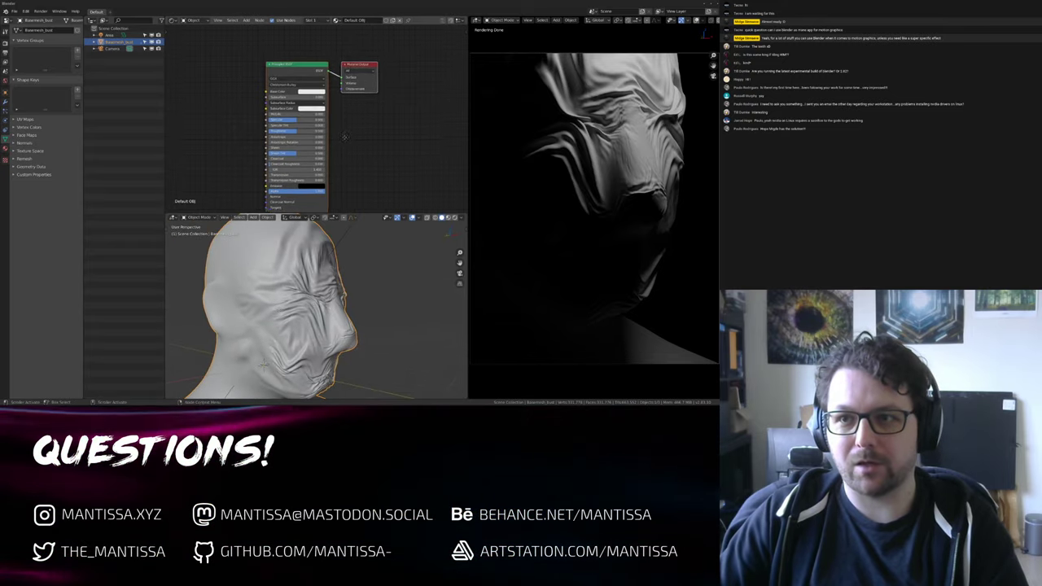
{"action": "middle_click_drag", "start_coordinate": [343, 145], "coordinate": [339, 134]}
{"action": "scroll", "coordinate": [350, 362], "scroll_direction": "down", "scroll_amount": 4}
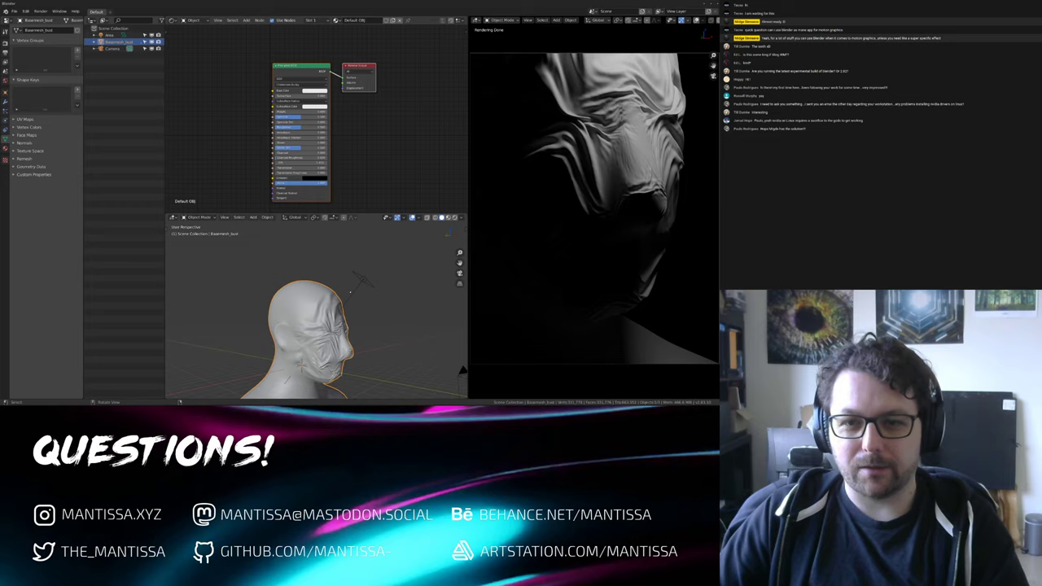
{"action": "scroll", "coordinate": [334, 96], "scroll_direction": "up", "scroll_amount": 4}
{"action": "left_click_drag", "start_coordinate": [255, 120], "coordinate": [257, 141]}
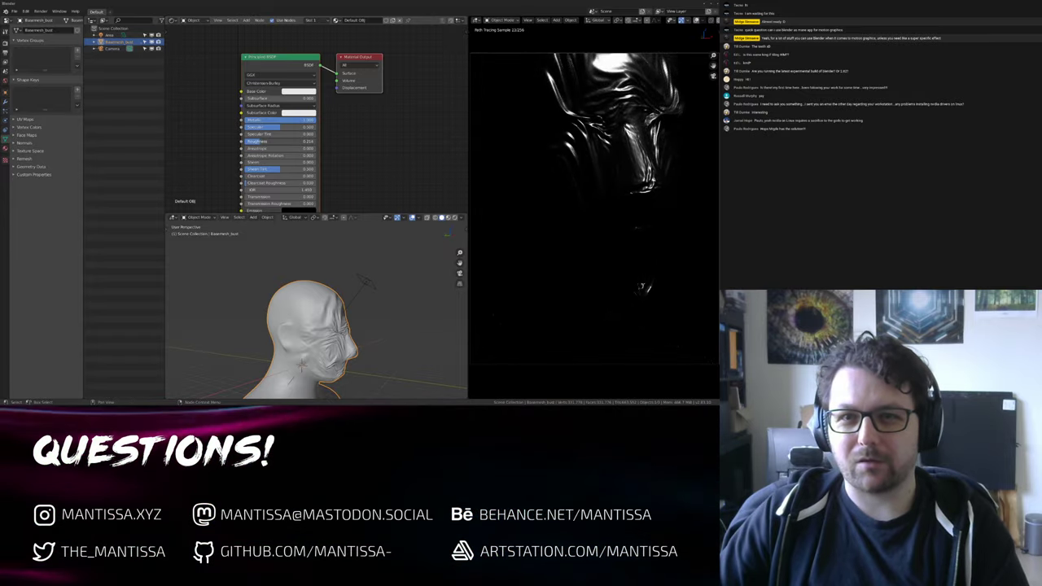
{"action": "scroll", "coordinate": [269, 117], "scroll_direction": "up", "scroll_amount": 3}
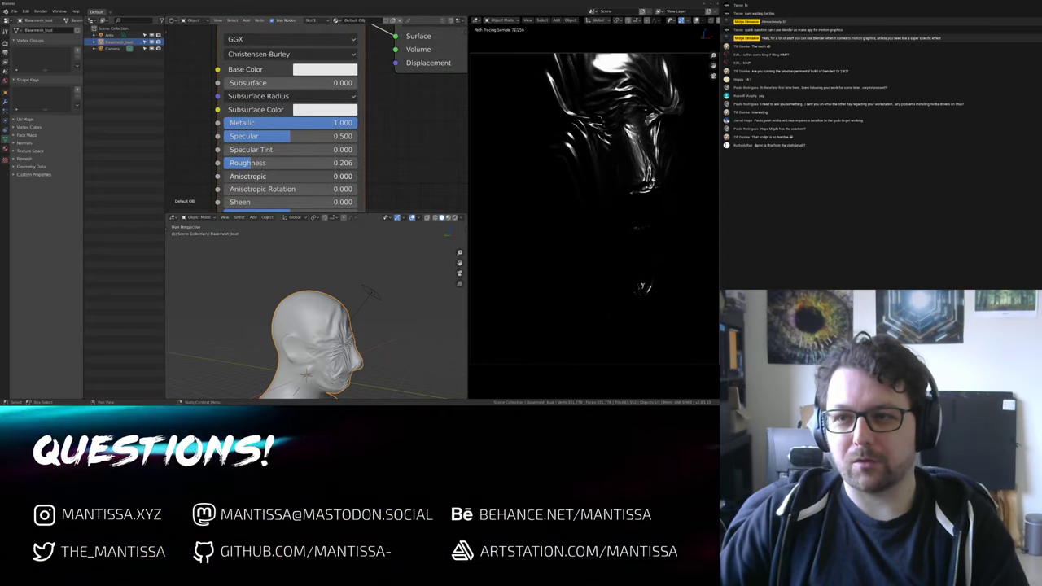
{"action": "left_click_drag", "start_coordinate": [274, 176], "coordinate": [281, 176]}
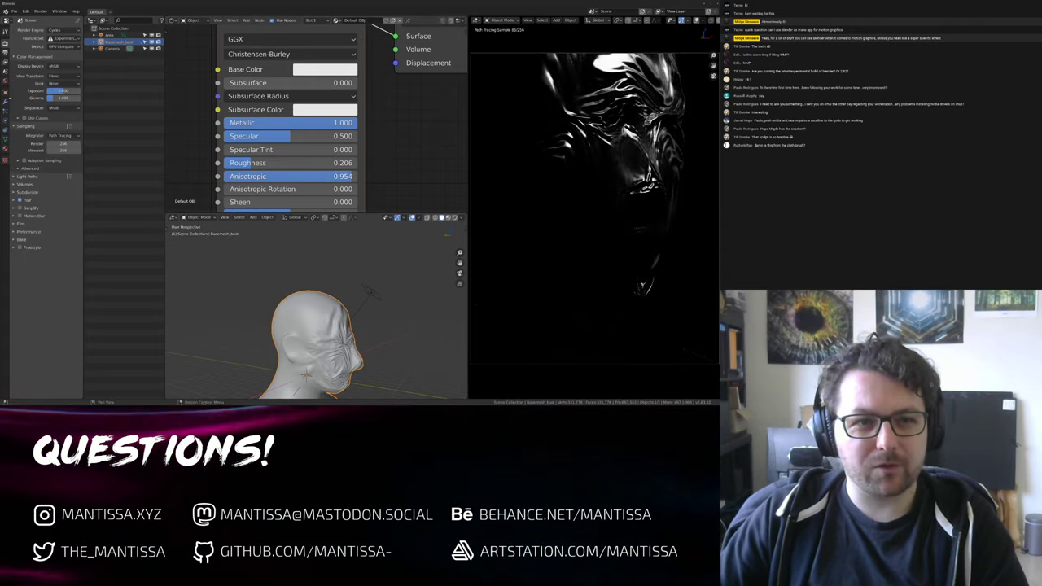
Set the viewport start pixels to 420 px in the render performance settings
{"action": "left_click", "coordinate": [32, 231]}
{"action": "scroll", "coordinate": [47, 301], "scroll_direction": "down", "scroll_amount": 2}
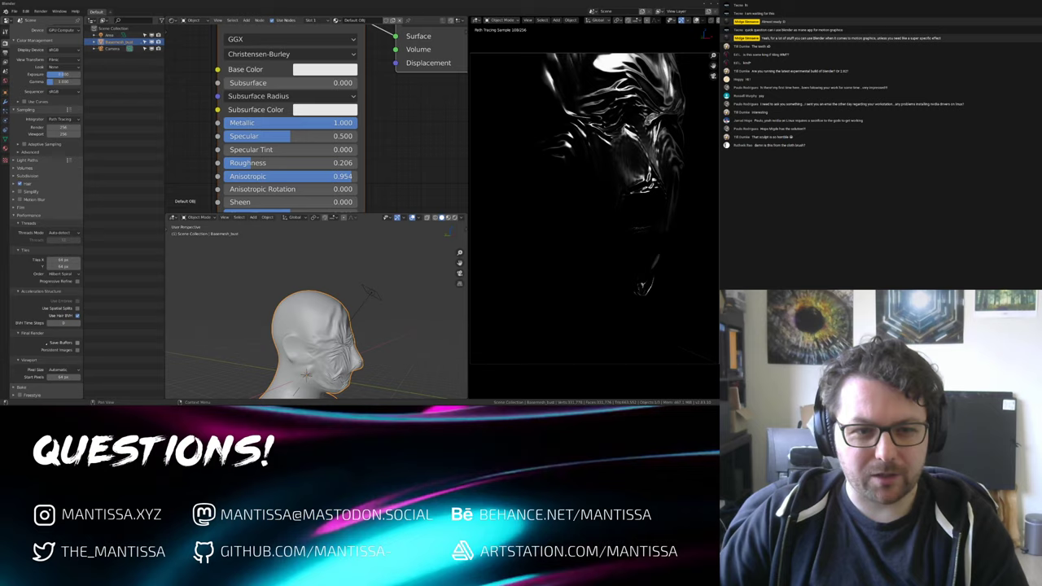
{"action": "left_click", "coordinate": [61, 377]}
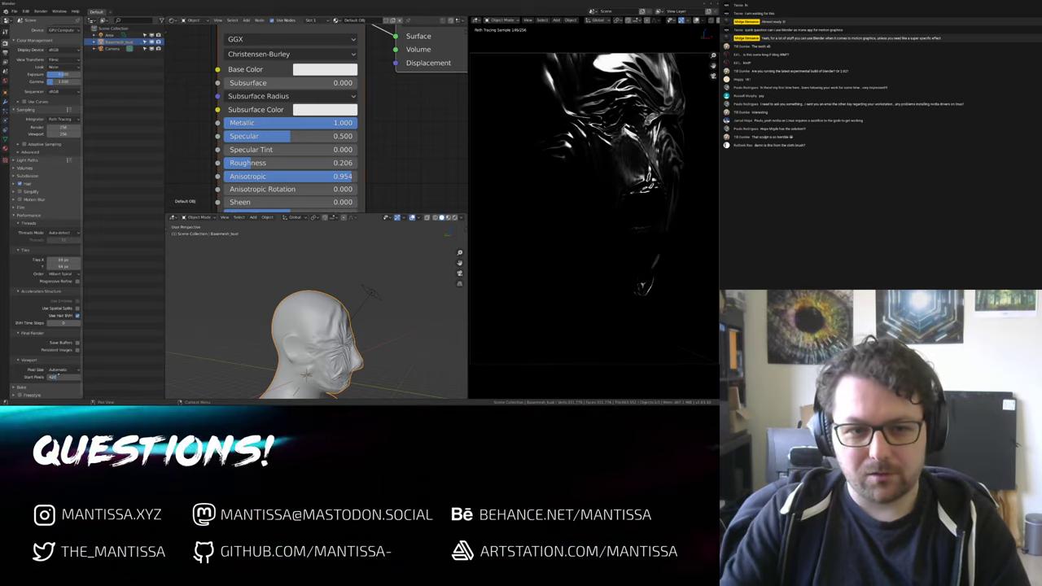
{"action": "type", "text": "420"}
{"action": "key", "text": "Return"}
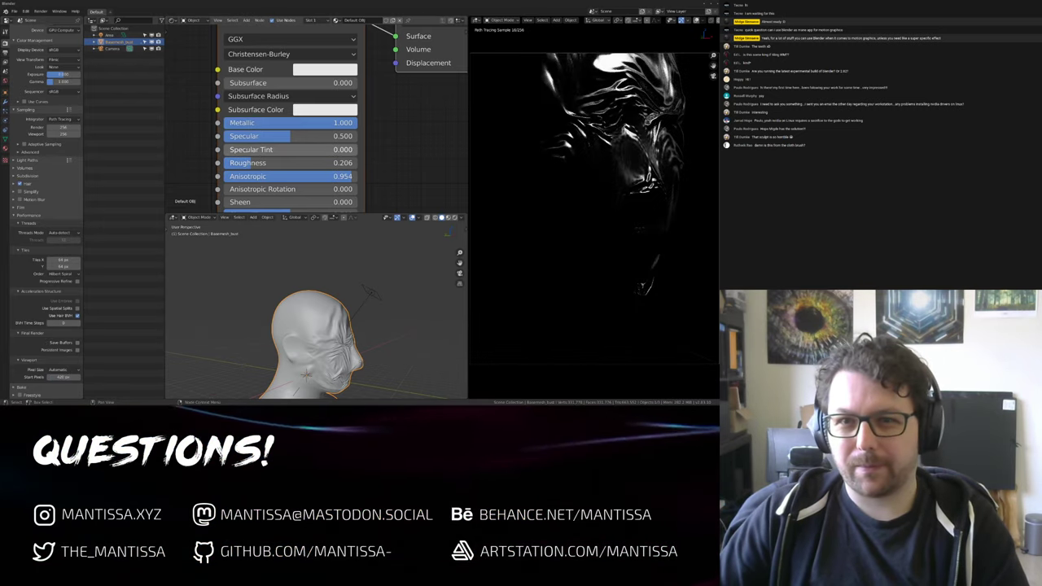
Set the bust material's Anisotropic to 1.000 and its Anisotropic Rotation to 0.750
{"action": "left_click_drag", "start_coordinate": [289, 176], "coordinate": [354, 176]}
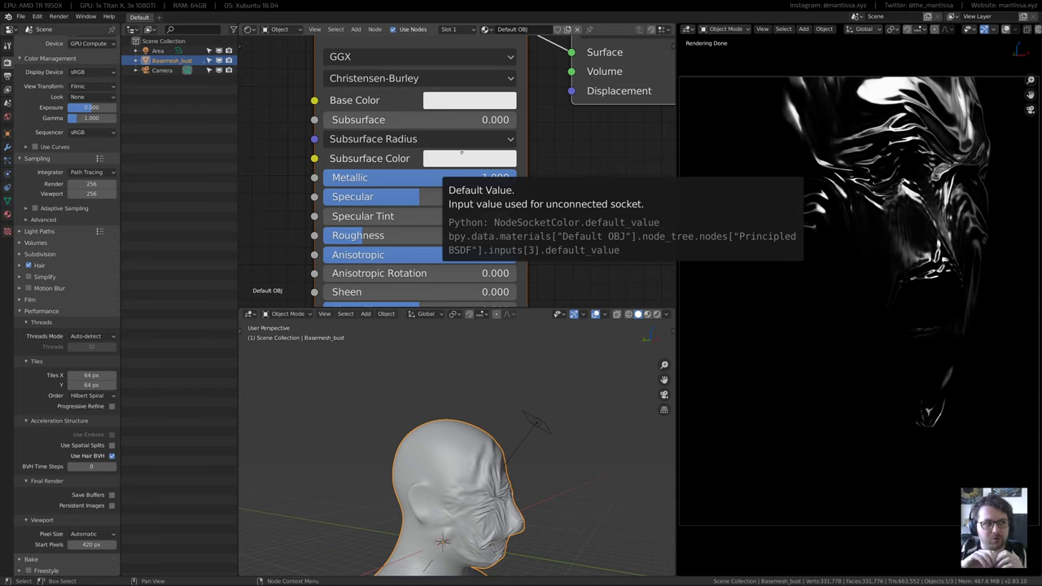
{"action": "mouse_move", "coordinate": [476, 254]}
{"action": "left_mouse_down"}
{"action": "mouse_move", "coordinate": [410, 255]}
{"action": "mouse_move", "coordinate": [516, 254]}
{"action": "left_mouse_up"}
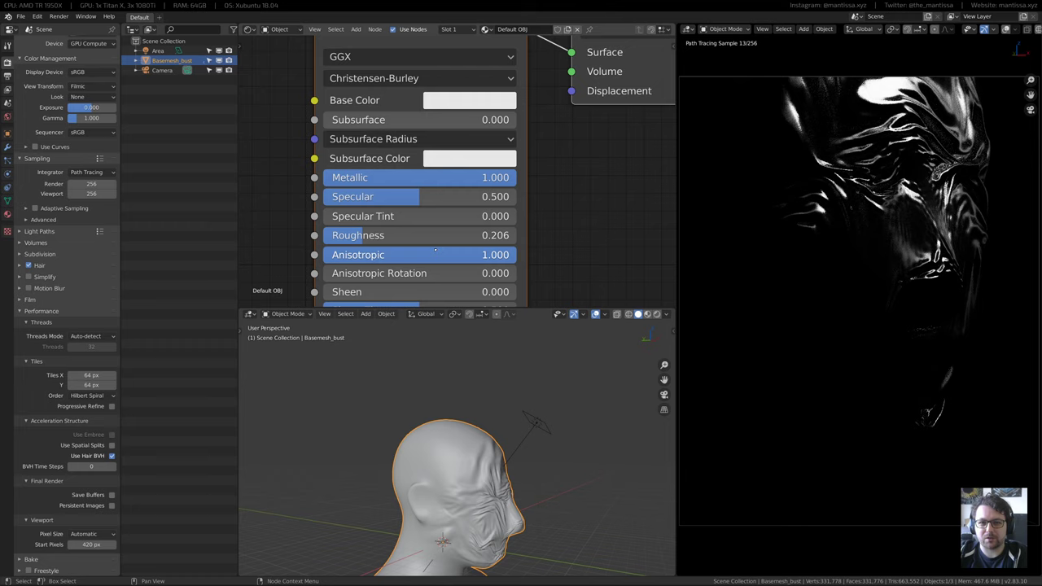
{"action": "mouse_move", "coordinate": [324, 274]}
{"action": "left_mouse_down"}
{"action": "mouse_move", "coordinate": [362, 273]}
{"action": "mouse_move", "coordinate": [323, 273]}
{"action": "left_mouse_up"}
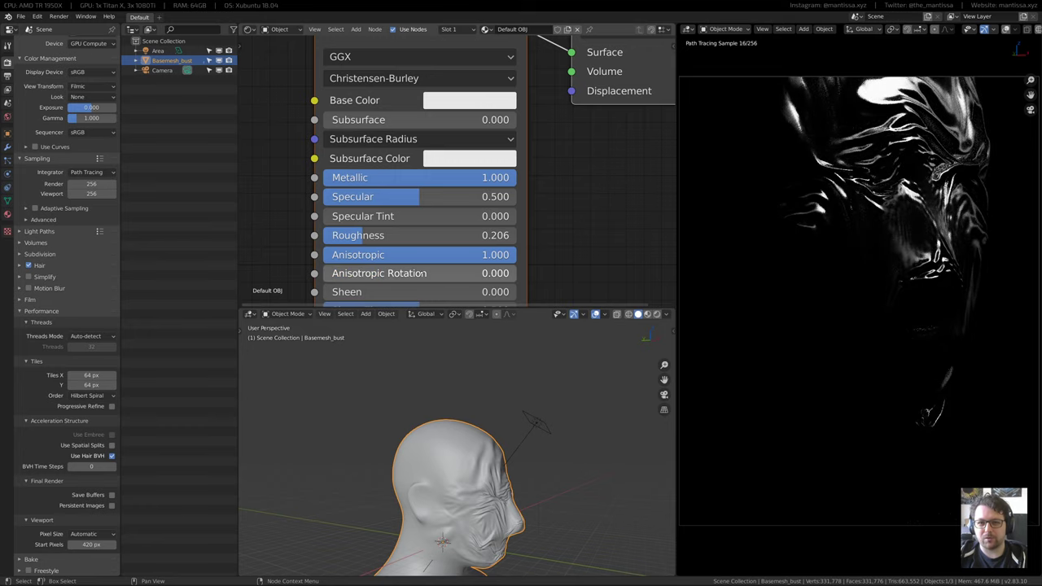
{"action": "type", "text": "0.5"}
{"action": "key", "text": "Return"}
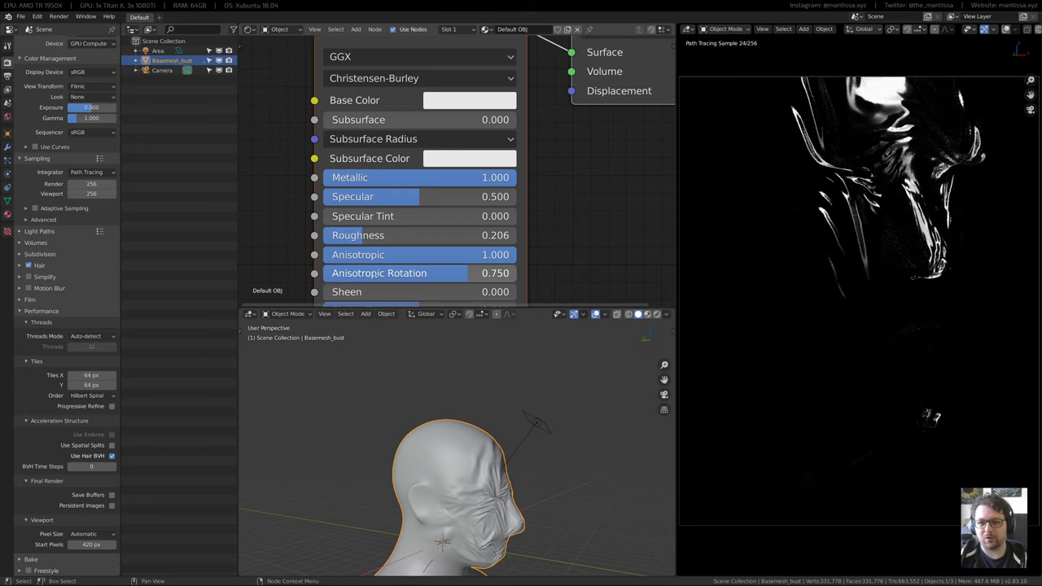
Set the bust material's Roughness to about 0.599 and its Anisotropic Rotation to 0.250
{"action": "scroll", "coordinate": [472, 211], "scroll_direction": "down", "scroll_amount": 3}
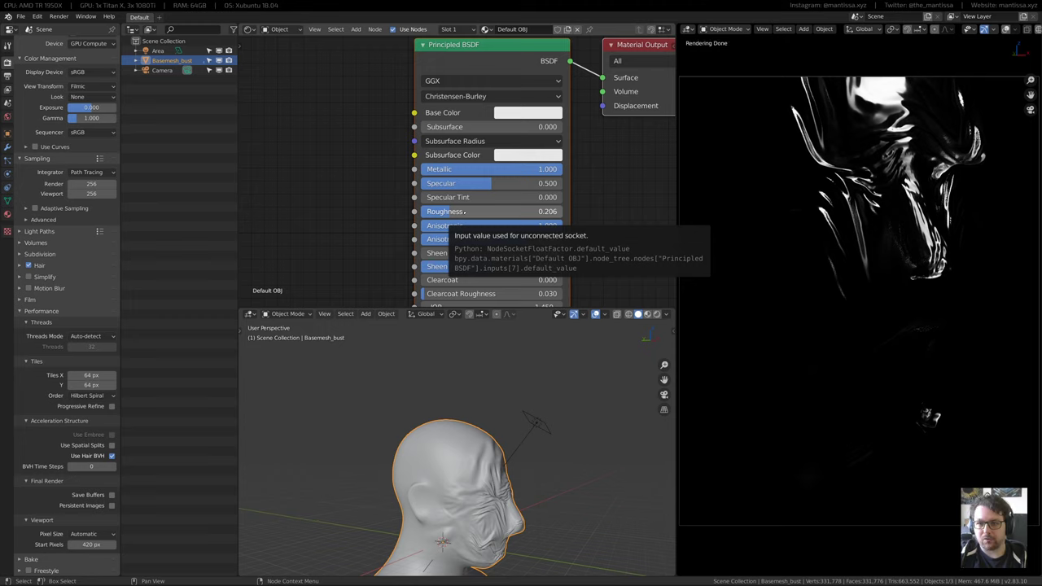
{"action": "left_click_drag", "start_coordinate": [464, 211], "coordinate": [519, 212]}
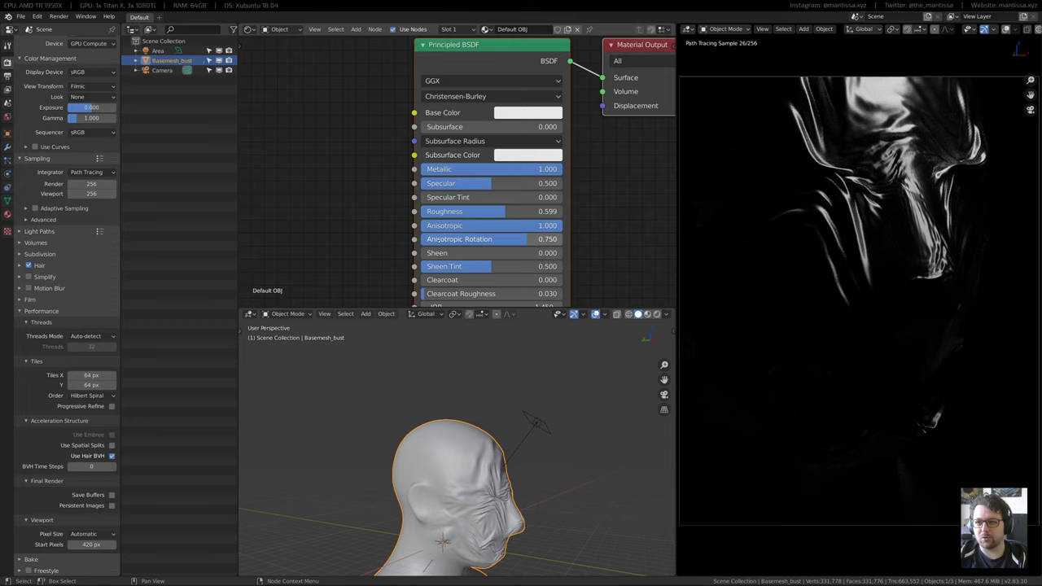
{"action": "mouse_move", "coordinate": [458, 239]}
{"action": "left_mouse_down"}
{"action": "mouse_move", "coordinate": [372, 239]}
{"action": "mouse_move", "coordinate": [390, 239]}
{"action": "left_mouse_up"}
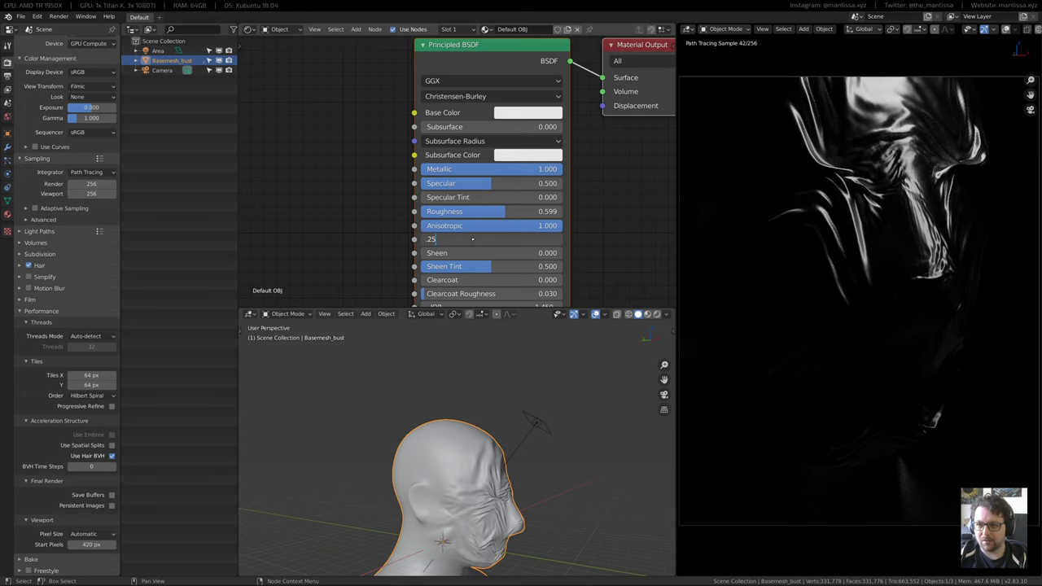
{"action": "type", "text": "5"}
{"action": "key", "text": "Return"}
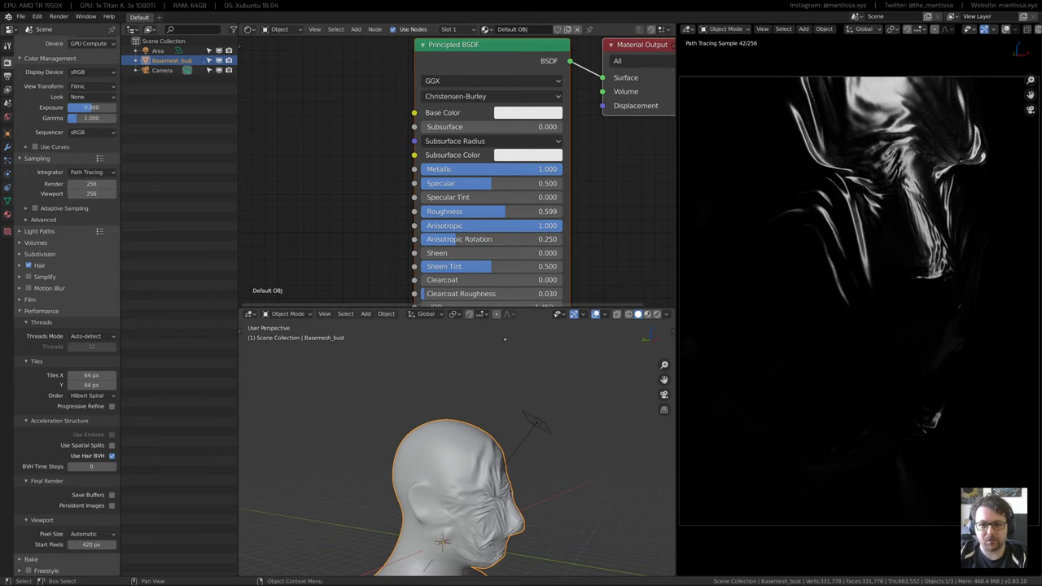
Add a second area light to the scene with the bust
{"action": "middle_click_drag", "start_coordinate": [496, 446], "coordinate": [462, 427]}
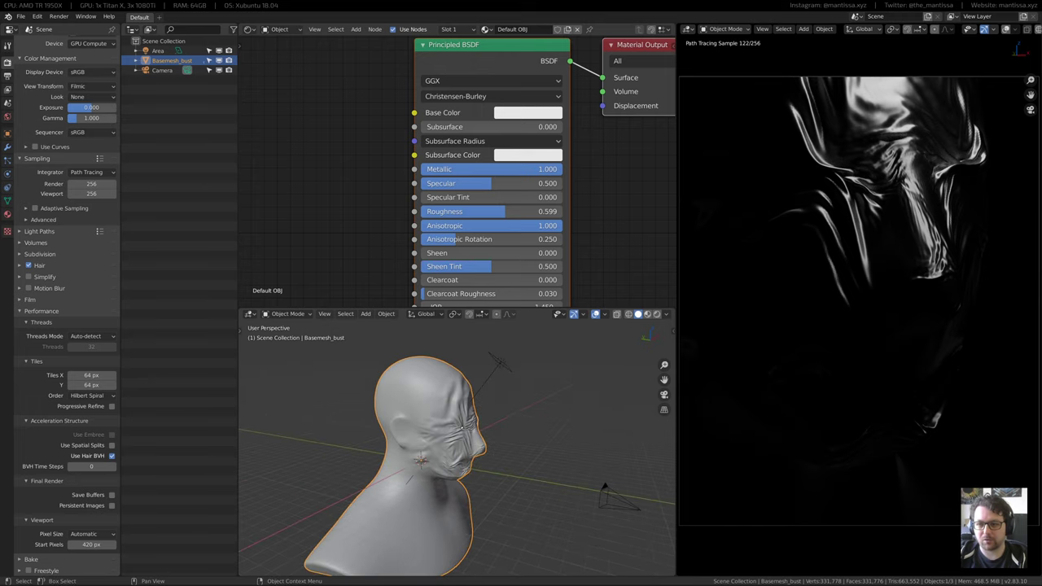
{"action": "middle_click_drag", "start_coordinate": [454, 493], "coordinate": [466, 480]}
{"action": "key", "text": "shift+a"}
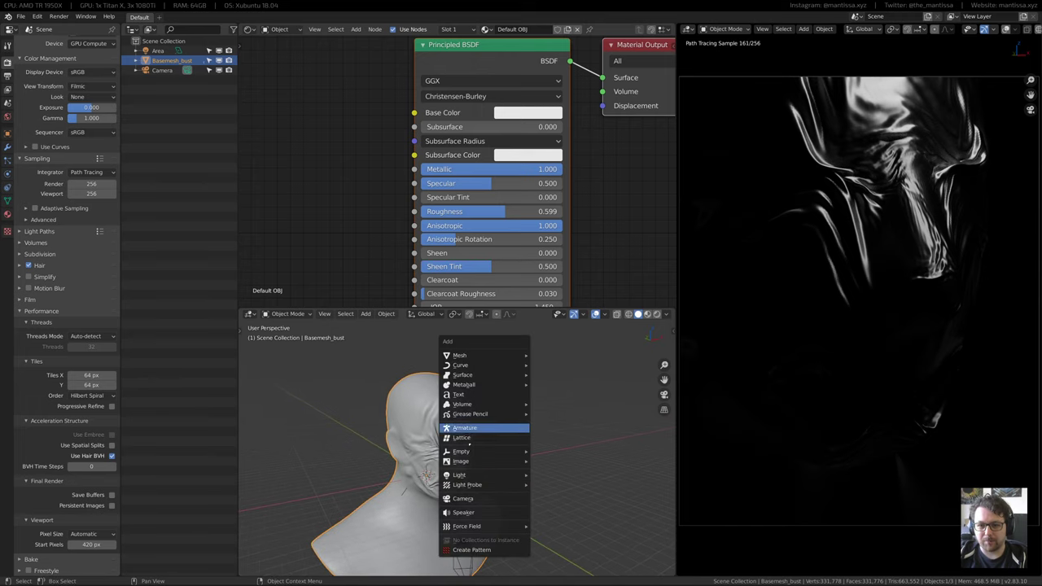
{"action": "mouse_move", "coordinate": [466, 483]}
{"action": "left_click", "coordinate": [549, 506]}
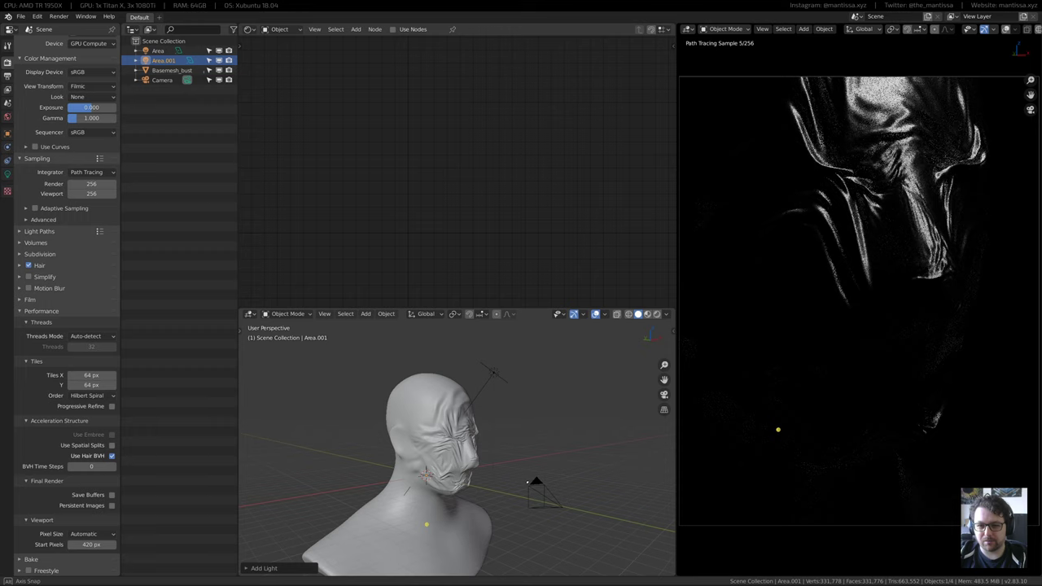
Rotate the second area light to a horizontal aim and place it beside the back of the head to light the cheek folds
{"action": "key", "text": "r"}
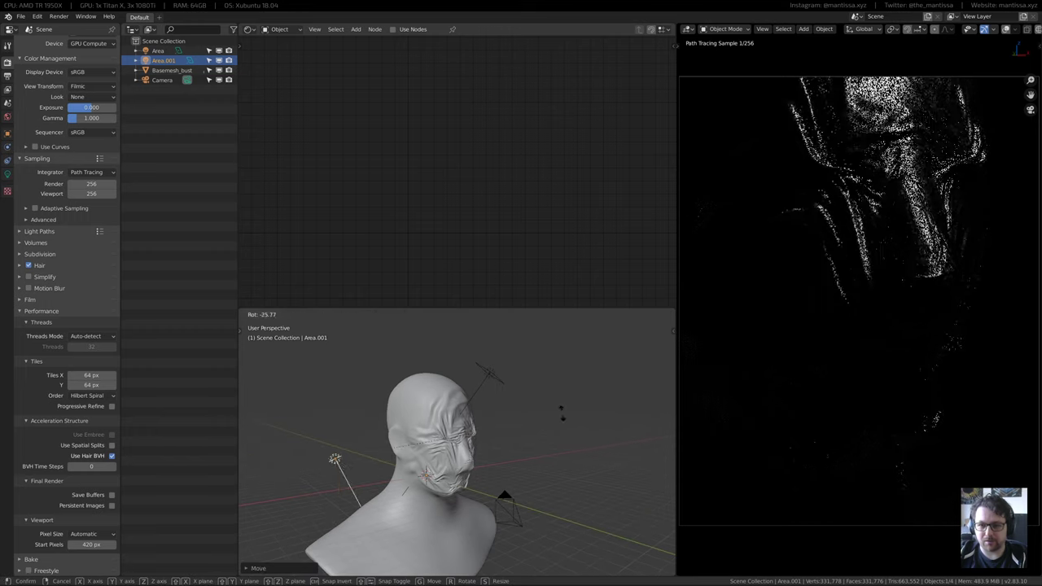
{"action": "middle_click_drag", "start_coordinate": [436, 361], "coordinate": [407, 545]}
{"action": "key", "text": "g"}
{"action": "left_click", "coordinate": [438, 521]}
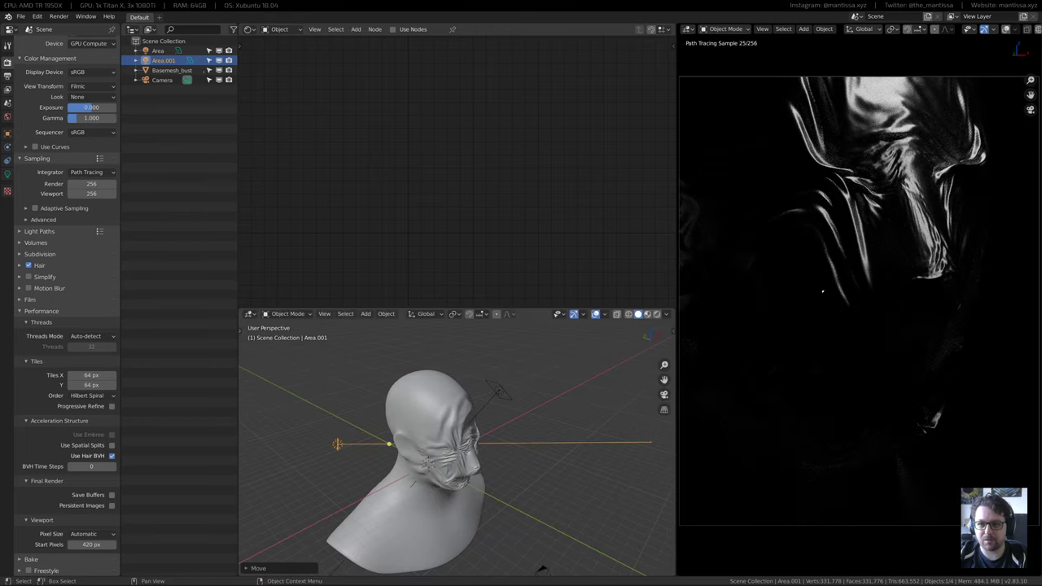
{"action": "key", "text": "g"}
{"action": "left_click", "coordinate": [413, 504]}
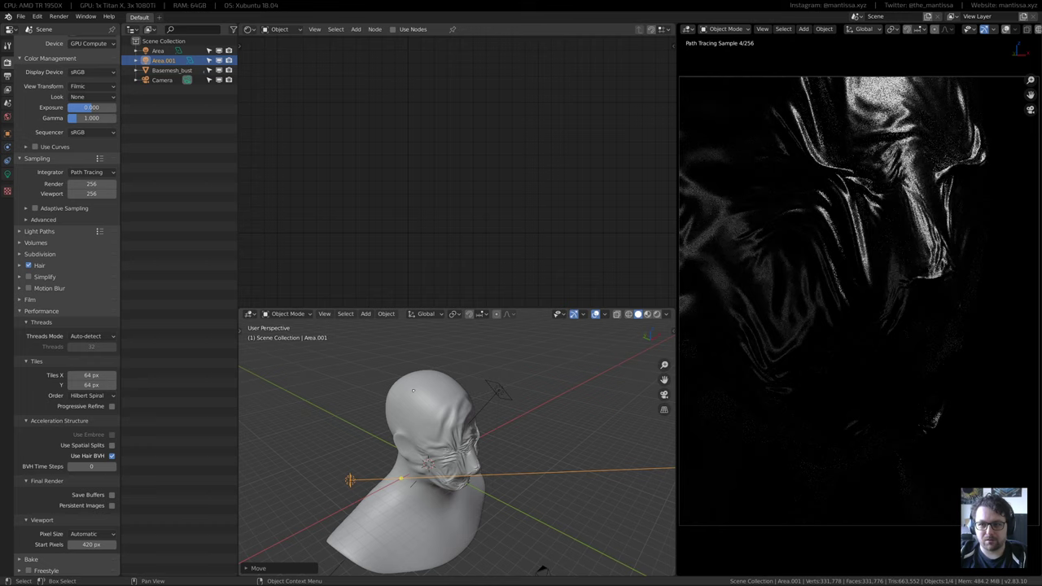
Change the second area light's color to red and set its Power to 500
{"action": "left_click", "coordinate": [7, 175]}
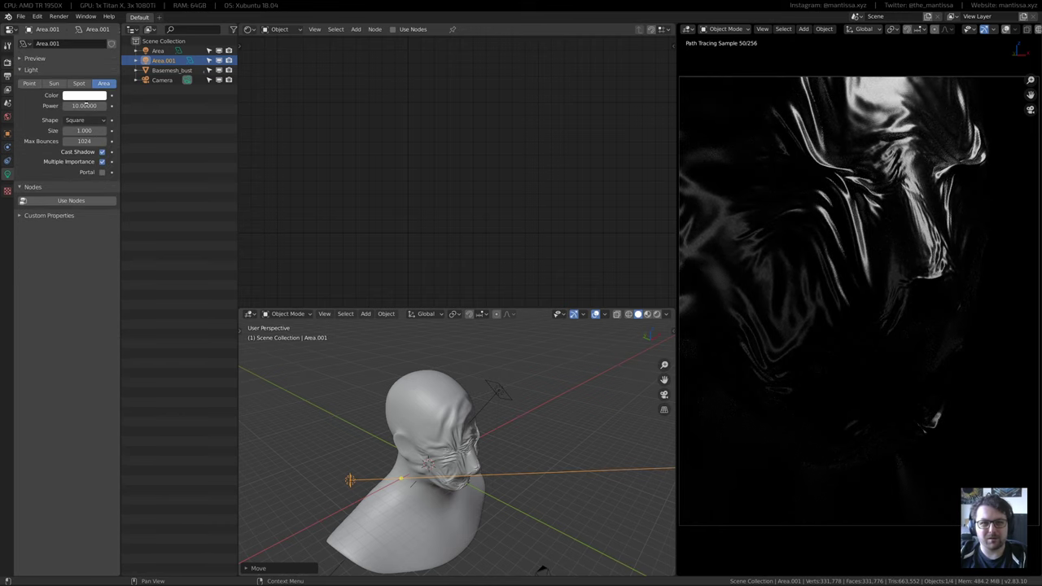
{"action": "left_click", "coordinate": [83, 96]}
{"action": "left_click", "coordinate": [105, 174]}
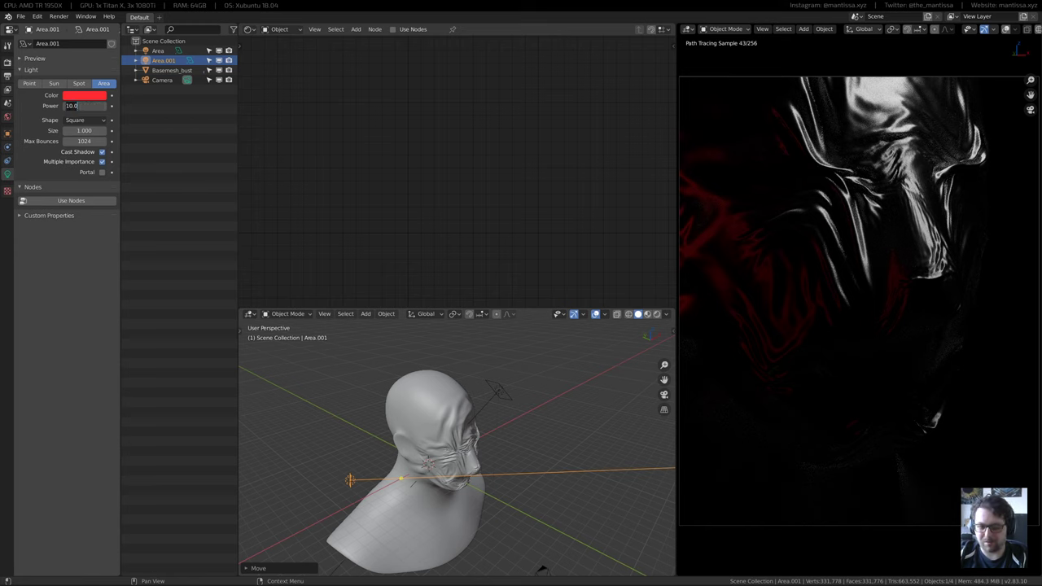
{"action": "type", "text": "500"}
{"action": "key", "text": "Return"}
Move the red area light behind the bust and adjust its placement in the horizontal plane
{"action": "middle_click_drag", "start_coordinate": [424, 452], "coordinate": [453, 434]}
{"action": "scroll", "coordinate": [452, 435], "scroll_direction": "up", "scroll_amount": 1}
{"action": "key", "text": "g"}
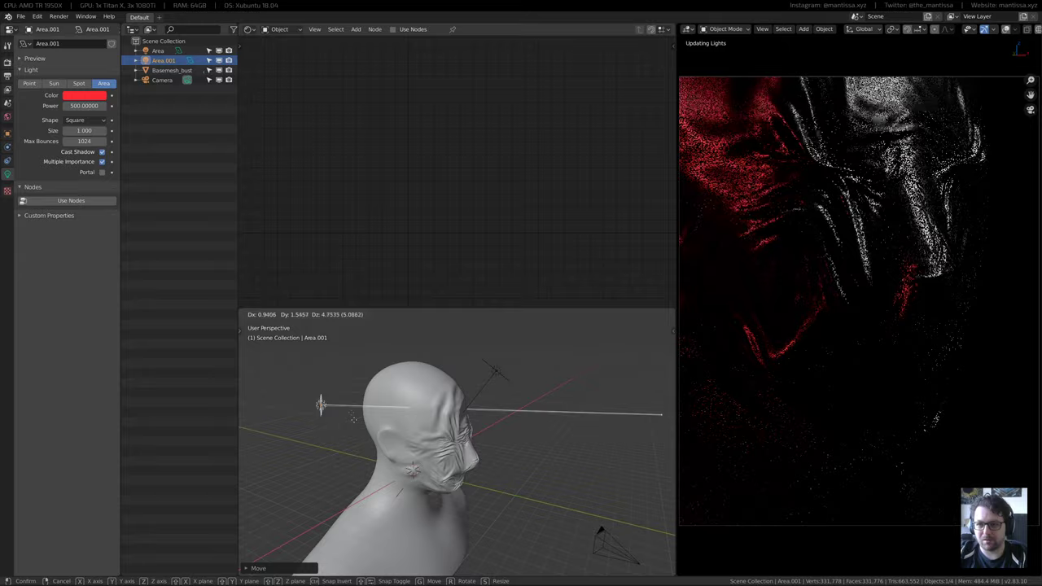
{"action": "left_click", "coordinate": [329, 506]}
{"action": "middle_click_drag", "start_coordinate": [330, 496], "coordinate": [350, 499]}
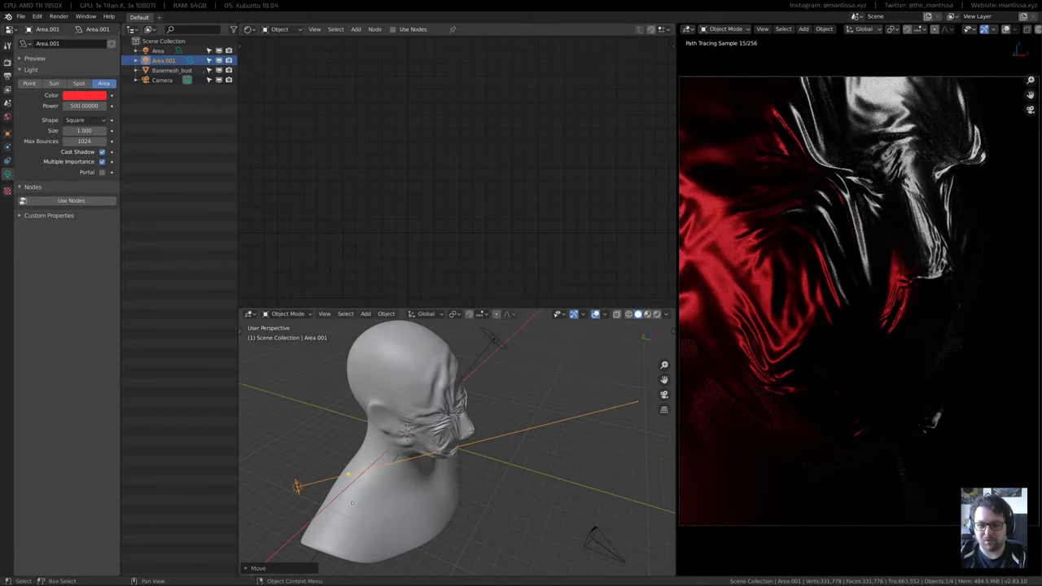
{"action": "key", "text": "z"}
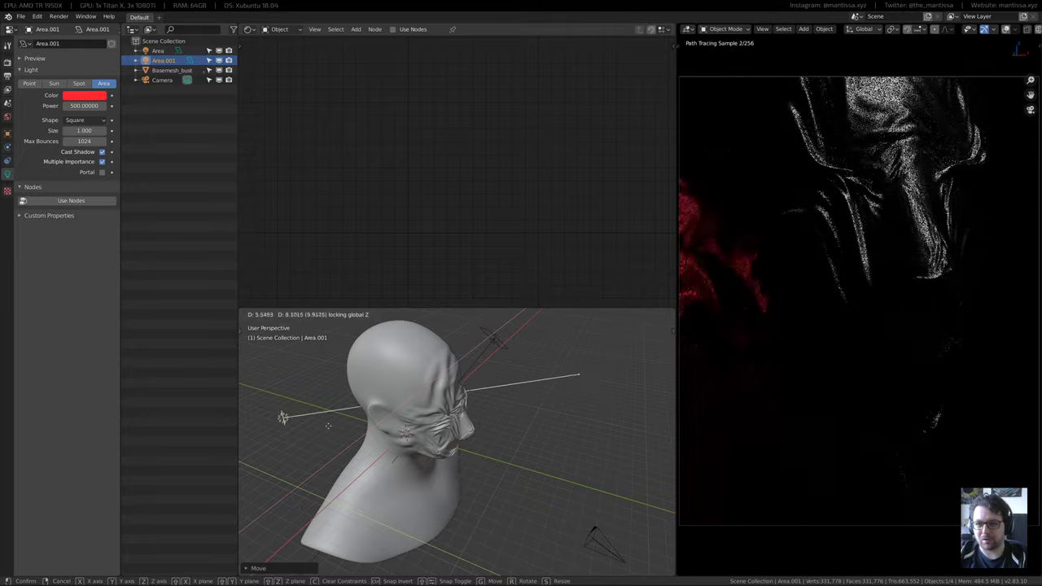
{"action": "left_click", "coordinate": [328, 424]}
Reposition the red area light further, bringing it from behind the head over to the opposite side of the bust
{"action": "middle_click_drag", "start_coordinate": [328, 424], "coordinate": [454, 439]}
{"action": "key", "text": "g"}
{"action": "key", "text": "z"}
{"action": "left_click", "coordinate": [517, 465]}
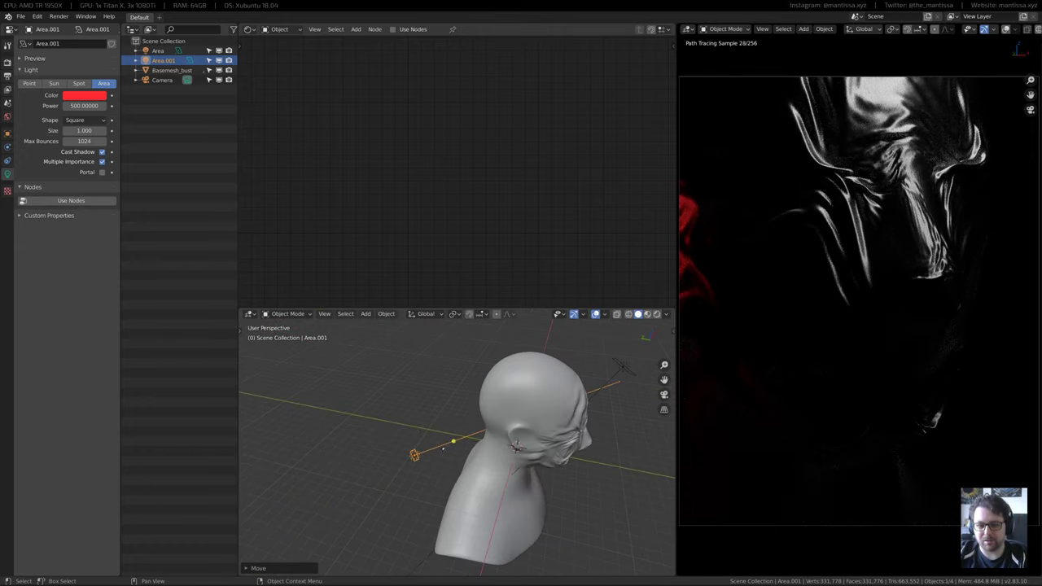
{"action": "key", "text": "g"}
{"action": "key", "text": "z"}
{"action": "left_click", "coordinate": [440, 561]}
{"action": "middle_click_drag", "start_coordinate": [461, 565], "coordinate": [439, 573]}
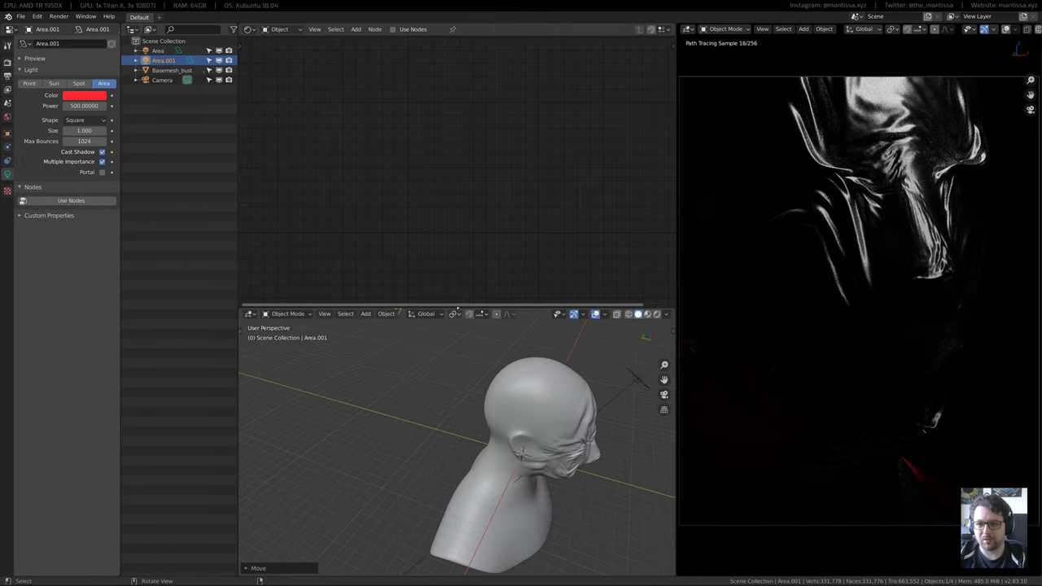
{"action": "middle_click_drag", "start_coordinate": [393, 315], "coordinate": [339, 309], "text": "shift"}
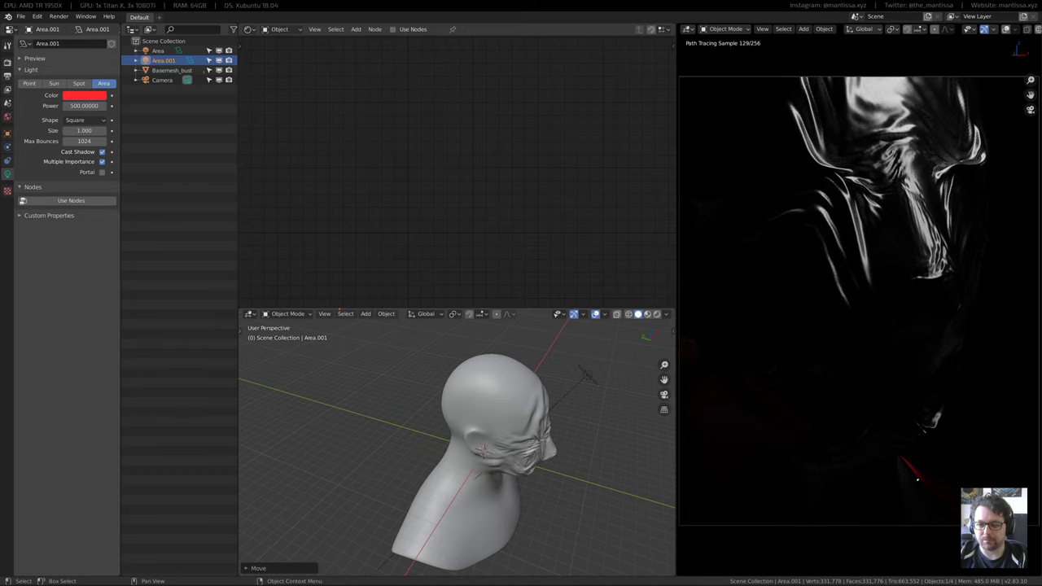
Place the red area light above the far side of the bust and rotate it to aim back toward the head
{"action": "middle_click_drag", "start_coordinate": [549, 435], "coordinate": [507, 437]}
{"action": "scroll", "coordinate": [409, 402], "scroll_direction": "down", "scroll_amount": 2}
{"action": "key", "text": "g"}
{"action": "left_click", "coordinate": [465, 412]}
{"action": "key", "text": "r"}
{"action": "left_click", "coordinate": [339, 435]}
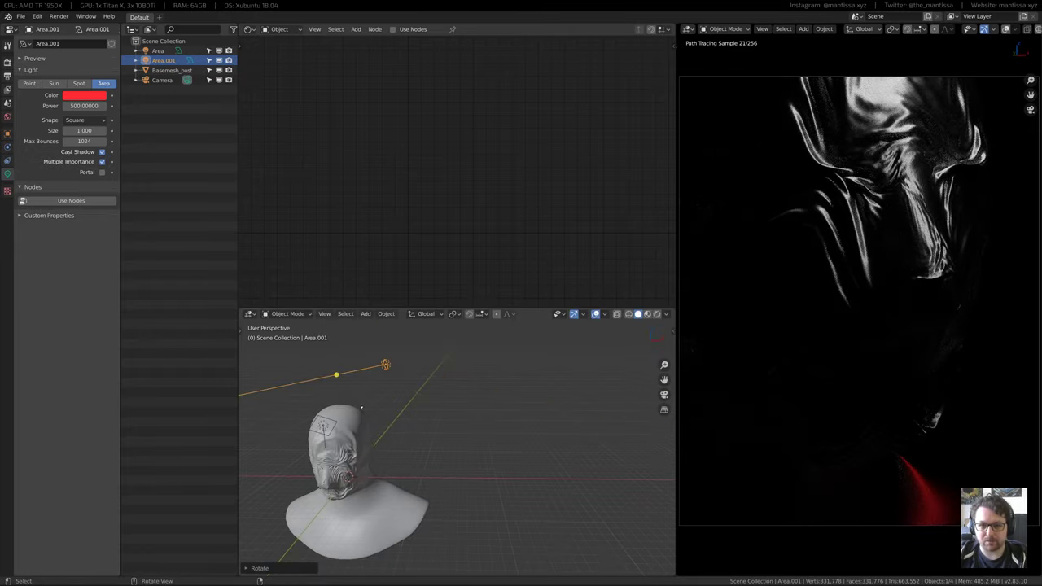
{"action": "middle_click_drag", "start_coordinate": [364, 410], "coordinate": [293, 378]}
{"action": "key", "text": "r"}
{"action": "left_click", "coordinate": [325, 472]}
{"action": "key", "text": "g"}
{"action": "left_click", "coordinate": [410, 453]}
Rotate the red area light about the Z axis and slide it horizontally so it shines onto the front of the face
{"action": "middle_click_drag", "start_coordinate": [410, 452], "coordinate": [450, 500]}
{"action": "middle_click_drag", "start_coordinate": [472, 460], "coordinate": [521, 472]}
{"action": "key", "text": "r"}
{"action": "key", "text": "z"}
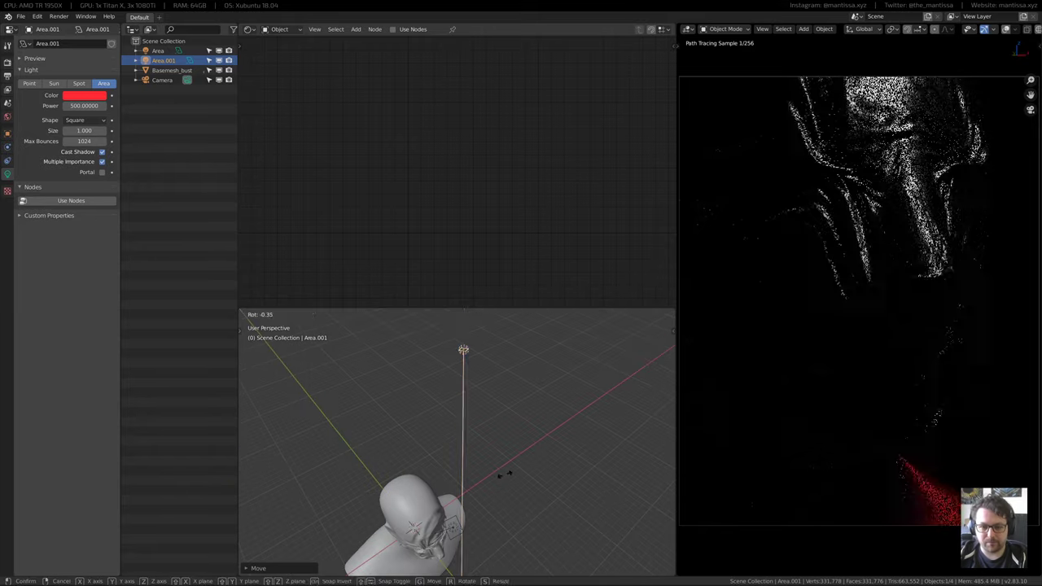
{"action": "left_click", "coordinate": [360, 493]}
{"action": "key", "text": "g"}
{"action": "key", "text": "shift+z"}
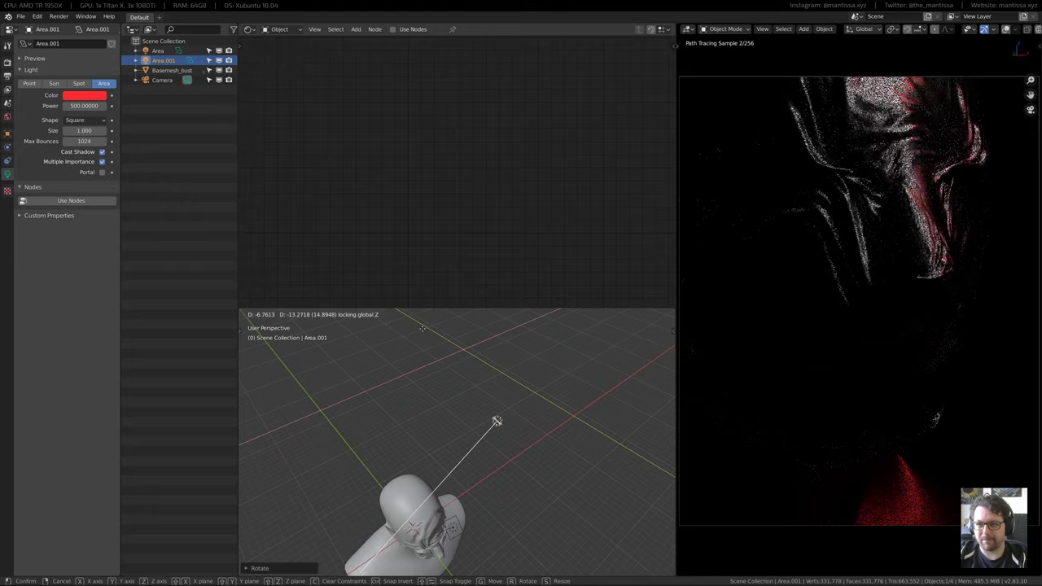
{"action": "left_click", "coordinate": [428, 341]}
Shift the red area light near the front of the face and turn it about the Z axis toward the head
{"action": "middle_click_drag", "start_coordinate": [455, 390], "coordinate": [529, 448]}
{"action": "key", "text": "g"}
{"action": "left_click", "coordinate": [492, 442]}
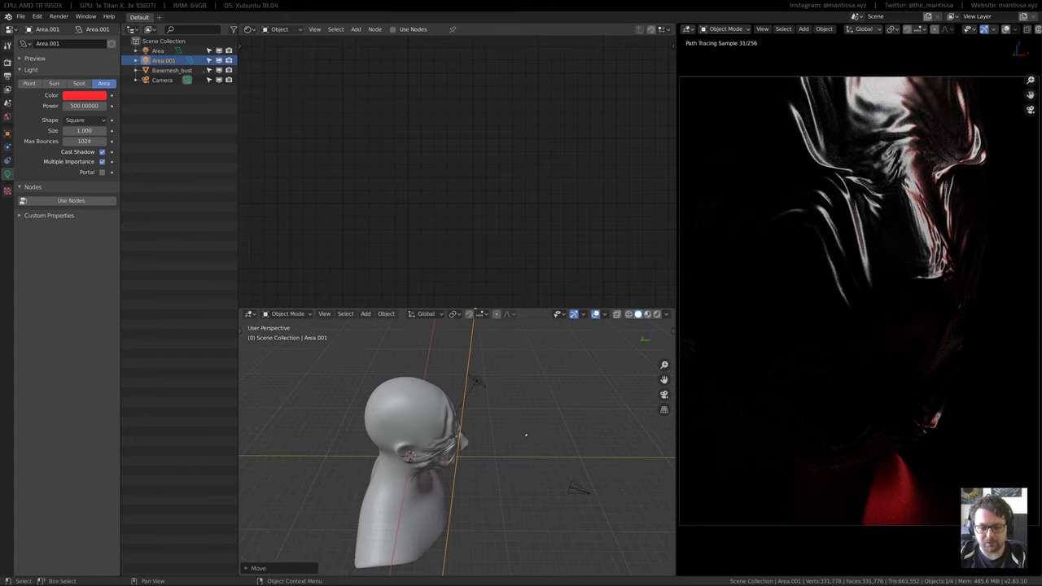
{"action": "key", "text": "r"}
{"action": "key", "text": "z"}
{"action": "left_click", "coordinate": [464, 450]}
Lower the red area light along the Z axis to light the far side of the face
{"action": "middle_click_drag", "start_coordinate": [463, 450], "coordinate": [481, 462]}
{"action": "key", "text": "g"}
{"action": "key", "text": "z"}
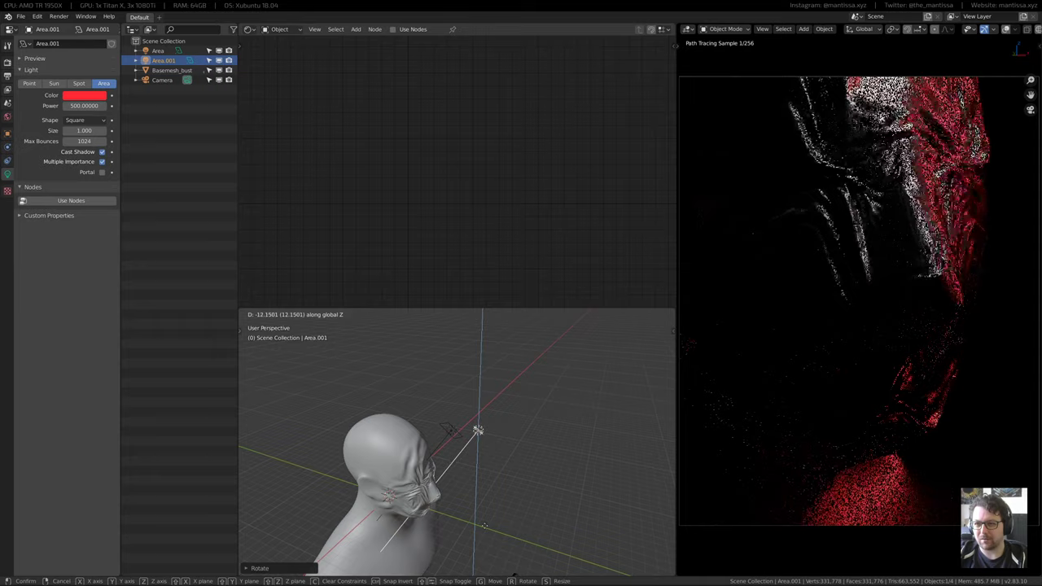
{"action": "left_click", "coordinate": [476, 472]}
{"action": "middle_click_drag", "start_coordinate": [476, 472], "coordinate": [402, 479]}
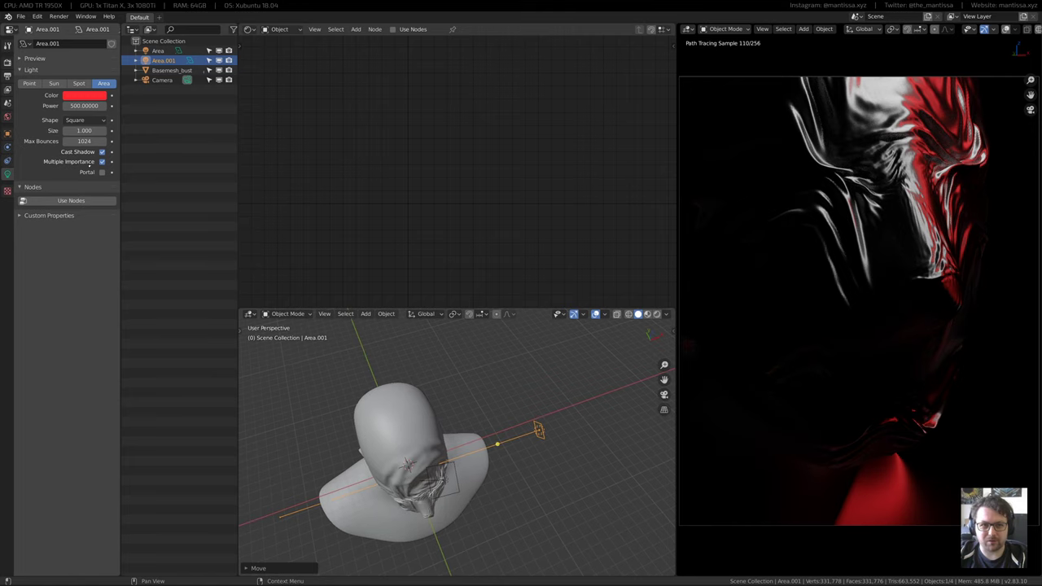
{"action": "left_click", "coordinate": [81, 96]}
{"action": "left_click_drag", "start_coordinate": [105, 171], "coordinate": [122, 111]}
{"action": "right_click", "coordinate": [122, 112]}
Slide the red area light along the Y axis slightly toward the back of the bust
{"action": "middle_click_drag", "start_coordinate": [456, 443], "coordinate": [485, 400], "text": "shift"}
{"action": "key", "text": "g"}
{"action": "key", "text": "y"}
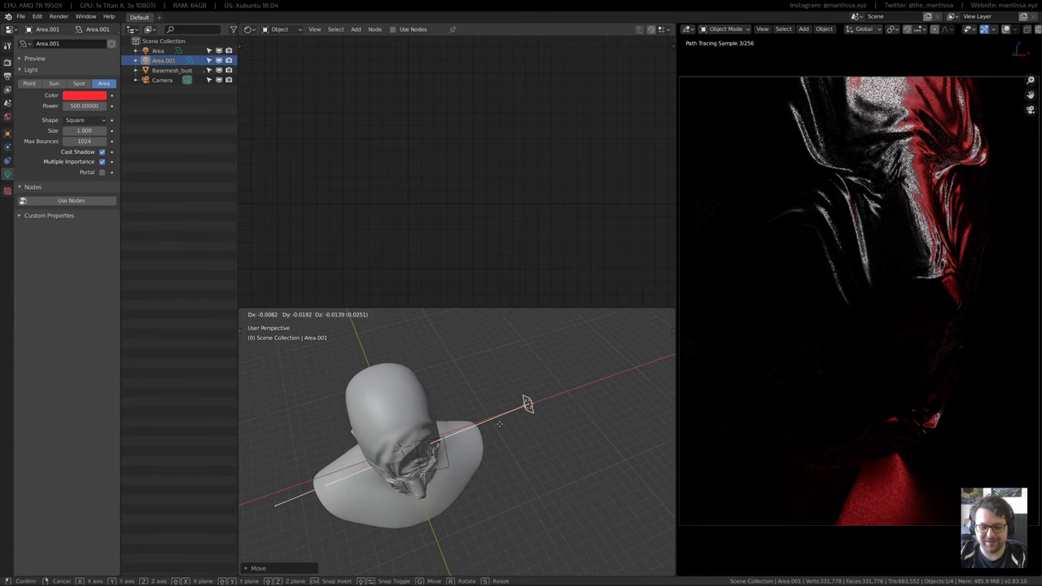
{"action": "left_click", "coordinate": [482, 396]}
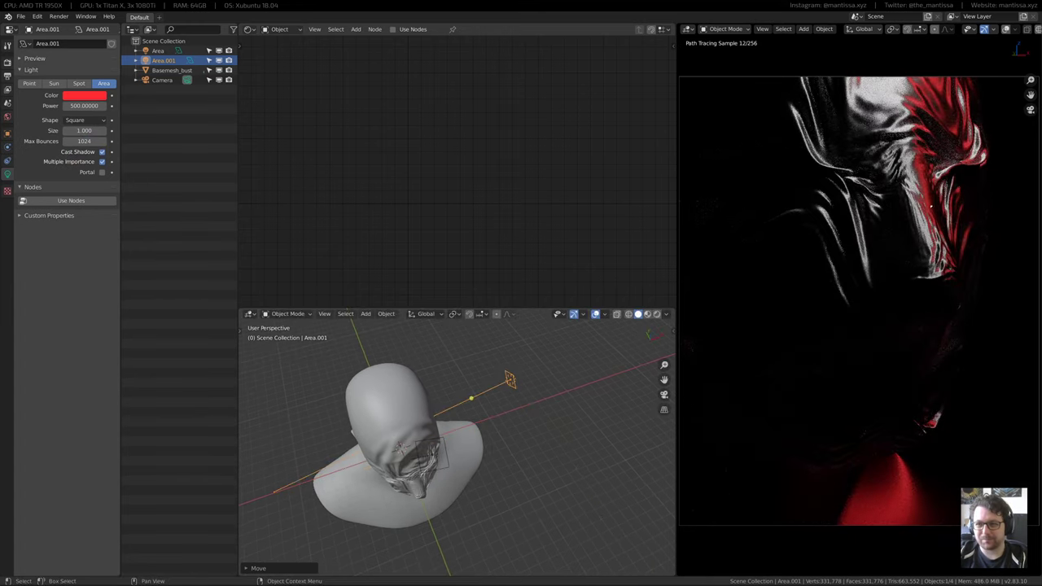
Select the bust and tune its material's Anisotropic Rotation to about 0.307
{"action": "left_click", "coordinate": [413, 397]}
{"action": "left_click_drag", "start_coordinate": [510, 209], "coordinate": [486, 210]}
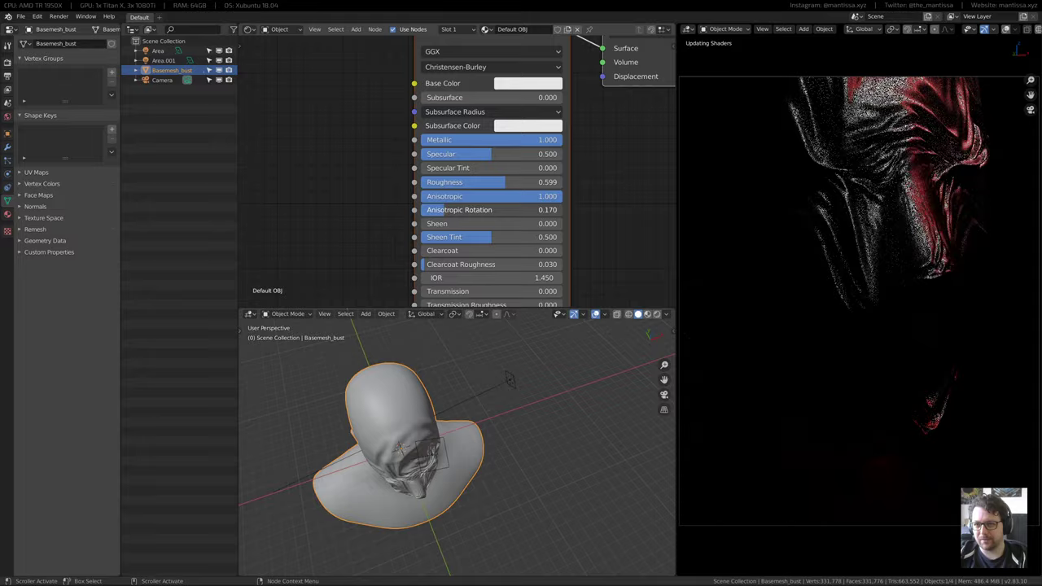
{"action": "left_click_drag", "start_coordinate": [485, 210], "coordinate": [505, 210]}
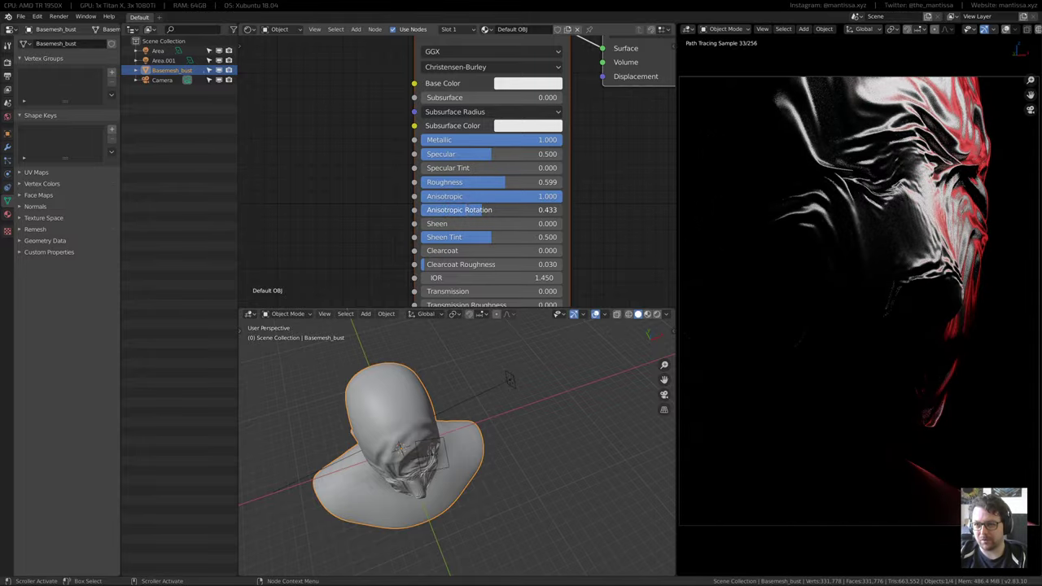
{"action": "left_click_drag", "start_coordinate": [509, 210], "coordinate": [499, 209]}
Try other positions of the red area light along the Y axis
{"action": "left_click", "coordinate": [511, 382]}
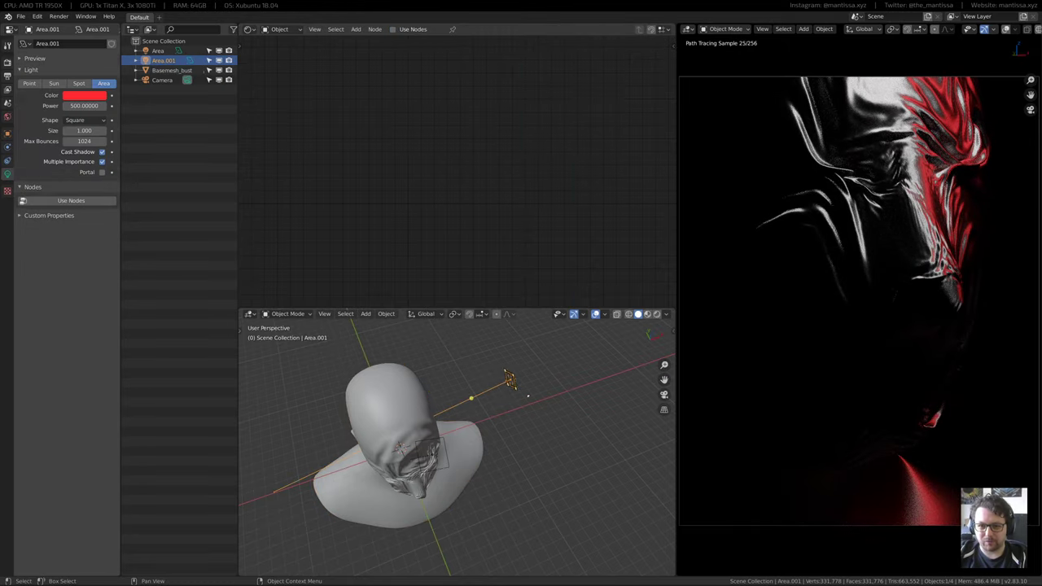
{"action": "key", "text": "g"}
{"action": "key", "text": "y"}
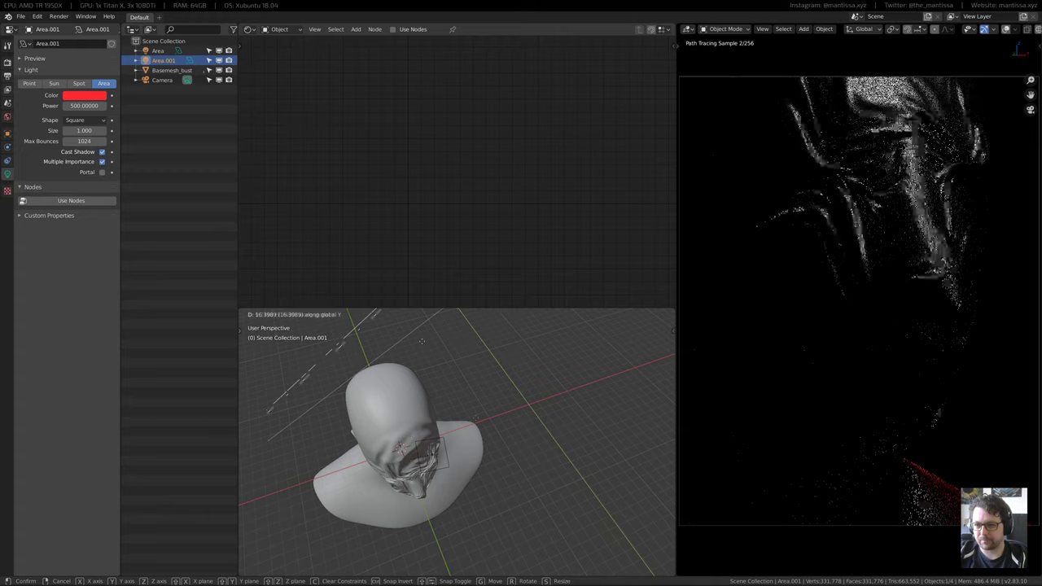
{"action": "left_click", "coordinate": [504, 456]}
In the bust's Edit Mode, select a face loop across the chest and grow the selection up to the lower neck
{"action": "middle_click_drag", "start_coordinate": [504, 457], "coordinate": [377, 511]}
{"action": "left_click", "coordinate": [407, 498]}
{"action": "key", "text": "Tab"}
{"action": "scroll", "coordinate": [346, 484], "scroll_direction": "up", "scroll_amount": 2}
{"action": "key", "text": "3"}
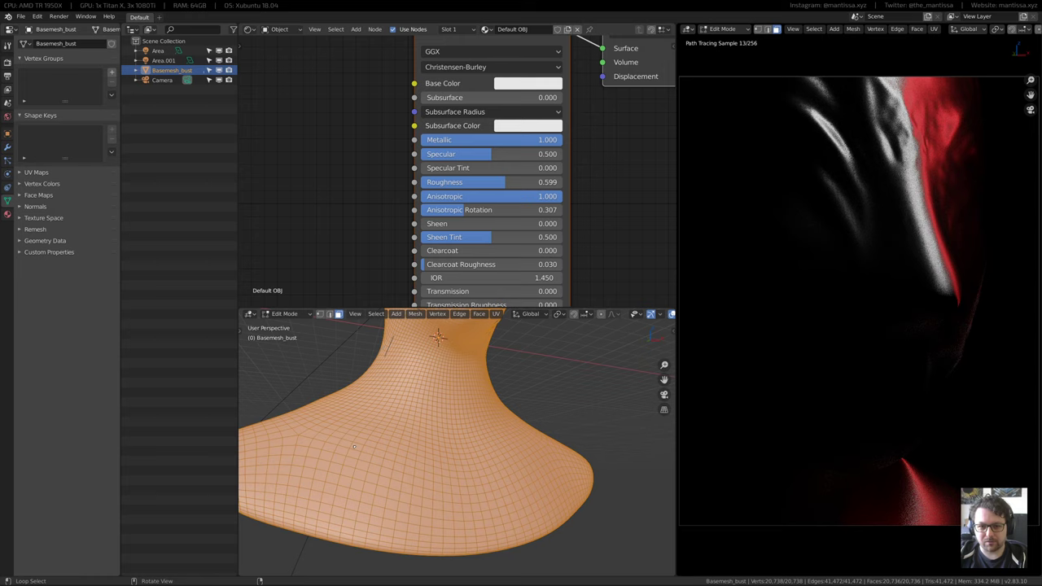
{"action": "left_click", "coordinate": [339, 453], "text": "alt"}
{"action": "left_click", "coordinate": [340, 447], "text": "alt"}
{"action": "middle_click_drag", "start_coordinate": [348, 450], "coordinate": [395, 469]}
{"action": "key", "text": "ctrl+KP_Add"}
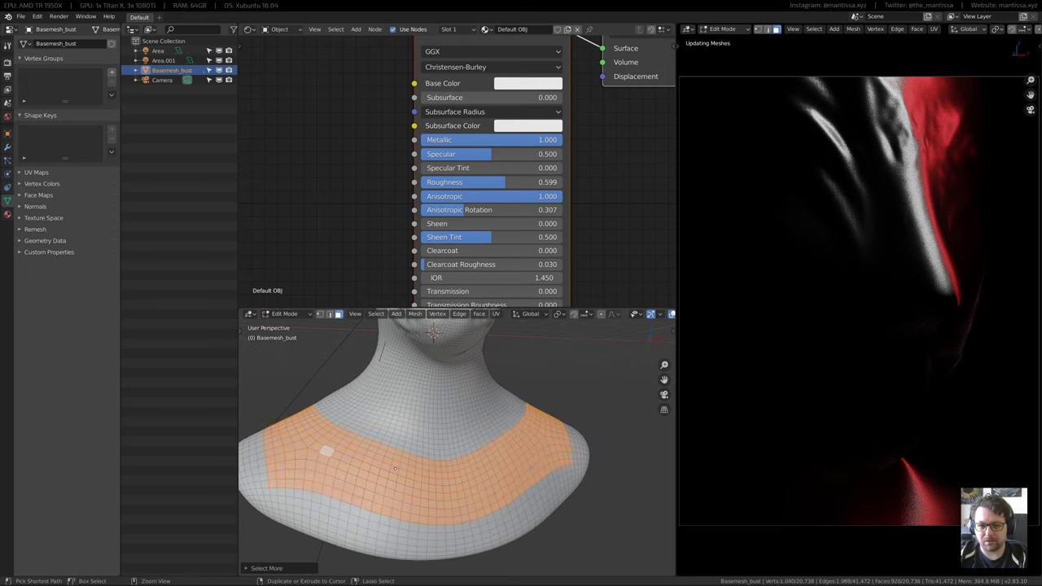
{"action": "key", "text": "ctrl+KP_Add"}
{"action": "key", "text": "ctrl+KP_Add"}
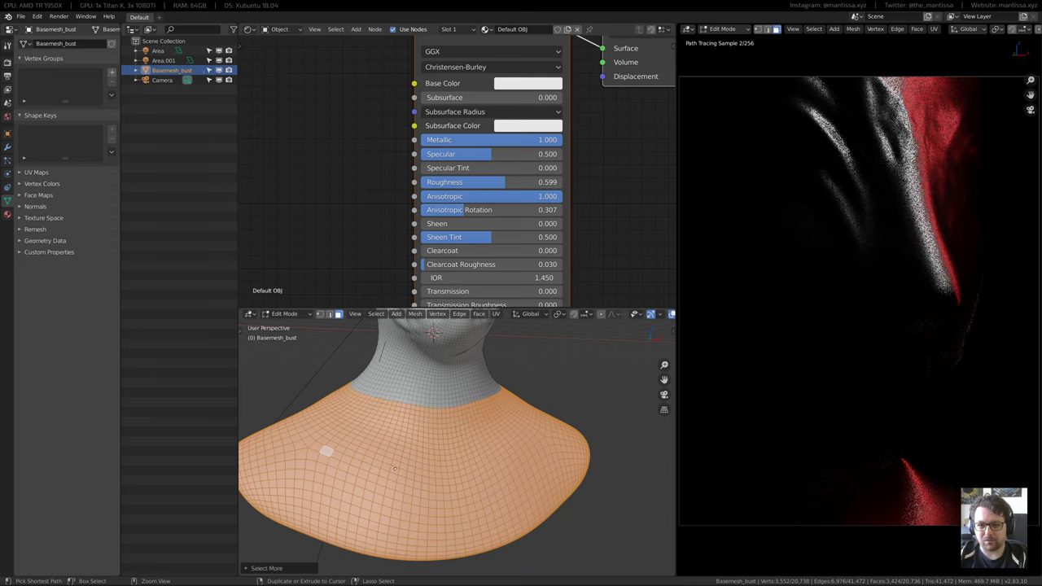
{"action": "key", "text": "ctrl+KP_Add"}
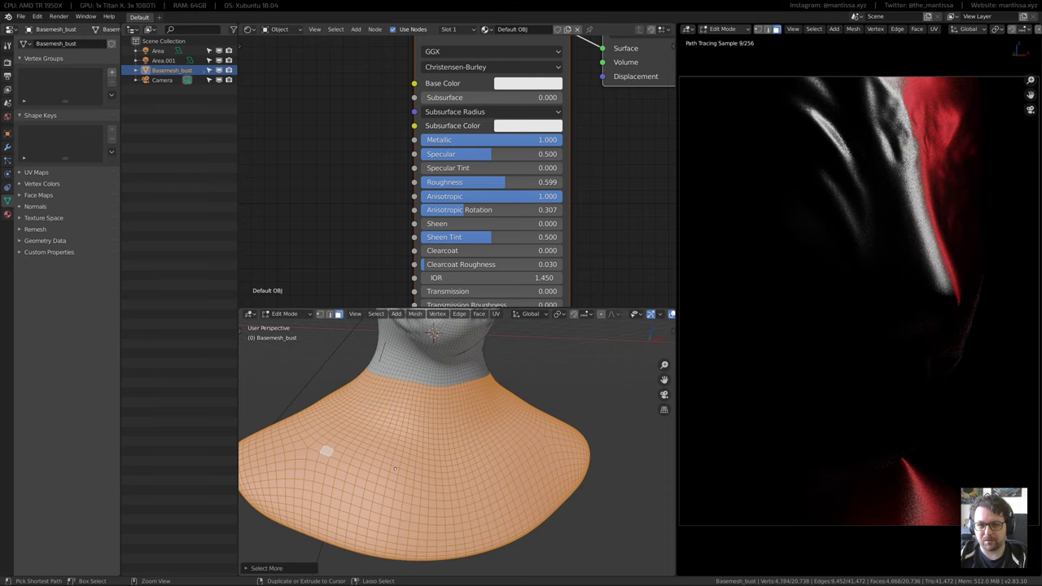
Add a second material slot to the bust, assign the selected faces to it and create a new material
{"action": "middle_click_drag", "start_coordinate": [367, 145], "coordinate": [364, 155]}
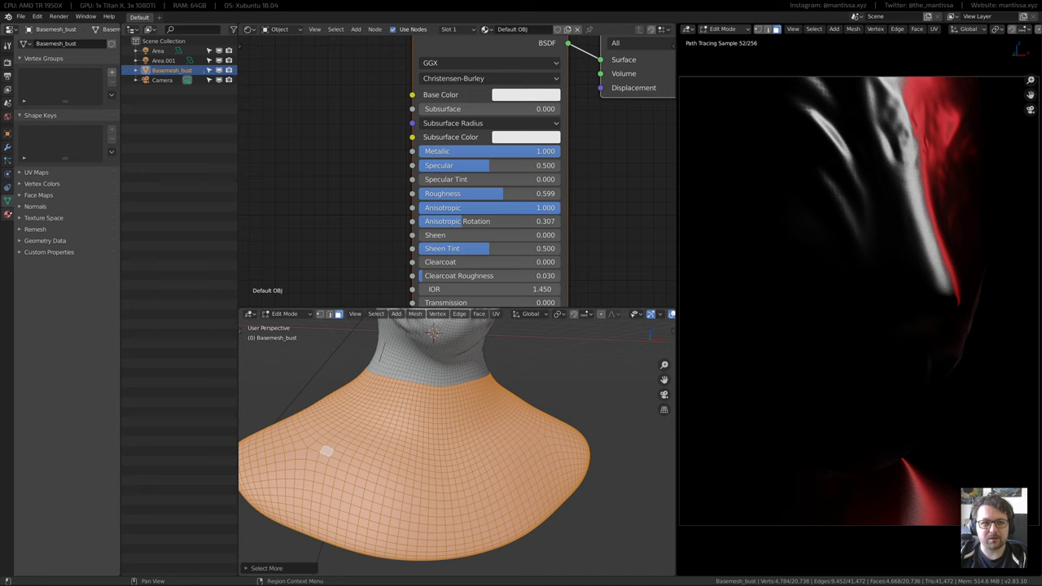
{"action": "left_click", "coordinate": [7, 214]}
{"action": "left_click", "coordinate": [111, 43]}
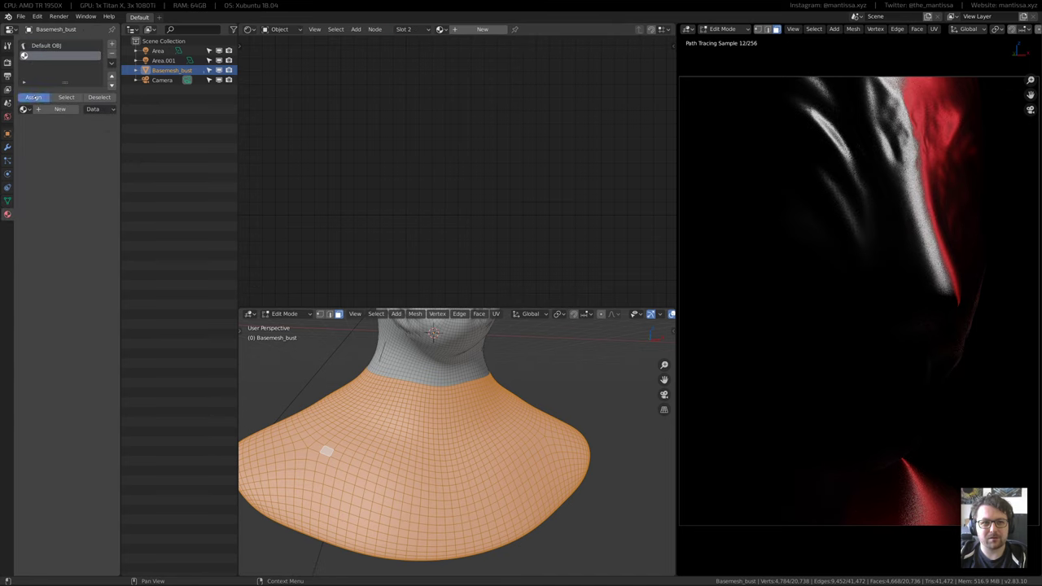
{"action": "left_click", "coordinate": [482, 29]}
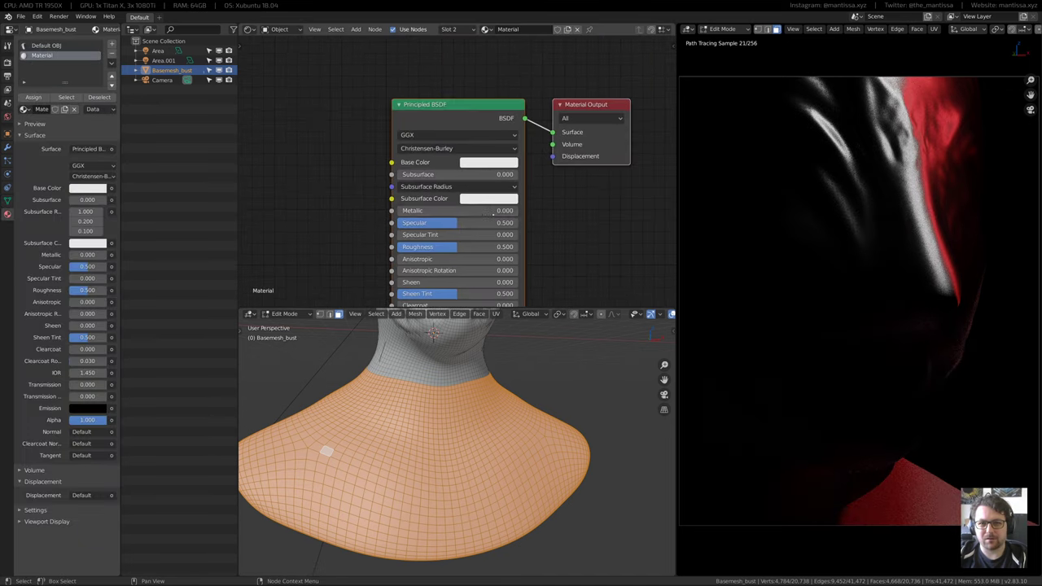
Set the new shoulder material's Metallic to 1.000 and Roughness to about 0.172, and return to Object Mode
{"action": "left_click_drag", "start_coordinate": [418, 211], "coordinate": [513, 210]}
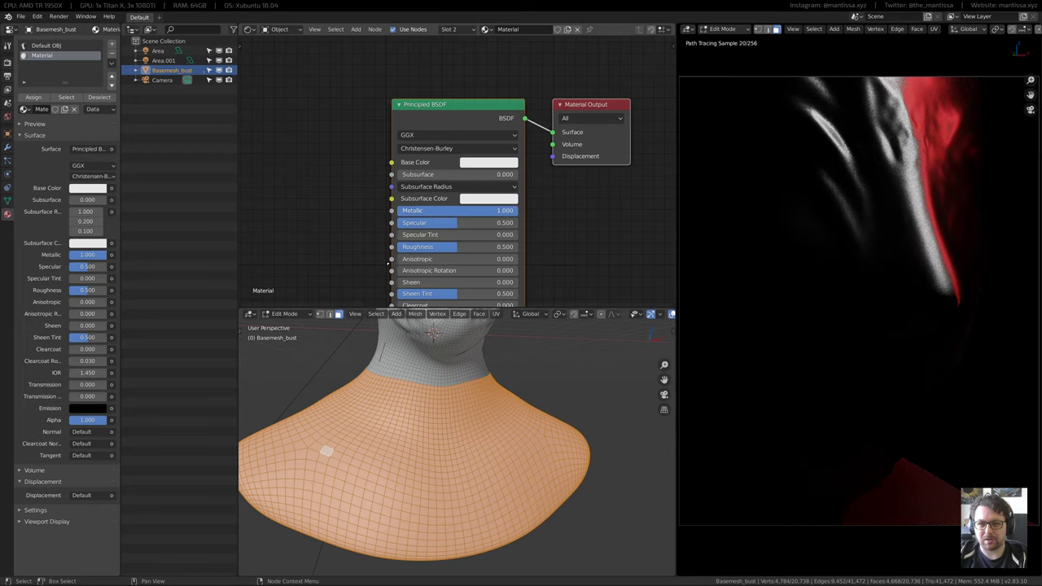
{"action": "left_click_drag", "start_coordinate": [445, 246], "coordinate": [428, 247]}
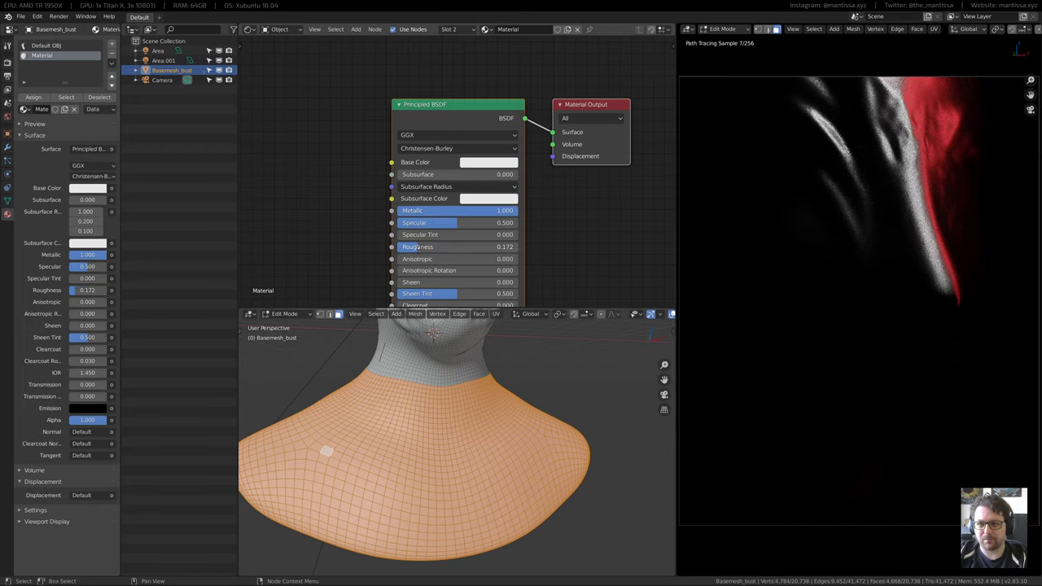
{"action": "middle_click_drag", "start_coordinate": [479, 399], "coordinate": [479, 411], "text": "shift"}
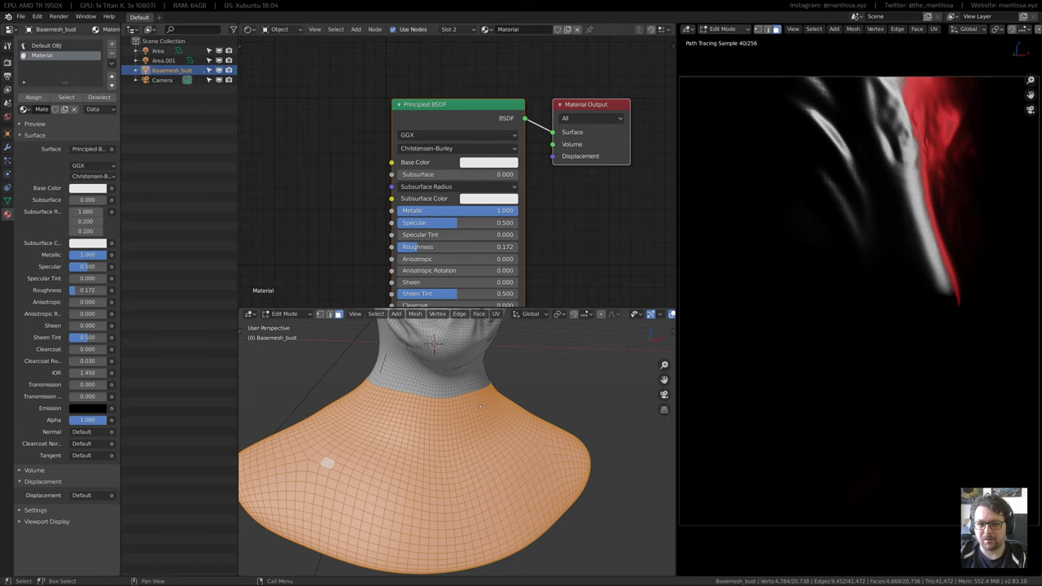
{"action": "key", "text": "Tab"}
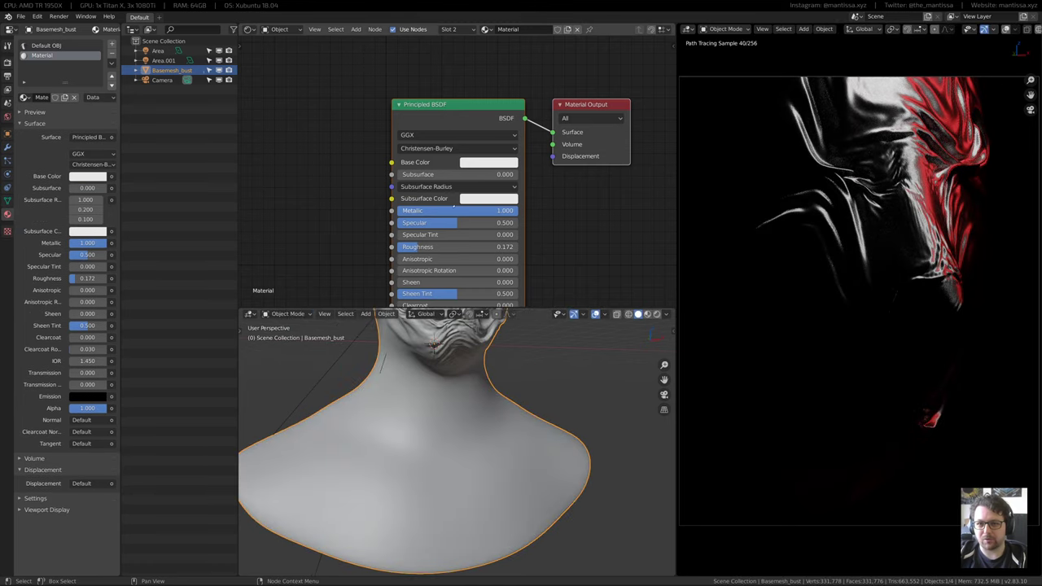
Set the shoulder material's Roughness to about 0.237, Anisotropic to 1.000 and Anisotropic Rotation to about 0.401
{"action": "mouse_move", "coordinate": [405, 247]}
{"action": "left_mouse_down"}
{"action": "mouse_move", "coordinate": [460, 246]}
{"action": "mouse_move", "coordinate": [425, 246]}
{"action": "left_mouse_up"}
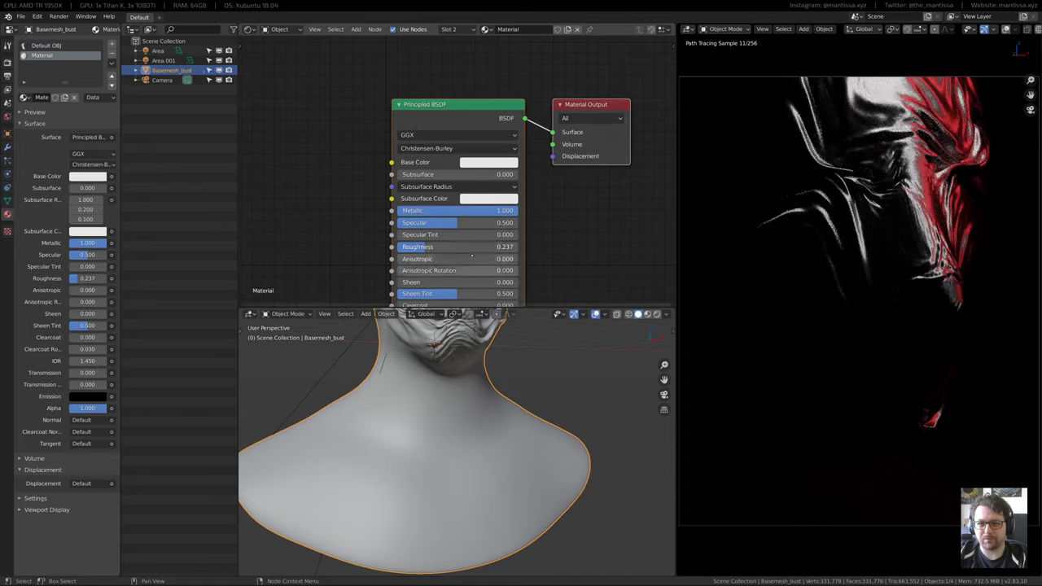
{"action": "middle_click_drag", "start_coordinate": [399, 289], "coordinate": [395, 270]}
{"action": "left_click_drag", "start_coordinate": [397, 240], "coordinate": [514, 240]}
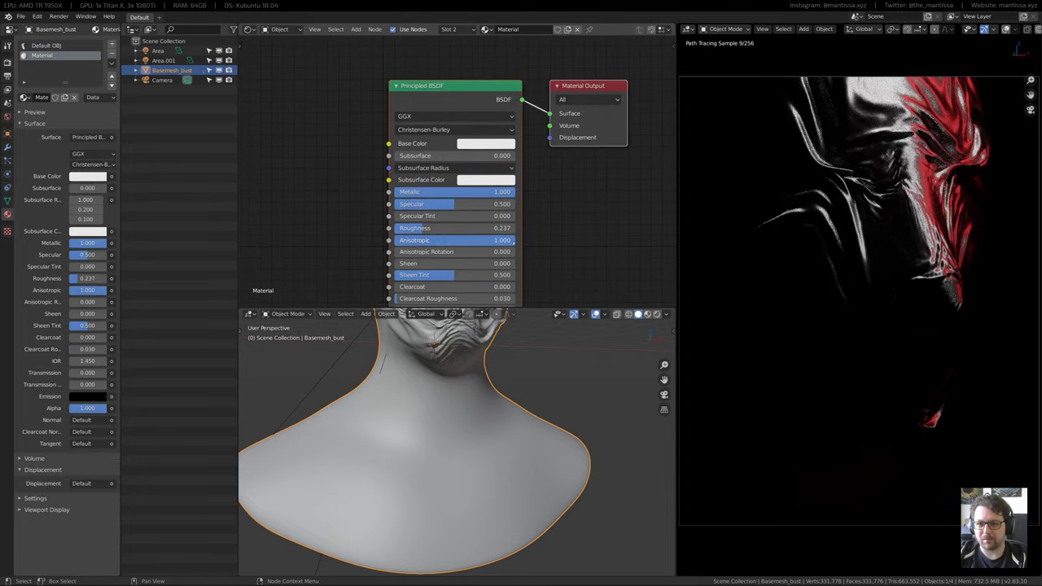
{"action": "left_click_drag", "start_coordinate": [395, 251], "coordinate": [423, 252]}
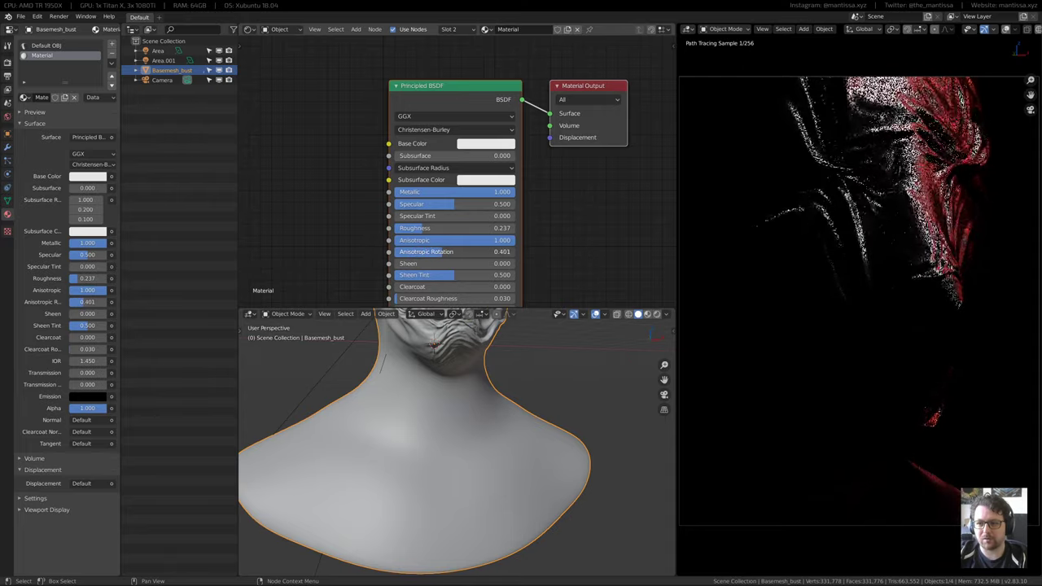
{"action": "middle_click_drag", "start_coordinate": [573, 233], "coordinate": [522, 209]}
{"action": "scroll", "coordinate": [521, 209], "scroll_direction": "down", "scroll_amount": 1}
{"action": "middle_click_drag", "start_coordinate": [450, 365], "coordinate": [431, 431], "text": "shift"}
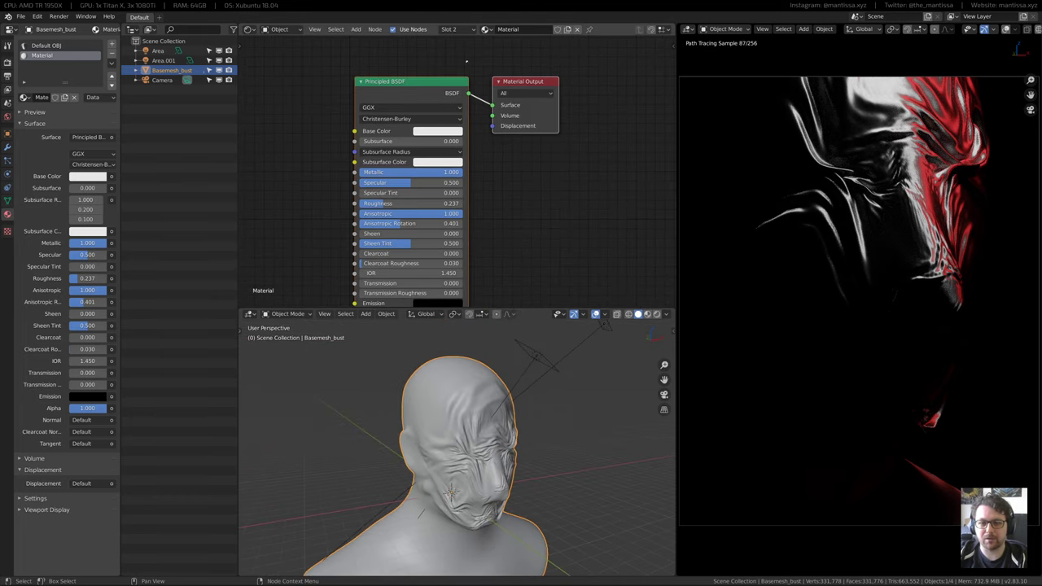
Select the red area light and change its colour to orange
{"action": "middle_click_drag", "start_coordinate": [536, 392], "coordinate": [521, 403]}
{"action": "left_click", "coordinate": [593, 356]}
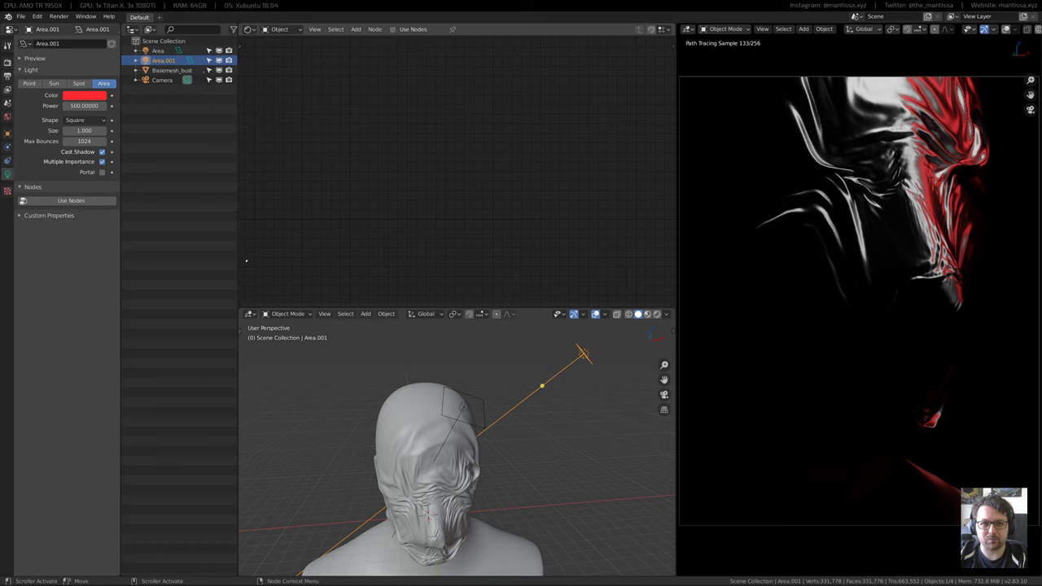
{"action": "key", "text": "Return"}
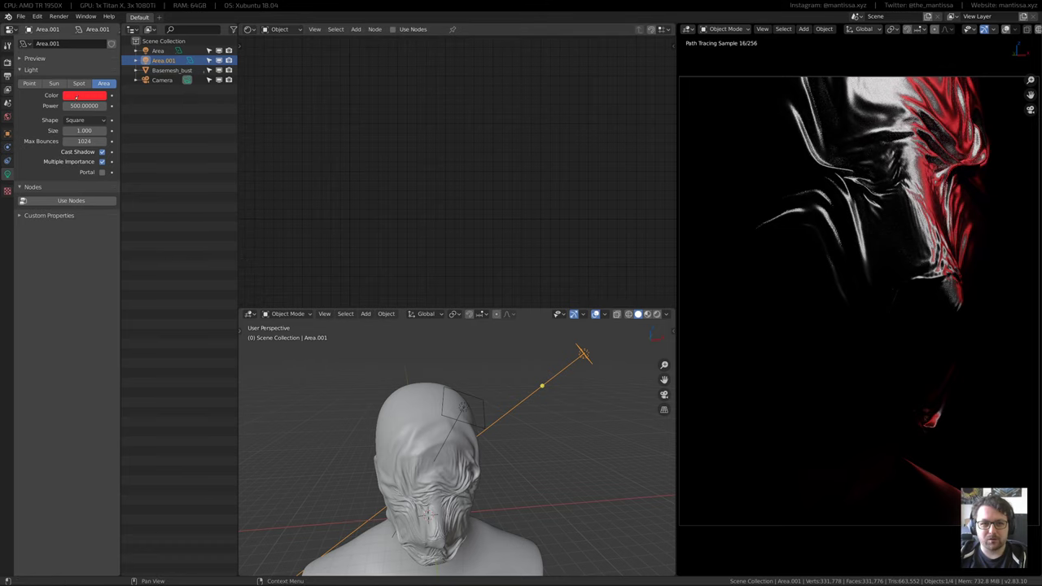
{"action": "left_click", "coordinate": [76, 95]}
{"action": "left_click_drag", "start_coordinate": [95, 167], "coordinate": [90, 169]}
Select the bust and set the Default OBJ material's Metallic to about 0.698
{"action": "middle_click_drag", "start_coordinate": [391, 456], "coordinate": [412, 404]}
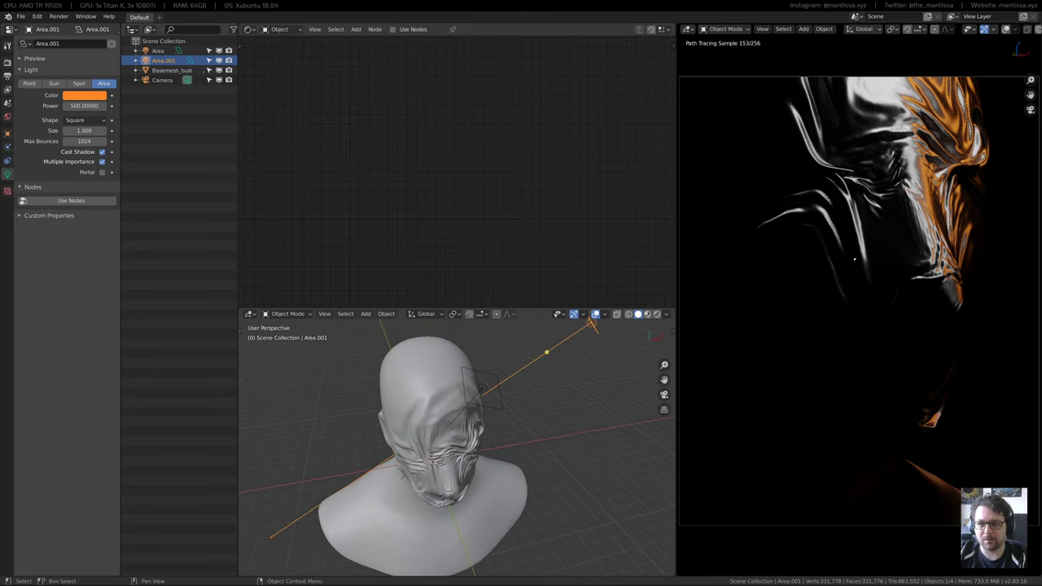
{"action": "left_click", "coordinate": [413, 404]}
{"action": "left_click_drag", "start_coordinate": [455, 171], "coordinate": [411, 173]}
{"action": "left_click", "coordinate": [33, 46]}
Try different tints for the Default OBJ material's Base Color, ending back on white
{"action": "left_click", "coordinate": [446, 131]}
{"action": "key", "text": "Escape"}
{"action": "left_click", "coordinate": [437, 133]}
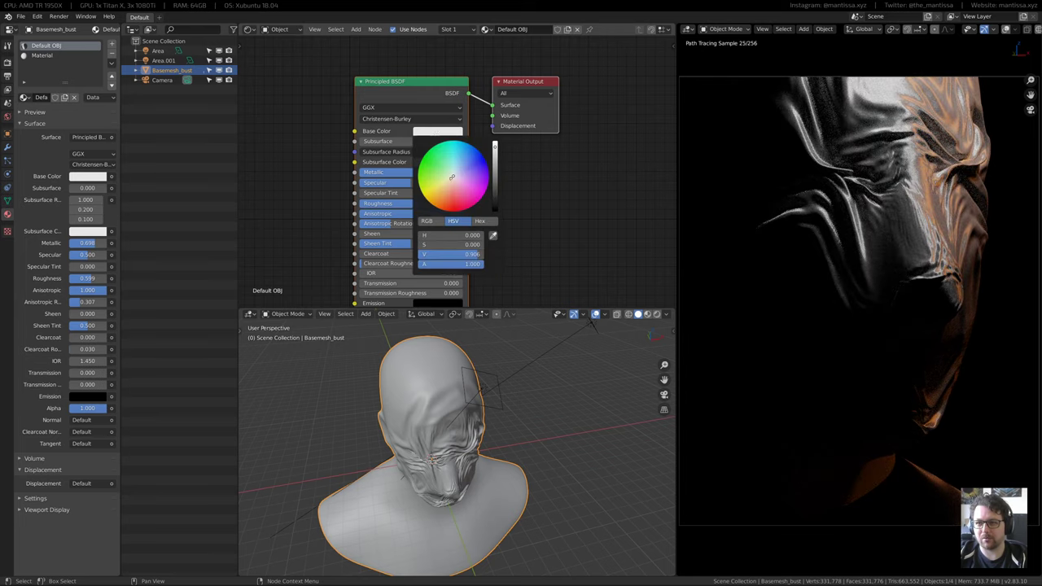
{"action": "left_click", "coordinate": [468, 190]}
{"action": "mouse_move", "coordinate": [433, 181]}
{"action": "left_mouse_down"}
{"action": "mouse_move", "coordinate": [451, 199]}
{"action": "mouse_move", "coordinate": [438, 182]}
{"action": "mouse_move", "coordinate": [462, 195]}
{"action": "mouse_move", "coordinate": [482, 180]}
{"action": "mouse_move", "coordinate": [475, 163]}
{"action": "mouse_move", "coordinate": [453, 176]}
{"action": "left_mouse_up"}
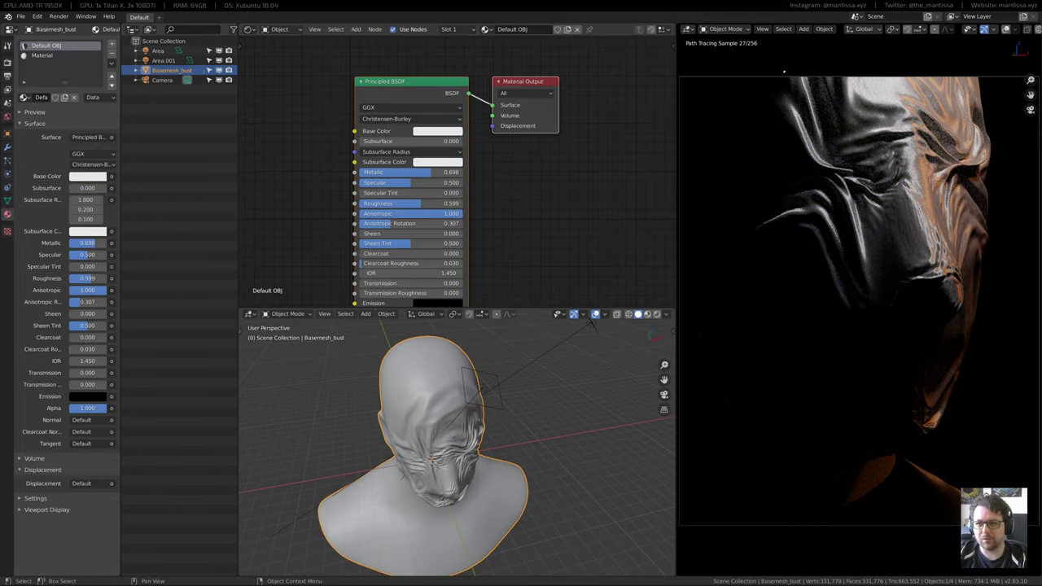
Select the camera and move it about 0.42 along its local X axis to reframe the face
{"action": "left_click", "coordinate": [172, 79]}
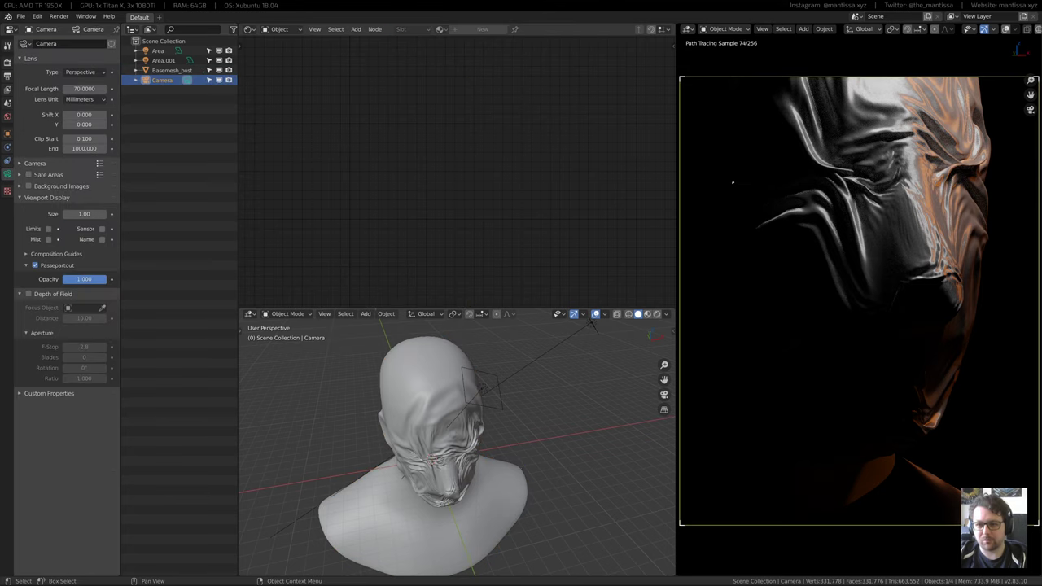
{"action": "key", "text": "g"}
{"action": "key", "text": "x"}
{"action": "key", "text": "x"}
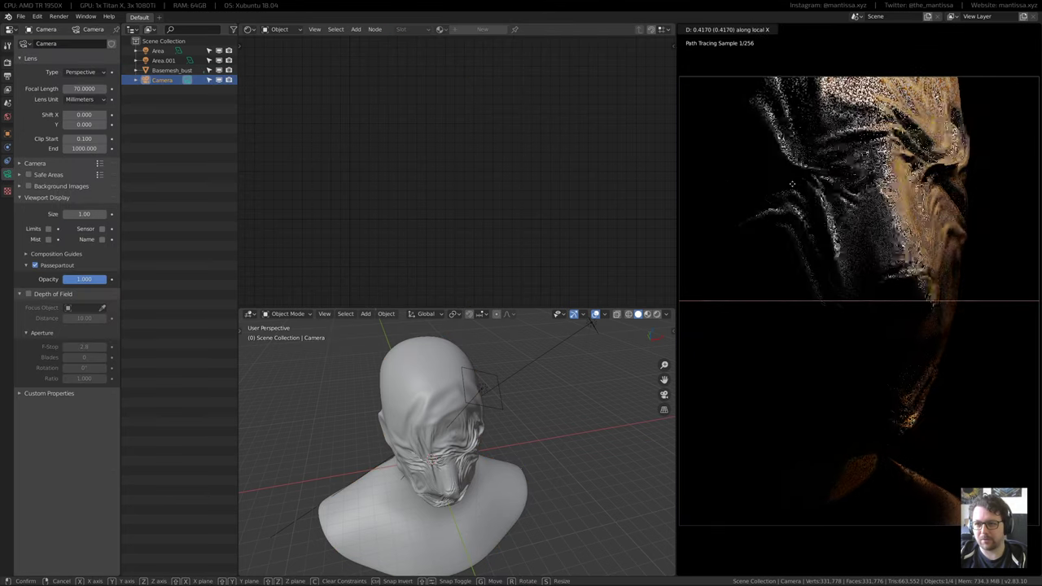
{"action": "left_click", "coordinate": [795, 185]}
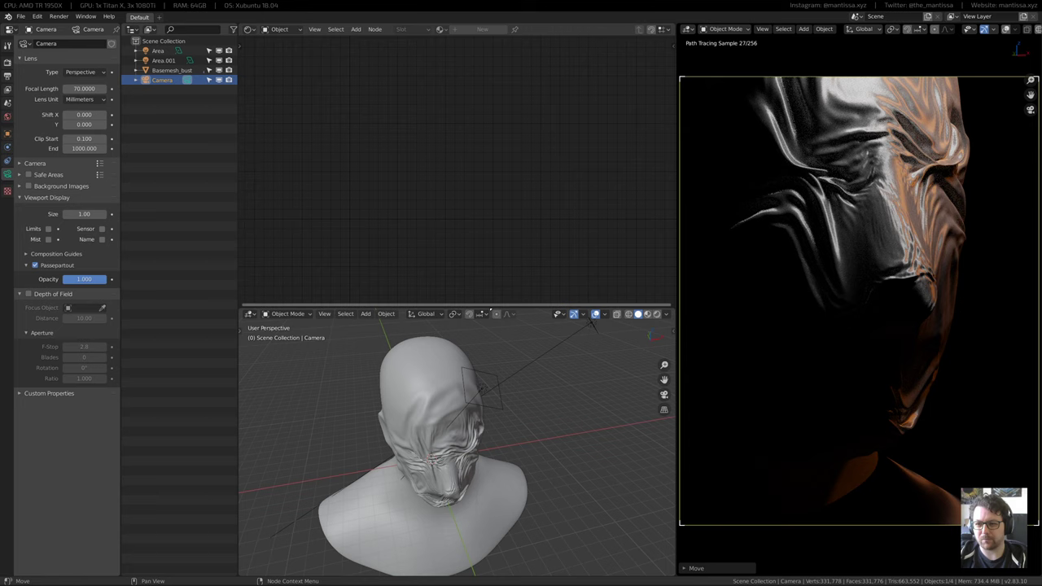
Select the bust, enter Edit Mode and grow the shoulder face selection further up the neck
{"action": "scroll", "coordinate": [444, 407], "scroll_direction": "up", "scroll_amount": 3}
{"action": "mouse_move", "coordinate": [435, 447]}
{"action": "middle_mouse_down", "text": "shift"}
{"action": "mouse_move", "coordinate": [444, 396]}
{"action": "mouse_move", "coordinate": [476, 391]}
{"action": "mouse_move", "coordinate": [403, 374]}
{"action": "mouse_move", "coordinate": [442, 449]}
{"action": "middle_mouse_up", "text": "shift"}
{"action": "left_click", "coordinate": [456, 394]}
{"action": "scroll", "coordinate": [442, 448], "scroll_direction": "up", "scroll_amount": 2}
{"action": "key", "text": "Tab"}
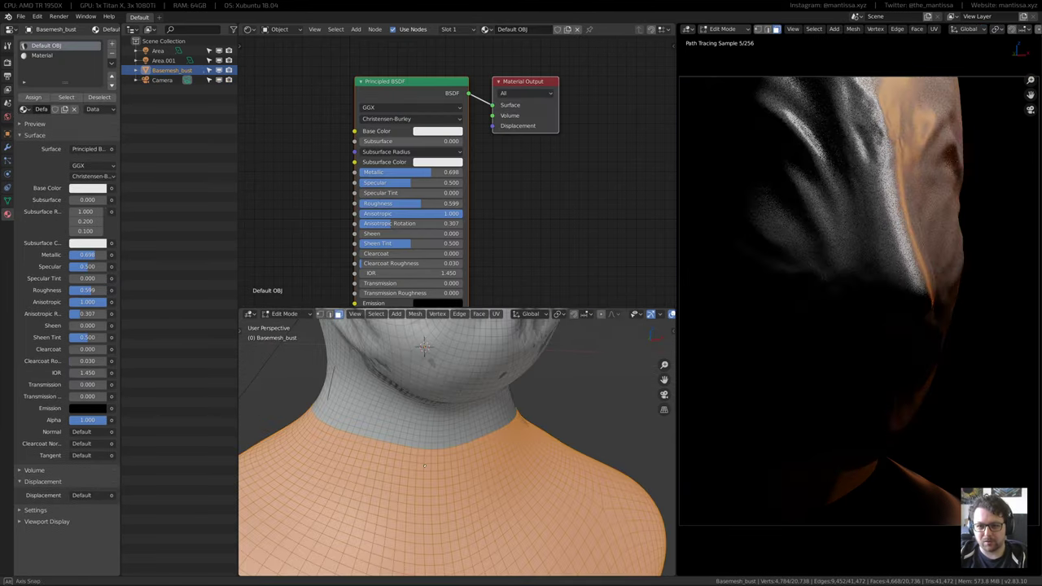
{"action": "key", "text": "ctrl+KP_Add"}
{"action": "key", "text": "ctrl+KP_Add"}
{"action": "key", "text": "ctrl+KP_Add"}
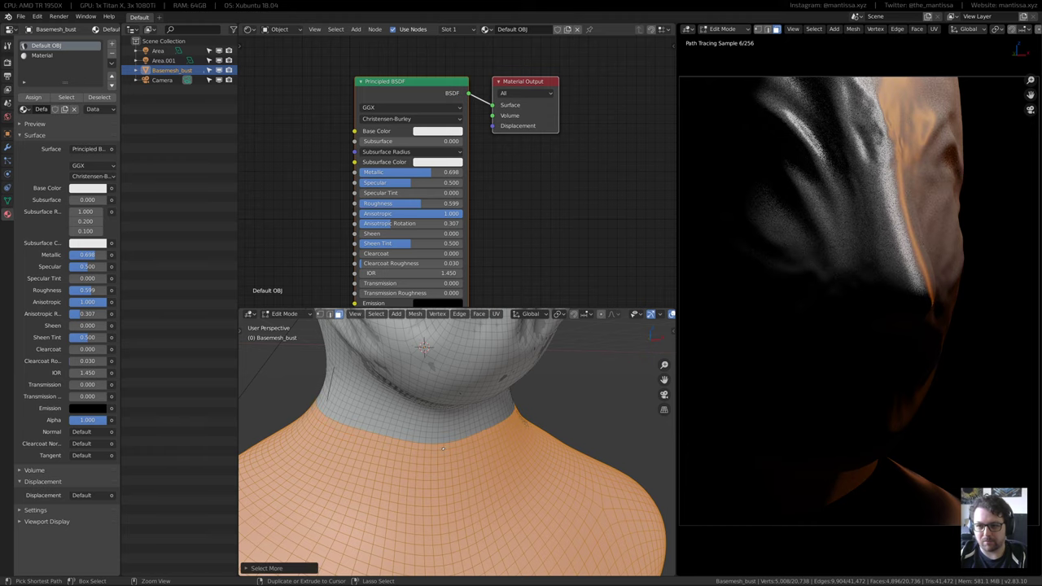
Show overlays in the camera view and grow the face selection until it meets the jawline
{"action": "key", "text": "shift+alt+z"}
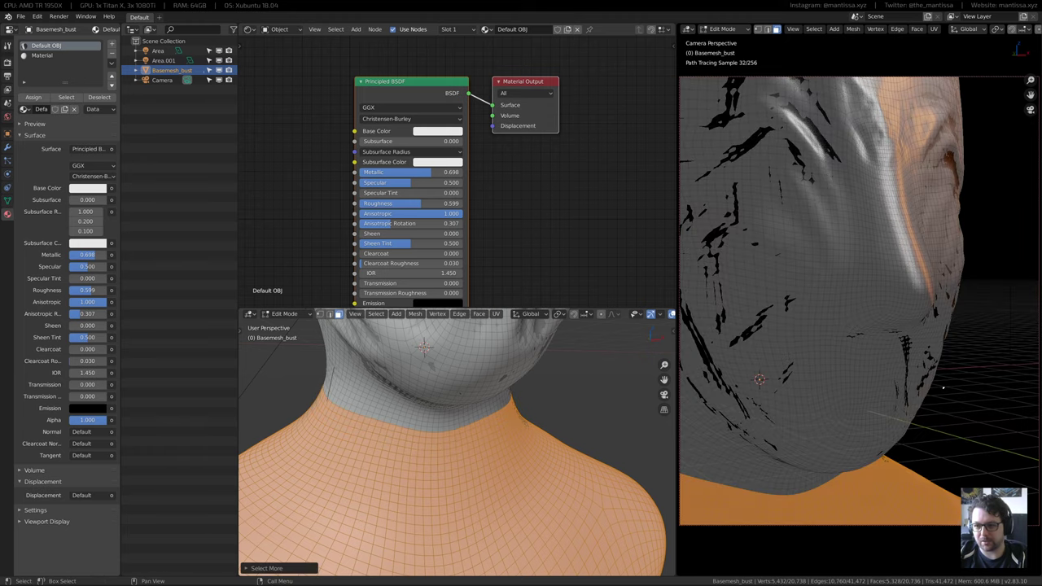
{"action": "key", "text": "ctrl+KP_Add"}
{"action": "key", "text": "ctrl+KP_Add"}
{"action": "key", "text": "ctrl+KP_Add"}
{"action": "key", "text": "ctrl+KP_Add"}
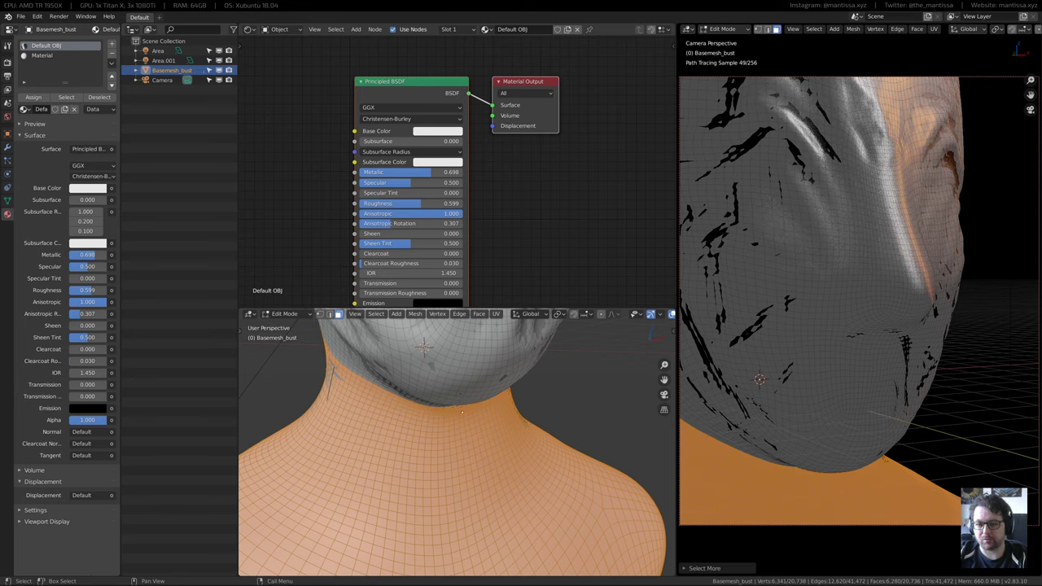
Assign the selected neck and shoulder faces to the second material slot and return to Object Mode
{"action": "left_click", "coordinate": [37, 54]}
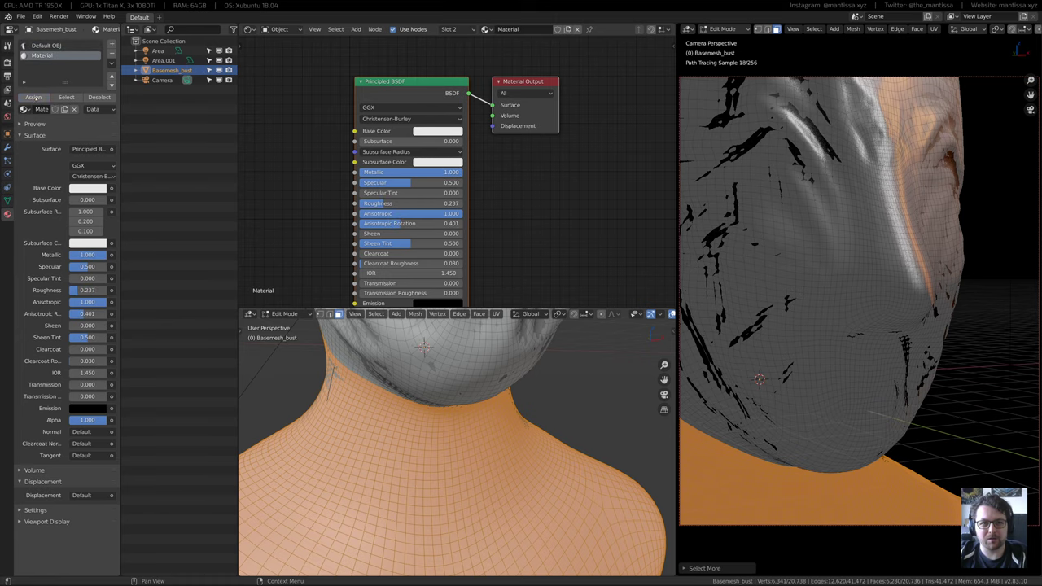
{"action": "left_click", "coordinate": [35, 97]}
{"action": "key", "text": "Tab"}
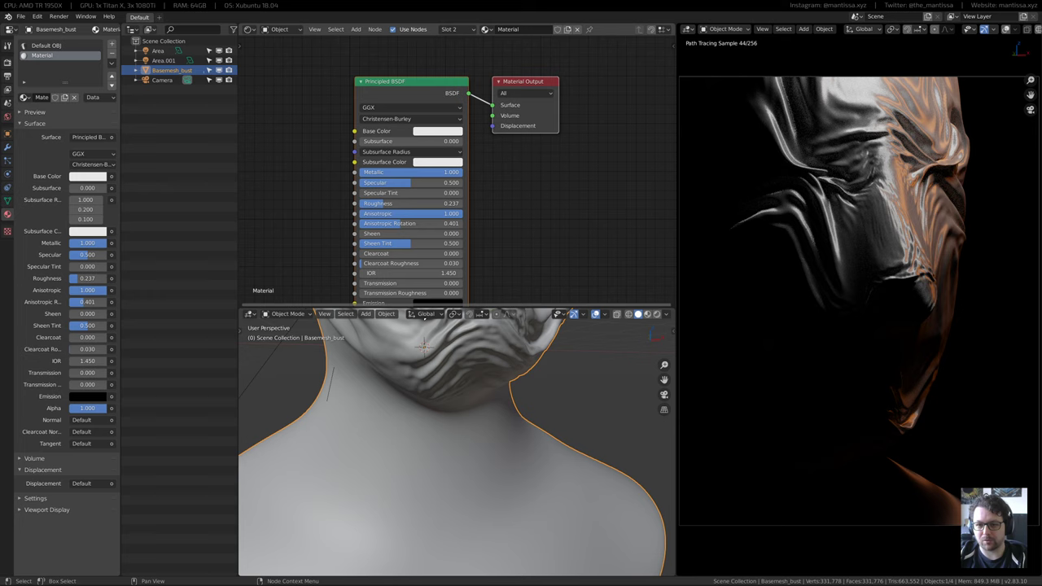
{"action": "middle_click_drag", "start_coordinate": [456, 358], "coordinate": [488, 464], "text": "shift"}
{"action": "scroll", "coordinate": [532, 189], "scroll_direction": "down", "scroll_amount": 1}
{"action": "middle_click_drag", "start_coordinate": [497, 199], "coordinate": [474, 184]}
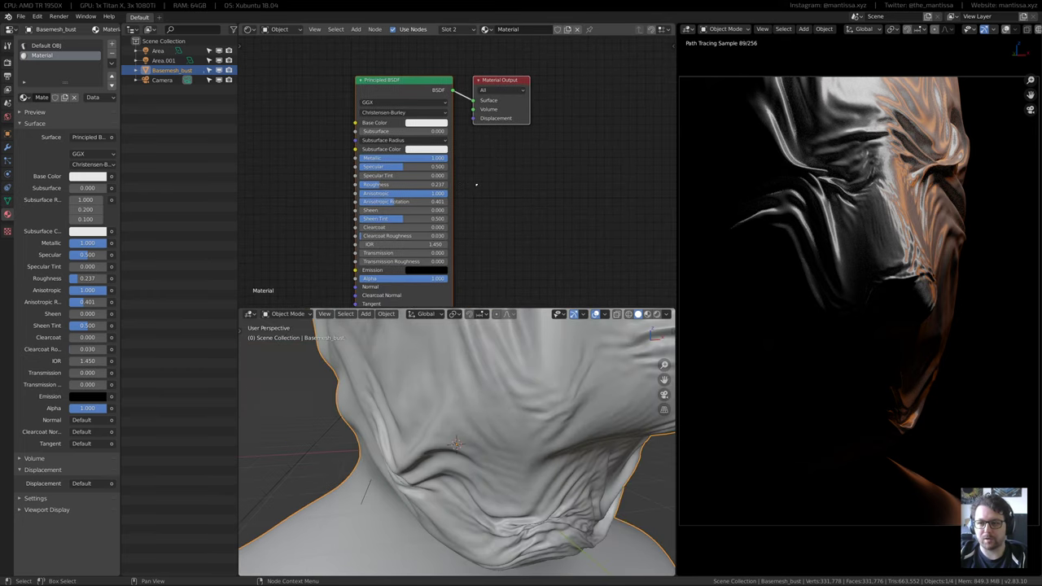
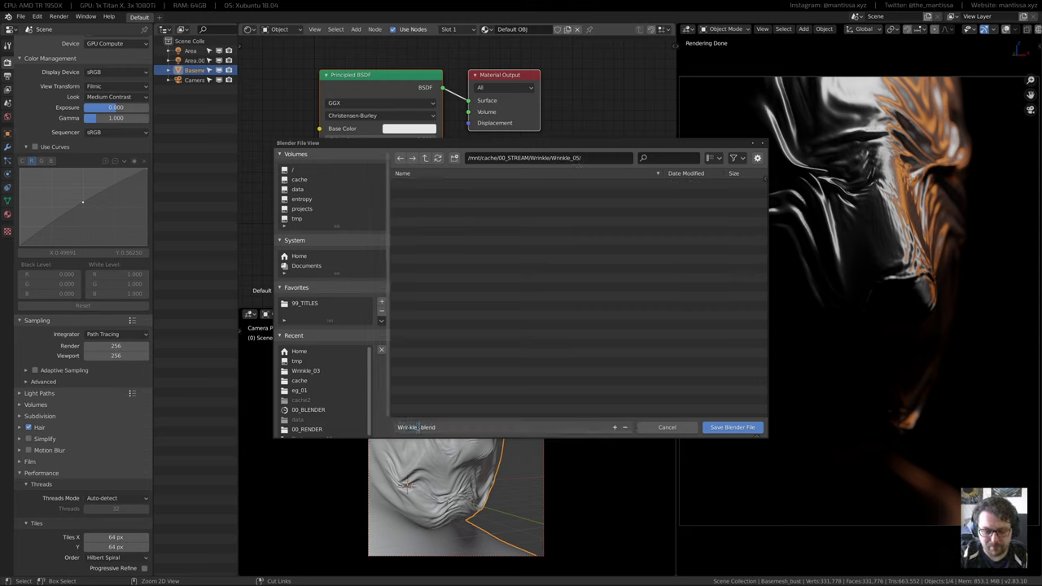
Save the scene as Wrinkle_05.blend in the Wrinkle_05 folder
{"action": "key", "text": "Return"}
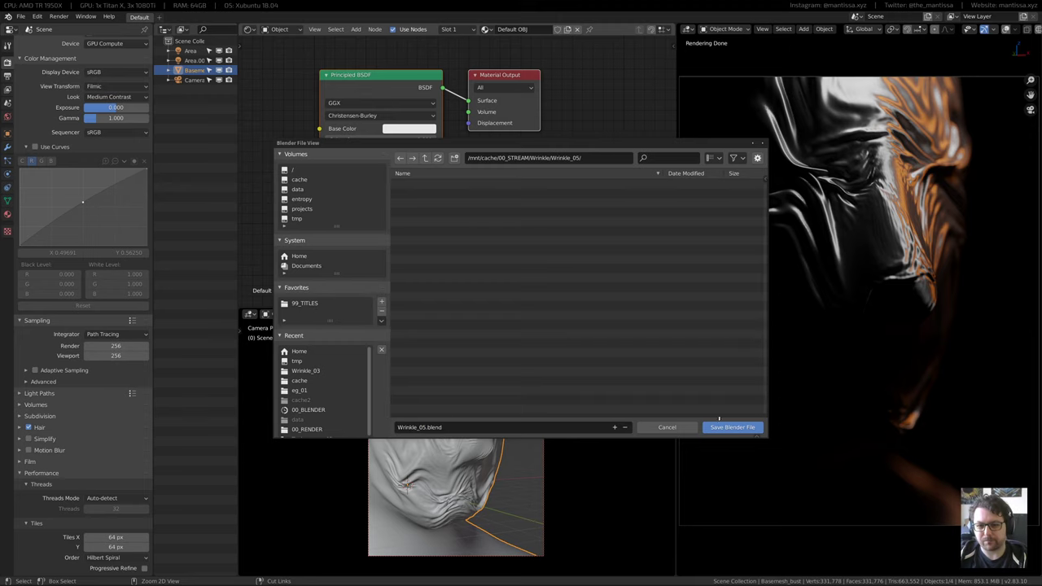
{"action": "left_click", "coordinate": [721, 426]}
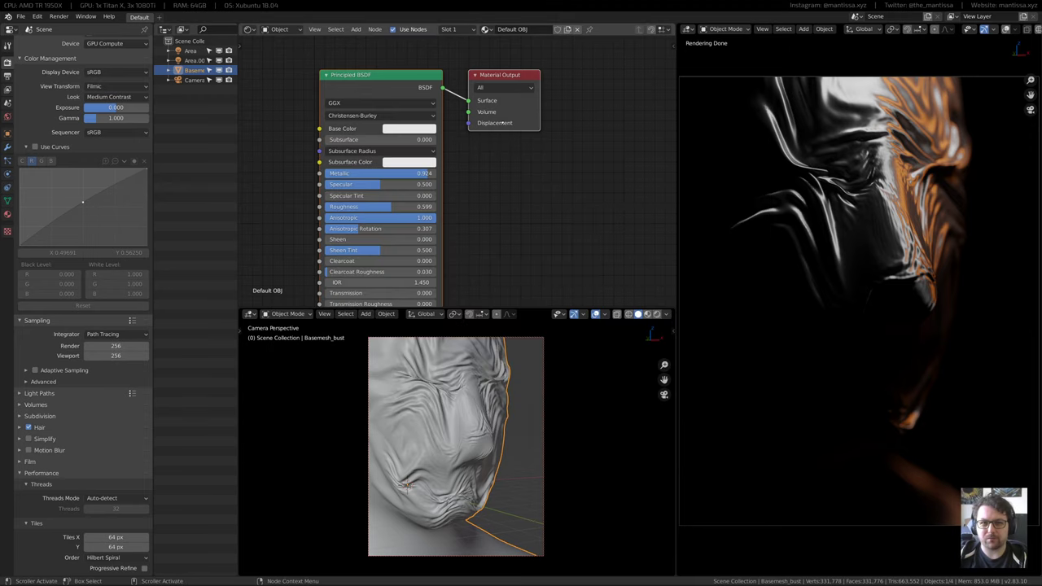
{"action": "middle_click_drag", "start_coordinate": [525, 130], "coordinate": [518, 137]}
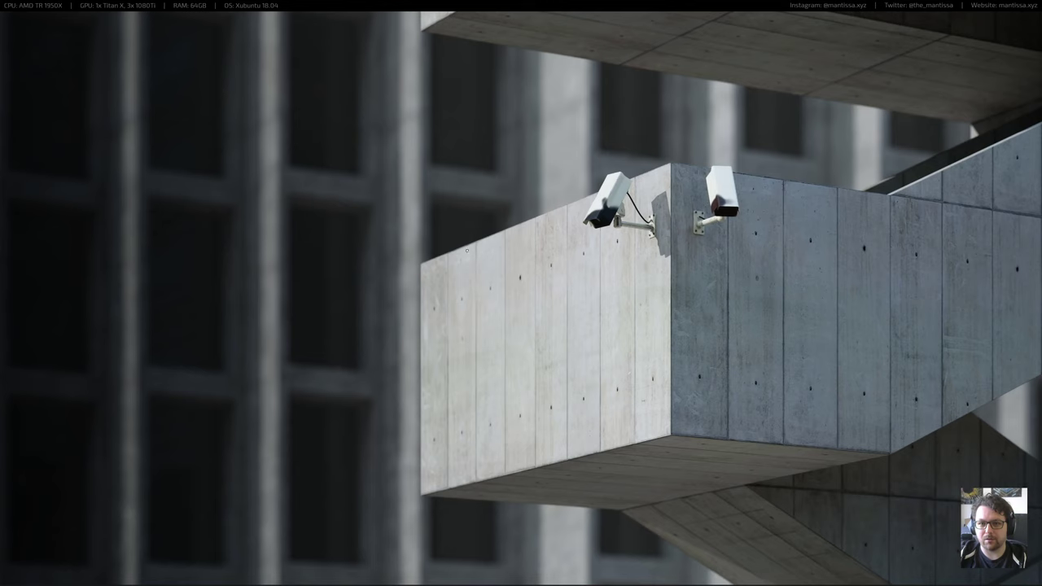
Go to the desktop and launch blender-dev from the run prompt
{"action": "key", "text": "super+d"}
{"action": "type", "text": "ble"}
{"action": "key", "text": "Down"}
{"action": "key", "text": "Down"}
{"action": "key", "text": "Up"}
{"action": "key", "text": "Up"}
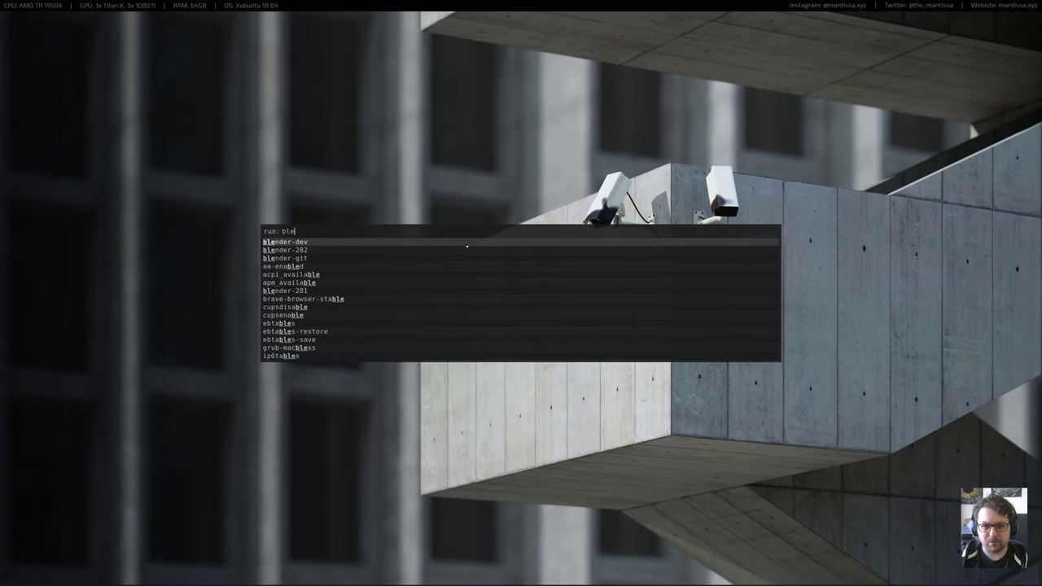
{"action": "key", "text": "Return"}
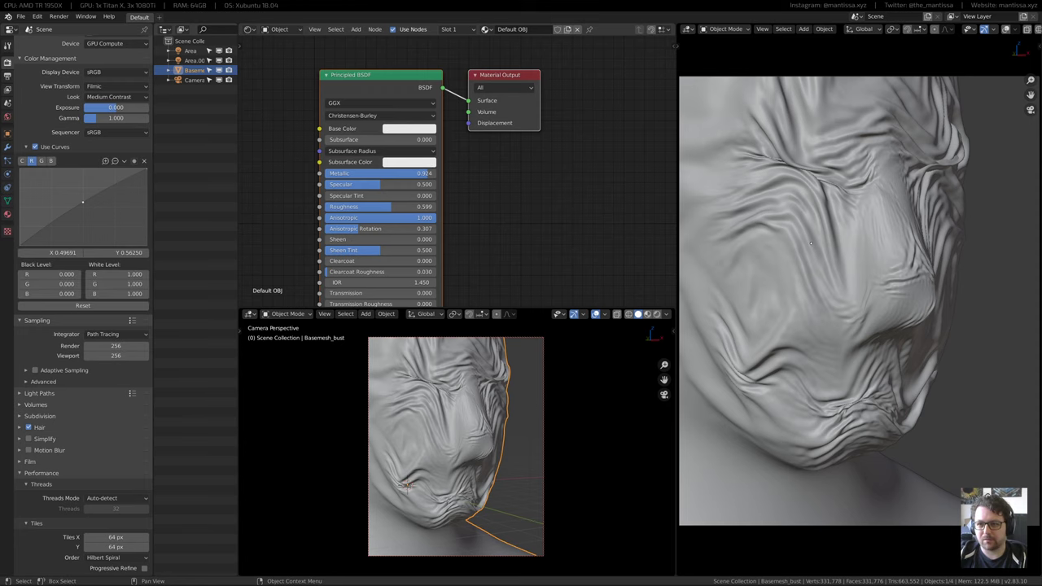
Switch the camera view to rendered shading
{"action": "key", "text": "z"}
{"action": "left_click", "coordinate": [800, 180]}
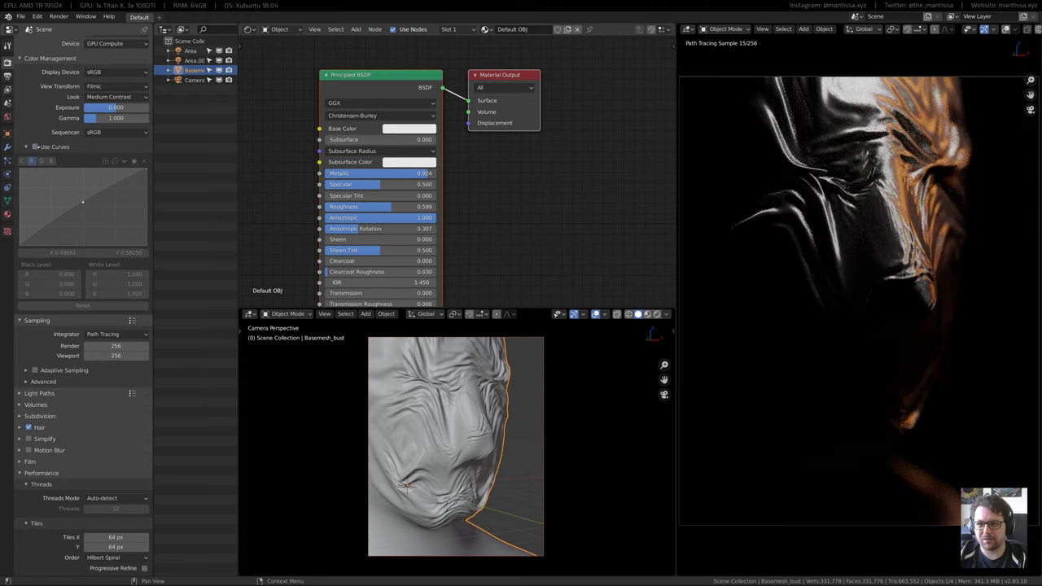
Try reshaping the combined curve in Color Management around its midpoint, and turn Use Curves off
{"action": "left_click", "coordinate": [35, 146]}
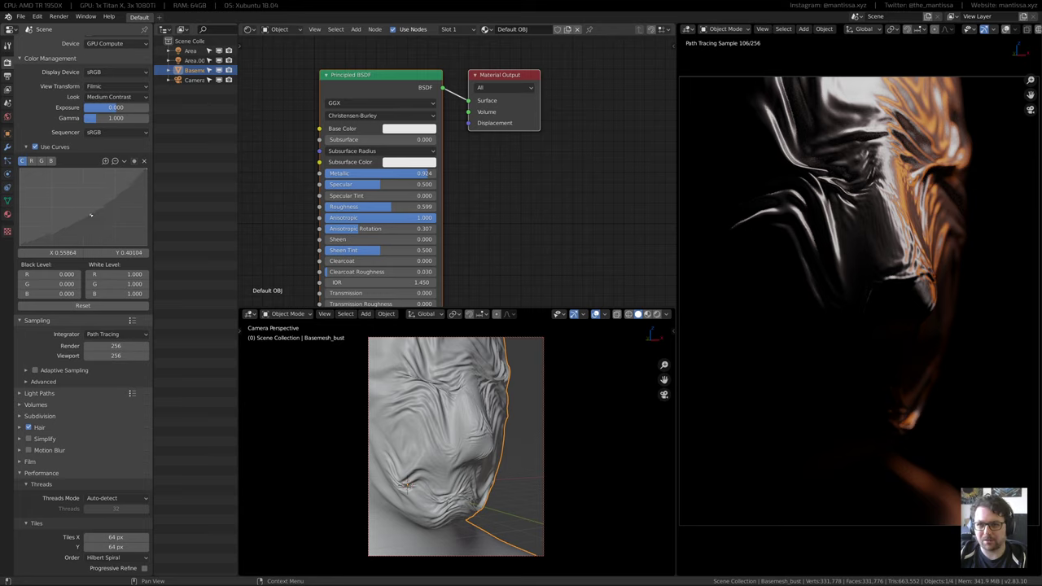
{"action": "left_click_drag", "start_coordinate": [91, 215], "coordinate": [82, 196]}
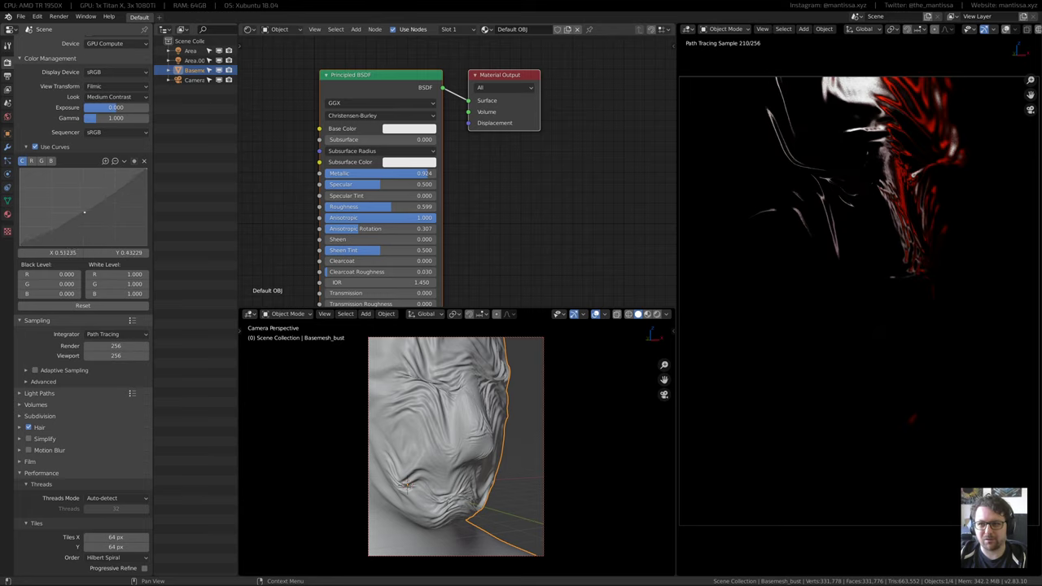
{"action": "mouse_move", "coordinate": [85, 212]}
{"action": "left_mouse_down"}
{"action": "mouse_move", "coordinate": [82, 193]}
{"action": "mouse_move", "coordinate": [86, 206]}
{"action": "left_mouse_up"}
{"action": "left_click", "coordinate": [35, 146]}
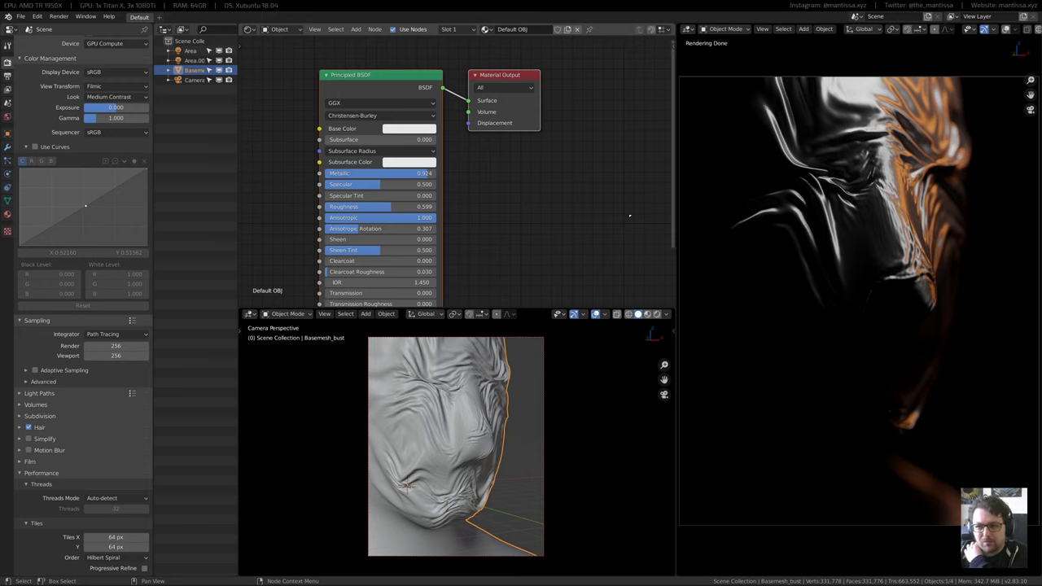
{"action": "middle_click_drag", "start_coordinate": [451, 198], "coordinate": [495, 223]}
{"action": "scroll", "coordinate": [495, 223], "scroll_direction": "up", "scroll_amount": 1}
{"action": "scroll", "coordinate": [494, 223], "scroll_direction": "up", "scroll_amount": 1}
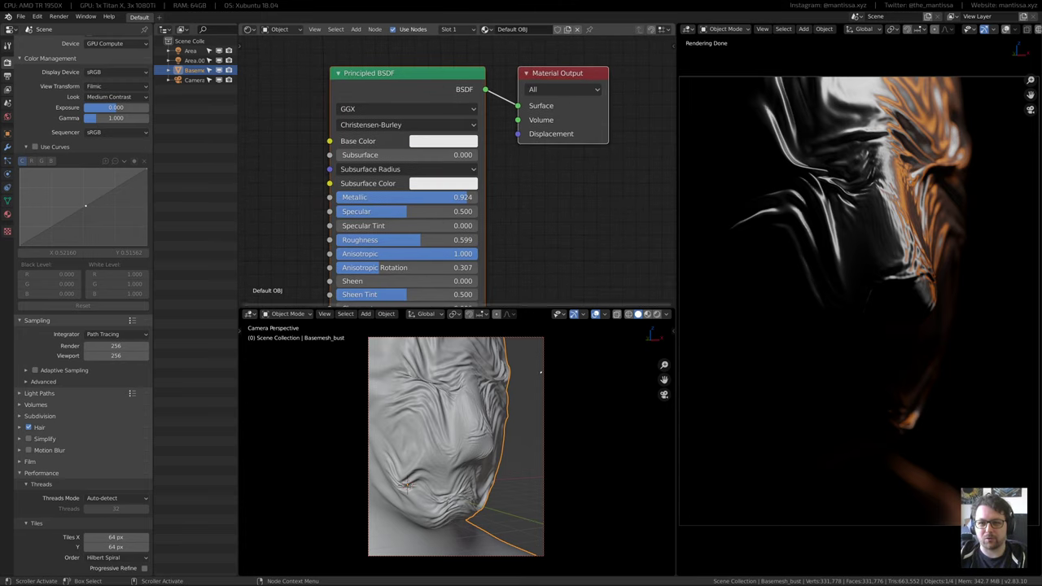
{"action": "middle_click_drag", "start_coordinate": [425, 472], "coordinate": [481, 452]}
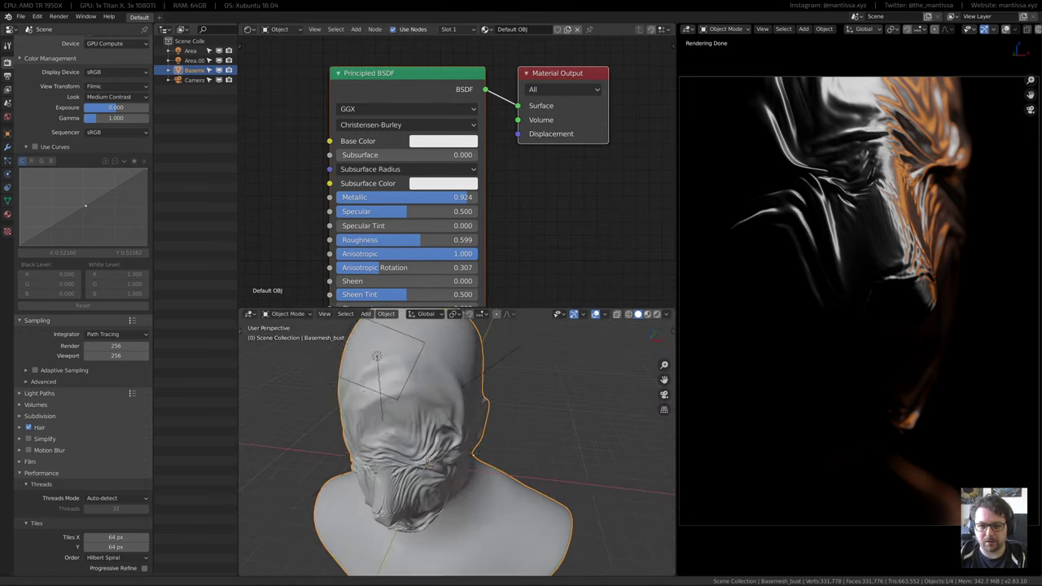
{"action": "scroll", "coordinate": [483, 450], "scroll_direction": "down", "scroll_amount": 5}
{"action": "key", "text": "shift+a"}
{"action": "key", "text": "Escape"}
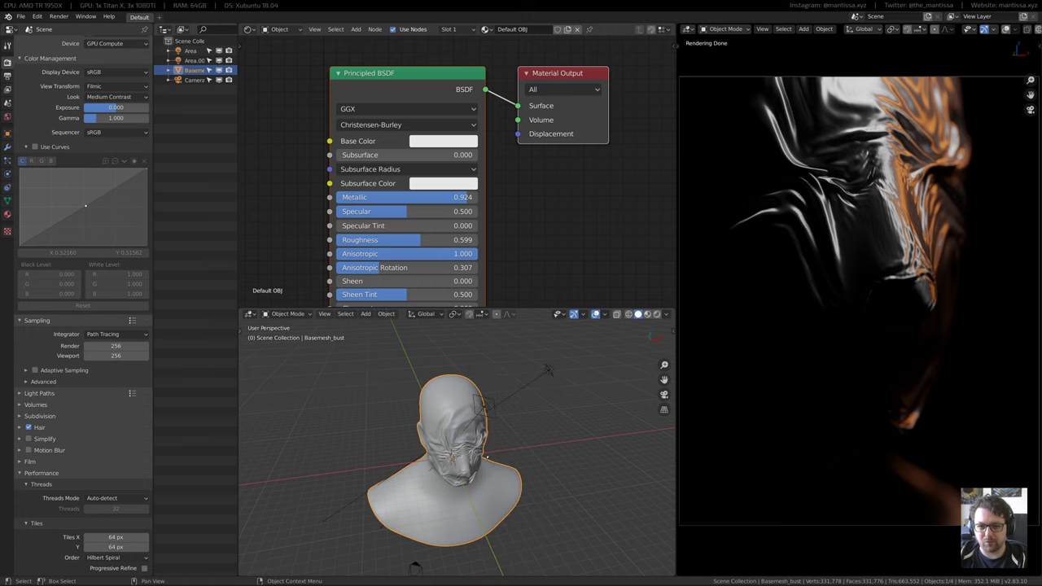
Duplicate the orange area light and place the copy in front of the bust
{"action": "left_click", "coordinate": [487, 413]}
{"action": "middle_click_drag", "start_coordinate": [487, 413], "coordinate": [543, 400]}
{"action": "left_click", "coordinate": [465, 339]}
{"action": "middle_click_drag", "start_coordinate": [472, 350], "coordinate": [518, 398]}
{"action": "key", "text": "shift+d"}
{"action": "left_click", "coordinate": [570, 491]}
Rotate the duplicated light around the global Z axis and tilt it from the side to aim at the face
{"action": "middle_click_drag", "start_coordinate": [570, 491], "coordinate": [530, 503]}
{"action": "key", "text": "r"}
{"action": "key", "text": "z"}
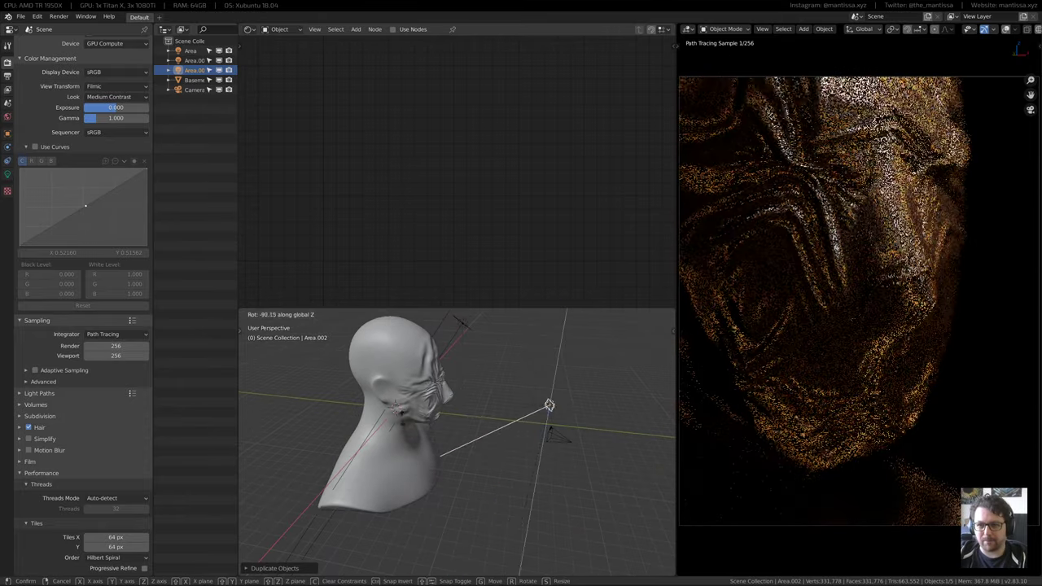
{"action": "left_click", "coordinate": [451, 349]}
{"action": "middle_click_drag", "start_coordinate": [465, 499], "coordinate": [507, 467]}
{"action": "key", "text": "r"}
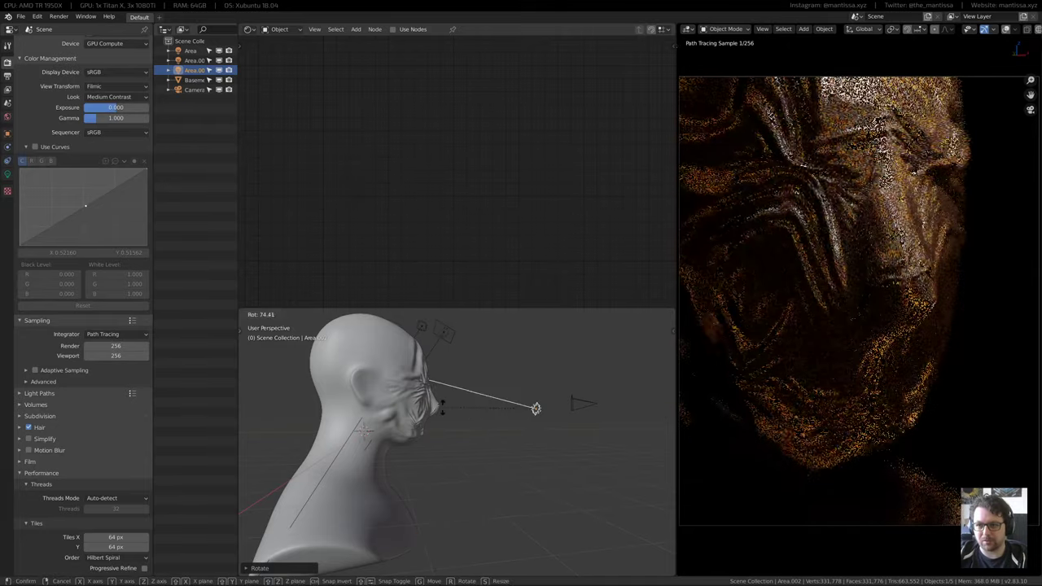
{"action": "left_click", "coordinate": [534, 460]}
Move the duplicated light about 2.82 units away in the horizontal plane, keeping its height locked
{"action": "middle_click_drag", "start_coordinate": [534, 461], "coordinate": [507, 485]}
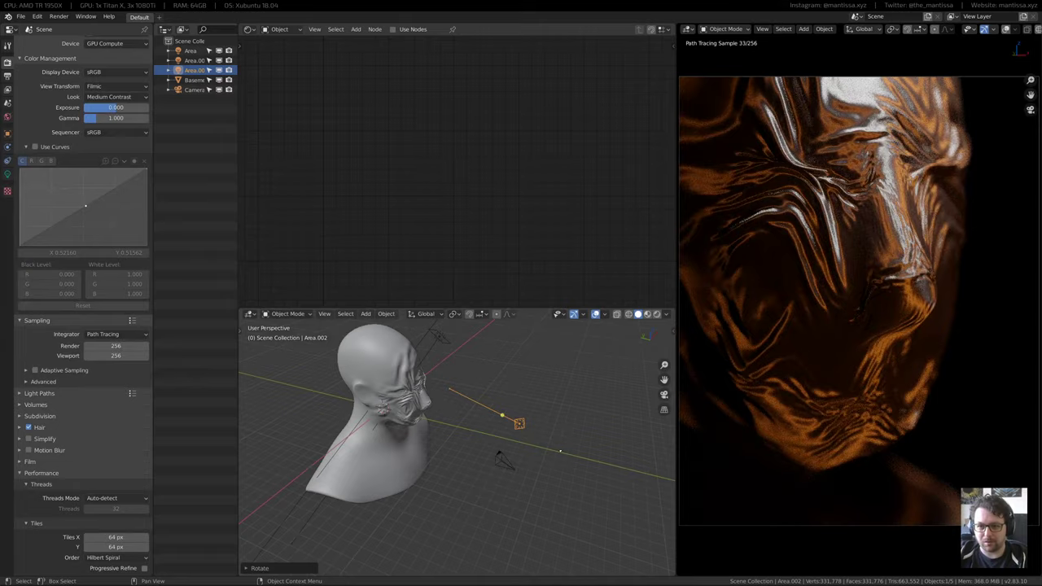
{"action": "key", "text": "g"}
{"action": "key", "text": "z"}
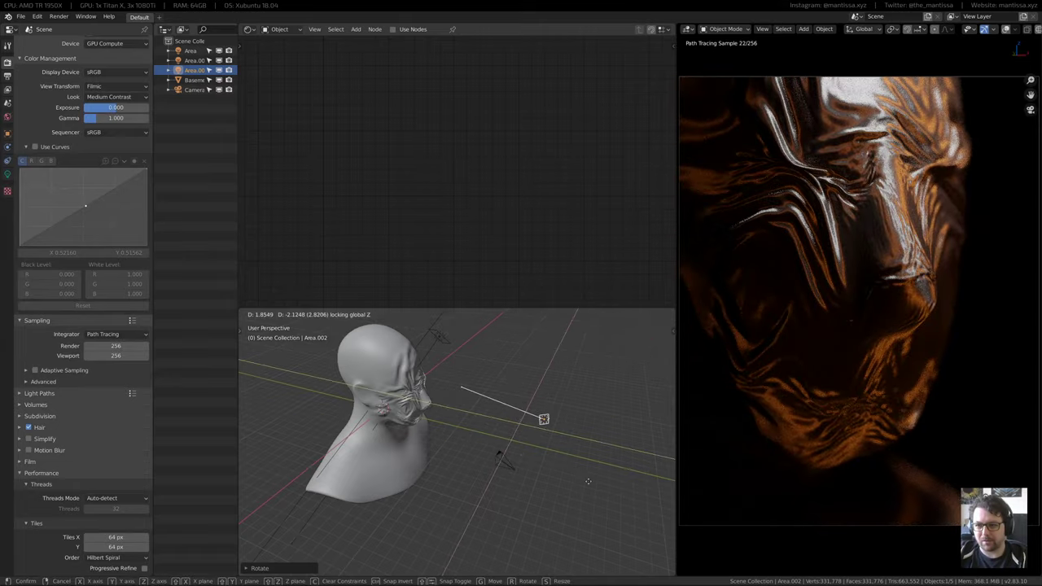
{"action": "left_click", "coordinate": [588, 481]}
Try another colour on the duplicated area light, ending on orange, and set its Power to 250
{"action": "middle_click_drag", "start_coordinate": [586, 474], "coordinate": [301, 435]}
{"action": "left_click", "coordinate": [8, 174]}
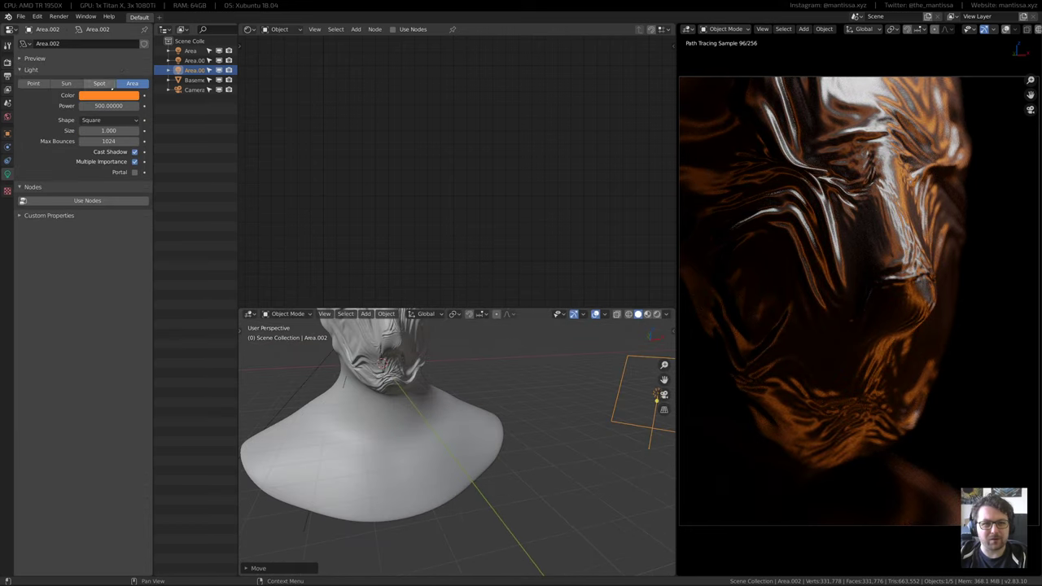
{"action": "left_click", "coordinate": [111, 96]}
{"action": "mouse_move", "coordinate": [117, 171]}
{"action": "left_mouse_down"}
{"action": "mouse_move", "coordinate": [140, 164]}
{"action": "mouse_move", "coordinate": [140, 128]}
{"action": "mouse_move", "coordinate": [113, 120]}
{"action": "mouse_move", "coordinate": [95, 130]}
{"action": "mouse_move", "coordinate": [114, 124]}
{"action": "mouse_move", "coordinate": [130, 170]}
{"action": "mouse_move", "coordinate": [152, 140]}
{"action": "mouse_move", "coordinate": [143, 114]}
{"action": "mouse_move", "coordinate": [105, 116]}
{"action": "mouse_move", "coordinate": [144, 112]}
{"action": "mouse_move", "coordinate": [145, 161]}
{"action": "mouse_move", "coordinate": [106, 169]}
{"action": "left_mouse_up"}
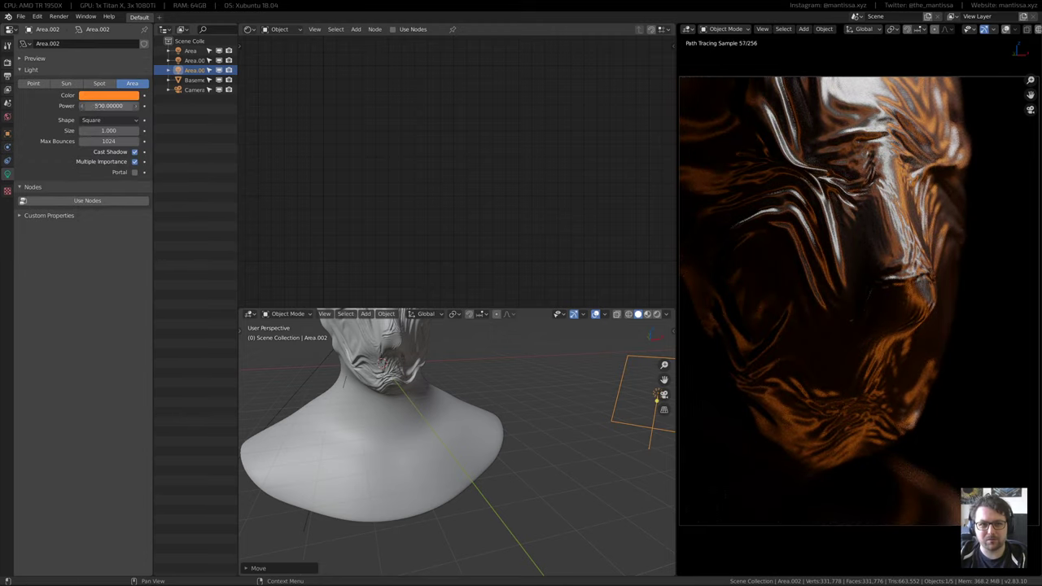
{"action": "type", "text": "250"}
{"action": "key", "text": "Return"}
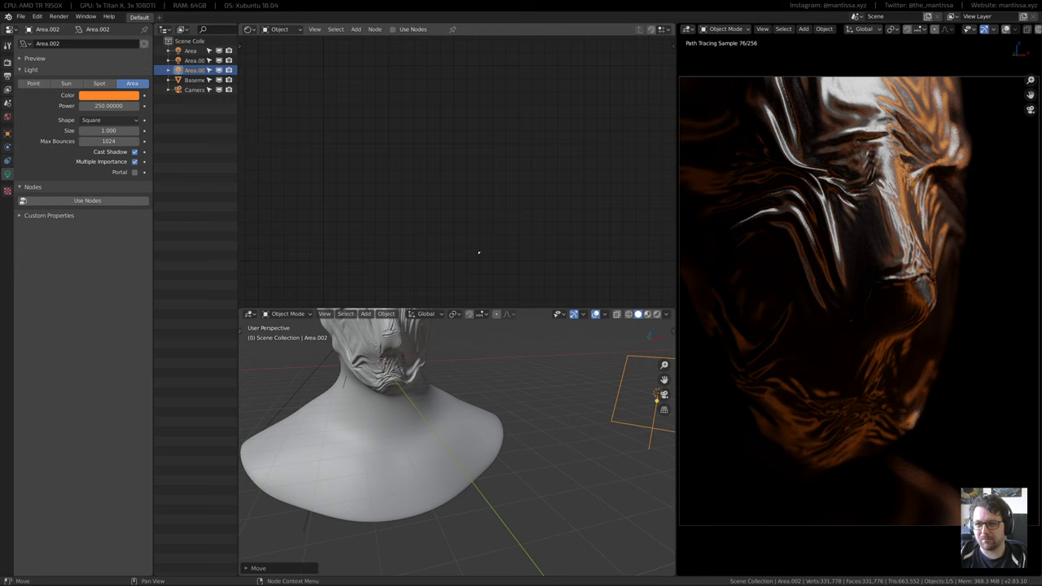
Try reshaping the combined and red colour curves in the render's Color Management settings
{"action": "middle_click_drag", "start_coordinate": [567, 360], "coordinate": [577, 417], "text": "shift"}
{"action": "scroll", "coordinate": [577, 417], "scroll_direction": "down", "scroll_amount": 3}
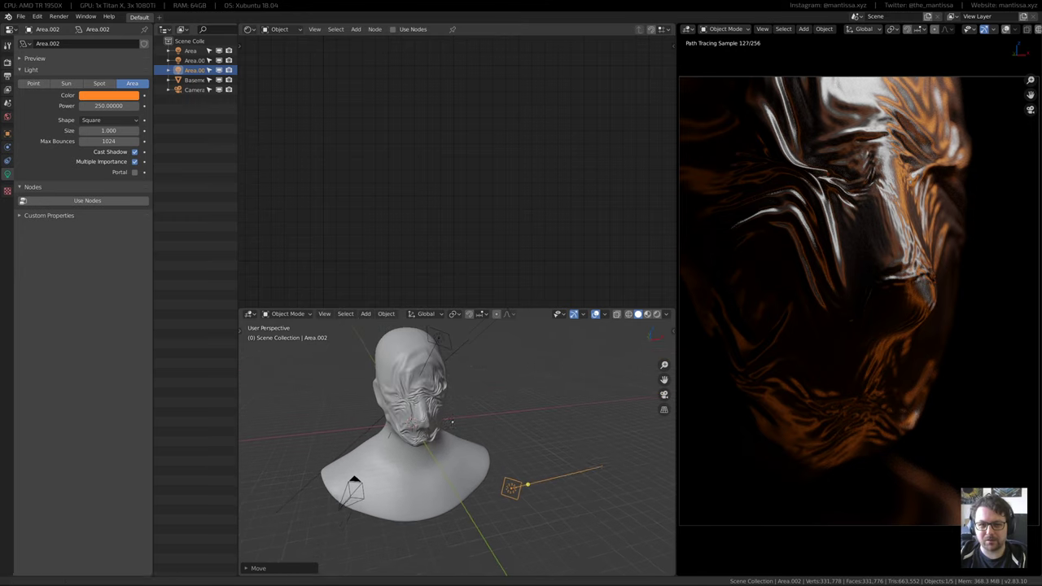
{"action": "left_click", "coordinate": [7, 74]}
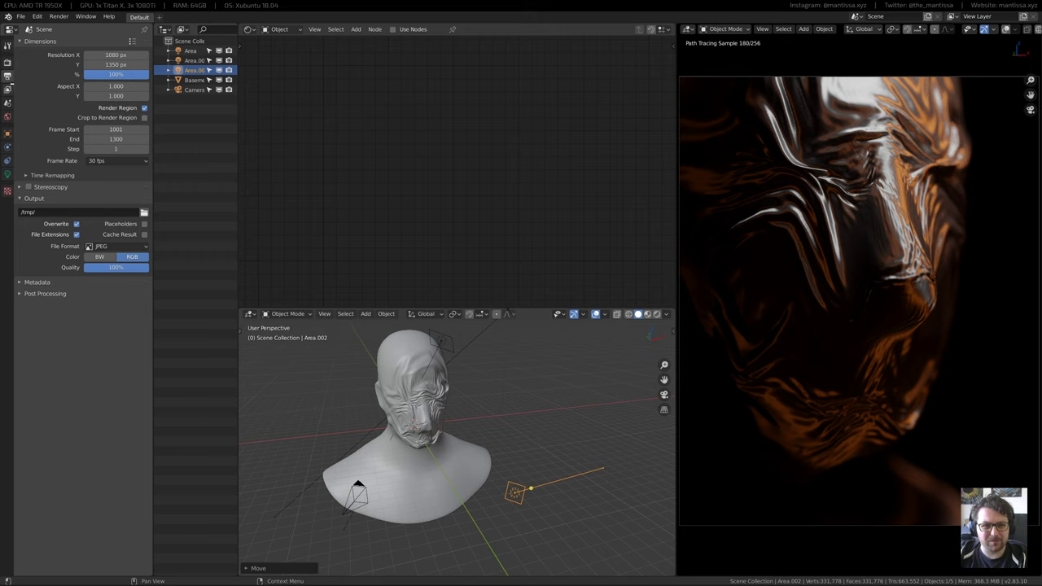
{"action": "left_click", "coordinate": [7, 63]}
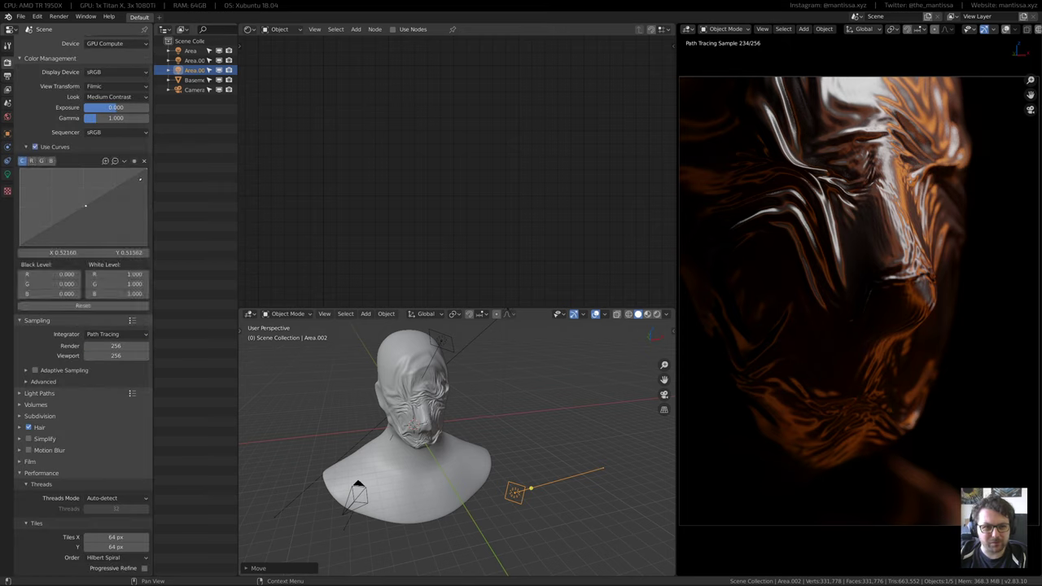
{"action": "left_click", "coordinate": [144, 160]}
{"action": "left_click", "coordinate": [22, 241]}
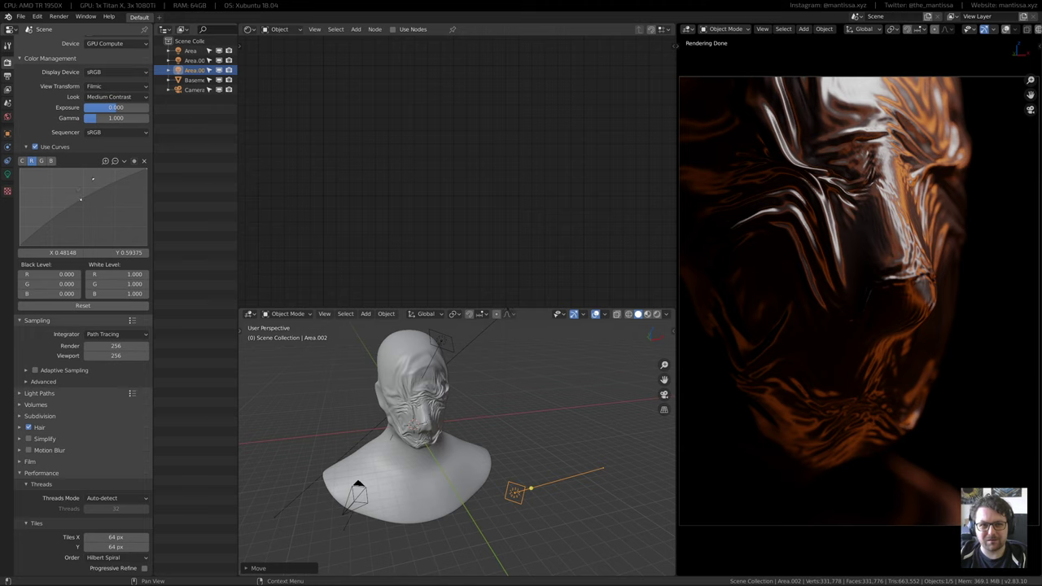
Compare the render with and without the Color Management curves, ending with Use Curves disabled
{"action": "left_click", "coordinate": [34, 147]}
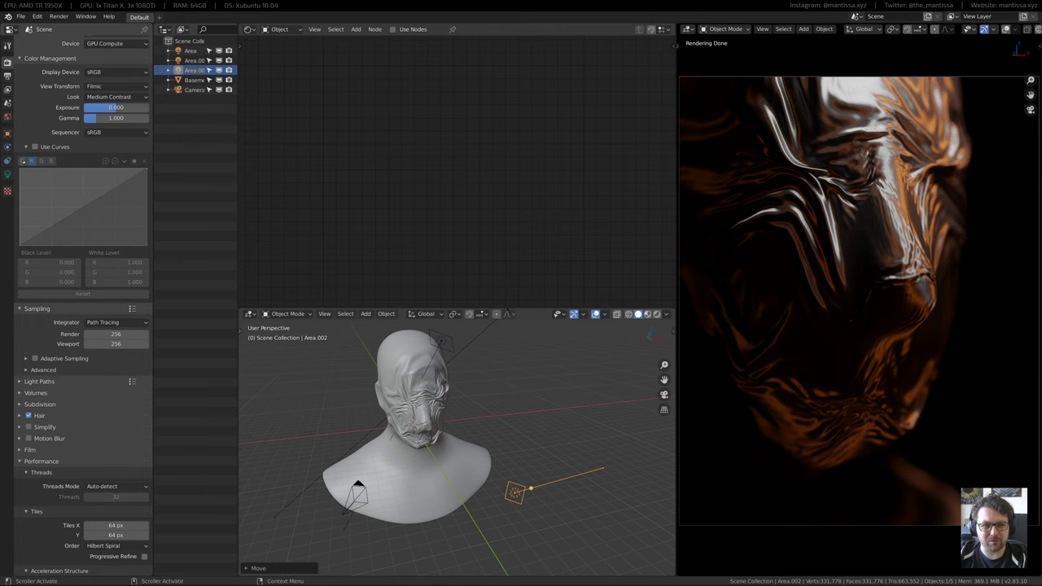
{"action": "left_click", "coordinate": [36, 146]}
{"action": "left_click", "coordinate": [23, 160]}
{"action": "left_click", "coordinate": [35, 146]}
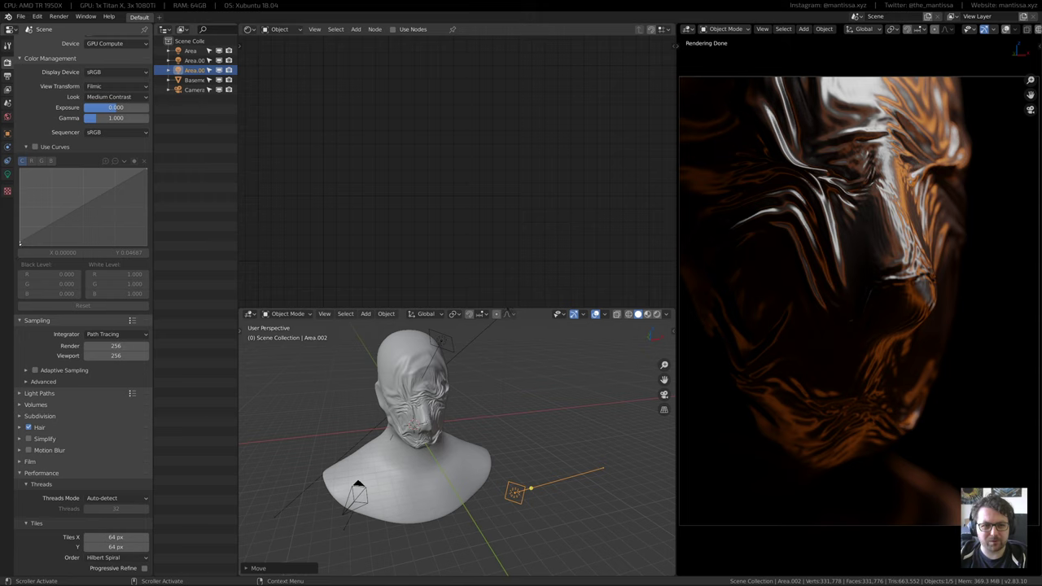
Select the bust, enlarge the area showing its material nodes, and set the Color Management Exposure to 1
{"action": "left_click", "coordinate": [439, 391]}
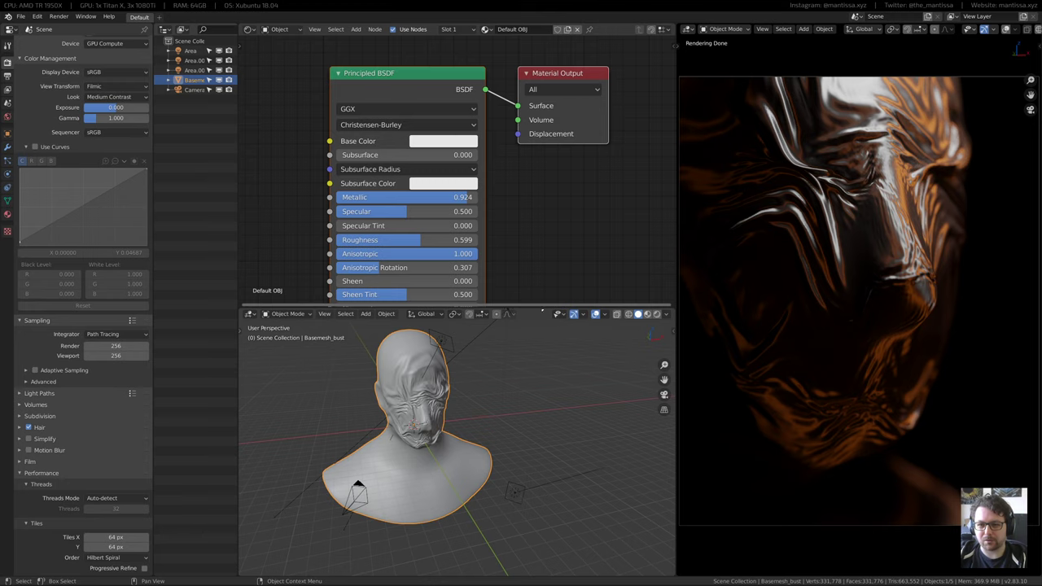
{"action": "left_click_drag", "start_coordinate": [542, 309], "coordinate": [387, 420]}
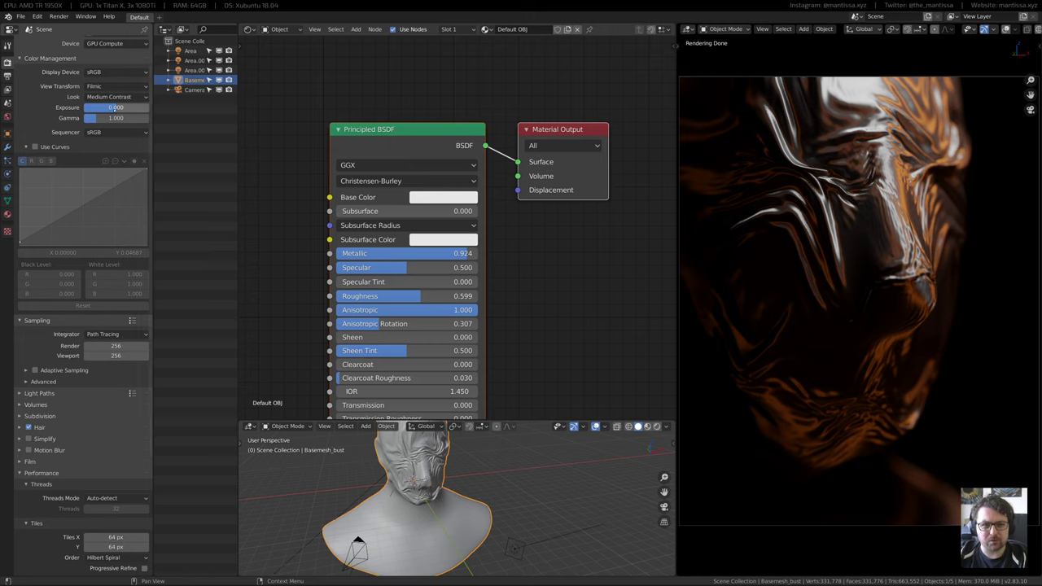
{"action": "type", "text": "1.2"}
{"action": "key", "text": "Return"}
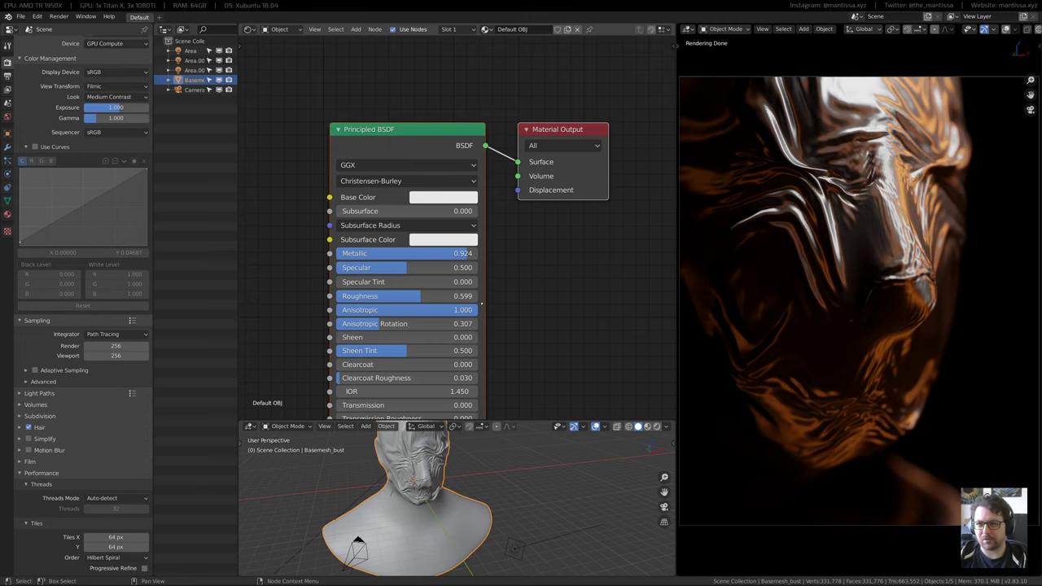
Add a Layer Weight node to the bust's material and preview its Fresnel output in the render
{"action": "scroll", "coordinate": [536, 273], "scroll_direction": "down", "scroll_amount": 3}
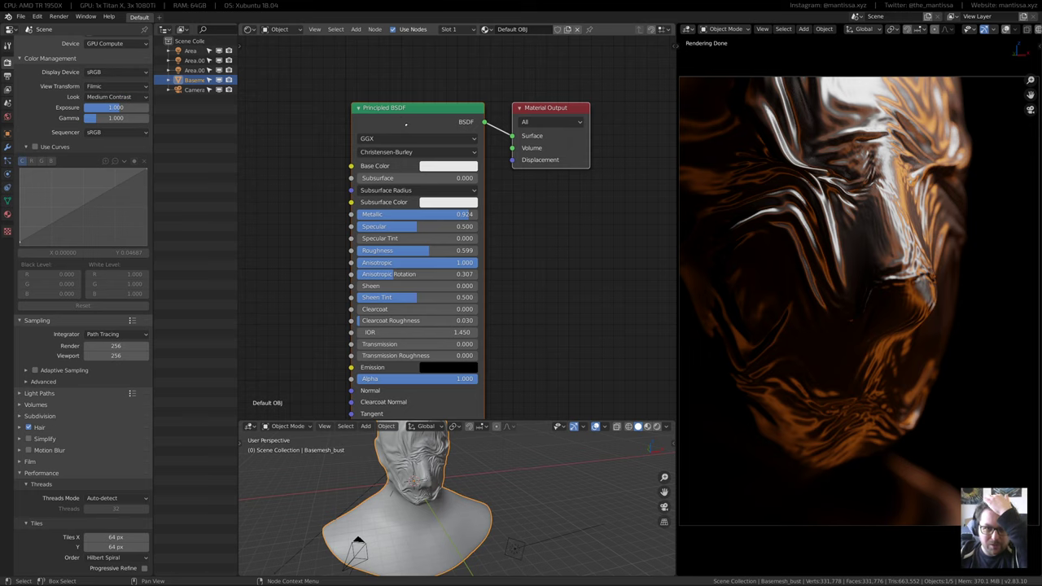
{"action": "left_click", "coordinate": [401, 123]}
{"action": "middle_click_drag", "start_coordinate": [346, 122], "coordinate": [516, 214]}
{"action": "scroll", "coordinate": [516, 214], "scroll_direction": "down", "scroll_amount": 2}
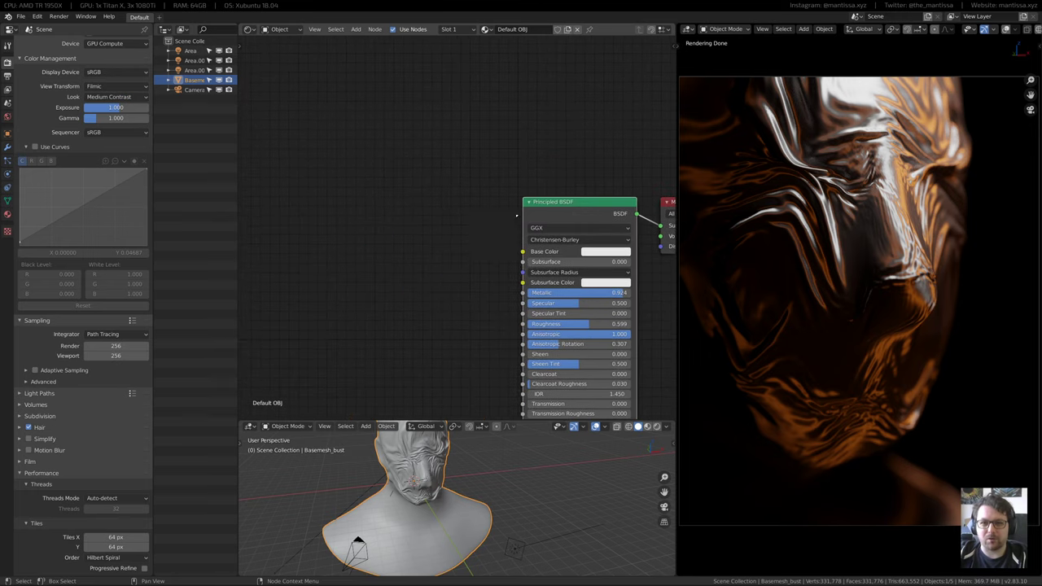
{"action": "key", "text": "shift+a"}
{"action": "mouse_move", "coordinate": [342, 183]}
{"action": "left_click", "coordinate": [412, 270]}
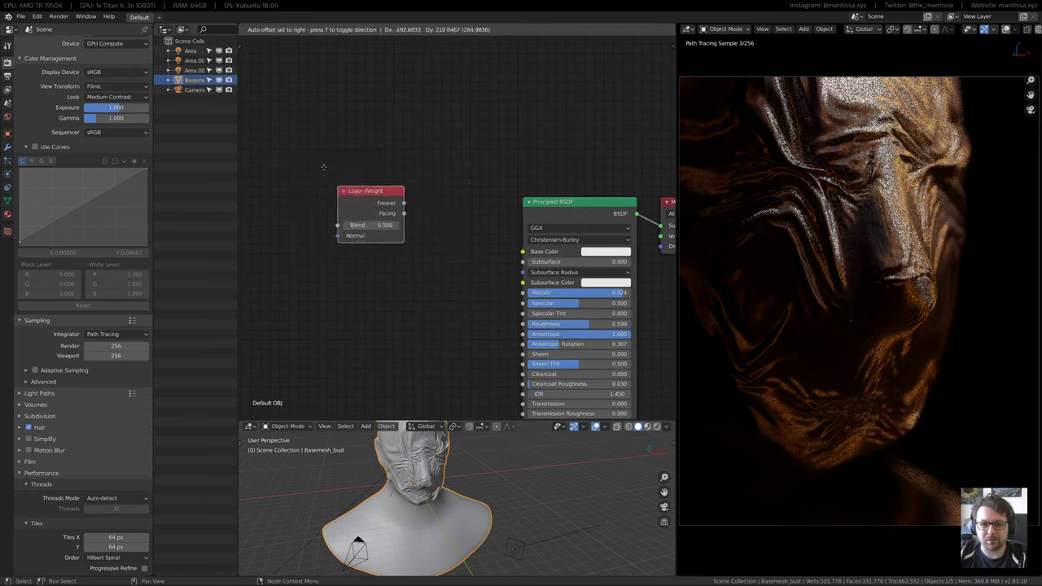
{"action": "left_click", "coordinate": [360, 197]}
{"action": "left_click", "coordinate": [361, 198], "text": "ctrl+shift"}
{"action": "middle_click_drag", "start_coordinate": [366, 200], "coordinate": [428, 209]}
{"action": "scroll", "coordinate": [428, 208], "scroll_direction": "up", "scroll_amount": 2}
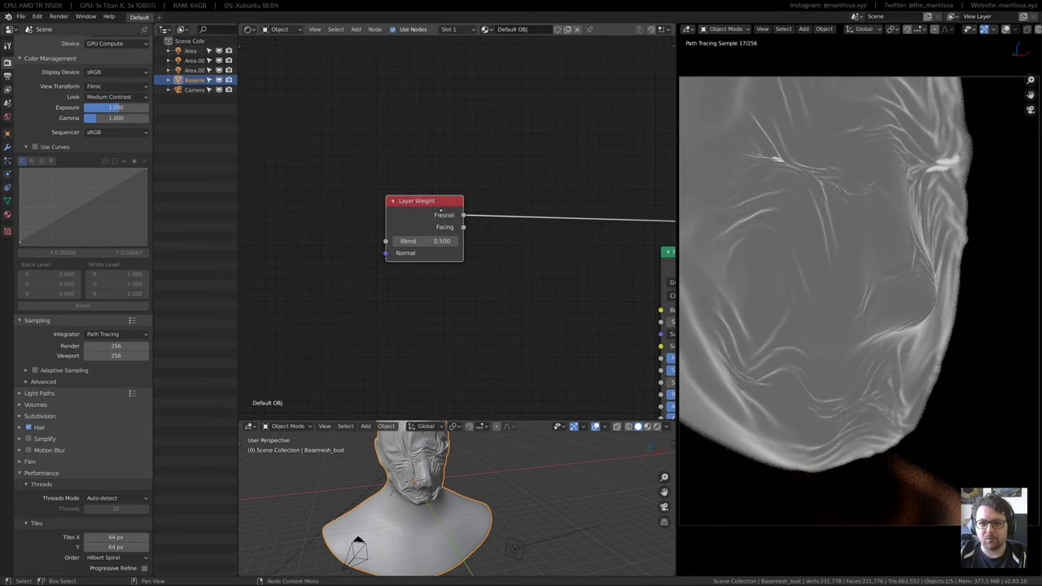
Move the Layer Weight node farther from the Principled BSDF and set its Blend to 0.240
{"action": "left_click_drag", "start_coordinate": [439, 210], "coordinate": [356, 207]}
{"action": "middle_click_drag", "start_coordinate": [476, 207], "coordinate": [425, 212]}
{"action": "key", "text": "shift+a"}
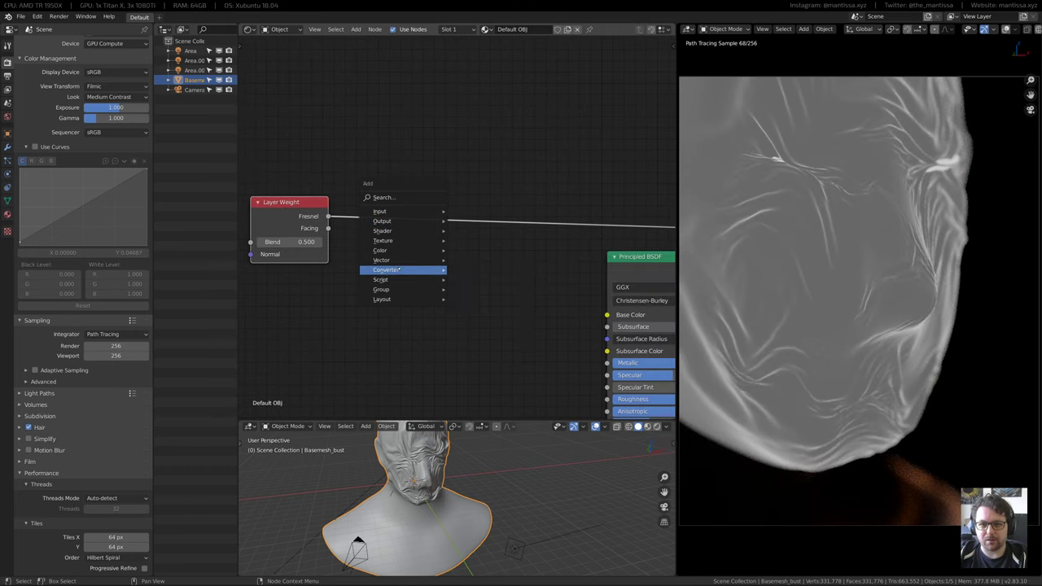
{"action": "mouse_move", "coordinate": [288, 242]}
{"action": "left_mouse_down", "text": "shift"}
{"action": "mouse_move", "coordinate": [319, 241]}
{"action": "mouse_move", "coordinate": [270, 242]}
{"action": "left_mouse_up", "text": "shift"}
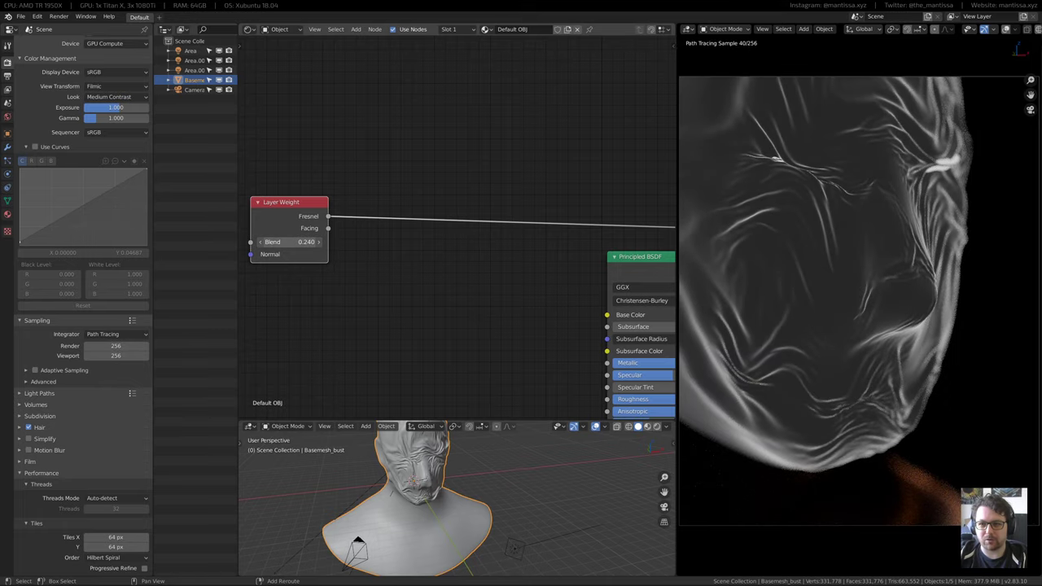
Insert a ColorRamp node on the link coming from the Layer Weight's Fresnel output
{"action": "key", "text": "shift+a"}
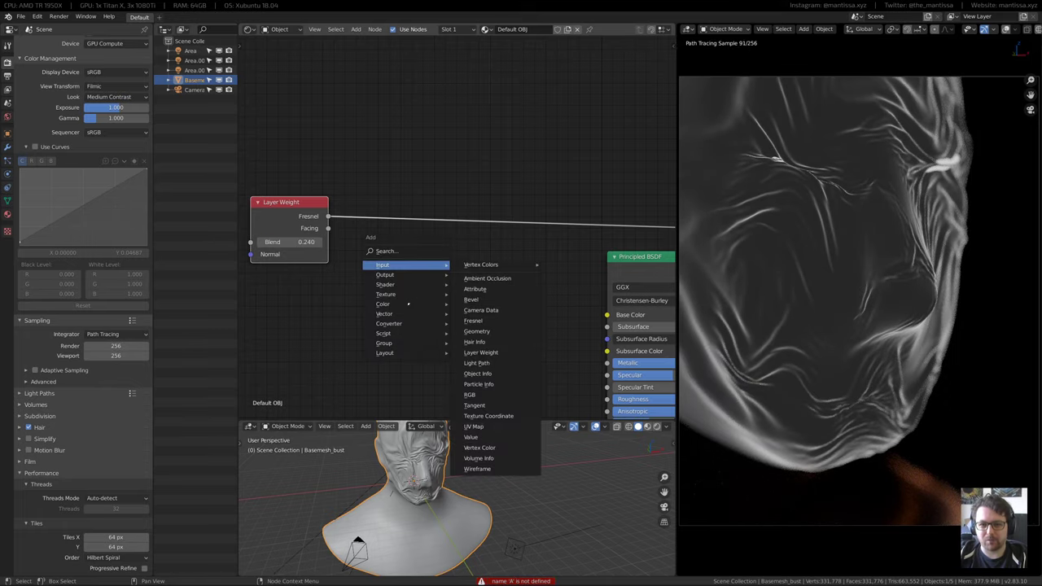
{"action": "mouse_move", "coordinate": [407, 323]}
{"action": "left_click", "coordinate": [492, 344]}
{"action": "left_click", "coordinate": [358, 160]}
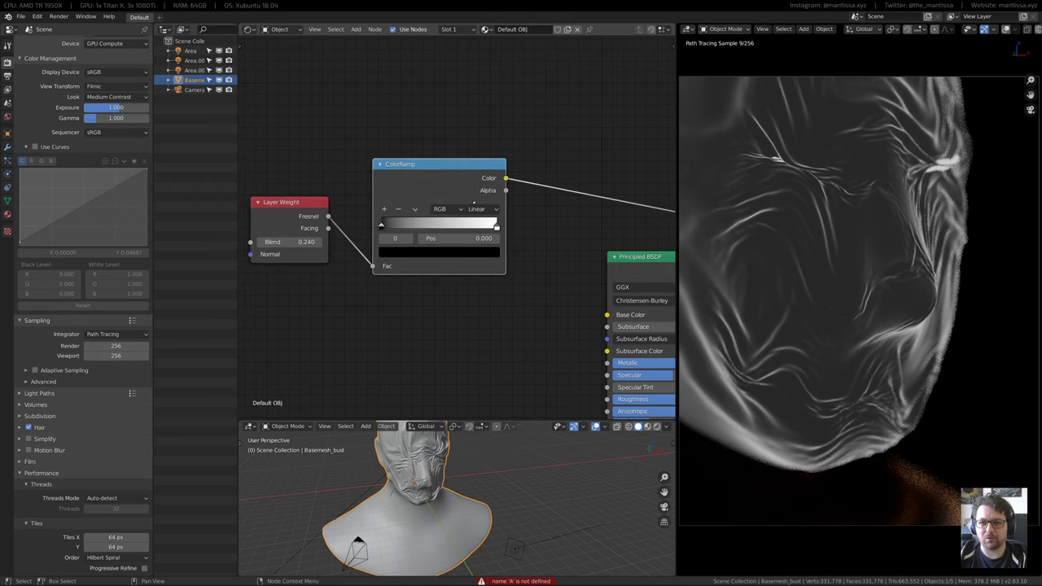
Tighten the ColorRamp by moving the black stop to about 0.12 and the white stop to 0.580
{"action": "left_click_drag", "start_coordinate": [381, 226], "coordinate": [401, 227]}
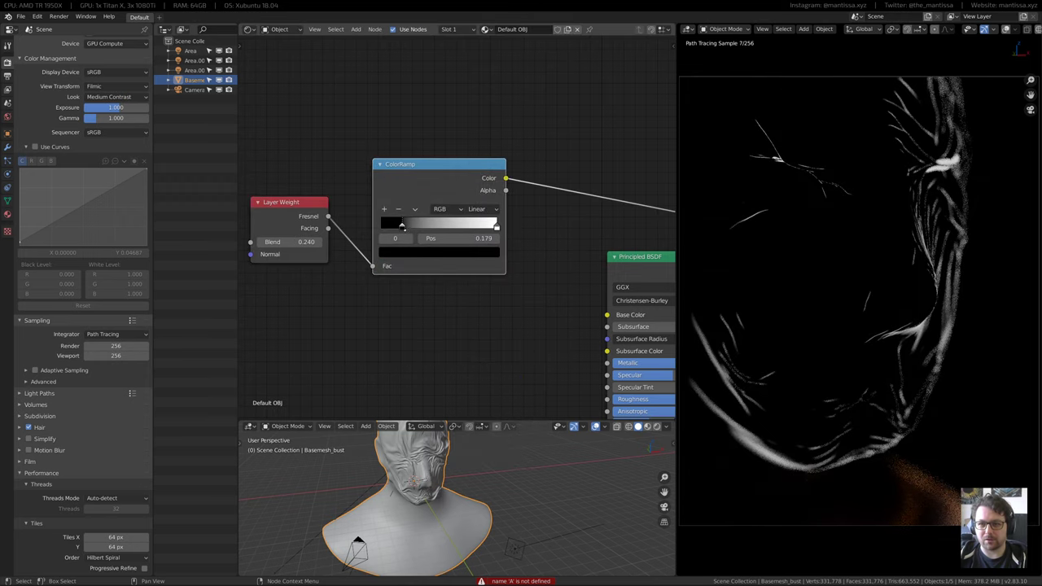
{"action": "left_click_drag", "start_coordinate": [494, 224], "coordinate": [468, 226]}
{"action": "mouse_move", "coordinate": [402, 226]}
{"action": "left_mouse_down"}
{"action": "mouse_move", "coordinate": [417, 226]}
{"action": "mouse_move", "coordinate": [397, 226]}
{"action": "left_mouse_up"}
{"action": "left_click_drag", "start_coordinate": [468, 225], "coordinate": [447, 225]}
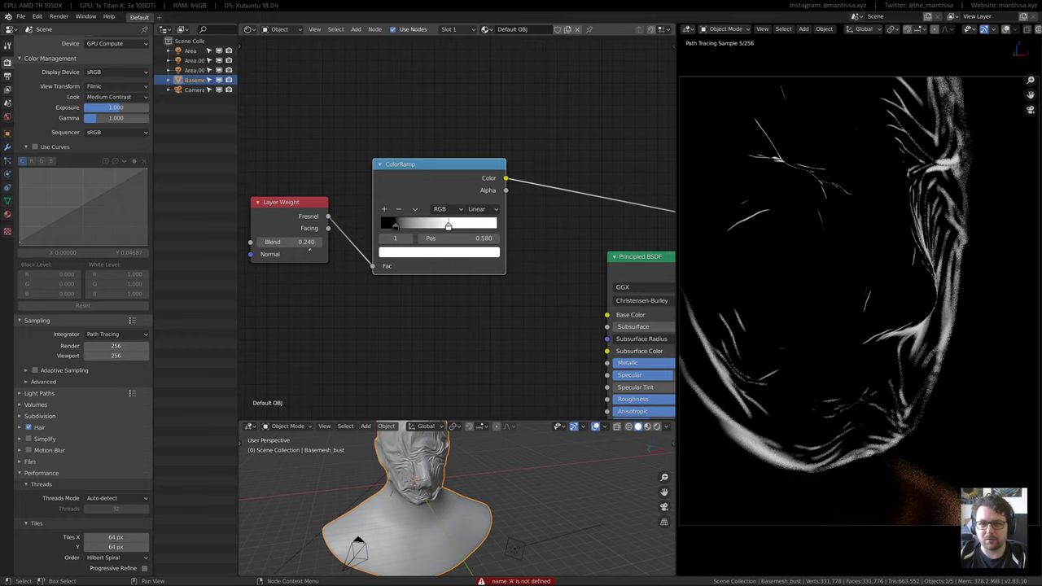
Set the Layer Weight's Blend to 0.500 and move the ColorRamp's white stop to 0.374
{"action": "left_click_drag", "start_coordinate": [289, 241], "coordinate": [335, 242]}
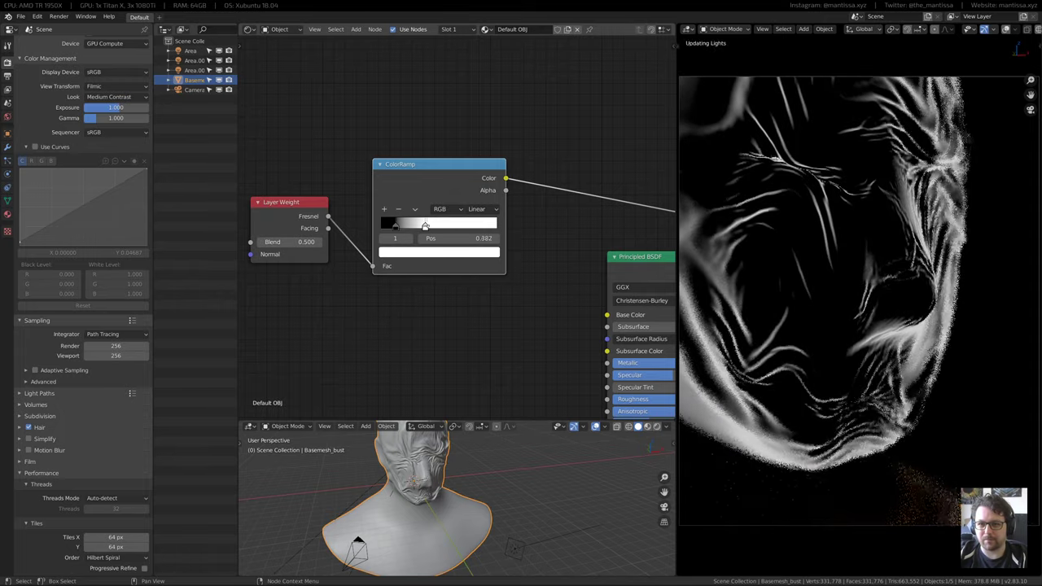
{"action": "left_click", "coordinate": [439, 251]}
{"action": "middle_click_drag", "start_coordinate": [551, 323], "coordinate": [419, 314]}
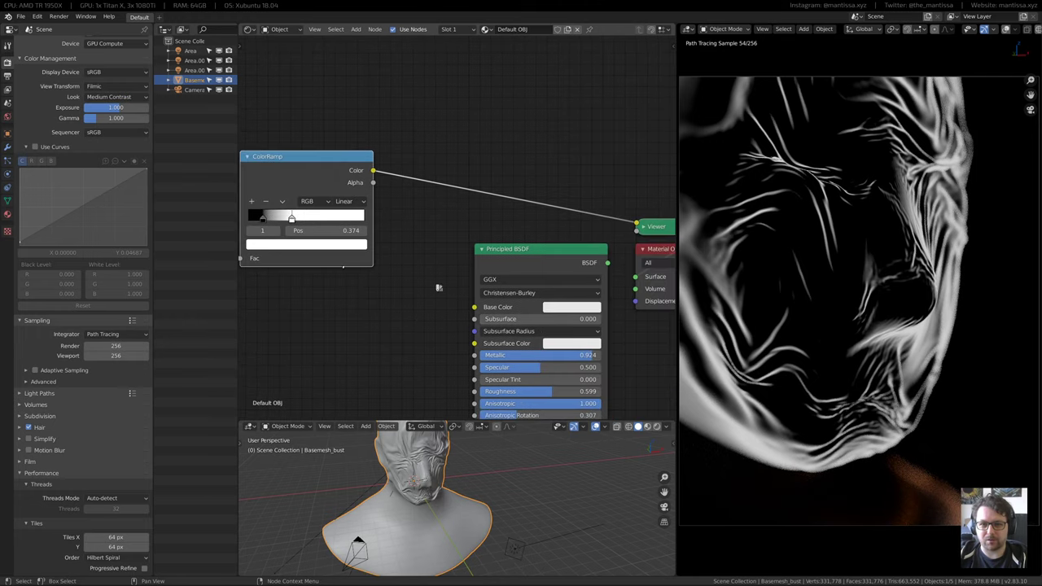
Give both ColorRamp stops the Principled BSDF's off-white, connect the ramp to Base Color, and show the shader in the render again
{"action": "key", "text": "ctrl+z"}
{"action": "key", "text": "ctrl+z"}
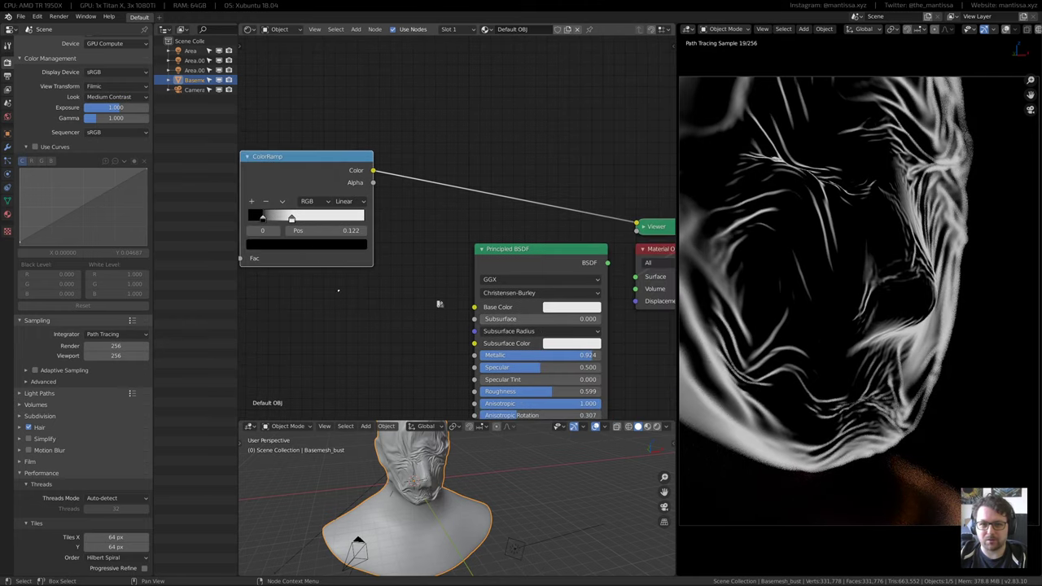
{"action": "left_click_drag", "start_coordinate": [284, 242], "coordinate": [287, 243]}
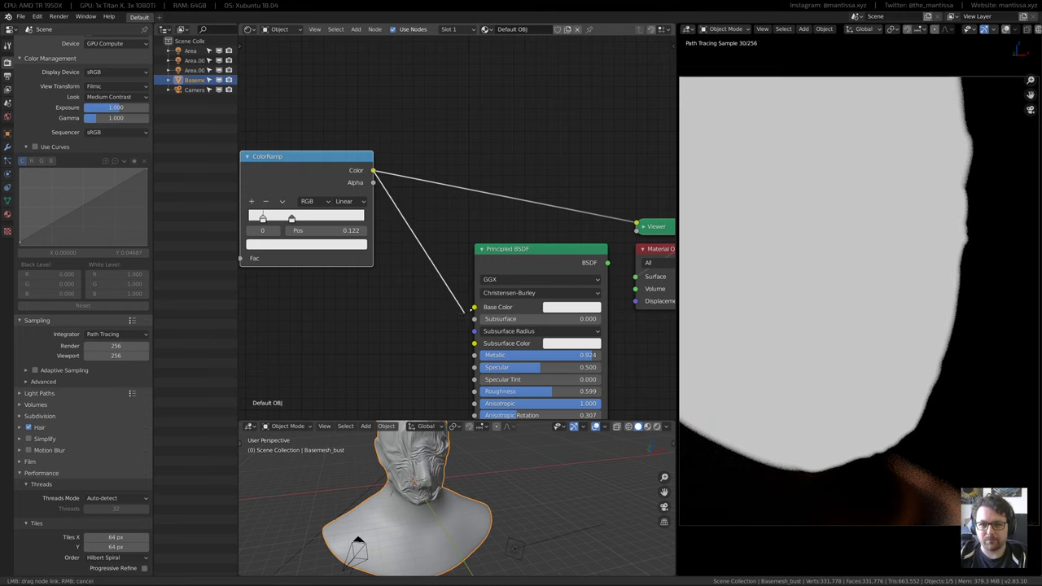
{"action": "left_click_drag", "start_coordinate": [464, 312], "coordinate": [475, 307]}
{"action": "left_click", "coordinate": [518, 262], "text": "ctrl+shift"}
Colour the ColorRamp's stop at 0.374 purple, with hue 0.716, saturation 0.661 and value 0.906
{"action": "middle_click_drag", "start_coordinate": [329, 251], "coordinate": [466, 301]}
{"action": "scroll", "coordinate": [467, 301], "scroll_direction": "up", "scroll_amount": 3}
{"action": "left_click", "coordinate": [419, 261]}
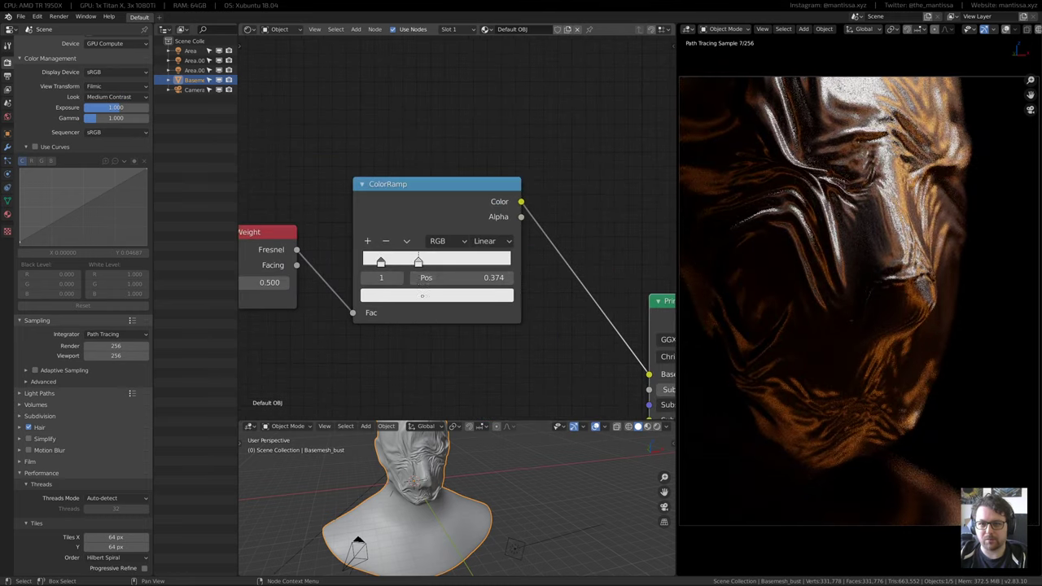
{"action": "left_click", "coordinate": [439, 295]}
{"action": "mouse_move", "coordinate": [415, 177]}
{"action": "left_mouse_down"}
{"action": "mouse_move", "coordinate": [456, 166]}
{"action": "mouse_move", "coordinate": [451, 127]}
{"action": "mouse_move", "coordinate": [454, 137]}
{"action": "left_mouse_up"}
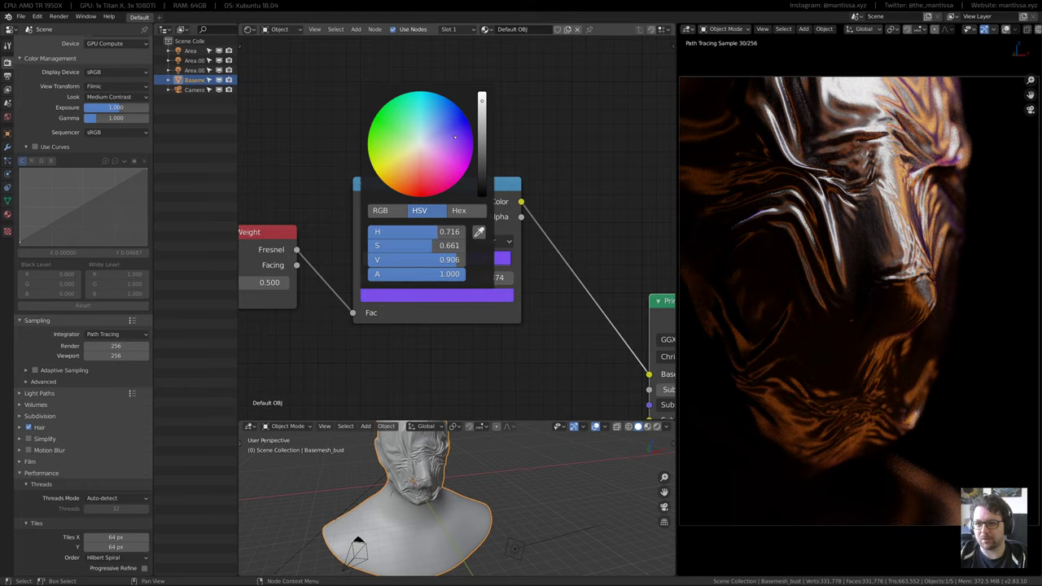
Examine the wrinkles up close, comparing the render with the ColorRamp unlinked and relinked to Base Color, and return to the camera view
{"action": "middle_click_drag", "start_coordinate": [440, 487], "coordinate": [465, 462]}
{"action": "scroll", "coordinate": [476, 482], "scroll_direction": "up", "scroll_amount": 2}
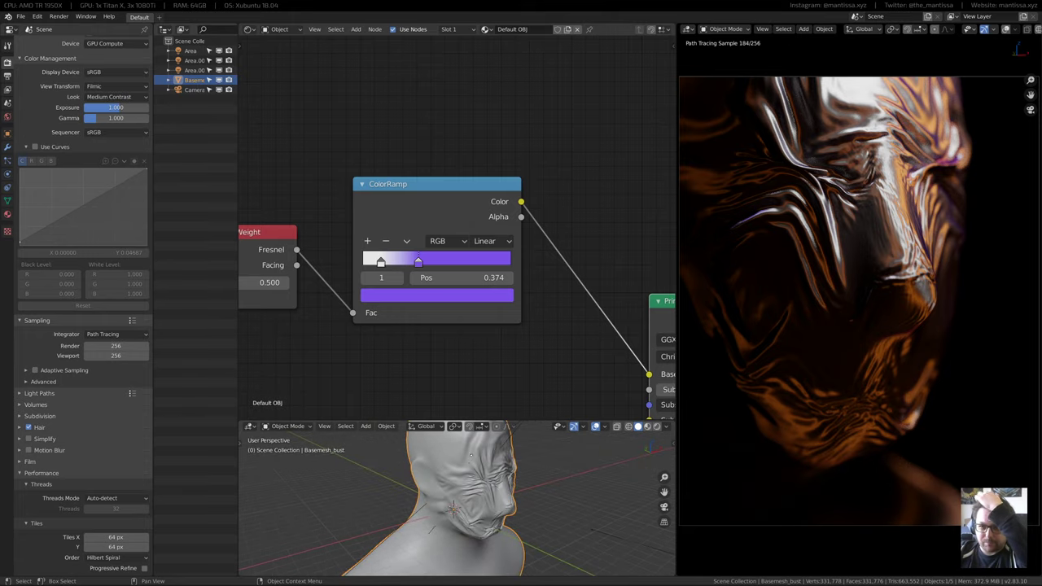
{"action": "scroll", "coordinate": [858, 301], "scroll_direction": "up", "scroll_amount": 4}
{"action": "middle_click_drag", "start_coordinate": [895, 268], "coordinate": [790, 384], "text": "shift"}
{"action": "scroll", "coordinate": [791, 384], "scroll_direction": "up", "scroll_amount": 1}
{"action": "middle_click_drag", "start_coordinate": [569, 314], "coordinate": [491, 293]}
{"action": "left_click_drag", "start_coordinate": [570, 354], "coordinate": [485, 257]}
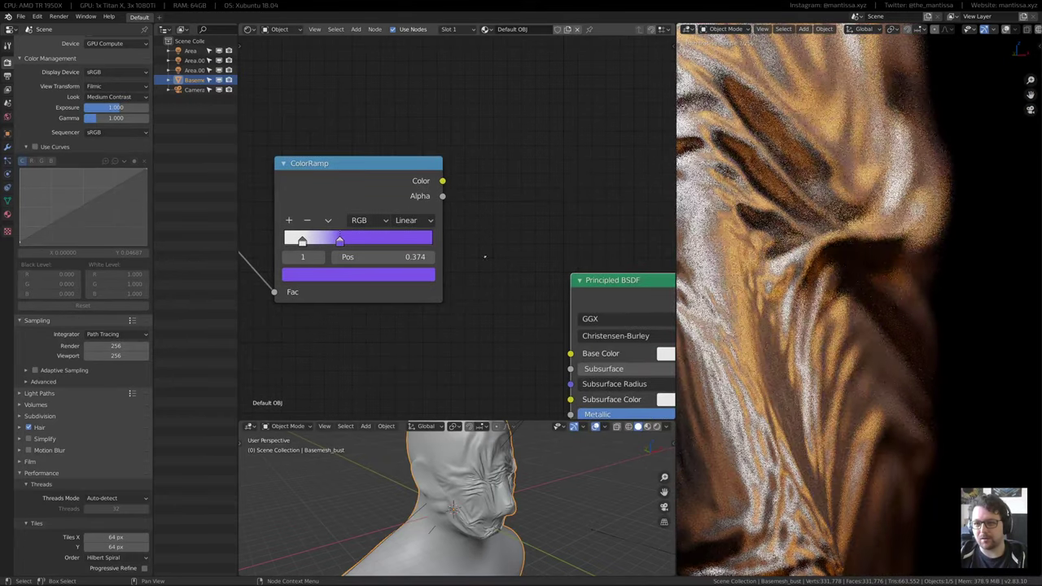
{"action": "left_click_drag", "start_coordinate": [442, 181], "coordinate": [570, 353]}
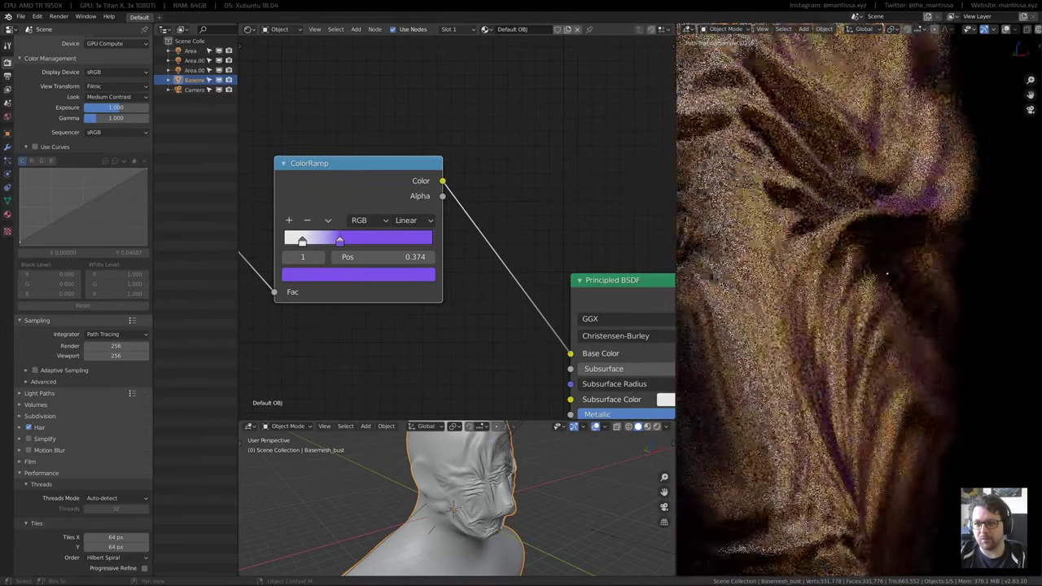
{"action": "key", "text": "KP_0"}
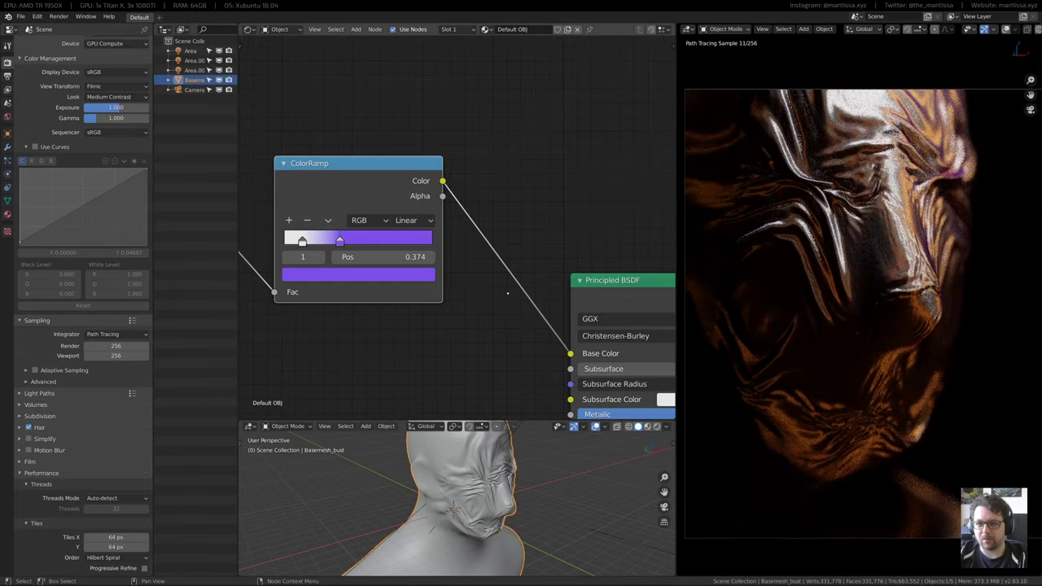
Move the Layer Weight and ColorRamp nodes down beside the Principled BSDF's Base Color input
{"action": "scroll", "coordinate": [507, 293], "scroll_direction": "down", "scroll_amount": 3}
{"action": "middle_click_drag", "start_coordinate": [376, 211], "coordinate": [407, 215]}
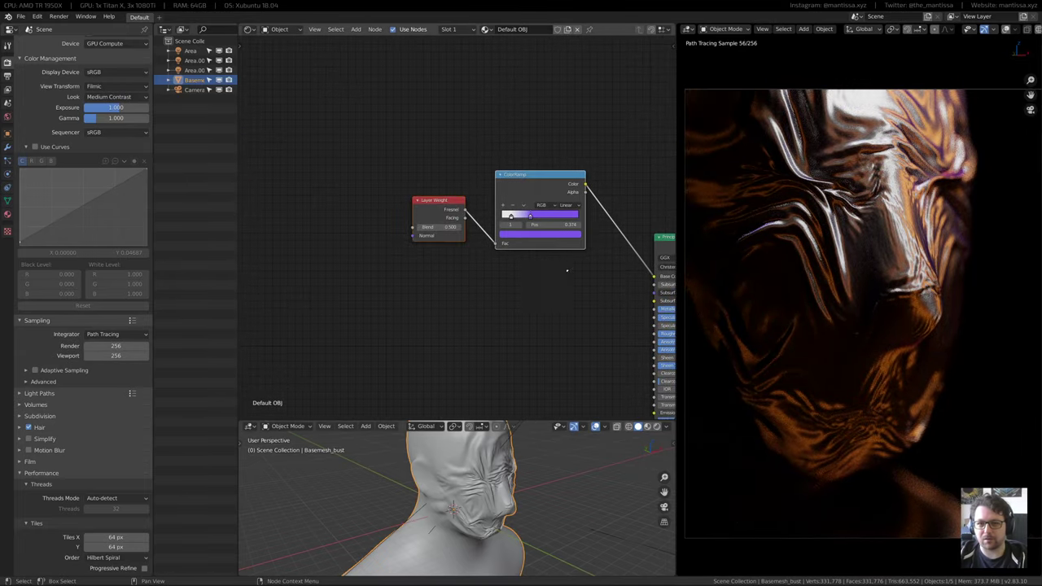
{"action": "key", "text": "g"}
{"action": "left_click", "coordinate": [577, 353]}
{"action": "middle_click_drag", "start_coordinate": [577, 353], "coordinate": [424, 348]}
{"action": "scroll", "coordinate": [529, 280], "scroll_direction": "up", "scroll_amount": 3}
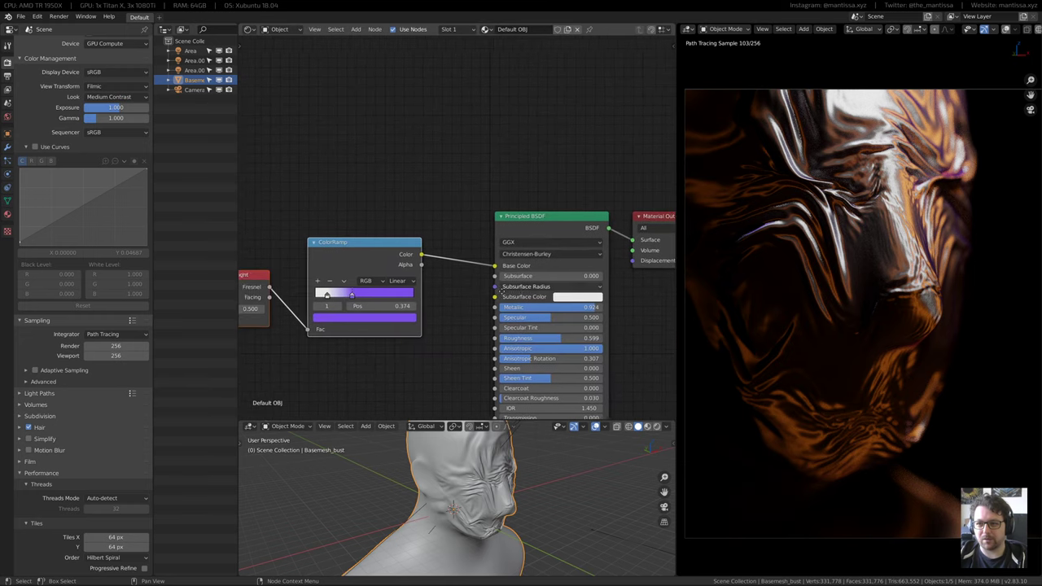
{"action": "middle_click_drag", "start_coordinate": [502, 290], "coordinate": [439, 285]}
{"action": "middle_click_drag", "start_coordinate": [468, 322], "coordinate": [473, 311]}
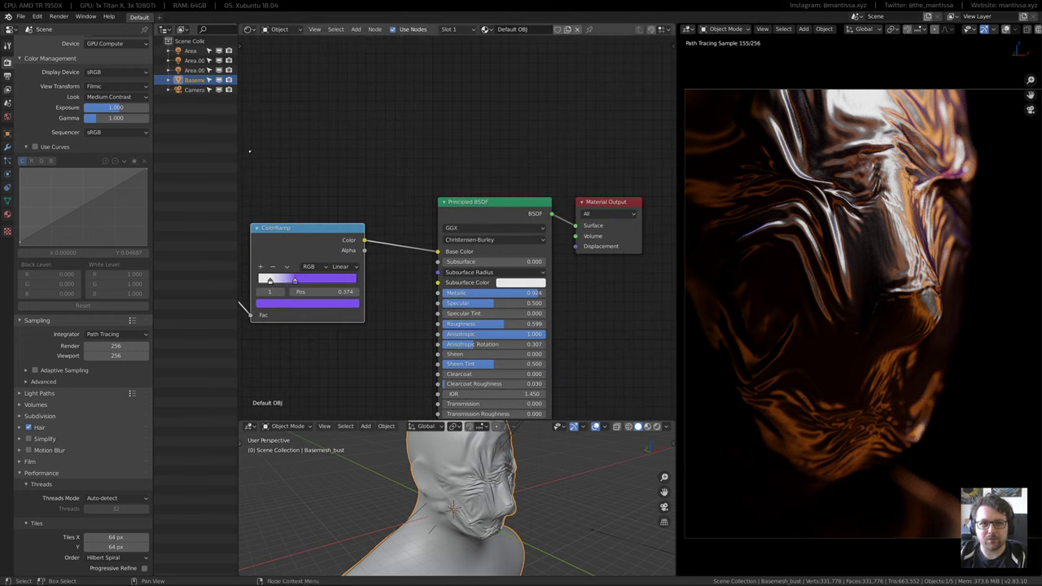
Widen the object list, select the Area.002 light, and reposition it in the horizontal plane with its height locked
{"action": "left_click_drag", "start_coordinate": [237, 170], "coordinate": [295, 170]}
{"action": "left_click", "coordinate": [195, 70]}
{"action": "middle_click_drag", "start_coordinate": [482, 549], "coordinate": [502, 515]}
{"action": "key", "text": "g"}
{"action": "key", "text": "shift+z"}
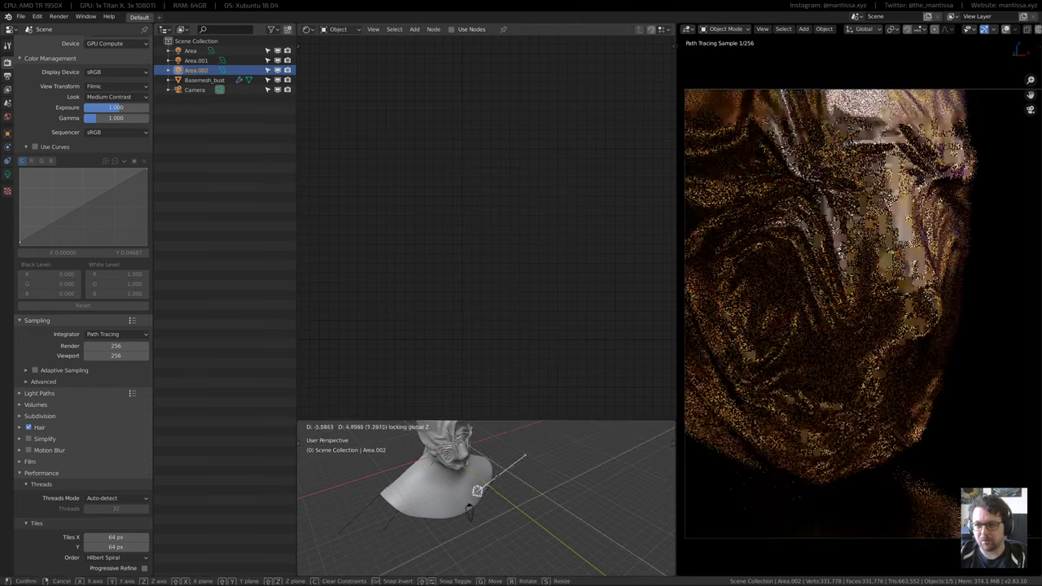
{"action": "left_click", "coordinate": [534, 521]}
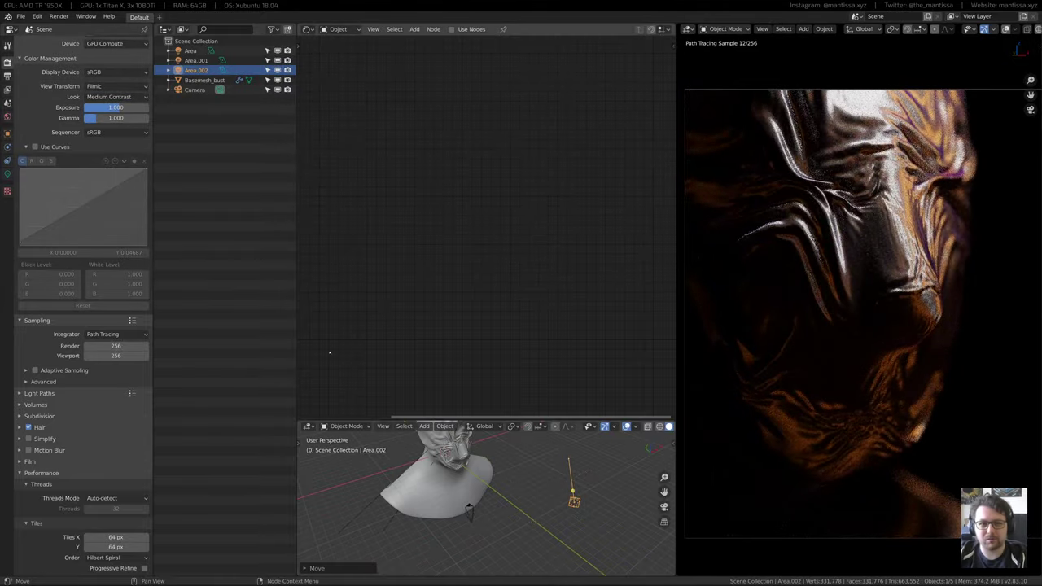
Try a slightly different colour for the Area.002 light and a different height for it along the global Z axis
{"action": "left_click", "coordinate": [8, 174]}
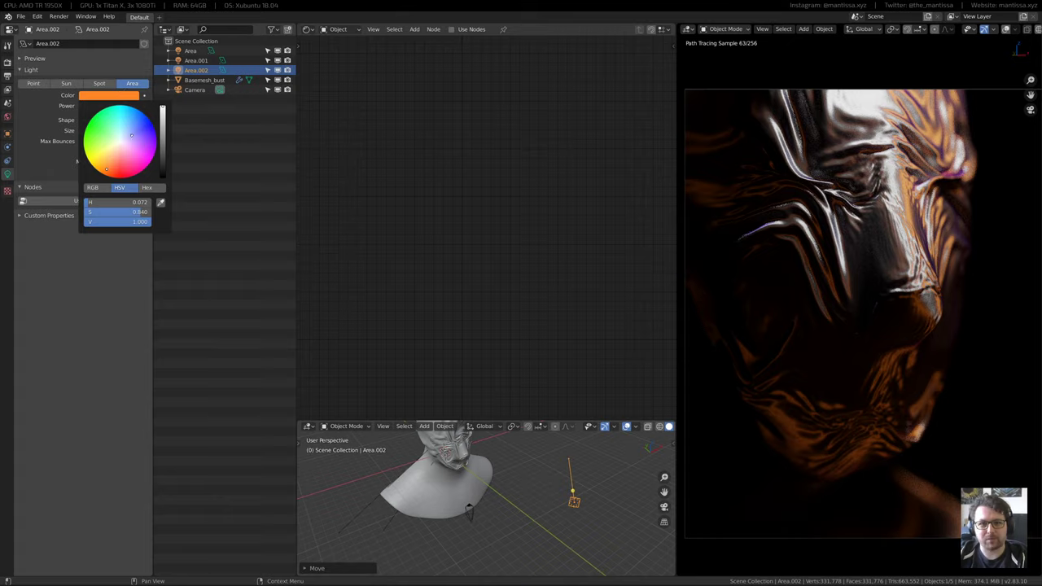
{"action": "mouse_move", "coordinate": [106, 168]}
{"action": "left_mouse_down"}
{"action": "mouse_move", "coordinate": [132, 158]}
{"action": "mouse_move", "coordinate": [139, 140]}
{"action": "mouse_move", "coordinate": [107, 167]}
{"action": "left_mouse_up"}
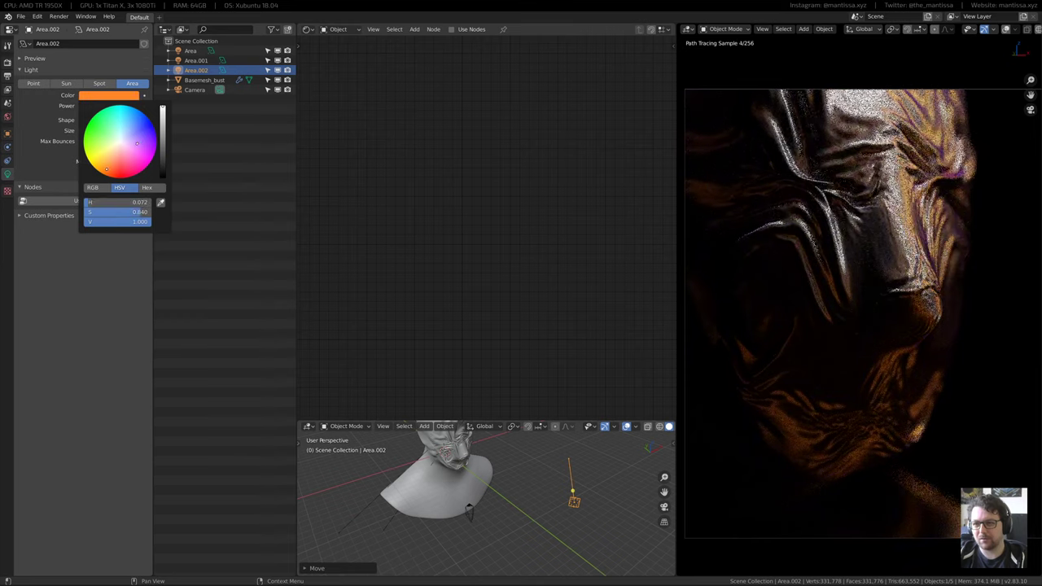
{"action": "middle_click_drag", "start_coordinate": [488, 514], "coordinate": [546, 483]}
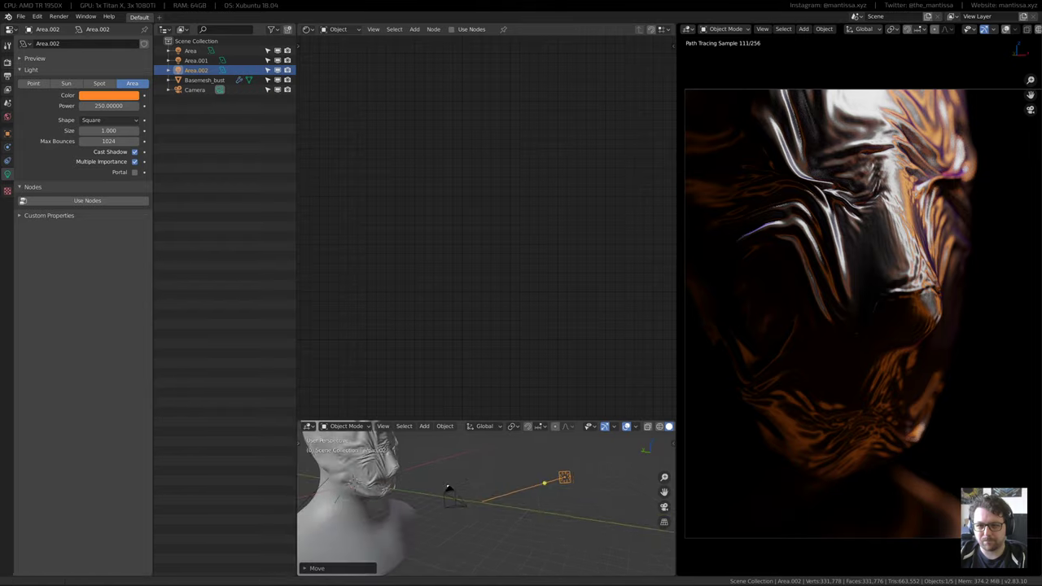
{"action": "key", "text": "KP_Decimal"}
{"action": "key", "text": "g"}
{"action": "key", "text": "z"}
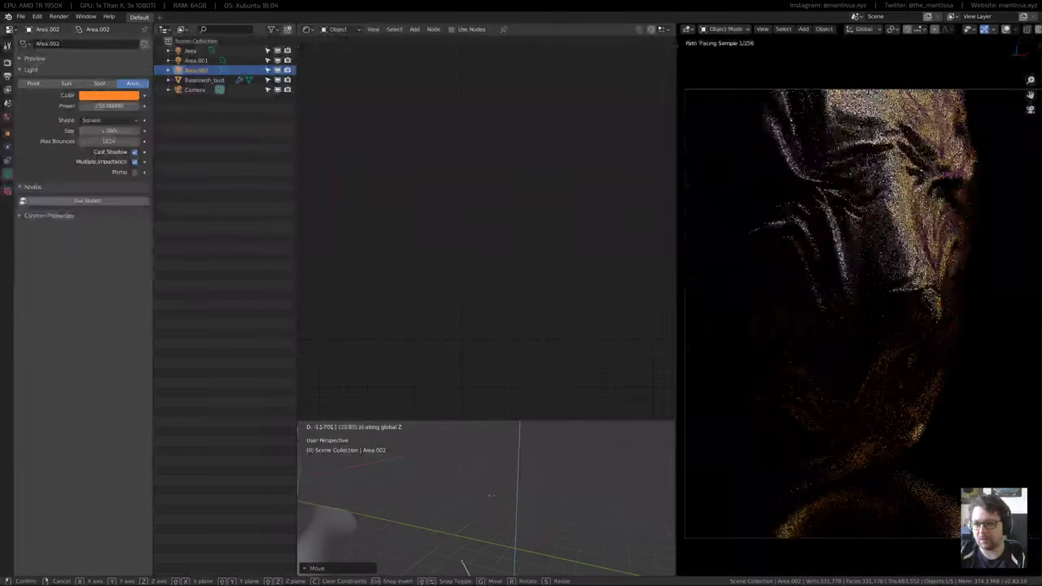
{"action": "left_click", "coordinate": [523, 500]}
Try repositioning the Area.002 light in the horizontal plane with its height locked, and along the global Z axis
{"action": "mouse_move", "coordinate": [524, 501]}
{"action": "middle_mouse_down"}
{"action": "mouse_move", "coordinate": [469, 502]}
{"action": "mouse_move", "coordinate": [507, 497]}
{"action": "middle_mouse_up"}
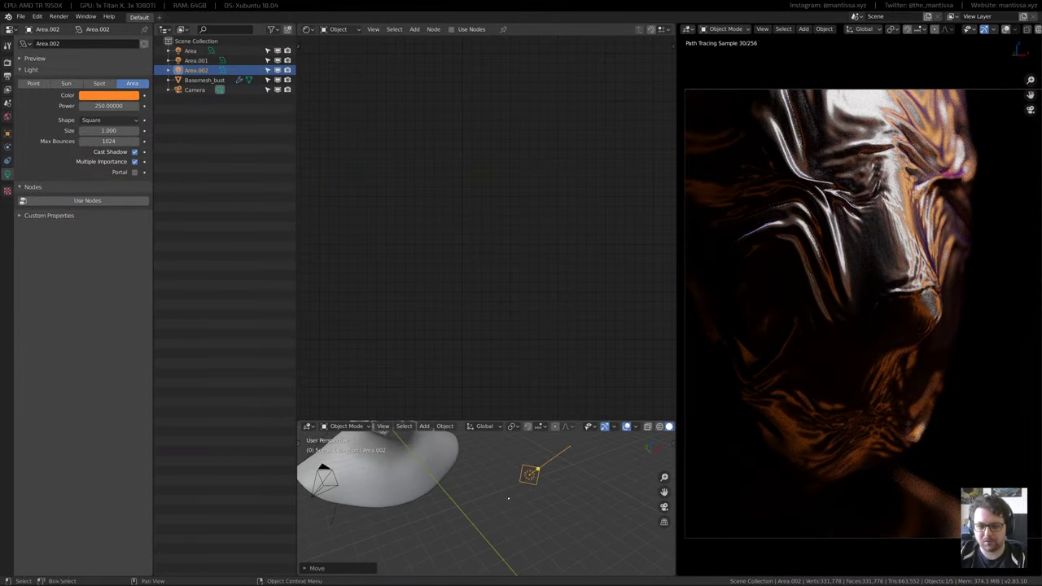
{"action": "key", "text": "g"}
{"action": "key", "text": "shift+z"}
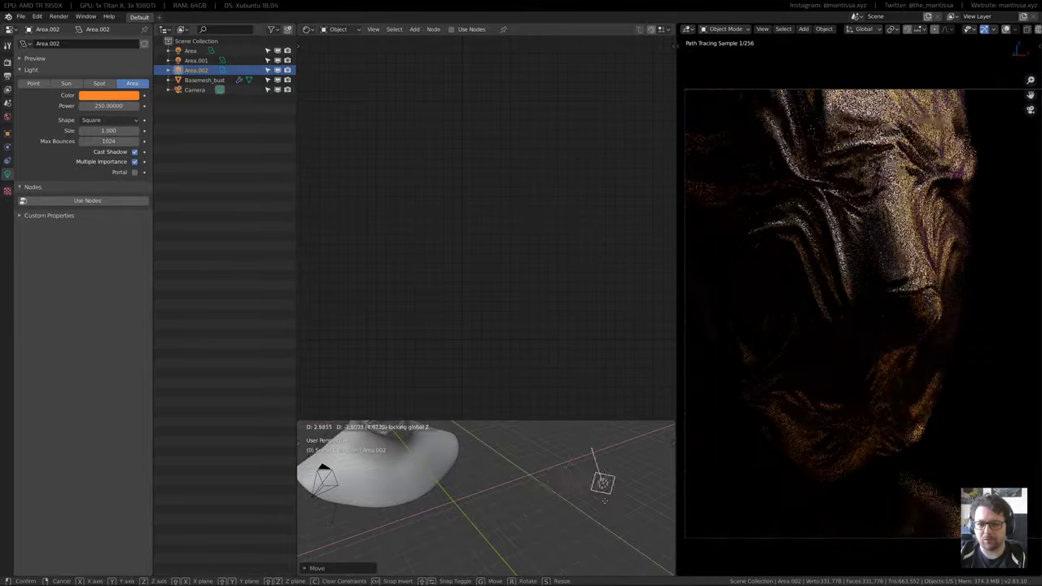
{"action": "left_click", "coordinate": [510, 489]}
{"action": "middle_click_drag", "start_coordinate": [509, 489], "coordinate": [446, 468]}
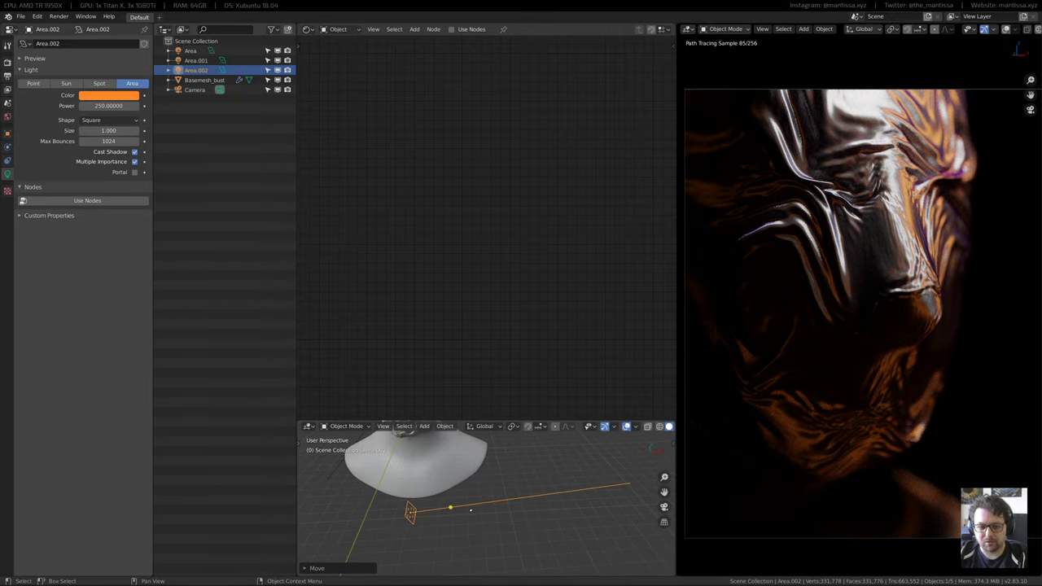
{"action": "key", "text": "g"}
{"action": "key", "text": "z"}
{"action": "right_click", "coordinate": [537, 479]}
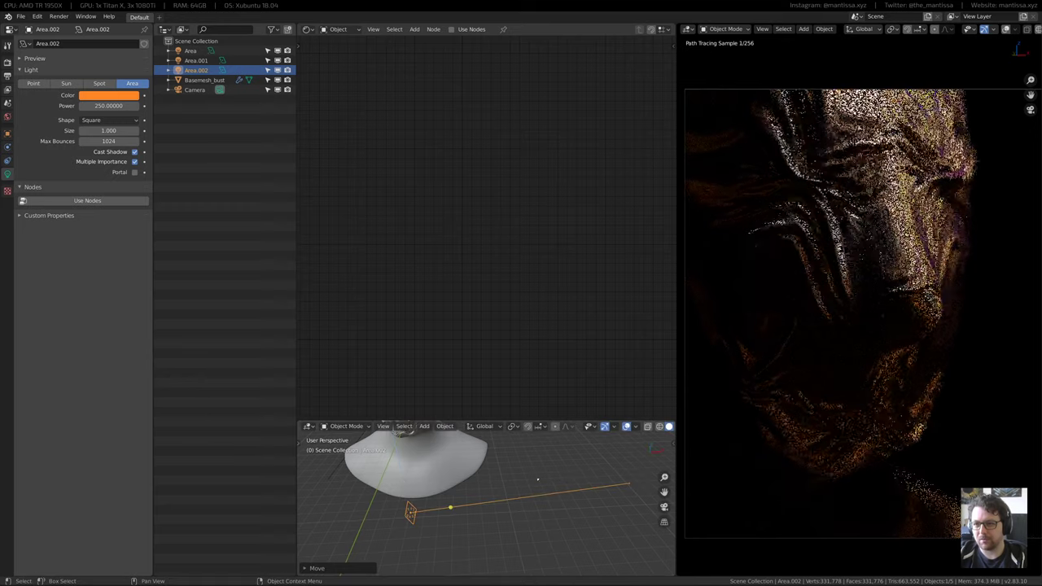
Select the bust to show its material nodes and save the Blender file
{"action": "left_click", "coordinate": [447, 466]}
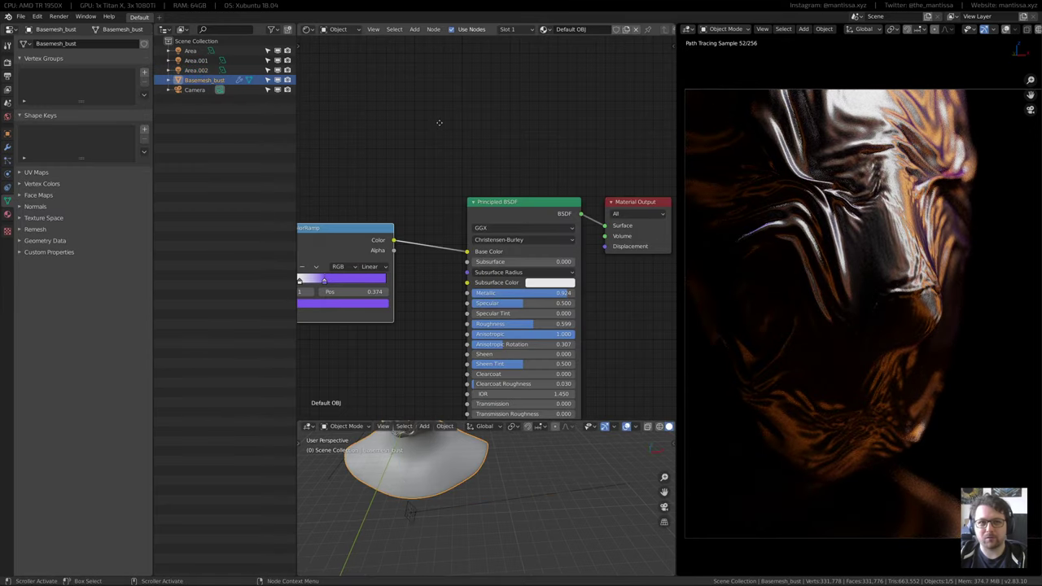
{"action": "middle_click_drag", "start_coordinate": [468, 147], "coordinate": [445, 136]}
{"action": "key", "text": "ctrl+s"}
Open Wrinkle_03.blend from the sibling Wrinkle_03 project folder
{"action": "left_click", "coordinate": [20, 16]}
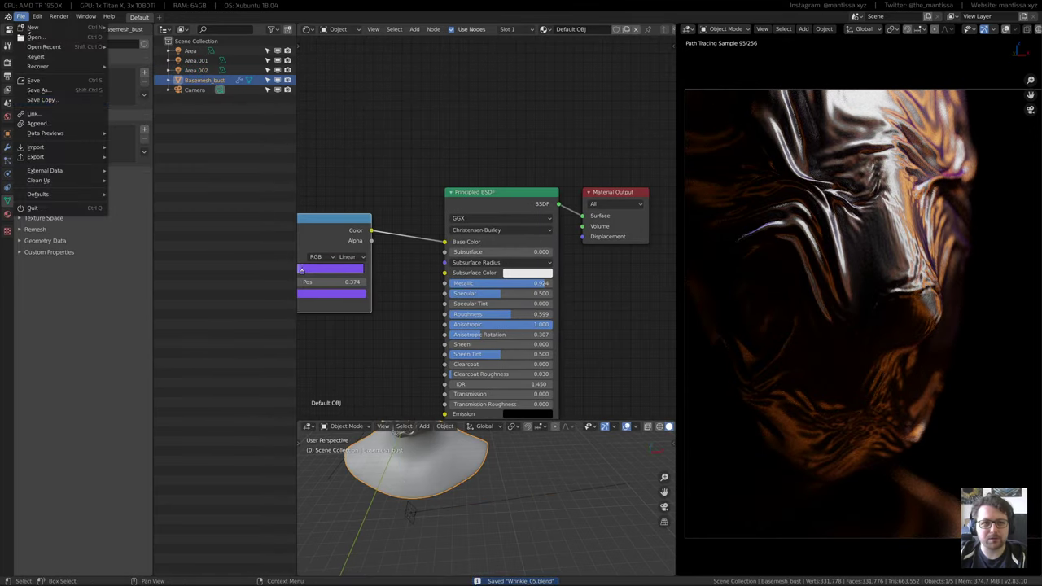
{"action": "left_click", "coordinate": [34, 37]}
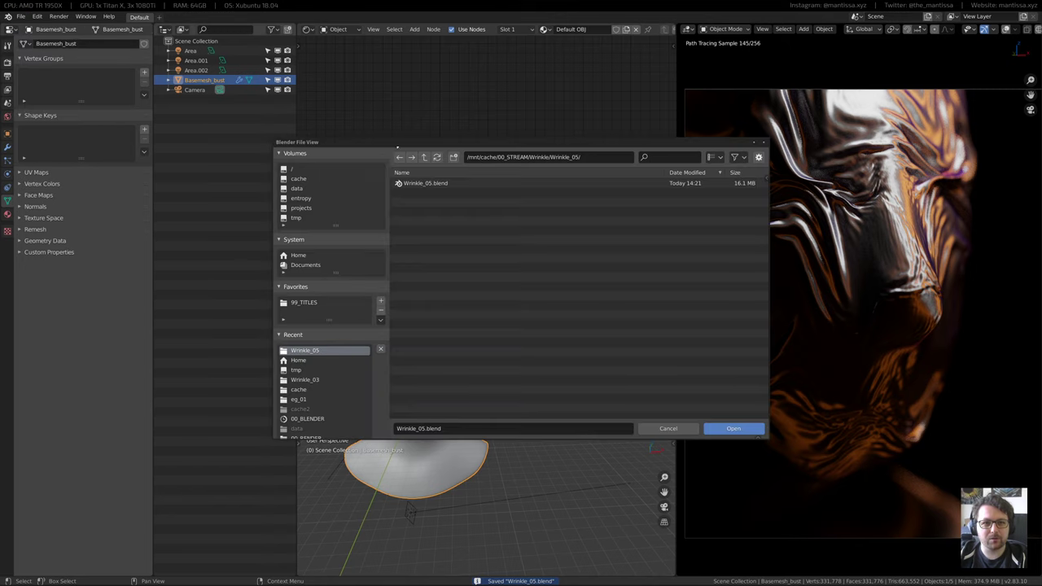
{"action": "left_click", "coordinate": [424, 157]}
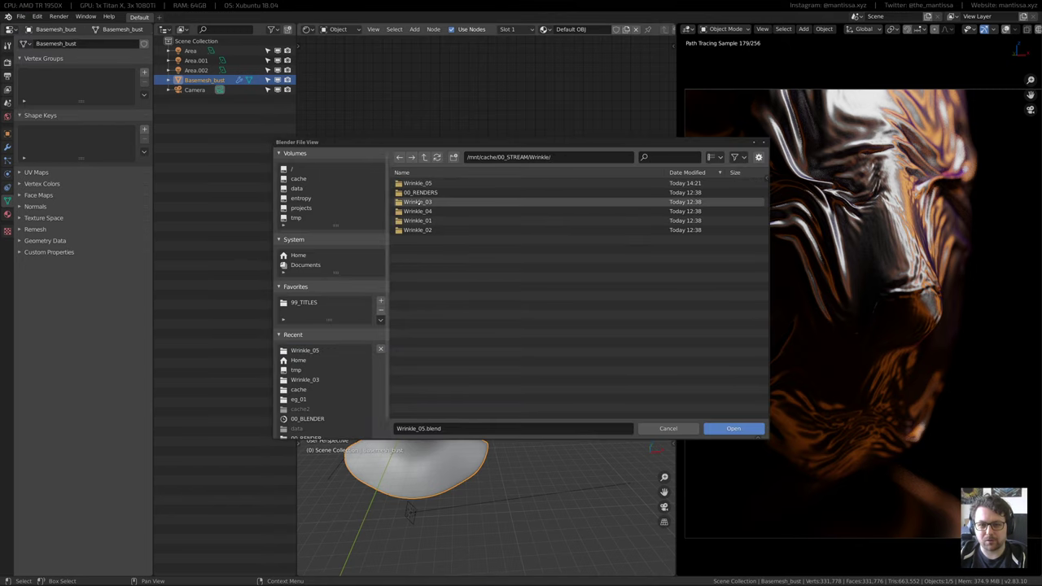
{"action": "left_click", "coordinate": [418, 201]}
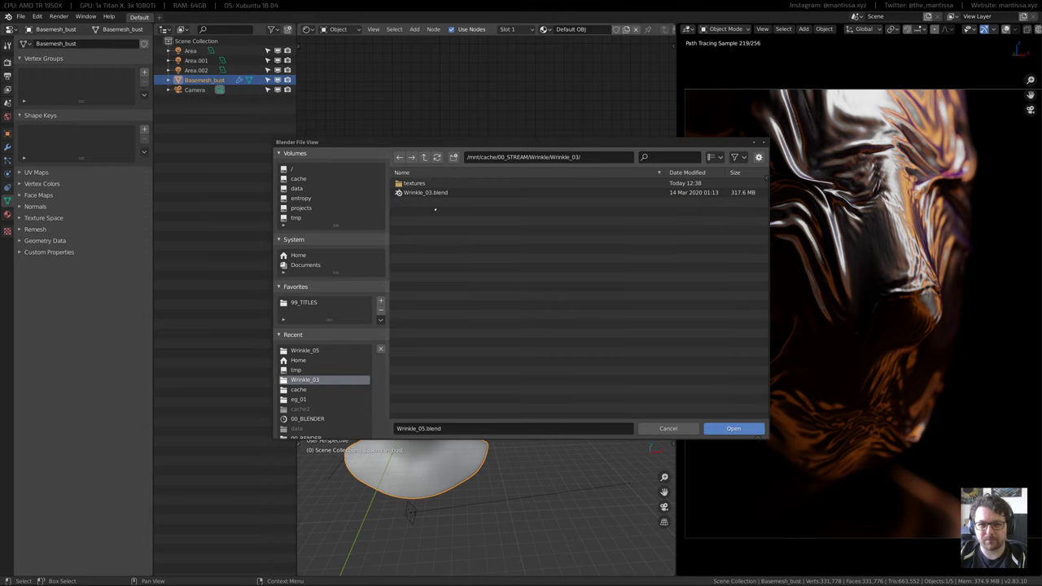
{"action": "key", "text": "Escape"}
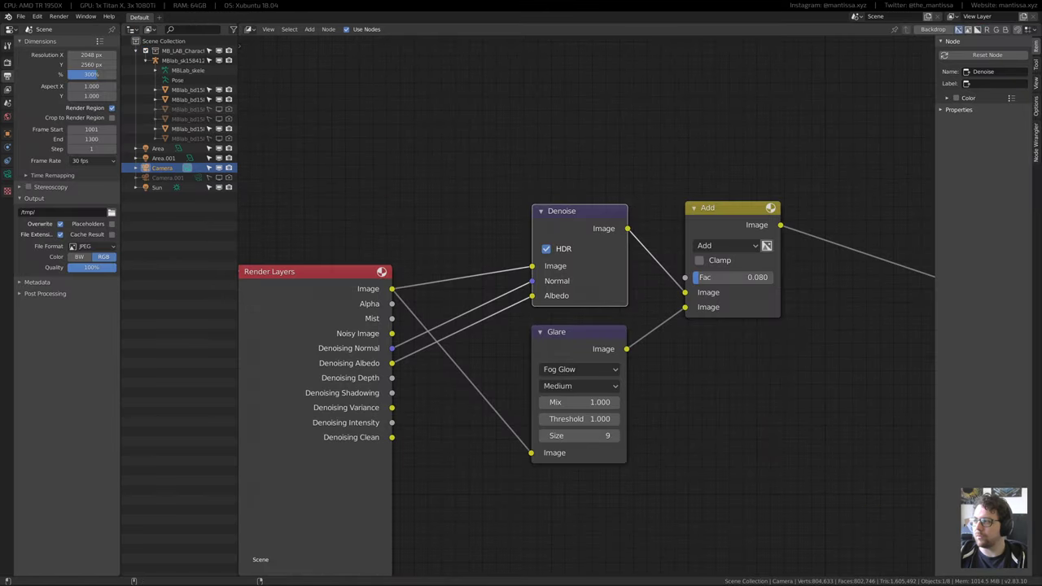
Select the mesh with the character's eyes and teeth and show the 3D viewport in place of the compositor
{"action": "middle_click_drag", "start_coordinate": [543, 182], "coordinate": [537, 194]}
{"action": "scroll", "coordinate": [538, 194], "scroll_direction": "up", "scroll_amount": 1}
{"action": "middle_click_drag", "start_coordinate": [298, 198], "coordinate": [374, 176]}
{"action": "scroll", "coordinate": [374, 176], "scroll_direction": "down", "scroll_amount": 4}
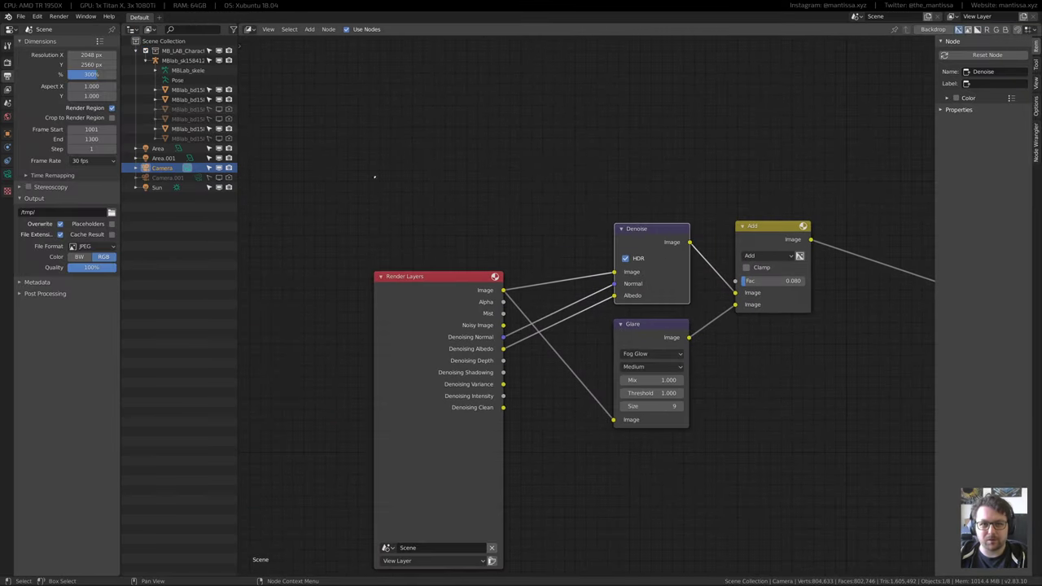
{"action": "left_click", "coordinate": [189, 99]}
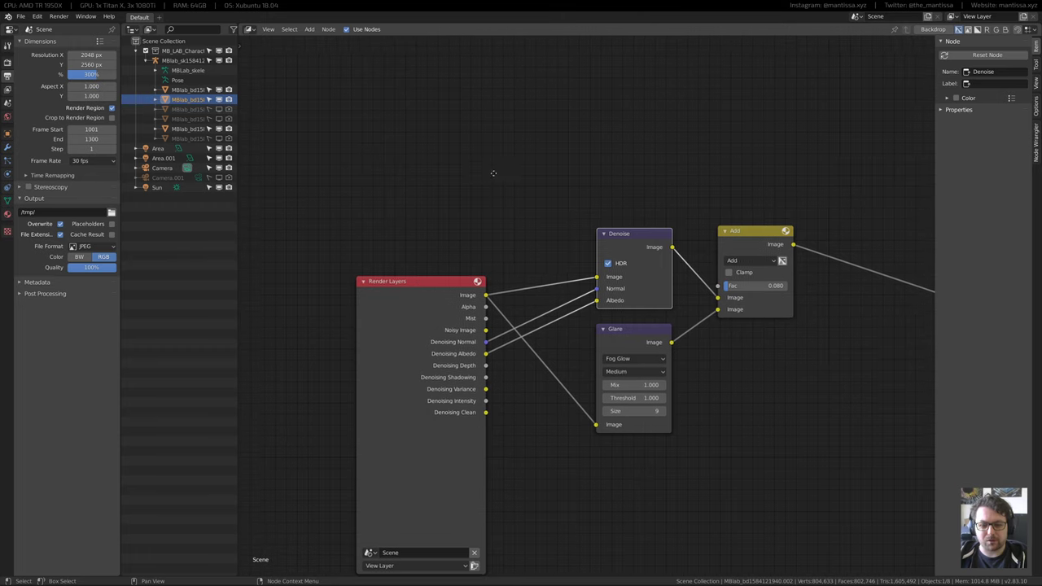
{"action": "key", "text": "shift+F5"}
{"action": "middle_click_drag", "start_coordinate": [651, 366], "coordinate": [440, 350]}
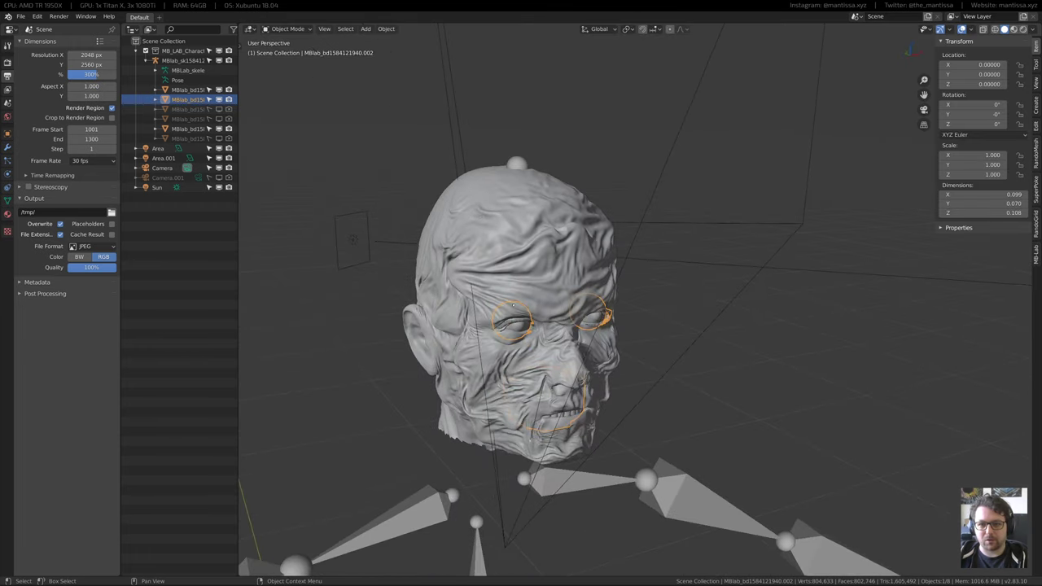
Preview the wrinkled face in rendered shading, framed closely on the eyes and mouth
{"action": "scroll", "coordinate": [520, 318], "scroll_direction": "up", "scroll_amount": 4}
{"action": "mouse_move", "coordinate": [569, 326]}
{"action": "middle_mouse_down", "text": "shift"}
{"action": "mouse_move", "coordinate": [506, 284]}
{"action": "mouse_move", "coordinate": [522, 315]}
{"action": "middle_mouse_up", "text": "shift"}
{"action": "key", "text": "z"}
{"action": "left_click", "coordinate": [511, 168]}
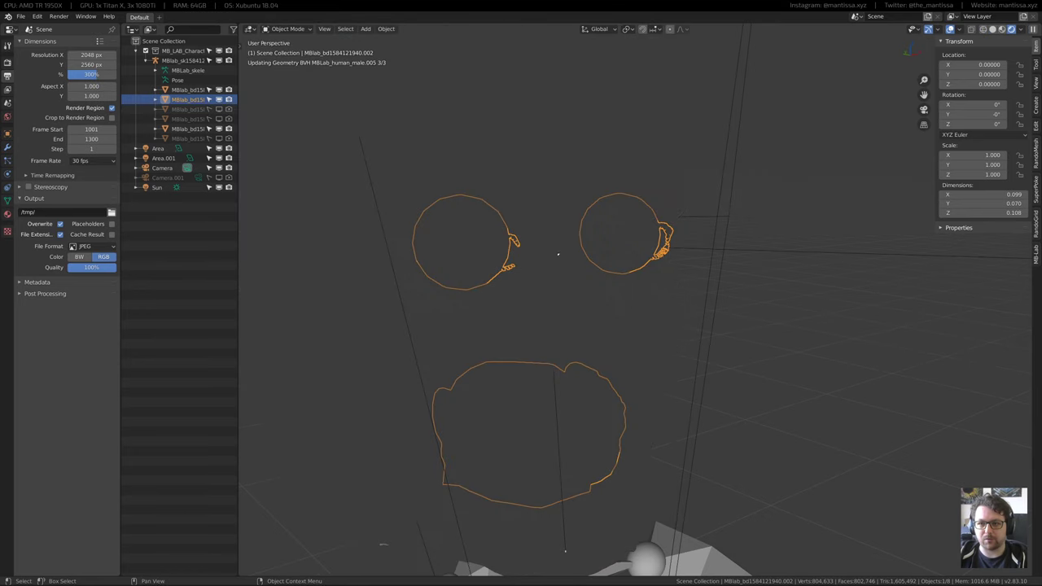
{"action": "middle_click_drag", "start_coordinate": [552, 247], "coordinate": [568, 268]}
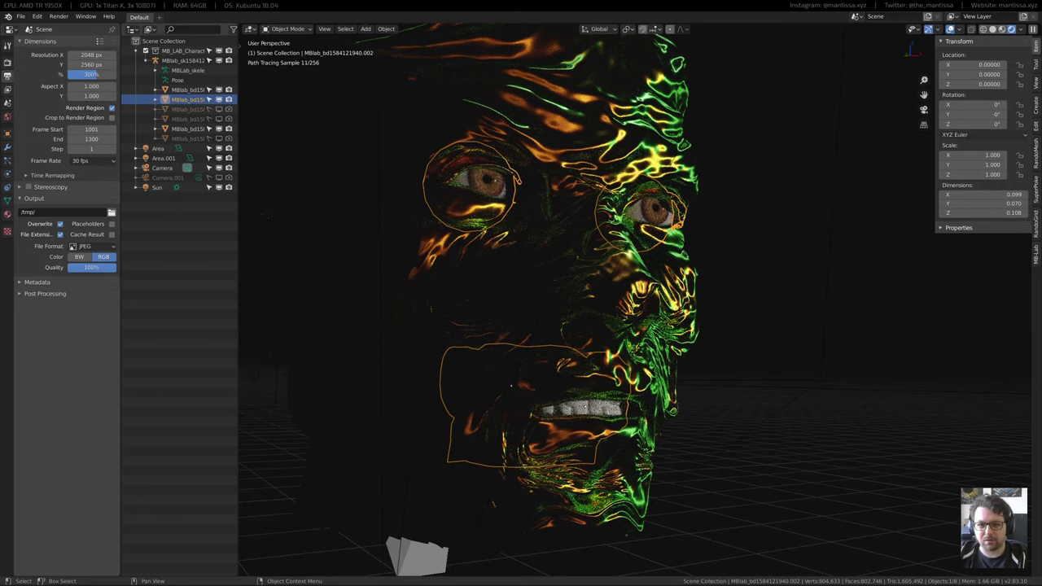
Switch the main area to the Shader Editor and set its shader type to Object to show the teeth material
{"action": "key", "text": "shift+F3"}
{"action": "middle_click_drag", "start_coordinate": [505, 253], "coordinate": [460, 244]}
{"action": "key", "text": "shift+F3"}
{"action": "key", "text": "shift+F3"}
{"action": "middle_click_drag", "start_coordinate": [635, 246], "coordinate": [444, 233]}
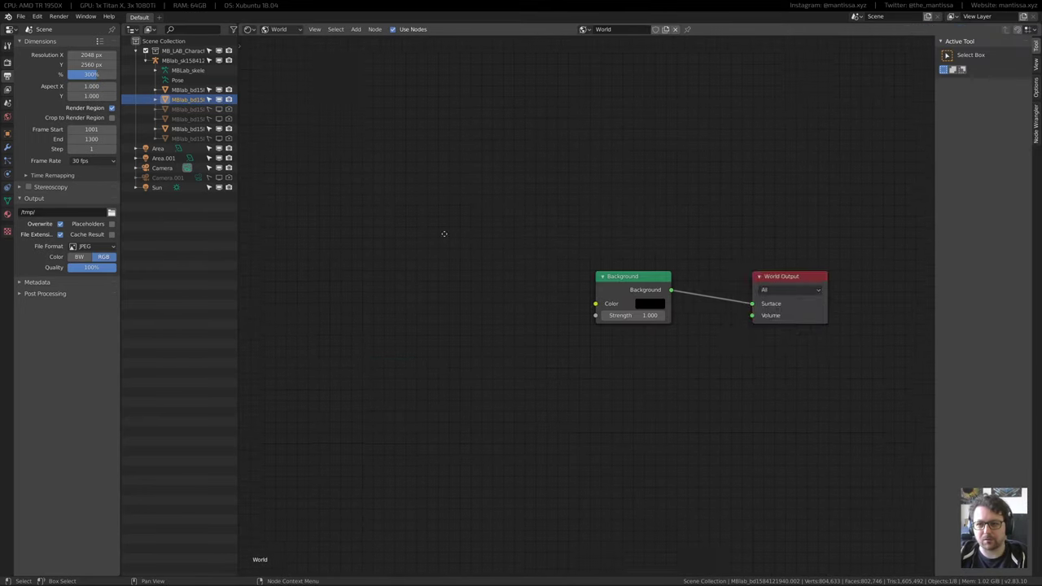
{"action": "scroll", "coordinate": [445, 233], "scroll_direction": "down", "scroll_amount": 4}
{"action": "middle_click_drag", "start_coordinate": [602, 244], "coordinate": [529, 290]}
{"action": "left_click", "coordinate": [279, 29]}
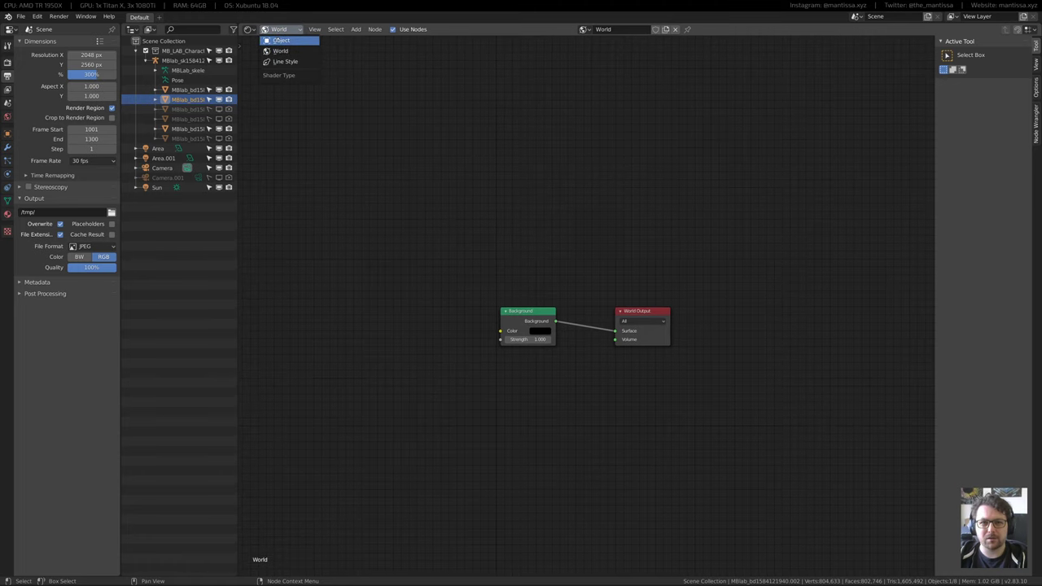
{"action": "left_click", "coordinate": [281, 40]}
{"action": "scroll", "coordinate": [520, 326], "scroll_direction": "up", "scroll_amount": 3}
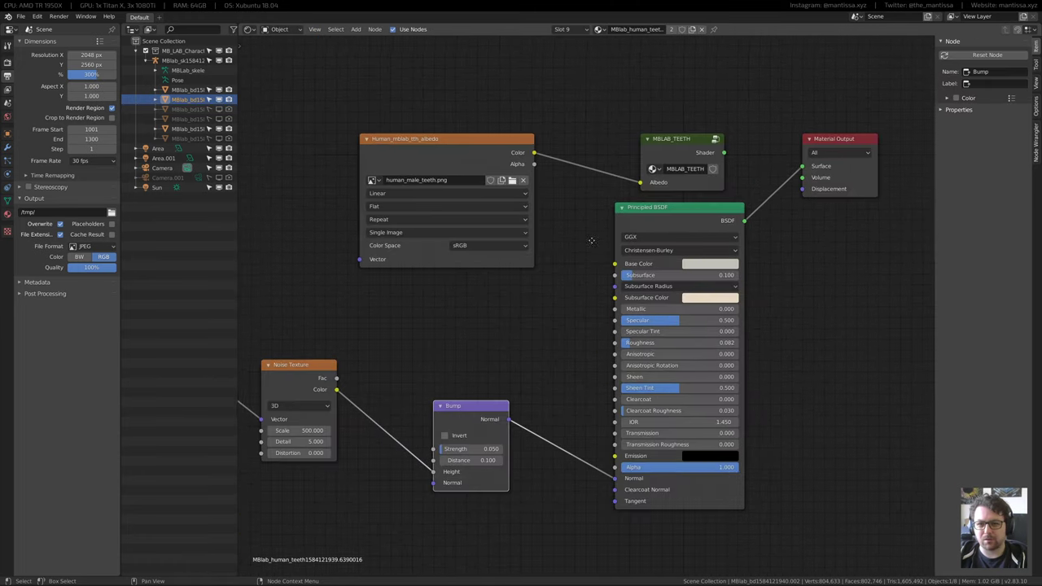
{"action": "scroll", "coordinate": [554, 293], "scroll_direction": "down", "scroll_amount": 1}
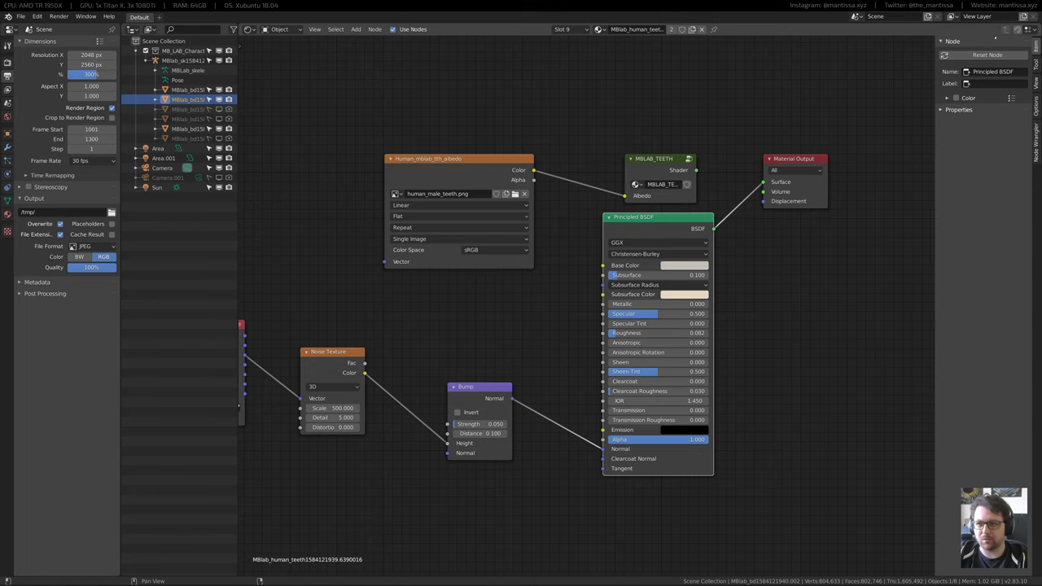
Split off a second area beside the node graph as a 3D viewport showing the camera view in rendered shading
{"action": "left_click_drag", "start_coordinate": [1035, 29], "coordinate": [651, 212]}
{"action": "key", "text": "n"}
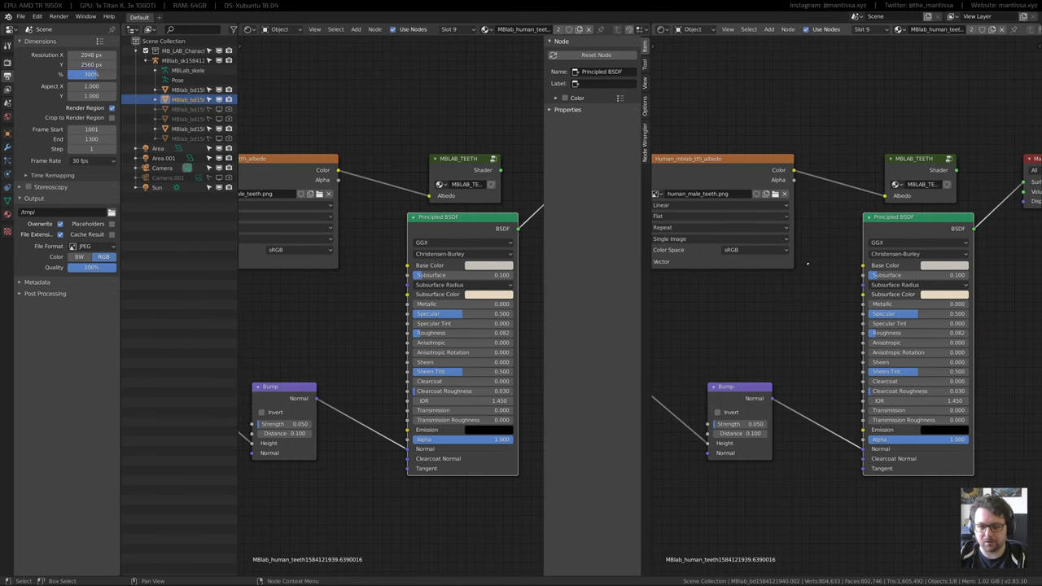
{"action": "key", "text": "shift+F5"}
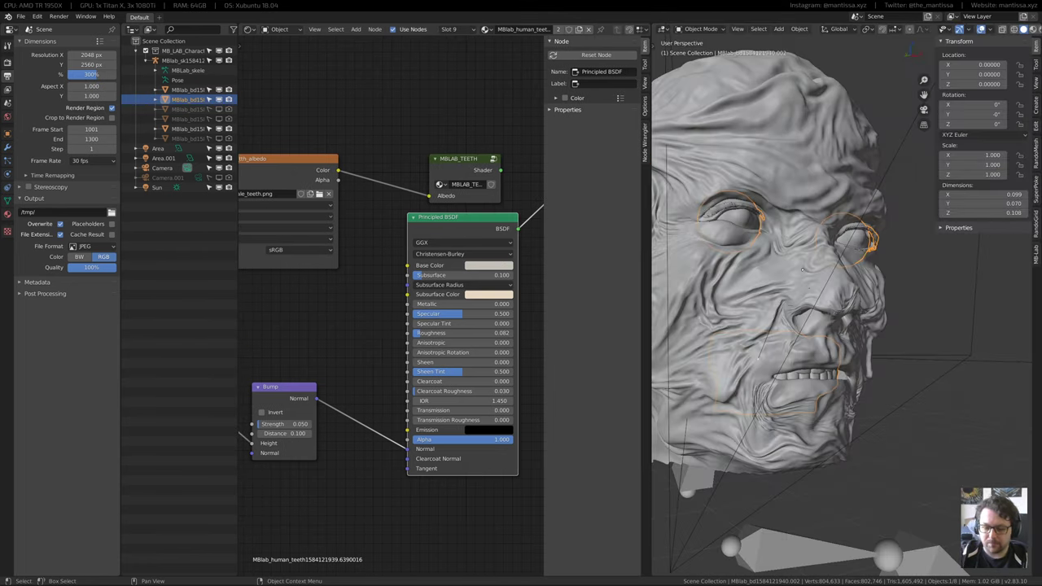
{"action": "key", "text": "n"}
{"action": "scroll", "coordinate": [844, 340], "scroll_direction": "up", "scroll_amount": 3}
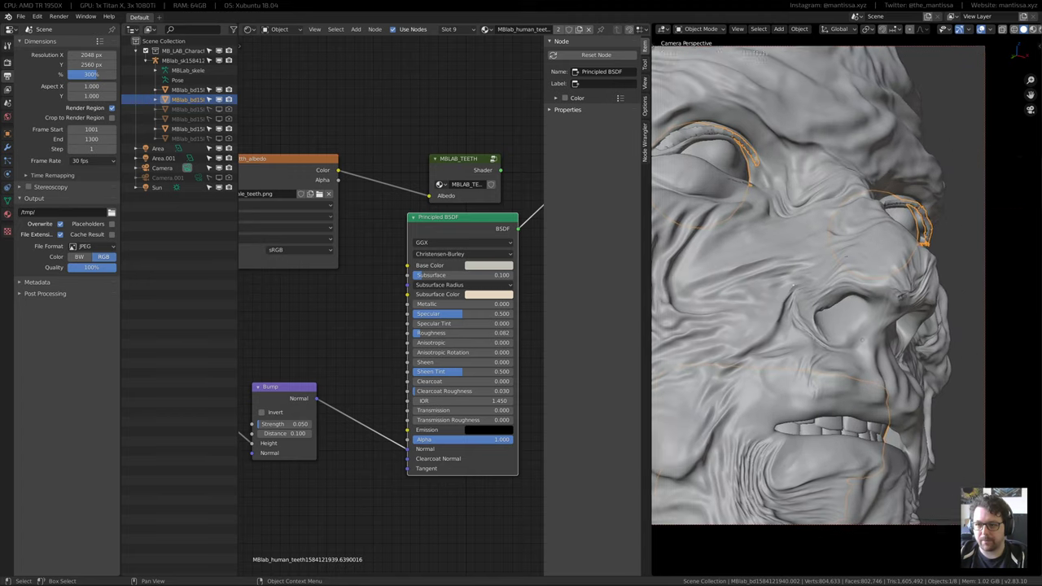
{"action": "middle_click_drag", "start_coordinate": [844, 340], "coordinate": [890, 370], "text": "shift"}
{"action": "key", "text": "z"}
{"action": "left_click", "coordinate": [889, 314]}
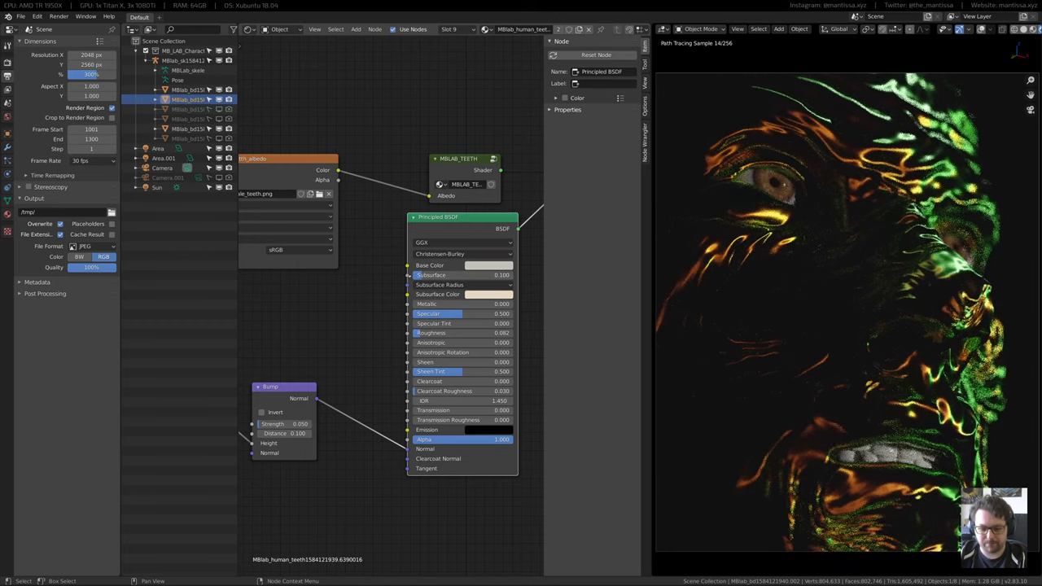
Hide the node editor's sidebar and change the teeth shader's Base Color to a neutral near-white with saturation 0
{"action": "key", "text": "n"}
{"action": "middle_click_drag", "start_coordinate": [387, 297], "coordinate": [304, 289]}
{"action": "scroll", "coordinate": [480, 278], "scroll_direction": "up", "scroll_amount": 3}
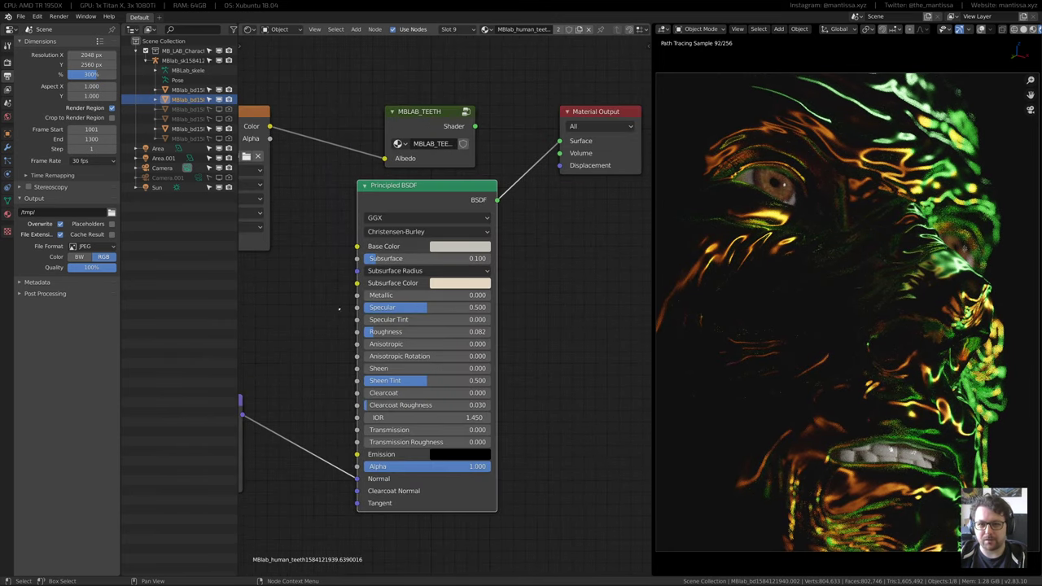
{"action": "middle_click_drag", "start_coordinate": [340, 309], "coordinate": [446, 274]}
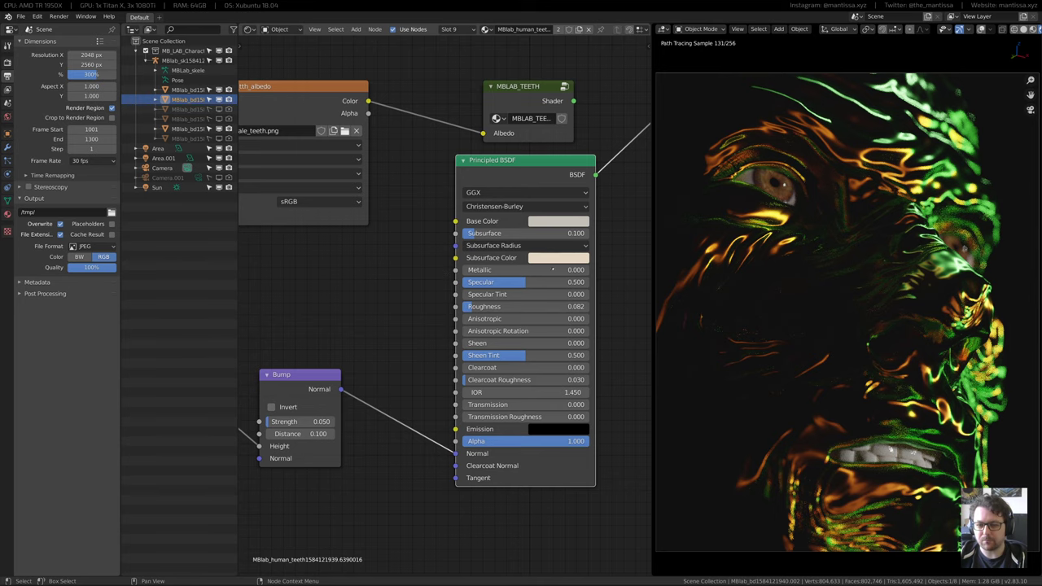
{"action": "middle_click_drag", "start_coordinate": [552, 270], "coordinate": [481, 249]}
{"action": "left_click", "coordinate": [469, 237]}
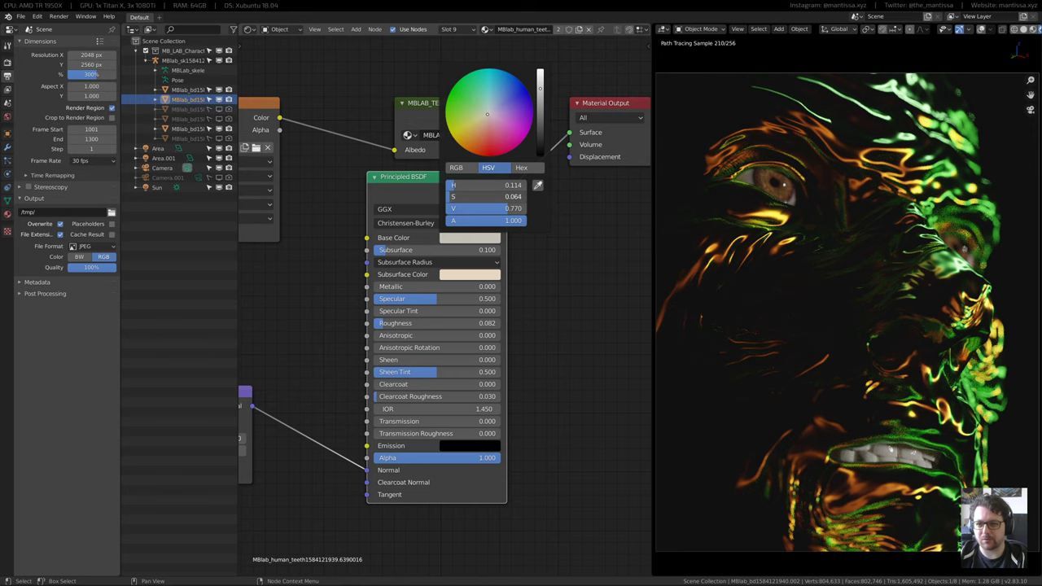
{"action": "left_click_drag", "start_coordinate": [486, 114], "coordinate": [489, 112]}
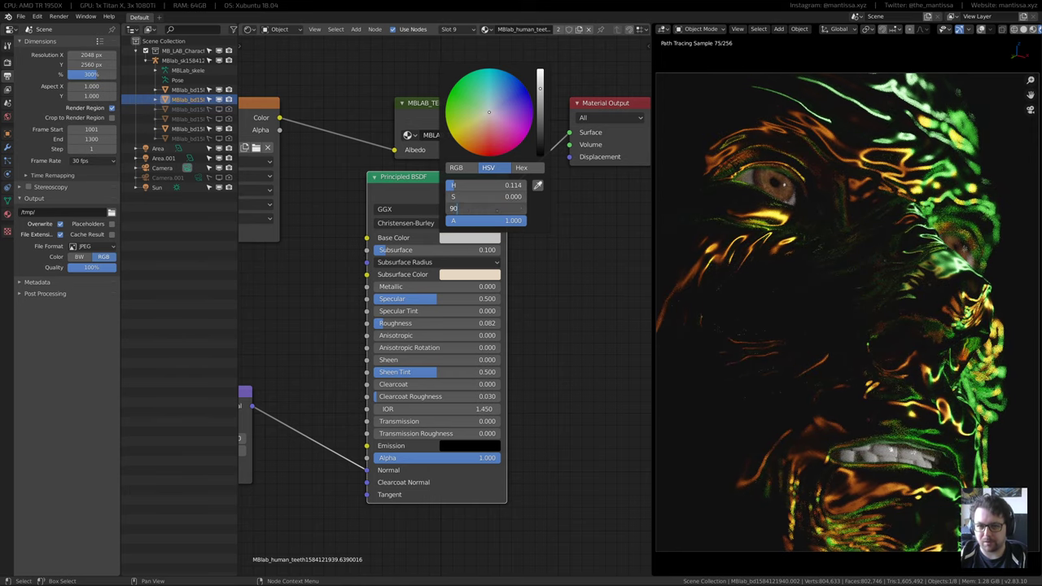
{"action": "key", "text": "Return"}
{"action": "left_click", "coordinate": [497, 210]}
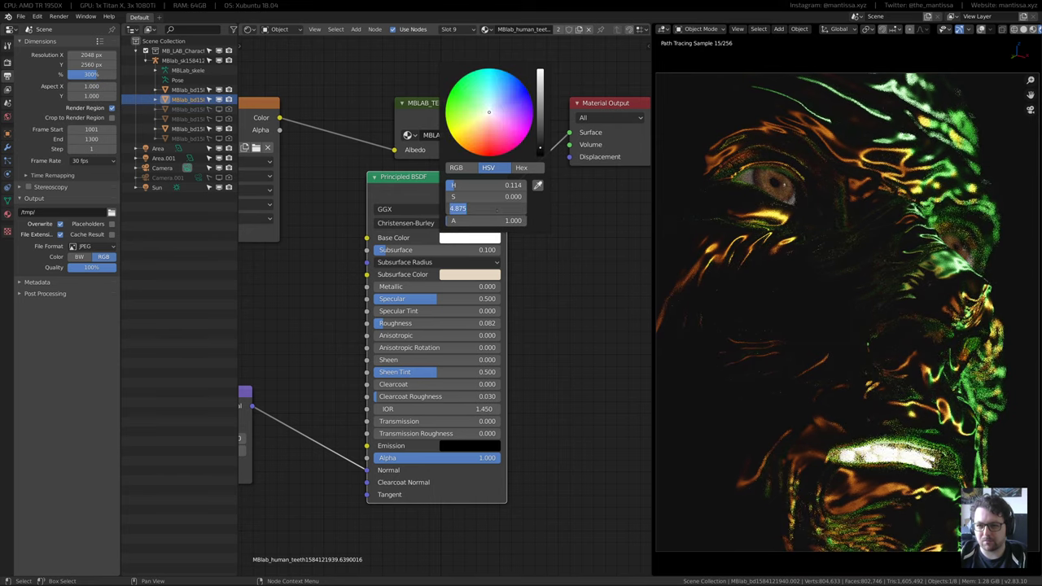
{"action": "key", "text": "Return"}
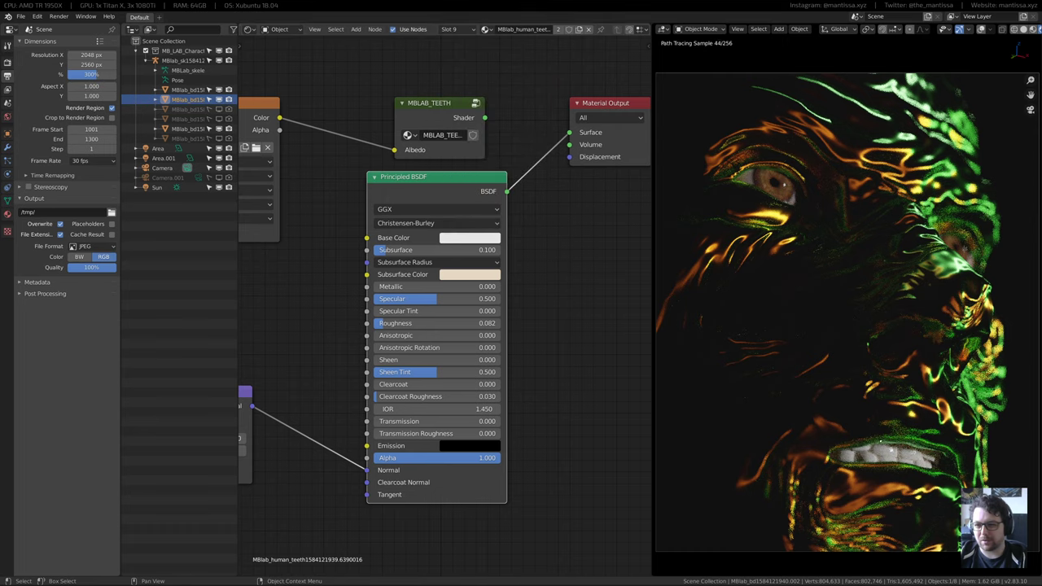
Compare the teeth with the Principled BSDF's Subsurface at 0 and restored to 0.1
{"action": "middle_click_drag", "start_coordinate": [401, 273], "coordinate": [416, 275]}
{"action": "left_click_drag", "start_coordinate": [400, 252], "coordinate": [389, 252]}
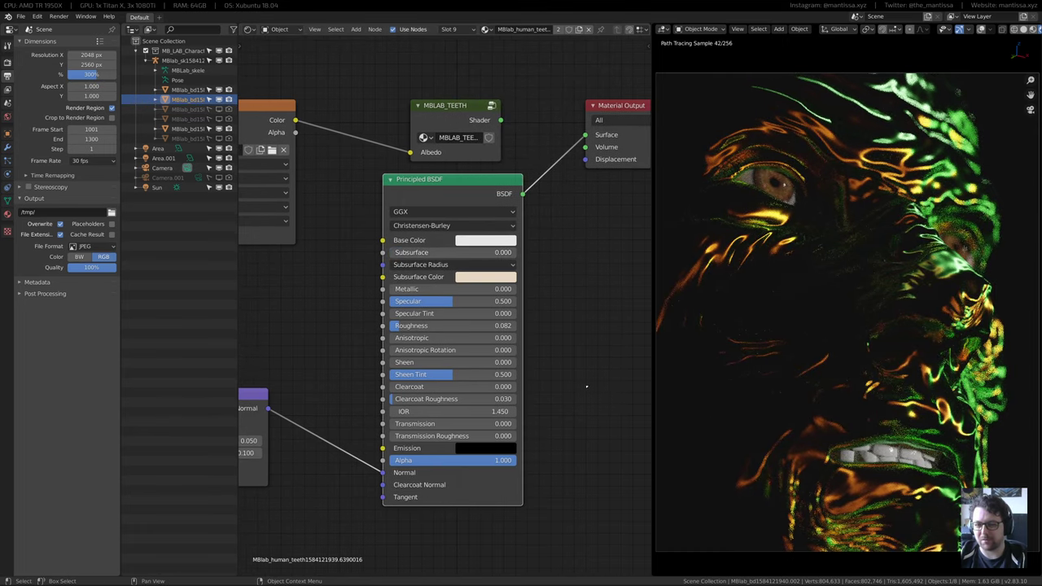
{"action": "type", "text": ".1"}
{"action": "key", "text": "Return"}
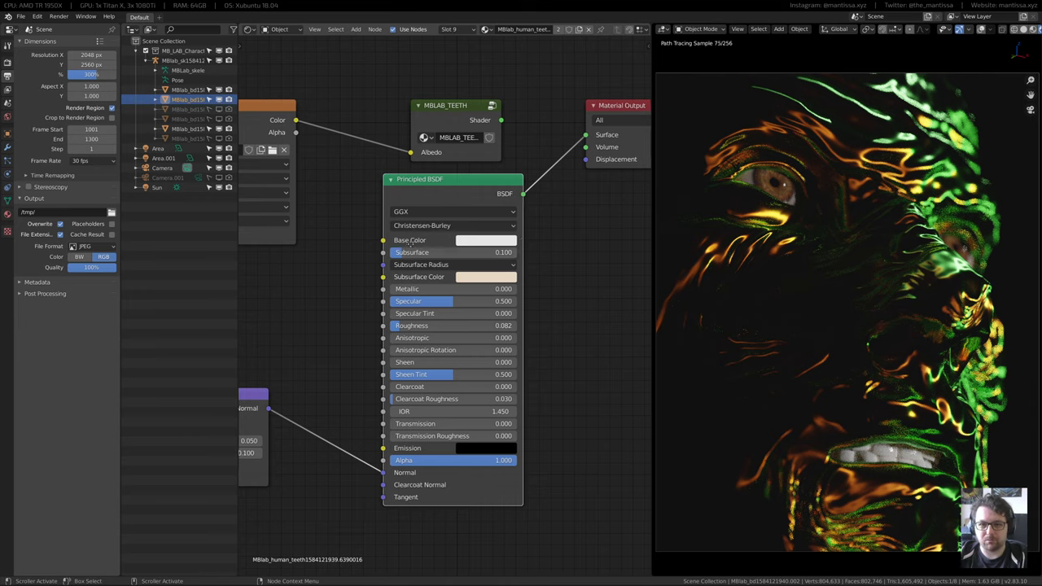
Preview the teeth material's Noise Texture and Bump nodes in the render, and reconnect the Principled BSDF to the output
{"action": "scroll", "coordinate": [502, 305], "scroll_direction": "down", "scroll_amount": 2}
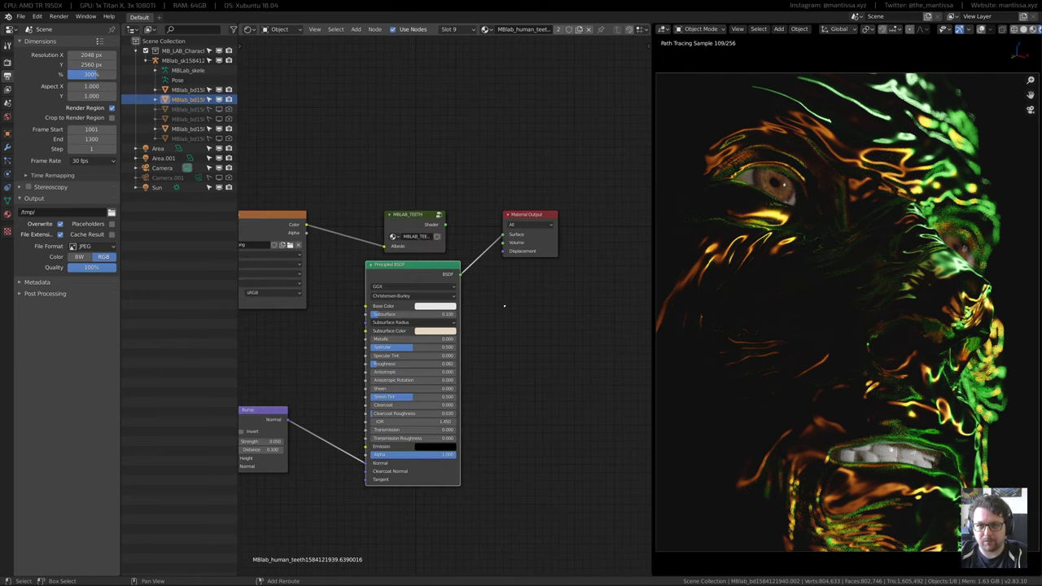
{"action": "middle_click_drag", "start_coordinate": [296, 324], "coordinate": [436, 286]}
{"action": "scroll", "coordinate": [388, 326], "scroll_direction": "down", "scroll_amount": 2}
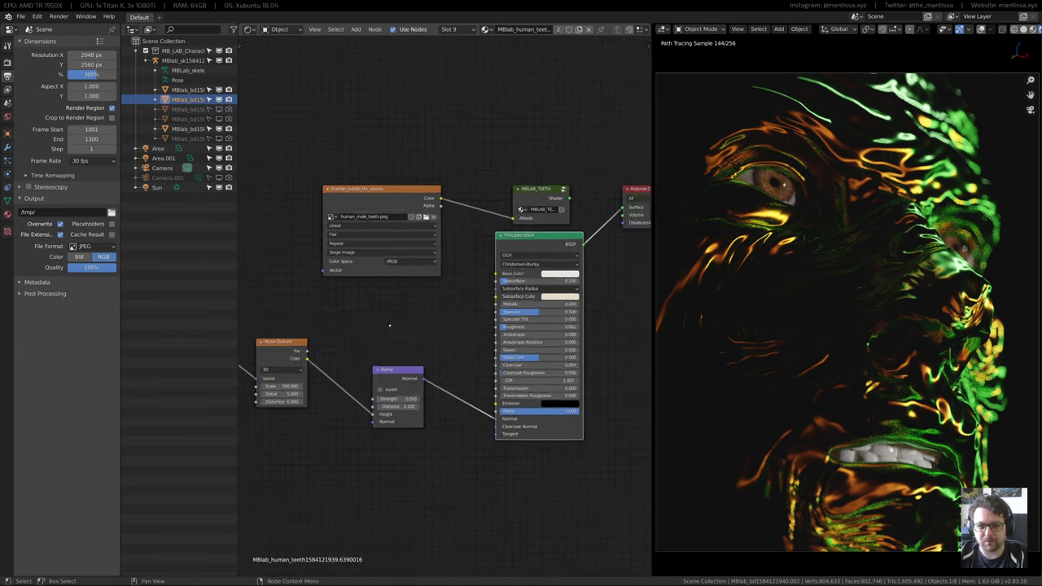
{"action": "scroll", "coordinate": [412, 332], "scroll_direction": "up", "scroll_amount": 3}
{"action": "scroll", "coordinate": [412, 332], "scroll_direction": "up", "scroll_amount": 1}
{"action": "middle_click_drag", "start_coordinate": [428, 331], "coordinate": [590, 317]}
{"action": "left_click", "coordinate": [411, 332], "text": "ctrl+shift"}
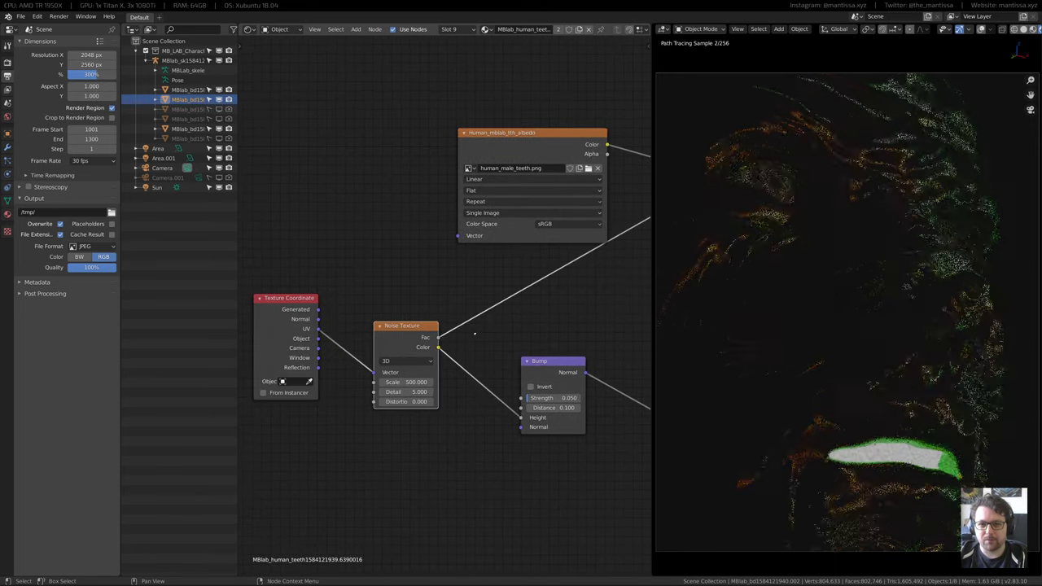
{"action": "middle_click_drag", "start_coordinate": [475, 333], "coordinate": [462, 338]}
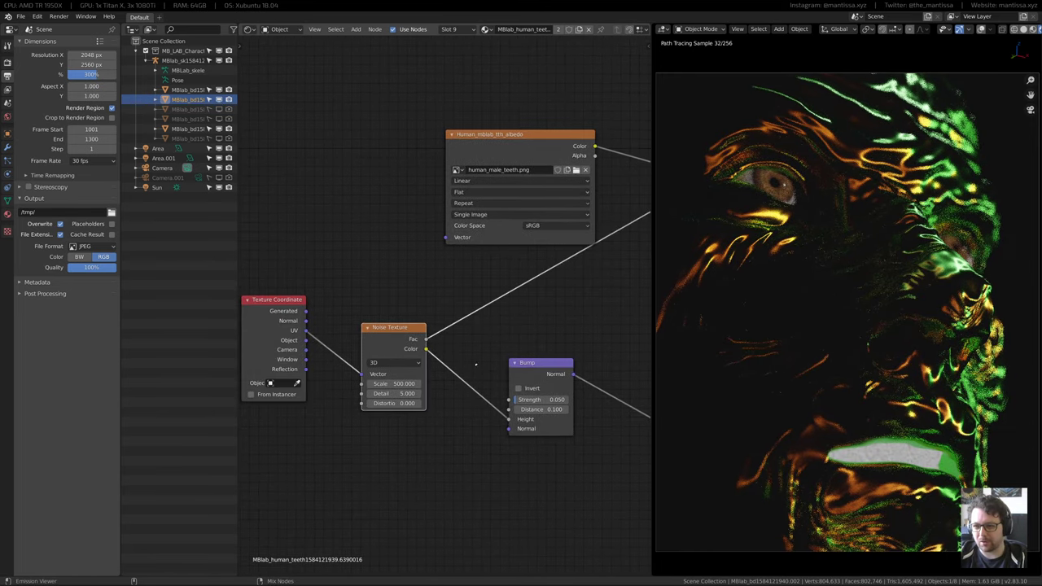
{"action": "left_click", "coordinate": [541, 372], "text": "ctrl+shift"}
{"action": "middle_click_drag", "start_coordinate": [547, 336], "coordinate": [308, 354]}
{"action": "left_click", "coordinate": [474, 233], "text": "ctrl+shift"}
{"action": "middle_click_drag", "start_coordinate": [545, 253], "coordinate": [551, 277]}
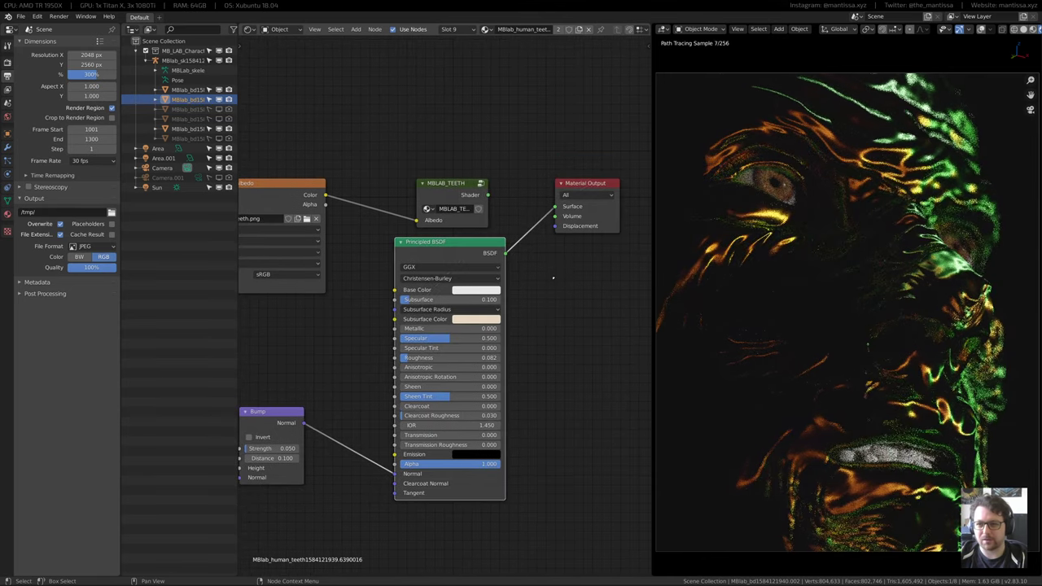
Select the eye mesh and examine its cornea material's Light Path, Transparent BSDF, Mix Shader and Principled BSDF nodes
{"action": "left_click", "coordinate": [737, 186]}
{"action": "middle_click_drag", "start_coordinate": [427, 260], "coordinate": [434, 345]}
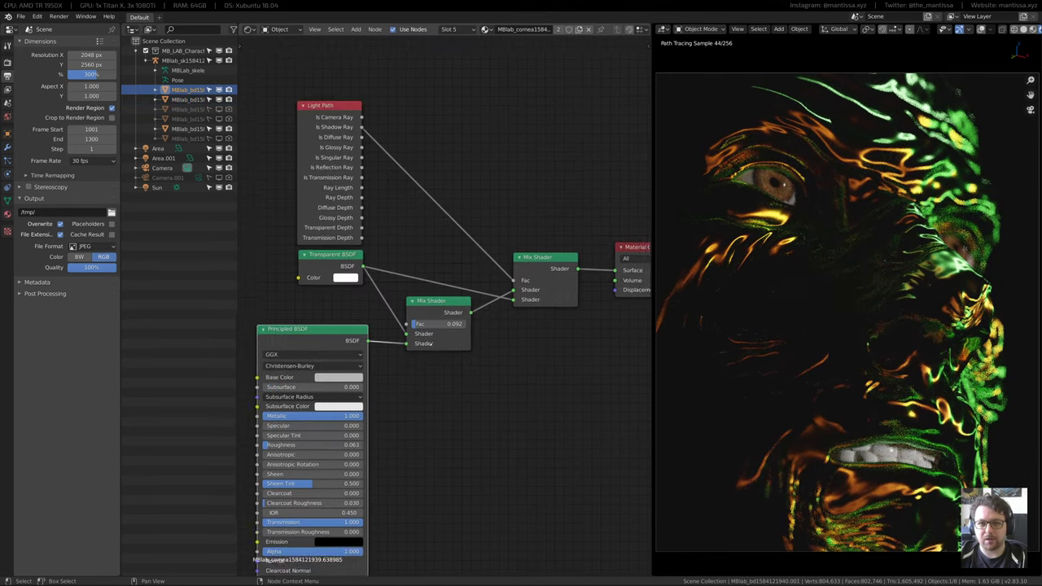
{"action": "scroll", "coordinate": [435, 342], "scroll_direction": "down", "scroll_amount": 4}
{"action": "scroll", "coordinate": [431, 322], "scroll_direction": "up", "scroll_amount": 4}
{"action": "scroll", "coordinate": [423, 284], "scroll_direction": "down", "scroll_amount": 3}
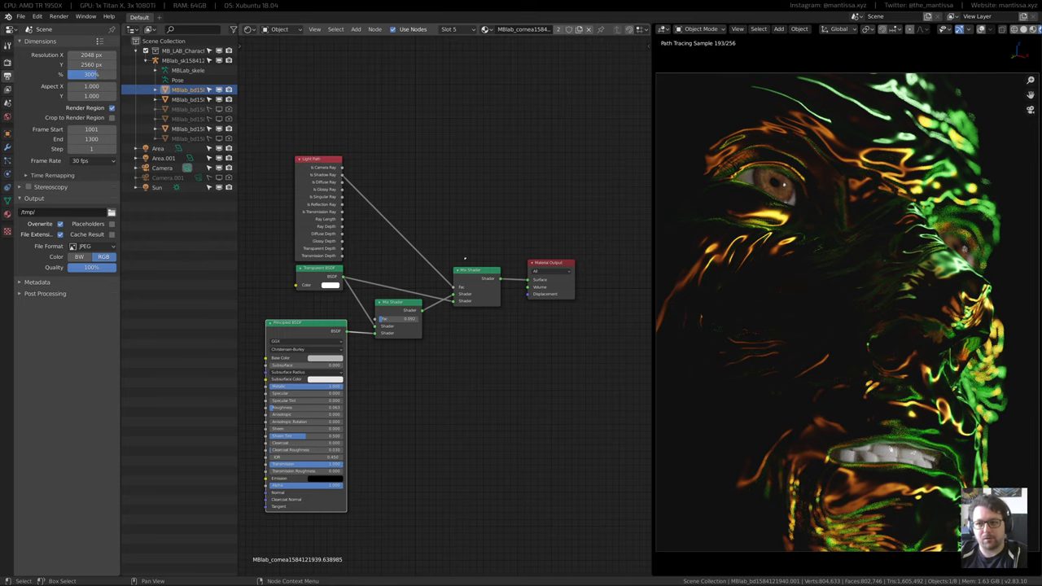
{"action": "scroll", "coordinate": [365, 300], "scroll_direction": "up", "scroll_amount": 2}
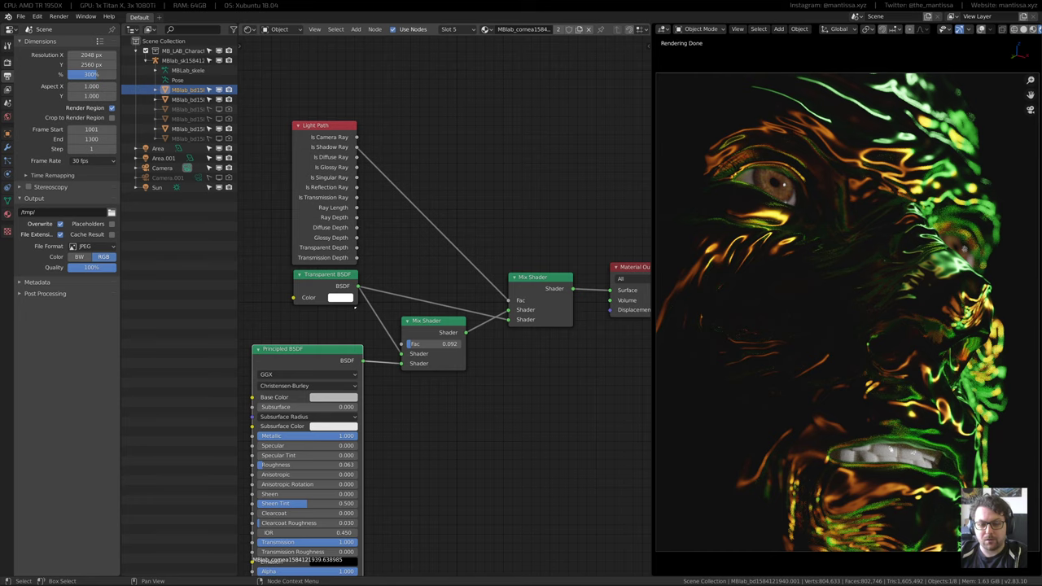
{"action": "middle_click_drag", "start_coordinate": [333, 236], "coordinate": [395, 162]}
Try the MBlab_iris material in slot 5, look over its nodes, and restore the MBlab_cornea material to the slot
{"action": "left_click", "coordinate": [485, 30]}
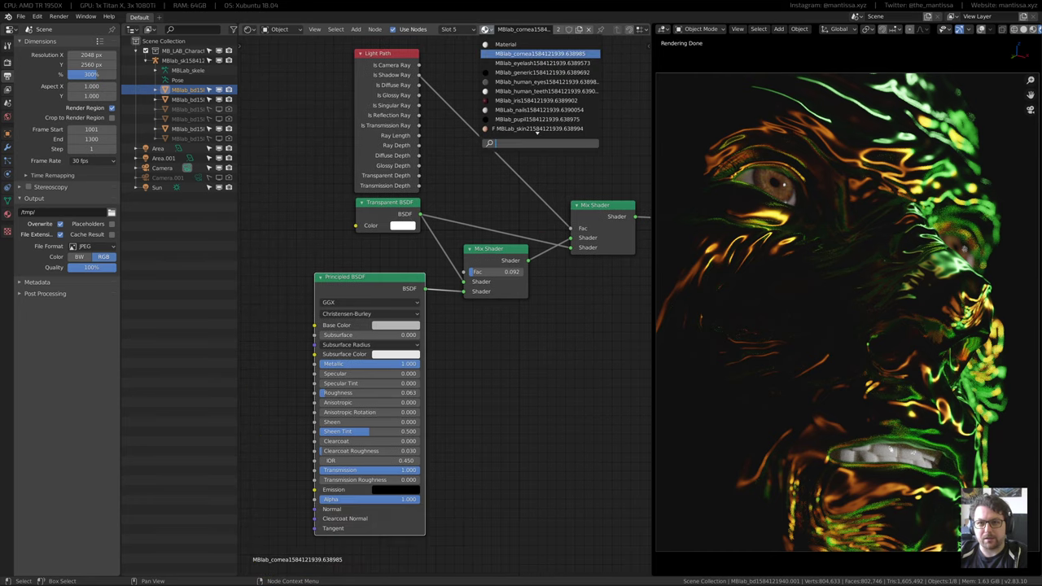
{"action": "left_click", "coordinate": [498, 101]}
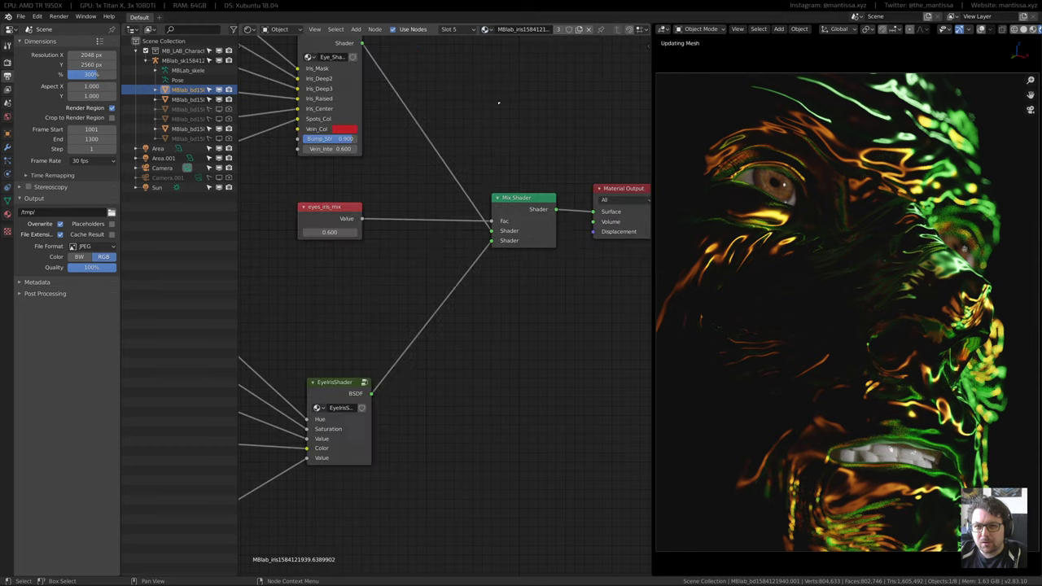
{"action": "middle_click_drag", "start_coordinate": [336, 234], "coordinate": [550, 304]}
{"action": "scroll", "coordinate": [444, 305], "scroll_direction": "down", "scroll_amount": 4}
{"action": "scroll", "coordinate": [399, 293], "scroll_direction": "up", "scroll_amount": 1}
{"action": "middle_click_drag", "start_coordinate": [404, 418], "coordinate": [405, 266]}
{"action": "scroll", "coordinate": [399, 293], "scroll_direction": "up", "scroll_amount": 2}
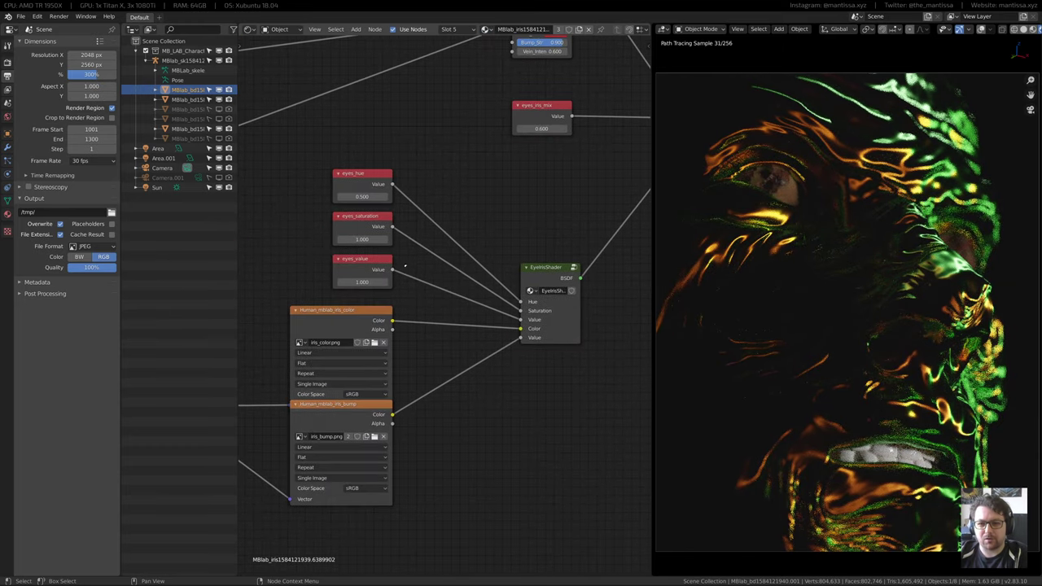
{"action": "middle_click_drag", "start_coordinate": [446, 300], "coordinate": [410, 343]}
{"action": "scroll", "coordinate": [411, 322], "scroll_direction": "up", "scroll_amount": 3}
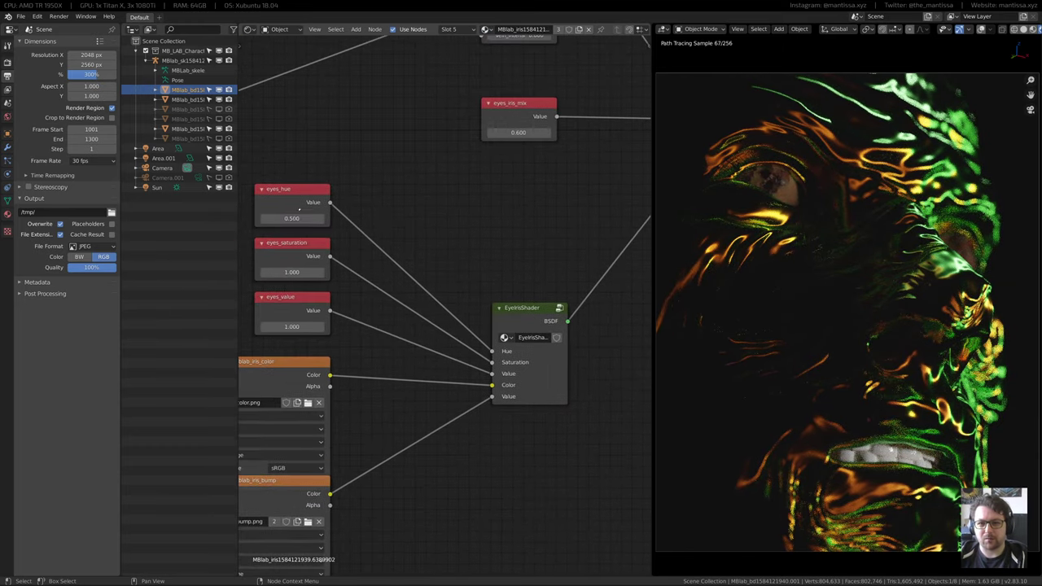
{"action": "middle_click_drag", "start_coordinate": [425, 233], "coordinate": [418, 256]}
{"action": "left_click", "coordinate": [486, 30]}
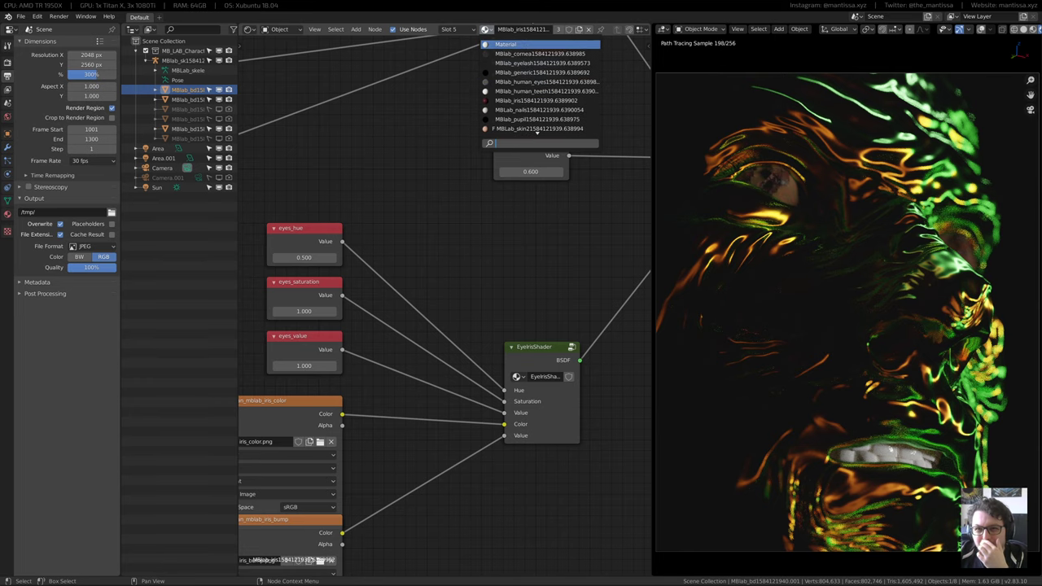
{"action": "left_click", "coordinate": [540, 53]}
Switch to the eye mesh's iris material slot and try a different eyes_hue value without keeping it
{"action": "left_click", "coordinate": [448, 29]}
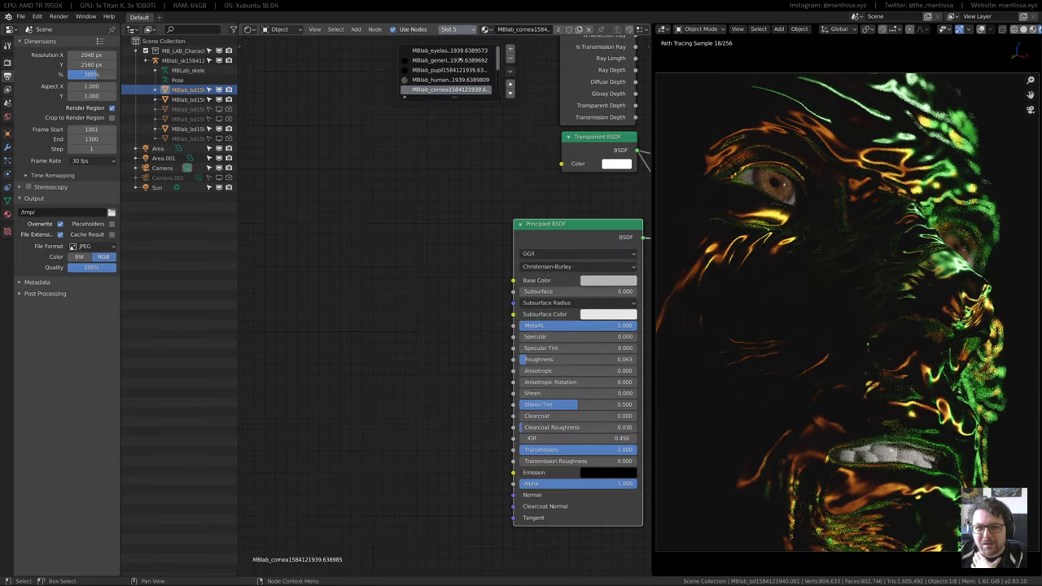
{"action": "left_click", "coordinate": [449, 60]}
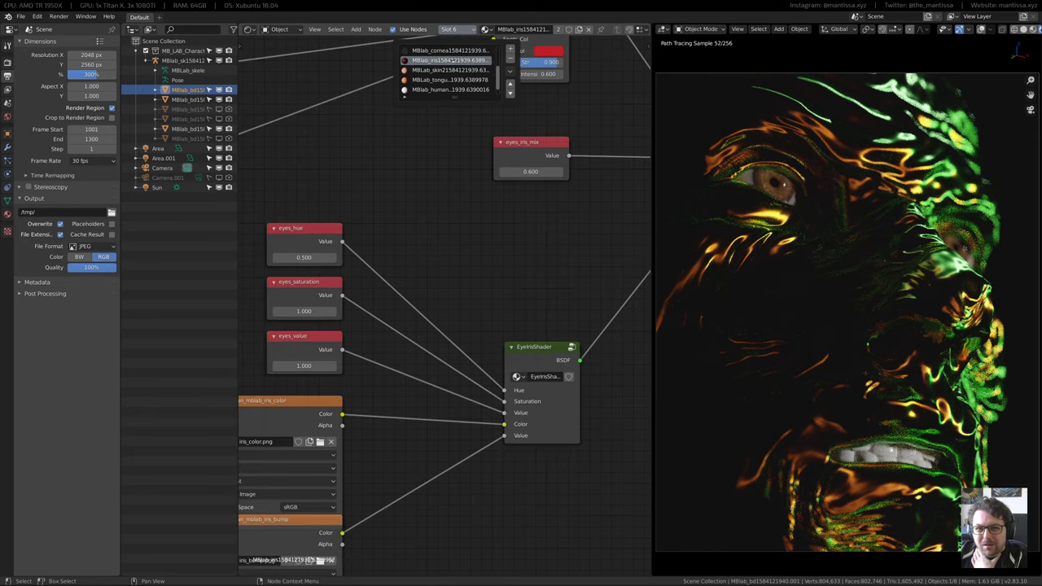
{"action": "middle_click_drag", "start_coordinate": [458, 300], "coordinate": [575, 311]}
{"action": "scroll", "coordinate": [357, 311], "scroll_direction": "up", "scroll_amount": 1}
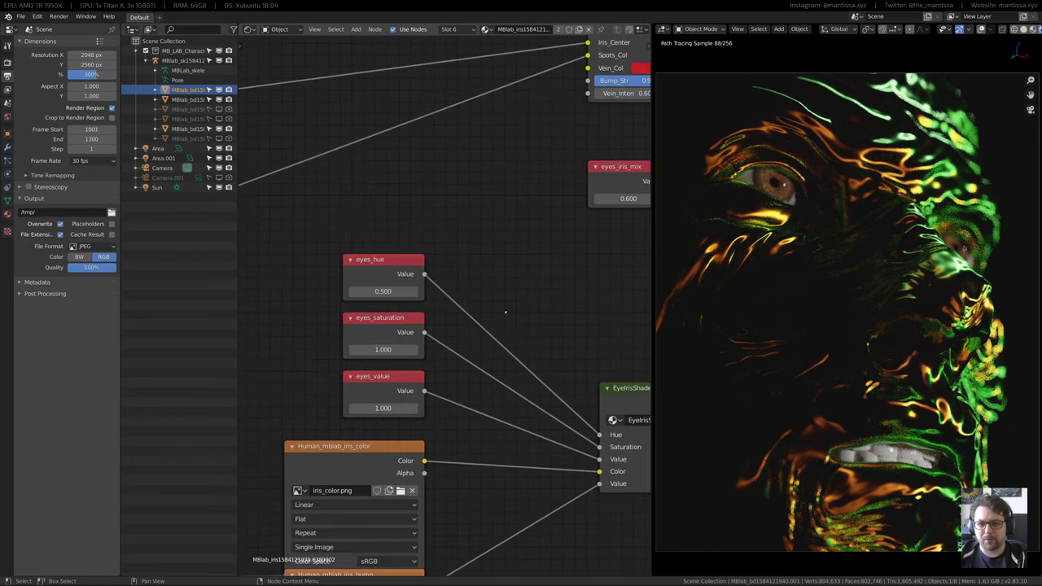
{"action": "middle_click_drag", "start_coordinate": [505, 311], "coordinate": [443, 316]}
{"action": "mouse_move", "coordinate": [320, 297]}
{"action": "left_mouse_down"}
{"action": "mouse_move", "coordinate": [350, 297]}
{"action": "mouse_move", "coordinate": [301, 297]}
{"action": "left_mouse_up"}
{"action": "right_click", "coordinate": [320, 296]}
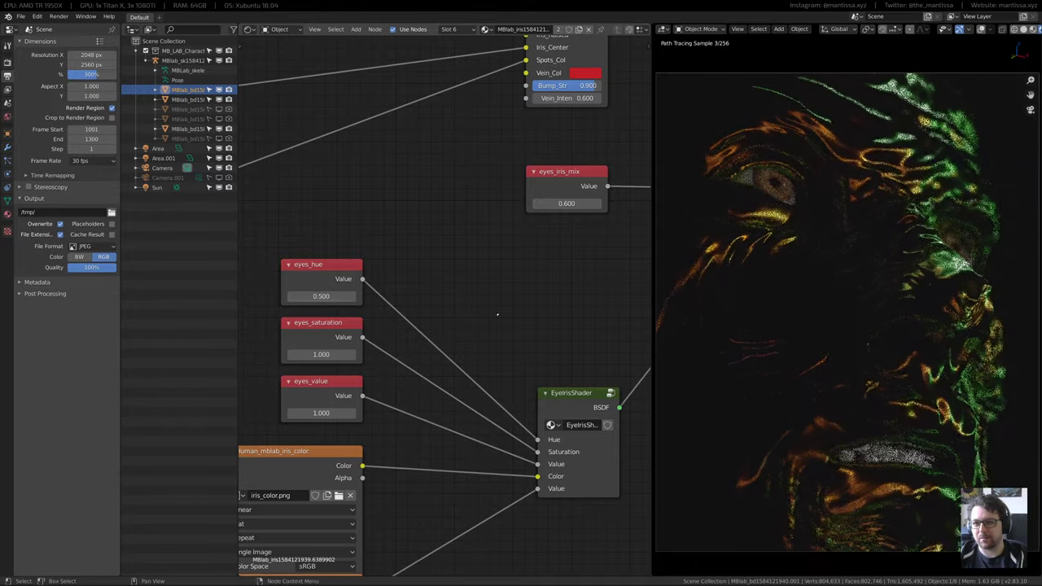
{"action": "scroll", "coordinate": [402, 318], "scroll_direction": "down", "scroll_amount": 5}
{"action": "middle_click_drag", "start_coordinate": [527, 314], "coordinate": [347, 340]}
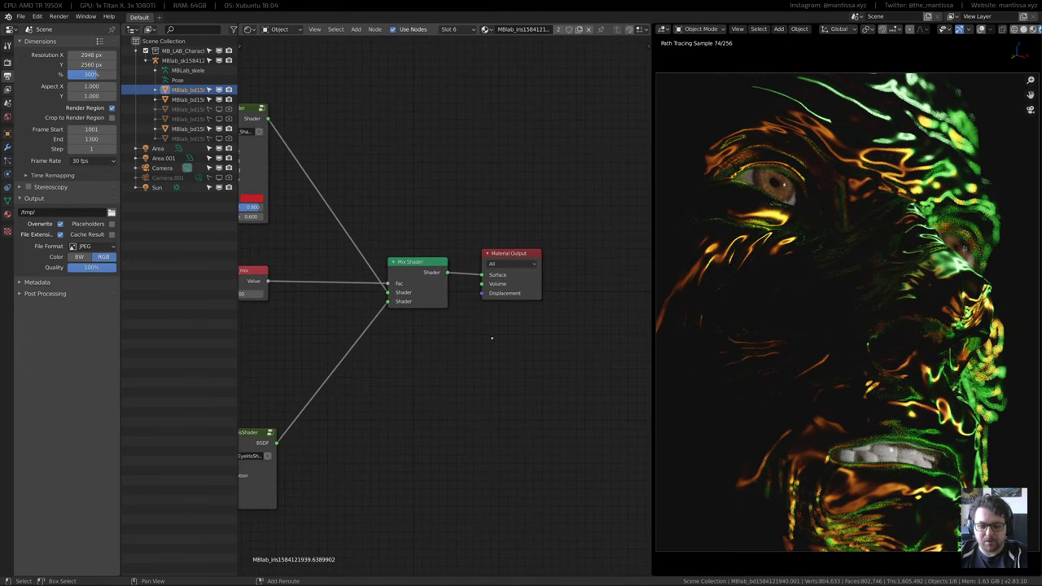
Turn the node area into a solid-shaded 3D viewport and inspect the light settings of Area.001 and Area
{"action": "key", "text": "shift+F5"}
{"action": "scroll", "coordinate": [426, 349], "scroll_direction": "down", "scroll_amount": 8}
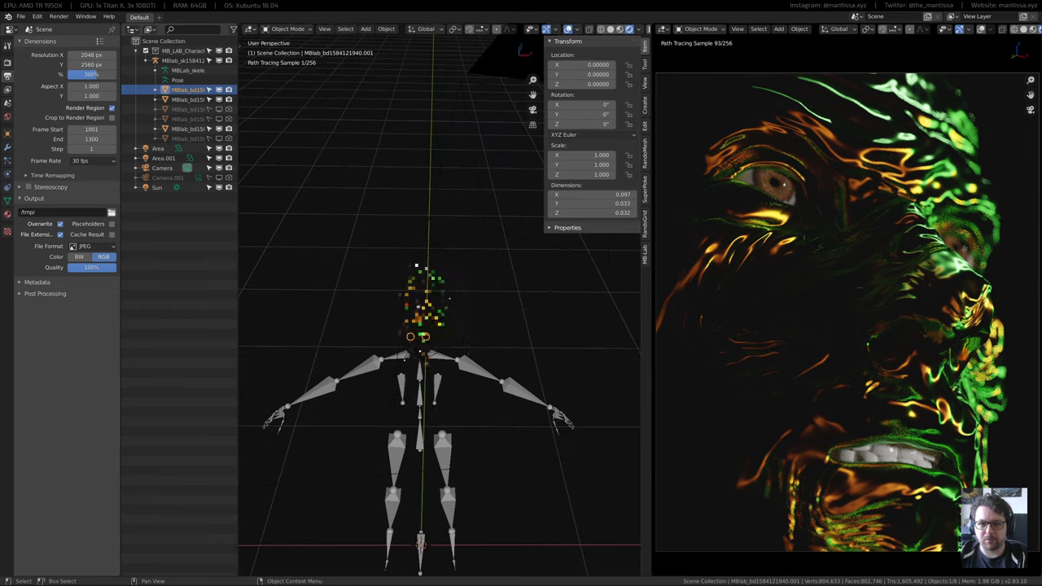
{"action": "key", "text": "z"}
{"action": "left_click", "coordinate": [480, 350]}
{"action": "mouse_move", "coordinate": [480, 350]}
{"action": "middle_mouse_down"}
{"action": "mouse_move", "coordinate": [553, 354]}
{"action": "mouse_move", "coordinate": [610, 394]}
{"action": "mouse_move", "coordinate": [549, 294]}
{"action": "middle_mouse_up"}
{"action": "left_click", "coordinate": [283, 284]}
{"action": "left_click", "coordinate": [8, 174]}
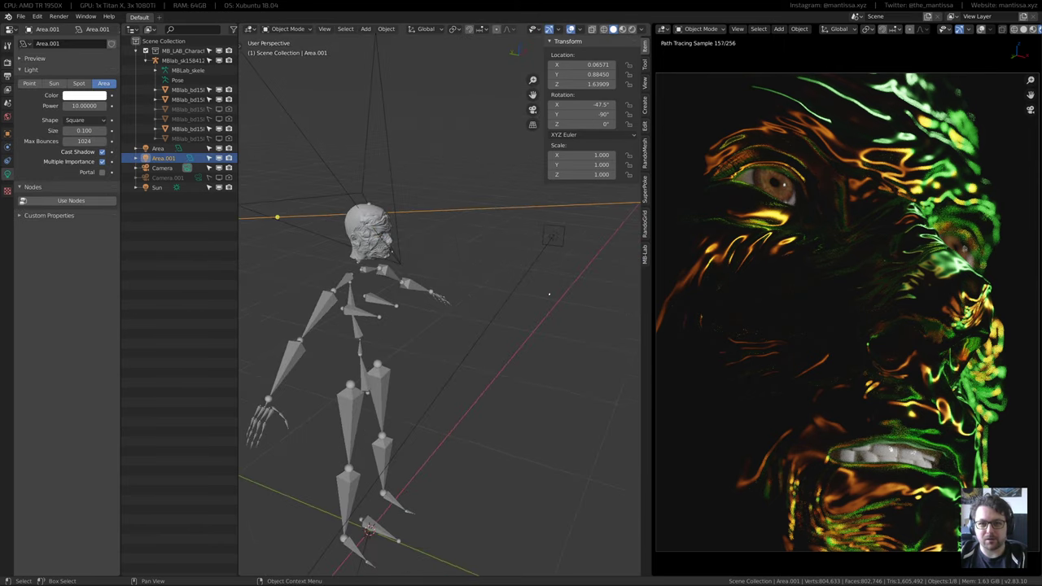
{"action": "left_click", "coordinate": [555, 235]}
{"action": "middle_click_drag", "start_coordinate": [555, 235], "coordinate": [409, 271]}
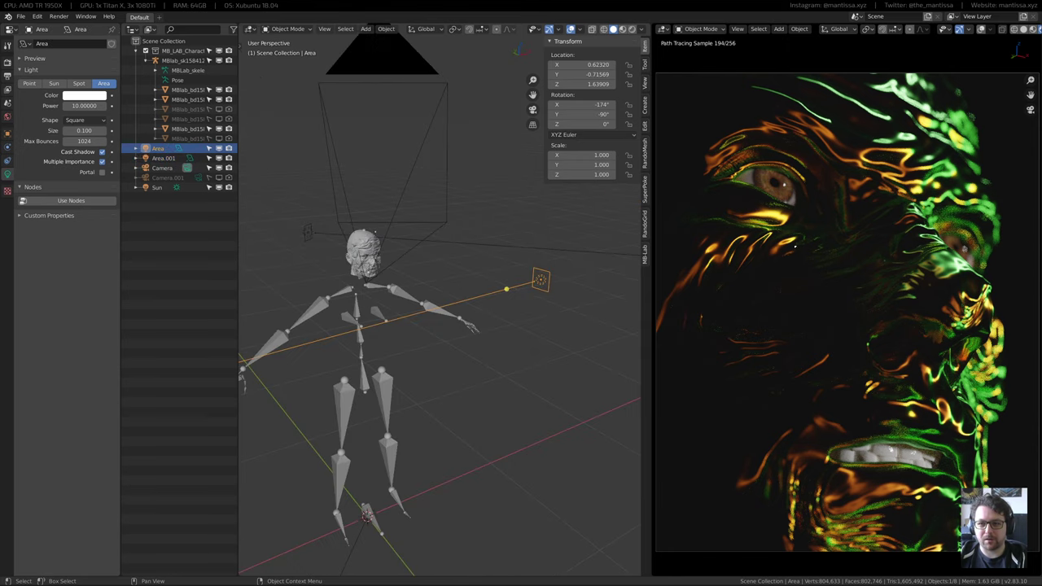
Select the head mesh and return the area to the Shader Editor to show its ColorRamp, Hue Saturation Value and Principled BSDF nodes
{"action": "left_click", "coordinate": [366, 257]}
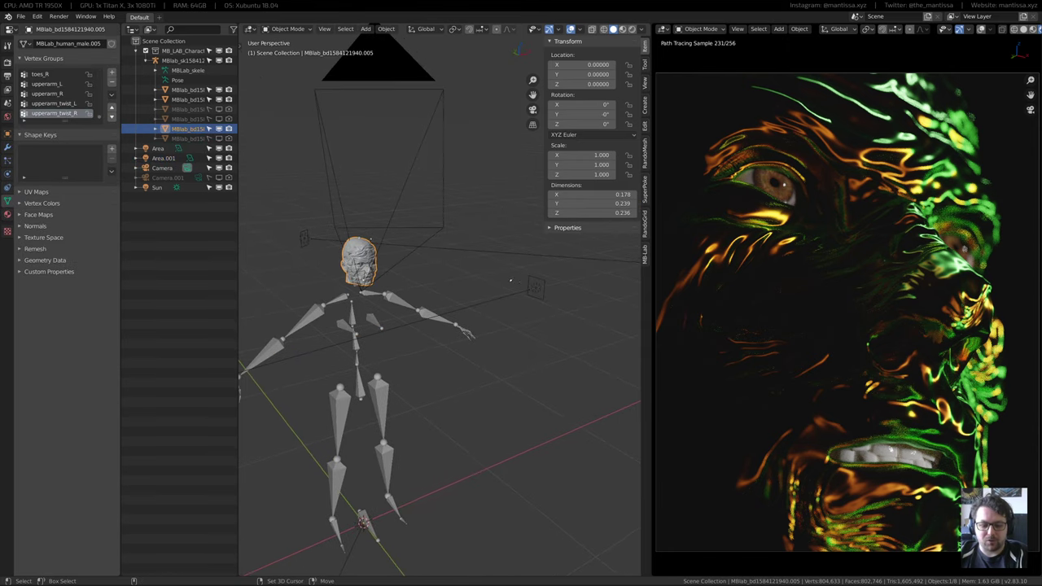
{"action": "key", "text": "shift+F3"}
{"action": "scroll", "coordinate": [520, 305], "scroll_direction": "down", "scroll_amount": 3}
{"action": "middle_click_drag", "start_coordinate": [445, 251], "coordinate": [445, 326]}
{"action": "scroll", "coordinate": [286, 291], "scroll_direction": "up", "scroll_amount": 8}
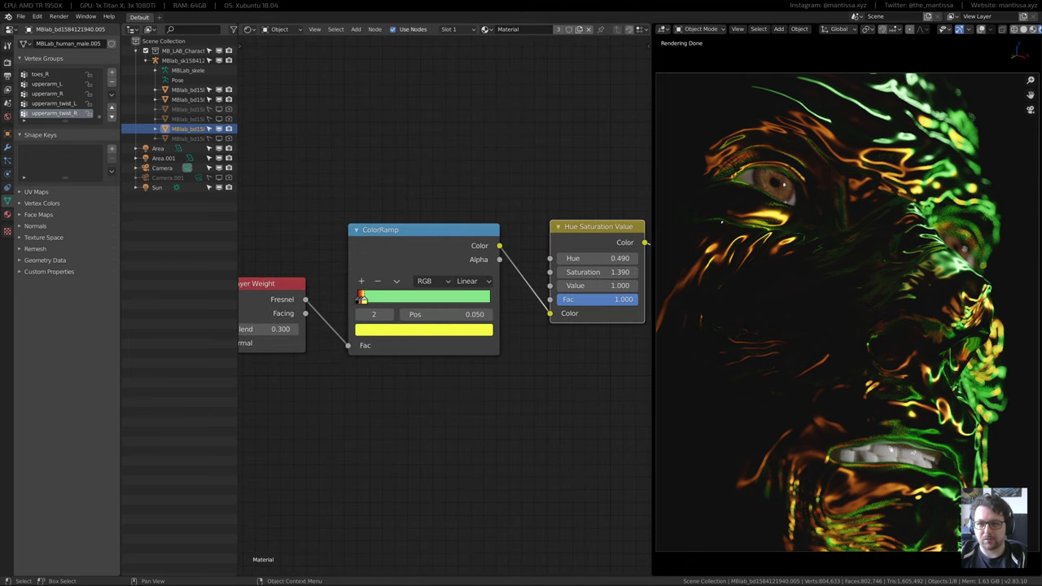
{"action": "scroll", "coordinate": [472, 362], "scroll_direction": "up", "scroll_amount": 1}
{"action": "middle_click_drag", "start_coordinate": [462, 367], "coordinate": [238, 366]}
{"action": "scroll", "coordinate": [688, 356], "scroll_direction": "down", "scroll_amount": 4}
{"action": "scroll", "coordinate": [788, 342], "scroll_direction": "up", "scroll_amount": 2}
Compare the head material with the Principled BSDF's Metallic at 0 and restored to 1
{"action": "middle_click_drag", "start_coordinate": [792, 341], "coordinate": [817, 338], "text": "shift"}
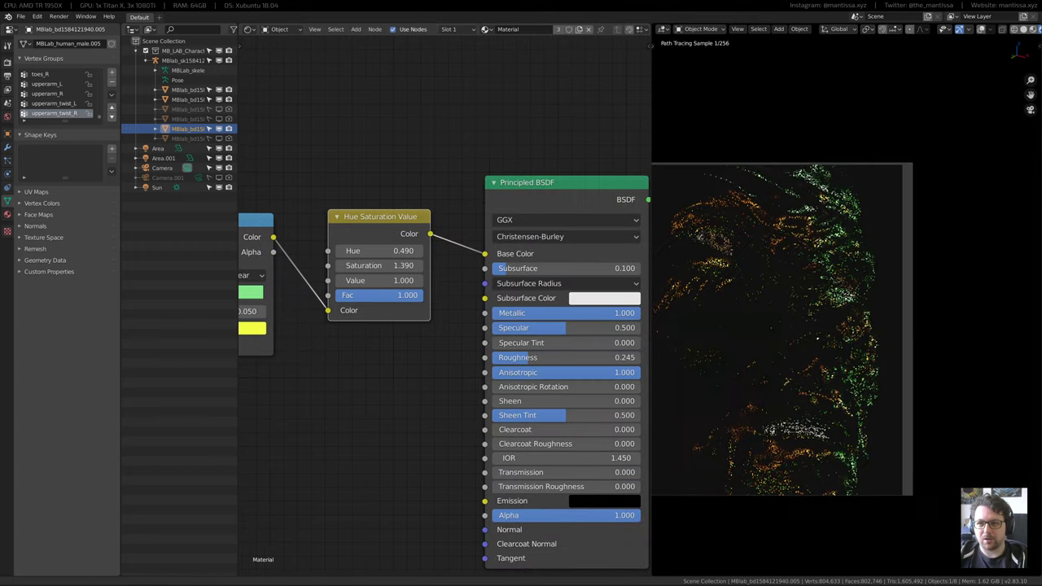
{"action": "scroll", "coordinate": [817, 339], "scroll_direction": "up", "scroll_amount": 5}
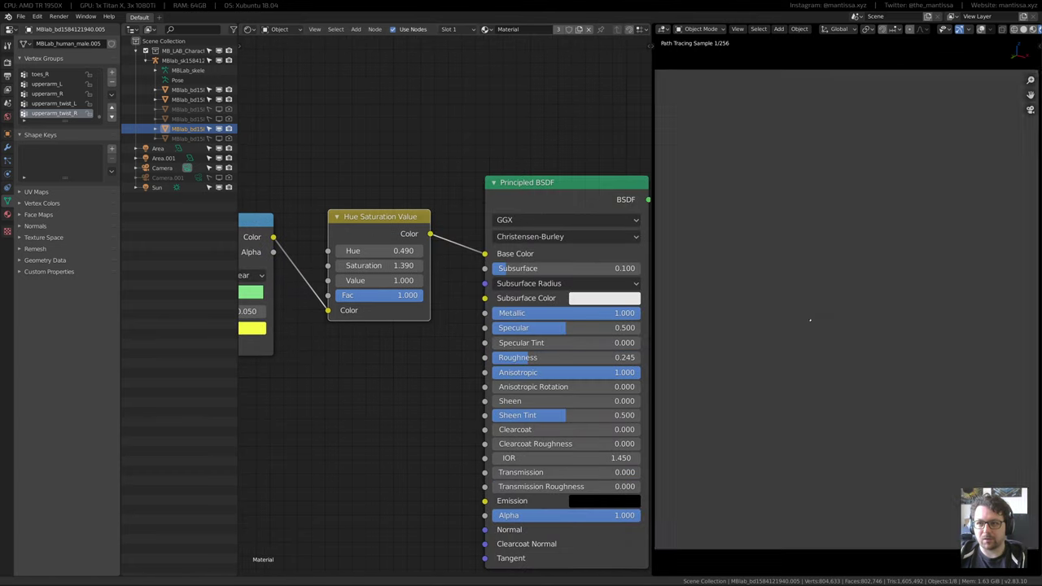
{"action": "middle_click_drag", "start_coordinate": [578, 319], "coordinate": [429, 297]}
{"action": "scroll", "coordinate": [467, 325], "scroll_direction": "up", "scroll_amount": 2}
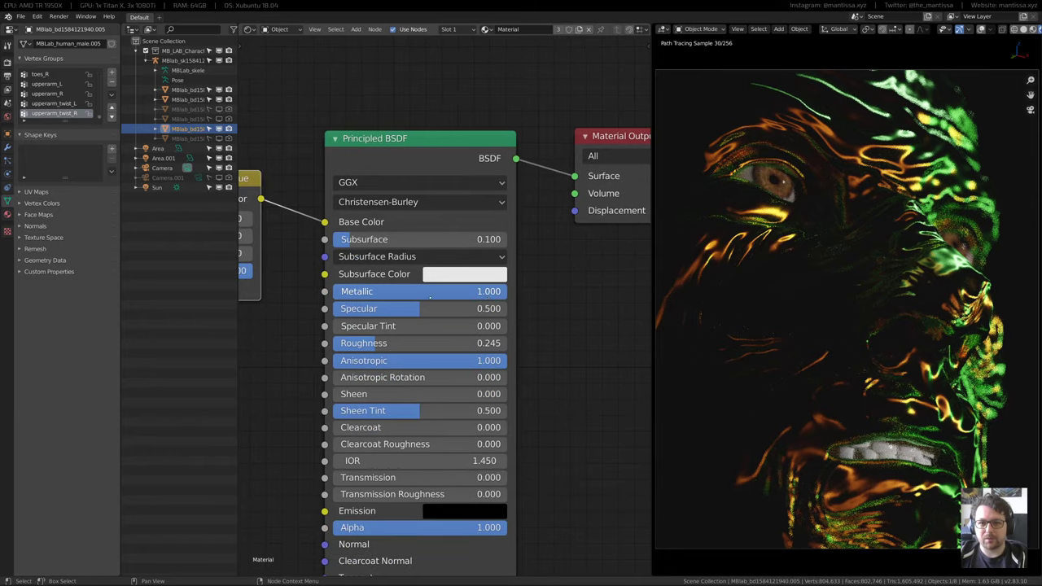
{"action": "left_click_drag", "start_coordinate": [484, 291], "coordinate": [333, 292]}
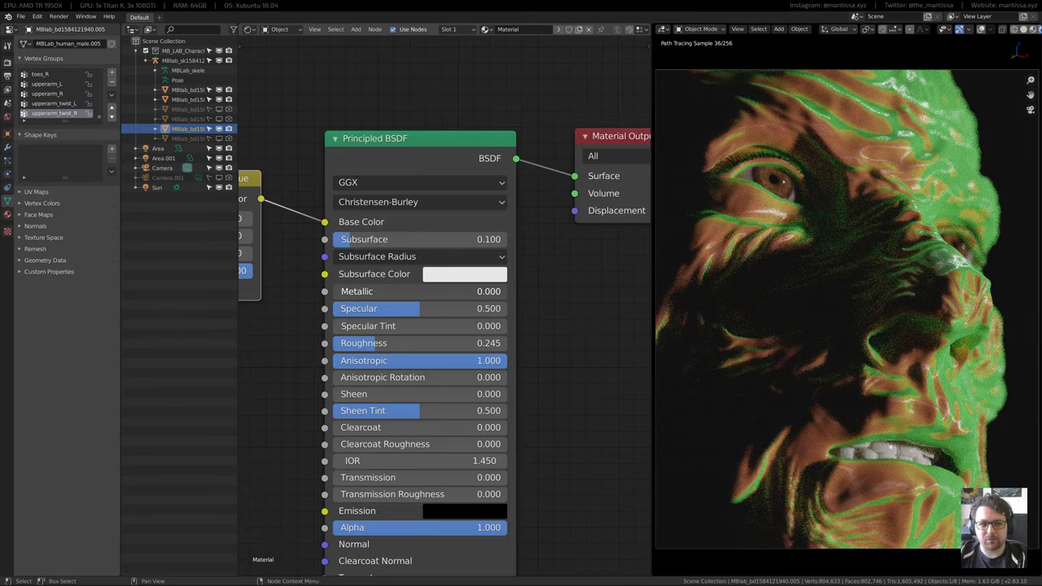
{"action": "left_click_drag", "start_coordinate": [334, 291], "coordinate": [505, 291]}
{"action": "key", "text": "ctrl+z"}
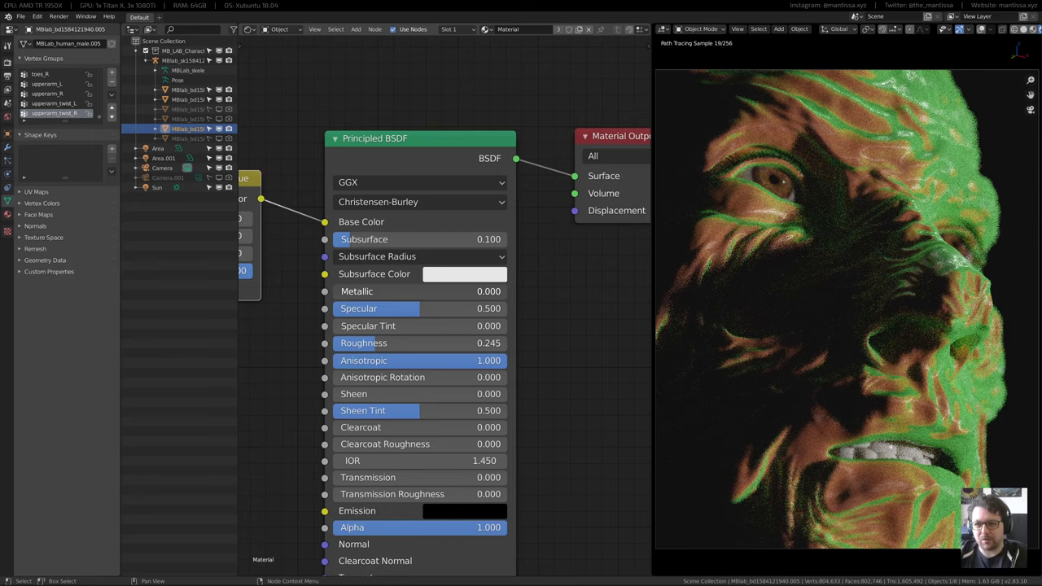
{"action": "left_click_drag", "start_coordinate": [358, 291], "coordinate": [506, 291]}
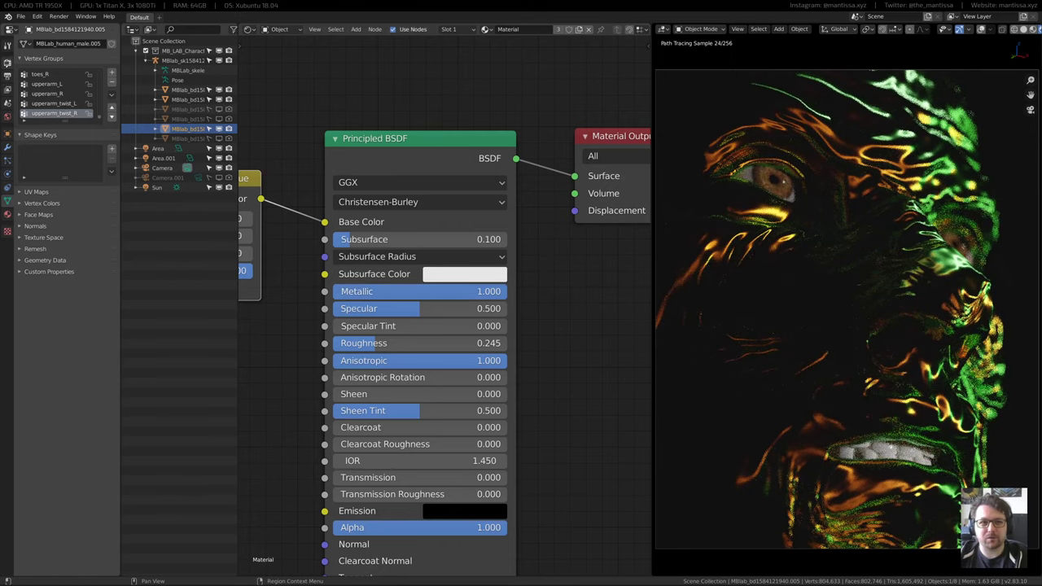
Set the viewport Start Pixels to 420 in the render performance settings
{"action": "left_click", "coordinate": [7, 62]}
{"action": "scroll", "coordinate": [53, 534], "scroll_direction": "down", "scroll_amount": 3}
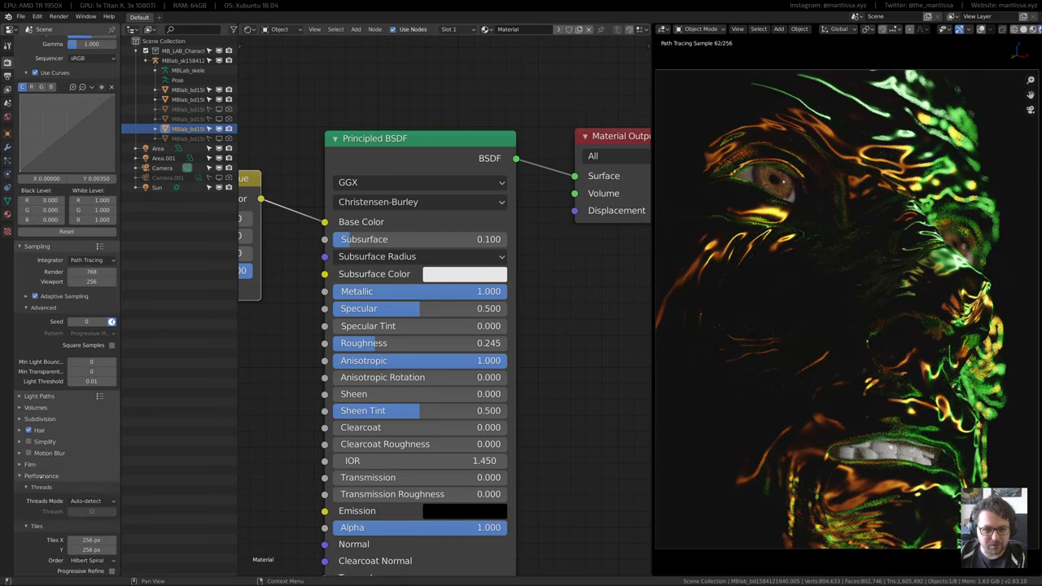
{"action": "scroll", "coordinate": [41, 478], "scroll_direction": "down", "scroll_amount": 5}
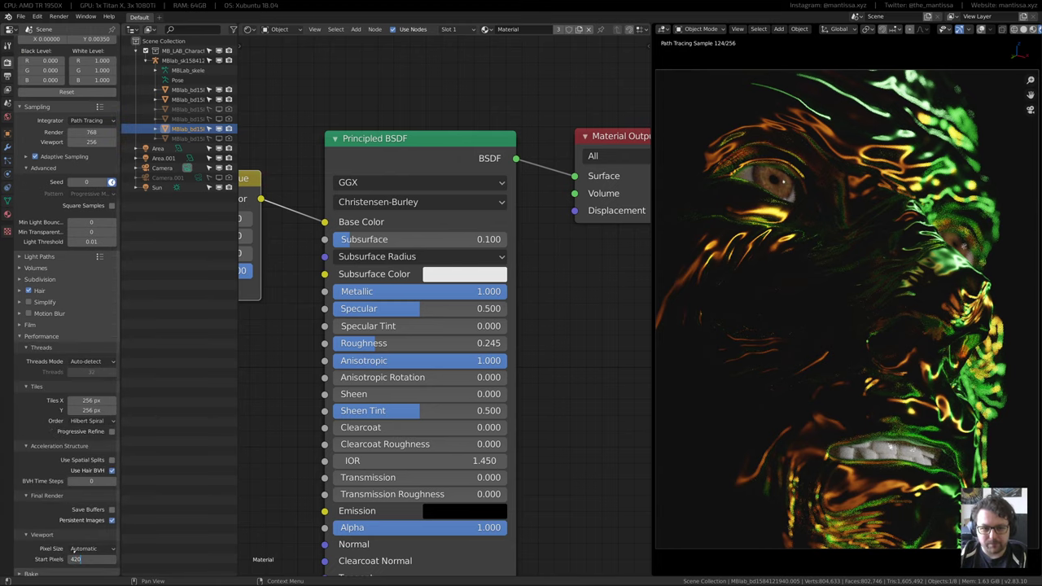
{"action": "key", "text": "Return"}
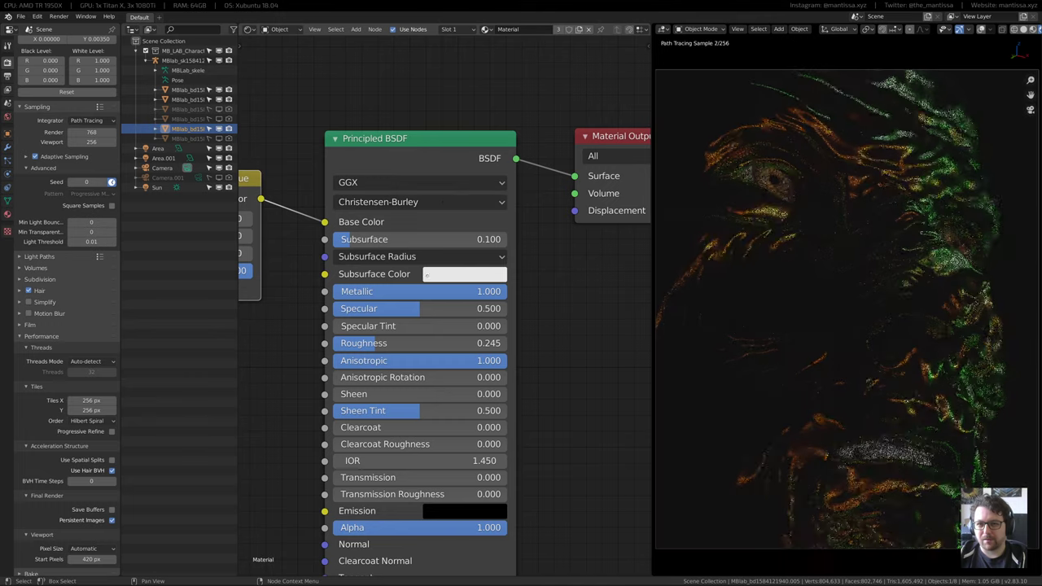
Set the Metallic of the head material's Principled BSDF to 0
{"action": "mouse_move", "coordinate": [424, 291]}
{"action": "left_mouse_down"}
{"action": "mouse_move", "coordinate": [260, 291]}
{"action": "mouse_move", "coordinate": [426, 291]}
{"action": "left_mouse_up"}
{"action": "mouse_move", "coordinate": [430, 242]}
{"action": "left_mouse_down"}
{"action": "mouse_move", "coordinate": [411, 242]}
{"action": "mouse_move", "coordinate": [586, 242]}
{"action": "mouse_move", "coordinate": [429, 243]}
{"action": "left_mouse_up"}
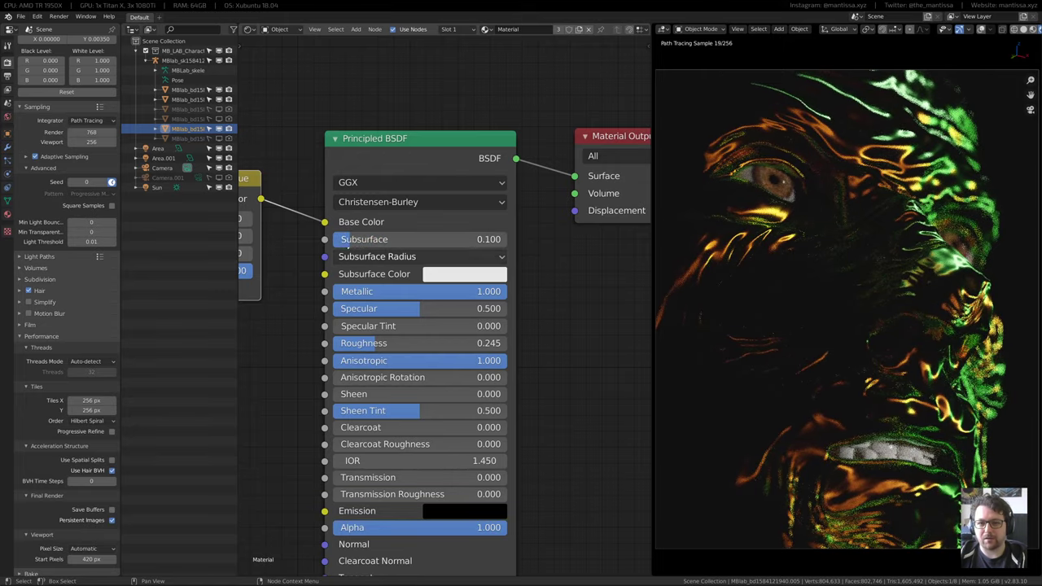
{"action": "left_click_drag", "start_coordinate": [505, 291], "coordinate": [332, 291]}
{"action": "middle_click_drag", "start_coordinate": [546, 312], "coordinate": [464, 326]}
{"action": "scroll", "coordinate": [463, 325], "scroll_direction": "down", "scroll_amount": 2}
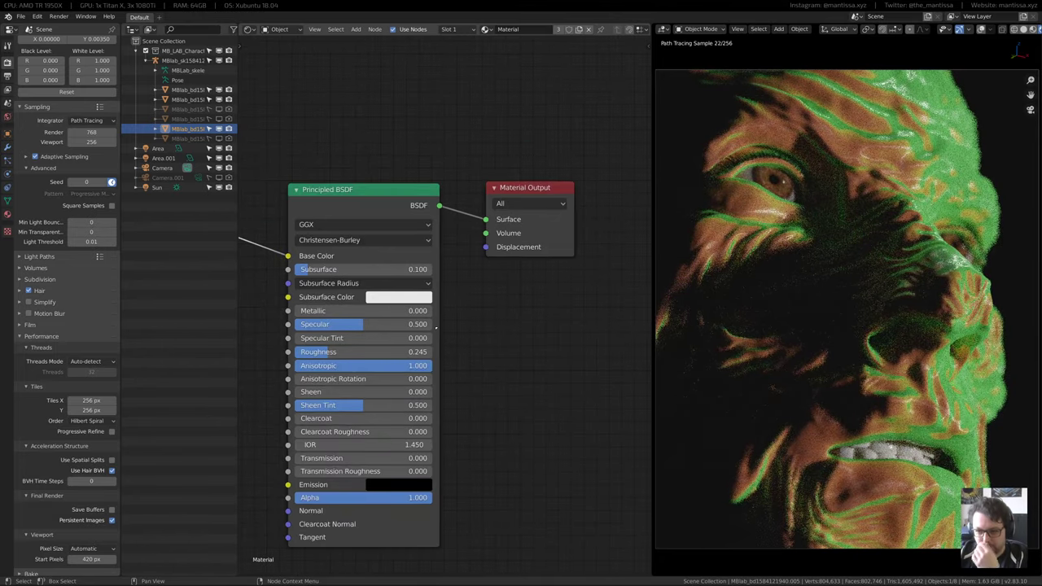
{"action": "scroll", "coordinate": [438, 323], "scroll_direction": "up", "scroll_amount": 4}
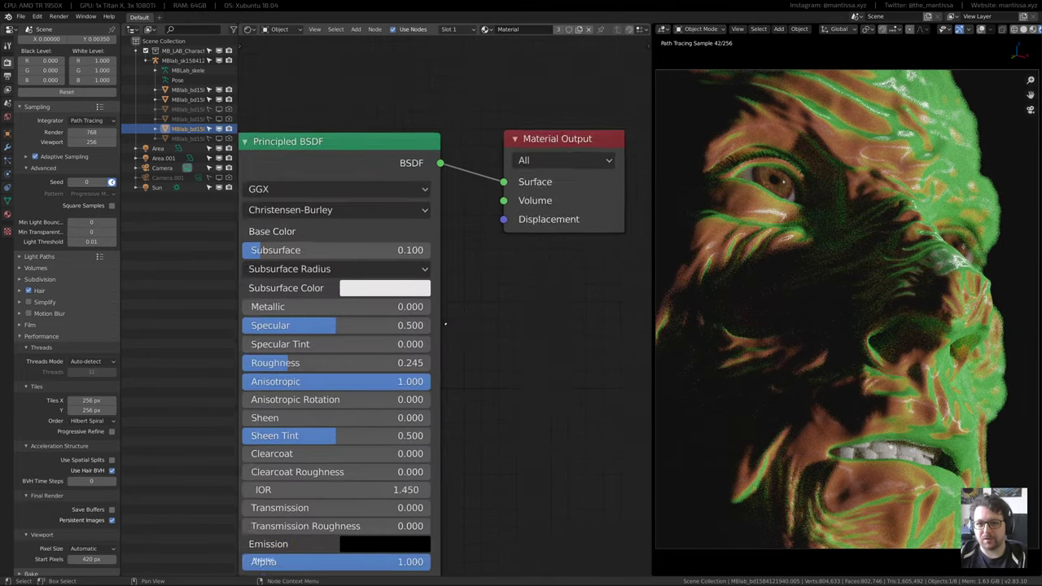
Preview the ColorRamp output and the Hue Saturation Value output directly on the head
{"action": "scroll", "coordinate": [444, 323], "scroll_direction": "down", "scroll_amount": 5}
{"action": "middle_click_drag", "start_coordinate": [445, 323], "coordinate": [733, 349]}
{"action": "left_click", "coordinate": [380, 358], "text": "ctrl+shift"}
{"action": "middle_click_drag", "start_coordinate": [448, 356], "coordinate": [378, 372]}
{"action": "scroll", "coordinate": [482, 349], "scroll_direction": "down", "scroll_amount": 3}
{"action": "scroll", "coordinate": [382, 323], "scroll_direction": "up", "scroll_amount": 2}
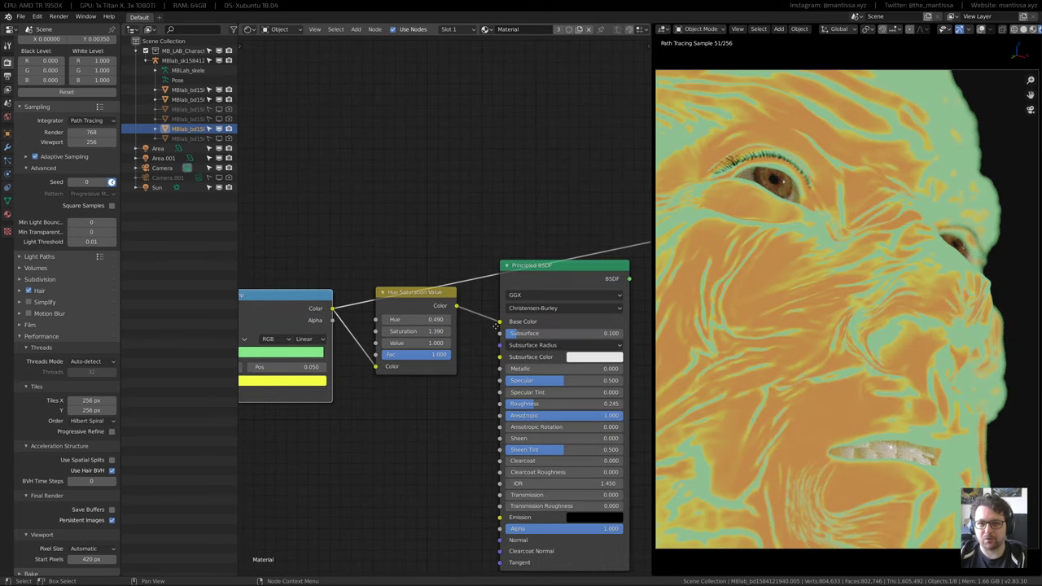
{"action": "middle_click_drag", "start_coordinate": [496, 326], "coordinate": [379, 336]}
{"action": "left_click", "coordinate": [301, 366], "text": "ctrl+shift"}
{"action": "middle_click_drag", "start_coordinate": [292, 373], "coordinate": [318, 372]}
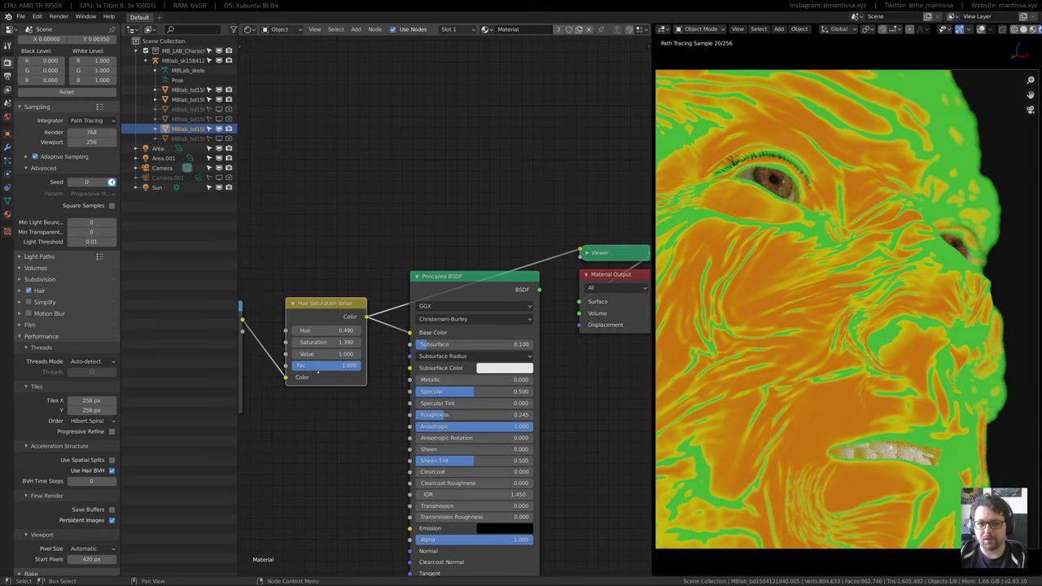
{"action": "scroll", "coordinate": [360, 315], "scroll_direction": "up", "scroll_amount": 1}
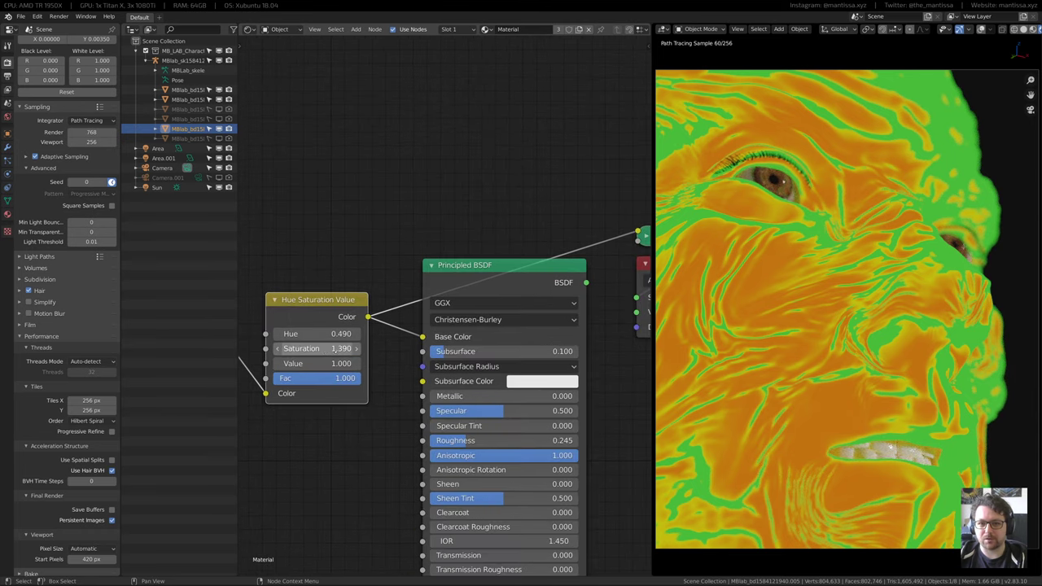
Reconnect the head material's Principled BSDF to the Material Output and set its Metallic to 1
{"action": "left_click", "coordinate": [484, 272], "text": "ctrl+shift"}
{"action": "middle_click_drag", "start_coordinate": [522, 304], "coordinate": [435, 280]}
{"action": "left_click_drag", "start_coordinate": [352, 373], "coordinate": [486, 373]}
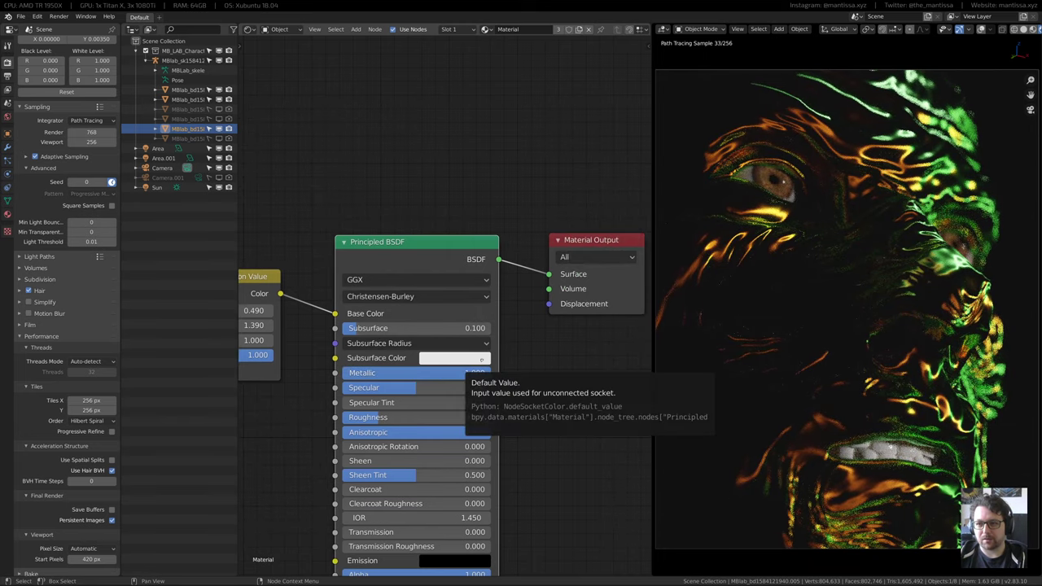
{"action": "middle_click_drag", "start_coordinate": [479, 371], "coordinate": [516, 369]}
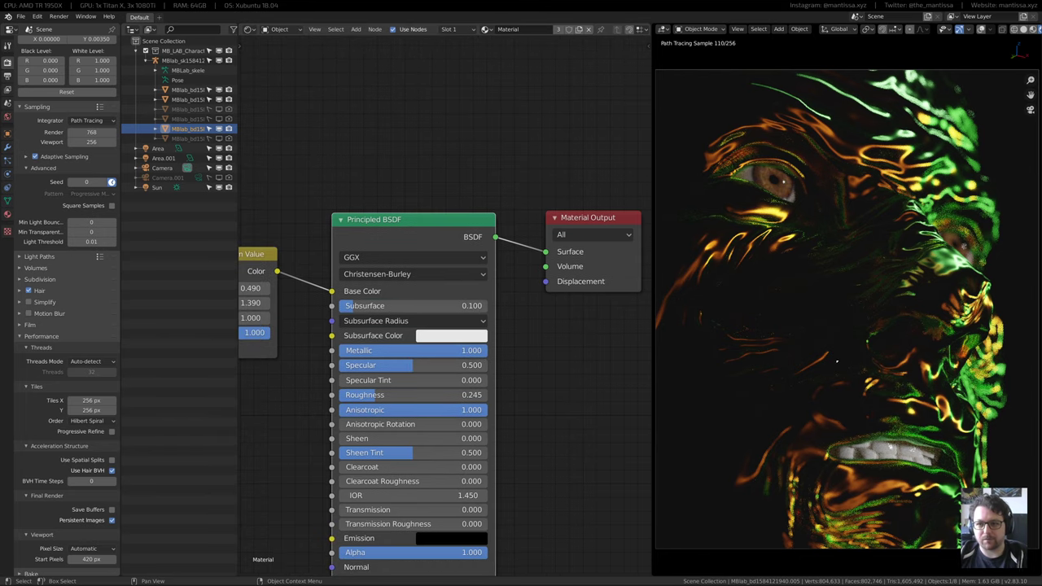
Show the head mesh's modifier stack alongside the Hue Saturation Value and Principled BSDF nodes of its material
{"action": "left_click", "coordinate": [7, 147]}
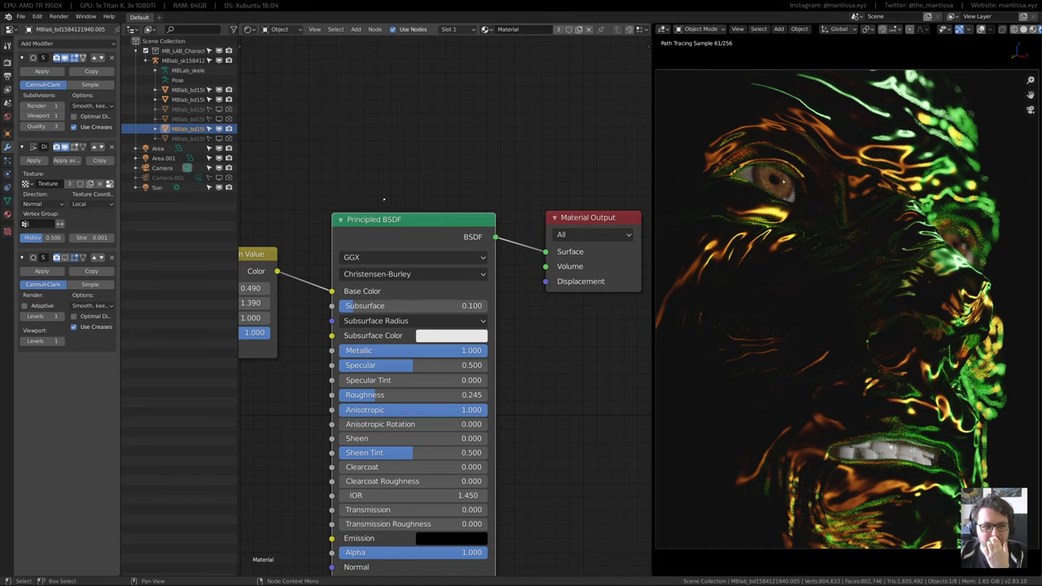
{"action": "scroll", "coordinate": [475, 192], "scroll_direction": "down", "scroll_amount": 5}
{"action": "middle_click_drag", "start_coordinate": [474, 192], "coordinate": [481, 232]}
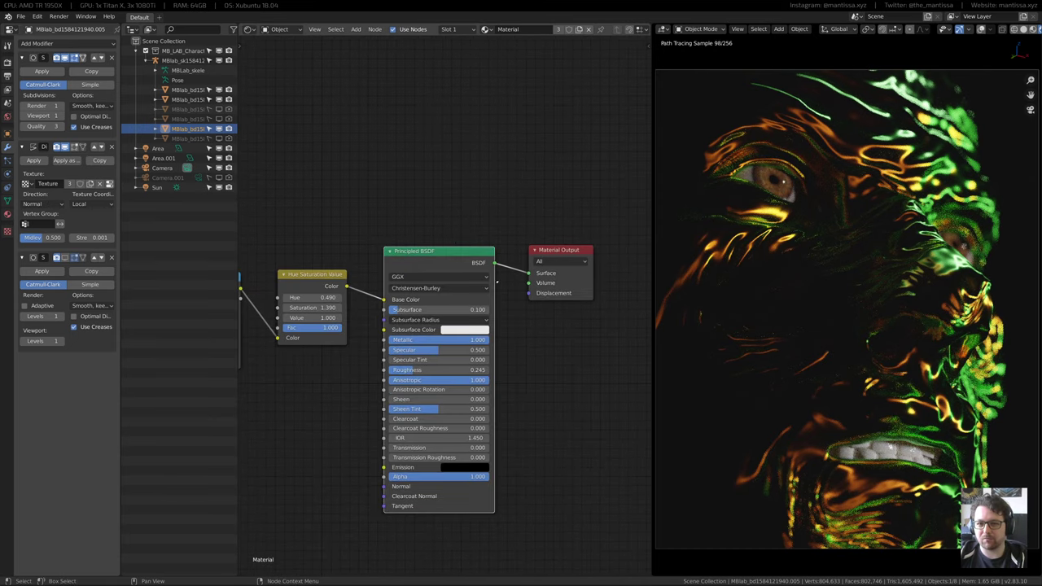
{"action": "scroll", "coordinate": [504, 285], "scroll_direction": "up", "scroll_amount": 3}
{"action": "middle_click_drag", "start_coordinate": [537, 359], "coordinate": [536, 323]}
{"action": "scroll", "coordinate": [584, 364], "scroll_direction": "up", "scroll_amount": 2}
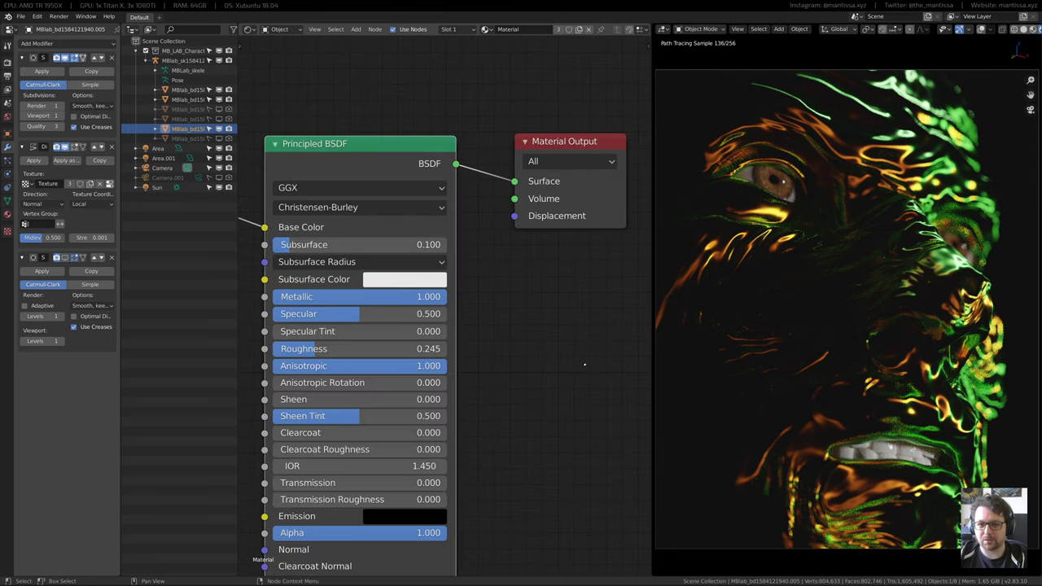
Try different Anisotropic Rotation values on the head's Principled BSDF and return it to 0
{"action": "left_click_drag", "start_coordinate": [274, 378], "coordinate": [315, 379]}
{"action": "left_click", "coordinate": [317, 382]}
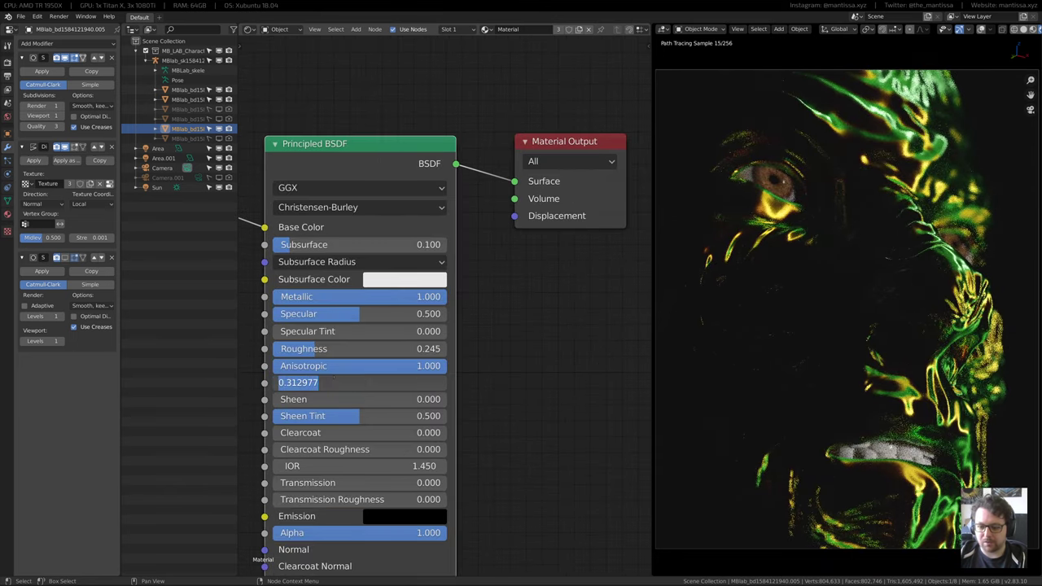
{"action": "type", "text": ".254"}
{"action": "key", "text": "Return"}
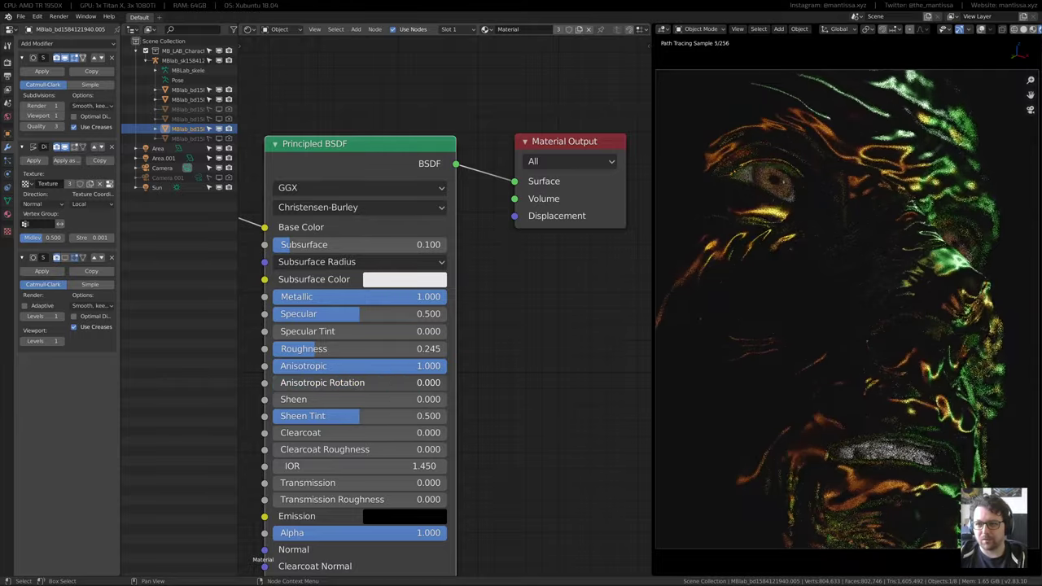
{"action": "left_click_drag", "start_coordinate": [322, 382], "coordinate": [371, 383]}
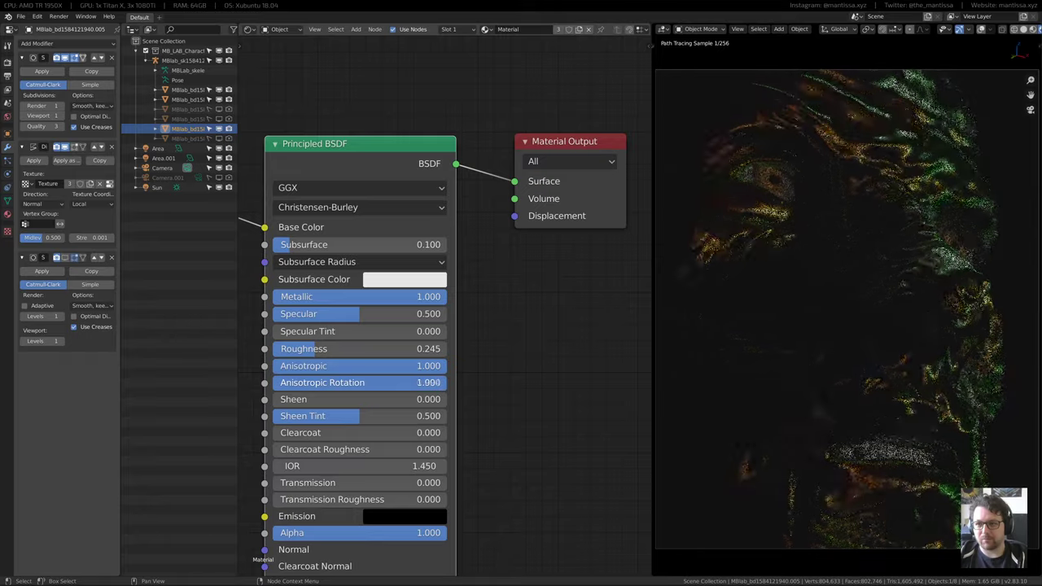
{"action": "left_click_drag", "start_coordinate": [445, 383], "coordinate": [357, 382]}
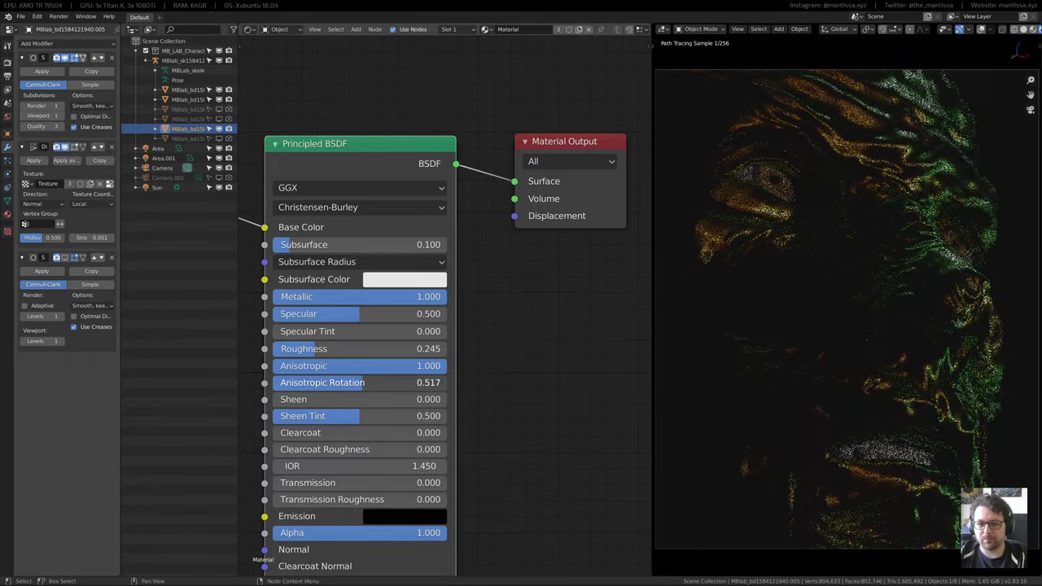
{"action": "left_click_drag", "start_coordinate": [364, 383], "coordinate": [277, 383]}
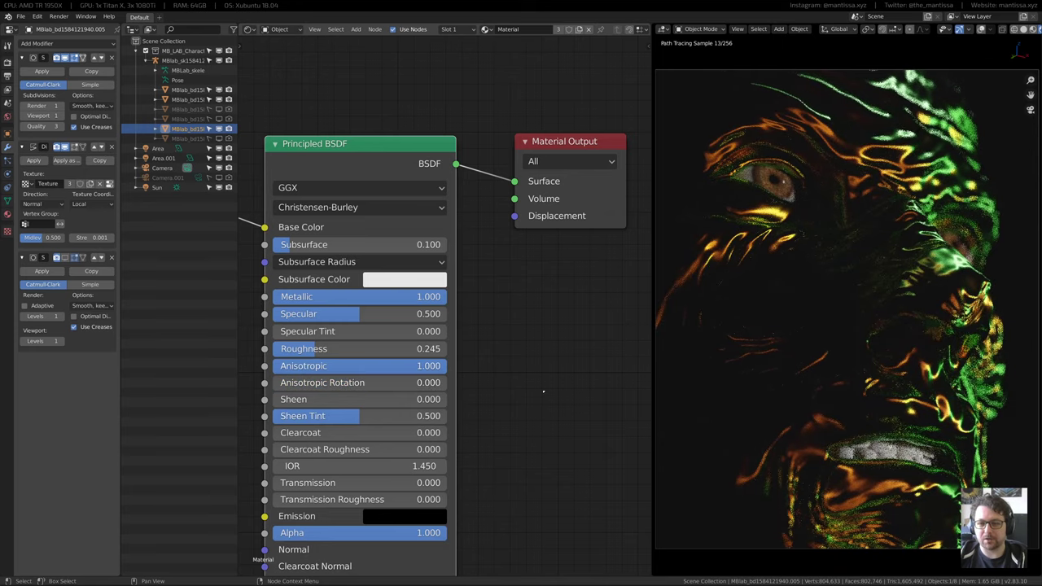
Examine the connection from the Hue Saturation Value node to the Principled BSDF in the head material
{"action": "middle_click_drag", "start_coordinate": [544, 391], "coordinate": [541, 401]}
{"action": "scroll", "coordinate": [500, 352], "scroll_direction": "down", "scroll_amount": 2}
{"action": "middle_click_drag", "start_coordinate": [308, 322], "coordinate": [381, 396]}
{"action": "scroll", "coordinate": [358, 382], "scroll_direction": "up", "scroll_amount": 2}
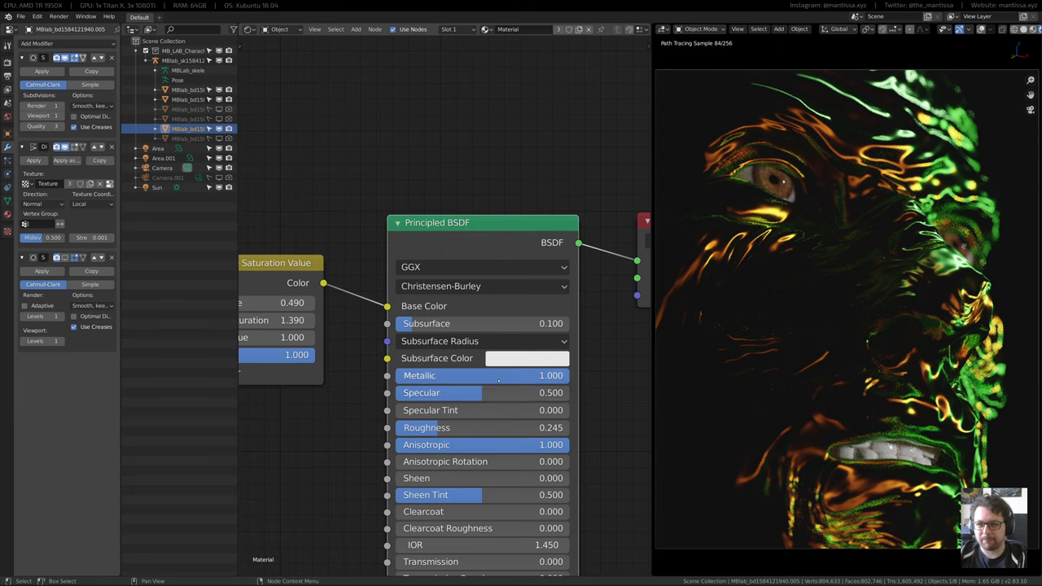
{"action": "scroll", "coordinate": [498, 371], "scroll_direction": "down", "scroll_amount": 4}
{"action": "middle_click_drag", "start_coordinate": [498, 371], "coordinate": [490, 347]}
{"action": "scroll", "coordinate": [376, 180], "scroll_direction": "down", "scroll_amount": 1}
{"action": "middle_click_drag", "start_coordinate": [374, 178], "coordinate": [388, 209]}
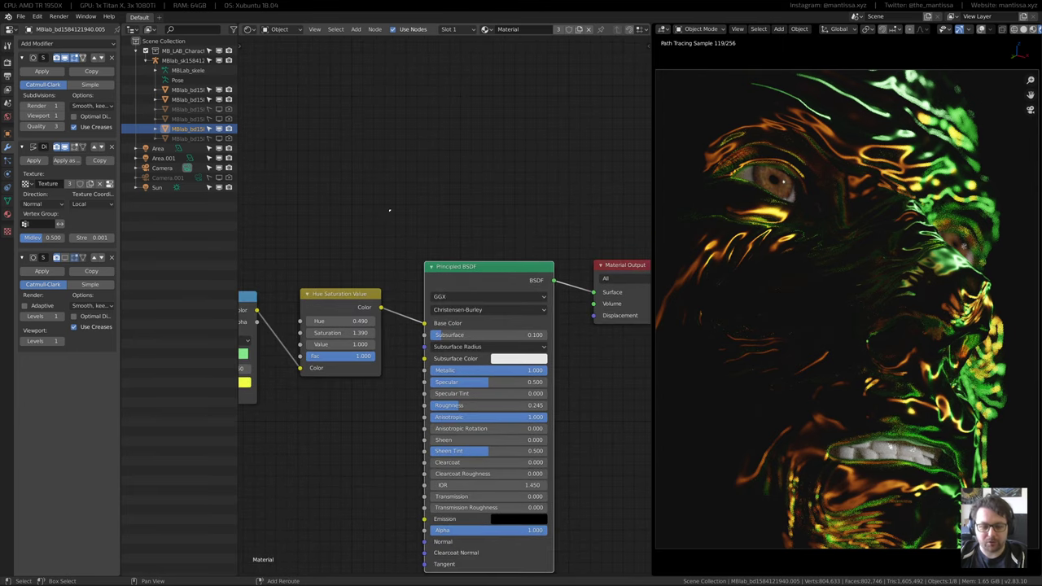
Switch the node area to the Compositor and examine the chain of Denoise, Glare, Add, Sharpen and Soften nodes
{"action": "key", "text": "shift+F3"}
{"action": "scroll", "coordinate": [411, 251], "scroll_direction": "down", "scroll_amount": 7}
{"action": "middle_click_drag", "start_coordinate": [326, 259], "coordinate": [460, 323]}
{"action": "scroll", "coordinate": [471, 261], "scroll_direction": "up", "scroll_amount": 3}
{"action": "scroll", "coordinate": [448, 325], "scroll_direction": "up", "scroll_amount": 2}
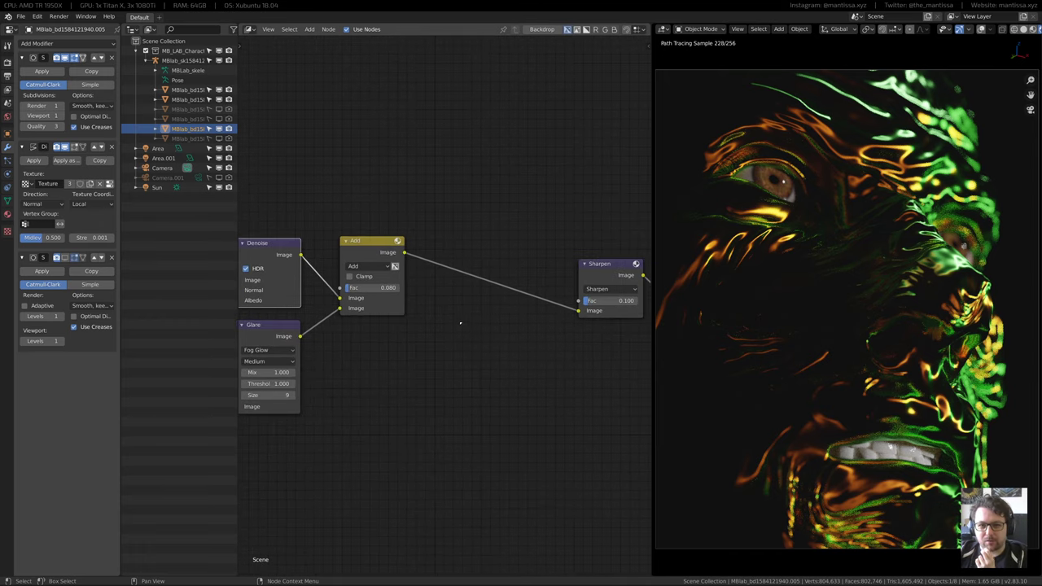
{"action": "middle_click_drag", "start_coordinate": [386, 338], "coordinate": [441, 342]}
{"action": "middle_click_drag", "start_coordinate": [507, 335], "coordinate": [316, 332]}
{"action": "middle_click_drag", "start_coordinate": [390, 333], "coordinate": [479, 336]}
{"action": "scroll", "coordinate": [444, 337], "scroll_direction": "down", "scroll_amount": 3}
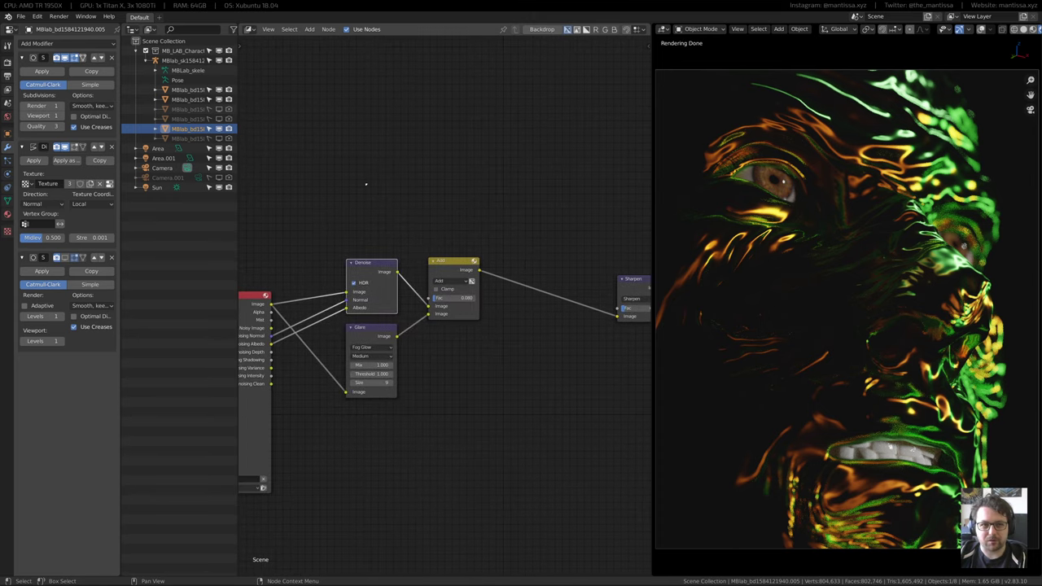
{"action": "middle_click_drag", "start_coordinate": [405, 178], "coordinate": [387, 183]}
{"action": "scroll", "coordinate": [388, 183], "scroll_direction": "down", "scroll_amount": 4}
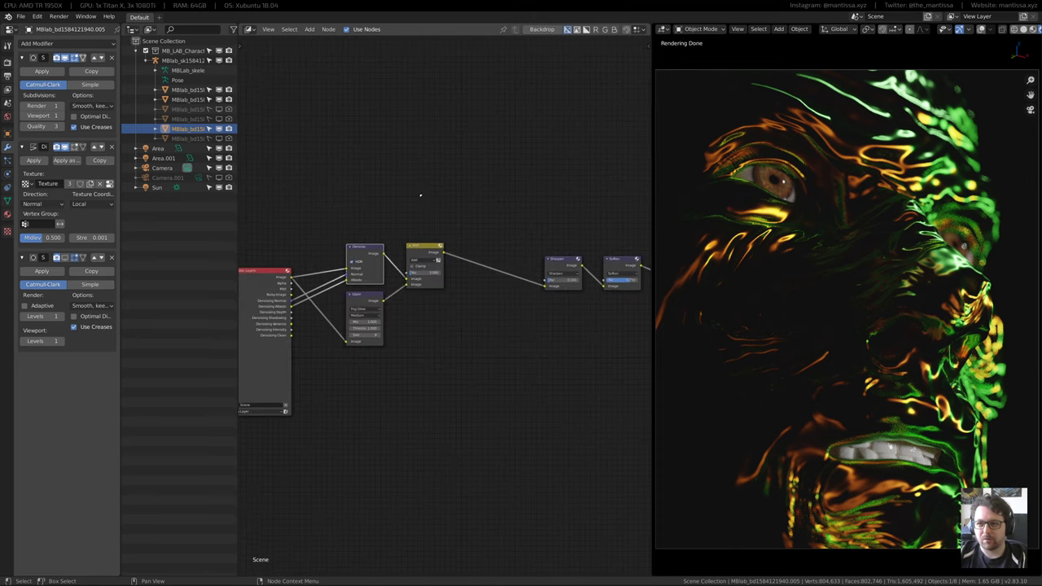
{"action": "scroll", "coordinate": [421, 195], "scroll_direction": "up", "scroll_amount": 2}
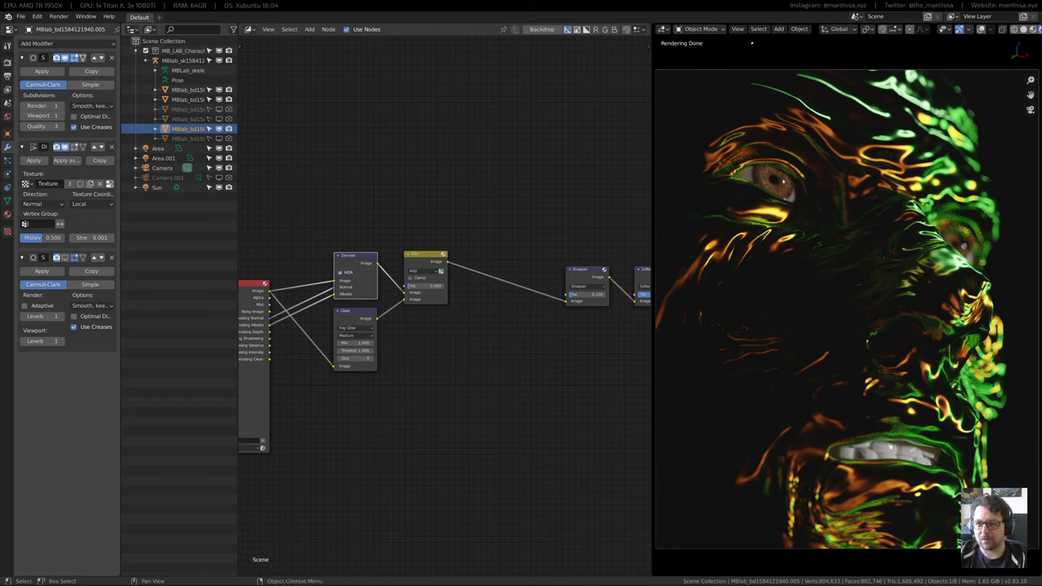
Open the blend file in the Wrinkle_04 folder, discarding the unsaved changes to Wrinkle_03
{"action": "left_click", "coordinate": [20, 16]}
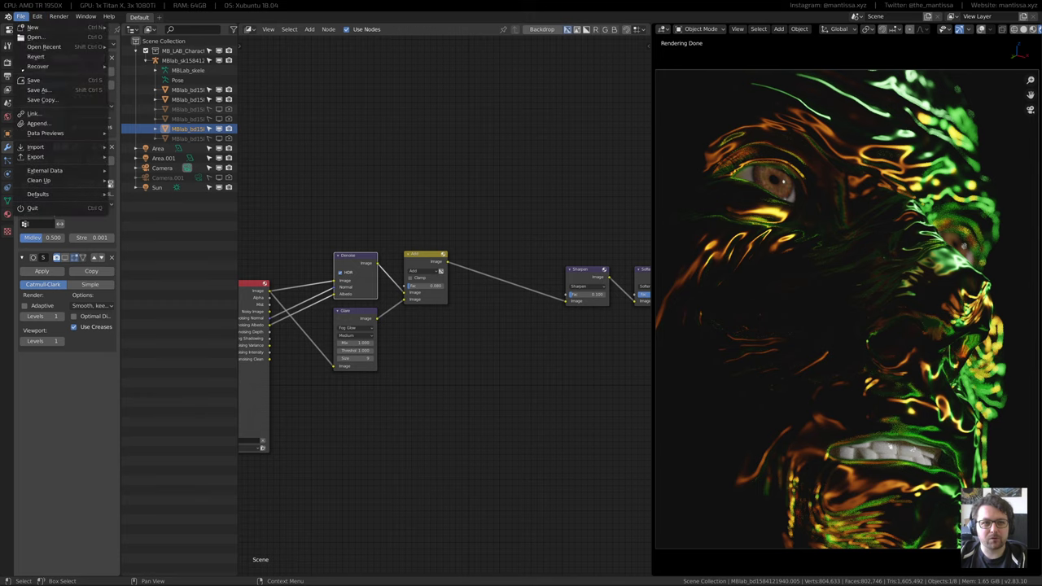
{"action": "left_click", "coordinate": [36, 36]}
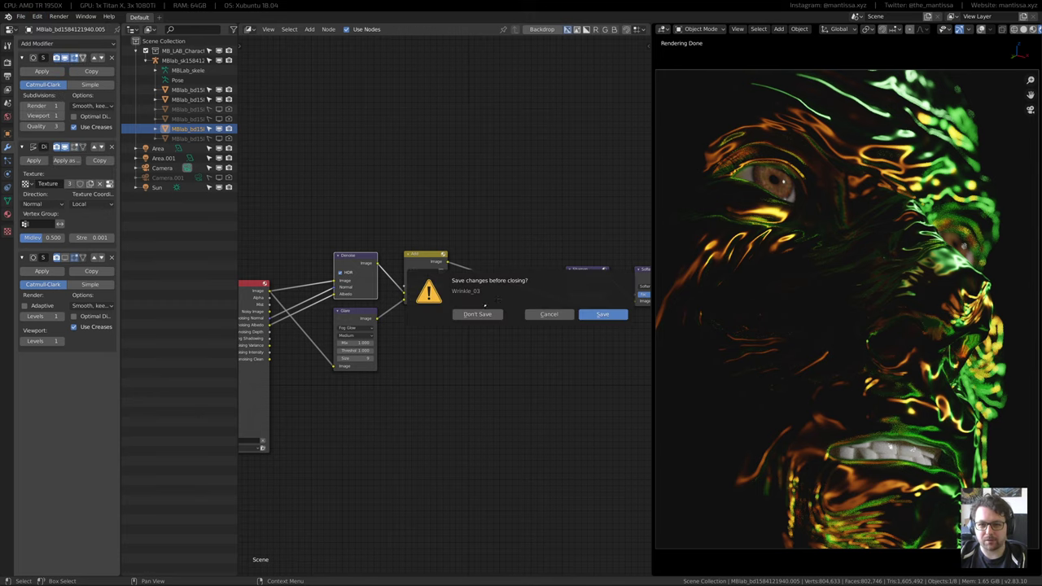
{"action": "left_click", "coordinate": [477, 314]}
{"action": "left_click", "coordinate": [423, 157]}
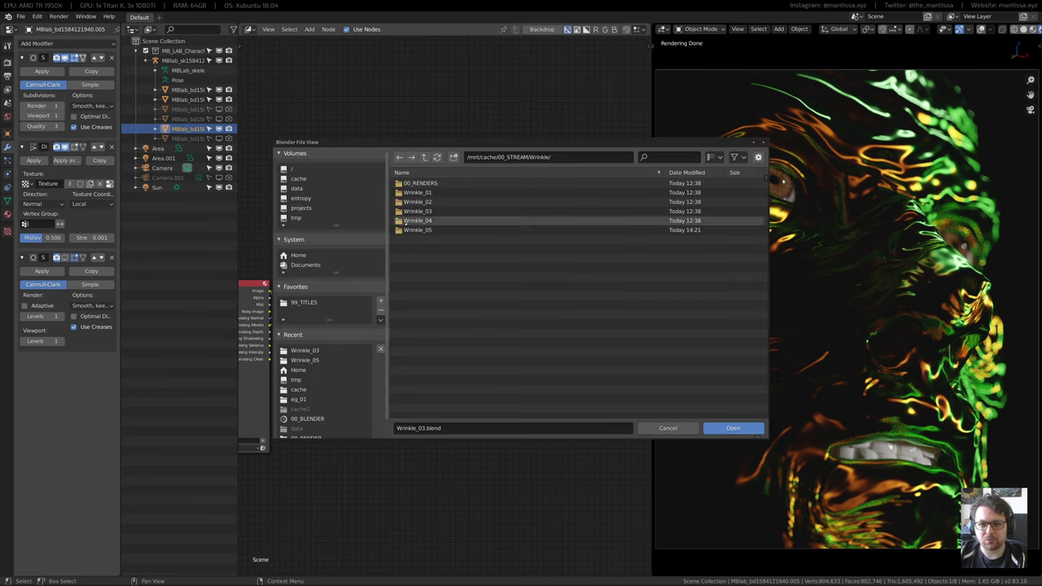
{"action": "double_click", "coordinate": [407, 222]}
{"action": "double_click", "coordinate": [415, 183]}
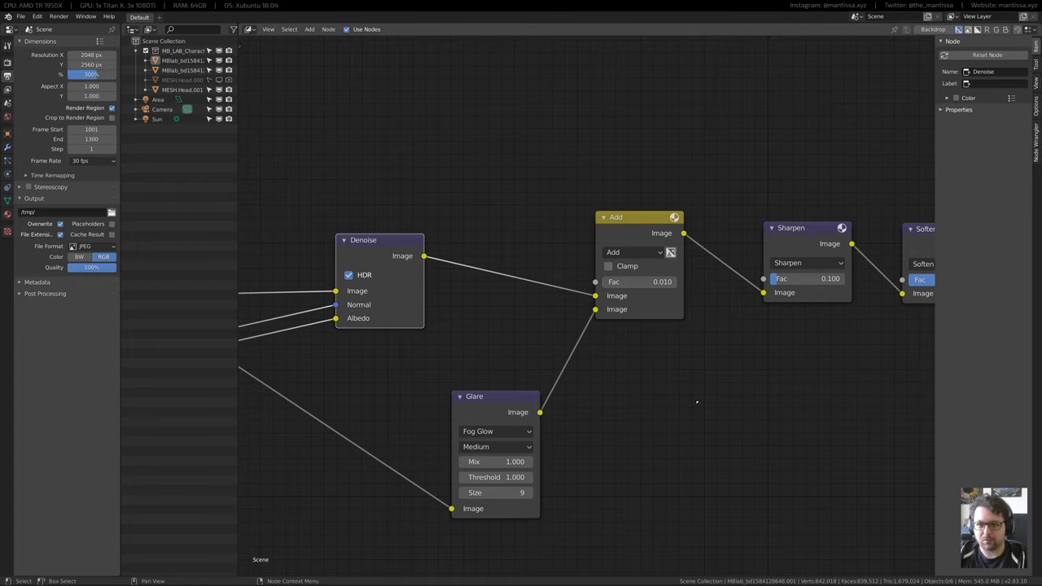
Switch the large node area to the 3D Viewport and inspect the wrinkled head from the side
{"action": "key", "text": "shift+F5"}
{"action": "middle_click_drag", "start_coordinate": [612, 345], "coordinate": [651, 322]}
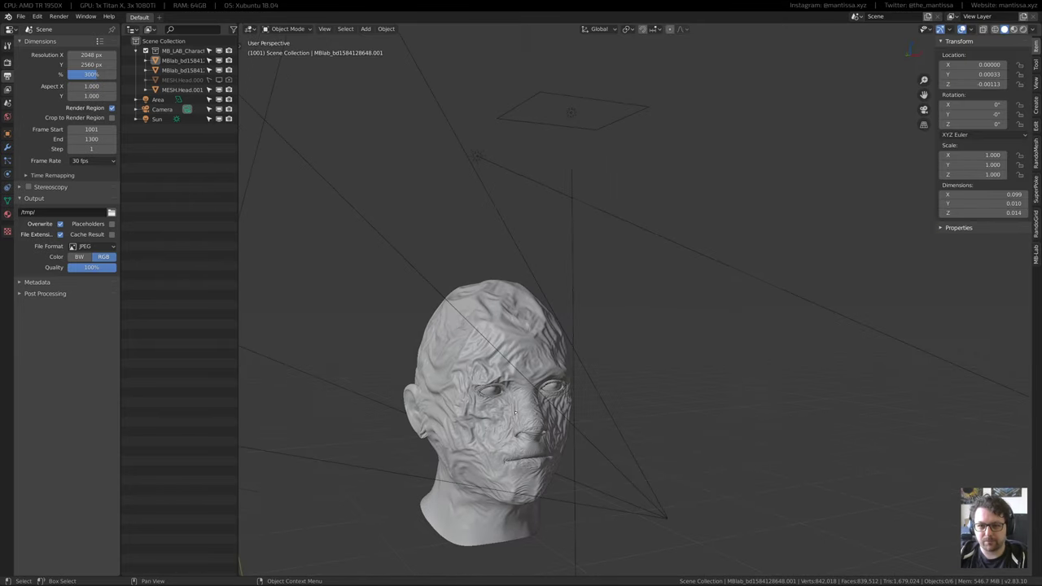
{"action": "scroll", "coordinate": [480, 399], "scroll_direction": "up", "scroll_amount": 4}
{"action": "middle_click_drag", "start_coordinate": [480, 399], "coordinate": [533, 313], "text": "shift"}
{"action": "middle_click_drag", "start_coordinate": [668, 358], "coordinate": [585, 344]}
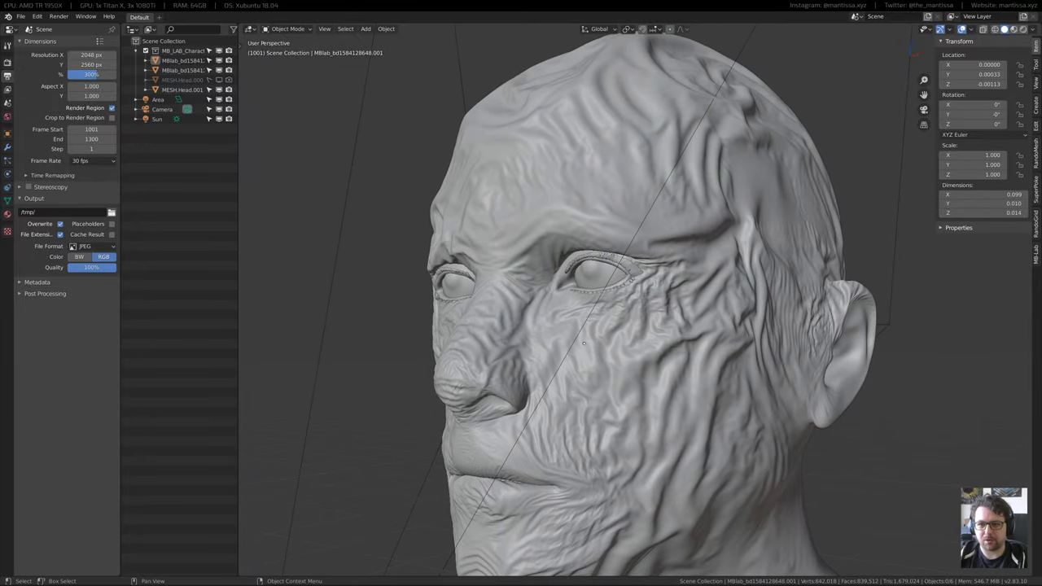
Look through the camera with rendered shading and hide the viewport overlays
{"action": "key", "text": "KP_0"}
{"action": "key", "text": "z"}
{"action": "left_click", "coordinate": [634, 195]}
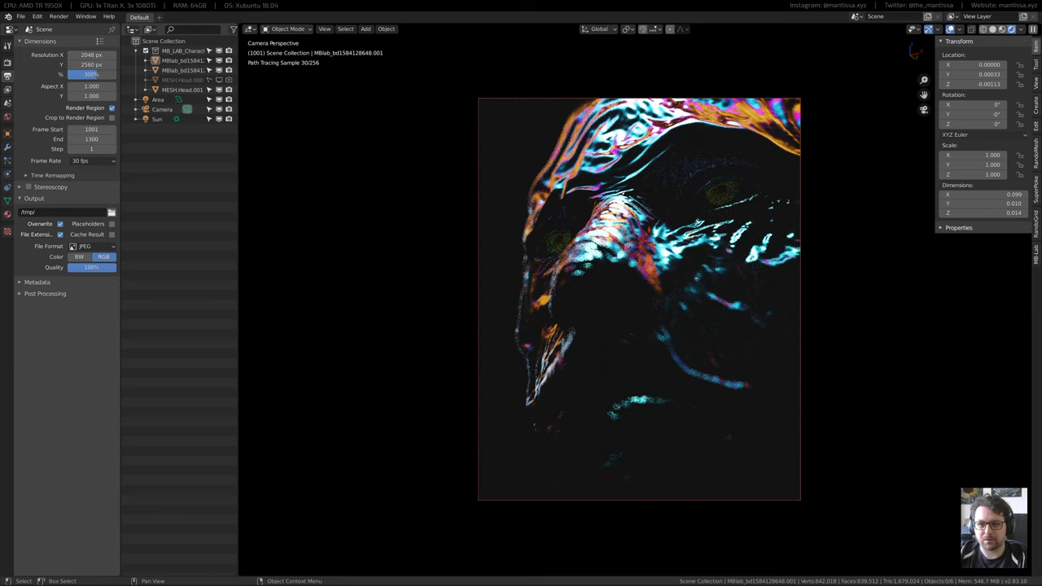
{"action": "left_click", "coordinate": [728, 199]}
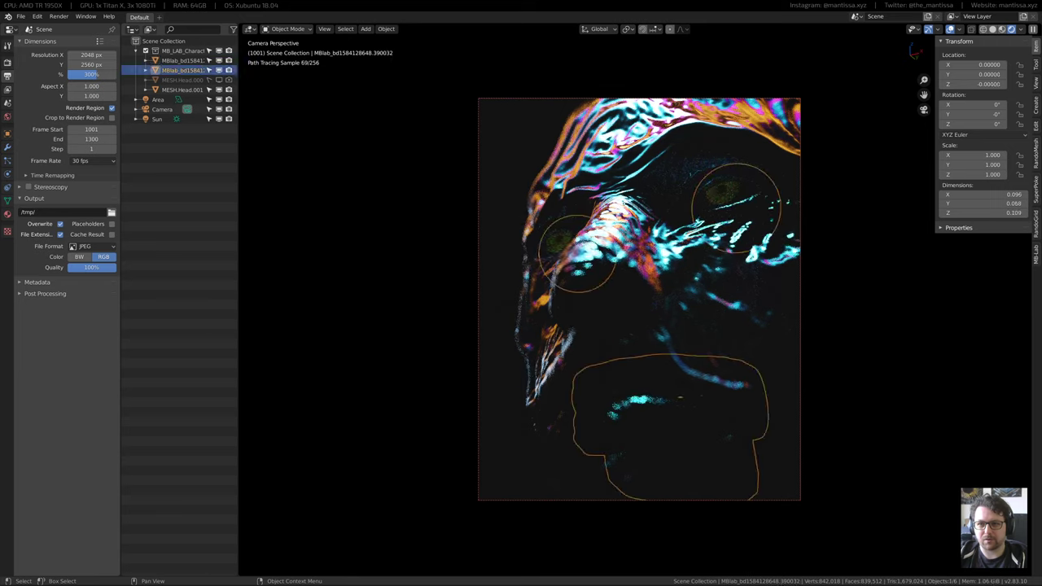
{"action": "key", "text": "shift+alt+z"}
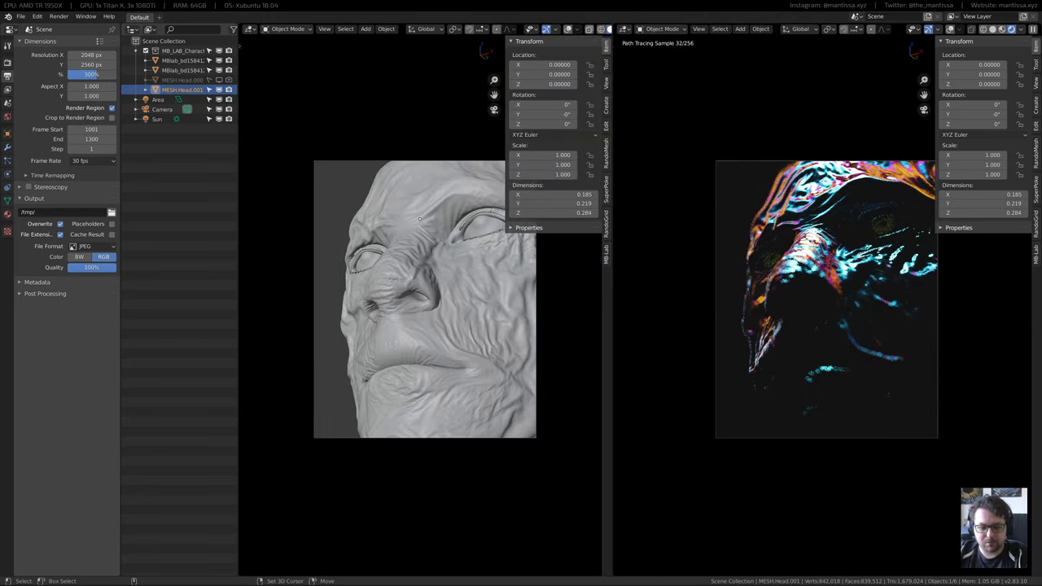
Change the solid-shaded viewport to the Shader Editor, showing the head's Layer Weight and ColorRamp nodes with the sidebar hidden
{"action": "key", "text": "shift+F3"}
{"action": "scroll", "coordinate": [377, 211], "scroll_direction": "down", "scroll_amount": 4}
{"action": "middle_click_drag", "start_coordinate": [376, 212], "coordinate": [317, 239]}
{"action": "scroll", "coordinate": [445, 277], "scroll_direction": "up", "scroll_amount": 1}
{"action": "middle_click_drag", "start_coordinate": [445, 277], "coordinate": [411, 297]}
{"action": "key", "text": "shift+F3"}
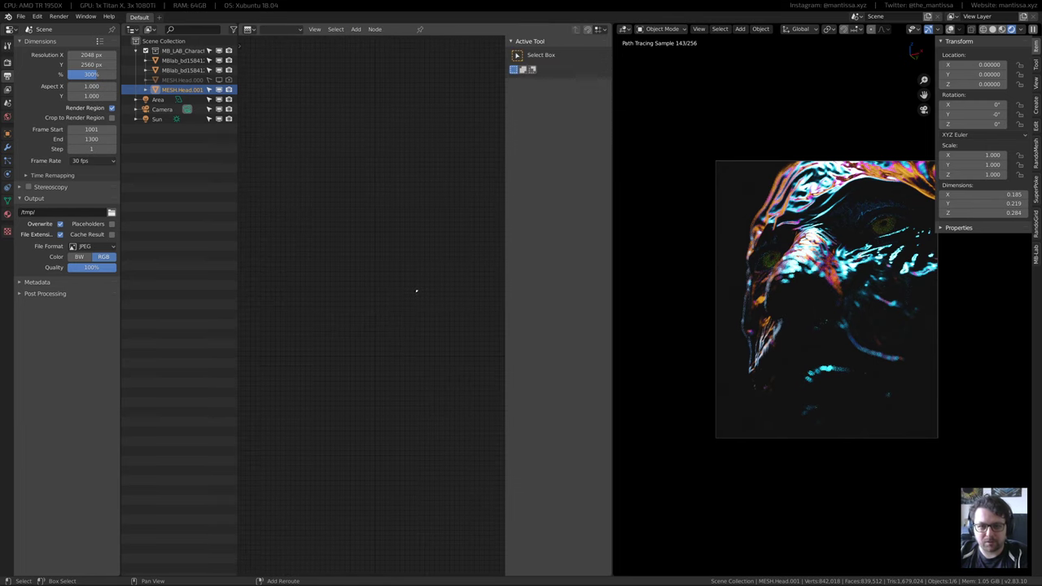
{"action": "scroll", "coordinate": [359, 274], "scroll_direction": "up", "scroll_amount": 2}
{"action": "middle_click_drag", "start_coordinate": [359, 274], "coordinate": [385, 199]}
{"action": "scroll", "coordinate": [266, 247], "scroll_direction": "up", "scroll_amount": 2}
{"action": "middle_click_drag", "start_coordinate": [266, 247], "coordinate": [391, 274]}
{"action": "scroll", "coordinate": [395, 272], "scroll_direction": "up", "scroll_amount": 5}
{"action": "scroll", "coordinate": [392, 274], "scroll_direction": "up", "scroll_amount": 1}
{"action": "key", "text": "n"}
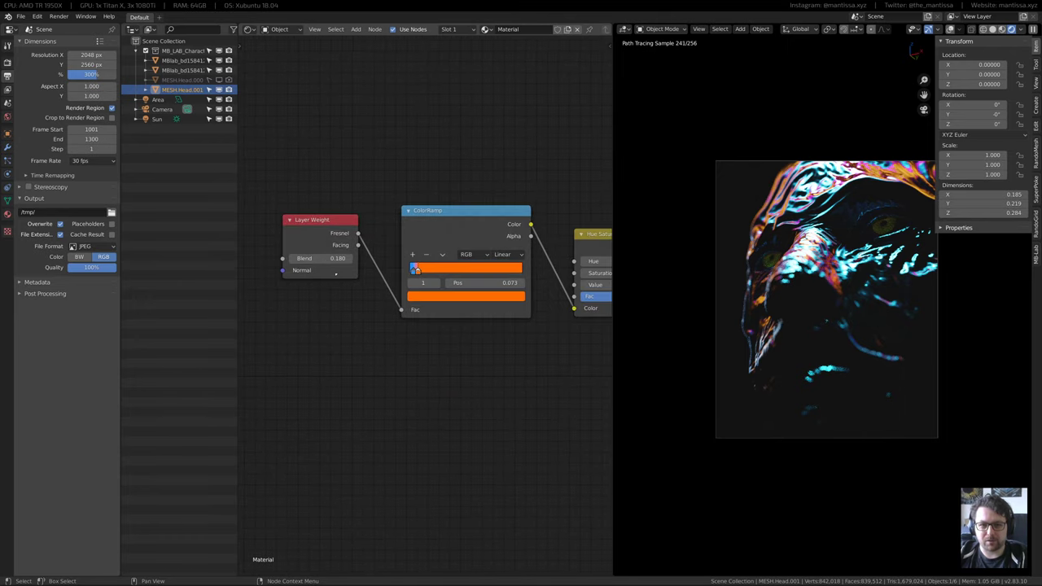
Preview the blue-orange ColorRamp and Hue Saturation Value outputs on the head, and restore the Principled BSDF connection to the Material Output
{"action": "scroll", "coordinate": [360, 268], "scroll_direction": "up", "scroll_amount": 9}
{"action": "middle_click_drag", "start_coordinate": [504, 233], "coordinate": [287, 273]}
{"action": "scroll", "coordinate": [287, 274], "scroll_direction": "down", "scroll_amount": 3}
{"action": "left_click", "coordinate": [375, 244], "text": "ctrl+shift"}
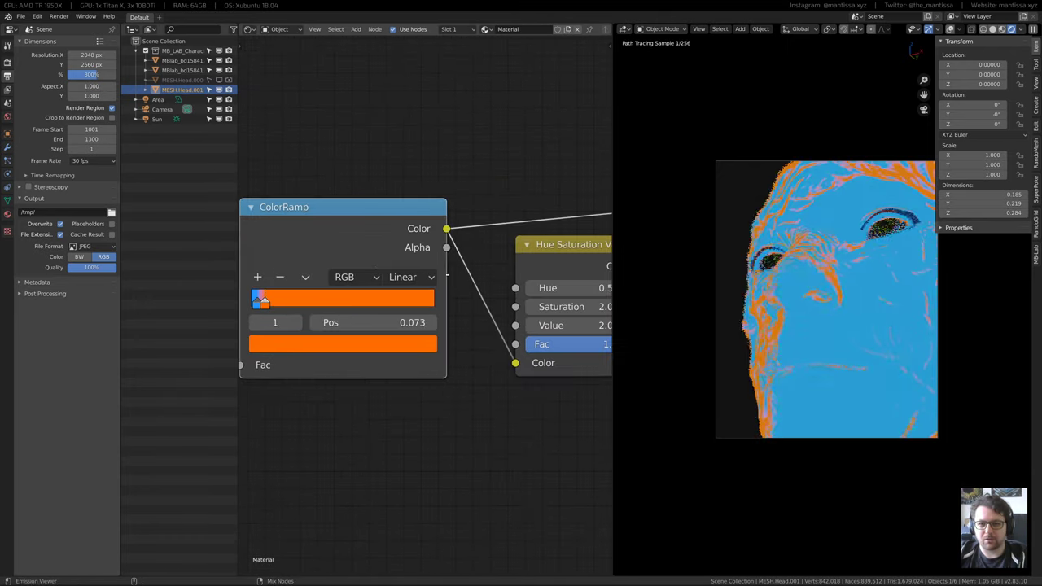
{"action": "middle_click_drag", "start_coordinate": [466, 280], "coordinate": [413, 288]}
{"action": "middle_click_drag", "start_coordinate": [531, 265], "coordinate": [387, 278]}
{"action": "left_click", "coordinate": [387, 278], "text": "ctrl+shift"}
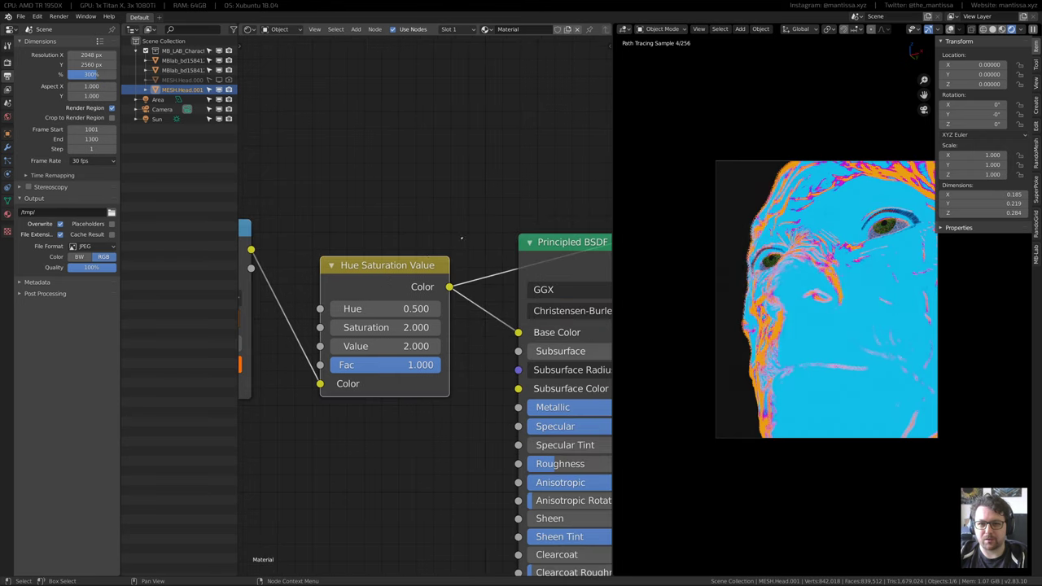
{"action": "middle_click_drag", "start_coordinate": [461, 237], "coordinate": [369, 234]}
{"action": "scroll", "coordinate": [369, 234], "scroll_direction": "down", "scroll_amount": 2}
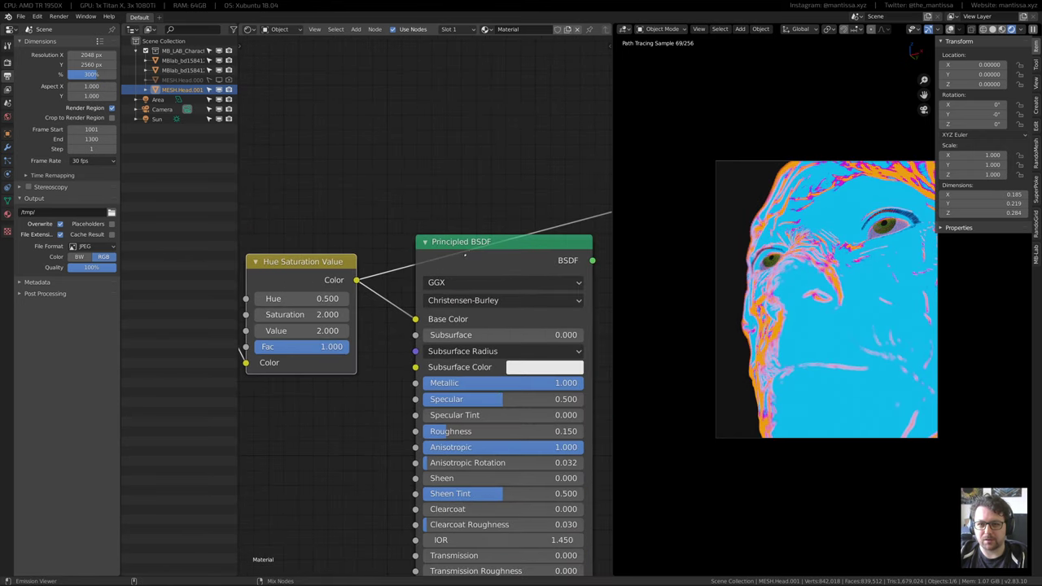
{"action": "left_click", "coordinate": [465, 254], "text": "ctrl+shift"}
{"action": "scroll", "coordinate": [464, 255], "scroll_direction": "down", "scroll_amount": 2}
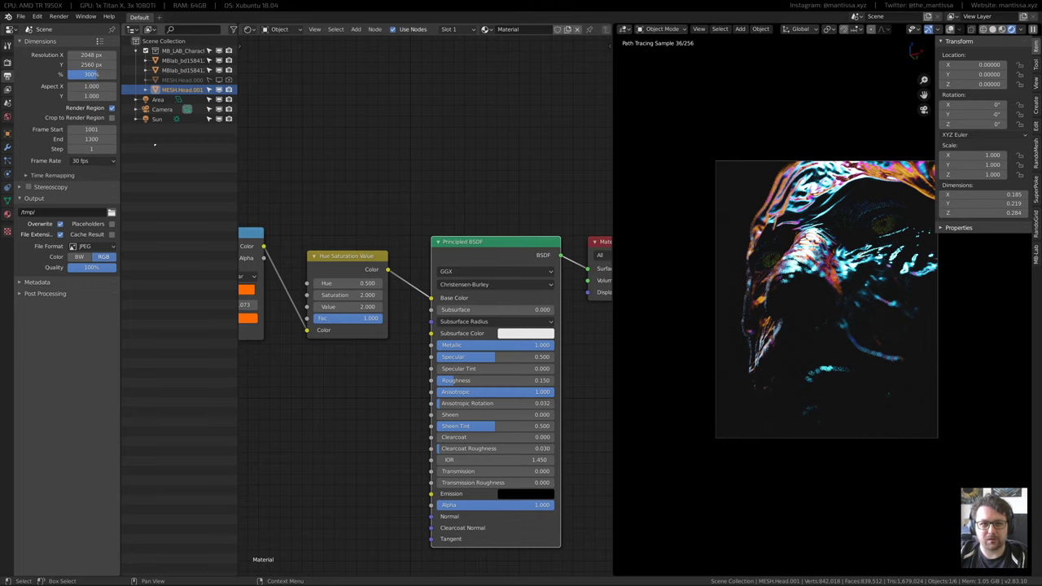
Select the Area light, show its light settings, and change the Shader Editor to a 3D Viewport showing the light above the head
{"action": "left_click", "coordinate": [158, 99]}
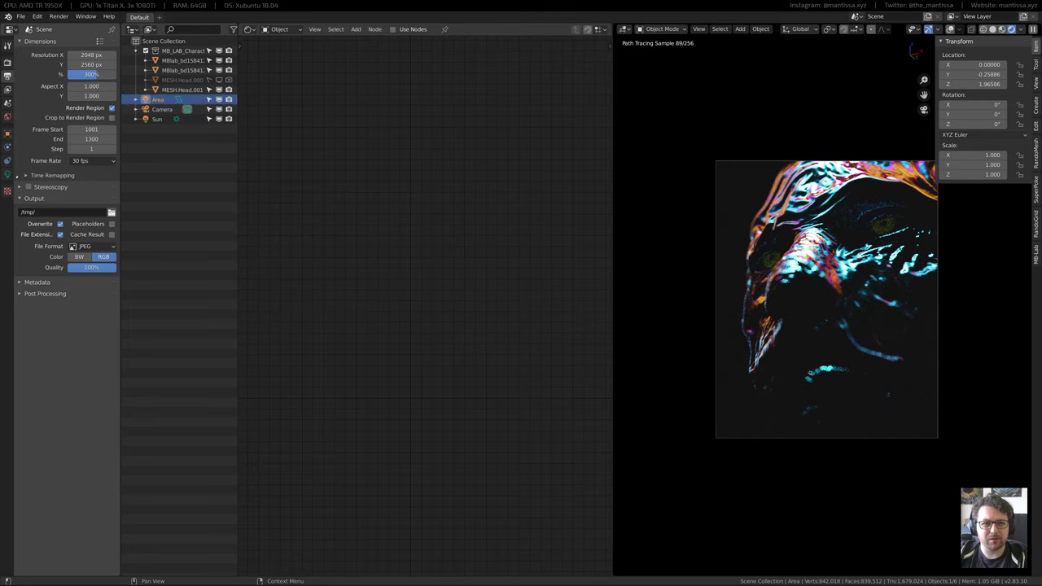
{"action": "left_click", "coordinate": [8, 174]}
{"action": "key", "text": "shift+F5"}
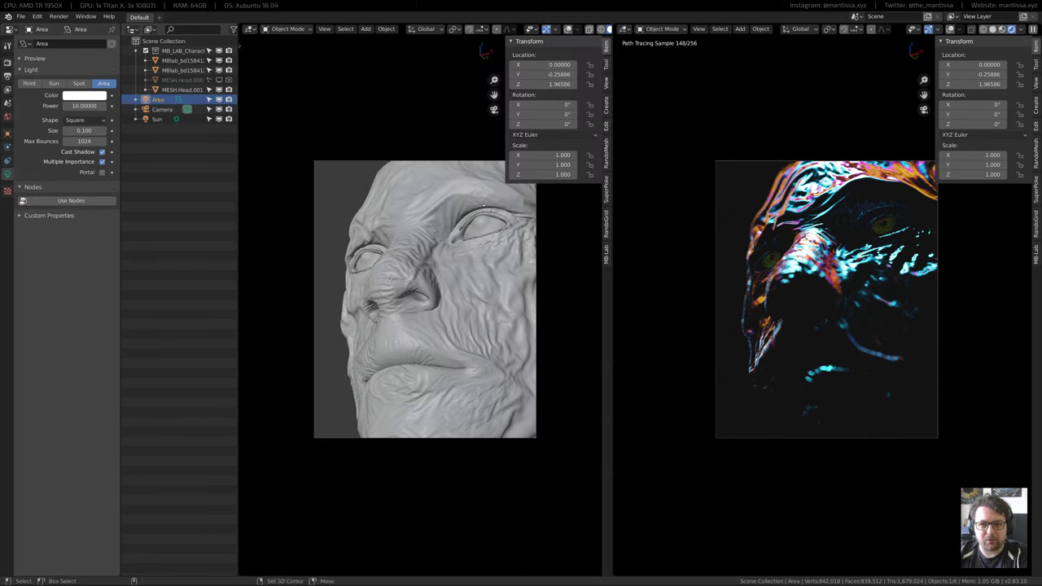
{"action": "middle_click_drag", "start_coordinate": [486, 274], "coordinate": [407, 285], "text": "shift"}
{"action": "scroll", "coordinate": [432, 232], "scroll_direction": "down", "scroll_amount": 6}
{"action": "scroll", "coordinate": [407, 221], "scroll_direction": "down", "scroll_amount": 4}
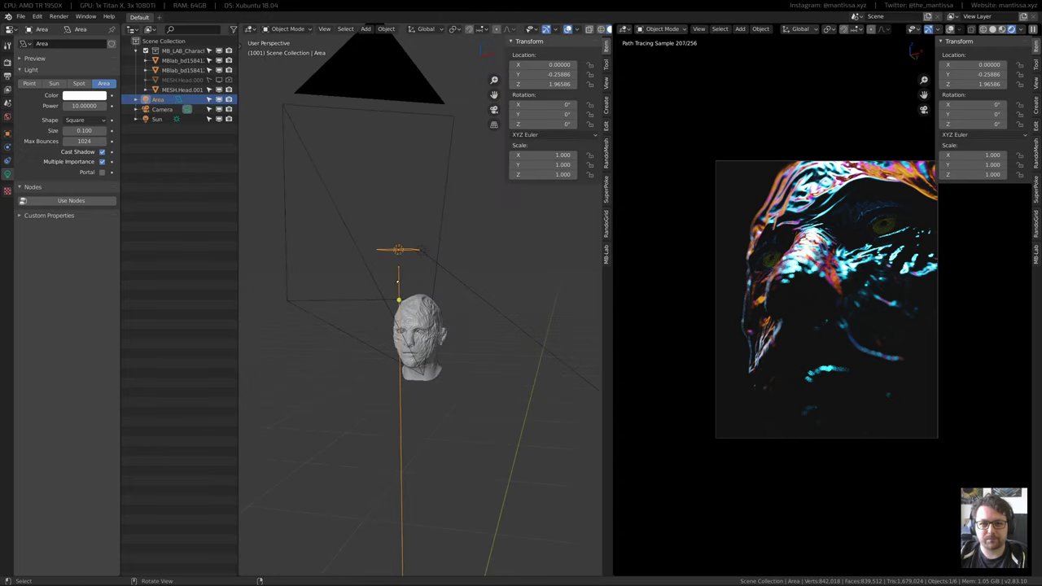
{"action": "middle_click_drag", "start_coordinate": [313, 285], "coordinate": [439, 279]}
Try moving the Area light along the global Y axis while watching the rendered head
{"action": "key", "text": "g"}
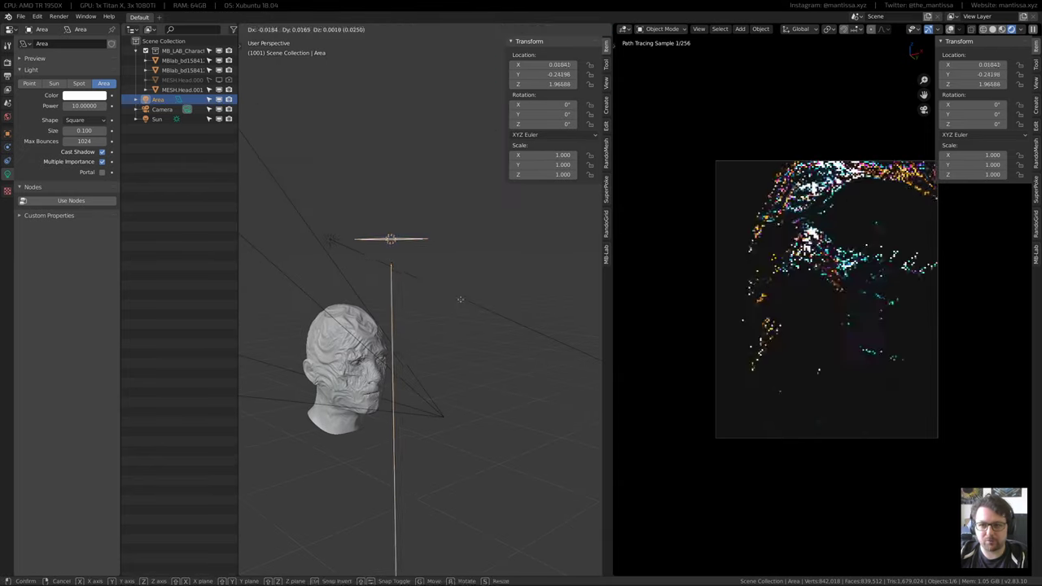
{"action": "key", "text": "y"}
{"action": "right_click", "coordinate": [435, 291]}
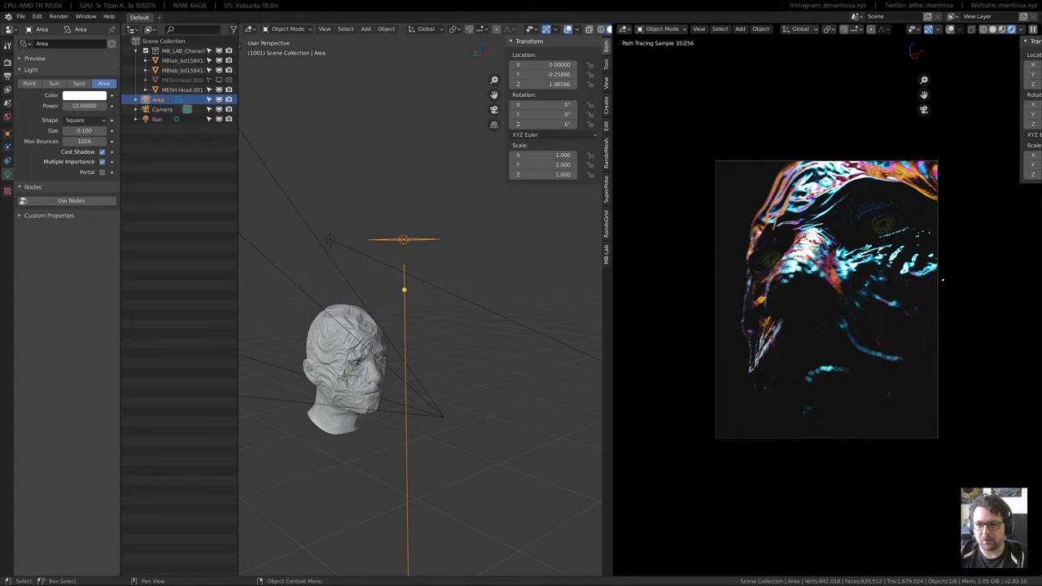
{"action": "scroll", "coordinate": [935, 284], "scroll_direction": "up", "scroll_amount": 4}
{"action": "scroll", "coordinate": [840, 291], "scroll_direction": "down", "scroll_amount": 2}
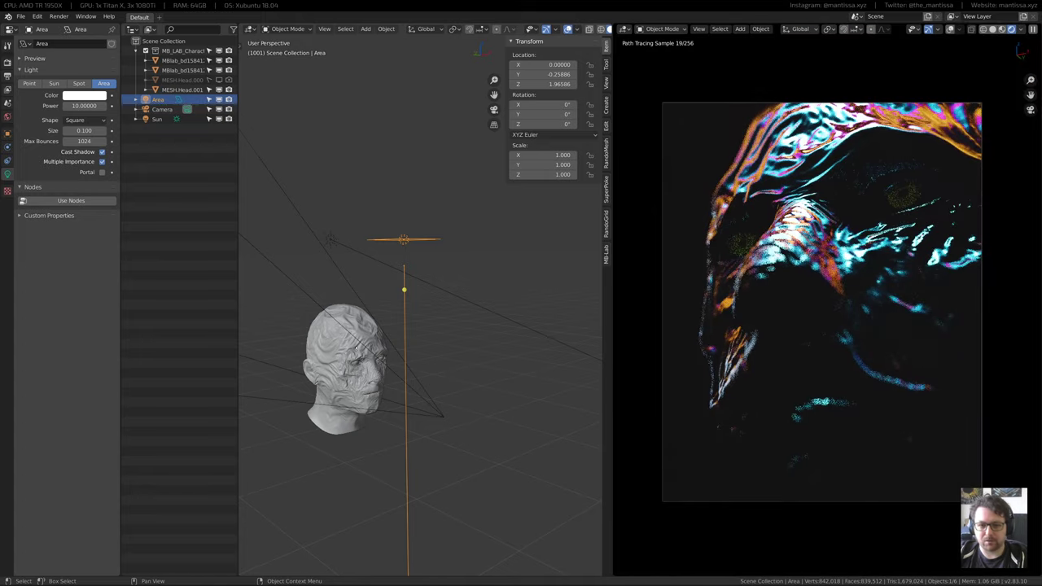
{"action": "middle_click_drag", "start_coordinate": [364, 333], "coordinate": [419, 353], "text": "shift"}
{"action": "key", "text": "g"}
{"action": "key", "text": "y"}
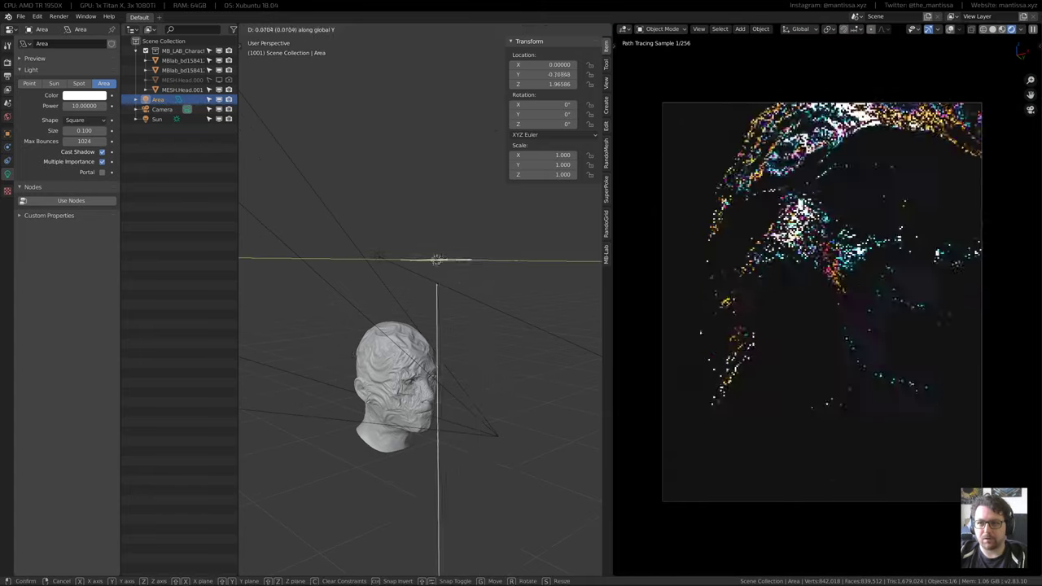
{"action": "right_click", "coordinate": [364, 342]}
{"action": "middle_click_drag", "start_coordinate": [371, 336], "coordinate": [444, 342]}
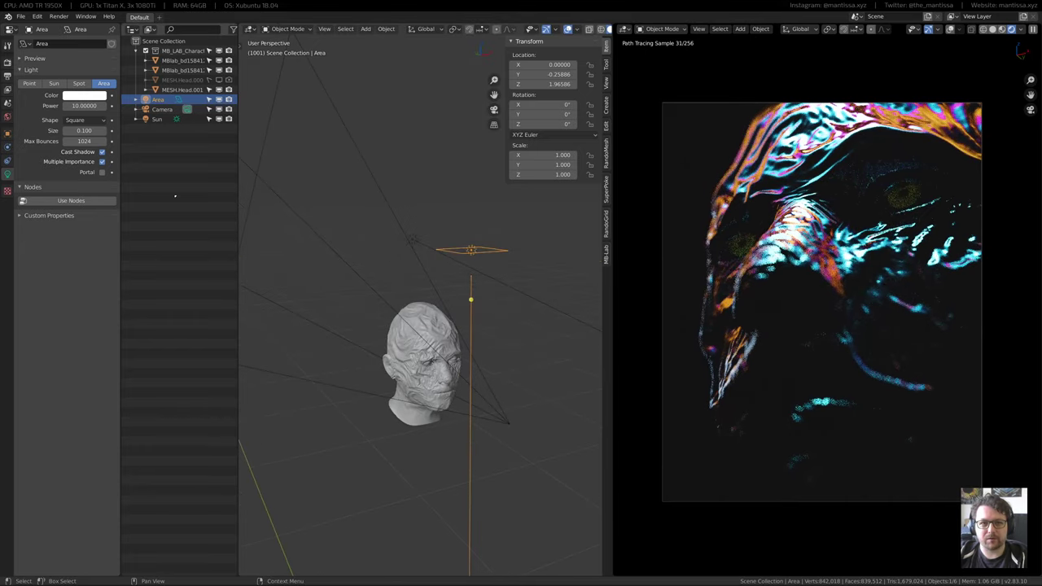
Hide the Area light to preview the Sun's lighting alone with the Sun selected, and show the Area light again
{"action": "left_click", "coordinate": [218, 100]}
{"action": "left_click", "coordinate": [158, 119]}
{"action": "middle_click_drag", "start_coordinate": [349, 182], "coordinate": [312, 217]}
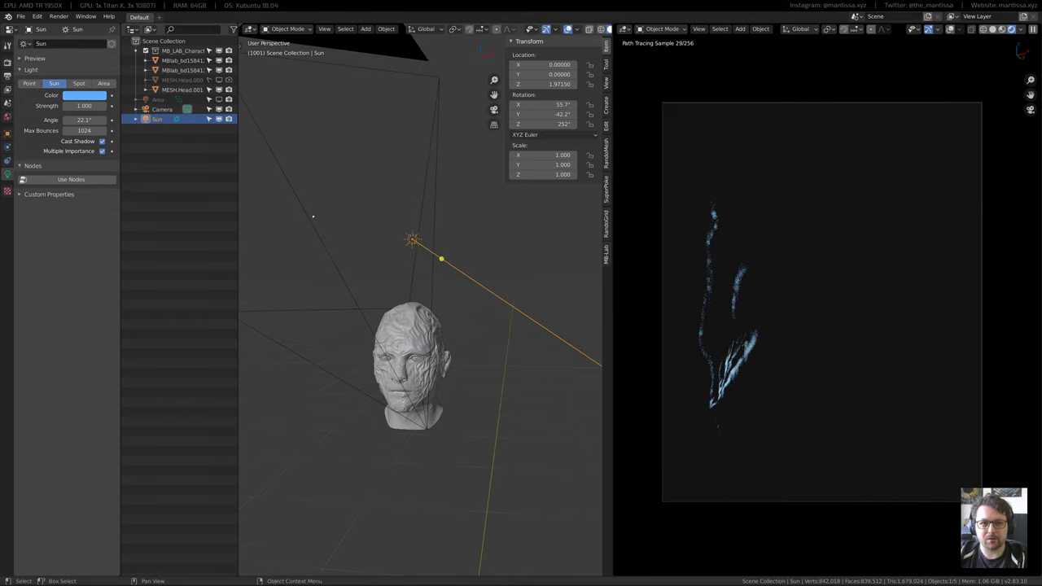
{"action": "left_click", "coordinate": [219, 99]}
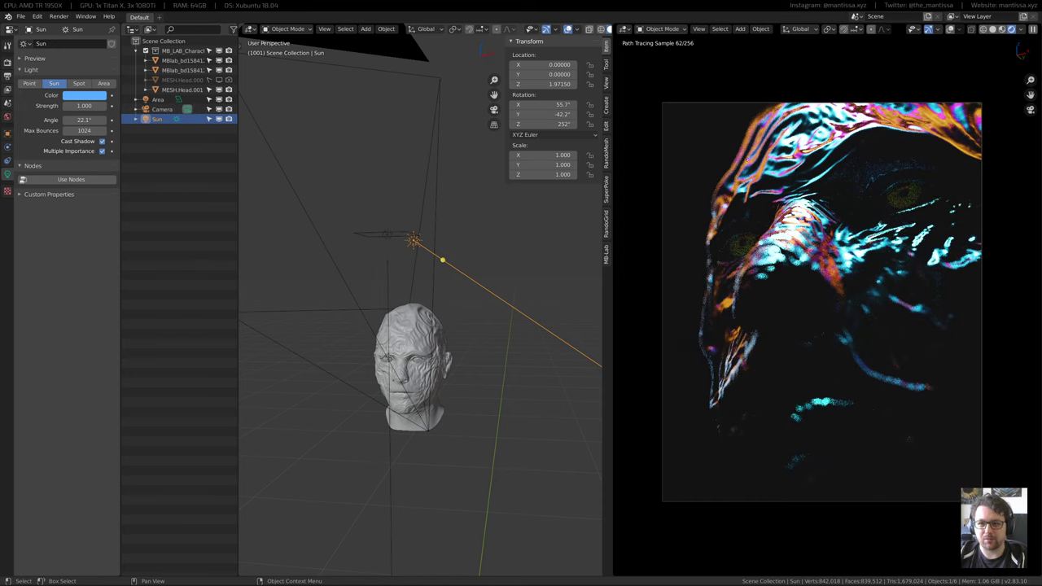
{"action": "middle_click_drag", "start_coordinate": [432, 285], "coordinate": [398, 286]}
{"action": "scroll", "coordinate": [411, 291], "scroll_direction": "up", "scroll_amount": 3}
{"action": "scroll", "coordinate": [387, 283], "scroll_direction": "up", "scroll_amount": 2}
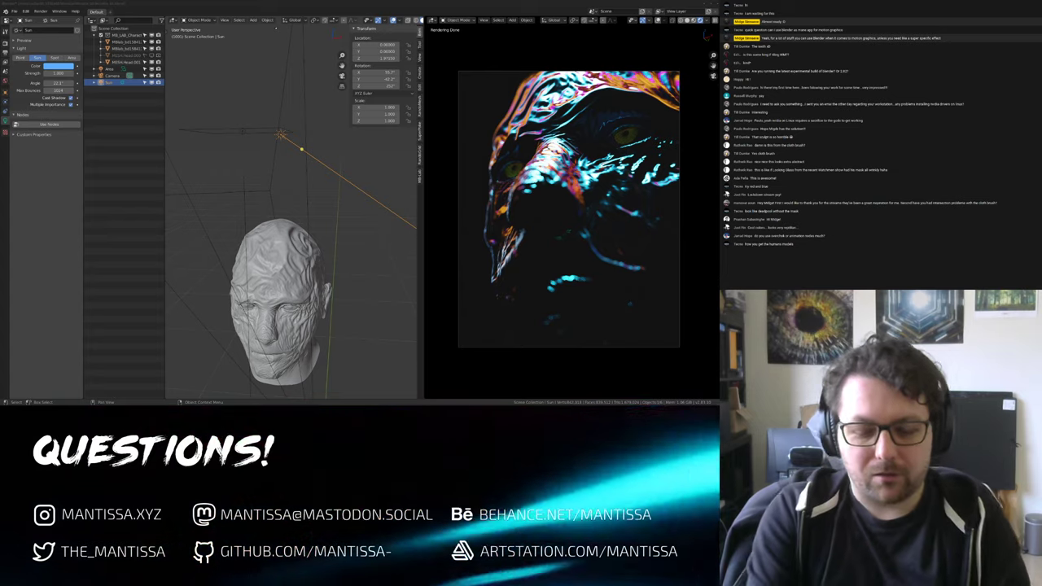
Launch Software & Updates from the run prompt, review the NVIDIA driver options under Additional Drivers, and close the window
{"action": "key", "text": "super+d"}
{"action": "type", "text": "so"}
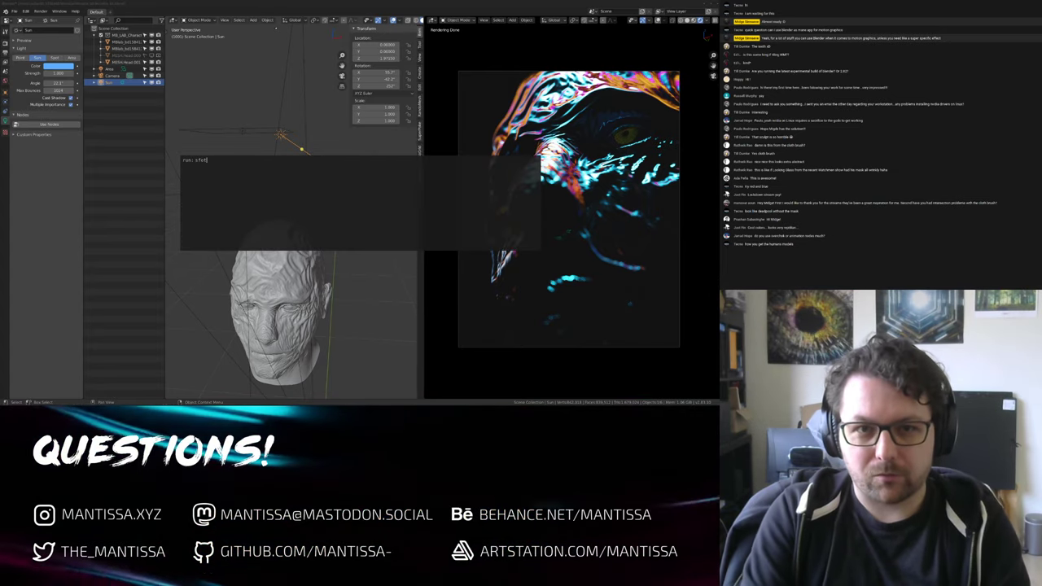
{"action": "type", "text": "ft"}
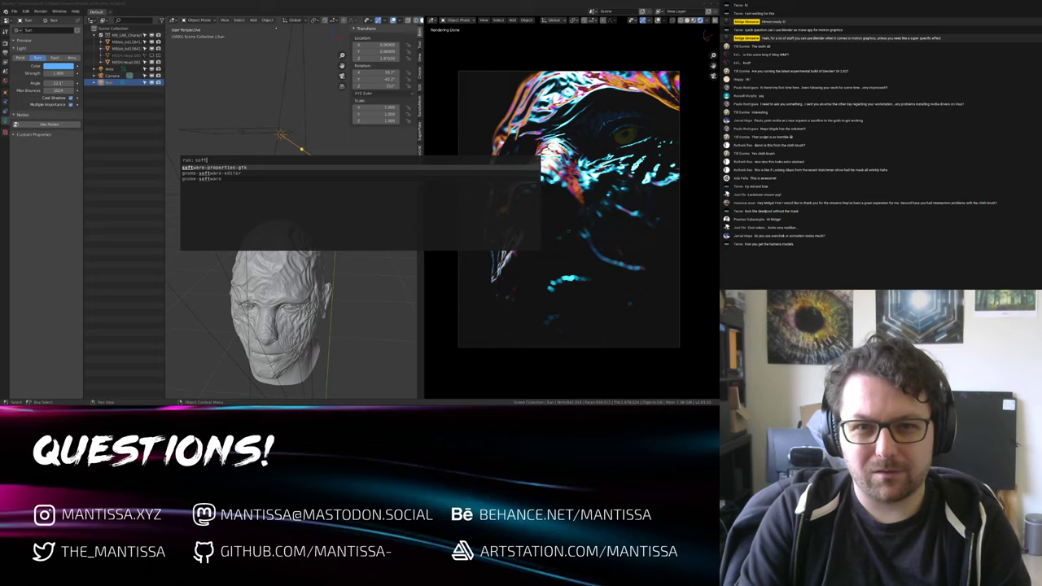
{"action": "key", "text": "Return"}
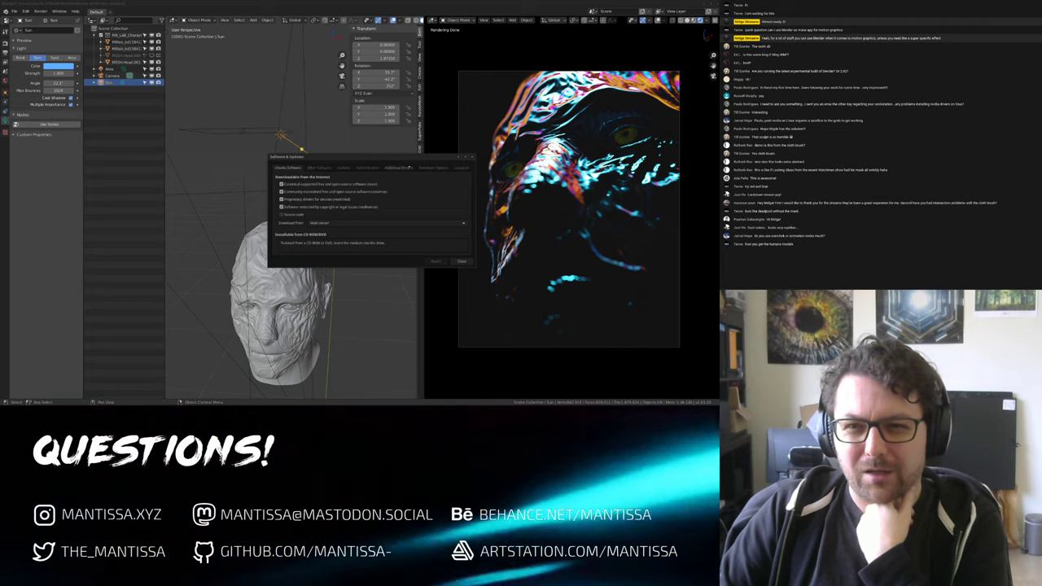
{"action": "left_click", "coordinate": [376, 169]}
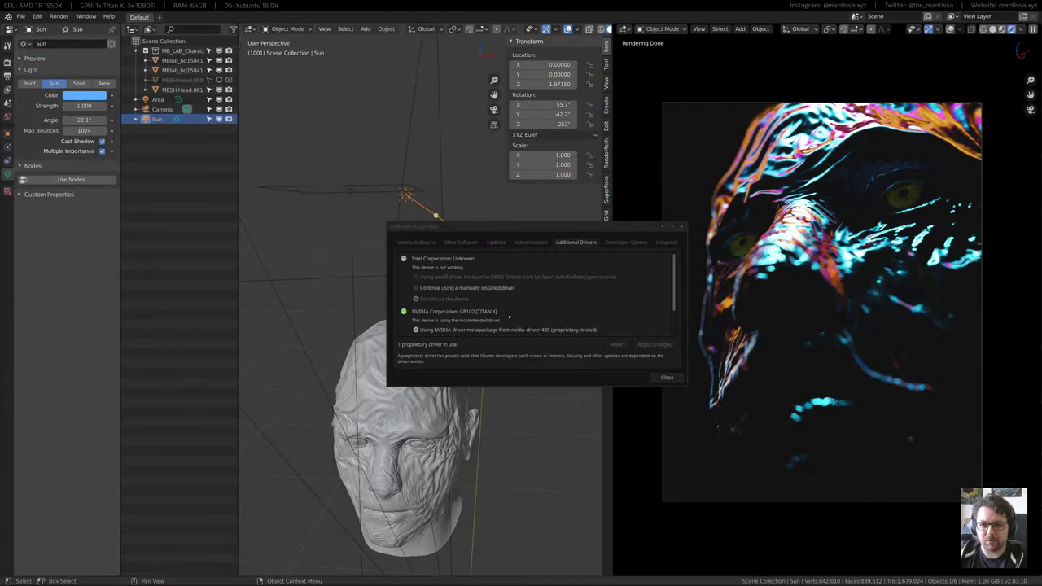
{"action": "scroll", "coordinate": [493, 302], "scroll_direction": "down", "scroll_amount": 2}
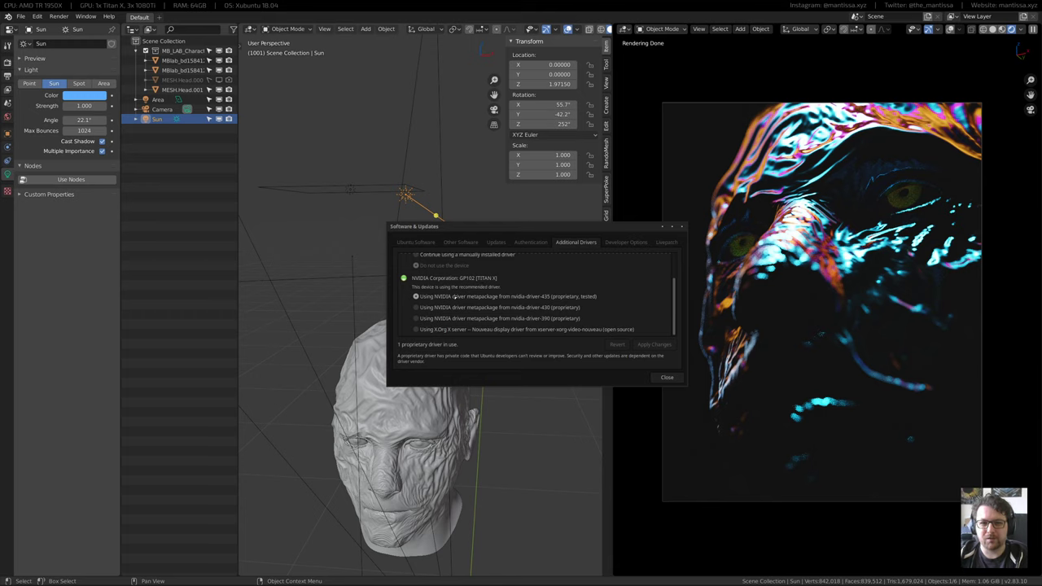
{"action": "scroll", "coordinate": [547, 288], "scroll_direction": "up", "scroll_amount": 2}
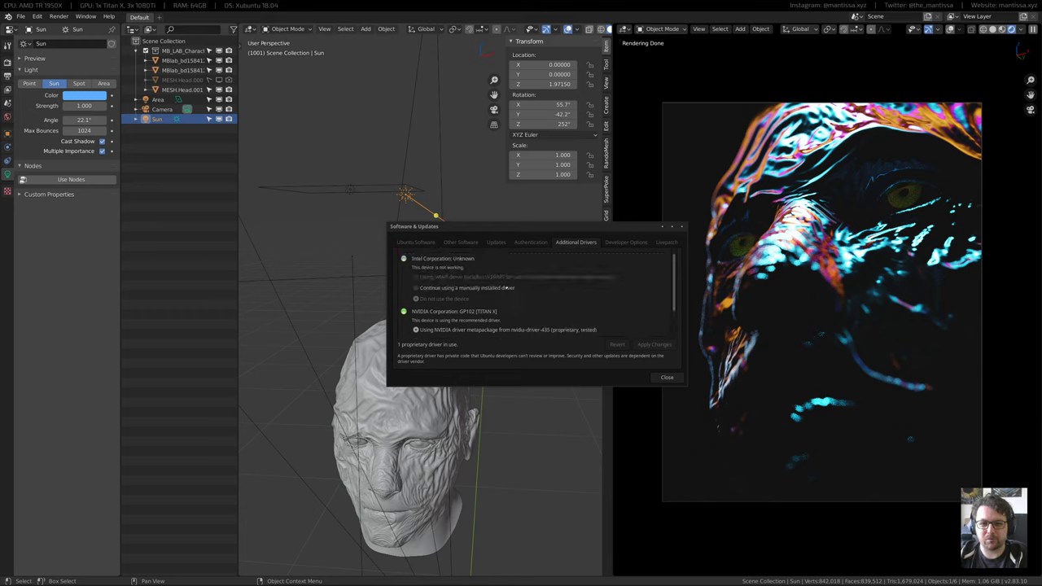
{"action": "scroll", "coordinate": [503, 292], "scroll_direction": "down", "scroll_amount": 2}
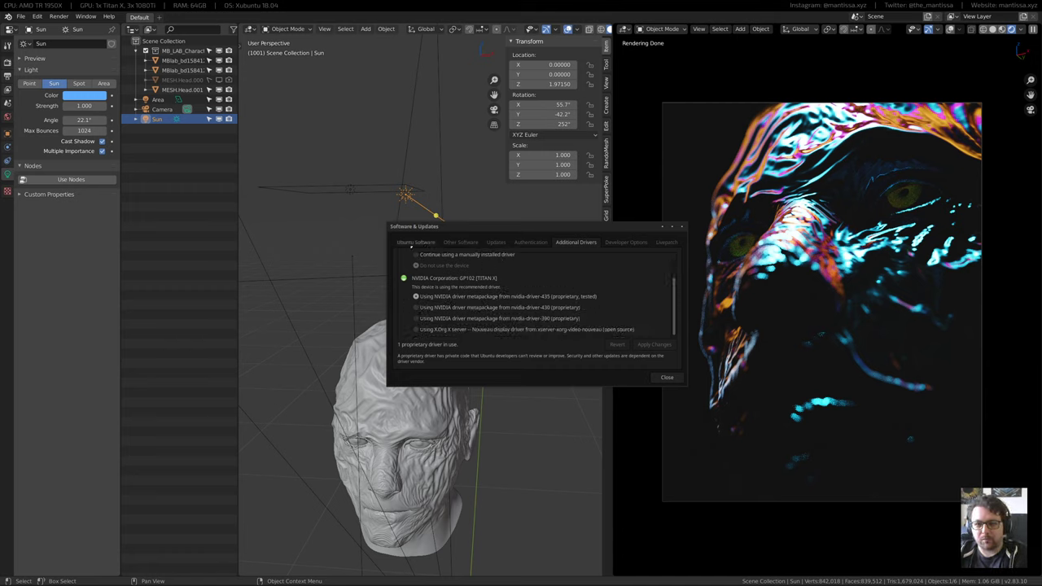
{"action": "left_click", "coordinate": [667, 378]}
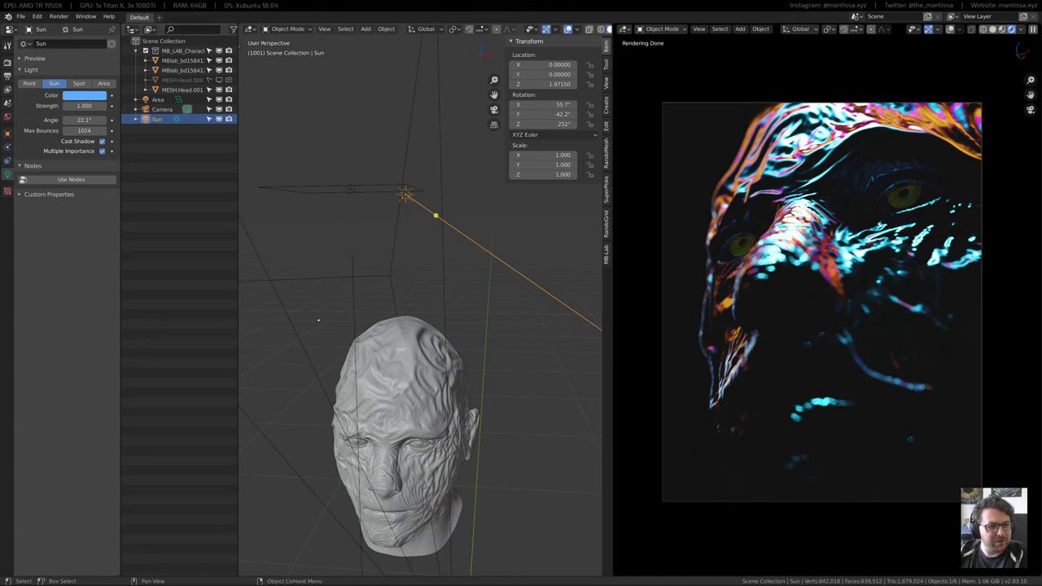
Examine the sculpted wrinkles on the head's front and side in the solid-shaded viewport
{"action": "middle_click_drag", "start_coordinate": [318, 320], "coordinate": [292, 312]}
{"action": "scroll", "coordinate": [310, 304], "scroll_direction": "up", "scroll_amount": 6}
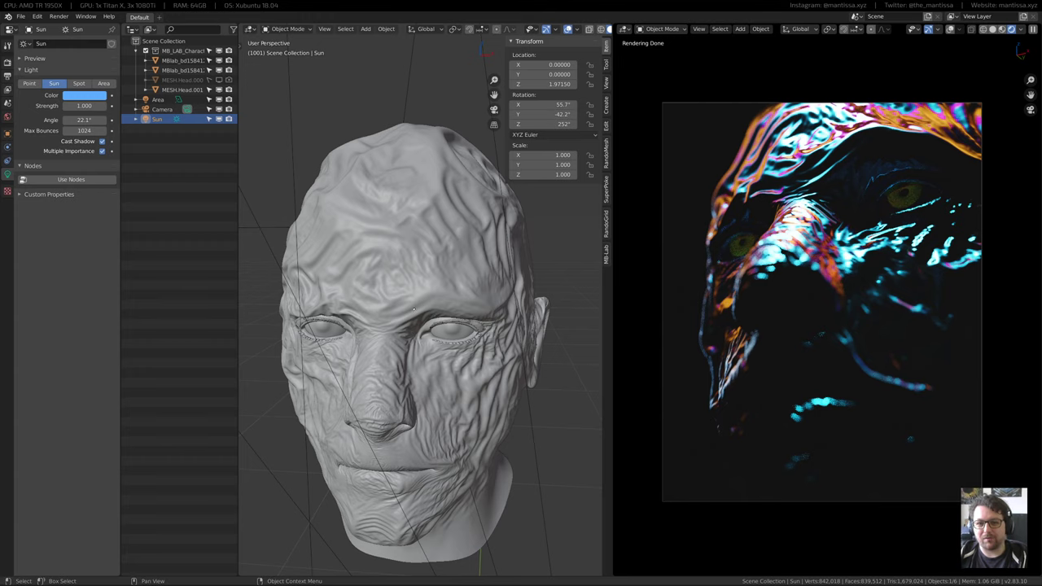
{"action": "middle_click_drag", "start_coordinate": [414, 309], "coordinate": [384, 305]}
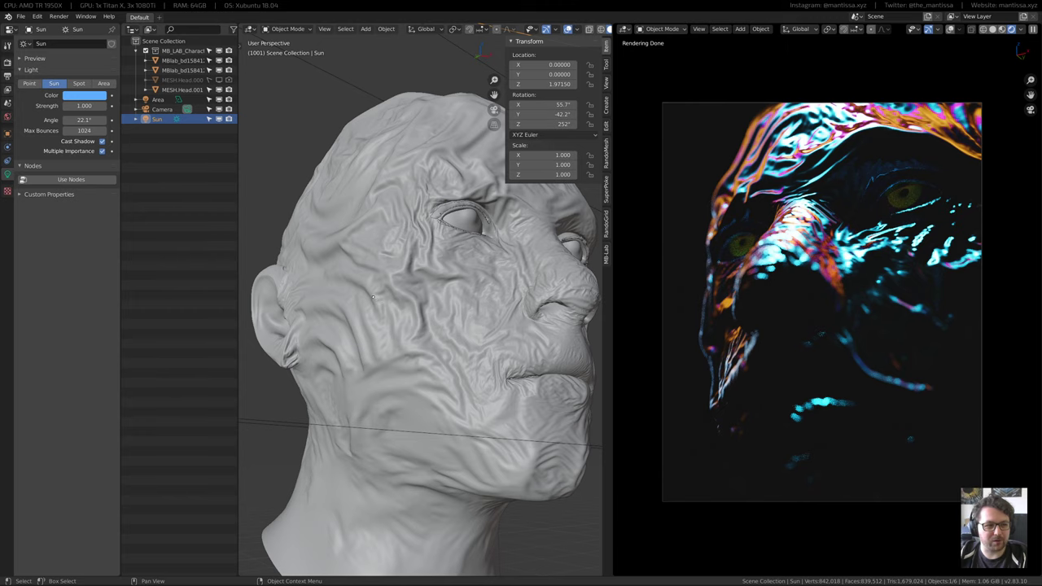
Examine the wrinkled head sculpt from the front, the sides and close up around the brow and nose
{"action": "middle_click_drag", "start_coordinate": [372, 297], "coordinate": [336, 307]}
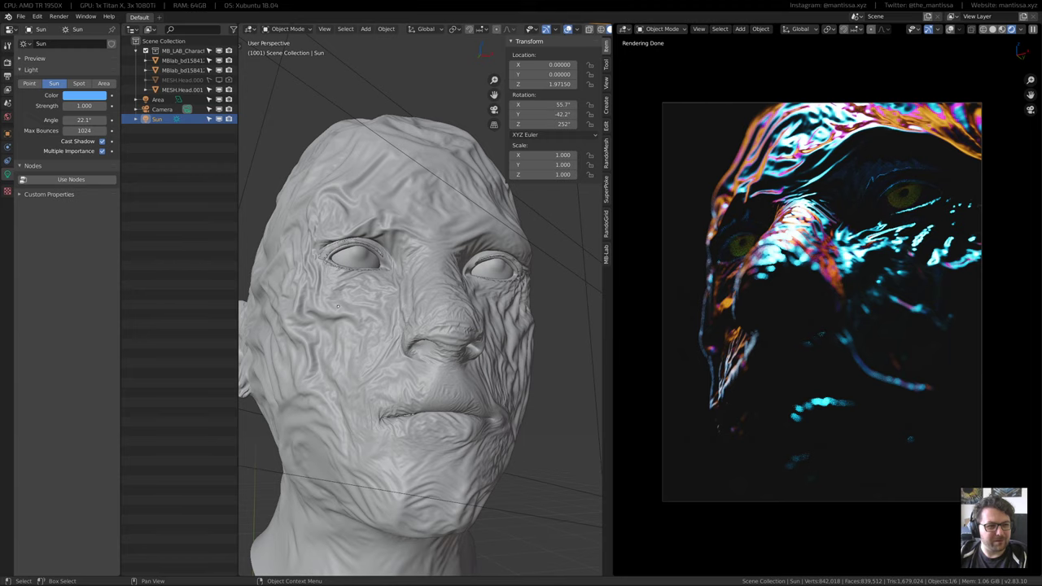
{"action": "middle_click_drag", "start_coordinate": [349, 302], "coordinate": [389, 299]}
{"action": "scroll", "coordinate": [355, 302], "scroll_direction": "up", "scroll_amount": 2}
{"action": "scroll", "coordinate": [347, 307], "scroll_direction": "down", "scroll_amount": 3}
{"action": "scroll", "coordinate": [389, 299], "scroll_direction": "up", "scroll_amount": 3}
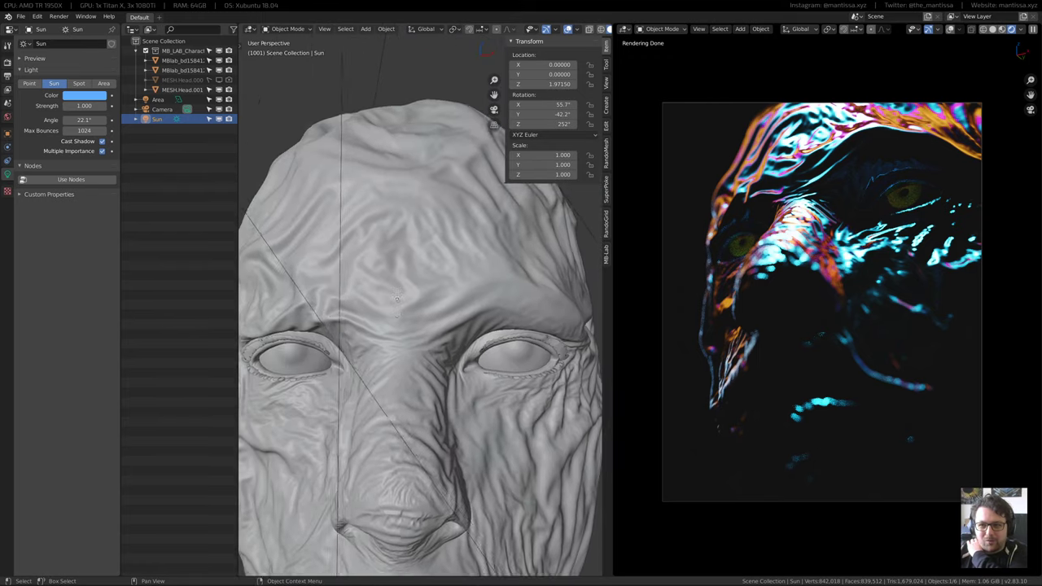
{"action": "scroll", "coordinate": [396, 298], "scroll_direction": "down", "scroll_amount": 3}
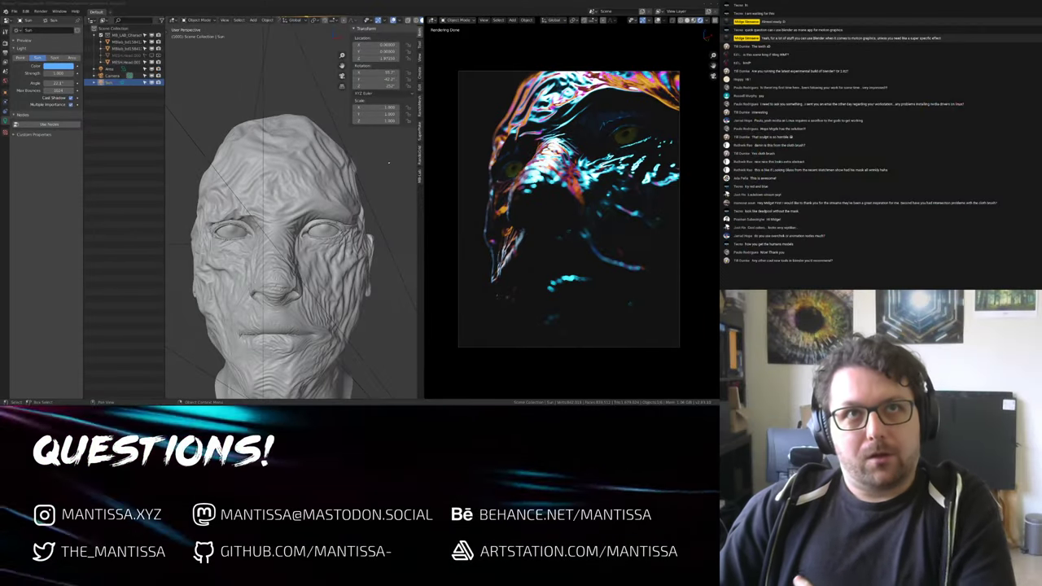
{"action": "middle_click_drag", "start_coordinate": [387, 162], "coordinate": [289, 175]}
Start a new file and discard the unsaved changes in the current scene
{"action": "left_click", "coordinate": [14, 11]}
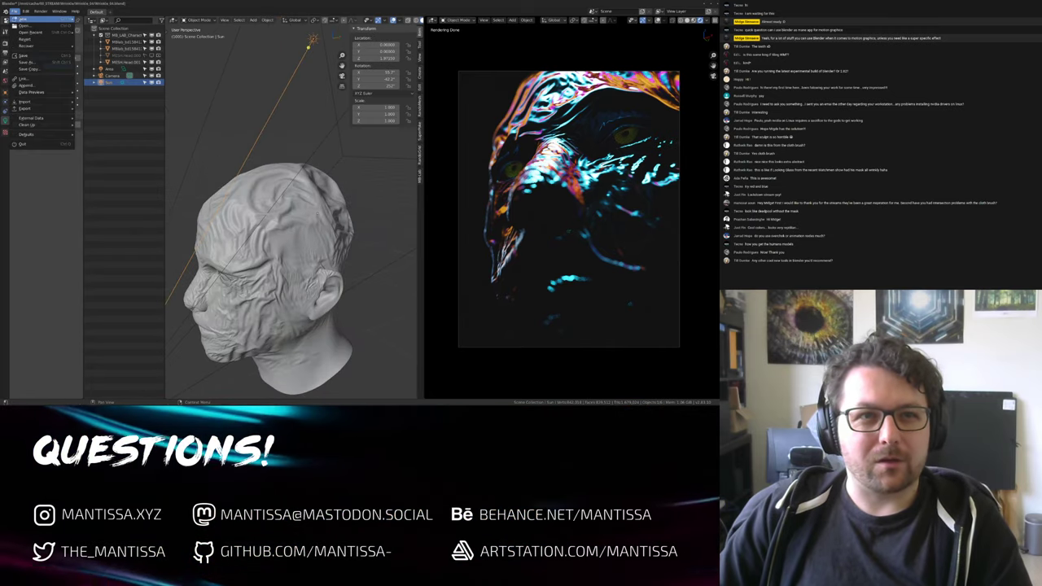
{"action": "mouse_move", "coordinate": [24, 18]}
{"action": "left_click", "coordinate": [96, 18]}
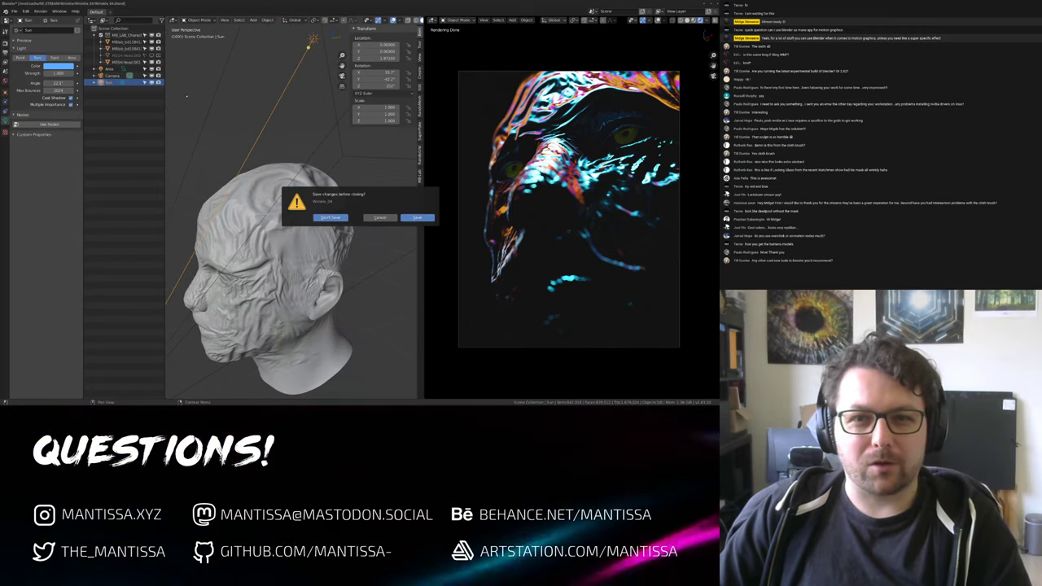
{"action": "left_click", "coordinate": [324, 216]}
Import the base mesh bust from a Wavefront (.obj) file
{"action": "left_click", "coordinate": [14, 10]}
{"action": "mouse_move", "coordinate": [40, 101]}
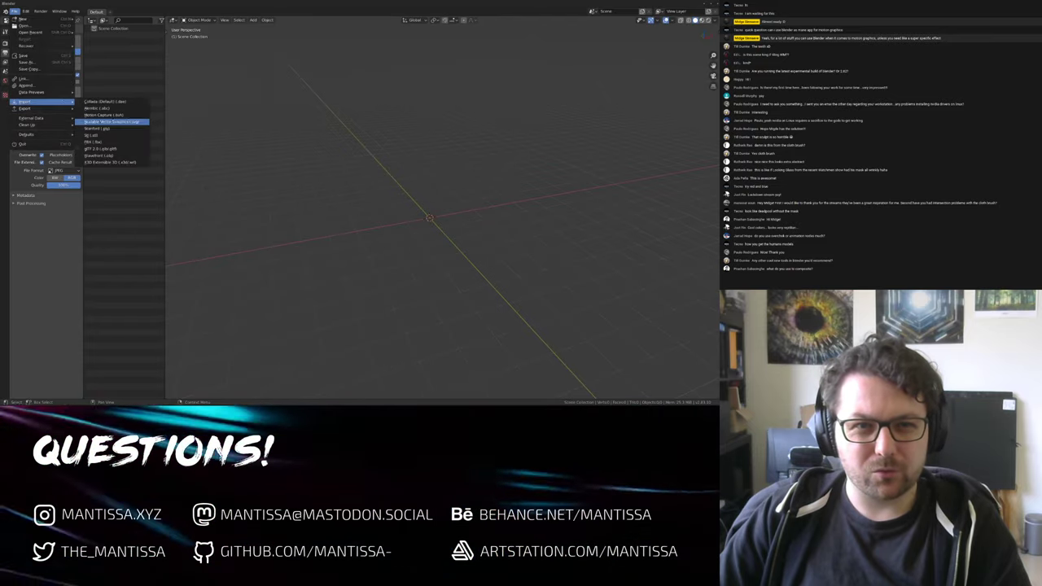
{"action": "left_click", "coordinate": [115, 156]}
{"action": "double_click", "coordinate": [302, 178]}
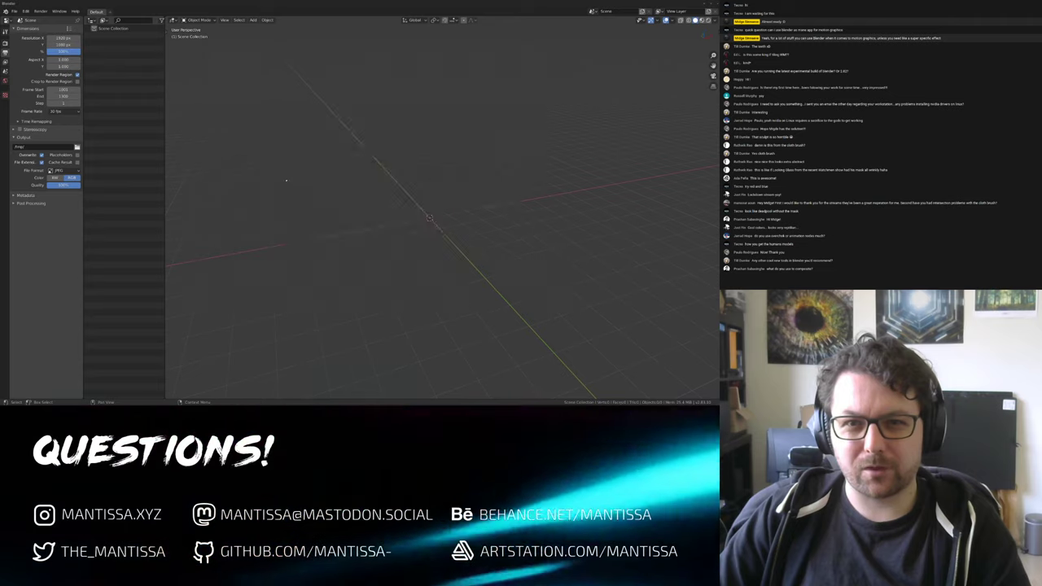
Add a level 3 subdivision to the imported bust and apply the modifier
{"action": "middle_click_drag", "start_coordinate": [342, 204], "coordinate": [400, 176]}
{"action": "scroll", "coordinate": [401, 176], "scroll_direction": "down", "scroll_amount": 5}
{"action": "key", "text": "ctrl+3"}
{"action": "right_click", "coordinate": [400, 176]}
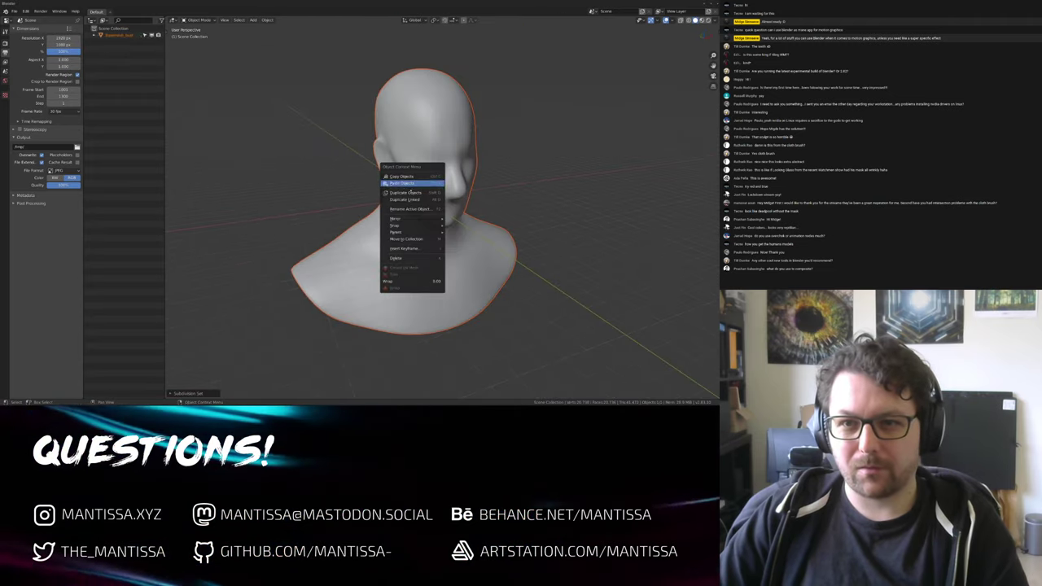
{"action": "key", "text": "Escape"}
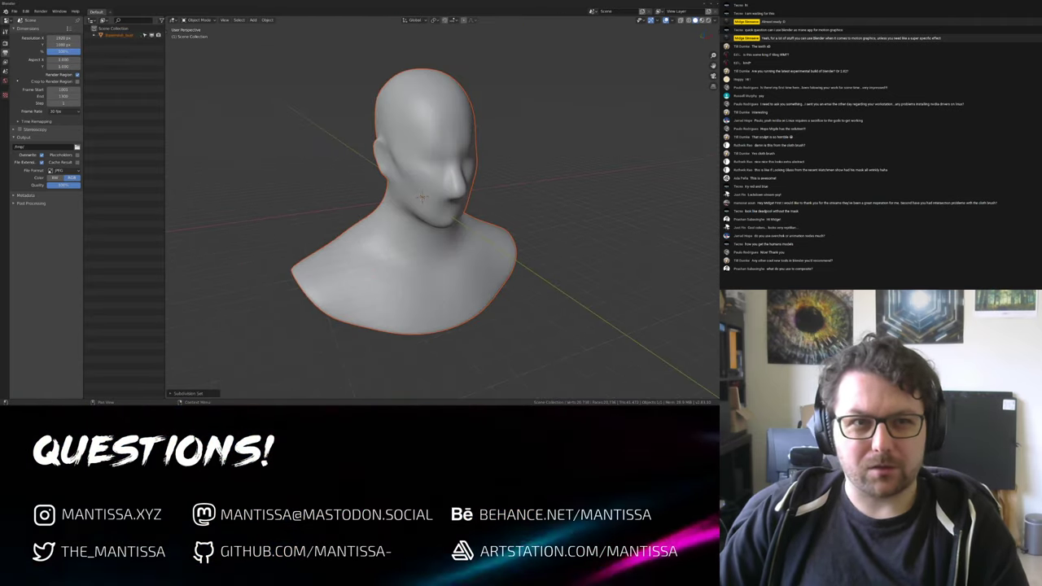
{"action": "left_click", "coordinate": [447, 149]}
{"action": "left_click", "coordinate": [5, 101]}
{"action": "left_click", "coordinate": [30, 50]}
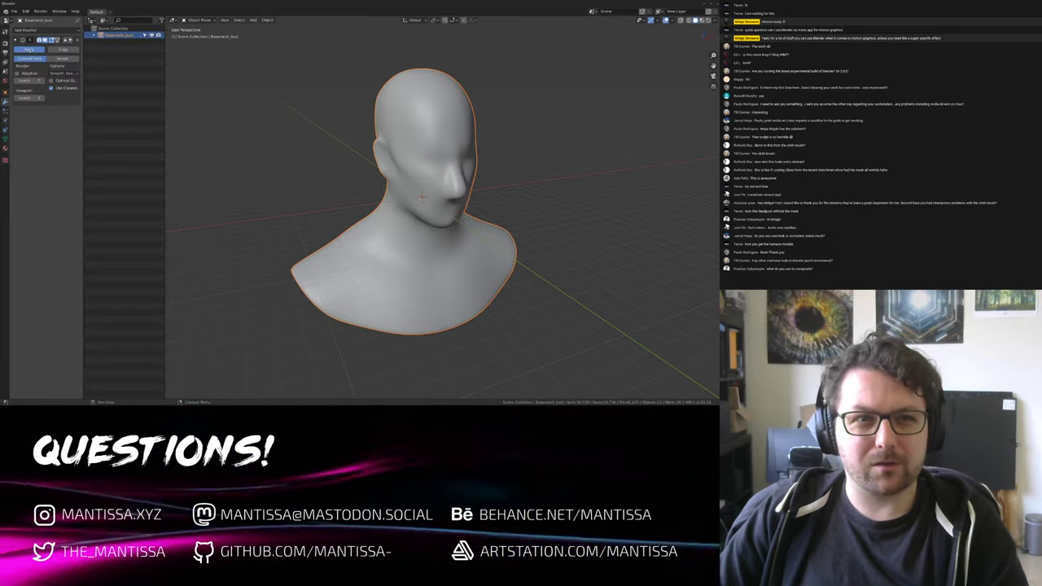
Shade the bust smooth and switch it to Sculpt Mode
{"action": "middle_click_drag", "start_coordinate": [432, 151], "coordinate": [407, 159]}
{"action": "right_click", "coordinate": [407, 159]}
{"action": "left_click", "coordinate": [407, 158]}
{"action": "key", "text": "ctrl+Tab"}
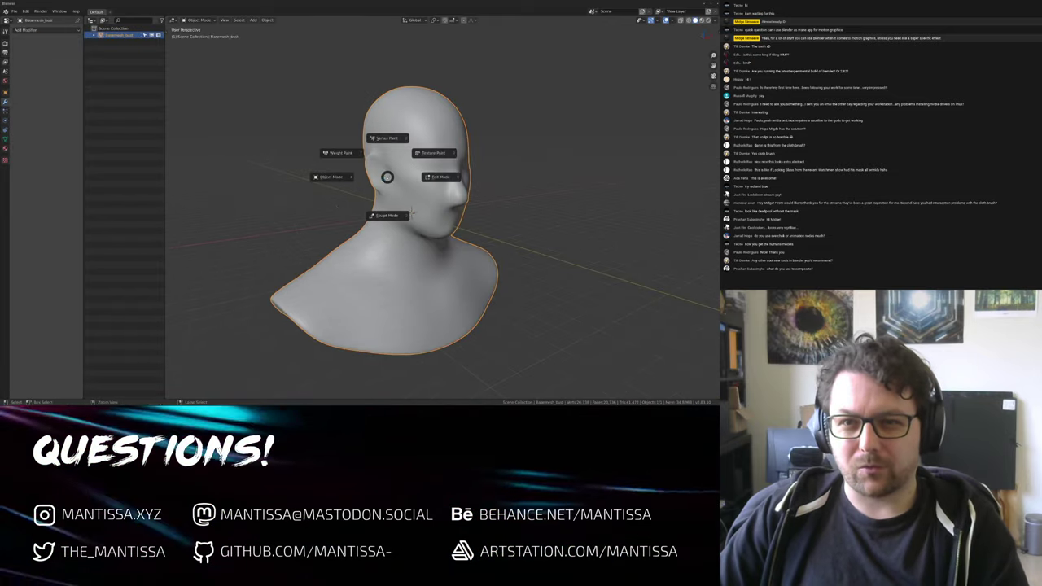
{"action": "scroll", "coordinate": [453, 190], "scroll_direction": "up", "scroll_amount": 2}
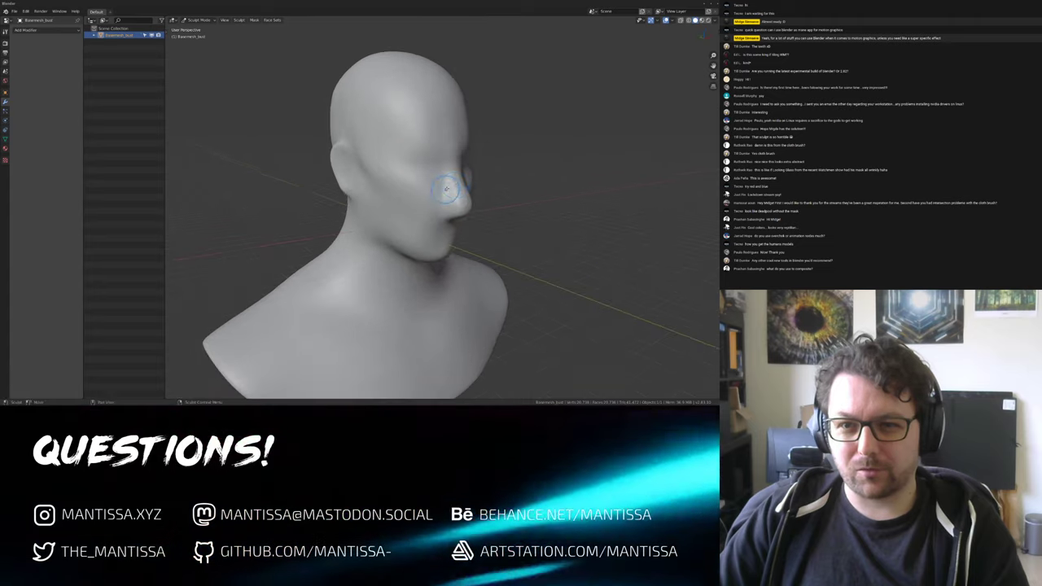
Show the brush settings and choose the Cloth brush for sculpting
{"action": "left_click", "coordinate": [715, 44]}
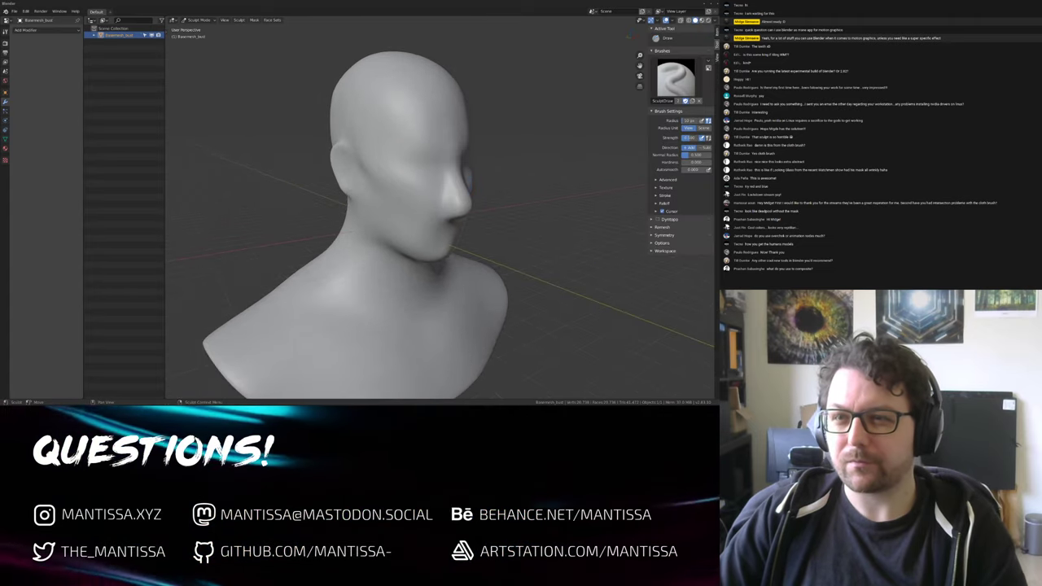
{"action": "key", "text": "shift+space"}
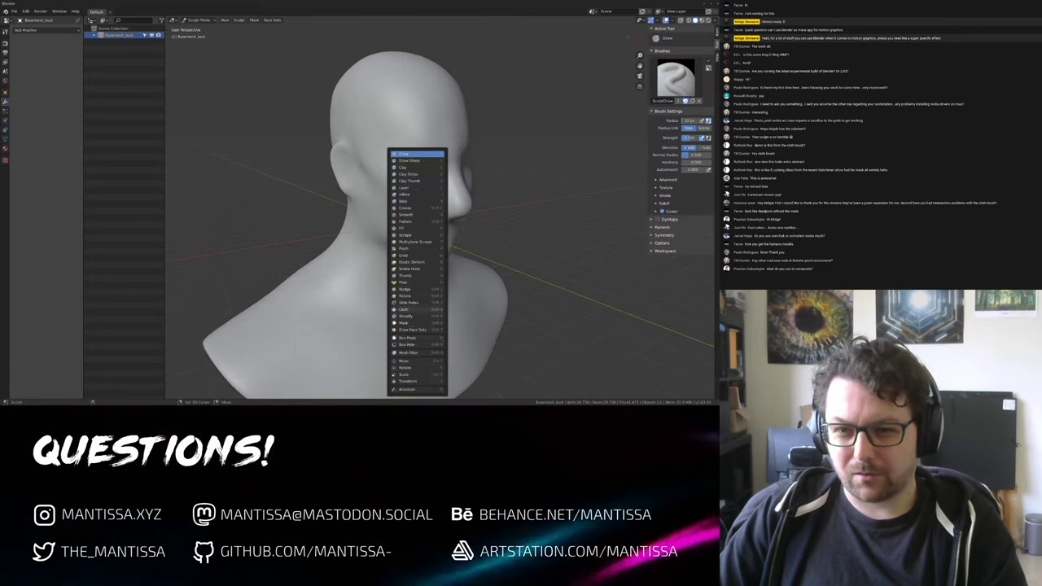
{"action": "left_click", "coordinate": [412, 309]}
Enlarge the Cloth brush, pull first folds into the brow and nose bridge, and open the symmetry settings
{"action": "middle_click_drag", "start_coordinate": [412, 244], "coordinate": [350, 232]}
{"action": "scroll", "coordinate": [350, 203], "scroll_direction": "up", "scroll_amount": 2}
{"action": "mouse_move", "coordinate": [298, 155]}
{"action": "middle_mouse_down"}
{"action": "mouse_move", "coordinate": [400, 141]}
{"action": "mouse_move", "coordinate": [324, 155]}
{"action": "middle_mouse_up"}
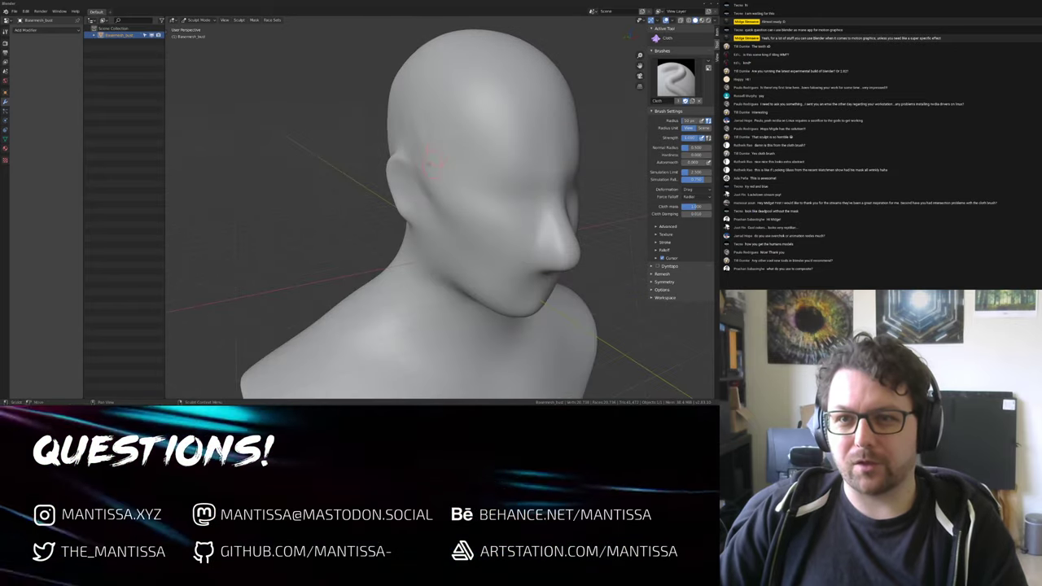
{"action": "scroll", "coordinate": [456, 165], "scroll_direction": "up", "scroll_amount": 2}
{"action": "scroll", "coordinate": [456, 165], "scroll_direction": "down", "scroll_amount": 2}
{"action": "middle_click_drag", "start_coordinate": [455, 166], "coordinate": [383, 167]}
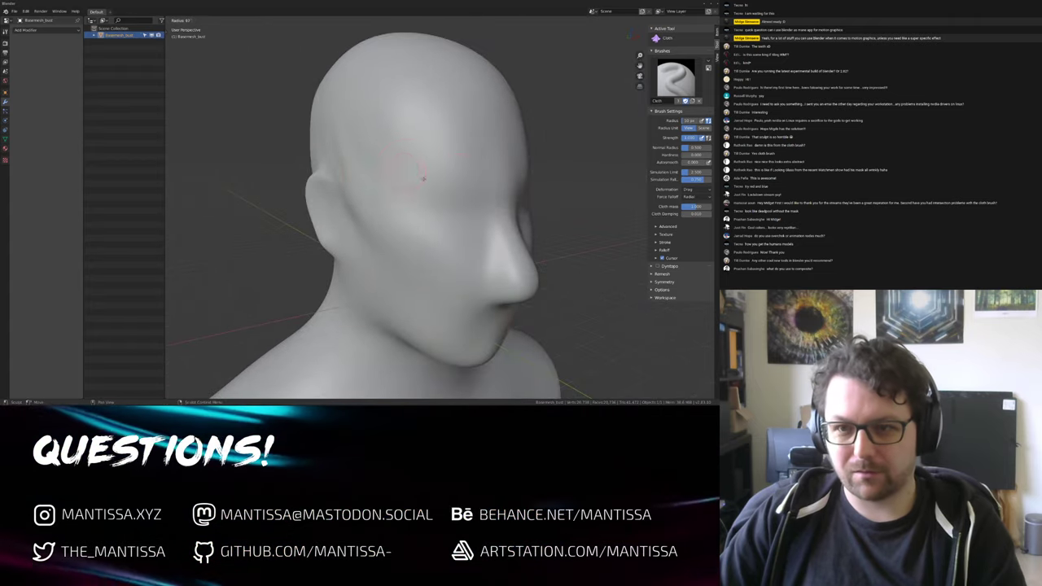
{"action": "middle_click_drag", "start_coordinate": [576, 174], "coordinate": [643, 186]}
{"action": "left_click", "coordinate": [666, 281]}
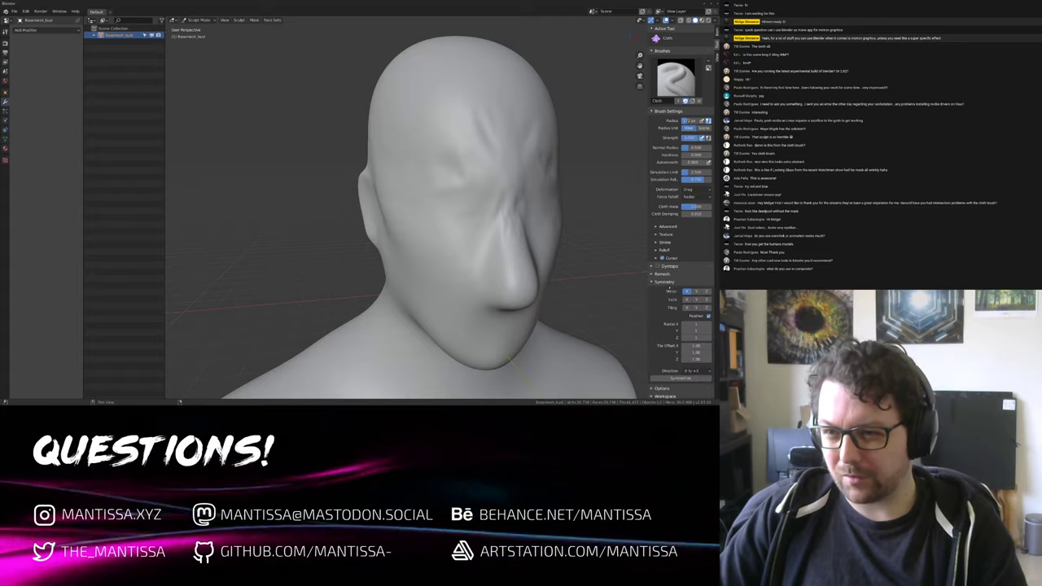
Pull deep folds across the brow, nose bridge and one cheek with the Cloth brush's Drag deformation
{"action": "mouse_move", "coordinate": [445, 210]}
{"action": "middle_mouse_down"}
{"action": "mouse_move", "coordinate": [344, 234]}
{"action": "mouse_move", "coordinate": [372, 209]}
{"action": "mouse_move", "coordinate": [426, 215]}
{"action": "middle_mouse_up"}
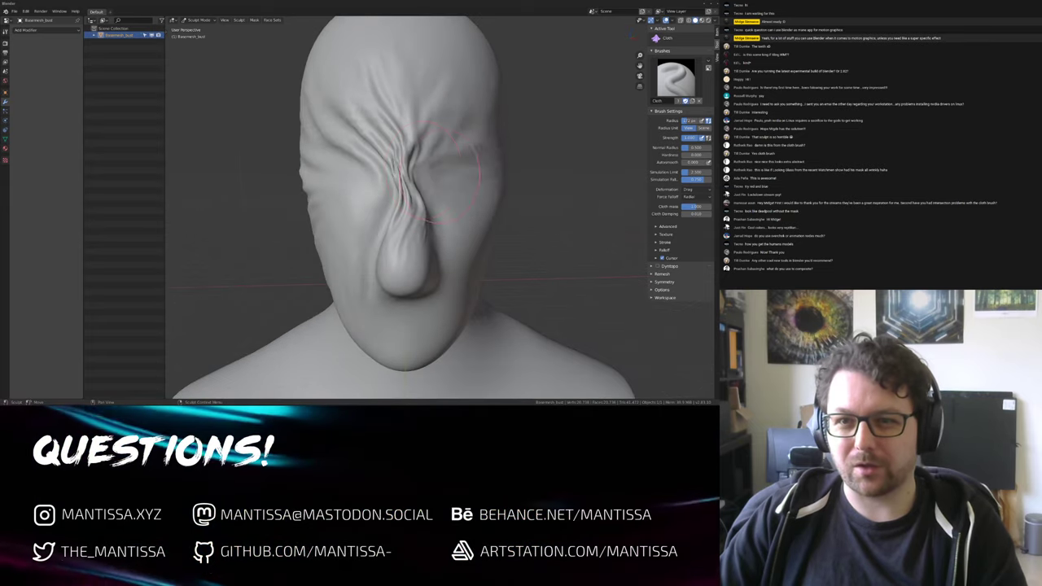
{"action": "middle_click_drag", "start_coordinate": [443, 171], "coordinate": [462, 172], "text": "ctrl"}
{"action": "middle_click_drag", "start_coordinate": [394, 215], "coordinate": [467, 193]}
{"action": "mouse_move", "coordinate": [440, 194]}
{"action": "left_mouse_down"}
{"action": "mouse_move", "coordinate": [303, 189]}
{"action": "mouse_move", "coordinate": [436, 192]}
{"action": "left_mouse_up"}
{"action": "middle_click_drag", "start_coordinate": [435, 192], "coordinate": [451, 153]}
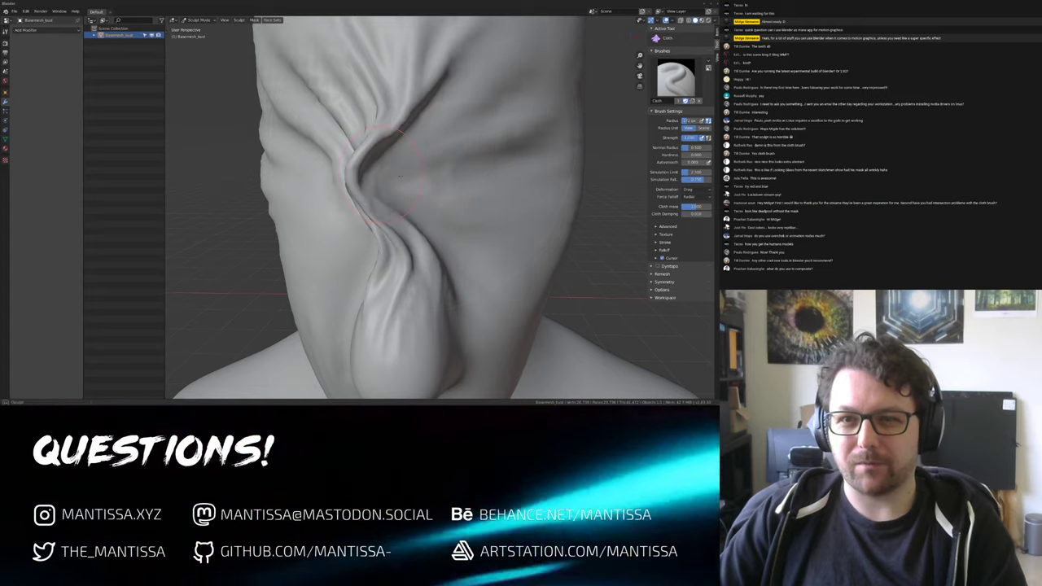
{"action": "middle_click_drag", "start_coordinate": [398, 174], "coordinate": [450, 175]}
{"action": "mouse_move", "coordinate": [304, 185]}
{"action": "middle_mouse_down"}
{"action": "mouse_move", "coordinate": [384, 174]}
{"action": "mouse_move", "coordinate": [454, 200]}
{"action": "middle_mouse_up"}
Set the Cloth brush to perpendicular pinch deformation with Plane force falloff and crease the temple, ear and cheek
{"action": "left_click", "coordinate": [683, 219]}
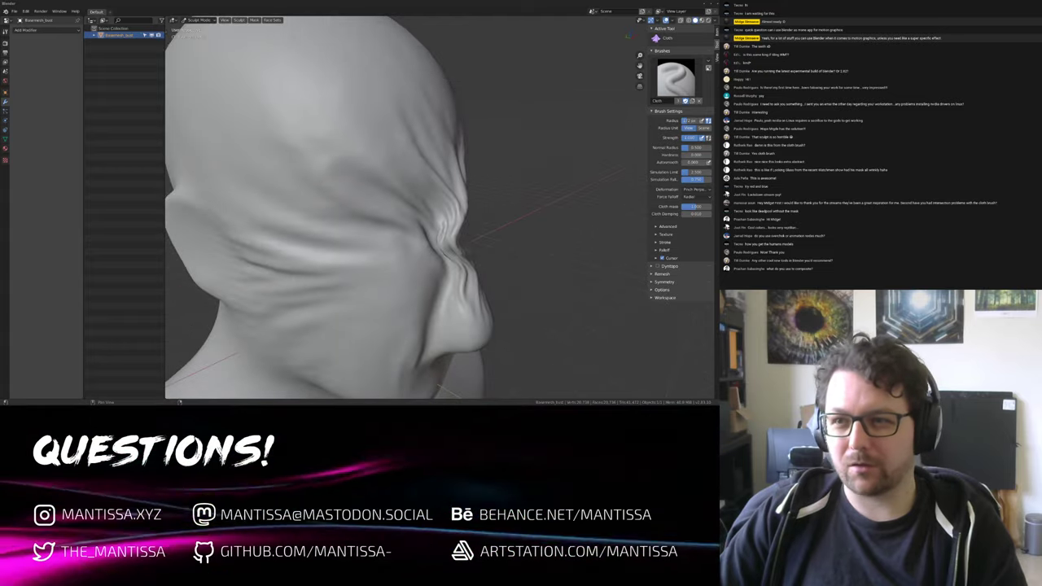
{"action": "left_click", "coordinate": [692, 197]}
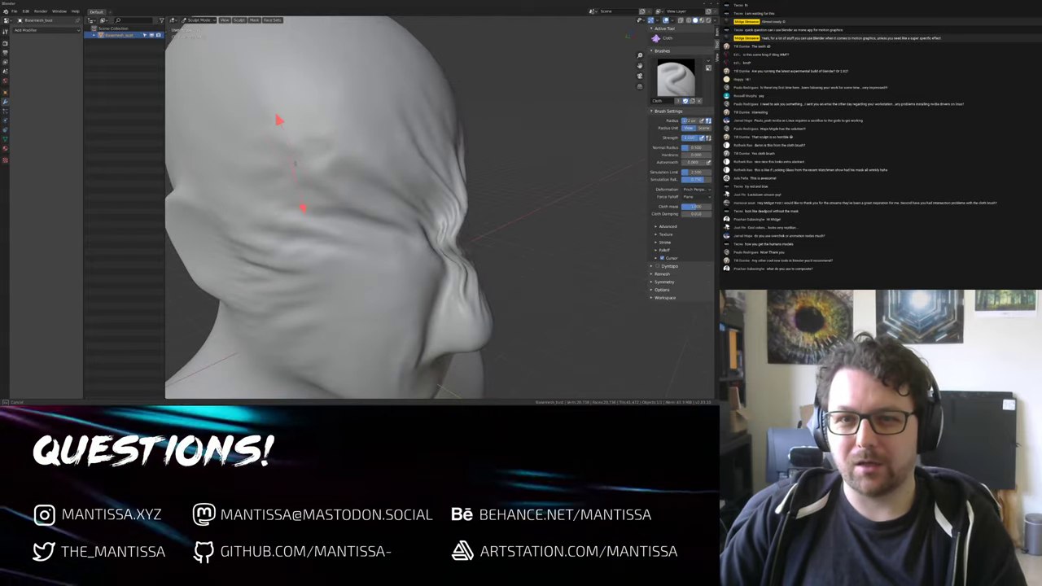
{"action": "mouse_move", "coordinate": [295, 164]}
{"action": "left_mouse_down"}
{"action": "mouse_move", "coordinate": [345, 145]}
{"action": "mouse_move", "coordinate": [288, 158]}
{"action": "mouse_move", "coordinate": [359, 173]}
{"action": "mouse_move", "coordinate": [396, 201]}
{"action": "left_mouse_up"}
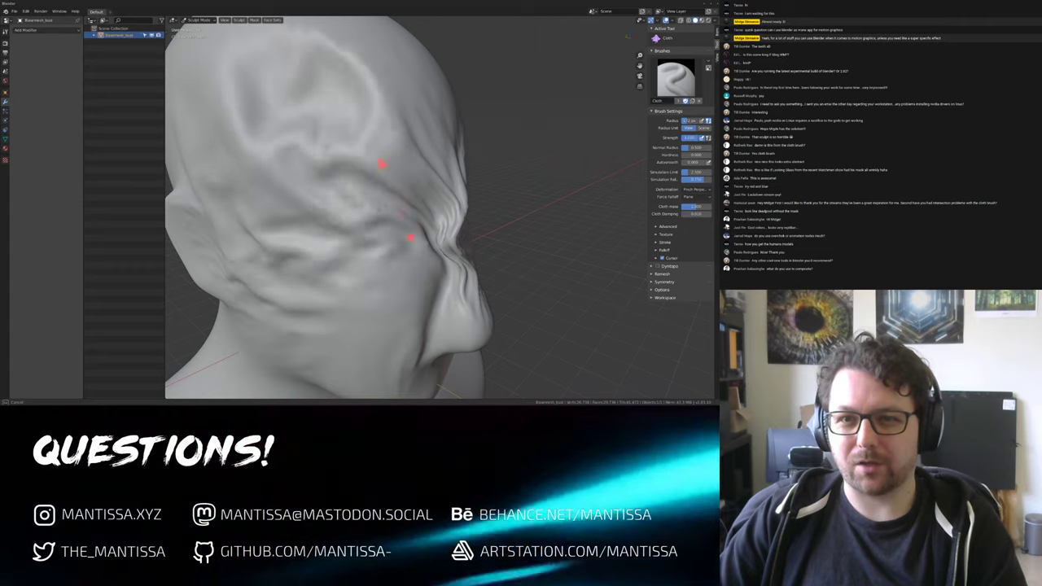
{"action": "mouse_move", "coordinate": [411, 238]}
{"action": "left_mouse_down"}
{"action": "mouse_move", "coordinate": [320, 281]}
{"action": "mouse_move", "coordinate": [333, 309]}
{"action": "mouse_move", "coordinate": [380, 204]}
{"action": "mouse_move", "coordinate": [288, 282]}
{"action": "left_mouse_up"}
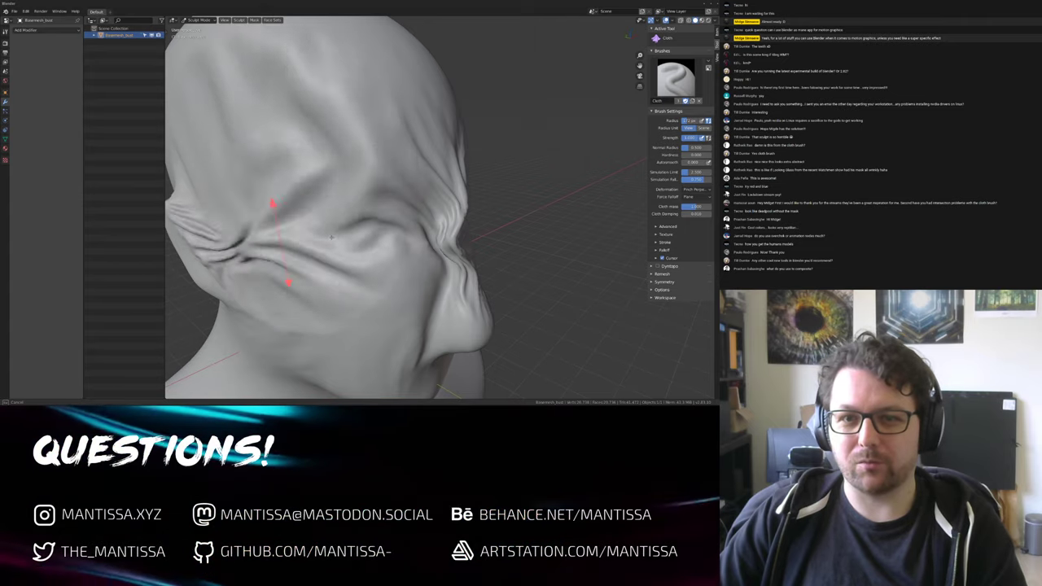
{"action": "mouse_move", "coordinate": [331, 237]}
{"action": "left_mouse_down"}
{"action": "mouse_move", "coordinate": [342, 219]}
{"action": "mouse_move", "coordinate": [391, 244]}
{"action": "mouse_move", "coordinate": [309, 244]}
{"action": "mouse_move", "coordinate": [380, 162]}
{"action": "left_mouse_up"}
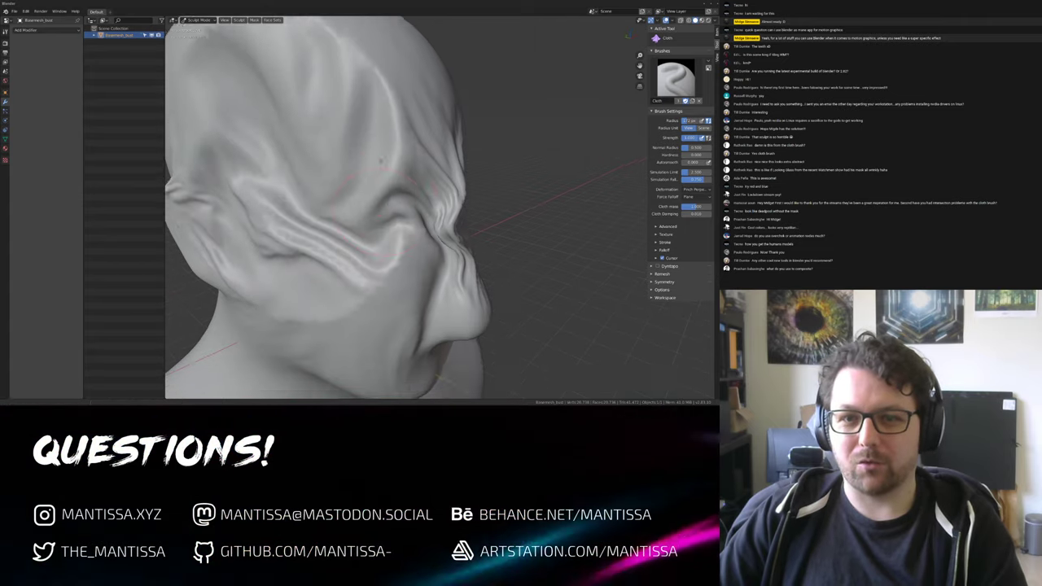
Try a perpendicular pinch stroke down the front of the face over the nose, and undo it
{"action": "middle_click_drag", "start_coordinate": [380, 161], "coordinate": [309, 179]}
{"action": "scroll", "coordinate": [342, 187], "scroll_direction": "down", "scroll_amount": 4}
{"action": "mouse_move", "coordinate": [381, 195]}
{"action": "left_mouse_down"}
{"action": "mouse_move", "coordinate": [361, 240]}
{"action": "mouse_move", "coordinate": [379, 236]}
{"action": "left_mouse_up"}
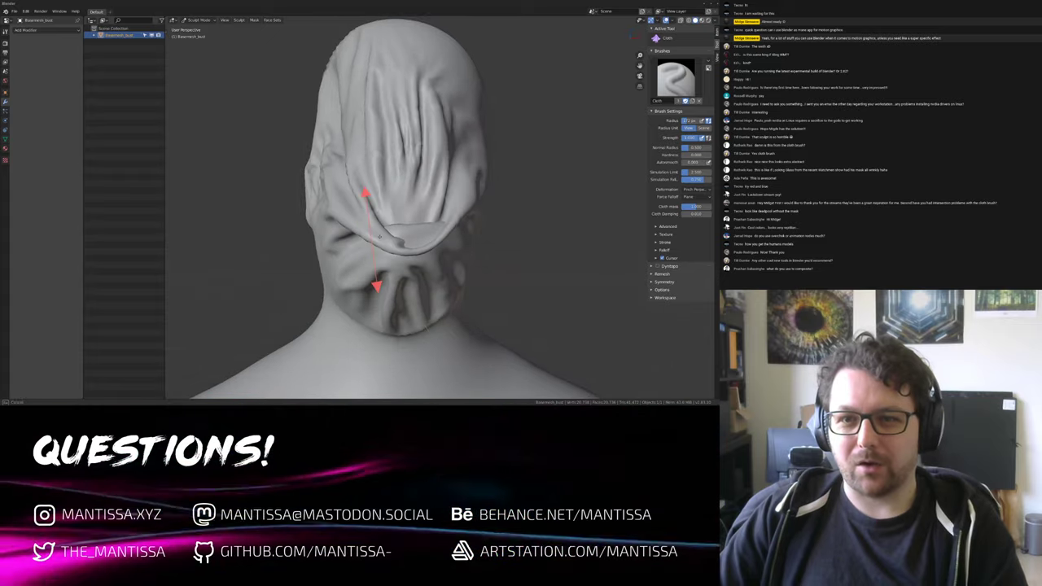
{"action": "mouse_move", "coordinate": [379, 237]}
{"action": "middle_mouse_down"}
{"action": "mouse_move", "coordinate": [228, 257]}
{"action": "mouse_move", "coordinate": [309, 183]}
{"action": "middle_mouse_up"}
{"action": "key", "text": "ctrl+z"}
{"action": "middle_click_drag", "start_coordinate": [383, 196], "coordinate": [434, 202]}
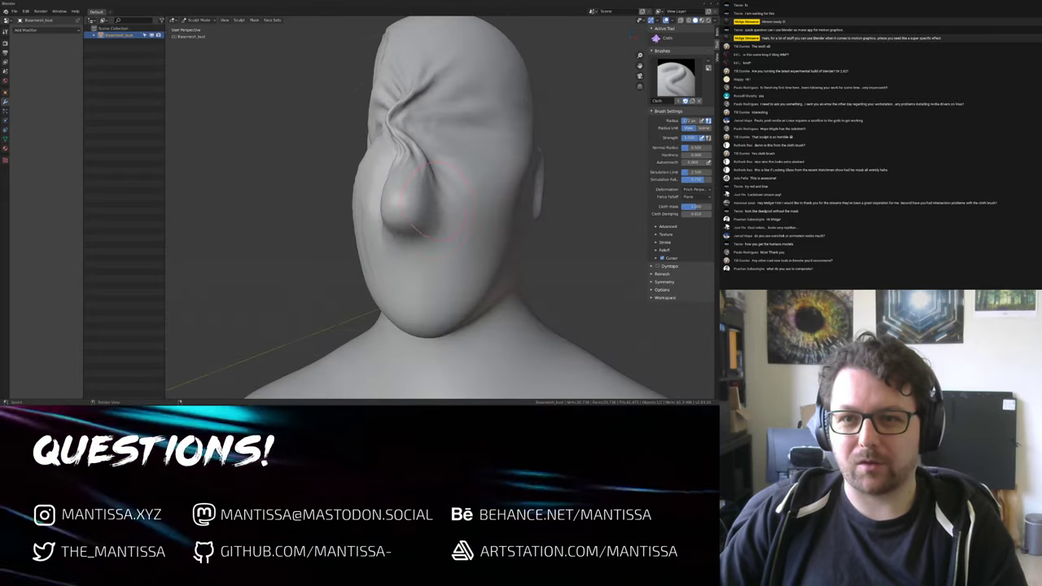
Work perpendicular pinch strokes down and across the nose to flatten it, undoing the unwanted strokes
{"action": "mouse_move", "coordinate": [435, 192]}
{"action": "left_mouse_down"}
{"action": "mouse_move", "coordinate": [419, 244]}
{"action": "mouse_move", "coordinate": [418, 274]}
{"action": "mouse_move", "coordinate": [429, 277]}
{"action": "left_mouse_up"}
{"action": "mouse_move", "coordinate": [342, 213]}
{"action": "middle_mouse_down"}
{"action": "mouse_move", "coordinate": [496, 217]}
{"action": "mouse_move", "coordinate": [391, 217]}
{"action": "mouse_move", "coordinate": [456, 231]}
{"action": "middle_mouse_up"}
{"action": "key", "text": "ctrl+z"}
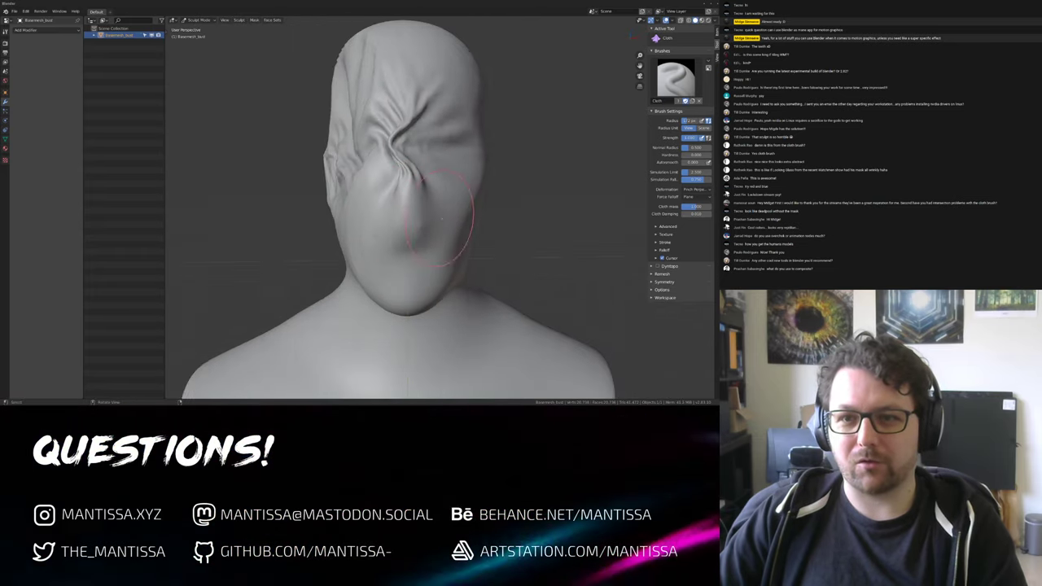
{"action": "mouse_move", "coordinate": [358, 233]}
{"action": "left_mouse_down"}
{"action": "mouse_move", "coordinate": [462, 208]}
{"action": "mouse_move", "coordinate": [420, 230]}
{"action": "left_mouse_up"}
{"action": "mouse_move", "coordinate": [410, 220]}
{"action": "middle_mouse_down"}
{"action": "mouse_move", "coordinate": [464, 214]}
{"action": "mouse_move", "coordinate": [409, 223]}
{"action": "middle_mouse_up"}
{"action": "key", "text": "ctrl+z"}
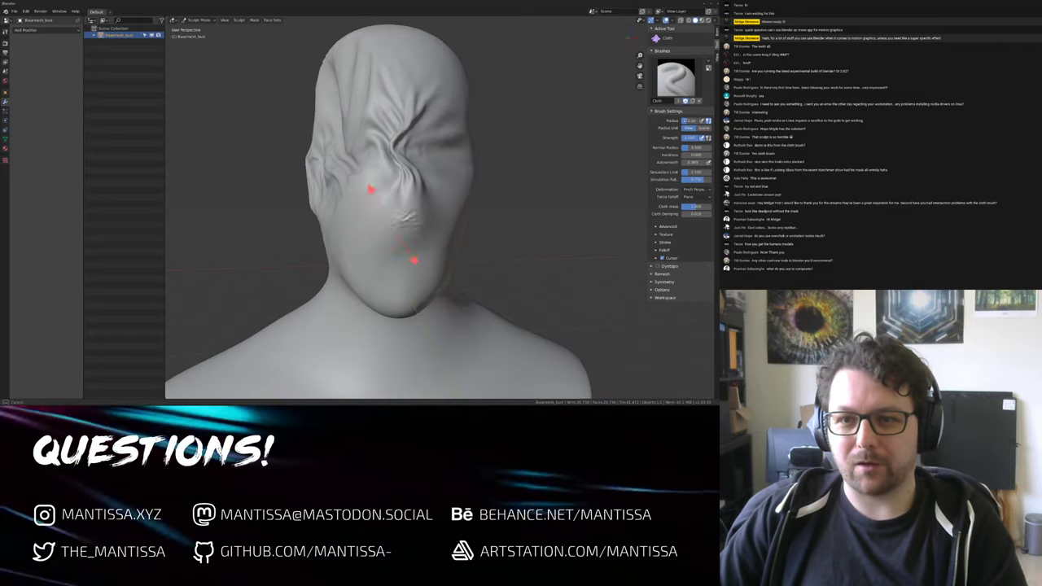
Crease bunched folds across the nose and mouth area and out towards the cheek and chin
{"action": "left_click_drag", "start_coordinate": [392, 225], "coordinate": [427, 227]}
{"action": "middle_click_drag", "start_coordinate": [410, 223], "coordinate": [455, 215]}
{"action": "key", "text": "shift+space"}
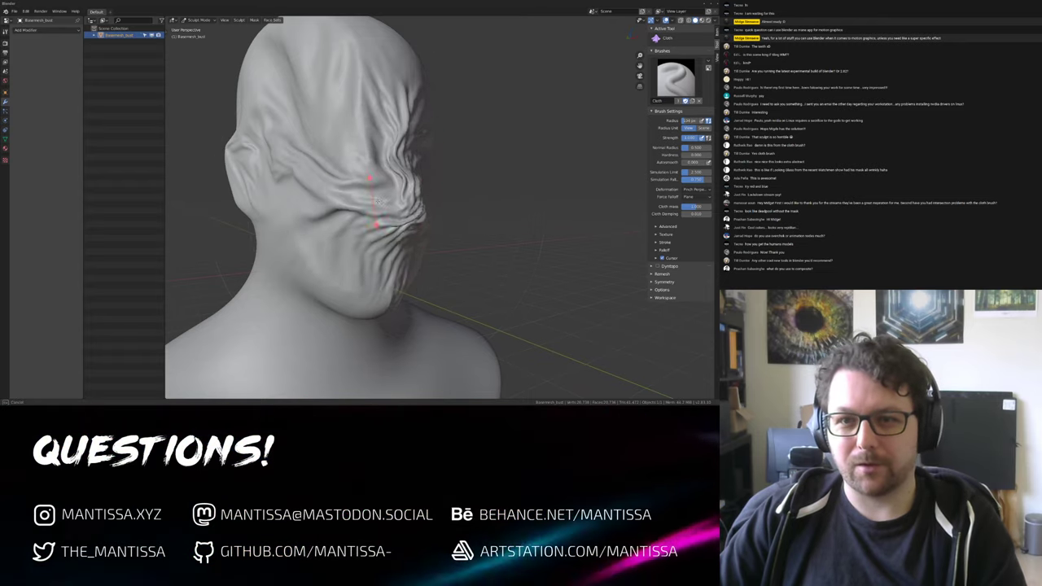
{"action": "middle_click_drag", "start_coordinate": [377, 199], "coordinate": [390, 264]}
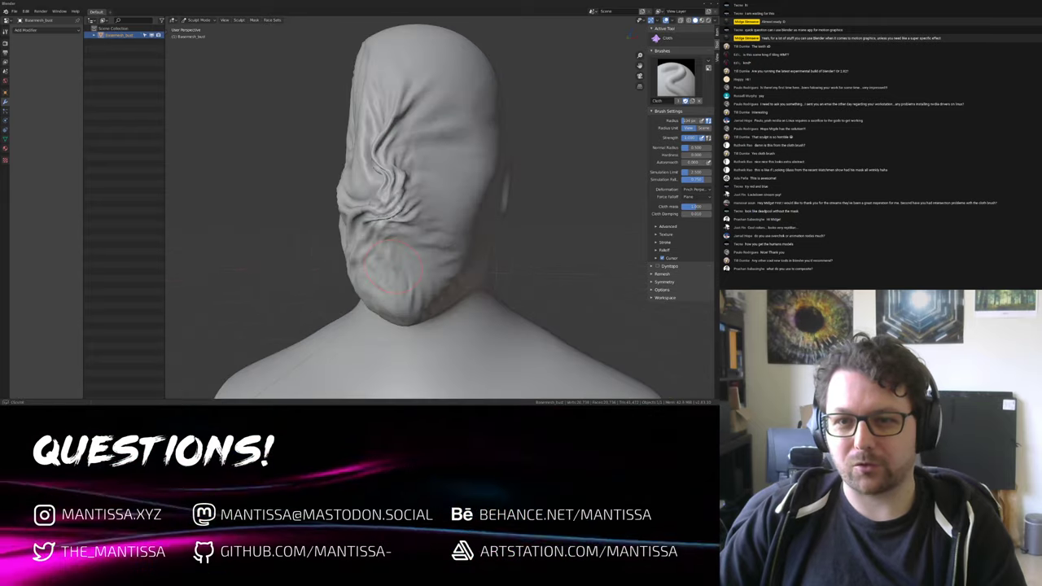
Extend the pinched wrinkles from the chin over the smoother cheek and up towards the eye and brow
{"action": "left_click_drag", "start_coordinate": [393, 267], "coordinate": [431, 183]}
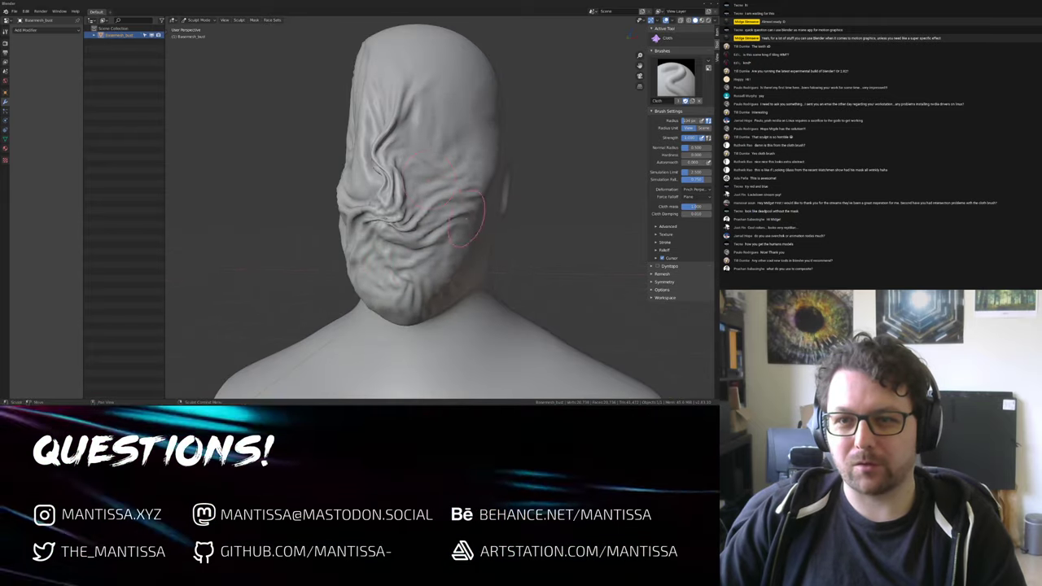
{"action": "middle_click_drag", "start_coordinate": [464, 218], "coordinate": [452, 252]}
{"action": "mouse_move", "coordinate": [424, 195]}
{"action": "left_mouse_down"}
{"action": "mouse_move", "coordinate": [452, 181]}
{"action": "mouse_move", "coordinate": [433, 203]}
{"action": "left_mouse_up"}
{"action": "mouse_move", "coordinate": [433, 203]}
{"action": "middle_mouse_down"}
{"action": "mouse_move", "coordinate": [447, 213]}
{"action": "mouse_move", "coordinate": [397, 59]}
{"action": "mouse_move", "coordinate": [415, 134]}
{"action": "middle_mouse_up"}
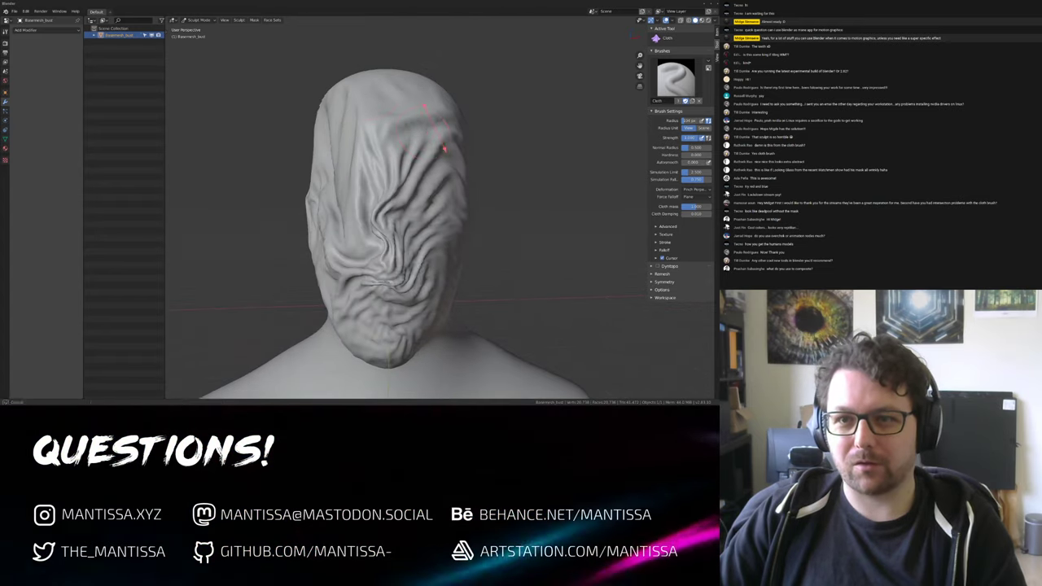
Pinch further wrinkles into the forehead and along the jawline below the ear
{"action": "left_click_drag", "start_coordinate": [411, 91], "coordinate": [412, 106]}
{"action": "middle_click_drag", "start_coordinate": [412, 106], "coordinate": [428, 86]}
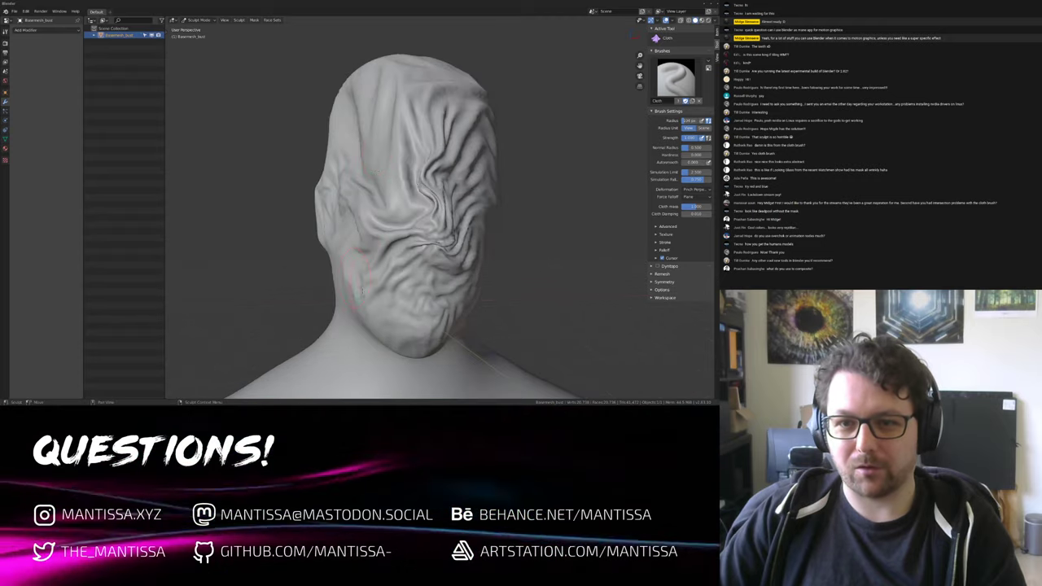
{"action": "mouse_move", "coordinate": [338, 289]}
{"action": "middle_mouse_down"}
{"action": "mouse_move", "coordinate": [367, 257]}
{"action": "mouse_move", "coordinate": [358, 262]}
{"action": "middle_mouse_up"}
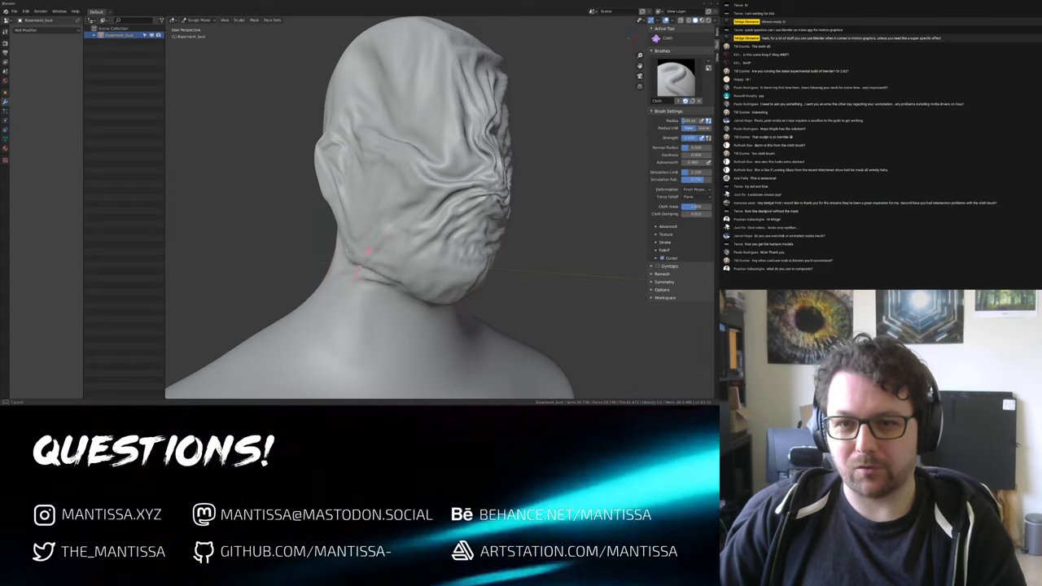
{"action": "middle_click_drag", "start_coordinate": [390, 285], "coordinate": [410, 270]}
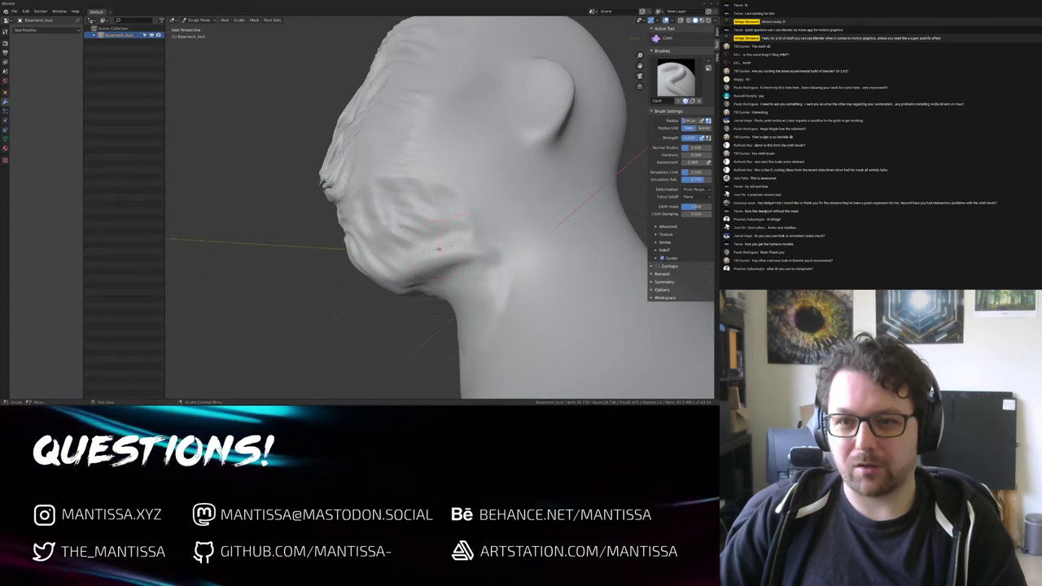
Pinch more folds around the ear, temple and side of the head with the Cloth brush
{"action": "mouse_move", "coordinate": [508, 220]}
{"action": "middle_mouse_down"}
{"action": "mouse_move", "coordinate": [393, 230]}
{"action": "mouse_move", "coordinate": [424, 189]}
{"action": "middle_mouse_up"}
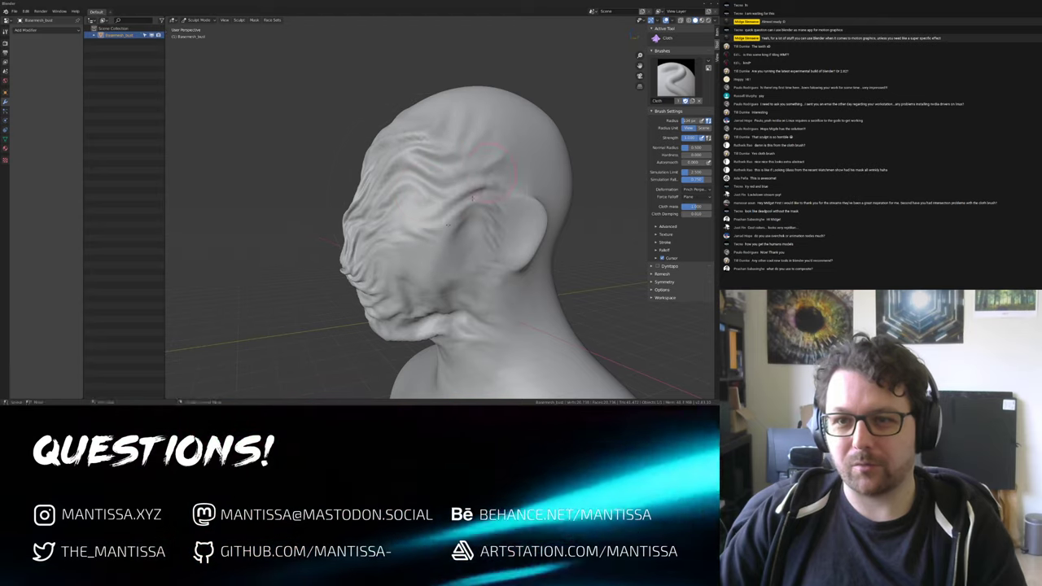
{"action": "mouse_move", "coordinate": [469, 251]}
{"action": "middle_mouse_down"}
{"action": "mouse_move", "coordinate": [473, 117]}
{"action": "mouse_move", "coordinate": [407, 131]}
{"action": "mouse_move", "coordinate": [374, 202]}
{"action": "mouse_move", "coordinate": [334, 183]}
{"action": "mouse_move", "coordinate": [366, 213]}
{"action": "mouse_move", "coordinate": [376, 204]}
{"action": "middle_mouse_up"}
{"action": "mouse_move", "coordinate": [332, 210]}
{"action": "left_mouse_down"}
{"action": "mouse_move", "coordinate": [345, 214]}
{"action": "mouse_move", "coordinate": [313, 213]}
{"action": "left_mouse_up"}
{"action": "middle_click_drag", "start_coordinate": [358, 203], "coordinate": [309, 191]}
{"action": "left_click_drag", "start_coordinate": [362, 153], "coordinate": [309, 163]}
{"action": "middle_click_drag", "start_coordinate": [342, 155], "coordinate": [281, 143]}
{"action": "left_click_drag", "start_coordinate": [301, 107], "coordinate": [287, 107]}
{"action": "mouse_move", "coordinate": [289, 105]}
{"action": "middle_mouse_down"}
{"action": "mouse_move", "coordinate": [400, 198]}
{"action": "mouse_move", "coordinate": [411, 170]}
{"action": "mouse_move", "coordinate": [395, 146]}
{"action": "middle_mouse_up"}
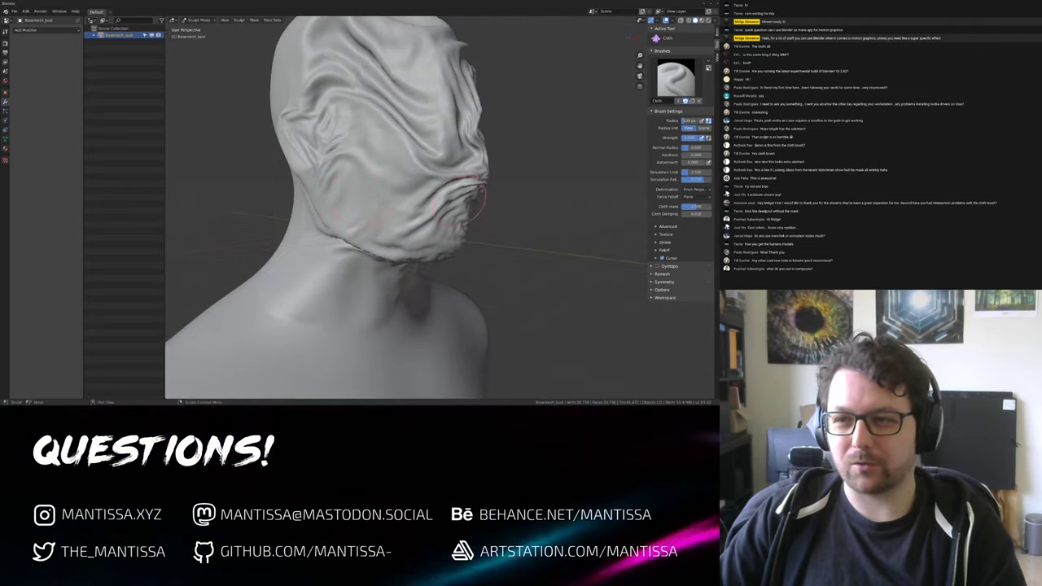
Set the Cloth brush to Drag deformation with Radial force falloff
{"action": "key", "text": "shift+space"}
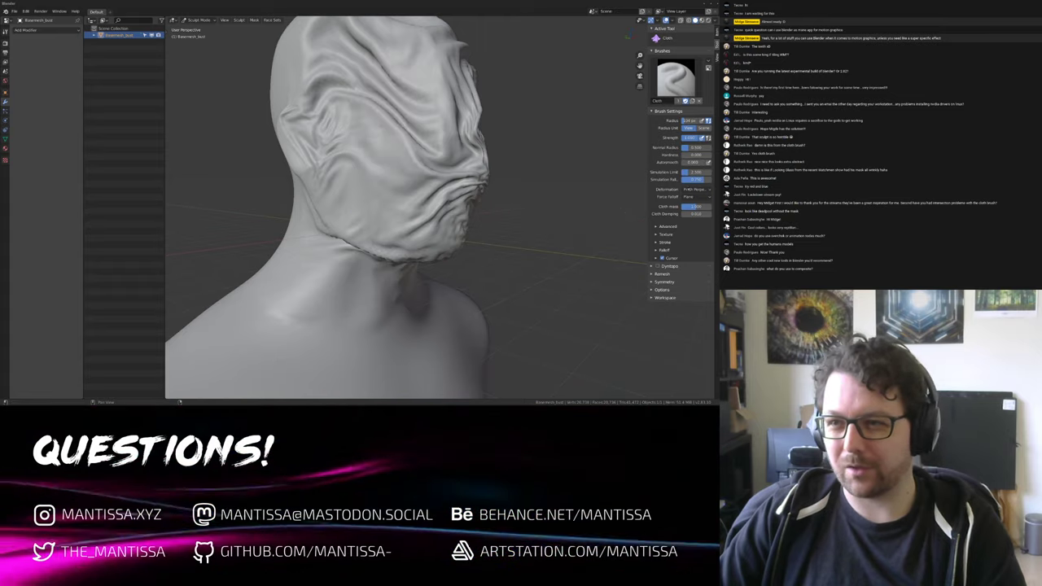
{"action": "left_click", "coordinate": [695, 189]}
{"action": "left_click", "coordinate": [680, 218]}
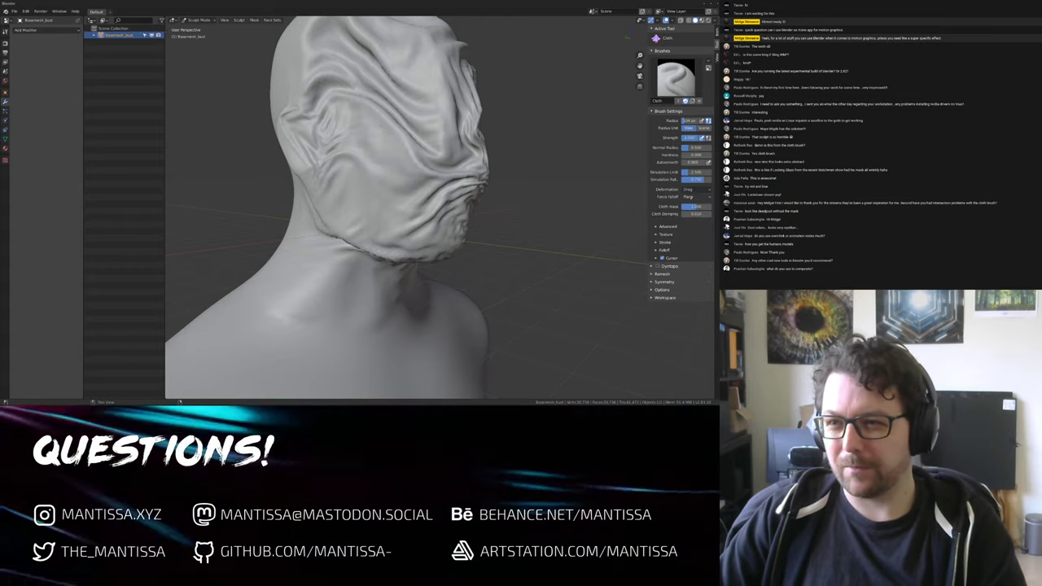
{"action": "left_click", "coordinate": [693, 197]}
{"action": "mouse_move", "coordinate": [389, 252]}
{"action": "middle_mouse_down", "text": "shift"}
{"action": "mouse_move", "coordinate": [411, 258]}
{"action": "mouse_move", "coordinate": [315, 264]}
{"action": "middle_mouse_up", "text": "shift"}
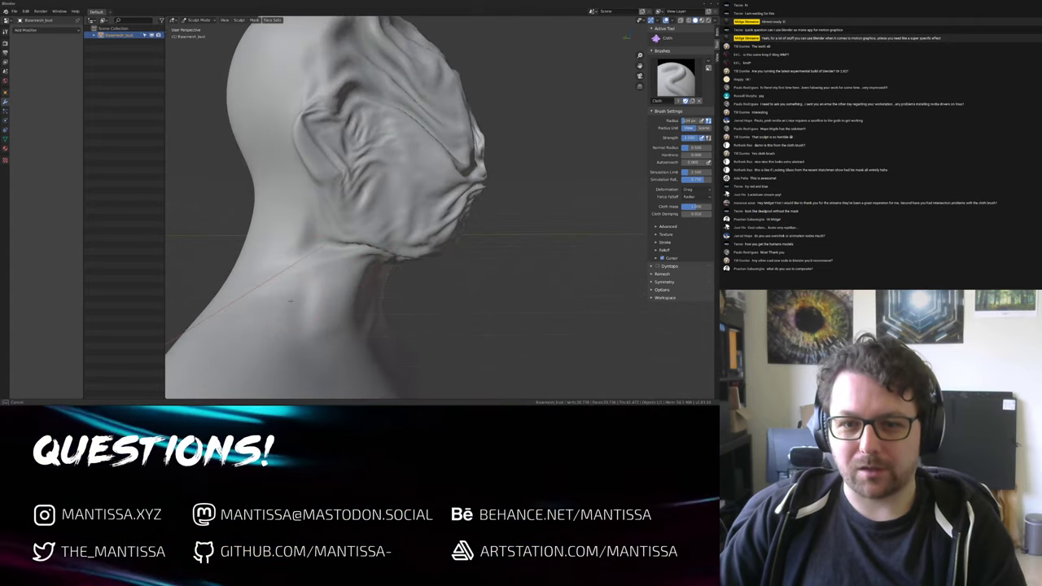
{"action": "middle_click_drag", "start_coordinate": [308, 319], "coordinate": [693, 250]}
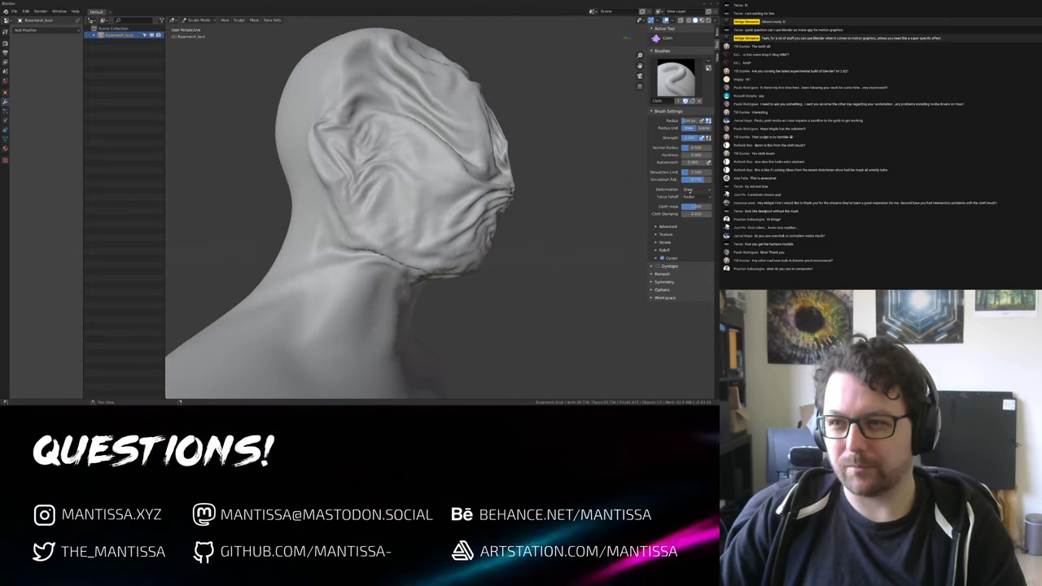
Switch the Cloth brush deformation to Inflate and puff up folds on the neck and throat
{"action": "left_click", "coordinate": [691, 190]}
{"action": "left_click", "coordinate": [680, 226]}
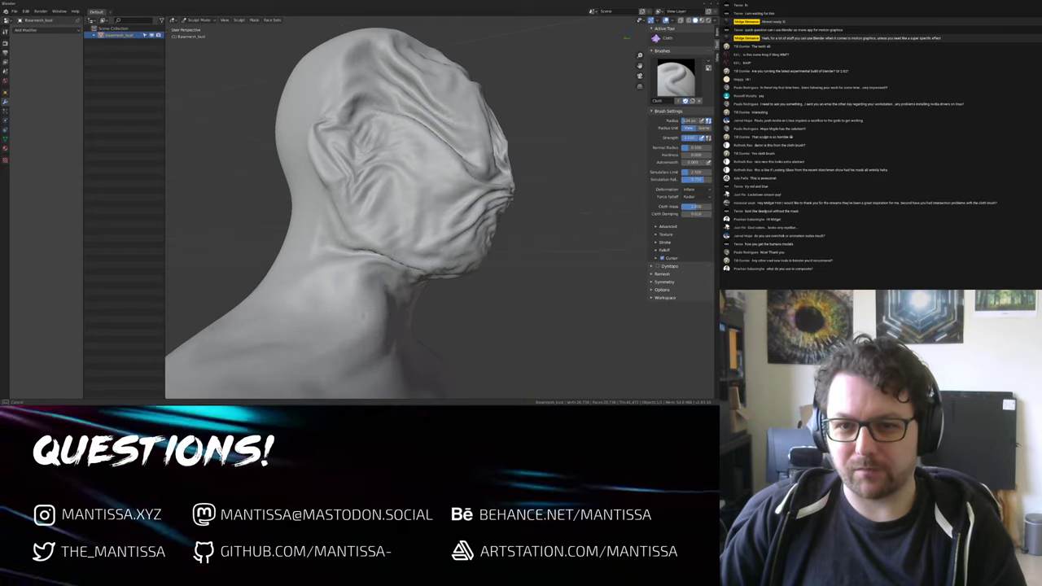
{"action": "left_click_drag", "start_coordinate": [358, 268], "coordinate": [374, 281]}
{"action": "middle_click_drag", "start_coordinate": [439, 277], "coordinate": [374, 268]}
{"action": "left_click_drag", "start_coordinate": [426, 317], "coordinate": [420, 285]}
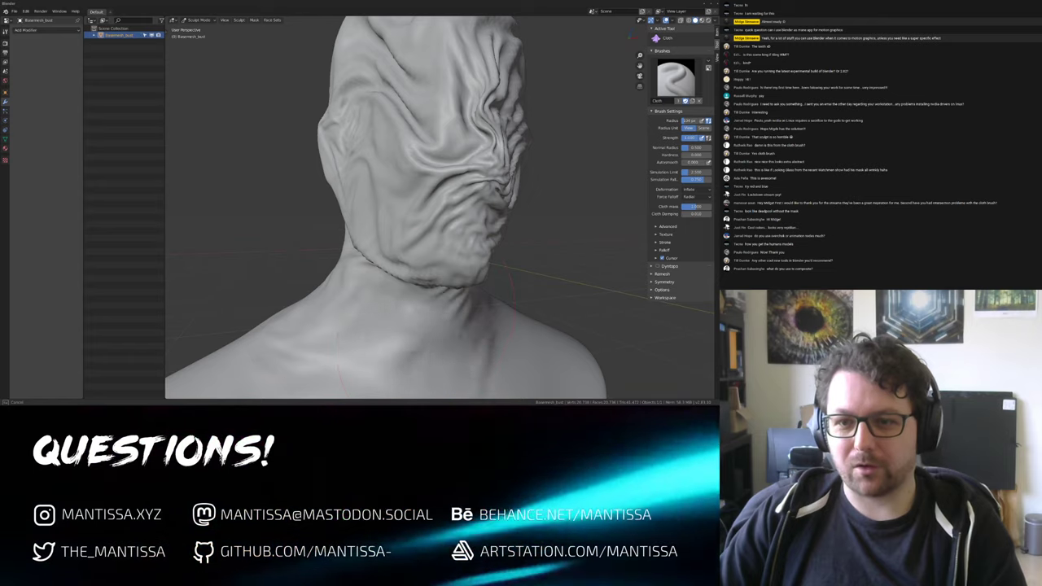
{"action": "mouse_move", "coordinate": [415, 351]}
{"action": "middle_mouse_down"}
{"action": "mouse_move", "coordinate": [374, 350]}
{"action": "mouse_move", "coordinate": [418, 327]}
{"action": "middle_mouse_up"}
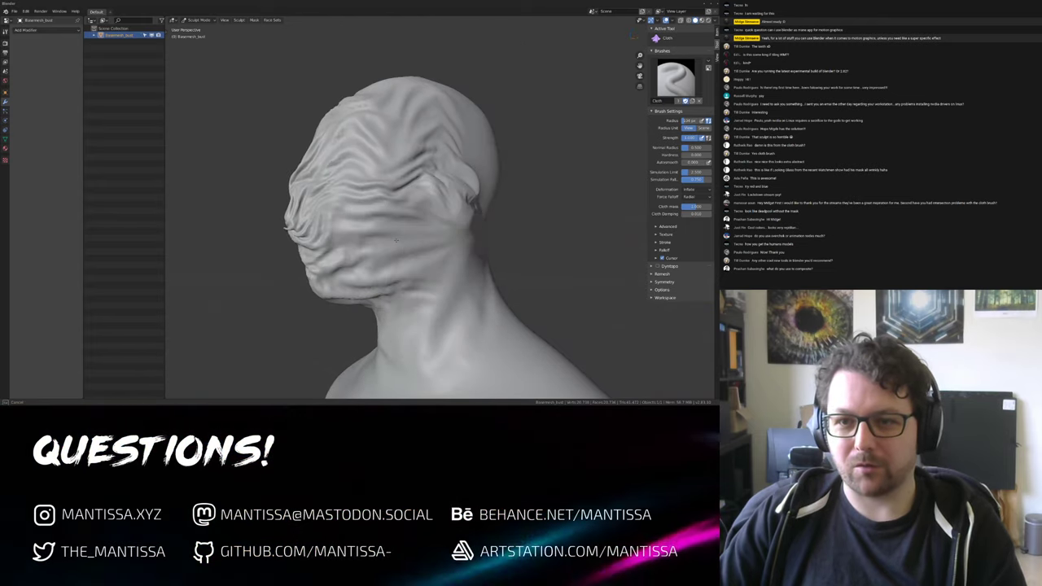
Inflate the folds over the cheek, below the ear and along the jaw
{"action": "mouse_move", "coordinate": [397, 240]}
{"action": "left_mouse_down"}
{"action": "mouse_move", "coordinate": [407, 264]}
{"action": "mouse_move", "coordinate": [427, 260]}
{"action": "mouse_move", "coordinate": [436, 220]}
{"action": "mouse_move", "coordinate": [424, 189]}
{"action": "mouse_move", "coordinate": [454, 298]}
{"action": "mouse_move", "coordinate": [456, 244]}
{"action": "mouse_move", "coordinate": [427, 204]}
{"action": "mouse_move", "coordinate": [431, 216]}
{"action": "left_mouse_up"}
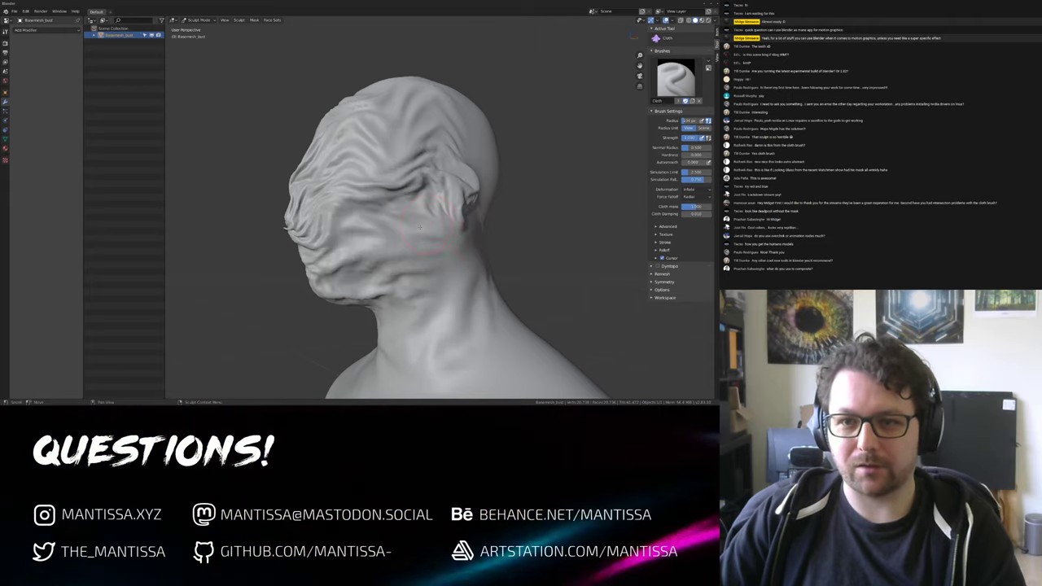
{"action": "middle_click_drag", "start_coordinate": [419, 226], "coordinate": [521, 237]}
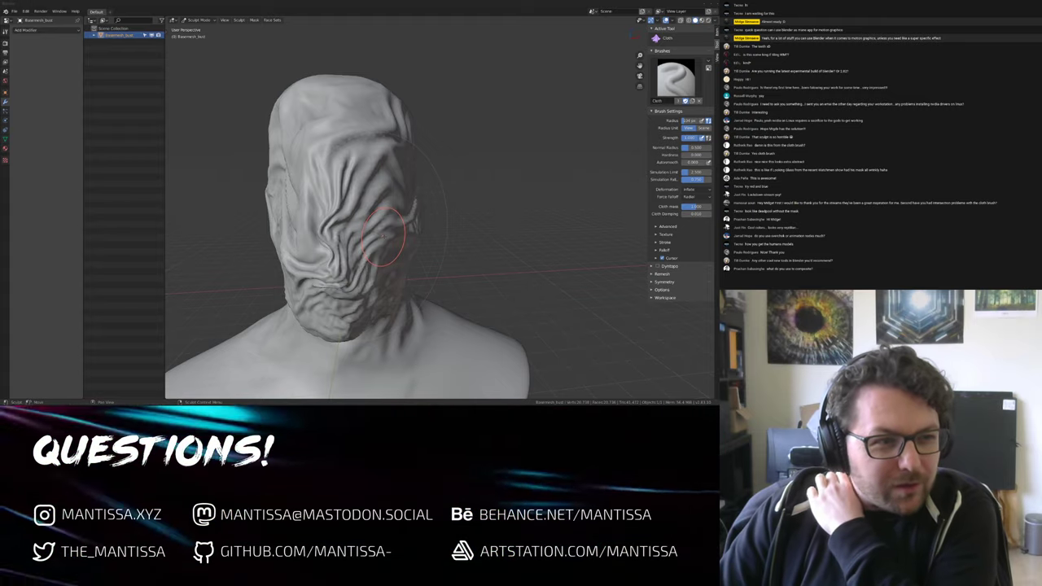
{"action": "middle_click_drag", "start_coordinate": [384, 237], "coordinate": [383, 206], "text": "shift"}
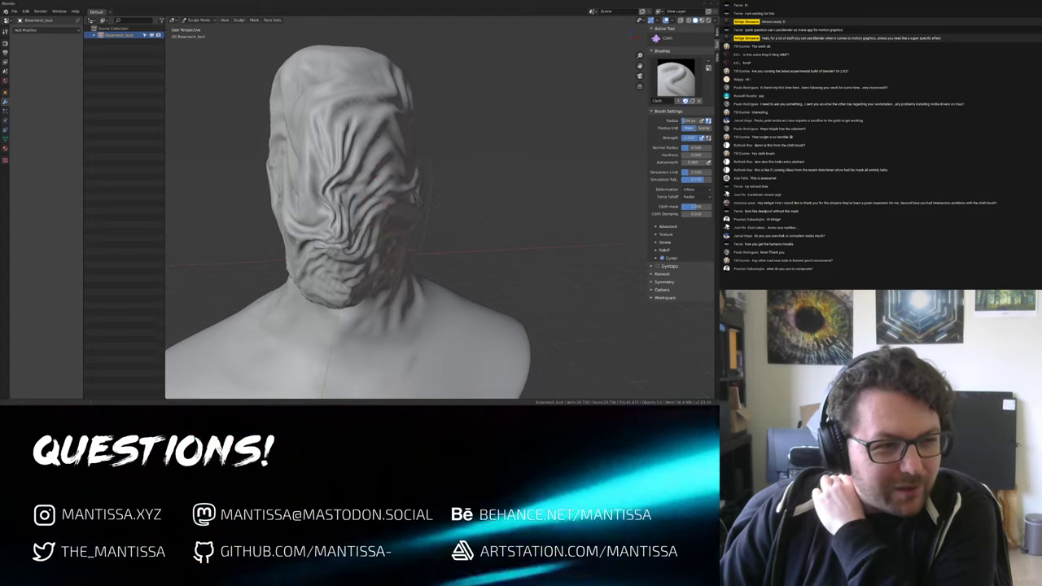
{"action": "left_click_drag", "start_coordinate": [399, 219], "coordinate": [390, 227]}
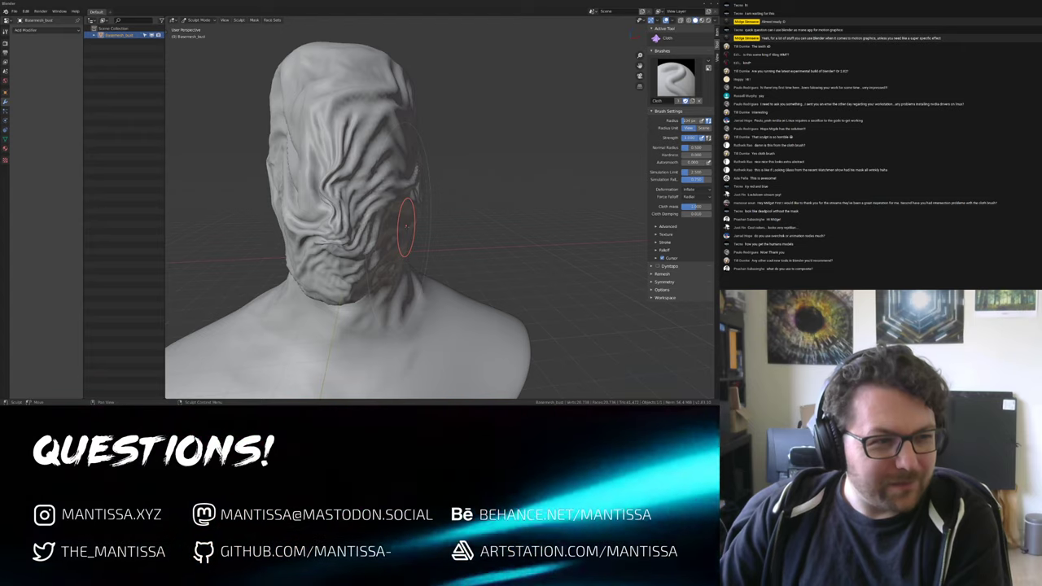
{"action": "mouse_move", "coordinate": [406, 227]}
{"action": "middle_mouse_down"}
{"action": "mouse_move", "coordinate": [394, 196]}
{"action": "mouse_move", "coordinate": [377, 236]}
{"action": "middle_mouse_up"}
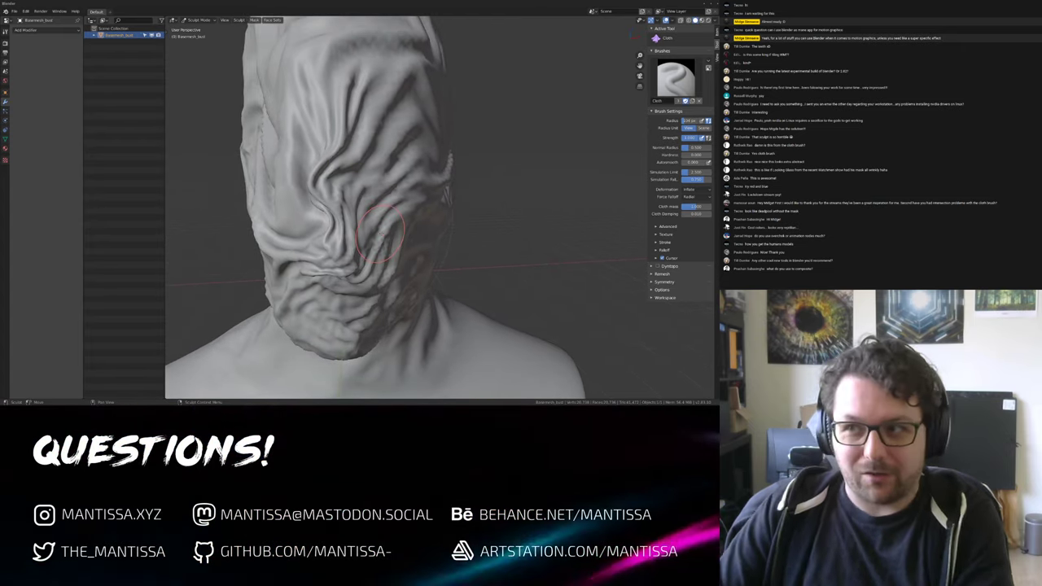
{"action": "scroll", "coordinate": [337, 196], "scroll_direction": "up", "scroll_amount": 1}
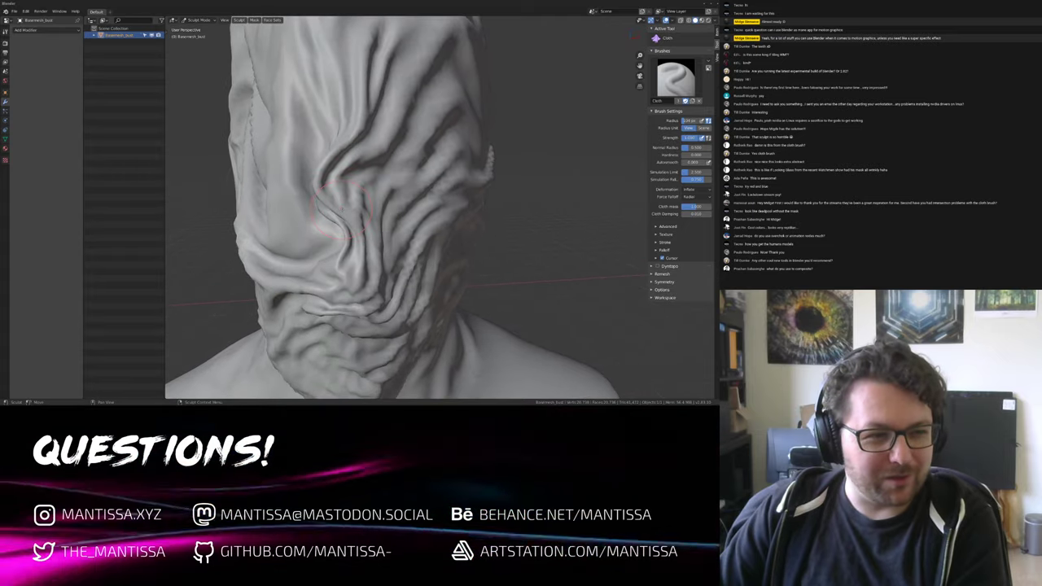
{"action": "scroll", "coordinate": [342, 210], "scroll_direction": "down", "scroll_amount": 2}
{"action": "middle_click_drag", "start_coordinate": [341, 213], "coordinate": [317, 218]}
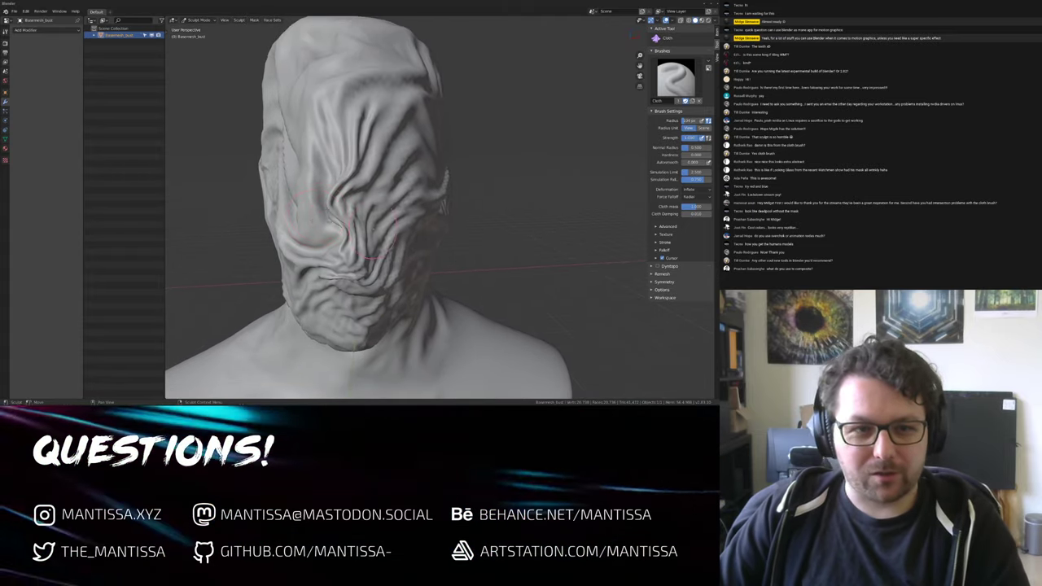
Open a new Firefox window and go to the MB-Lab download page
{"action": "key", "text": "alt+Tab"}
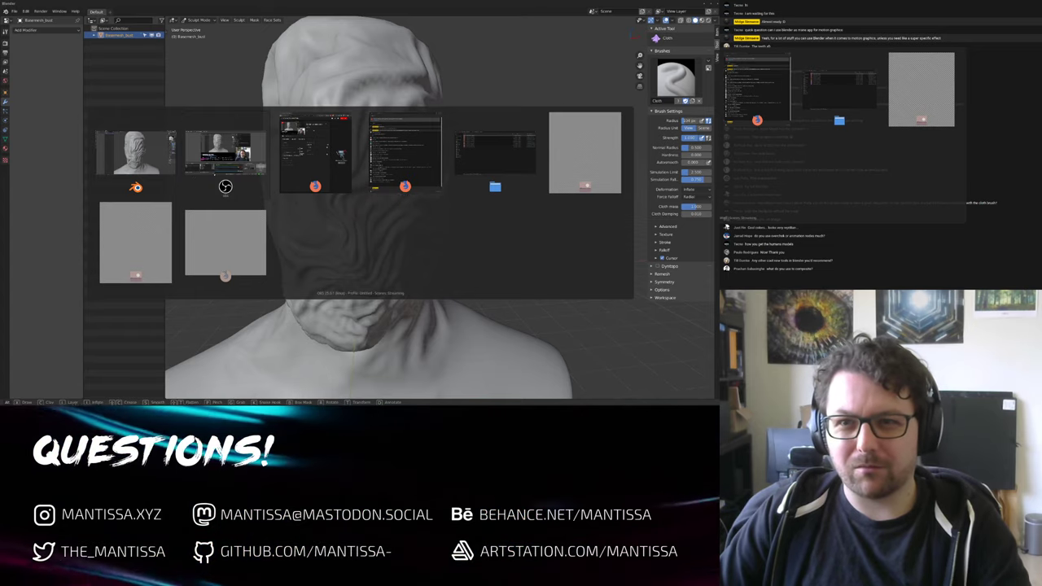
{"action": "key", "text": "alt+shift+Tab"}
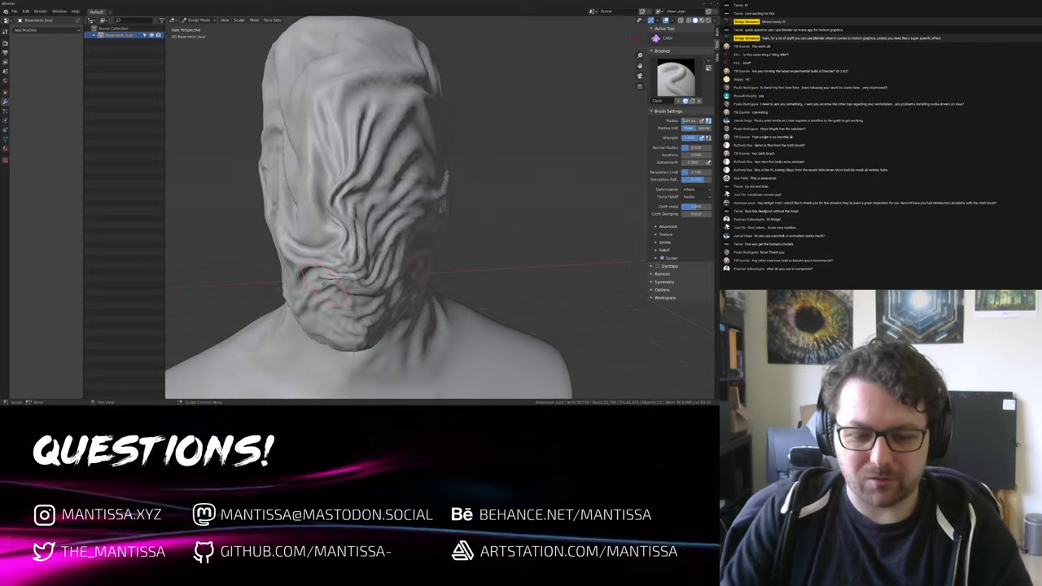
{"action": "key", "text": "super+d"}
{"action": "type", "text": "fire"}
{"action": "key", "text": "Return"}
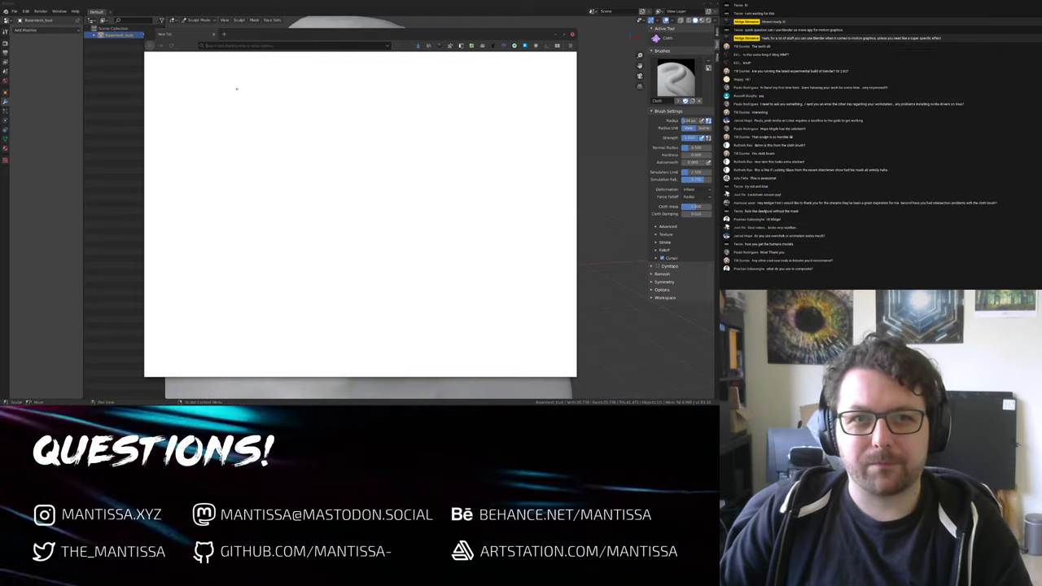
{"action": "type", "text": "m"}
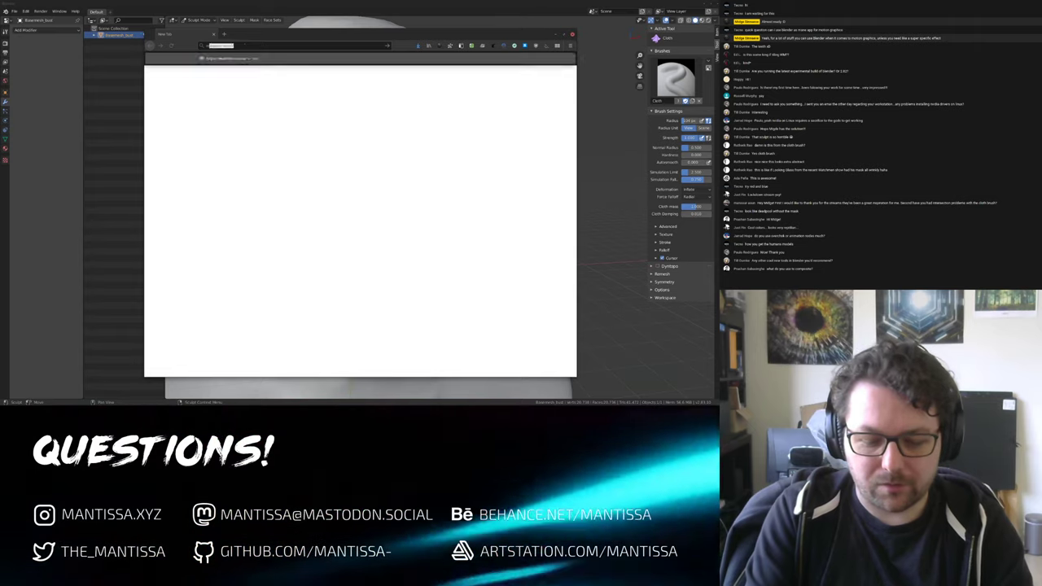
{"action": "type", "text": "mb"}
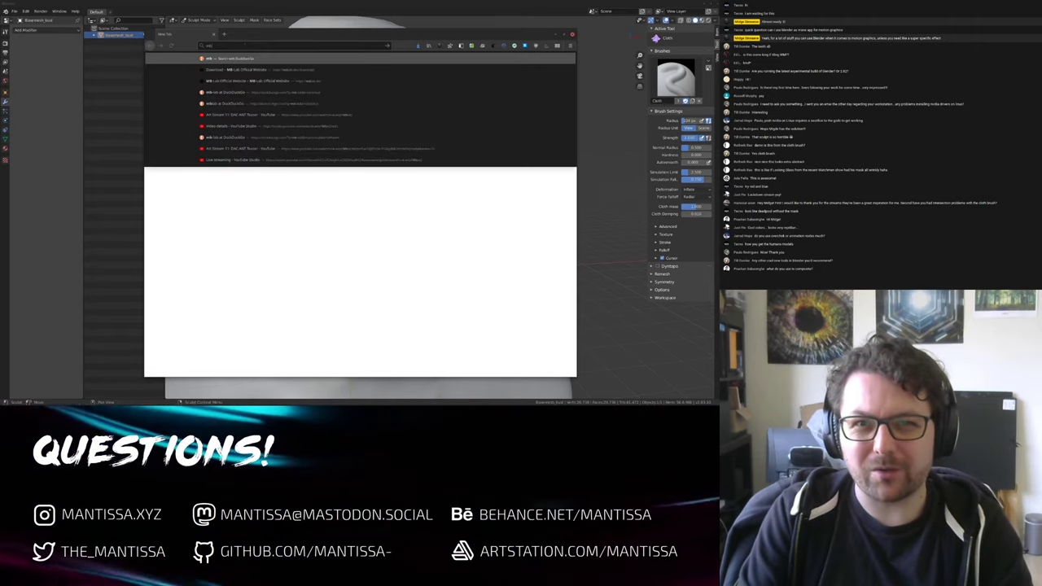
{"action": "key", "text": "Down"}
{"action": "key", "text": "Return"}
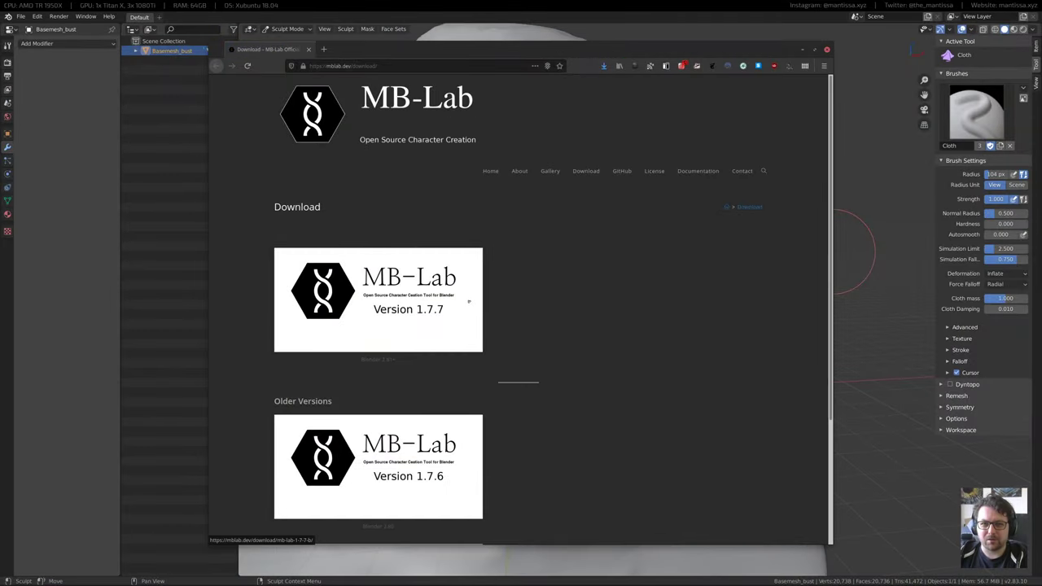
Look over the MB-Lab downloads, reposition the browser window, and return to Blender
{"action": "scroll", "coordinate": [468, 301], "scroll_direction": "down", "scroll_amount": 3}
{"action": "scroll", "coordinate": [489, 297], "scroll_direction": "up", "scroll_amount": 3}
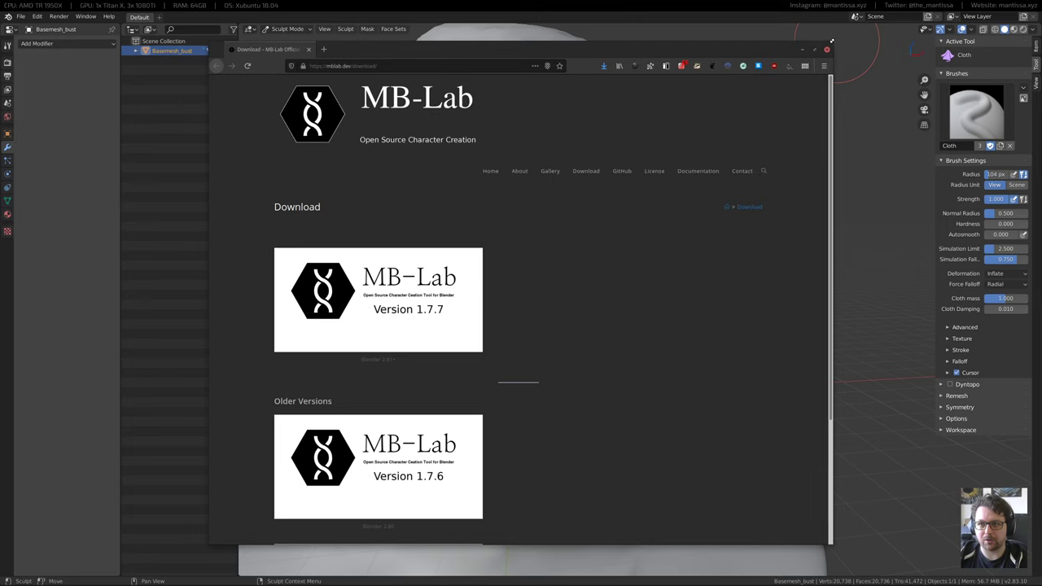
{"action": "left_click_drag", "start_coordinate": [831, 40], "coordinate": [876, 52]}
{"action": "left_click_drag", "start_coordinate": [461, 50], "coordinate": [494, 53]}
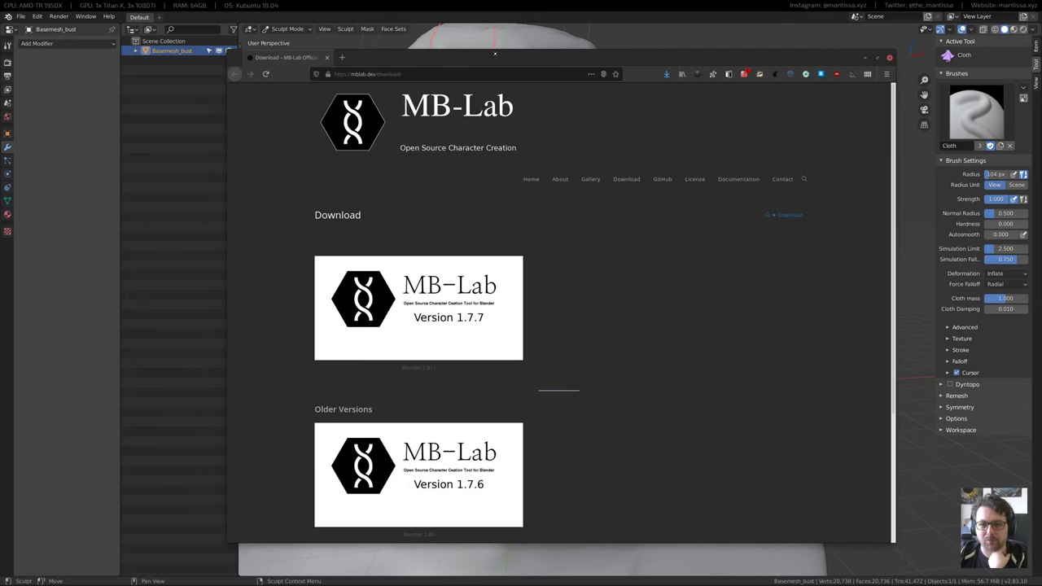
{"action": "key", "text": "alt+Tab"}
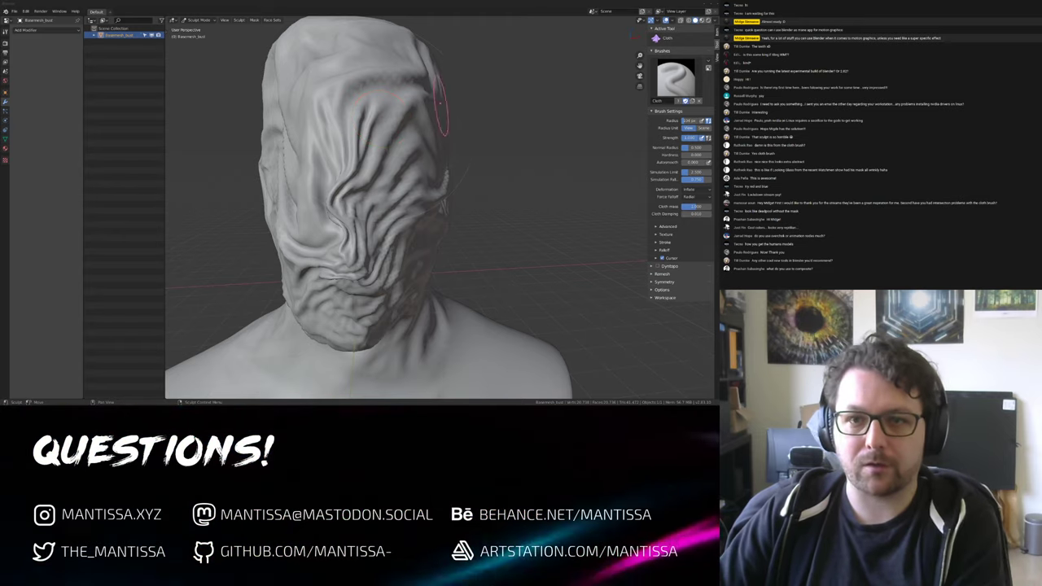
Inspect the cloth-like folds on the sculpted head from the front, both sides and up close
{"action": "left_click_drag", "start_coordinate": [380, 118], "coordinate": [350, 161]}
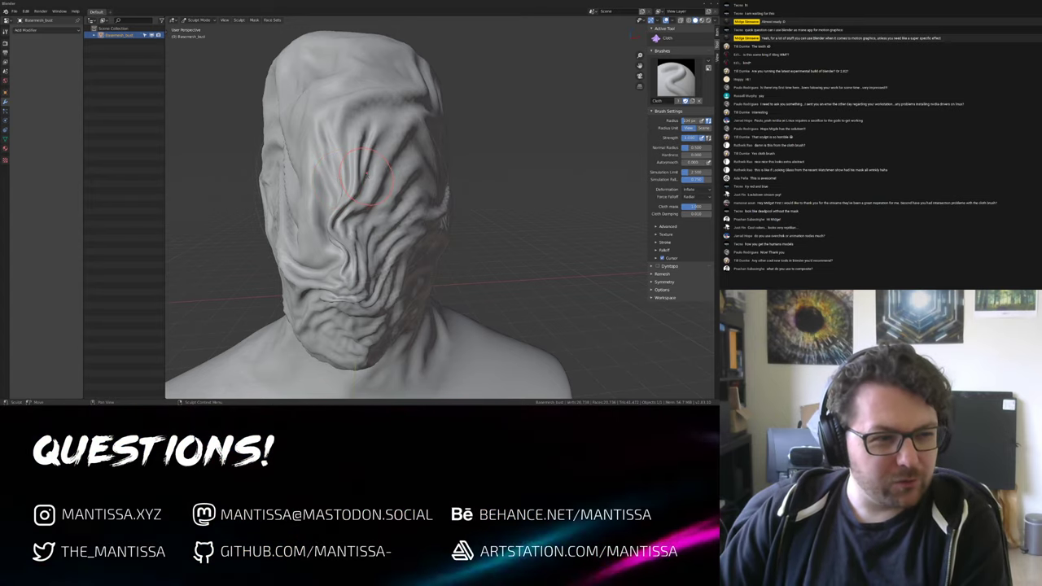
{"action": "middle_click_drag", "start_coordinate": [373, 201], "coordinate": [346, 194]}
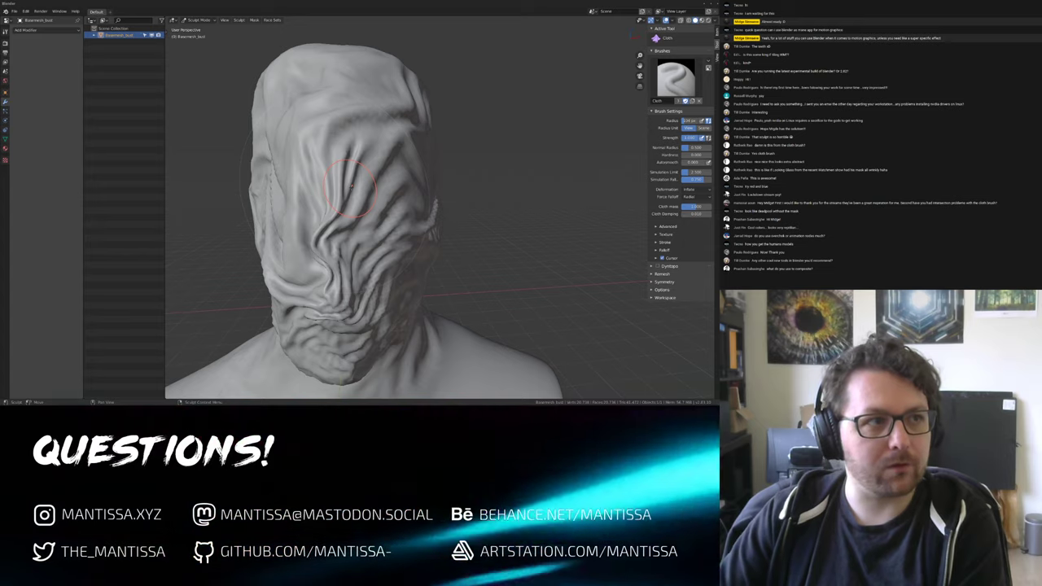
{"action": "middle_click_drag", "start_coordinate": [350, 186], "coordinate": [362, 175]}
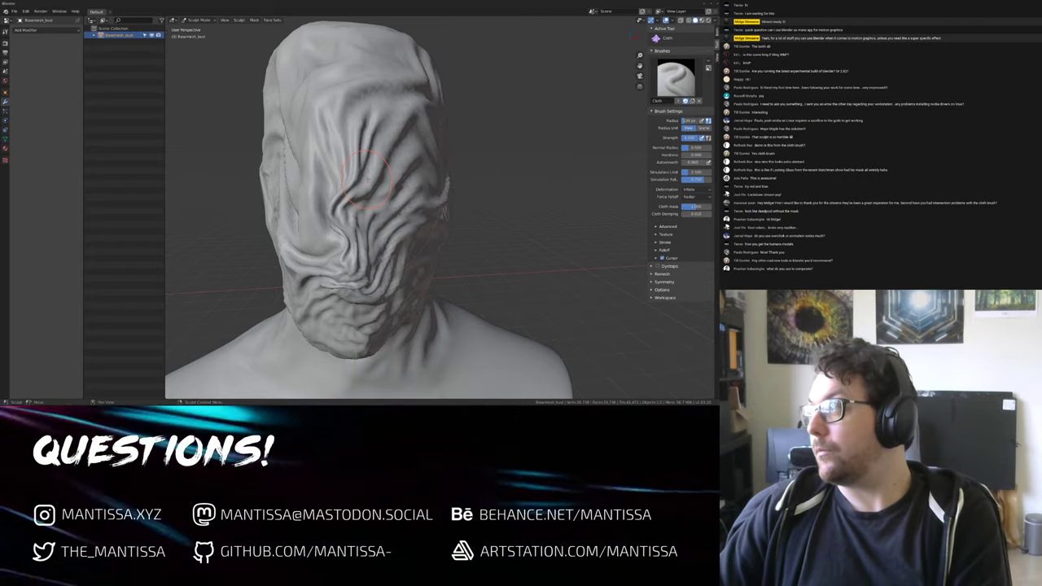
{"action": "middle_click_drag", "start_coordinate": [367, 179], "coordinate": [342, 181]}
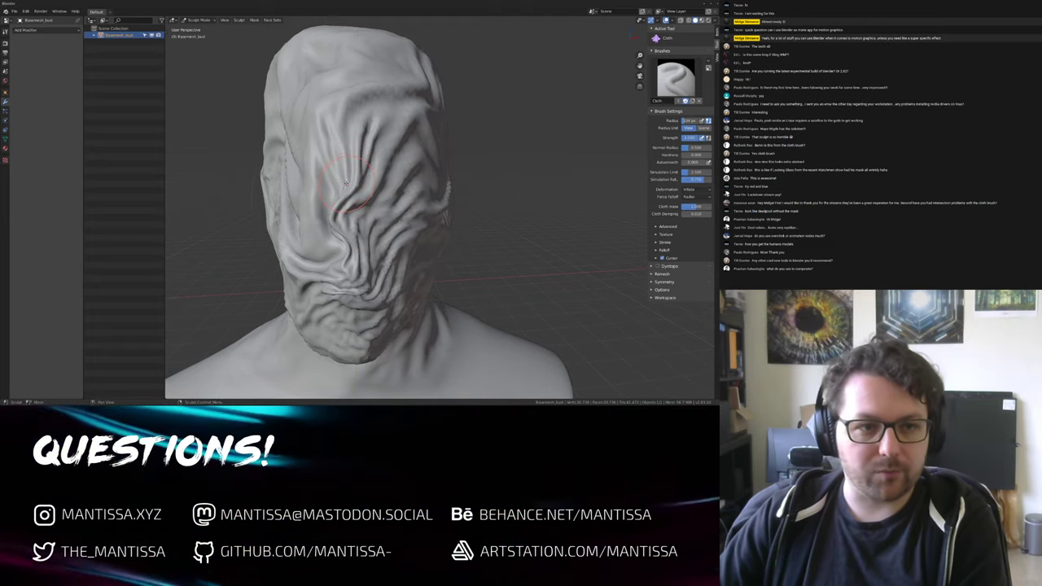
{"action": "left_click_drag", "start_coordinate": [346, 184], "coordinate": [381, 170]}
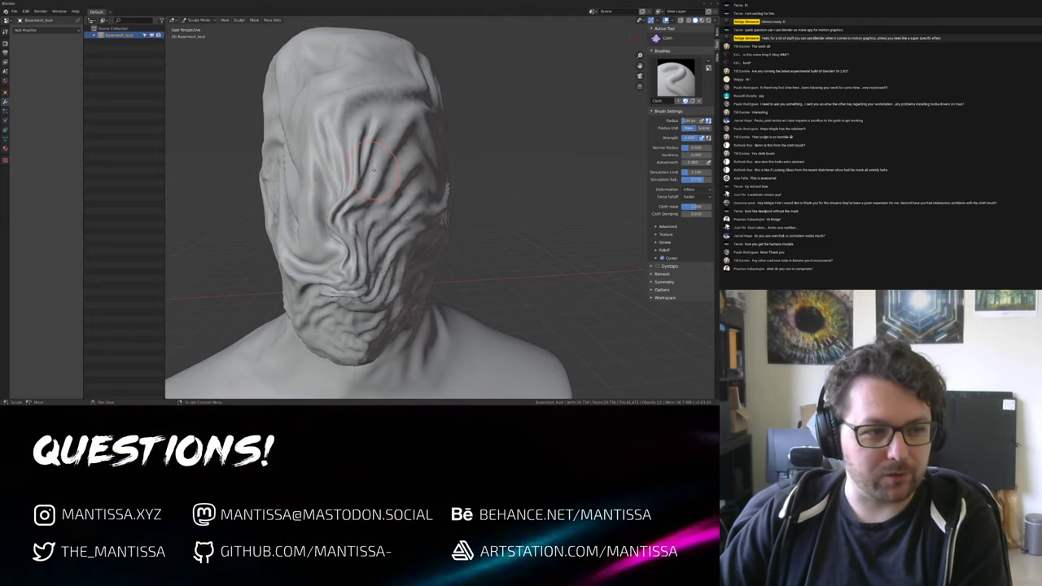
{"action": "mouse_move", "coordinate": [393, 162]}
{"action": "middle_mouse_down"}
{"action": "mouse_move", "coordinate": [384, 172]}
{"action": "mouse_move", "coordinate": [443, 180]}
{"action": "mouse_move", "coordinate": [399, 171]}
{"action": "mouse_move", "coordinate": [350, 207]}
{"action": "middle_mouse_up"}
{"action": "scroll", "coordinate": [384, 173], "scroll_direction": "up", "scroll_amount": 1}
{"action": "scroll", "coordinate": [388, 168], "scroll_direction": "down", "scroll_amount": 1}
{"action": "scroll", "coordinate": [444, 181], "scroll_direction": "up", "scroll_amount": 3}
{"action": "scroll", "coordinate": [432, 181], "scroll_direction": "down", "scroll_amount": 2}
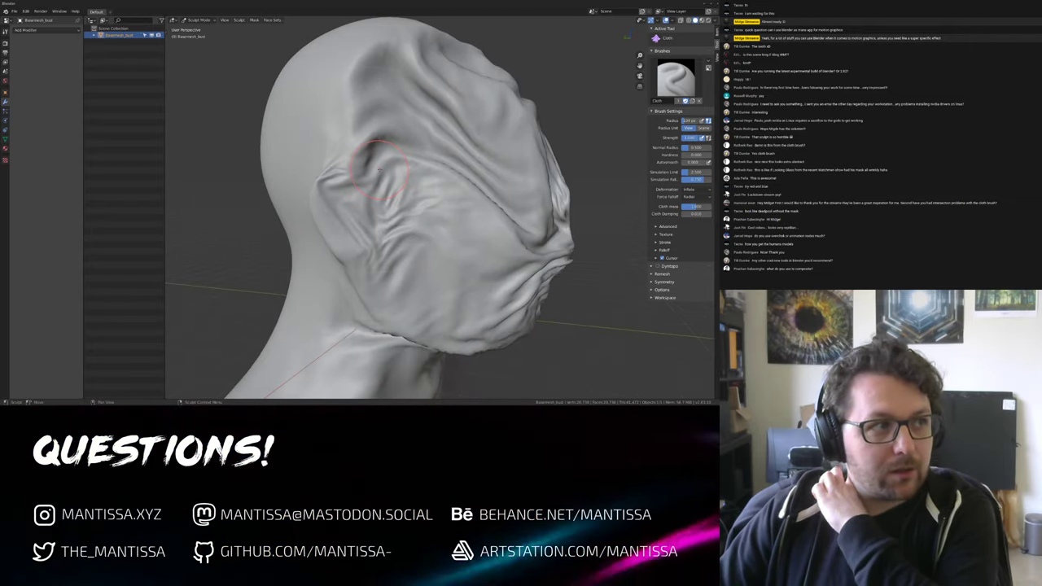
{"action": "mouse_move", "coordinate": [379, 170]}
{"action": "middle_mouse_down"}
{"action": "mouse_move", "coordinate": [332, 166]}
{"action": "mouse_move", "coordinate": [367, 169]}
{"action": "mouse_move", "coordinate": [338, 181]}
{"action": "mouse_move", "coordinate": [371, 178]}
{"action": "mouse_move", "coordinate": [358, 183]}
{"action": "middle_mouse_up"}
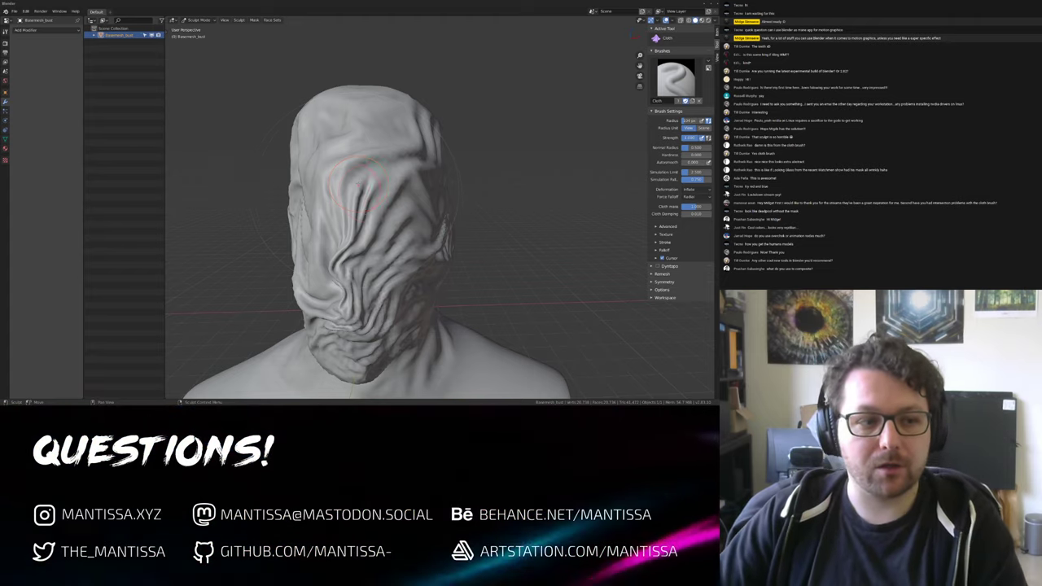
{"action": "mouse_move", "coordinate": [355, 185]}
{"action": "middle_mouse_down"}
{"action": "mouse_move", "coordinate": [472, 204]}
{"action": "mouse_move", "coordinate": [359, 204]}
{"action": "mouse_move", "coordinate": [352, 191]}
{"action": "middle_mouse_up"}
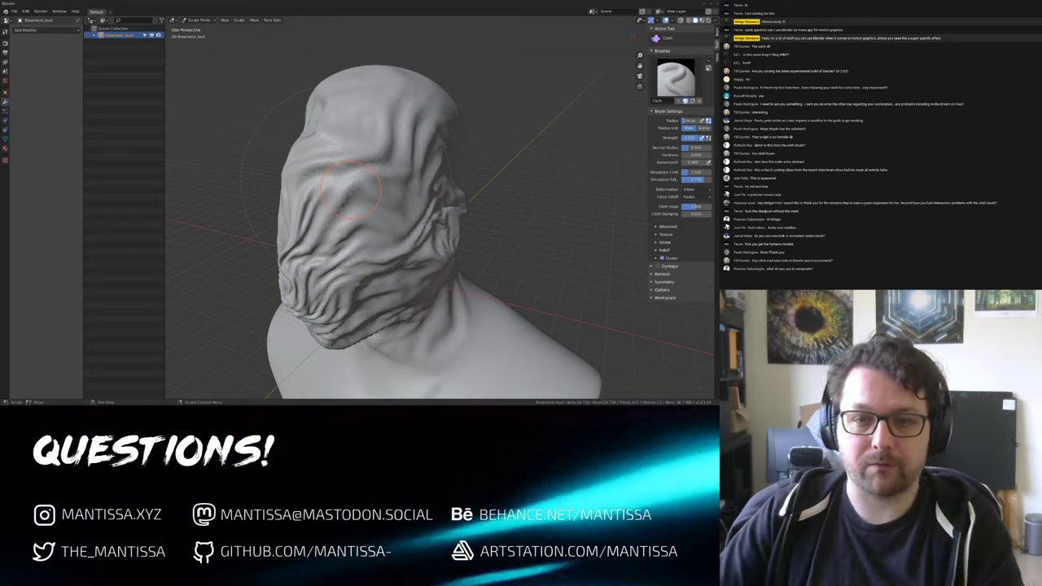
{"action": "middle_click_drag", "start_coordinate": [350, 189], "coordinate": [330, 143]}
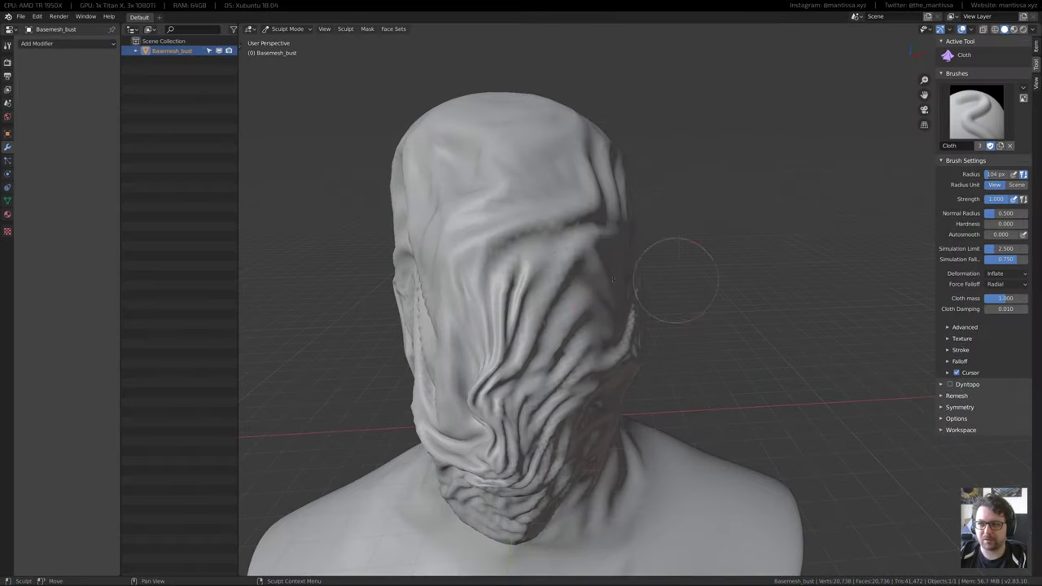
{"action": "middle_click_drag", "start_coordinate": [340, 153], "coordinate": [389, 157]}
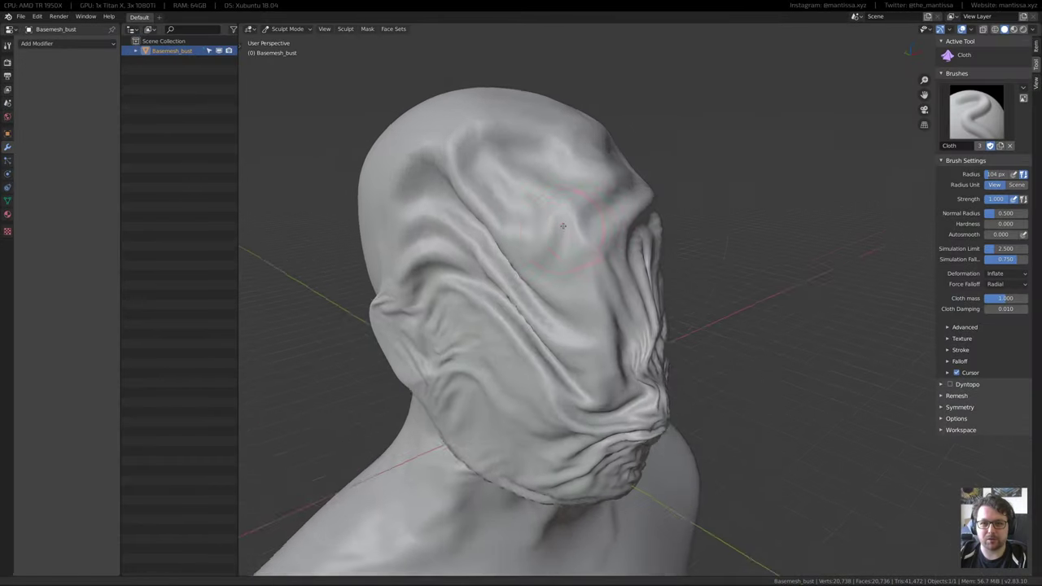
Quit Blender without saving the sculpted bust
{"action": "middle_click_drag", "start_coordinate": [562, 225], "coordinate": [241, 122]}
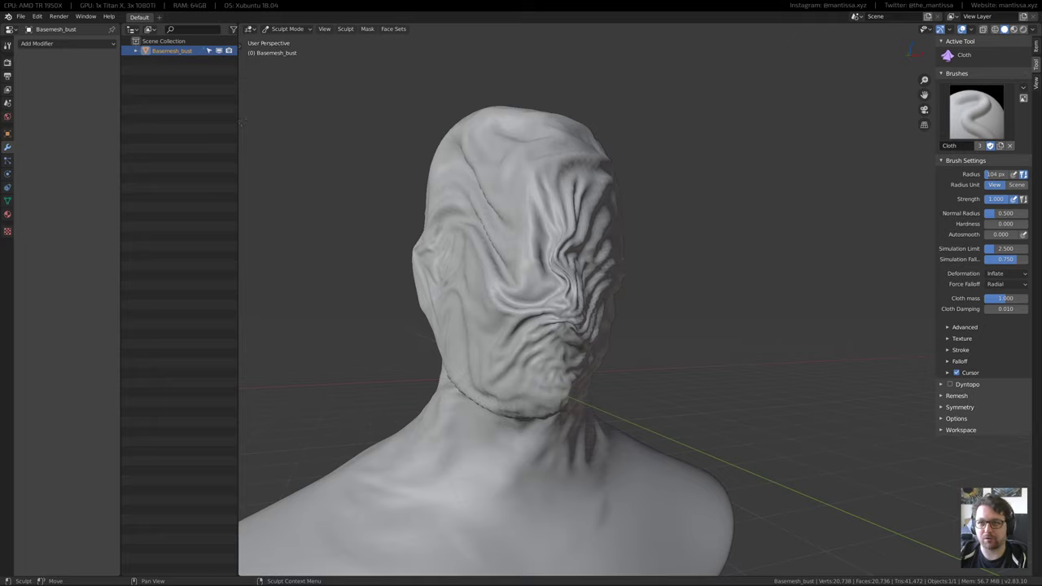
{"action": "key", "text": "ctrl+q"}
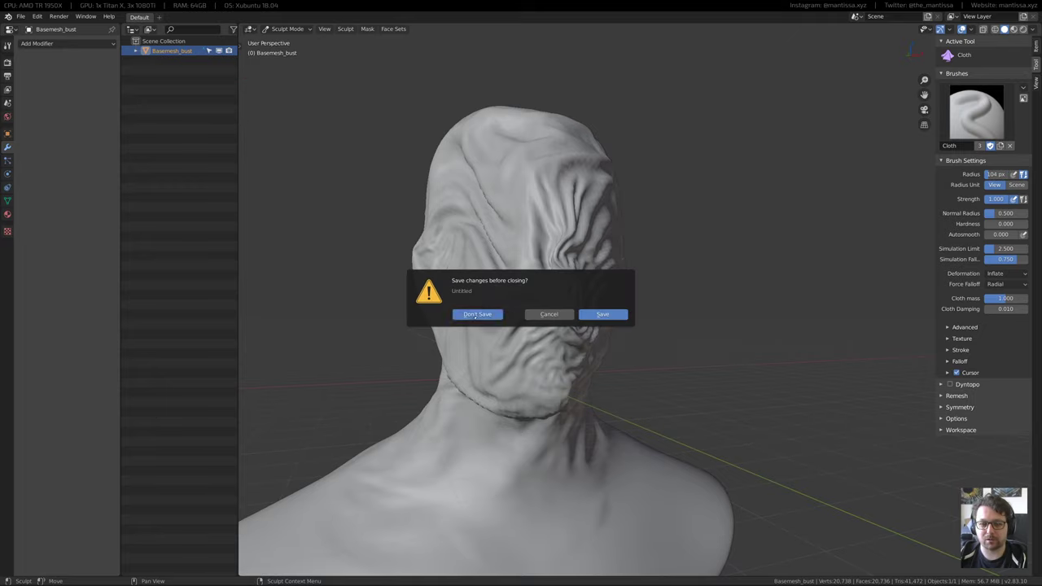
{"action": "left_click", "coordinate": [476, 315]}
Switch to the gThumb image viewer and examine the colour variants of the abstract metaball renders
{"action": "mouse_move", "coordinate": [252, 581]}
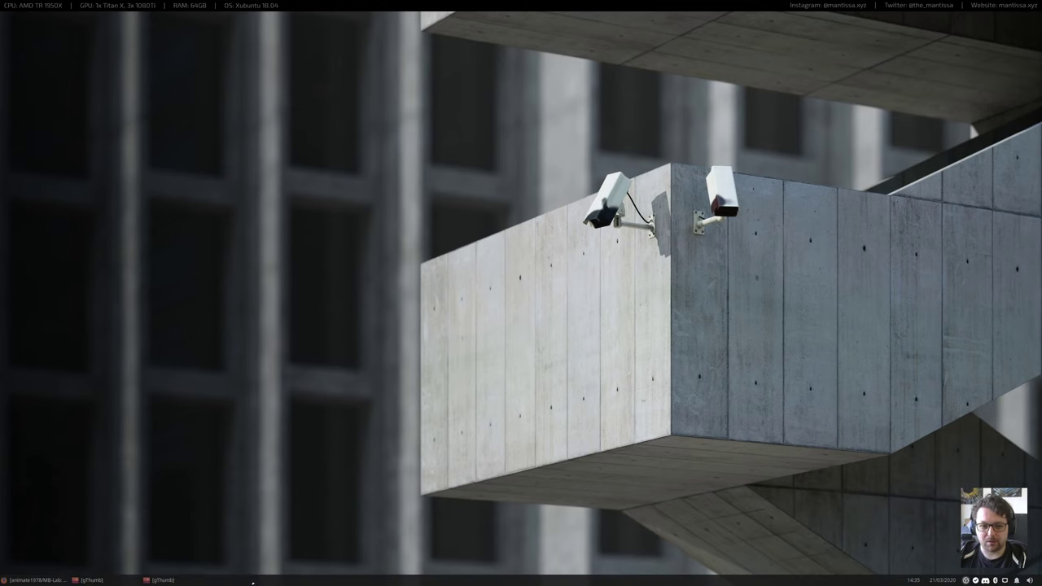
{"action": "left_click", "coordinate": [197, 581]}
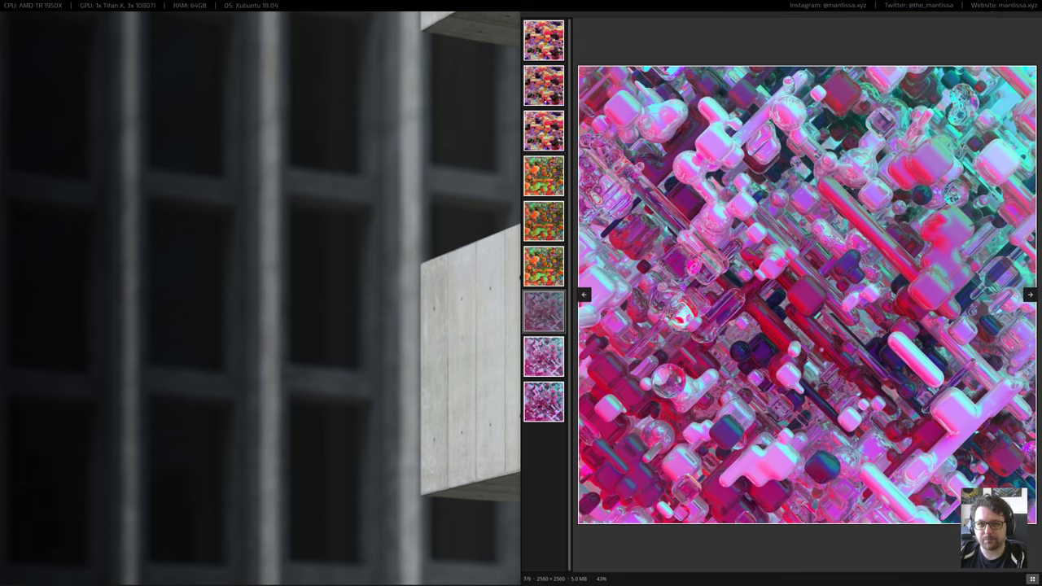
{"action": "left_click", "coordinate": [544, 42]}
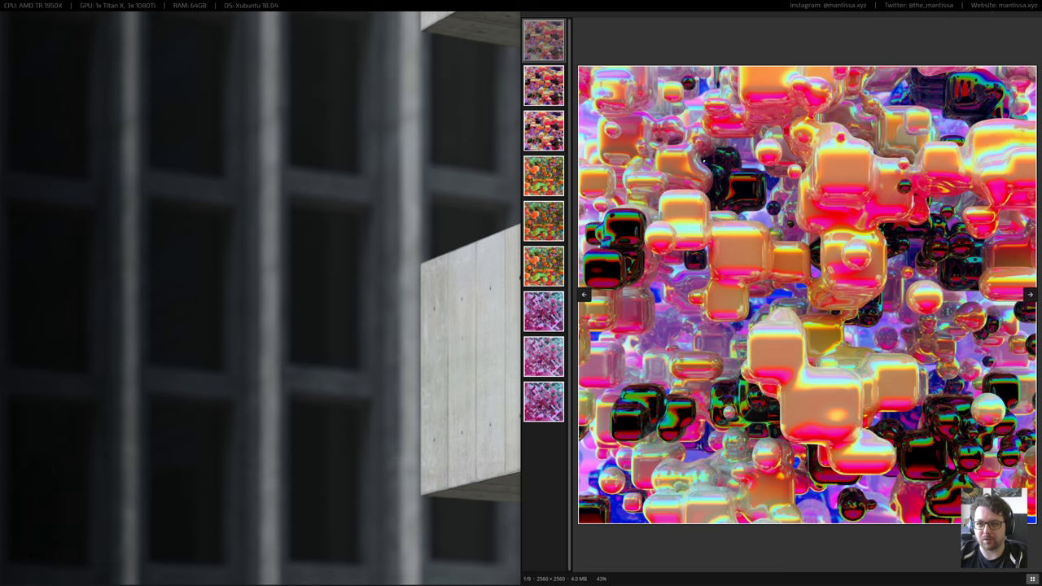
{"action": "left_click", "coordinate": [544, 175]}
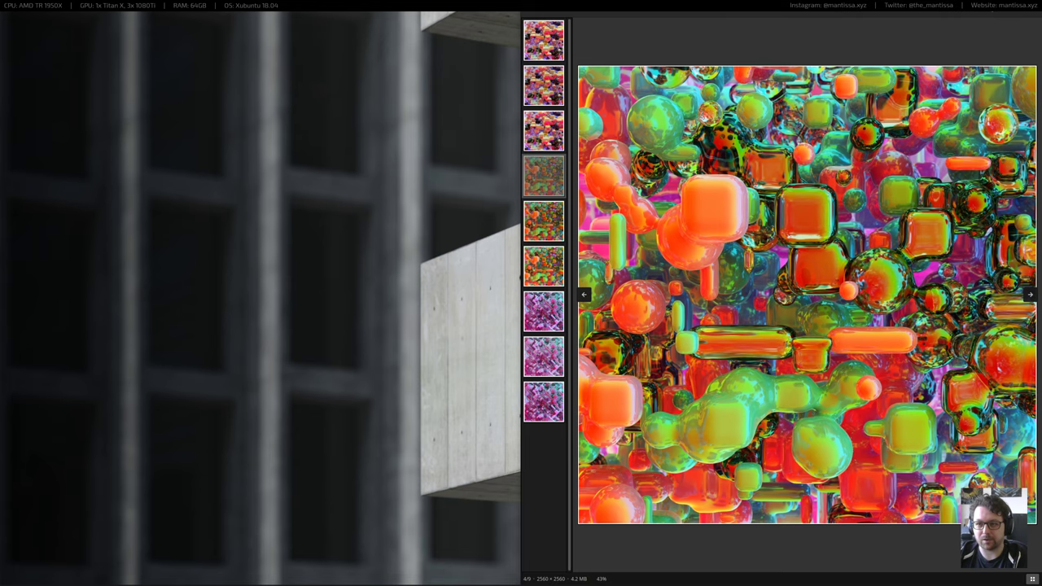
{"action": "left_click", "coordinate": [552, 307]}
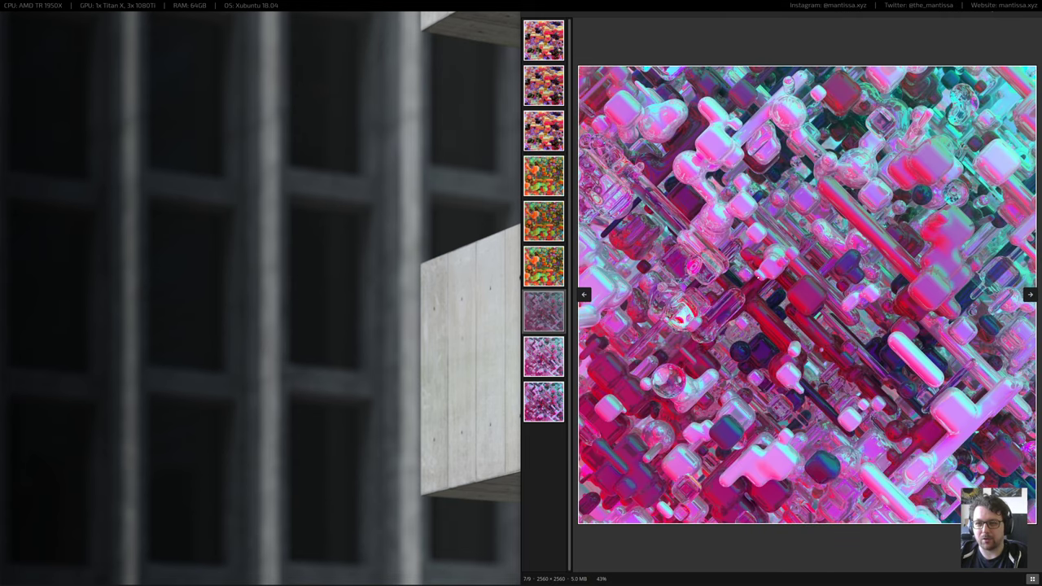
{"action": "key", "text": "alt+F10"}
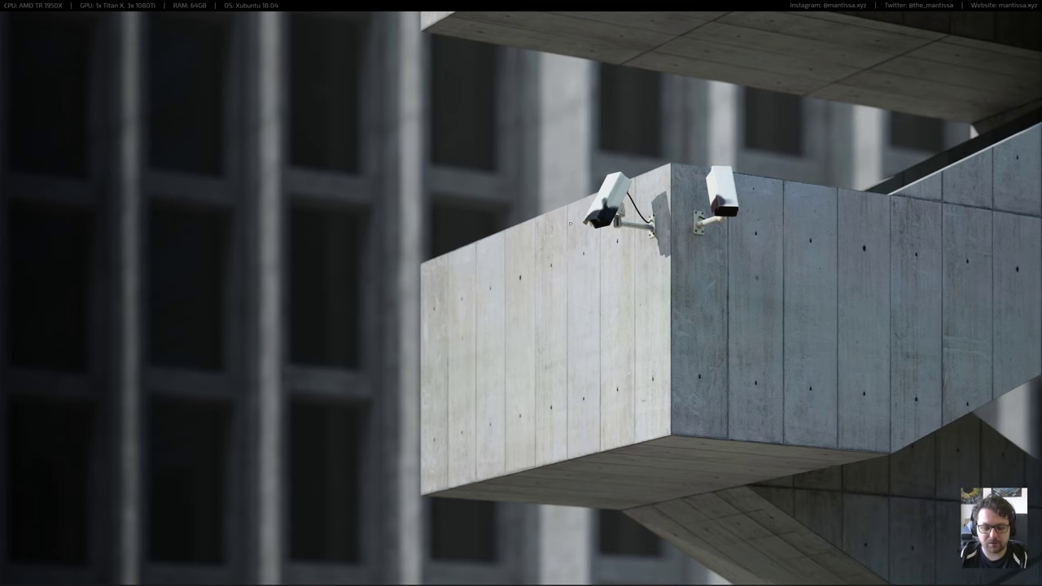
Launch Blender 2.83 Alpha from the run prompt
{"action": "key", "text": "alt+F2"}
{"action": "type", "text": "ble"}
{"action": "key", "text": "Down"}
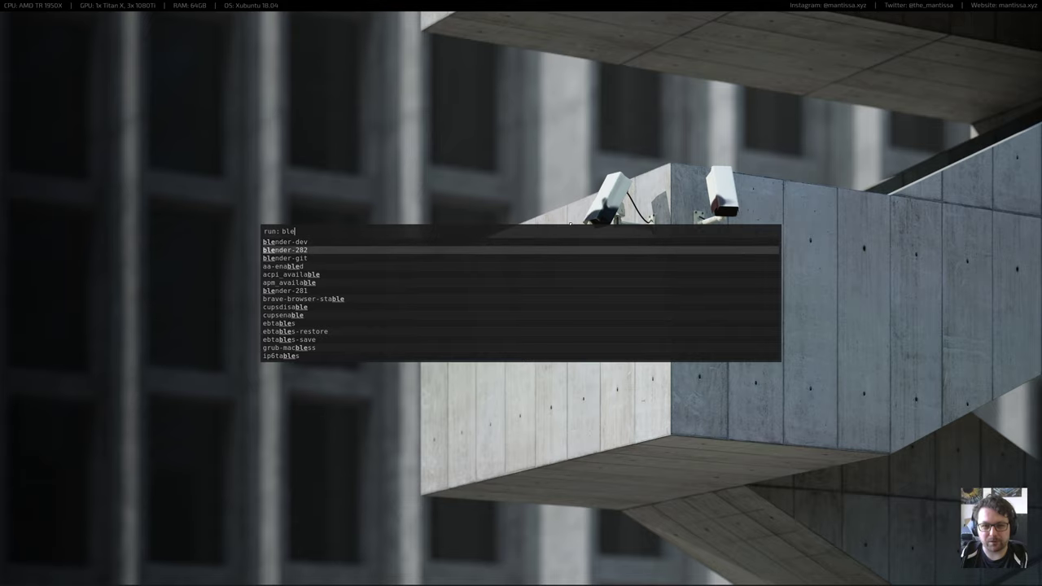
{"action": "key", "text": "Return"}
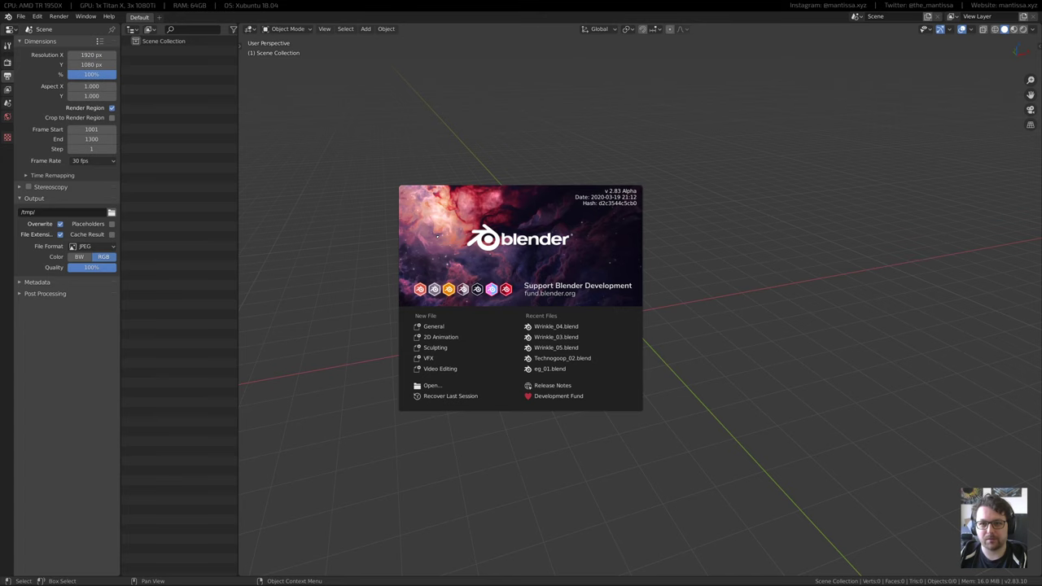
Add a metaball Ball at the world origin and show its transform properties
{"action": "middle_click_drag", "start_coordinate": [356, 279], "coordinate": [546, 281]}
{"action": "key", "text": "shift+a"}
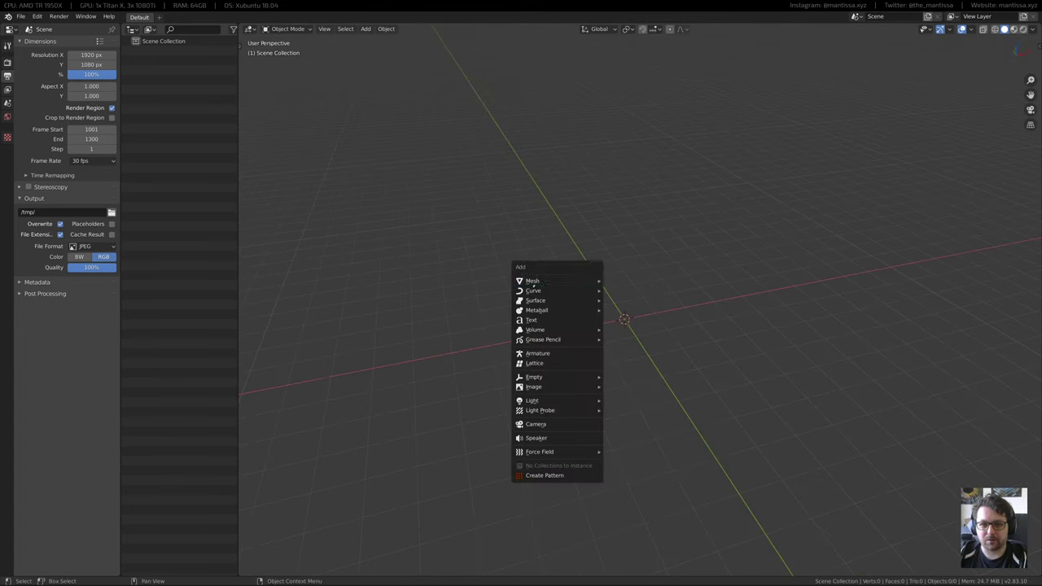
{"action": "mouse_move", "coordinate": [587, 283]}
{"action": "mouse_move", "coordinate": [537, 310]}
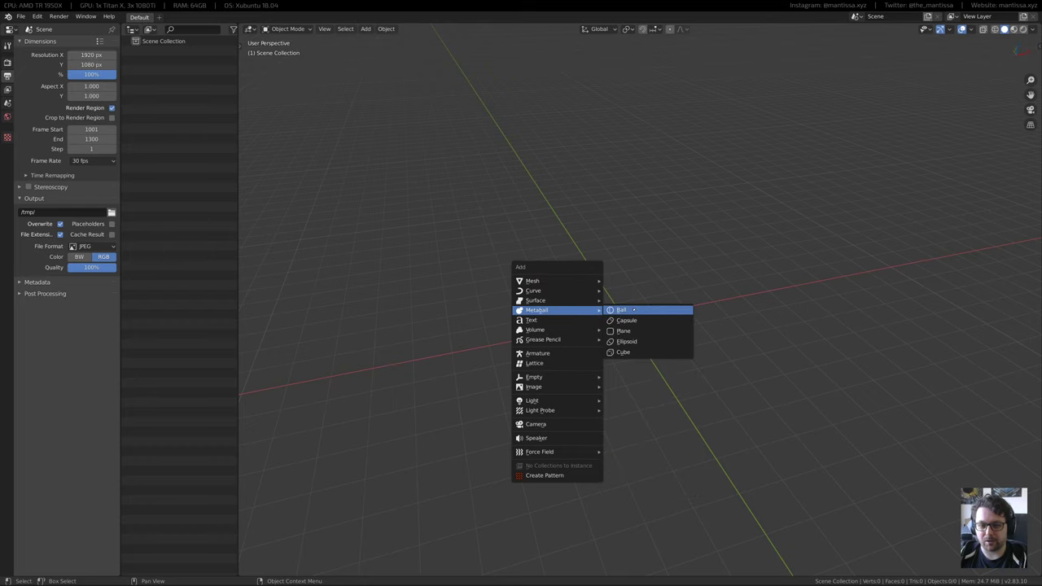
{"action": "left_click", "coordinate": [633, 310]}
{"action": "middle_click_drag", "start_coordinate": [634, 309], "coordinate": [634, 338], "text": "alt"}
{"action": "scroll", "coordinate": [626, 305], "scroll_direction": "up", "scroll_amount": 3}
{"action": "scroll", "coordinate": [641, 304], "scroll_direction": "down", "scroll_amount": 3}
{"action": "scroll", "coordinate": [682, 323], "scroll_direction": "down", "scroll_amount": 4}
{"action": "key", "text": "n"}
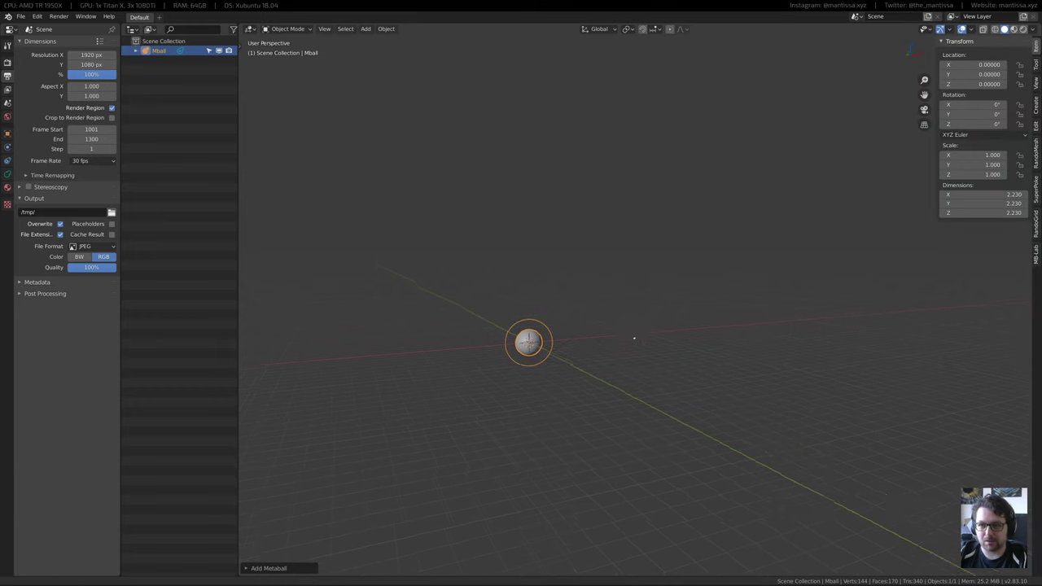
Move the metaball Ball to -100 along the Z axis
{"action": "scroll", "coordinate": [634, 337], "scroll_direction": "down", "scroll_amount": 2}
{"action": "key", "text": "g"}
{"action": "key", "text": "z"}
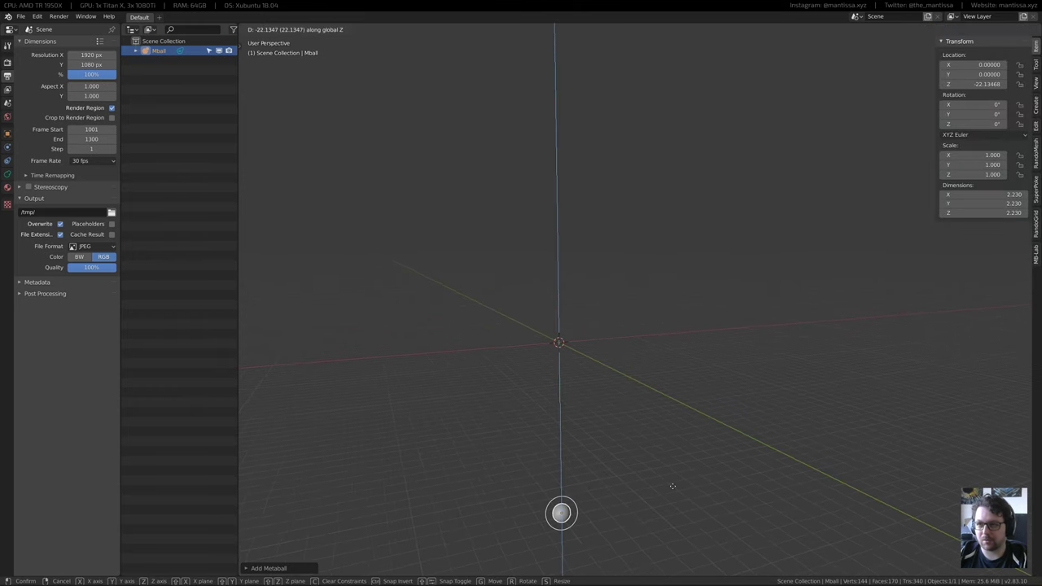
{"action": "key", "text": "Return"}
Add a metaball Capsule at the world origin
{"action": "middle_click_drag", "start_coordinate": [658, 483], "coordinate": [534, 390]}
{"action": "key", "text": "shift+a"}
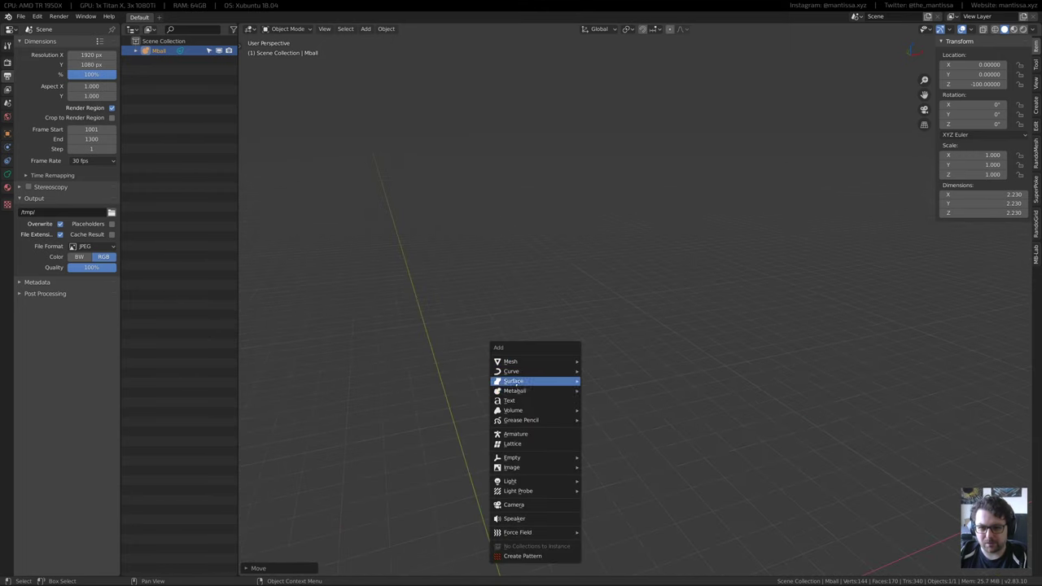
{"action": "mouse_move", "coordinate": [521, 391]}
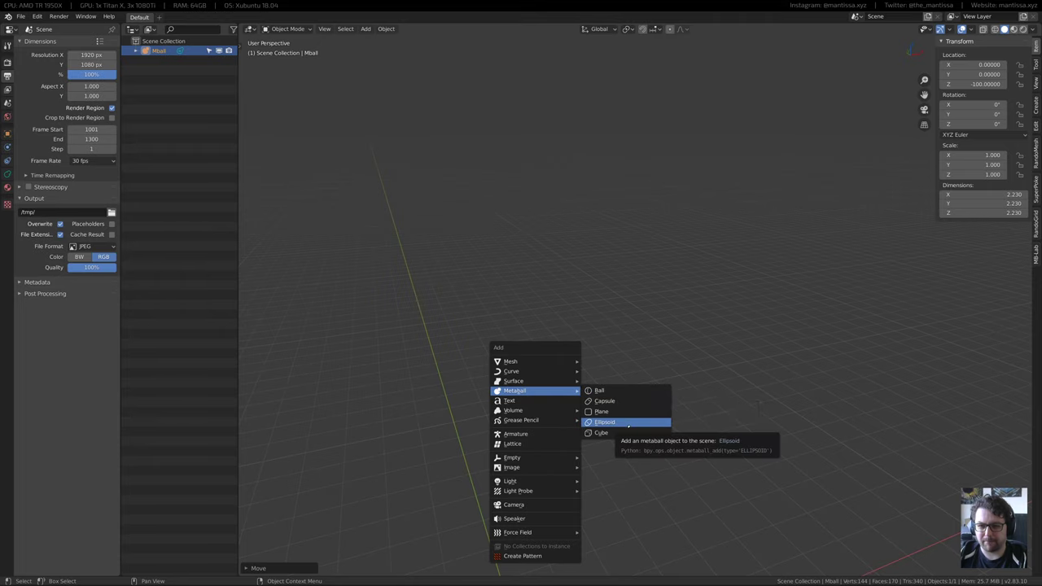
{"action": "left_click", "coordinate": [604, 401]}
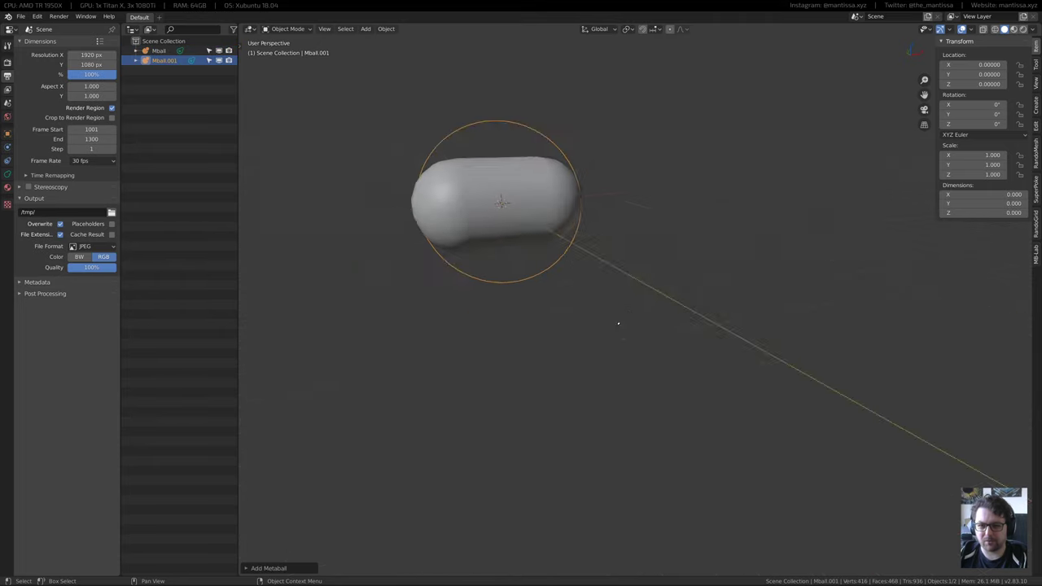
{"action": "middle_click_drag", "start_coordinate": [553, 316], "coordinate": [600, 328]}
Add another metaball primitive over the capsule and delete it again
{"action": "key", "text": "shift+a"}
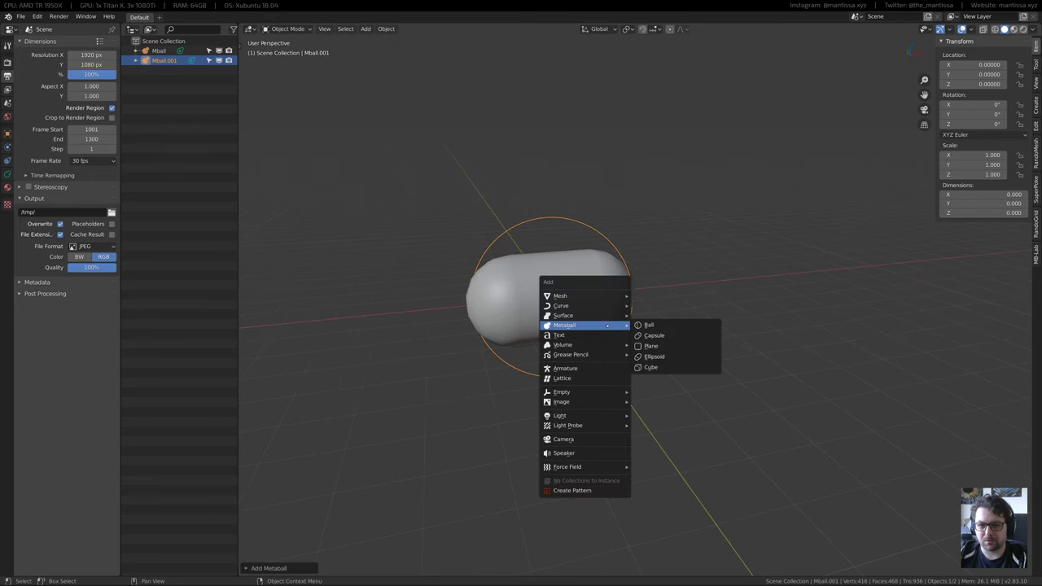
{"action": "left_click", "coordinate": [681, 367]}
{"action": "middle_click_drag", "start_coordinate": [668, 356], "coordinate": [605, 350]}
{"action": "key", "text": "Delete"}
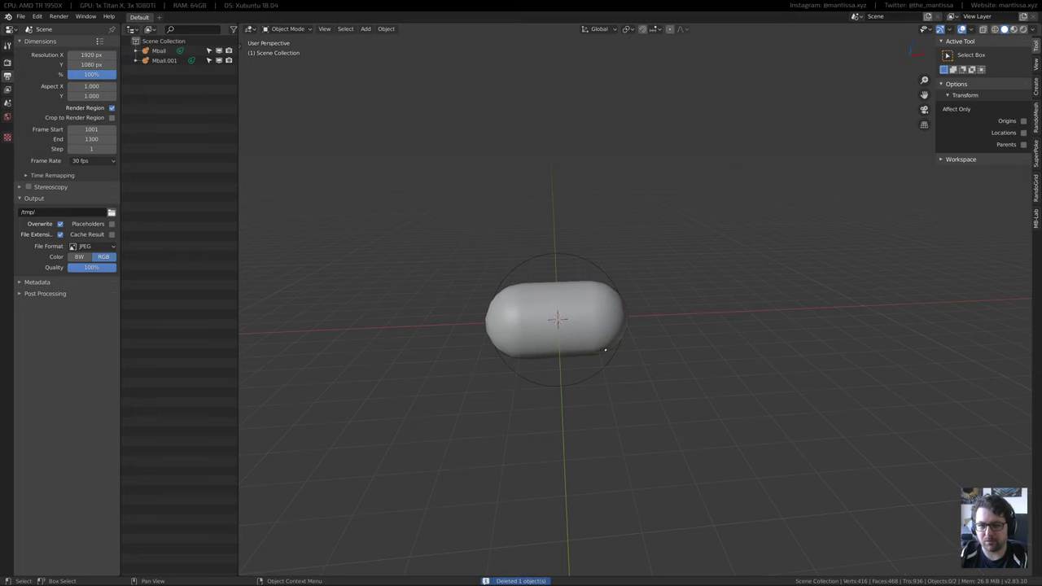
Add a metaball Cube at the world origin
{"action": "key", "text": "shift+a"}
{"action": "left_click", "coordinate": [671, 391]}
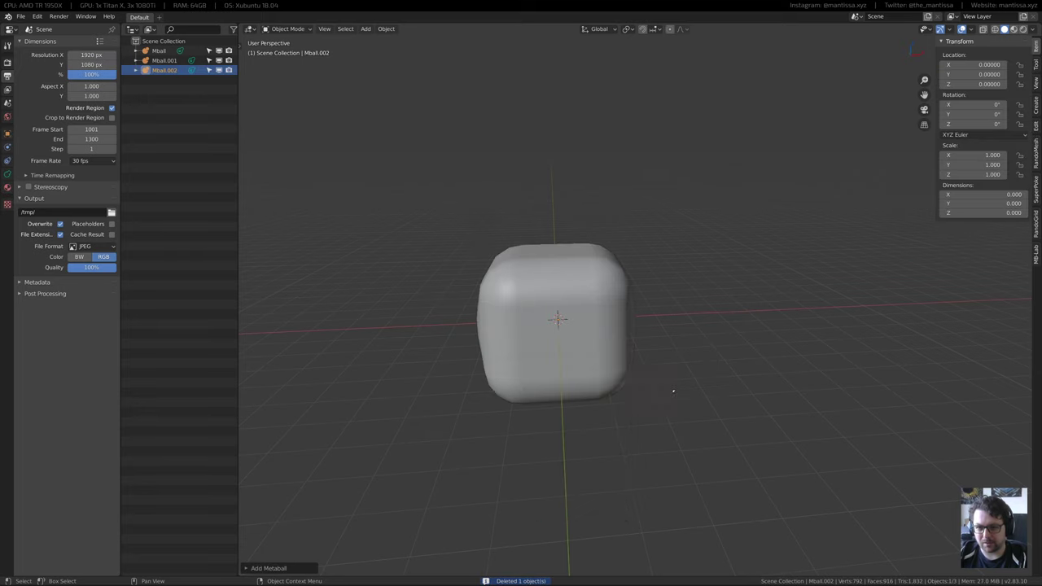
{"action": "middle_click_drag", "start_coordinate": [675, 390], "coordinate": [706, 322]}
Select the metaball cube and start moving it away from the world origin
{"action": "left_click", "coordinate": [631, 319]}
{"action": "middle_click_drag", "start_coordinate": [632, 319], "coordinate": [593, 270], "text": "shift"}
{"action": "scroll", "coordinate": [594, 269], "scroll_direction": "down", "scroll_amount": 5}
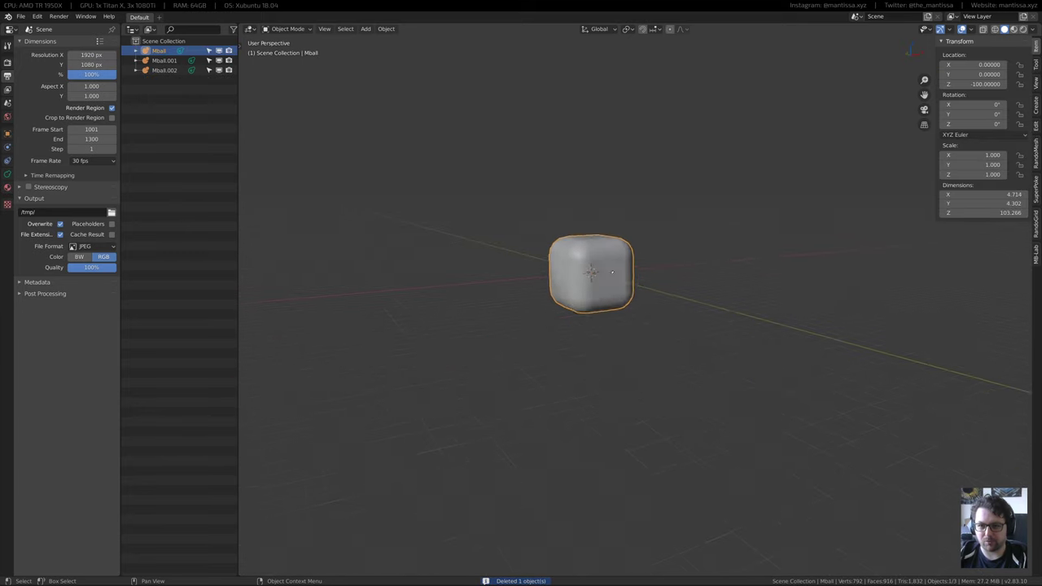
{"action": "middle_click_drag", "start_coordinate": [681, 403], "coordinate": [603, 188], "text": "shift"}
{"action": "scroll", "coordinate": [611, 285], "scroll_direction": "down", "scroll_amount": 1}
{"action": "left_click", "coordinate": [174, 70]}
{"action": "type", "text": "g"}
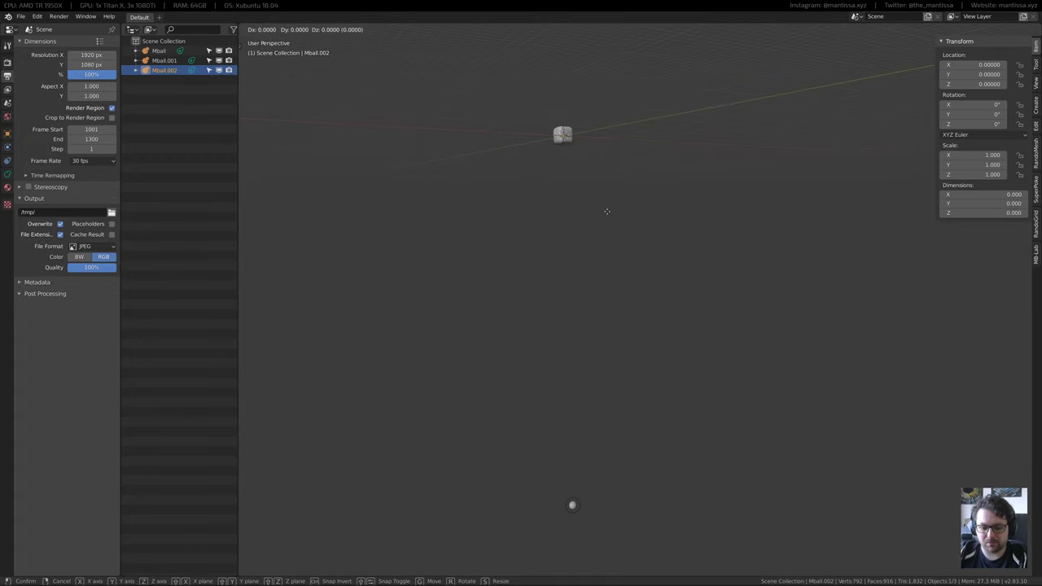
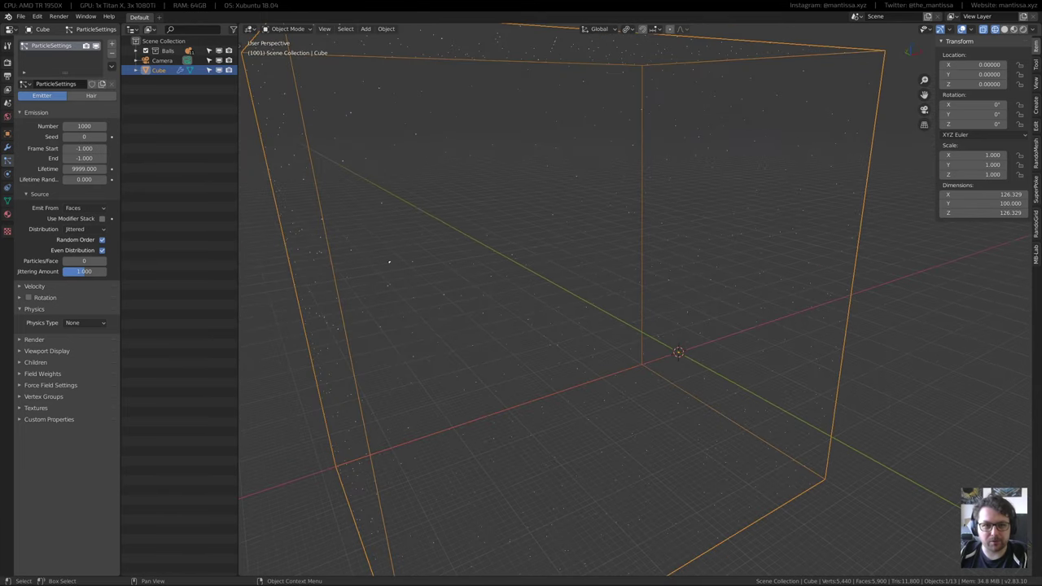
Set the cube's particle system to emit from its Volume
{"action": "left_click", "coordinate": [82, 209]}
{"action": "left_click", "coordinate": [76, 240]}
{"action": "middle_click_drag", "start_coordinate": [611, 261], "coordinate": [347, 287]}
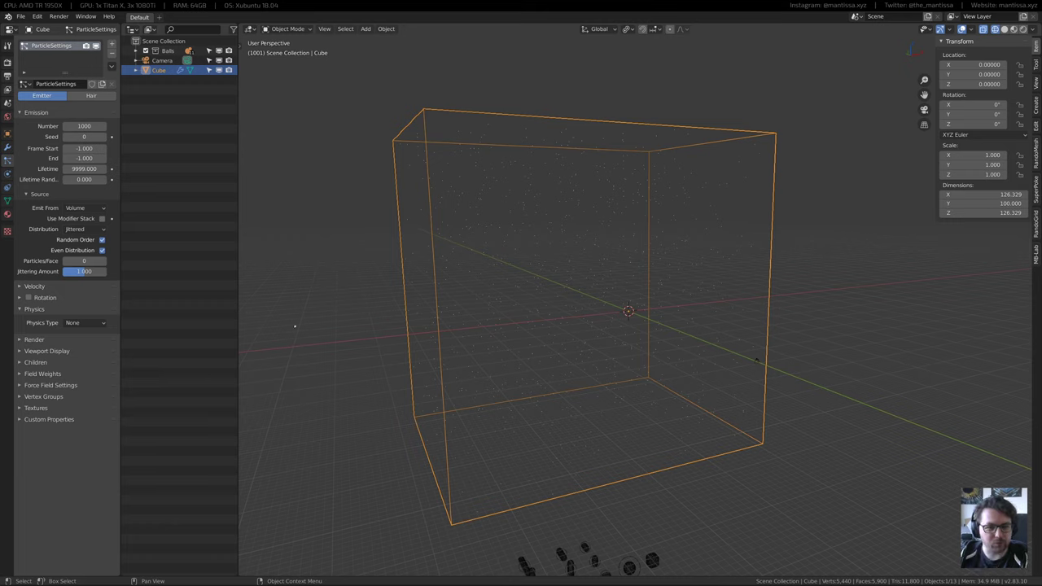
Set the particles' viewport display size to 1.00
{"action": "left_click", "coordinate": [35, 340]}
{"action": "left_click", "coordinate": [36, 340]}
{"action": "left_click", "coordinate": [39, 351]}
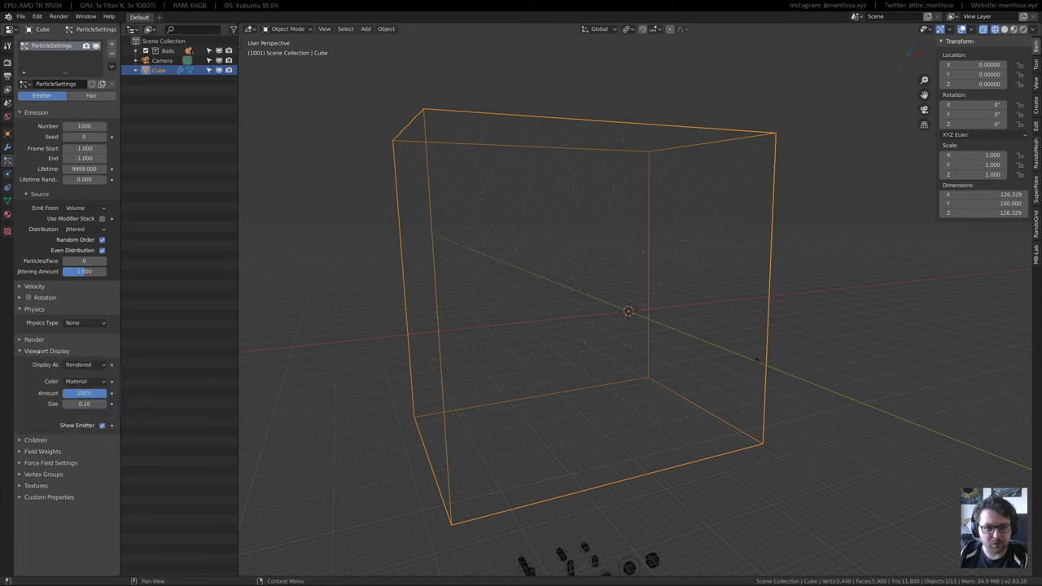
{"action": "left_click", "coordinate": [39, 351]}
{"action": "left_click", "coordinate": [39, 352]}
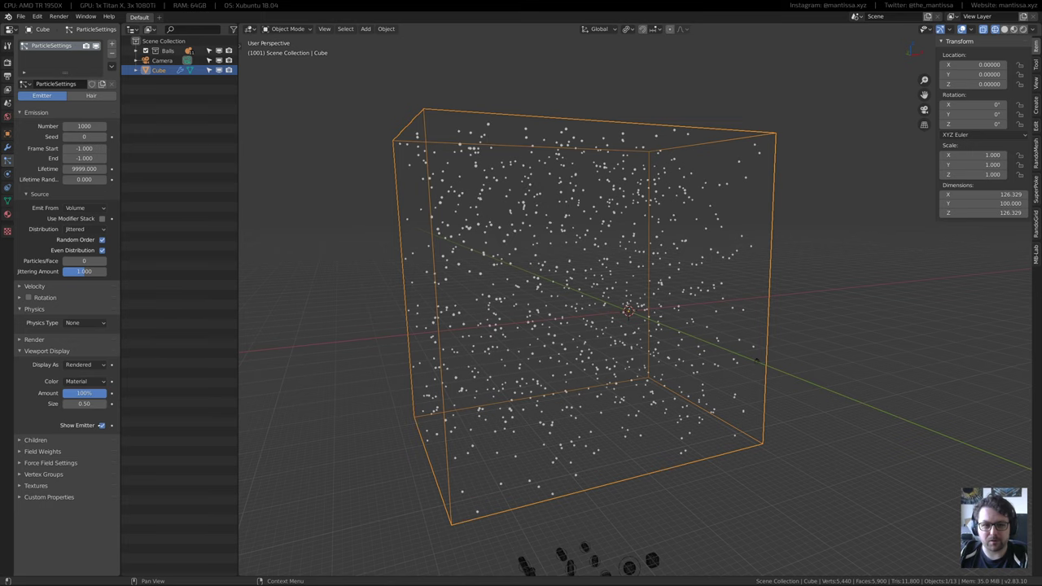
{"action": "middle_click_drag", "start_coordinate": [756, 359], "coordinate": [821, 409]}
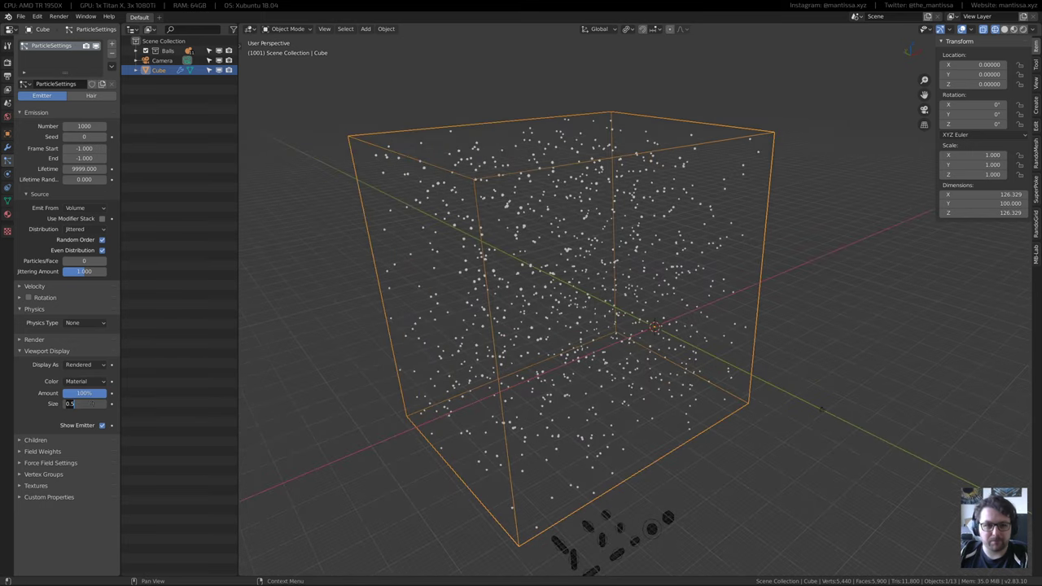
{"action": "type", "text": "1"}
{"action": "key", "text": "Return"}
{"action": "middle_click_drag", "start_coordinate": [651, 341], "coordinate": [559, 303]}
{"action": "middle_click_drag", "start_coordinate": [639, 298], "coordinate": [724, 325]}
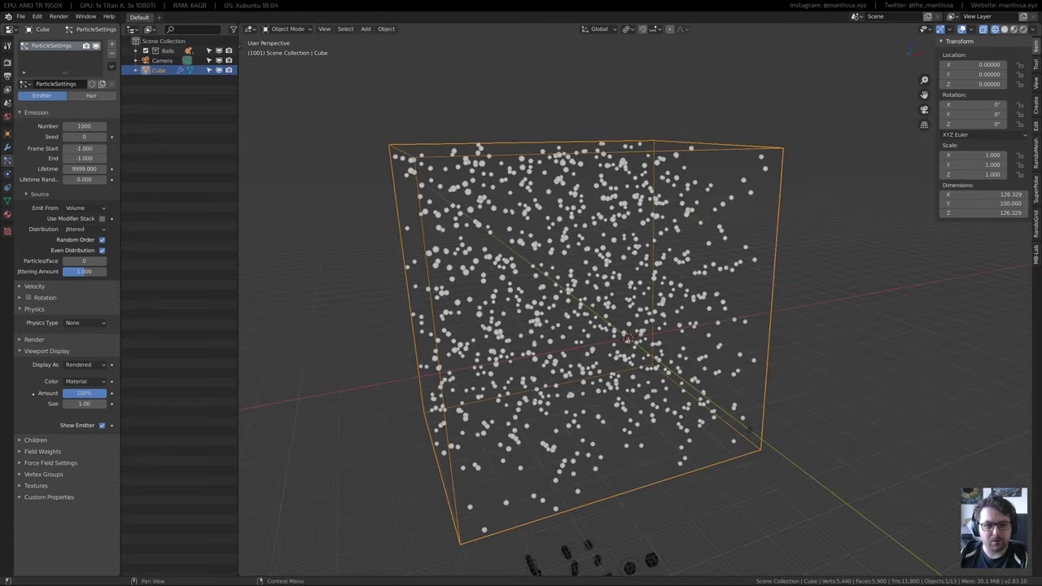
Widen the properties editor and add a new texture to the cube's particle system
{"action": "left_click", "coordinate": [35, 486]}
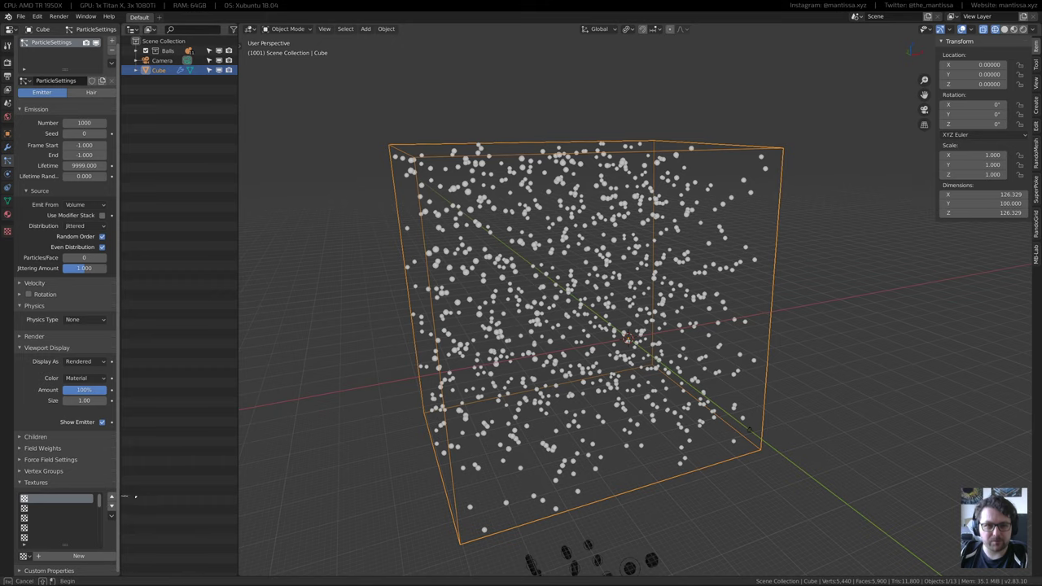
{"action": "left_click", "coordinate": [124, 496]}
{"action": "left_click_drag", "start_coordinate": [120, 496], "coordinate": [160, 496]}
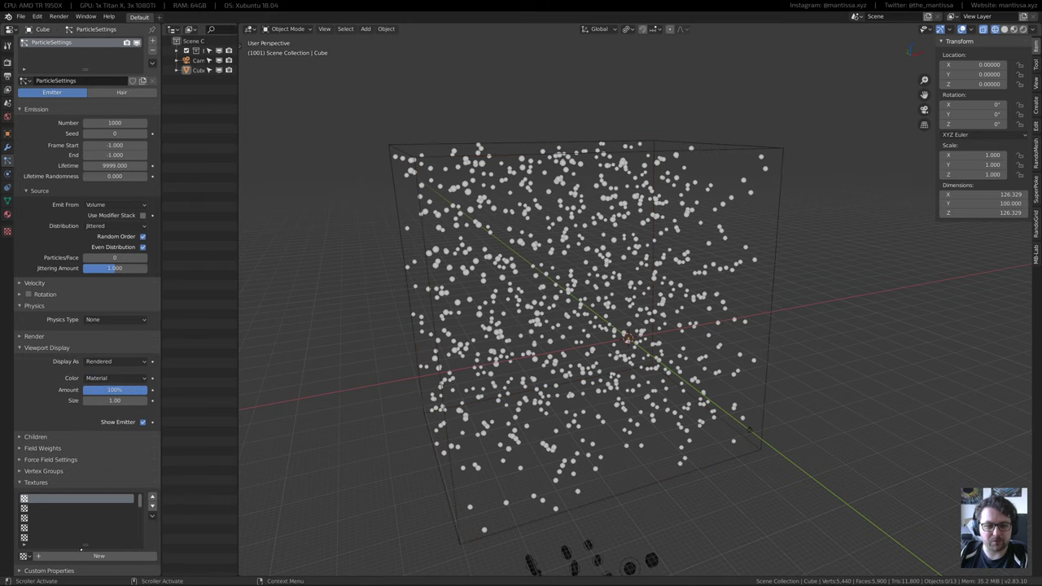
{"action": "left_click", "coordinate": [152, 556]}
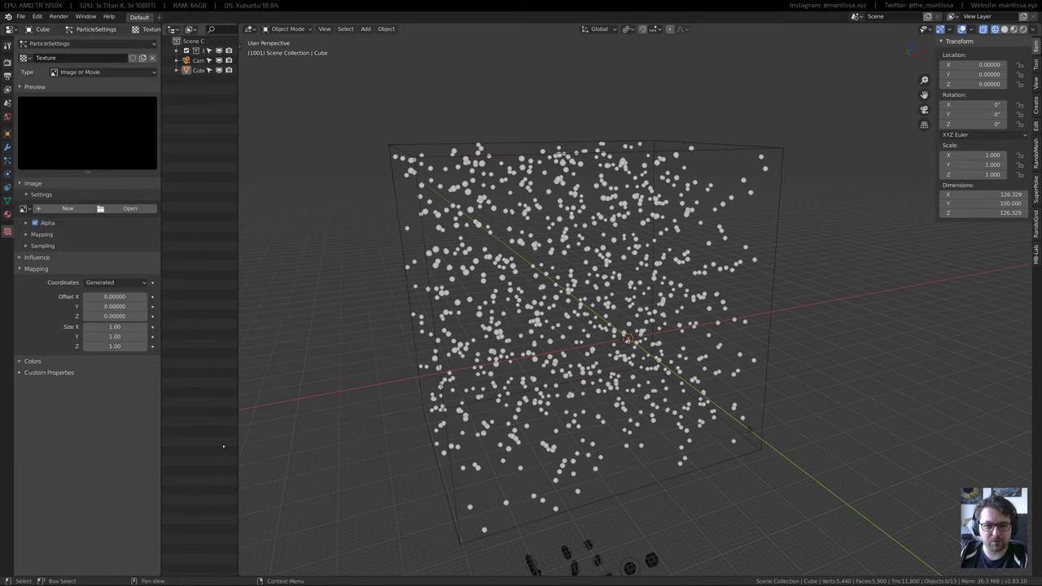
Set the particle texture's type to Distorted Noise and make it influence Density instead of General Time
{"action": "middle_click_drag", "start_coordinate": [383, 272], "coordinate": [504, 298]}
{"action": "middle_click_drag", "start_coordinate": [570, 342], "coordinate": [586, 342]}
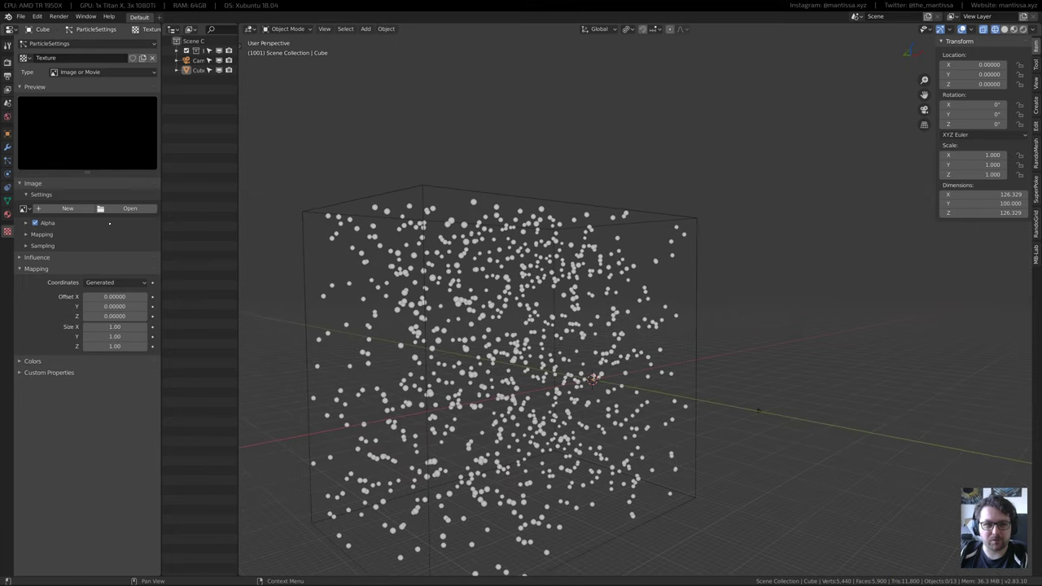
{"action": "scroll", "coordinate": [79, 73], "scroll_direction": "up", "scroll_amount": 1, "text": "ctrl"}
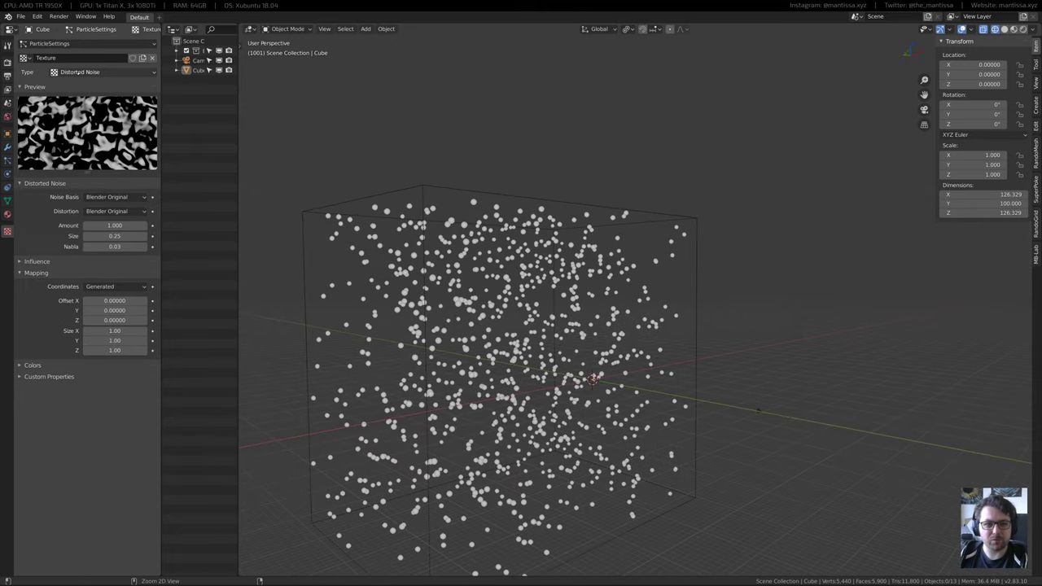
{"action": "left_click", "coordinate": [80, 261]}
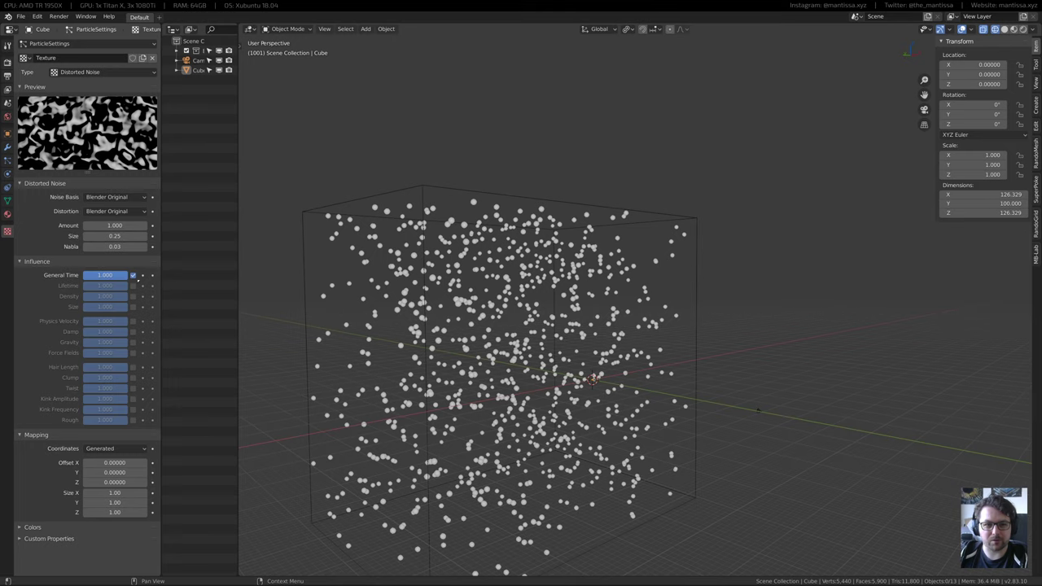
{"action": "left_click", "coordinate": [133, 296]}
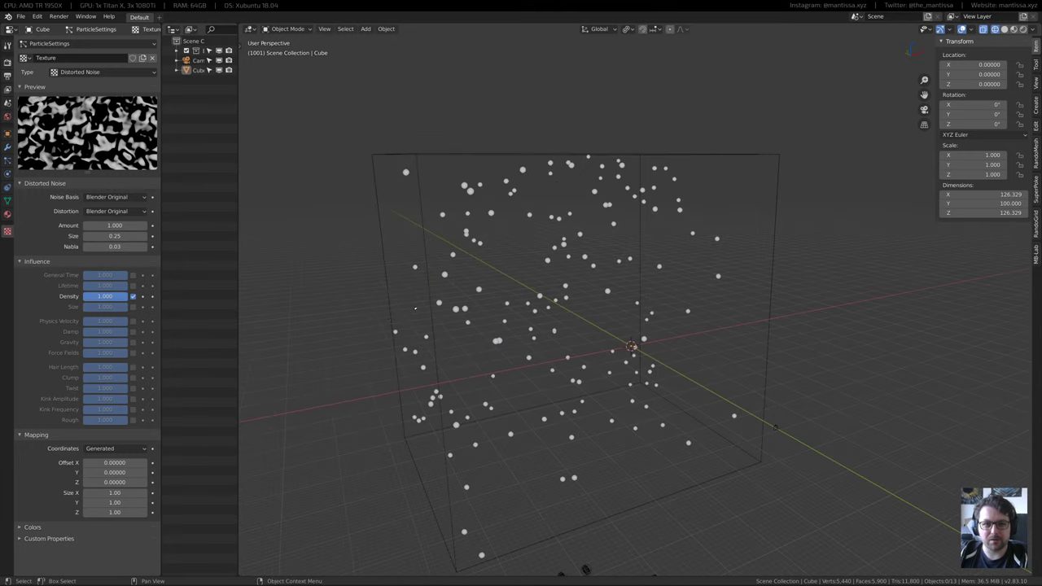
{"action": "mouse_move", "coordinate": [115, 236]}
{"action": "left_mouse_down"}
{"action": "mouse_move", "coordinate": [179, 236]}
{"action": "mouse_move", "coordinate": [114, 236]}
{"action": "left_mouse_up"}
{"action": "middle_click_drag", "start_coordinate": [394, 379], "coordinate": [388, 377]}
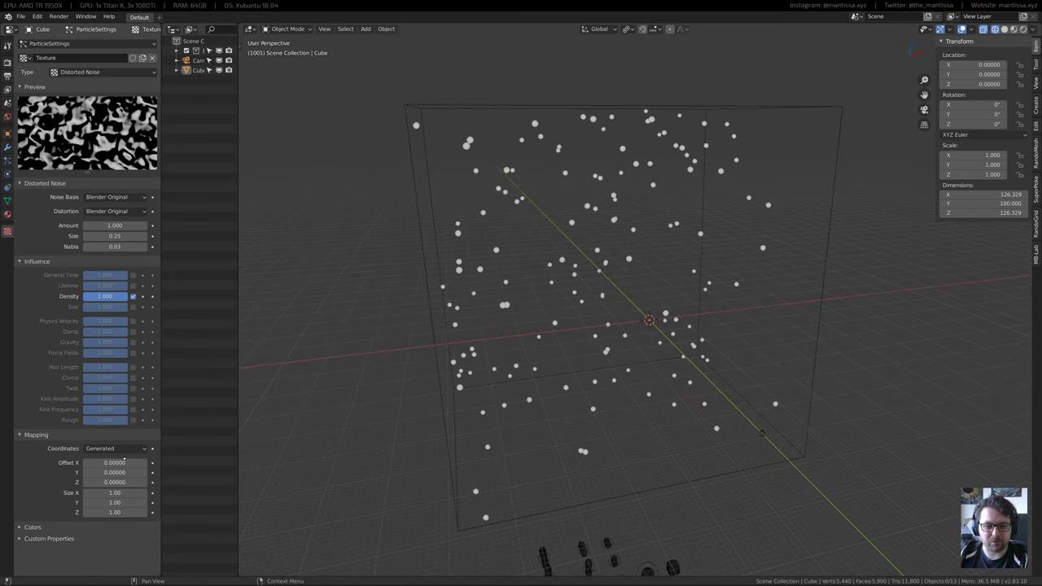
{"action": "mouse_move", "coordinate": [109, 492]}
{"action": "left_mouse_down"}
{"action": "mouse_move", "coordinate": [163, 492]}
{"action": "mouse_move", "coordinate": [109, 492]}
{"action": "left_mouse_up"}
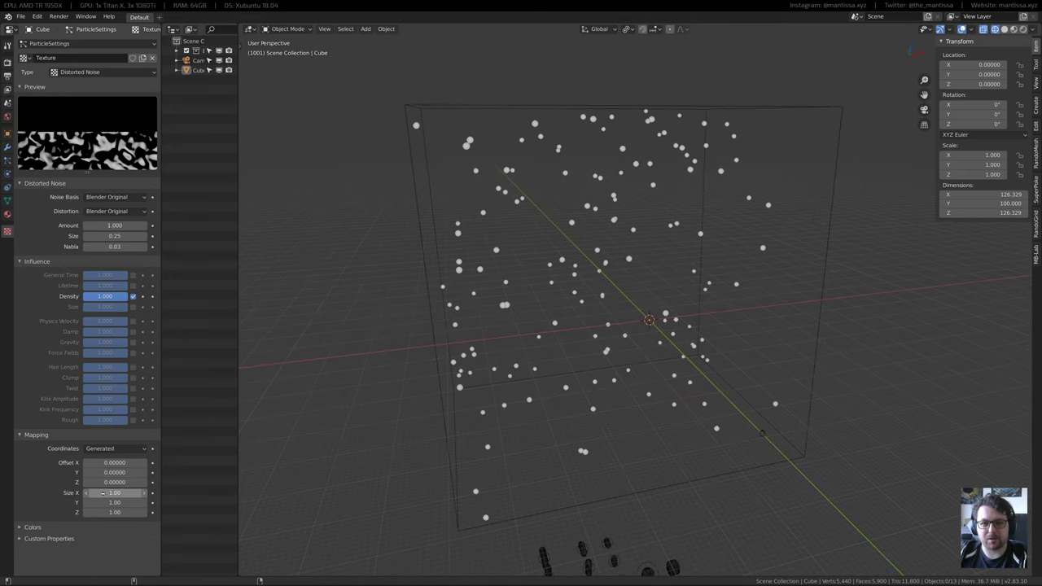
{"action": "middle_click_drag", "start_coordinate": [485, 413], "coordinate": [525, 391]}
{"action": "mouse_move", "coordinate": [115, 462]}
{"action": "left_mouse_down"}
{"action": "mouse_move", "coordinate": [195, 462]}
{"action": "mouse_move", "coordinate": [126, 462]}
{"action": "left_mouse_up"}
{"action": "right_click", "coordinate": [115, 463]}
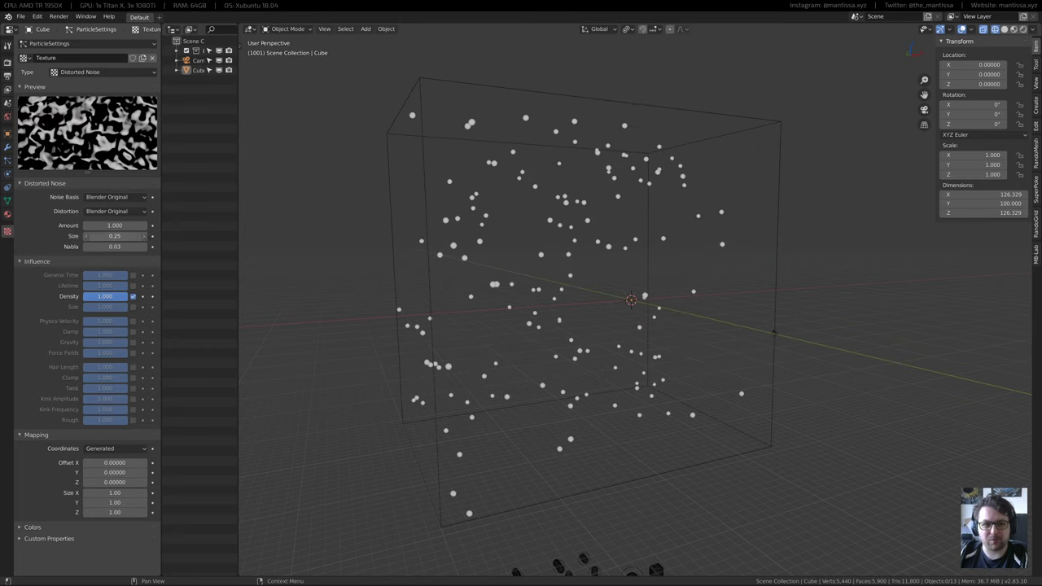
Set the Distorted Noise texture's size to 5 and try stretching its X mapping size
{"action": "type", "text": "5"}
{"action": "key", "text": "Return"}
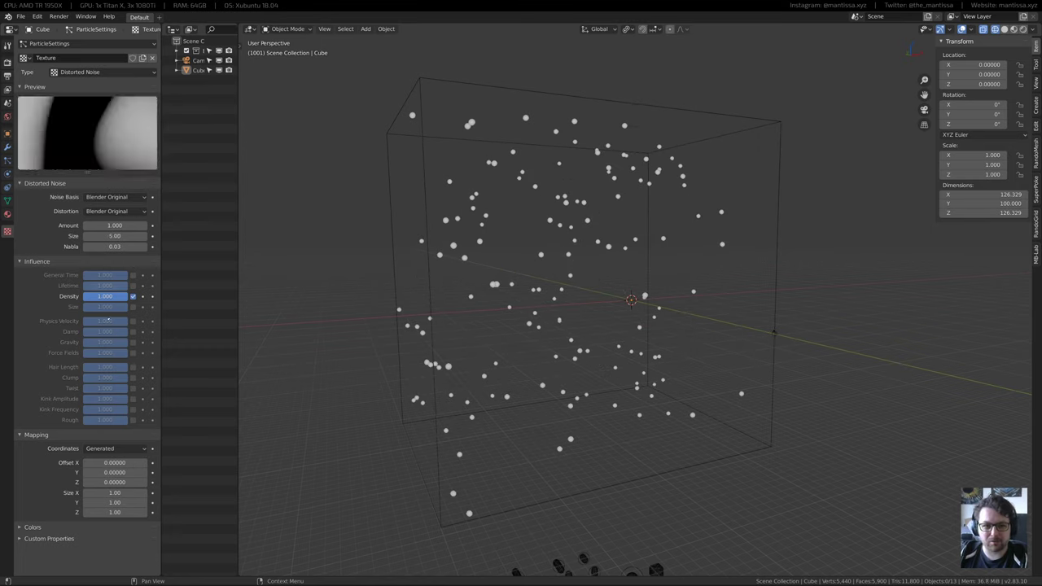
{"action": "left_click_drag", "start_coordinate": [112, 493], "coordinate": [147, 492]}
{"action": "right_click", "coordinate": [112, 492]}
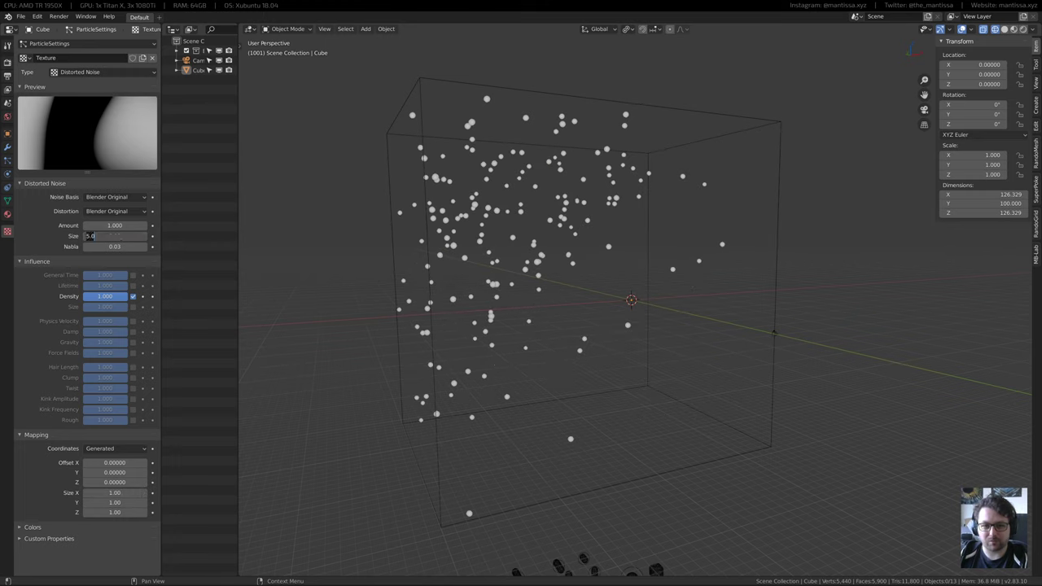
Raise the Distorted Noise size to 25 and check how the particles spread through the cube
{"action": "type", "text": "25"}
{"action": "key", "text": "Return"}
{"action": "right_click", "coordinate": [98, 235]}
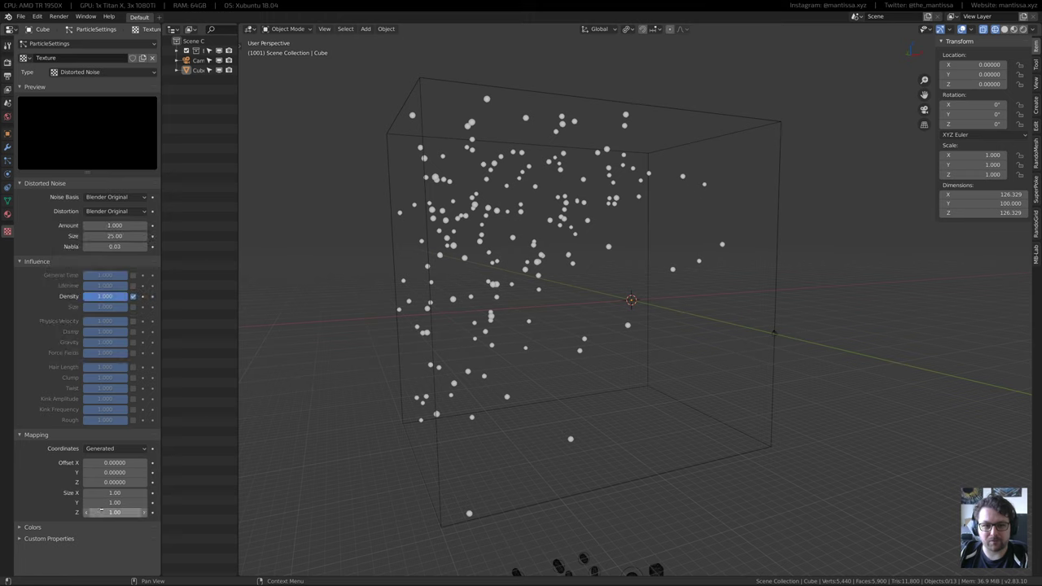
{"action": "mouse_move", "coordinate": [114, 493]}
{"action": "left_mouse_down"}
{"action": "mouse_move", "coordinate": [130, 492]}
{"action": "mouse_move", "coordinate": [113, 493]}
{"action": "left_mouse_up"}
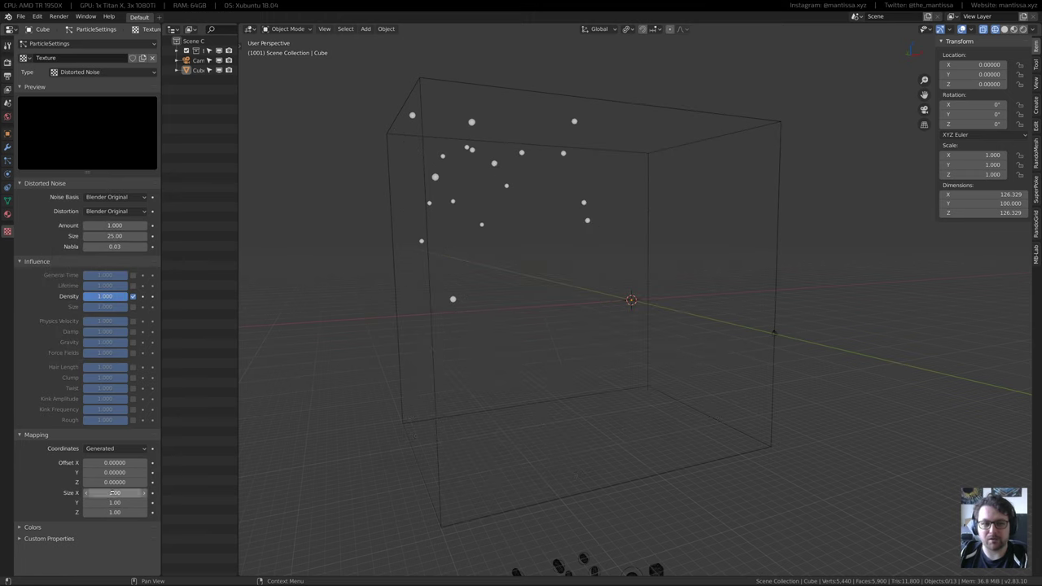
{"action": "middle_click_drag", "start_coordinate": [563, 261], "coordinate": [505, 277]}
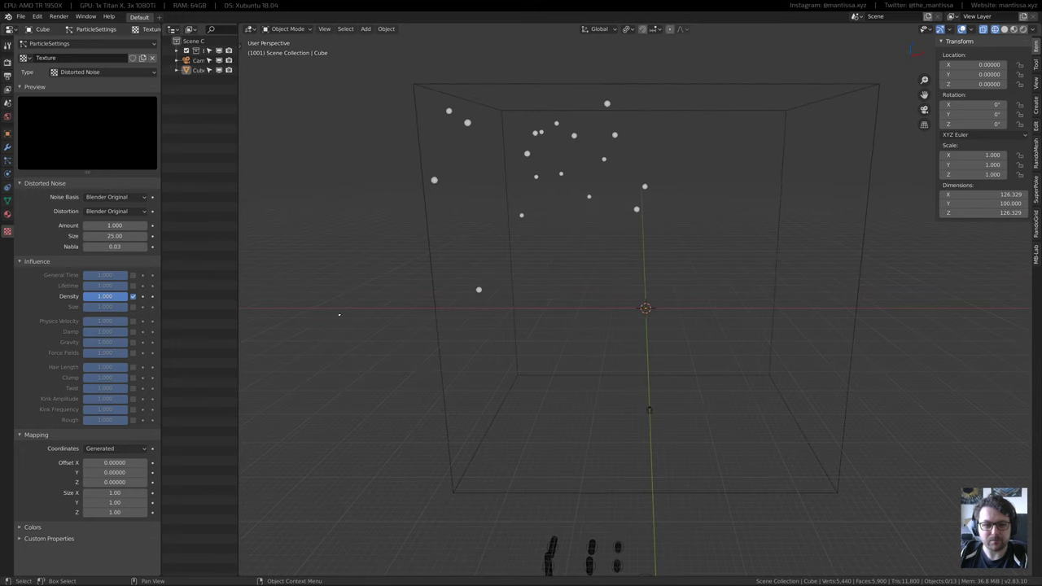
Set the Distorted Noise size to 15 and the texture's X mapping size to 11.10
{"action": "key", "text": "Return"}
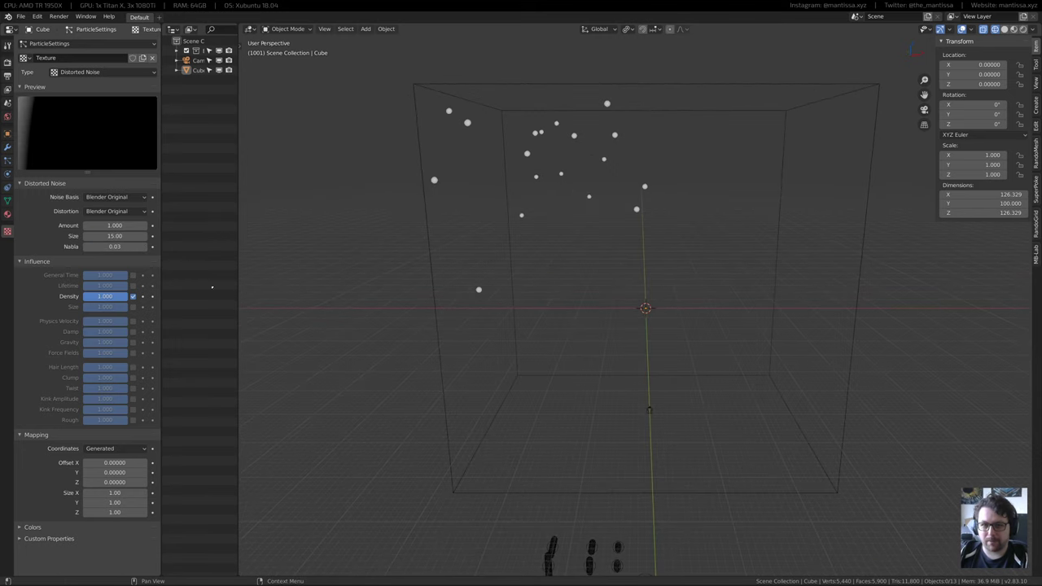
{"action": "left_click_drag", "start_coordinate": [115, 493], "coordinate": [171, 492]}
{"action": "middle_click_drag", "start_coordinate": [358, 371], "coordinate": [598, 429]}
Set the cube's particle emission number to 5000
{"action": "left_click", "coordinate": [8, 160]}
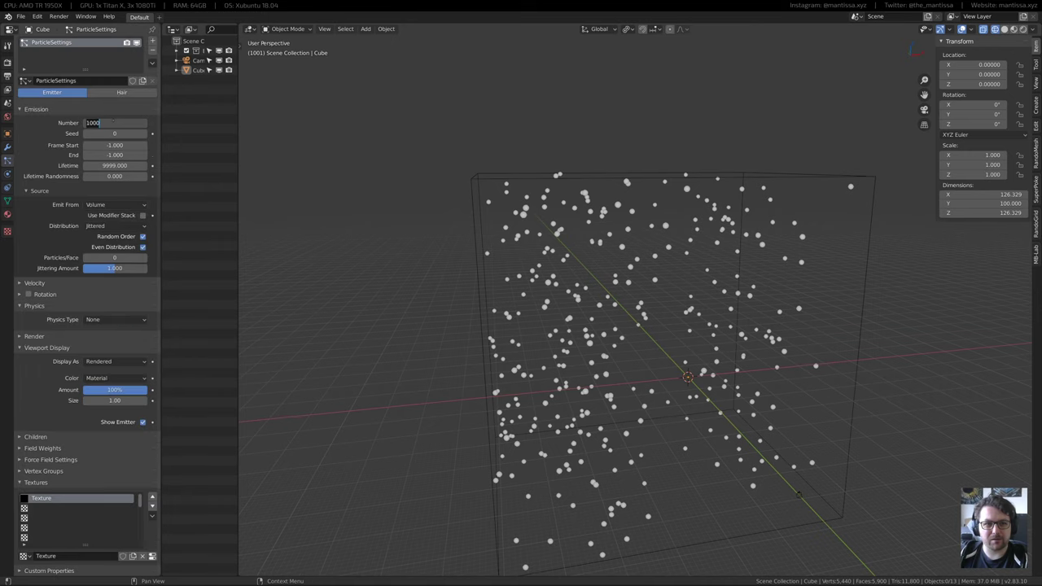
{"action": "key", "text": "Return"}
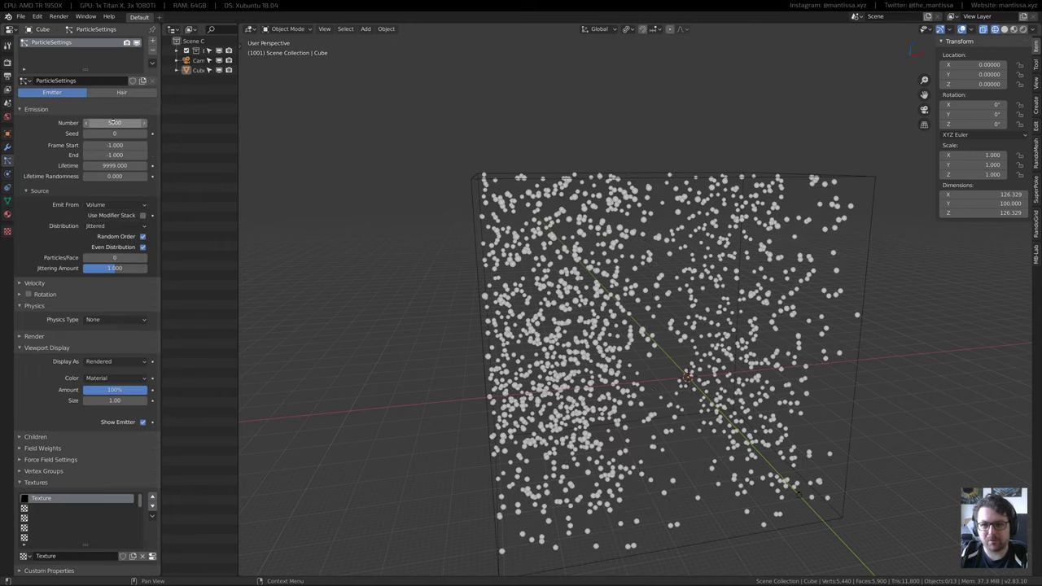
{"action": "middle_click_drag", "start_coordinate": [570, 325], "coordinate": [702, 437]}
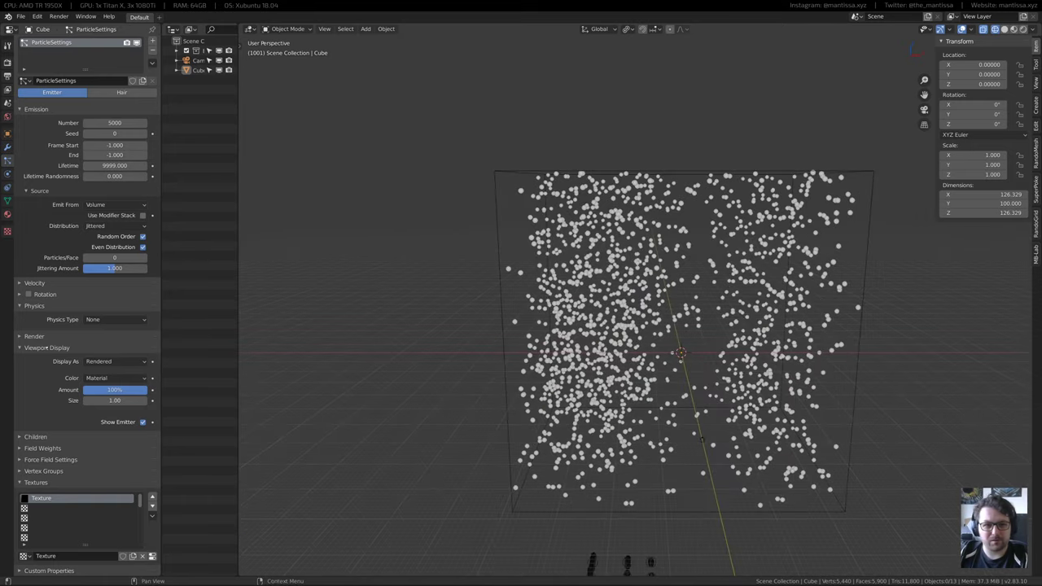
Set the particle texture's mapping size to 75 in X and 54.60 in Y, with Cell Noise as noise basis and distortion
{"action": "left_click", "coordinate": [8, 231]}
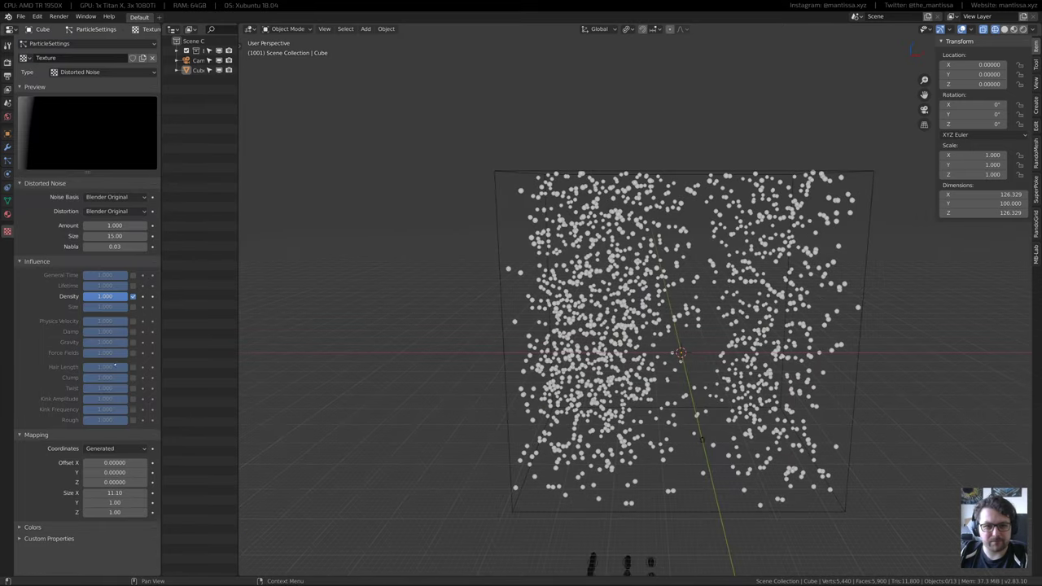
{"action": "left_click_drag", "start_coordinate": [110, 492], "coordinate": [214, 492]}
{"action": "middle_click_drag", "start_coordinate": [476, 350], "coordinate": [612, 348]}
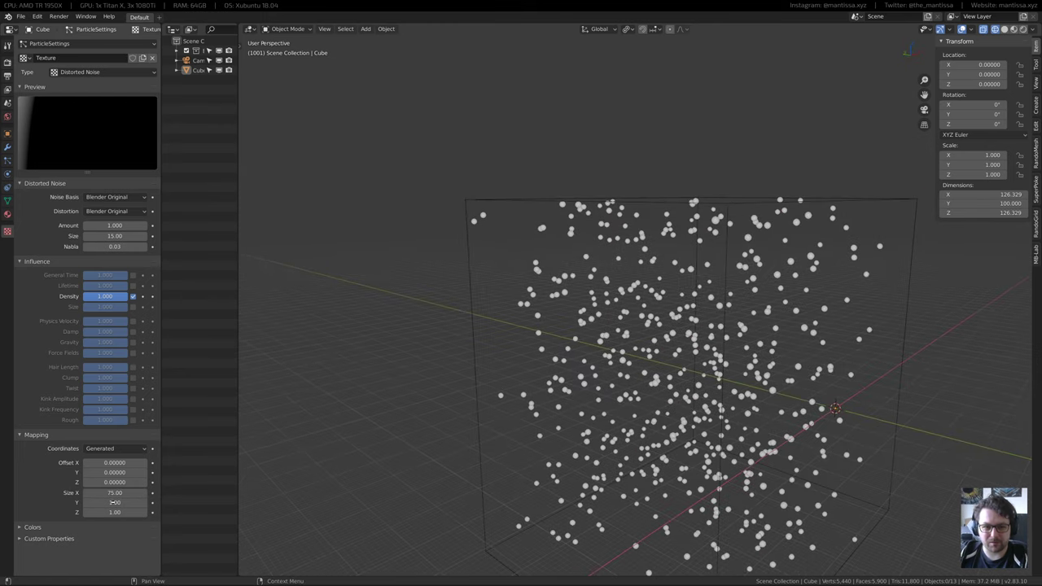
{"action": "left_click_drag", "start_coordinate": [114, 503], "coordinate": [187, 502]}
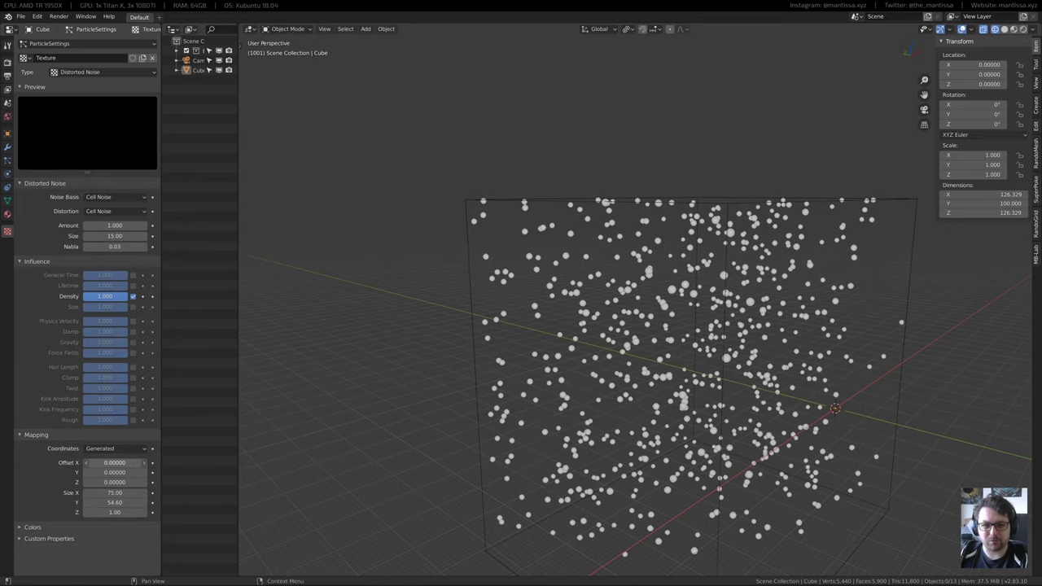
Try shifting the texture's X offset, reset it to 0, and return the X and Y mapping sizes to 1
{"action": "left_click_drag", "start_coordinate": [114, 462], "coordinate": [192, 462]}
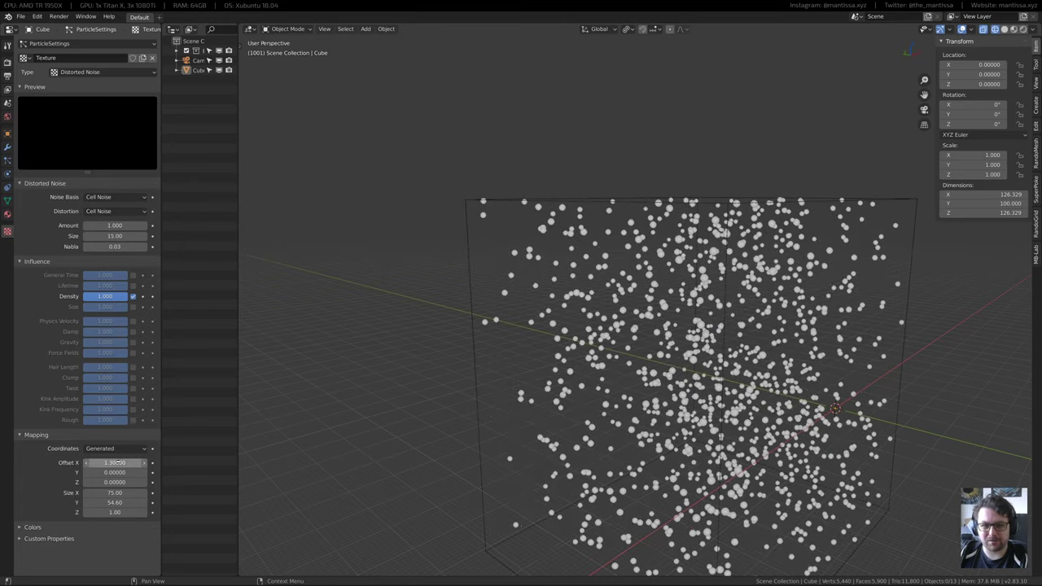
{"action": "type", "text": "0"}
{"action": "key", "text": "Return"}
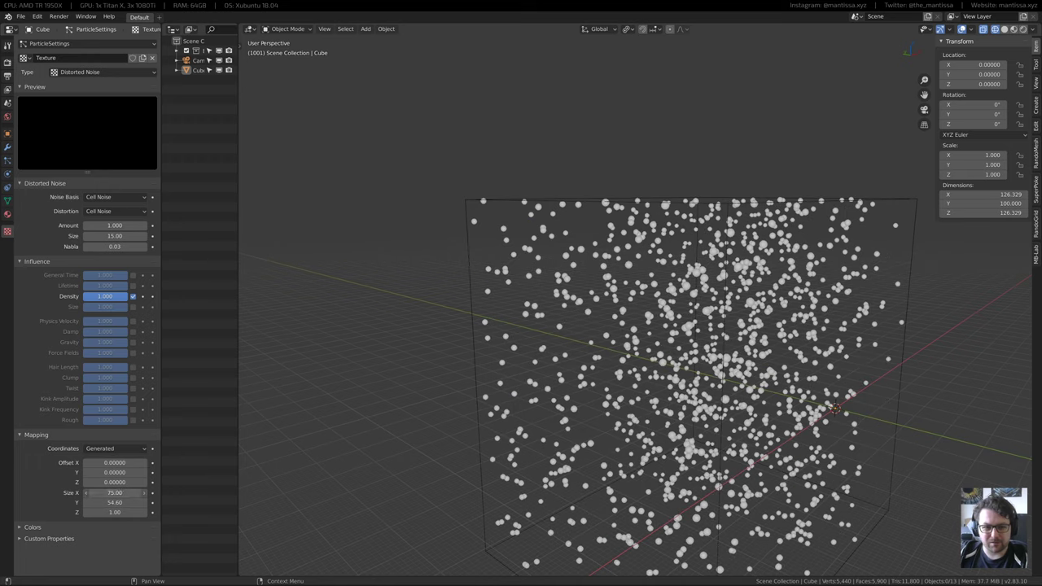
{"action": "type", "text": "1"}
{"action": "key", "text": "Tab"}
{"action": "type", "text": "1"}
{"action": "key", "text": "Return"}
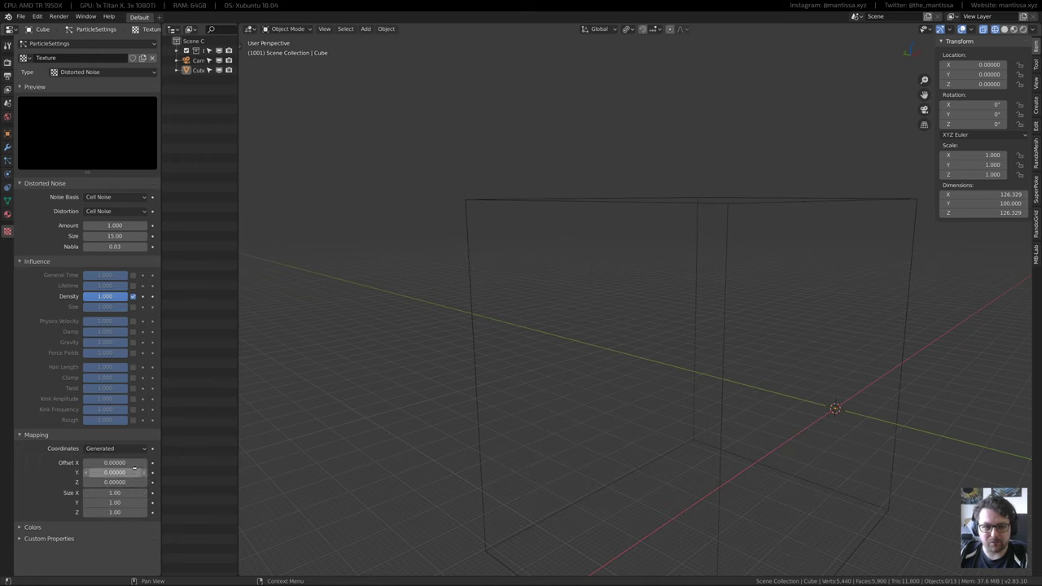
Try different X mapping offsets for the Cell Noise texture, such as 7.9, to shift the particle clusters
{"action": "left_click_drag", "start_coordinate": [115, 462], "coordinate": [72, 462]}
{"action": "middle_click_drag", "start_coordinate": [602, 324], "coordinate": [400, 361]}
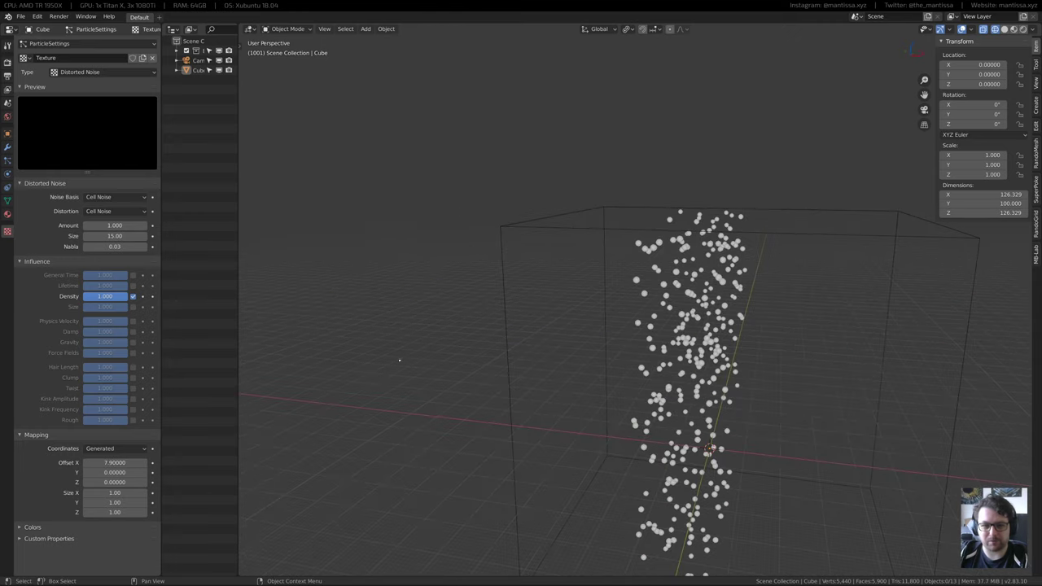
{"action": "left_click_drag", "start_coordinate": [114, 462], "coordinate": [158, 462]}
Try Object texture coordinates with an X offset of -10, and switch the coordinates back to Generated
{"action": "left_click", "coordinate": [114, 448]}
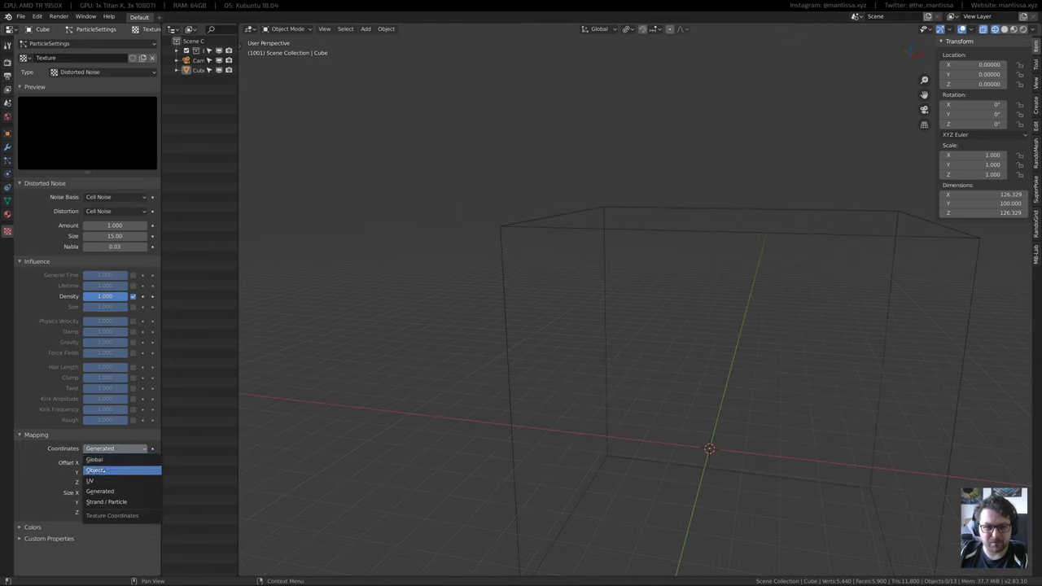
{"action": "left_click", "coordinate": [114, 467]}
{"action": "left_click_drag", "start_coordinate": [115, 472], "coordinate": [4, 473]}
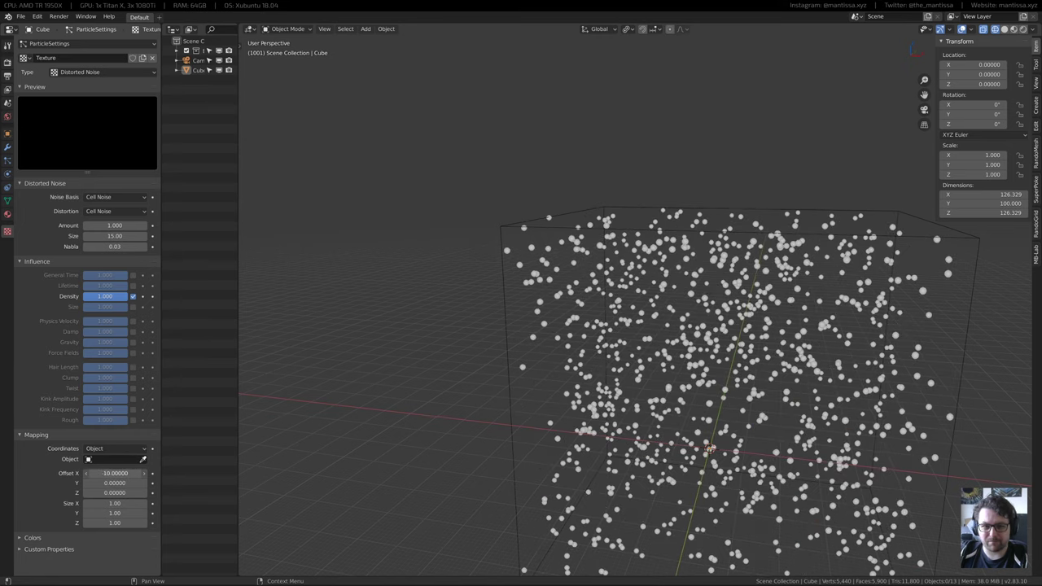
{"action": "left_click", "coordinate": [110, 449]}
{"action": "left_click", "coordinate": [121, 489]}
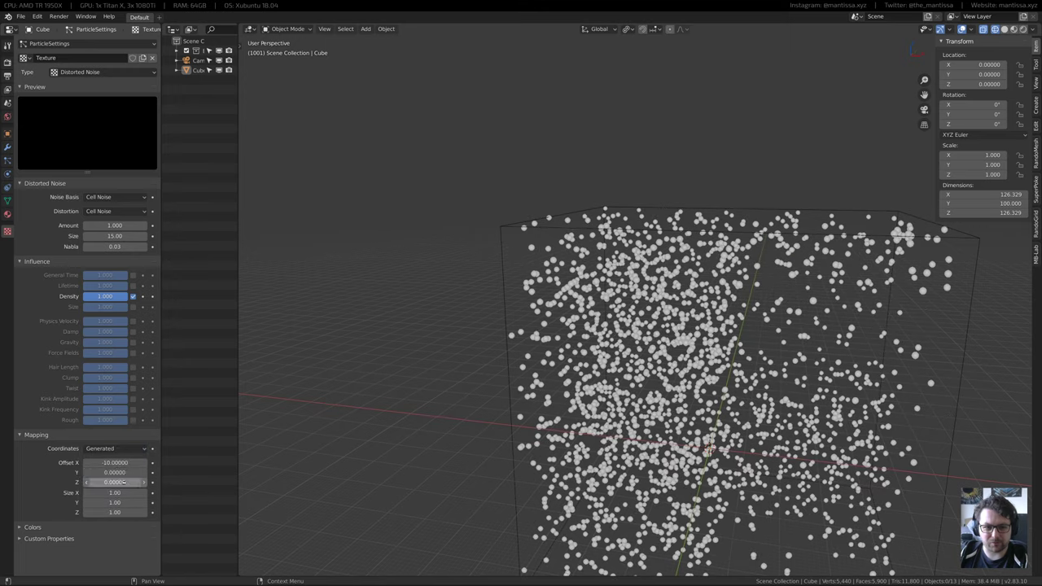
Set the texture's X mapping offset to -7.5 and inspect the particle distribution around the cube
{"action": "left_click_drag", "start_coordinate": [114, 462], "coordinate": [236, 462]}
{"action": "key", "text": "Escape"}
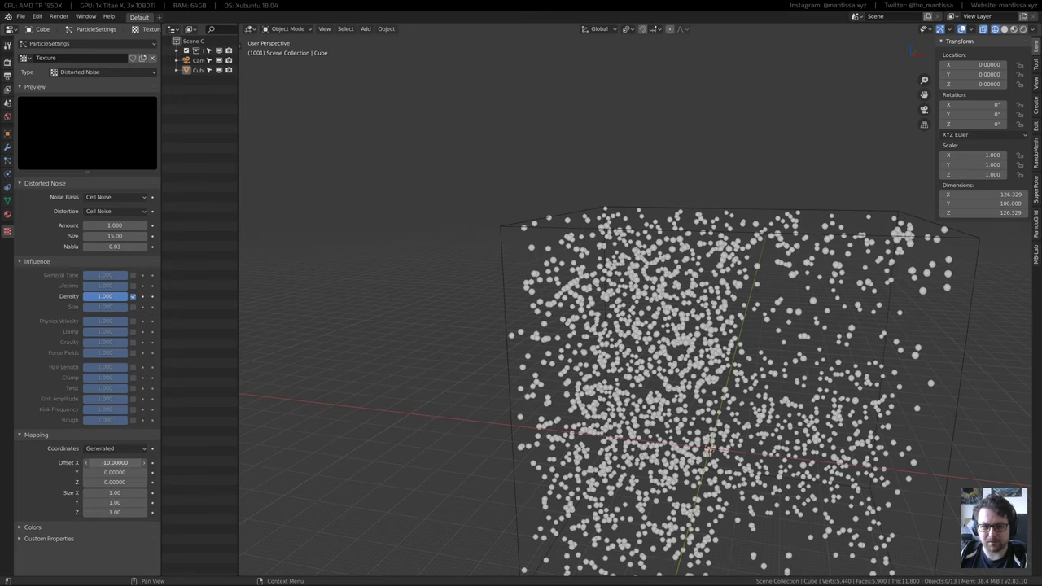
{"action": "left_click_drag", "start_coordinate": [116, 462], "coordinate": [163, 463]}
{"action": "middle_click_drag", "start_coordinate": [488, 367], "coordinate": [603, 358]}
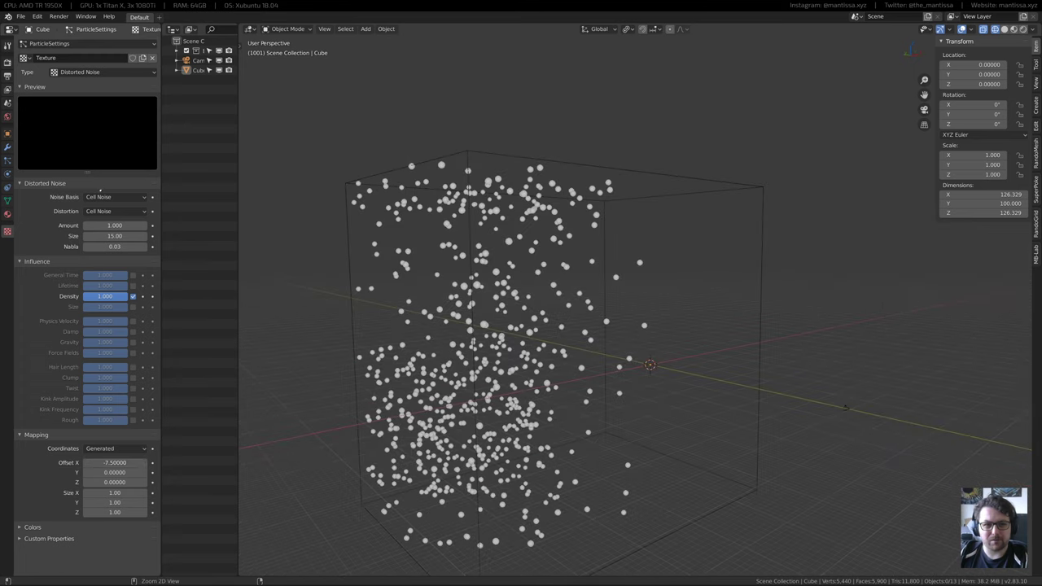
Switch the noise basis and distortion back to Blender Original and set the X mapping offset to -1
{"action": "scroll", "coordinate": [105, 200], "scroll_direction": "up", "scroll_amount": 1, "text": "ctrl"}
{"action": "scroll", "coordinate": [105, 200], "scroll_direction": "down", "scroll_amount": 2, "text": "ctrl"}
{"action": "scroll", "coordinate": [105, 211], "scroll_direction": "down", "scroll_amount": 1, "text": "ctrl"}
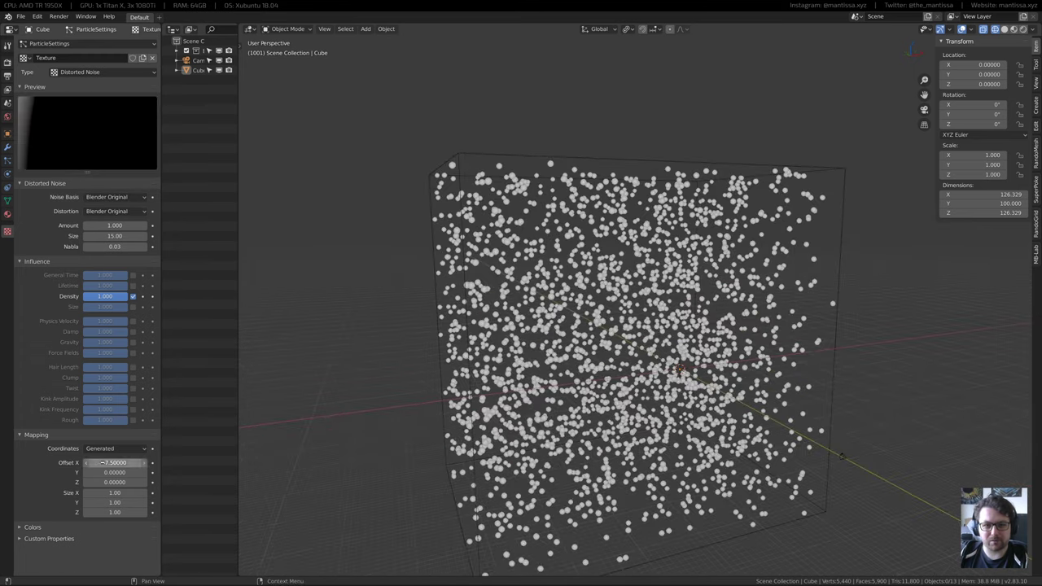
{"action": "left_click_drag", "start_coordinate": [103, 462], "coordinate": [135, 463]}
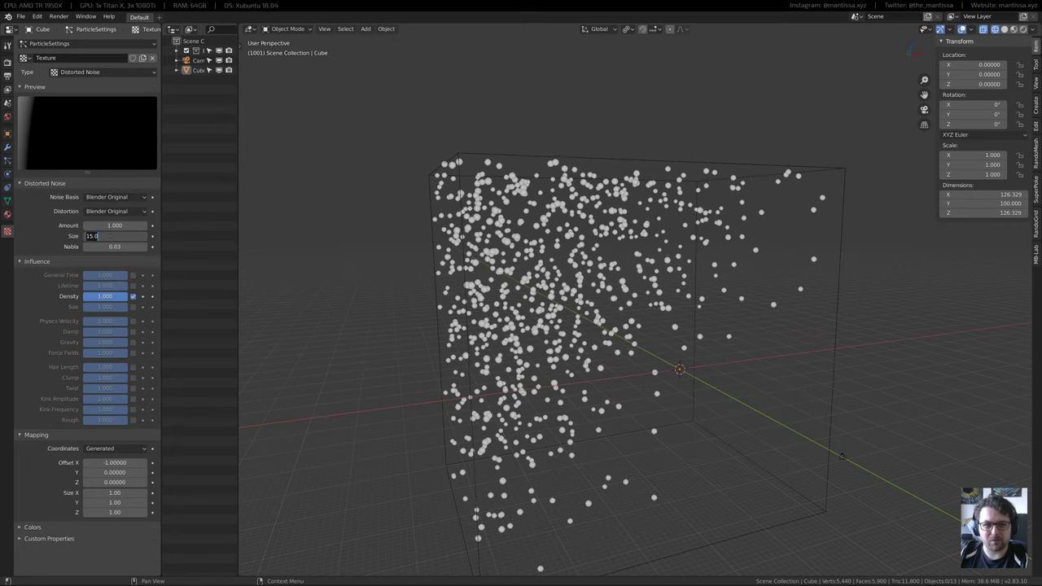
Set the Distorted Noise size to 7 and the X mapping offset to 0.8
{"action": "left_click", "coordinate": [111, 235]}
{"action": "type", "text": "7"}
{"action": "key", "text": "Return"}
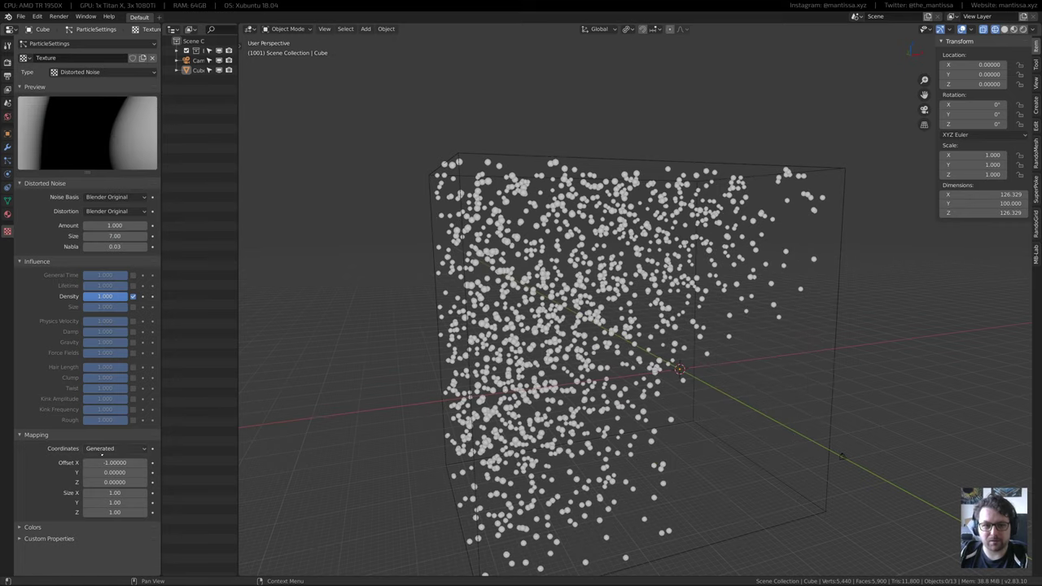
{"action": "mouse_move", "coordinate": [115, 462]}
{"action": "left_mouse_down"}
{"action": "mouse_move", "coordinate": [139, 462]}
{"action": "mouse_move", "coordinate": [126, 462]}
{"action": "left_mouse_up"}
{"action": "middle_click_drag", "start_coordinate": [765, 220], "coordinate": [636, 234]}
{"action": "middle_click_drag", "start_coordinate": [636, 233], "coordinate": [217, 292], "text": "shift"}
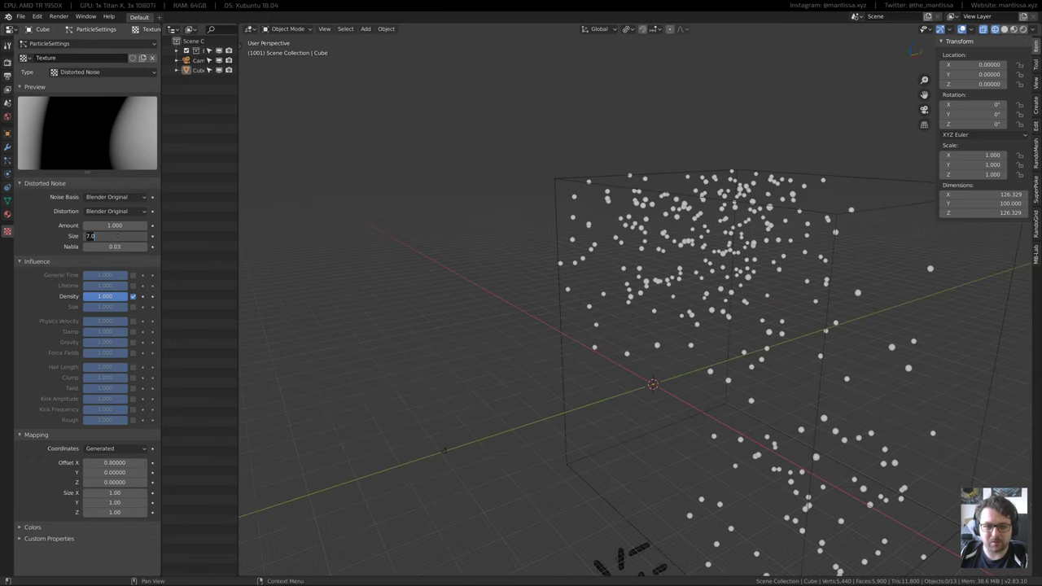
Reduce the Distorted Noise size to 3.5 and check the particle clusters from another angle
{"action": "type", "text": "3.5"}
{"action": "key", "text": "Return"}
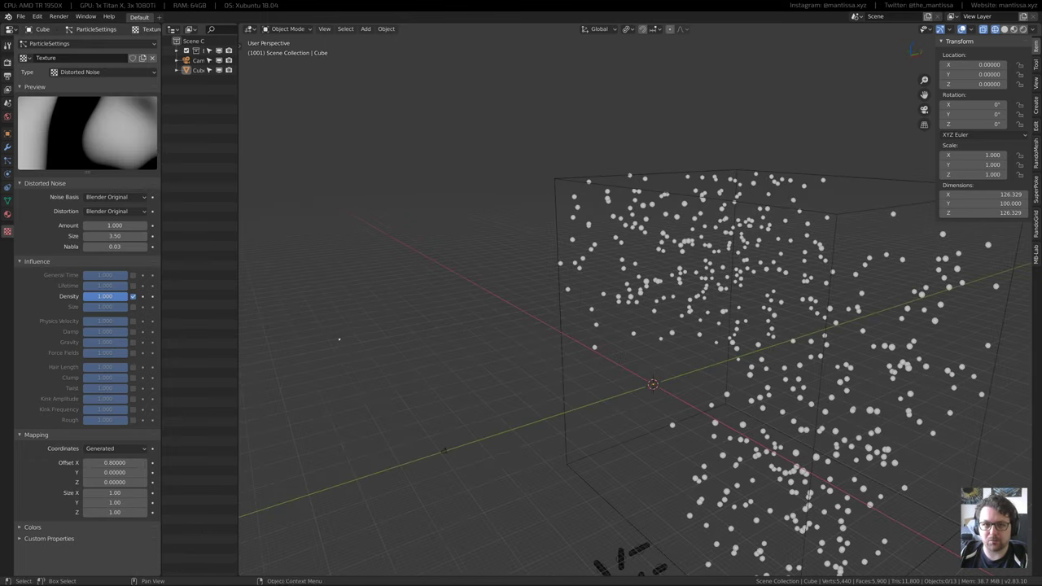
{"action": "middle_click_drag", "start_coordinate": [496, 433], "coordinate": [572, 416]}
{"action": "middle_click_drag", "start_coordinate": [572, 415], "coordinate": [399, 397], "text": "shift"}
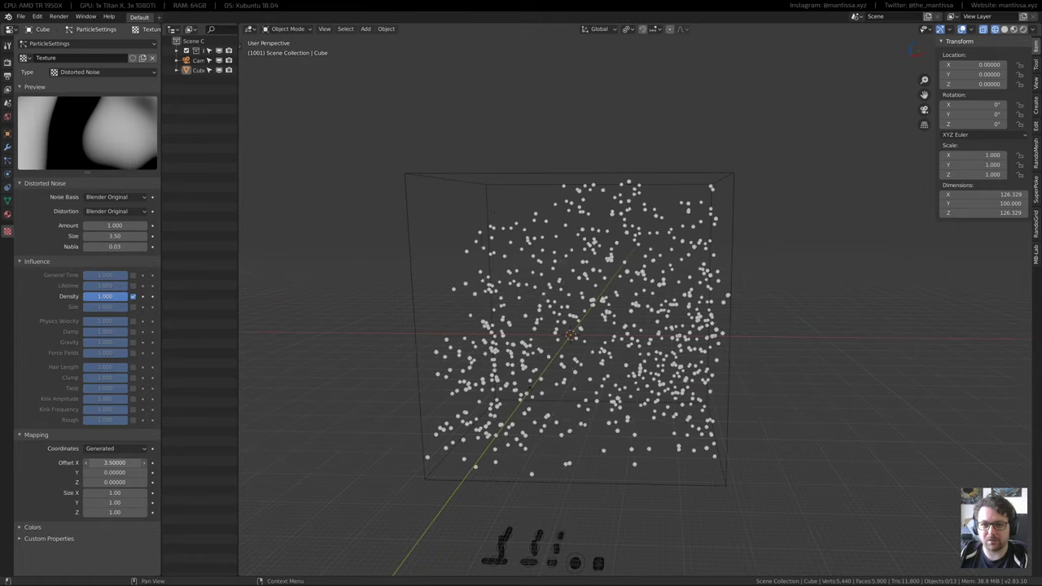
Set the texture's mapping offset to -3 in X and -9.6 in Y, and its noise size to 1.92
{"action": "left_click_drag", "start_coordinate": [115, 462], "coordinate": [162, 462]}
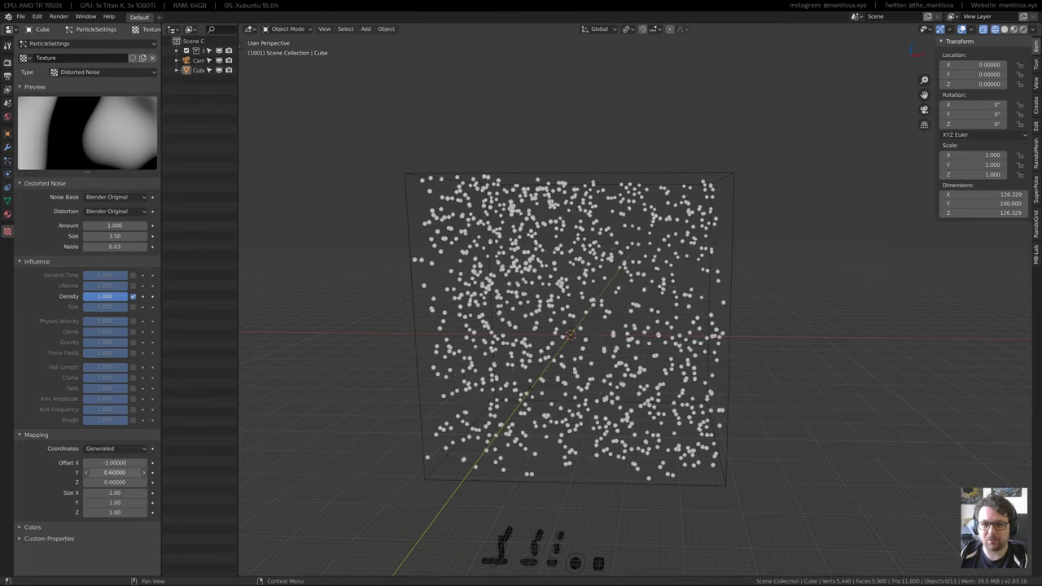
{"action": "left_click_drag", "start_coordinate": [114, 472], "coordinate": [74, 472]}
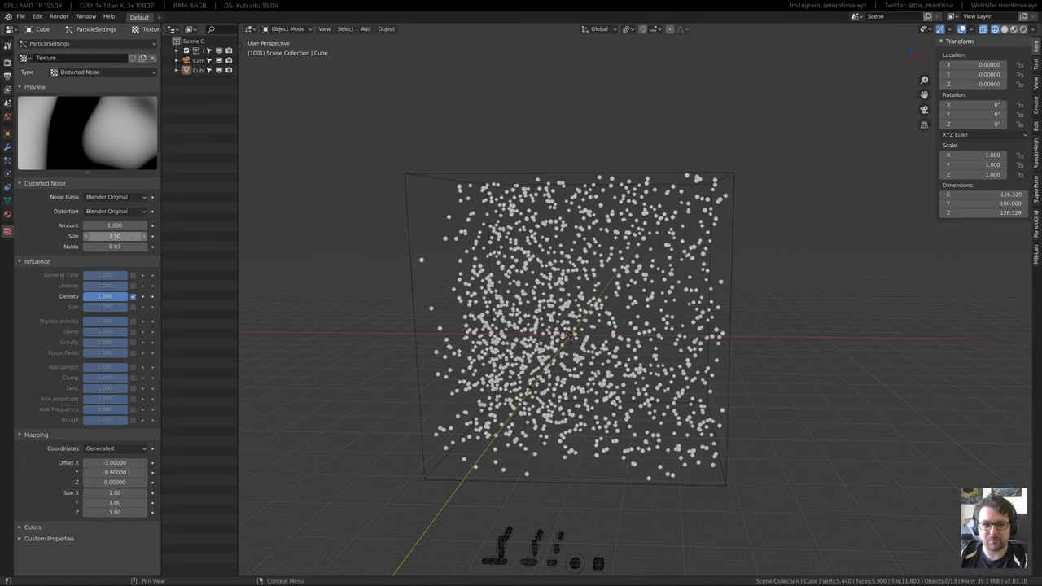
{"action": "left_click_drag", "start_coordinate": [115, 236], "coordinate": [61, 235]}
{"action": "middle_click_drag", "start_coordinate": [556, 261], "coordinate": [476, 346]}
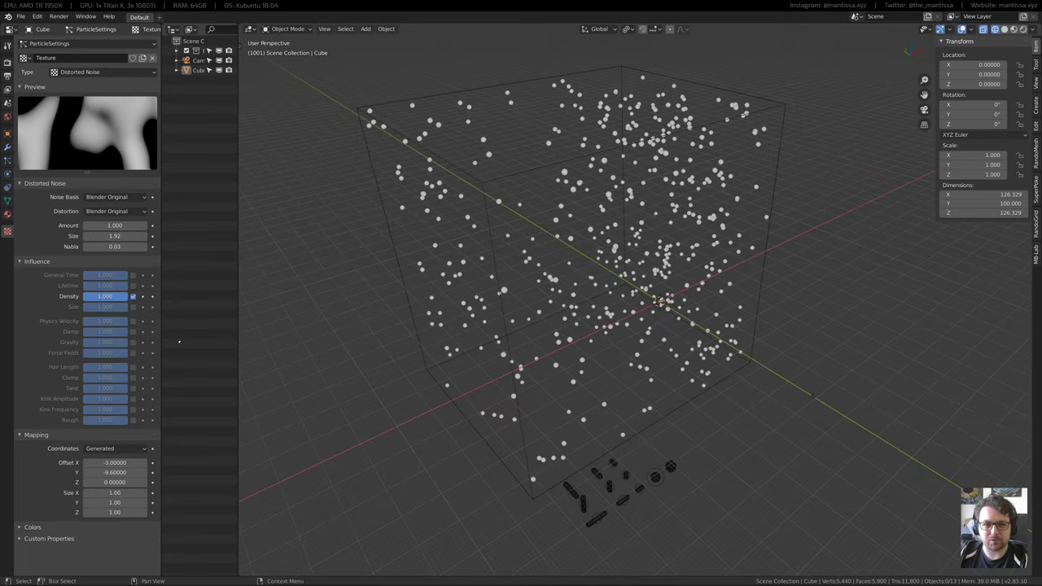
Try a Z mapping offset of 8.5 for the particle texture and settle it at 6.6
{"action": "mouse_move", "coordinate": [106, 481]}
{"action": "left_mouse_down"}
{"action": "mouse_move", "coordinate": [138, 481]}
{"action": "mouse_move", "coordinate": [122, 482]}
{"action": "left_mouse_up"}
{"action": "middle_click_drag", "start_coordinate": [618, 310], "coordinate": [546, 360]}
{"action": "middle_click_drag", "start_coordinate": [618, 277], "coordinate": [622, 334]}
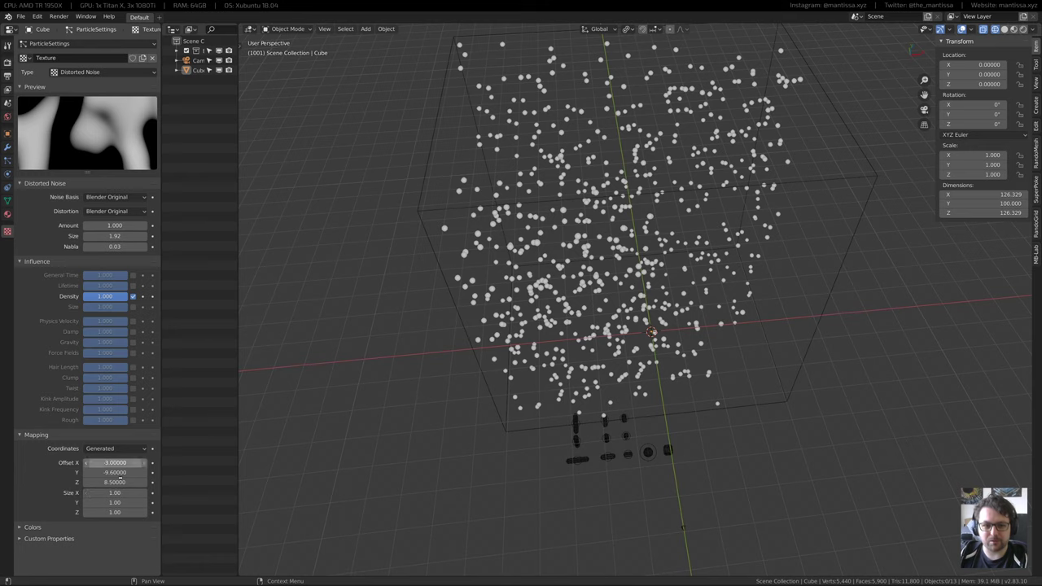
{"action": "left_click_drag", "start_coordinate": [111, 481], "coordinate": [108, 482]}
{"action": "middle_click_drag", "start_coordinate": [456, 337], "coordinate": [740, 281]}
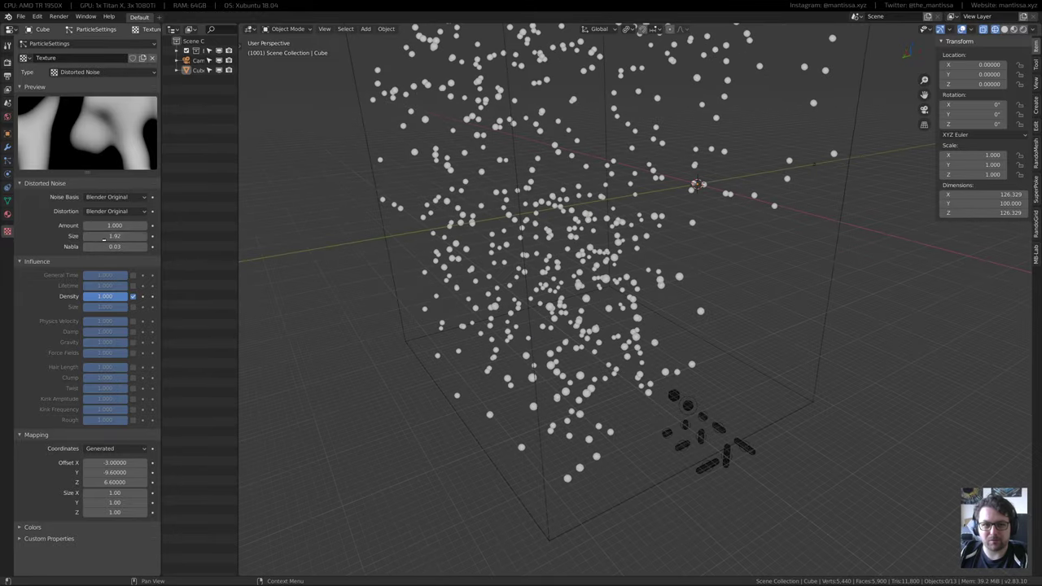
Set the Distorted Noise size to 0.77 and the texture's X mapping offset to 1.4
{"action": "left_click_drag", "start_coordinate": [104, 237], "coordinate": [54, 237]}
{"action": "middle_click_drag", "start_coordinate": [627, 228], "coordinate": [495, 274]}
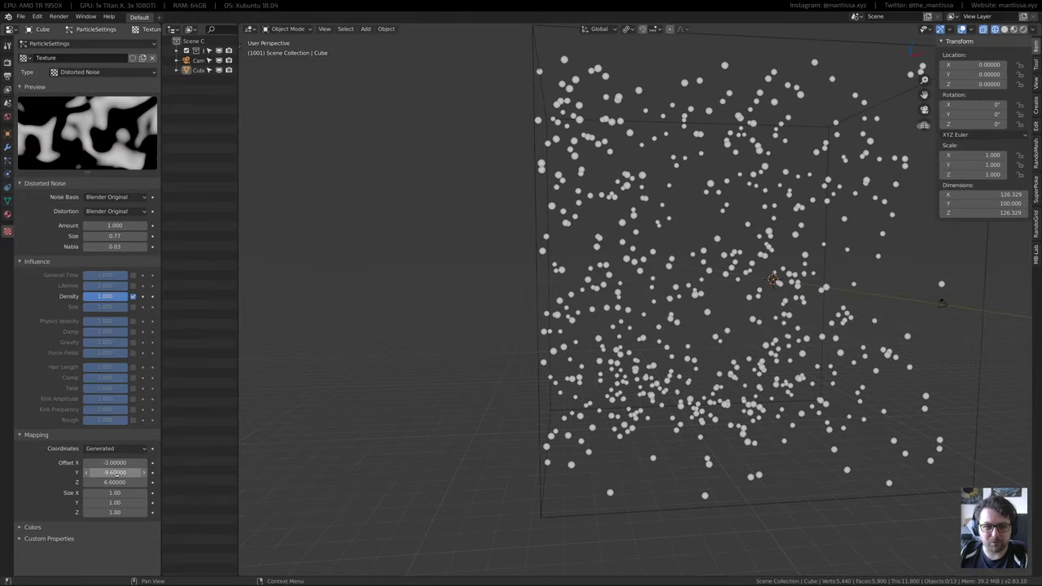
{"action": "mouse_move", "coordinate": [114, 463]}
{"action": "left_mouse_down"}
{"action": "mouse_move", "coordinate": [153, 462]}
{"action": "mouse_move", "coordinate": [110, 462]}
{"action": "left_mouse_up"}
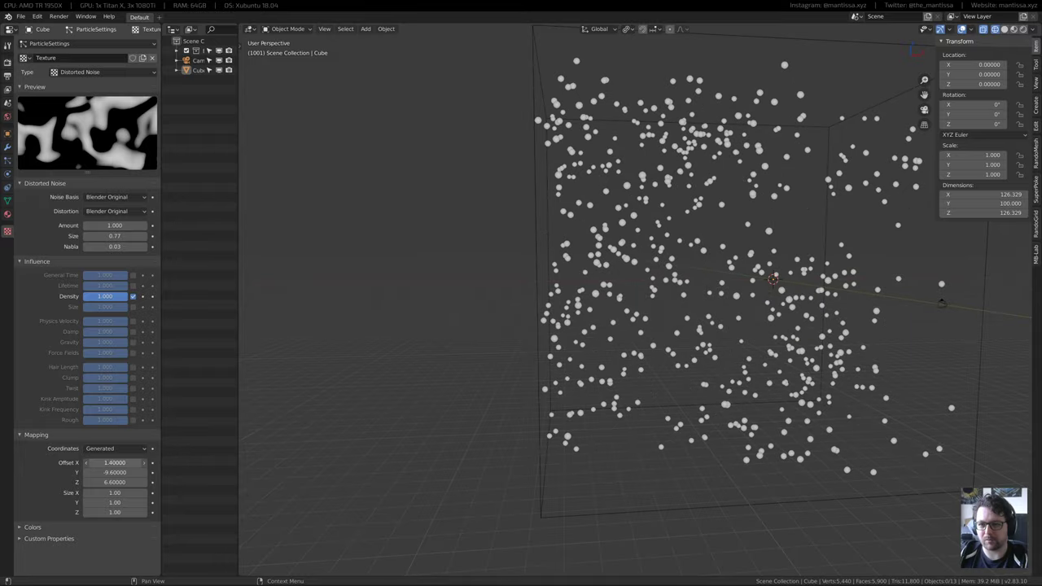
{"action": "middle_click_drag", "start_coordinate": [658, 388], "coordinate": [516, 307]}
{"action": "scroll", "coordinate": [516, 307], "scroll_direction": "down", "scroll_amount": 5}
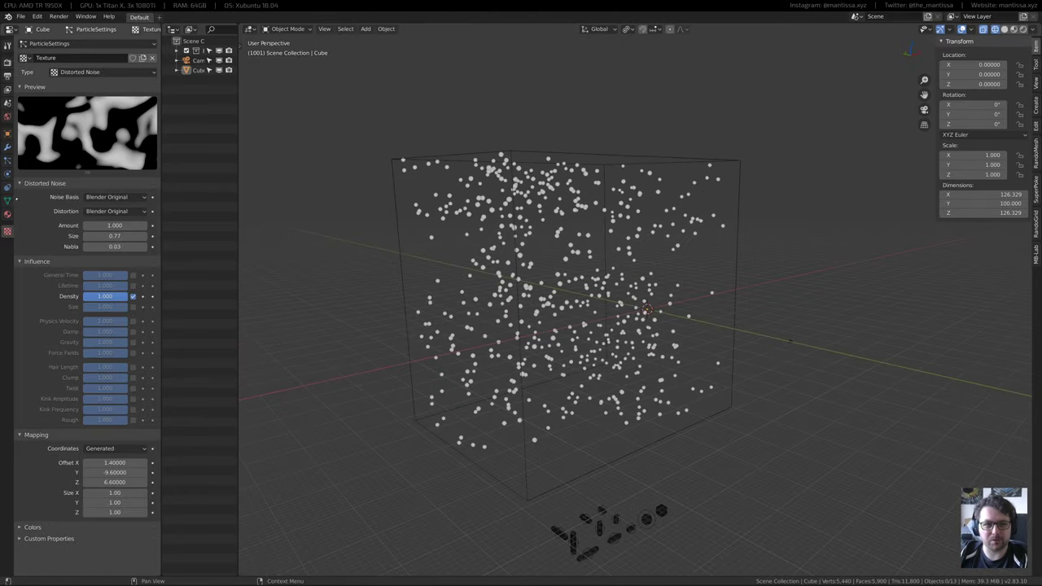
Raise the cube's particle emission number to 10000 and check the denser clusters from another angle
{"action": "left_click", "coordinate": [7, 200]}
{"action": "left_click", "coordinate": [8, 161]}
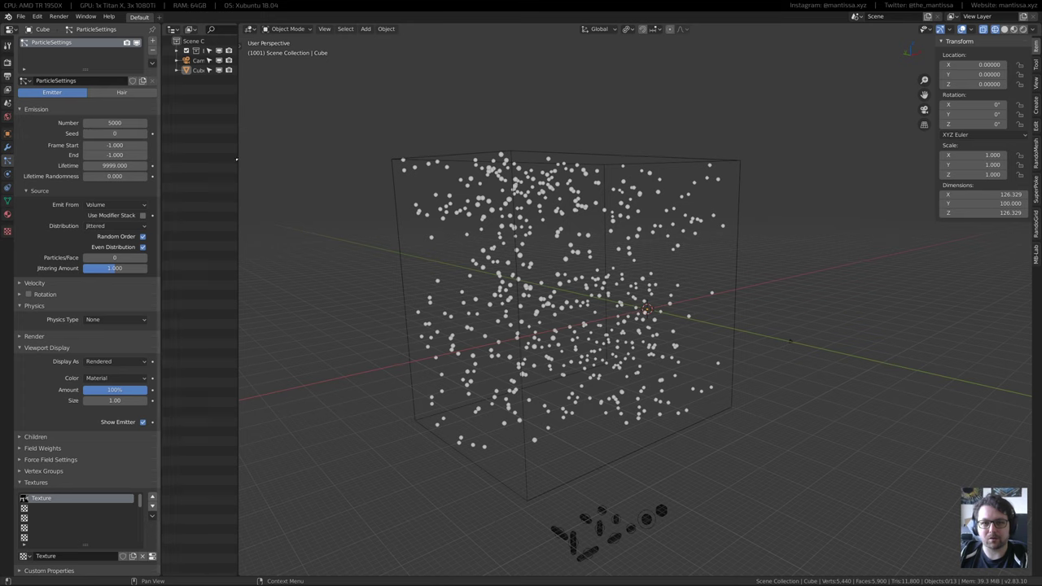
{"action": "middle_click_drag", "start_coordinate": [440, 260], "coordinate": [463, 255], "text": "shift"}
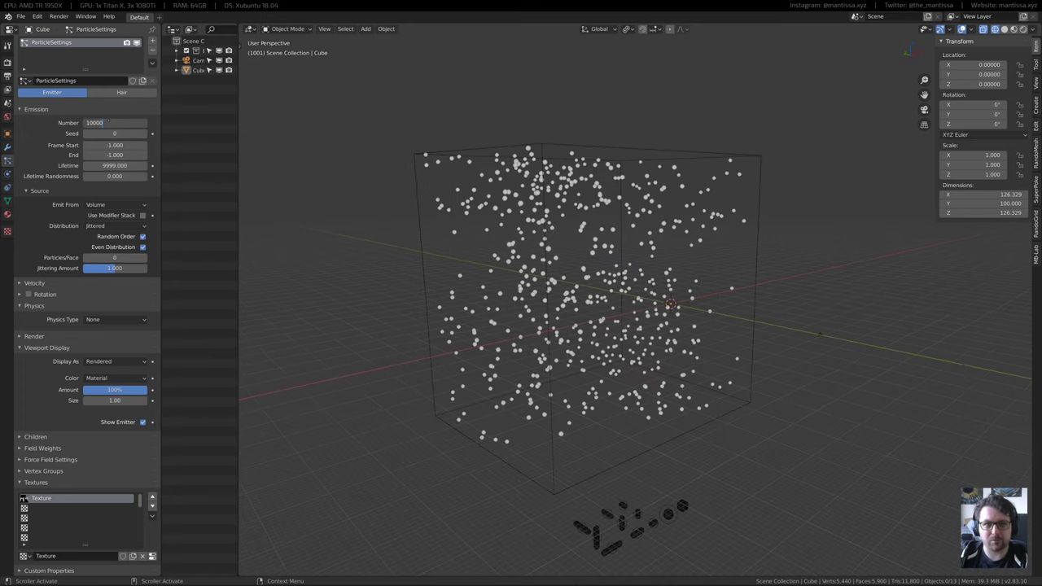
{"action": "key", "text": "Return"}
{"action": "middle_click_drag", "start_coordinate": [691, 226], "coordinate": [289, 374]}
{"action": "middle_click_drag", "start_coordinate": [439, 361], "coordinate": [456, 356], "text": "shift"}
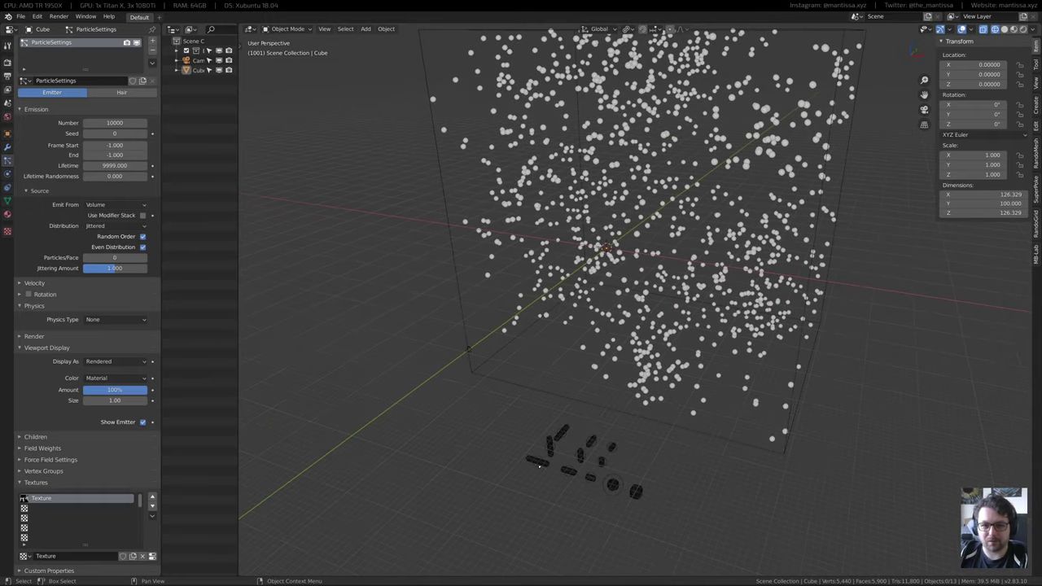
Try a viewport resolution of 1 on the metaball object below the cube and settle it at 1.5
{"action": "scroll", "coordinate": [547, 462], "scroll_direction": "up", "scroll_amount": 4}
{"action": "left_click", "coordinate": [548, 459]}
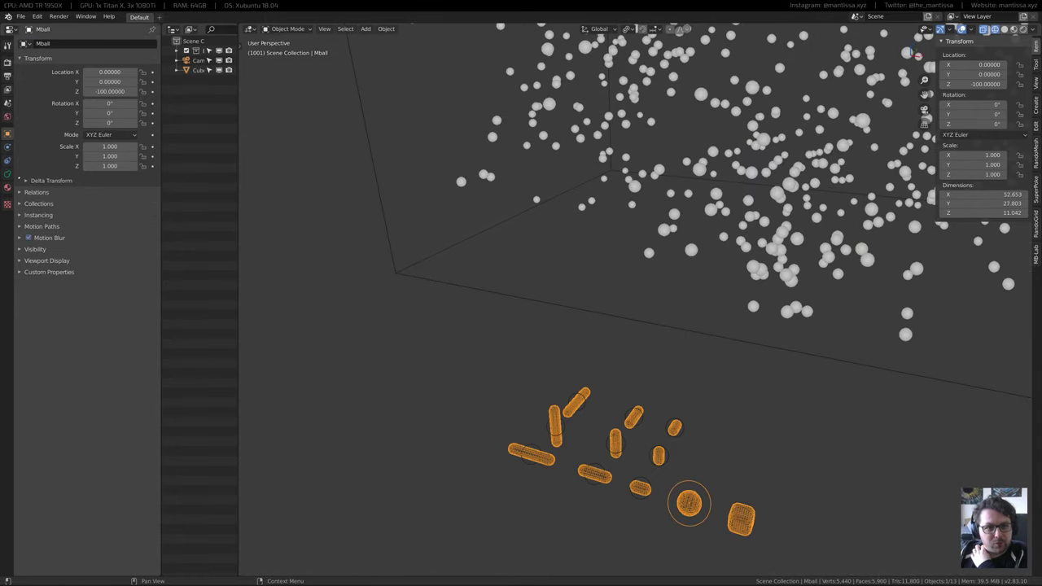
{"action": "left_click", "coordinate": [8, 173]}
{"action": "left_click", "coordinate": [114, 72]}
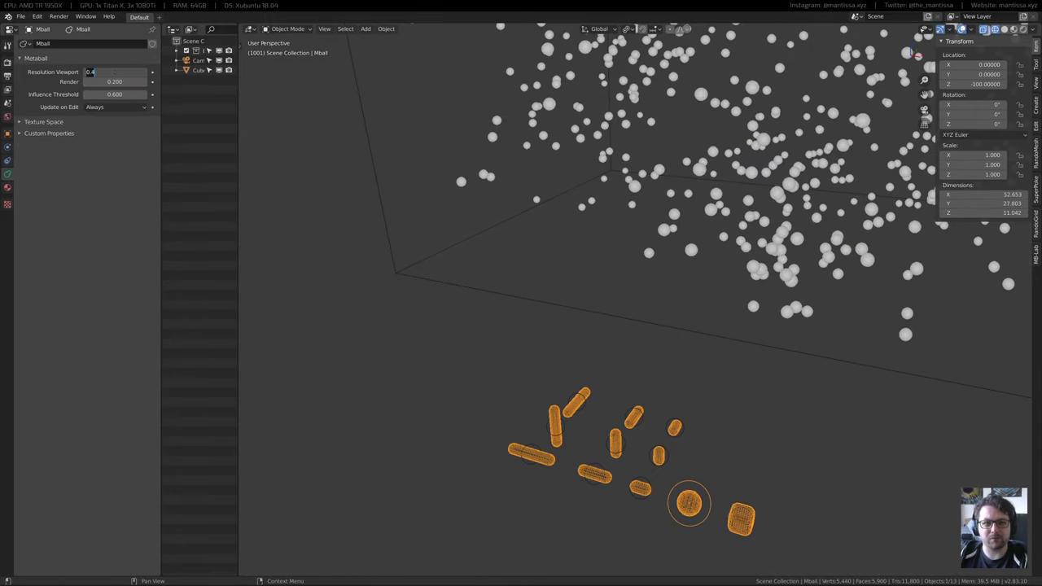
{"action": "type", "text": "1"}
{"action": "key", "text": "Return"}
{"action": "scroll", "coordinate": [519, 329], "scroll_direction": "up", "scroll_amount": 4}
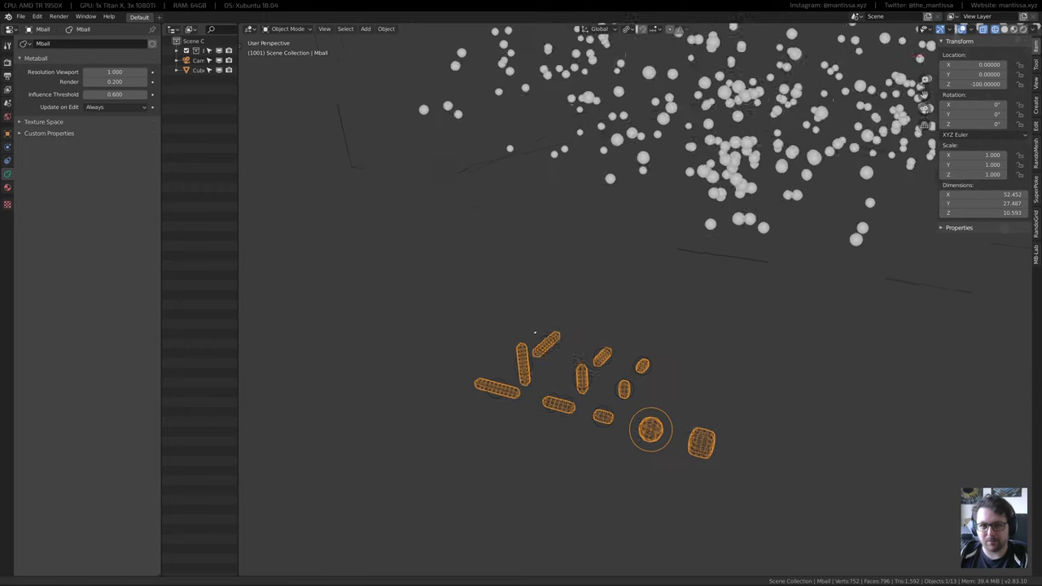
{"action": "middle_click_drag", "start_coordinate": [519, 329], "coordinate": [546, 296]}
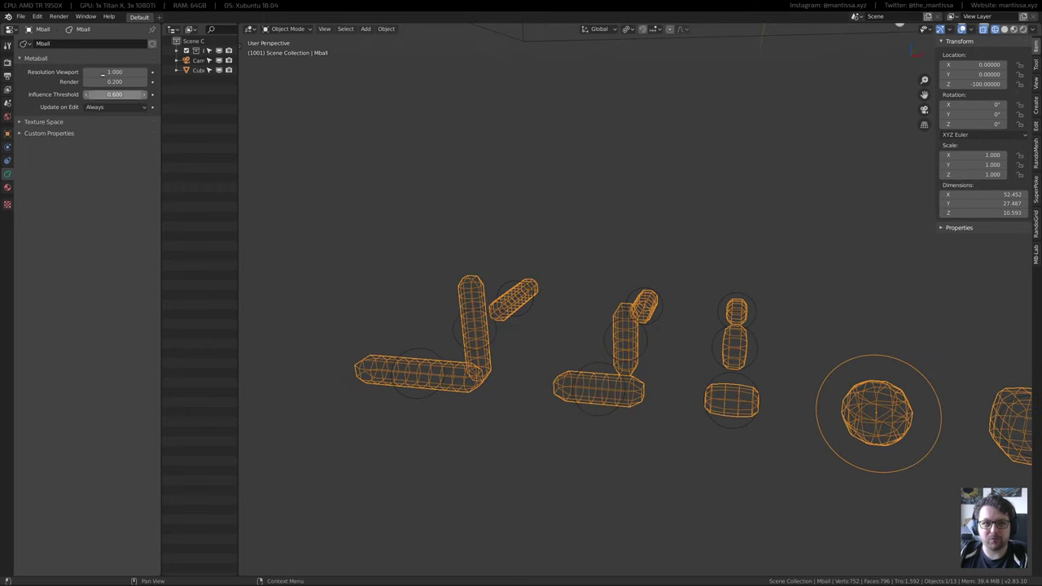
{"action": "scroll", "coordinate": [516, 326], "scroll_direction": "up", "scroll_amount": 3}
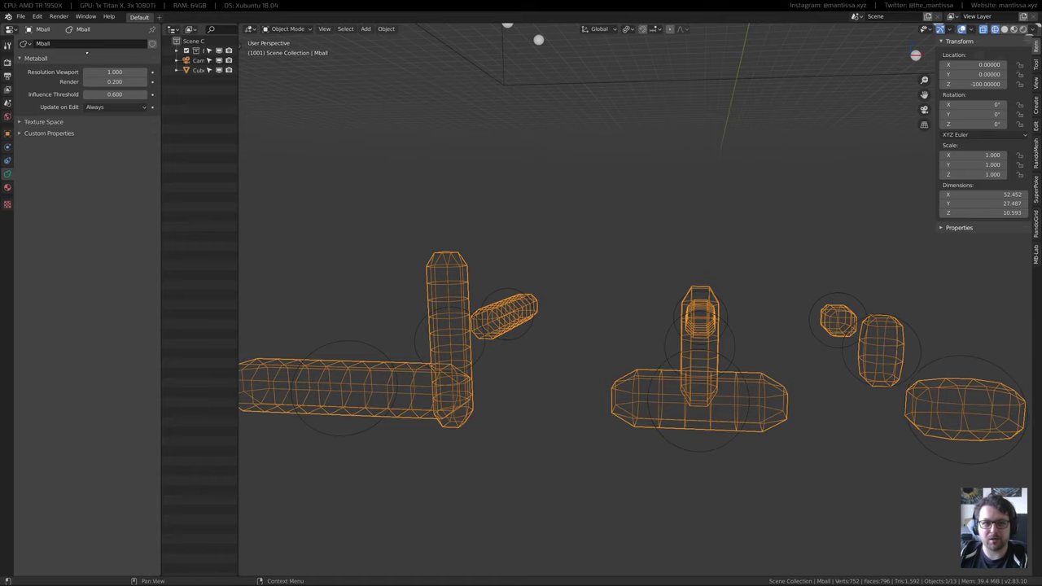
{"action": "left_click", "coordinate": [104, 71]}
{"action": "type", "text": "1.5"}
{"action": "key", "text": "Return"}
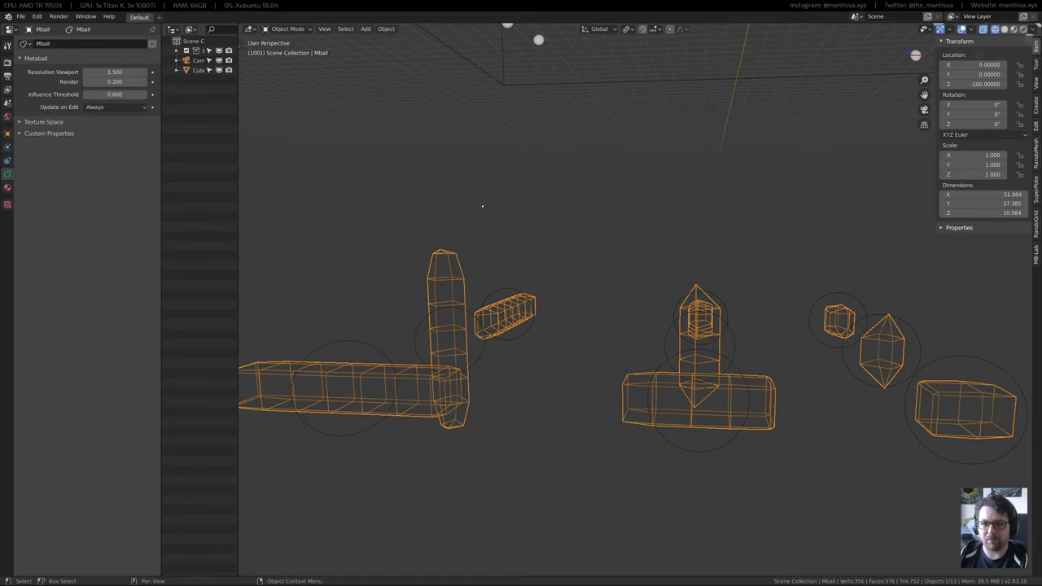
Reselect the cube that emits the particles
{"action": "scroll", "coordinate": [563, 204], "scroll_direction": "down", "scroll_amount": 7}
{"action": "middle_click_drag", "start_coordinate": [627, 144], "coordinate": [597, 151], "text": "shift"}
{"action": "left_click", "coordinate": [590, 160]}
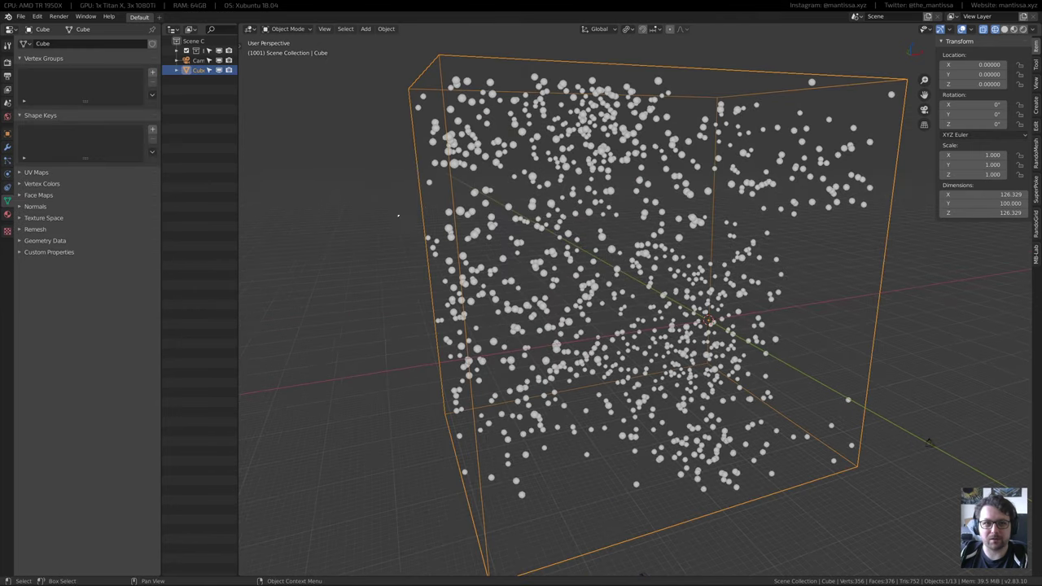
{"action": "middle_click_drag", "start_coordinate": [398, 216], "coordinate": [371, 205], "text": "shift"}
Start saving the scene under a new name and browse to the /mnt/projects/Technogoop/ folder, sorting the folders by name
{"action": "key", "text": "ctrl+shift+s"}
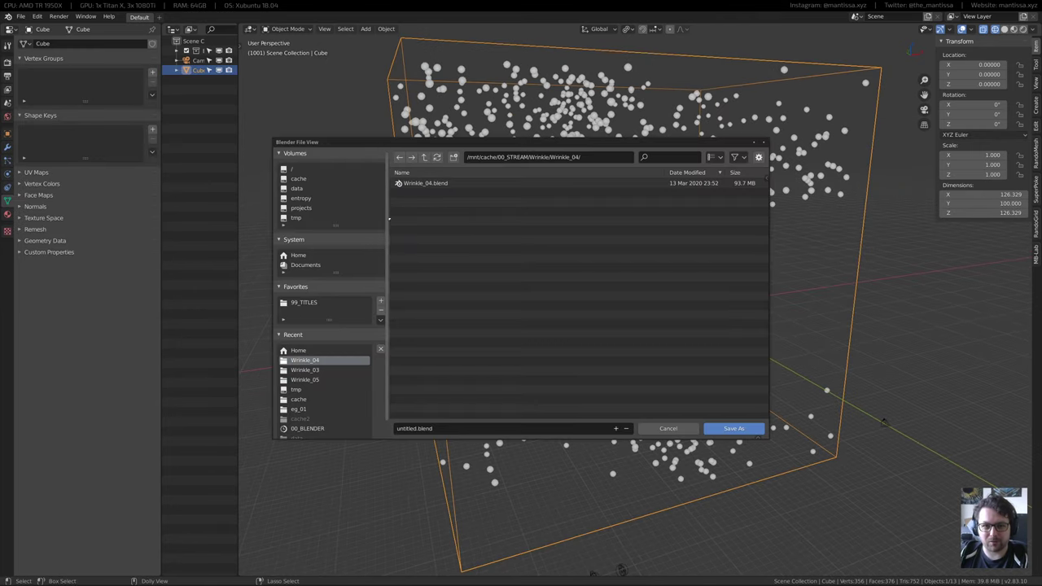
{"action": "left_click", "coordinate": [300, 207]}
{"action": "scroll", "coordinate": [411, 320], "scroll_direction": "down", "scroll_amount": 5}
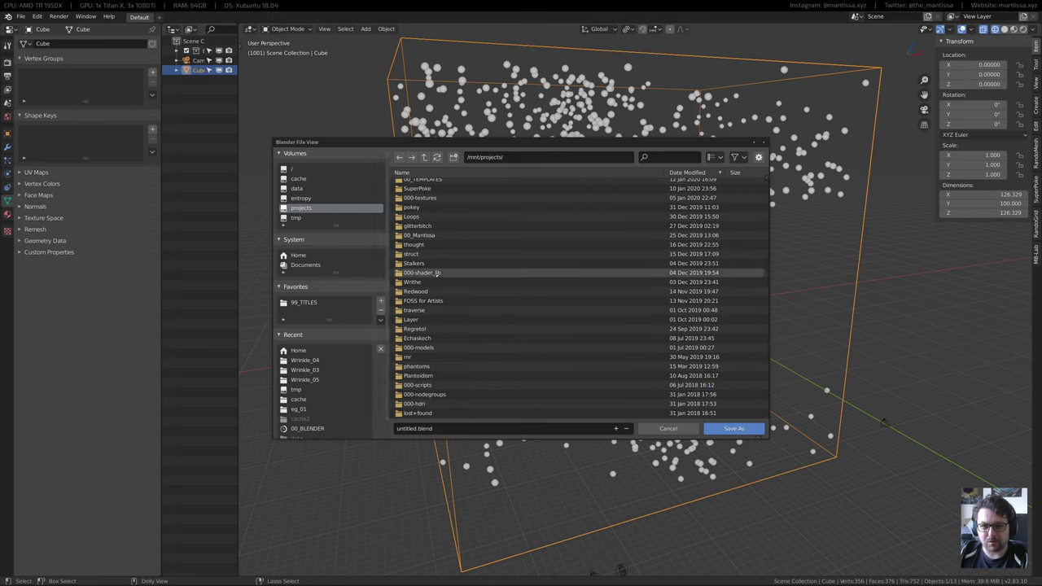
{"action": "left_click", "coordinate": [440, 172]}
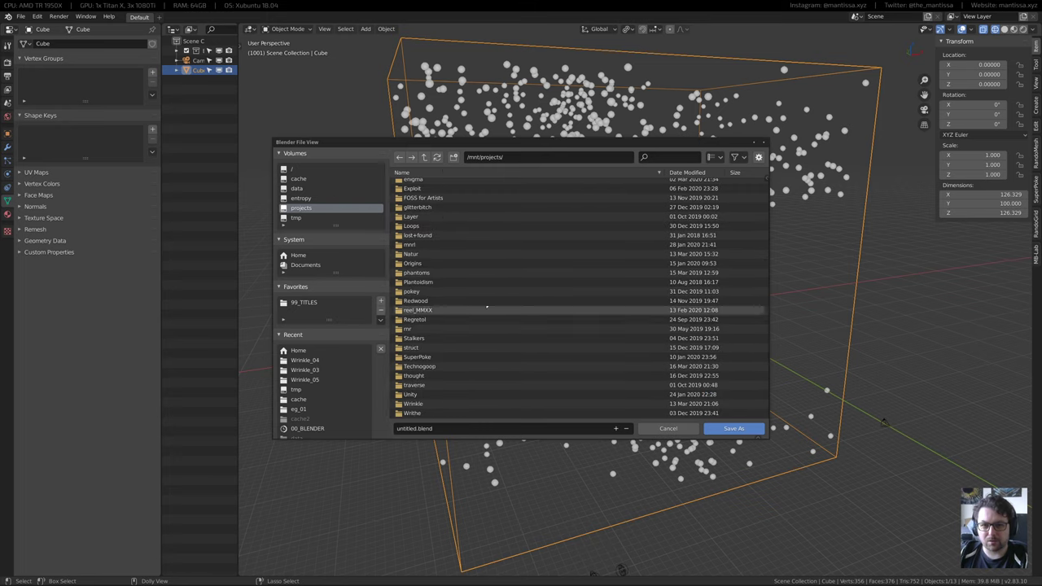
{"action": "double_click", "coordinate": [480, 366]}
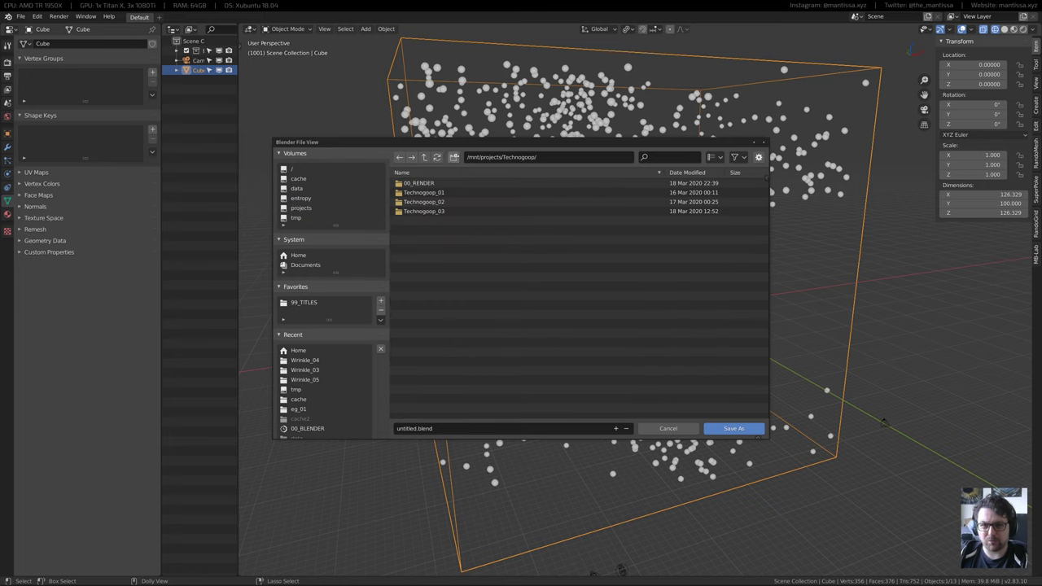
Create a new folder named Technogoop_04 in the project folder and open it
{"action": "left_click", "coordinate": [455, 157]}
{"action": "type", "text": "T"}
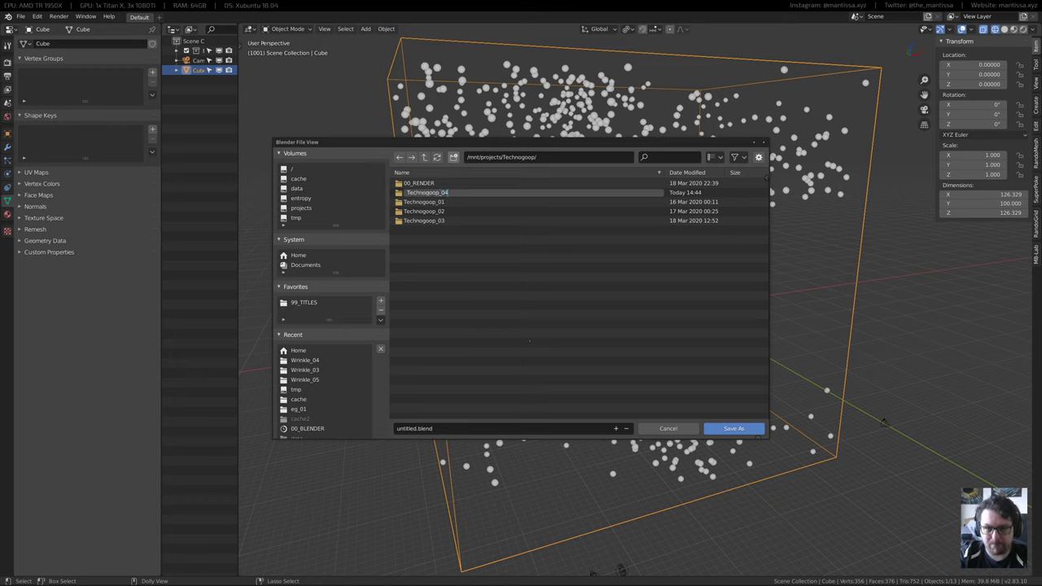
{"action": "type", "text": "echnogoop_04"}
{"action": "key", "text": "Return"}
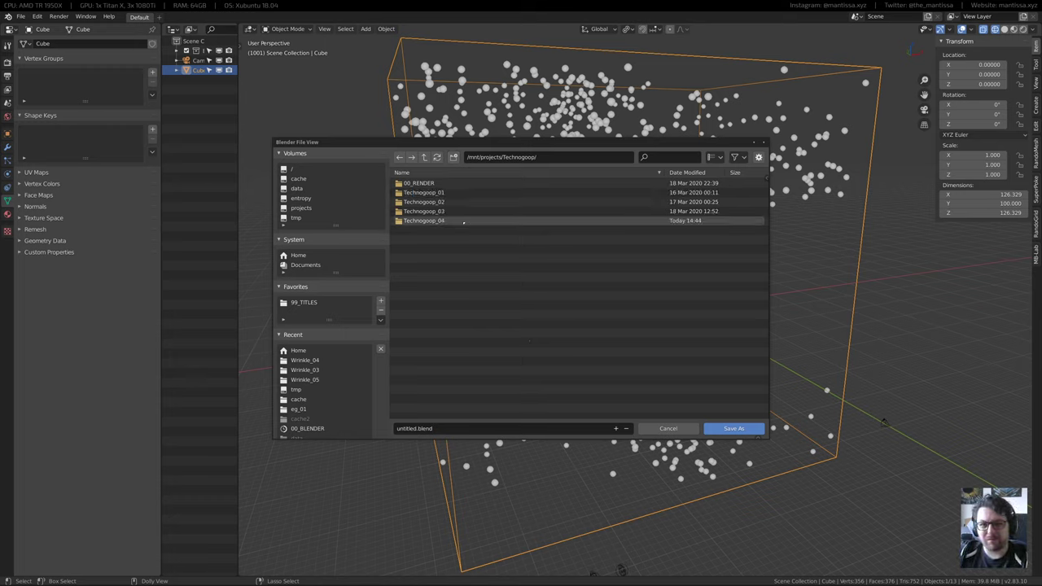
{"action": "double_click", "coordinate": [423, 220]}
Save the scene as Technogoop_04.blend
{"action": "double_click", "coordinate": [405, 428]}
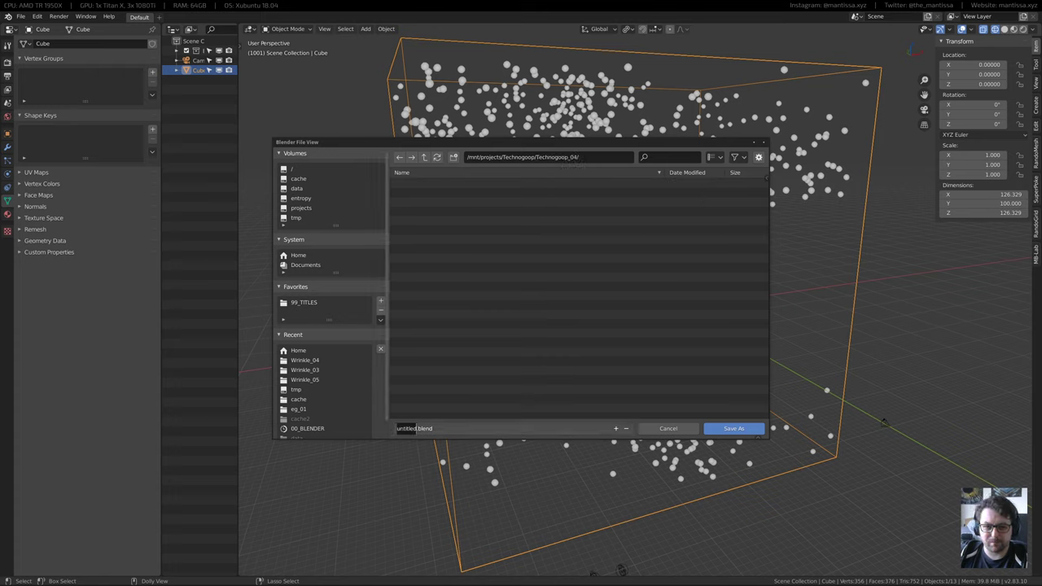
{"action": "key", "text": "BackSpace"}
{"action": "type", "text": "Technogoop_04"}
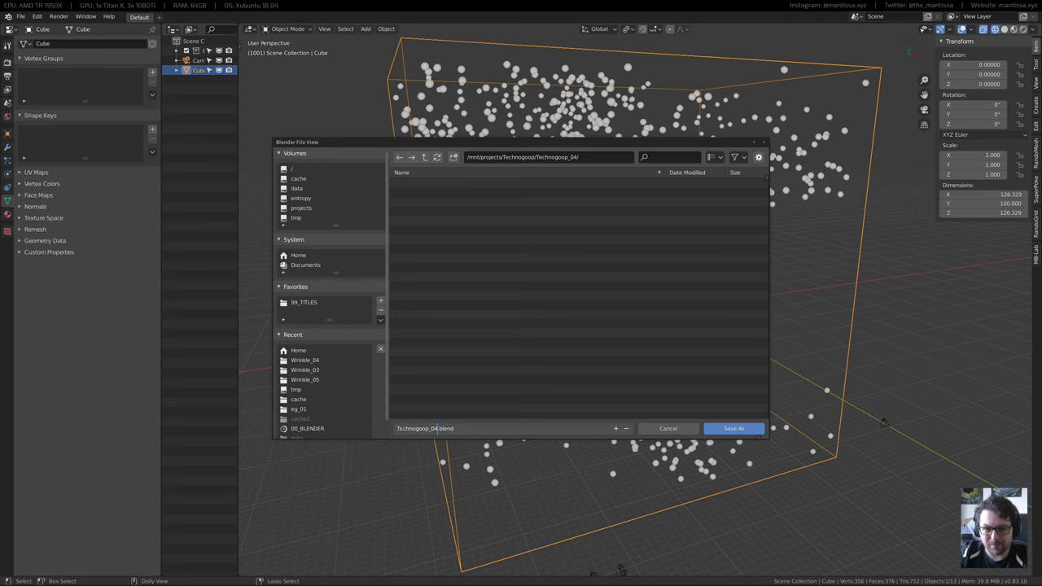
{"action": "key", "text": "Return"}
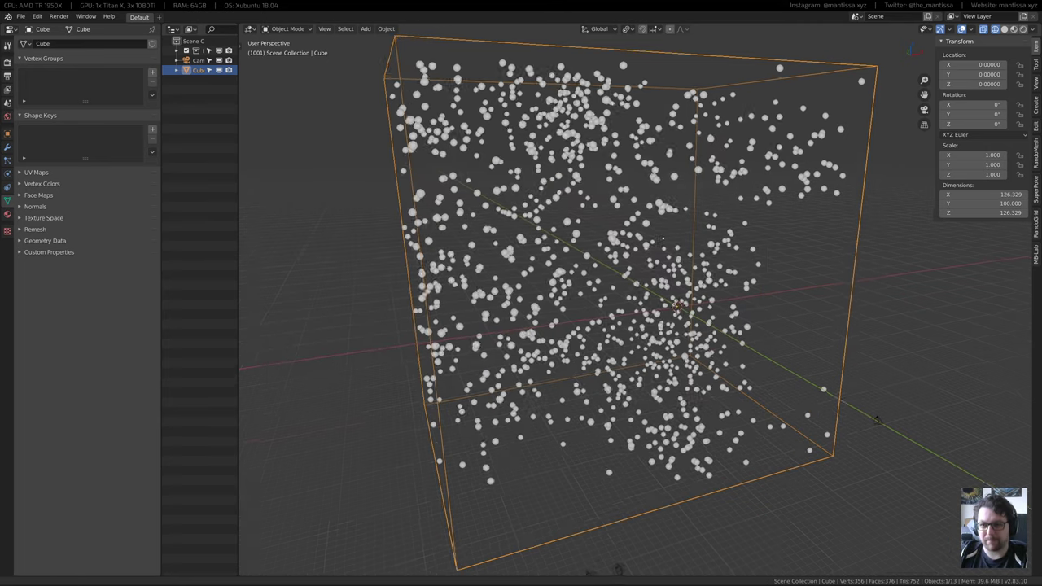
Render the cube's particles as a collection, instancing Balls with Pick Random and Object Rotation enabled
{"action": "scroll", "coordinate": [570, 309], "scroll_direction": "down", "scroll_amount": 5}
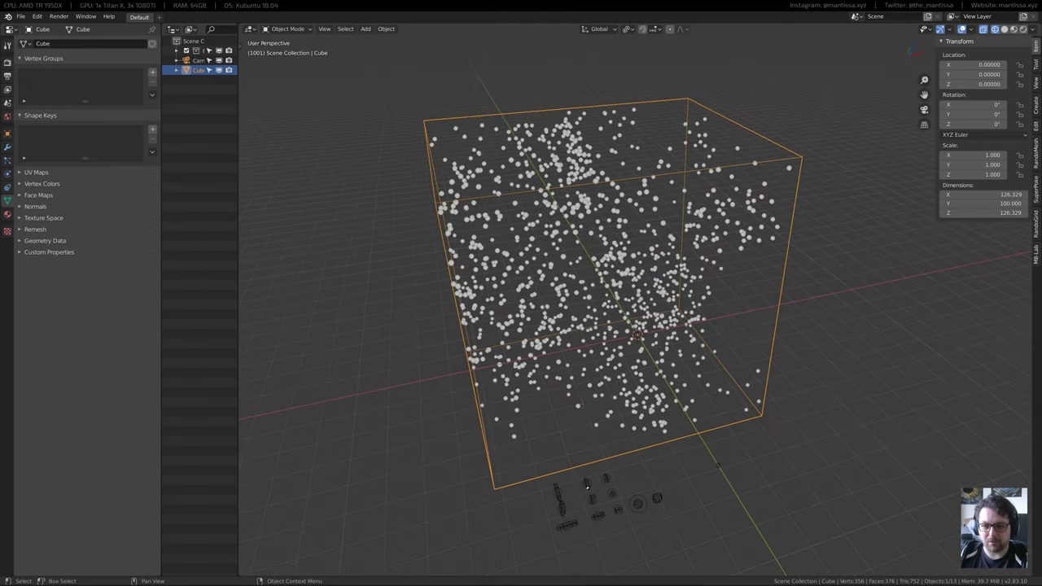
{"action": "left_click", "coordinate": [586, 486]}
{"action": "left_click", "coordinate": [618, 455]}
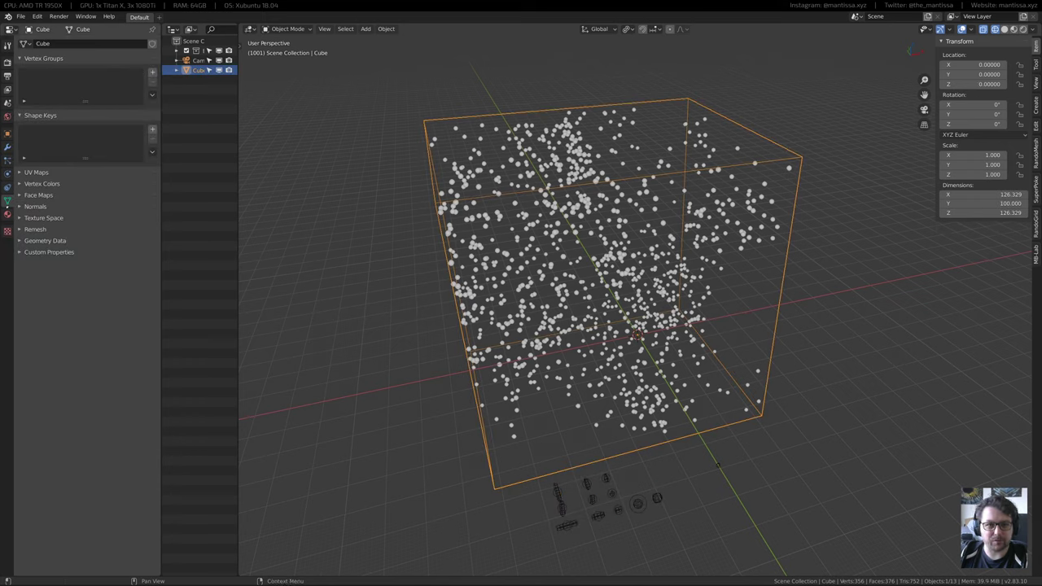
{"action": "left_click", "coordinate": [8, 161]}
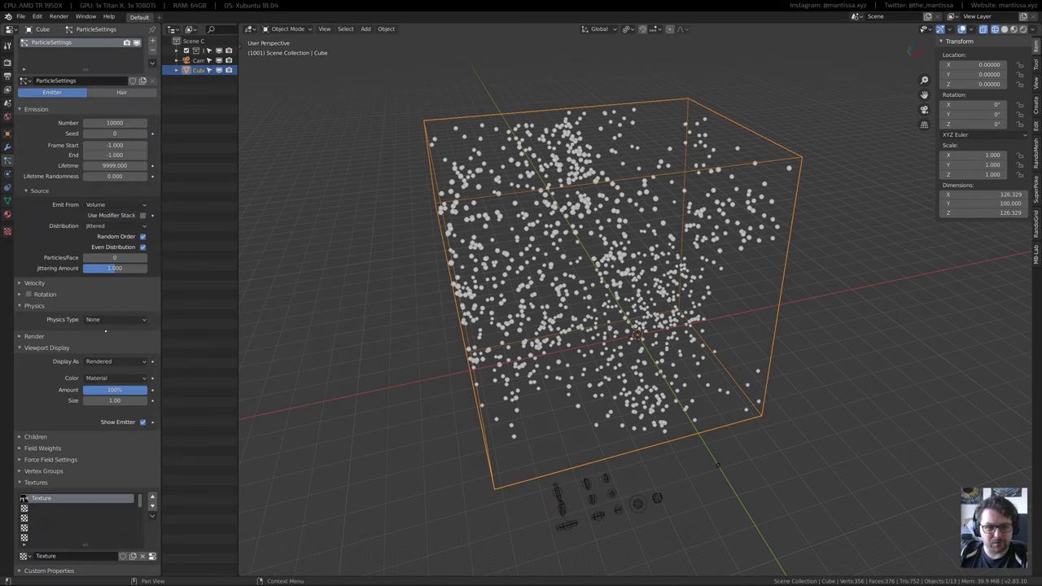
{"action": "left_click", "coordinate": [106, 334]}
{"action": "left_click", "coordinate": [114, 350]}
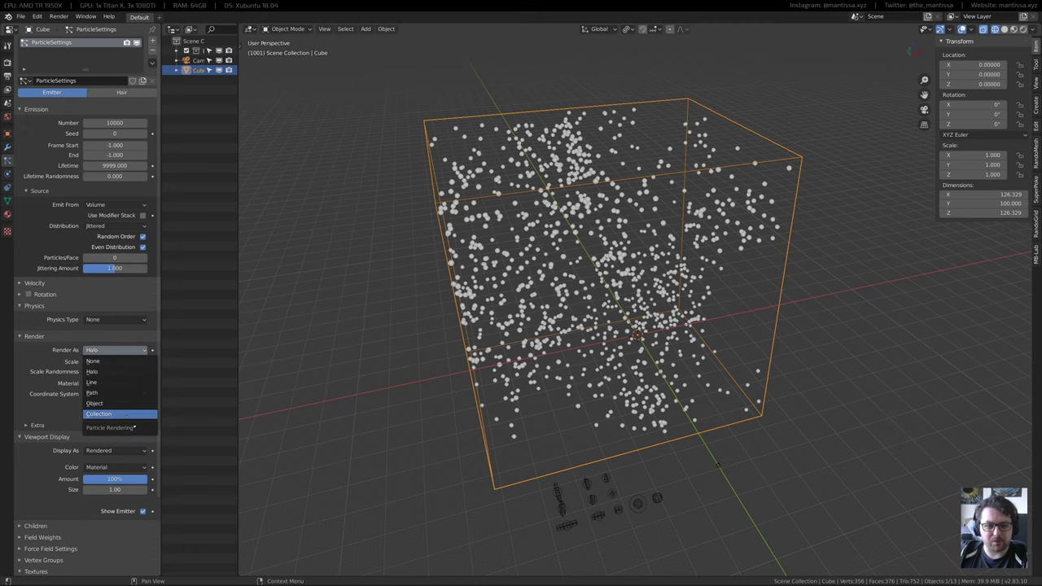
{"action": "left_click", "coordinate": [126, 414]}
{"action": "left_click", "coordinate": [114, 418]}
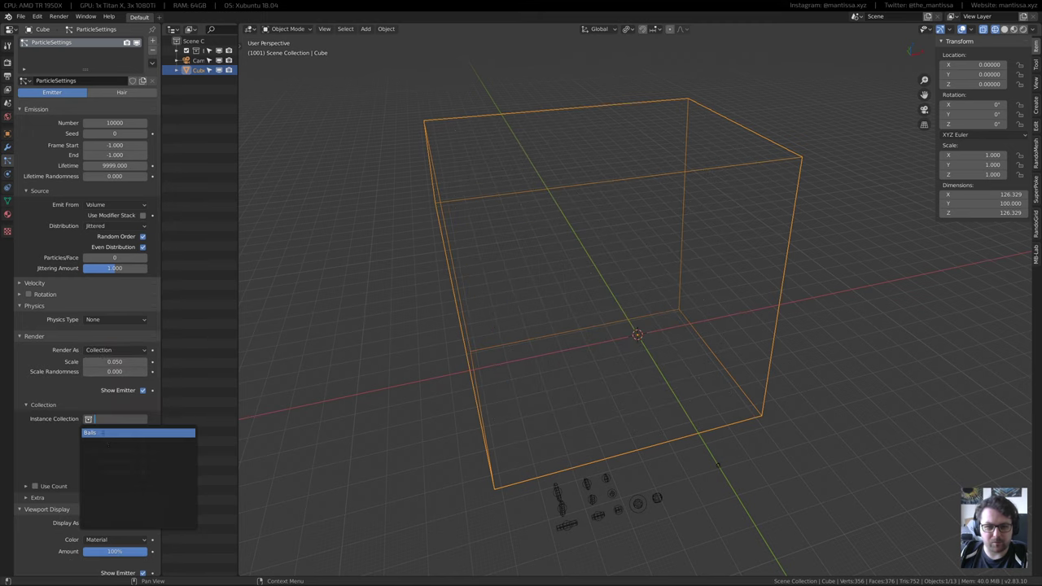
{"action": "left_click", "coordinate": [96, 432]}
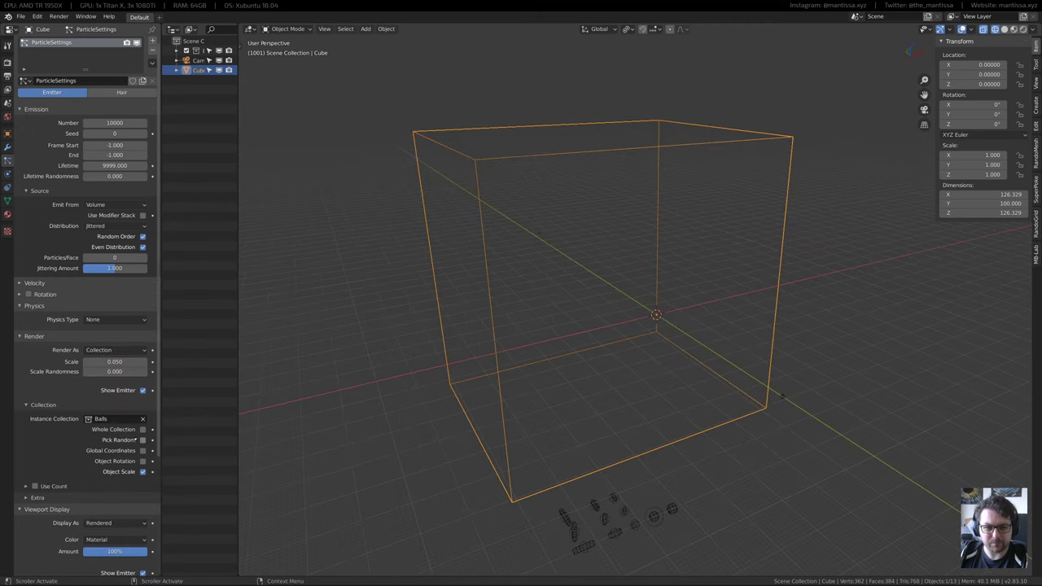
{"action": "left_click", "coordinate": [143, 440]}
{"action": "middle_click_drag", "start_coordinate": [597, 363], "coordinate": [578, 371]}
{"action": "scroll", "coordinate": [579, 372], "scroll_direction": "up", "scroll_amount": 1}
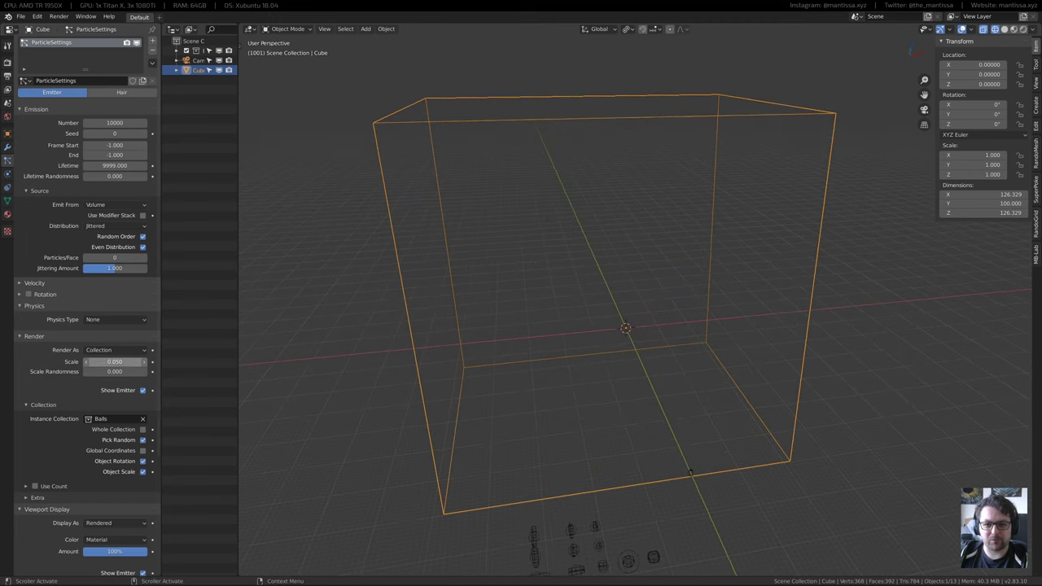
Set the particle render scale to 1.42 and switch the viewport from wireframe to solid shading
{"action": "left_click_drag", "start_coordinate": [114, 362], "coordinate": [236, 361]}
{"action": "key", "text": "shift+z"}
{"action": "middle_click_drag", "start_coordinate": [550, 309], "coordinate": [256, 327]}
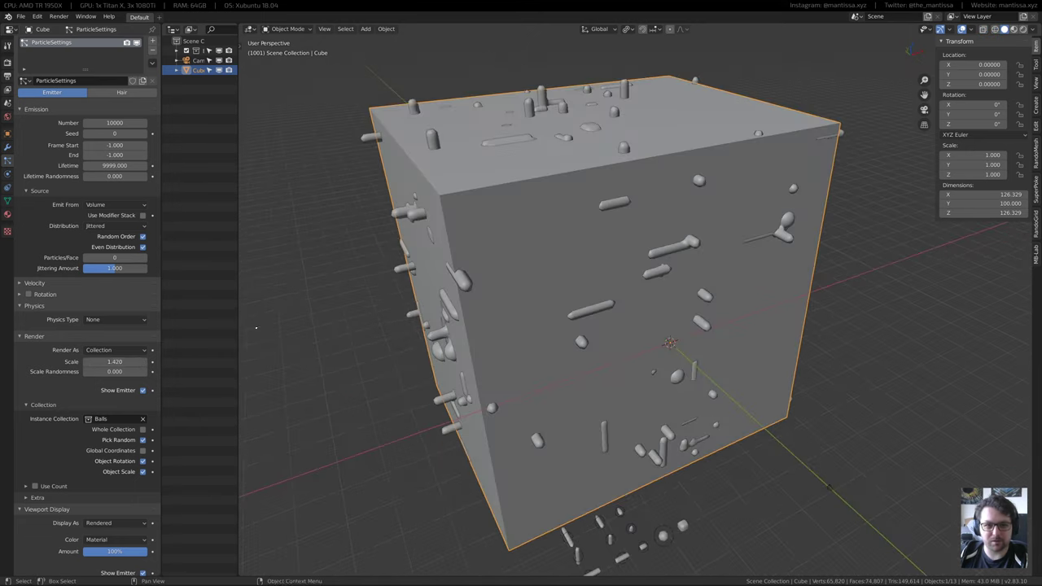
Turn off Show Emitter for the particle system in both the render and viewport display settings
{"action": "left_click", "coordinate": [143, 389]}
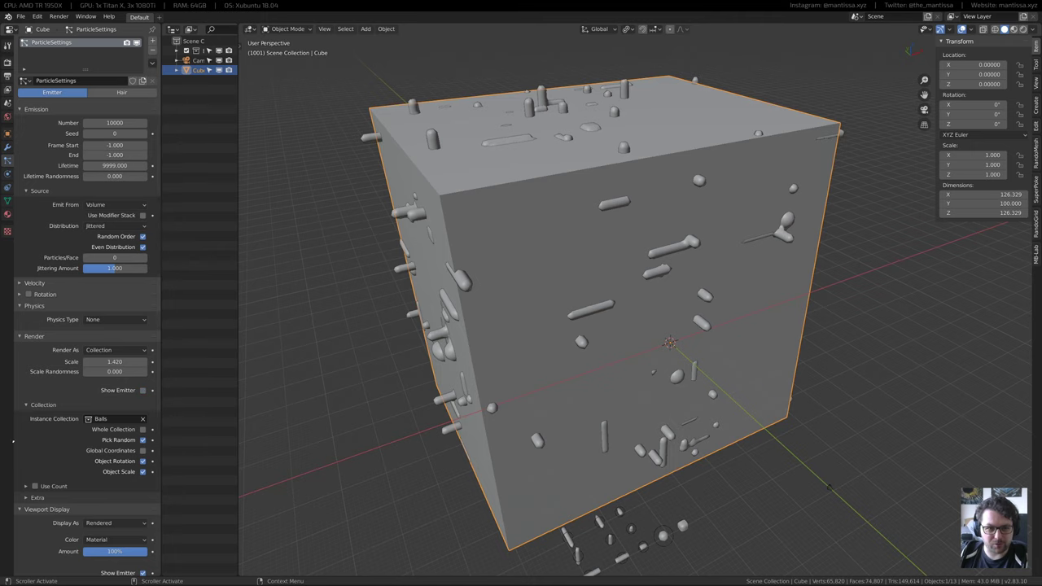
{"action": "scroll", "coordinate": [23, 567], "scroll_direction": "down", "scroll_amount": 4}
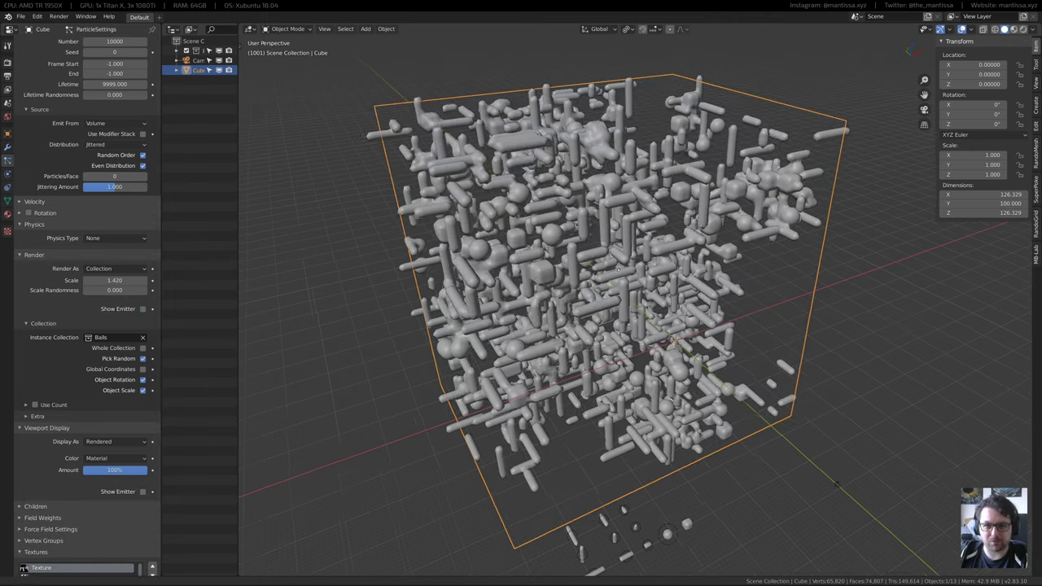
{"action": "middle_click_drag", "start_coordinate": [618, 270], "coordinate": [555, 268]}
{"action": "scroll", "coordinate": [561, 262], "scroll_direction": "up", "scroll_amount": 2}
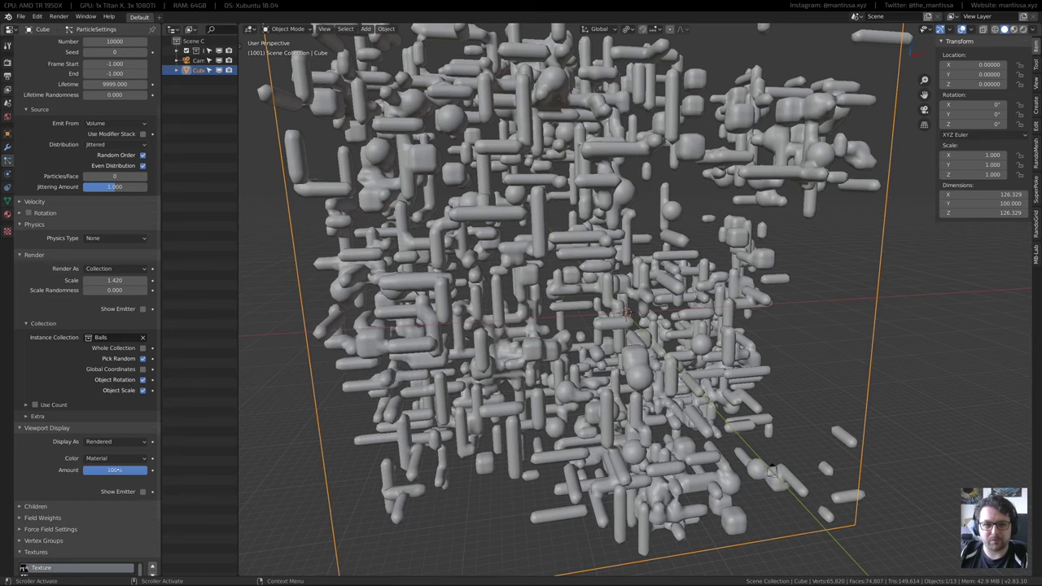
Set the particles' scale randomness to 0.519, try a scale of 1.64 and settle it at 2.64
{"action": "mouse_move", "coordinate": [114, 280]}
{"action": "left_mouse_down"}
{"action": "mouse_move", "coordinate": [142, 280]}
{"action": "mouse_move", "coordinate": [128, 289]}
{"action": "left_mouse_up"}
{"action": "middle_click_drag", "start_coordinate": [586, 318], "coordinate": [533, 302]}
{"action": "scroll", "coordinate": [541, 309], "scroll_direction": "down", "scroll_amount": 1}
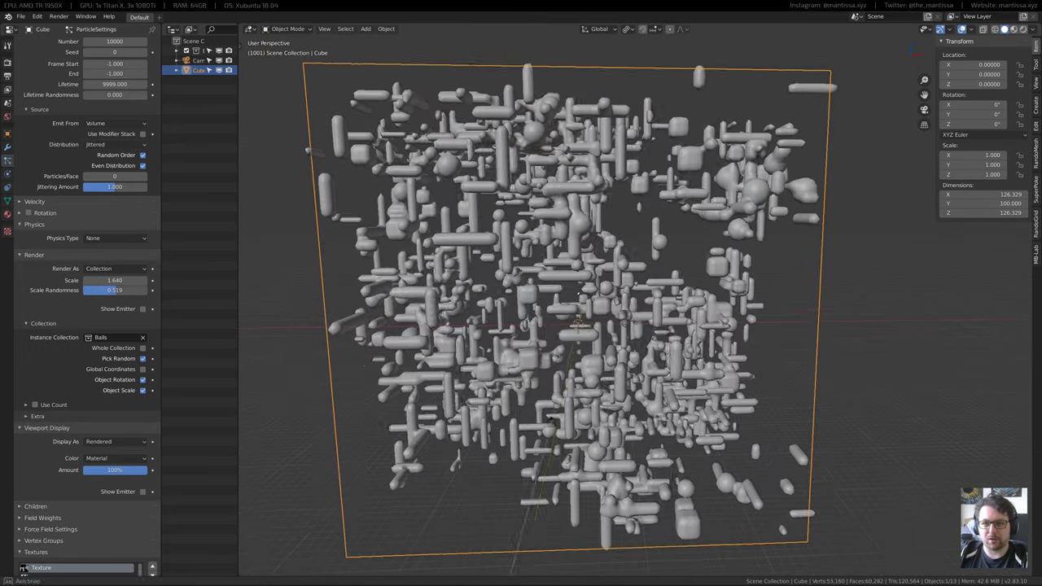
{"action": "left_click_drag", "start_coordinate": [113, 280], "coordinate": [181, 280]}
{"action": "middle_click_drag", "start_coordinate": [570, 317], "coordinate": [382, 310]}
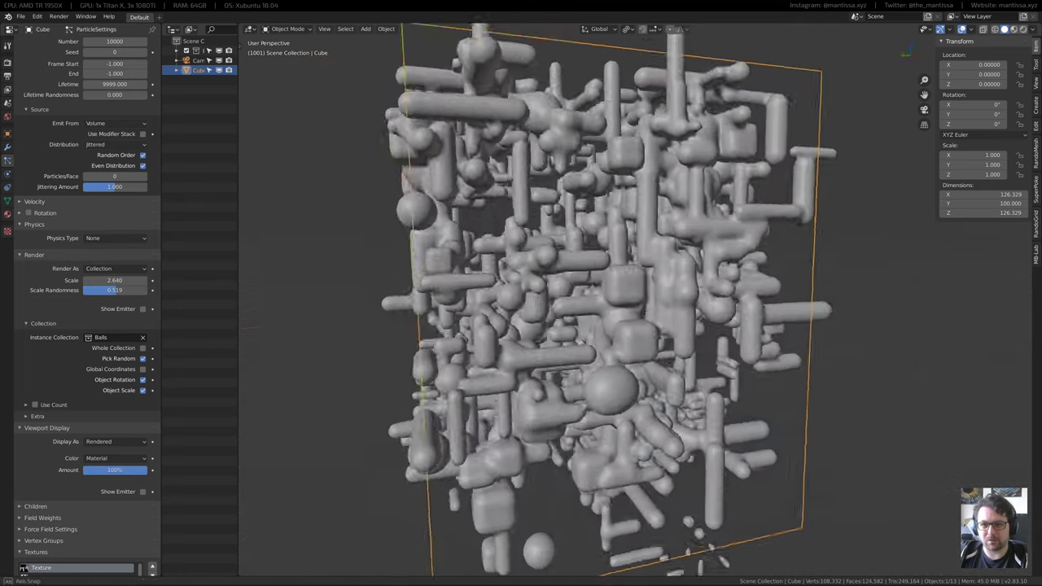
Widen the outliner so its names are readable and save the Technogoop_04.blend file
{"action": "middle_click_drag", "start_coordinate": [448, 306], "coordinate": [278, 100]}
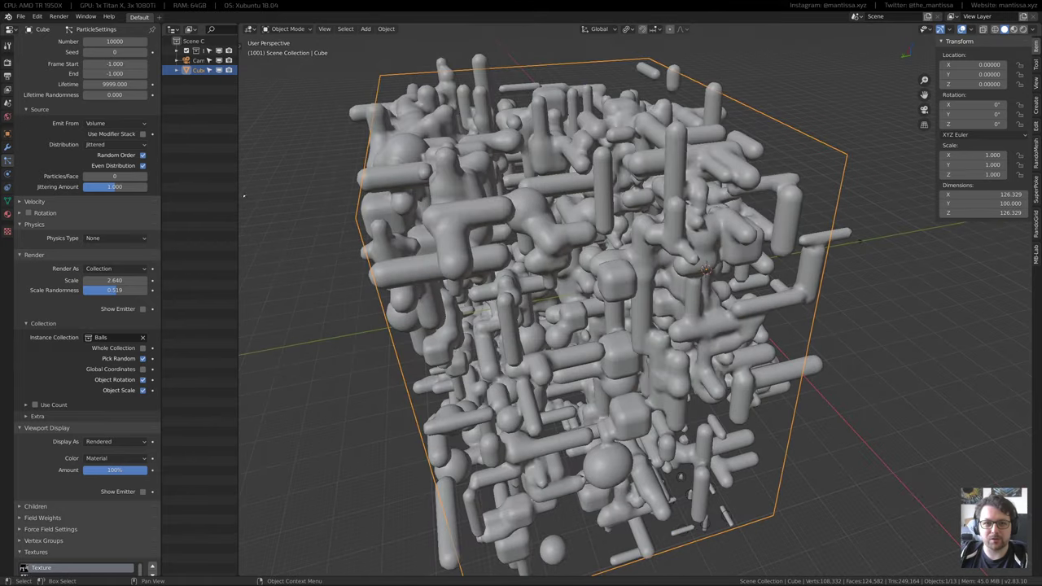
{"action": "left_click_drag", "start_coordinate": [237, 202], "coordinate": [318, 203]}
{"action": "middle_click_drag", "start_coordinate": [683, 207], "coordinate": [628, 279]}
{"action": "key", "text": "ctrl+s"}
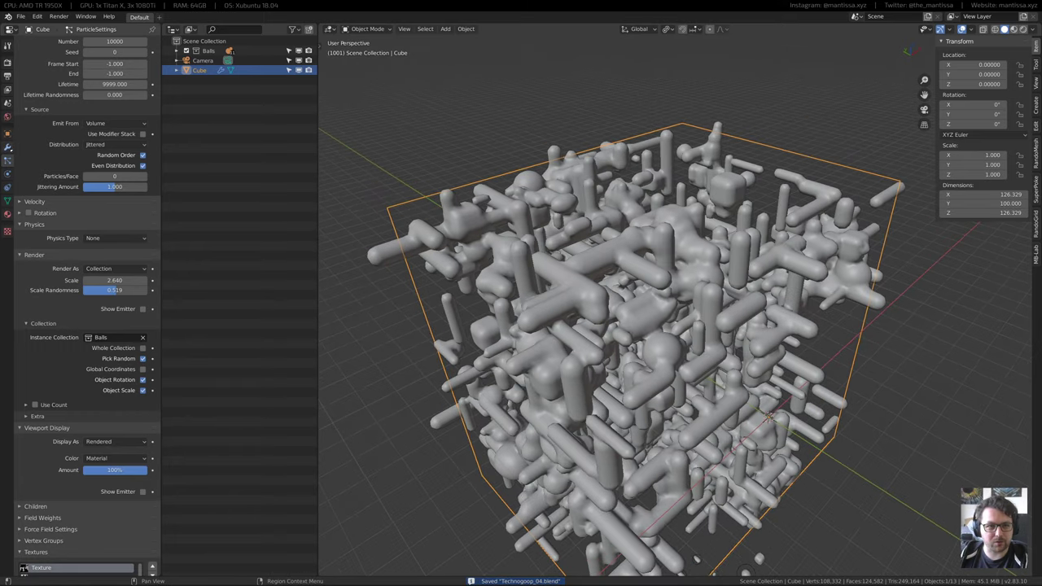
Expand the Balls collection, set the viewport resolution of Mball to 0.5 and check its mesh density in wireframe
{"action": "left_click", "coordinate": [176, 50]}
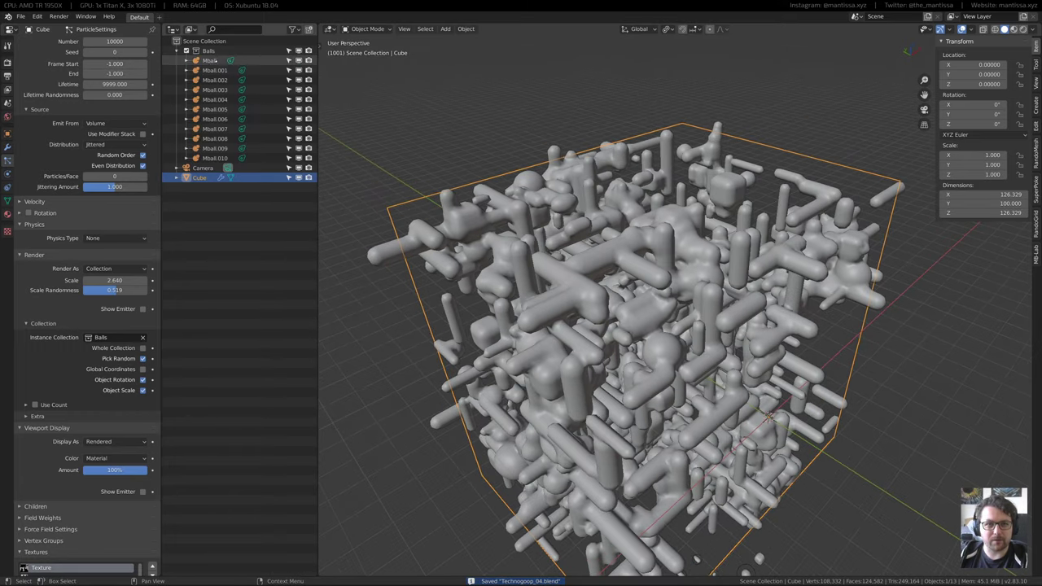
{"action": "left_click", "coordinate": [209, 60]}
{"action": "left_click", "coordinate": [117, 72]}
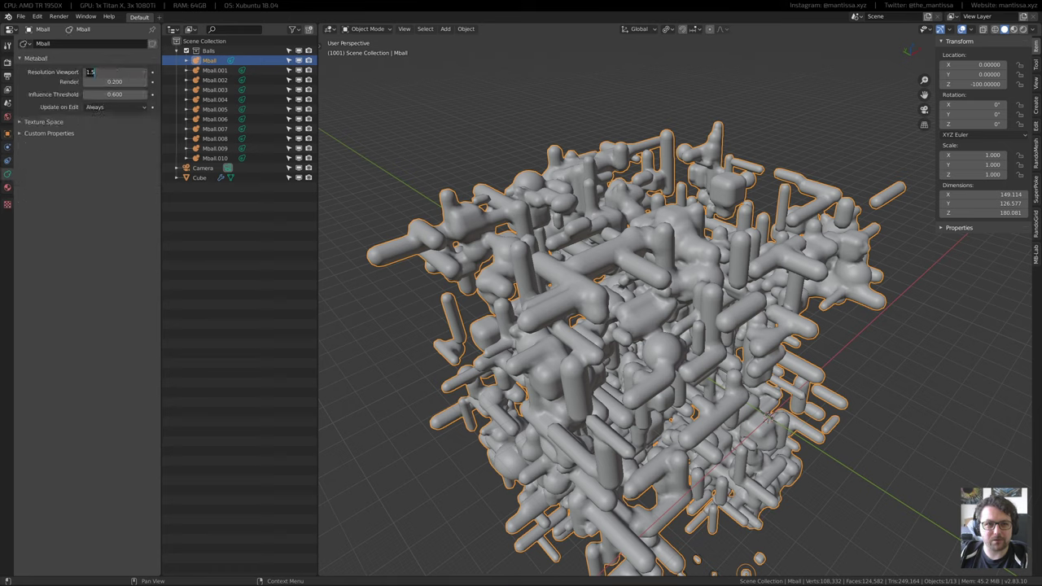
{"action": "type", "text": "5"}
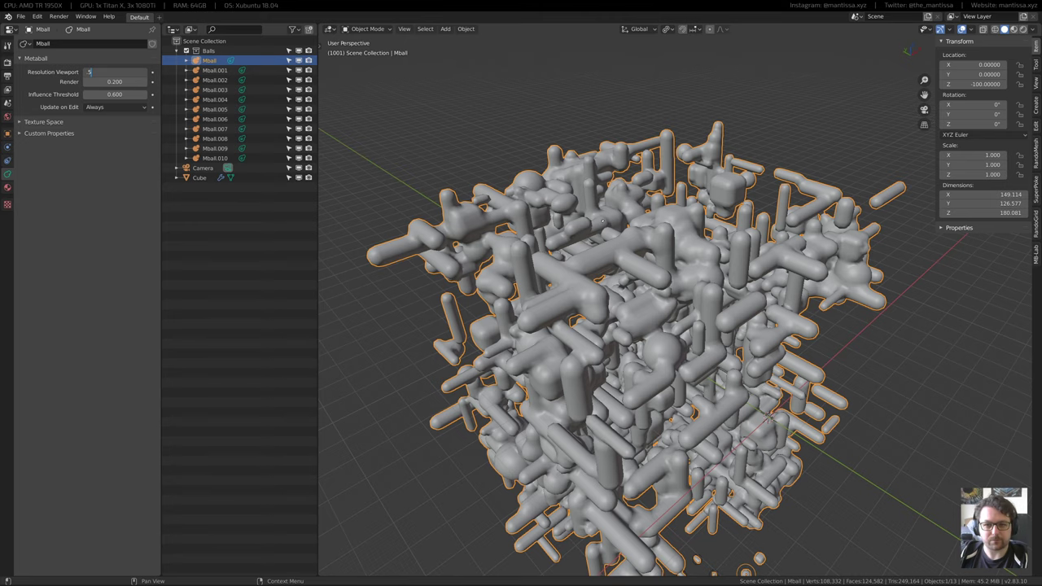
{"action": "key", "text": "Return"}
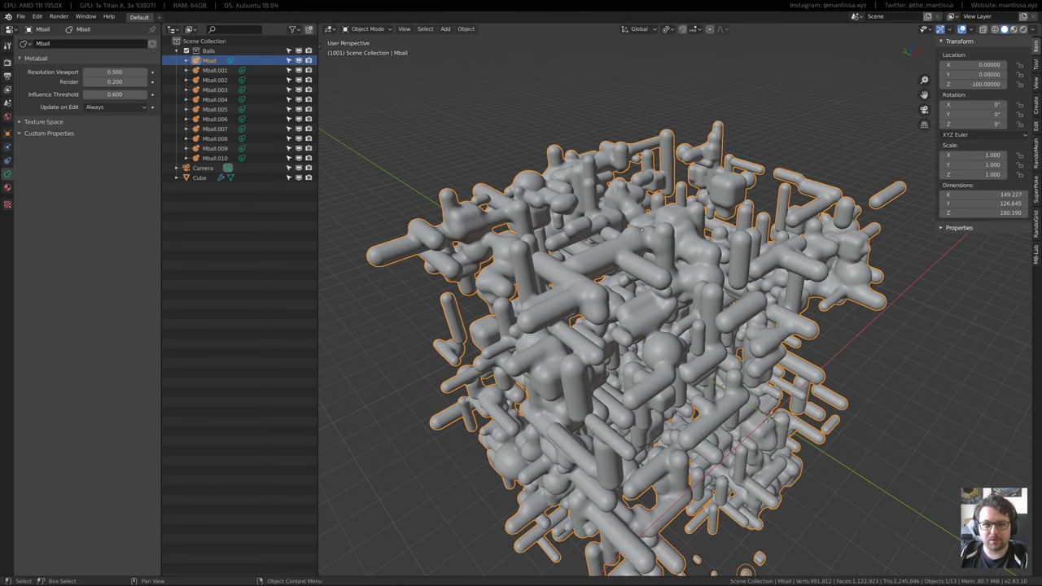
{"action": "scroll", "coordinate": [654, 231], "scroll_direction": "up", "scroll_amount": 8}
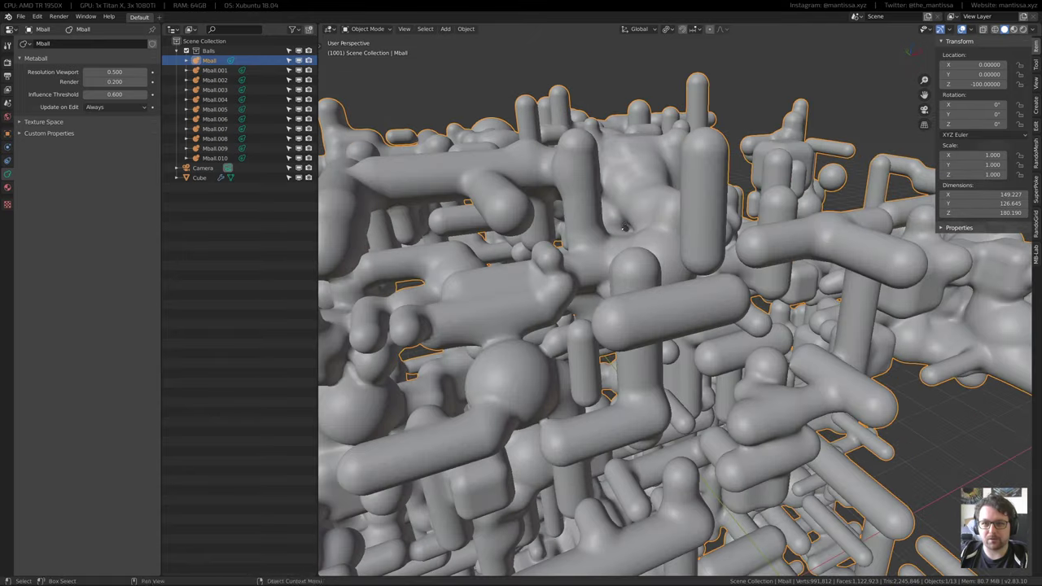
{"action": "key", "text": "shift+z"}
{"action": "mouse_move", "coordinate": [654, 232]}
{"action": "middle_mouse_down"}
{"action": "mouse_move", "coordinate": [618, 269]}
{"action": "mouse_move", "coordinate": [675, 350]}
{"action": "mouse_move", "coordinate": [716, 326]}
{"action": "mouse_move", "coordinate": [674, 313]}
{"action": "middle_mouse_up"}
{"action": "key", "text": "shift+z"}
{"action": "middle_click_drag", "start_coordinate": [635, 205], "coordinate": [645, 244], "text": "alt"}
Switch to the camera view, select the camera and raise its passepartout opacity to 1.000
{"action": "key", "text": "KP_0"}
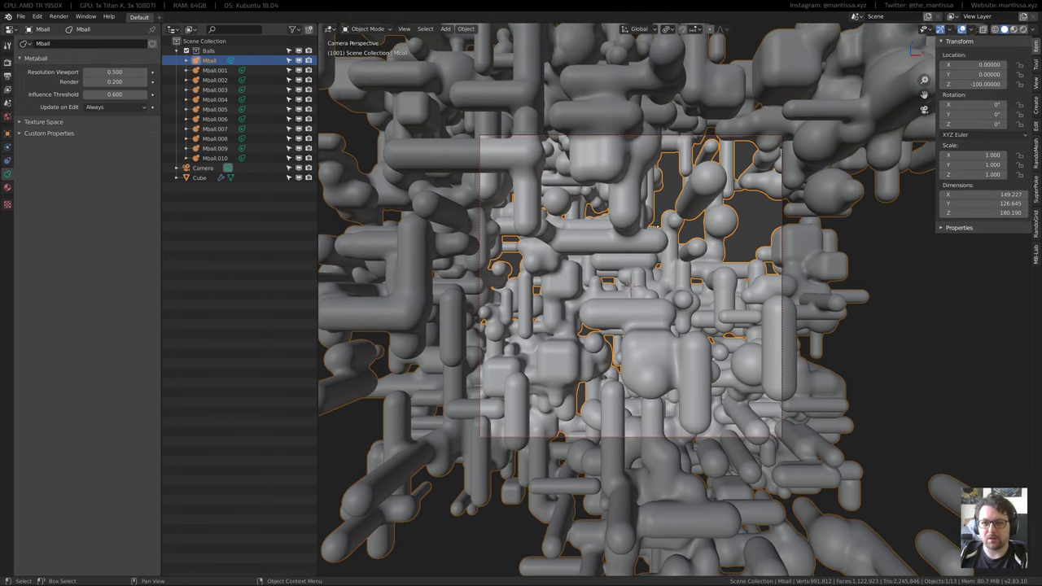
{"action": "left_click", "coordinate": [547, 139]}
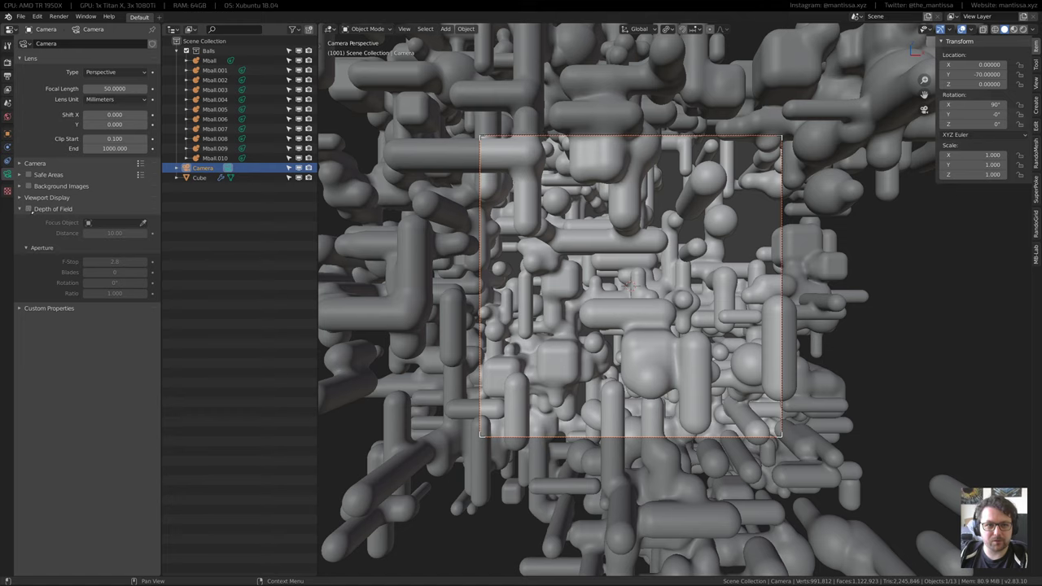
{"action": "left_click", "coordinate": [57, 197]}
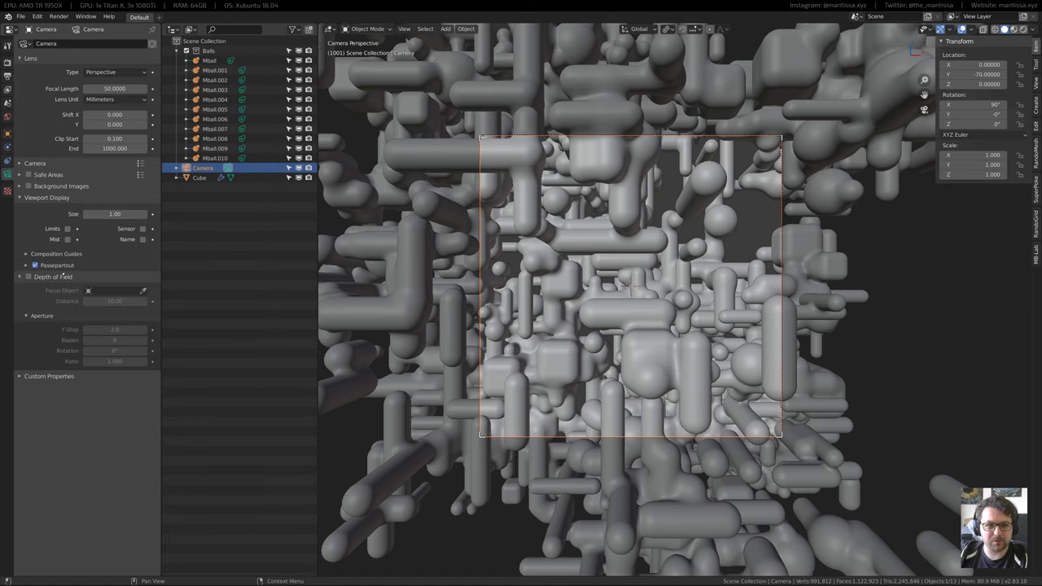
{"action": "left_click", "coordinate": [62, 265]}
{"action": "left_click_drag", "start_coordinate": [112, 279], "coordinate": [147, 279]}
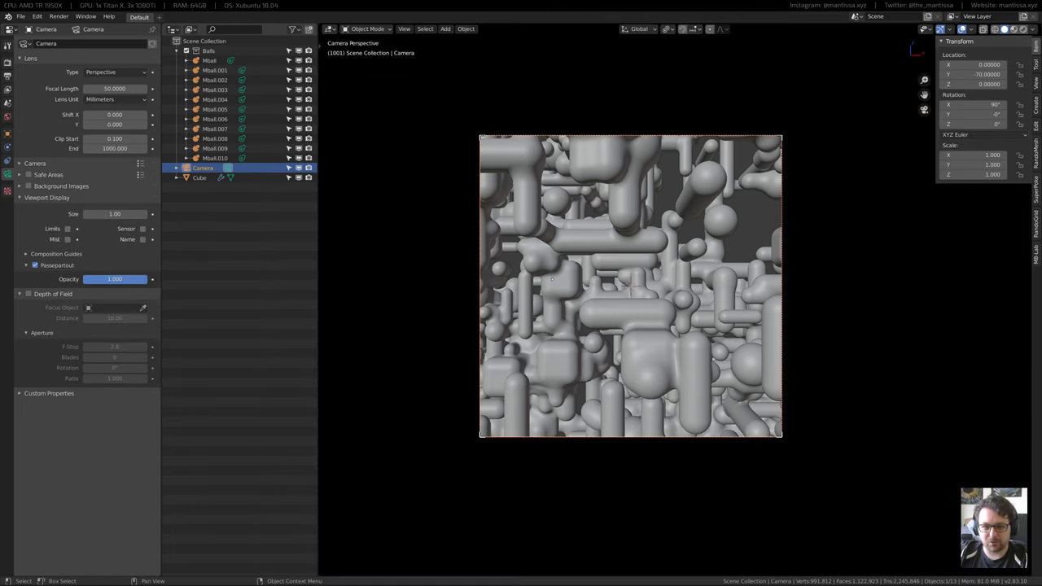
Move the camera back along its local Z axis to a Y location of about -118.7
{"action": "key", "text": "g"}
{"action": "key", "text": "z"}
{"action": "key", "text": "z"}
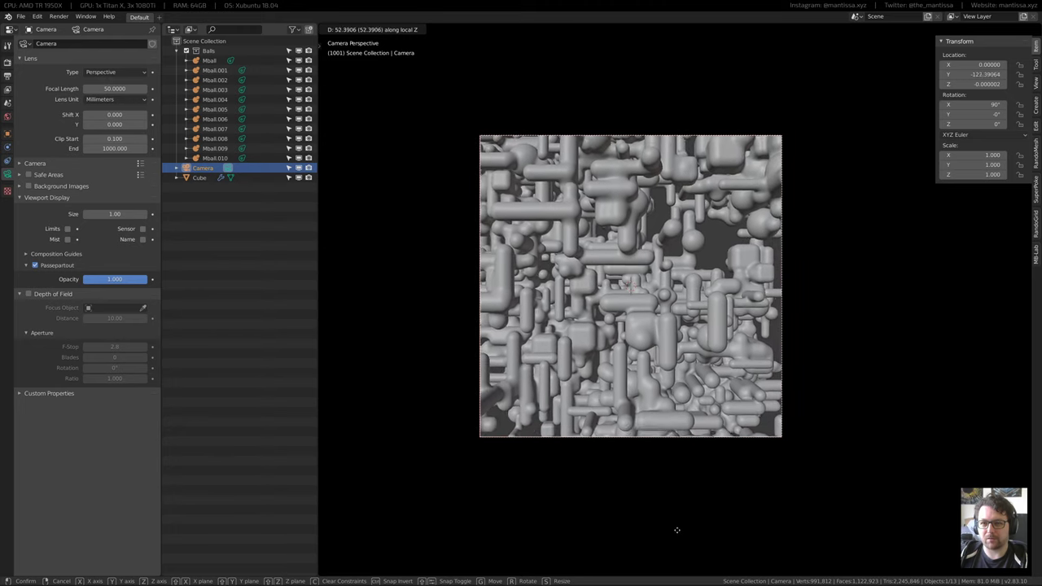
{"action": "left_click", "coordinate": [677, 524]}
Examine the smoothness of the metaball surfaces and the overall composition in the camera view
{"action": "scroll", "coordinate": [643, 293], "scroll_direction": "up", "scroll_amount": 10}
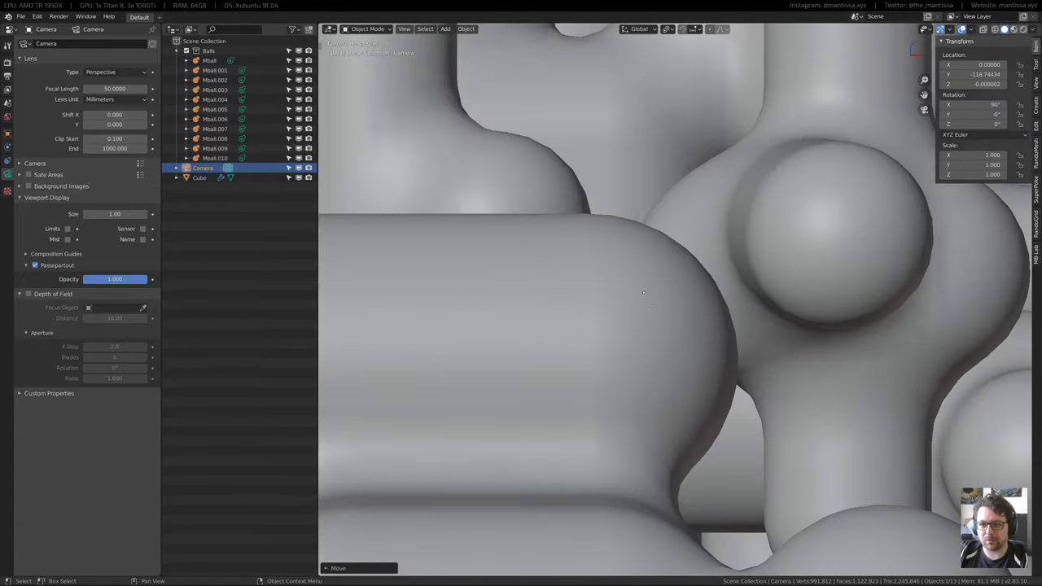
{"action": "scroll", "coordinate": [631, 246], "scroll_direction": "down", "scroll_amount": 5}
{"action": "scroll", "coordinate": [639, 273], "scroll_direction": "up", "scroll_amount": 5}
{"action": "scroll", "coordinate": [637, 263], "scroll_direction": "down", "scroll_amount": 5}
{"action": "scroll", "coordinate": [630, 227], "scroll_direction": "up", "scroll_amount": 5}
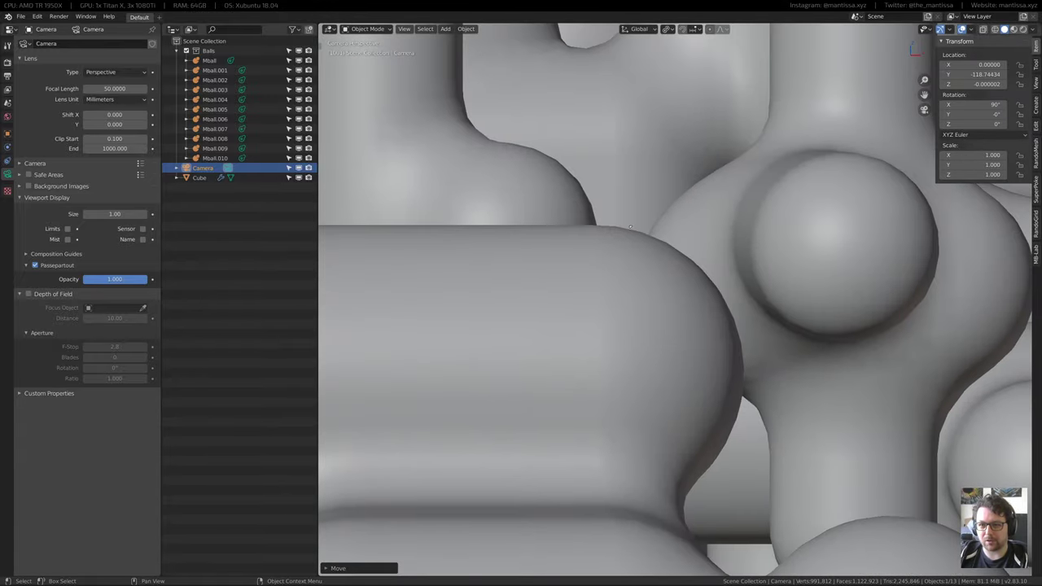
{"action": "scroll", "coordinate": [679, 338], "scroll_direction": "down", "scroll_amount": 6}
{"action": "scroll", "coordinate": [692, 330], "scroll_direction": "up", "scroll_amount": 3}
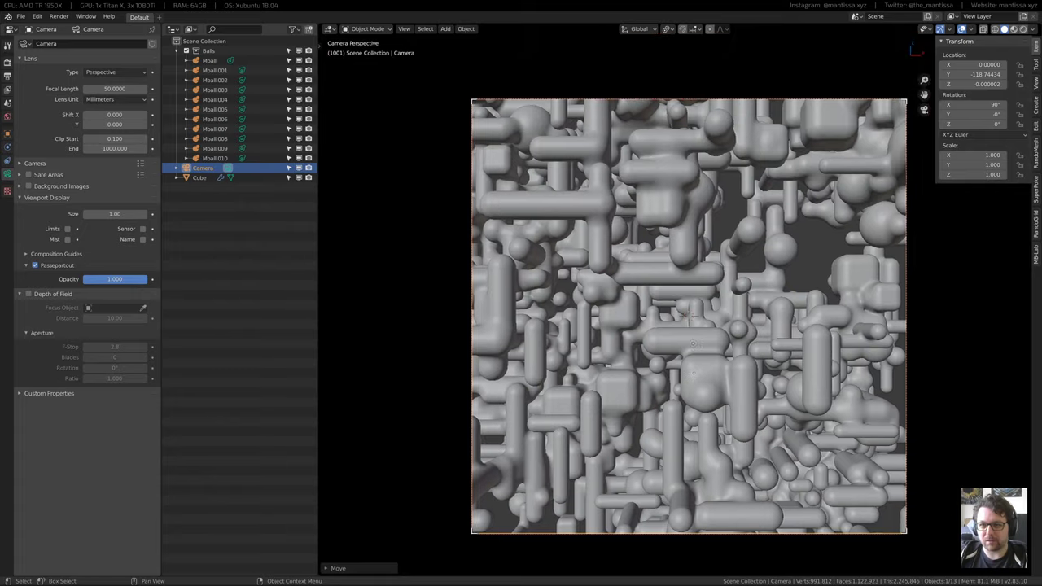
{"action": "scroll", "coordinate": [697, 328], "scroll_direction": "down", "scroll_amount": 2}
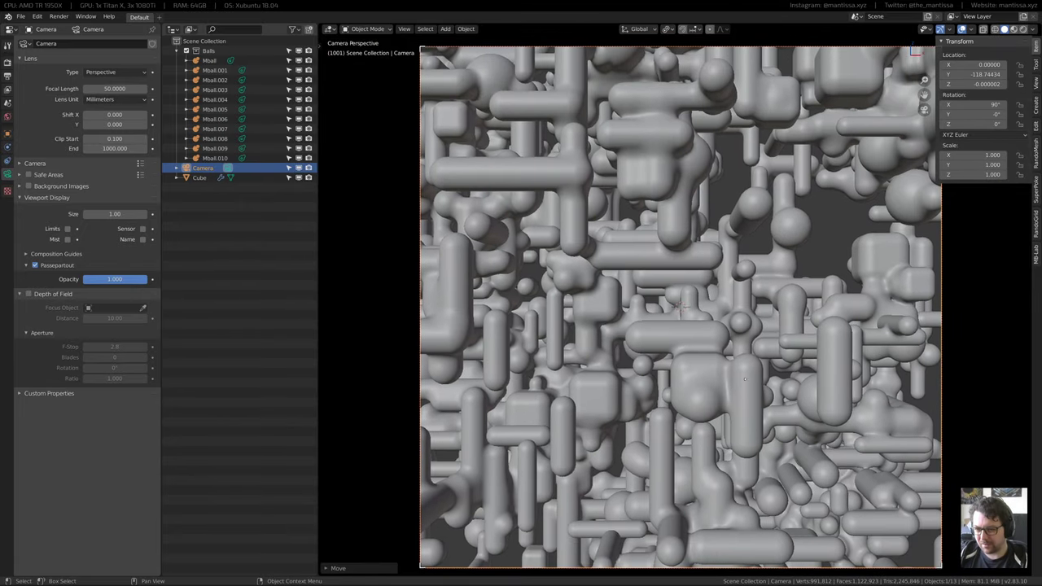
Hide the viewport sidebar and set the viewport resolution of Mball to 0.35
{"action": "key", "text": "n"}
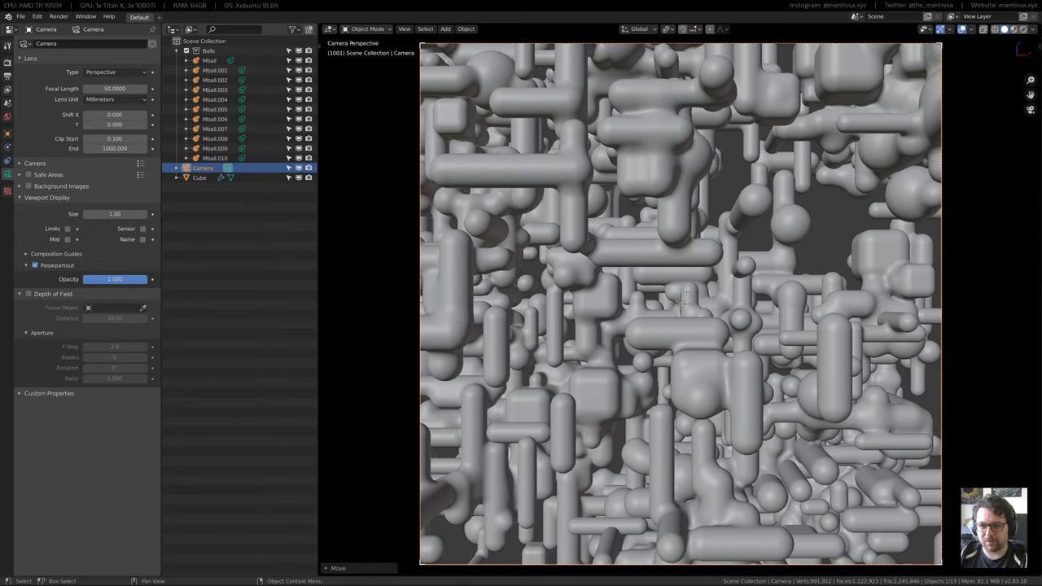
{"action": "middle_click_drag", "start_coordinate": [520, 212], "coordinate": [763, 353]}
{"action": "left_click", "coordinate": [763, 353]}
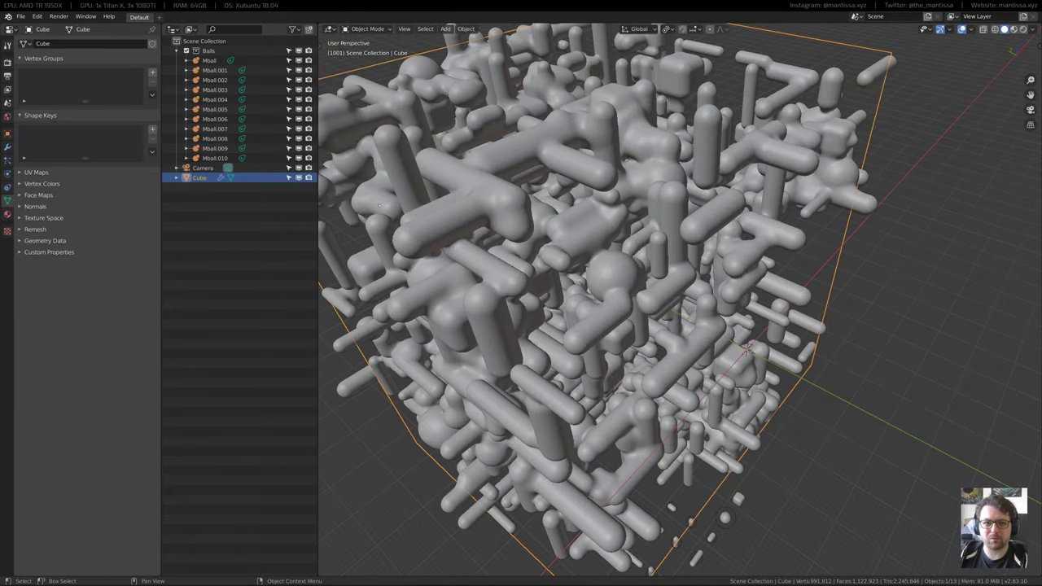
{"action": "left_click", "coordinate": [7, 214]}
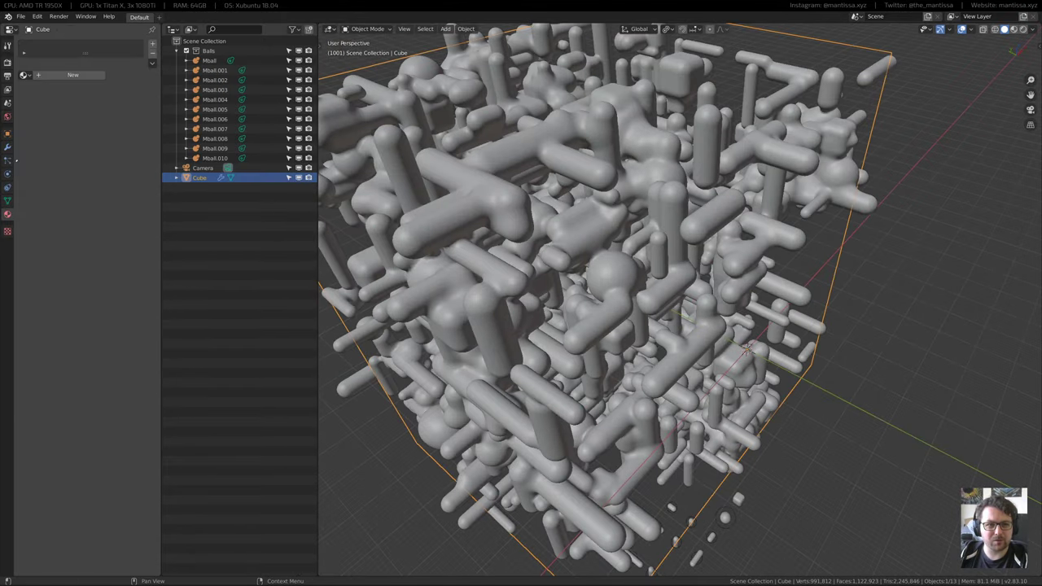
{"action": "left_click", "coordinate": [209, 60]}
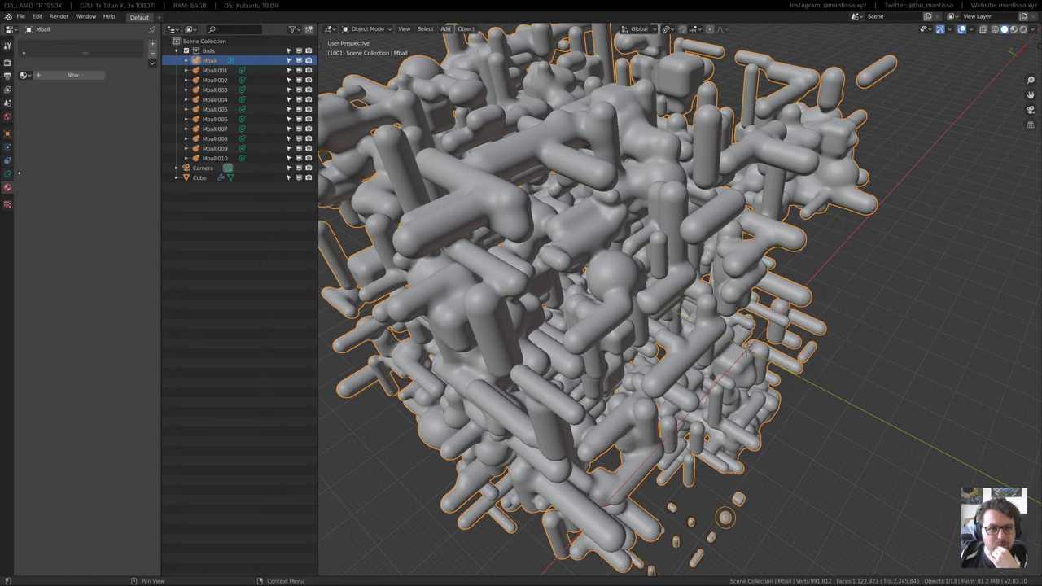
{"action": "left_click", "coordinate": [7, 174]}
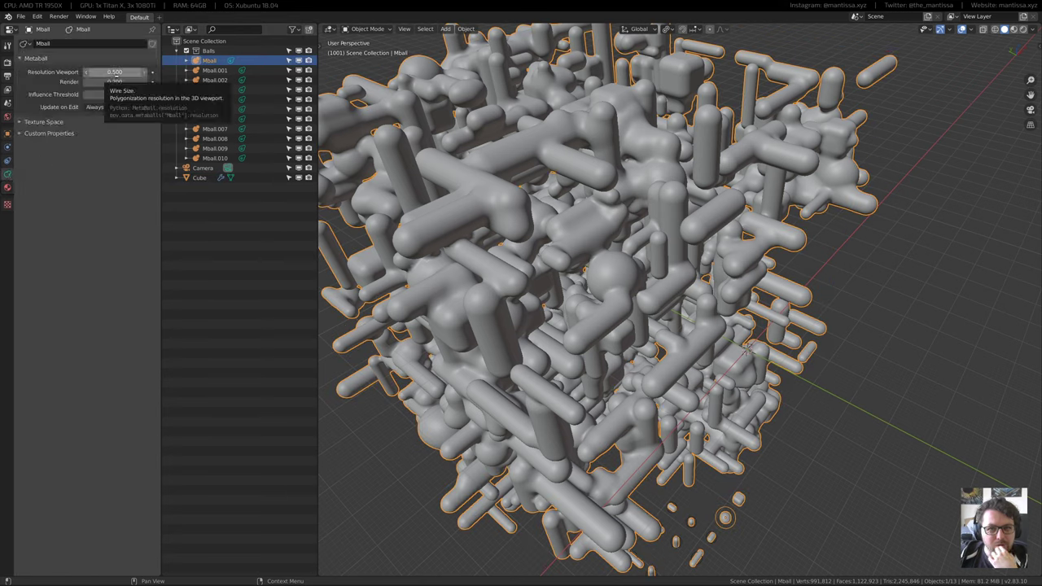
{"action": "left_click", "coordinate": [116, 73]}
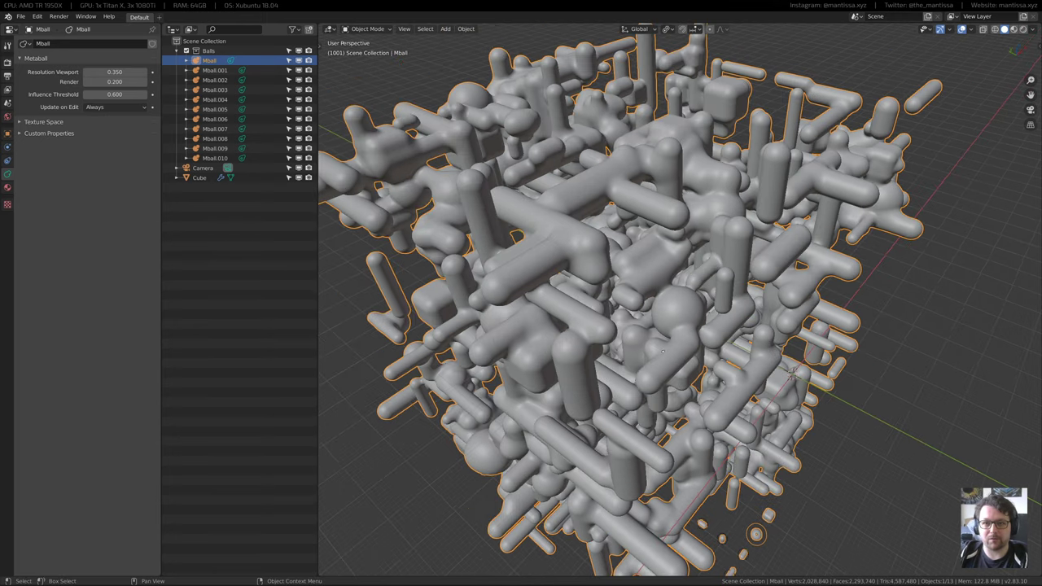
Inspect the refined metaball structure in wireframe, up close through the camera and from several outside angles
{"action": "middle_click_drag", "start_coordinate": [662, 351], "coordinate": [581, 291]}
{"action": "scroll", "coordinate": [606, 297], "scroll_direction": "up", "scroll_amount": 2}
{"action": "mouse_move", "coordinate": [793, 205]}
{"action": "middle_mouse_down"}
{"action": "mouse_move", "coordinate": [658, 302]}
{"action": "mouse_move", "coordinate": [783, 166]}
{"action": "mouse_move", "coordinate": [750, 230]}
{"action": "middle_mouse_up"}
{"action": "key", "text": "shift+z"}
{"action": "key", "text": "shift+z"}
{"action": "key", "text": "KP_0"}
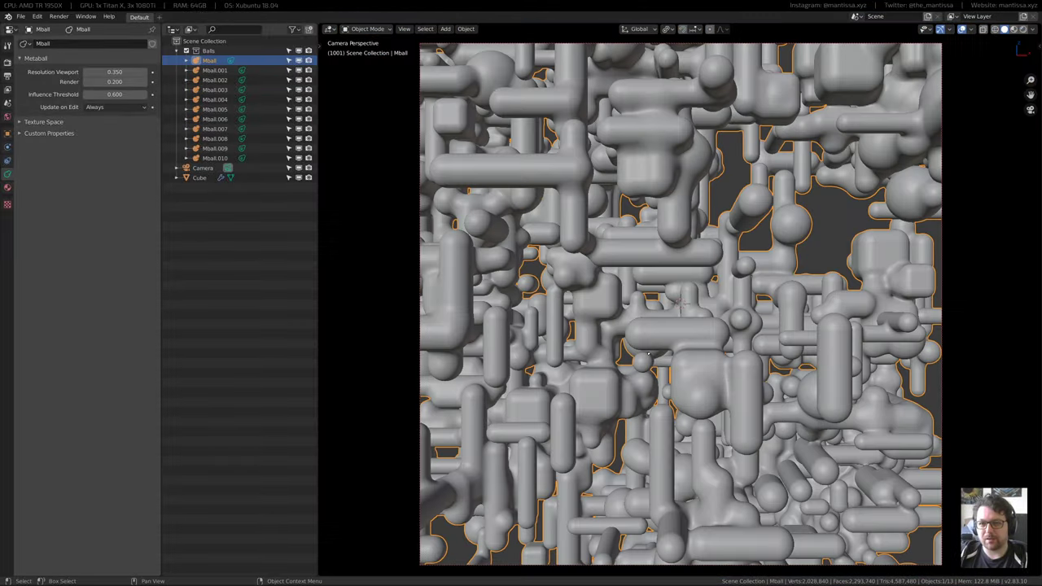
{"action": "scroll", "coordinate": [604, 295], "scroll_direction": "up", "scroll_amount": 10}
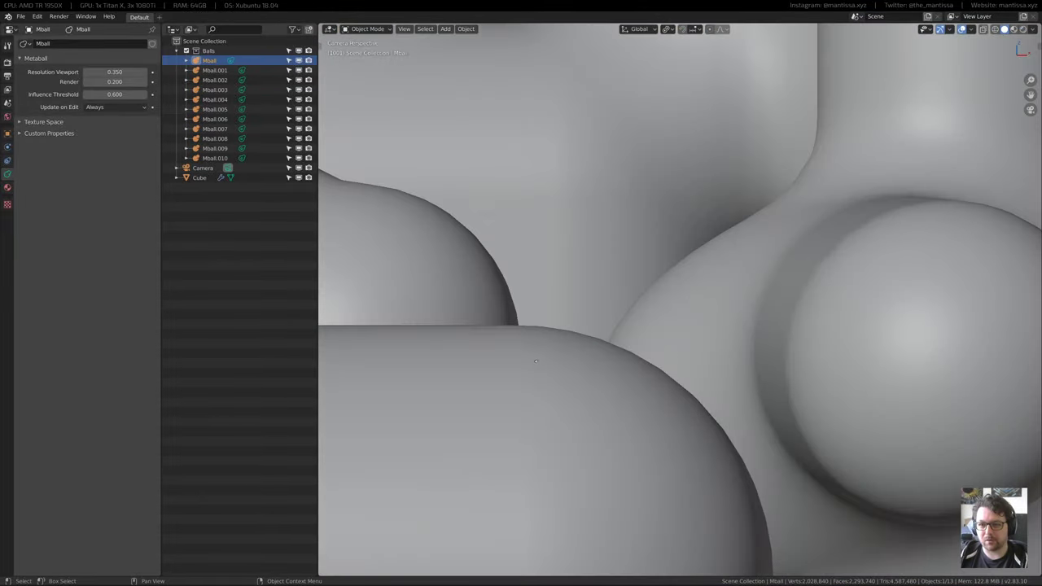
{"action": "scroll", "coordinate": [547, 332], "scroll_direction": "down", "scroll_amount": 10}
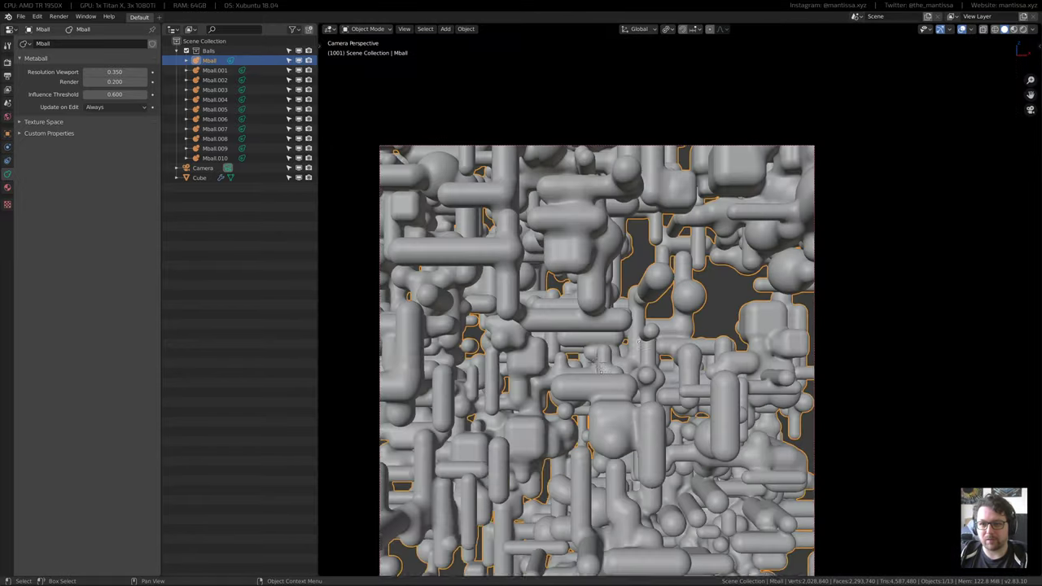
{"action": "middle_click_drag", "start_coordinate": [638, 342], "coordinate": [697, 306], "text": "shift"}
{"action": "middle_click_drag", "start_coordinate": [697, 306], "coordinate": [564, 343]}
{"action": "scroll", "coordinate": [642, 317], "scroll_direction": "down", "scroll_amount": 3}
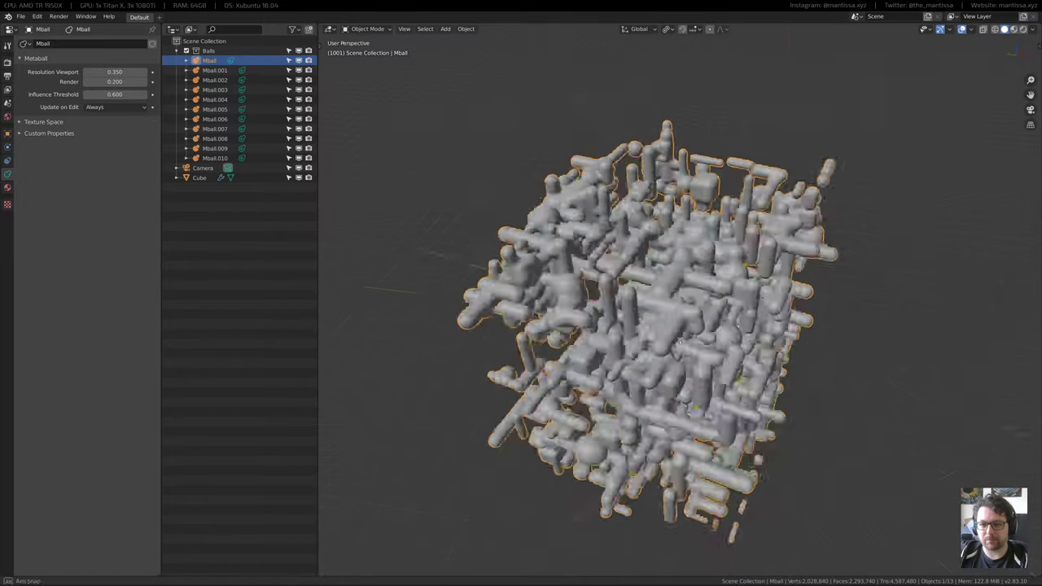
{"action": "middle_click_drag", "start_coordinate": [806, 309], "coordinate": [588, 345]}
Export Mball in Wavefront format as Technogoop_04.obj with Selection Only enabled and Write Materials disabled
{"action": "left_click", "coordinate": [199, 178]}
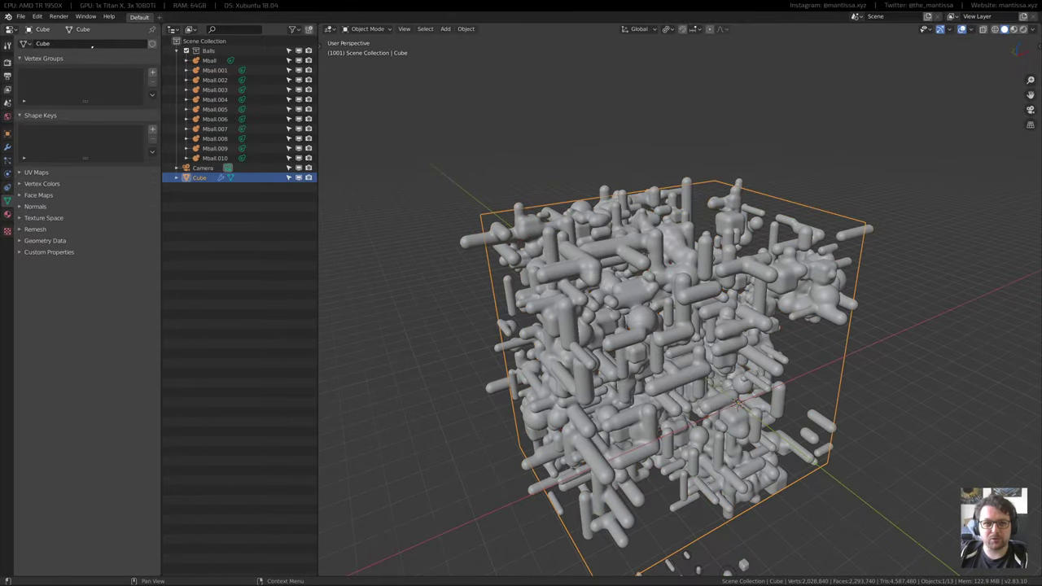
{"action": "left_click", "coordinate": [595, 250]}
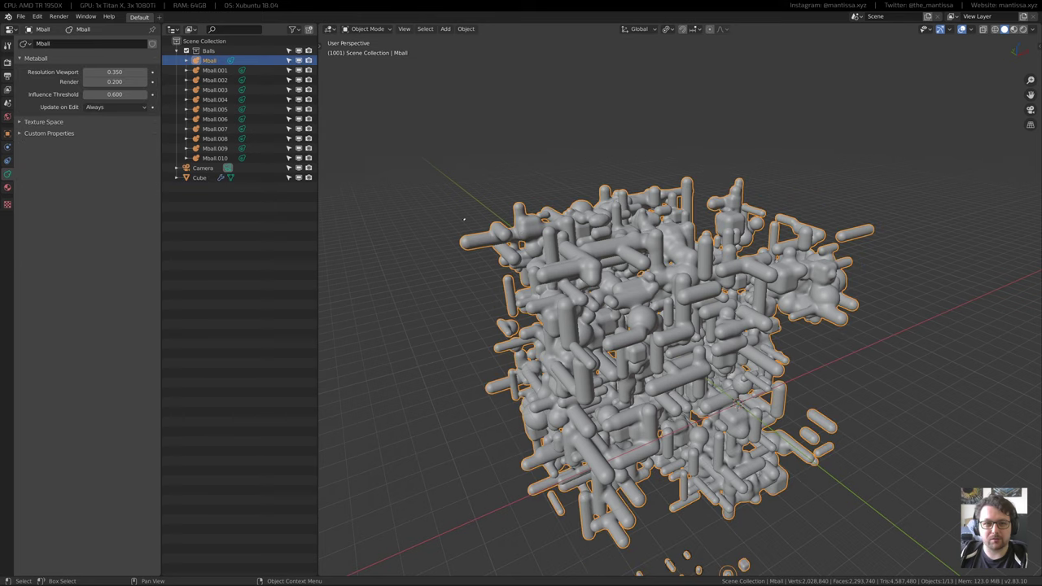
{"action": "left_click", "coordinate": [21, 16]}
{"action": "mouse_move", "coordinate": [60, 156]}
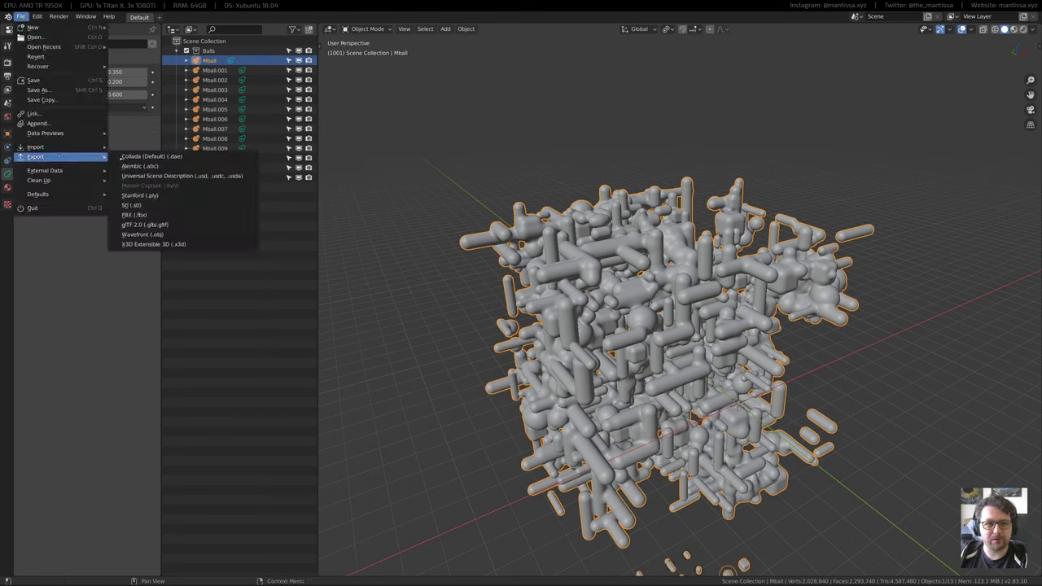
{"action": "left_click", "coordinate": [165, 235]}
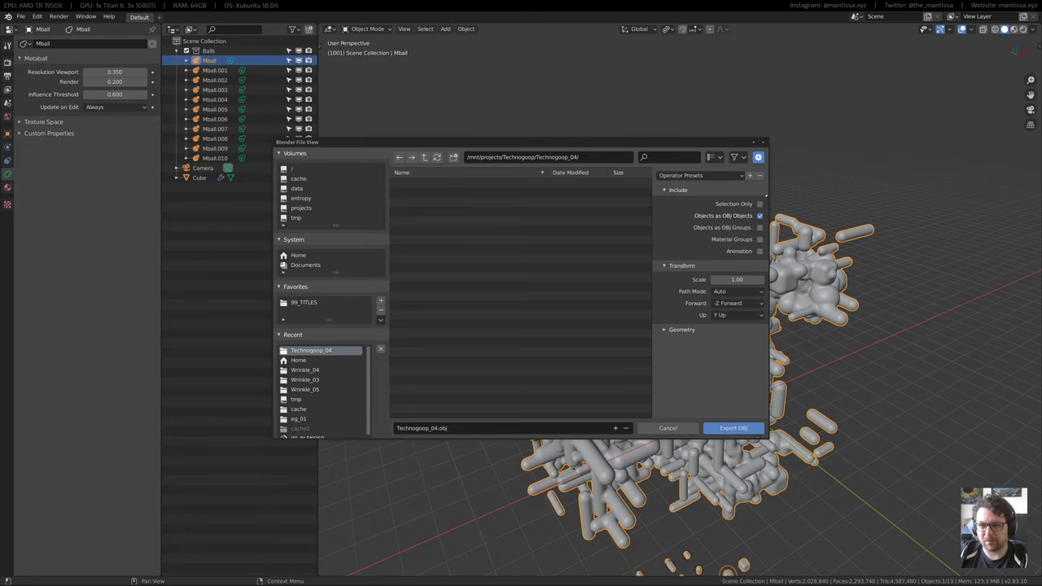
{"action": "left_click", "coordinate": [682, 330]}
{"action": "scroll", "coordinate": [672, 356], "scroll_direction": "down", "scroll_amount": 2}
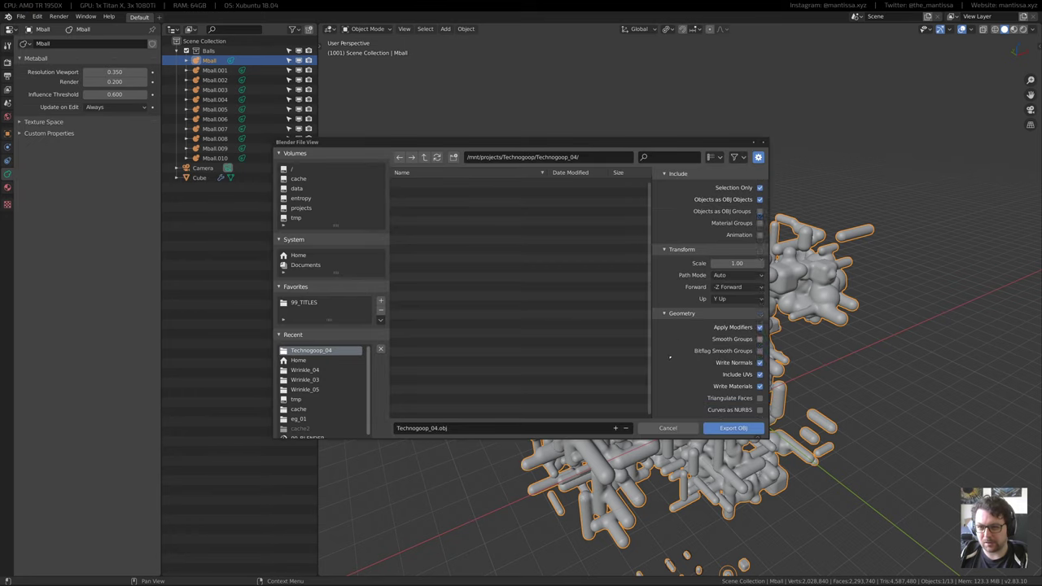
{"action": "scroll", "coordinate": [684, 356], "scroll_direction": "down", "scroll_amount": 1}
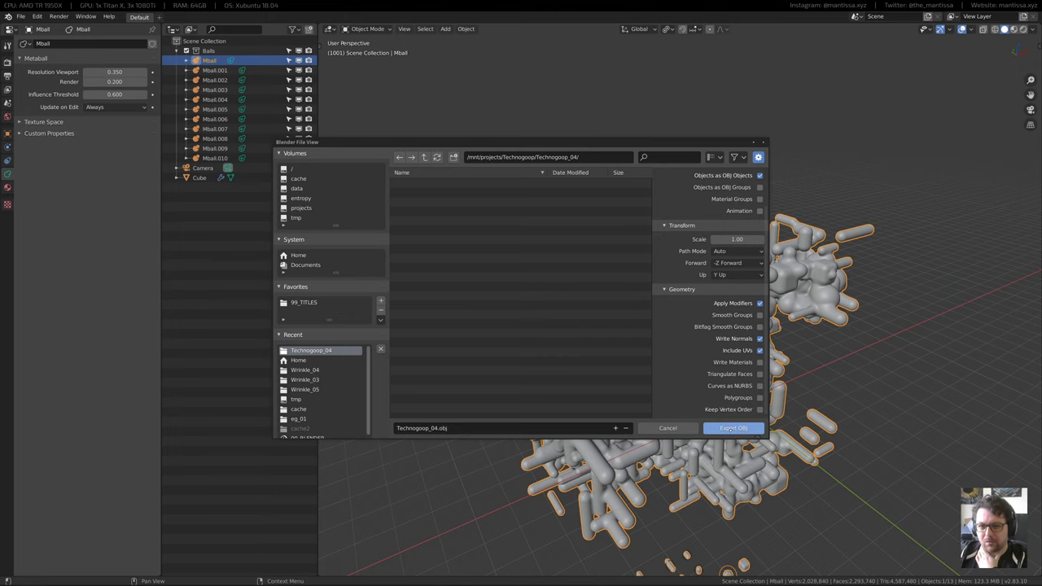
{"action": "left_click", "coordinate": [731, 428]}
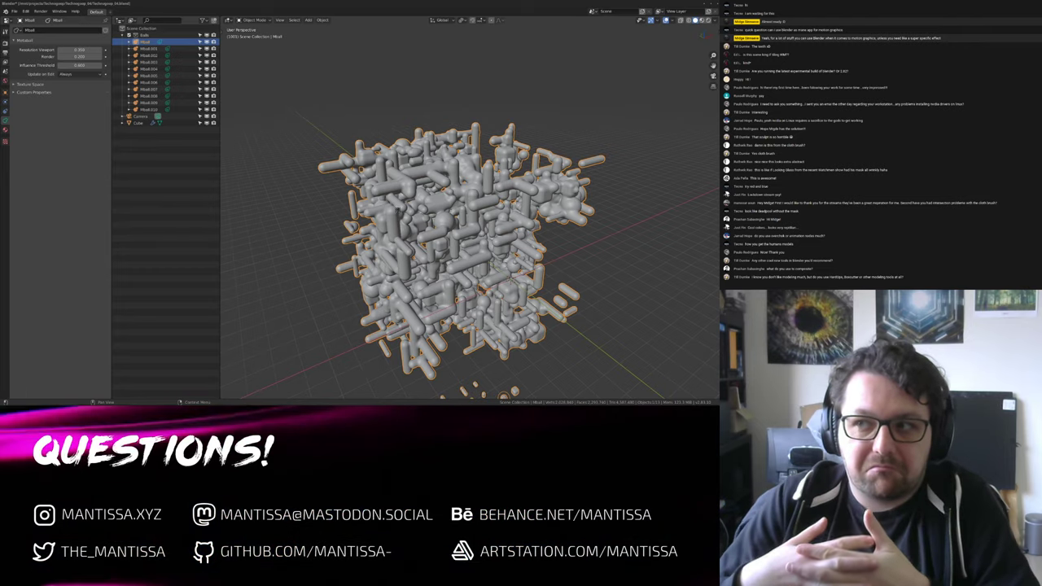
Play the animation and view the changing metaball structure from another angle
{"action": "key", "text": "space"}
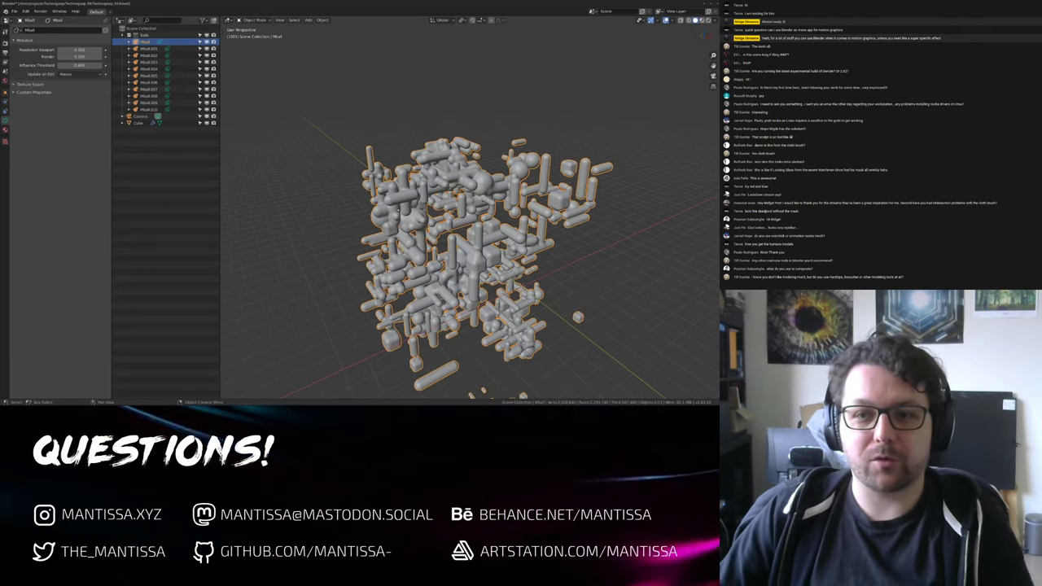
{"action": "middle_click_drag", "start_coordinate": [521, 245], "coordinate": [334, 203]}
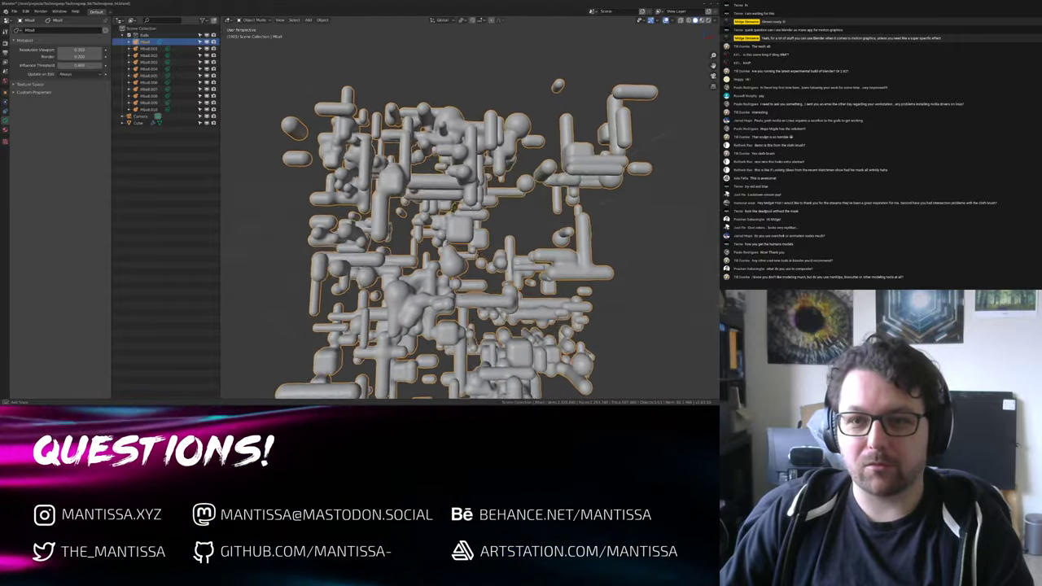
Set the viewport resolution of Mball to 1.5
{"action": "scroll", "coordinate": [419, 203], "scroll_direction": "down", "scroll_amount": 1}
{"action": "middle_click_drag", "start_coordinate": [419, 203], "coordinate": [433, 226]}
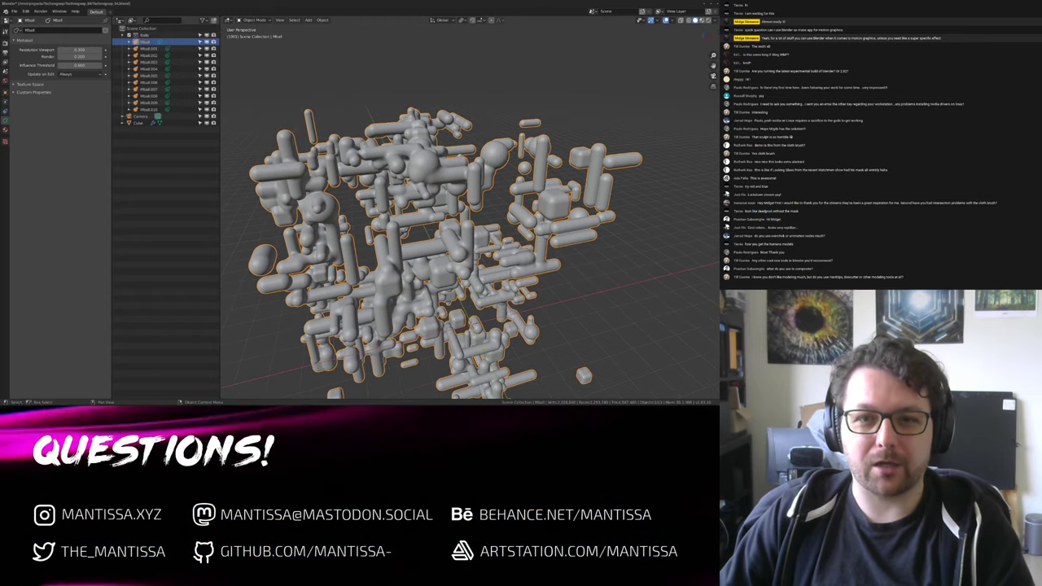
{"action": "middle_click_drag", "start_coordinate": [468, 244], "coordinate": [518, 244]}
{"action": "middle_click_drag", "start_coordinate": [431, 246], "coordinate": [569, 195]}
{"action": "middle_click_drag", "start_coordinate": [468, 244], "coordinate": [440, 232]}
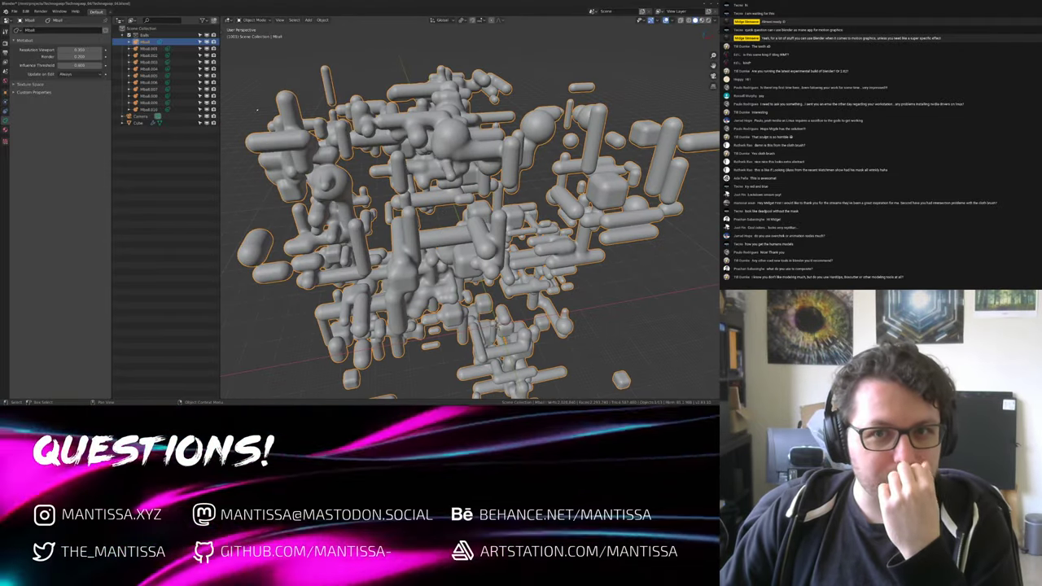
{"action": "left_click", "coordinate": [75, 49]}
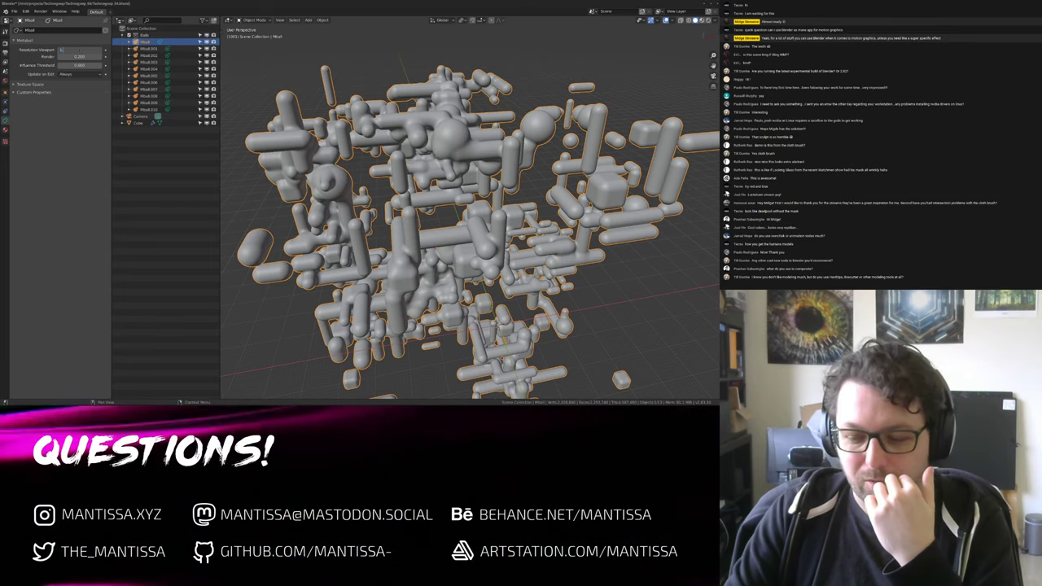
{"action": "type", "text": "1.5"}
{"action": "key", "text": "Return"}
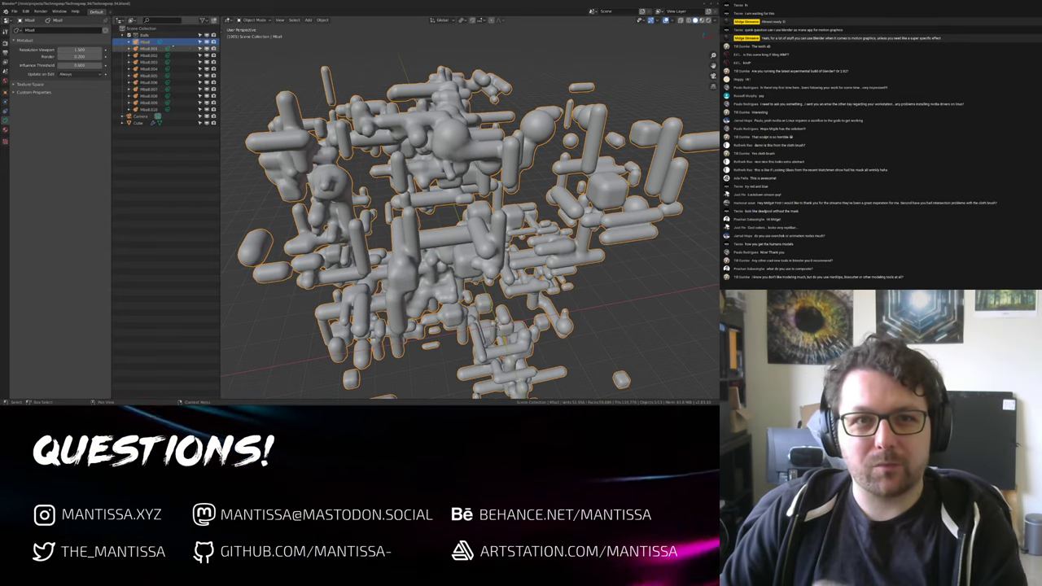
{"action": "middle_click_drag", "start_coordinate": [461, 159], "coordinate": [537, 114]}
{"action": "mouse_move", "coordinate": [550, 248]}
{"action": "middle_mouse_down"}
{"action": "mouse_move", "coordinate": [514, 242]}
{"action": "mouse_move", "coordinate": [539, 236]}
{"action": "middle_mouse_up"}
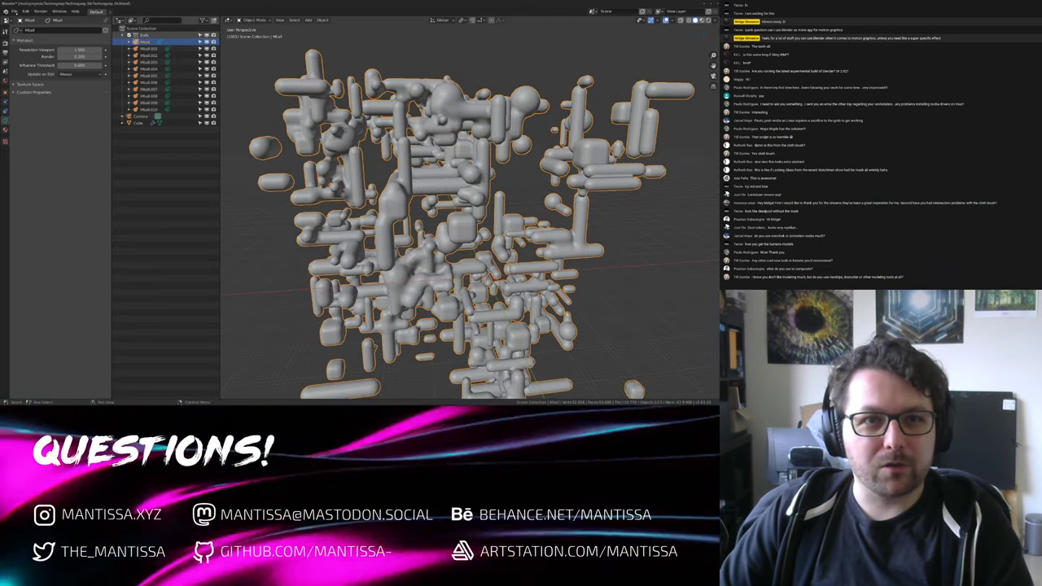
Exclude the Balls collection from the view layer, import Technogoop_04.obj and inspect the imported mesh from several angles
{"action": "key", "text": "Delete"}
{"action": "left_click", "coordinate": [14, 11]}
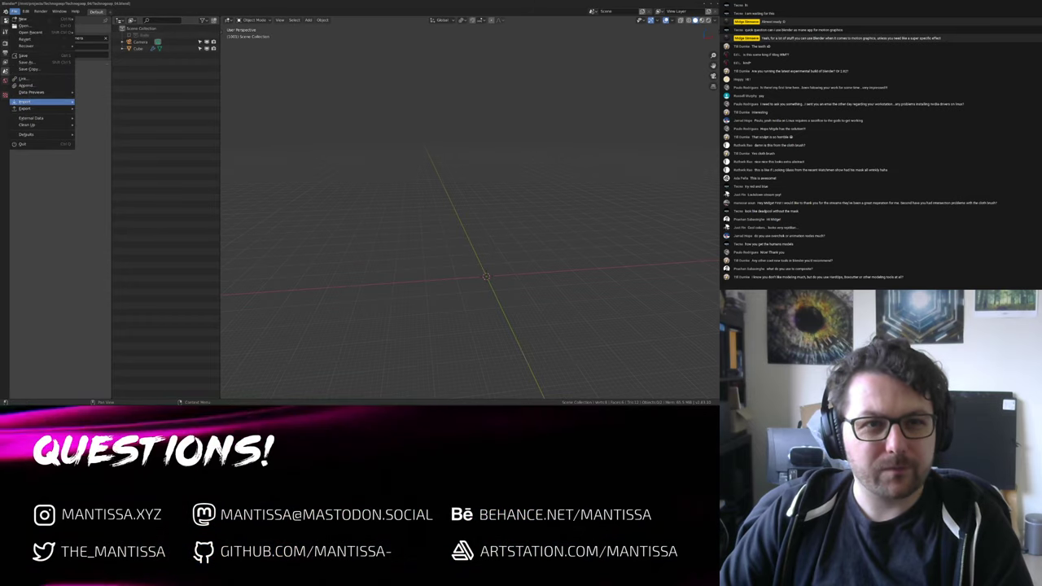
{"action": "mouse_move", "coordinate": [32, 101]}
{"action": "left_click", "coordinate": [106, 155]}
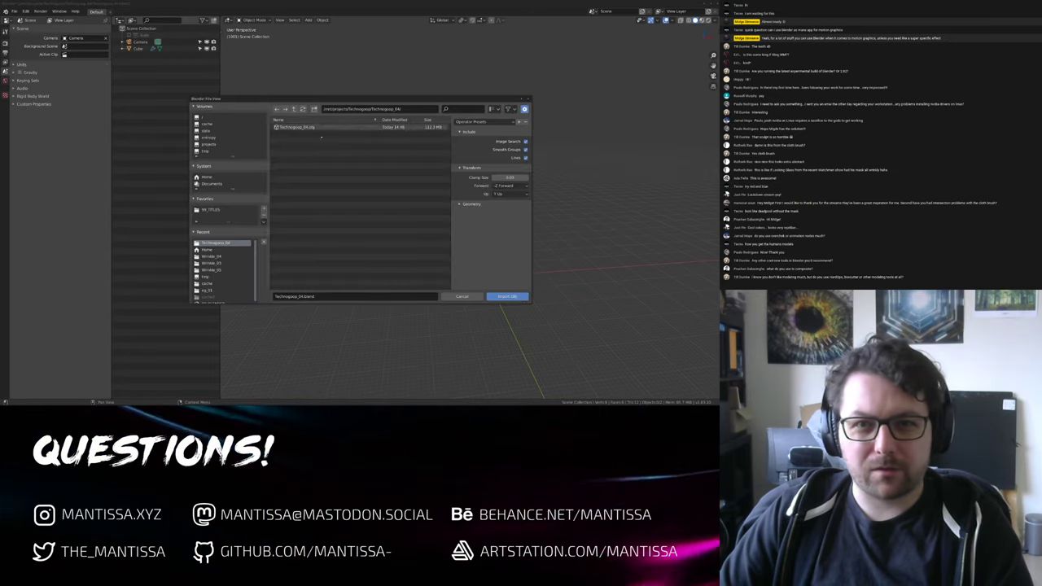
{"action": "double_click", "coordinate": [303, 127]}
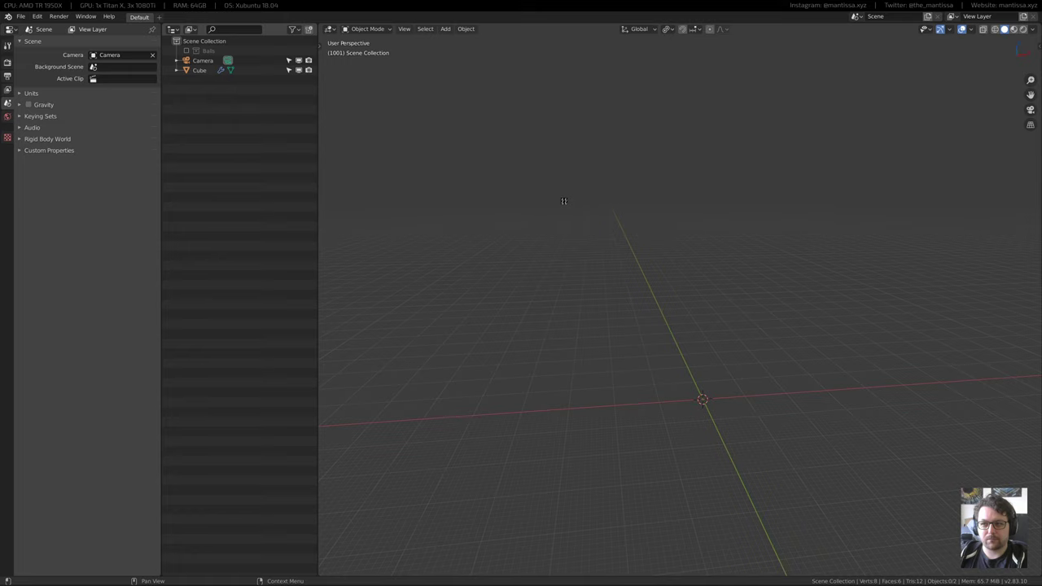
{"action": "key", "text": "ctrl+z"}
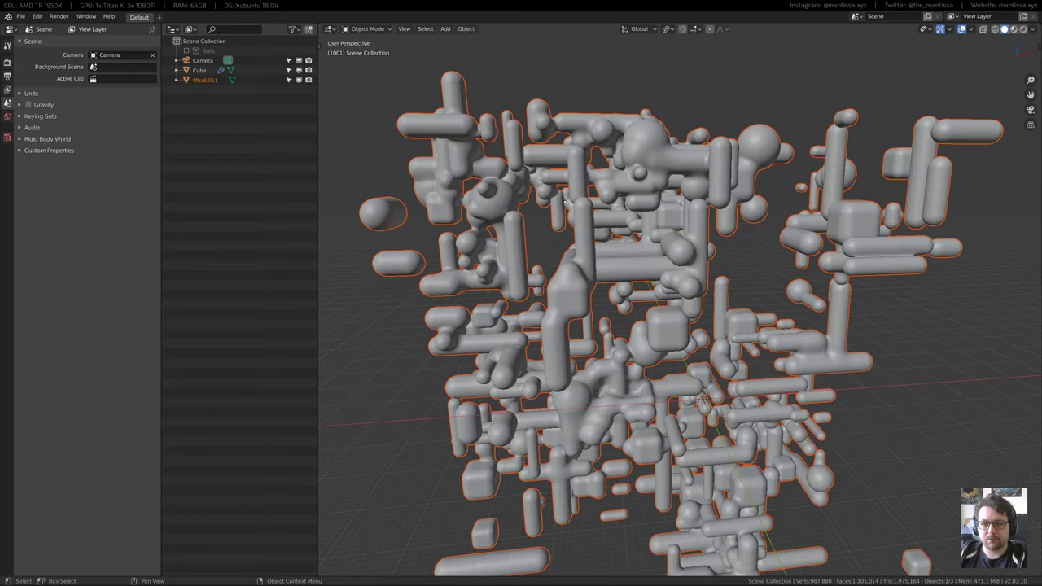
{"action": "scroll", "coordinate": [662, 235], "scroll_direction": "up", "scroll_amount": 1}
{"action": "middle_click_drag", "start_coordinate": [640, 224], "coordinate": [554, 247], "text": "shift"}
{"action": "left_click", "coordinate": [681, 226]}
{"action": "middle_click_drag", "start_coordinate": [493, 225], "coordinate": [631, 222]}
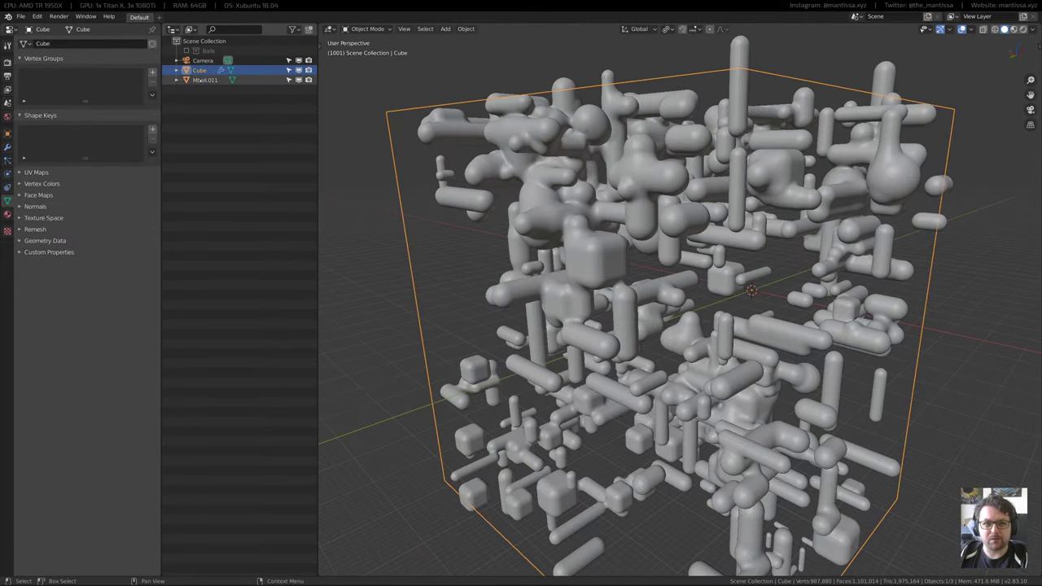
Delete the imported Mball.011 mesh and re-enable the Balls collection in the view layer
{"action": "right_click", "coordinate": [203, 80]}
{"action": "left_click", "coordinate": [179, 104]}
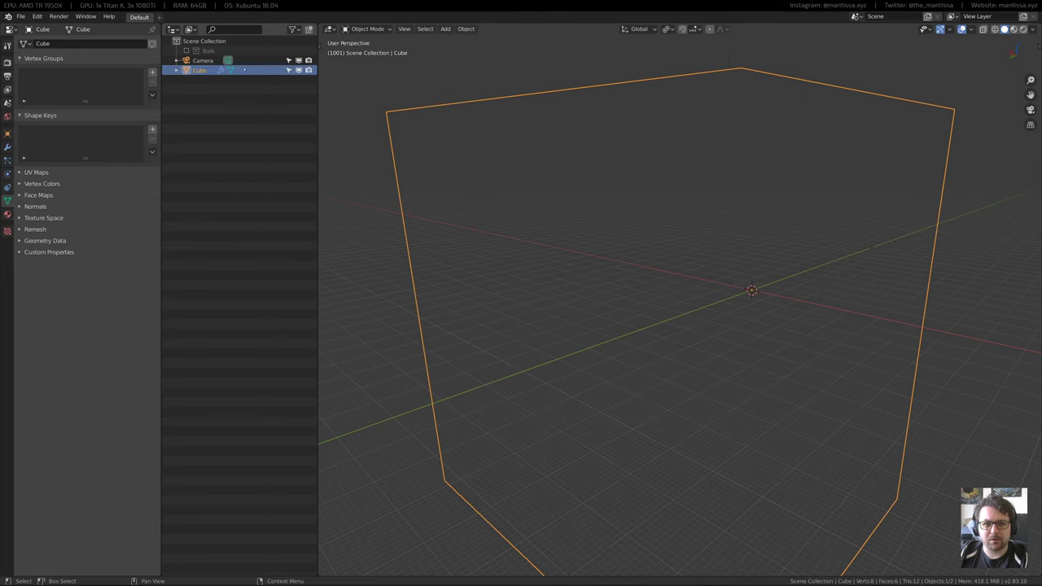
{"action": "left_click", "coordinate": [186, 51]}
{"action": "mouse_move", "coordinate": [753, 171]}
{"action": "middle_mouse_down"}
{"action": "mouse_move", "coordinate": [699, 175]}
{"action": "mouse_move", "coordinate": [724, 213]}
{"action": "mouse_move", "coordinate": [736, 175]}
{"action": "middle_mouse_up"}
{"action": "left_click", "coordinate": [725, 213]}
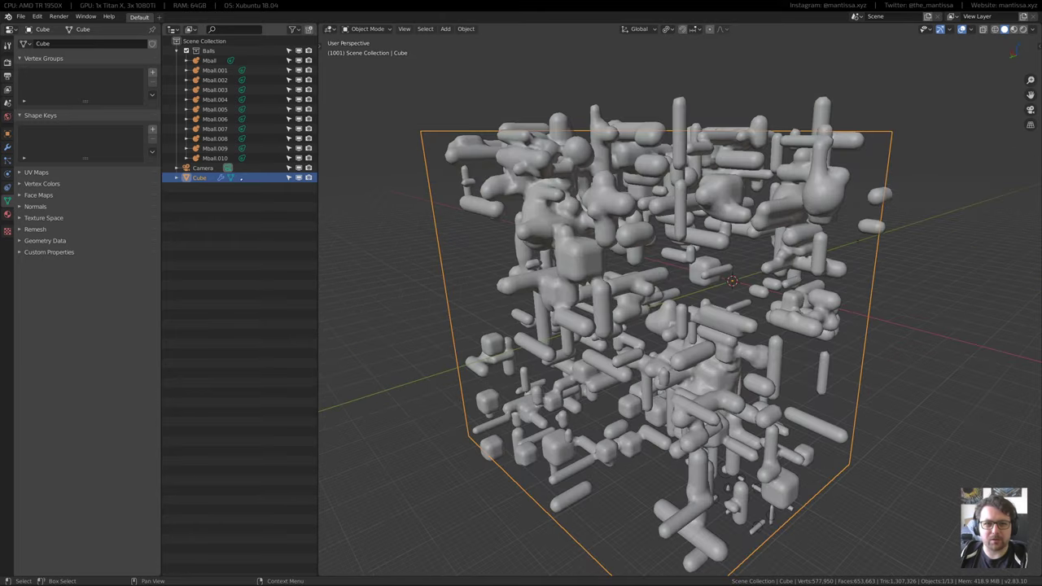
Turn the viewport display of the cube's particle system off and back on
{"action": "left_click", "coordinate": [209, 61]}
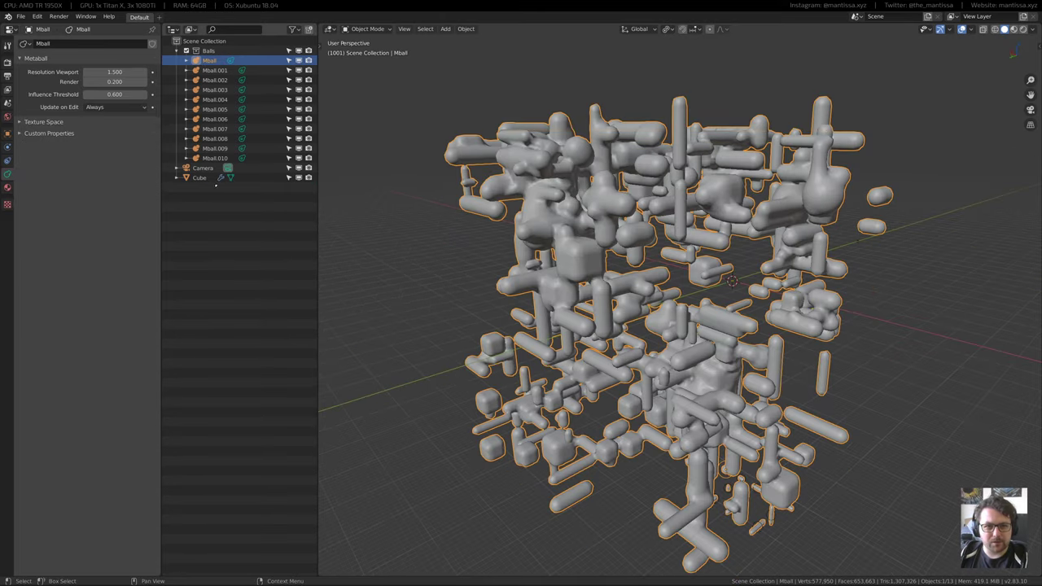
{"action": "left_click", "coordinate": [198, 178]}
{"action": "left_click", "coordinate": [7, 159]}
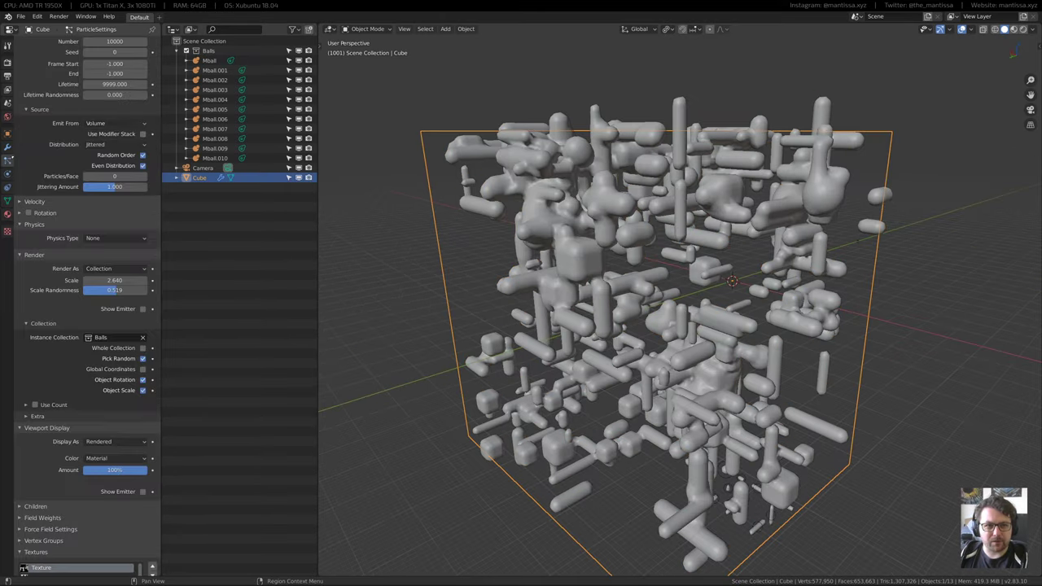
{"action": "scroll", "coordinate": [113, 103], "scroll_direction": "up", "scroll_amount": 4}
{"action": "left_click", "coordinate": [136, 45]}
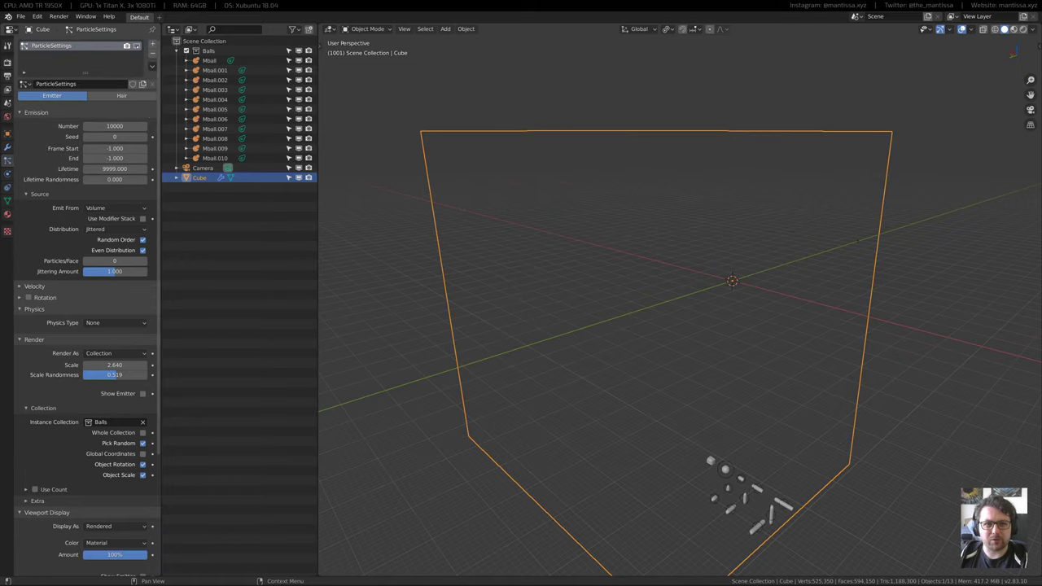
{"action": "left_click", "coordinate": [137, 45]}
{"action": "middle_click_drag", "start_coordinate": [521, 269], "coordinate": [585, 301]}
Set the contrast of the particle system's Distorted Noise texture to 0.75
{"action": "left_click", "coordinate": [7, 231]}
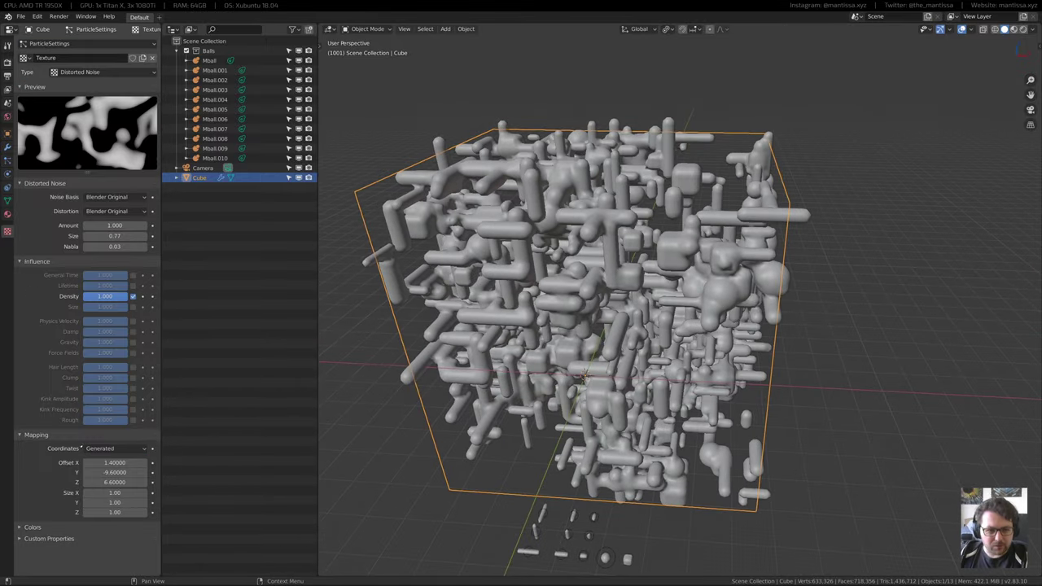
{"action": "left_click", "coordinate": [43, 525]}
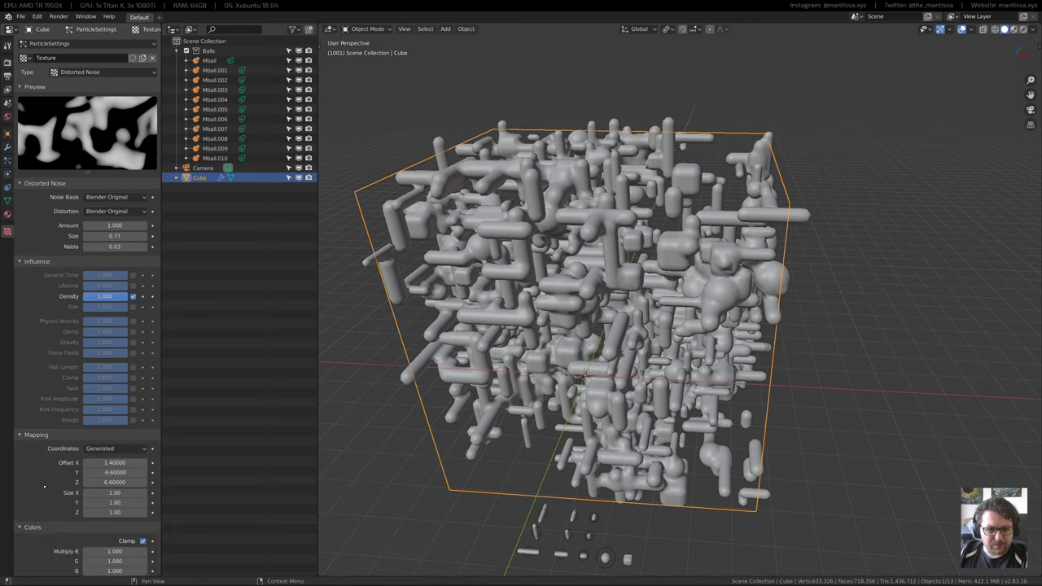
{"action": "left_click", "coordinate": [29, 527]}
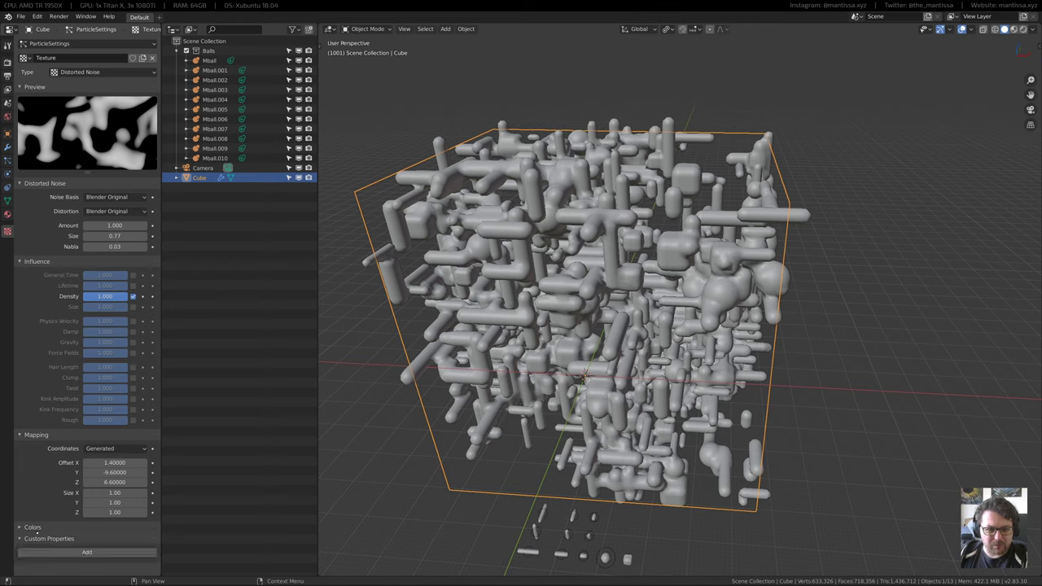
{"action": "left_click", "coordinate": [35, 528]}
{"action": "scroll", "coordinate": [53, 461], "scroll_direction": "down", "scroll_amount": 2}
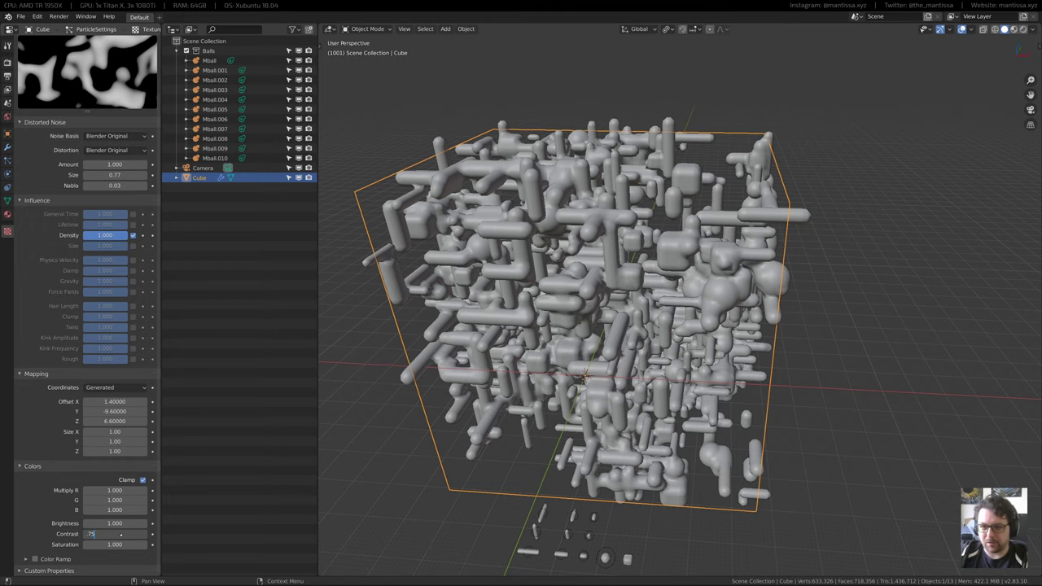
{"action": "key", "text": "Return"}
{"action": "middle_click_drag", "start_coordinate": [631, 375], "coordinate": [706, 350]}
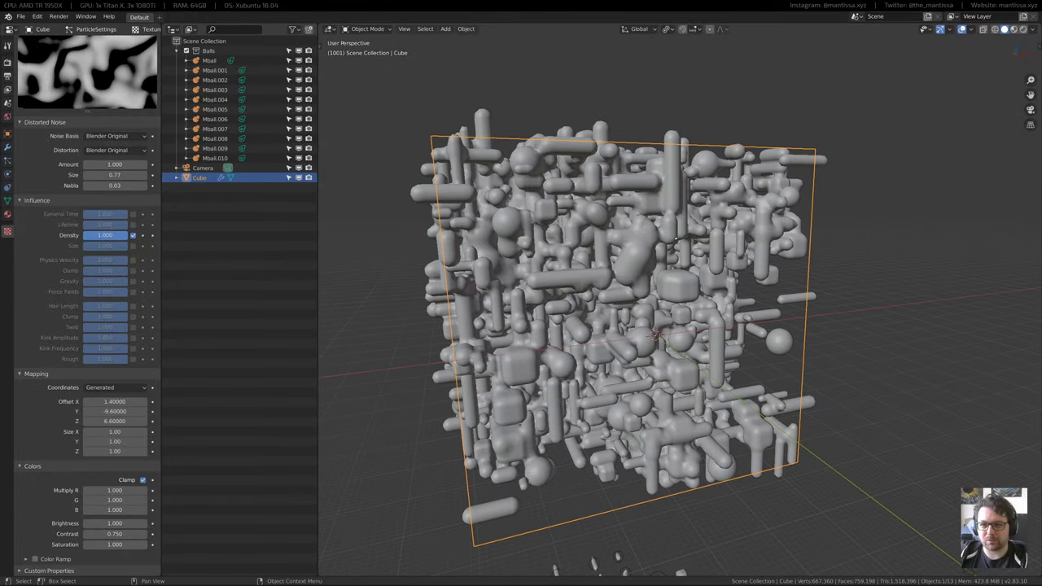
Select Mball and set its influence threshold to 0.4
{"action": "left_click", "coordinate": [646, 293]}
{"action": "middle_click_drag", "start_coordinate": [647, 294], "coordinate": [274, 196]}
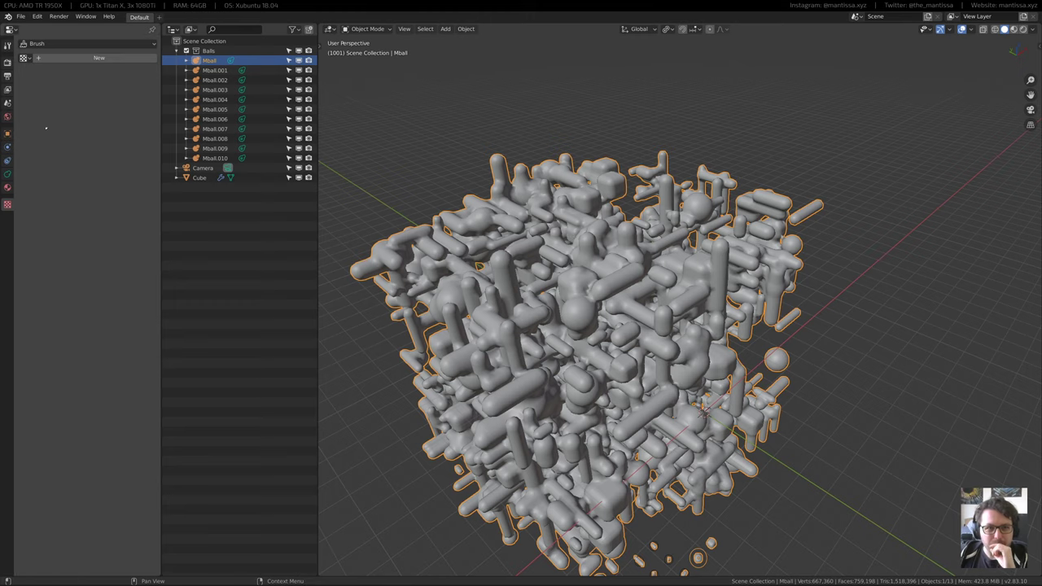
{"action": "left_click", "coordinate": [7, 173]}
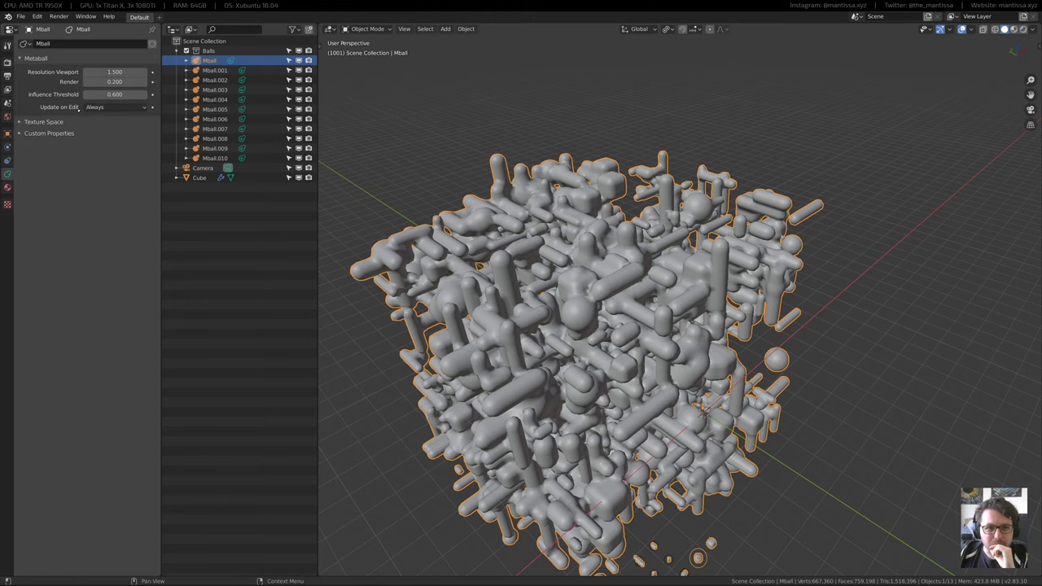
{"action": "key", "text": "Return"}
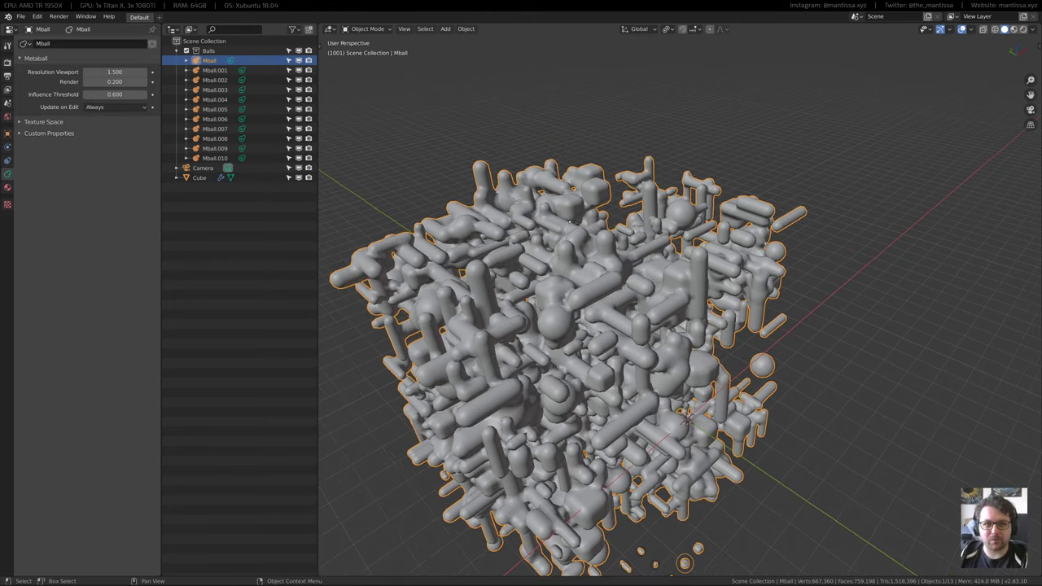
{"action": "left_click", "coordinate": [118, 95]}
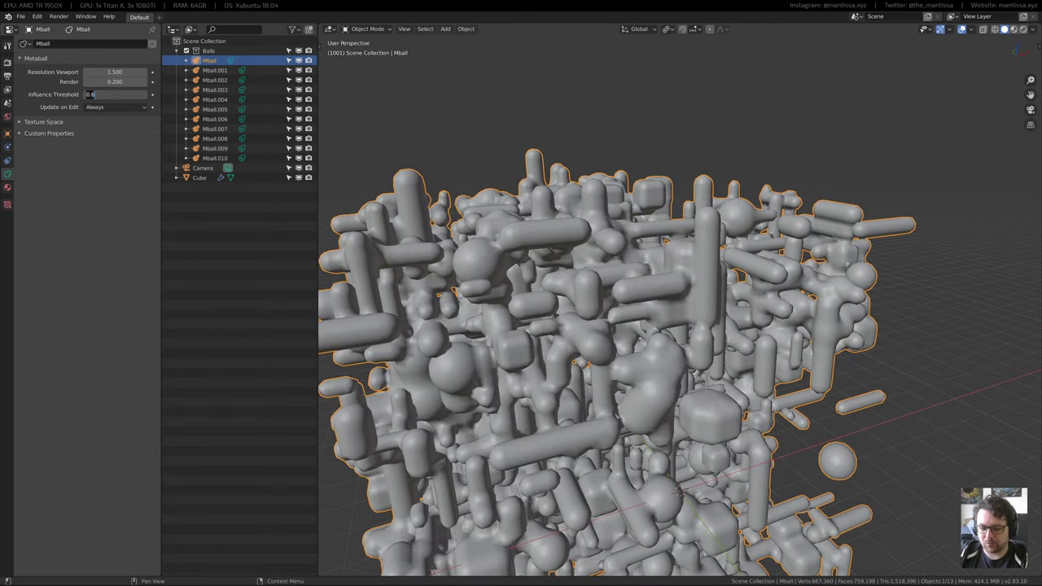
{"action": "type", "text": ".4"}
{"action": "key", "text": "Return"}
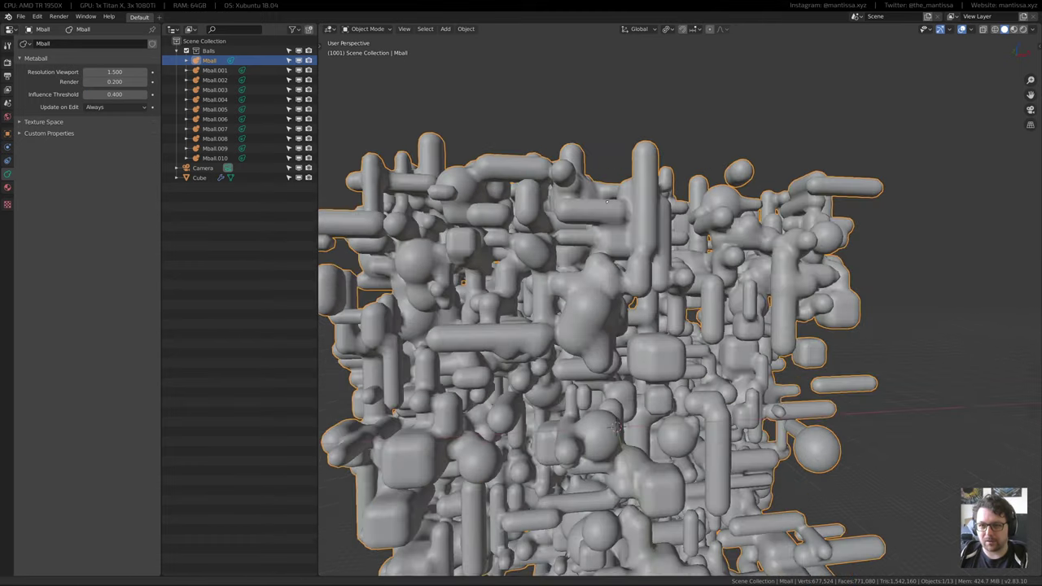
Set the influence threshold of Mball to 1
{"action": "key", "text": "Return"}
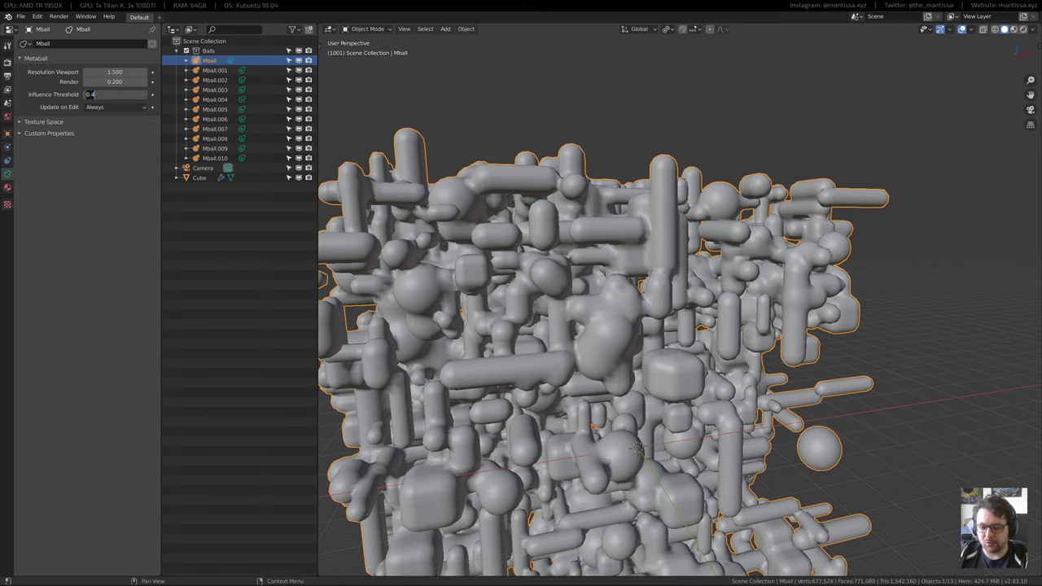
{"action": "type", "text": "1"}
{"action": "key", "text": "Return"}
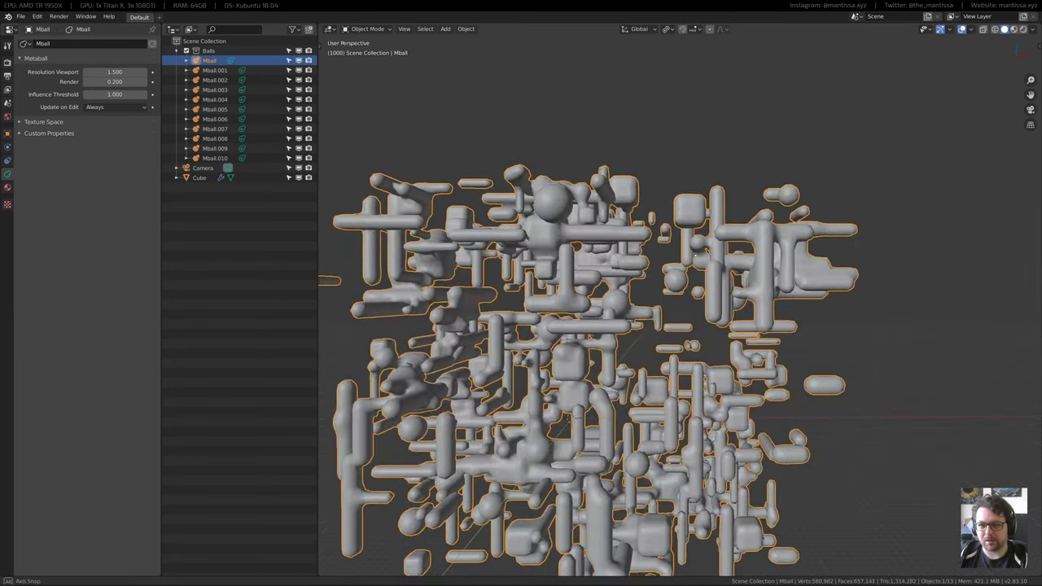
Set the influence threshold of Mball to 0.5 and view the structure from another angle
{"action": "left_click", "coordinate": [134, 95]}
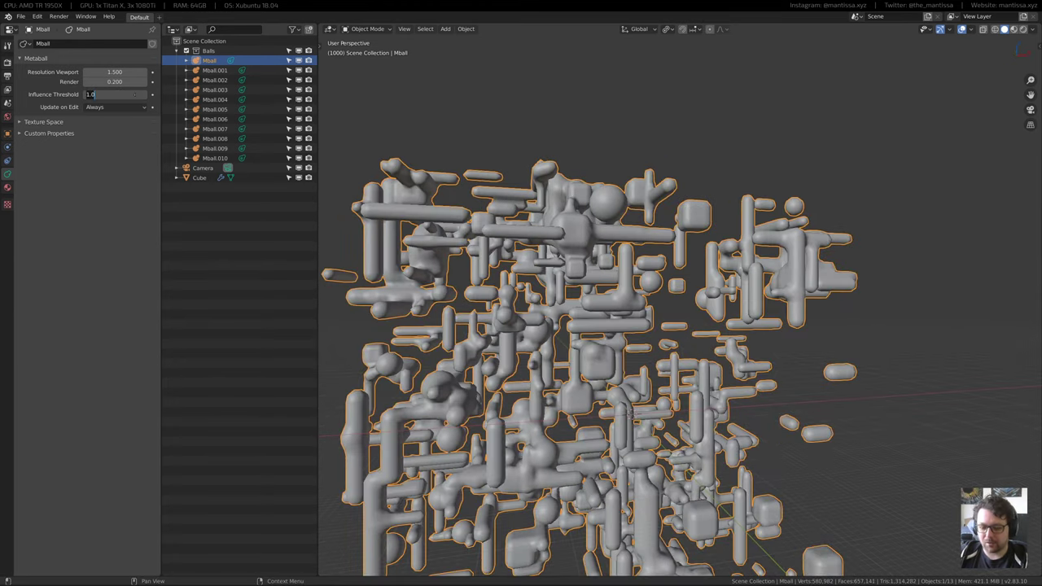
{"action": "key", "text": "Return"}
{"action": "middle_click_drag", "start_coordinate": [554, 211], "coordinate": [561, 269]}
{"action": "scroll", "coordinate": [482, 250], "scroll_direction": "up", "scroll_amount": 2}
{"action": "scroll", "coordinate": [586, 358], "scroll_direction": "down", "scroll_amount": 4}
{"action": "middle_click_drag", "start_coordinate": [654, 305], "coordinate": [588, 322]}
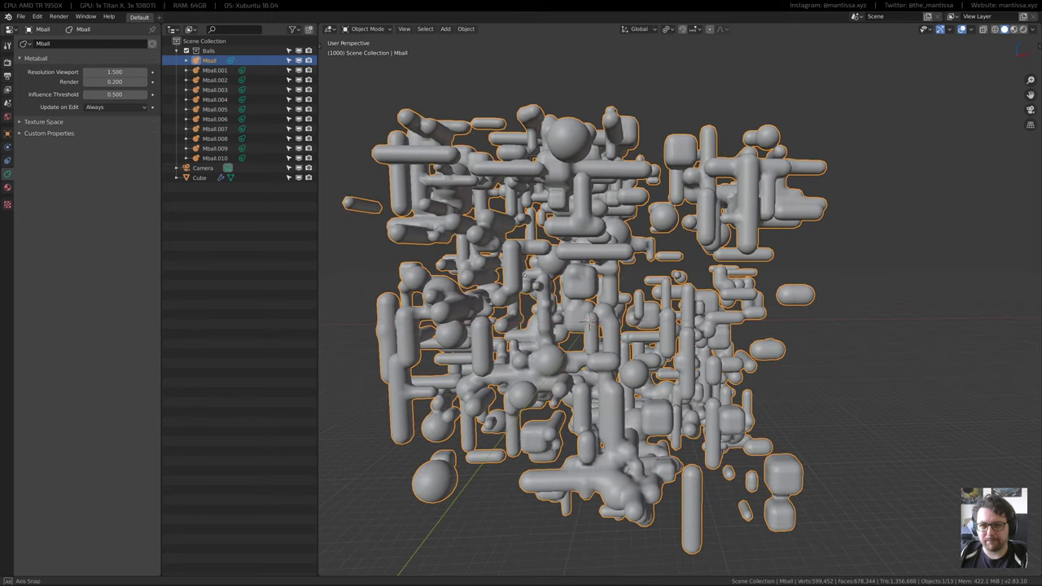
Lower the influence threshold of Mball to 0.13
{"action": "double_click", "coordinate": [112, 95]}
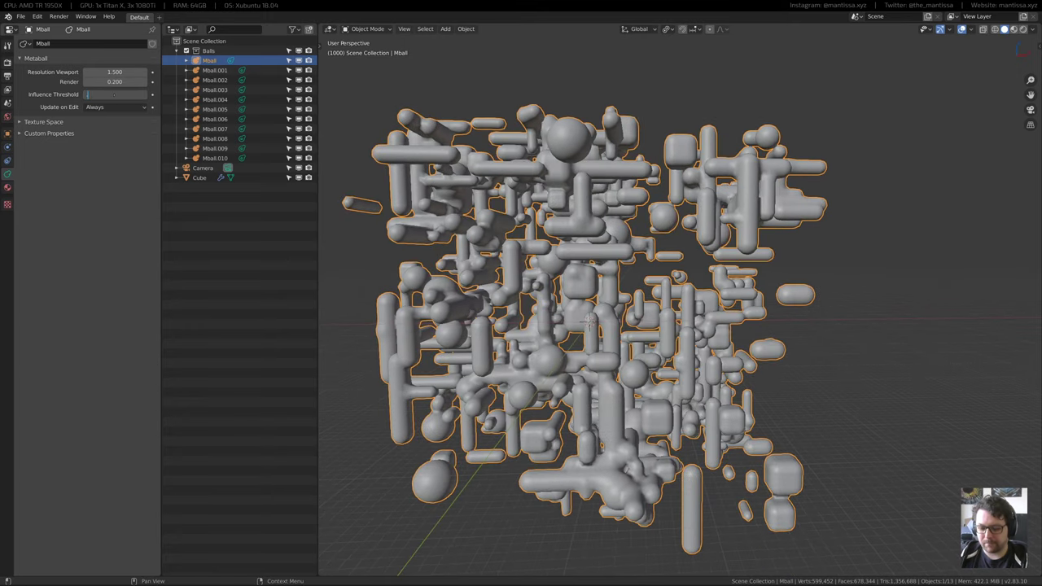
{"action": "type", "text": "0.2"}
{"action": "key", "text": "Return"}
{"action": "mouse_move", "coordinate": [112, 94]}
{"action": "left_mouse_down"}
{"action": "mouse_move", "coordinate": [142, 95]}
{"action": "mouse_move", "coordinate": [110, 94]}
{"action": "left_mouse_up"}
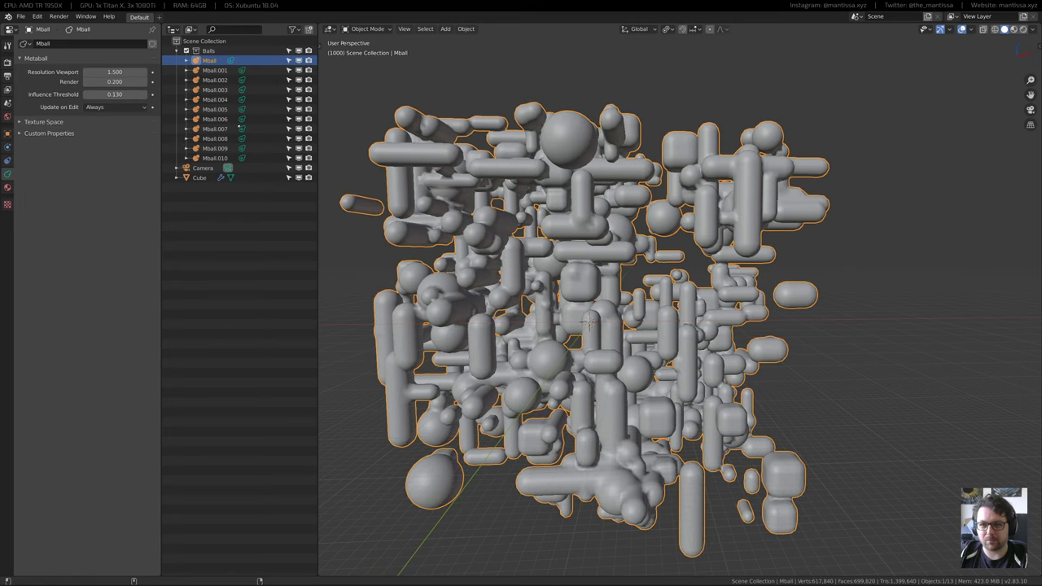
{"action": "middle_click_drag", "start_coordinate": [595, 259], "coordinate": [659, 262]}
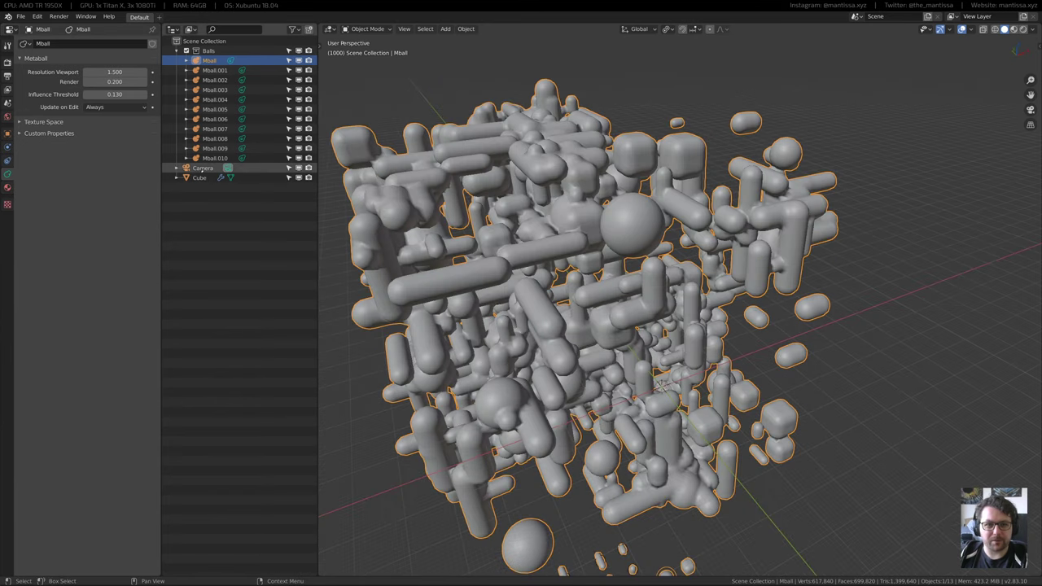
Set the number of particles emitted by the cube to 12500
{"action": "left_click", "coordinate": [200, 178]}
{"action": "left_click", "coordinate": [7, 160]}
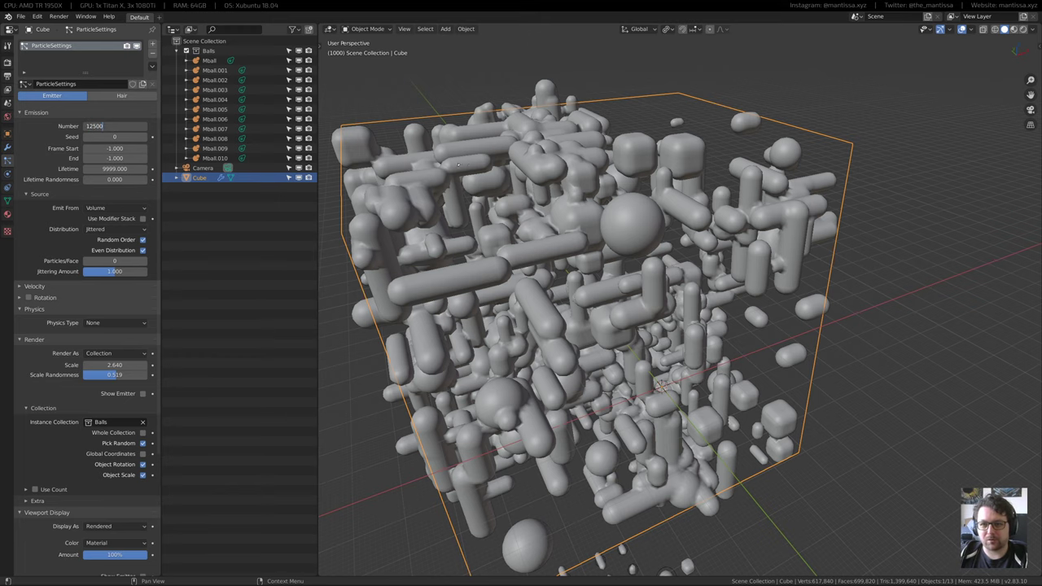
{"action": "key", "text": "Return"}
{"action": "middle_click_drag", "start_coordinate": [692, 228], "coordinate": [643, 191]}
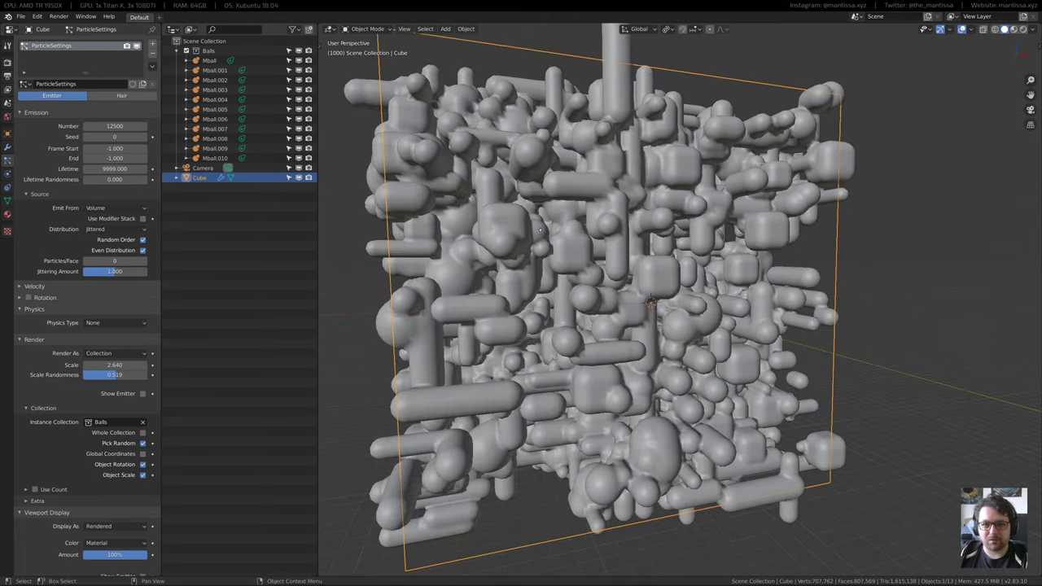
Set the influence threshold of Mball to 0.55, and switch the Balls collection off and on to rebuild the structure
{"action": "left_click", "coordinate": [200, 60]}
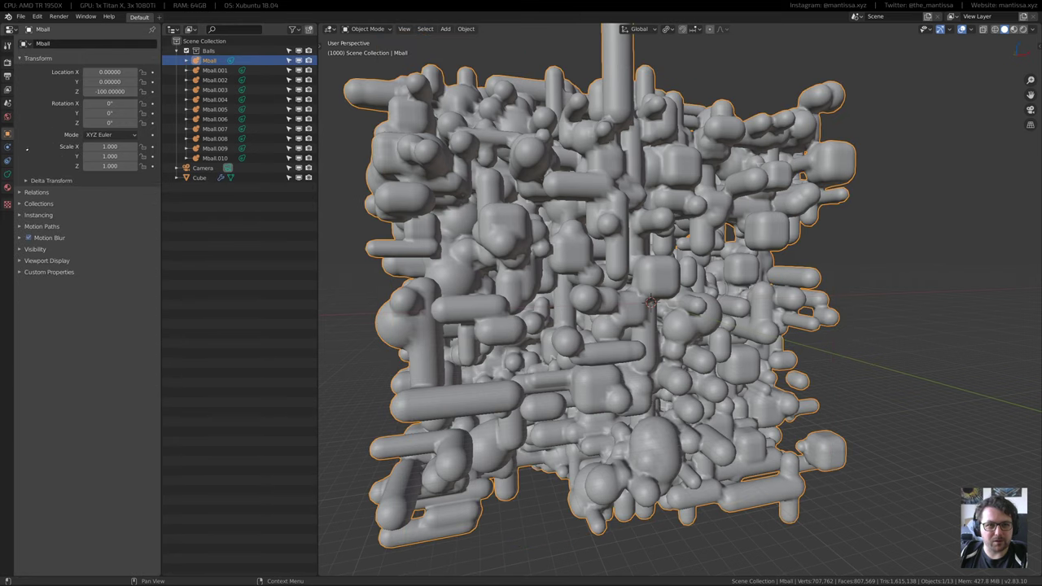
{"action": "left_click", "coordinate": [7, 174]}
{"action": "left_click_drag", "start_coordinate": [113, 91], "coordinate": [146, 93]}
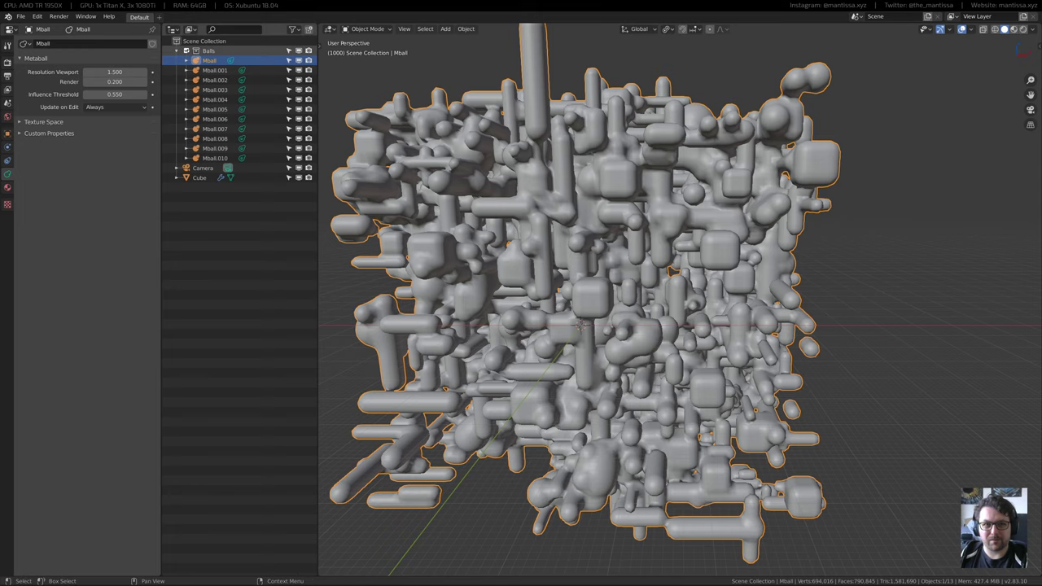
{"action": "left_click", "coordinate": [186, 51]}
{"action": "left_click", "coordinate": [186, 50]}
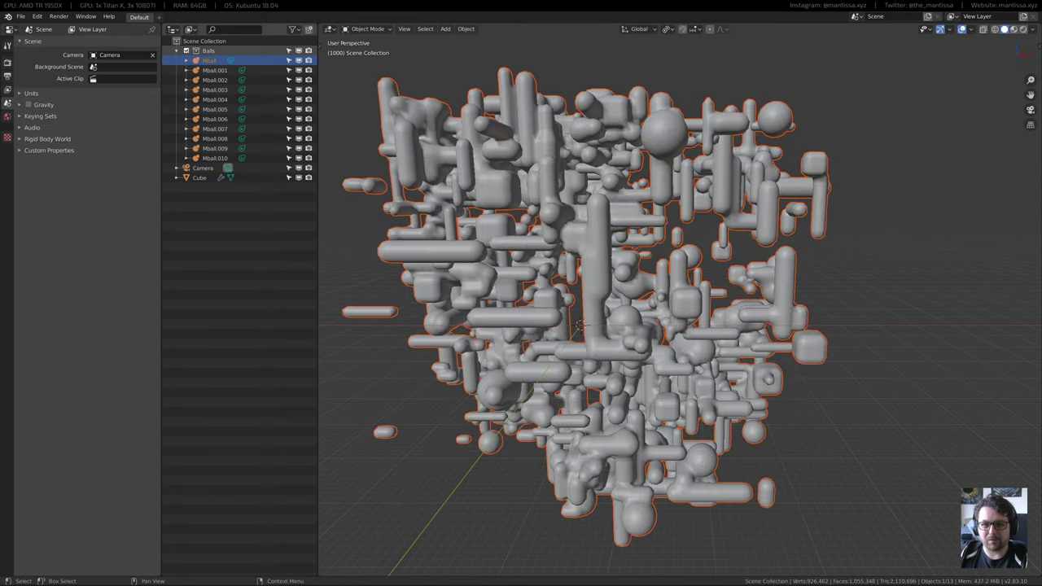
Set the influence threshold of Mball to 0.44 and view the structure from other angles
{"action": "middle_click_drag", "start_coordinate": [519, 210], "coordinate": [556, 147]}
{"action": "middle_click_drag", "start_coordinate": [708, 326], "coordinate": [822, 326]}
{"action": "left_click", "coordinate": [210, 62]}
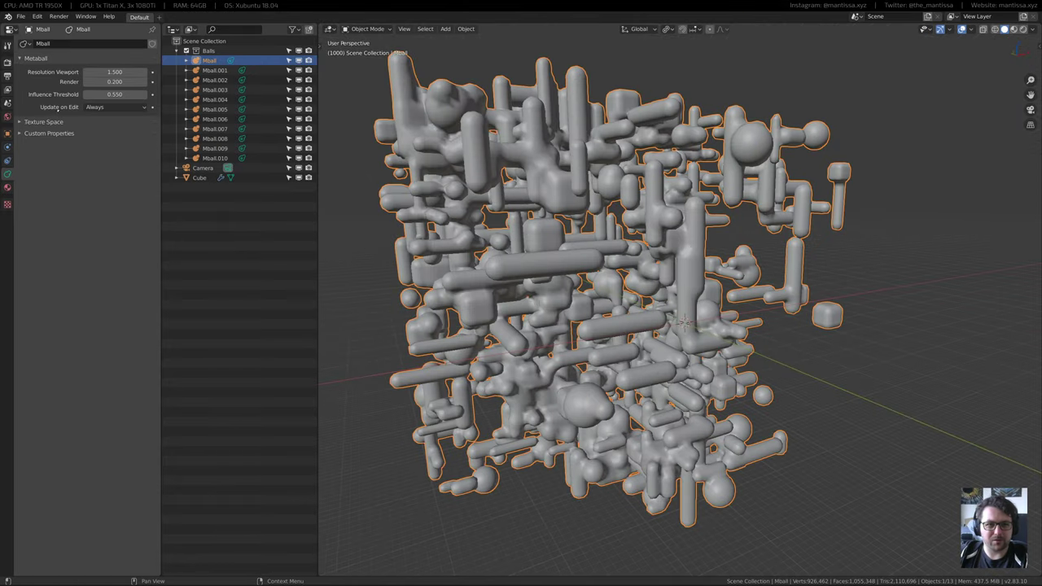
{"action": "left_click_drag", "start_coordinate": [114, 95], "coordinate": [138, 95]}
{"action": "middle_click_drag", "start_coordinate": [846, 285], "coordinate": [606, 314]}
{"action": "key", "text": "KP_0"}
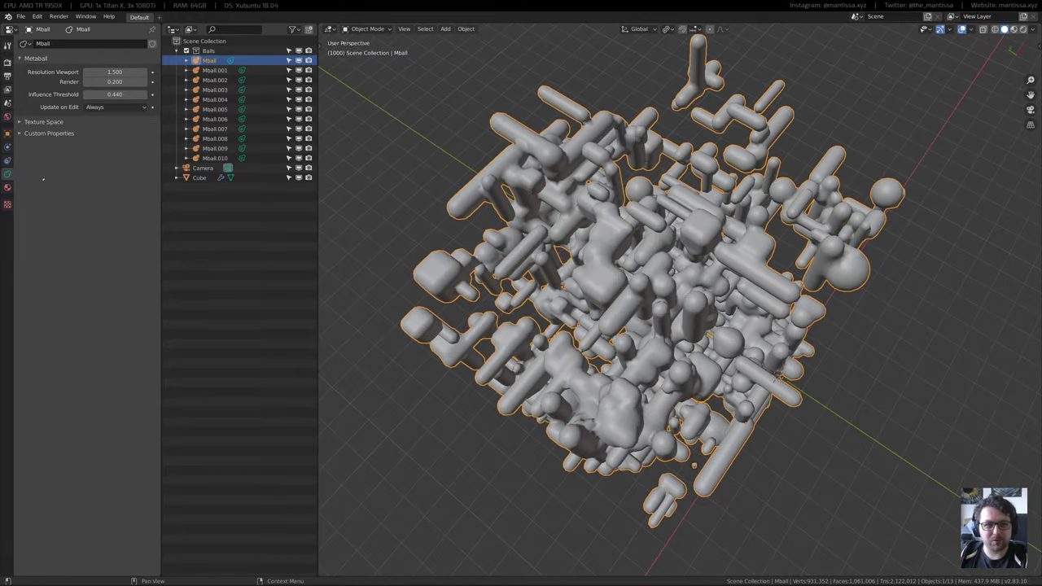
Set the number of particles emitted by the cube to 17500
{"action": "left_click", "coordinate": [213, 178]}
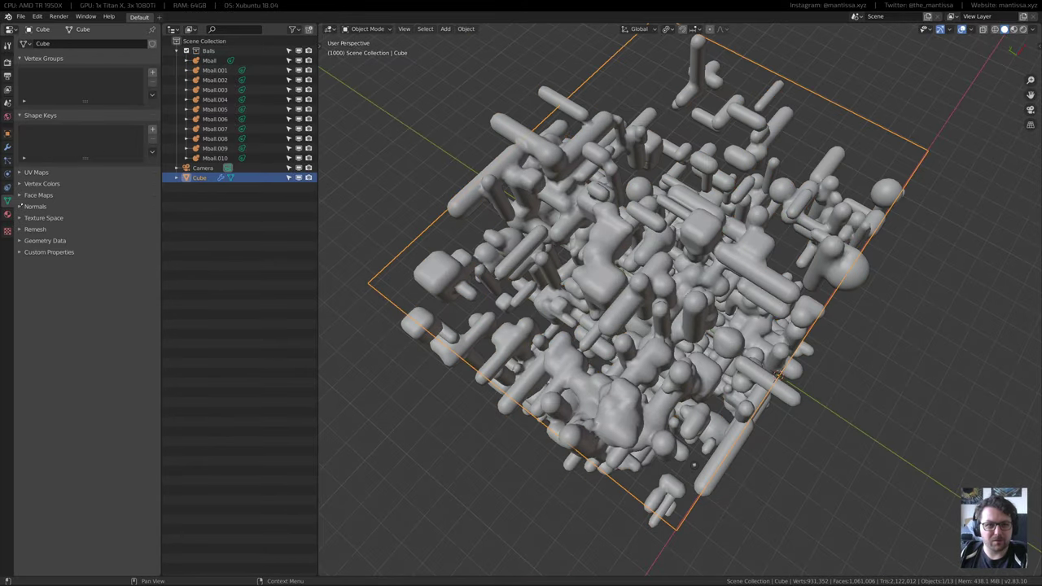
{"action": "left_click", "coordinate": [8, 160]}
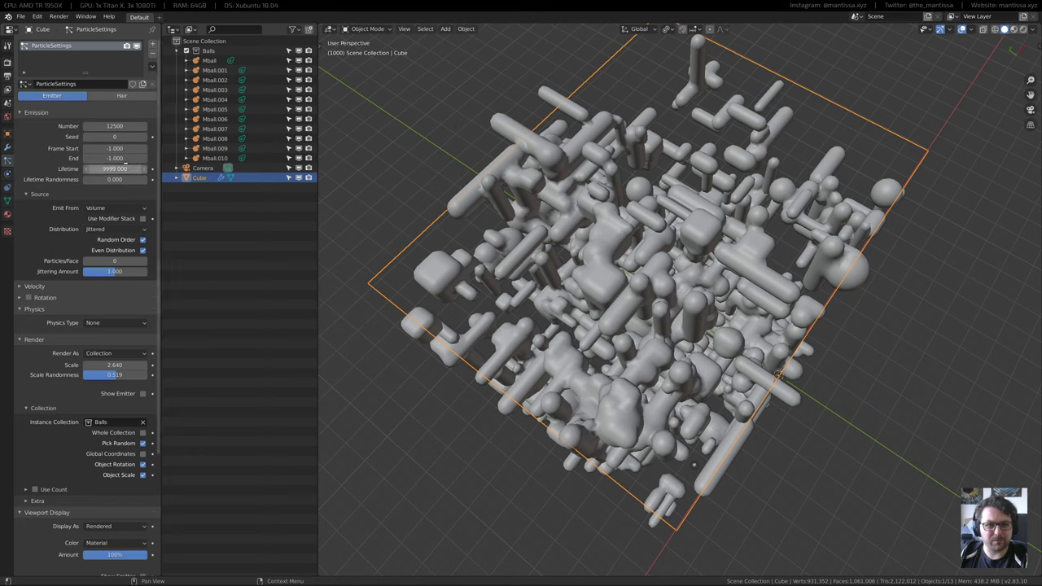
{"action": "left_click", "coordinate": [110, 126]}
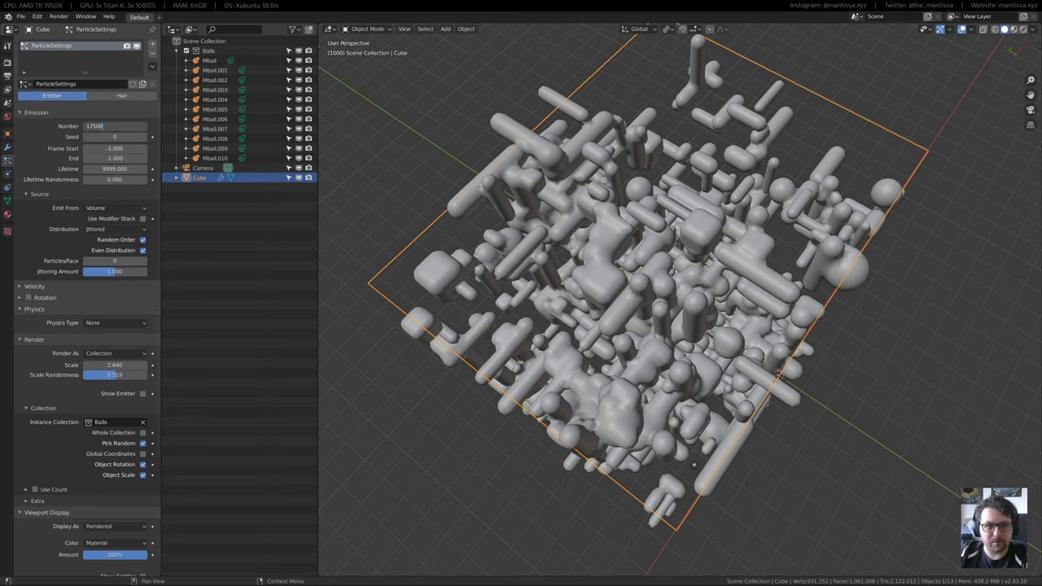
{"action": "key", "text": "Return"}
{"action": "middle_click_drag", "start_coordinate": [753, 399], "coordinate": [663, 325]}
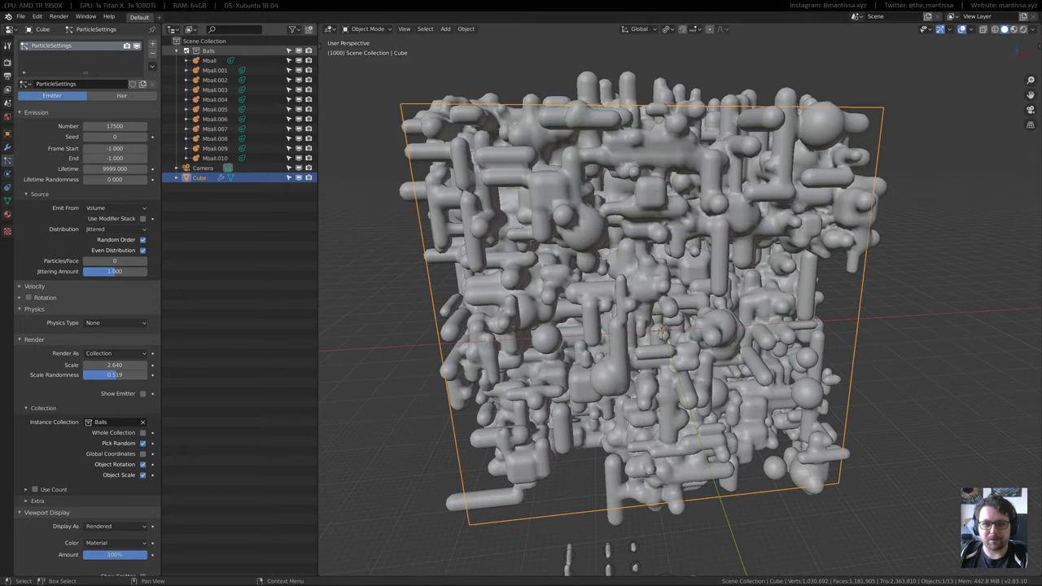
Switch the Balls collection off and on to regenerate the arrangement, and check it through the camera
{"action": "left_click", "coordinate": [187, 51]}
{"action": "left_click", "coordinate": [186, 50]}
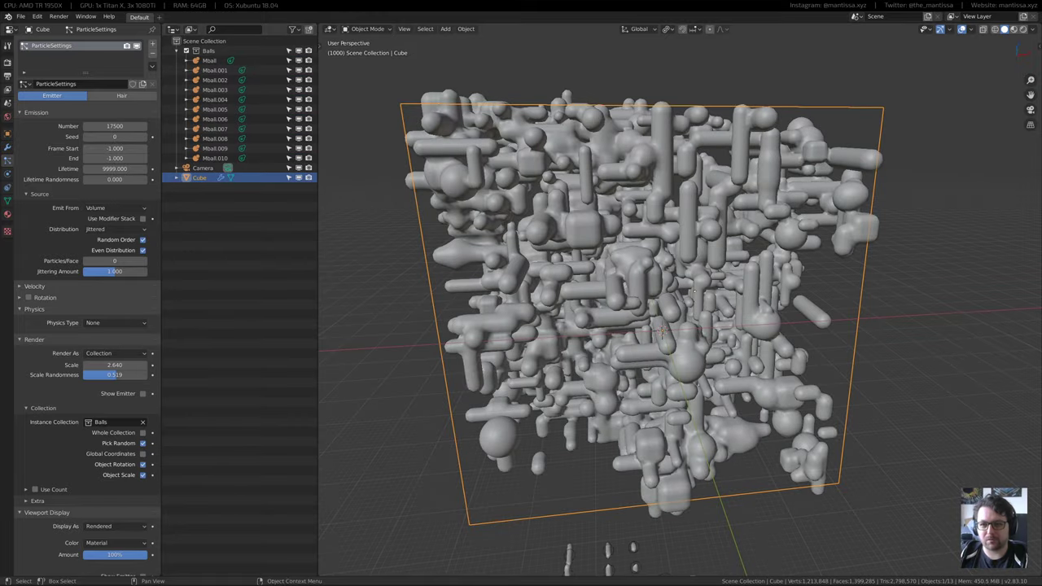
{"action": "middle_click_drag", "start_coordinate": [631, 326], "coordinate": [602, 287]}
{"action": "key", "text": "KP_0"}
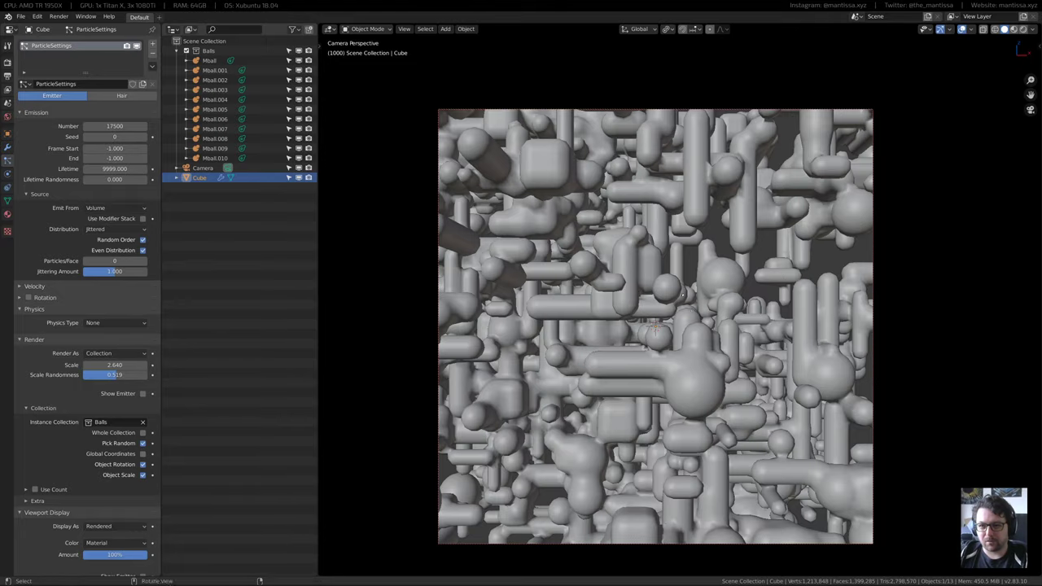
{"action": "middle_click_drag", "start_coordinate": [635, 290], "coordinate": [696, 330]}
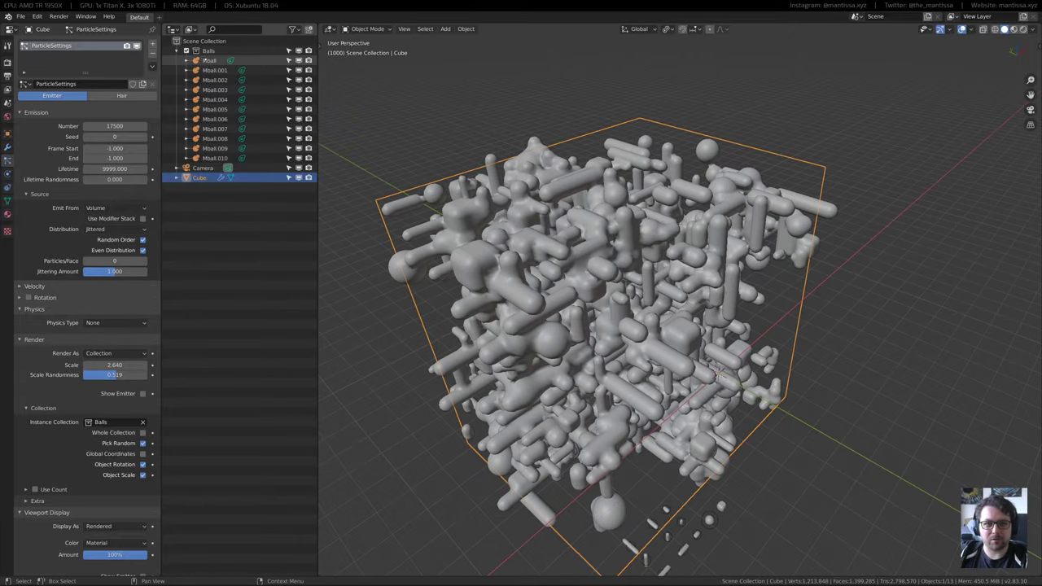
Select Mball, examine the structure from other angles and look for the file export options
{"action": "left_click", "coordinate": [209, 61]}
{"action": "left_click", "coordinate": [20, 17]}
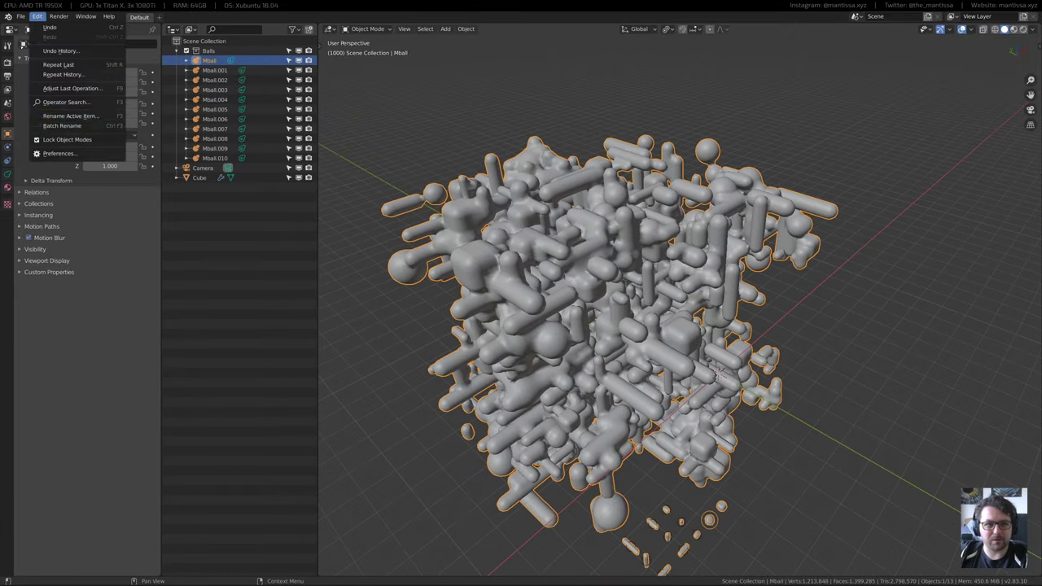
{"action": "middle_click_drag", "start_coordinate": [521, 269], "coordinate": [663, 288]}
{"action": "scroll", "coordinate": [562, 326], "scroll_direction": "up", "scroll_amount": 4}
{"action": "middle_click_drag", "start_coordinate": [692, 168], "coordinate": [537, 260]}
{"action": "left_click", "coordinate": [20, 16]}
{"action": "mouse_move", "coordinate": [37, 157]}
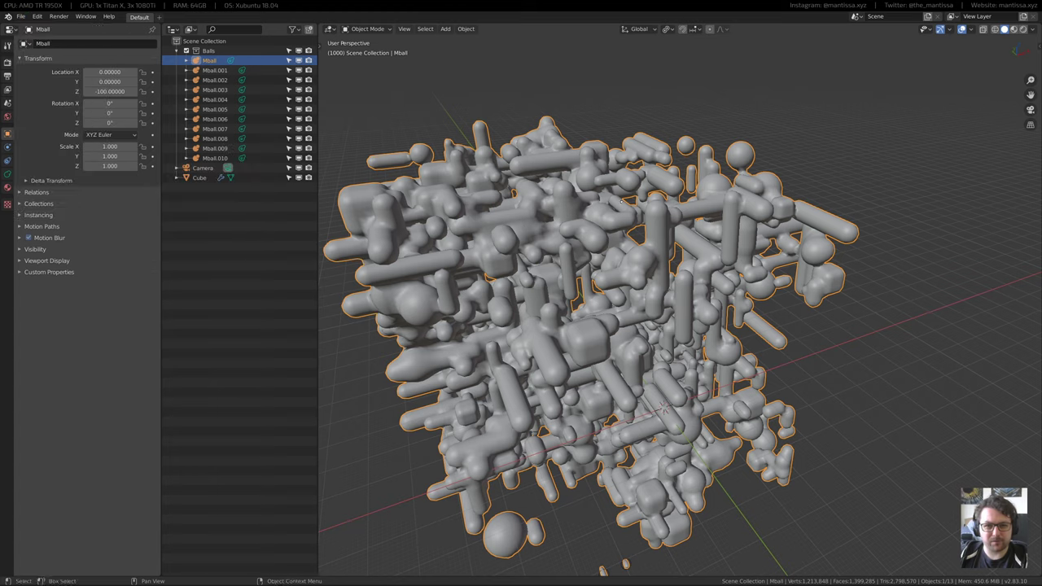
Set the viewport resolution of Mball to 0.5
{"action": "middle_click_drag", "start_coordinate": [488, 244], "coordinate": [544, 270], "text": "shift"}
{"action": "left_click", "coordinate": [8, 173]}
{"action": "left_click", "coordinate": [115, 72]}
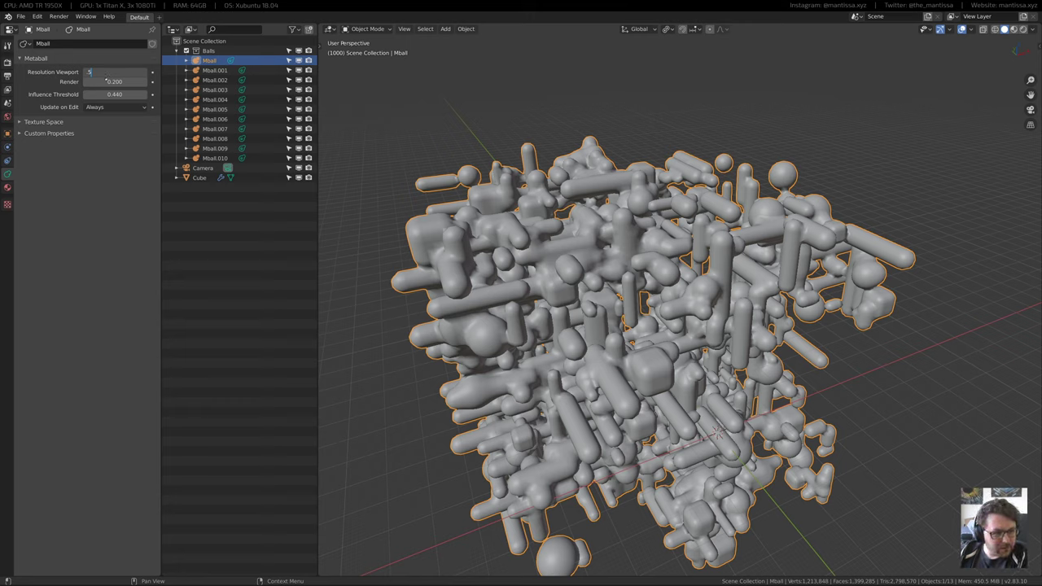
{"action": "key", "text": "Return"}
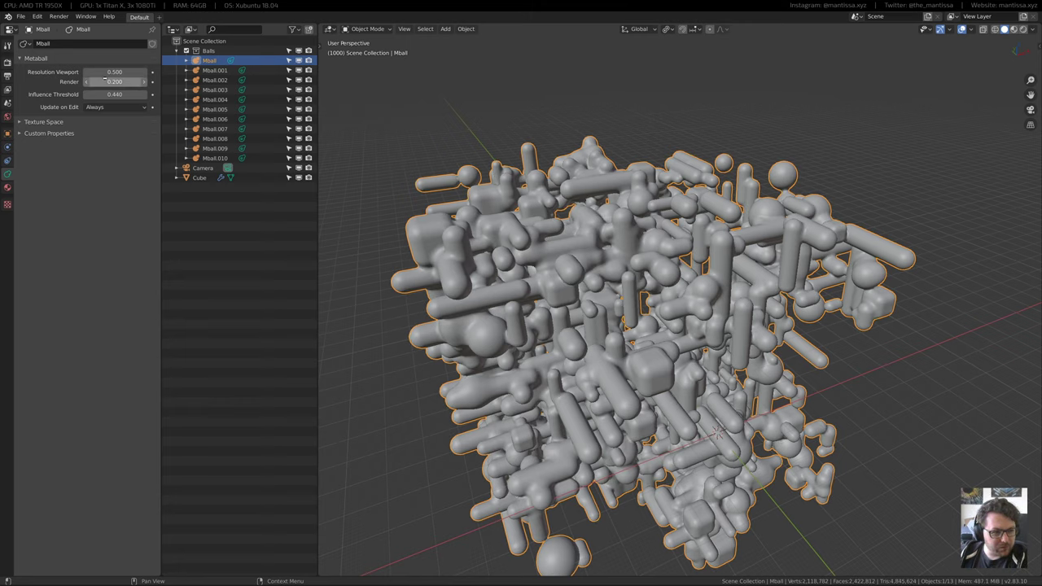
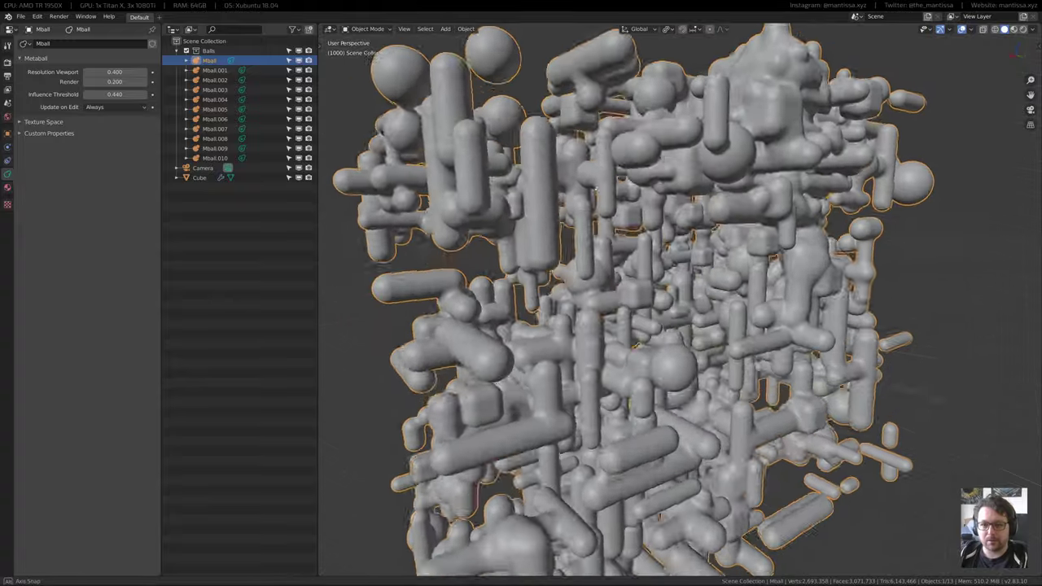
{"action": "middle_click_drag", "start_coordinate": [651, 140], "coordinate": [661, 257]}
{"action": "scroll", "coordinate": [688, 227], "scroll_direction": "down", "scroll_amount": 4}
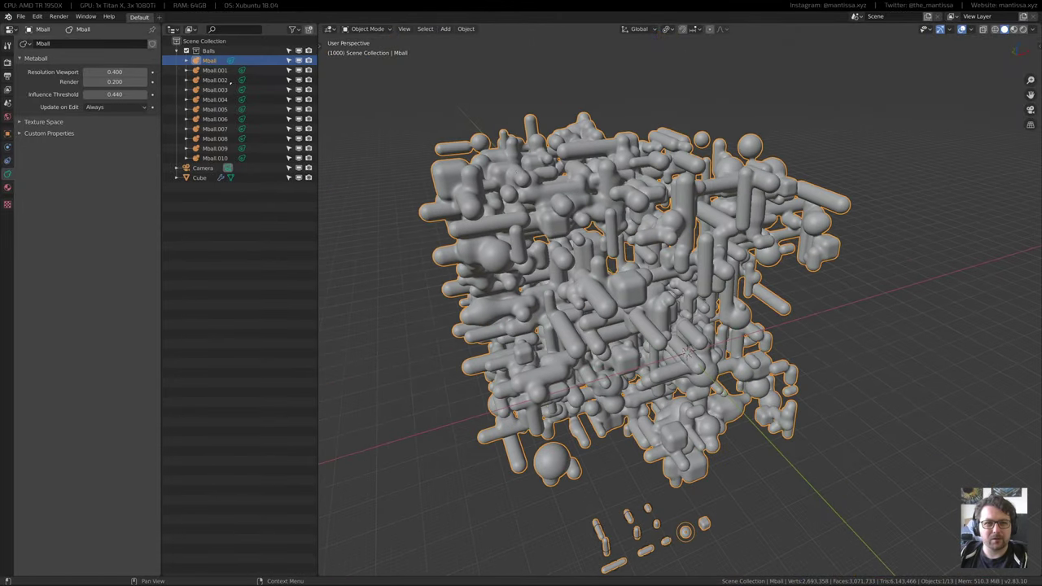
{"action": "left_click", "coordinate": [21, 17]}
{"action": "mouse_move", "coordinate": [57, 156]}
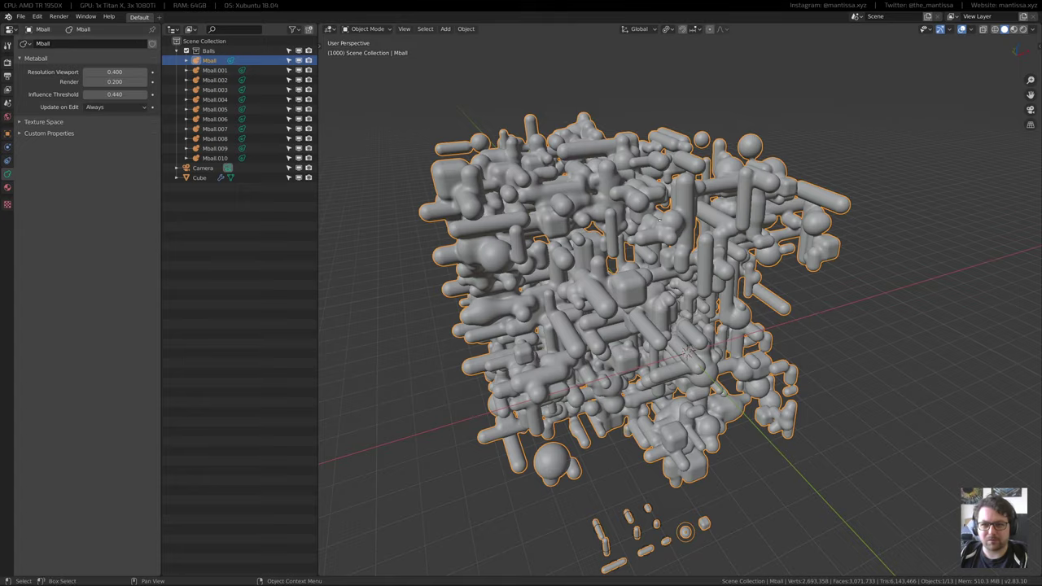
Return Mball's viewport resolution to 0.5
{"action": "scroll", "coordinate": [643, 196], "scroll_direction": "up", "scroll_amount": 4}
{"action": "middle_click_drag", "start_coordinate": [647, 196], "coordinate": [620, 185]}
{"action": "left_click", "coordinate": [109, 73]}
{"action": "type", "text": ".5"}
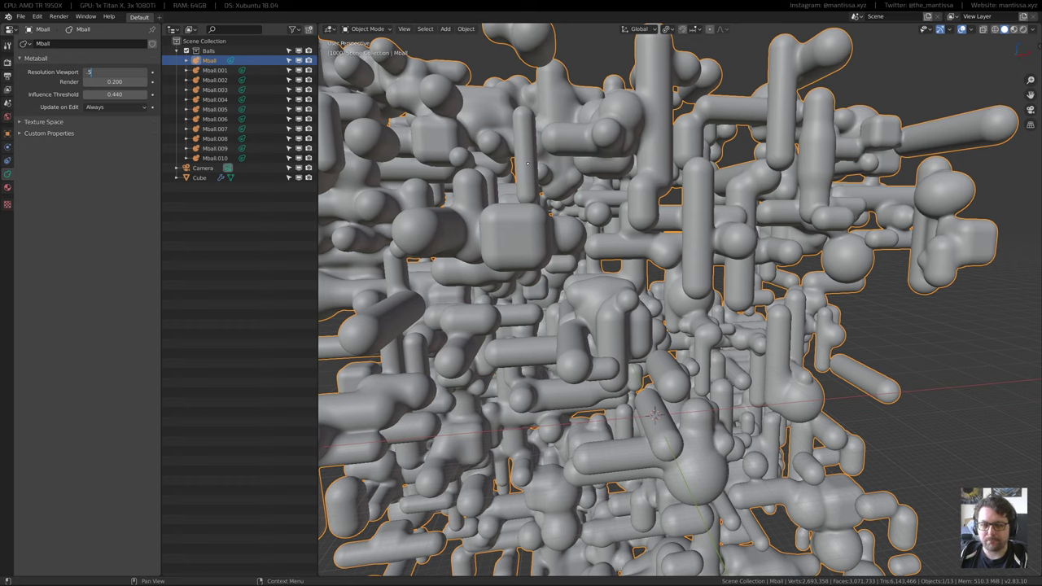
{"action": "key", "text": "Return"}
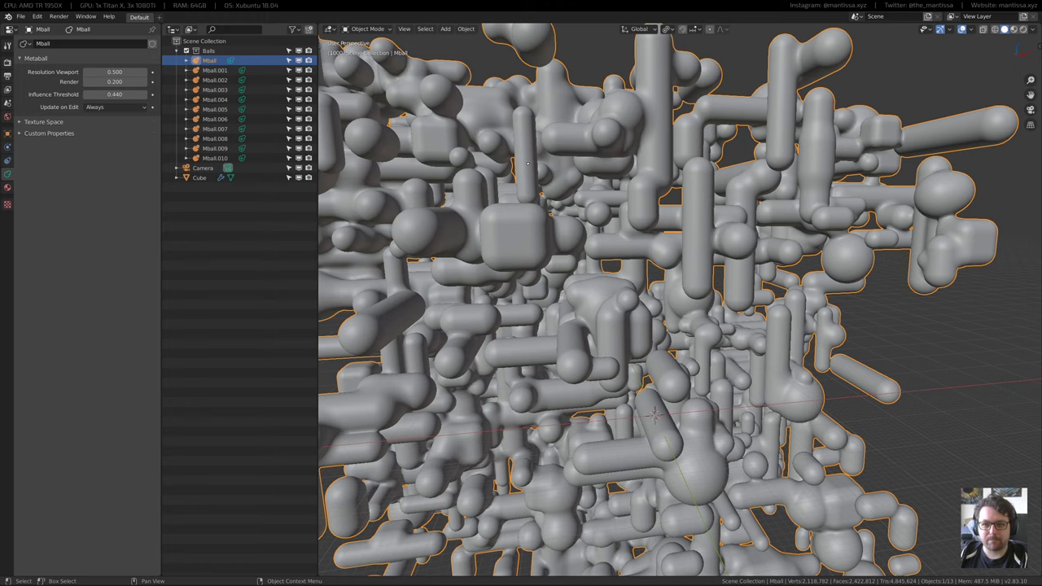
Inspect the metaballs' mesh density up close in wireframe, and return to solid shading
{"action": "mouse_move", "coordinate": [447, 99]}
{"action": "middle_mouse_down"}
{"action": "mouse_move", "coordinate": [456, 122]}
{"action": "mouse_move", "coordinate": [496, 147]}
{"action": "middle_mouse_up"}
{"action": "scroll", "coordinate": [456, 122], "scroll_direction": "down", "scroll_amount": 2}
{"action": "key", "text": "shift+z"}
{"action": "scroll", "coordinate": [582, 148], "scroll_direction": "up", "scroll_amount": 4}
{"action": "scroll", "coordinate": [582, 148], "scroll_direction": "up", "scroll_amount": 4}
{"action": "key", "text": "shift+z"}
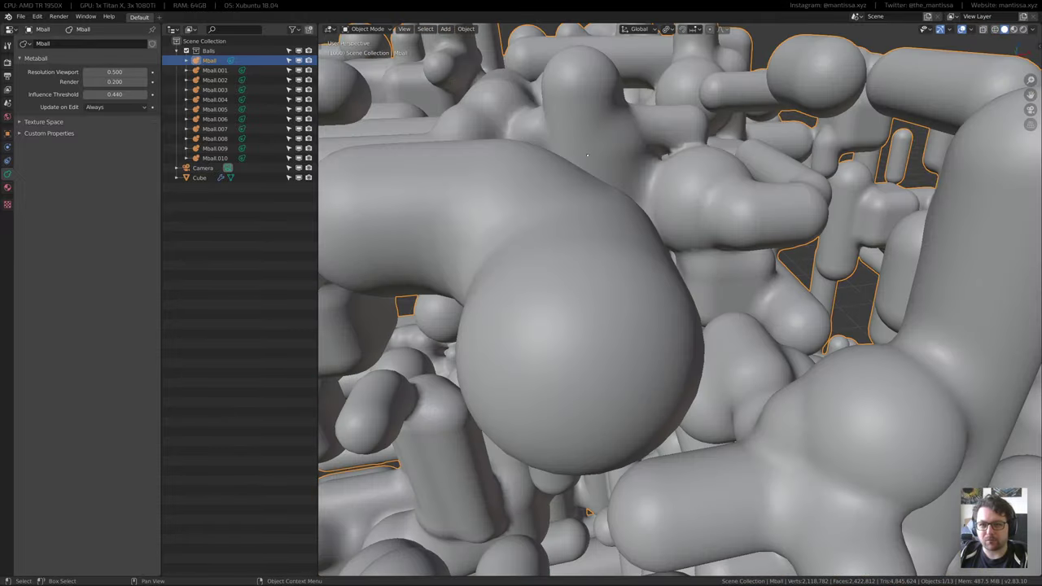
{"action": "scroll", "coordinate": [582, 148], "scroll_direction": "down", "scroll_amount": 4}
{"action": "mouse_move", "coordinate": [582, 148]}
{"action": "middle_mouse_down"}
{"action": "mouse_move", "coordinate": [594, 137]}
{"action": "mouse_move", "coordinate": [643, 158]}
{"action": "middle_mouse_up"}
Examine the smoothness of the metaball surfaces up close through the camera, and return to an overview of the structure
{"action": "key", "text": "KP_0"}
{"action": "scroll", "coordinate": [646, 159], "scroll_direction": "up", "scroll_amount": 10}
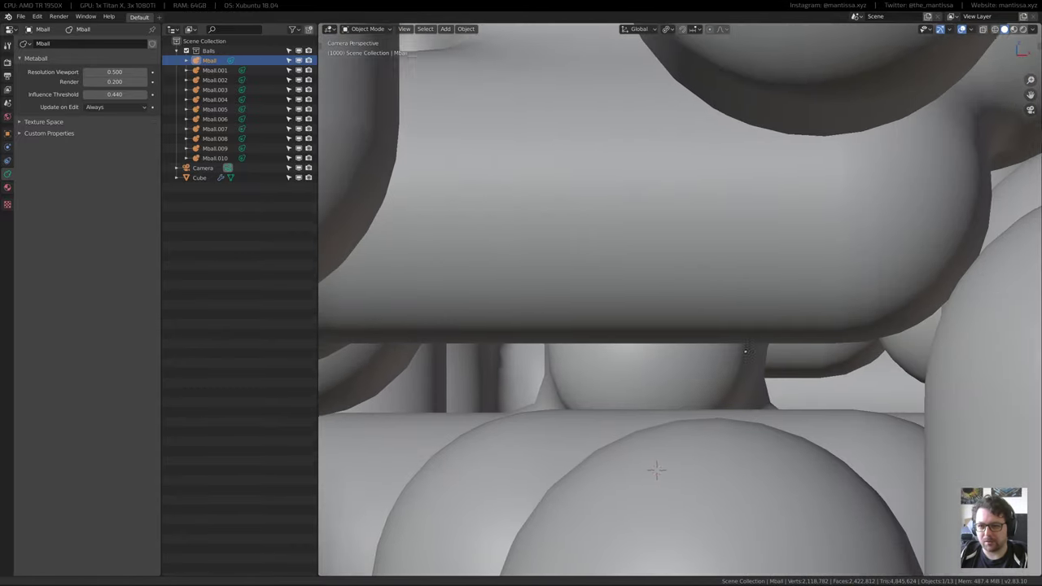
{"action": "middle_click_drag", "start_coordinate": [747, 351], "coordinate": [690, 270], "text": "shift"}
{"action": "scroll", "coordinate": [695, 356], "scroll_direction": "down", "scroll_amount": 12}
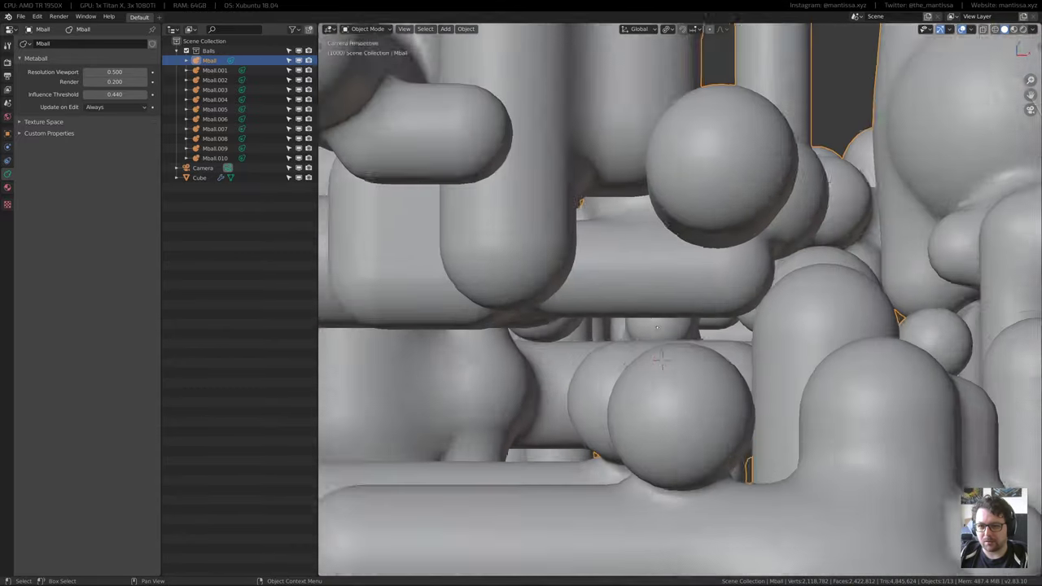
{"action": "middle_click_drag", "start_coordinate": [586, 244], "coordinate": [646, 259]}
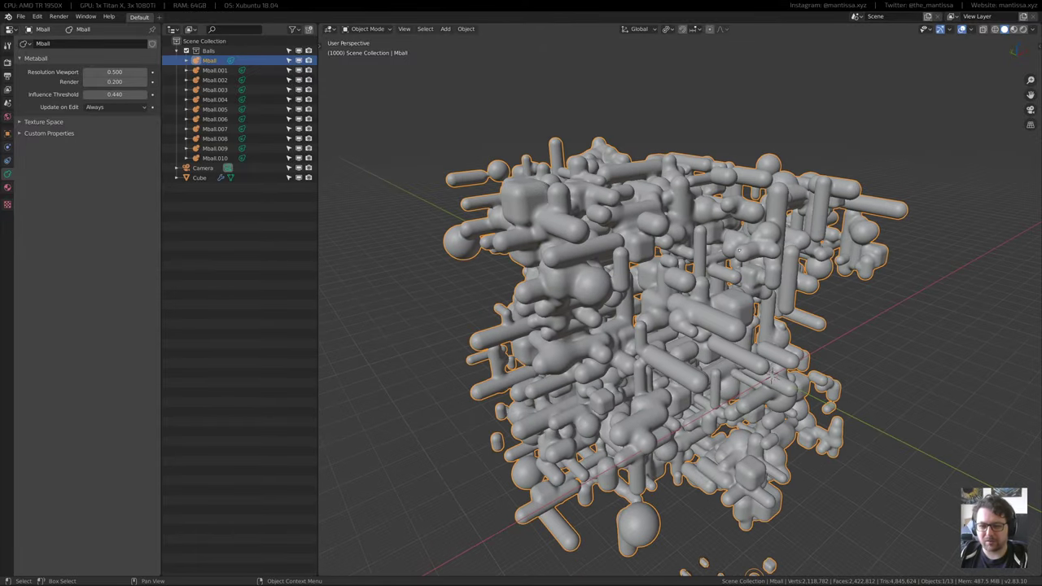
Export the selected Mball as a Wavefront OBJ over the existing Technogoop_04.obj
{"action": "left_click", "coordinate": [21, 16]}
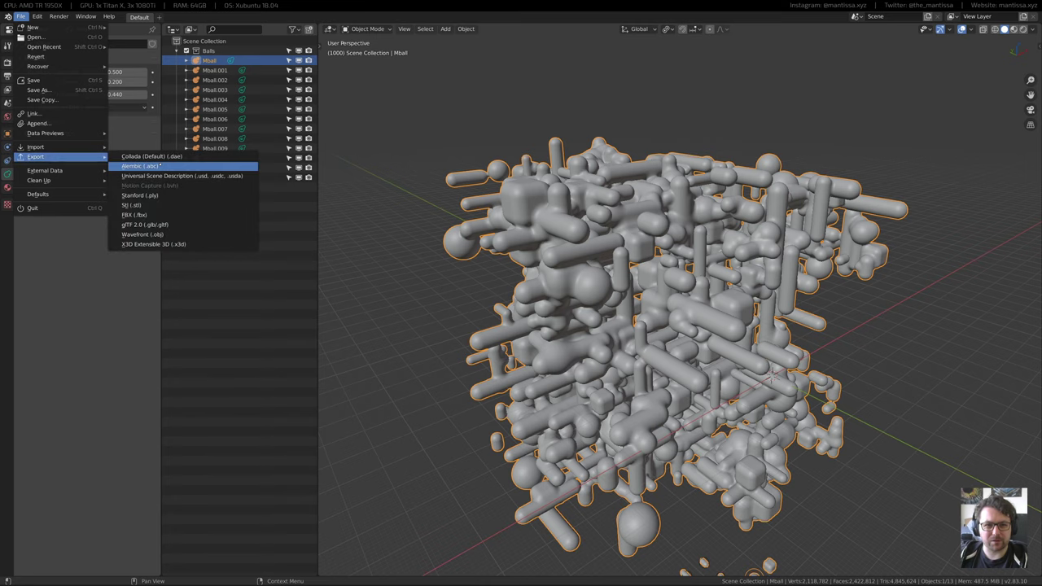
{"action": "left_click", "coordinate": [160, 235]}
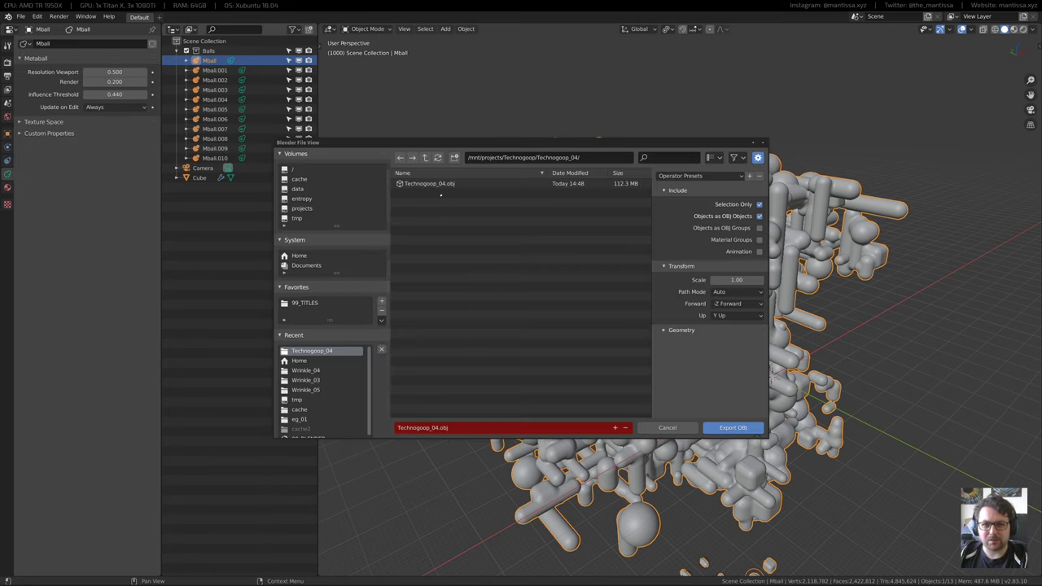
{"action": "double_click", "coordinate": [457, 183]}
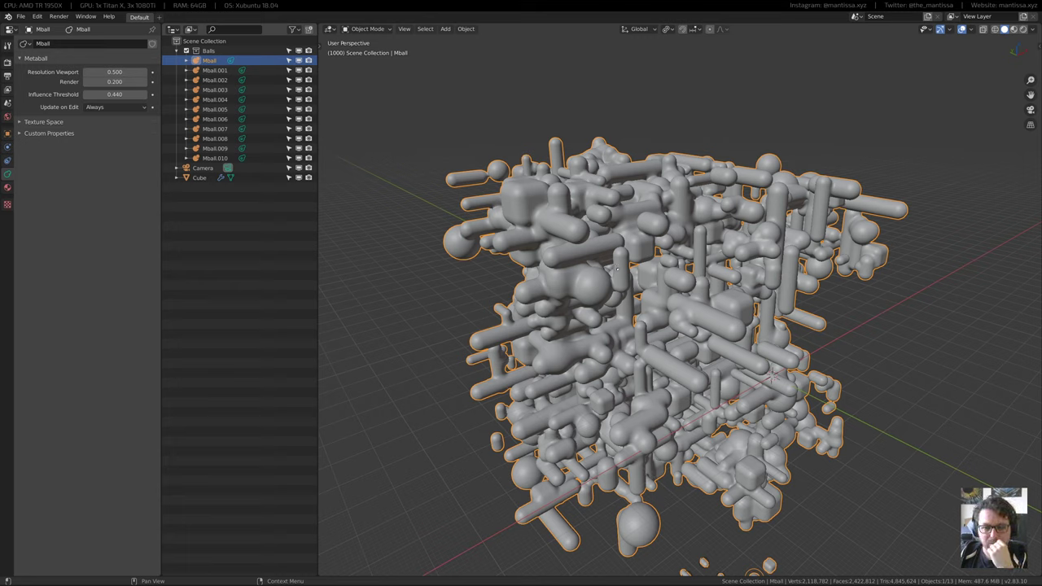
Switch to the image viewer and show the last render in the thumbnail strip at 100% size
{"action": "left_click", "coordinate": [249, 580]}
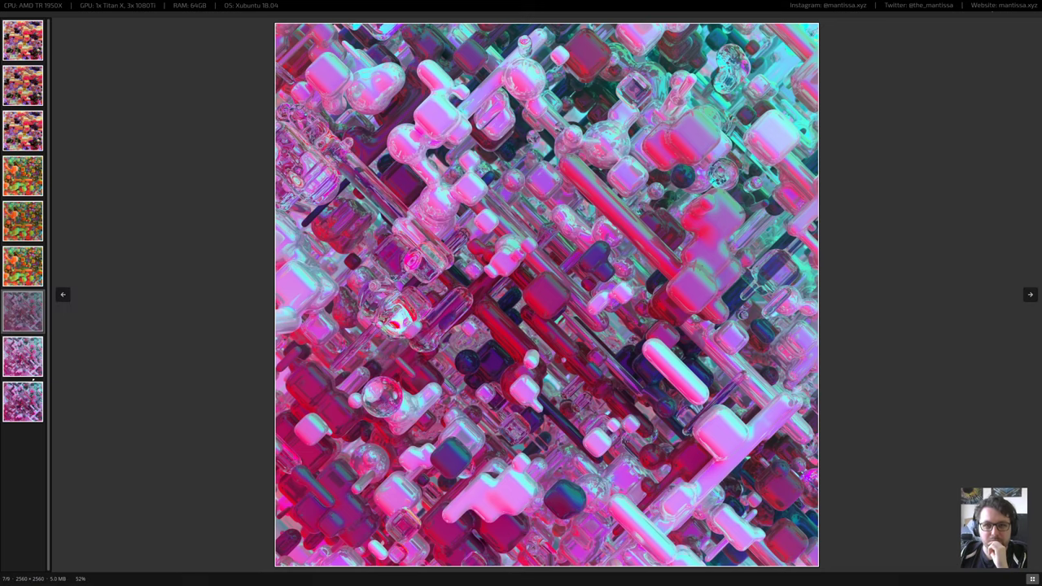
{"action": "left_click", "coordinate": [32, 381]}
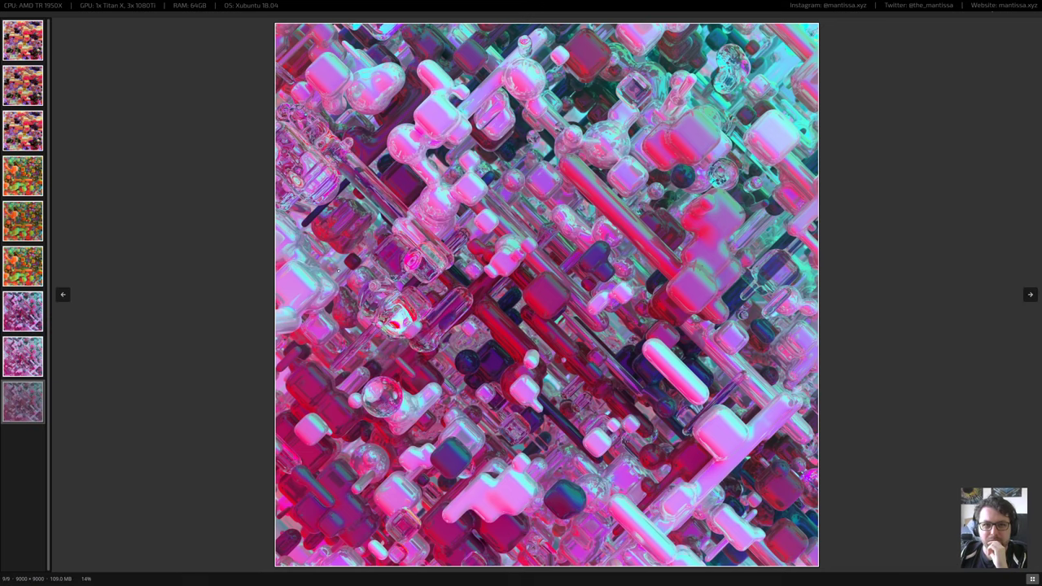
{"action": "key", "text": "1"}
Examine the surface detail, glass refractions and smooth edges across different areas of the full-size render
{"action": "left_click_drag", "start_coordinate": [511, 218], "coordinate": [739, 446]}
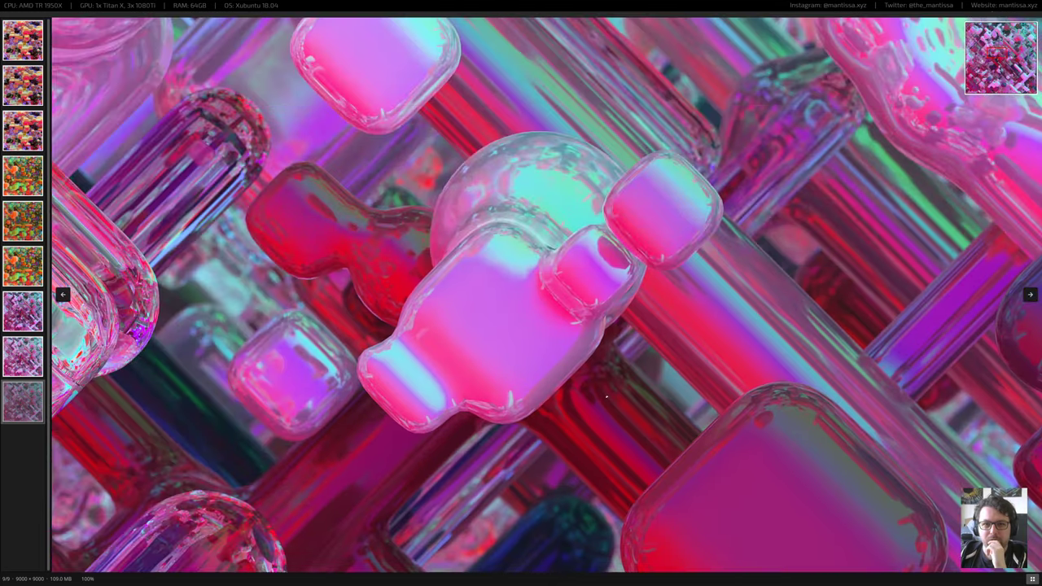
{"action": "left_click_drag", "start_coordinate": [357, 161], "coordinate": [658, 353]}
{"action": "left_click_drag", "start_coordinate": [392, 175], "coordinate": [761, 538]}
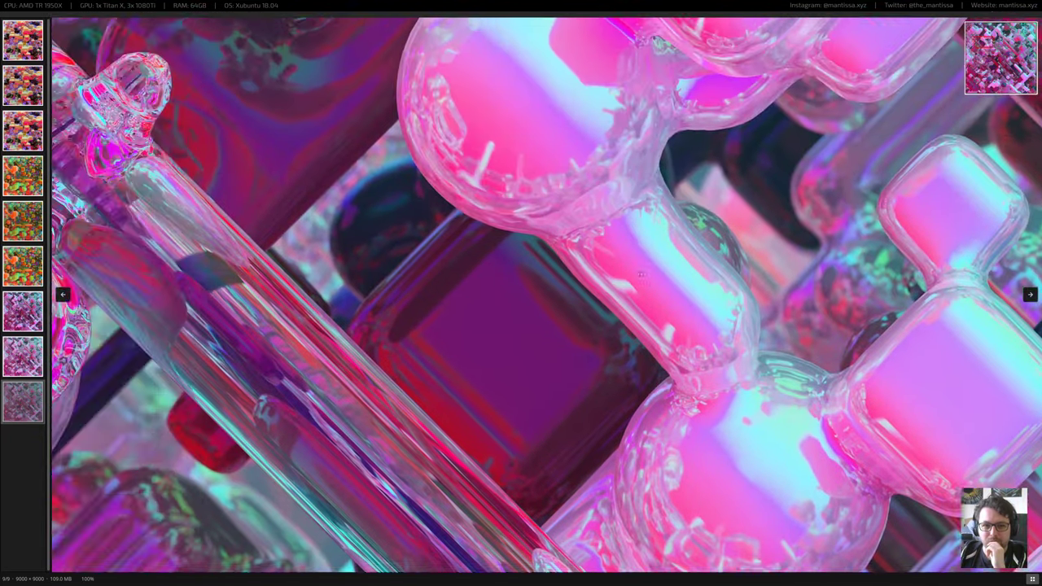
{"action": "left_click_drag", "start_coordinate": [170, 124], "coordinate": [521, 271]}
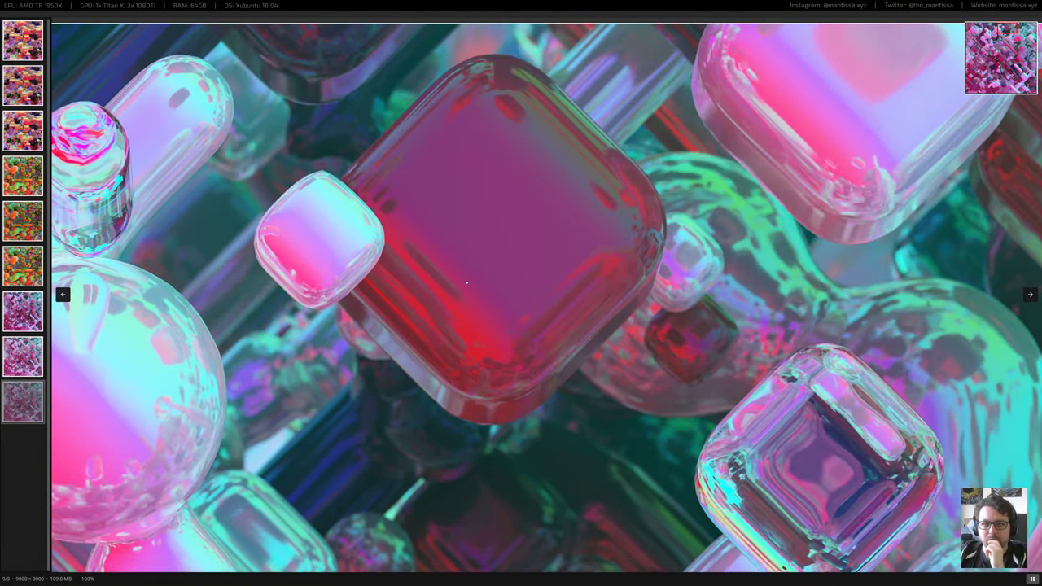
{"action": "left_click_drag", "start_coordinate": [813, 289], "coordinate": [456, 283]}
{"action": "left_click_drag", "start_coordinate": [749, 325], "coordinate": [535, 284]}
{"action": "left_click_drag", "start_coordinate": [818, 361], "coordinate": [529, 288]}
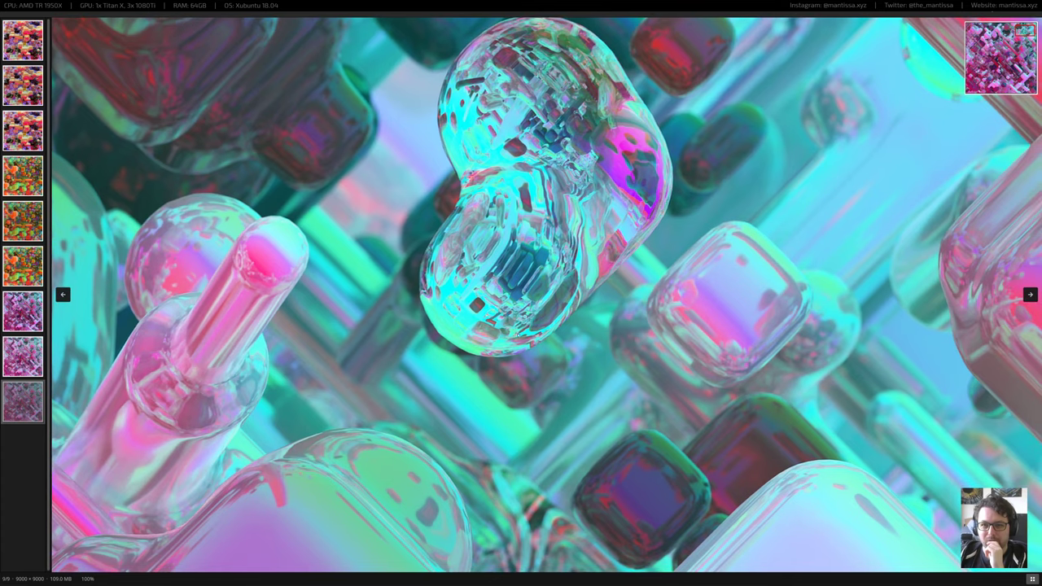
{"action": "left_click_drag", "start_coordinate": [609, 276], "coordinate": [518, 349]}
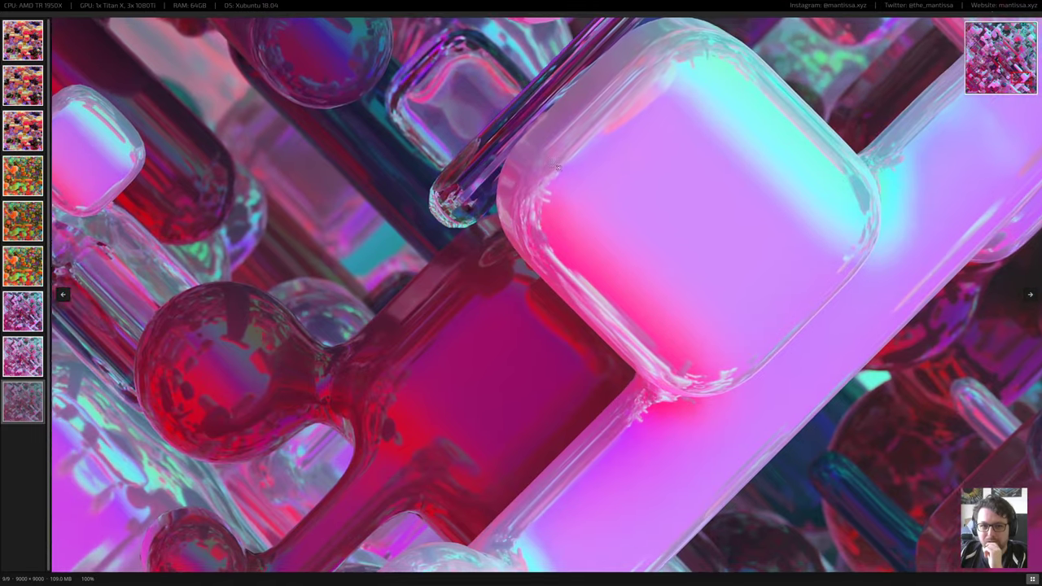
Show the sixth render in the thumbnail strip at 100% size and examine its orange and green glossy surfaces
{"action": "key", "text": "x"}
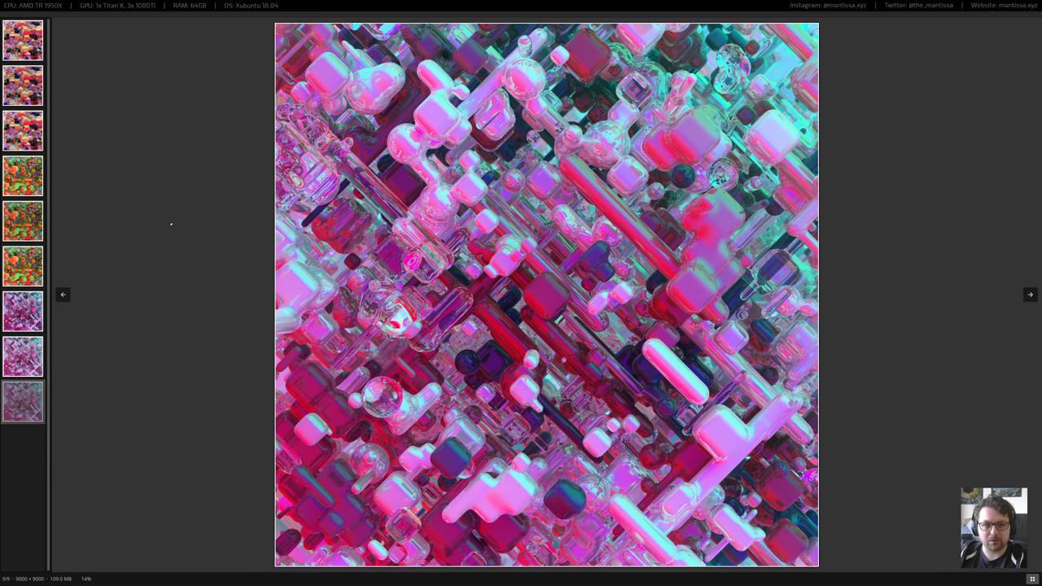
{"action": "left_click", "coordinate": [23, 266]}
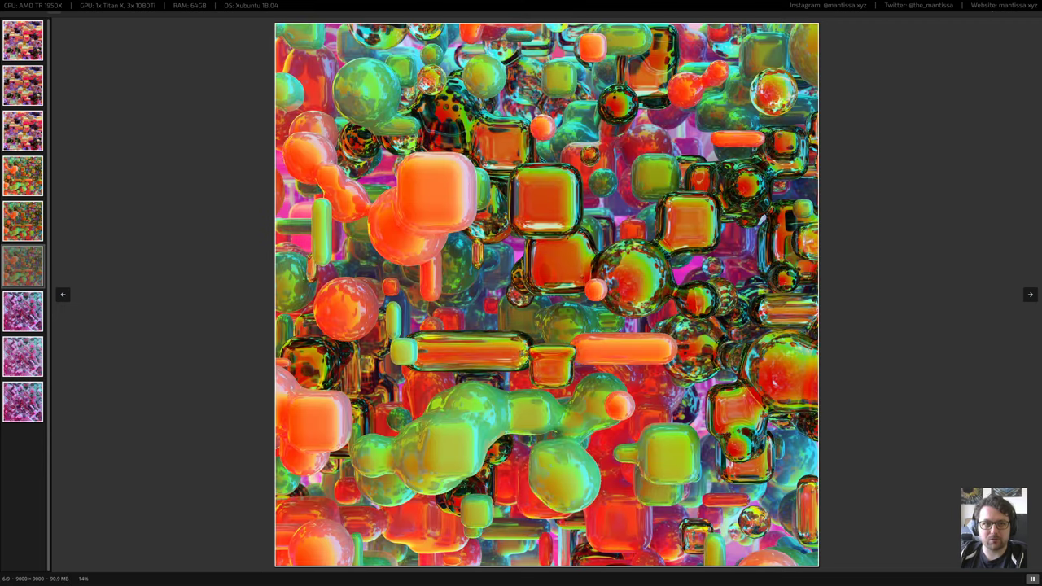
{"action": "key", "text": "1"}
{"action": "left_click_drag", "start_coordinate": [350, 163], "coordinate": [848, 518]}
{"action": "left_click_drag", "start_coordinate": [382, 165], "coordinate": [644, 309]}
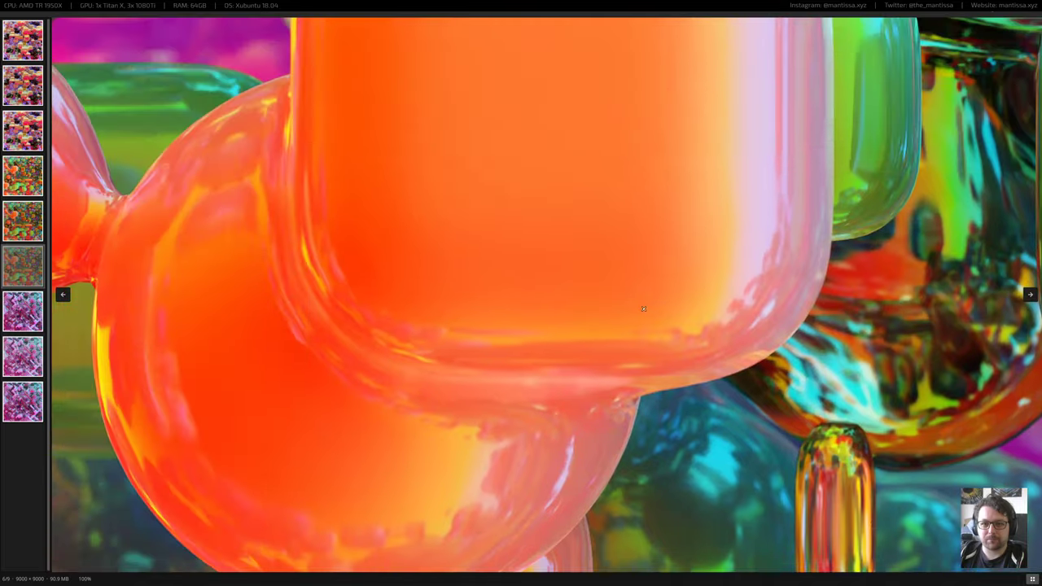
{"action": "left_click_drag", "start_coordinate": [326, 129], "coordinate": [686, 310]}
{"action": "left_click_drag", "start_coordinate": [333, 32], "coordinate": [459, 358]}
{"action": "left_click_drag", "start_coordinate": [814, 162], "coordinate": [454, 351]}
{"action": "left_click_drag", "start_coordinate": [926, 151], "coordinate": [547, 209]}
Show the third render in the thumbnail strip at 100% size and examine where its glassy blobs merge
{"action": "left_click", "coordinate": [25, 133]}
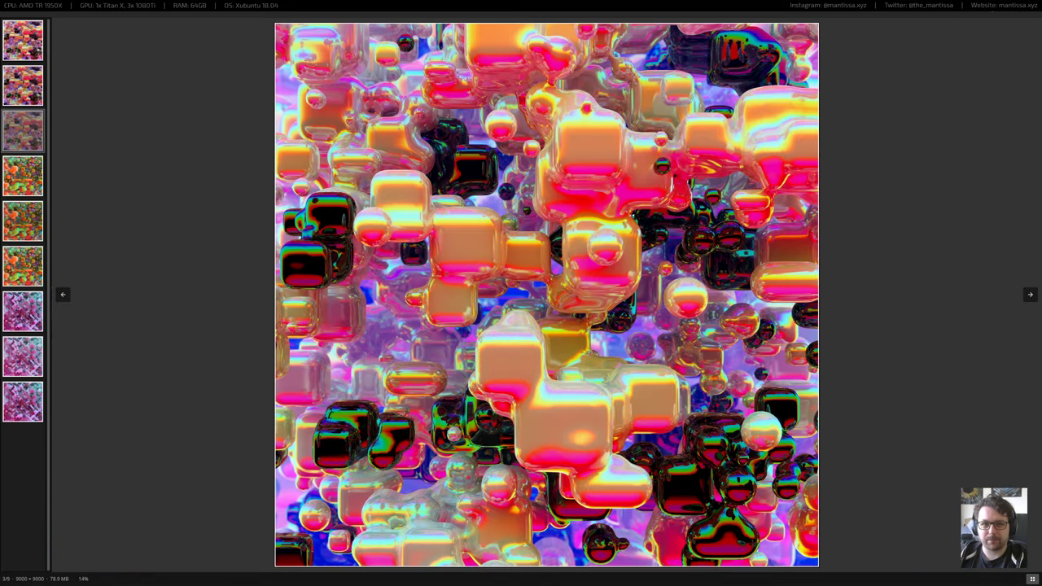
{"action": "key", "text": "1"}
{"action": "left_click_drag", "start_coordinate": [642, 96], "coordinate": [500, 262]}
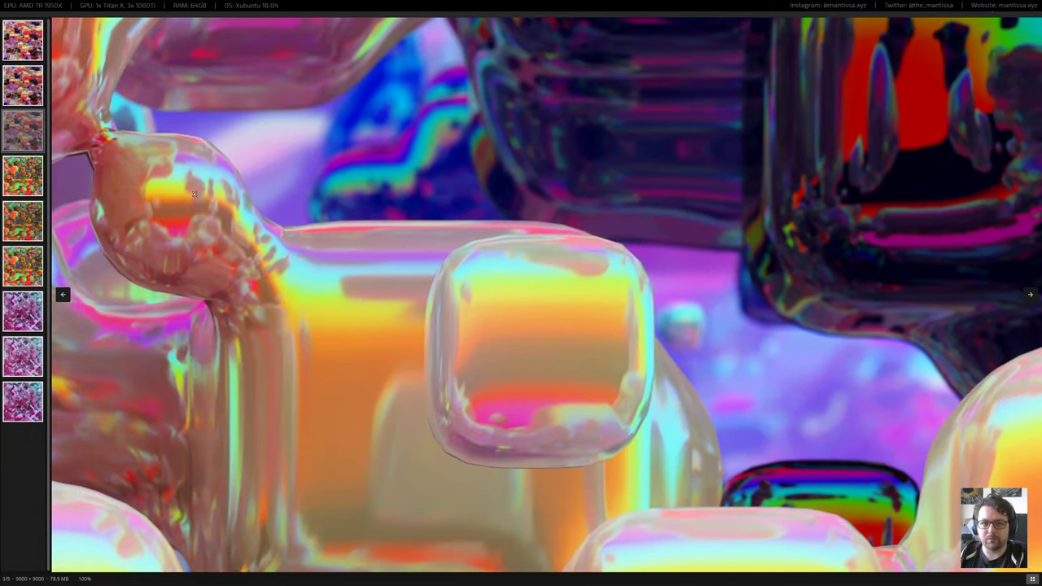
{"action": "left_click_drag", "start_coordinate": [193, 194], "coordinate": [488, 276]}
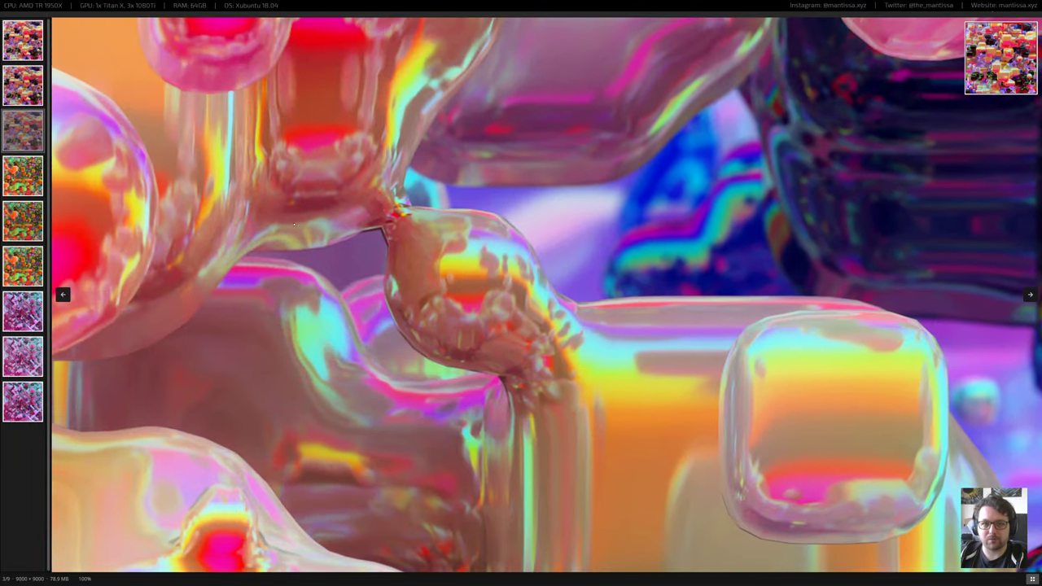
{"action": "left_click_drag", "start_coordinate": [244, 122], "coordinate": [402, 153]}
{"action": "left_click_drag", "start_coordinate": [70, 98], "coordinate": [238, 98]}
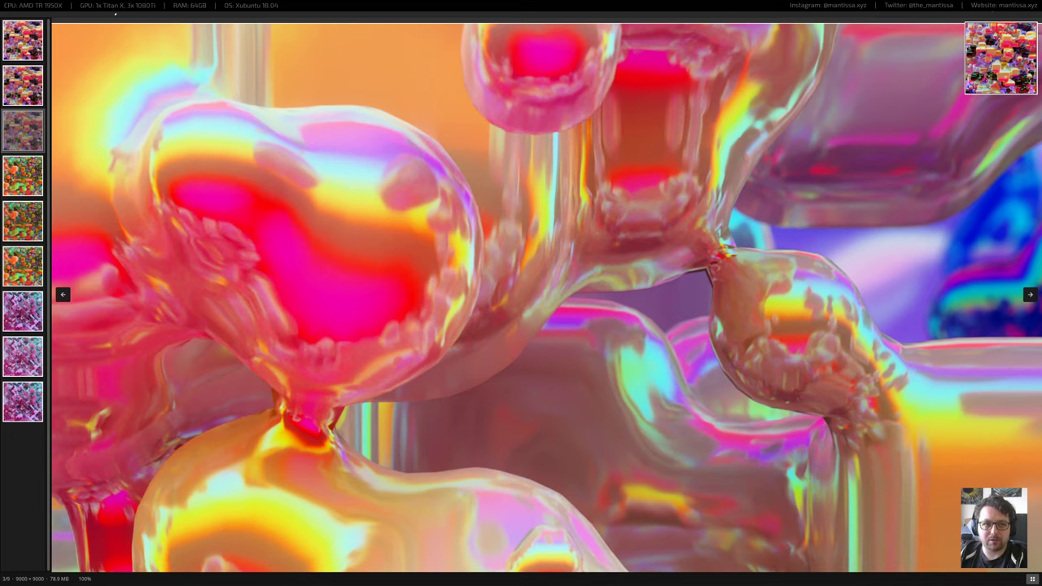
{"action": "left_click", "coordinate": [69, 11]}
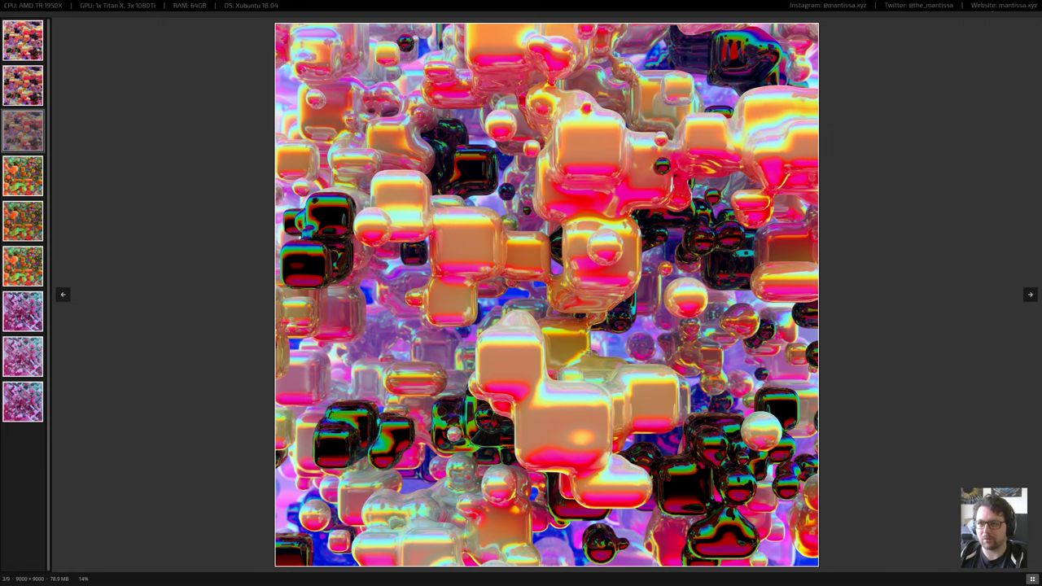
Close the gThumb image viewer and return to the metaball scene in Blender
{"action": "left_click", "coordinate": [991, 11]}
{"action": "right_click", "coordinate": [163, 580]}
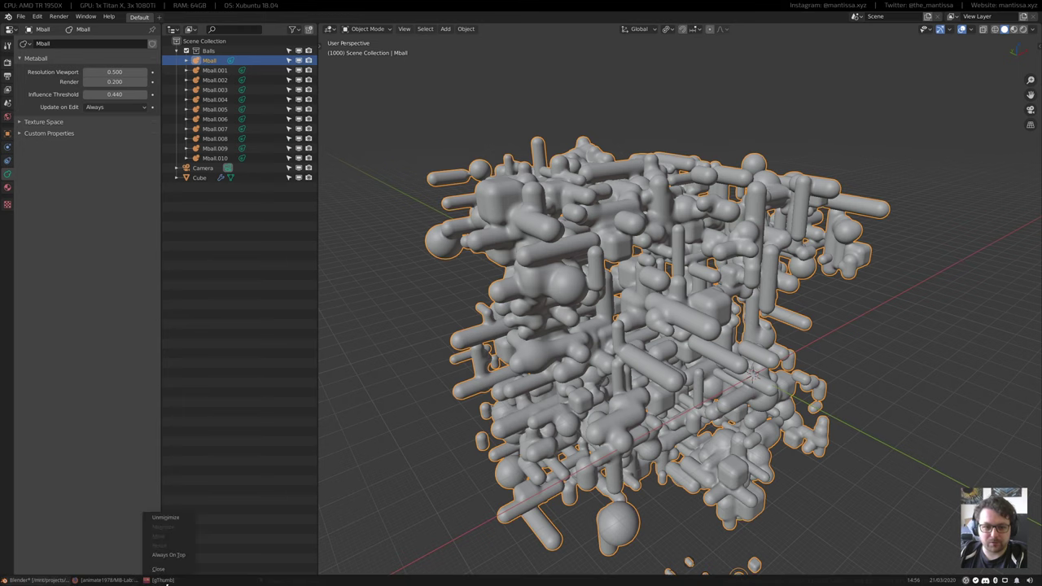
{"action": "left_click", "coordinate": [159, 568]}
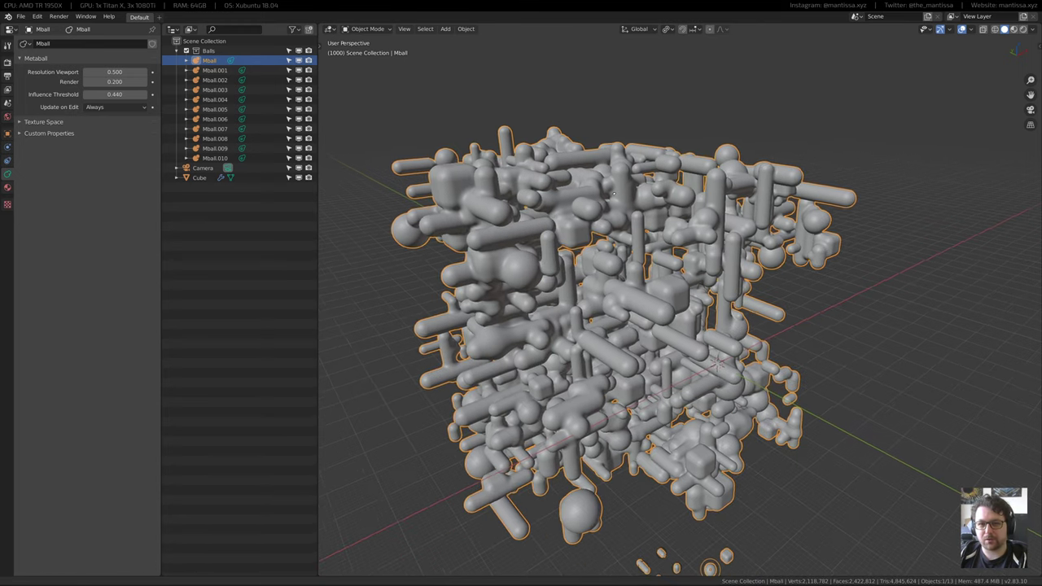
{"action": "middle_click_drag", "start_coordinate": [374, 67], "coordinate": [377, 43], "text": "shift"}
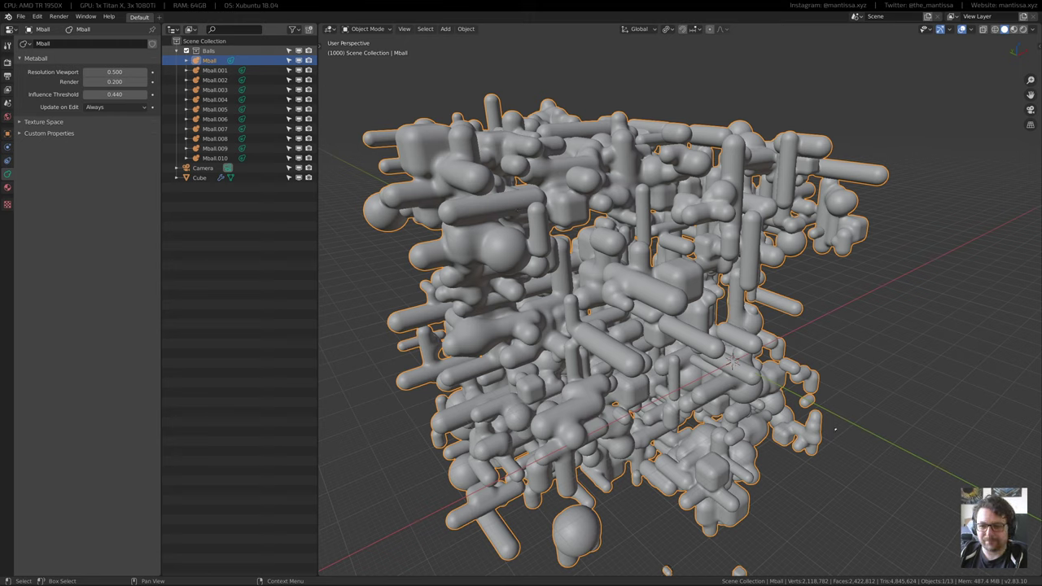
{"action": "left_click", "coordinate": [1030, 580]}
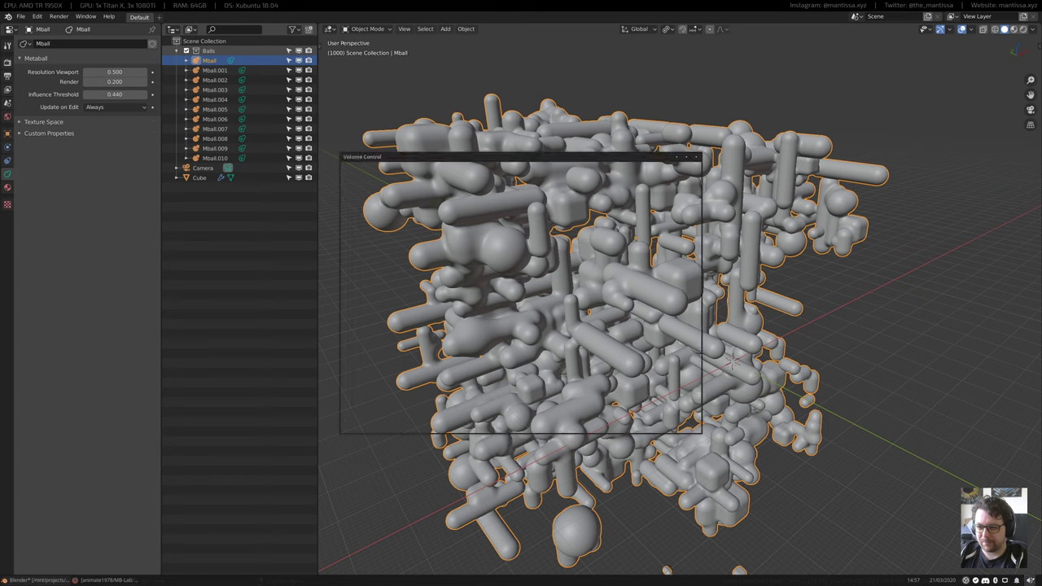
{"action": "left_click", "coordinate": [696, 157]}
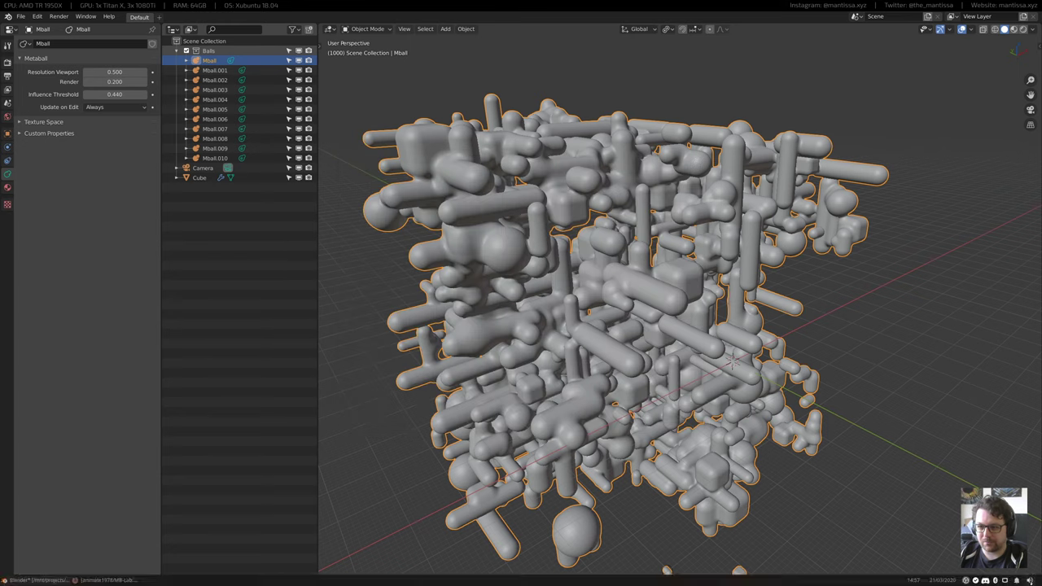
{"action": "left_click", "coordinate": [1030, 580]}
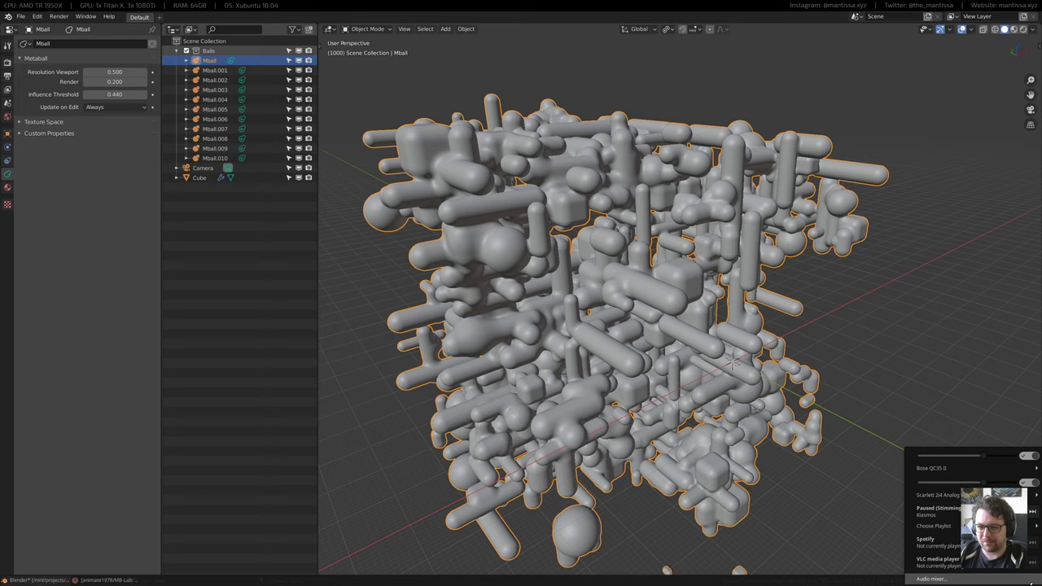
{"action": "left_click", "coordinate": [937, 510]}
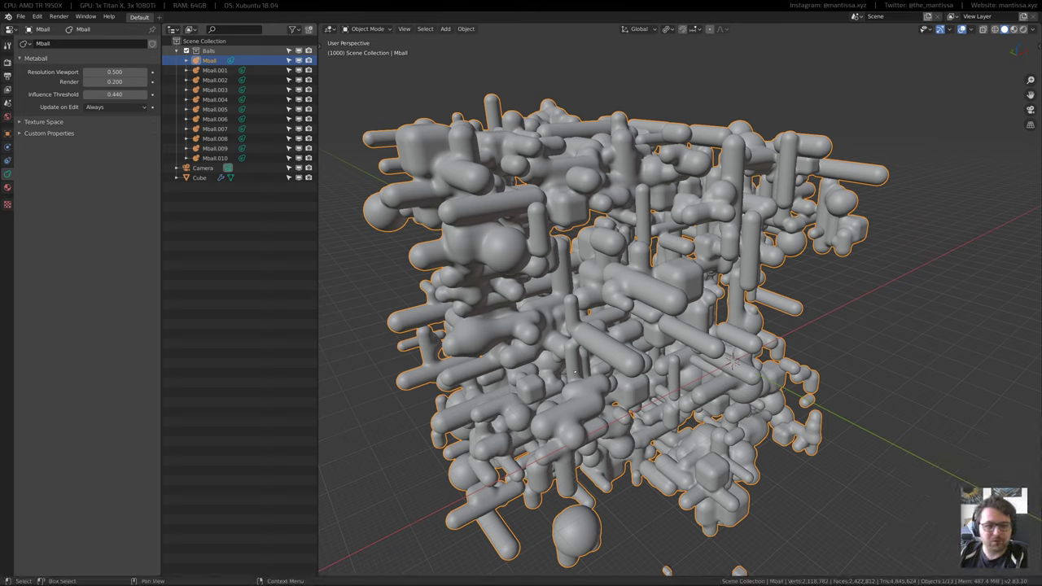
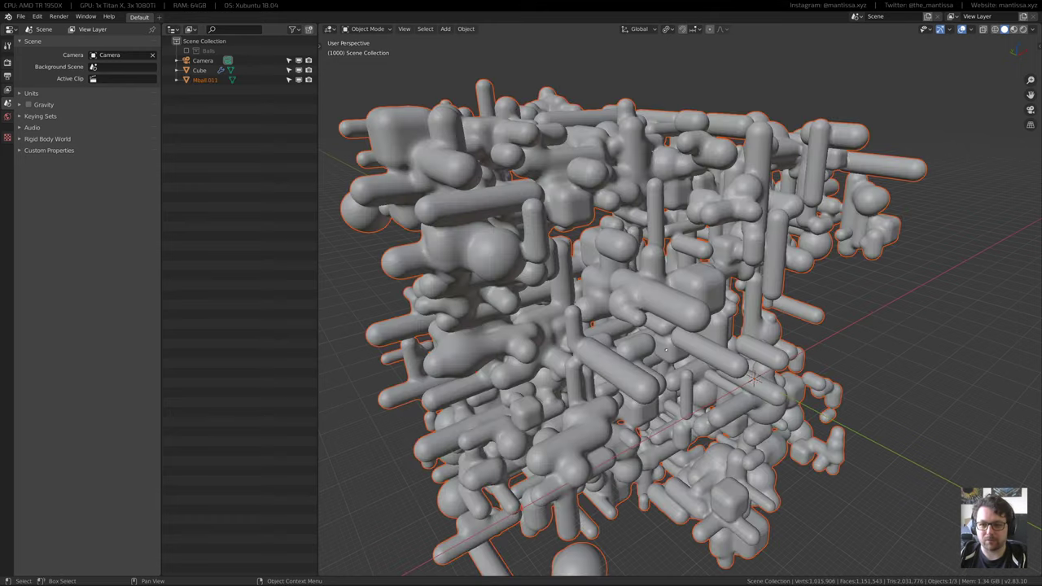
Delete the vertices of the small detached pieces floating below the main structure of Mball.011, including all linked geometry, and return to solid Object Mode
{"action": "middle_click_drag", "start_coordinate": [651, 342], "coordinate": [676, 342]}
{"action": "scroll", "coordinate": [675, 350], "scroll_direction": "up", "scroll_amount": 2}
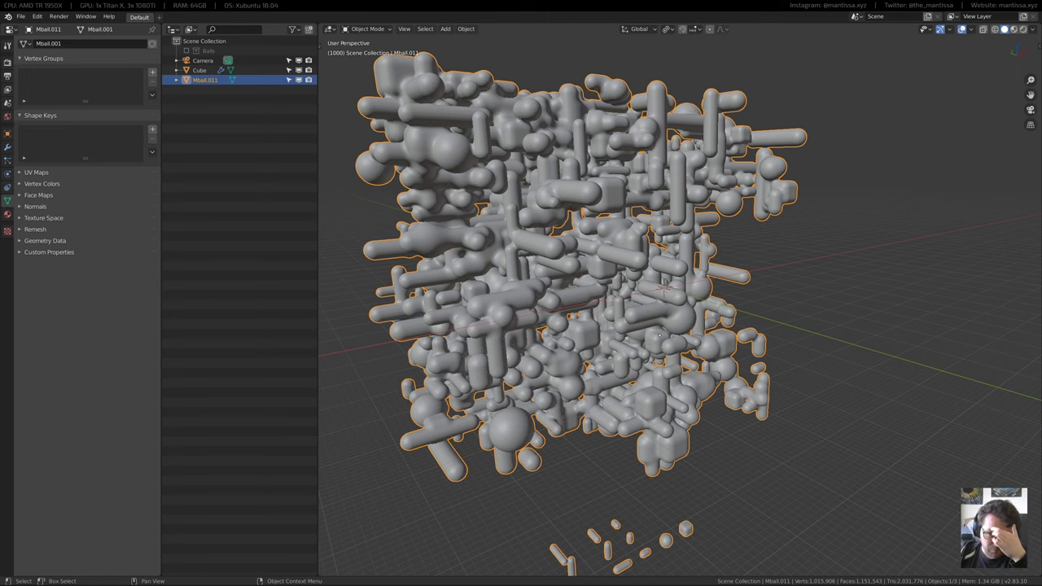
{"action": "key", "text": "Tab"}
{"action": "middle_click_drag", "start_coordinate": [659, 335], "coordinate": [623, 426]}
{"action": "key", "text": "alt+a"}
{"action": "left_click_drag", "start_coordinate": [456, 409], "coordinate": [738, 488]}
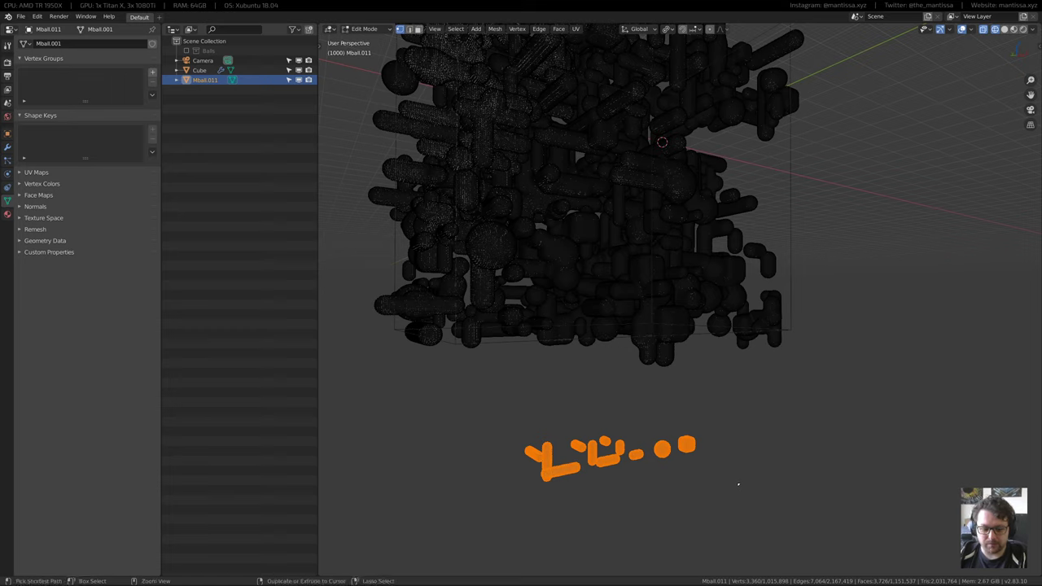
{"action": "key", "text": "ctrl+l"}
{"action": "key", "text": "x"}
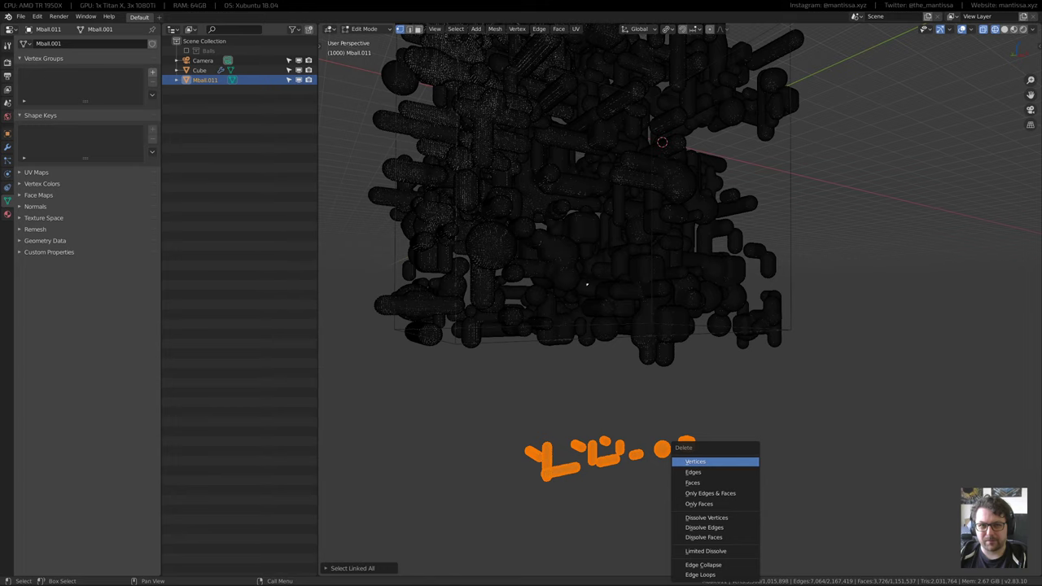
{"action": "left_click", "coordinate": [695, 461]}
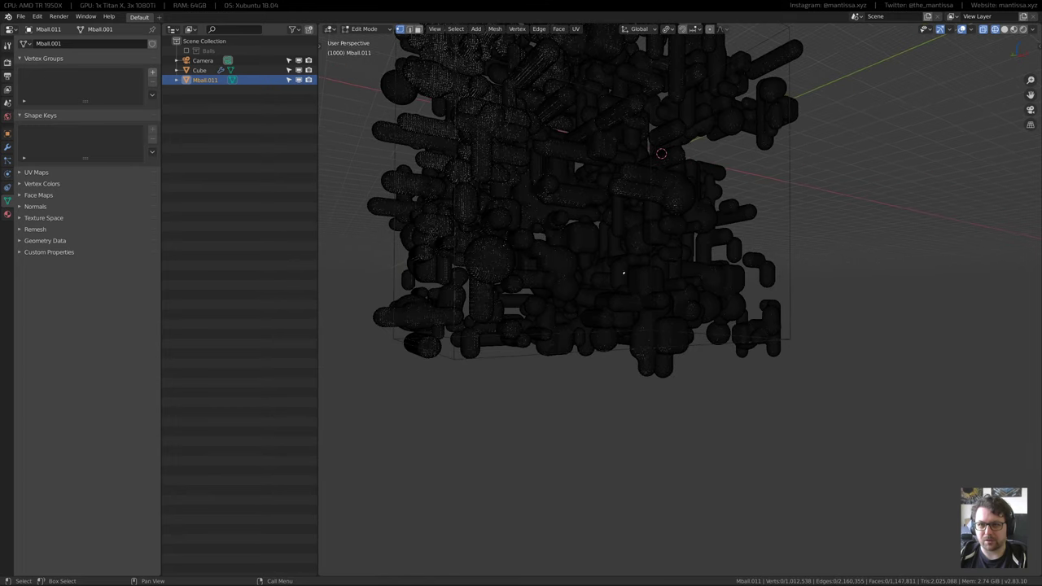
{"action": "key", "text": "a"}
{"action": "middle_click_drag", "start_coordinate": [585, 231], "coordinate": [627, 309]}
{"action": "key", "text": "Tab"}
{"action": "key", "text": "shift+z"}
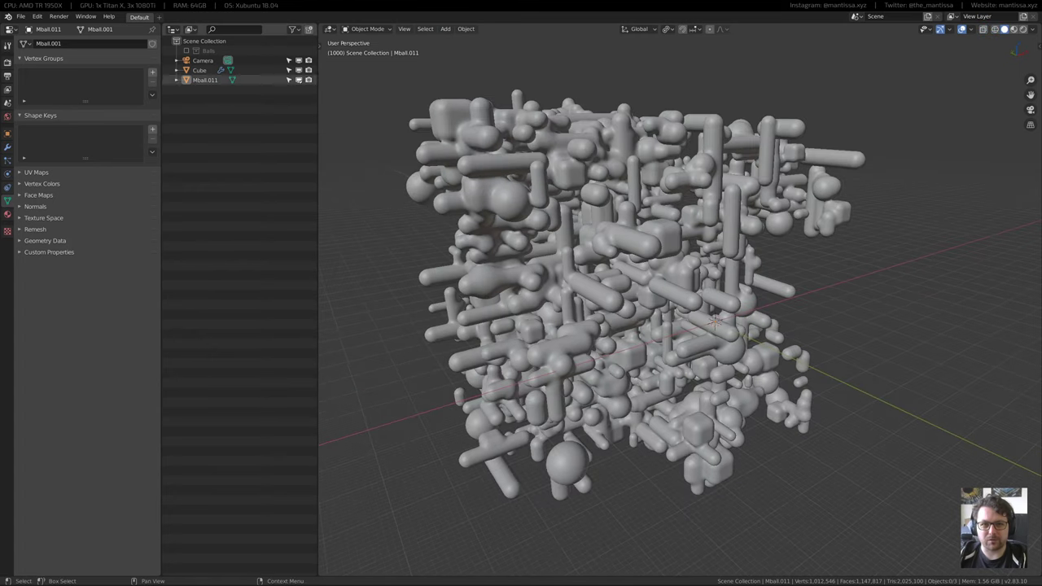
Hide the Cube, rename it EMIT.Paticles, and rename the Mball.011 mesh MESH.Blobs
{"action": "left_click", "coordinate": [298, 70]}
{"action": "middle_click_drag", "start_coordinate": [389, 109], "coordinate": [378, 58], "text": "shift"}
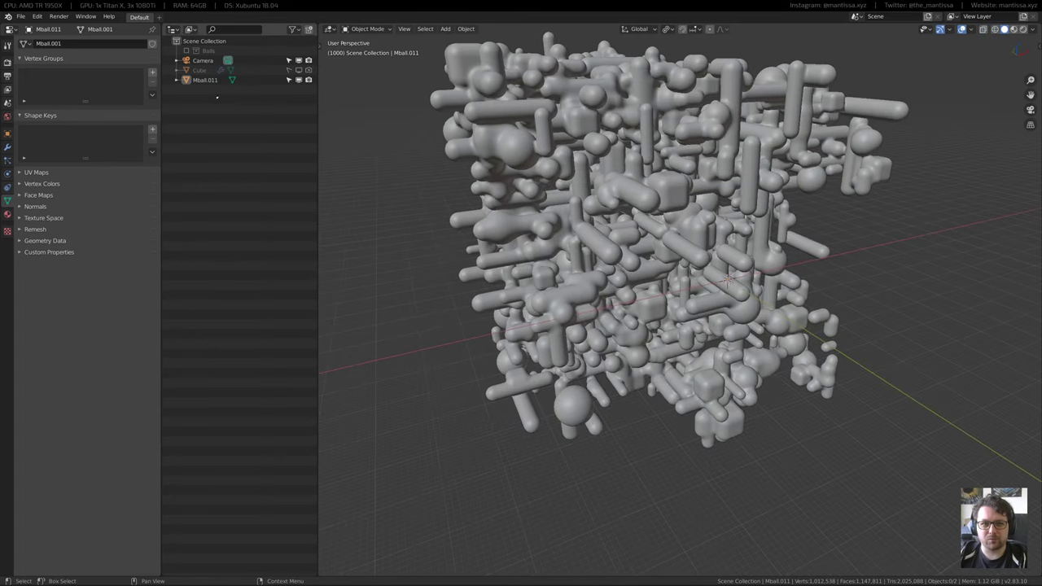
{"action": "double_click", "coordinate": [206, 70]}
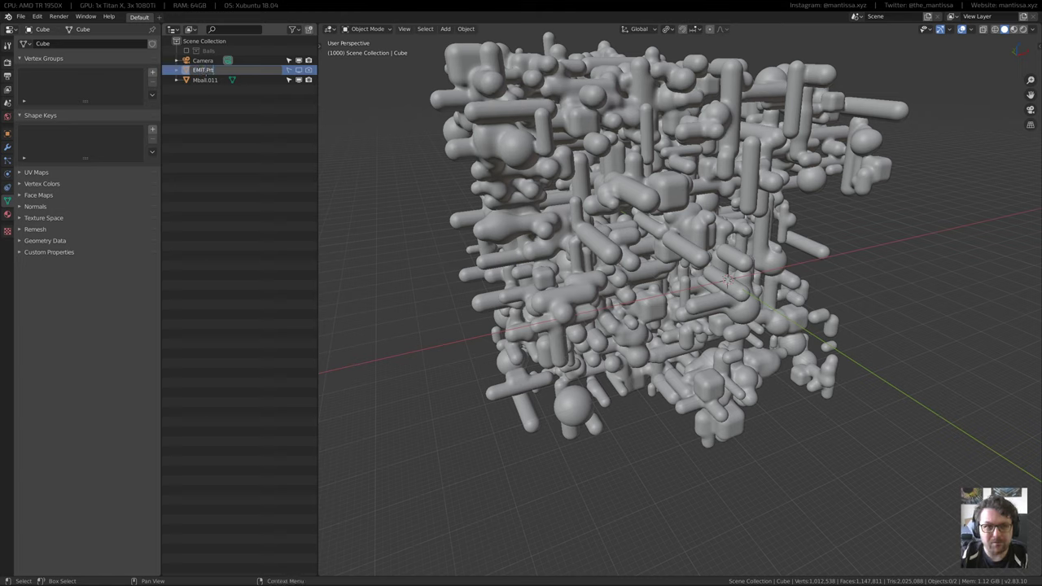
{"action": "type", "text": "EMIT.Paticl"}
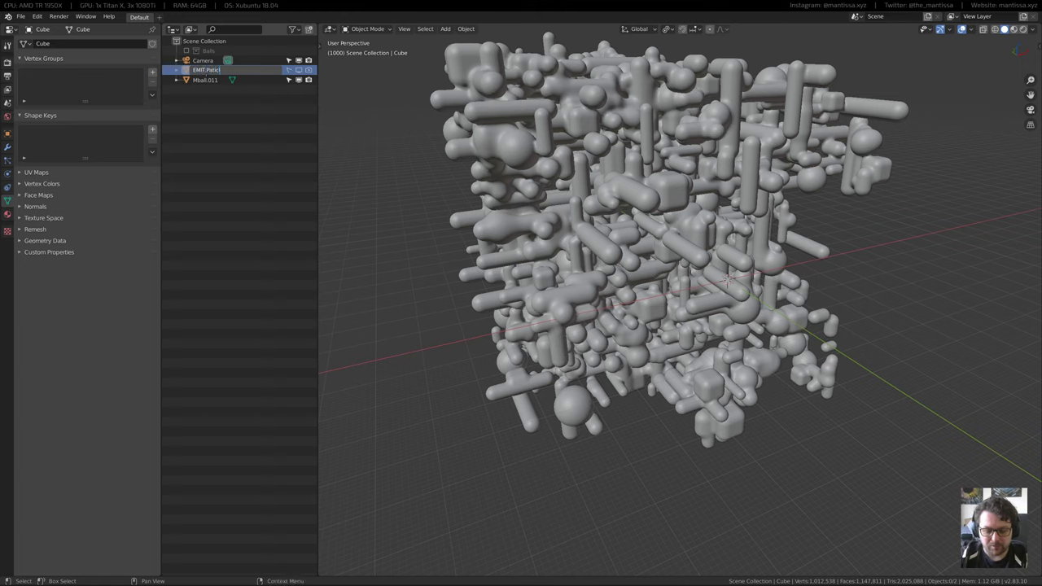
{"action": "type", "text": "es"}
{"action": "key", "text": "Return"}
{"action": "double_click", "coordinate": [206, 80]}
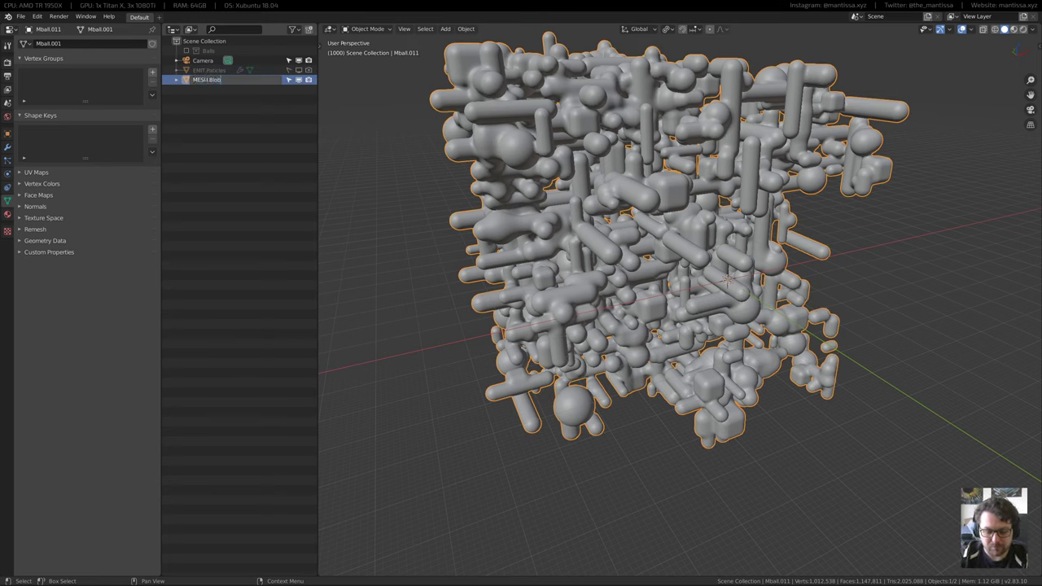
{"action": "key", "text": "Return"}
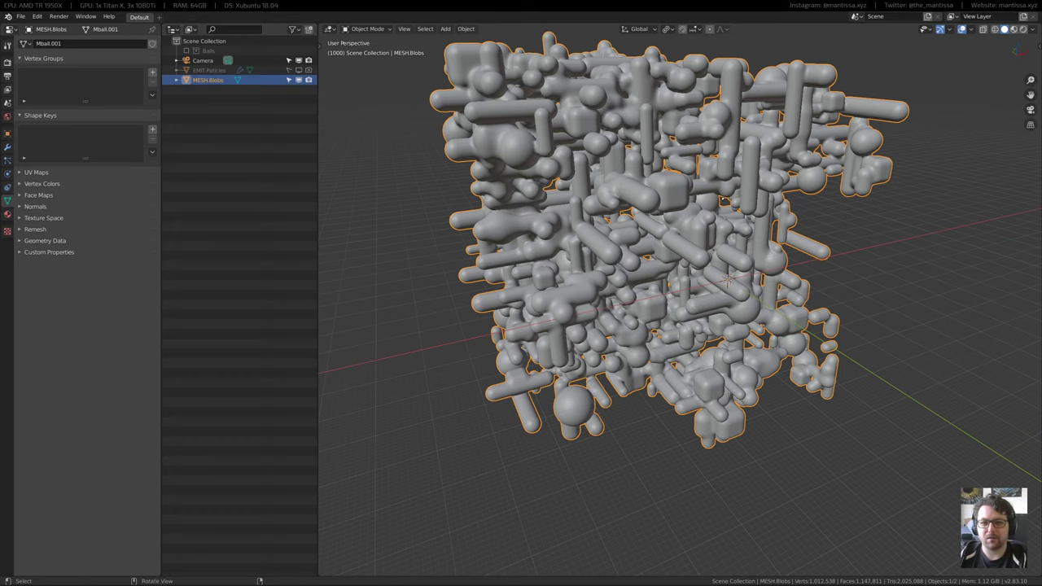
Narrow the properties and outliner areas, and split the 3D viewport in two with the camera view in the new area
{"action": "middle_click_drag", "start_coordinate": [830, 273], "coordinate": [644, 288]}
{"action": "key", "text": "KP_0"}
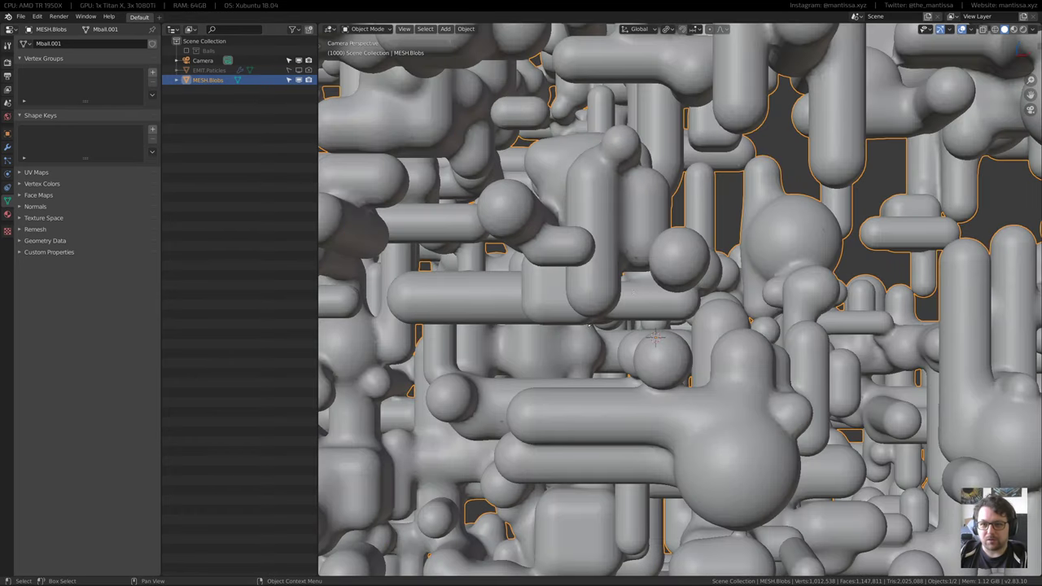
{"action": "key", "text": "Home"}
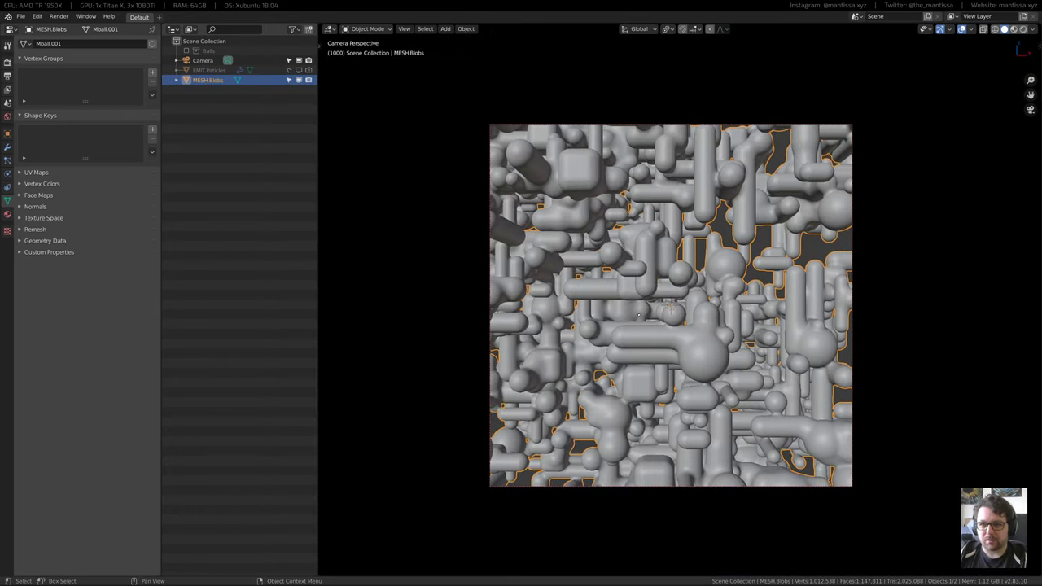
{"action": "scroll", "coordinate": [639, 315], "scroll_direction": "up", "scroll_amount": 1}
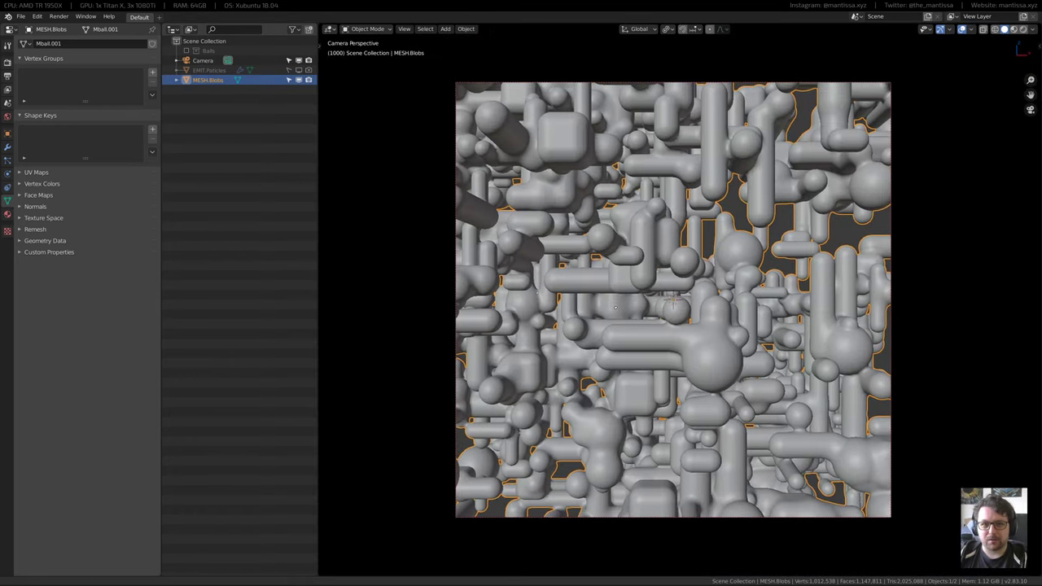
{"action": "left_click_drag", "start_coordinate": [159, 272], "coordinate": [132, 272]}
{"action": "left_click_drag", "start_coordinate": [318, 263], "coordinate": [257, 265]}
{"action": "middle_click_drag", "start_coordinate": [472, 272], "coordinate": [501, 266]}
{"action": "scroll", "coordinate": [544, 288], "scroll_direction": "down", "scroll_amount": 2}
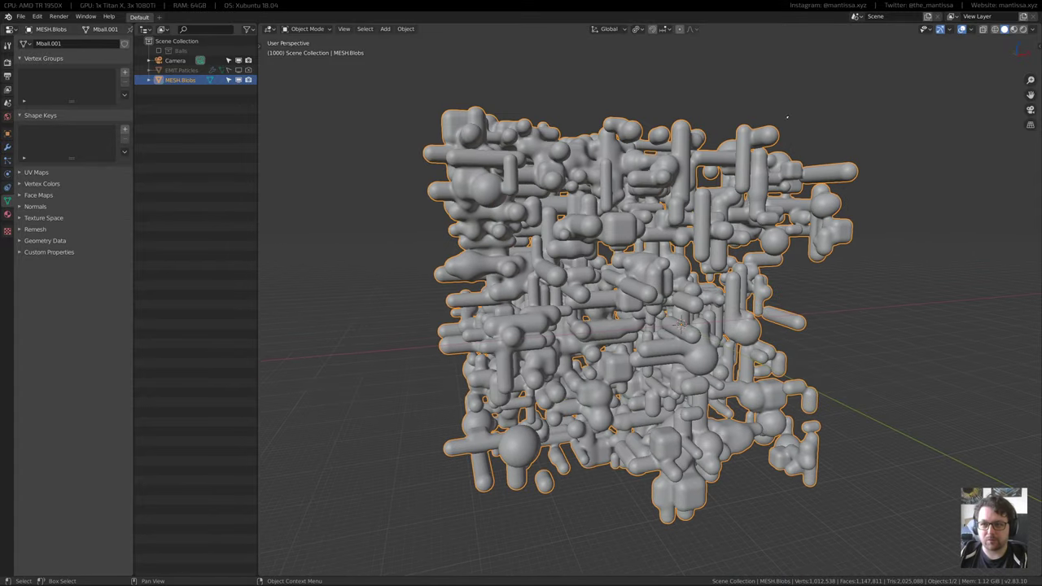
{"action": "left_click_drag", "start_coordinate": [1037, 26], "coordinate": [665, 113]}
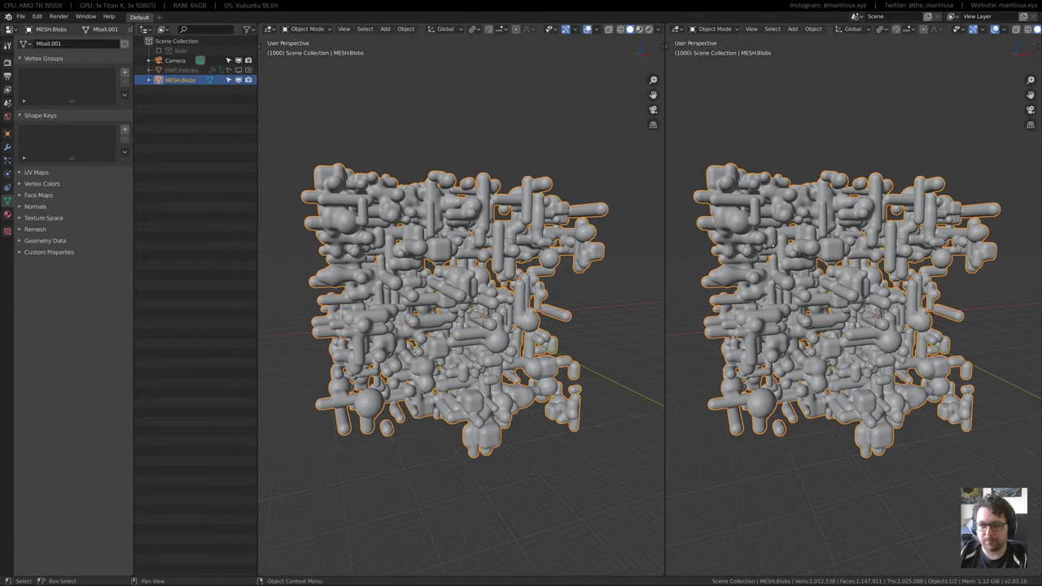
{"action": "key", "text": "KP_0"}
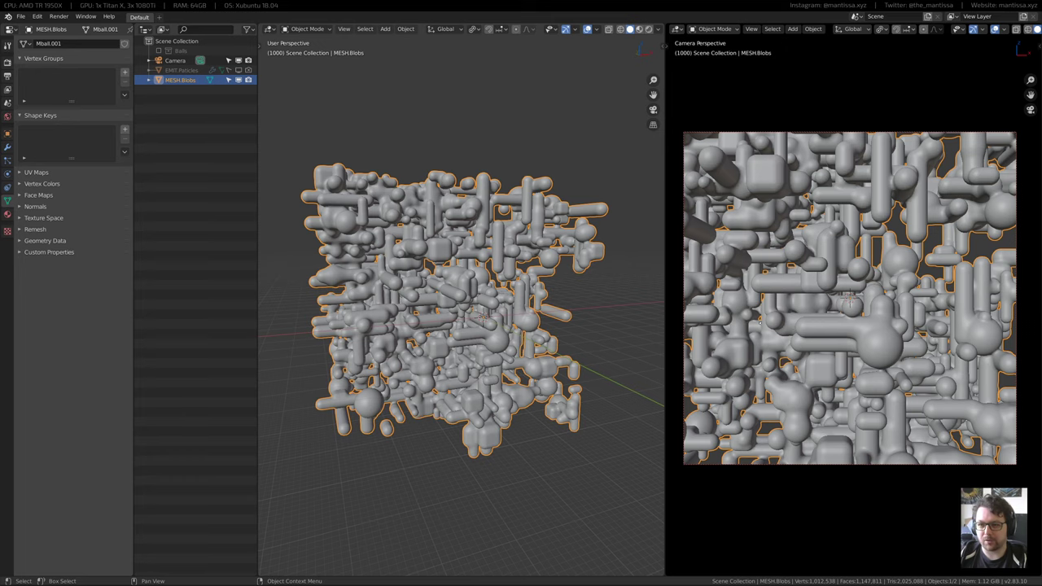
Create a linked duplicate of MESH.Blobs and move it along the Y axis behind the original as seen from the camera
{"action": "middle_click_drag", "start_coordinate": [468, 290], "coordinate": [514, 334]}
{"action": "middle_click_drag", "start_coordinate": [607, 319], "coordinate": [626, 323]}
{"action": "middle_click_drag", "start_coordinate": [515, 347], "coordinate": [537, 344]}
{"action": "key", "text": "shift+d"}
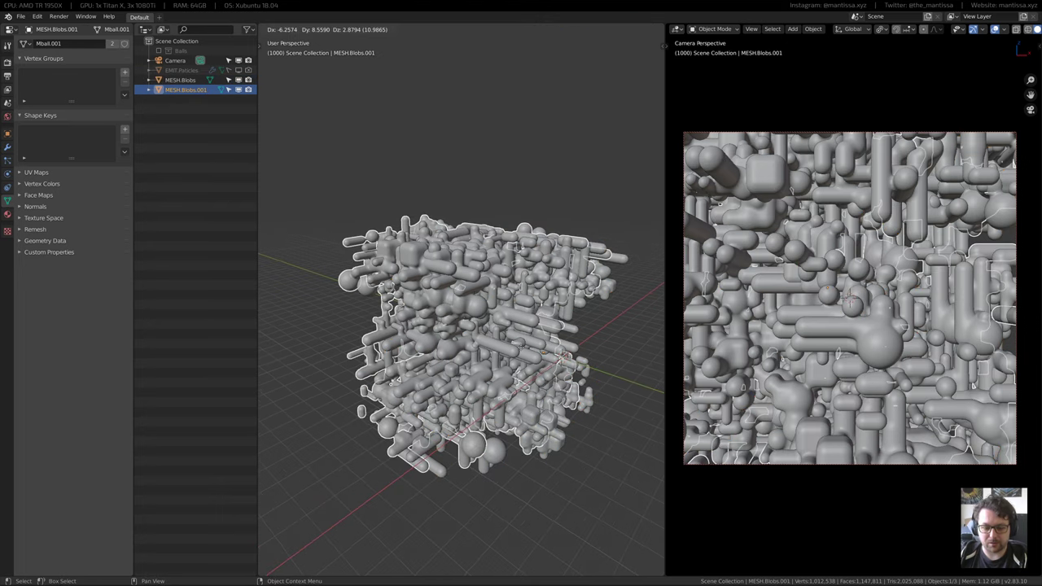
{"action": "key", "text": "y"}
{"action": "left_click", "coordinate": [285, 330]}
Scale the linked duplicate behind the original to more than twice its size and shift it in the camera view plane to cover the background gaps
{"action": "middle_click_drag", "start_coordinate": [285, 329], "coordinate": [449, 360]}
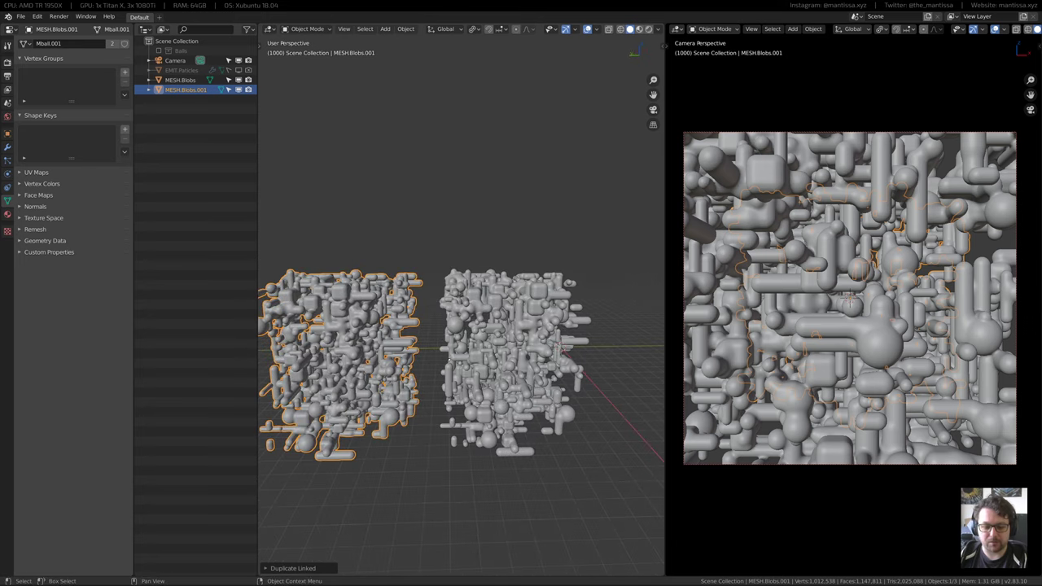
{"action": "key", "text": "s"}
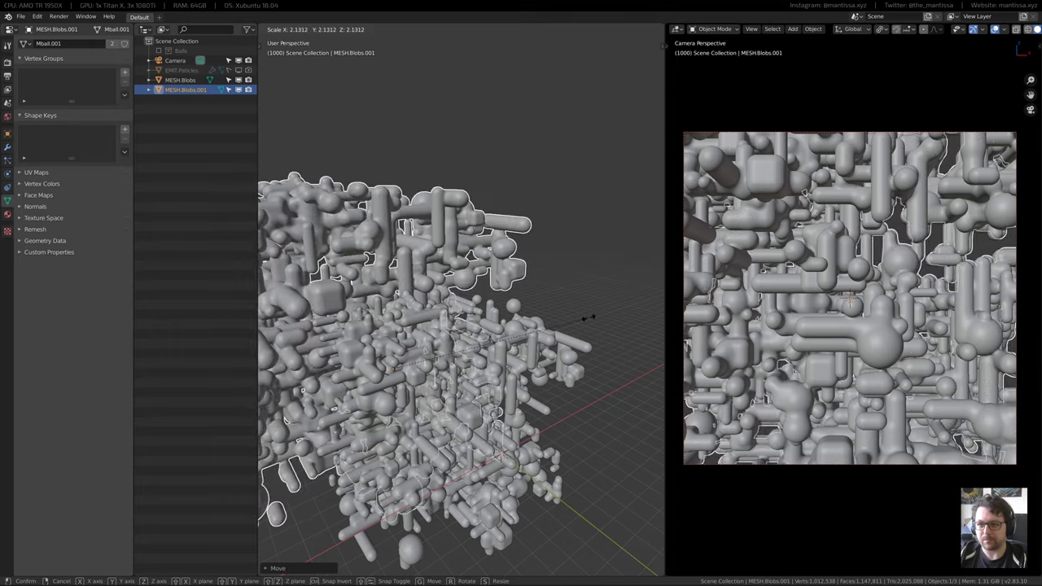
{"action": "left_click", "coordinate": [547, 364]}
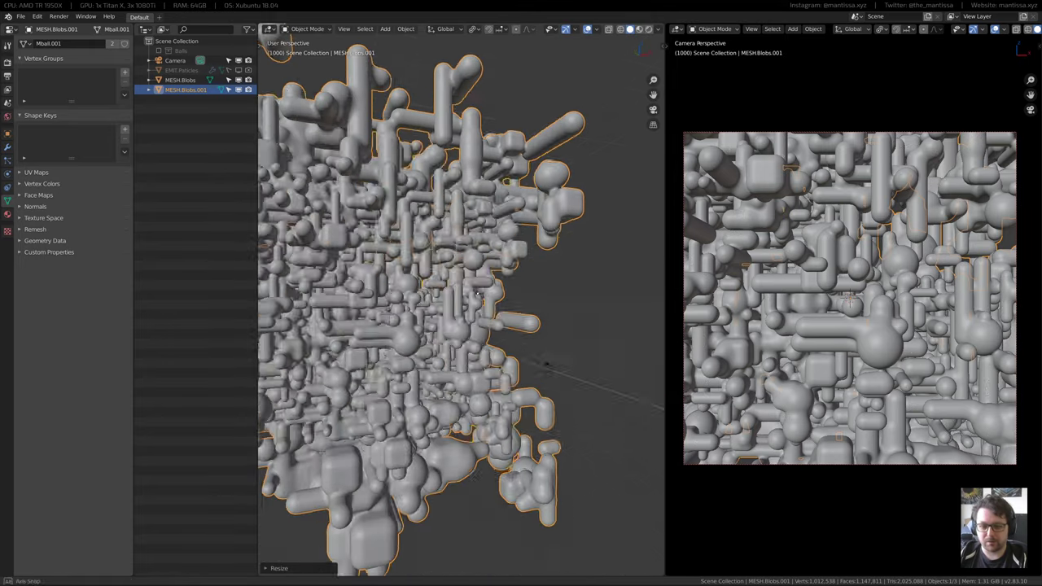
{"action": "middle_click_drag", "start_coordinate": [547, 363], "coordinate": [493, 254]}
{"action": "key", "text": "KP_0"}
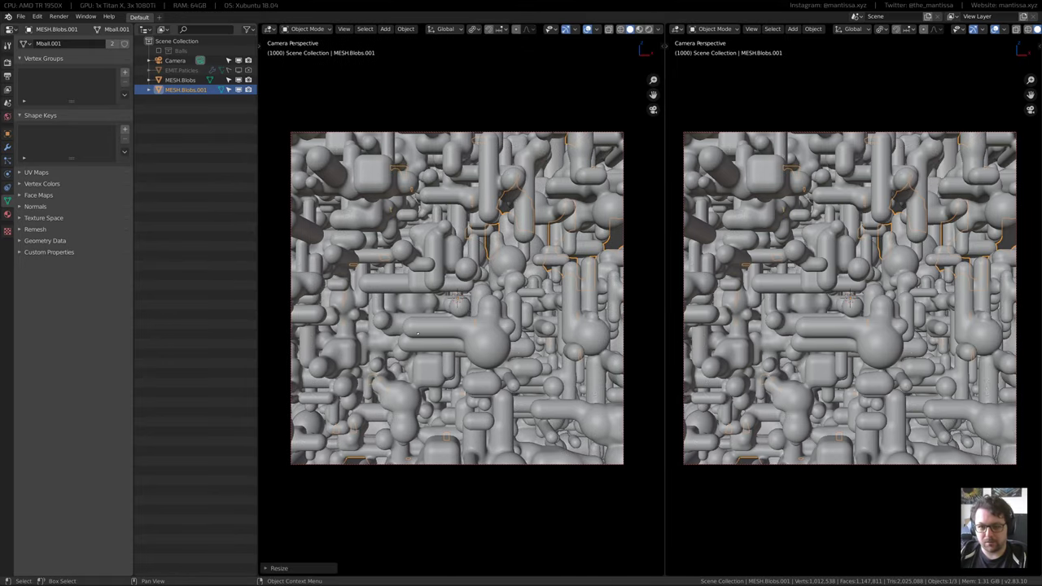
{"action": "key", "text": "g"}
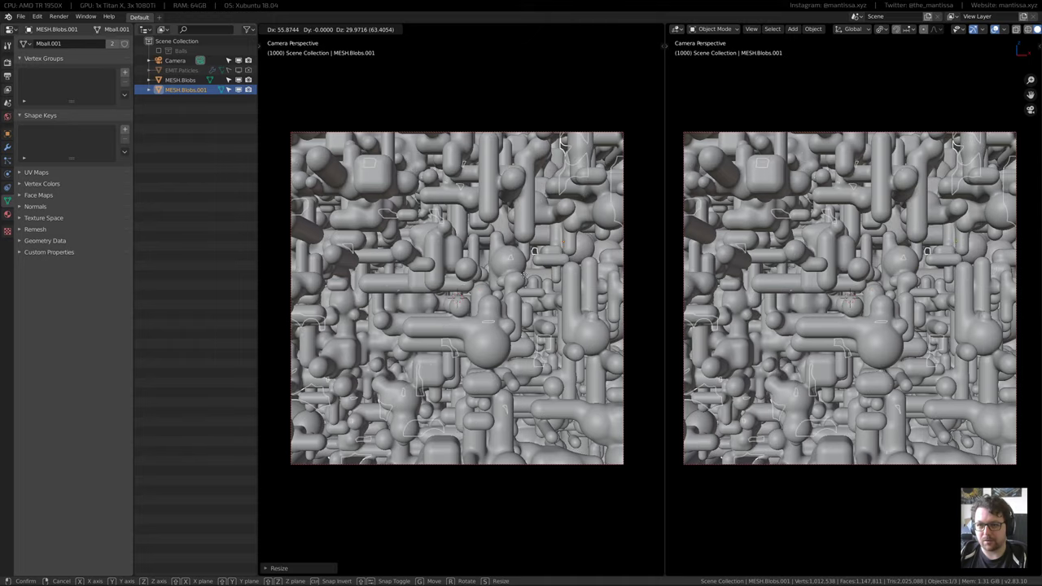
{"action": "left_click", "coordinate": [517, 240]}
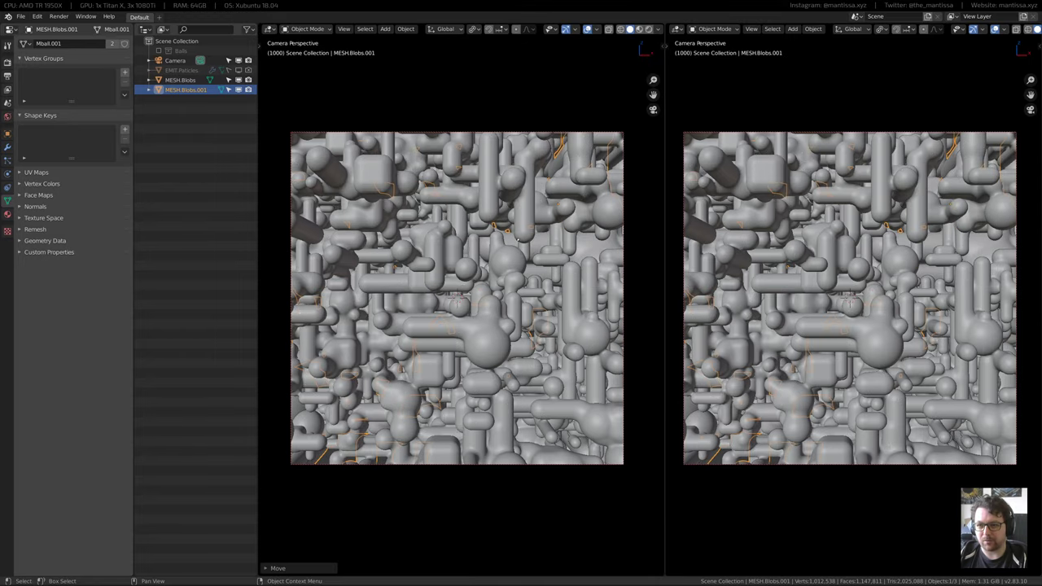
Switch the camera viewport to rendered shading while keeping the other viewport in solid perspective view
{"action": "middle_click_drag", "start_coordinate": [563, 324], "coordinate": [489, 332]}
{"action": "middle_click_drag", "start_coordinate": [545, 275], "coordinate": [610, 257]}
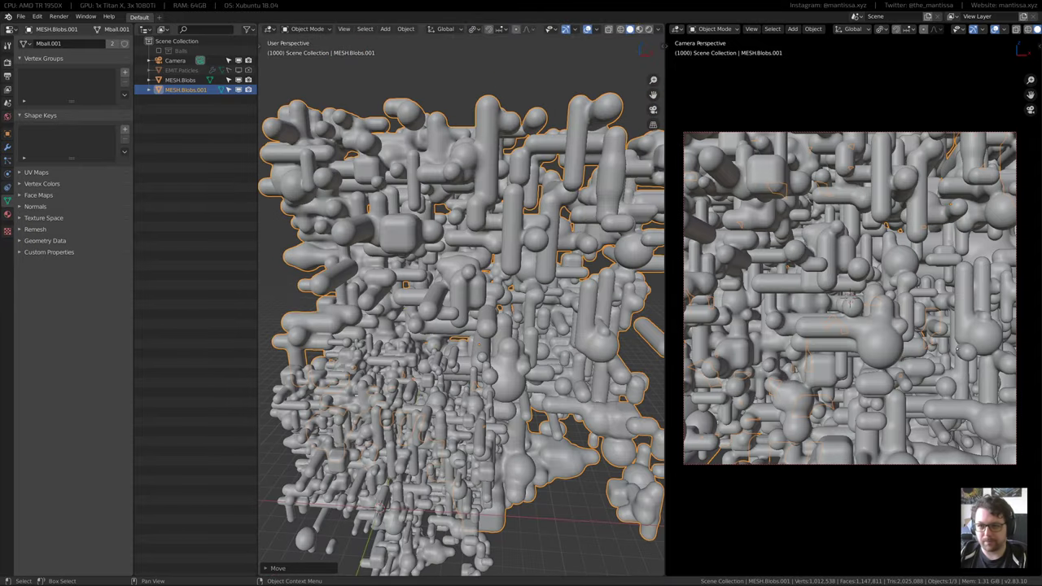
{"action": "key", "text": "z"}
{"action": "left_click", "coordinate": [911, 296]}
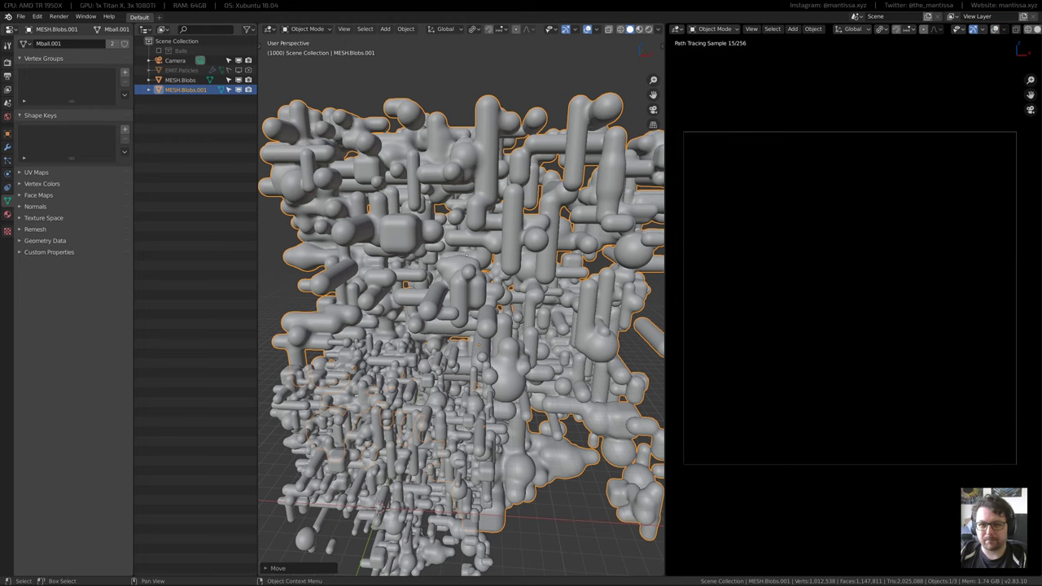
{"action": "scroll", "coordinate": [466, 254], "scroll_direction": "down", "scroll_amount": 3}
{"action": "middle_click_drag", "start_coordinate": [466, 254], "coordinate": [602, 281]}
{"action": "key", "text": "shift+a"}
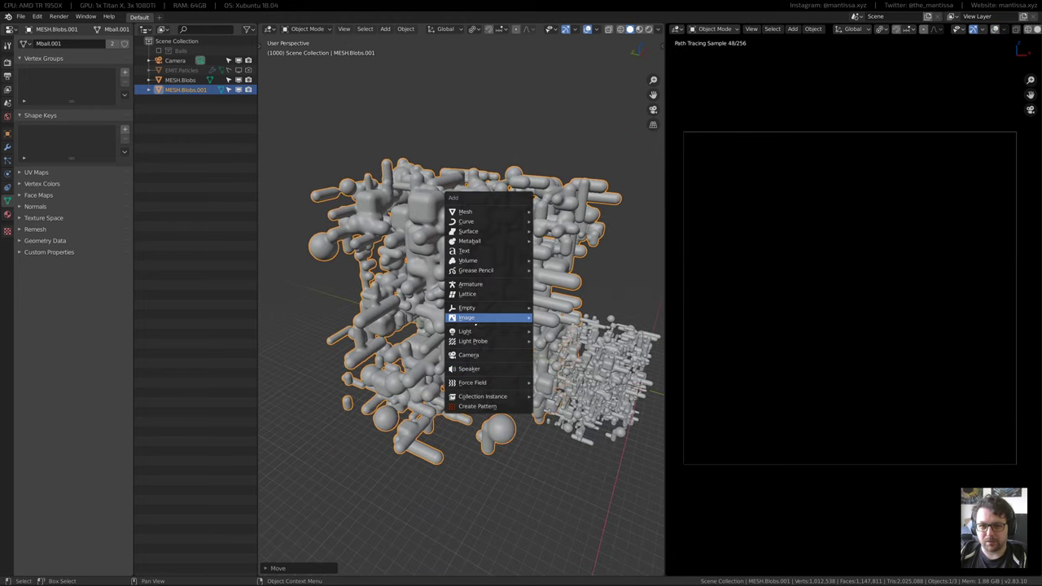
{"action": "mouse_move", "coordinate": [466, 332]}
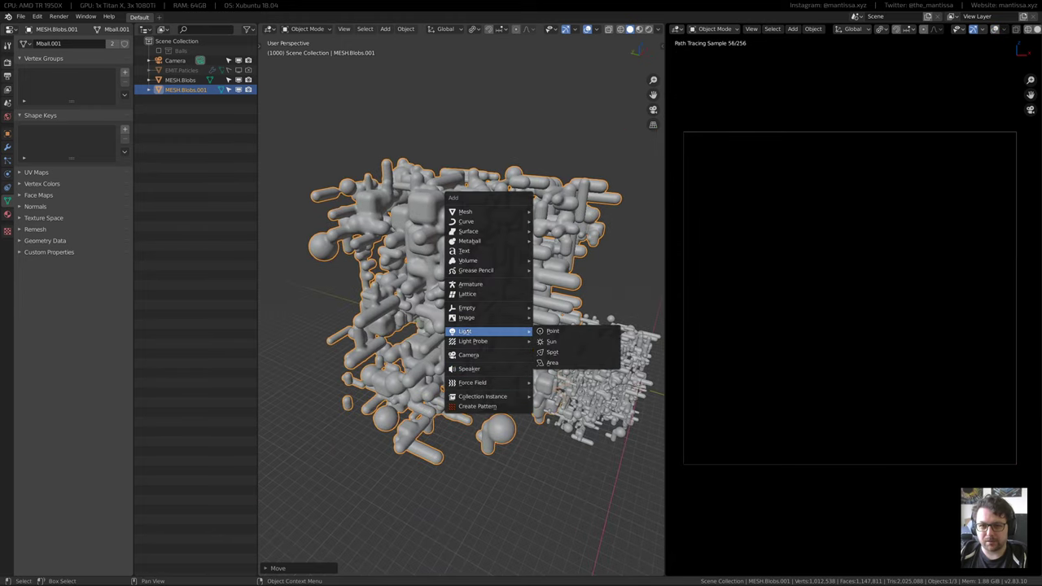
{"action": "left_click", "coordinate": [7, 214]}
Set the world background color to pure white with an HSV value of 1.000
{"action": "left_click", "coordinate": [7, 117]}
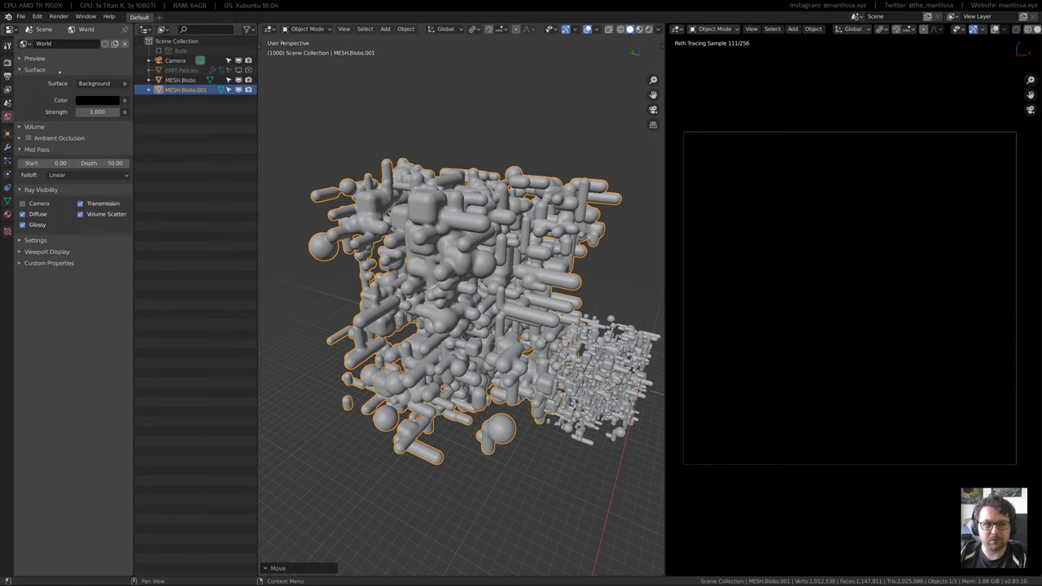
{"action": "left_click", "coordinate": [98, 100]}
{"action": "left_click_drag", "start_coordinate": [114, 226], "coordinate": [130, 227]}
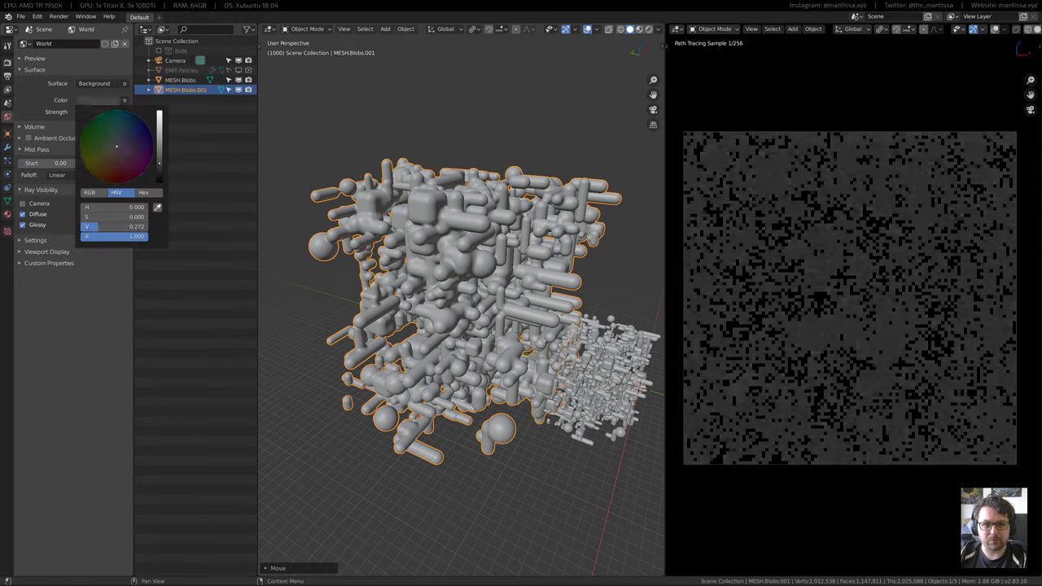
{"action": "left_click_drag", "start_coordinate": [159, 163], "coordinate": [160, 112]}
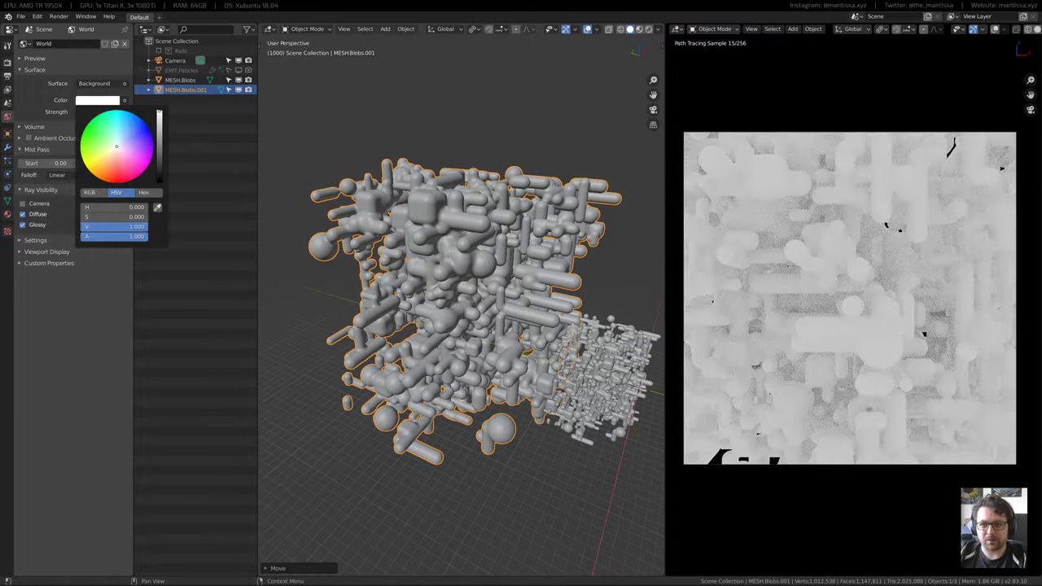
Move the enlarged duplicate downward behind the original, using the rendered camera view to judge the remaining gaps
{"action": "middle_click_drag", "start_coordinate": [594, 252], "coordinate": [480, 258]}
{"action": "scroll", "coordinate": [472, 251], "scroll_direction": "up", "scroll_amount": 2}
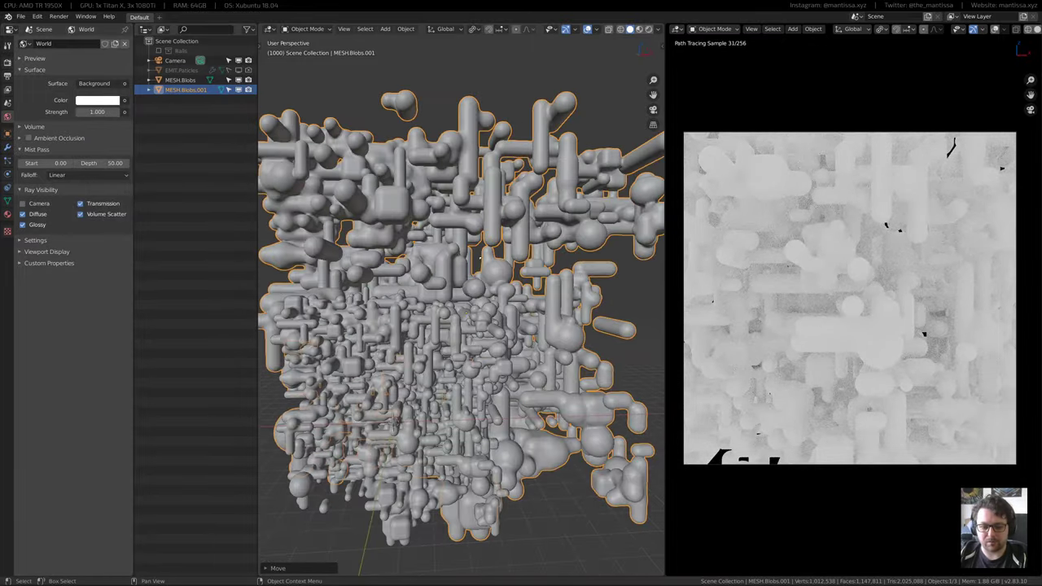
{"action": "key", "text": "g"}
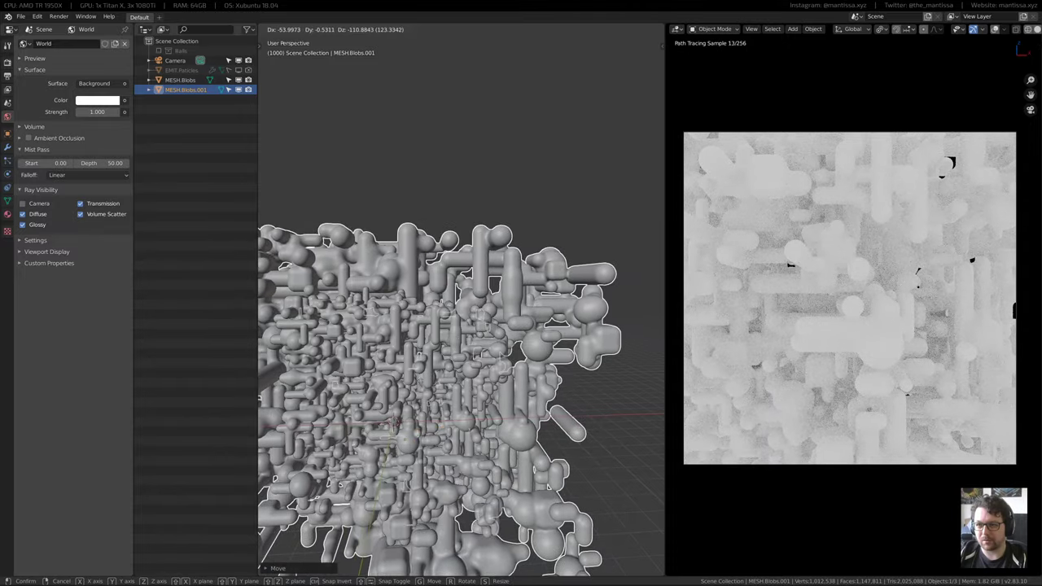
{"action": "left_click", "coordinate": [420, 380]}
Scale the enlarged duplicate down in the front orthographic view and move it up so it surrounds the original mesh
{"action": "middle_click_drag", "start_coordinate": [421, 380], "coordinate": [484, 299]}
{"action": "key", "text": "KP_1"}
{"action": "scroll", "coordinate": [423, 350], "scroll_direction": "down", "scroll_amount": 3}
{"action": "scroll", "coordinate": [484, 299], "scroll_direction": "up", "scroll_amount": 3}
{"action": "key", "text": "s"}
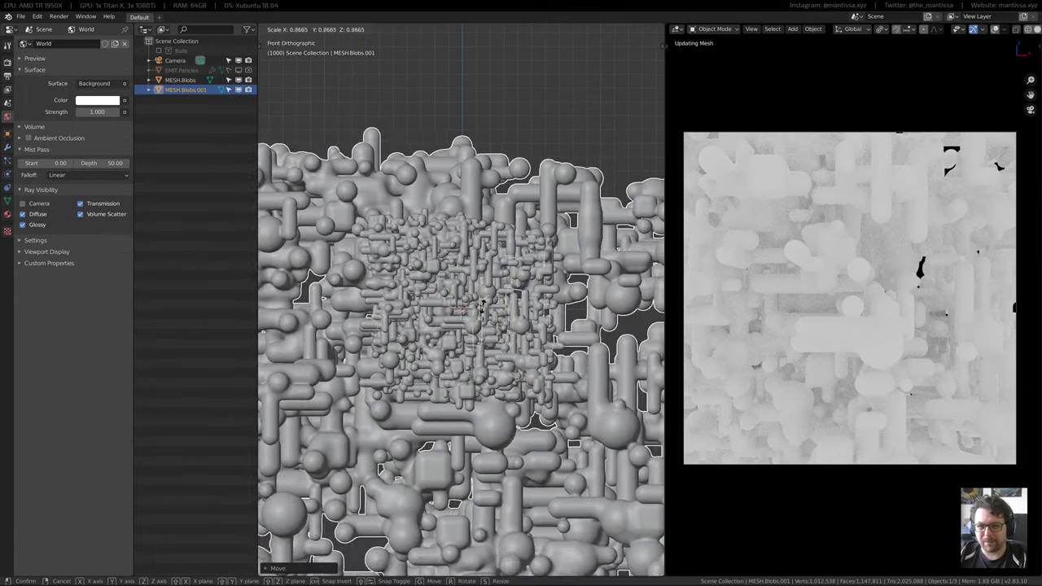
{"action": "key", "text": "Return"}
{"action": "key", "text": "g"}
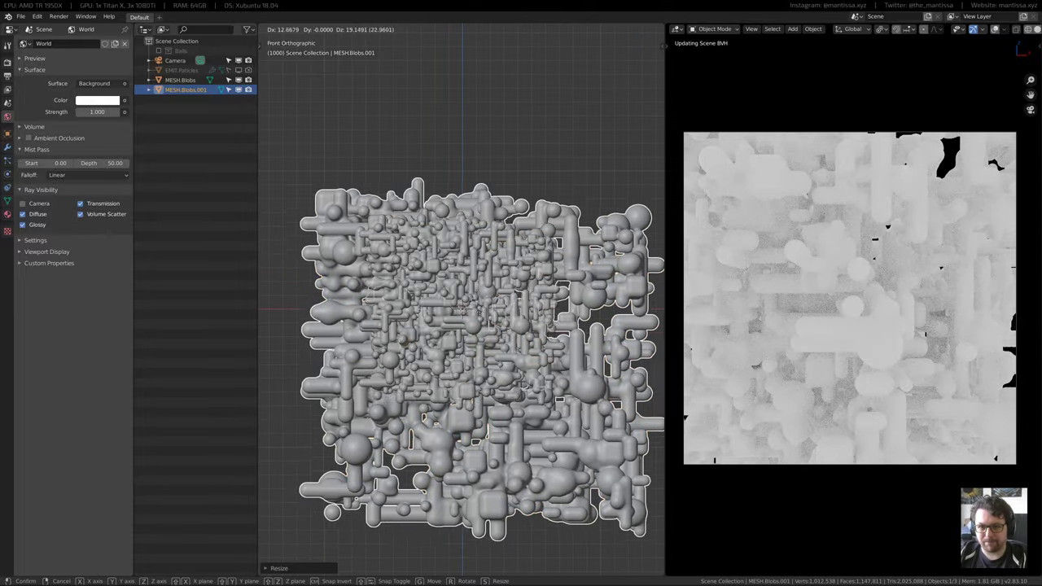
{"action": "left_click", "coordinate": [539, 310]}
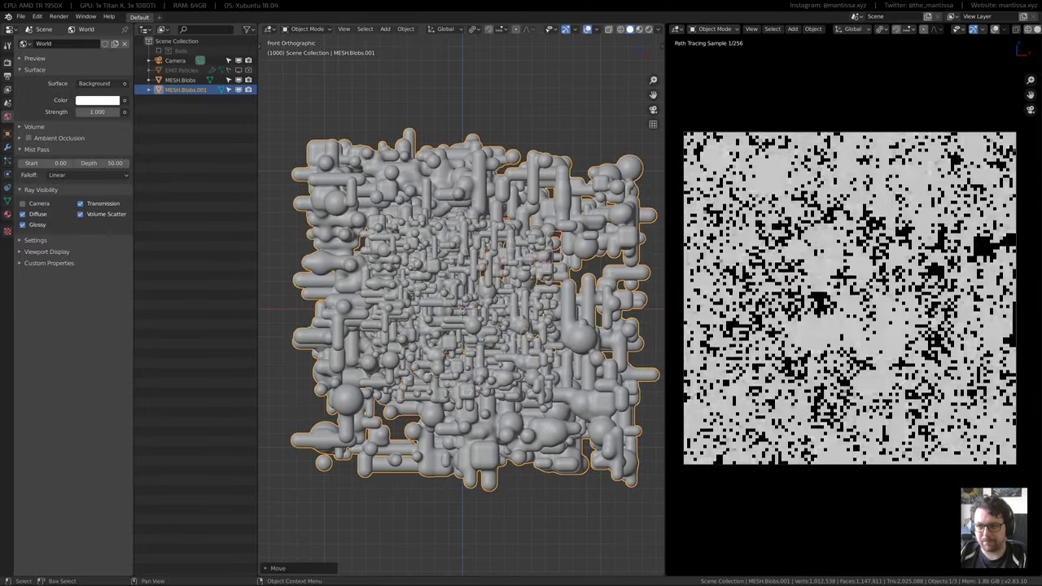
Rotate the enlarged duplicate 90 degrees around the global X axis
{"action": "type", "text": "sx"}
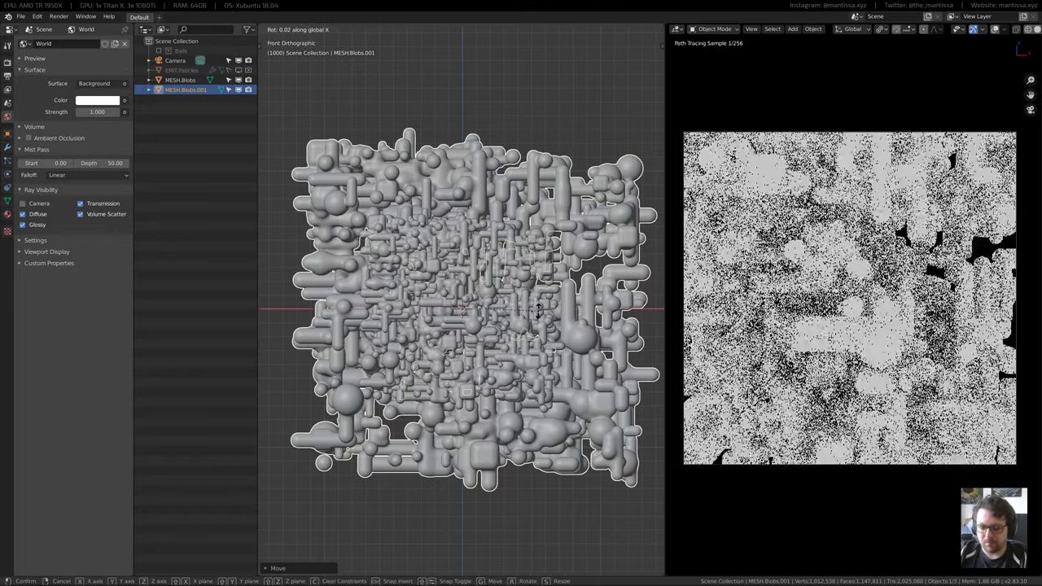
{"action": "type", "text": "90"}
{"action": "key", "text": "Return"}
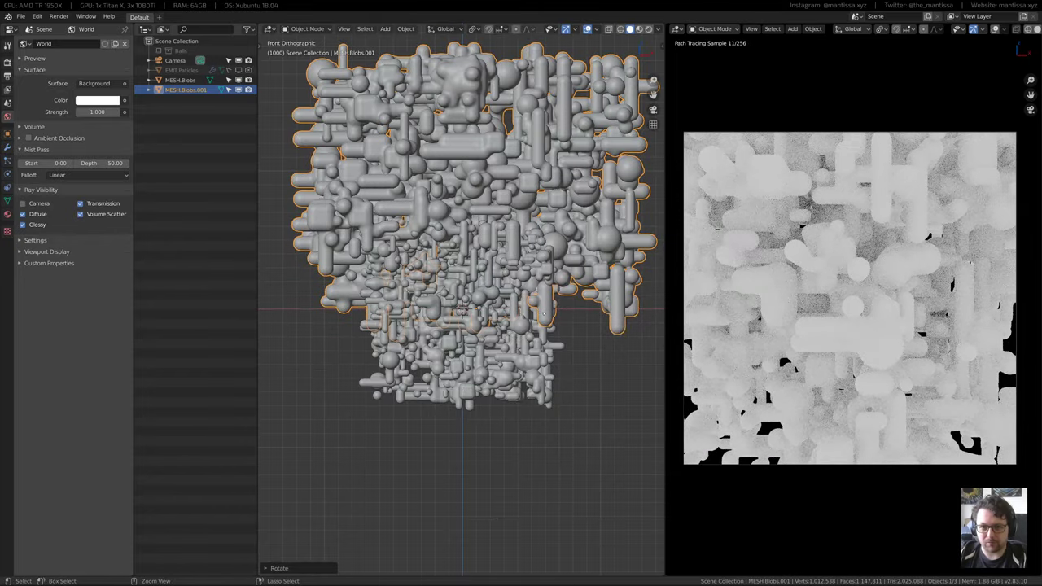
Undo the last transform of MESH.Blobs.001 and rotate the mesh by 90° in the front view
{"action": "key", "text": "ctrl+z"}
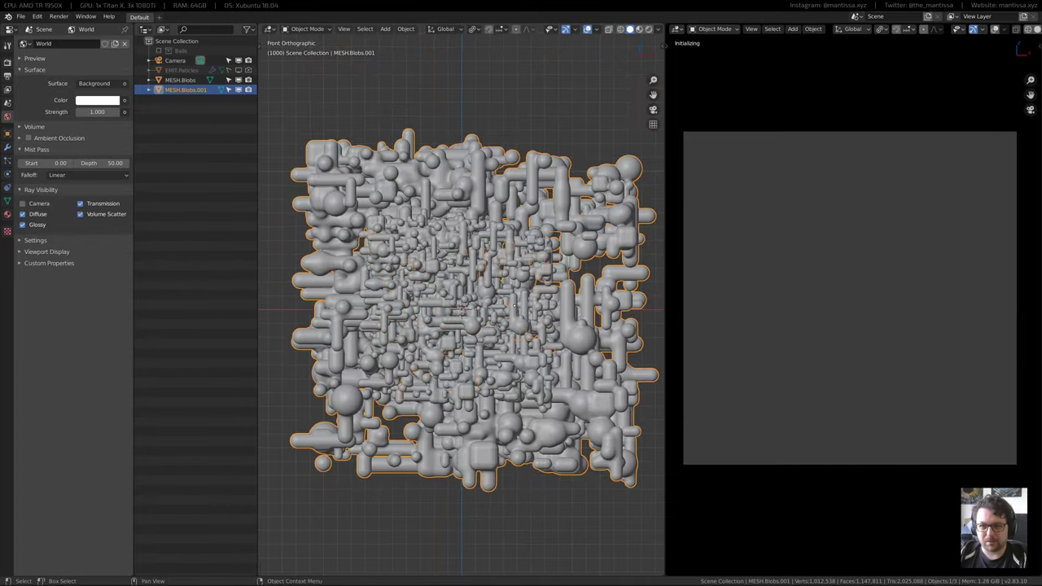
{"action": "middle_click_drag", "start_coordinate": [536, 288], "coordinate": [527, 277], "text": "shift"}
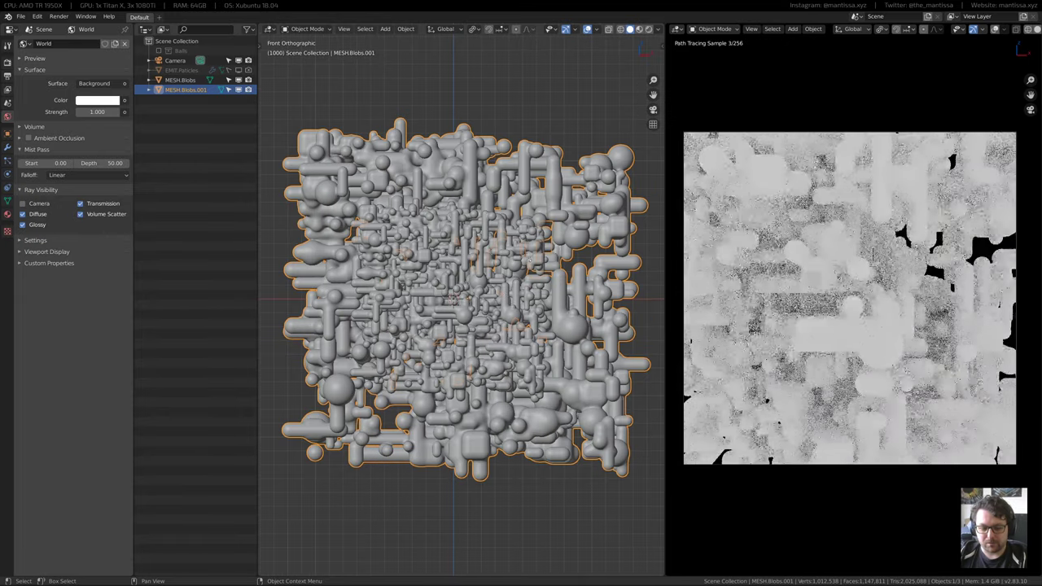
{"action": "type", "text": "r90"}
{"action": "key", "text": "Return"}
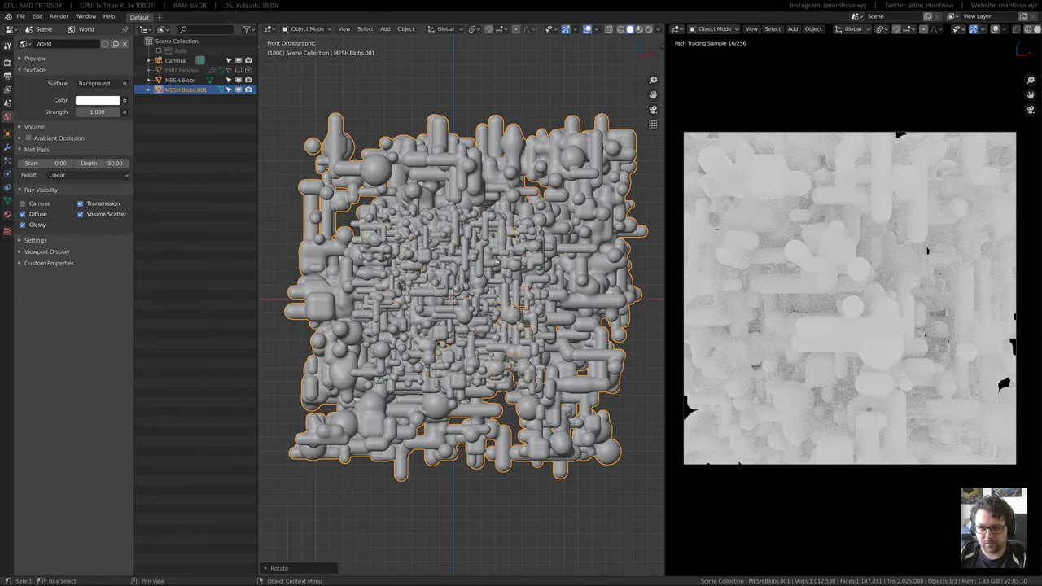
Scale MESH.Blobs.001 up slightly and reposition it in the front view to close the black gaps in the camera render
{"action": "key", "text": "g"}
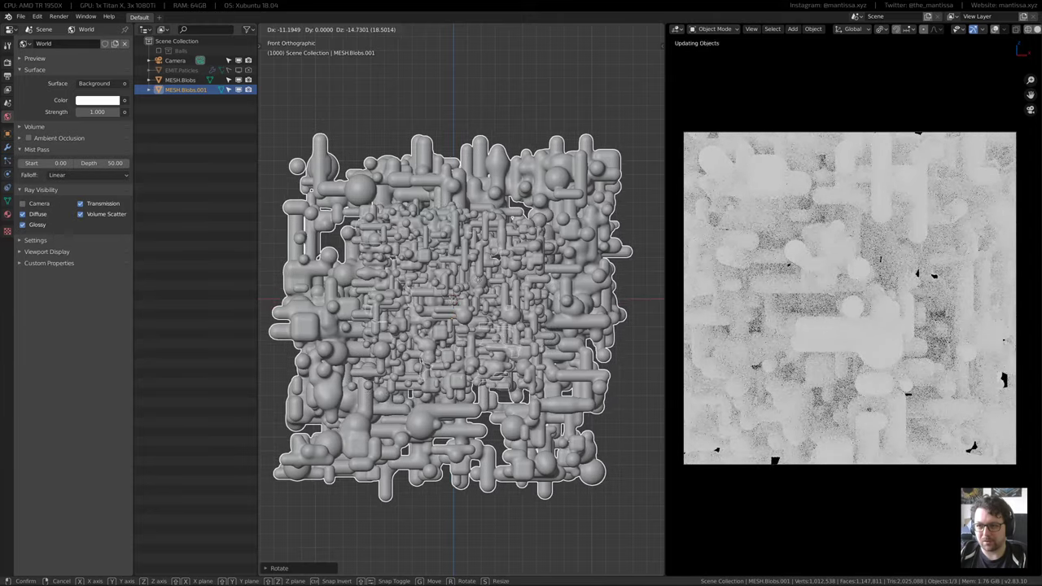
{"action": "key", "text": "Return"}
{"action": "key", "text": "s"}
{"action": "key", "text": "Return"}
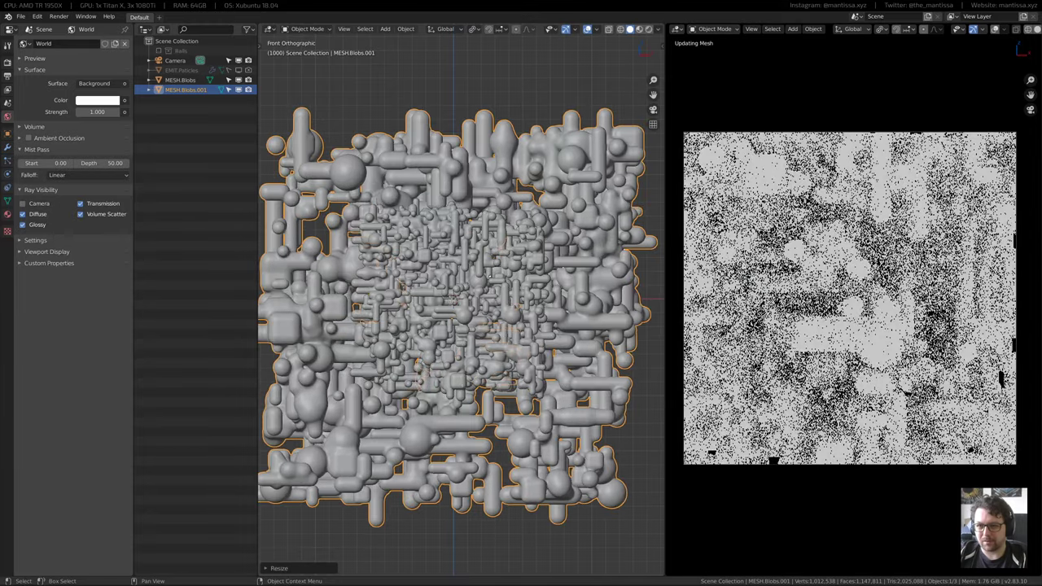
{"action": "key", "text": "g"}
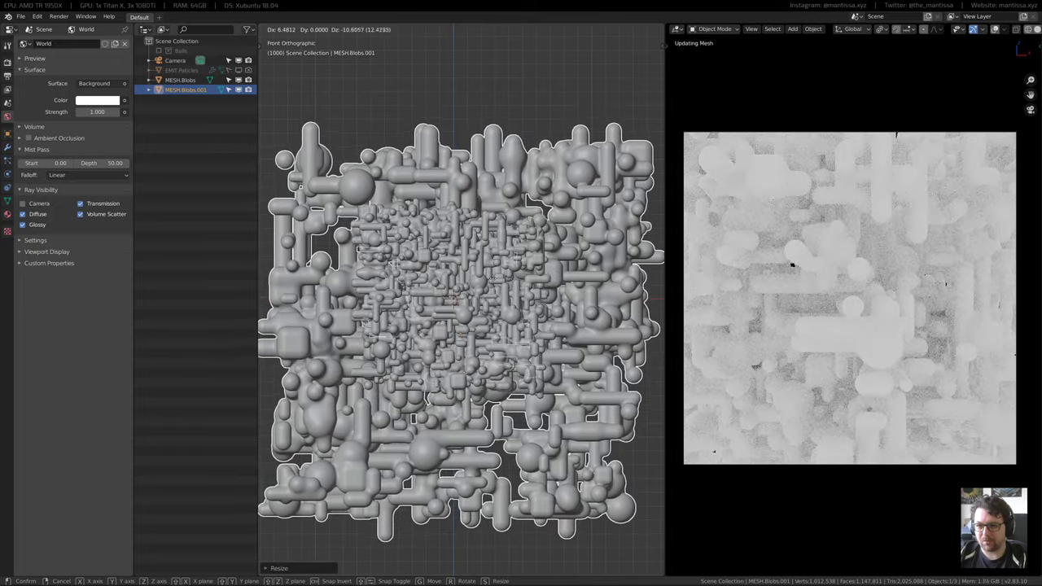
{"action": "left_click", "coordinate": [492, 279]}
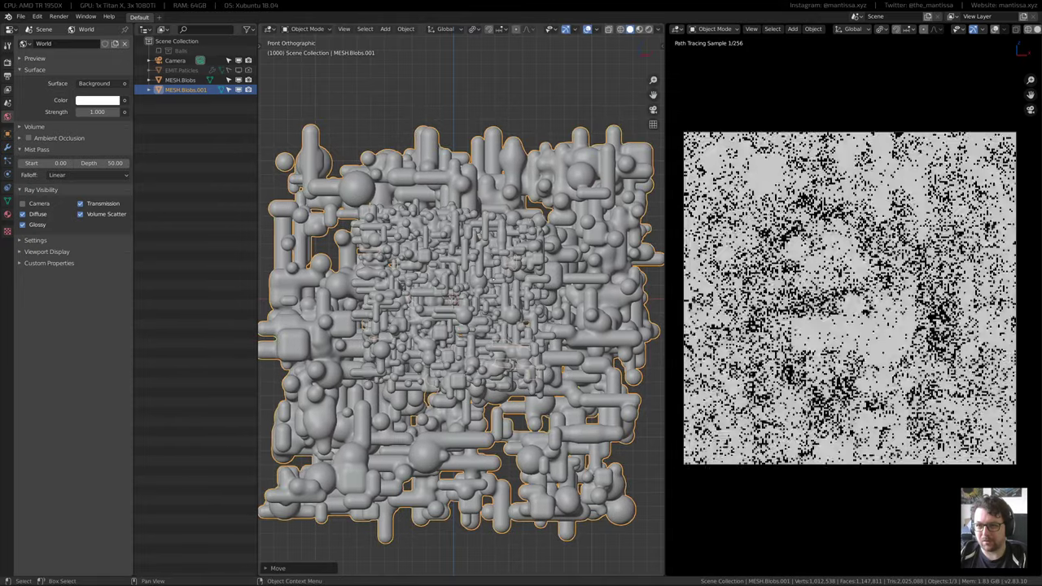
Enter Edit Mode on MESH.Blobs.001 with its large foreground blobs in view
{"action": "middle_click_drag", "start_coordinate": [333, 240], "coordinate": [445, 309]}
{"action": "scroll", "coordinate": [431, 301], "scroll_direction": "up", "scroll_amount": 4}
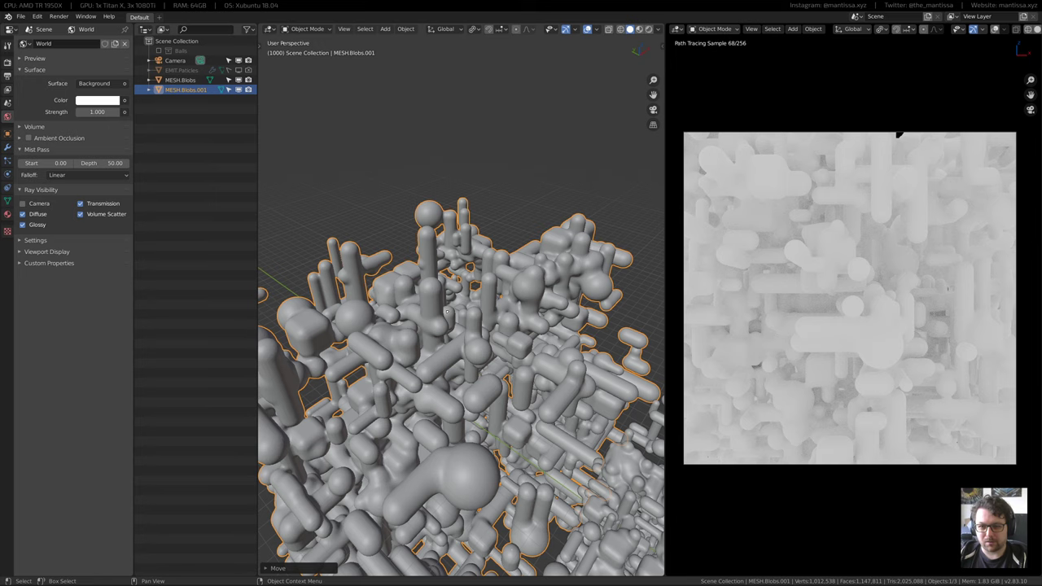
{"action": "key", "text": "Tab"}
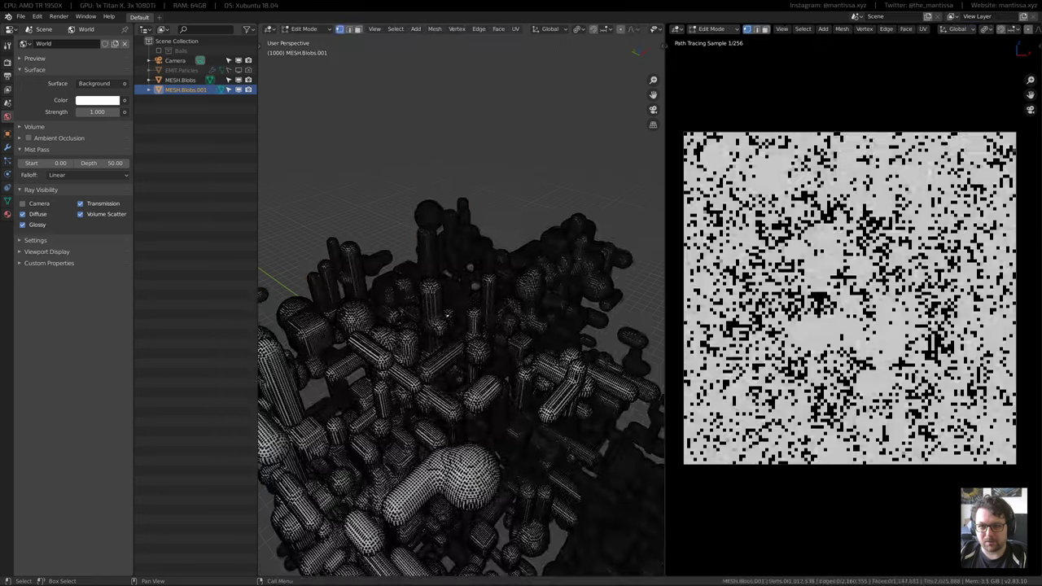
{"action": "middle_click_drag", "start_coordinate": [446, 310], "coordinate": [468, 345]}
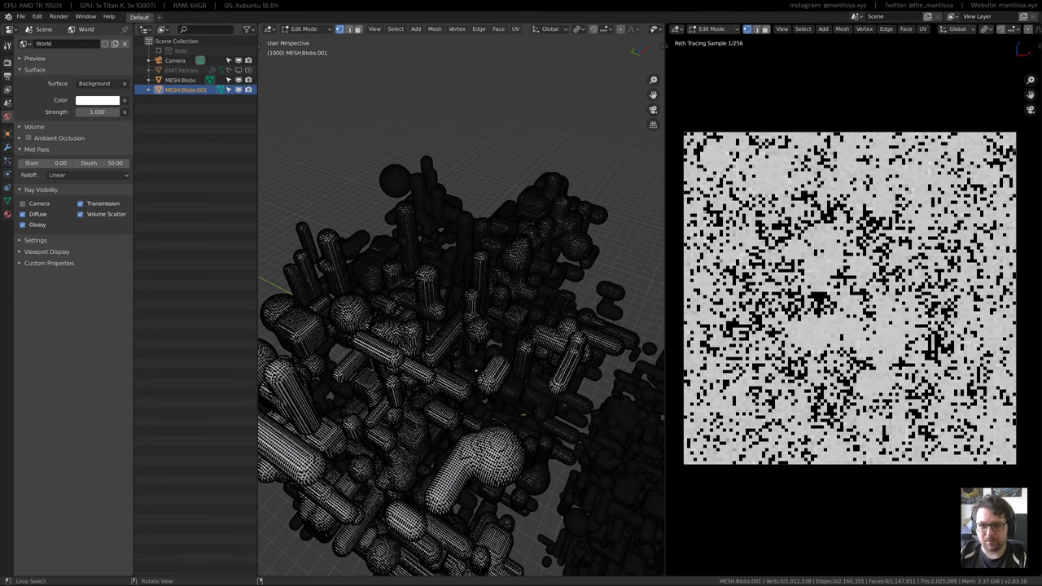
{"action": "key", "text": "l"}
{"action": "mouse_move", "coordinate": [509, 379]}
{"action": "middle_mouse_down"}
{"action": "mouse_move", "coordinate": [561, 384]}
{"action": "mouse_move", "coordinate": [516, 380]}
{"action": "middle_mouse_up"}
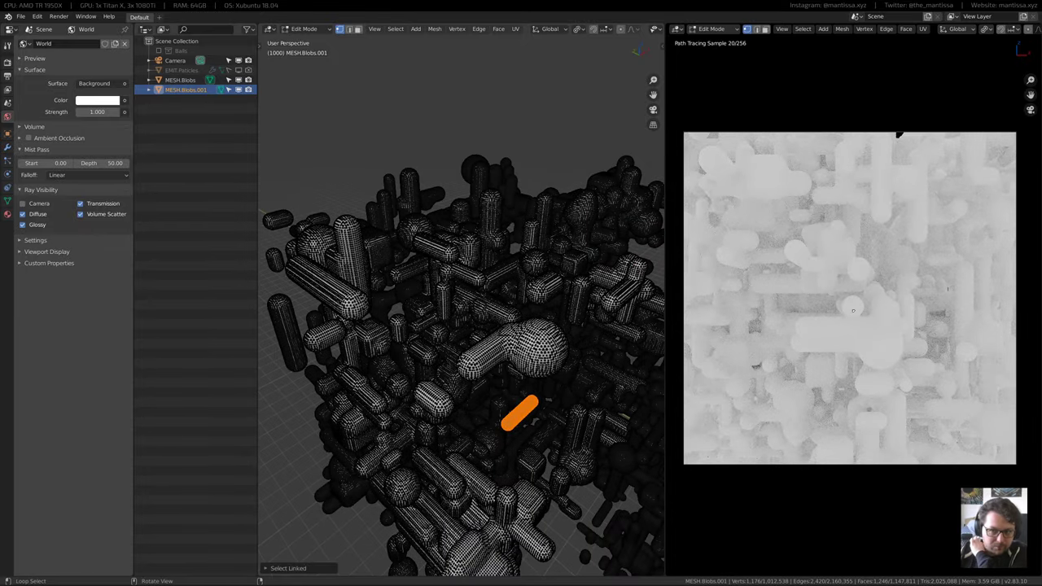
{"action": "key", "text": "ctrl+z"}
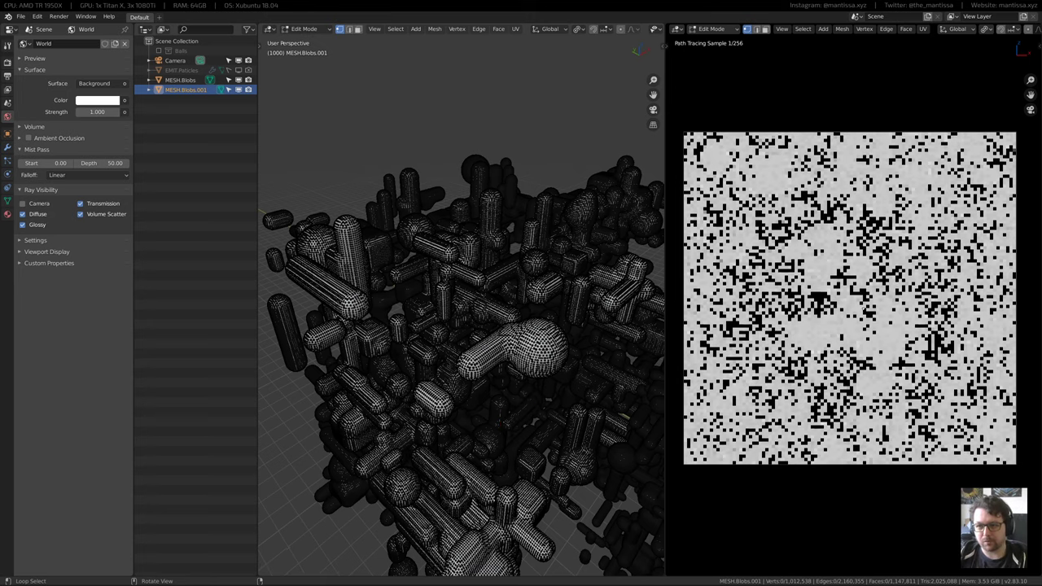
Switch the camera preview out of rendered shading and select the linked geometry of the large capsule-and-sphere blob
{"action": "key", "text": "shift+z"}
{"action": "mouse_move", "coordinate": [576, 326]}
{"action": "middle_mouse_down"}
{"action": "mouse_move", "coordinate": [569, 350]}
{"action": "mouse_move", "coordinate": [573, 340]}
{"action": "middle_mouse_up"}
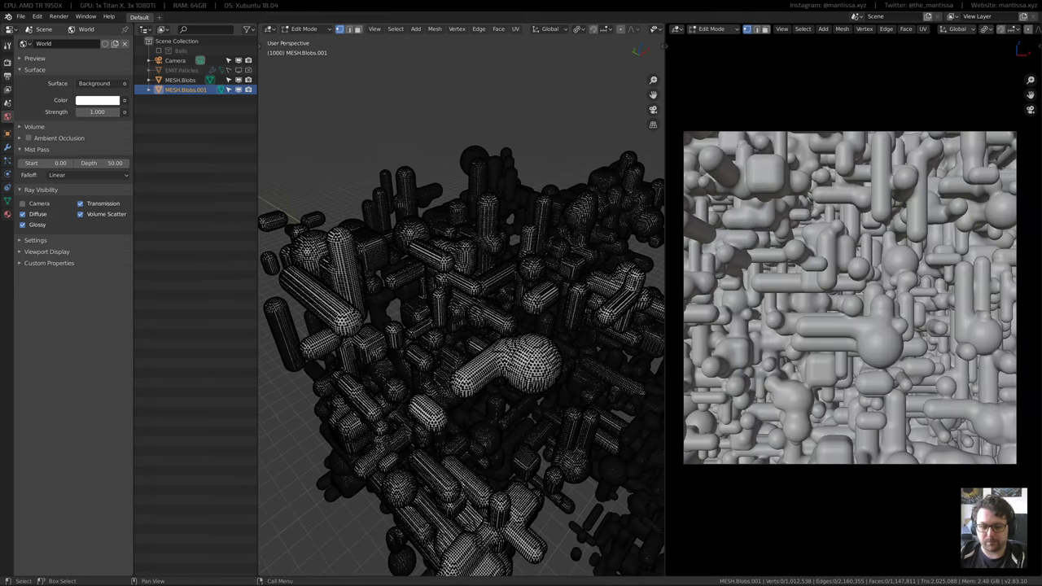
{"action": "key", "text": "l"}
{"action": "mouse_move", "coordinate": [520, 360]}
{"action": "middle_mouse_down"}
{"action": "mouse_move", "coordinate": [524, 374]}
{"action": "mouse_move", "coordinate": [518, 346]}
{"action": "middle_mouse_up"}
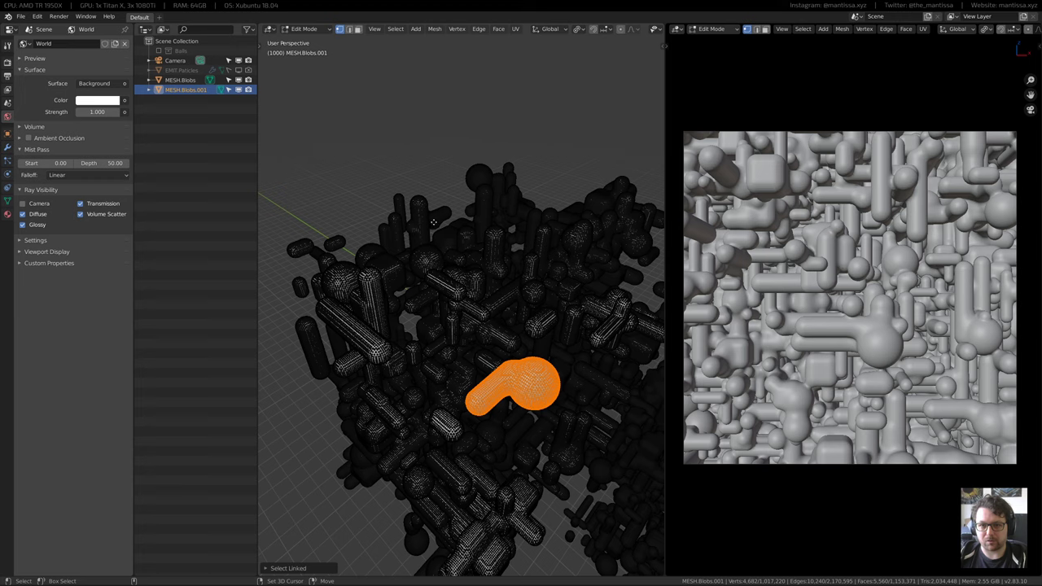
Duplicate the selected blob geometry and move the copy with the Z axis locked, about 96.5 along X and 172 along Y
{"action": "key", "text": "g"}
{"action": "key", "text": "shift+z"}
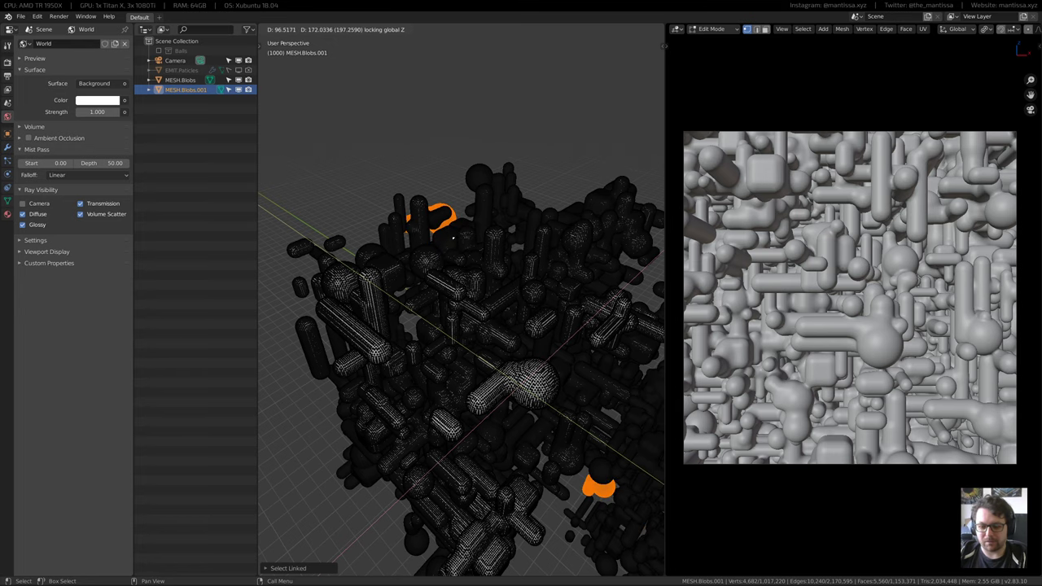
{"action": "left_click", "coordinate": [452, 236]}
{"action": "key", "text": "KP_1"}
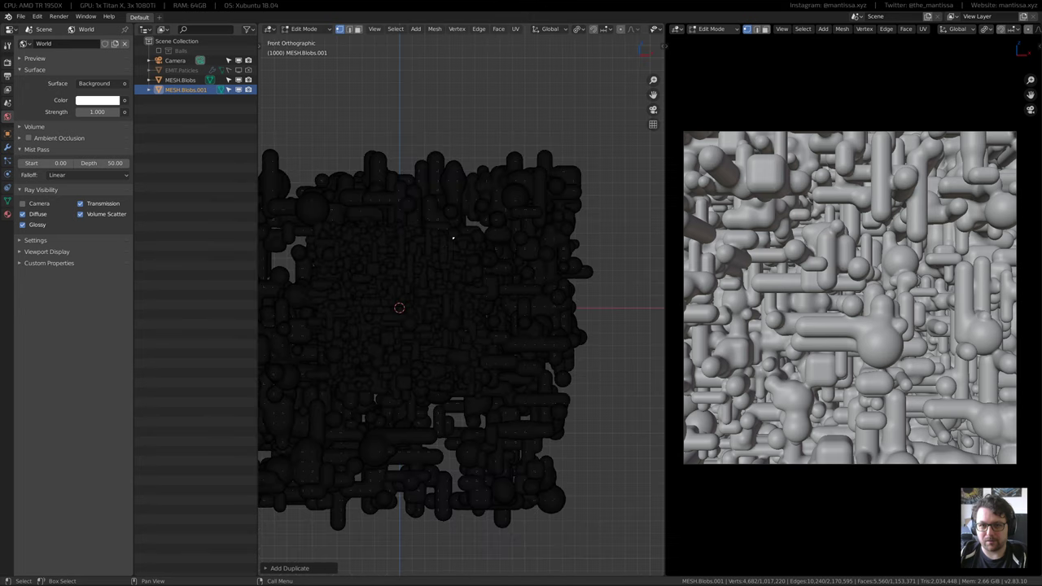
Move the duplicated blob up to the upper edge of the frame in wireframe camera view
{"action": "key", "text": "KP_0"}
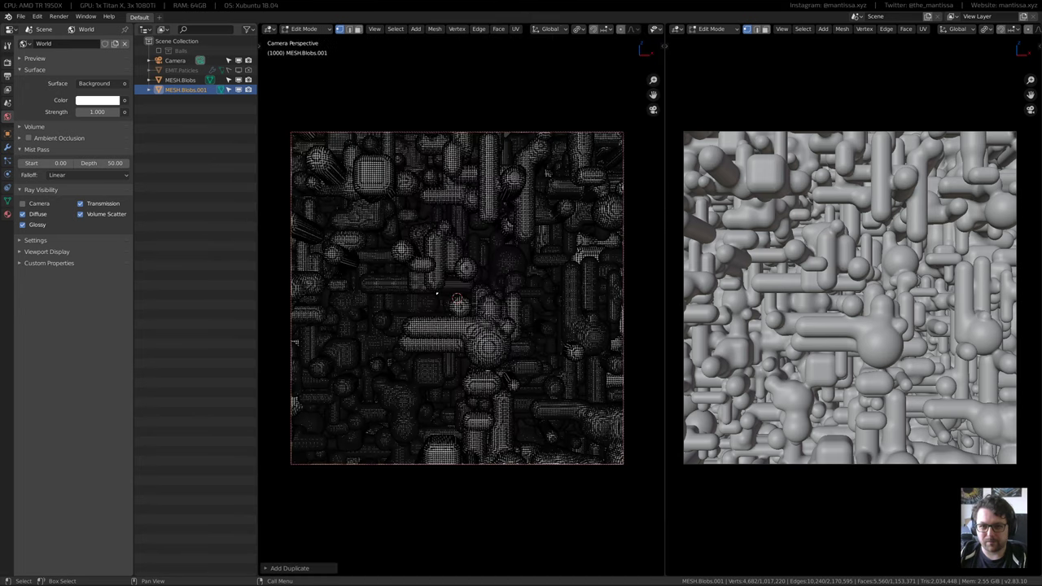
{"action": "key", "text": "shift+z"}
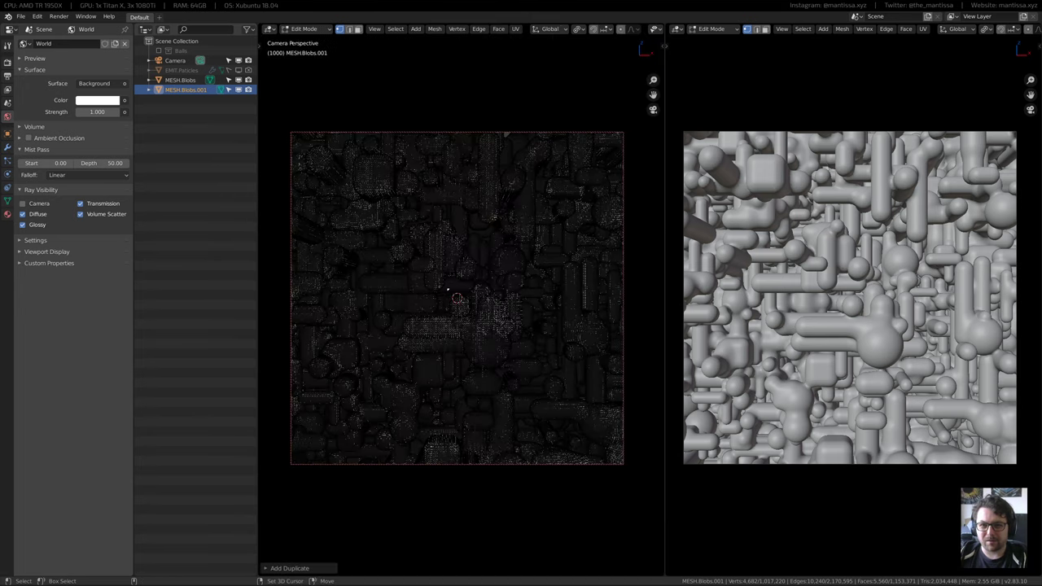
{"action": "key", "text": "g"}
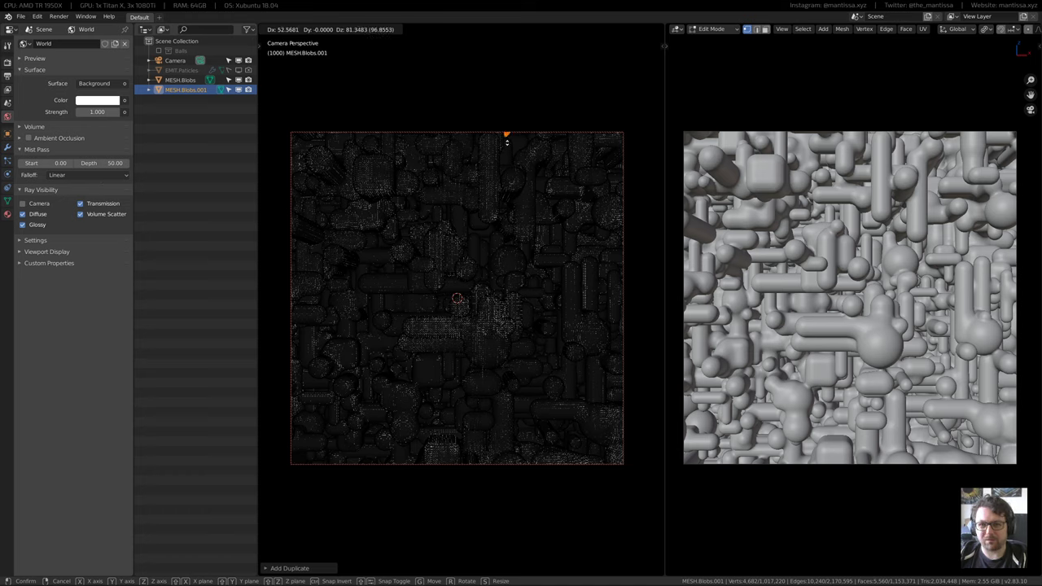
{"action": "left_click", "coordinate": [547, 143]}
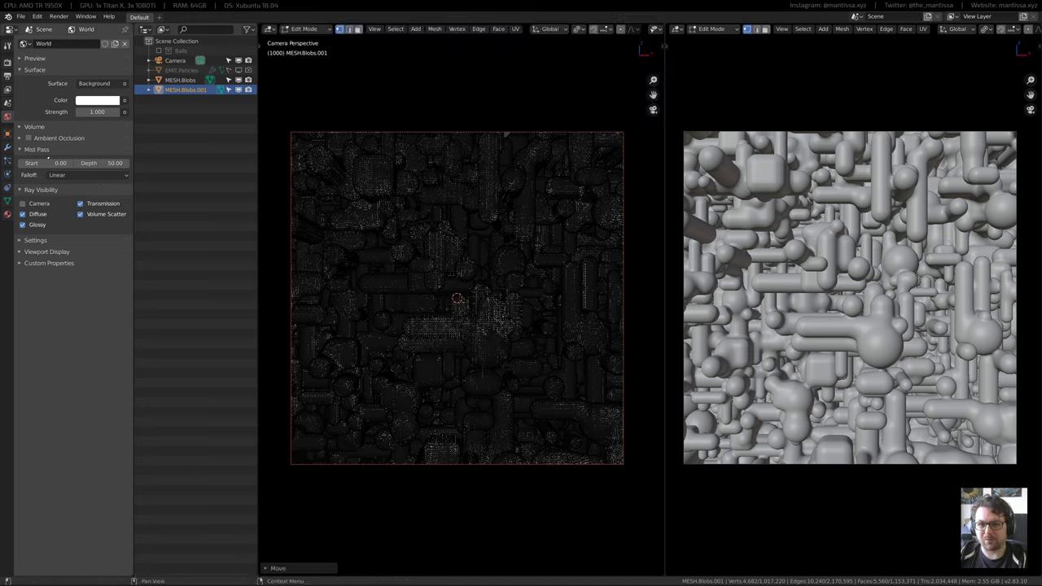
Switch to edge selection and shift the duplicated blob about -12.6 along the global X axis
{"action": "middle_click_drag", "start_coordinate": [534, 144], "coordinate": [530, 167], "text": "shift"}
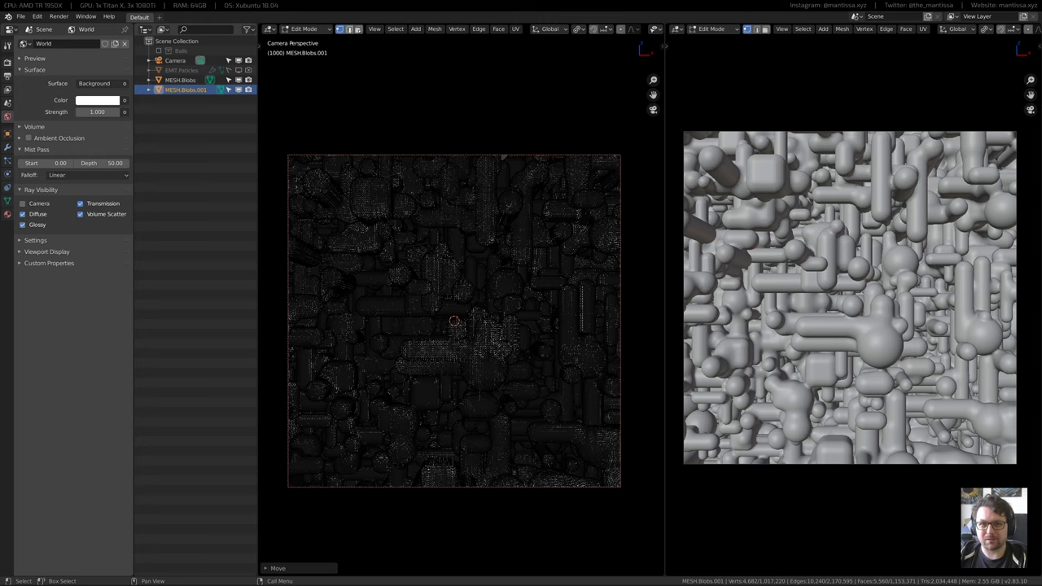
{"action": "key", "text": "2"}
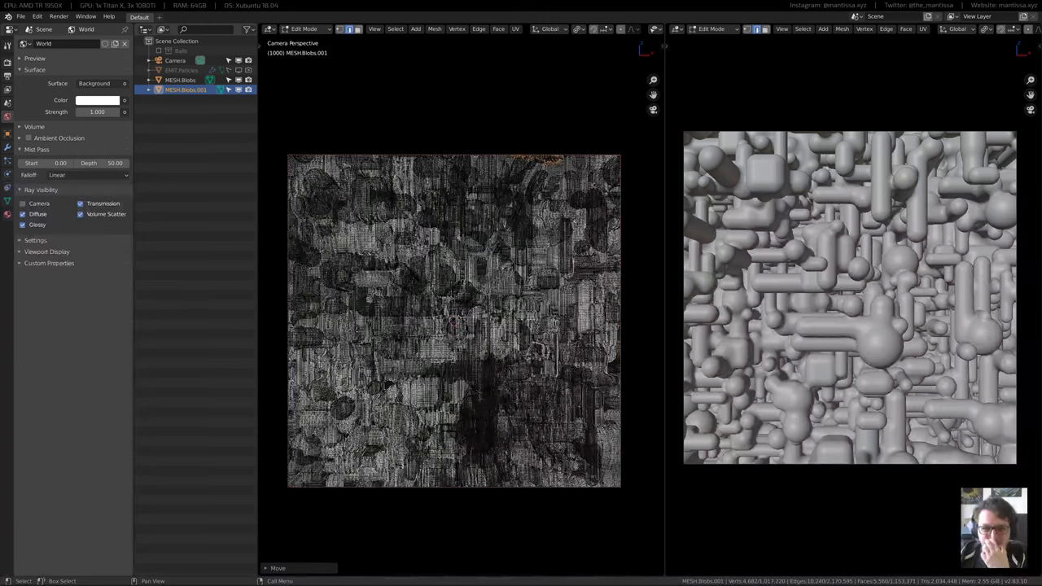
{"action": "key", "text": "g"}
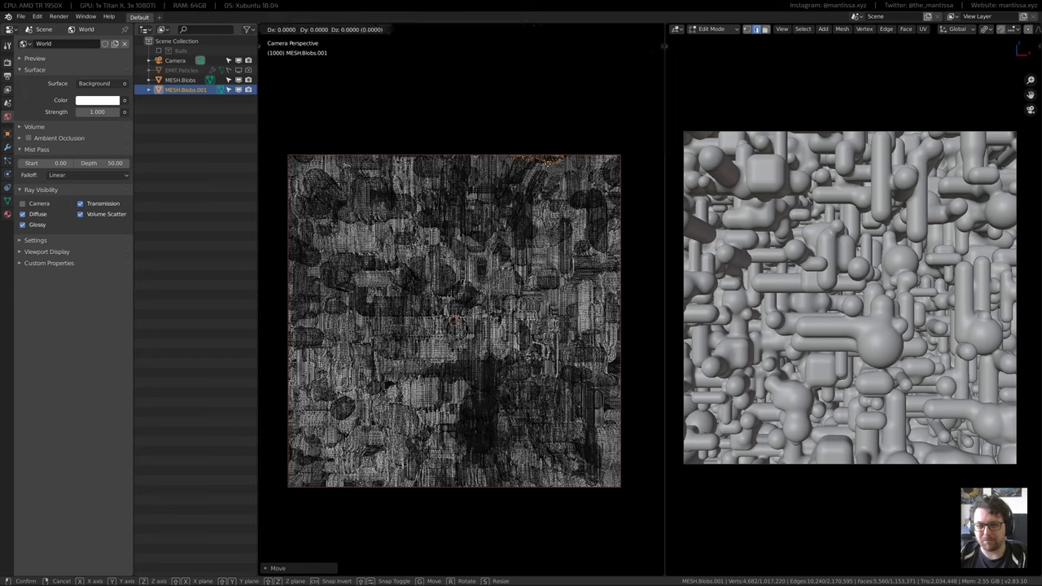
{"action": "key", "text": "x"}
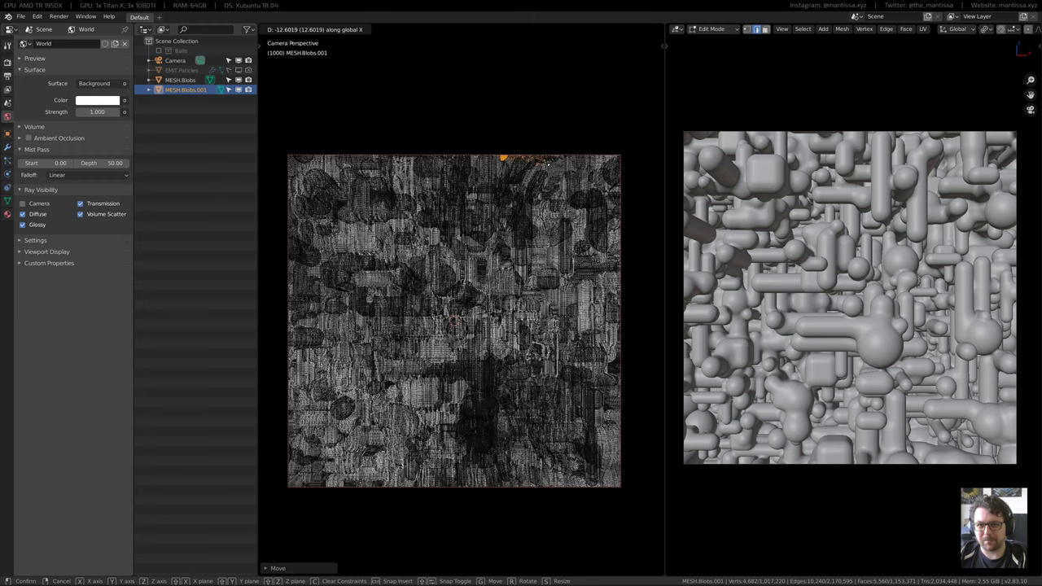
{"action": "key", "text": "Return"}
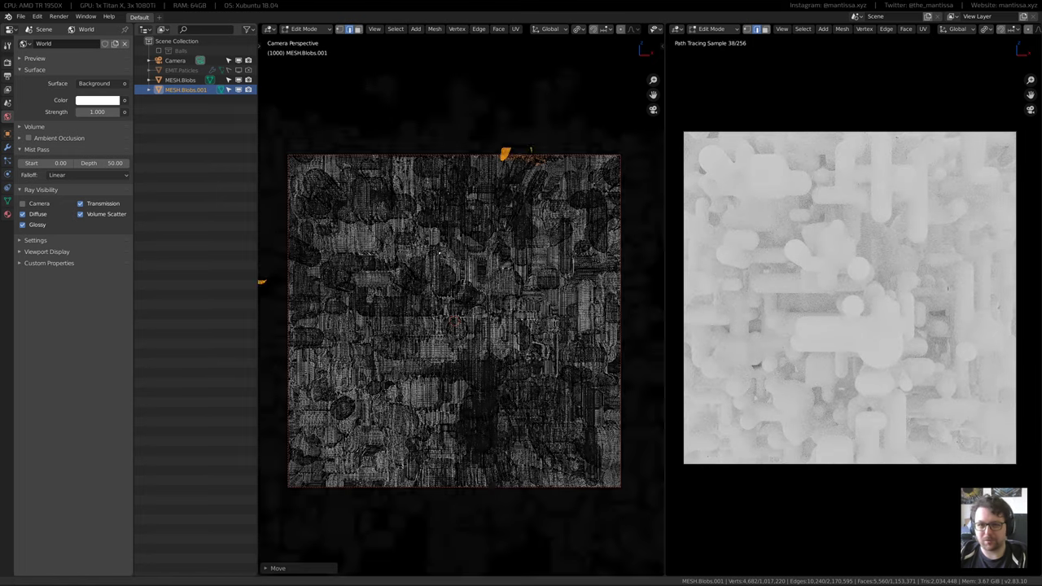
Leave camera view to see the duplicated blobs in perspective and return MESH.Blobs.001 to Object Mode
{"action": "mouse_move", "coordinate": [465, 254]}
{"action": "middle_mouse_down"}
{"action": "mouse_move", "coordinate": [497, 293]}
{"action": "mouse_move", "coordinate": [452, 275]}
{"action": "middle_mouse_up"}
{"action": "key", "text": "z"}
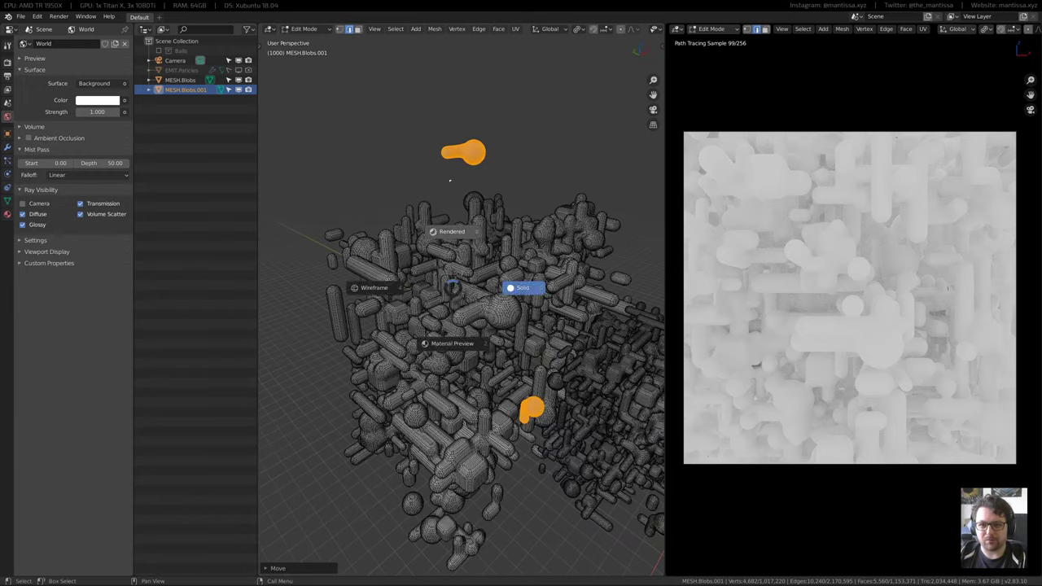
{"action": "left_click", "coordinate": [450, 181]}
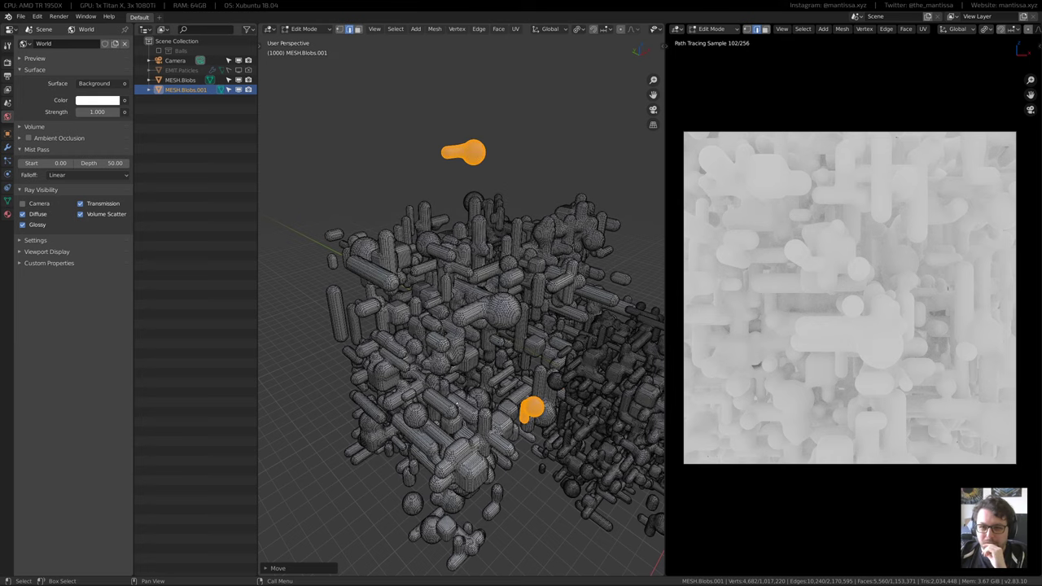
{"action": "key", "text": "Tab"}
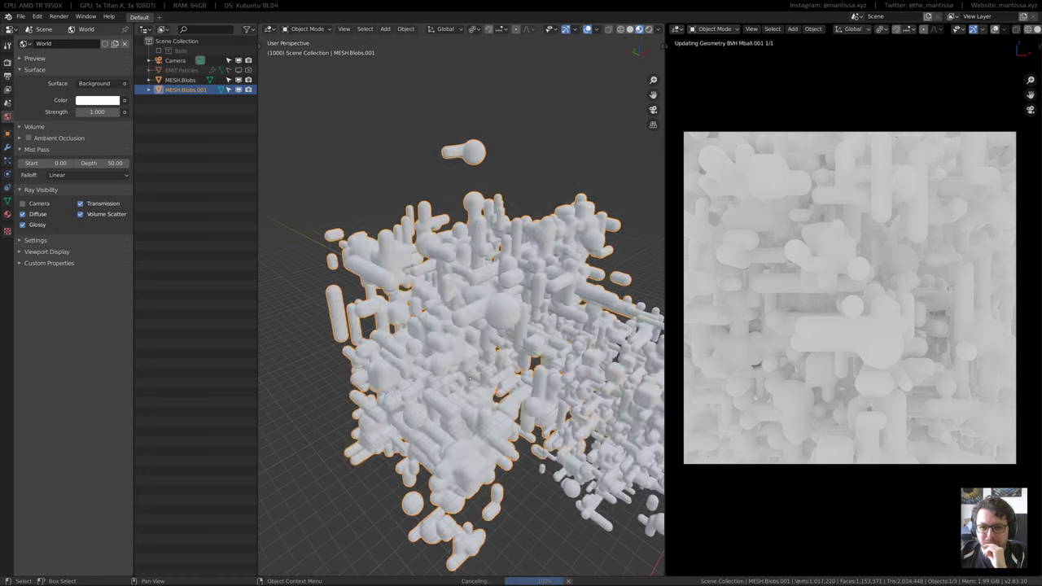
Set the perspective viewport to Solid shading and deselect all objects
{"action": "mouse_move", "coordinate": [471, 379]}
{"action": "middle_mouse_down"}
{"action": "mouse_move", "coordinate": [474, 353]}
{"action": "mouse_move", "coordinate": [416, 314]}
{"action": "mouse_move", "coordinate": [452, 319]}
{"action": "middle_mouse_up"}
{"action": "key", "text": "z"}
{"action": "left_click", "coordinate": [487, 325]}
{"action": "key", "text": "alt+a"}
{"action": "scroll", "coordinate": [416, 314], "scroll_direction": "up", "scroll_amount": 2}
{"action": "scroll", "coordinate": [416, 314], "scroll_direction": "down", "scroll_amount": 2}
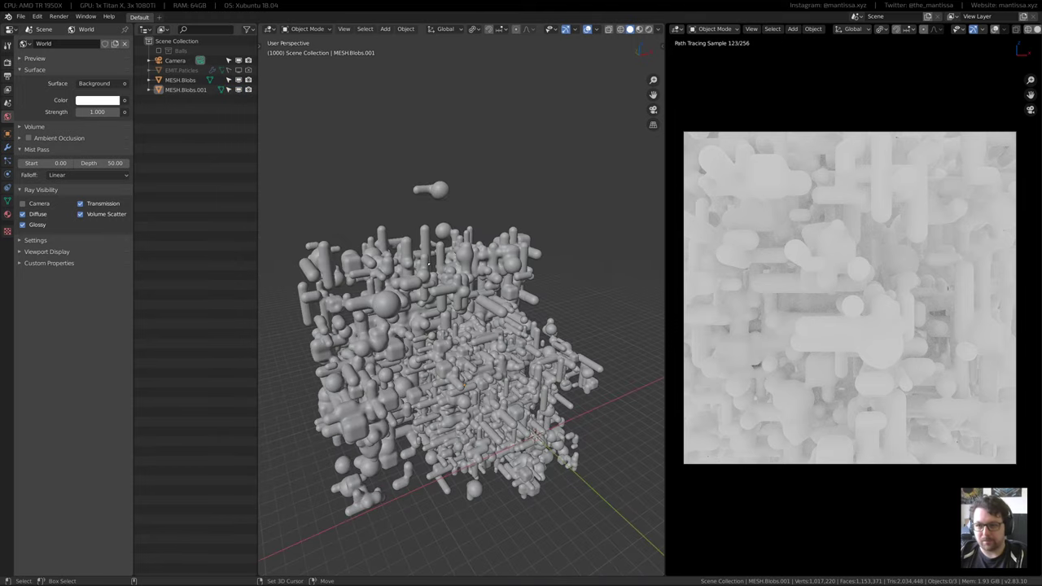
Turn the modelling viewport into the Shader Editor, widen the render preview, and hide the node sidebar
{"action": "key", "text": "shift+F3"}
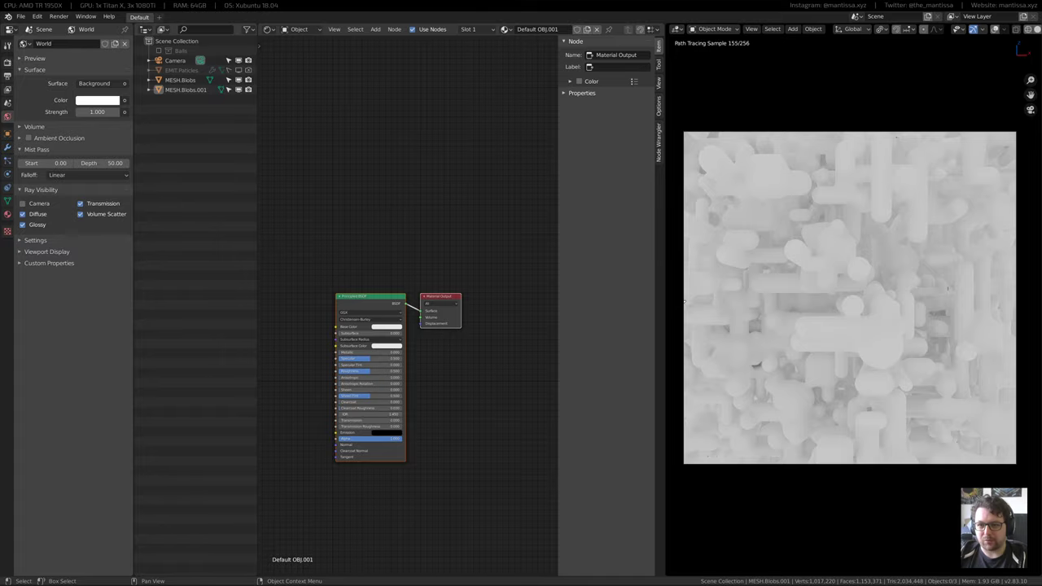
{"action": "left_click_drag", "start_coordinate": [664, 304], "coordinate": [641, 304]}
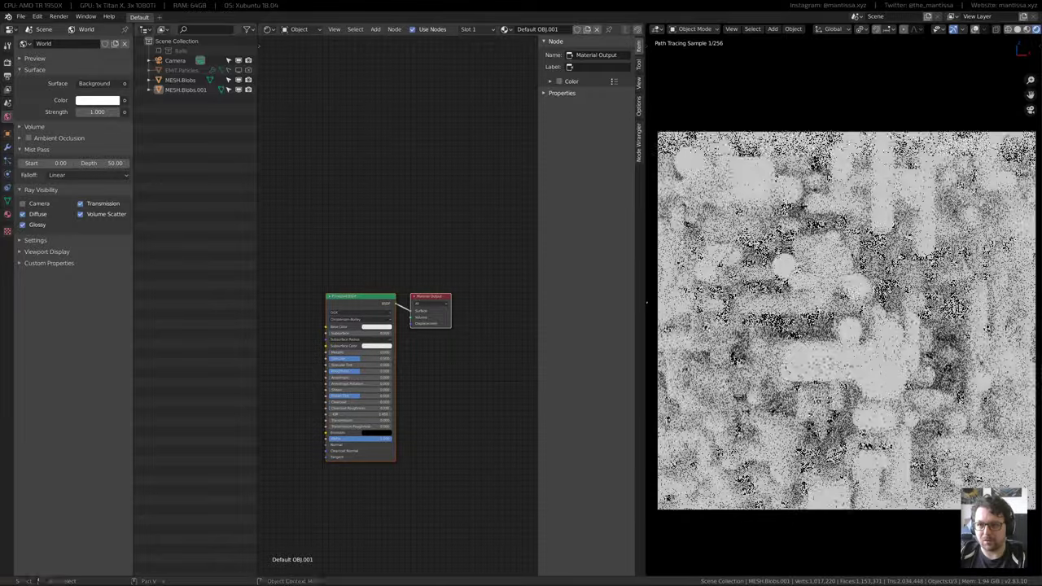
{"action": "key", "text": "n"}
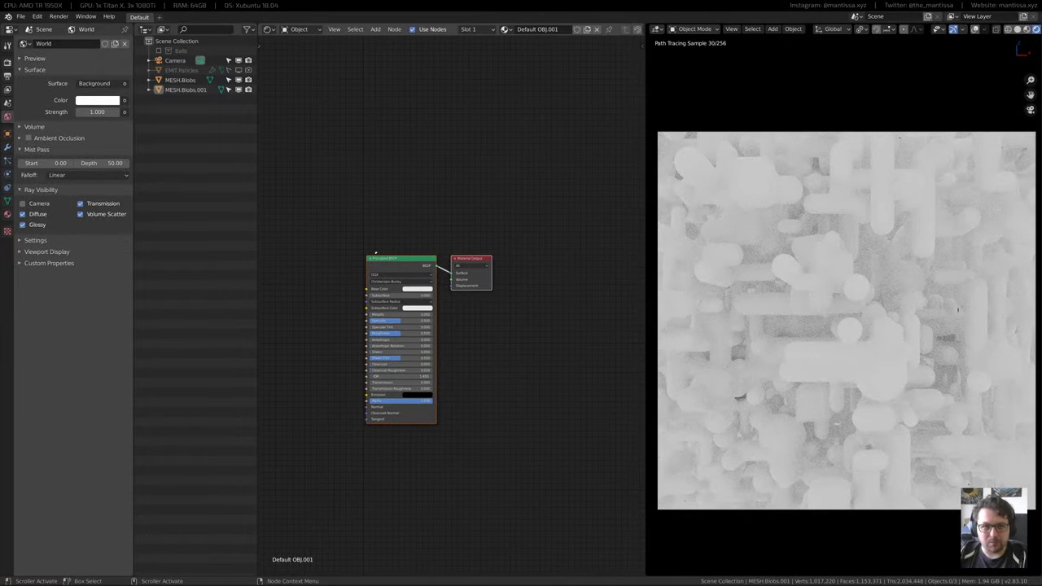
{"action": "left_click", "coordinate": [300, 30]}
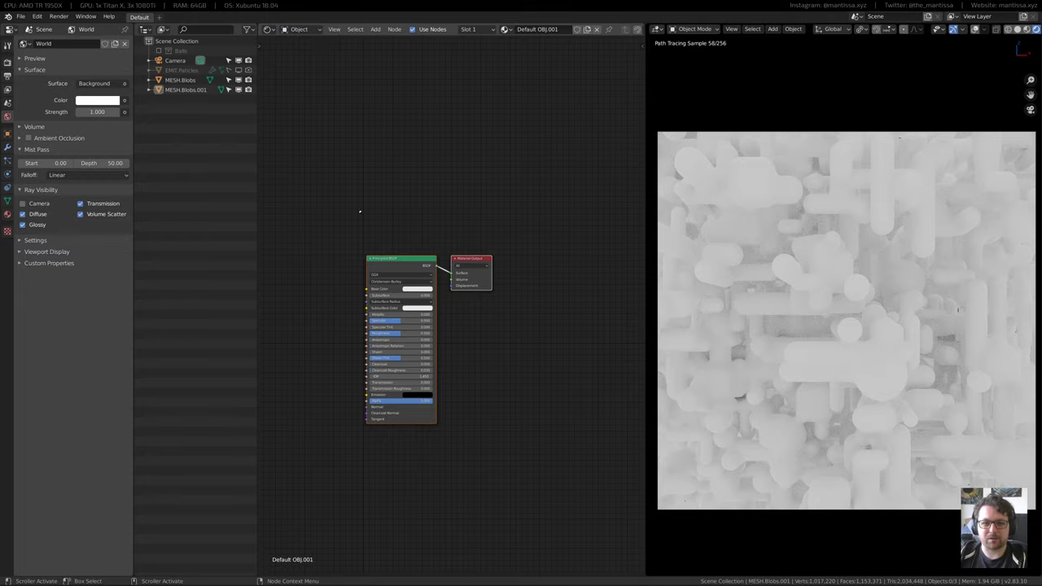
Lower the Principled BSDF roughness of material Default OBJ.001 to about 0.145
{"action": "middle_click_drag", "start_coordinate": [358, 210], "coordinate": [402, 207]}
{"action": "scroll", "coordinate": [402, 210], "scroll_direction": "up", "scroll_amount": 4}
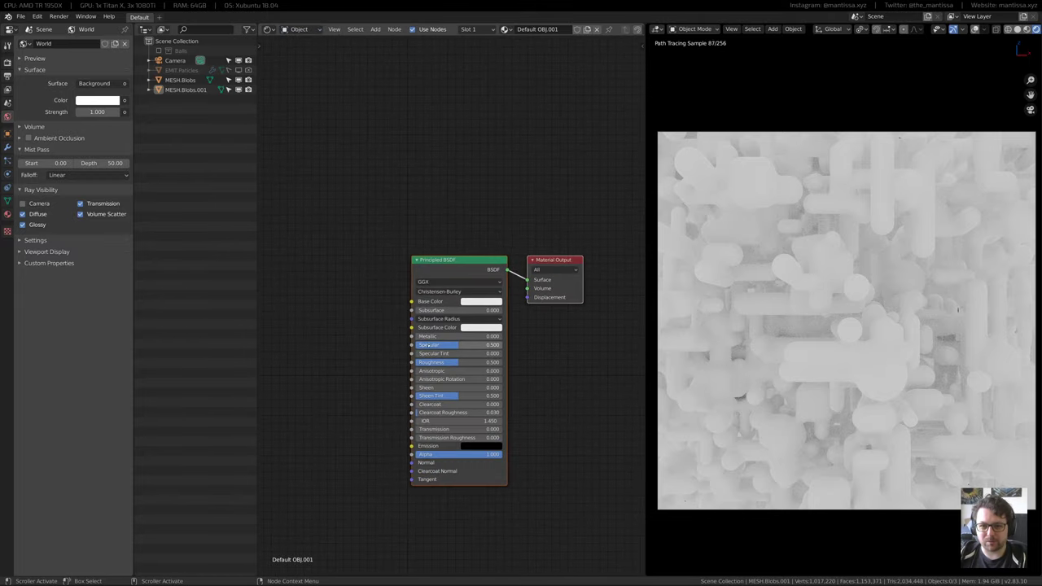
{"action": "scroll", "coordinate": [429, 345], "scroll_direction": "up", "scroll_amount": 2}
{"action": "left_click_drag", "start_coordinate": [462, 365], "coordinate": [426, 365]}
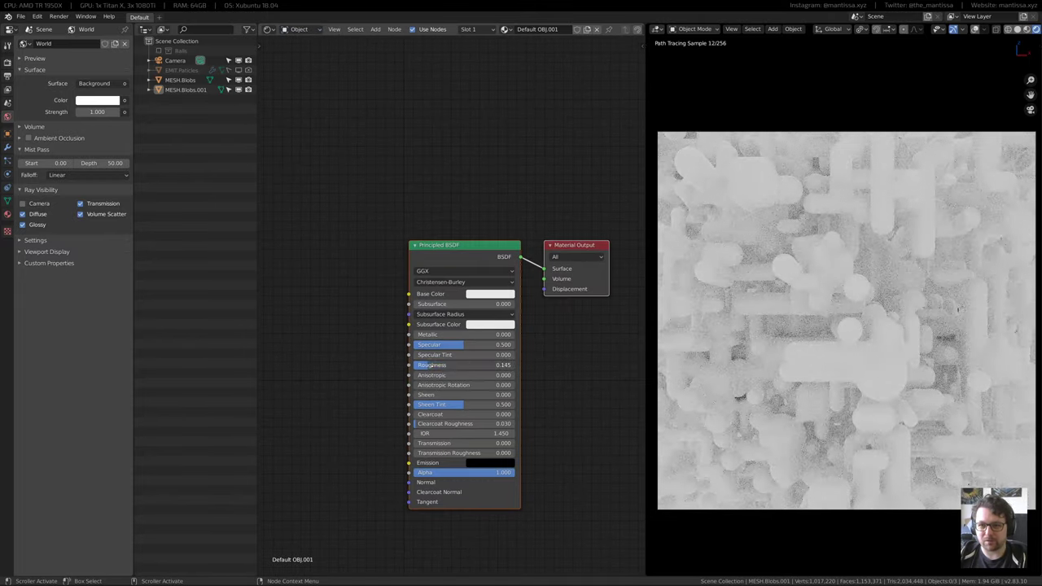
Select MESH.Blobs and raise the Principled BSDF metallic value to 1.000
{"action": "middle_click_drag", "start_coordinate": [525, 278], "coordinate": [422, 224]}
{"action": "scroll", "coordinate": [505, 309], "scroll_direction": "up", "scroll_amount": 2}
{"action": "left_click", "coordinate": [788, 301]}
{"action": "scroll", "coordinate": [423, 225], "scroll_direction": "up", "scroll_amount": 1}
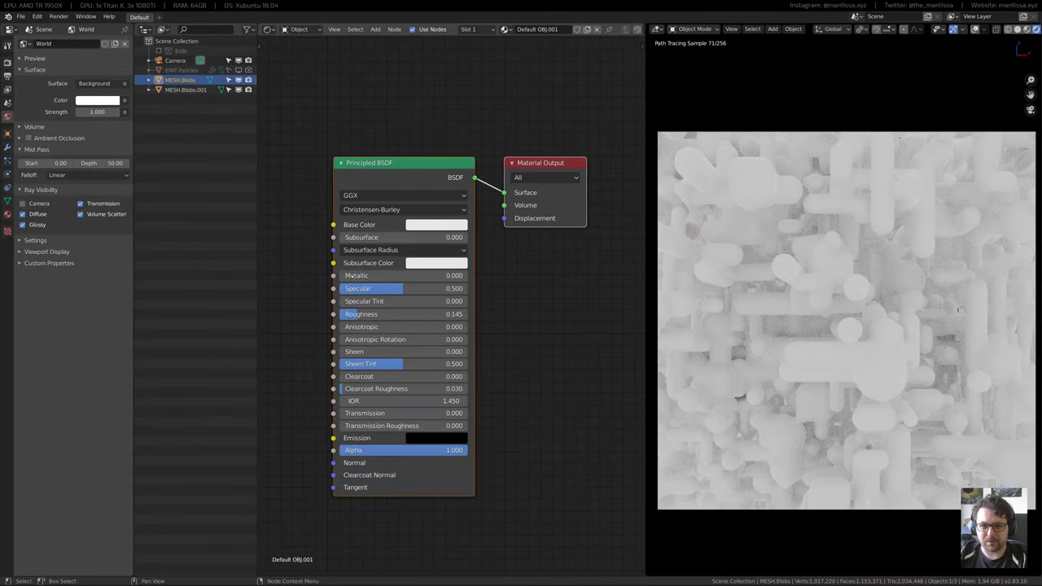
{"action": "left_click_drag", "start_coordinate": [348, 277], "coordinate": [472, 277]}
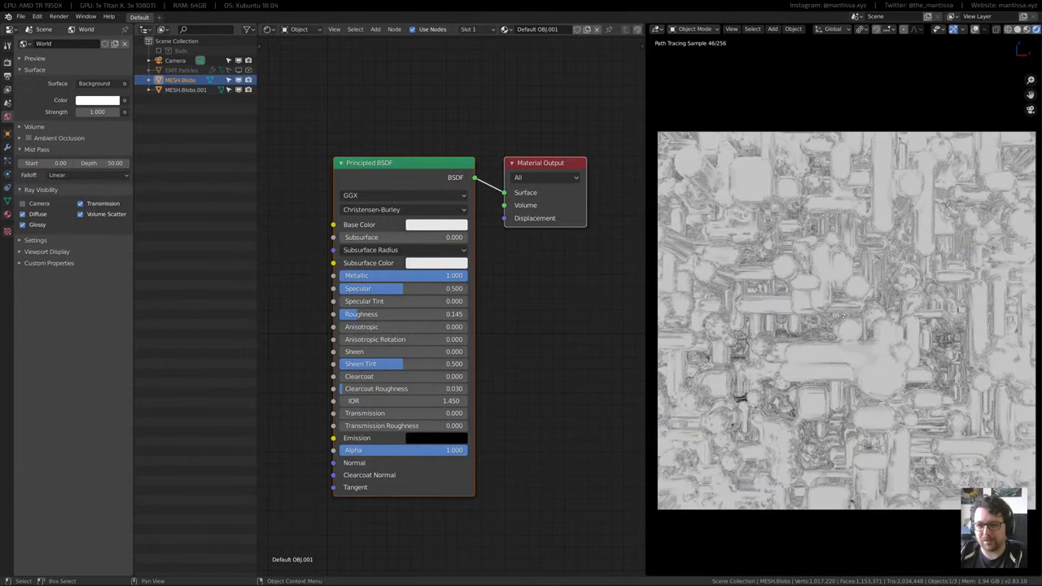
Show the World shader in the node editor and add a Wave Texture node below and beside the Background node
{"action": "middle_click_drag", "start_coordinate": [400, 168], "coordinate": [396, 234]}
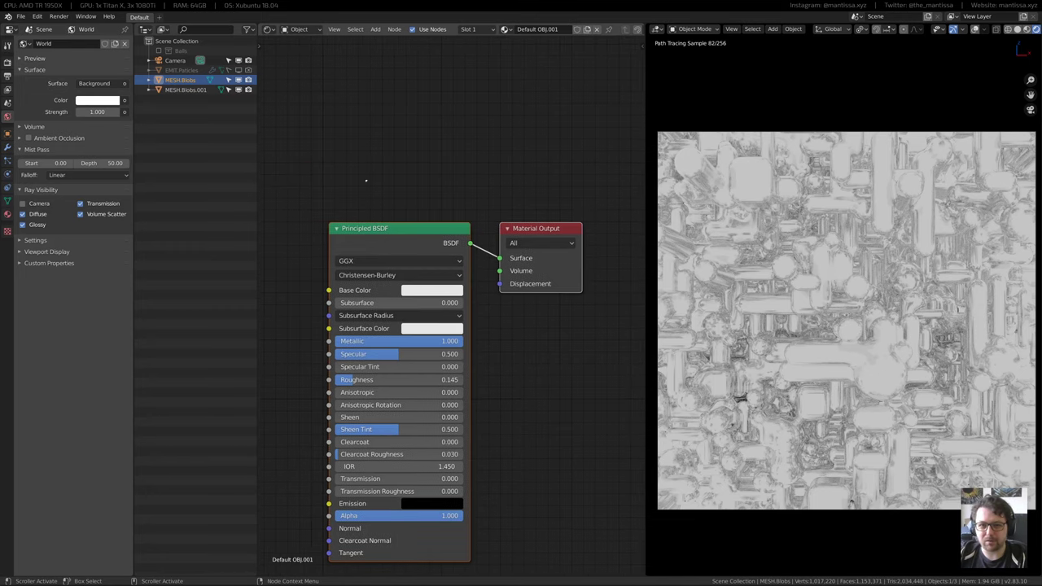
{"action": "left_click", "coordinate": [299, 29]}
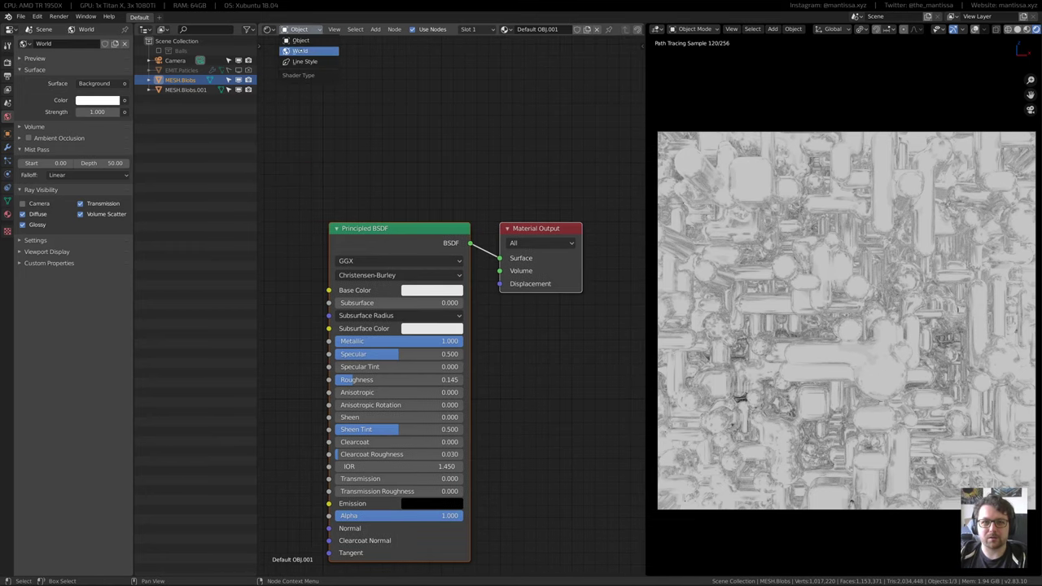
{"action": "left_click", "coordinate": [300, 50]}
{"action": "middle_click_drag", "start_coordinate": [354, 172], "coordinate": [493, 102]}
{"action": "key", "text": "shift+a"}
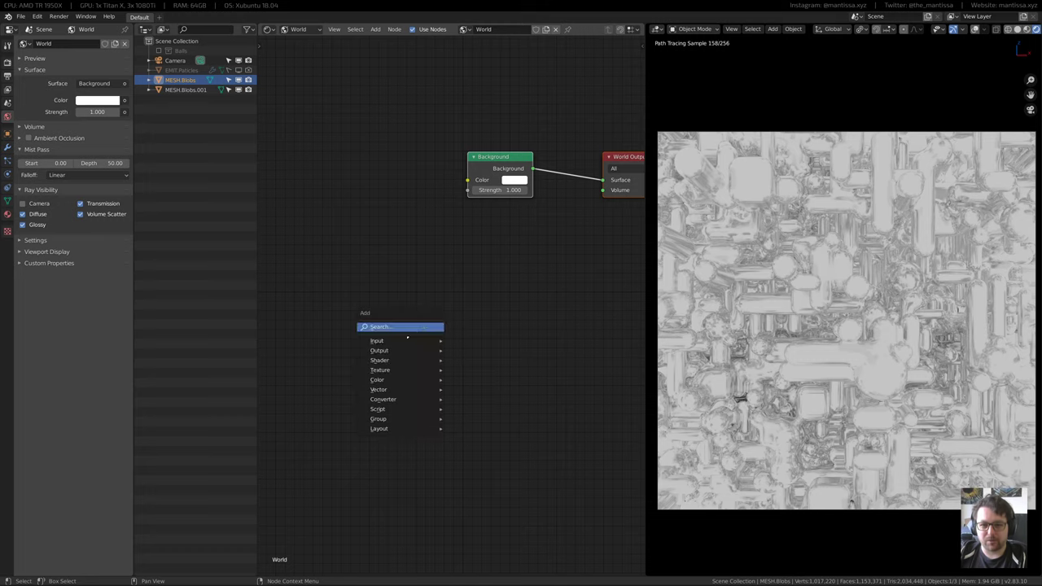
{"action": "mouse_move", "coordinate": [379, 370]}
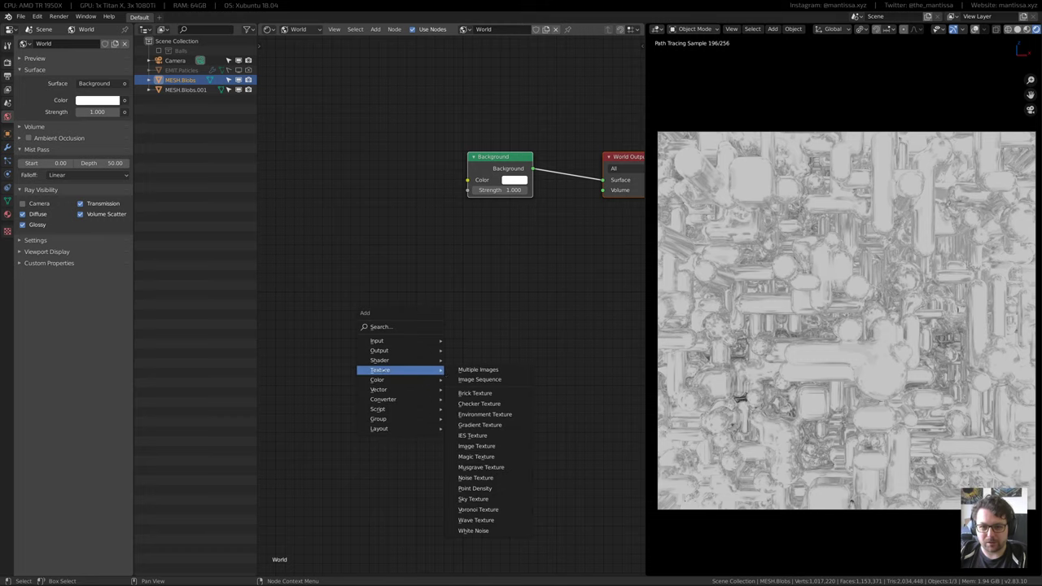
{"action": "left_click", "coordinate": [475, 520]}
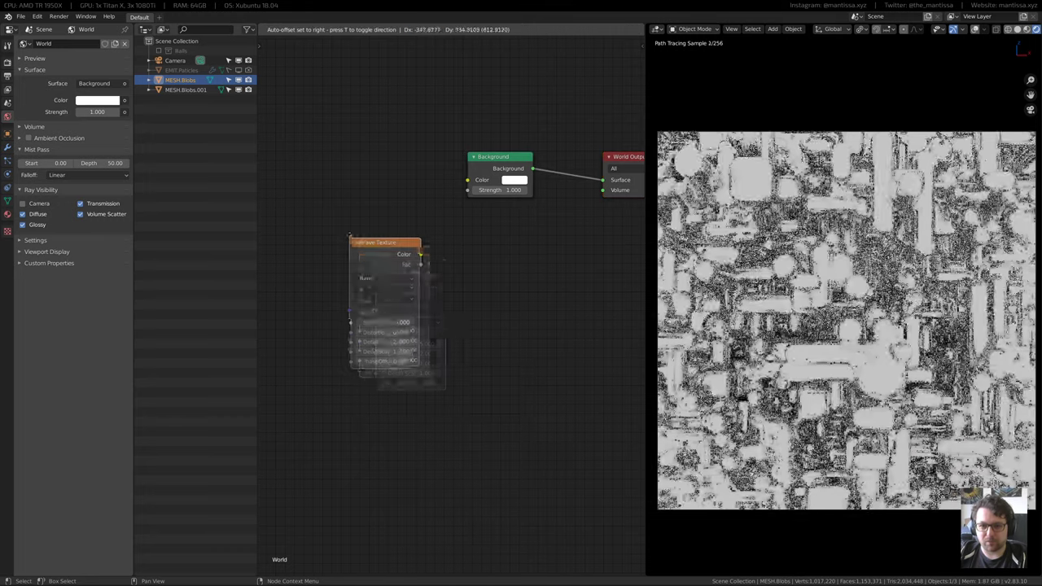
{"action": "left_click", "coordinate": [350, 236]}
Attach Mapping and Texture Coordinate nodes to the Wave Texture and preview its color as the world surface
{"action": "middle_click_drag", "start_coordinate": [362, 241], "coordinate": [423, 265]}
{"action": "key", "text": "ctrl+t"}
{"action": "middle_click_drag", "start_coordinate": [385, 237], "coordinate": [468, 205]}
{"action": "scroll", "coordinate": [321, 236], "scroll_direction": "down", "scroll_amount": 1}
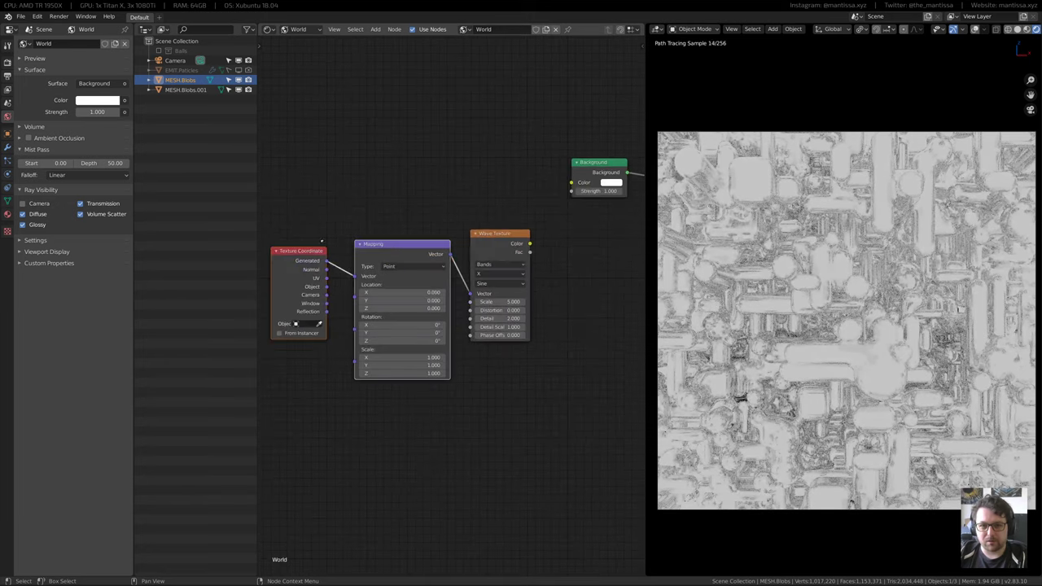
{"action": "middle_click_drag", "start_coordinate": [320, 236], "coordinate": [397, 228]}
{"action": "scroll", "coordinate": [397, 229], "scroll_direction": "up", "scroll_amount": 1}
{"action": "middle_click_drag", "start_coordinate": [397, 265], "coordinate": [311, 271]}
{"action": "scroll", "coordinate": [359, 269], "scroll_direction": "up", "scroll_amount": 2}
{"action": "middle_click_drag", "start_coordinate": [619, 254], "coordinate": [532, 301]}
{"action": "scroll", "coordinate": [444, 294], "scroll_direction": "down", "scroll_amount": 3}
{"action": "left_click", "coordinate": [387, 283], "text": "ctrl+shift"}
{"action": "scroll", "coordinate": [510, 288], "scroll_direction": "up", "scroll_amount": 1}
{"action": "scroll", "coordinate": [513, 301], "scroll_direction": "down", "scroll_amount": 2}
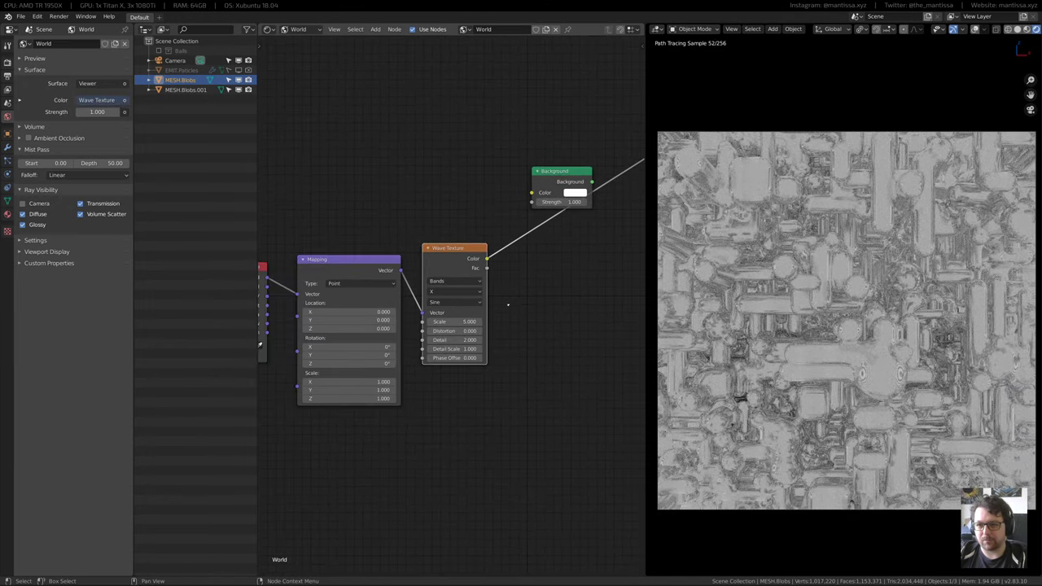
Enable camera ray visibility for the world, look at the scene outside the camera, and return to camera view
{"action": "middle_click_drag", "start_coordinate": [781, 268], "coordinate": [785, 248]}
{"action": "key", "text": "KP_0"}
Set the Wave Texture's scale to 0.050 and its distortion to 23.800
{"action": "middle_click_drag", "start_coordinate": [499, 311], "coordinate": [522, 316]}
{"action": "scroll", "coordinate": [506, 273], "scroll_direction": "up", "scroll_amount": 4}
{"action": "left_click", "coordinate": [430, 274]}
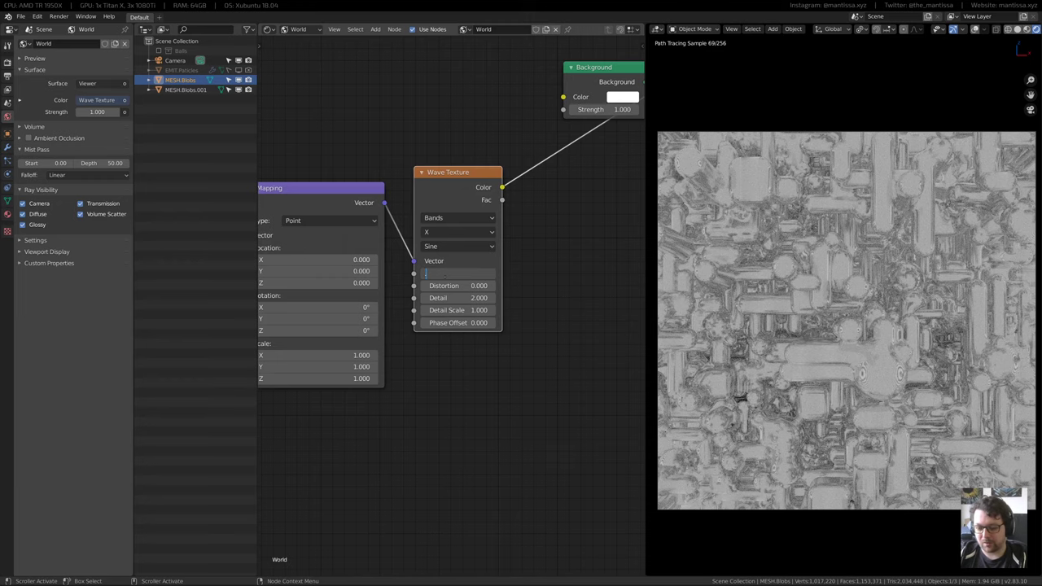
{"action": "key", "text": "Return"}
{"action": "middle_click_drag", "start_coordinate": [465, 231], "coordinate": [543, 259]}
{"action": "scroll", "coordinate": [390, 271], "scroll_direction": "down", "scroll_amount": 4}
{"action": "middle_click_drag", "start_coordinate": [382, 271], "coordinate": [390, 231]}
{"action": "middle_click_drag", "start_coordinate": [420, 270], "coordinate": [356, 284]}
{"action": "scroll", "coordinate": [525, 288], "scroll_direction": "down", "scroll_amount": 1}
{"action": "scroll", "coordinate": [461, 286], "scroll_direction": "up", "scroll_amount": 4}
{"action": "mouse_move", "coordinate": [465, 275]}
{"action": "left_mouse_down"}
{"action": "mouse_move", "coordinate": [499, 275]}
{"action": "mouse_move", "coordinate": [464, 275]}
{"action": "left_mouse_up"}
{"action": "middle_click_drag", "start_coordinate": [451, 277], "coordinate": [548, 300]}
{"action": "scroll", "coordinate": [563, 276], "scroll_direction": "down", "scroll_amount": 2}
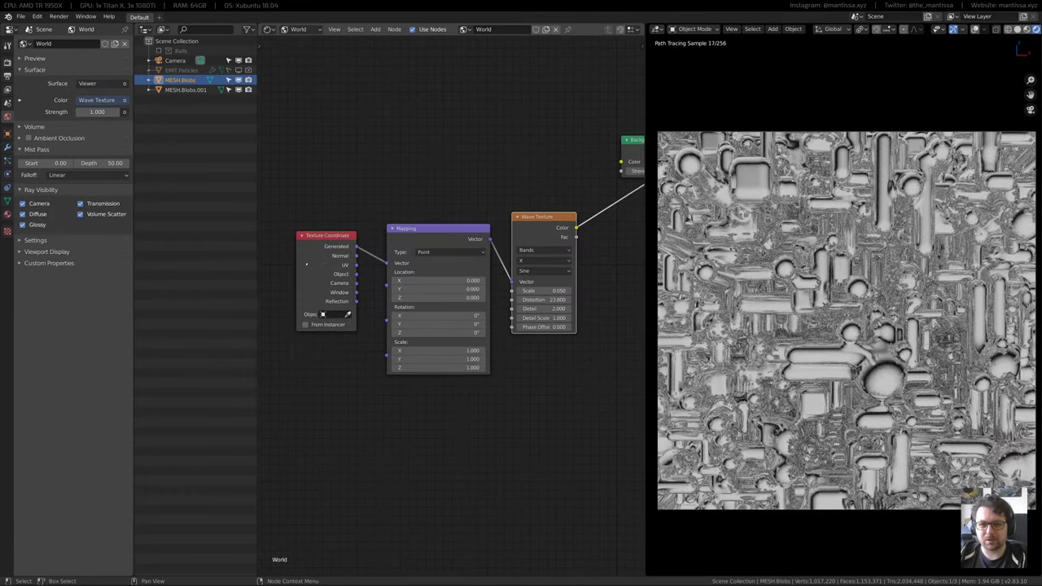
Move the Texture Coordinate, Mapping and Wave Texture nodes away from the Background node to make room between them
{"action": "left_click_drag", "start_coordinate": [306, 264], "coordinate": [248, 268]}
{"action": "left_click_drag", "start_coordinate": [622, 268], "coordinate": [580, 267]}
{"action": "left_click_drag", "start_coordinate": [444, 237], "coordinate": [335, 221]}
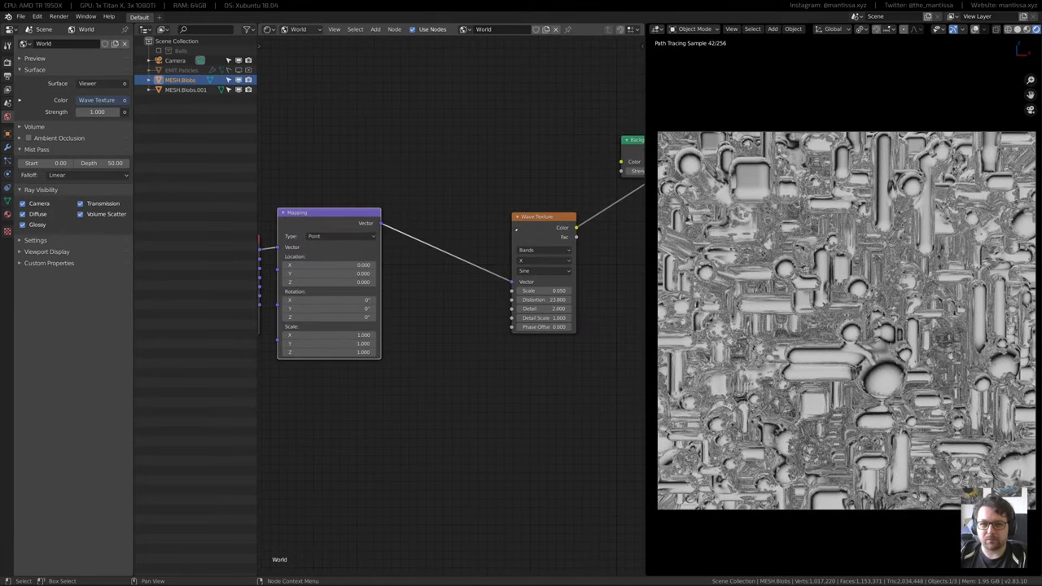
{"action": "left_click_drag", "start_coordinate": [539, 230], "coordinate": [417, 223]}
{"action": "middle_click_drag", "start_coordinate": [417, 223], "coordinate": [513, 215]}
{"action": "scroll", "coordinate": [512, 215], "scroll_direction": "down", "scroll_amount": 1}
{"action": "left_click_drag", "start_coordinate": [326, 231], "coordinate": [513, 298]}
{"action": "key", "text": "g"}
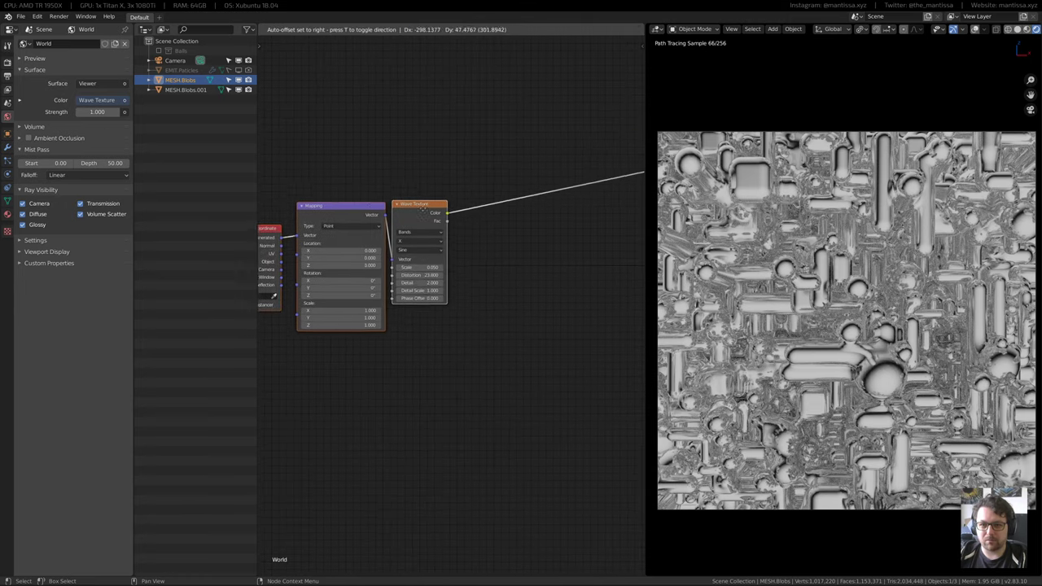
{"action": "left_click", "coordinate": [444, 242]}
Insert a ColorRamp node into the link coming from the Wave Texture's color output
{"action": "middle_click_drag", "start_coordinate": [444, 242], "coordinate": [386, 342]}
{"action": "key", "text": "shift+a"}
{"action": "mouse_move", "coordinate": [359, 370]}
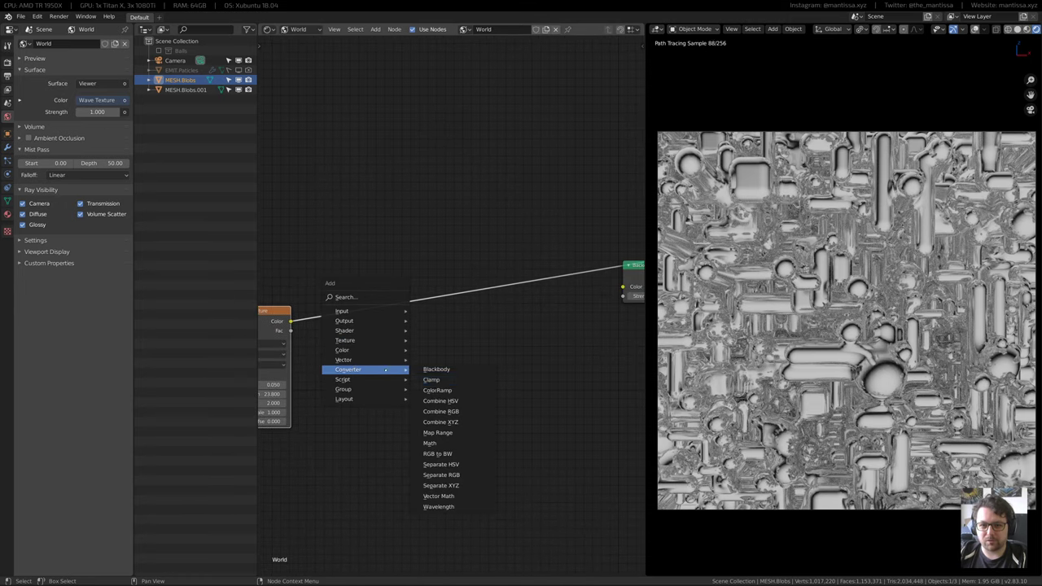
{"action": "left_click", "coordinate": [436, 392]}
{"action": "left_click", "coordinate": [326, 272]}
Link the Background node back to the World Output and connect the ColorRamp's color to the Background color
{"action": "middle_click_drag", "start_coordinate": [457, 339], "coordinate": [400, 369]}
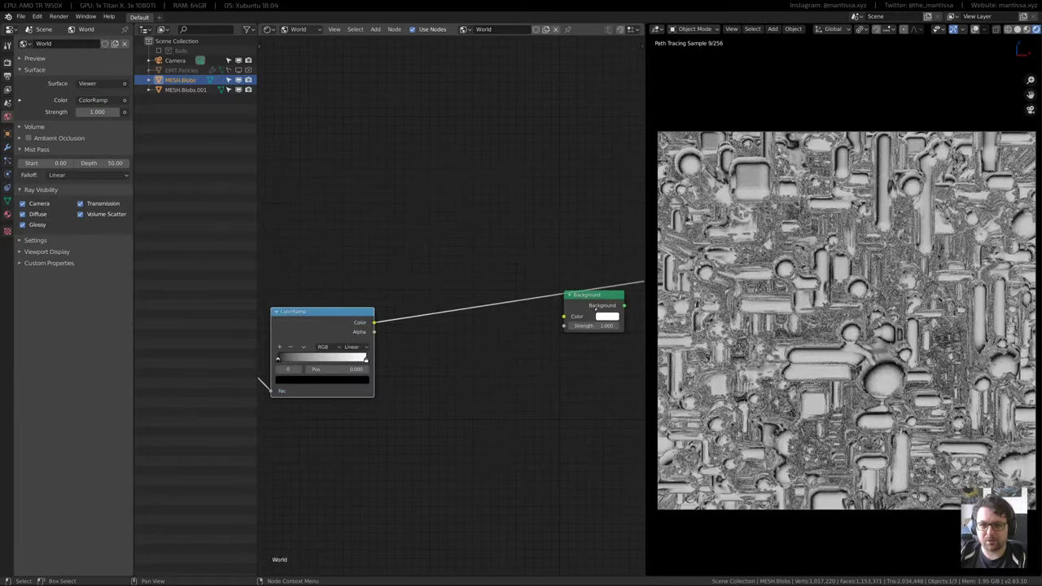
{"action": "left_click_drag", "start_coordinate": [374, 322], "coordinate": [567, 316]}
{"action": "left_click", "coordinate": [573, 311], "text": "ctrl+shift"}
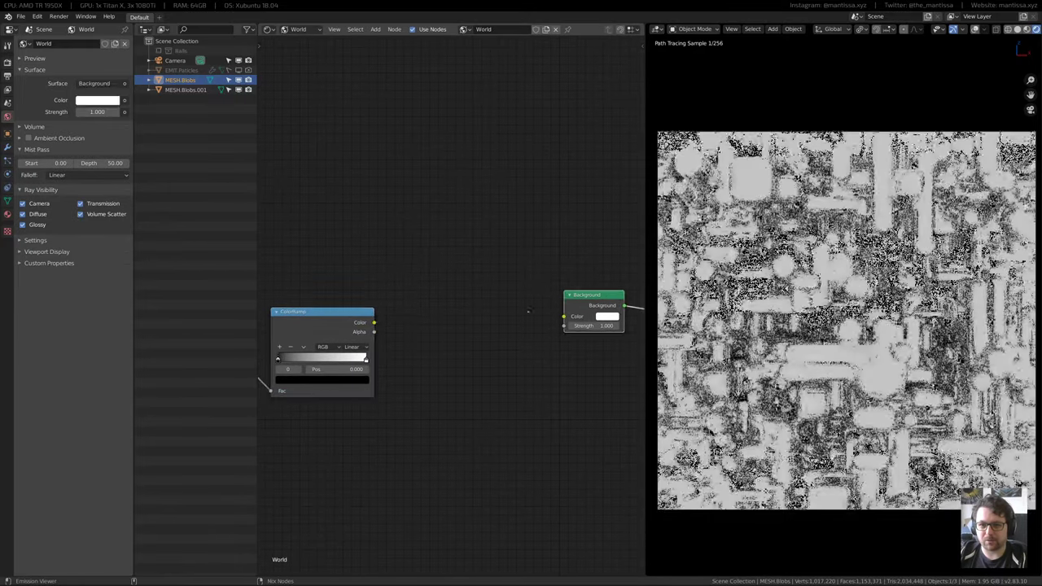
{"action": "left_click_drag", "start_coordinate": [374, 323], "coordinate": [563, 316]}
{"action": "scroll", "coordinate": [570, 318], "scroll_direction": "up", "scroll_amount": 1}
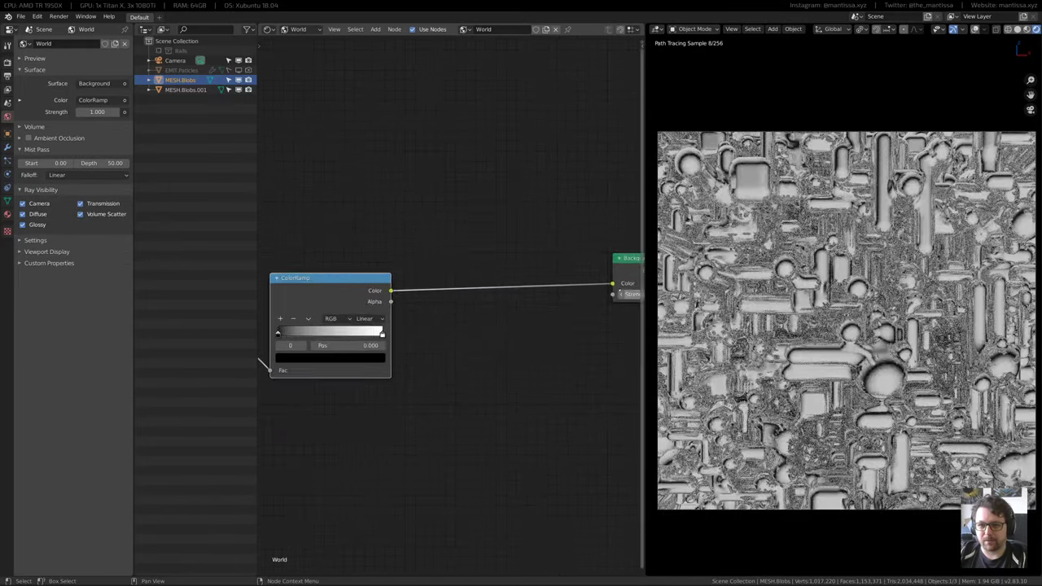
Set the world Background strength to 2.000
{"action": "middle_click_drag", "start_coordinate": [615, 302], "coordinate": [548, 323]}
{"action": "left_click", "coordinate": [555, 315]}
{"action": "type", "text": "2"}
{"action": "key", "text": "Return"}
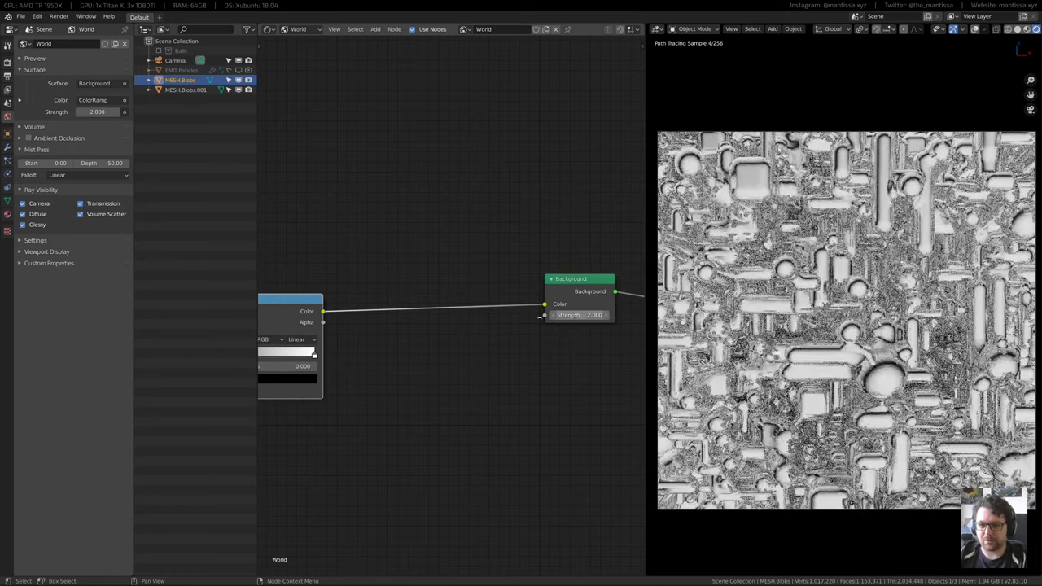
Arrange white ColorRamp stops at positions 0.282, 0.416, 0.683 and 0.870, adding the extra stops needed
{"action": "middle_click_drag", "start_coordinate": [353, 380], "coordinate": [470, 331]}
{"action": "scroll", "coordinate": [377, 271], "scroll_direction": "up", "scroll_amount": 5}
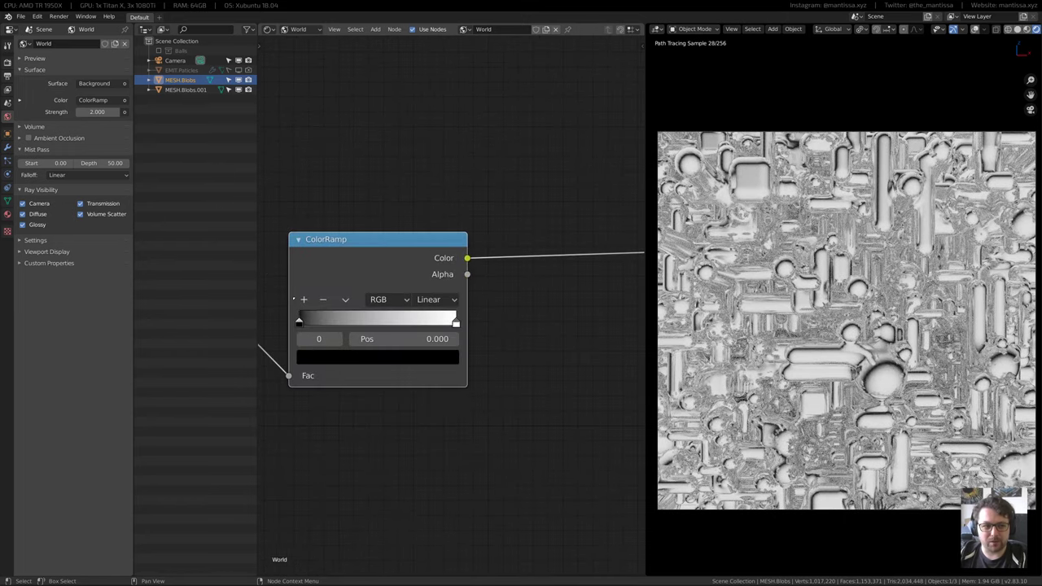
{"action": "left_click_drag", "start_coordinate": [455, 321], "coordinate": [339, 320]}
{"action": "left_click", "coordinate": [435, 322], "text": "ctrl"}
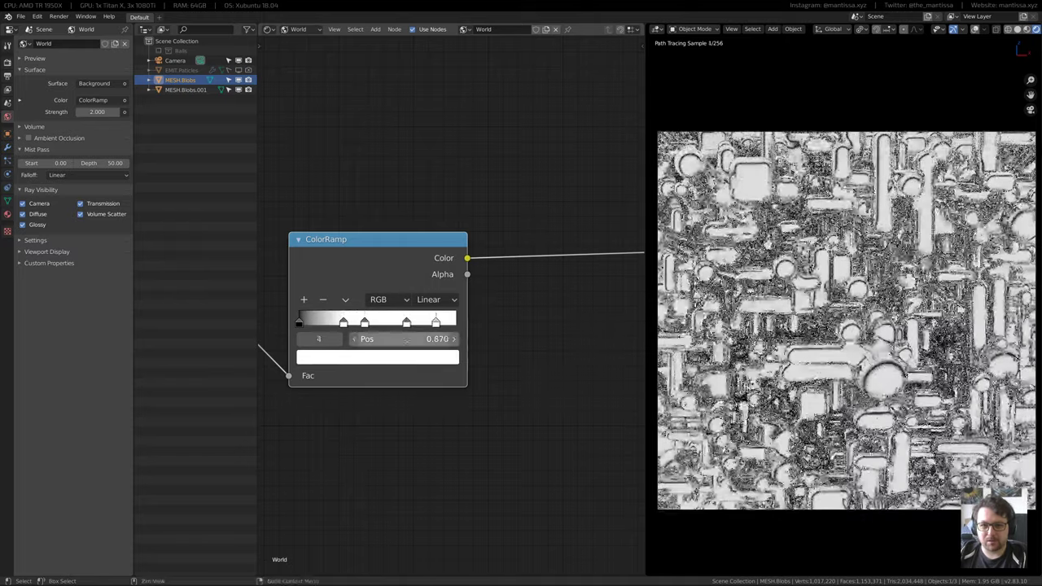
Color the ColorRamp stop at 0.870 magenta and the stop at 0.683 pinkish red
{"action": "left_click", "coordinate": [363, 355]}
{"action": "left_click_drag", "start_coordinate": [397, 219], "coordinate": [400, 223]}
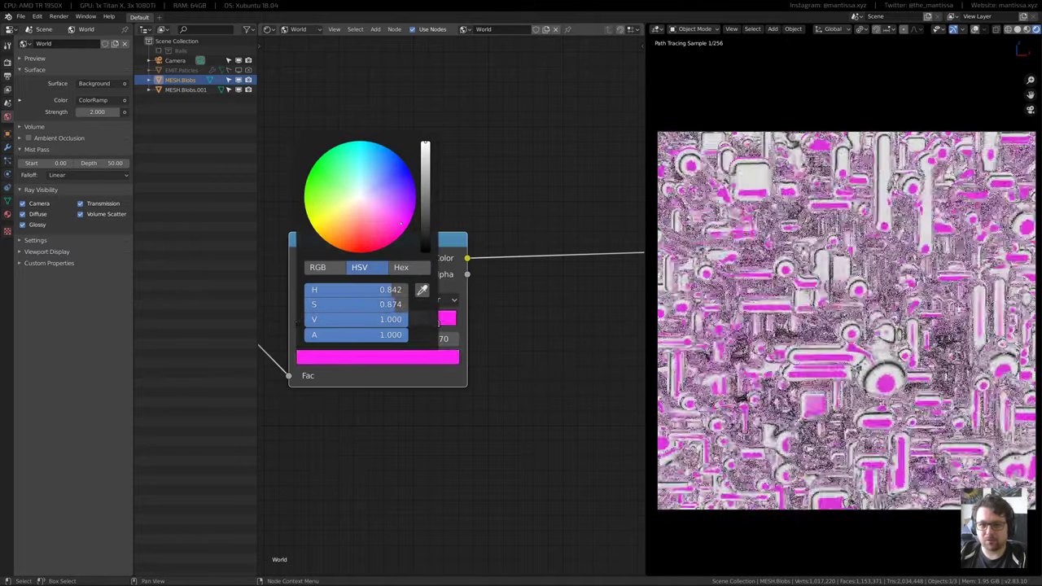
{"action": "left_click", "coordinate": [406, 322]}
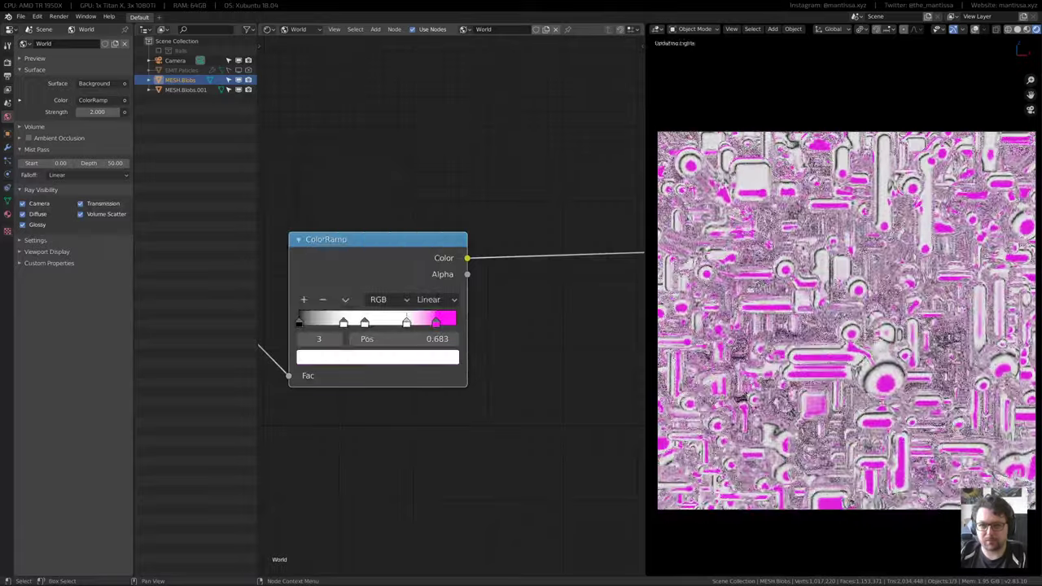
{"action": "left_click", "coordinate": [393, 358]}
{"action": "left_click", "coordinate": [340, 242]}
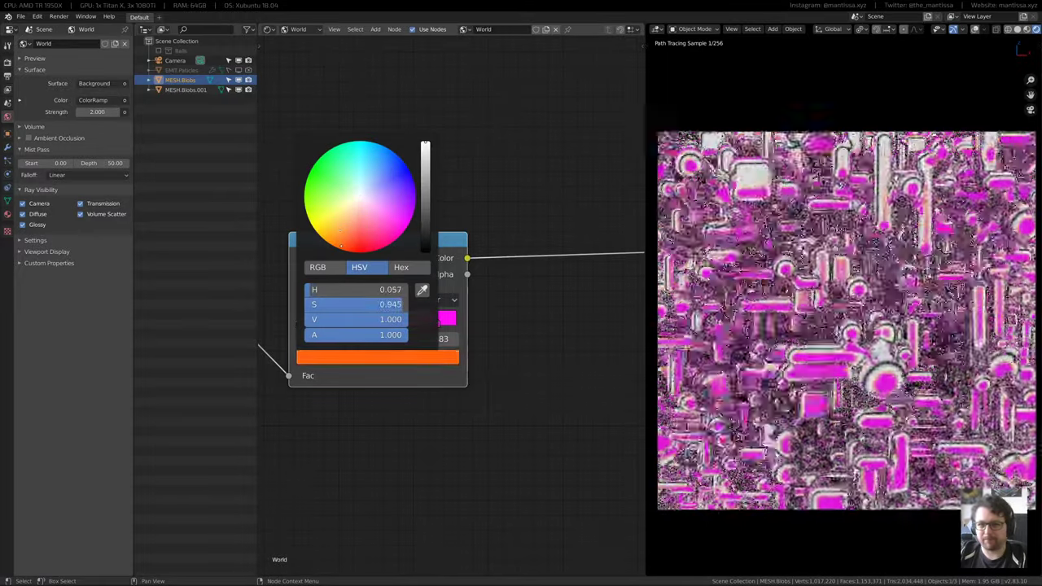
{"action": "left_click_drag", "start_coordinate": [341, 242], "coordinate": [370, 242]}
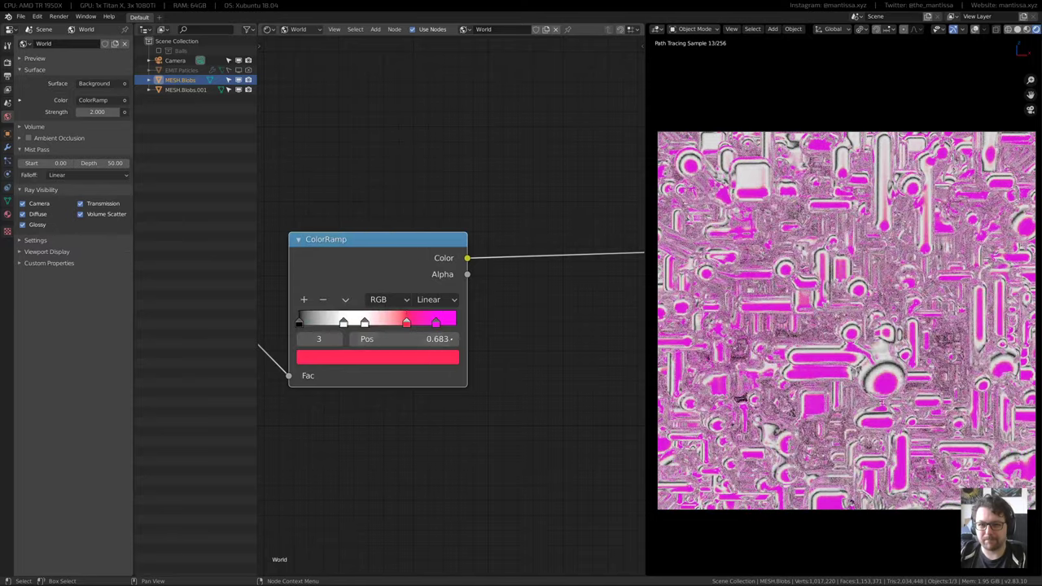
{"action": "left_click", "coordinate": [406, 323]}
{"action": "left_click", "coordinate": [375, 358]}
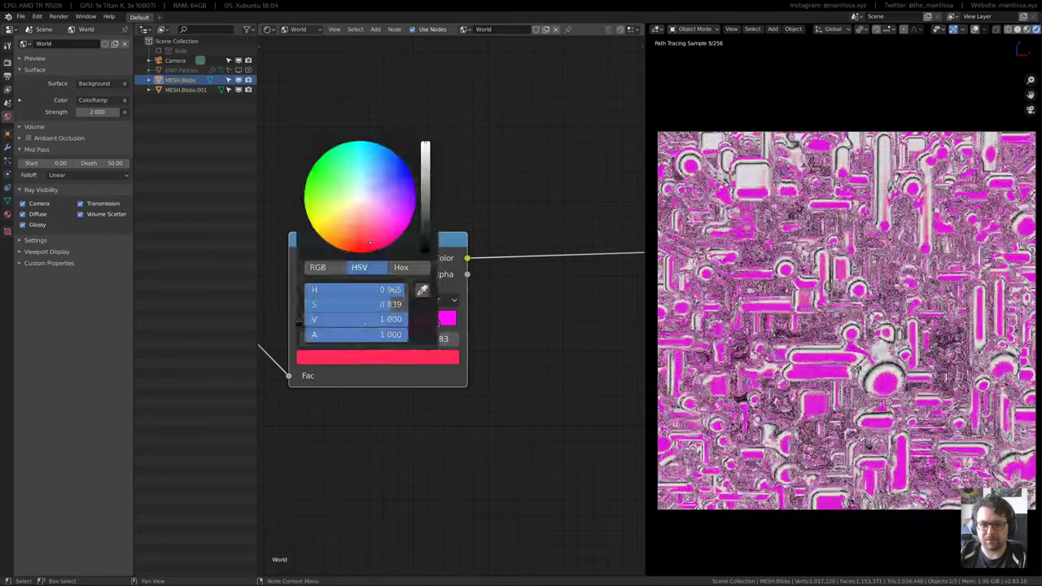
Color the ColorRamp stop at 0.416 yellow and the stop at 0.282 bright green
{"action": "left_click", "coordinate": [363, 323]}
{"action": "left_click", "coordinate": [367, 356]}
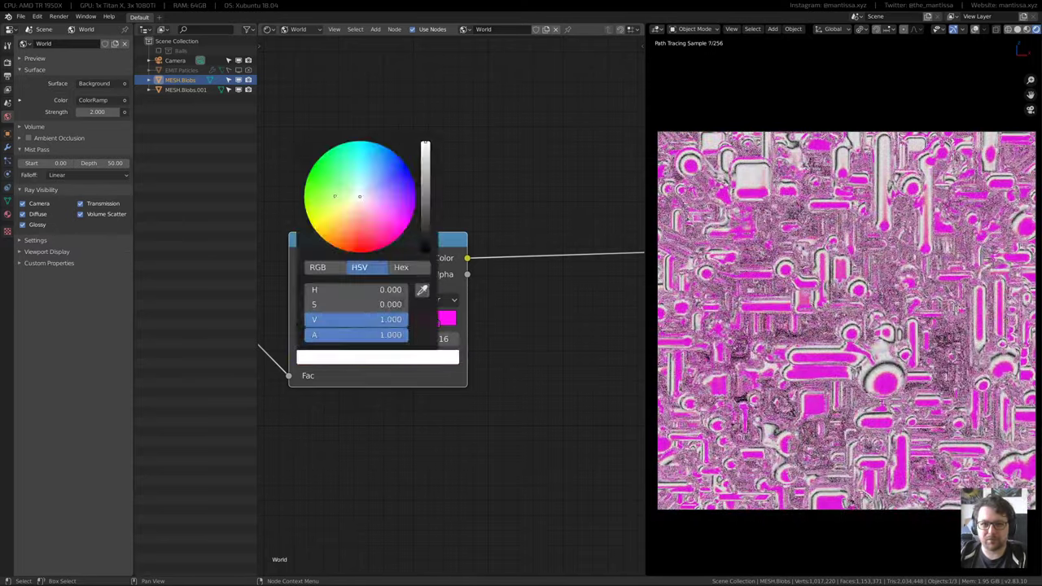
{"action": "left_click_drag", "start_coordinate": [333, 234], "coordinate": [321, 217]}
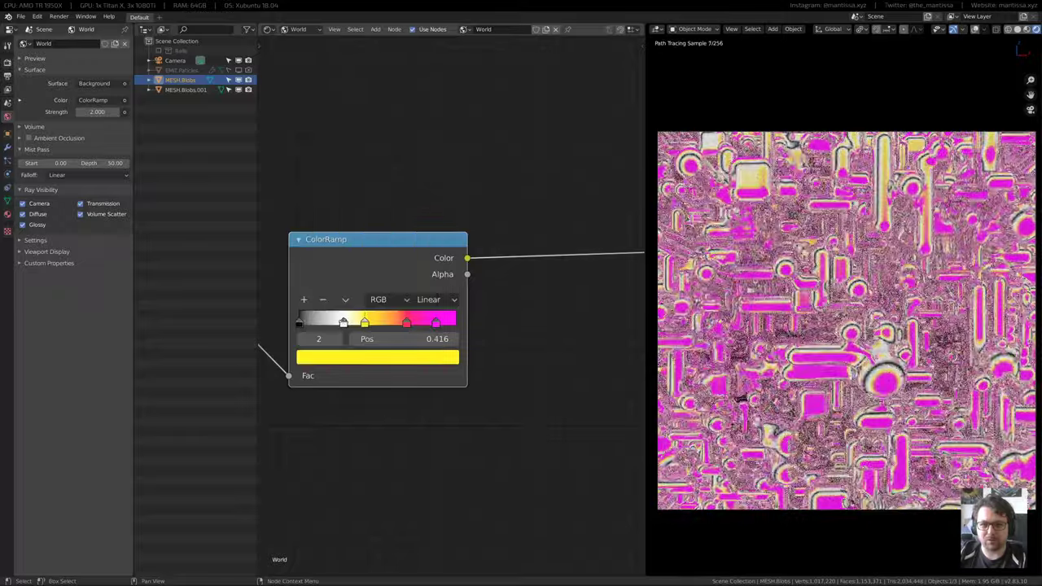
{"action": "left_click", "coordinate": [343, 322]}
{"action": "left_click", "coordinate": [360, 355]}
{"action": "left_click_drag", "start_coordinate": [352, 181], "coordinate": [337, 154]}
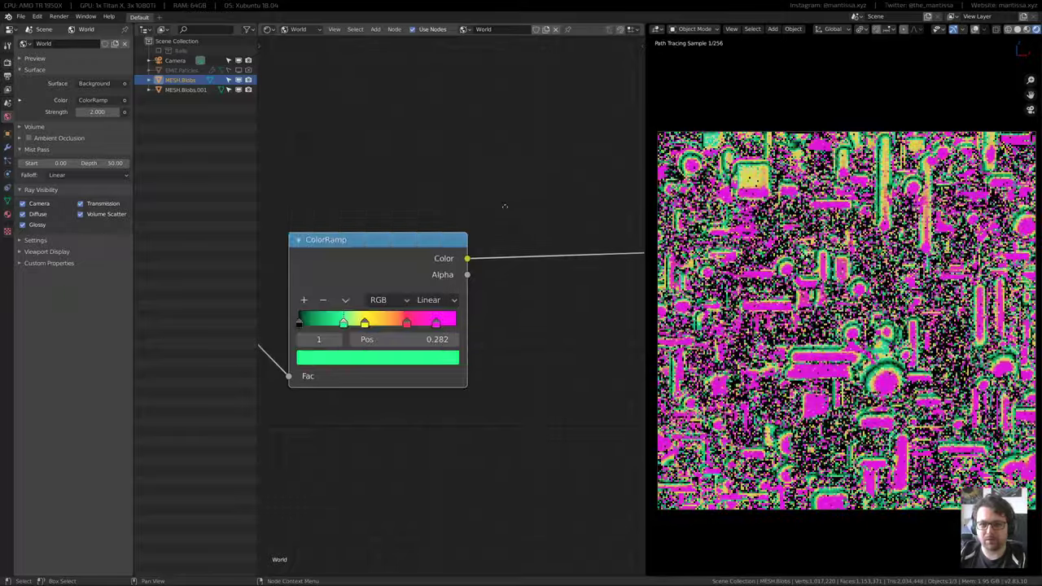
Add a ColorRamp stop at position 0.149 and color it bright light blue
{"action": "middle_click_drag", "start_coordinate": [504, 206], "coordinate": [511, 213]}
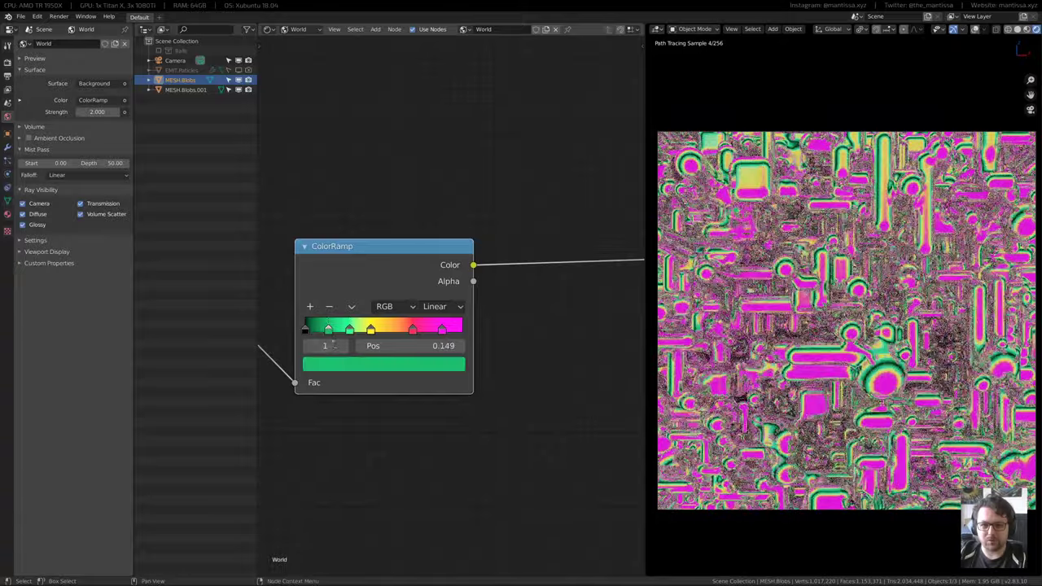
{"action": "left_click", "coordinate": [370, 363]}
{"action": "left_click_drag", "start_coordinate": [431, 161], "coordinate": [431, 148]}
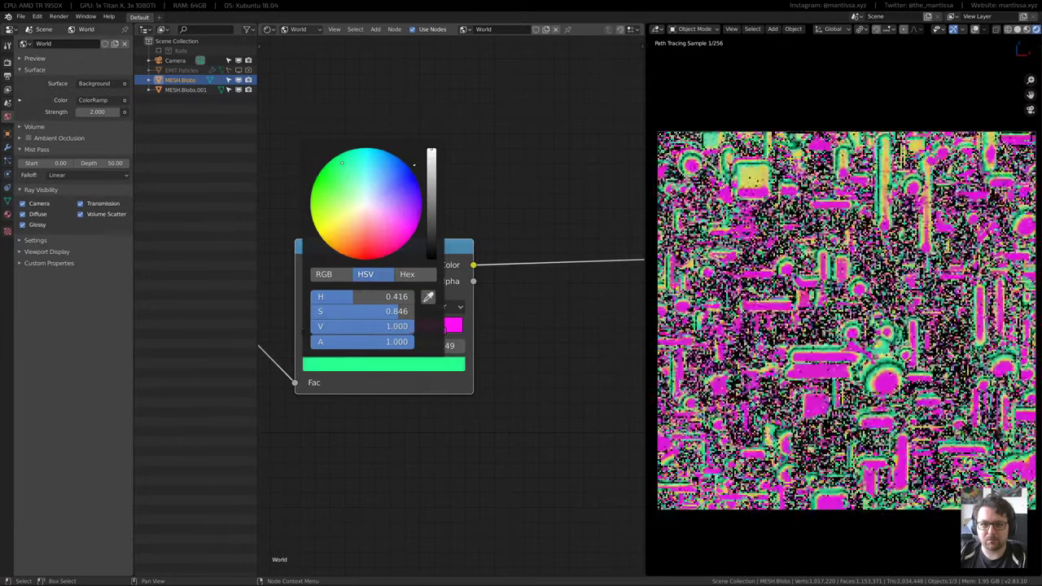
{"action": "left_click_drag", "start_coordinate": [376, 167], "coordinate": [385, 159]}
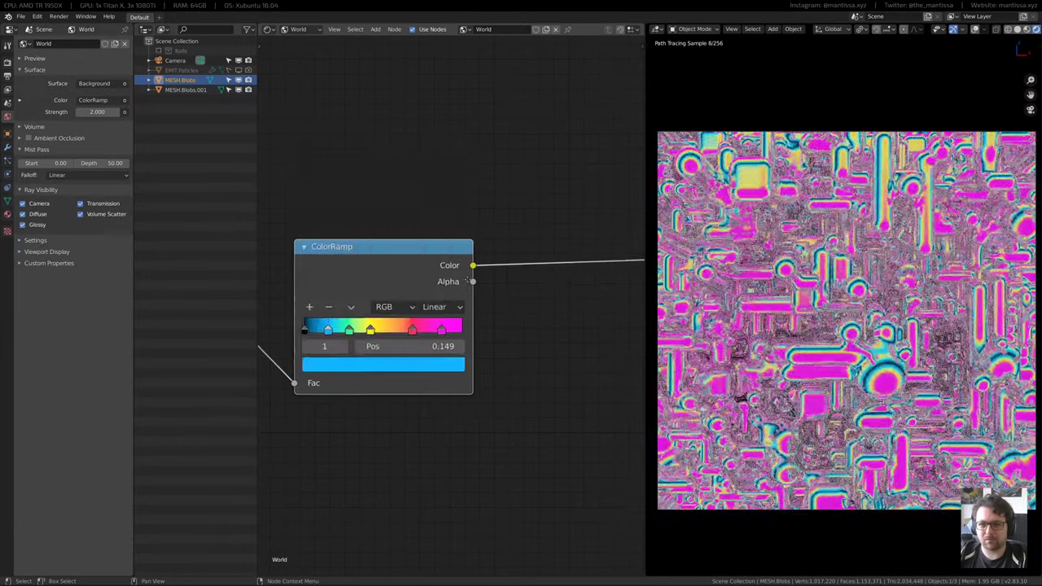
Distribute the ColorRamp stops evenly
{"action": "middle_click_drag", "start_coordinate": [451, 330], "coordinate": [448, 337]}
{"action": "left_click", "coordinate": [347, 311]}
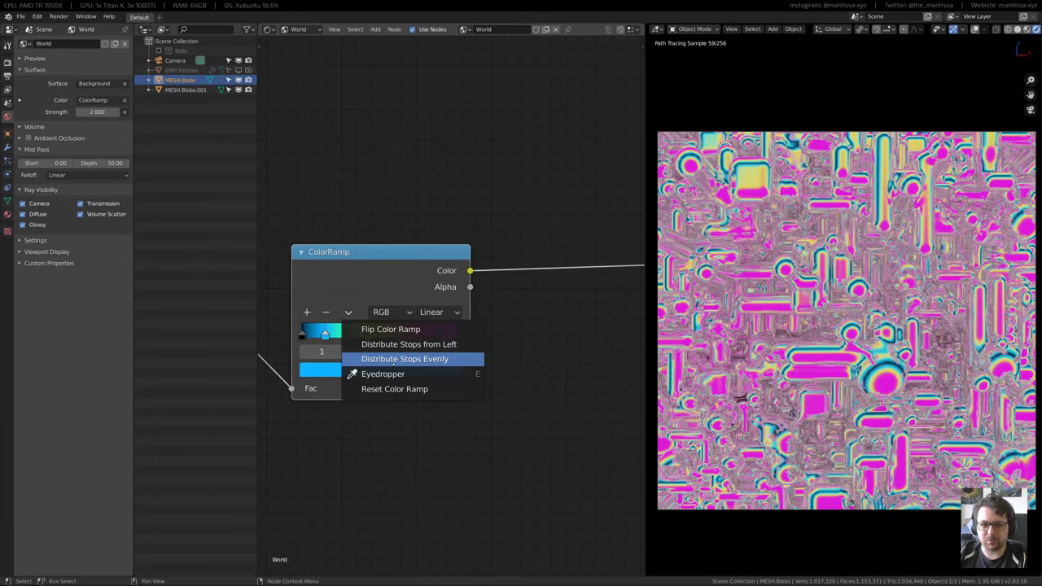
{"action": "left_click", "coordinate": [394, 359]}
Change the Wave Texture's scale to -0.070 and its distortion to 32.700
{"action": "middle_click_drag", "start_coordinate": [490, 330], "coordinate": [558, 278]}
{"action": "scroll", "coordinate": [480, 336], "scroll_direction": "up", "scroll_amount": 2}
{"action": "scroll", "coordinate": [511, 339], "scroll_direction": "down", "scroll_amount": 3}
{"action": "scroll", "coordinate": [558, 278], "scroll_direction": "down", "scroll_amount": 3}
{"action": "middle_click_drag", "start_coordinate": [366, 333], "coordinate": [537, 344]}
{"action": "scroll", "coordinate": [537, 344], "scroll_direction": "up", "scroll_amount": 6}
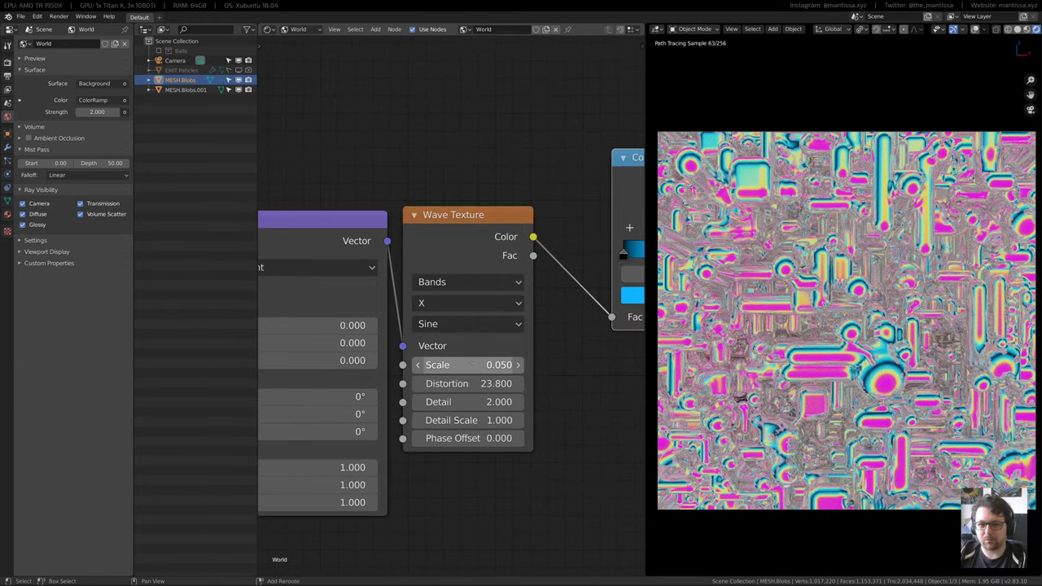
{"action": "mouse_move", "coordinate": [471, 364]}
{"action": "left_mouse_down", "text": "shift"}
{"action": "mouse_move", "coordinate": [438, 364]}
{"action": "mouse_move", "coordinate": [484, 365]}
{"action": "mouse_move", "coordinate": [463, 364]}
{"action": "left_mouse_up", "text": "shift"}
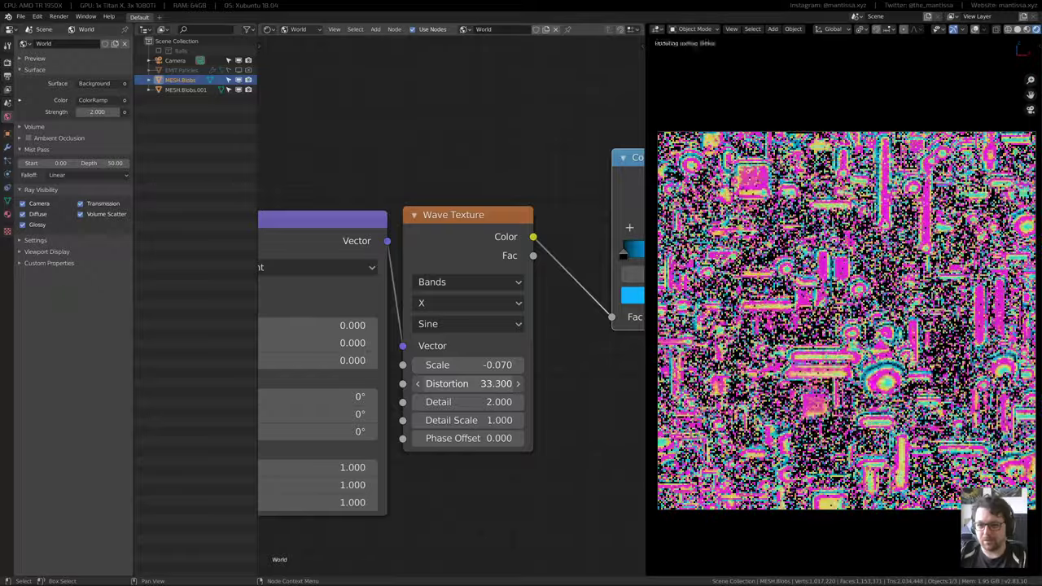
Set the Mapping node's X rotation to 135°
{"action": "middle_click_drag", "start_coordinate": [497, 383], "coordinate": [548, 353]}
{"action": "scroll", "coordinate": [548, 353], "scroll_direction": "down", "scroll_amount": 2}
{"action": "left_click_drag", "start_coordinate": [407, 352], "coordinate": [425, 353]}
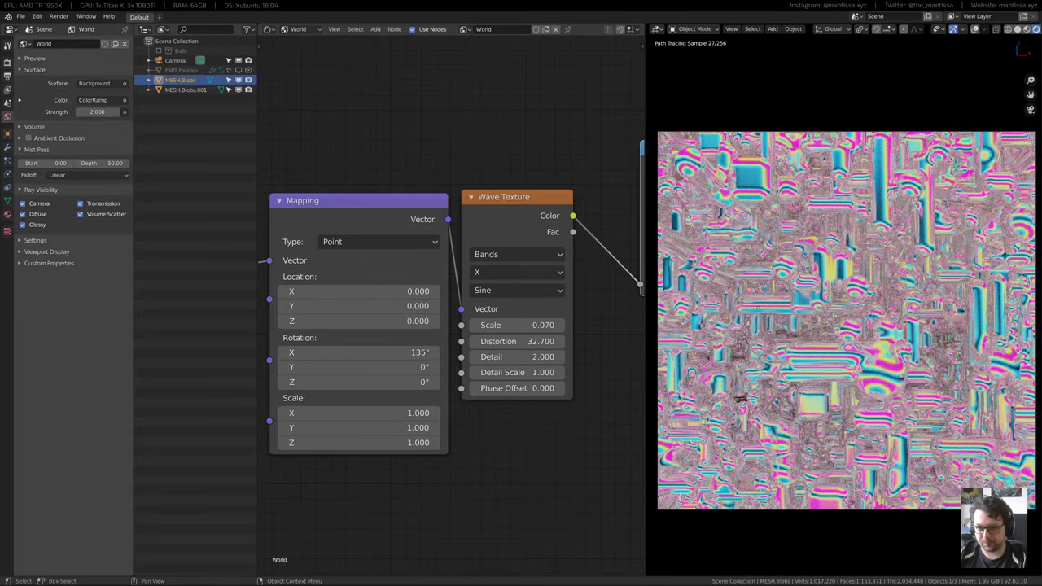
Set the Mapping node's X rotation to 191°
{"action": "mouse_move", "coordinate": [407, 353]}
{"action": "left_mouse_down"}
{"action": "mouse_move", "coordinate": [456, 353]}
{"action": "mouse_move", "coordinate": [417, 352]}
{"action": "left_mouse_up"}
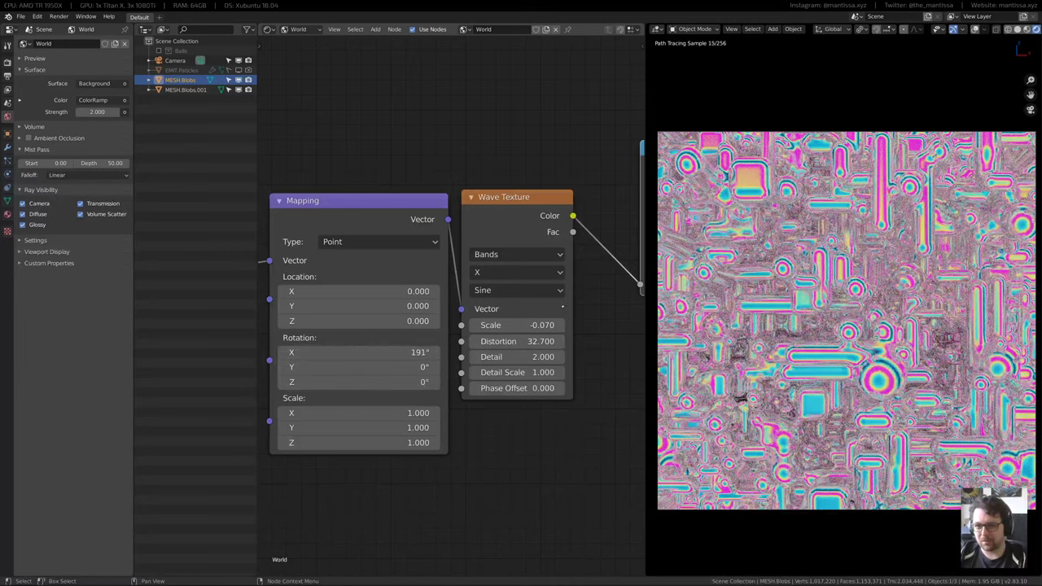
Shift the ColorRamp's green stop closer to the dark end and set the blue stop's position to 0.105
{"action": "middle_click_drag", "start_coordinate": [558, 388], "coordinate": [342, 389]}
{"action": "scroll", "coordinate": [342, 388], "scroll_direction": "down", "scroll_amount": 5}
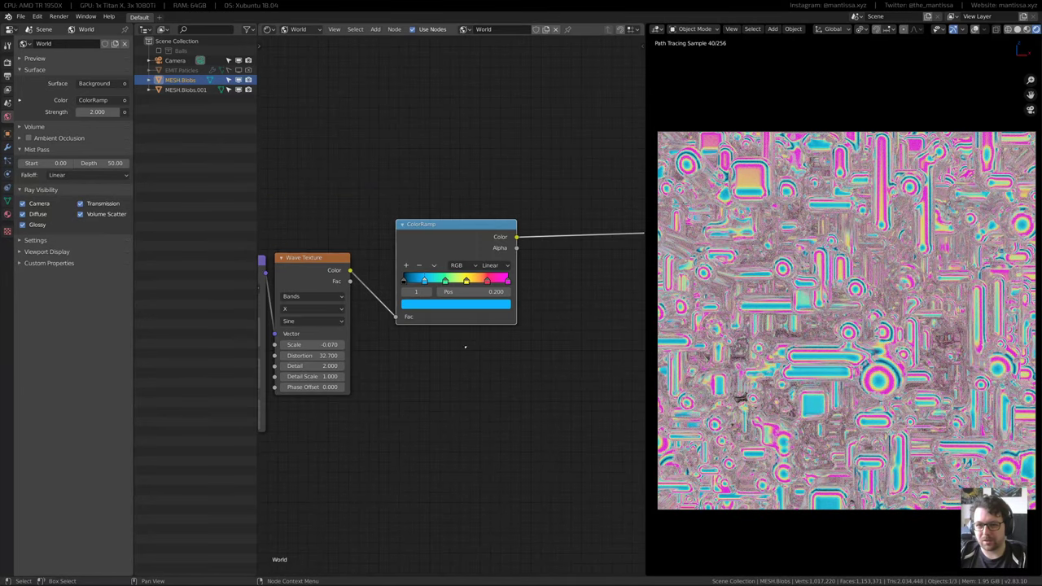
{"action": "middle_click_drag", "start_coordinate": [511, 331], "coordinate": [487, 352]}
{"action": "scroll", "coordinate": [488, 352], "scroll_direction": "up", "scroll_amount": 3}
{"action": "scroll", "coordinate": [487, 352], "scroll_direction": "up", "scroll_amount": 2}
{"action": "scroll", "coordinate": [407, 309], "scroll_direction": "up", "scroll_amount": 1, "text": "shift"}
{"action": "left_click", "coordinate": [355, 278]}
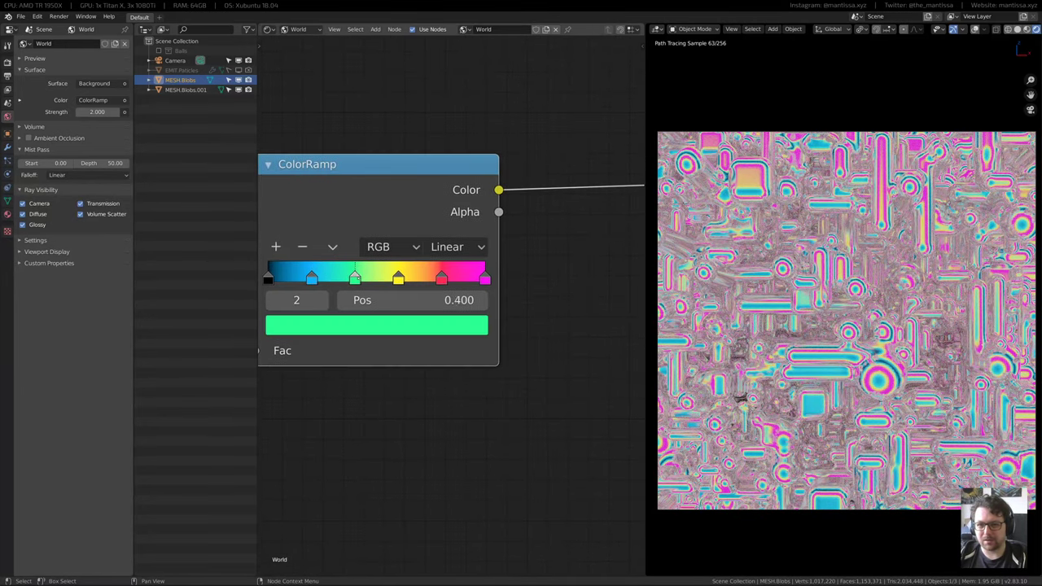
{"action": "left_click_drag", "start_coordinate": [460, 300], "coordinate": [431, 300]}
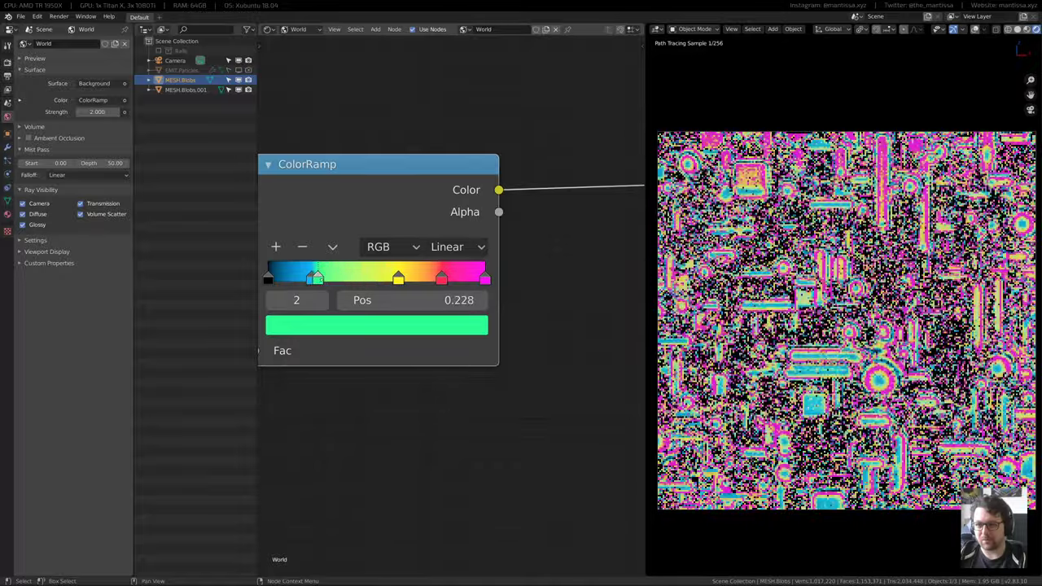
{"action": "left_click_drag", "start_coordinate": [311, 278], "coordinate": [301, 277]}
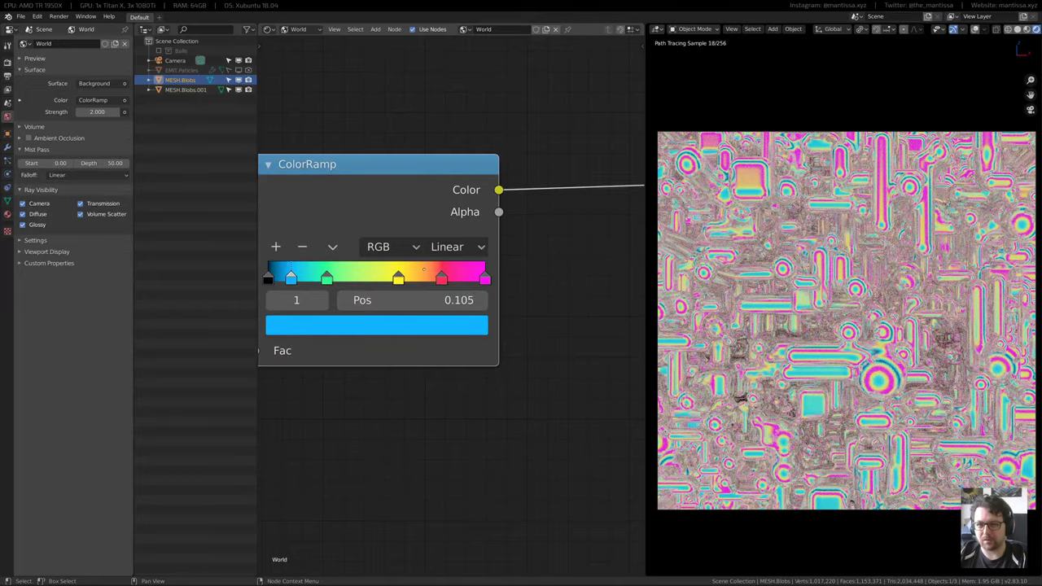
Try the ColorRamp's red stop at position 0.884 and return it to 0.800
{"action": "left_click_drag", "start_coordinate": [423, 269], "coordinate": [413, 270]}
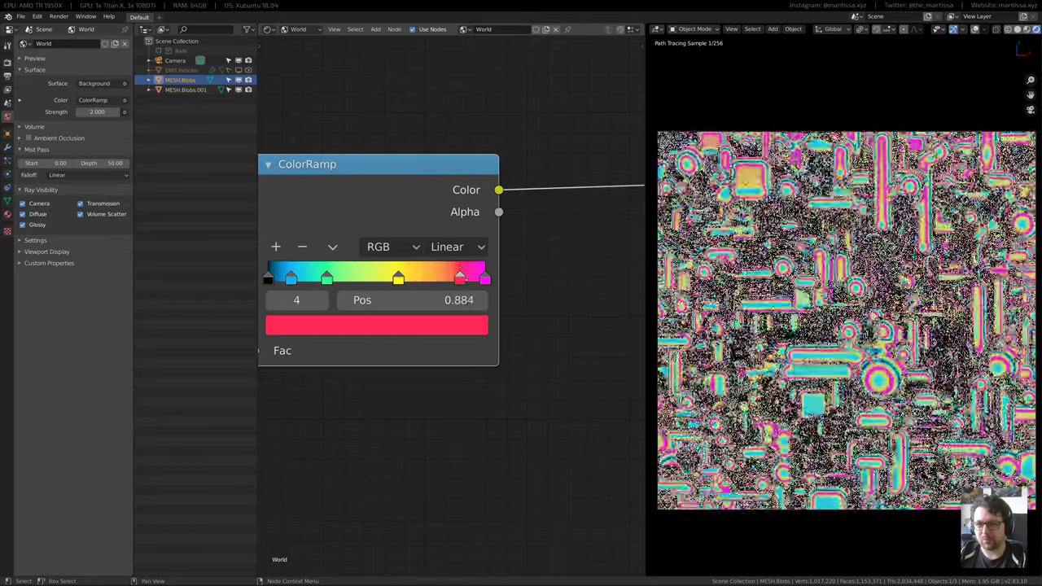
{"action": "left_click_drag", "start_coordinate": [470, 300], "coordinate": [443, 300]}
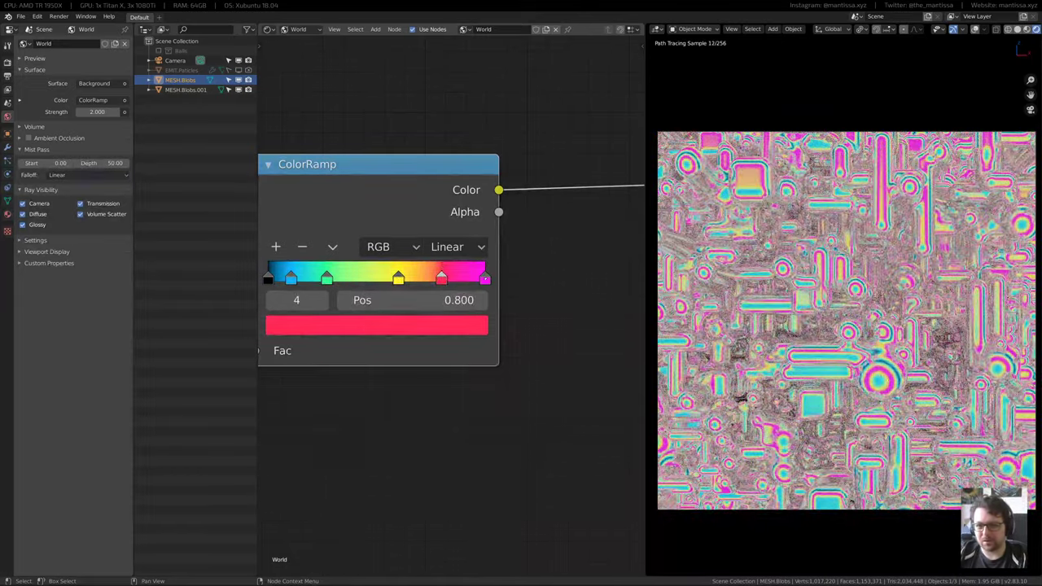
Recolor the ColorRamp's end stop at position 1.000 bright red
{"action": "left_click", "coordinate": [443, 325]}
{"action": "left_click_drag", "start_coordinate": [368, 137], "coordinate": [355, 166]}
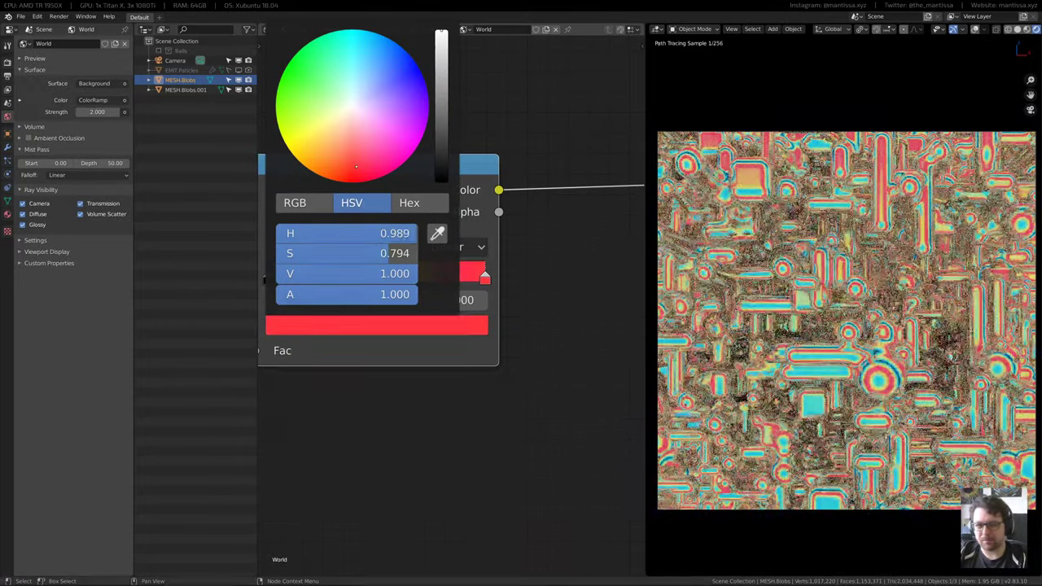
{"action": "left_click_drag", "start_coordinate": [355, 166], "coordinate": [352, 171]}
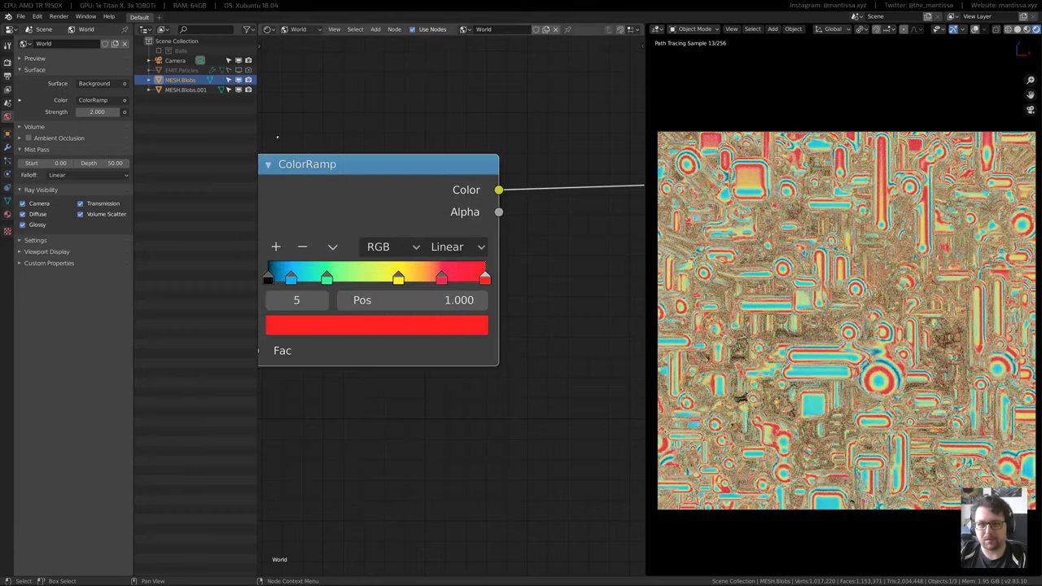
Set the viewport start pixels in the render performance settings to 420 px
{"action": "left_click", "coordinate": [7, 63]}
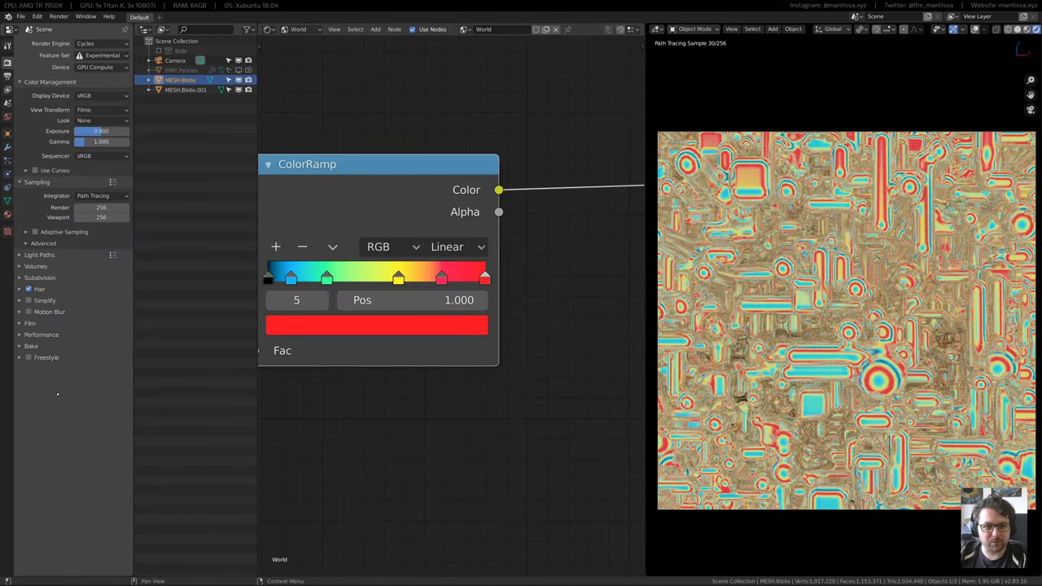
{"action": "left_click", "coordinate": [43, 334]}
{"action": "scroll", "coordinate": [82, 488], "scroll_direction": "down", "scroll_amount": 1}
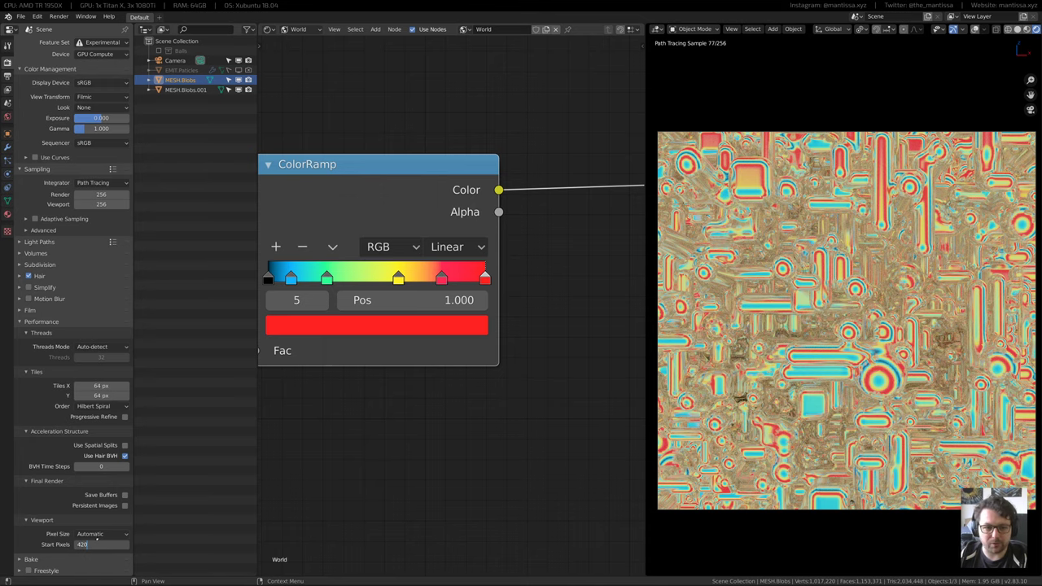
{"action": "key", "text": "Return"}
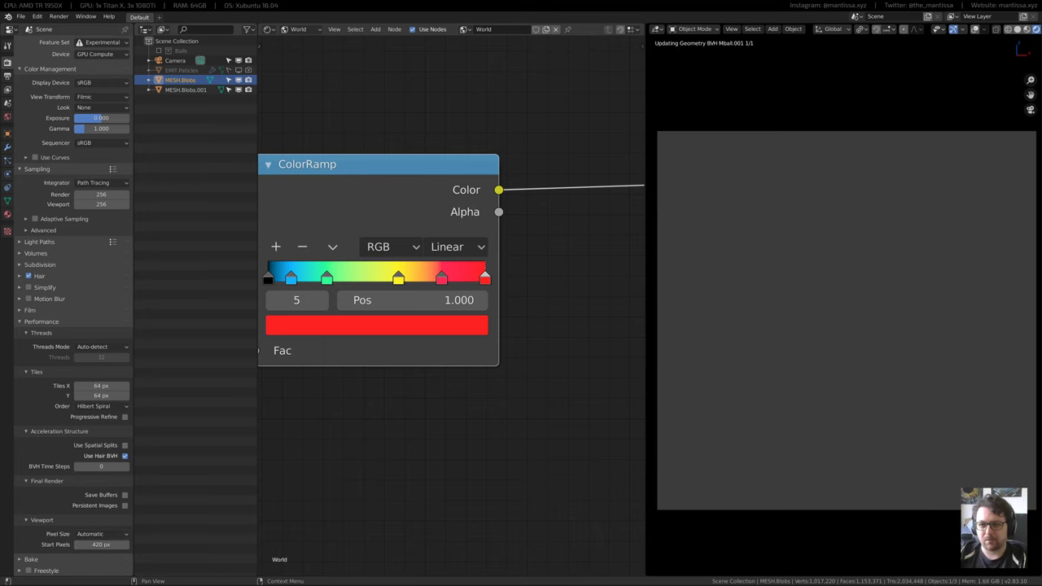
Switch the node editor from the world shader to the selected blob mesh's object material
{"action": "scroll", "coordinate": [387, 258], "scroll_direction": "down", "scroll_amount": 2}
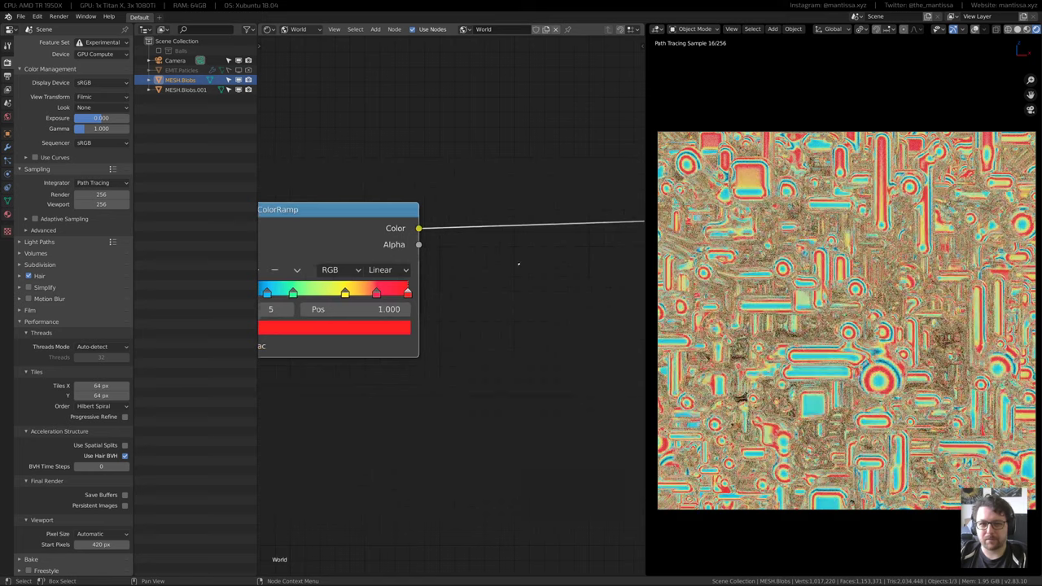
{"action": "left_click", "coordinate": [311, 30]}
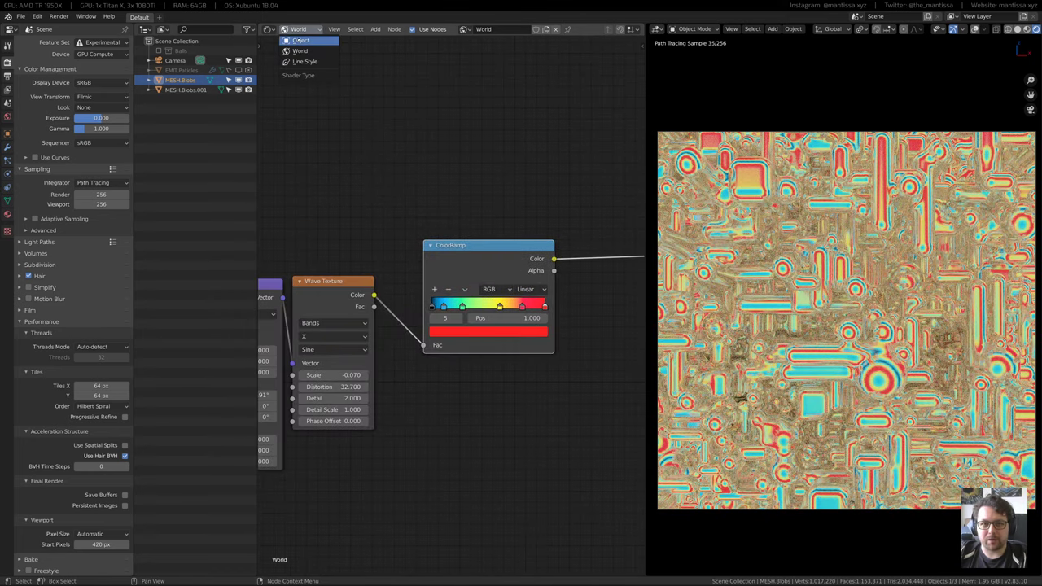
{"action": "left_click", "coordinate": [300, 39]}
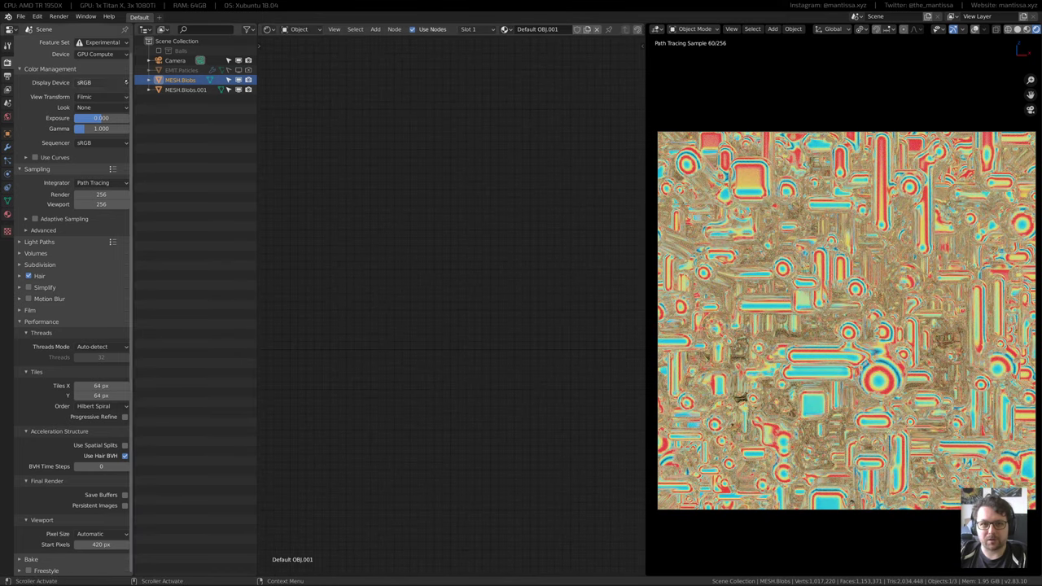
Set the Principled BSDF's metallic value to 0.649 and its base color to orange-red
{"action": "key", "text": "Home"}
{"action": "scroll", "coordinate": [456, 291], "scroll_direction": "up", "scroll_amount": 4}
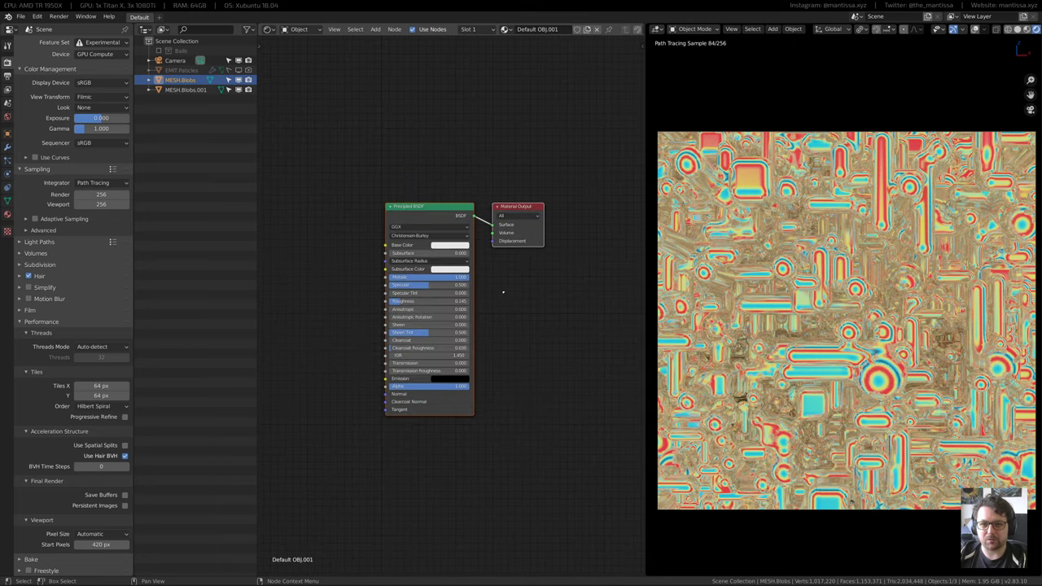
{"action": "middle_click_drag", "start_coordinate": [522, 324], "coordinate": [560, 325]}
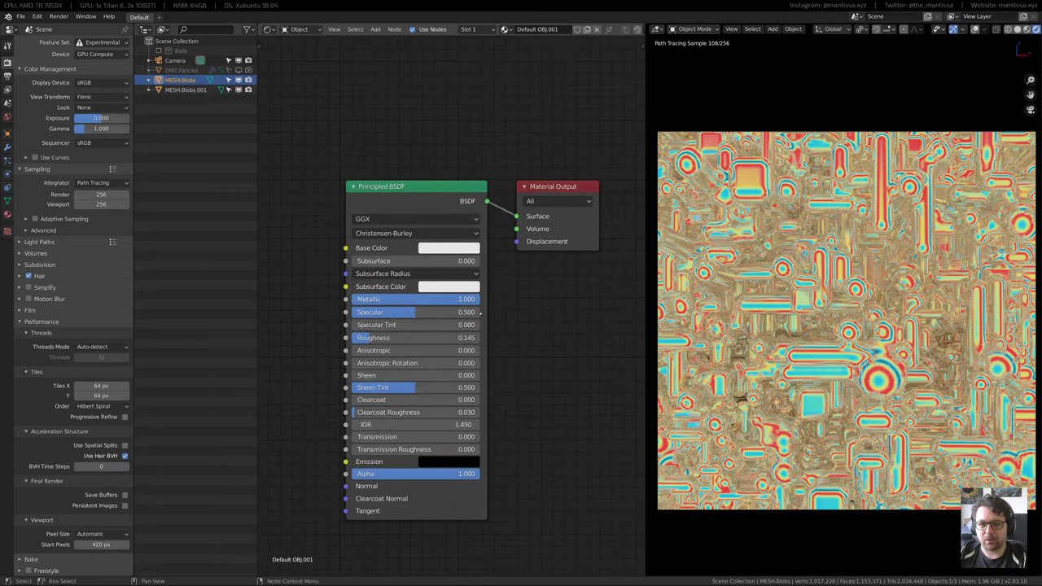
{"action": "left_click_drag", "start_coordinate": [476, 298], "coordinate": [433, 299]}
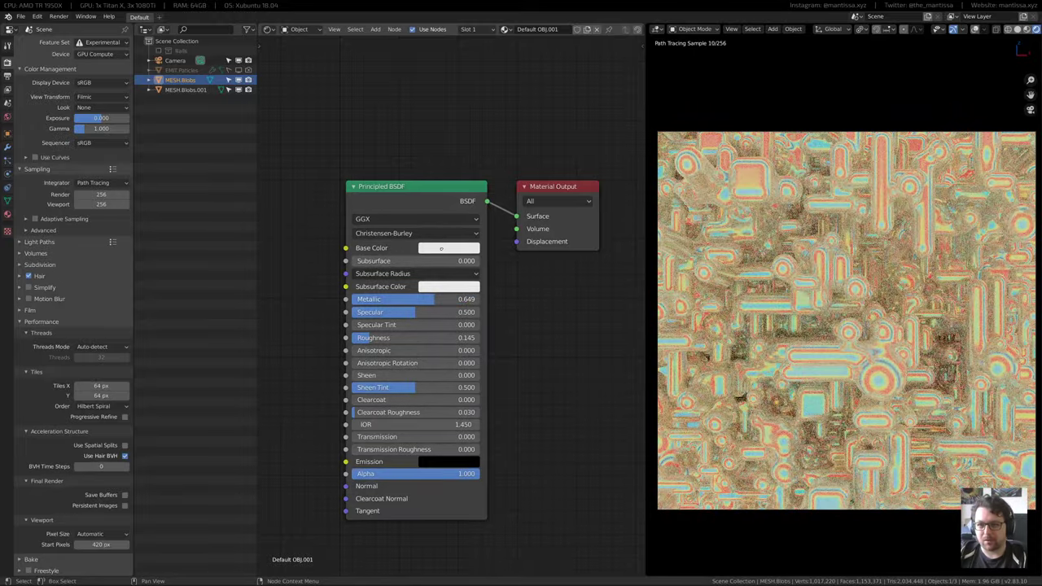
{"action": "left_click", "coordinate": [448, 248]}
{"action": "left_click", "coordinate": [473, 153]}
{"action": "mouse_move", "coordinate": [473, 153]}
{"action": "left_mouse_down"}
{"action": "mouse_move", "coordinate": [449, 145]}
{"action": "mouse_move", "coordinate": [462, 150]}
{"action": "left_mouse_up"}
Add a Geometry input node to the blob material, left of the Principled BSDF
{"action": "scroll", "coordinate": [369, 233], "scroll_direction": "down", "scroll_amount": 4}
{"action": "middle_click_drag", "start_coordinate": [313, 228], "coordinate": [458, 247]}
{"action": "scroll", "coordinate": [416, 228], "scroll_direction": "down", "scroll_amount": 5}
{"action": "middle_click_drag", "start_coordinate": [387, 227], "coordinate": [389, 240]}
{"action": "key", "text": "shift+a"}
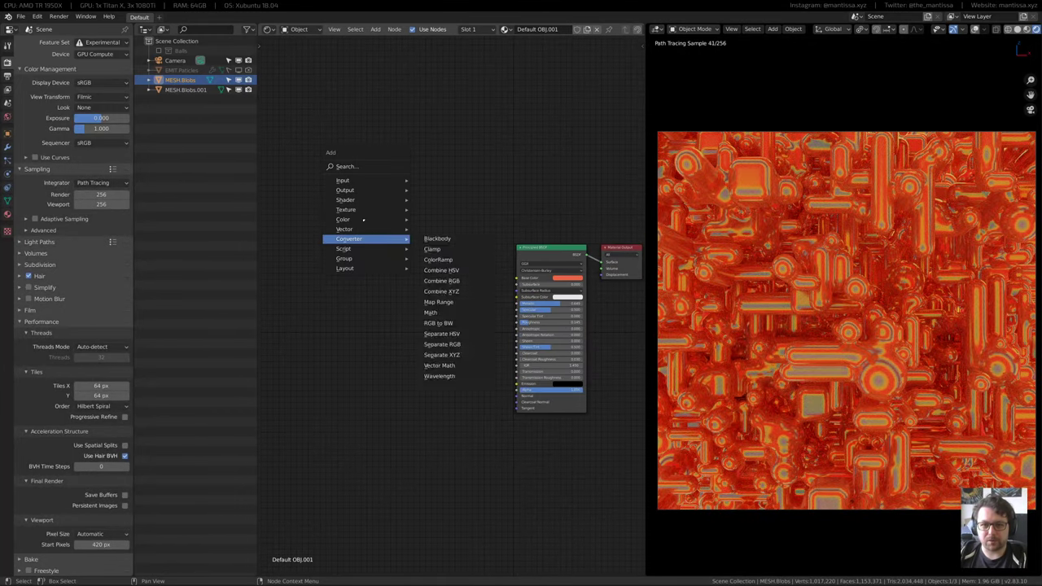
{"action": "mouse_move", "coordinate": [355, 180]}
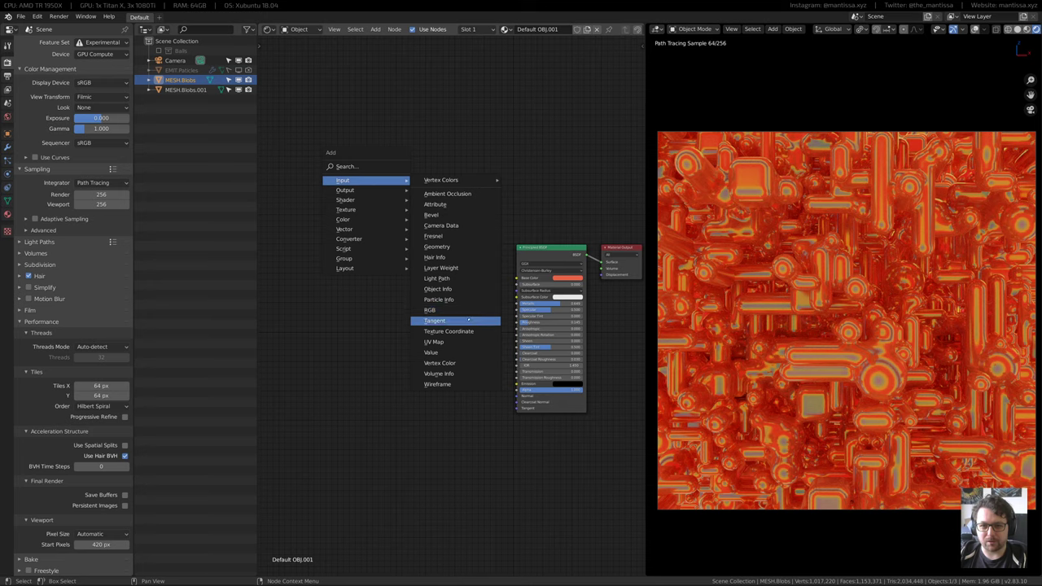
{"action": "left_click", "coordinate": [453, 246]}
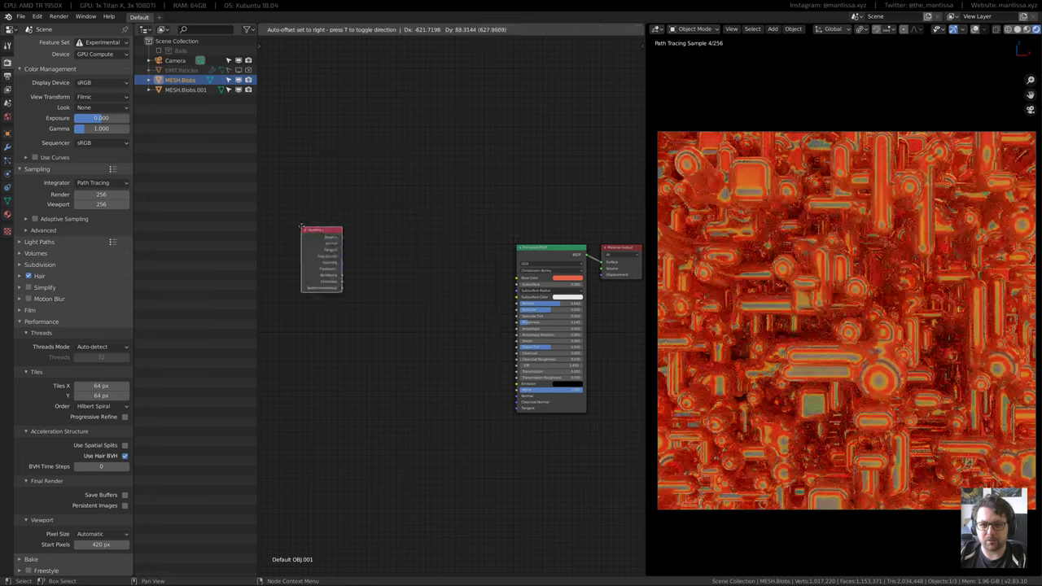
{"action": "left_click", "coordinate": [398, 291]}
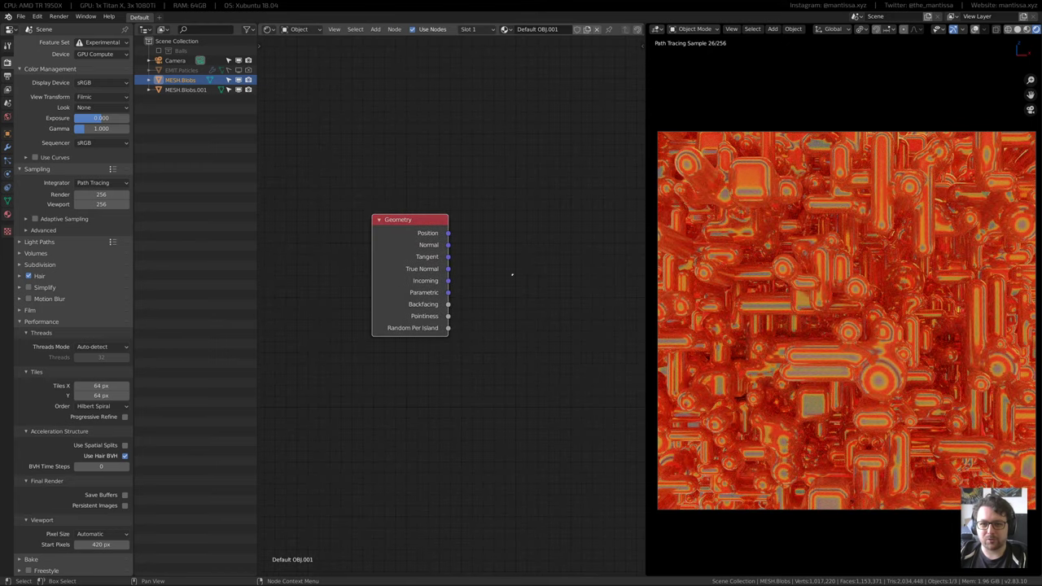
Preview the Geometry node's outputs one after another on the blobs, ending with Random Per Island
{"action": "middle_click_drag", "start_coordinate": [511, 275], "coordinate": [484, 280]}
{"action": "left_click", "coordinate": [377, 281], "text": "ctrl+shift"}
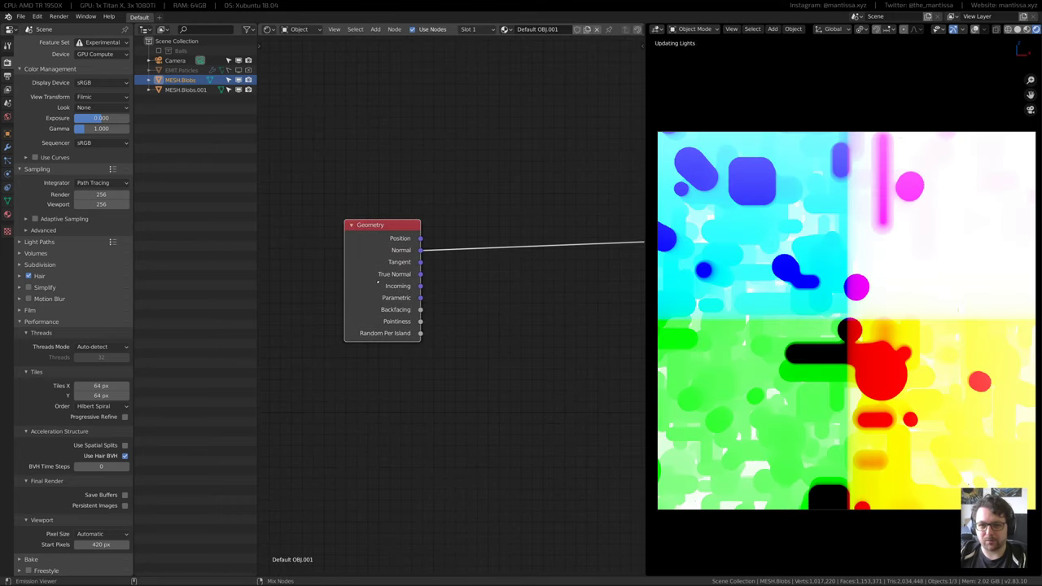
{"action": "left_click", "coordinate": [377, 282], "text": "ctrl+shift"}
{"action": "left_click", "coordinate": [376, 281], "text": "ctrl+shift"}
{"action": "left_click", "coordinate": [377, 282], "text": "ctrl+shift"}
{"action": "left_click", "coordinate": [377, 283], "text": "ctrl+shift"}
{"action": "left_click", "coordinate": [376, 282], "text": "ctrl+shift"}
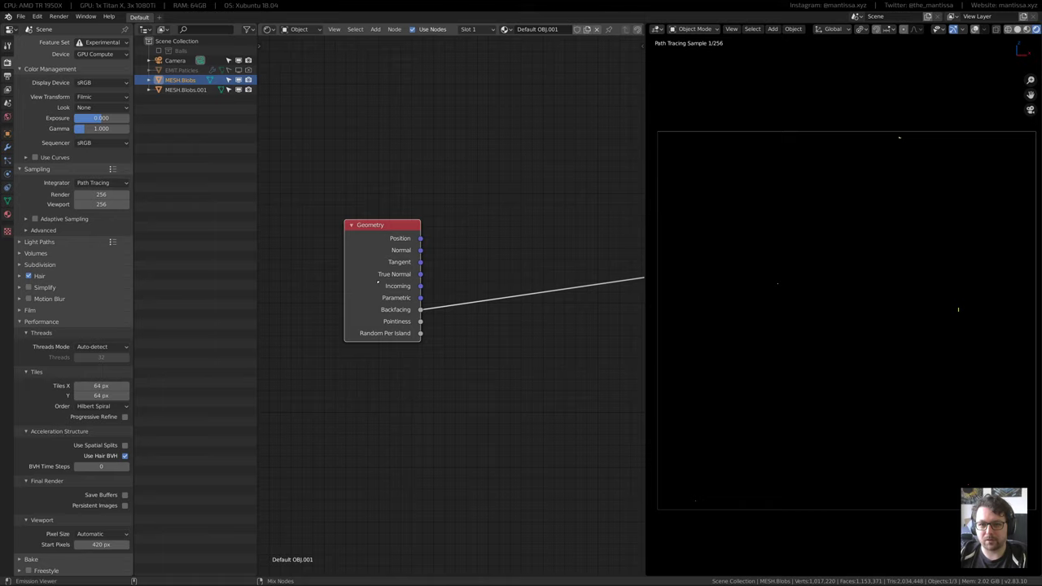
{"action": "left_click", "coordinate": [370, 283], "text": "ctrl+shift"}
{"action": "left_click", "coordinate": [370, 283], "text": "ctrl+shift"}
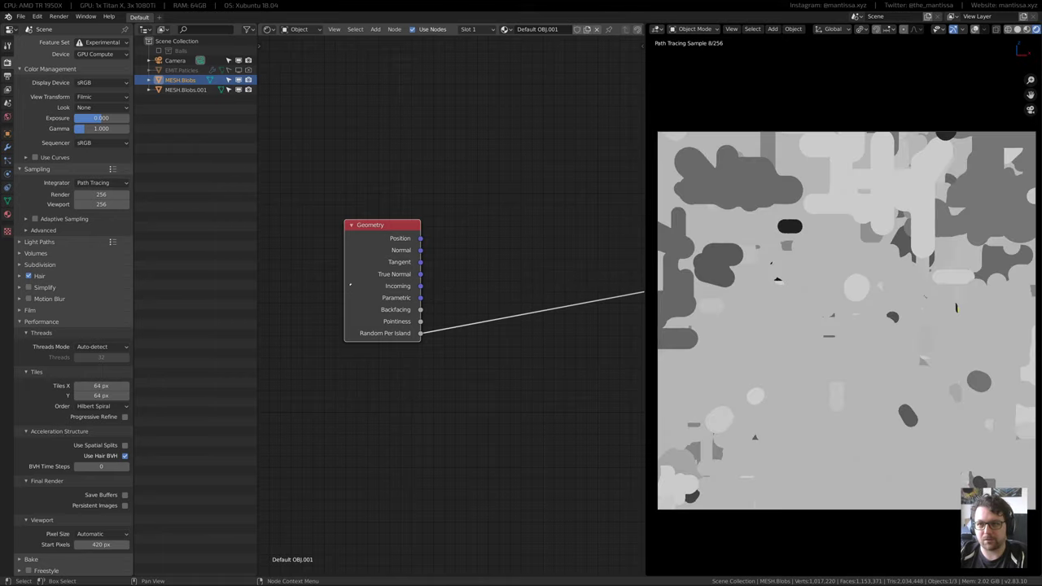
Examine the Random Per Island shading on the blob meshes from several angles and return to the camera view
{"action": "middle_click_drag", "start_coordinate": [349, 285], "coordinate": [296, 266]}
{"action": "scroll", "coordinate": [296, 266], "scroll_direction": "down", "scroll_amount": 1}
{"action": "mouse_move", "coordinate": [847, 291]}
{"action": "middle_mouse_down"}
{"action": "mouse_move", "coordinate": [822, 244]}
{"action": "mouse_move", "coordinate": [807, 300]}
{"action": "mouse_move", "coordinate": [773, 264]}
{"action": "mouse_move", "coordinate": [740, 79]}
{"action": "mouse_move", "coordinate": [688, 285]}
{"action": "mouse_move", "coordinate": [706, 220]}
{"action": "mouse_move", "coordinate": [683, 277]}
{"action": "middle_mouse_up"}
{"action": "scroll", "coordinate": [822, 244], "scroll_direction": "down", "scroll_amount": 3}
{"action": "scroll", "coordinate": [439, 304], "scroll_direction": "down", "scroll_amount": 2}
{"action": "middle_click_drag", "start_coordinate": [488, 291], "coordinate": [424, 319]}
{"action": "mouse_move", "coordinate": [777, 330]}
{"action": "middle_mouse_down"}
{"action": "mouse_move", "coordinate": [676, 285]}
{"action": "mouse_move", "coordinate": [819, 336]}
{"action": "mouse_move", "coordinate": [816, 305]}
{"action": "middle_mouse_up"}
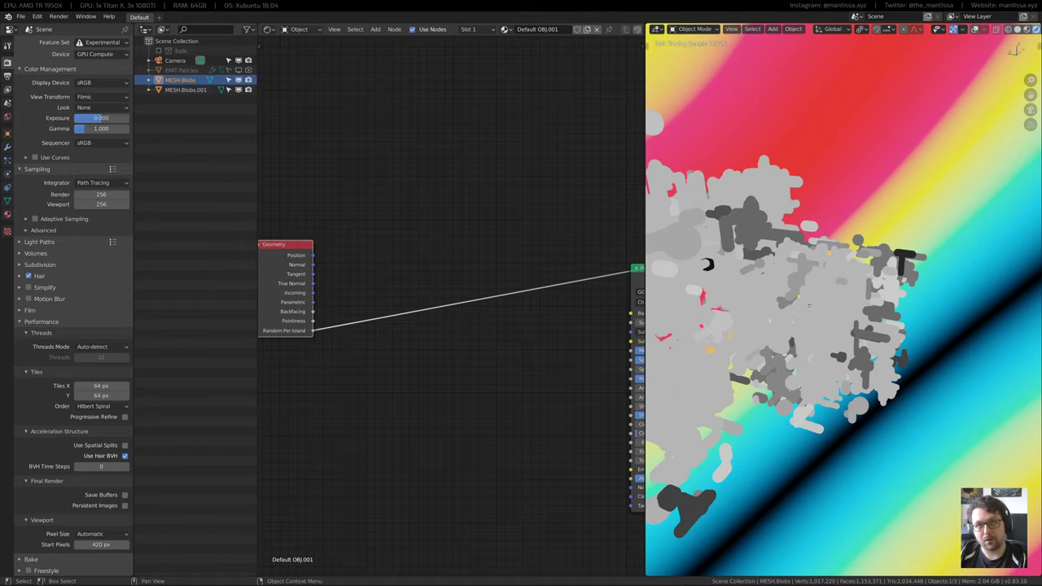
{"action": "middle_click_drag", "start_coordinate": [817, 305], "coordinate": [764, 354]}
{"action": "scroll", "coordinate": [801, 309], "scroll_direction": "up", "scroll_amount": 3}
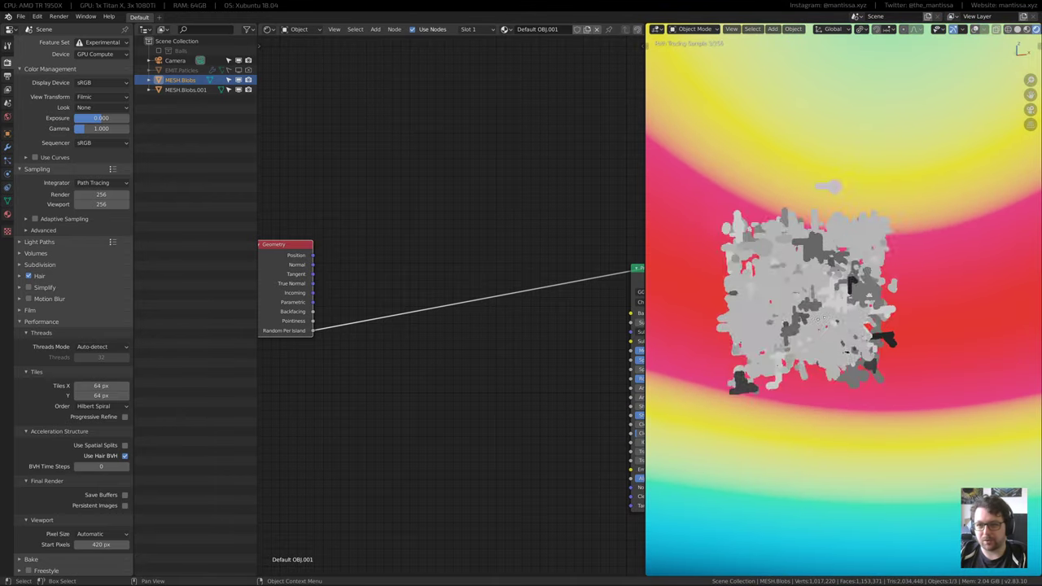
{"action": "middle_click_drag", "start_coordinate": [765, 313], "coordinate": [815, 328]}
{"action": "scroll", "coordinate": [813, 309], "scroll_direction": "up", "scroll_amount": 3}
{"action": "key", "text": "KP_0"}
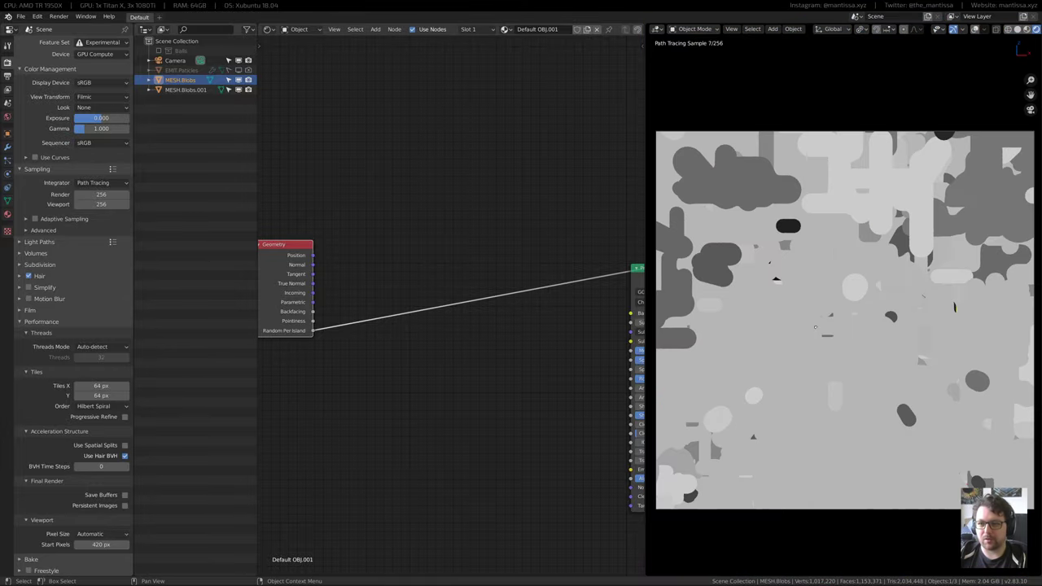
Insert a ColorRamp node into the link carrying the Geometry node's Random Per Island output
{"action": "middle_click_drag", "start_coordinate": [404, 323], "coordinate": [412, 351]}
{"action": "key", "text": "shift+a"}
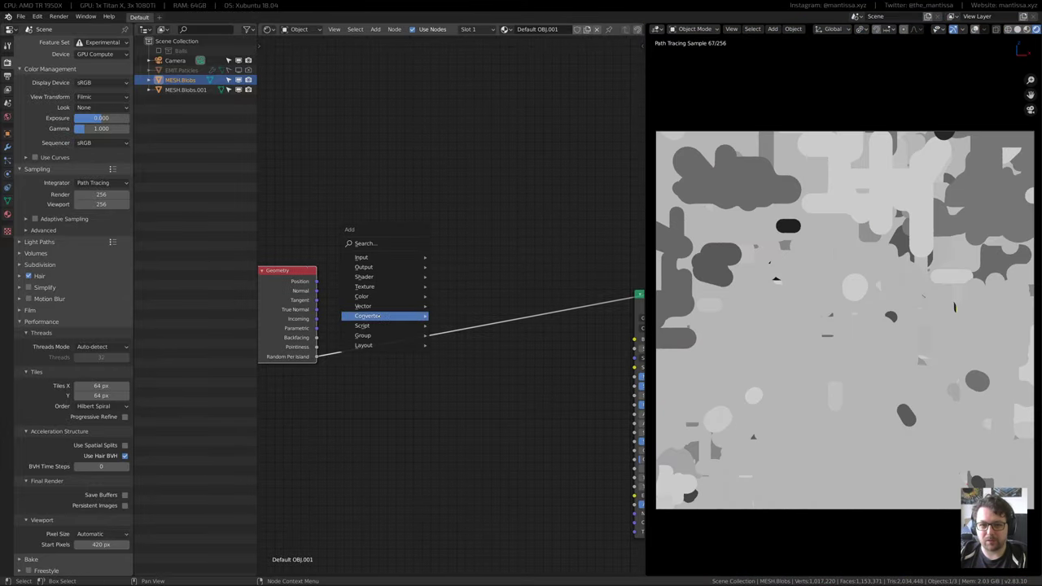
{"action": "mouse_move", "coordinate": [387, 320]}
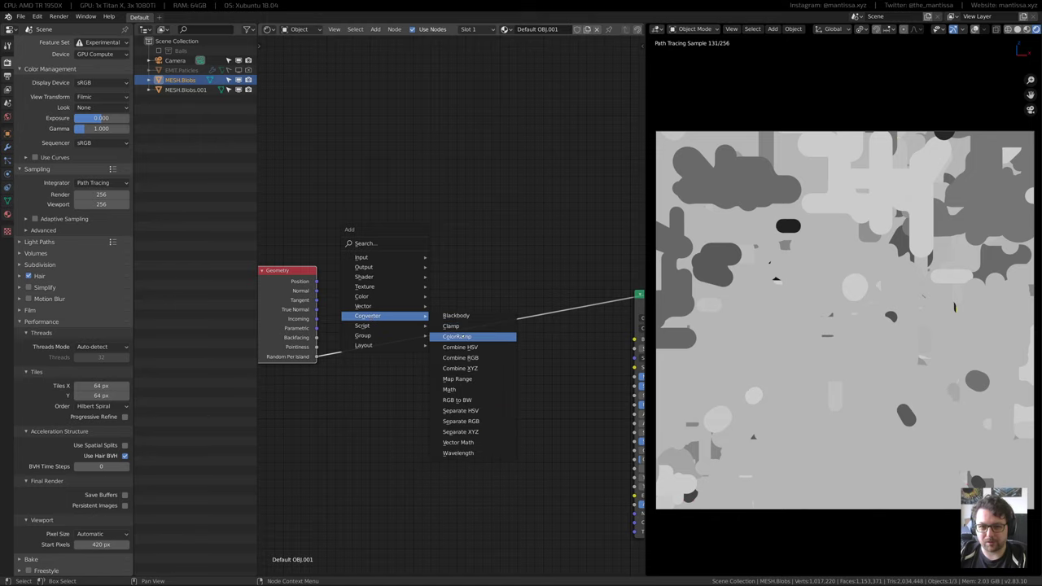
{"action": "left_click", "coordinate": [457, 336]}
{"action": "left_click", "coordinate": [407, 306]}
Set the new ColorRamp's interpolation to Constant and its white stop's position to 0.576
{"action": "left_click", "coordinate": [436, 305]}
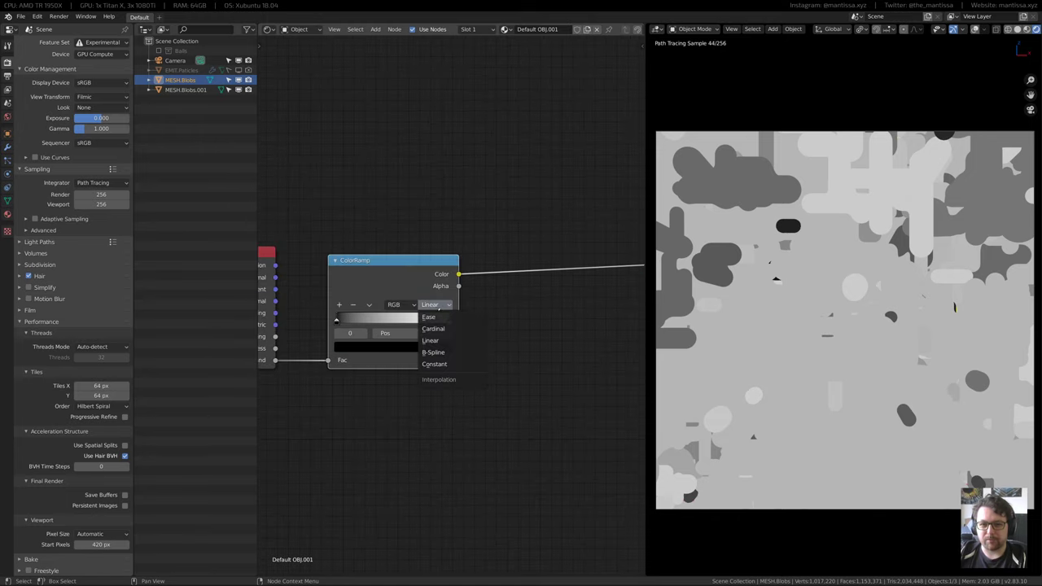
{"action": "left_click", "coordinate": [433, 364]}
{"action": "left_click_drag", "start_coordinate": [448, 319], "coordinate": [401, 320]}
Add a second ColorRamp below the Constant one and feed its Fac from the Geometry node's Random Per Island output
{"action": "scroll", "coordinate": [459, 293], "scroll_direction": "down", "scroll_amount": 3}
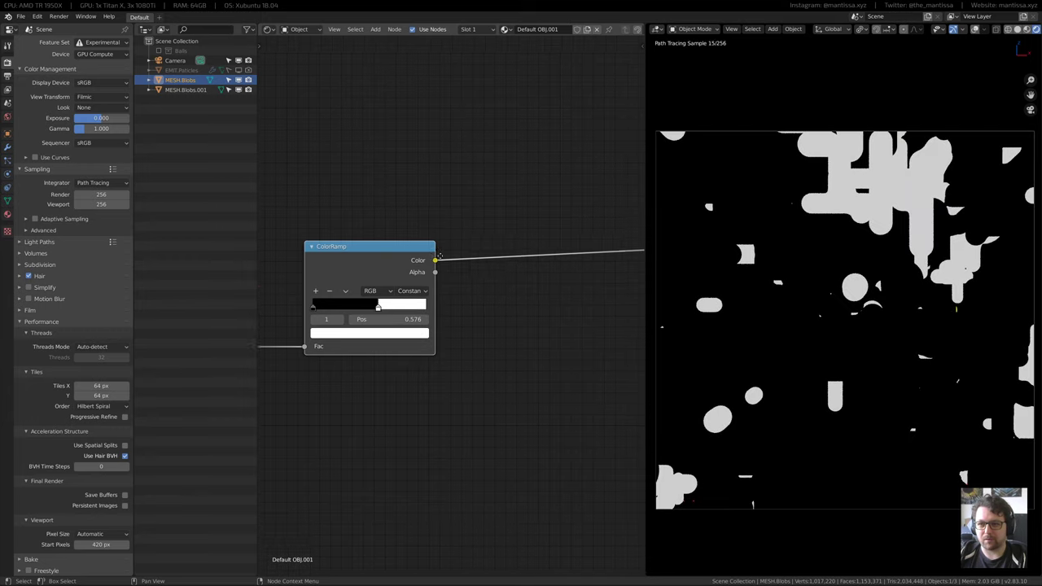
{"action": "middle_click_drag", "start_coordinate": [460, 294], "coordinate": [487, 293]}
{"action": "left_click_drag", "start_coordinate": [396, 260], "coordinate": [401, 201]}
{"action": "middle_click_drag", "start_coordinate": [401, 241], "coordinate": [391, 241]}
{"action": "key", "text": "shift+a"}
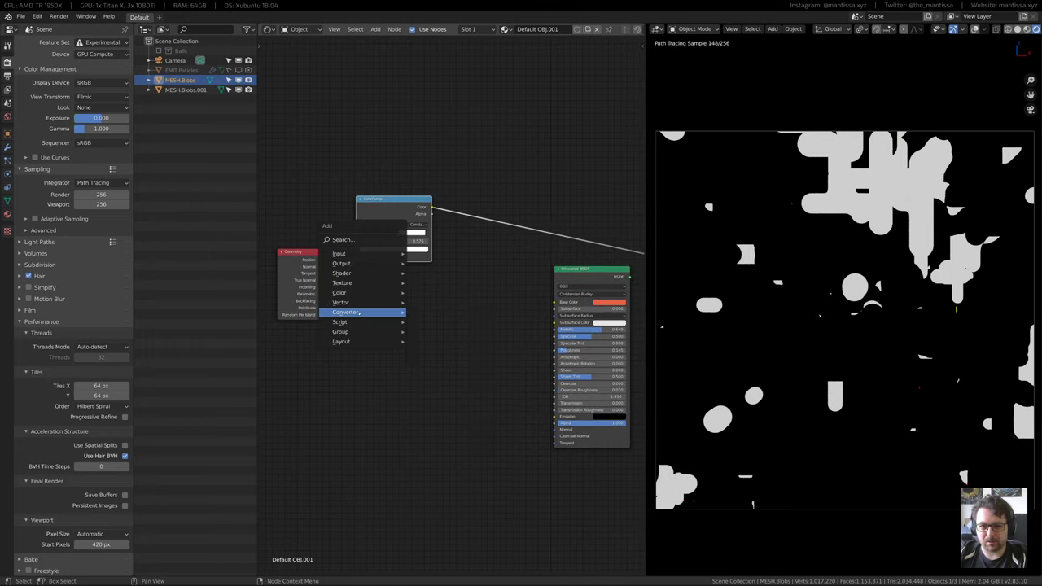
{"action": "left_click", "coordinate": [434, 333]}
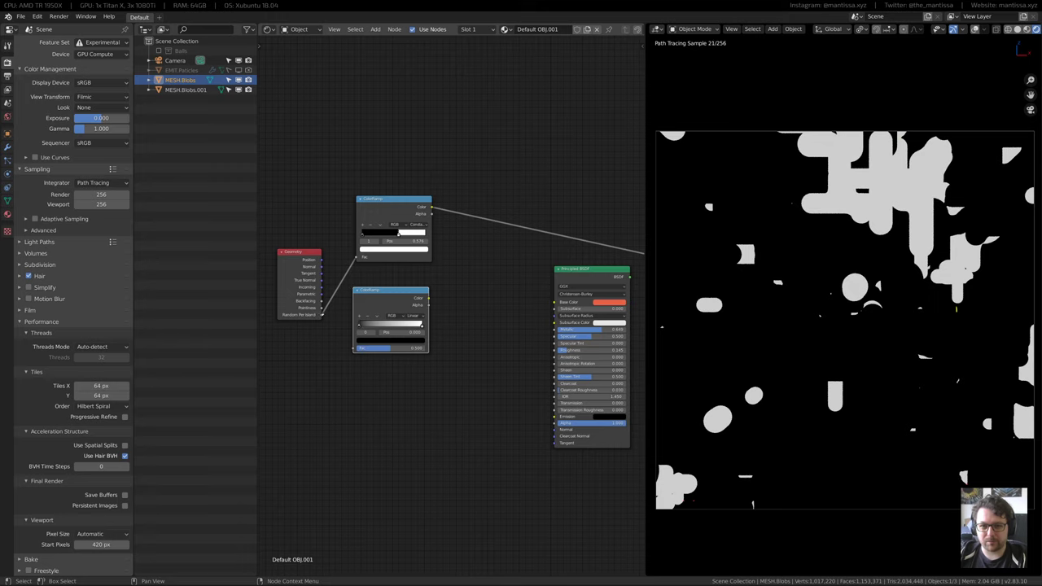
{"action": "scroll", "coordinate": [375, 320], "scroll_direction": "up", "scroll_amount": 2}
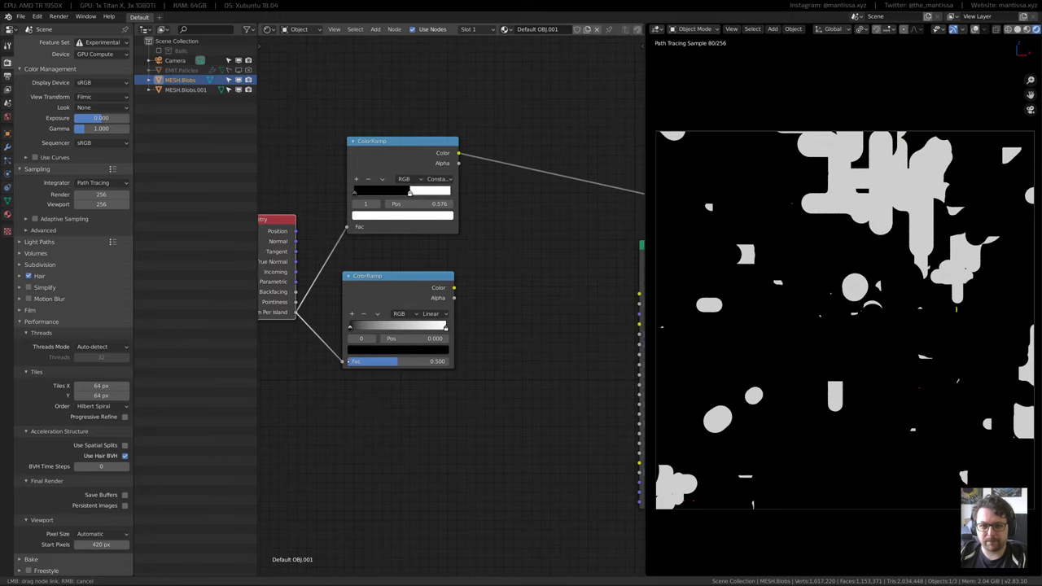
{"action": "left_click_drag", "start_coordinate": [349, 361], "coordinate": [349, 362]}
Set the new ColorRamp's white stop to position 0.477 and connect its Color to the Principled BSDF's Base Color
{"action": "left_click_drag", "start_coordinate": [446, 327], "coordinate": [460, 357]}
{"action": "scroll", "coordinate": [493, 323], "scroll_direction": "down", "scroll_amount": 1}
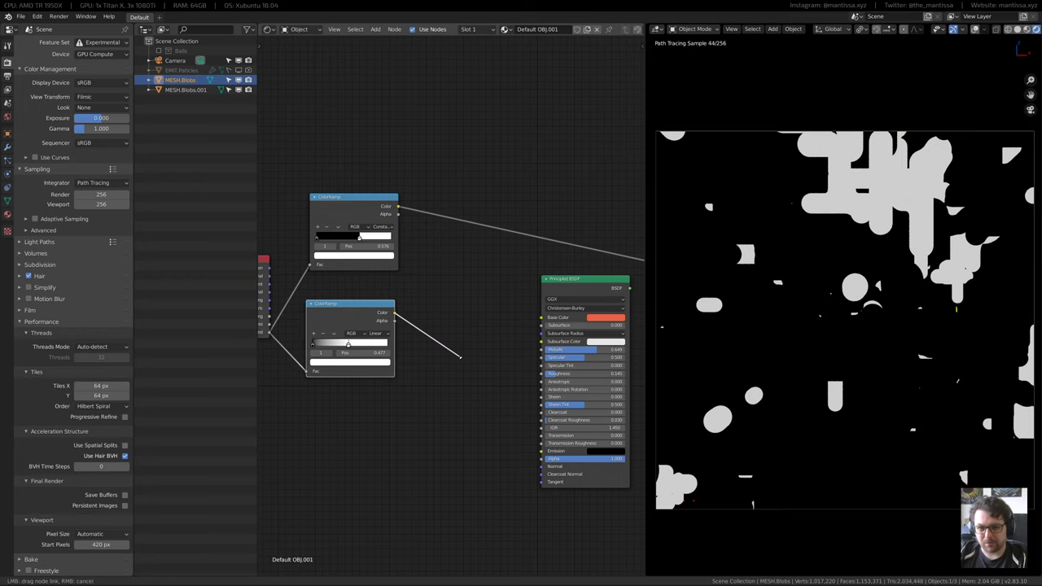
{"action": "left_click_drag", "start_coordinate": [547, 317], "coordinate": [544, 317]}
Route the Principled BSDF back to the Material Output's Surface and move the output node closer to it
{"action": "middle_click_drag", "start_coordinate": [590, 291], "coordinate": [533, 300]}
{"action": "left_click", "coordinate": [532, 301], "text": "ctrl+shift"}
{"action": "middle_click_drag", "start_coordinate": [345, 310], "coordinate": [383, 304]}
{"action": "scroll", "coordinate": [383, 304], "scroll_direction": "up", "scroll_amount": 1}
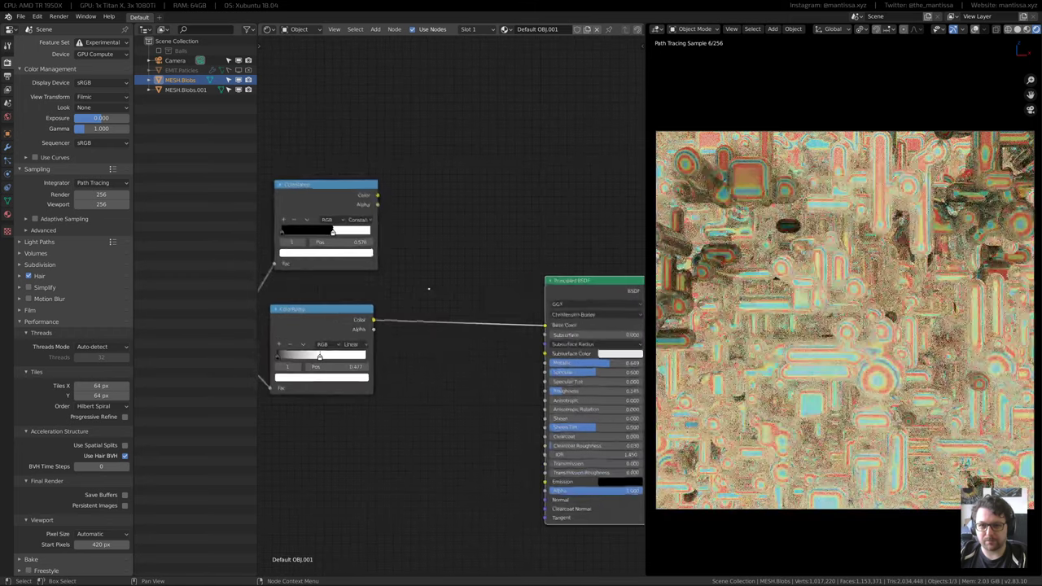
{"action": "middle_click_drag", "start_coordinate": [572, 280], "coordinate": [422, 297]}
{"action": "left_click_drag", "start_coordinate": [433, 303], "coordinate": [365, 305]}
{"action": "middle_click_drag", "start_coordinate": [505, 302], "coordinate": [621, 289]}
{"action": "scroll", "coordinate": [621, 289], "scroll_direction": "down", "scroll_amount": 3}
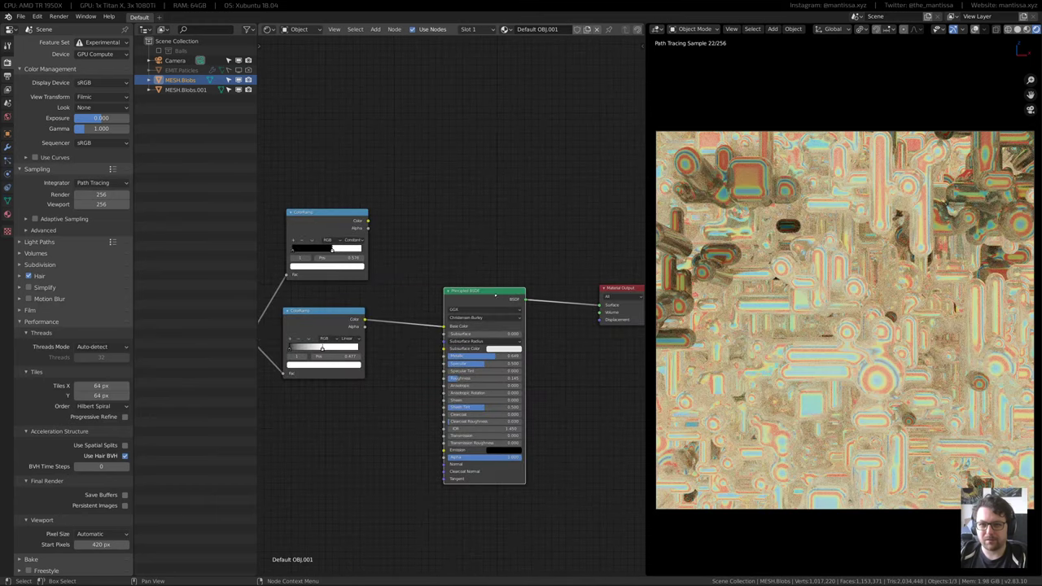
Insert a Mix Shader between the Principled BSDF and the Material Output
{"action": "left_click_drag", "start_coordinate": [485, 293], "coordinate": [467, 294]}
{"action": "key", "text": "shift+a"}
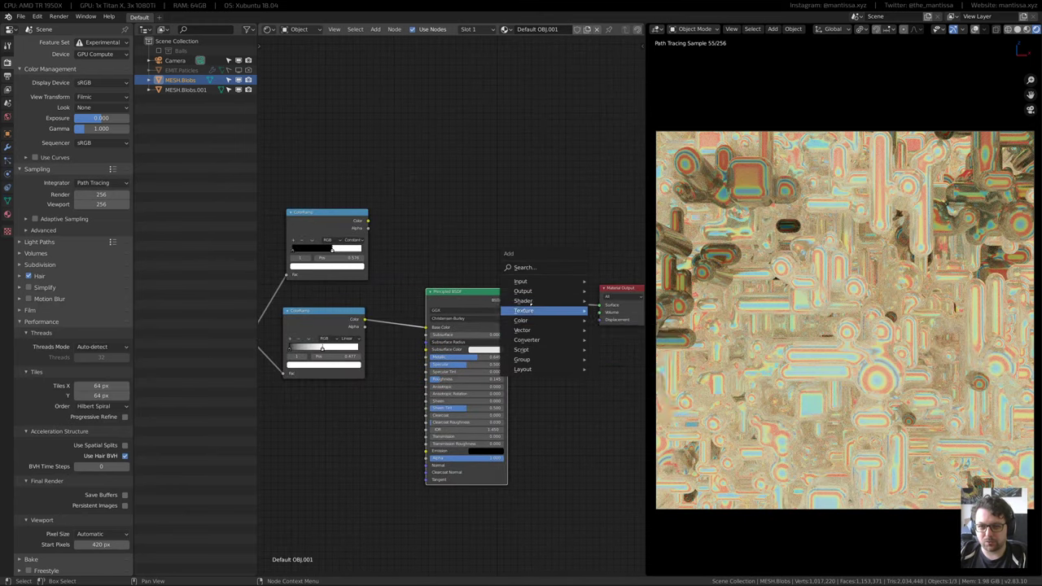
{"action": "mouse_move", "coordinate": [531, 301]}
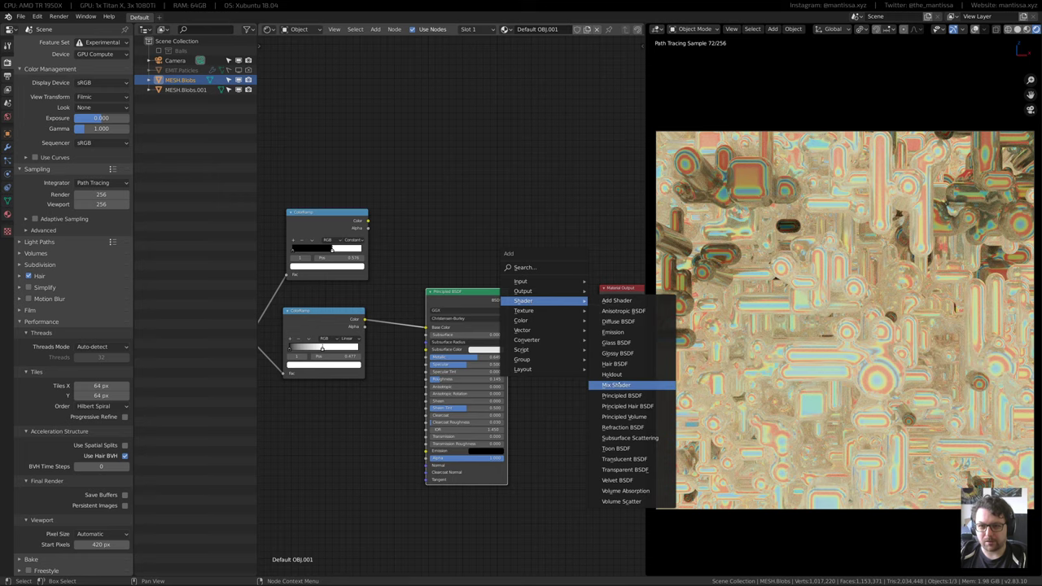
{"action": "left_click", "coordinate": [616, 385]}
{"action": "left_click", "coordinate": [534, 296]}
{"action": "scroll", "coordinate": [542, 341], "scroll_direction": "up", "scroll_amount": 4}
{"action": "mouse_move", "coordinate": [542, 342]}
{"action": "middle_mouse_down"}
{"action": "mouse_move", "coordinate": [443, 349]}
{"action": "mouse_move", "coordinate": [532, 359]}
{"action": "middle_mouse_up"}
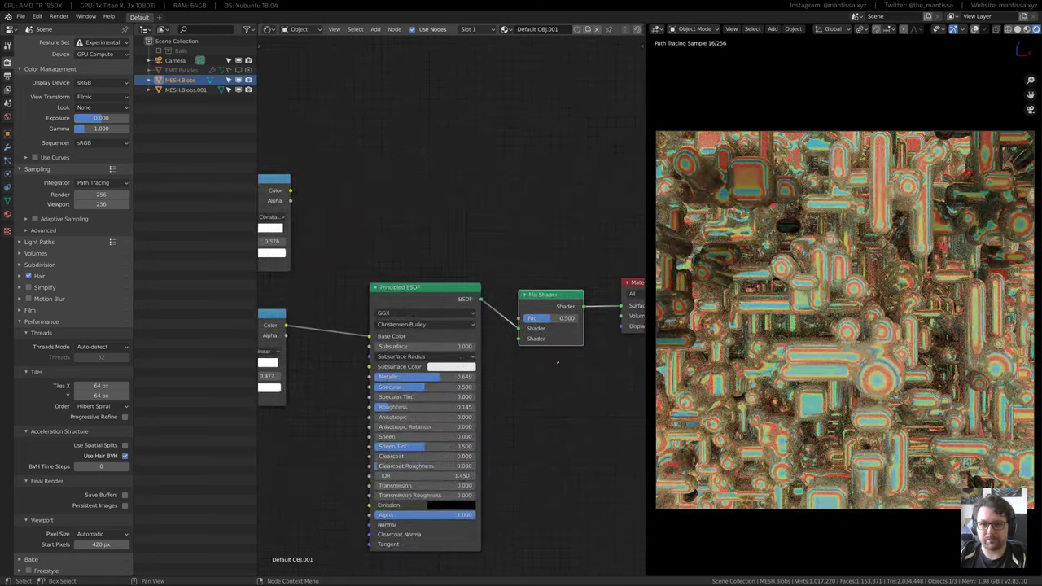
Connect the Constant ColorRamp's Color to the Mix Shader's Fac and make room before the mix and output nodes
{"action": "scroll", "coordinate": [539, 359], "scroll_direction": "down", "scroll_amount": 1}
{"action": "left_click_drag", "start_coordinate": [518, 322], "coordinate": [553, 268]}
{"action": "middle_click_drag", "start_coordinate": [512, 309], "coordinate": [537, 296]}
{"action": "left_click_drag", "start_coordinate": [478, 281], "coordinate": [427, 286]}
{"action": "middle_click_drag", "start_coordinate": [638, 347], "coordinate": [521, 337]}
{"action": "scroll", "coordinate": [528, 337], "scroll_direction": "down", "scroll_amount": 1}
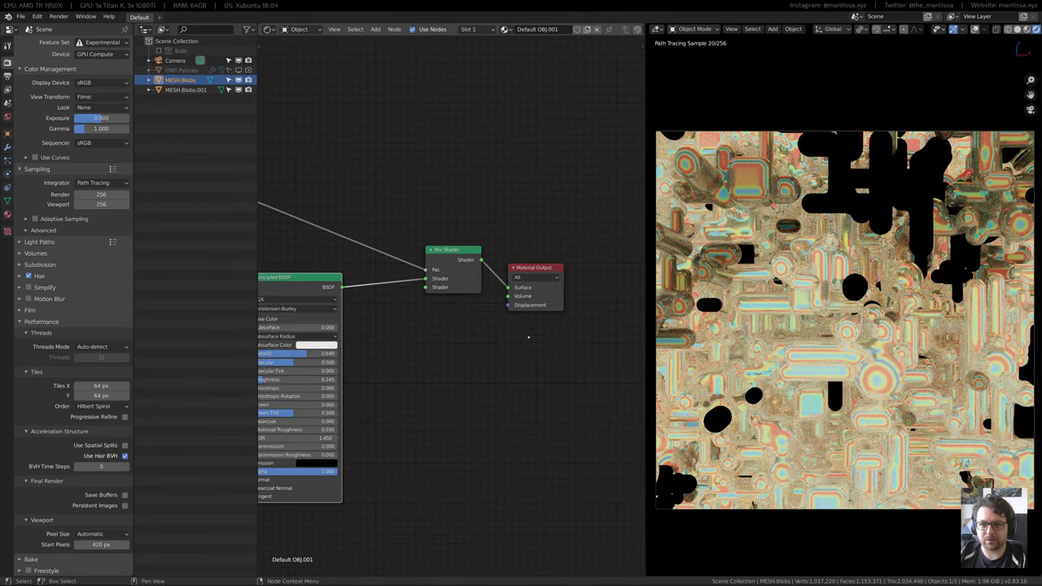
{"action": "left_click_drag", "start_coordinate": [526, 273], "coordinate": [618, 271]}
{"action": "left_click_drag", "start_coordinate": [460, 265], "coordinate": [543, 267]}
Add a Glass BSDF beside the Principled BSDF and connect it to the Mix Shader's second Shader input
{"action": "scroll", "coordinate": [445, 368], "scroll_direction": "up", "scroll_amount": 4}
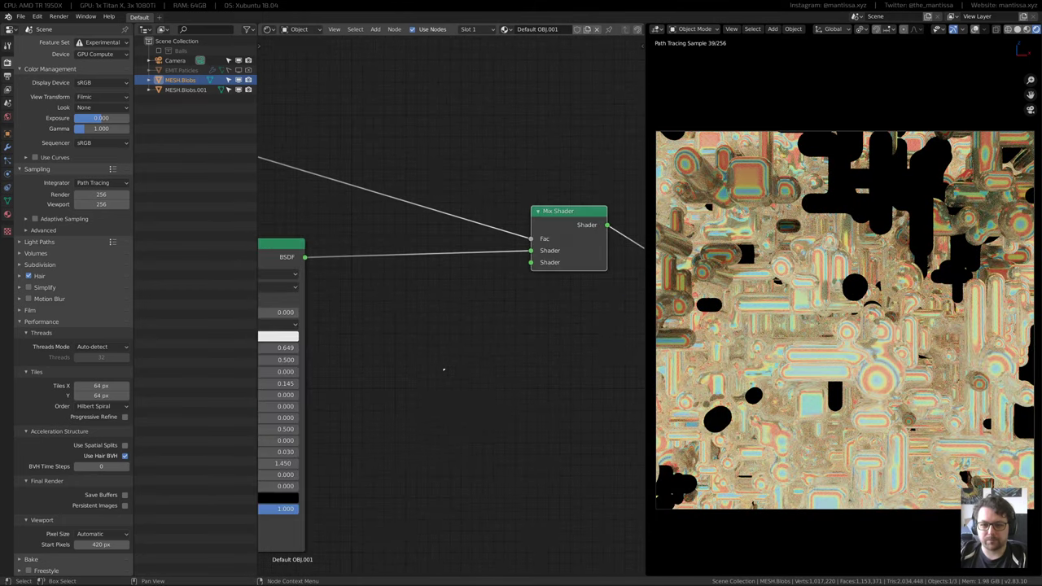
{"action": "key", "text": "shift+a"}
{"action": "key", "text": "Escape"}
{"action": "key", "text": "shift+a"}
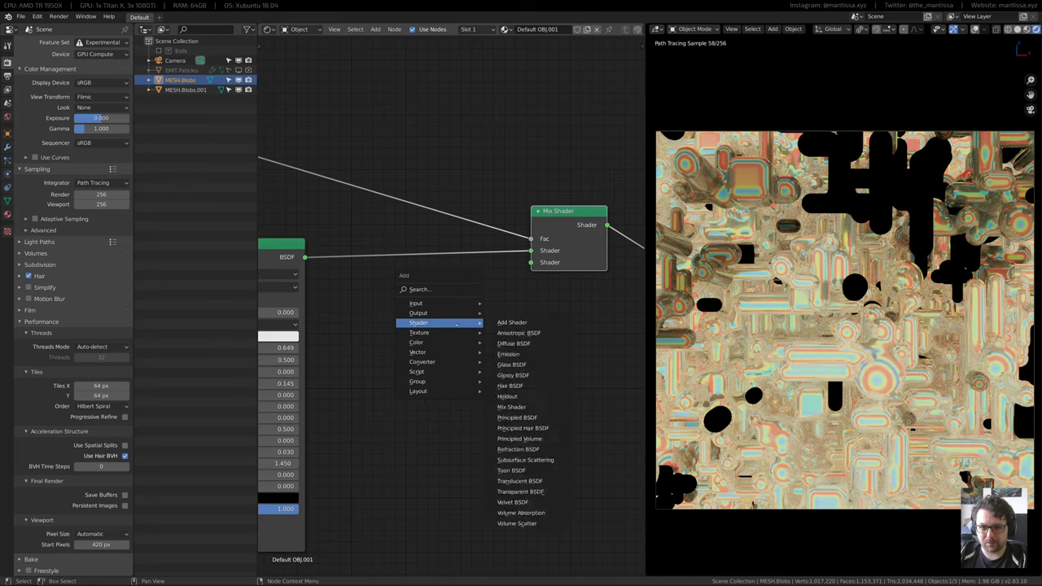
{"action": "mouse_move", "coordinate": [418, 323]}
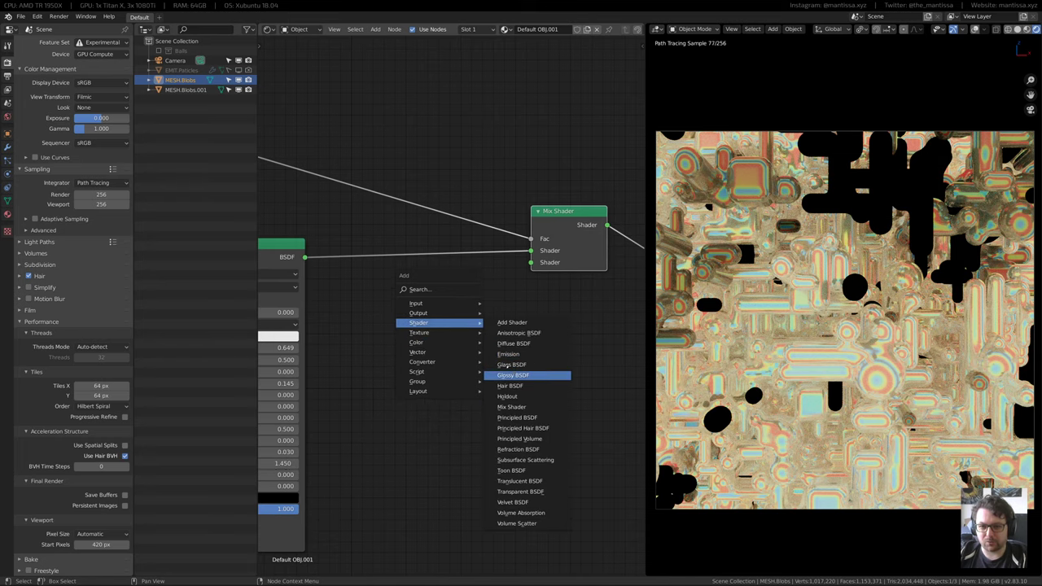
{"action": "left_click", "coordinate": [512, 364]}
{"action": "left_click", "coordinate": [393, 321]}
{"action": "left_click_drag", "start_coordinate": [416, 328], "coordinate": [532, 263]}
{"action": "middle_click_drag", "start_coordinate": [510, 304], "coordinate": [549, 318]}
{"action": "scroll", "coordinate": [549, 318], "scroll_direction": "up", "scroll_amount": 2}
{"action": "left_click_drag", "start_coordinate": [423, 349], "coordinate": [455, 324]}
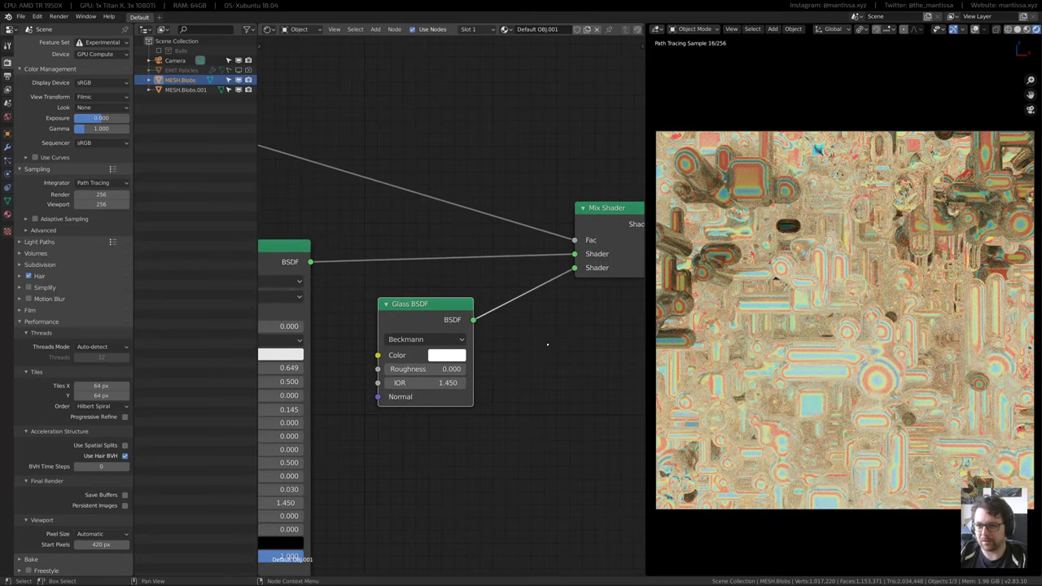
Set the Glass BSDF's IOR to 2.45, move it nearer the Mix Shader, and pick white as its color
{"action": "middle_click_drag", "start_coordinate": [525, 340], "coordinate": [517, 361]}
{"action": "scroll", "coordinate": [517, 360], "scroll_direction": "up", "scroll_amount": 2}
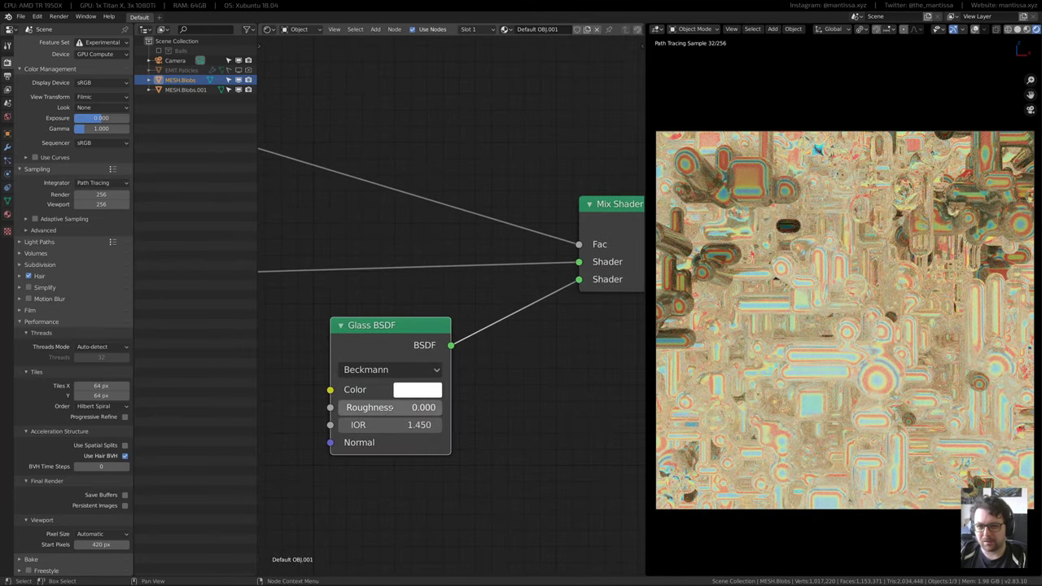
{"action": "left_click", "coordinate": [391, 424]}
{"action": "type", "text": "2.45"}
{"action": "key", "text": "Return"}
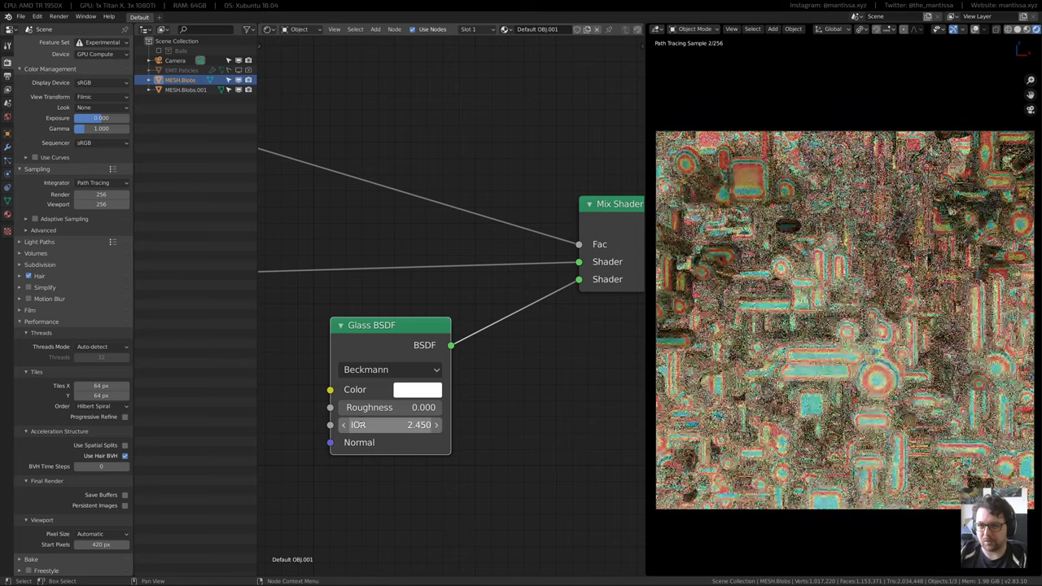
{"action": "scroll", "coordinate": [407, 303], "scroll_direction": "down", "scroll_amount": 3}
{"action": "left_click_drag", "start_coordinate": [408, 303], "coordinate": [440, 301]}
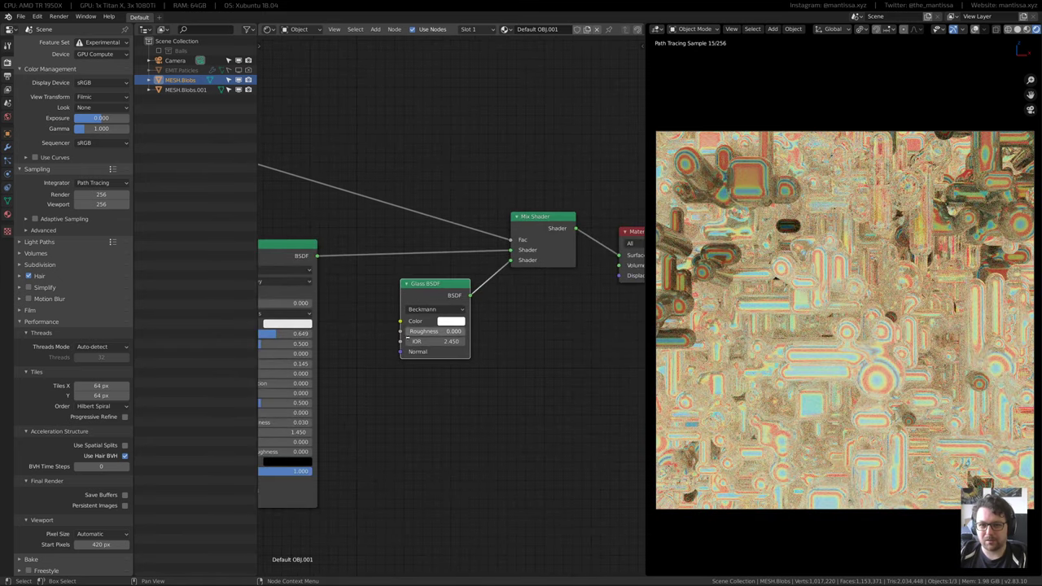
{"action": "scroll", "coordinate": [423, 326], "scroll_direction": "down", "scroll_amount": 1}
{"action": "left_click", "coordinate": [453, 319]}
{"action": "mouse_move", "coordinate": [475, 234]}
{"action": "left_mouse_down"}
{"action": "mouse_move", "coordinate": [469, 257]}
{"action": "mouse_move", "coordinate": [464, 237]}
{"action": "mouse_move", "coordinate": [475, 233]}
{"action": "left_mouse_up"}
{"action": "scroll", "coordinate": [501, 393], "scroll_direction": "up", "scroll_amount": 1}
Add a Volume Absorption node below the Mix Shader and connect it to the Material Output's Volume input
{"action": "key", "text": "shift+a"}
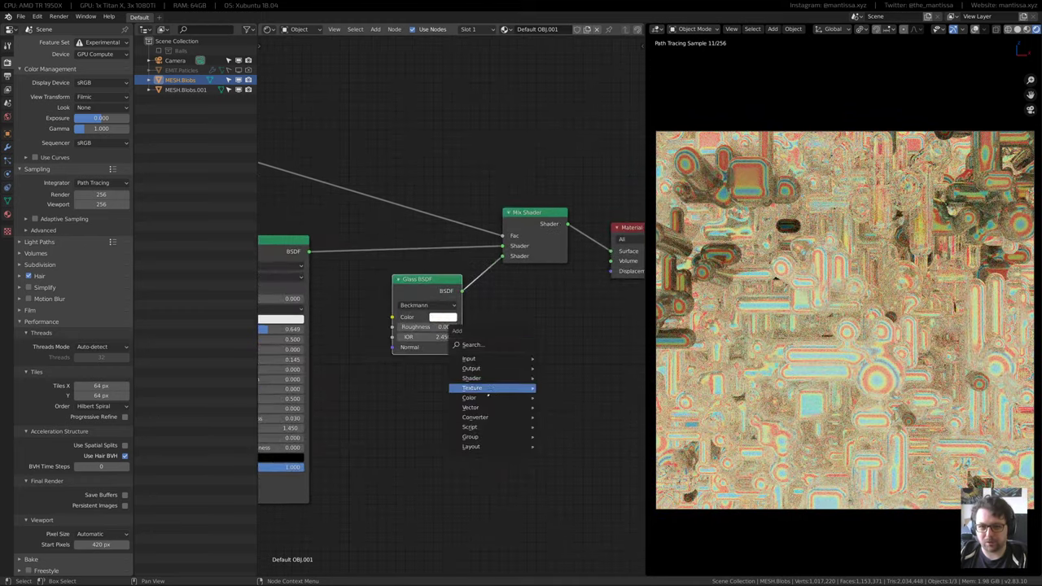
{"action": "mouse_move", "coordinate": [482, 377]}
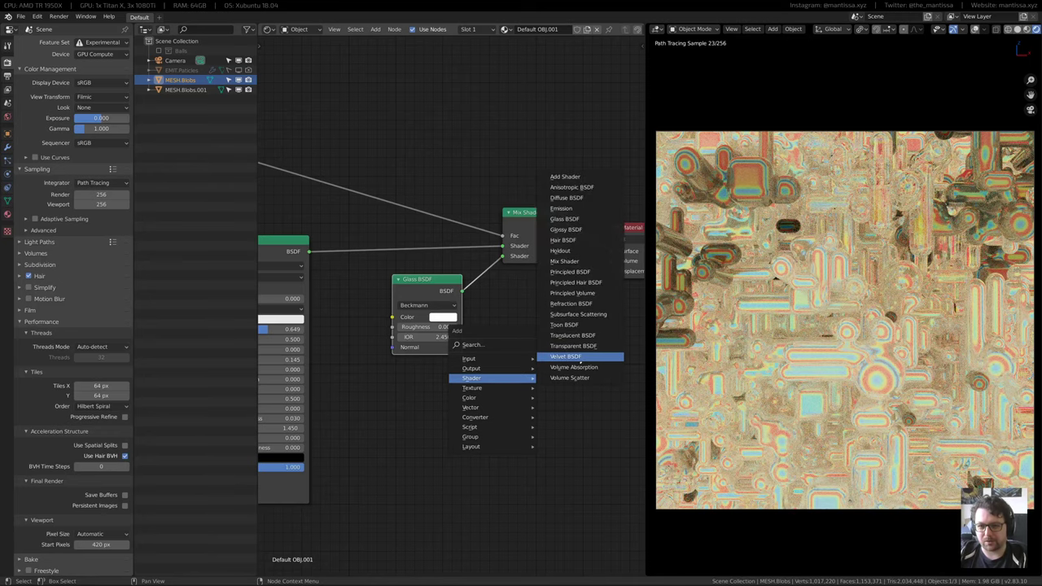
{"action": "left_click", "coordinate": [574, 367]}
{"action": "left_click", "coordinate": [481, 292]}
{"action": "middle_click_drag", "start_coordinate": [511, 294], "coordinate": [459, 336]}
{"action": "left_click_drag", "start_coordinate": [459, 336], "coordinate": [476, 338]}
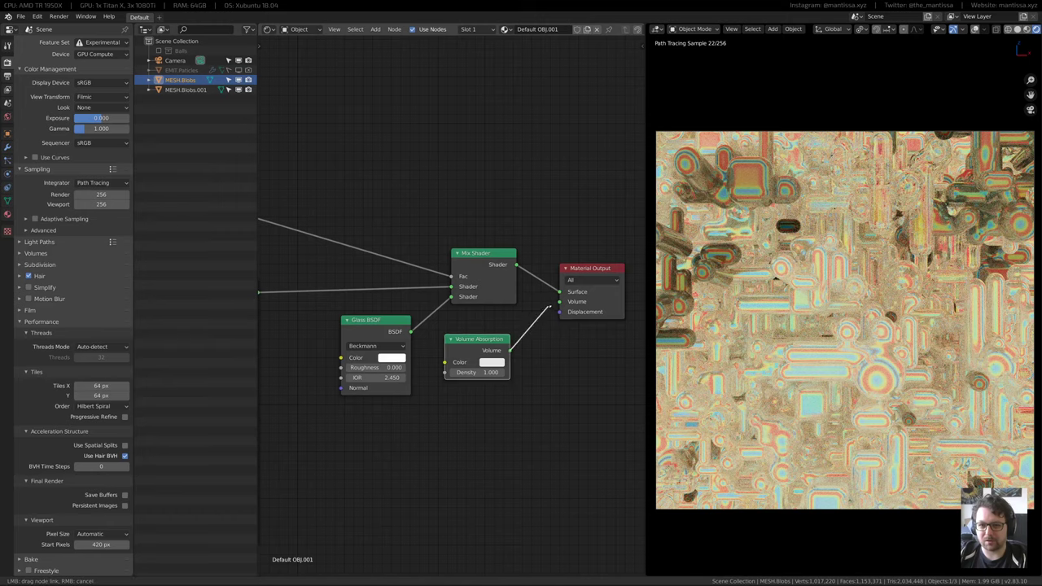
{"action": "left_click_drag", "start_coordinate": [550, 307], "coordinate": [558, 301]}
Set the Volume Absorption's density to 0.1 and give it a pale aqua color
{"action": "scroll", "coordinate": [537, 346], "scroll_direction": "up", "scroll_amount": 2}
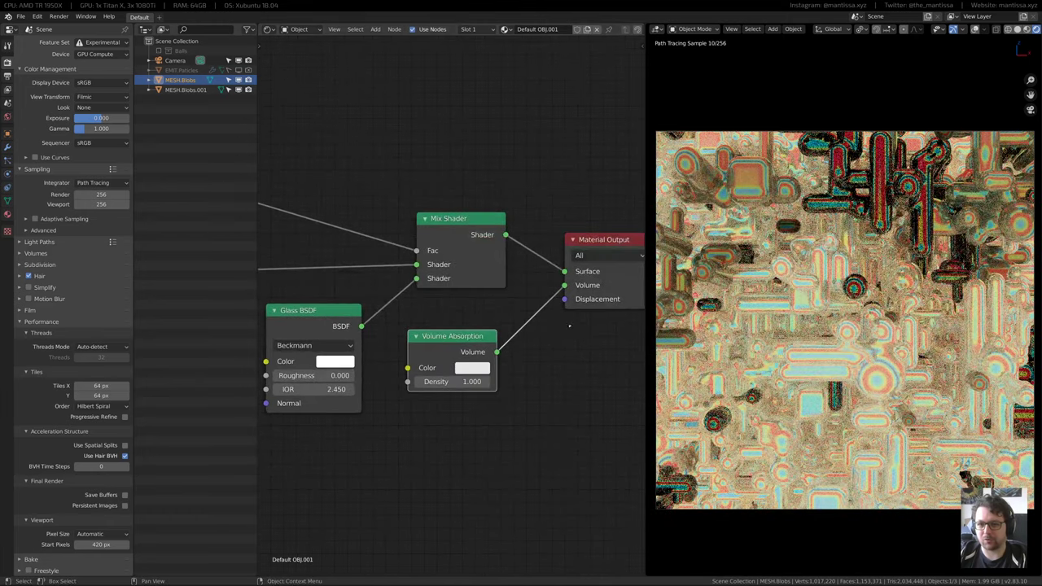
{"action": "left_click", "coordinate": [476, 371]}
{"action": "left_click", "coordinate": [500, 262]}
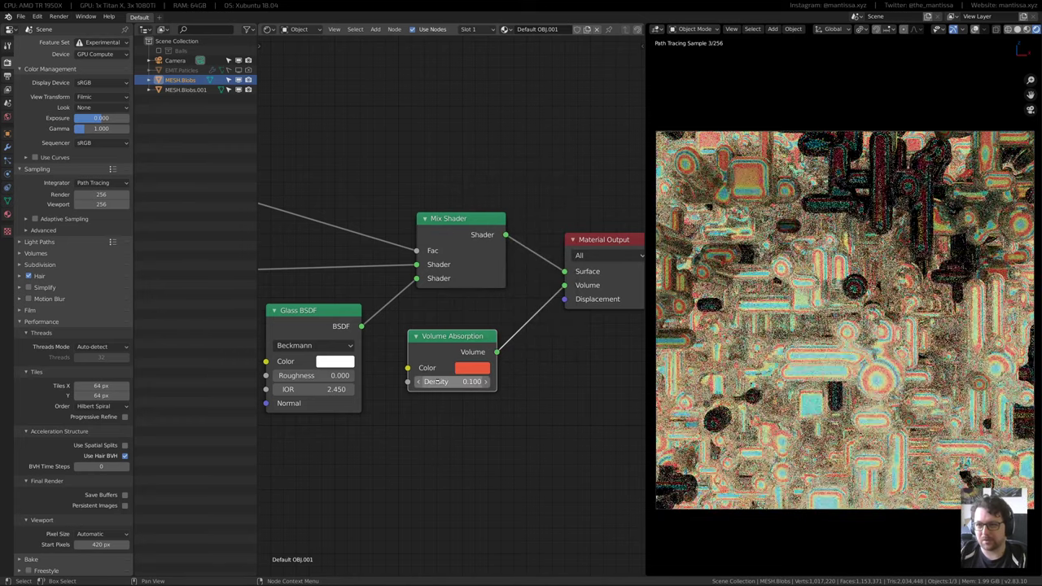
{"action": "left_click", "coordinate": [471, 369]}
{"action": "left_click", "coordinate": [511, 215]}
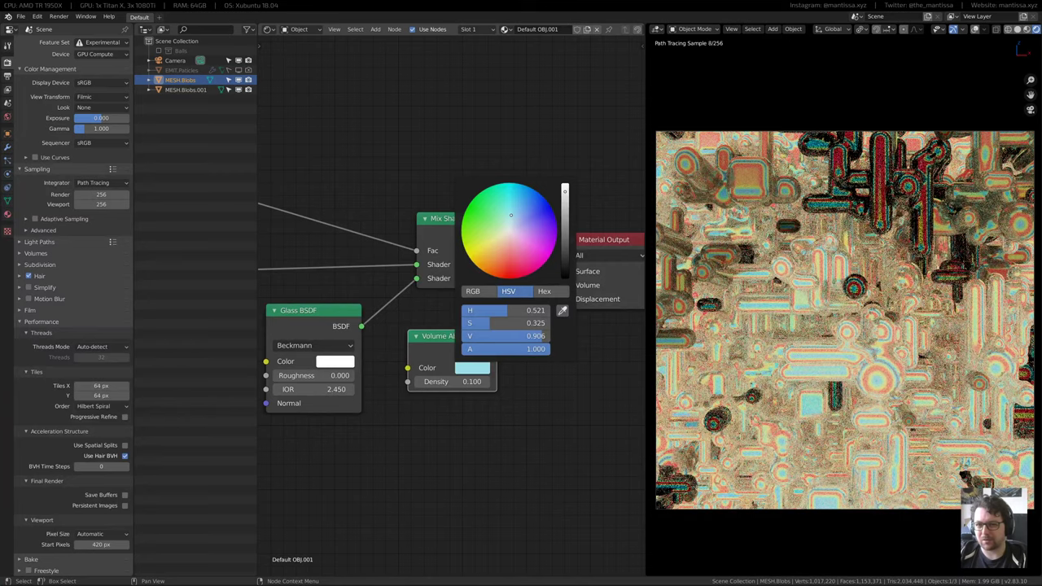
Try an IOR of 1.45 on the Glass BSDF and restore it to 2.45
{"action": "double_click", "coordinate": [321, 388]}
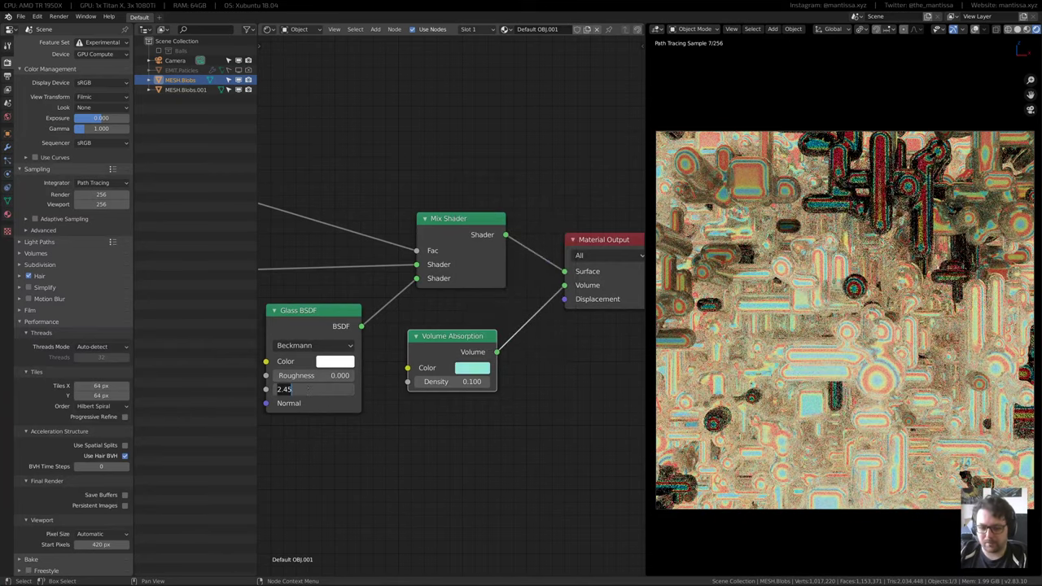
{"action": "type", "text": "1.45"}
{"action": "key", "text": "Return"}
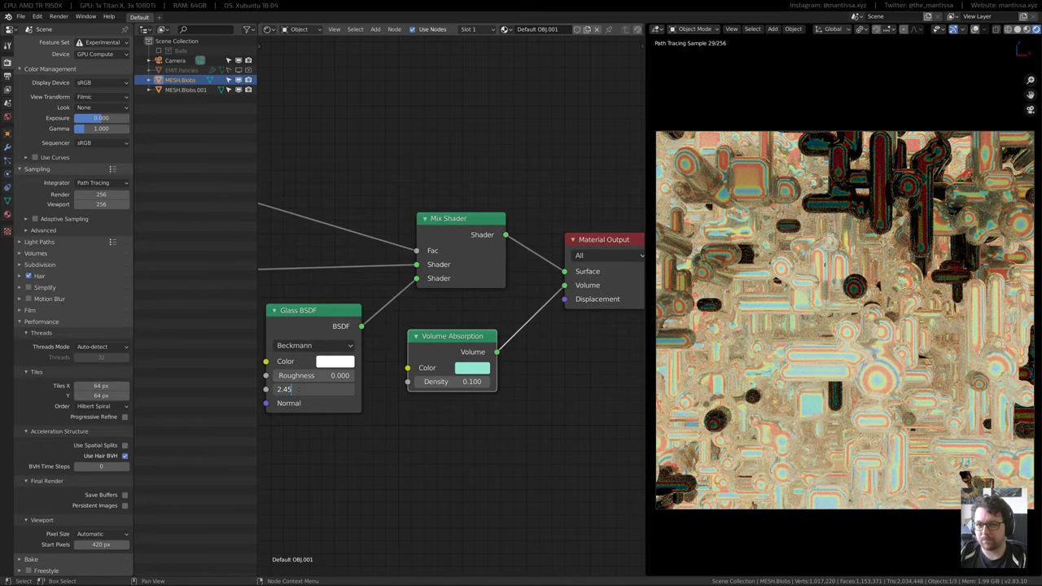
{"action": "key", "text": "Return"}
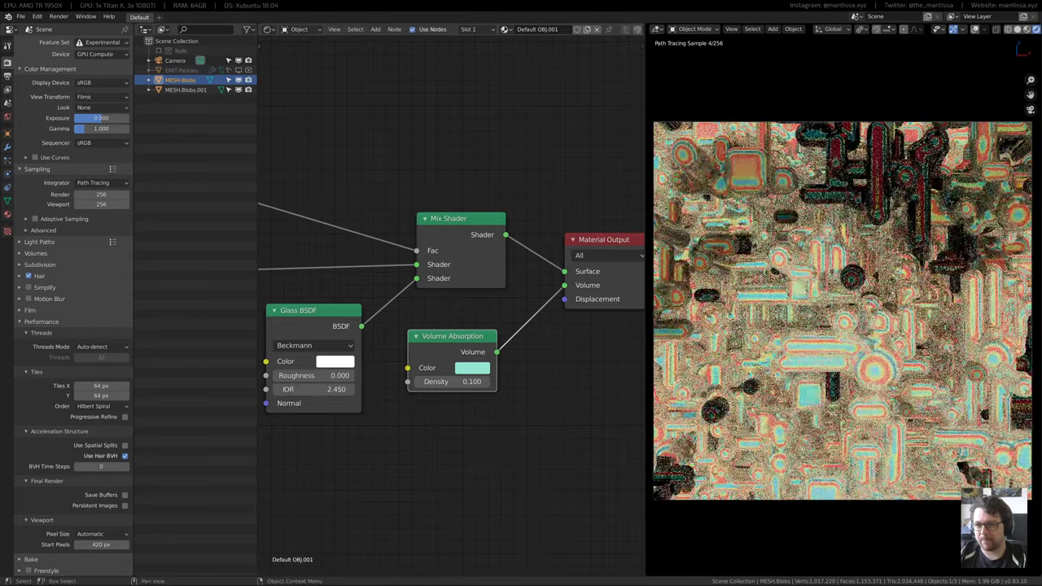
Retouch the Volume Absorption's pale aqua color and set its density to 10
{"action": "scroll", "coordinate": [460, 356], "scroll_direction": "up", "scroll_amount": 3}
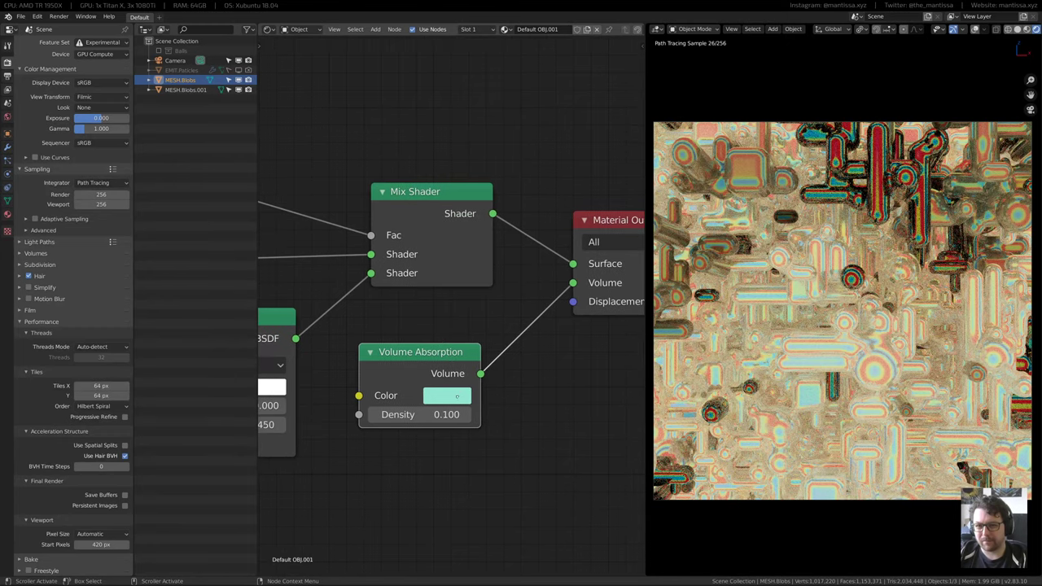
{"action": "left_click", "coordinate": [437, 379]}
{"action": "mouse_move", "coordinate": [491, 185]}
{"action": "left_mouse_down"}
{"action": "mouse_move", "coordinate": [512, 254]}
{"action": "mouse_move", "coordinate": [540, 224]}
{"action": "mouse_move", "coordinate": [475, 157]}
{"action": "left_mouse_up"}
{"action": "left_click_drag", "start_coordinate": [454, 226], "coordinate": [492, 184]}
{"action": "left_click", "coordinate": [418, 411]}
{"action": "type", "text": "10"}
{"action": "key", "text": "Return"}
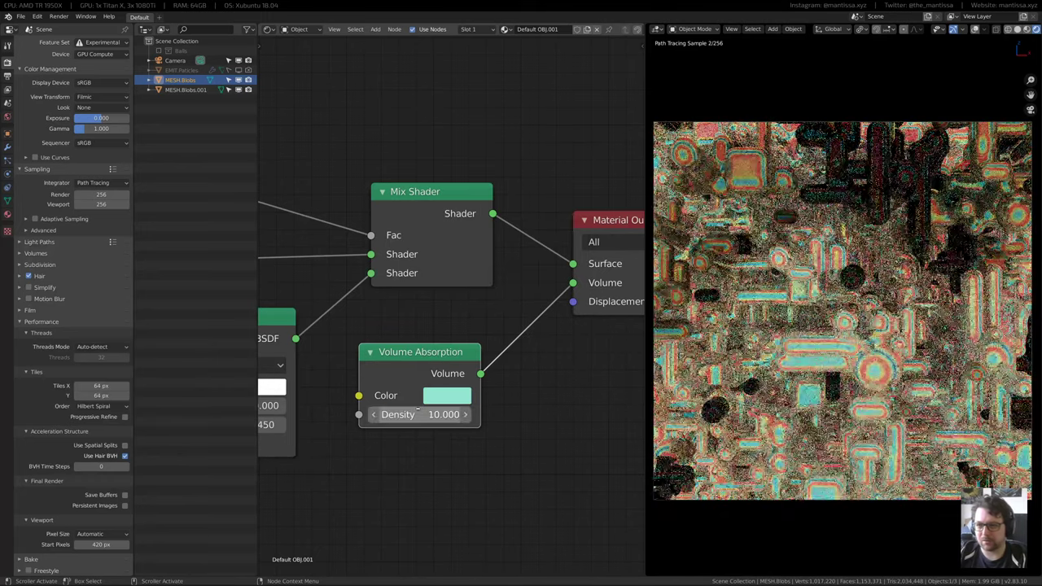
Check the Glass BSDF's distribution options and try white-stop positions between 0.546 and 0.584 on the Constant ColorRamp
{"action": "middle_click_drag", "start_coordinate": [360, 382], "coordinate": [562, 377]}
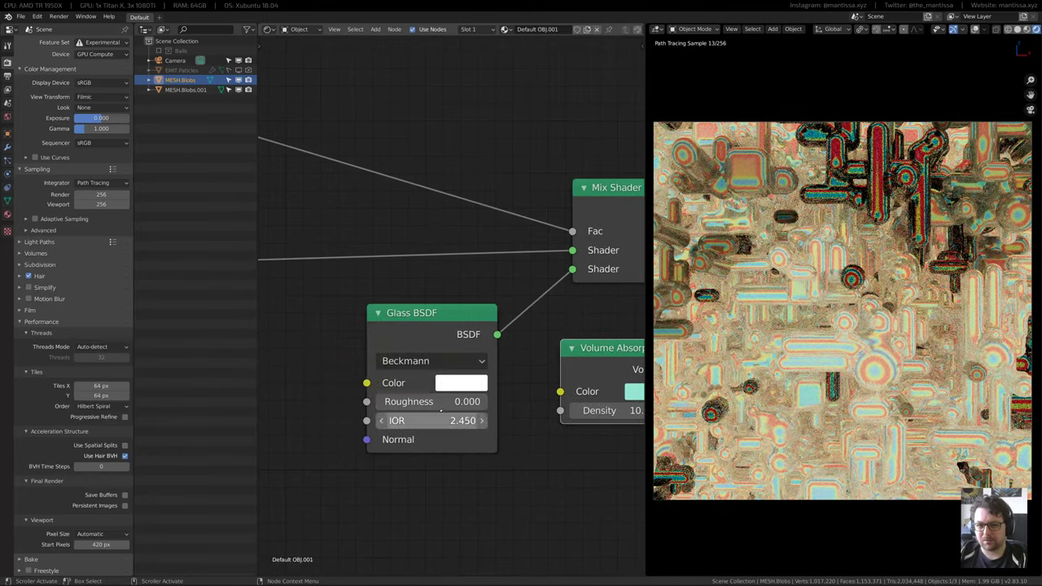
{"action": "left_click", "coordinate": [431, 361]}
{"action": "middle_click_drag", "start_coordinate": [359, 372], "coordinate": [519, 339]}
{"action": "scroll", "coordinate": [429, 387], "scroll_direction": "down", "scroll_amount": 2}
{"action": "scroll", "coordinate": [436, 380], "scroll_direction": "down", "scroll_amount": 2}
{"action": "middle_click_drag", "start_coordinate": [435, 380], "coordinate": [426, 336]}
{"action": "scroll", "coordinate": [273, 336], "scroll_direction": "up", "scroll_amount": 3}
{"action": "middle_click_drag", "start_coordinate": [259, 187], "coordinate": [370, 213]}
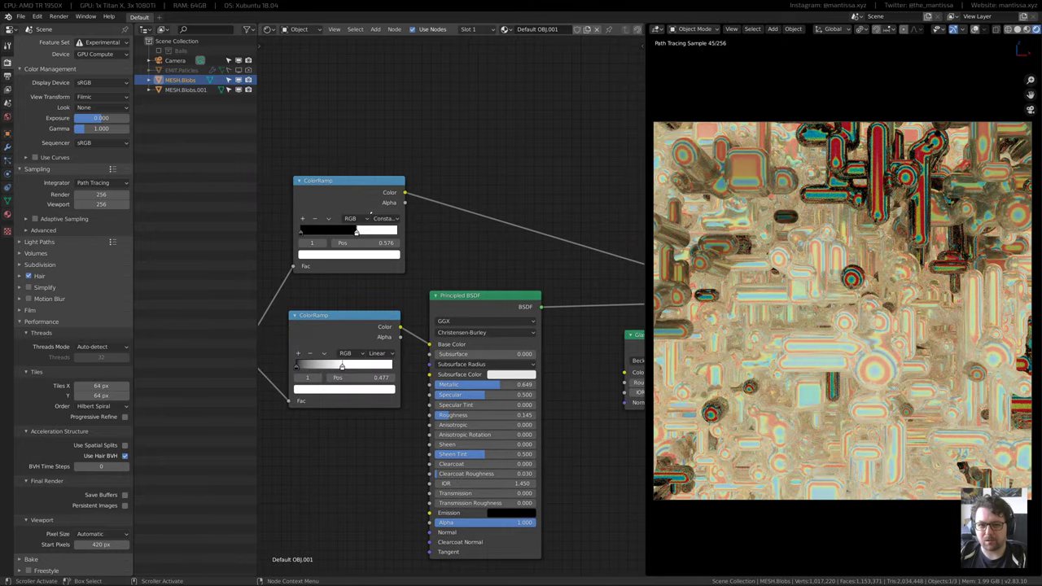
{"action": "left_click_drag", "start_coordinate": [355, 231], "coordinate": [354, 232]}
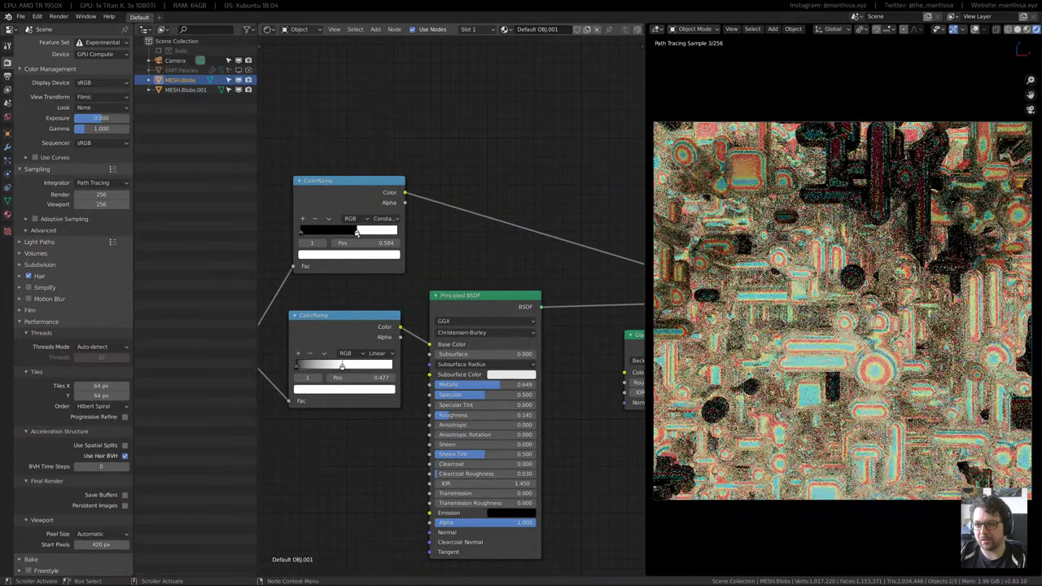
{"action": "left_click_drag", "start_coordinate": [357, 233], "coordinate": [355, 233]}
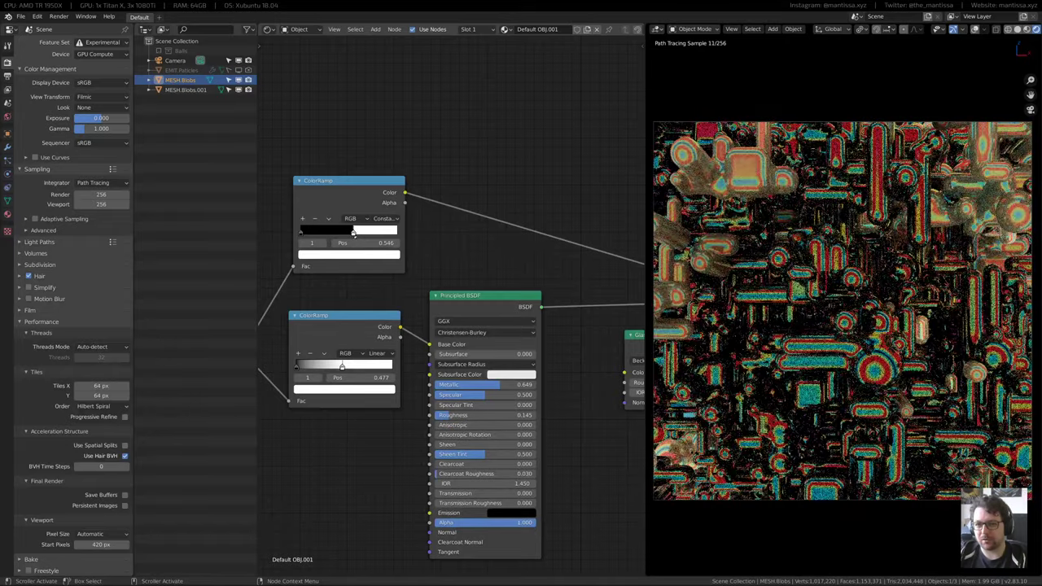
Add a black stop at position 0.137 to the Constant ColorRamp and turn its first stop white
{"action": "middle_click_drag", "start_coordinate": [409, 293], "coordinate": [432, 312]}
{"action": "left_click", "coordinate": [337, 249]}
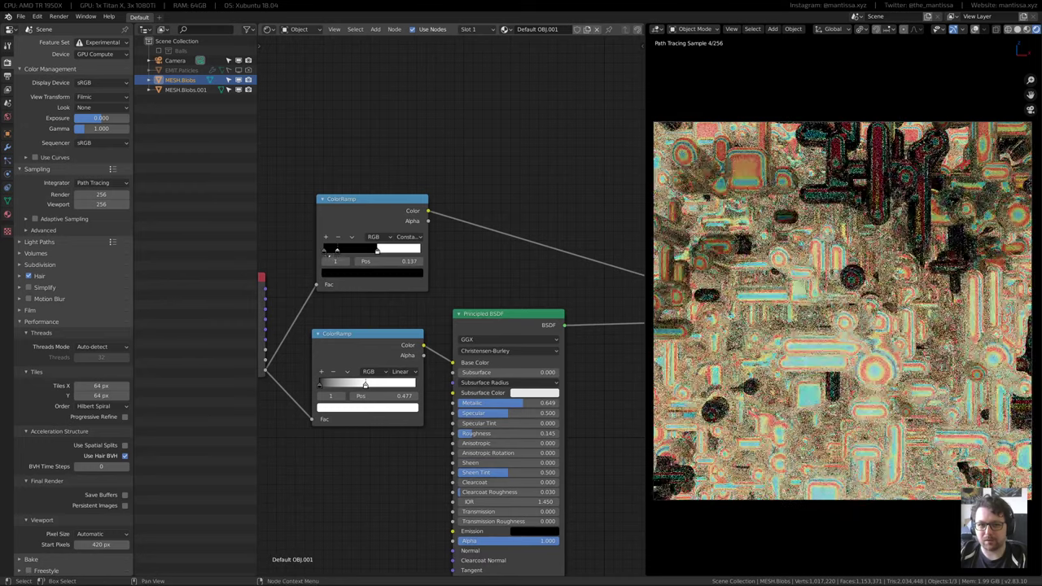
{"action": "left_click", "coordinate": [342, 273]}
{"action": "left_click", "coordinate": [401, 143]}
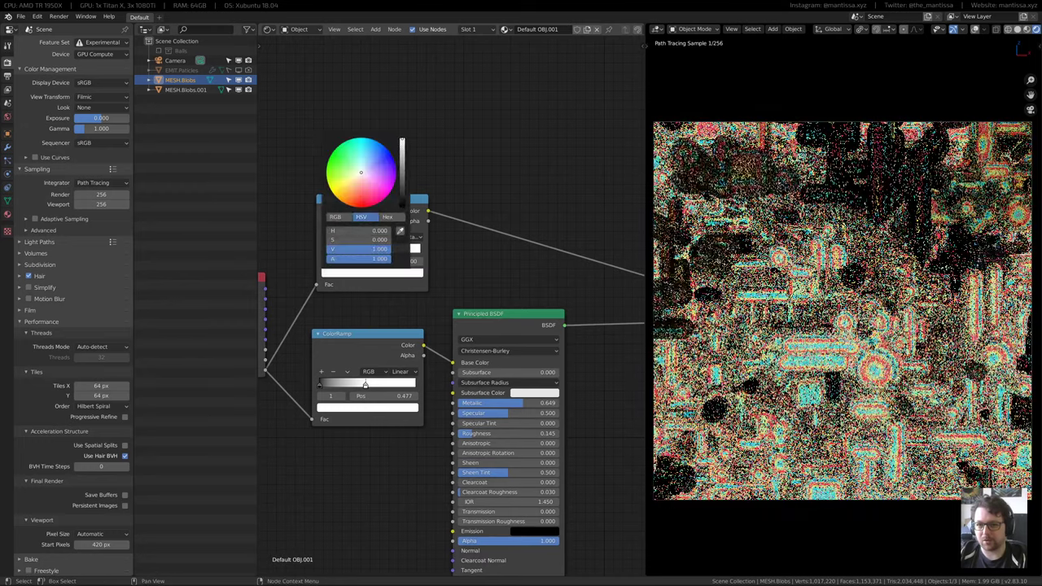
Move the Constant ColorRamp's black stop to position 0.397 and delete the Volume Absorption node
{"action": "left_click", "coordinate": [343, 249]}
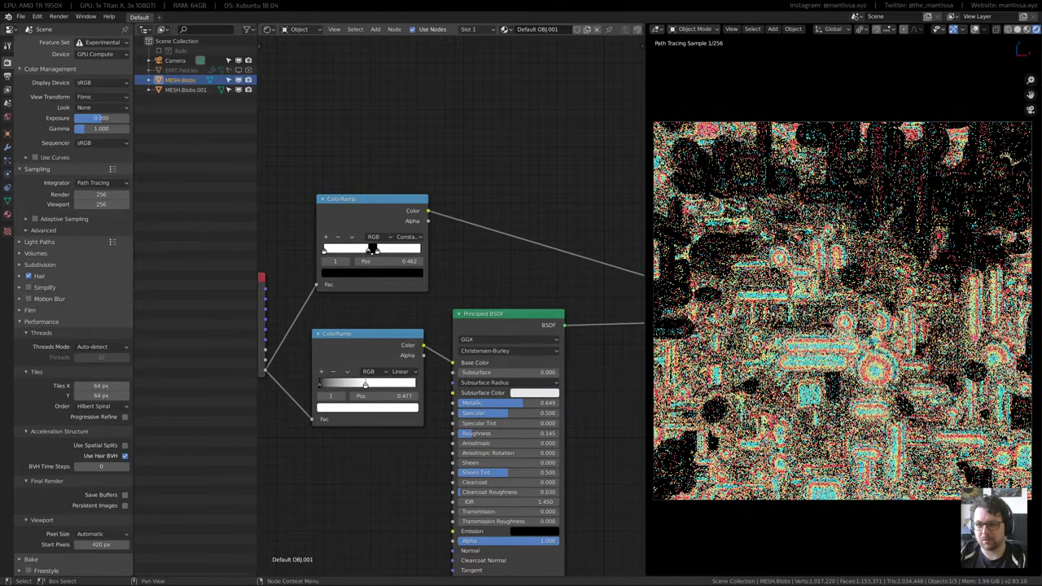
{"action": "left_click_drag", "start_coordinate": [372, 249], "coordinate": [365, 249]}
{"action": "middle_click_drag", "start_coordinate": [536, 269], "coordinate": [257, 195]}
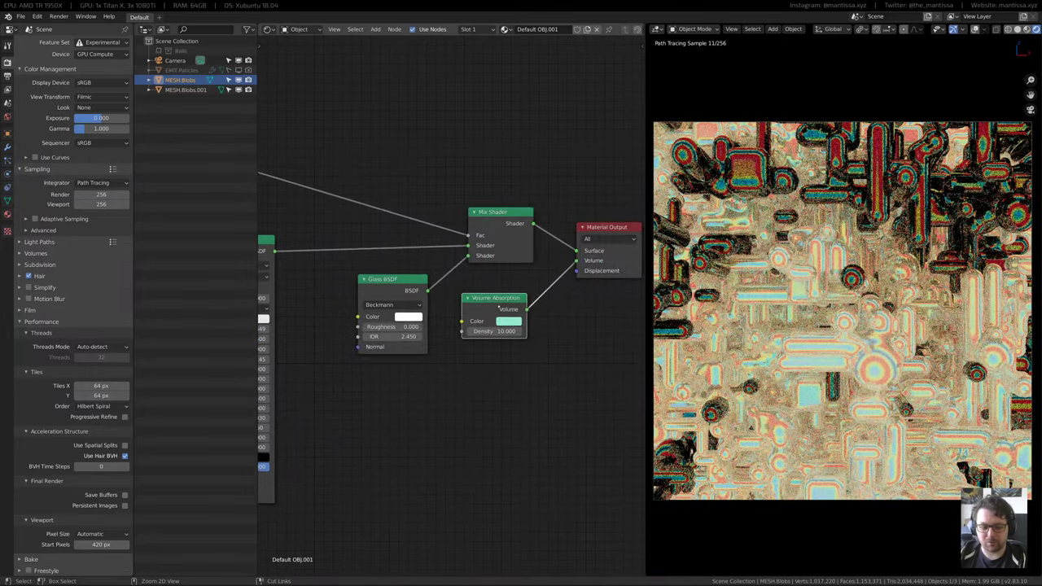
{"action": "key", "text": "x"}
{"action": "scroll", "coordinate": [365, 364], "scroll_direction": "up", "scroll_amount": 2}
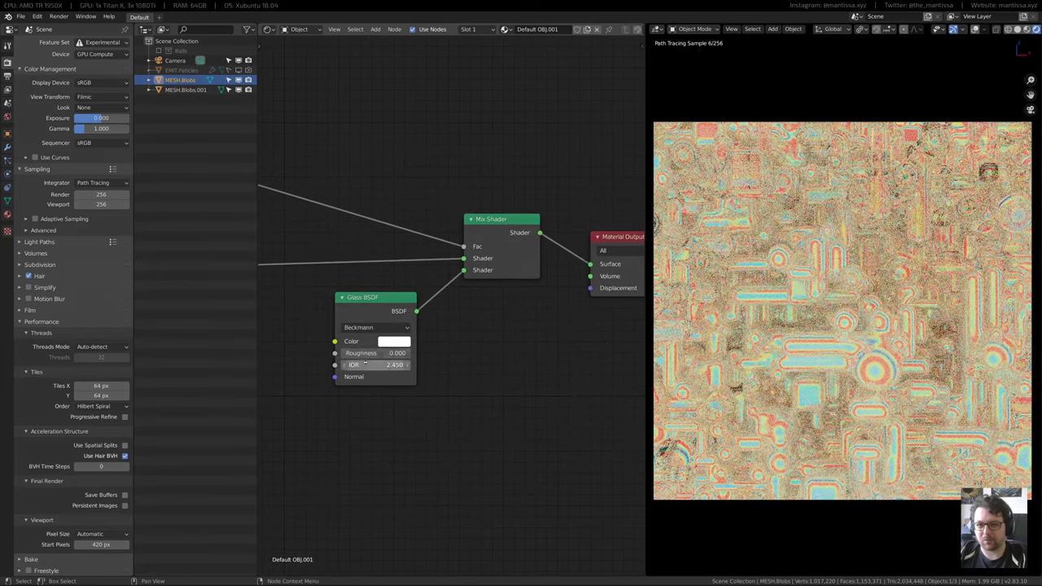
Try roughness values of 0.25, 1 and 0.5 on the Glass BSDF
{"action": "double_click", "coordinate": [368, 352]}
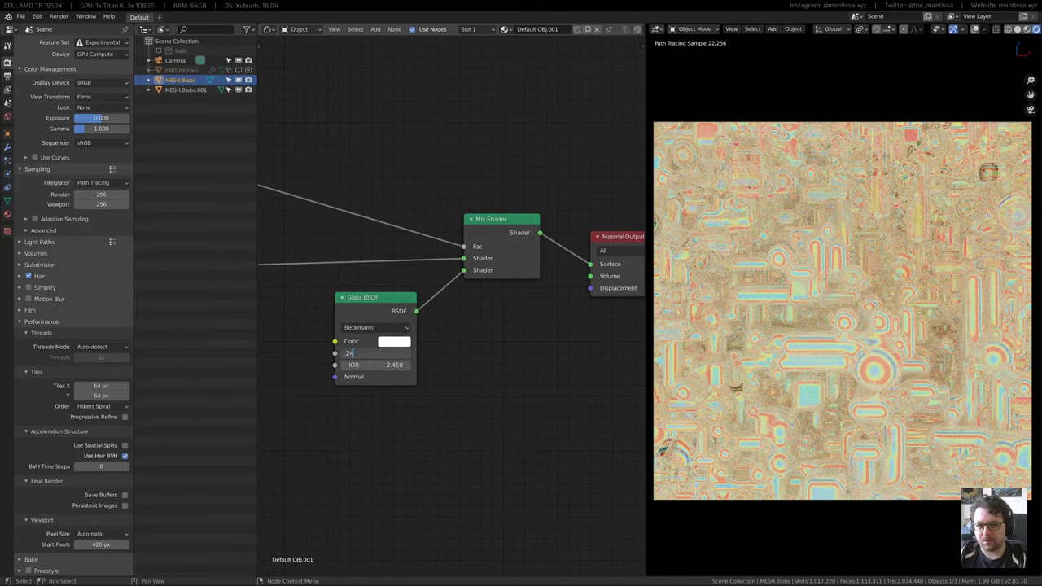
{"action": "type", "text": ".25"}
{"action": "key", "text": "Return"}
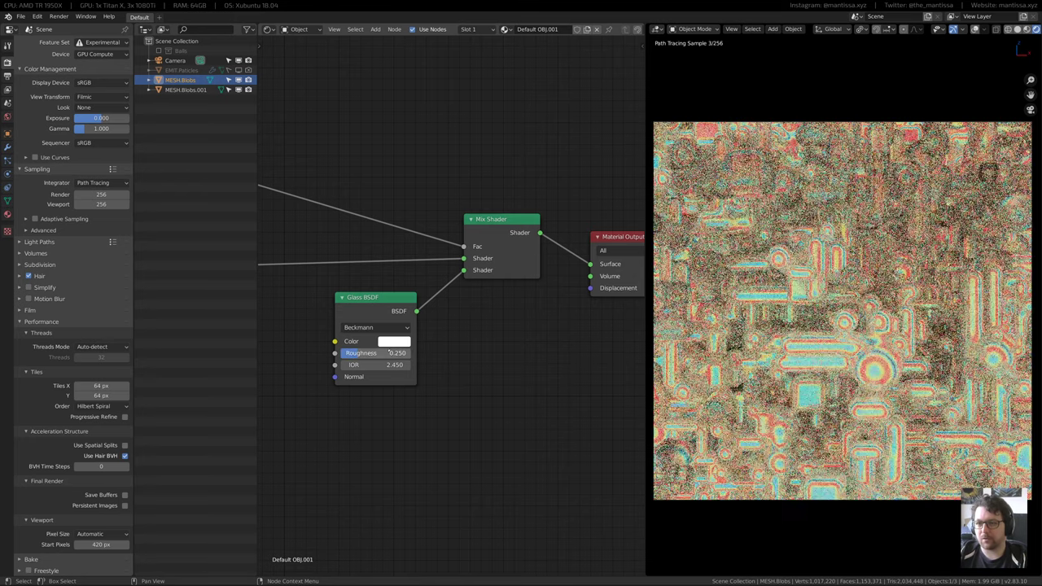
{"action": "scroll", "coordinate": [371, 361], "scroll_direction": "down", "scroll_amount": 2}
{"action": "middle_click_drag", "start_coordinate": [371, 361], "coordinate": [395, 391]}
{"action": "scroll", "coordinate": [395, 392], "scroll_direction": "up", "scroll_amount": 2}
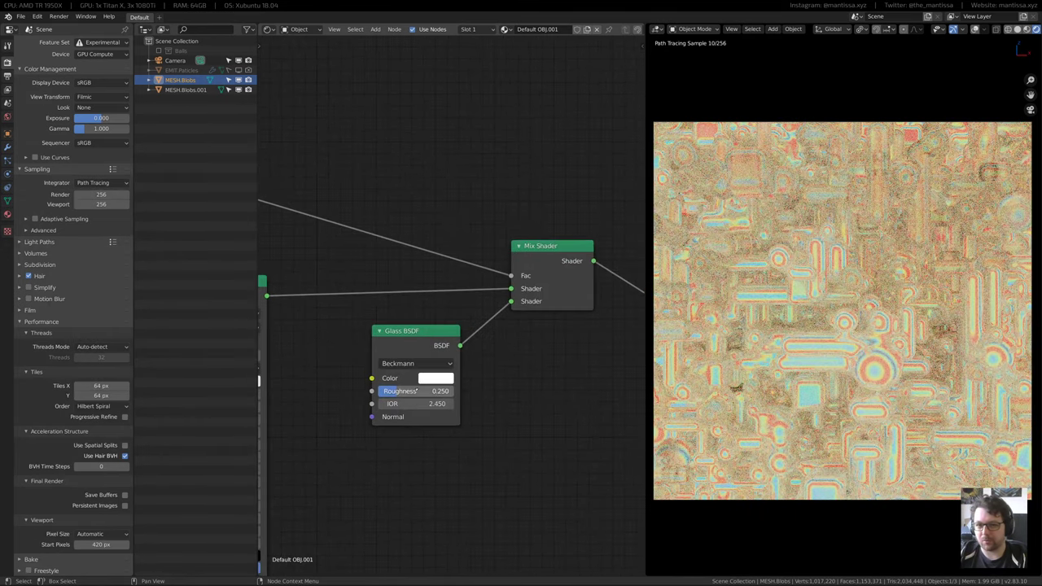
{"action": "double_click", "coordinate": [425, 390]}
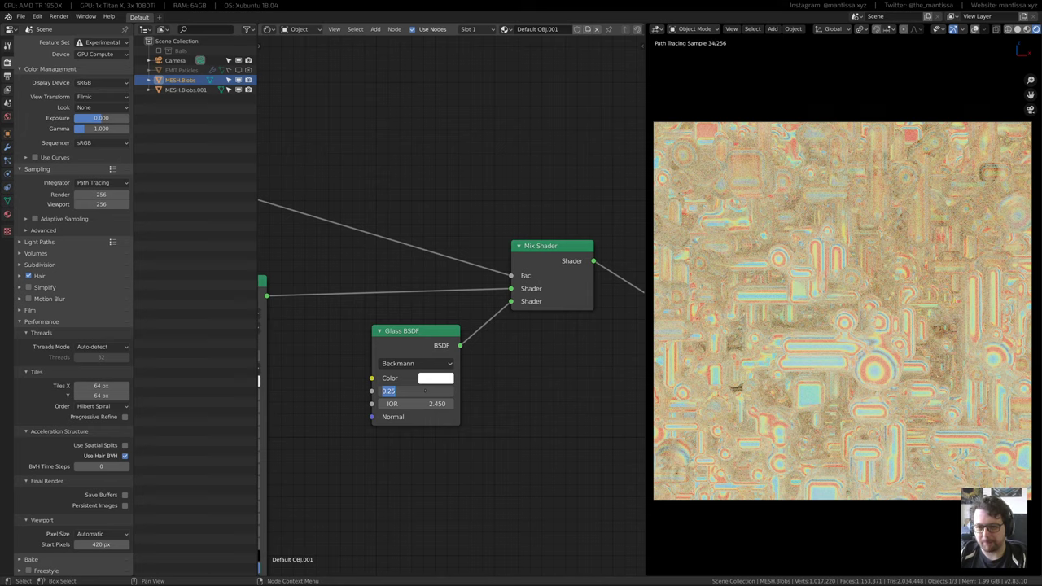
{"action": "type", "text": "1"}
{"action": "key", "text": "Return"}
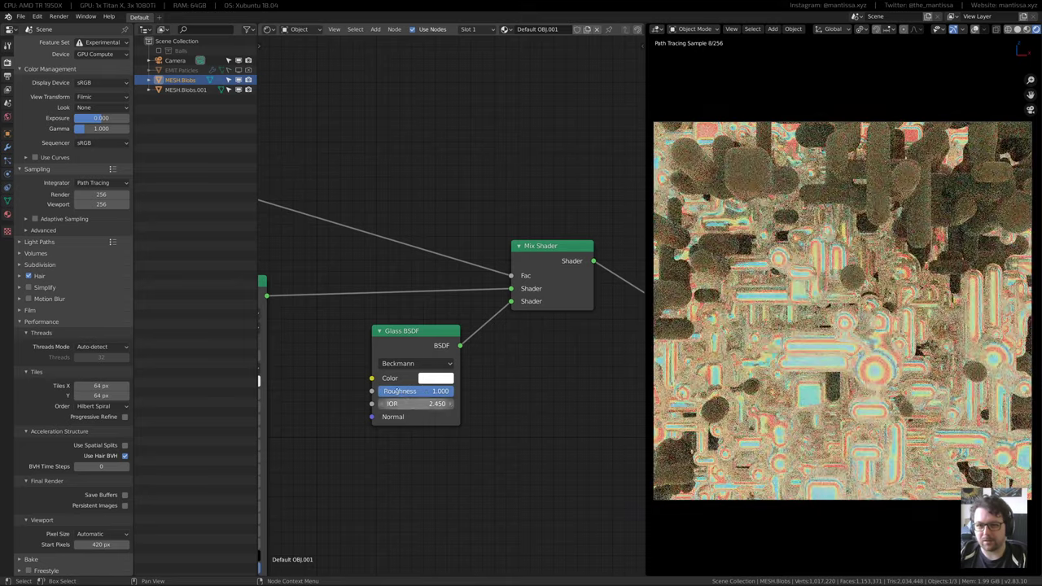
{"action": "middle_click_drag", "start_coordinate": [416, 396], "coordinate": [480, 397]}
{"action": "double_click", "coordinate": [479, 394]}
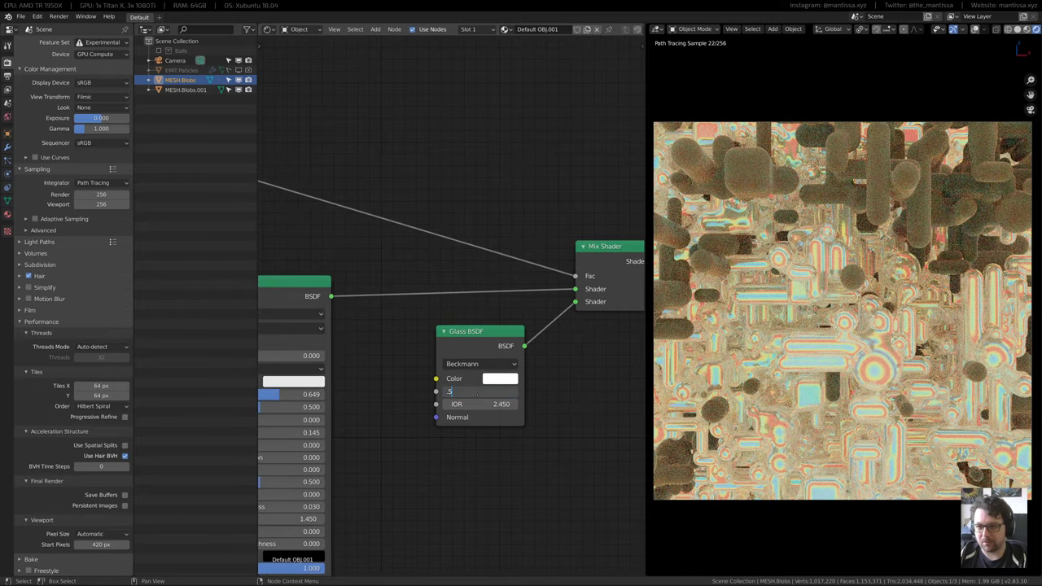
{"action": "type", "text": ".5"}
{"action": "key", "text": "Return"}
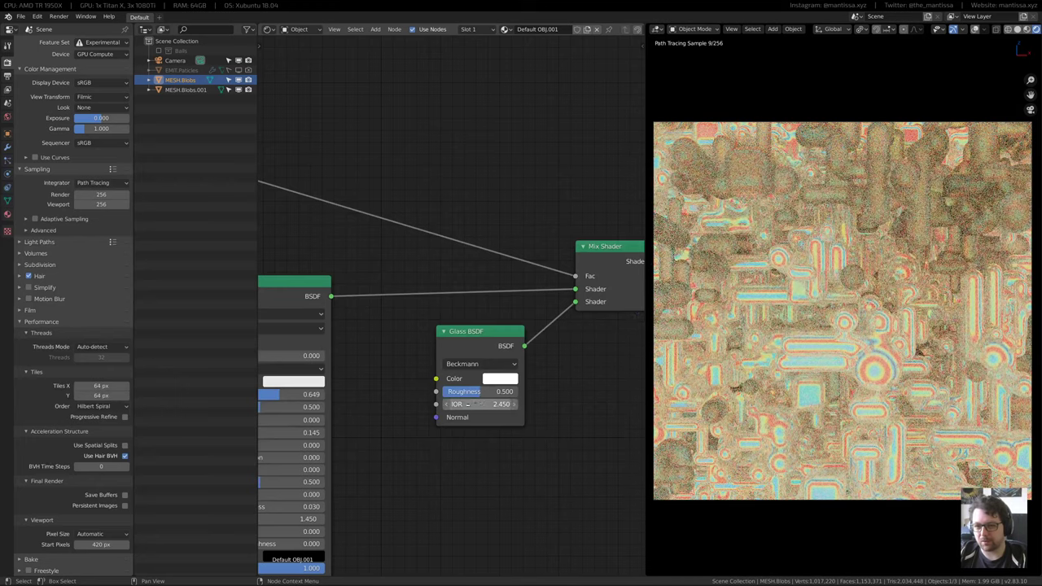
Move the Mix Shader and Material Output away from the Glass BSDF and set the glass roughness to 0
{"action": "scroll", "coordinate": [585, 338], "scroll_direction": "down", "scroll_amount": 3}
{"action": "middle_click_drag", "start_coordinate": [586, 338], "coordinate": [399, 373]}
{"action": "left_click_drag", "start_coordinate": [389, 219], "coordinate": [552, 365]}
{"action": "key", "text": "g"}
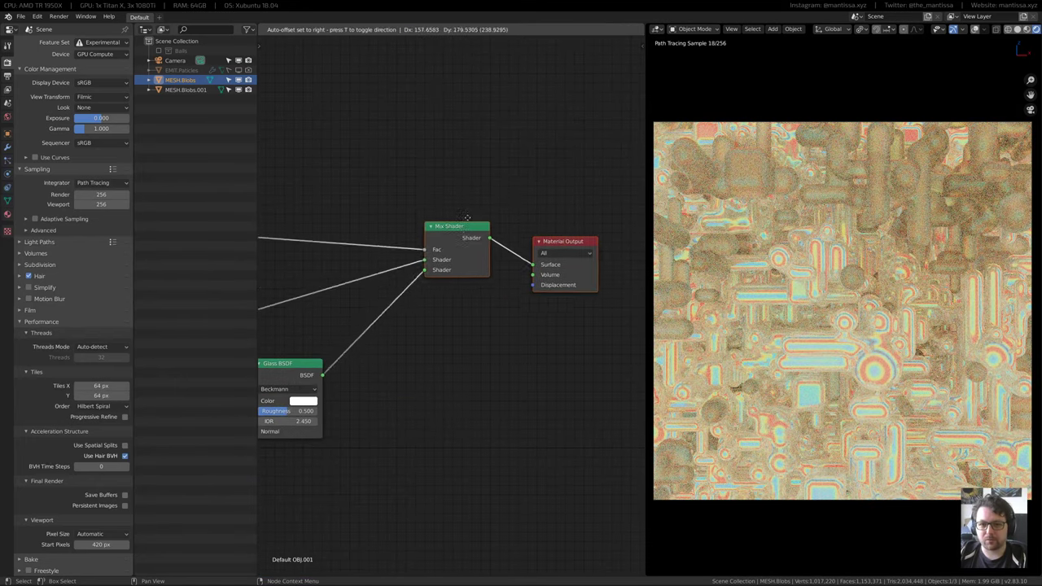
{"action": "left_click", "coordinate": [505, 170]}
{"action": "middle_click_drag", "start_coordinate": [377, 323], "coordinate": [348, 349]}
{"action": "scroll", "coordinate": [347, 350], "scroll_direction": "down", "scroll_amount": 3}
{"action": "middle_click_drag", "start_coordinate": [432, 291], "coordinate": [597, 280]}
{"action": "scroll", "coordinate": [596, 280], "scroll_direction": "down", "scroll_amount": 3}
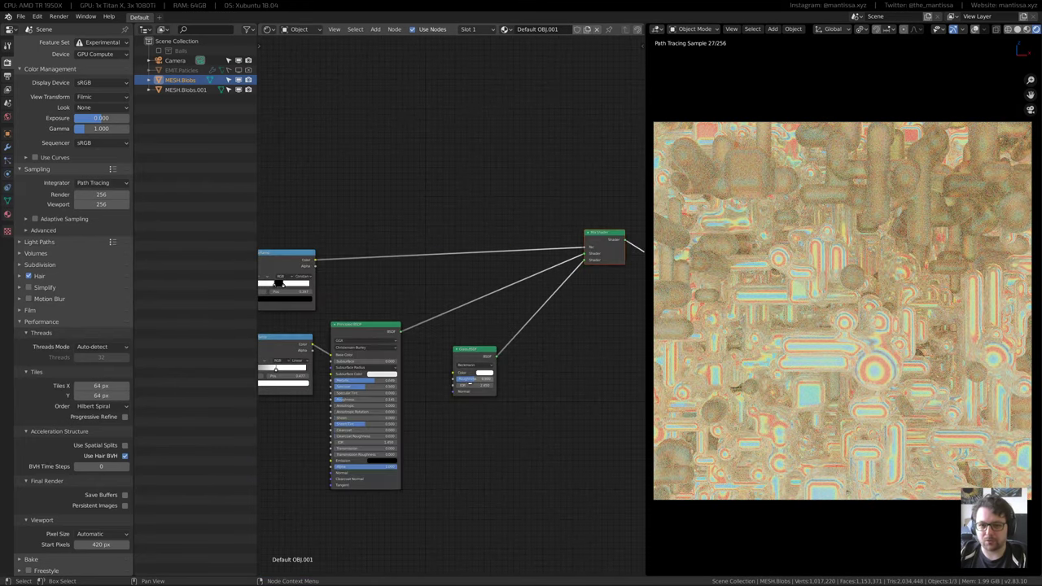
{"action": "left_click_drag", "start_coordinate": [470, 380], "coordinate": [447, 380]}
Darken the Linear ColorRamp's stop at position 0.477 from white to dark gray
{"action": "mouse_move", "coordinate": [483, 320]}
{"action": "middle_mouse_down"}
{"action": "mouse_move", "coordinate": [477, 360]}
{"action": "mouse_move", "coordinate": [493, 314]}
{"action": "middle_mouse_up"}
{"action": "scroll", "coordinate": [477, 360], "scroll_direction": "up", "scroll_amount": 4}
{"action": "middle_click_drag", "start_coordinate": [334, 366], "coordinate": [480, 363]}
{"action": "left_click", "coordinate": [363, 413]}
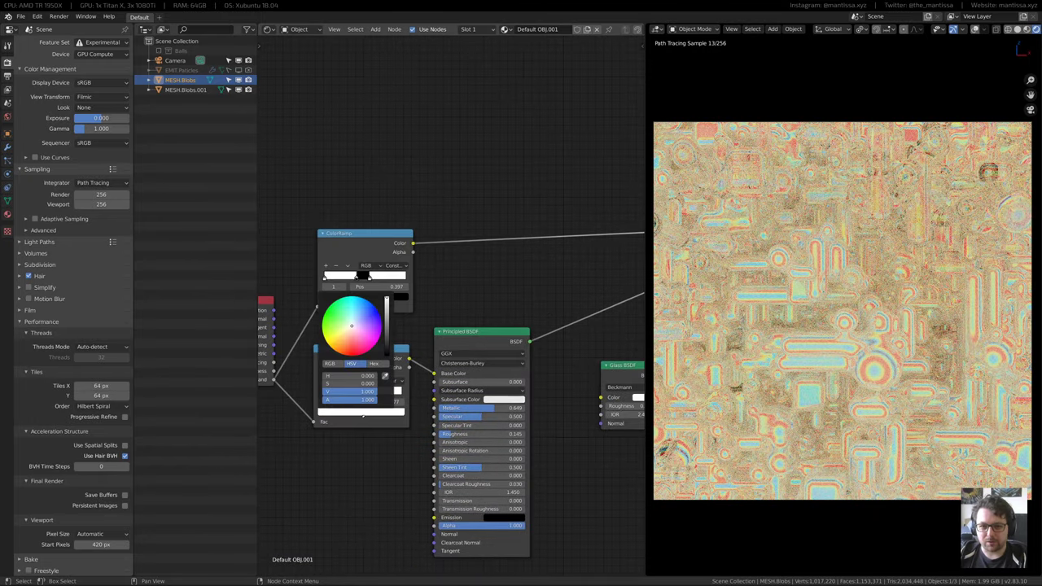
{"action": "mouse_move", "coordinate": [388, 332]}
{"action": "left_mouse_down"}
{"action": "mouse_move", "coordinate": [386, 351]}
{"action": "mouse_move", "coordinate": [386, 339]}
{"action": "left_mouse_up"}
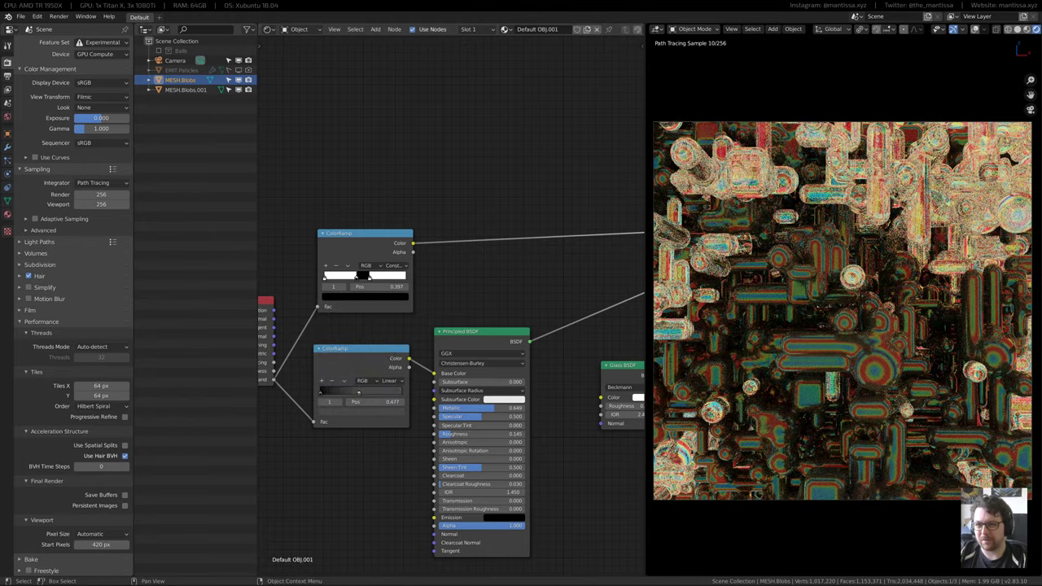
Insert a second Mix Shader into the link between the Glass BSDF and the existing Mix Shader
{"action": "scroll", "coordinate": [858, 169], "scroll_direction": "up", "scroll_amount": 5}
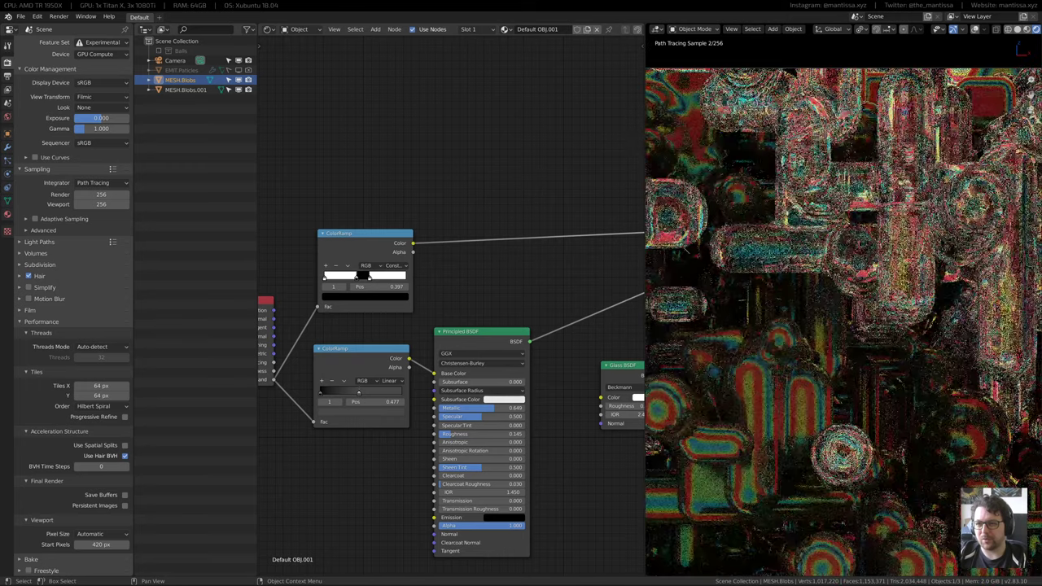
{"action": "middle_click_drag", "start_coordinate": [858, 172], "coordinate": [855, 185], "text": "shift"}
{"action": "scroll", "coordinate": [871, 331], "scroll_direction": "up", "scroll_amount": 1}
{"action": "scroll", "coordinate": [849, 301], "scroll_direction": "up", "scroll_amount": 1}
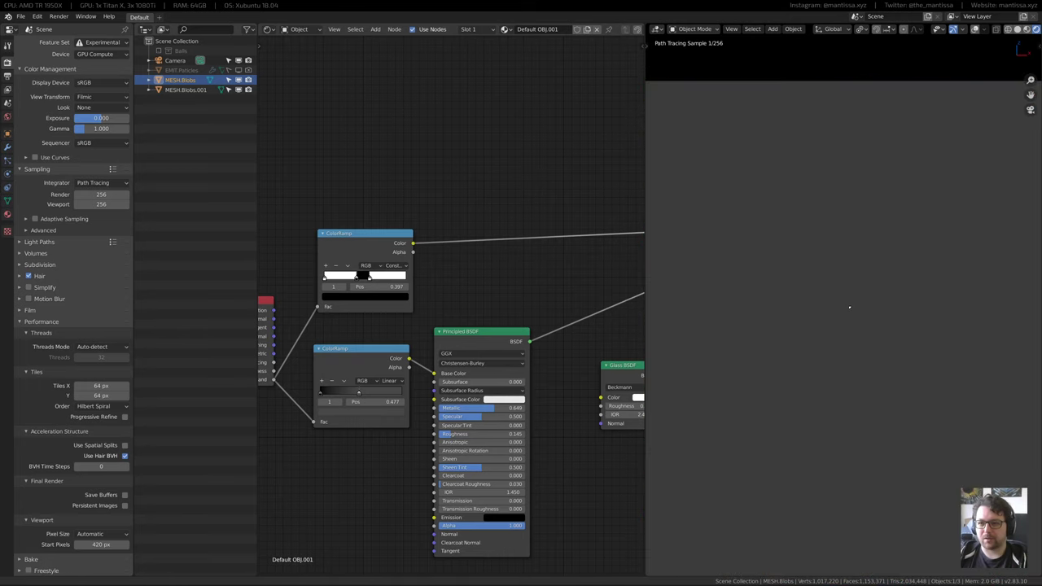
{"action": "middle_click_drag", "start_coordinate": [408, 218], "coordinate": [380, 283]}
{"action": "scroll", "coordinate": [386, 270], "scroll_direction": "down", "scroll_amount": 2}
{"action": "scroll", "coordinate": [545, 350], "scroll_direction": "up", "scroll_amount": 1}
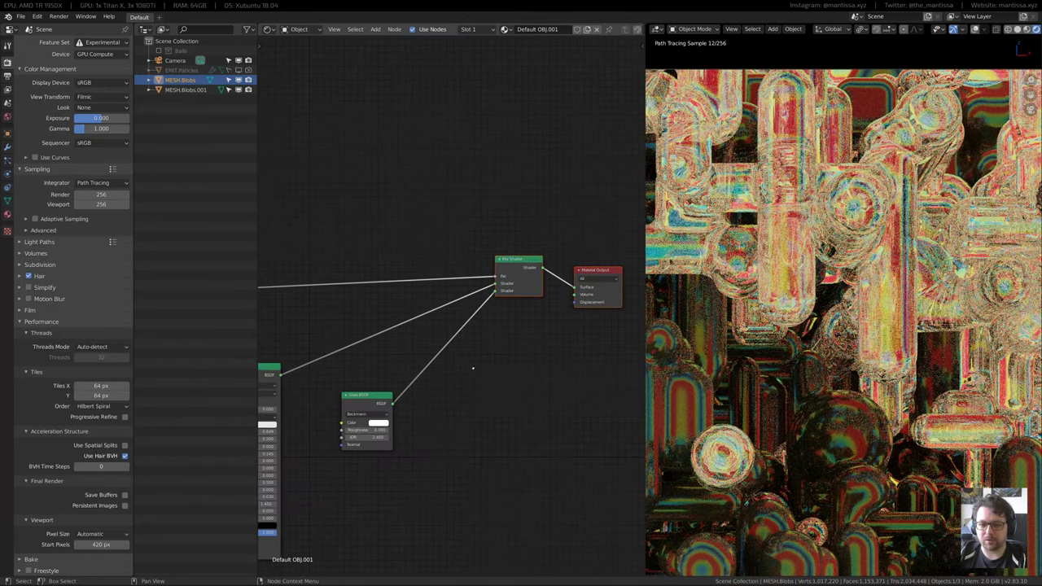
{"action": "key", "text": "shift+a"}
{"action": "mouse_move", "coordinate": [505, 361]}
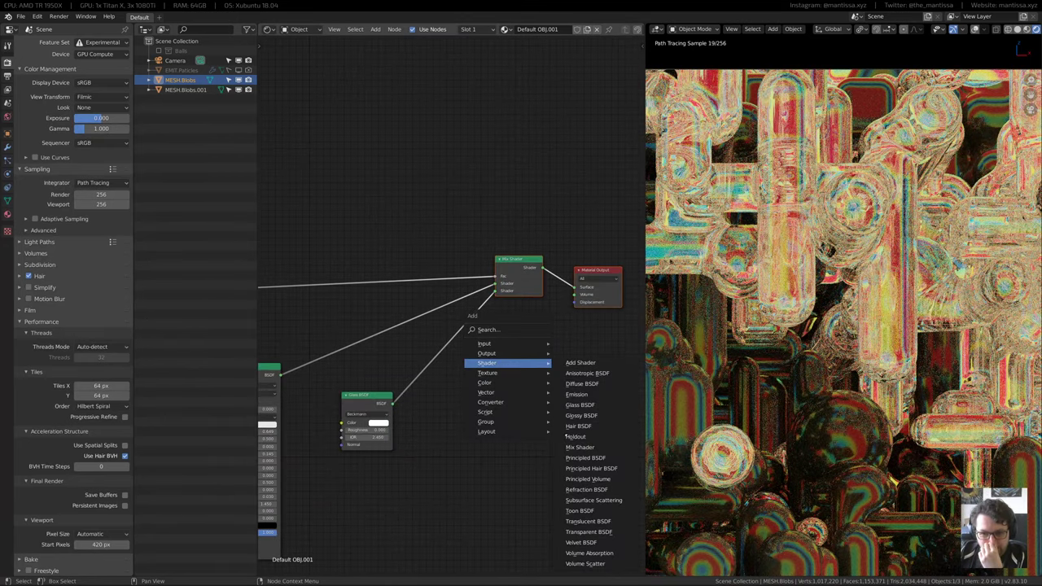
{"action": "left_click", "coordinate": [580, 447]}
{"action": "left_click", "coordinate": [484, 391]}
Move the Geometry, both ColorRamp and Principled BSDF nodes together up and away to free space beside the Glass BSDF
{"action": "middle_click_drag", "start_coordinate": [466, 408], "coordinate": [521, 404]}
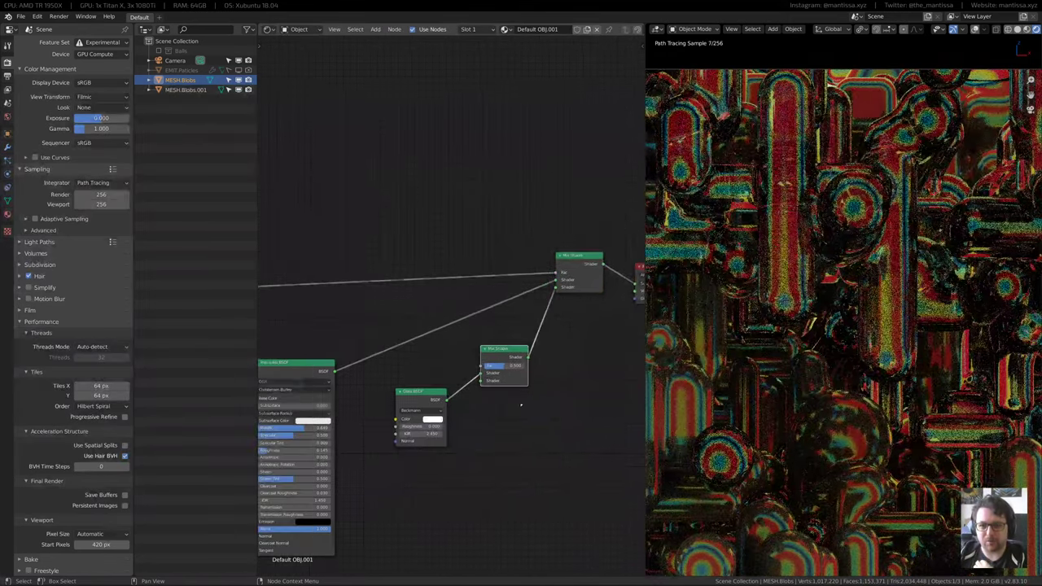
{"action": "scroll", "coordinate": [488, 399], "scroll_direction": "up", "scroll_amount": 3}
{"action": "scroll", "coordinate": [454, 385], "scroll_direction": "down", "scroll_amount": 11}
{"action": "middle_click_drag", "start_coordinate": [423, 393], "coordinate": [492, 392]}
{"action": "scroll", "coordinate": [491, 392], "scroll_direction": "up", "scroll_amount": 3}
{"action": "scroll", "coordinate": [491, 393], "scroll_direction": "up", "scroll_amount": 1}
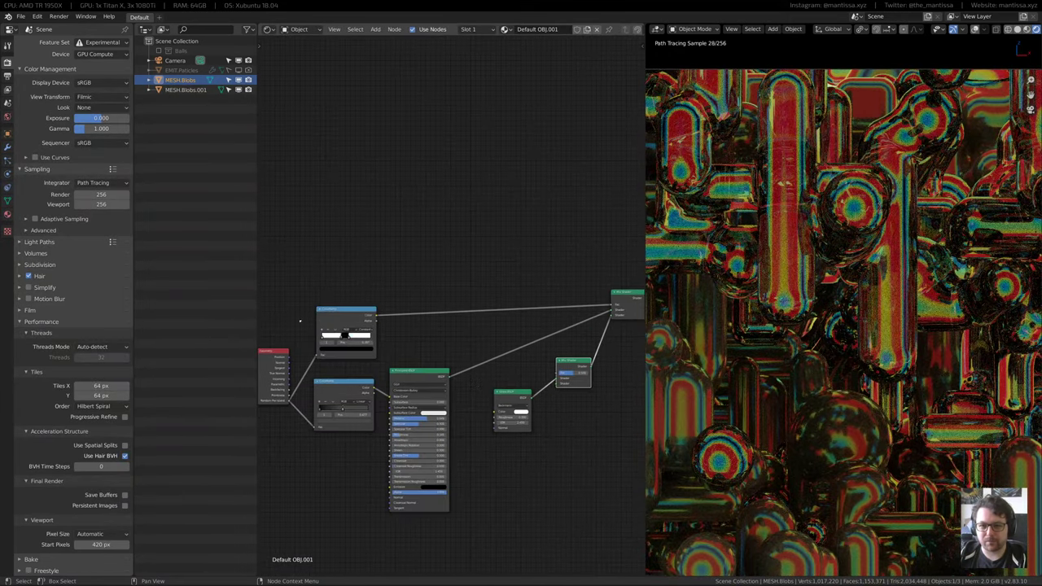
{"action": "left_click_drag", "start_coordinate": [274, 299], "coordinate": [446, 445]}
{"action": "left_click_drag", "start_coordinate": [419, 369], "coordinate": [335, 165]}
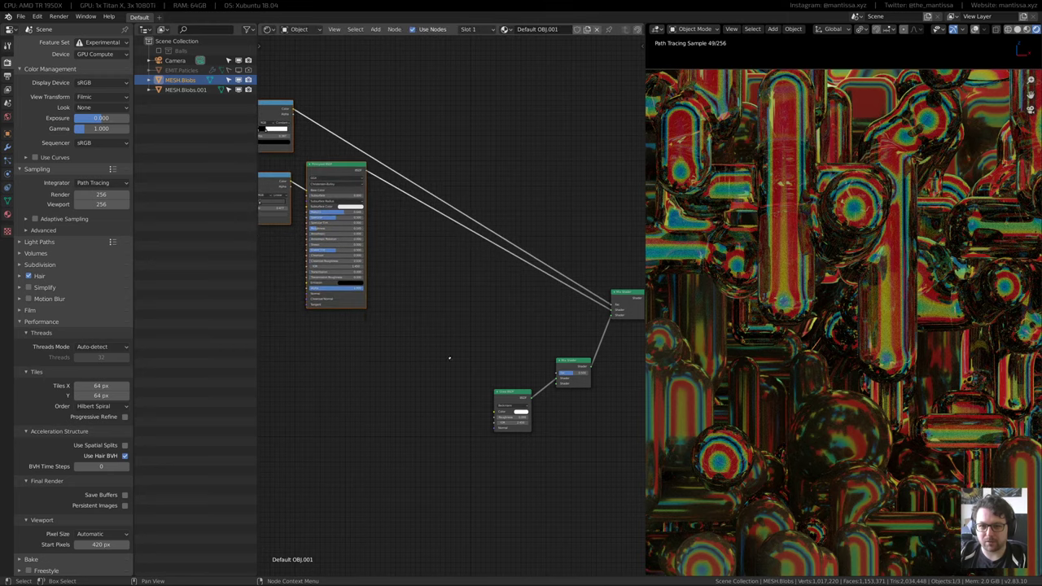
Add a Light Path node above and beside the Glass BSDF
{"action": "scroll", "coordinate": [449, 358], "scroll_direction": "up", "scroll_amount": 3}
{"action": "middle_click_drag", "start_coordinate": [433, 355], "coordinate": [354, 335]}
{"action": "scroll", "coordinate": [399, 375], "scroll_direction": "up", "scroll_amount": 2}
{"action": "middle_click_drag", "start_coordinate": [418, 388], "coordinate": [355, 346]}
{"action": "key", "text": "shift+a"}
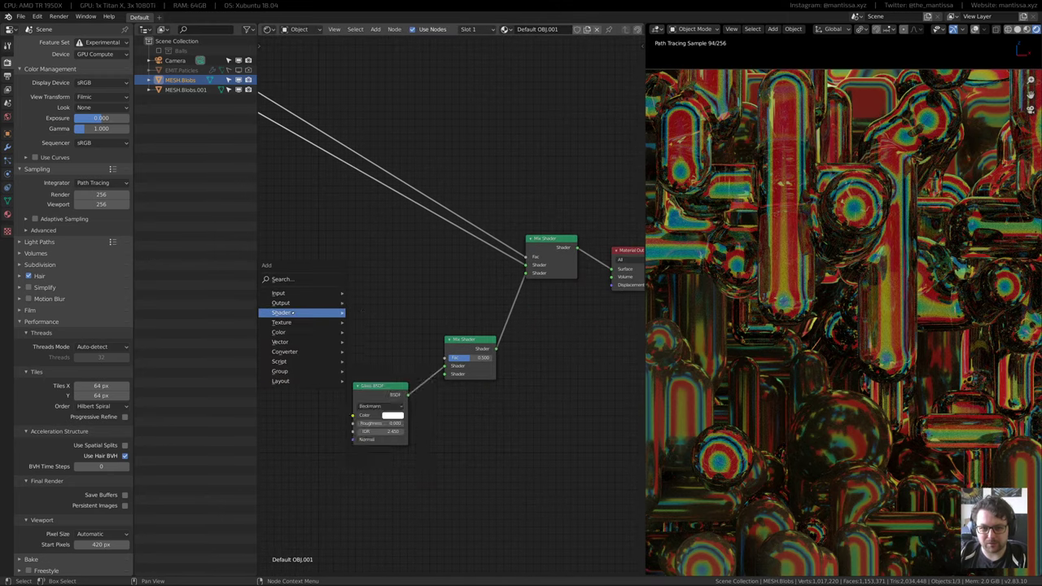
{"action": "mouse_move", "coordinate": [291, 312]}
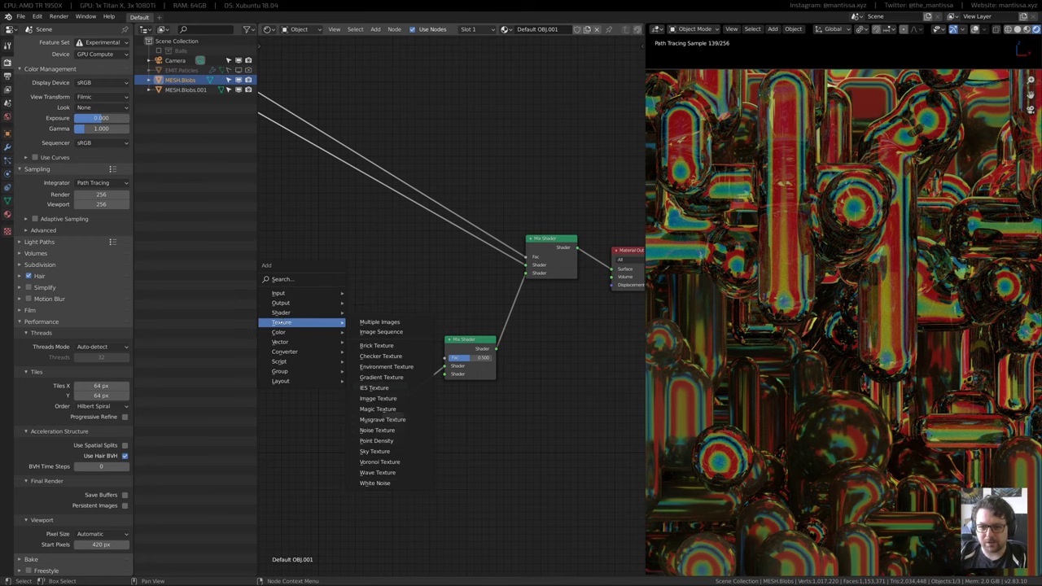
{"action": "mouse_move", "coordinate": [290, 295]}
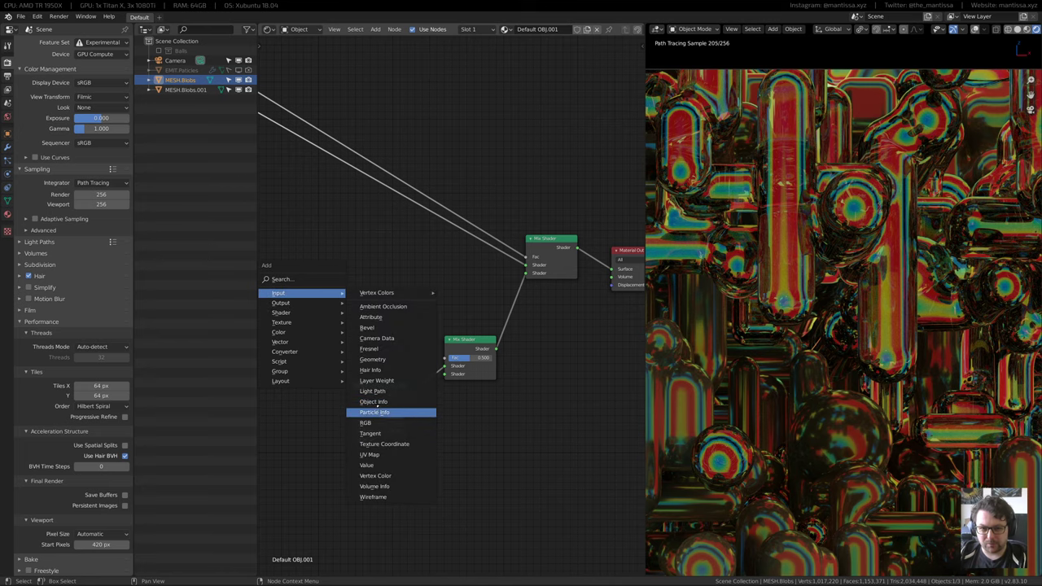
{"action": "left_click", "coordinate": [373, 390]}
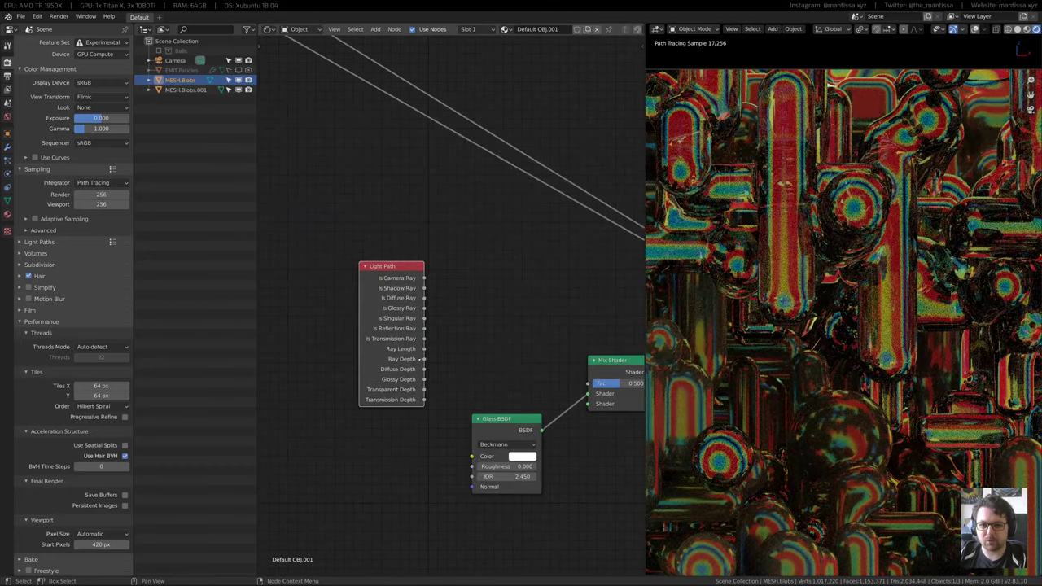
{"action": "left_click", "coordinate": [417, 358]}
Add a Math node beside the Light Path node and set its operation to Greater Than
{"action": "key", "text": "shift+a"}
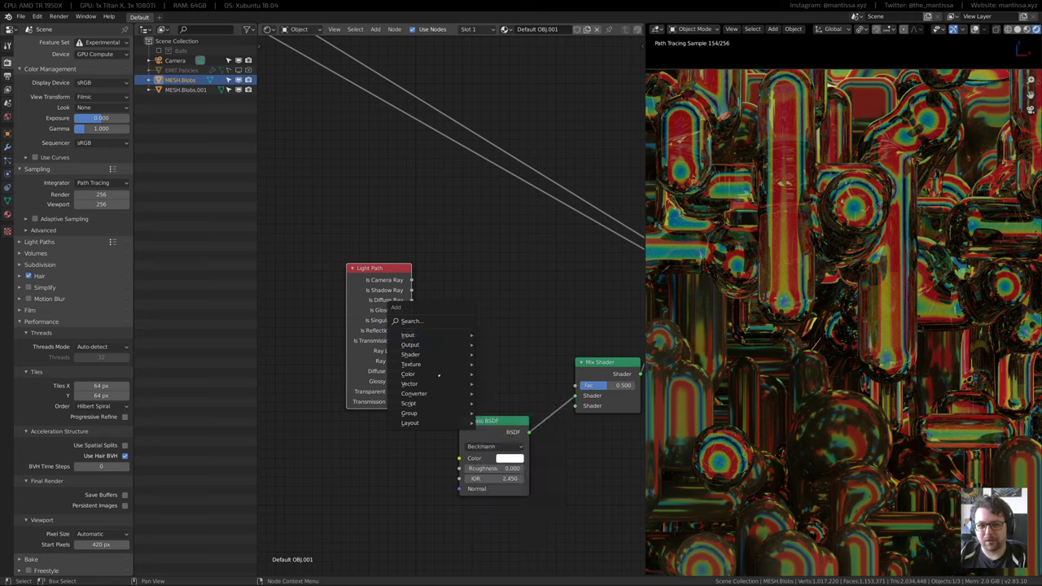
{"action": "mouse_move", "coordinate": [427, 371]}
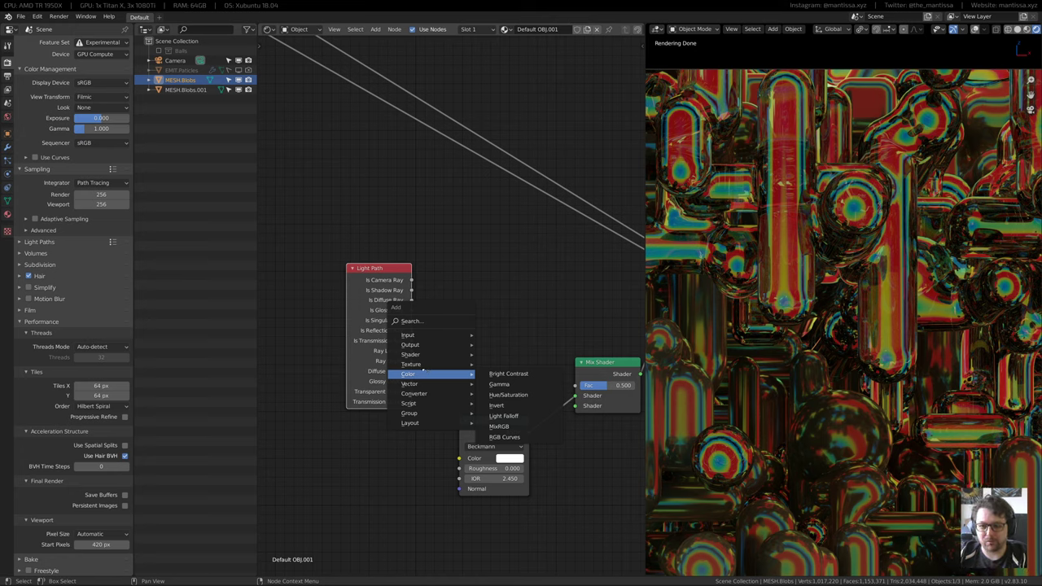
{"action": "mouse_move", "coordinate": [414, 394]}
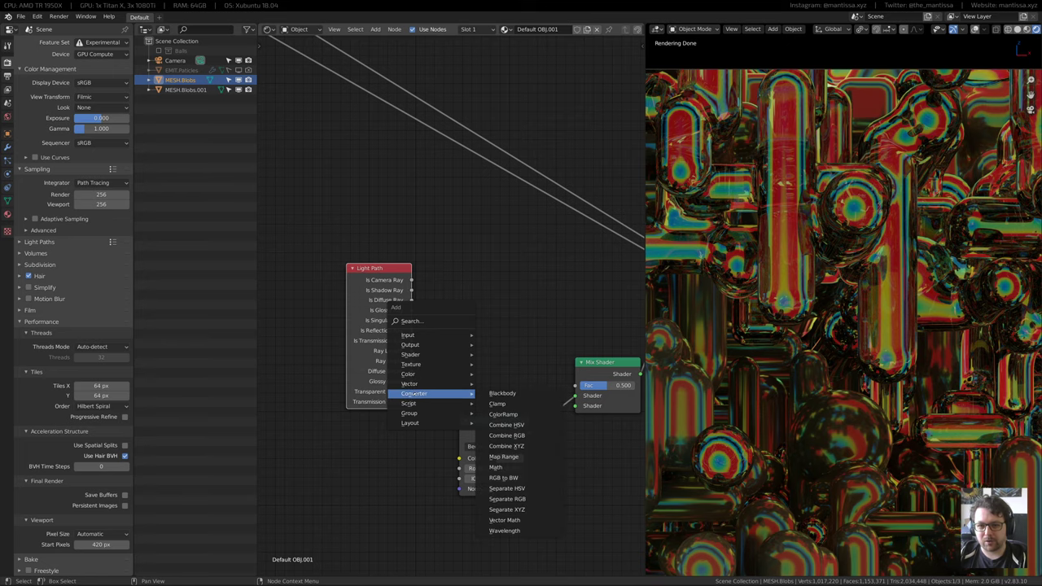
{"action": "left_click", "coordinate": [495, 467]}
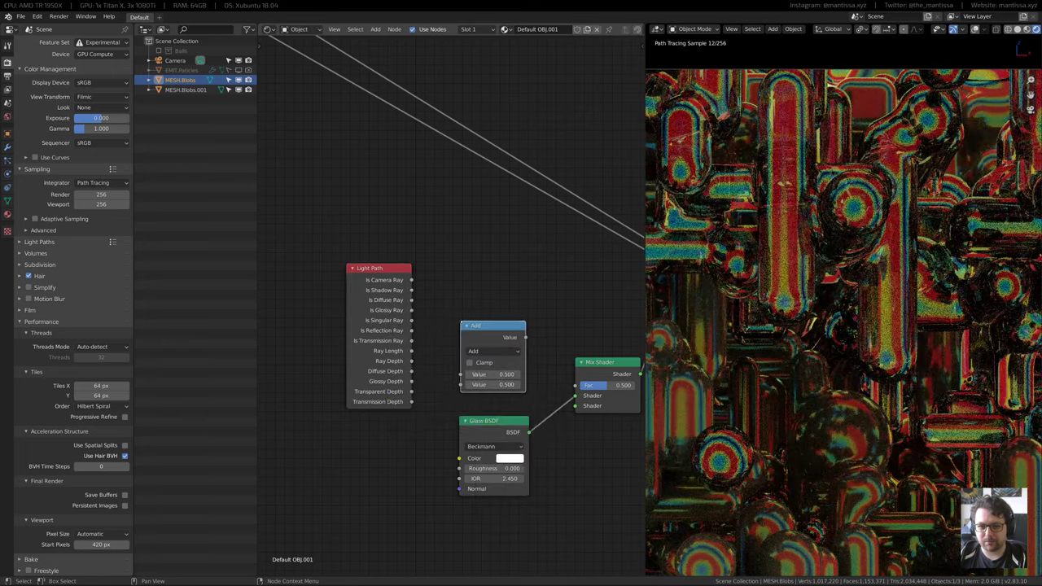
{"action": "scroll", "coordinate": [493, 360], "scroll_direction": "up", "scroll_amount": 1}
{"action": "left_click", "coordinate": [483, 350]}
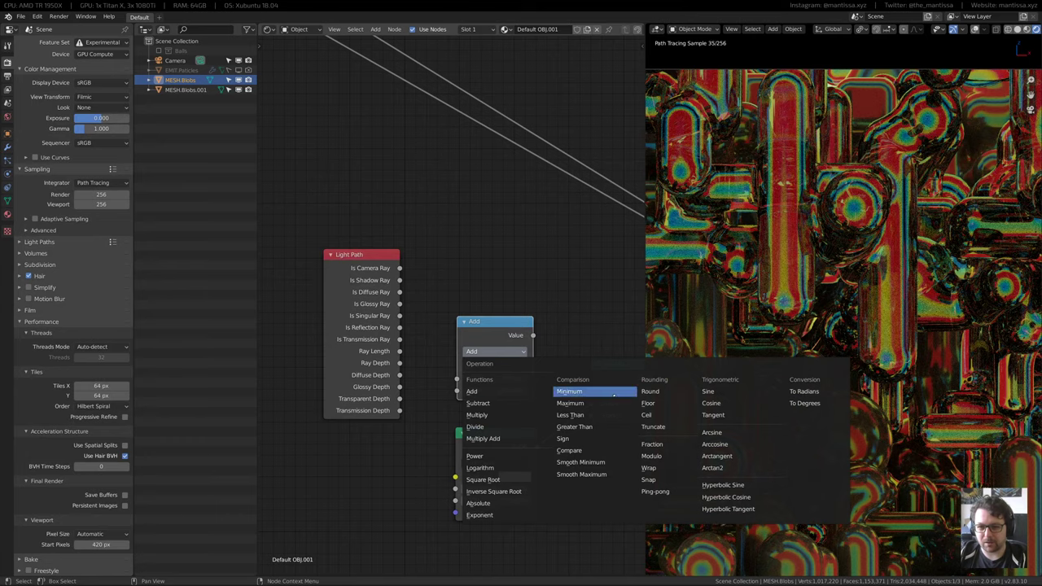
{"action": "left_click", "coordinate": [574, 427]}
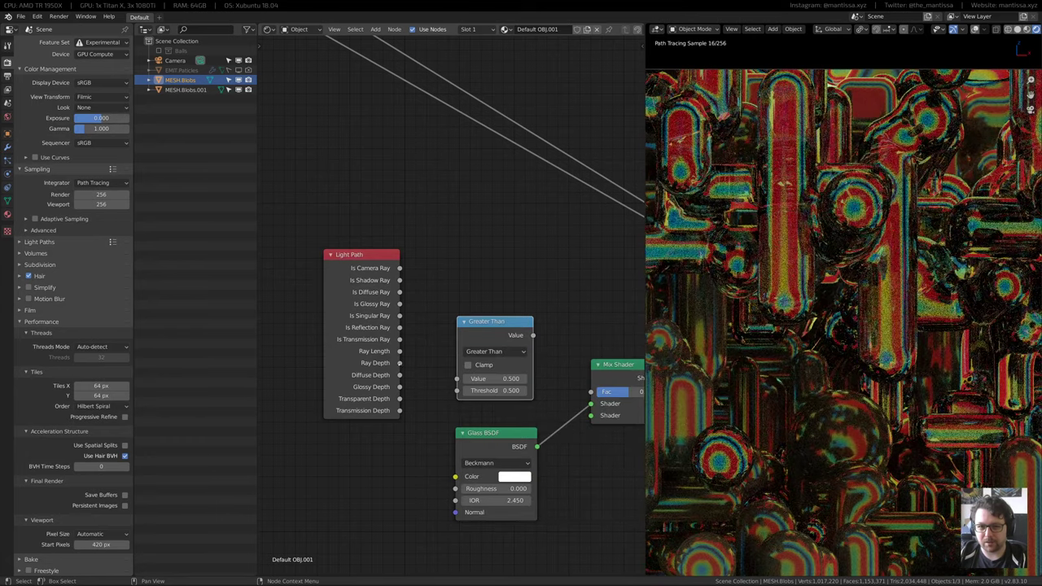
Connect the Light Path's Ray Depth to the Greater Than node's Value and set its threshold to 16
{"action": "left_click_drag", "start_coordinate": [399, 363], "coordinate": [456, 378]}
{"action": "left_click", "coordinate": [492, 390]}
{"action": "type", "text": "1"}
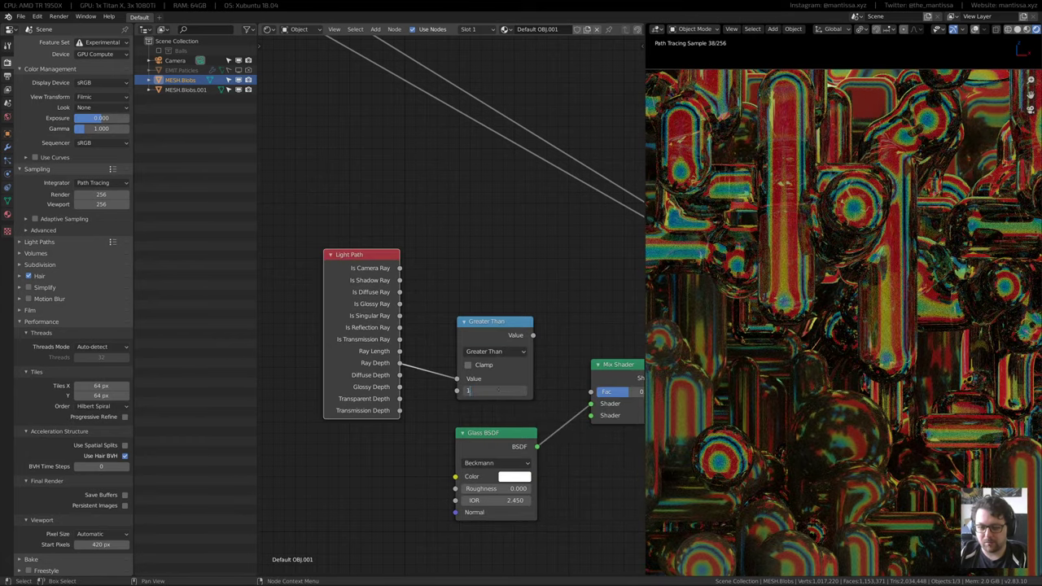
{"action": "type", "text": "6"}
{"action": "key", "text": "Return"}
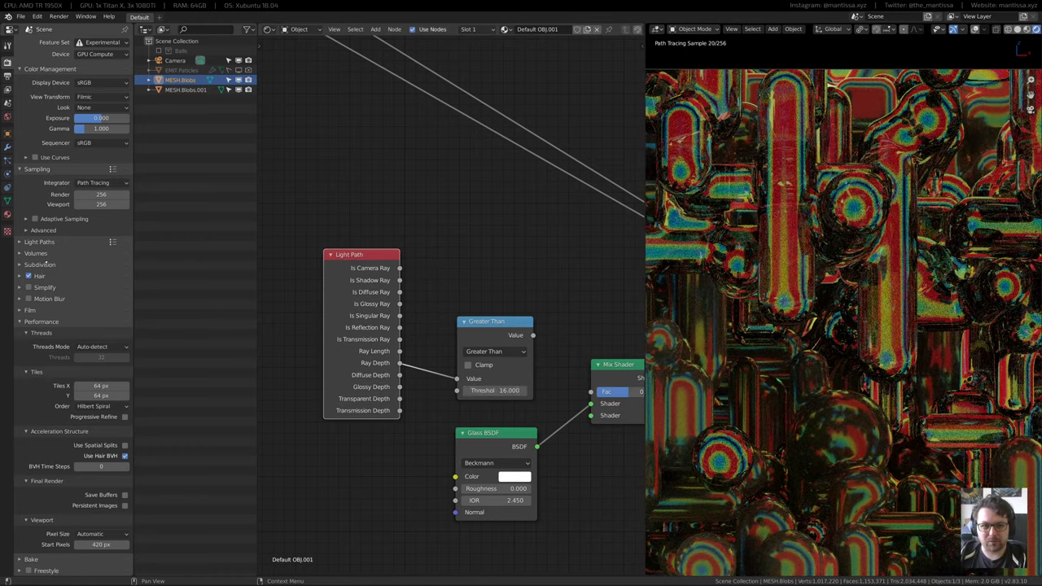
Show the render's Light Paths bounce settings and connect the Greater Than node's Value to the Fac of the glass Mix Shader
{"action": "left_click", "coordinate": [40, 243]}
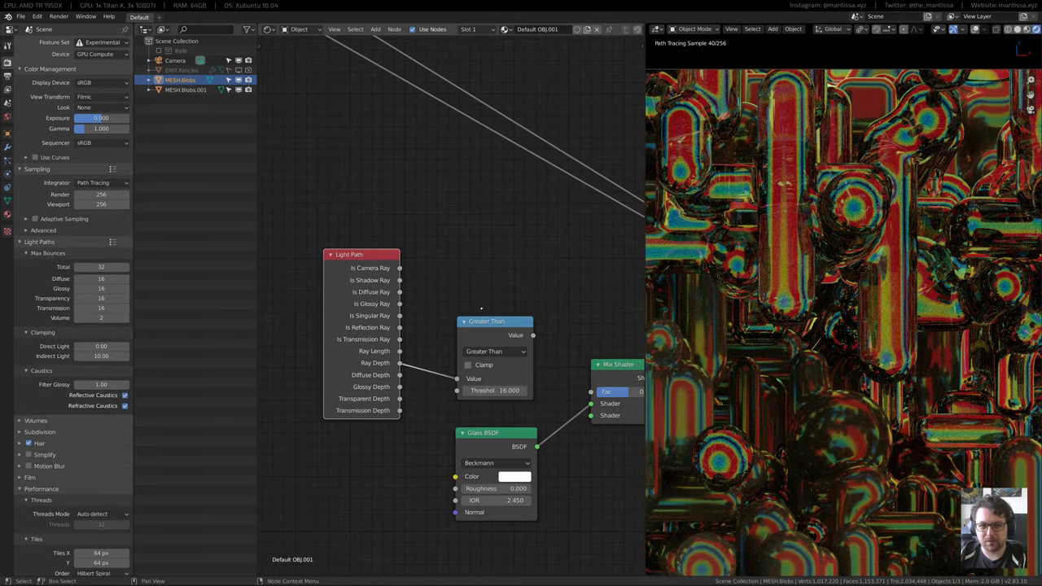
{"action": "middle_click_drag", "start_coordinate": [218, 302], "coordinate": [197, 297]}
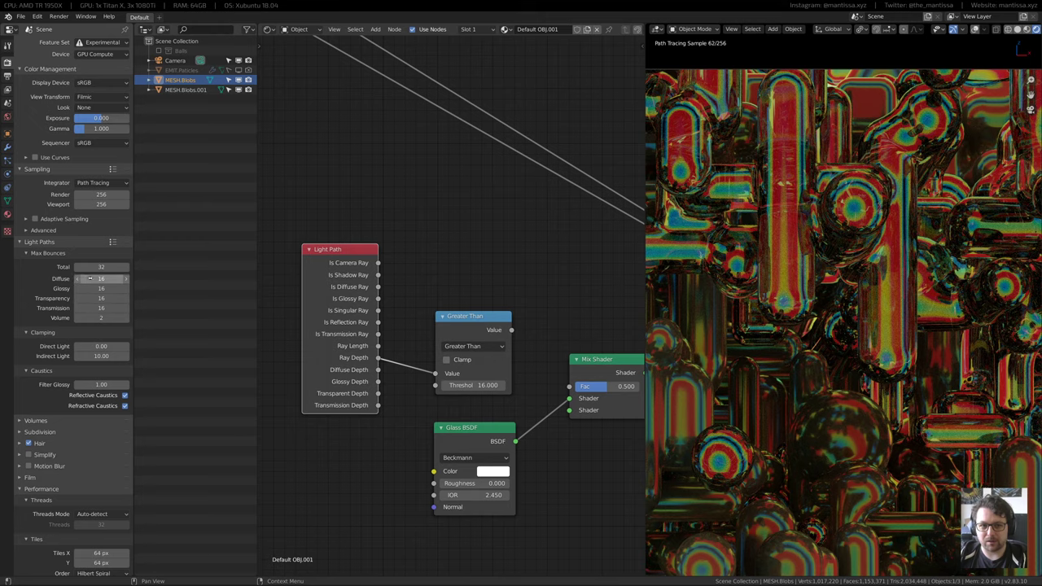
{"action": "middle_click_drag", "start_coordinate": [525, 311], "coordinate": [499, 308]}
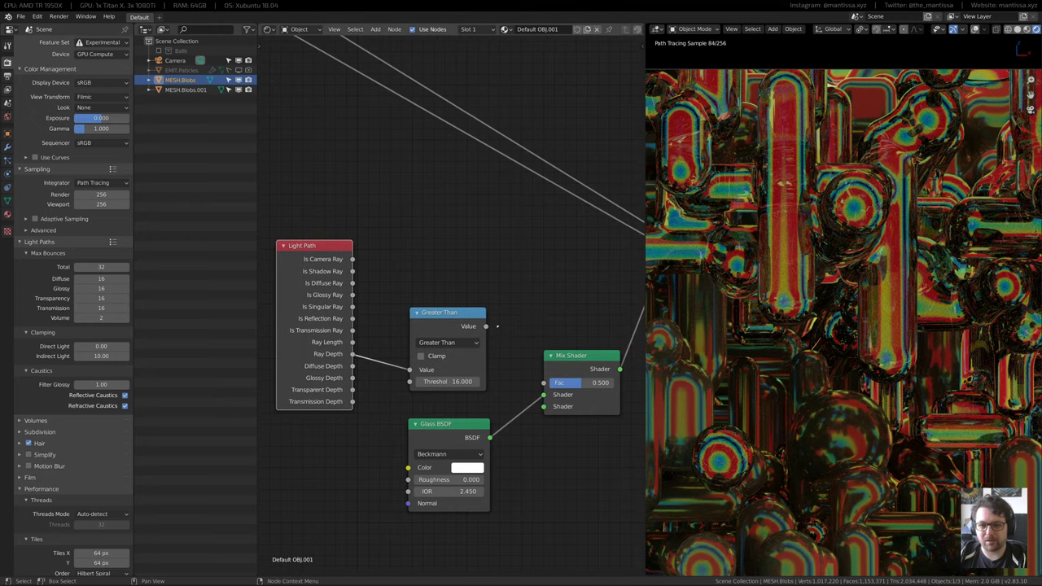
{"action": "left_click_drag", "start_coordinate": [486, 326], "coordinate": [543, 383]}
Add a Transparent BSDF, connect it to the glass Mix Shader's second Shader input and place it below the Glass BSDF
{"action": "middle_click_drag", "start_coordinate": [580, 469], "coordinate": [495, 387]}
{"action": "scroll", "coordinate": [495, 386], "scroll_direction": "up", "scroll_amount": 2}
{"action": "key", "text": "shift+a"}
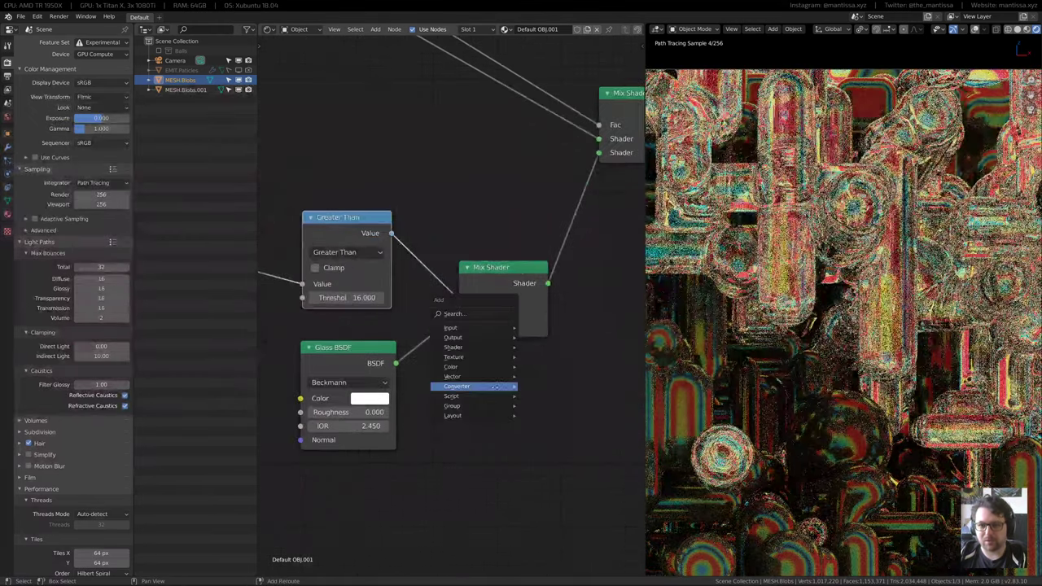
{"action": "mouse_move", "coordinate": [489, 347]}
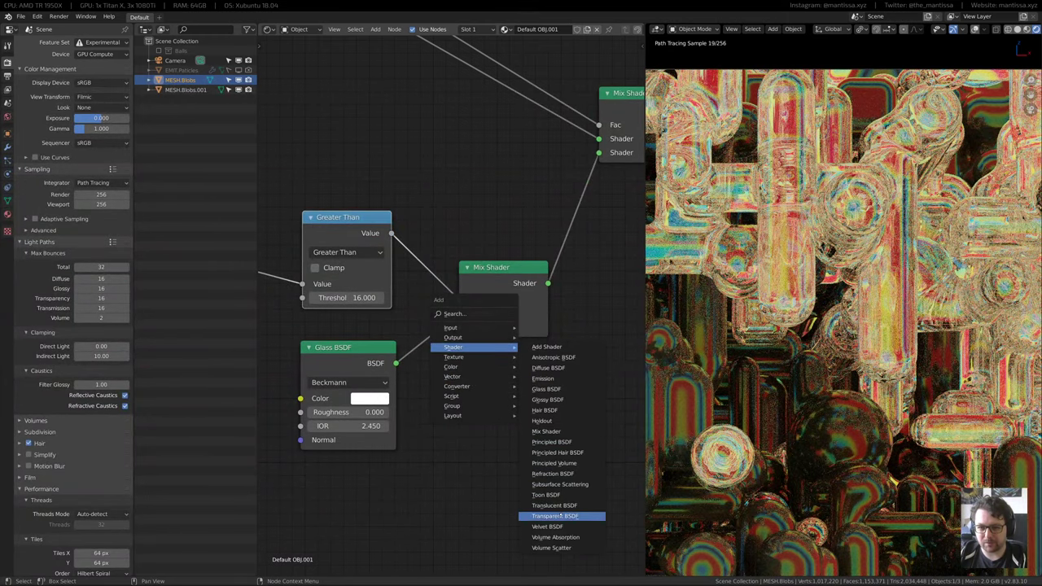
{"action": "left_click", "coordinate": [555, 516]}
{"action": "left_click", "coordinate": [458, 362]}
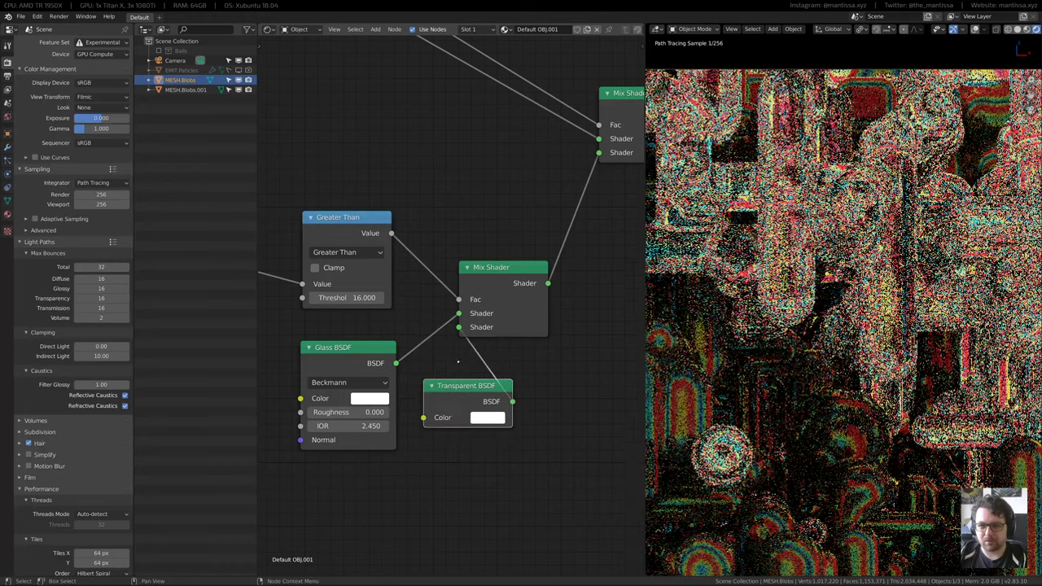
{"action": "middle_click_drag", "start_coordinate": [458, 361], "coordinate": [494, 346]}
{"action": "mouse_move", "coordinate": [498, 362]}
{"action": "left_mouse_down"}
{"action": "mouse_move", "coordinate": [477, 444]}
{"action": "mouse_move", "coordinate": [497, 423]}
{"action": "left_mouse_up"}
{"action": "key", "text": "g"}
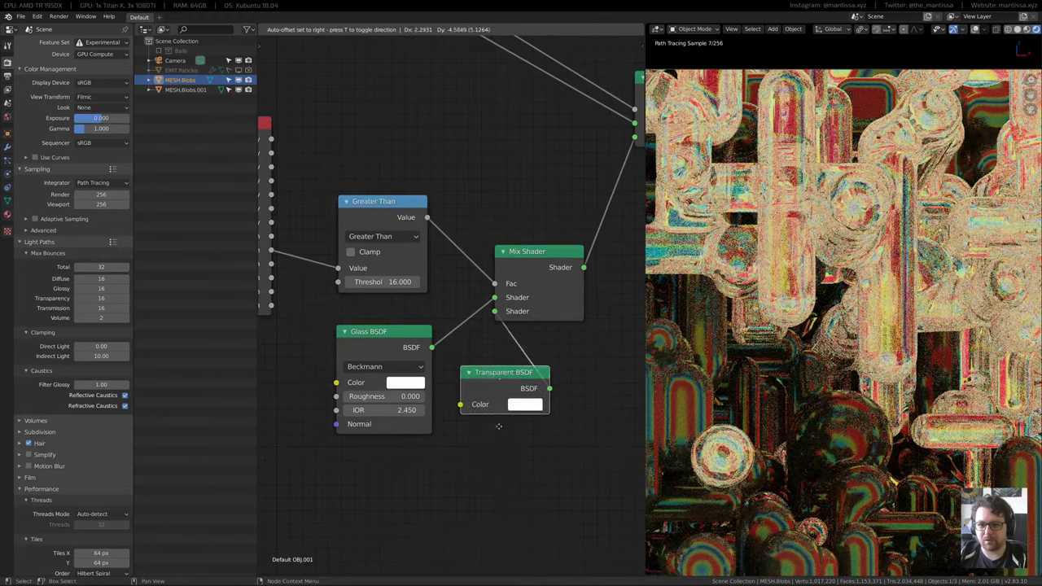
{"action": "left_click", "coordinate": [390, 519]}
Try a threshold of 32 on the Greater Than node and set it back to 16
{"action": "middle_click_drag", "start_coordinate": [514, 368], "coordinate": [481, 395]}
{"action": "middle_click_drag", "start_coordinate": [346, 314], "coordinate": [370, 324]}
{"action": "left_click", "coordinate": [370, 324]}
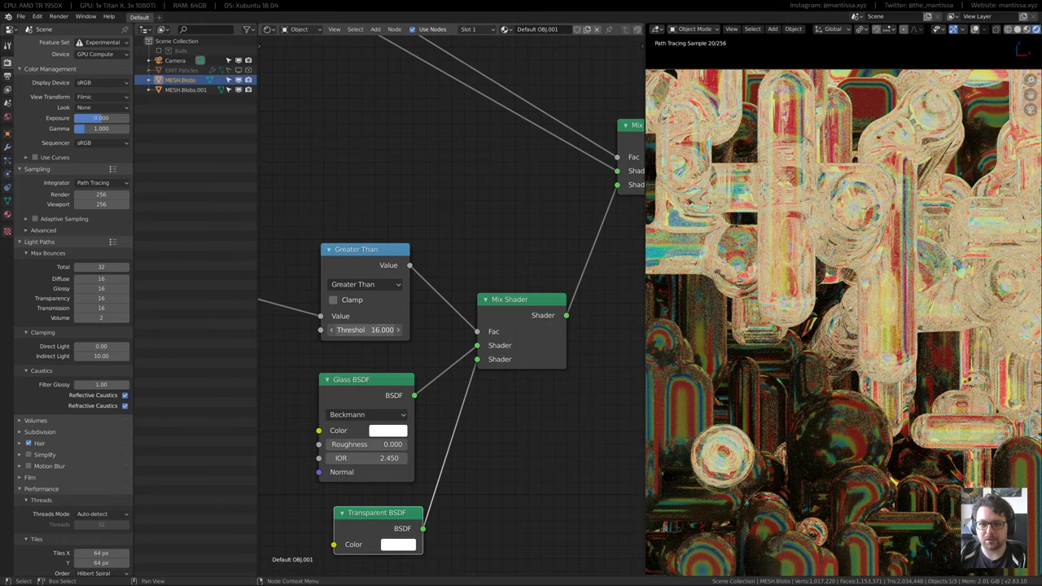
{"action": "type", "text": "32"}
{"action": "key", "text": "Return"}
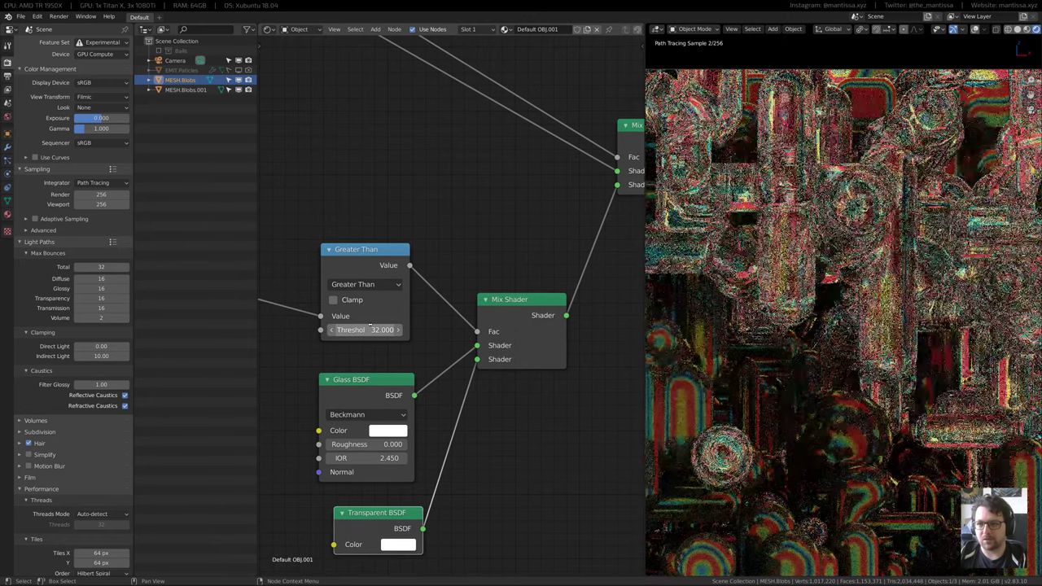
{"action": "left_click", "coordinate": [373, 324]}
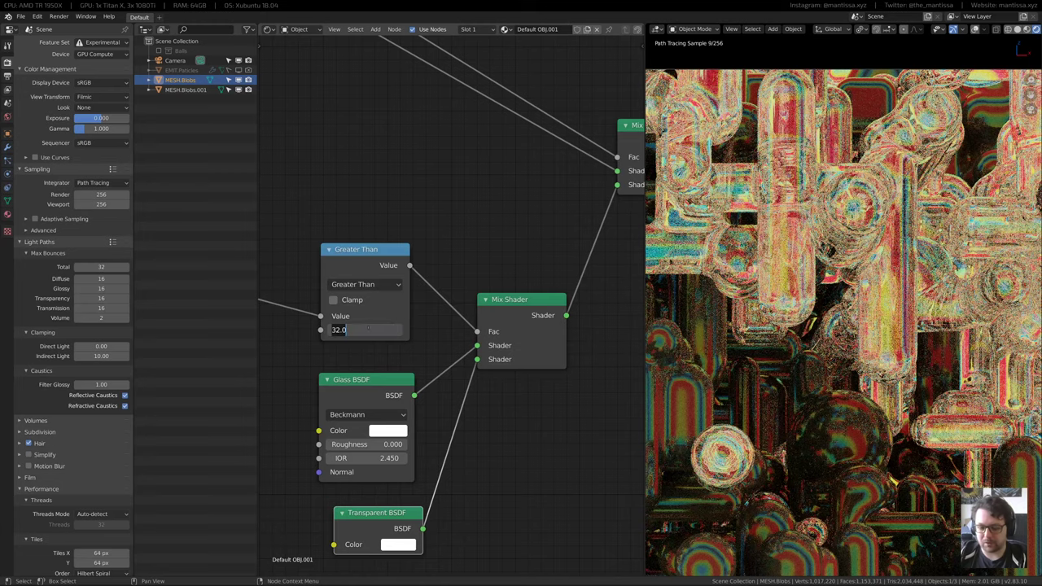
{"action": "key", "text": "Return"}
Tidy the position of the Transparent BSDF directly below the Glass BSDF
{"action": "middle_click_drag", "start_coordinate": [428, 399], "coordinate": [344, 415]}
{"action": "scroll", "coordinate": [344, 415], "scroll_direction": "up", "scroll_amount": 1}
{"action": "scroll", "coordinate": [455, 366], "scroll_direction": "down", "scroll_amount": 2}
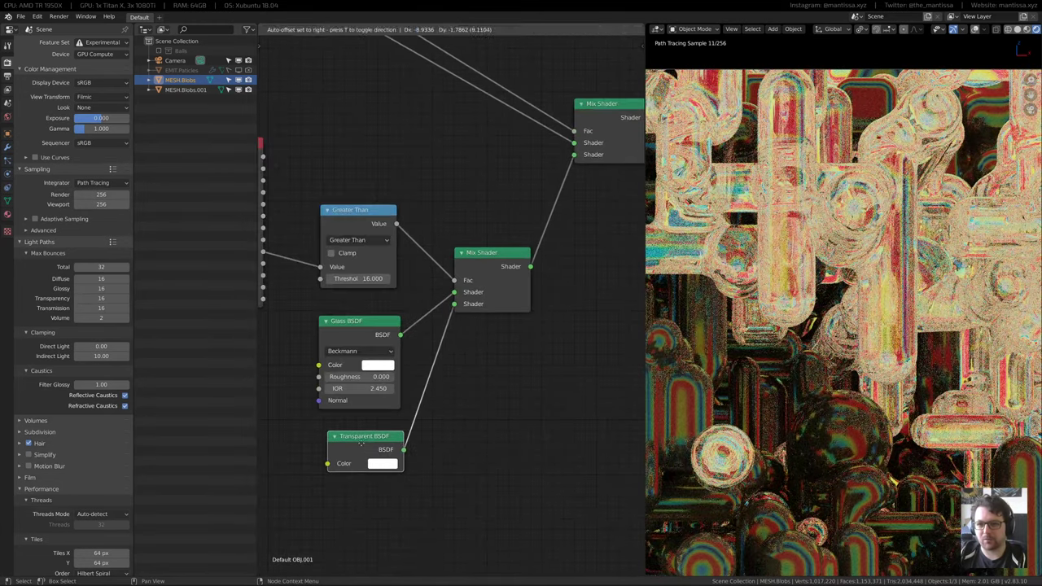
{"action": "middle_click_drag", "start_coordinate": [484, 336], "coordinate": [466, 386]}
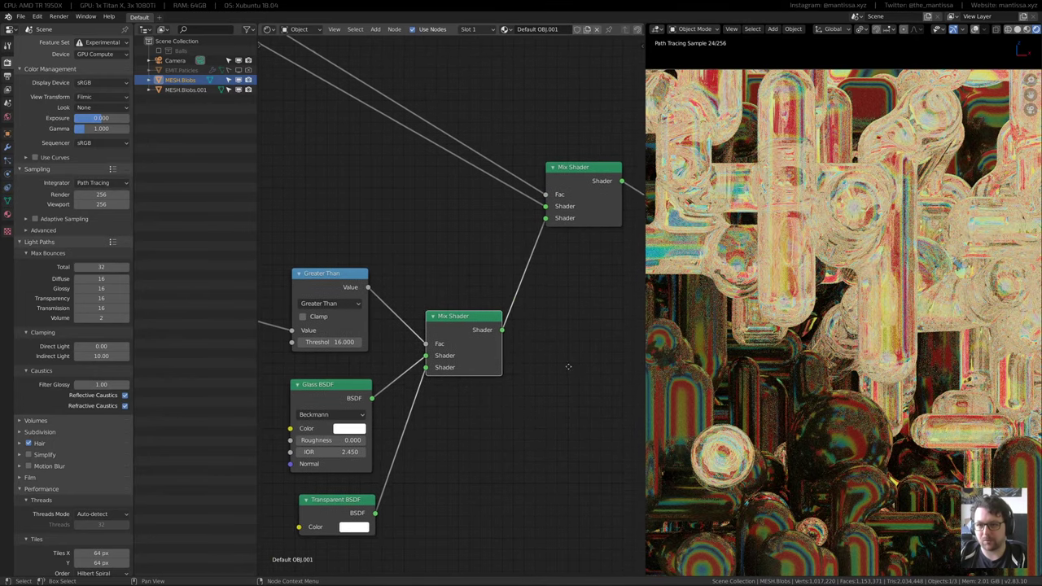
{"action": "middle_click_drag", "start_coordinate": [567, 366], "coordinate": [568, 374]}
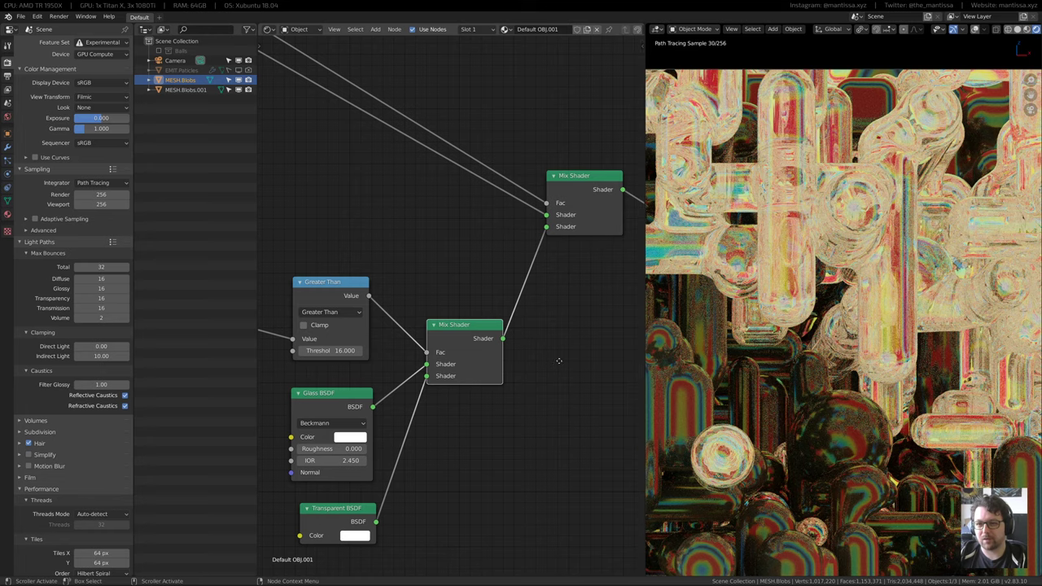
Mute the Mix Shader combining glass and transparent to compare the preview, and unmute it again
{"action": "key", "text": "m"}
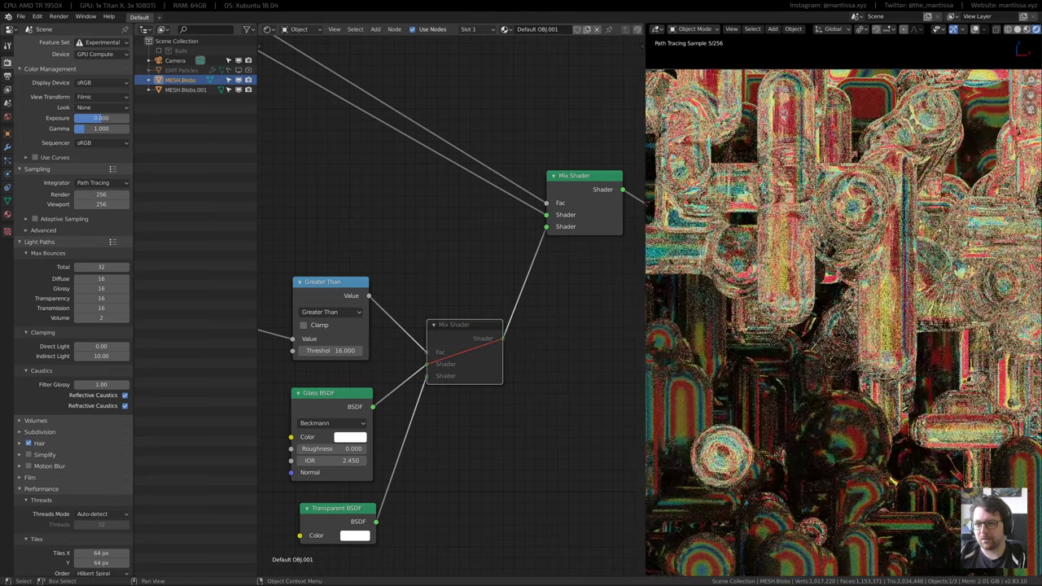
{"action": "scroll", "coordinate": [843, 322], "scroll_direction": "down", "scroll_amount": 2}
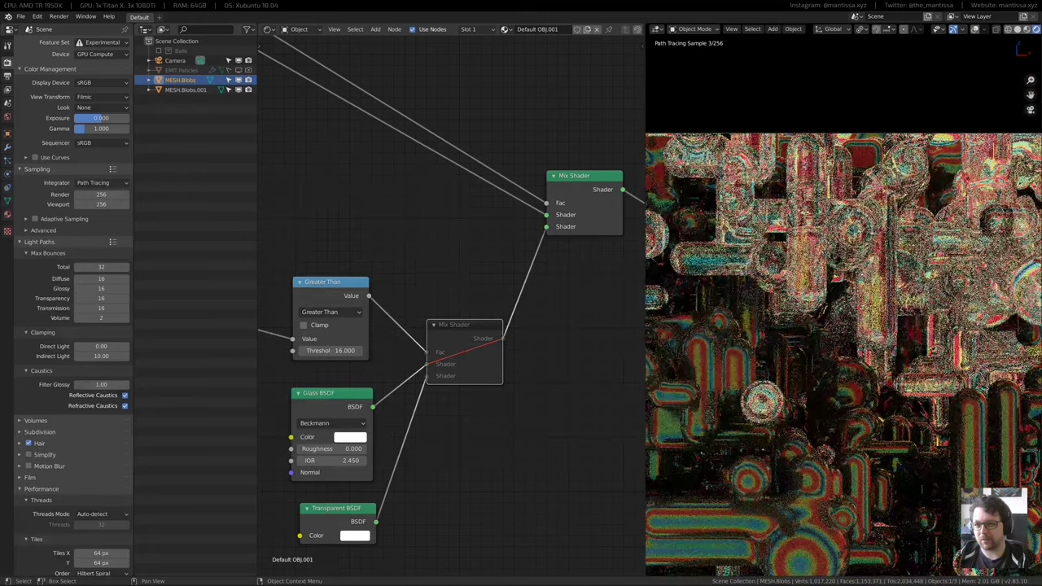
{"action": "middle_click_drag", "start_coordinate": [484, 339], "coordinate": [532, 316]}
{"action": "key", "text": "m"}
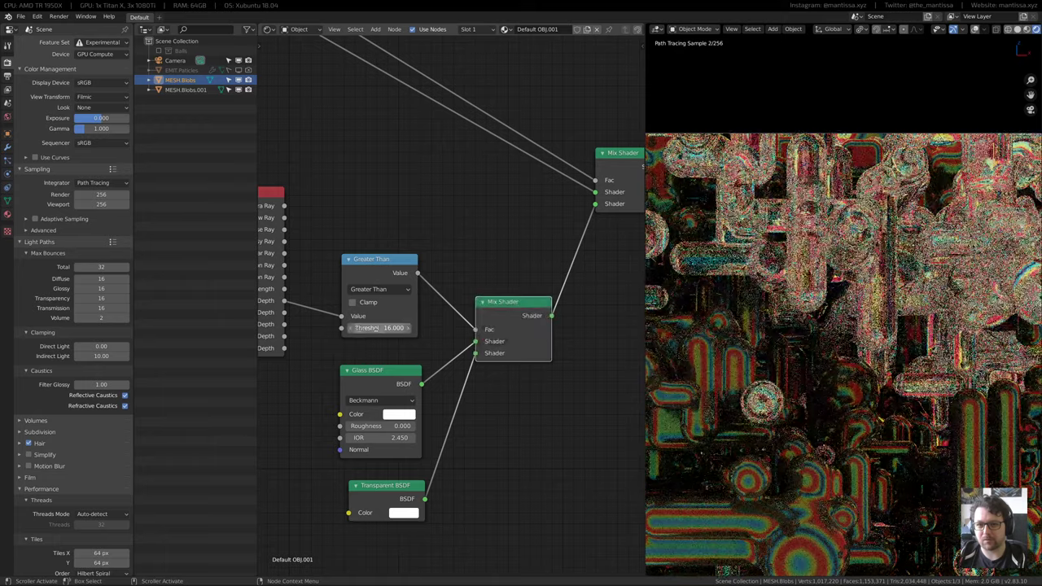
Set the Greater Than node's threshold to 32
{"action": "left_click", "coordinate": [378, 328]}
{"action": "type", "text": "32"}
{"action": "key", "text": "Return"}
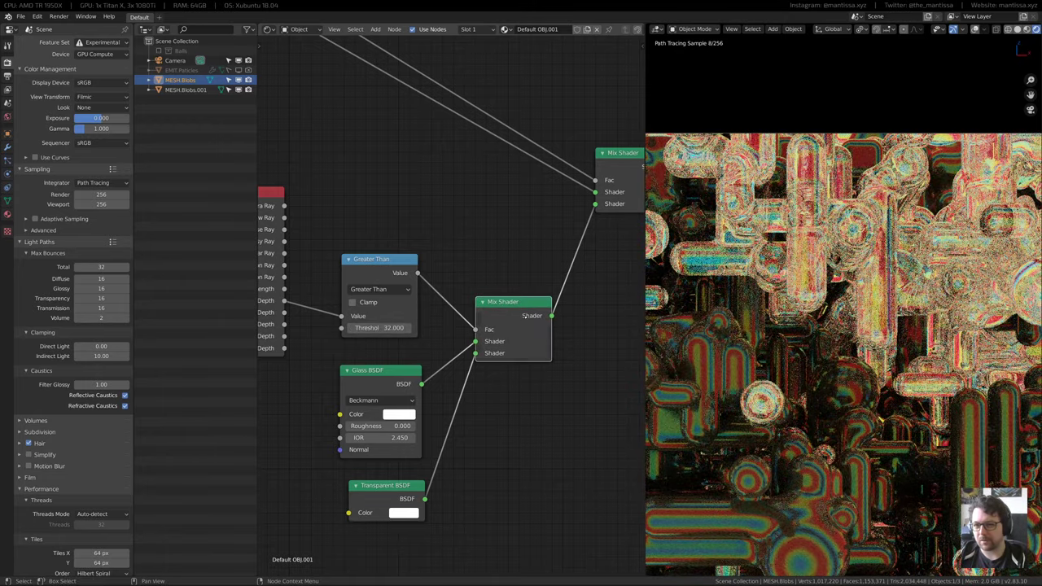
Toggle the glass and transparent Mix Shader's muting to compare the render over more of the blobs, leaving the node enabled
{"action": "key", "text": "m"}
{"action": "key", "text": "m"}
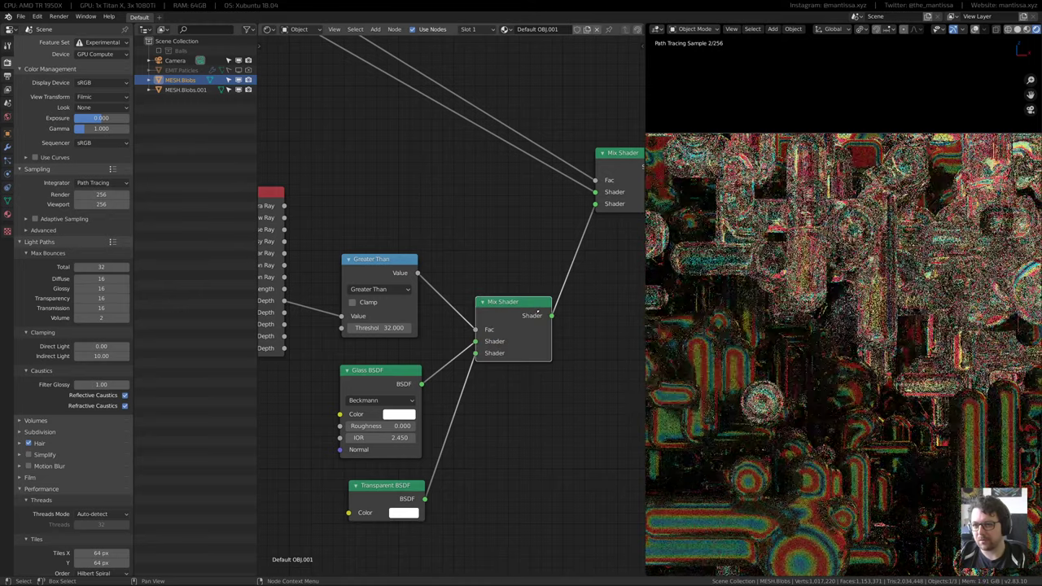
{"action": "key", "text": "m"}
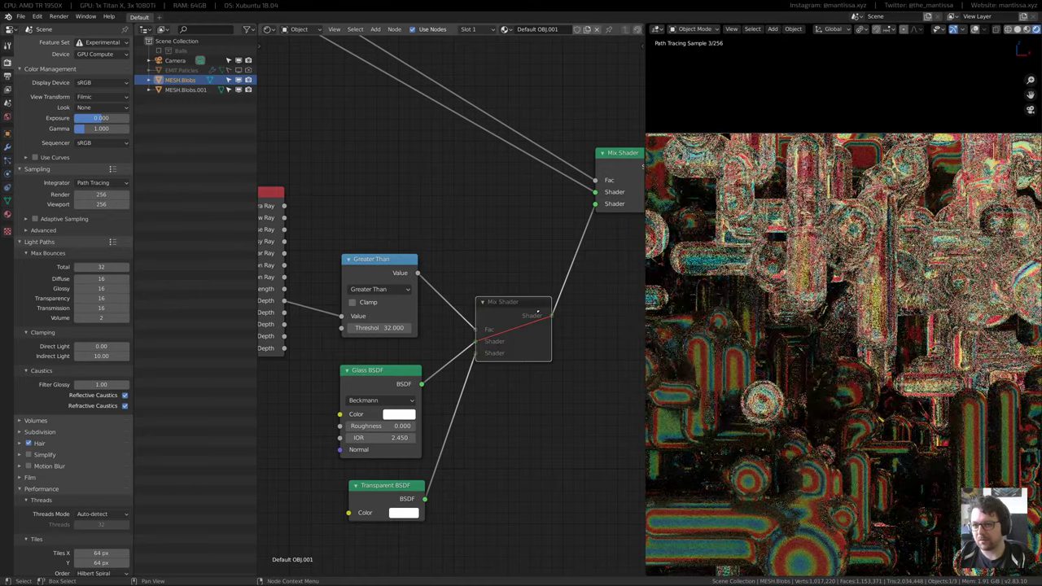
{"action": "middle_click_drag", "start_coordinate": [857, 326], "coordinate": [858, 371], "text": "ctrl"}
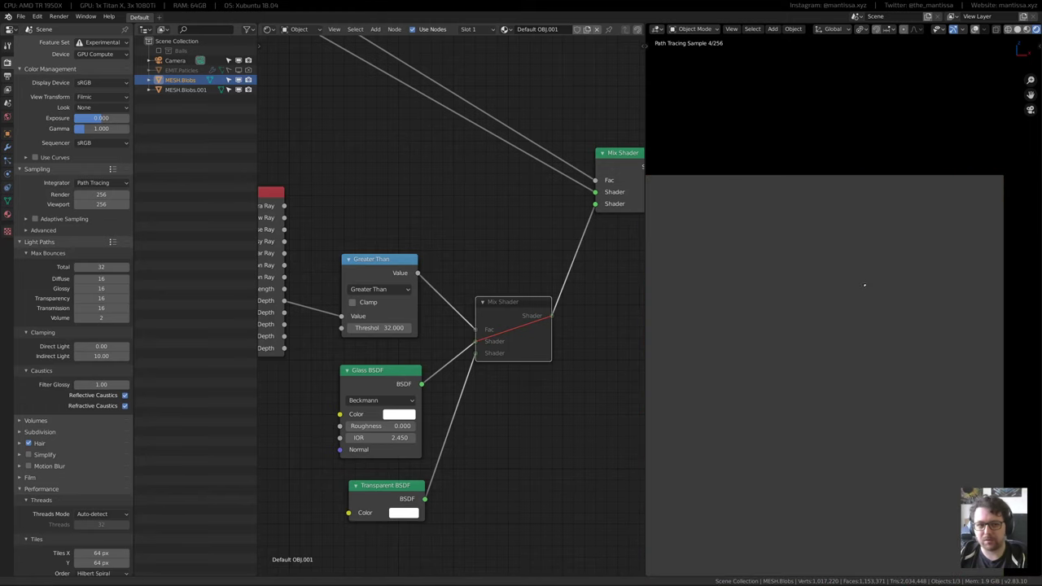
{"action": "middle_click_drag", "start_coordinate": [864, 285], "coordinate": [915, 219], "text": "shift"}
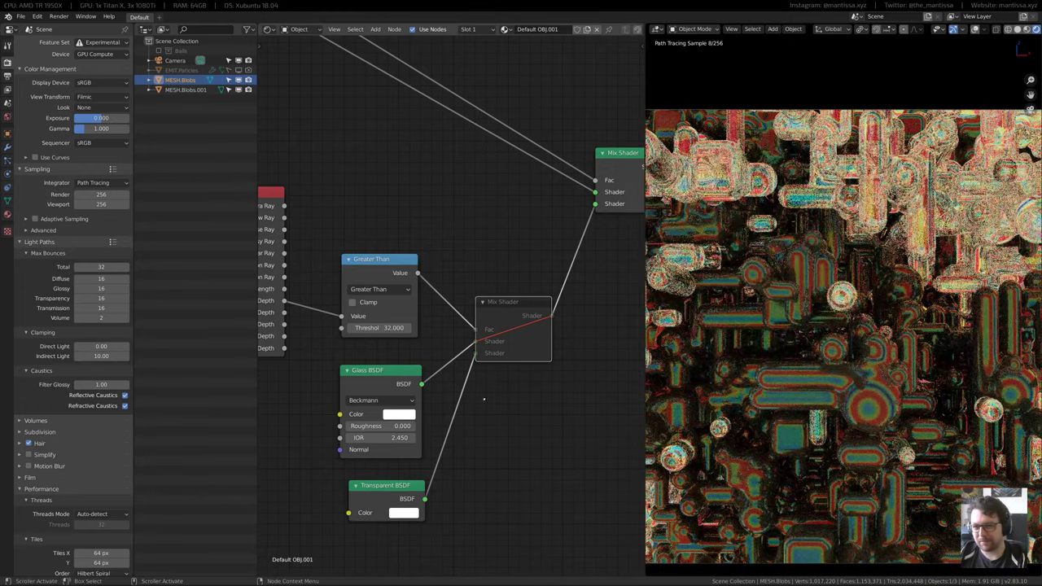
{"action": "middle_click_drag", "start_coordinate": [483, 399], "coordinate": [474, 378]}
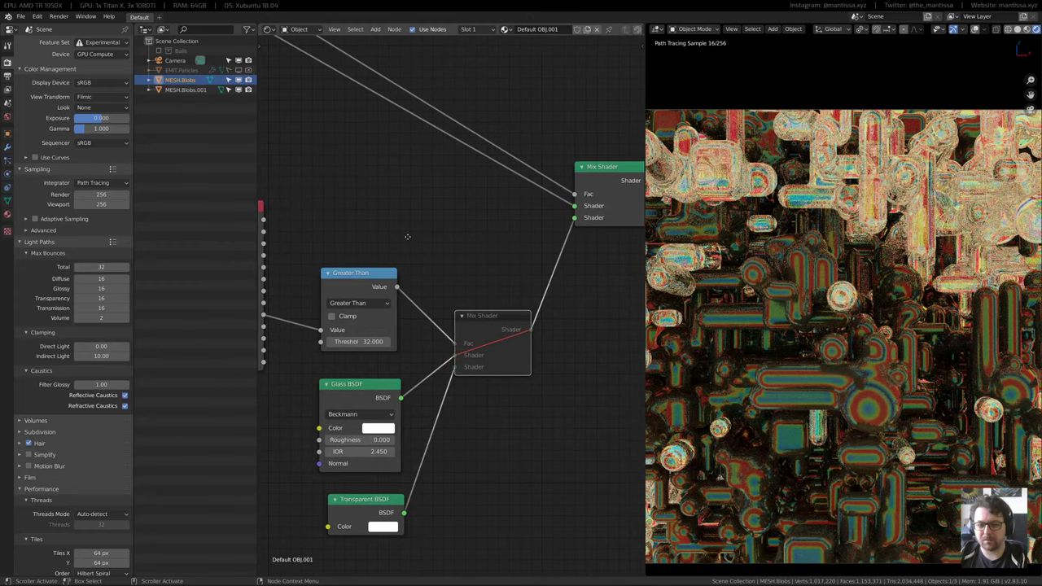
{"action": "scroll", "coordinate": [476, 260], "scroll_direction": "down", "scroll_amount": 4}
{"action": "middle_click_drag", "start_coordinate": [408, 237], "coordinate": [492, 289]}
{"action": "scroll", "coordinate": [493, 289], "scroll_direction": "up", "scroll_amount": 2}
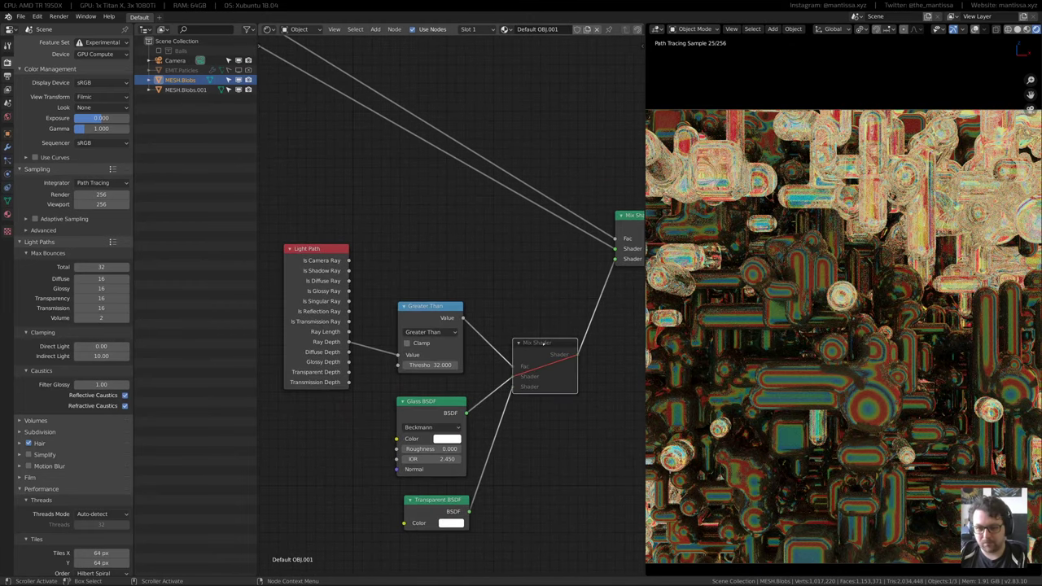
{"action": "left_click", "coordinate": [541, 342]}
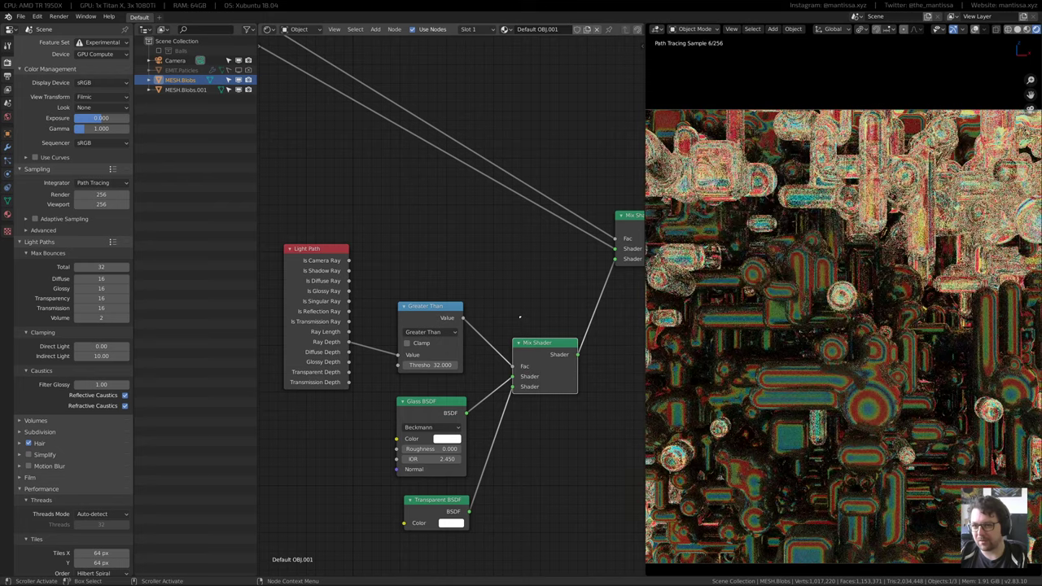
Change the second stop of the ColorRamp feeding the Principled BSDF's Base Color to a bright light orange
{"action": "scroll", "coordinate": [483, 294], "scroll_direction": "down", "scroll_amount": 7}
{"action": "middle_click_drag", "start_coordinate": [412, 279], "coordinate": [480, 329]}
{"action": "scroll", "coordinate": [488, 327], "scroll_direction": "up", "scroll_amount": 4}
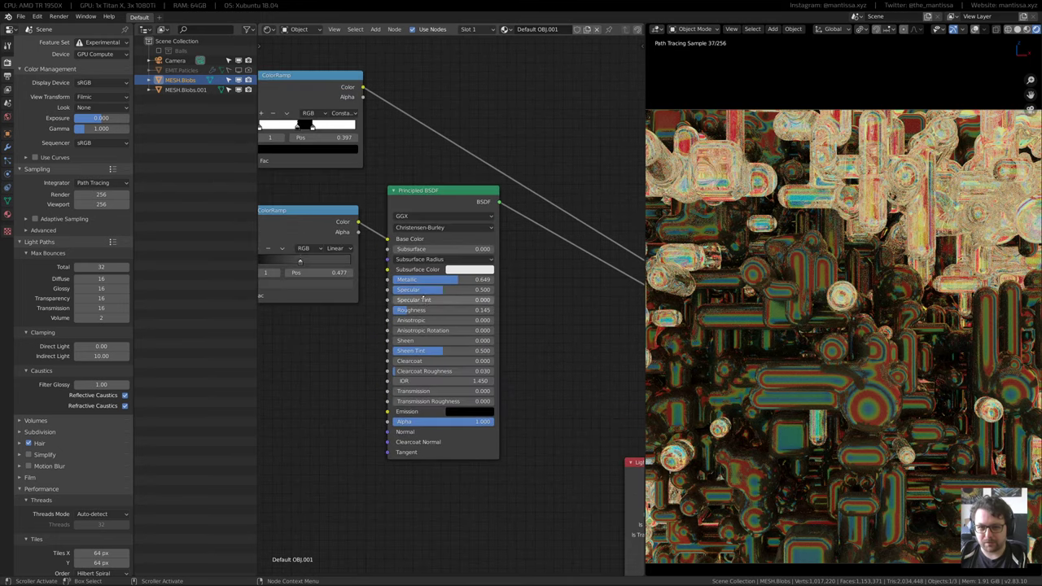
{"action": "middle_click_drag", "start_coordinate": [510, 275], "coordinate": [661, 300]}
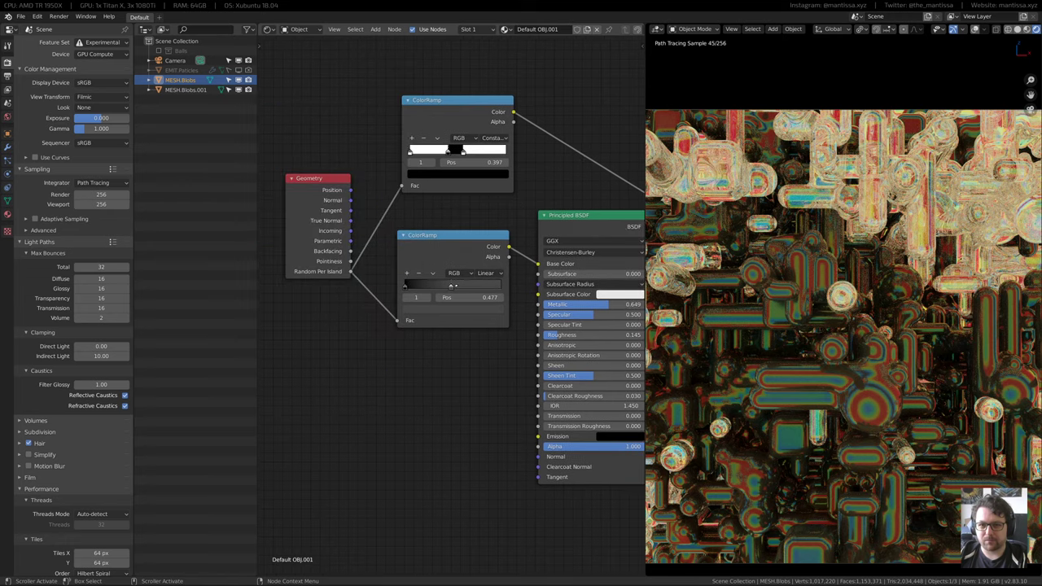
{"action": "left_click", "coordinate": [450, 287]}
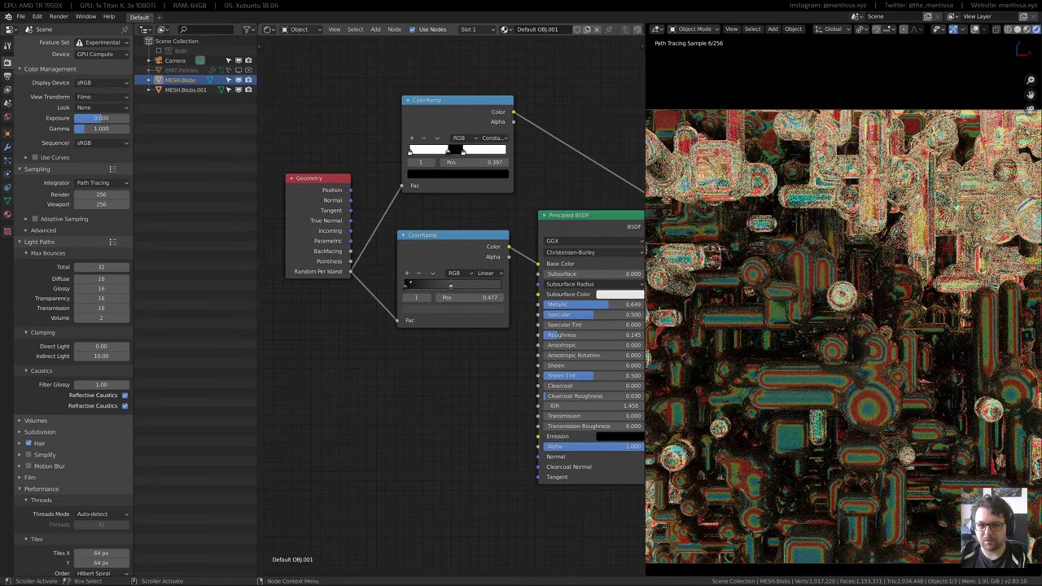
{"action": "scroll", "coordinate": [428, 284], "scroll_direction": "down", "scroll_amount": 1}
{"action": "middle_click_drag", "start_coordinate": [525, 295], "coordinate": [433, 301]}
{"action": "scroll", "coordinate": [428, 284], "scroll_direction": "down", "scroll_amount": 1}
{"action": "scroll", "coordinate": [376, 333], "scroll_direction": "up", "scroll_amount": 2}
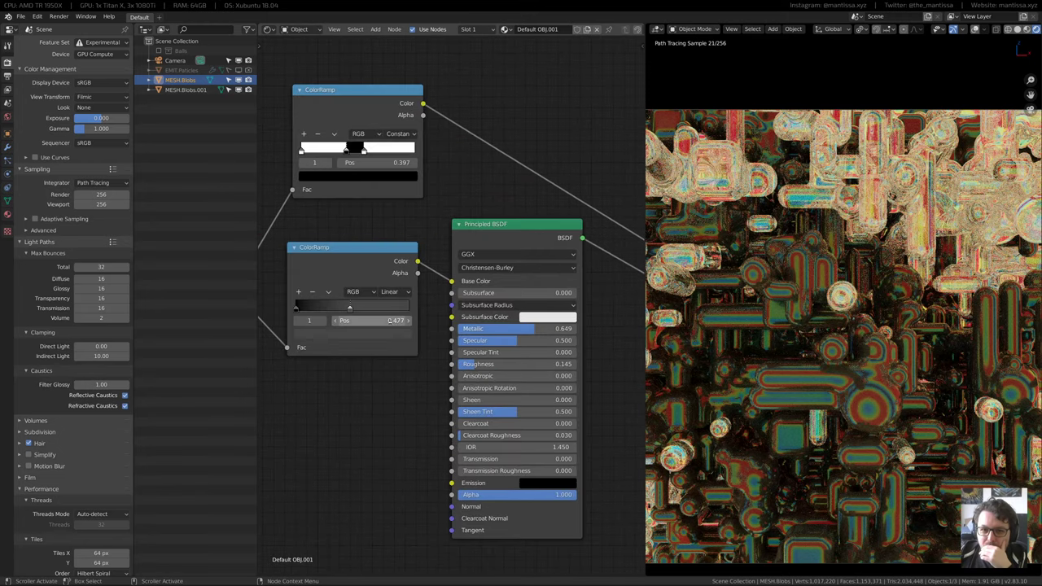
{"action": "left_click", "coordinate": [394, 176]}
{"action": "left_click_drag", "start_coordinate": [388, 234], "coordinate": [388, 180]}
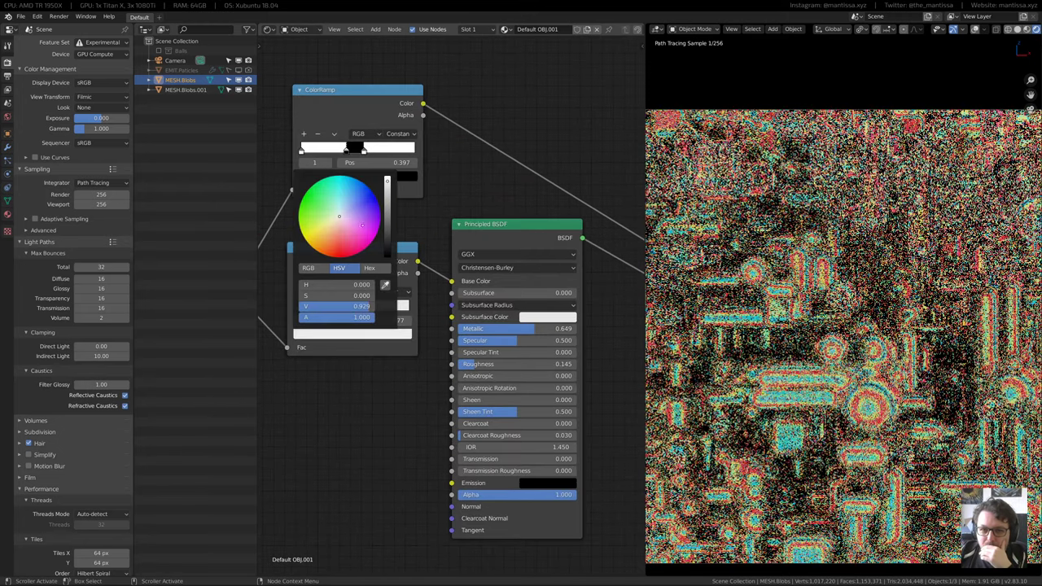
{"action": "mouse_move", "coordinate": [352, 229]}
{"action": "left_mouse_down"}
{"action": "mouse_move", "coordinate": [342, 250]}
{"action": "mouse_move", "coordinate": [332, 238]}
{"action": "left_mouse_up"}
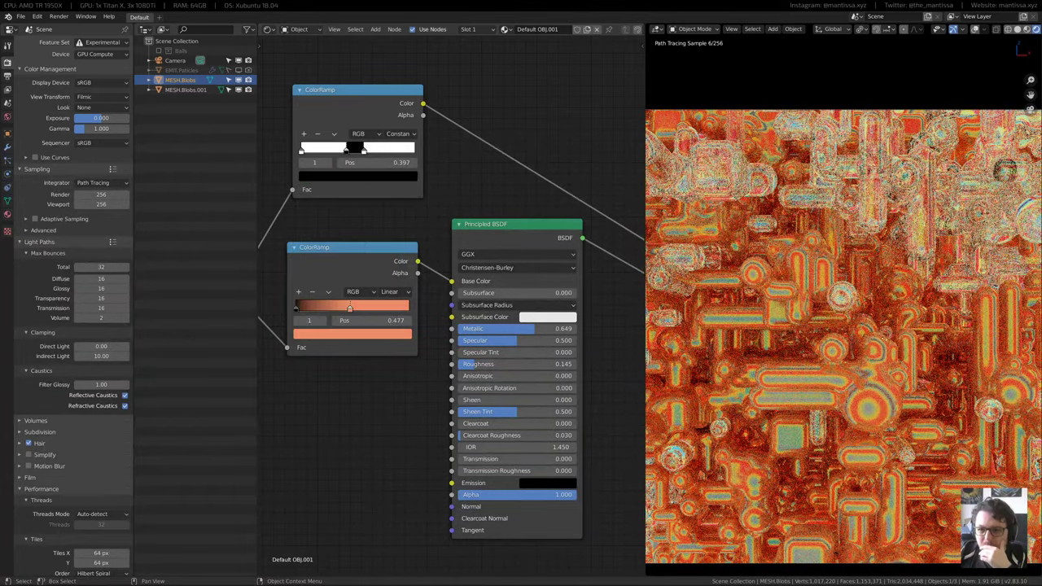
Change the first stop of the Base Color's ColorRamp to blue with hue 0.561, saturation 0.684 and value 0.929
{"action": "left_click", "coordinate": [296, 308]}
{"action": "left_click", "coordinate": [327, 333]}
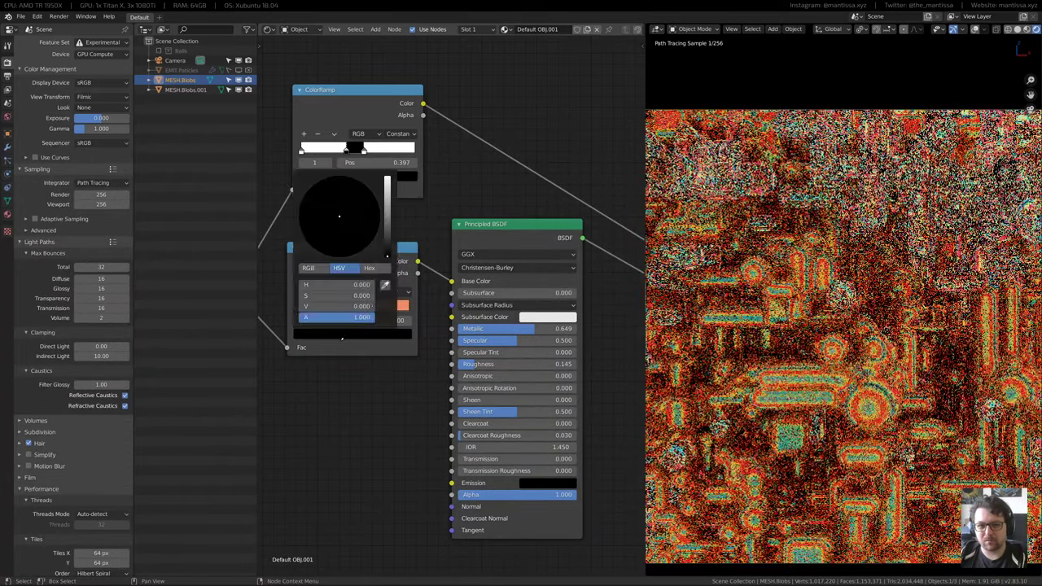
{"action": "left_click_drag", "start_coordinate": [388, 244], "coordinate": [387, 181]}
{"action": "left_click", "coordinate": [342, 198]}
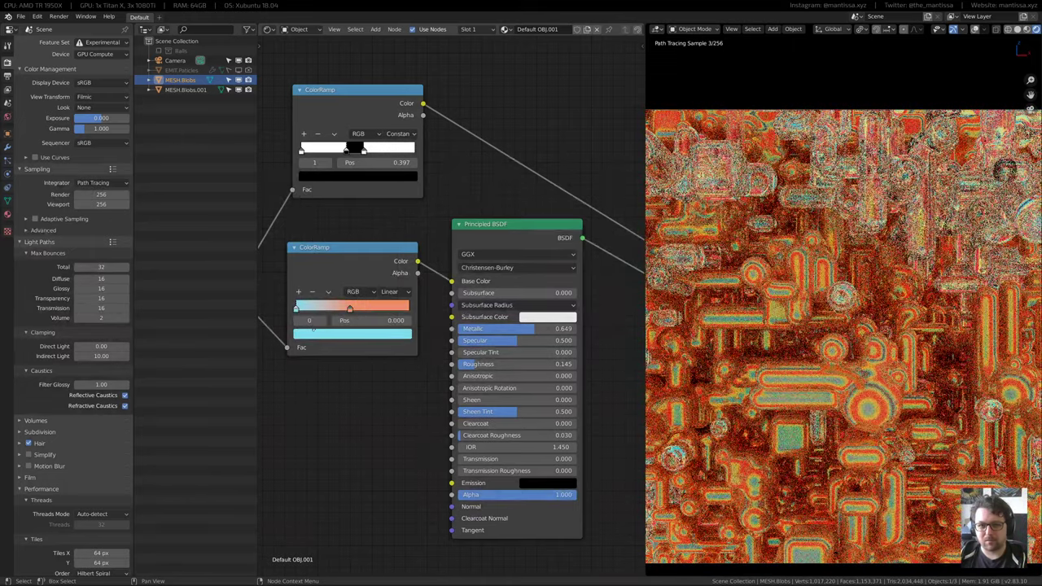
{"action": "left_click", "coordinate": [348, 333]}
{"action": "left_click", "coordinate": [334, 332]}
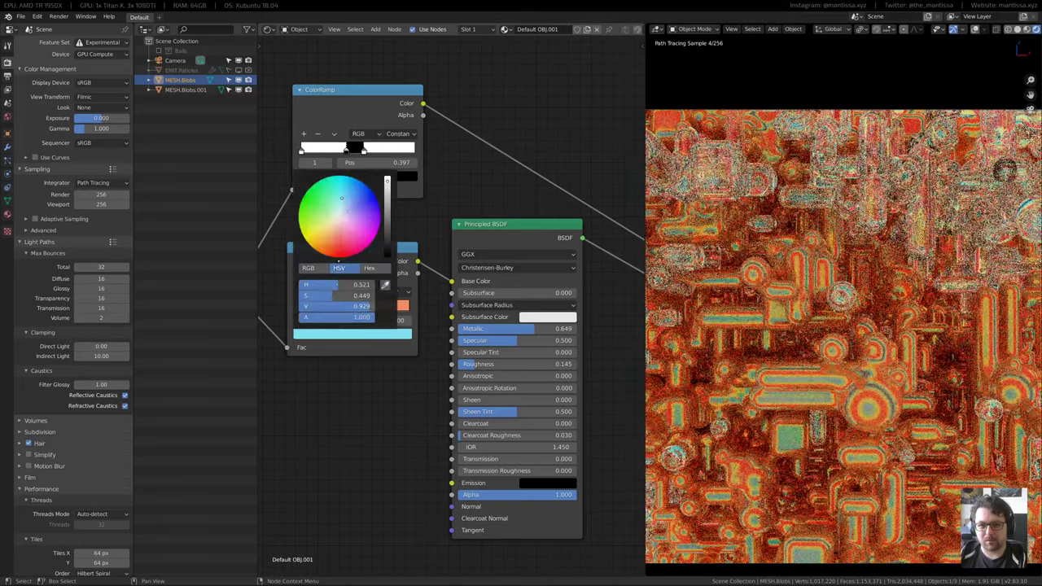
{"action": "left_click_drag", "start_coordinate": [342, 198], "coordinate": [350, 190]}
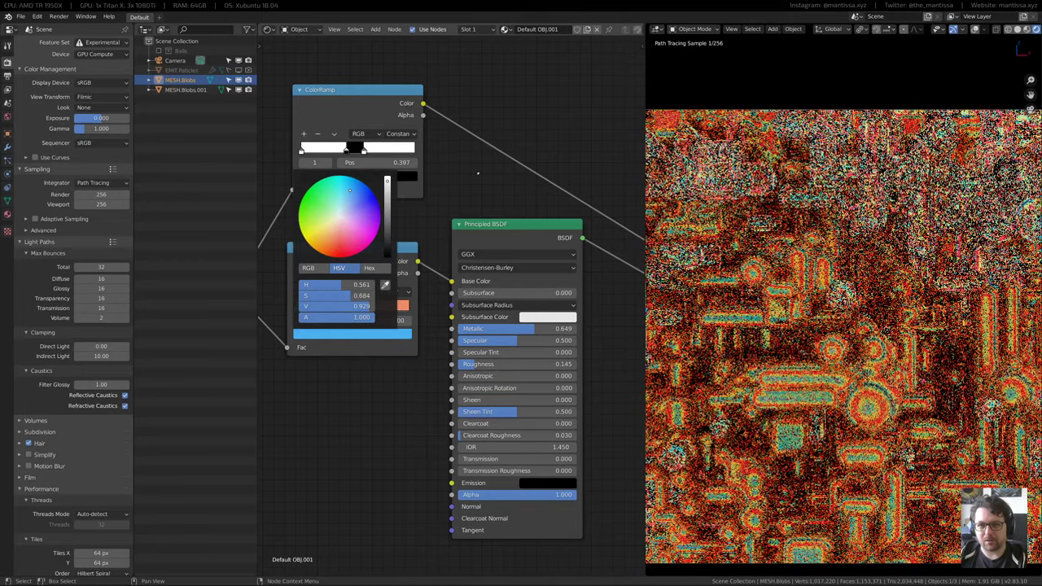
Move the black stop of the constant ColorRamp driving the material mix to position 0.149
{"action": "left_click_drag", "start_coordinate": [337, 150], "coordinate": [317, 150]}
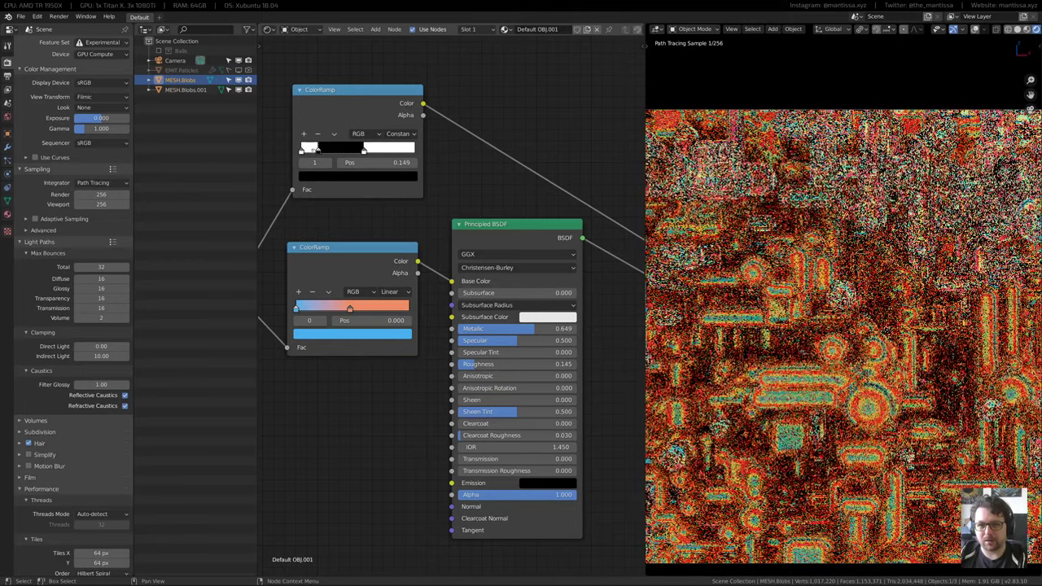
Remove the extra black stop from the constant ColorRamp, make its first stop black, and check the blobs from another angle before returning to the camera
{"action": "left_click", "coordinate": [319, 135]}
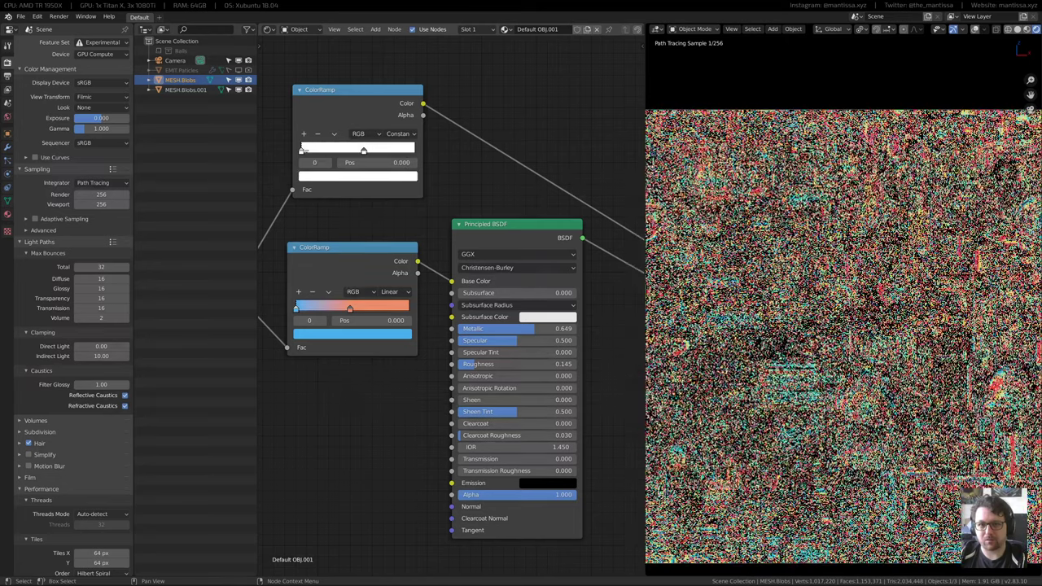
{"action": "left_click", "coordinate": [357, 176]}
{"action": "left_click_drag", "start_coordinate": [366, 148], "coordinate": [306, 148]}
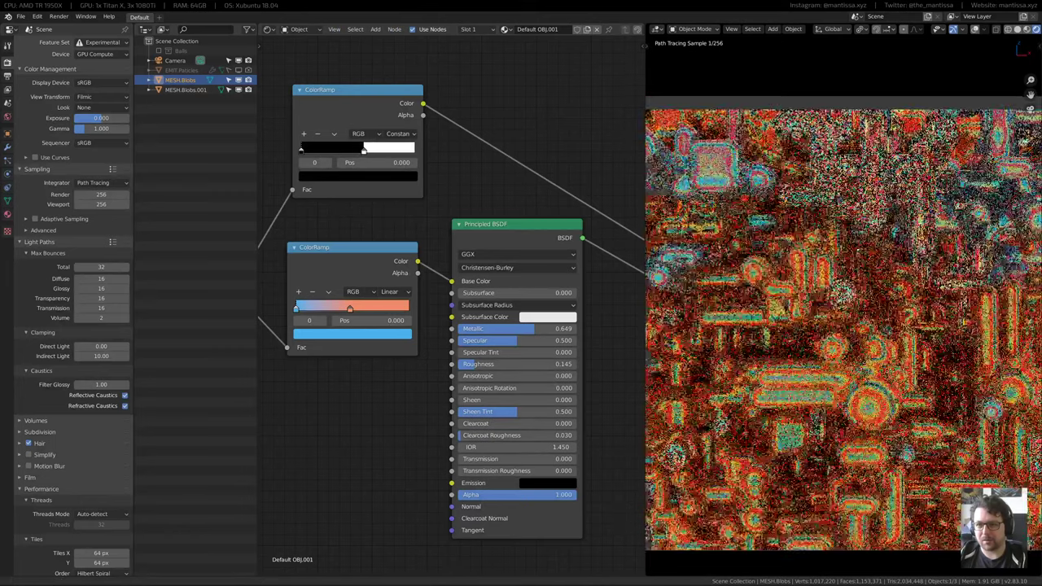
{"action": "middle_click_drag", "start_coordinate": [854, 269], "coordinate": [802, 504]}
{"action": "middle_click_drag", "start_coordinate": [813, 423], "coordinate": [863, 234], "text": "shift"}
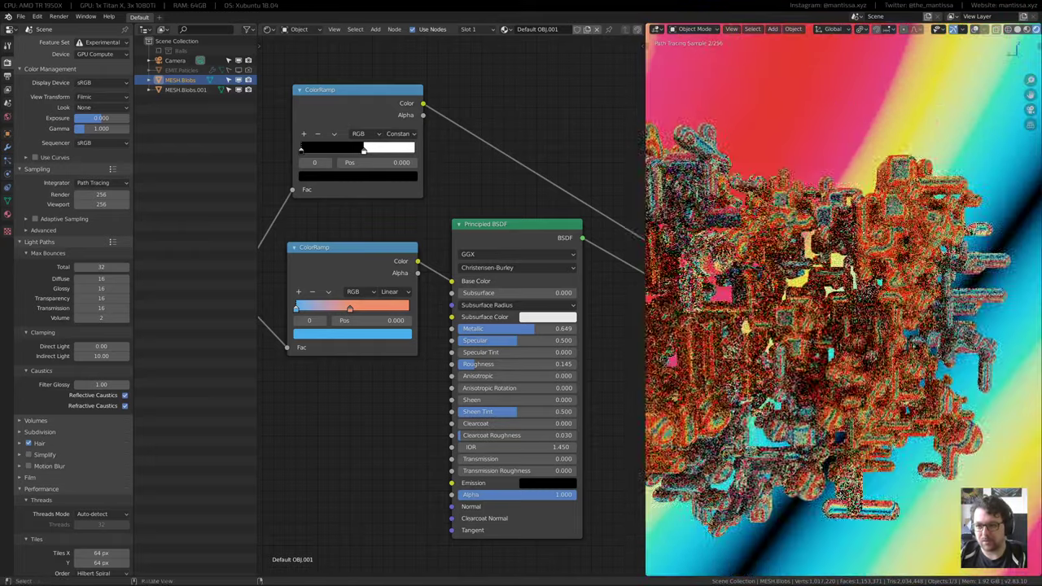
{"action": "key", "text": "KP_0"}
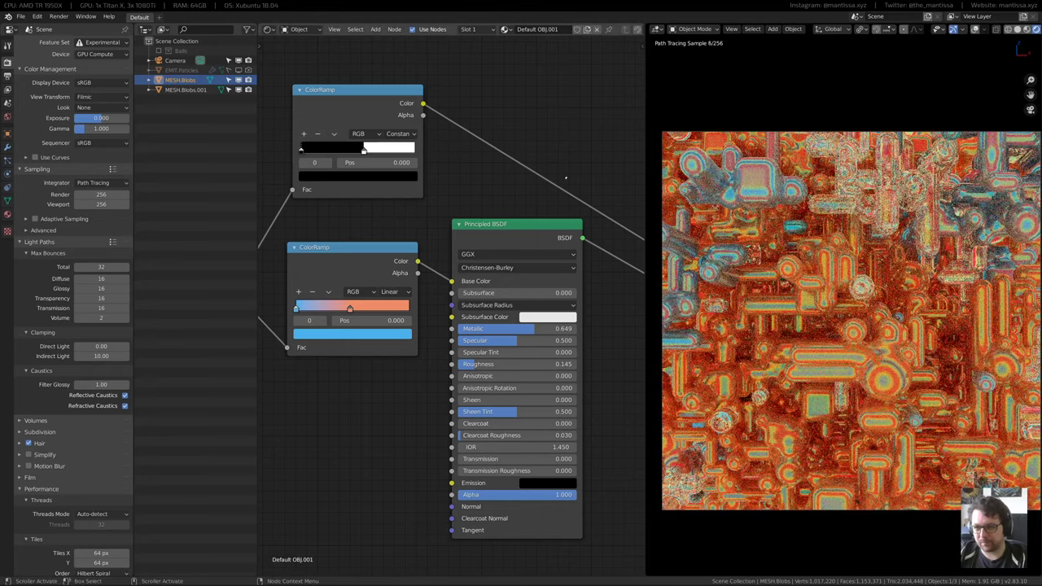
Move the orange stop of the Base Color's ColorRamp to position 0.683 and shift the blue stop inward from the start of the ramp
{"action": "middle_click_drag", "start_coordinate": [565, 176], "coordinate": [542, 155]}
{"action": "scroll", "coordinate": [451, 260], "scroll_direction": "up", "scroll_amount": 2}
{"action": "left_click", "coordinate": [306, 282]}
{"action": "middle_click_drag", "start_coordinate": [306, 282], "coordinate": [402, 278]}
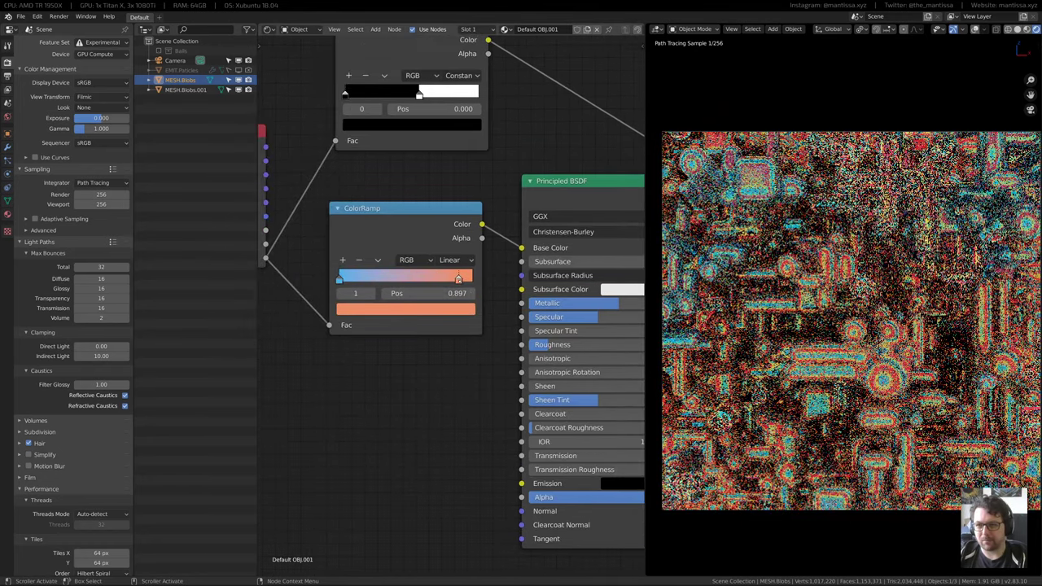
{"action": "left_click_drag", "start_coordinate": [339, 280], "coordinate": [351, 278]}
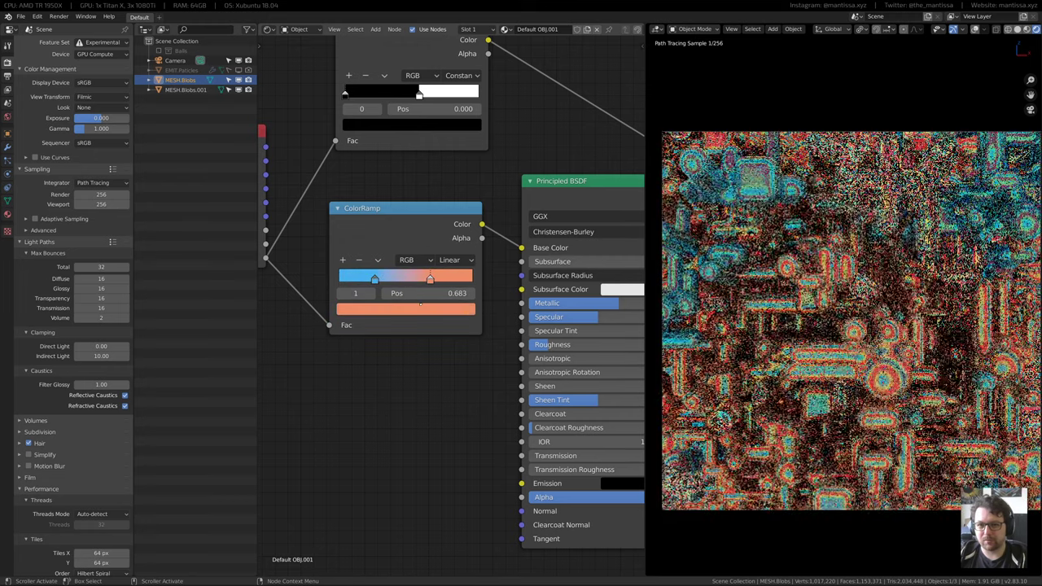
Change the second stop of the Base Color's ColorRamp to red with hue 0.013, saturation 1.000 and value 0.929
{"action": "left_click", "coordinate": [405, 308]}
{"action": "left_click", "coordinate": [418, 183]}
{"action": "left_click", "coordinate": [406, 210]}
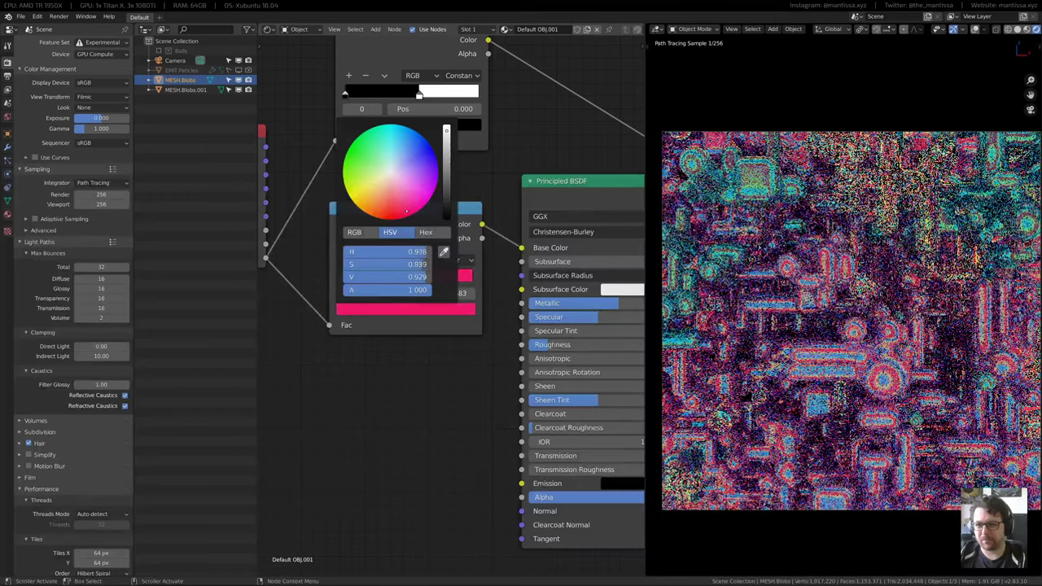
{"action": "left_click_drag", "start_coordinate": [406, 213], "coordinate": [385, 218]}
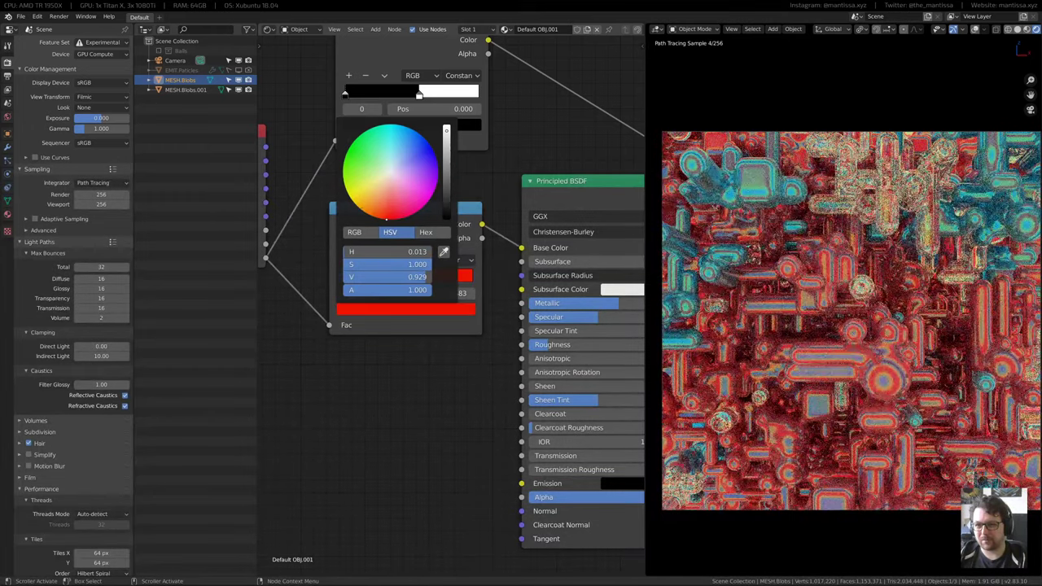
Set the Principled BSDF's Specular to 0.511, Roughness to 0.156 and Anisotropic to 1.000
{"action": "middle_click_drag", "start_coordinate": [558, 358], "coordinate": [464, 358]}
{"action": "scroll", "coordinate": [464, 358], "scroll_direction": "up", "scroll_amount": 2}
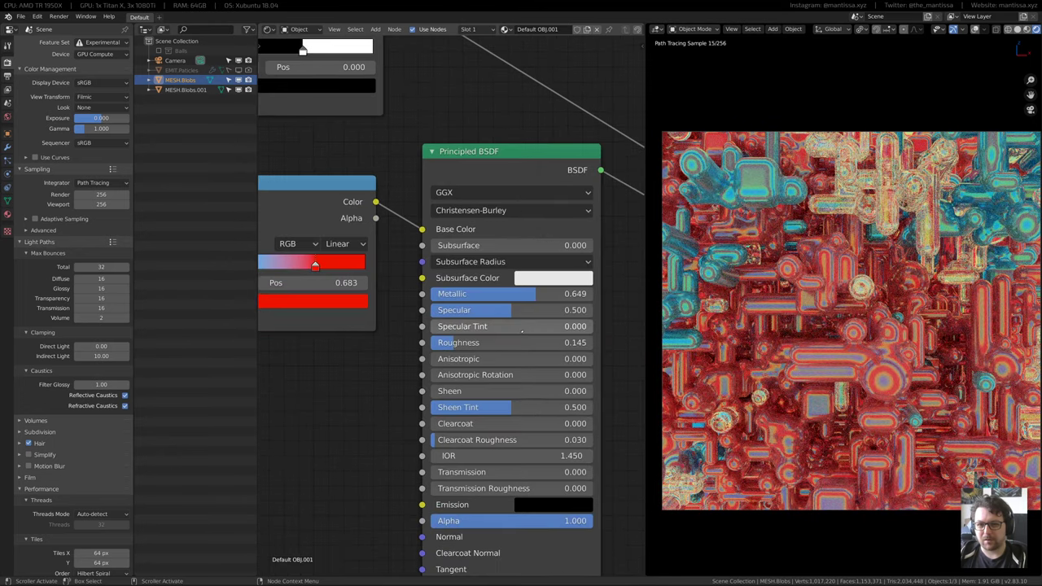
{"action": "left_click_drag", "start_coordinate": [463, 343], "coordinate": [433, 343]}
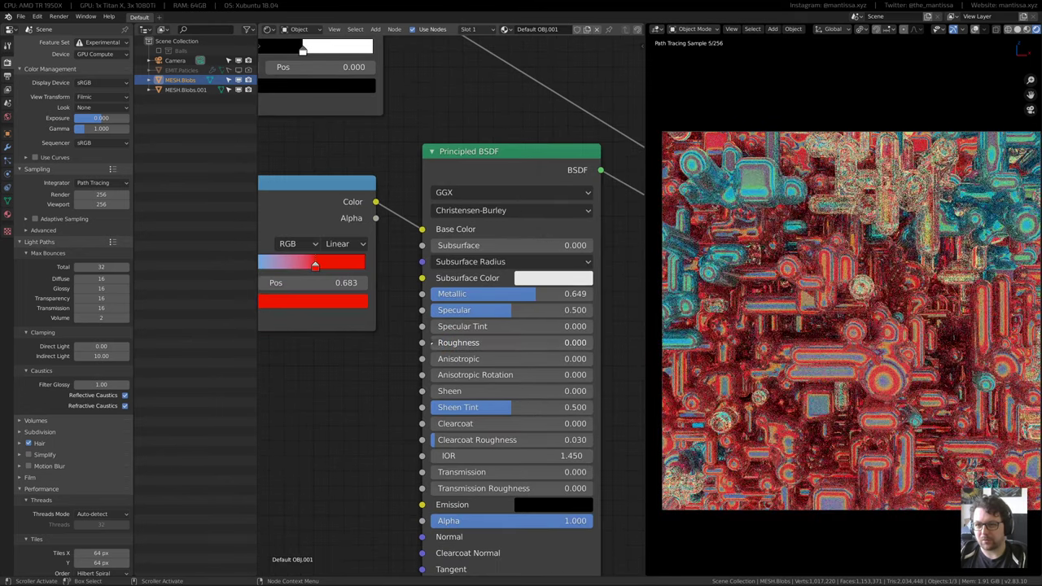
{"action": "left_click_drag", "start_coordinate": [511, 311], "coordinate": [513, 310]}
{"action": "left_click_drag", "start_coordinate": [454, 342], "coordinate": [594, 359]}
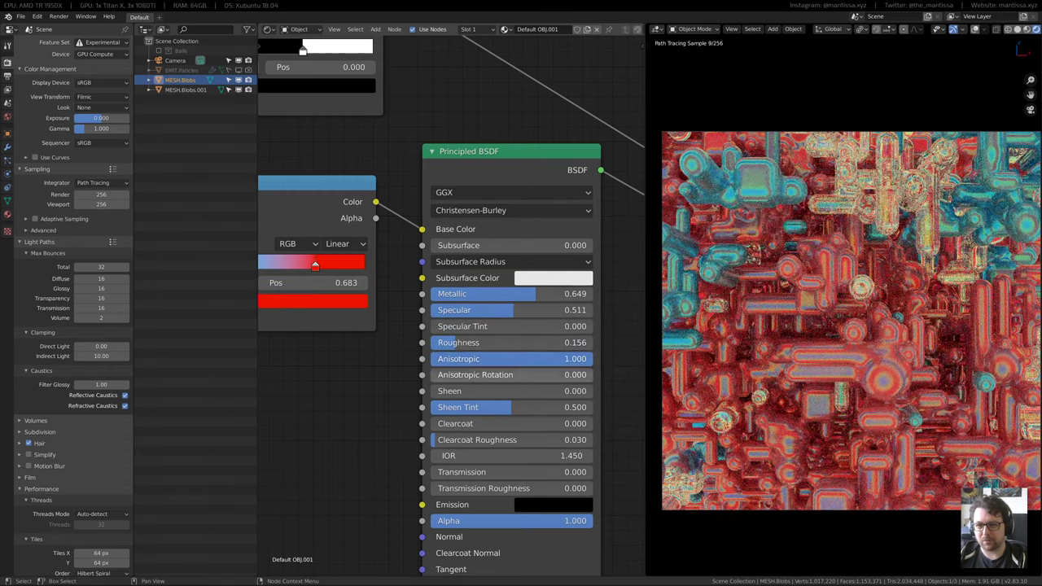
{"action": "left_click_drag", "start_coordinate": [488, 375], "coordinate": [431, 375]}
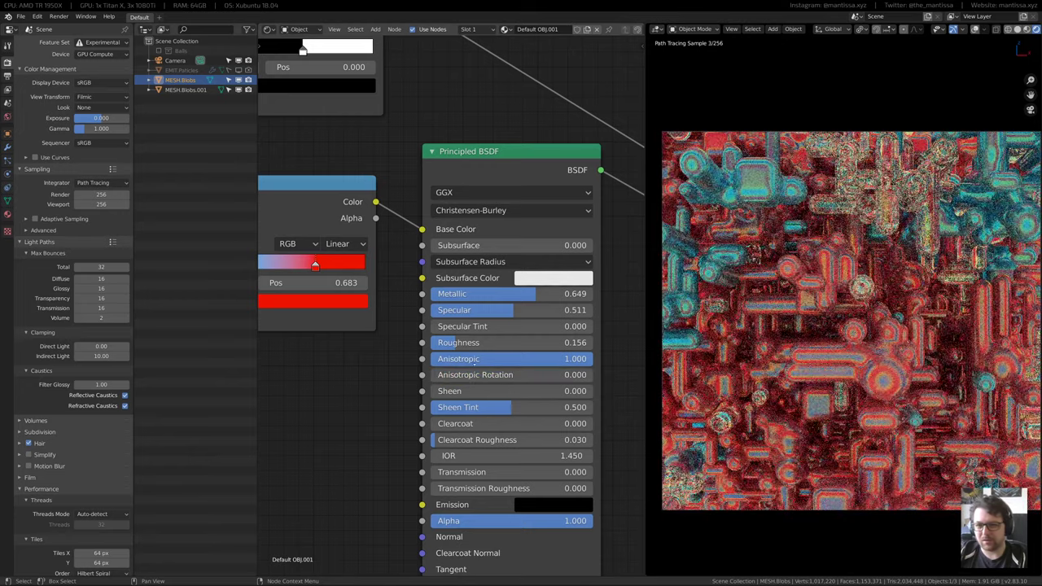
In the world's shader nodes, move the ColorRamp's green stop to position 0.423 and shift the blue stop toward it
{"action": "middle_click_drag", "start_coordinate": [474, 364], "coordinate": [640, 405]}
{"action": "left_click", "coordinate": [299, 30]}
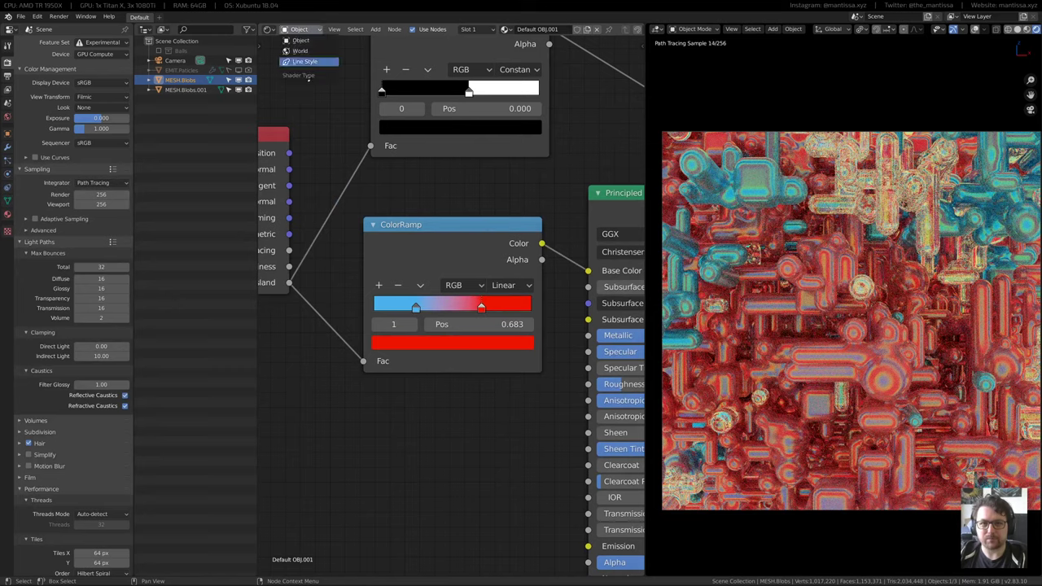
{"action": "left_click", "coordinate": [299, 50]}
{"action": "key", "text": "Home"}
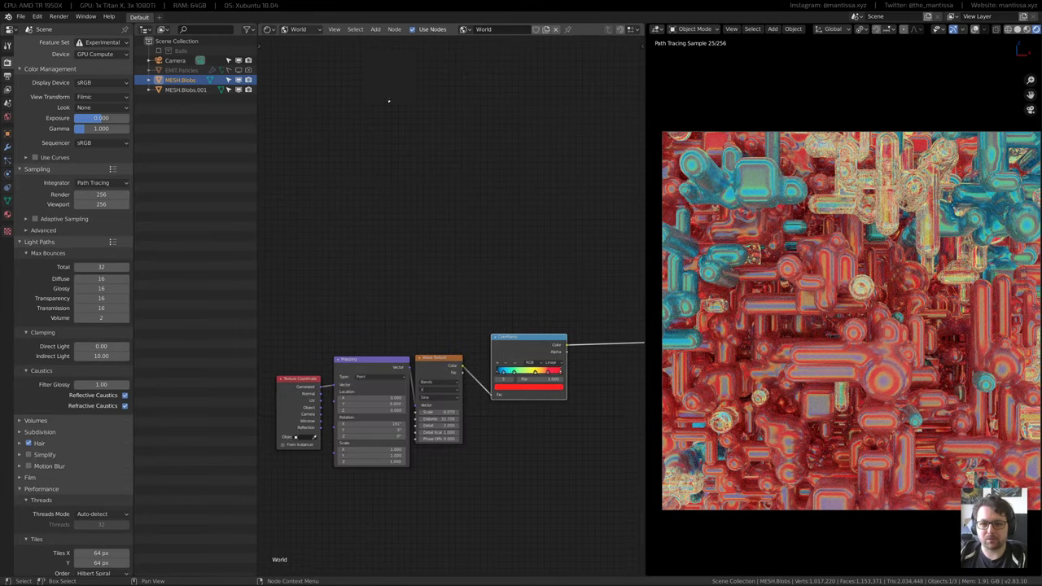
{"action": "scroll", "coordinate": [489, 358], "scroll_direction": "up", "scroll_amount": 8}
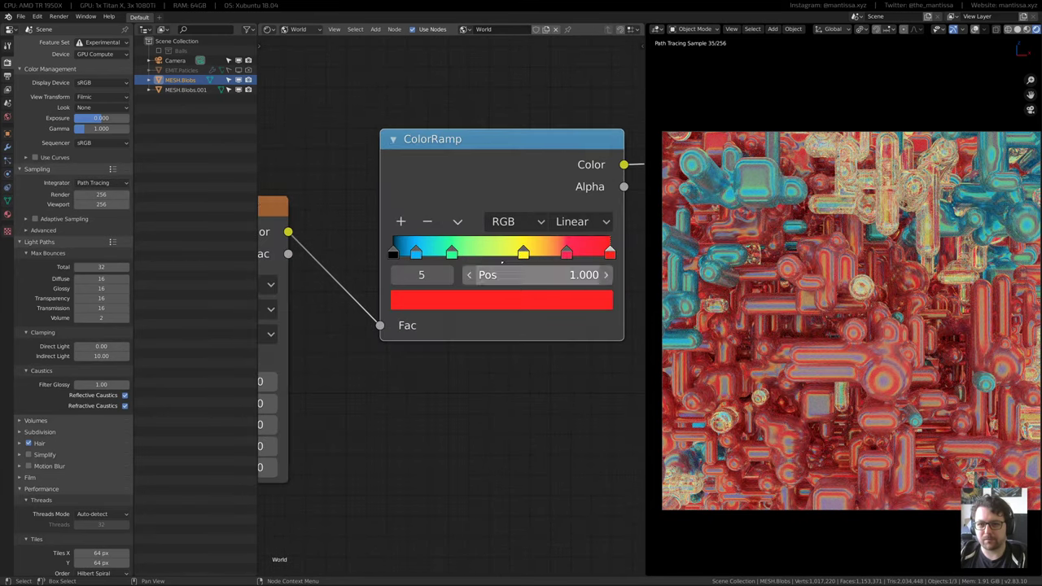
{"action": "left_click_drag", "start_coordinate": [452, 252], "coordinate": [484, 253]}
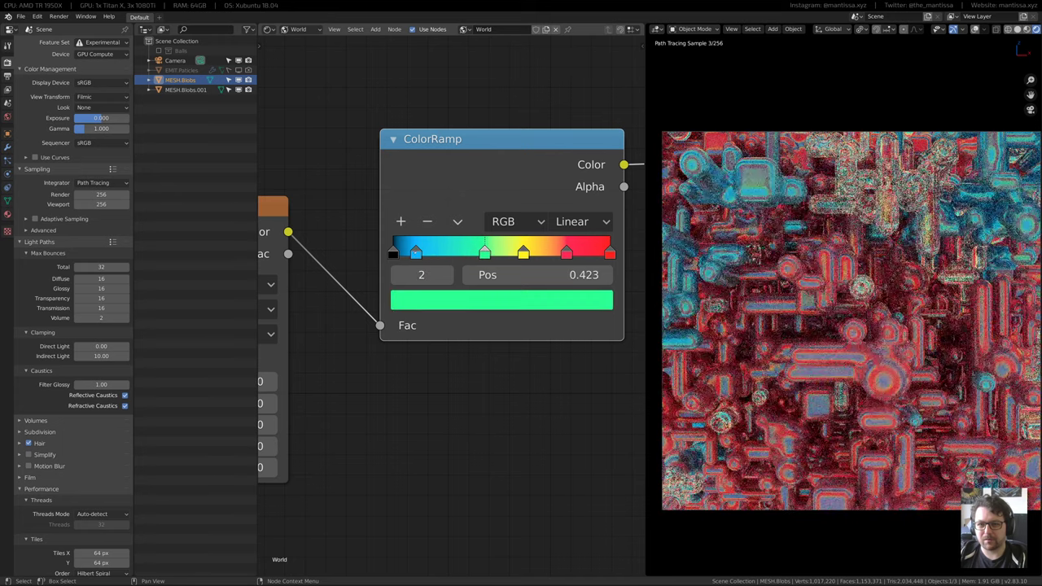
{"action": "mouse_move", "coordinate": [415, 252]}
{"action": "left_mouse_down"}
{"action": "mouse_move", "coordinate": [454, 253]}
{"action": "mouse_move", "coordinate": [393, 252]}
{"action": "mouse_move", "coordinate": [433, 252]}
{"action": "left_mouse_up"}
Add a black stop at position 0.958 beyond the red end of the world's ColorRamp
{"action": "middle_click_drag", "start_coordinate": [471, 288], "coordinate": [431, 312]}
{"action": "middle_click_drag", "start_coordinate": [432, 312], "coordinate": [462, 286], "text": "ctrl"}
{"action": "left_click_drag", "start_coordinate": [579, 275], "coordinate": [555, 275]}
{"action": "left_click", "coordinate": [570, 274], "text": "ctrl"}
{"action": "left_click", "coordinate": [456, 329]}
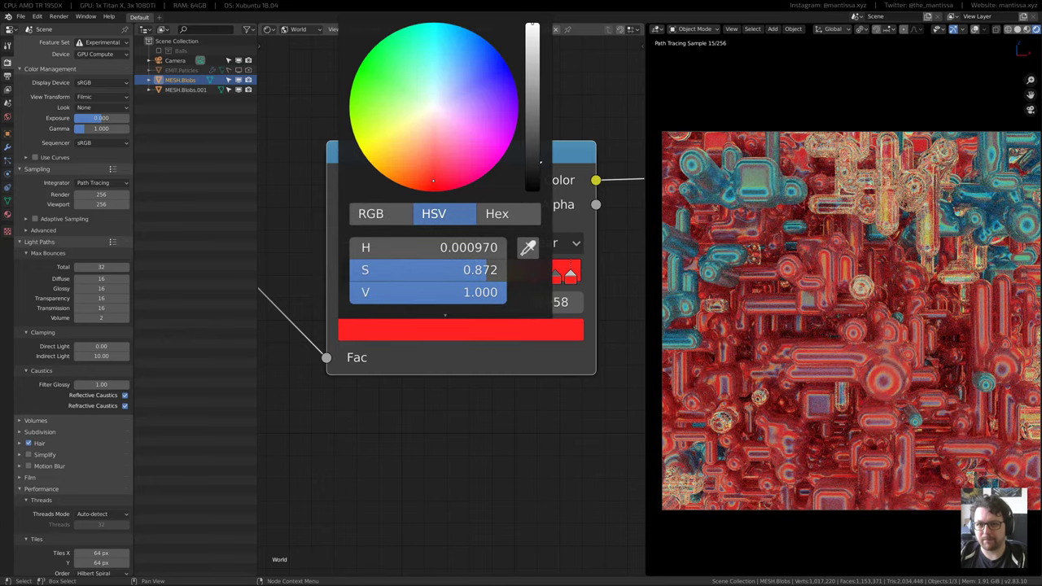
{"action": "left_click_drag", "start_coordinate": [537, 163], "coordinate": [532, 191]}
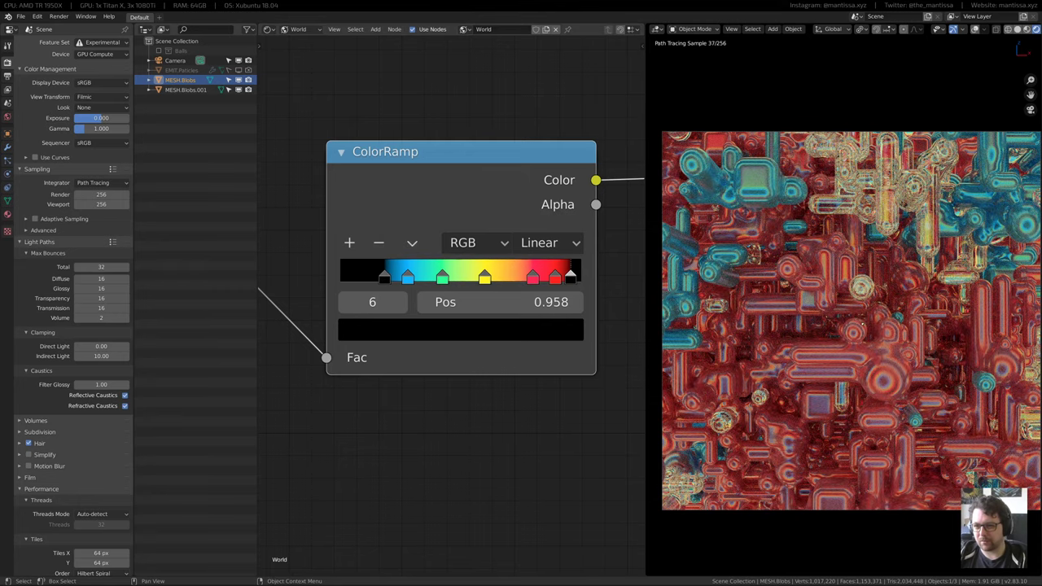
Return to the blobs' material nodes and set the Principled BSDF's Metallic to 0.000
{"action": "middle_click_drag", "start_coordinate": [862, 324], "coordinate": [849, 323], "text": "shift"}
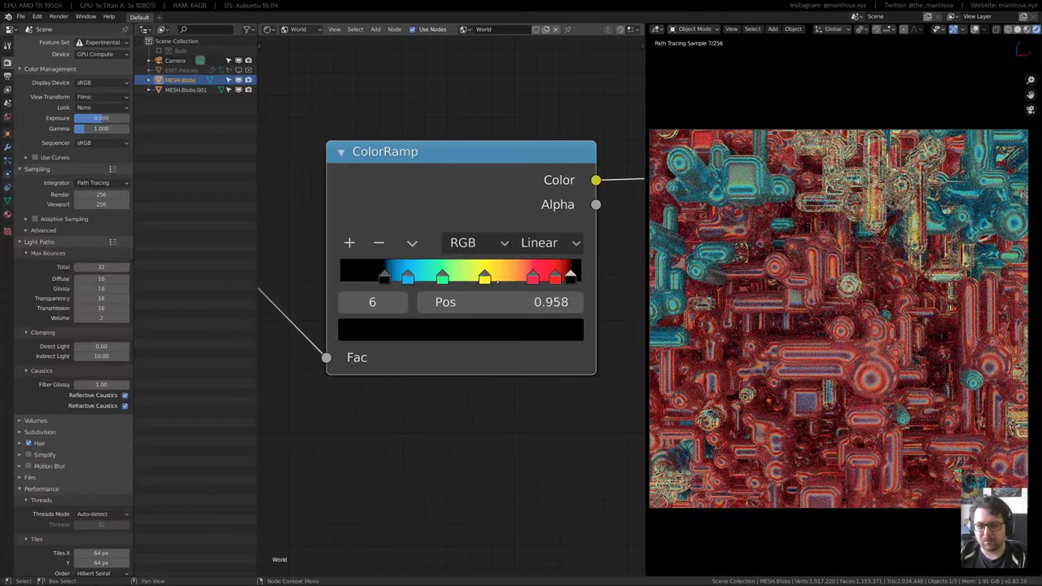
{"action": "middle_click_drag", "start_coordinate": [499, 280], "coordinate": [572, 328]}
{"action": "left_click", "coordinate": [294, 29]}
{"action": "left_click", "coordinate": [306, 50]}
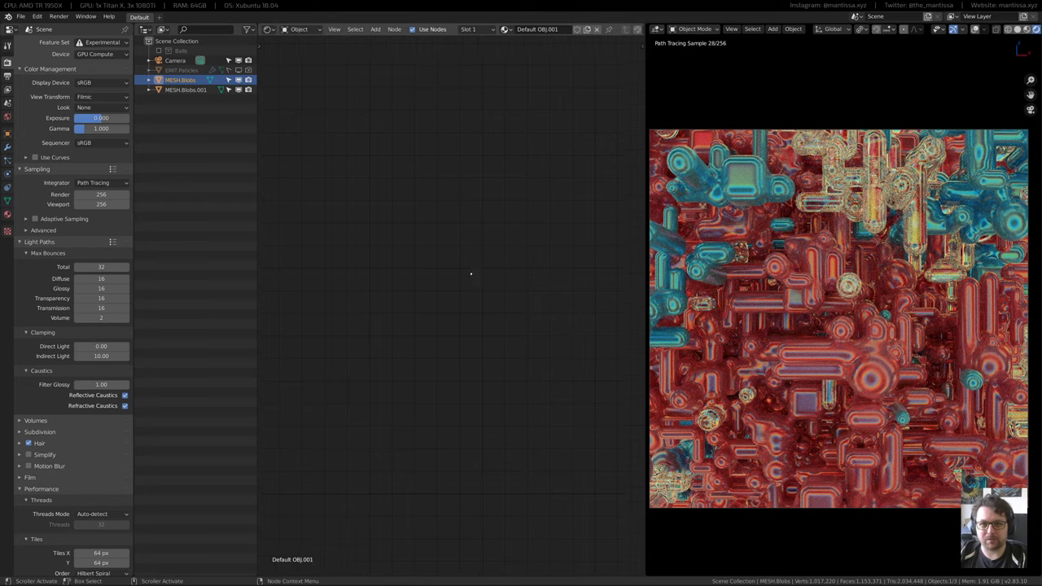
{"action": "scroll", "coordinate": [470, 275], "scroll_direction": "down", "scroll_amount": 18}
{"action": "middle_click_drag", "start_coordinate": [467, 330], "coordinate": [446, 461]}
{"action": "scroll", "coordinate": [570, 329], "scroll_direction": "up", "scroll_amount": 5}
{"action": "middle_click_drag", "start_coordinate": [571, 328], "coordinate": [562, 328]}
{"action": "scroll", "coordinate": [561, 327], "scroll_direction": "up", "scroll_amount": 3}
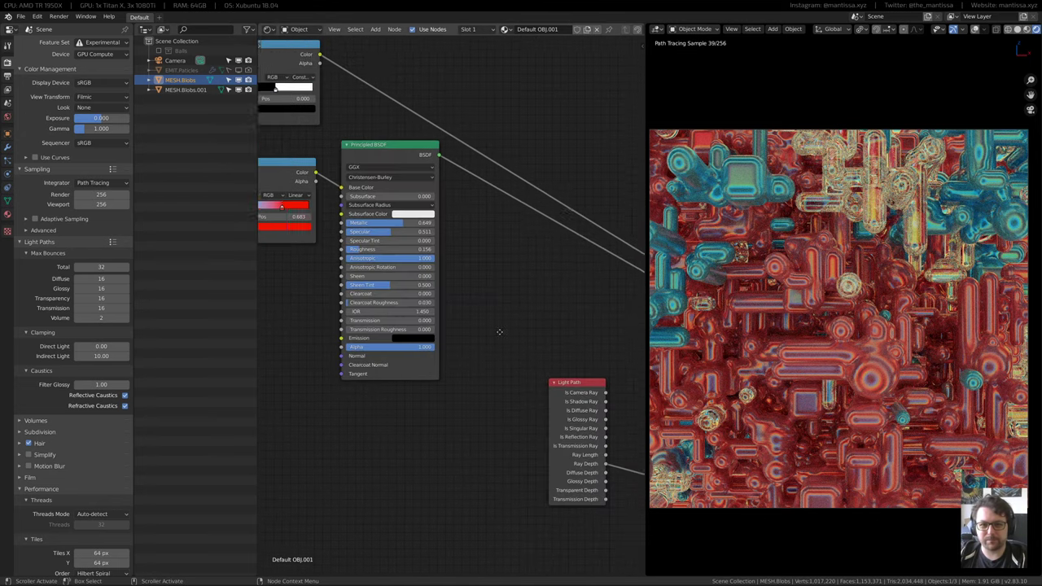
{"action": "middle_click_drag", "start_coordinate": [421, 256], "coordinate": [472, 291]}
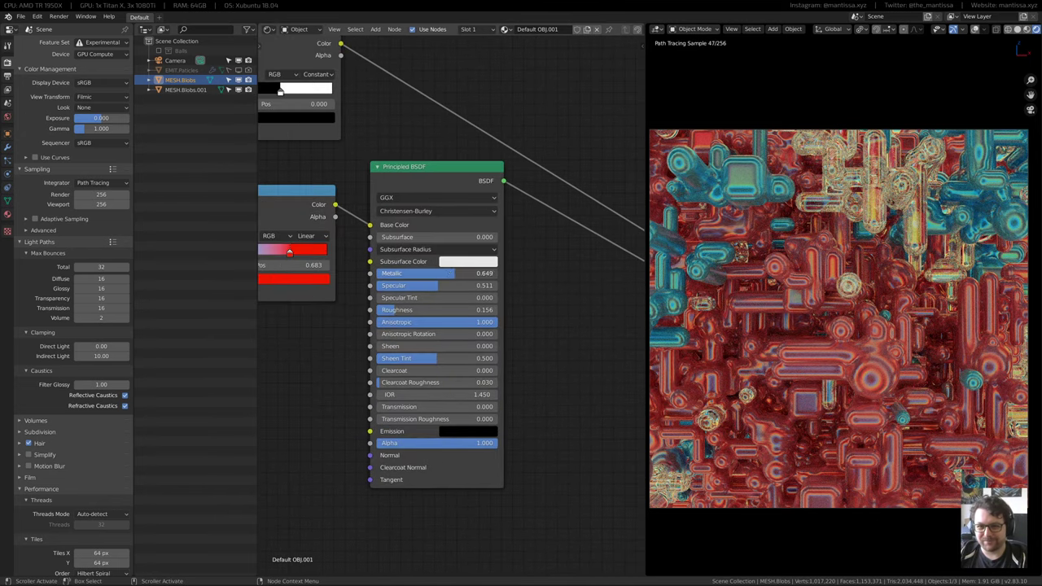
{"action": "left_click_drag", "start_coordinate": [466, 274], "coordinate": [377, 273]}
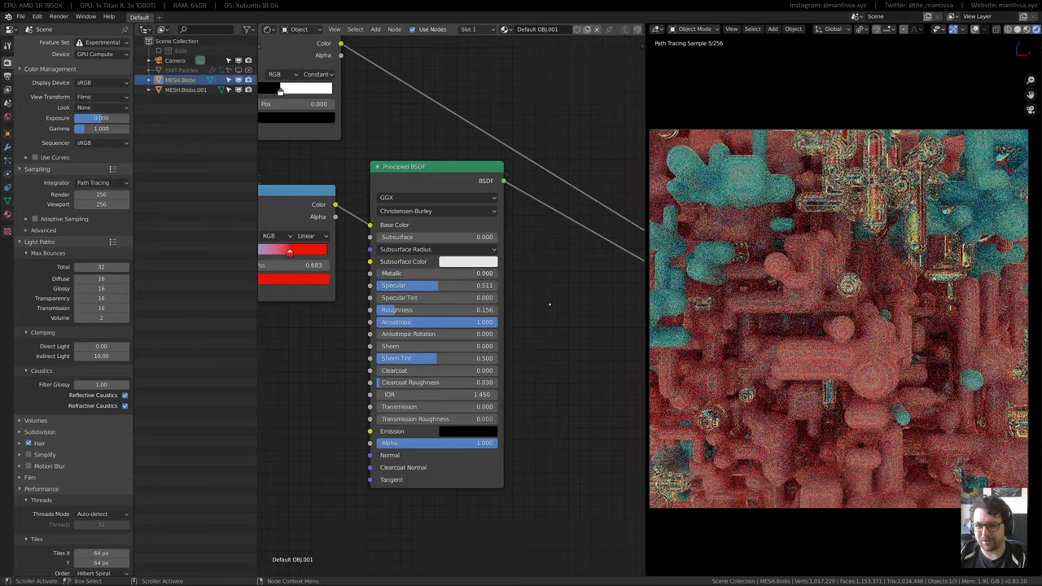
Set the Principled BSDF's Metallic to 0.485, Specular to 1.000, Roughness and Anisotropic to 0.000, and Clearcoat to 0.489
{"action": "scroll", "coordinate": [553, 293], "scroll_direction": "up", "scroll_amount": 2}
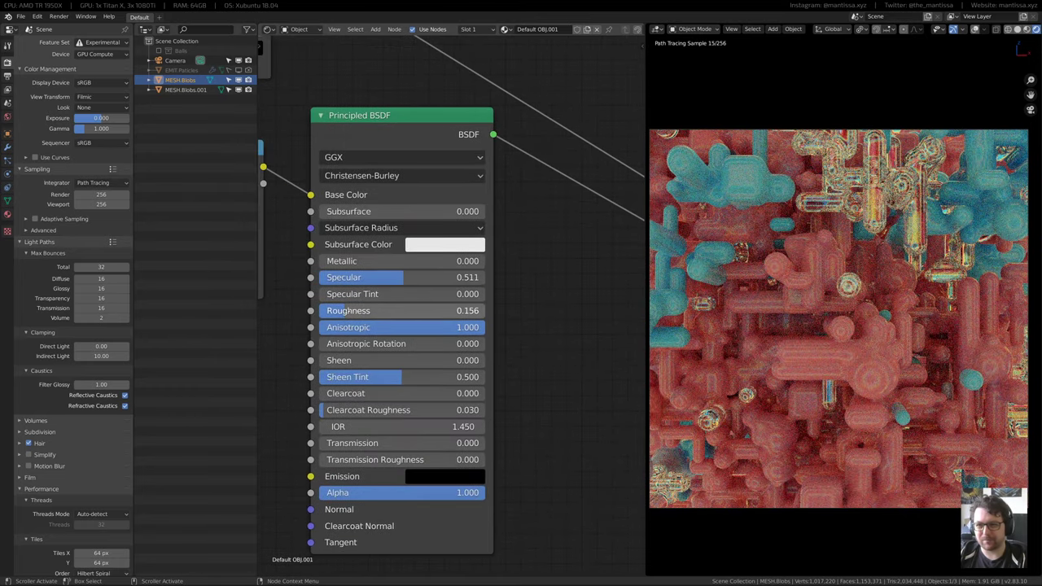
{"action": "mouse_move", "coordinate": [340, 310]}
{"action": "left_mouse_down"}
{"action": "mouse_move", "coordinate": [325, 311]}
{"action": "mouse_move", "coordinate": [379, 310]}
{"action": "mouse_move", "coordinate": [324, 311]}
{"action": "left_mouse_up"}
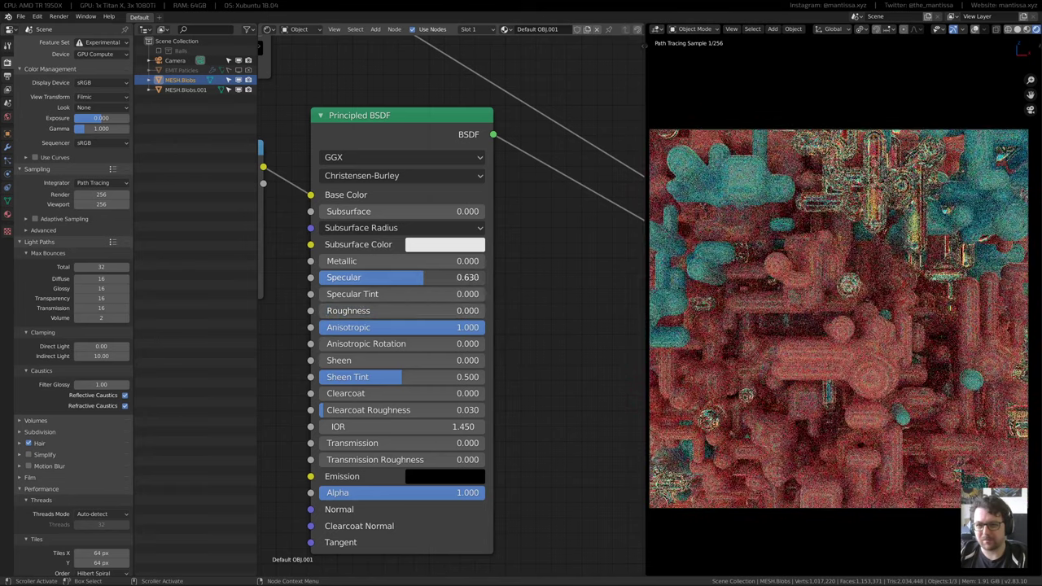
{"action": "left_click_drag", "start_coordinate": [403, 277], "coordinate": [485, 278]}
{"action": "left_click_drag", "start_coordinate": [429, 261], "coordinate": [460, 261]}
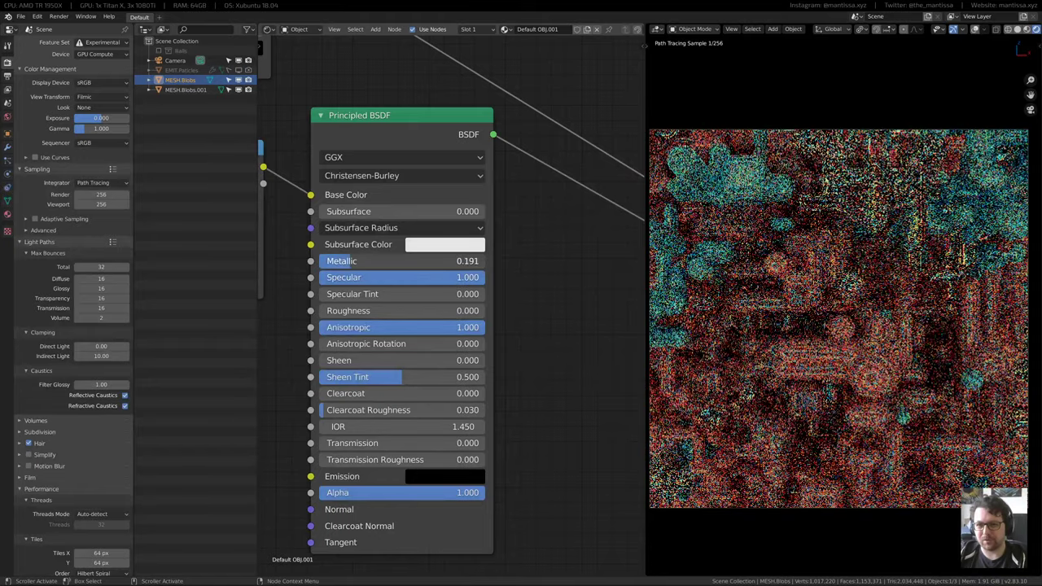
{"action": "left_click_drag", "start_coordinate": [353, 261], "coordinate": [388, 261]}
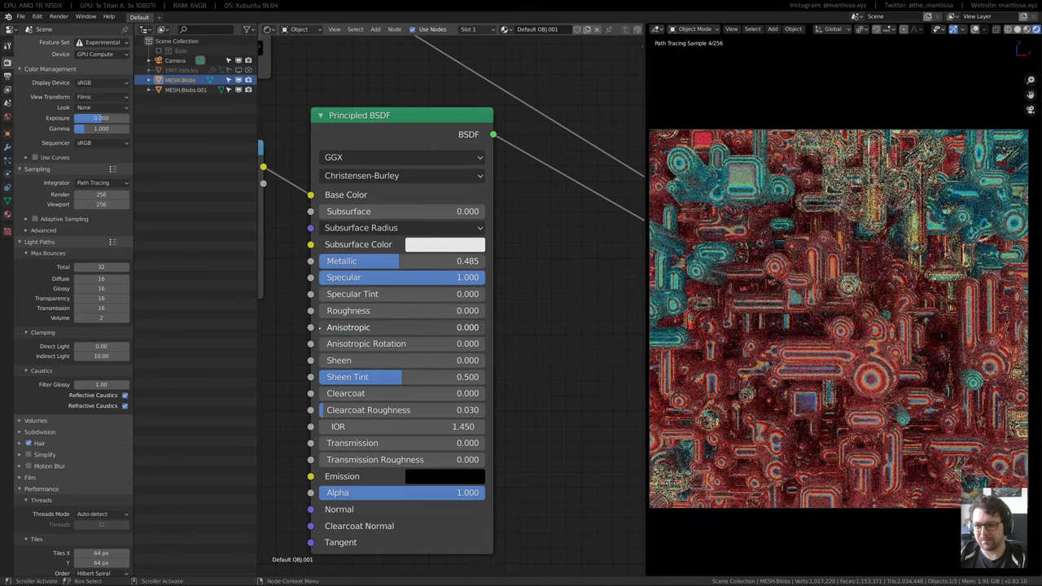
{"action": "middle_click_drag", "start_coordinate": [329, 343], "coordinate": [337, 307]}
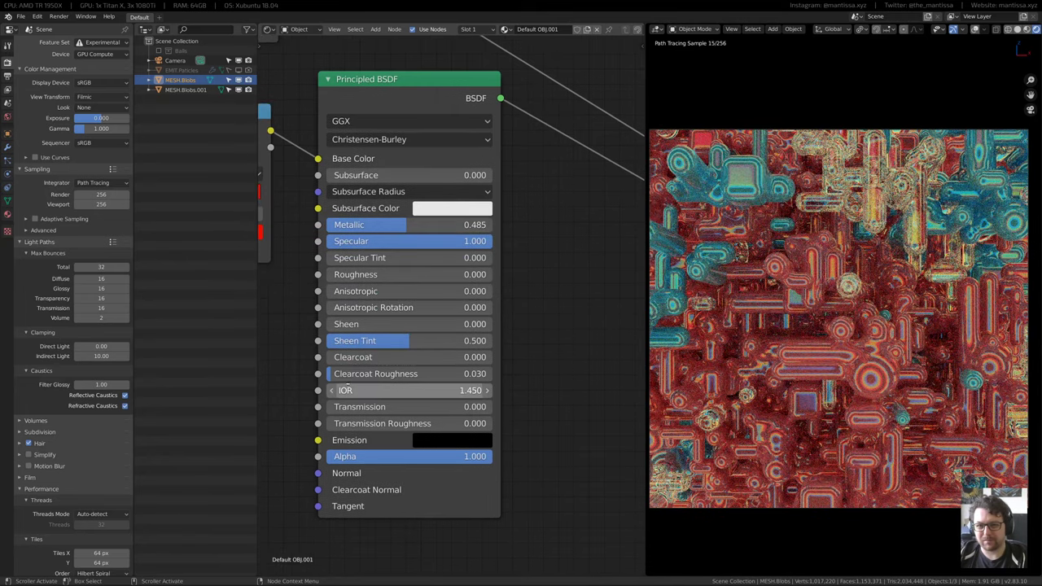
{"action": "left_click_drag", "start_coordinate": [350, 356], "coordinate": [393, 357]}
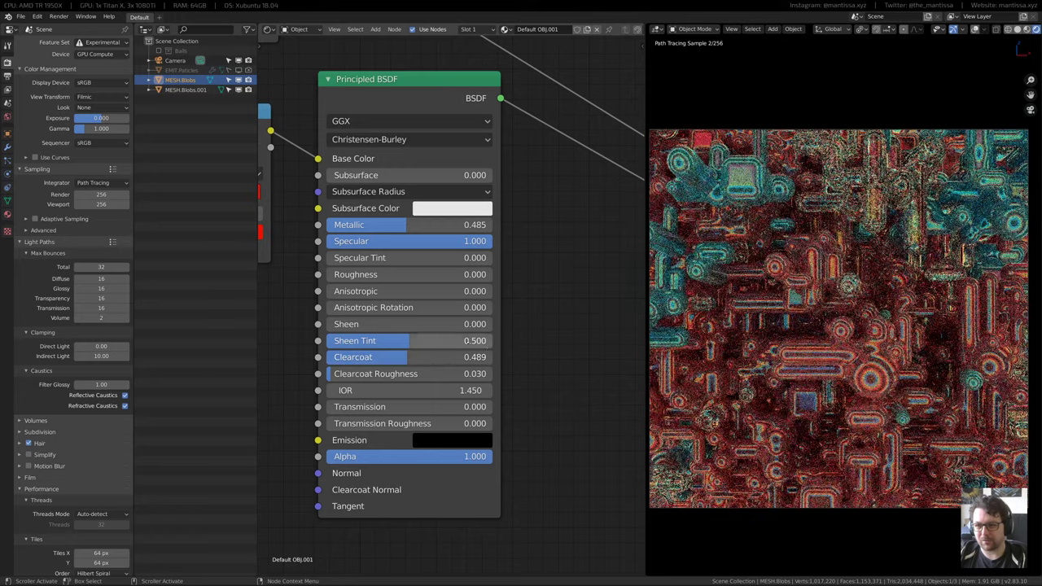
Change the second stop of the Base Color's ColorRamp to a slightly pinkish crimson red
{"action": "middle_click_drag", "start_coordinate": [342, 255], "coordinate": [584, 331]}
{"action": "left_click", "coordinate": [446, 306]}
{"action": "left_click", "coordinate": [446, 143]}
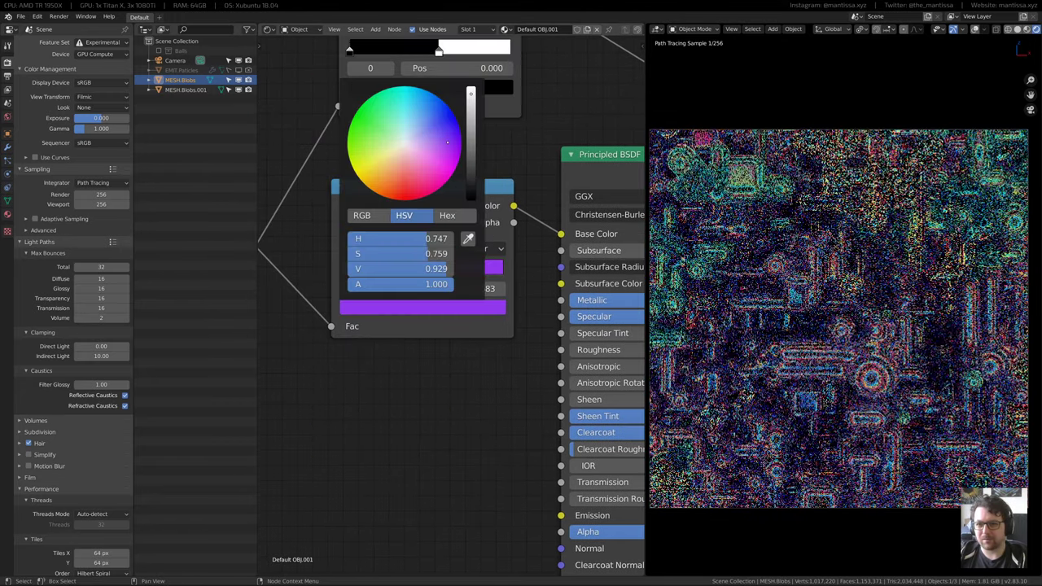
{"action": "mouse_move", "coordinate": [446, 142]}
{"action": "left_mouse_down"}
{"action": "mouse_move", "coordinate": [384, 101]}
{"action": "mouse_move", "coordinate": [359, 163]}
{"action": "mouse_move", "coordinate": [373, 190]}
{"action": "mouse_move", "coordinate": [424, 195]}
{"action": "mouse_move", "coordinate": [445, 184]}
{"action": "mouse_move", "coordinate": [414, 198]}
{"action": "left_mouse_up"}
{"action": "scroll", "coordinate": [452, 293], "scroll_direction": "down", "scroll_amount": 7}
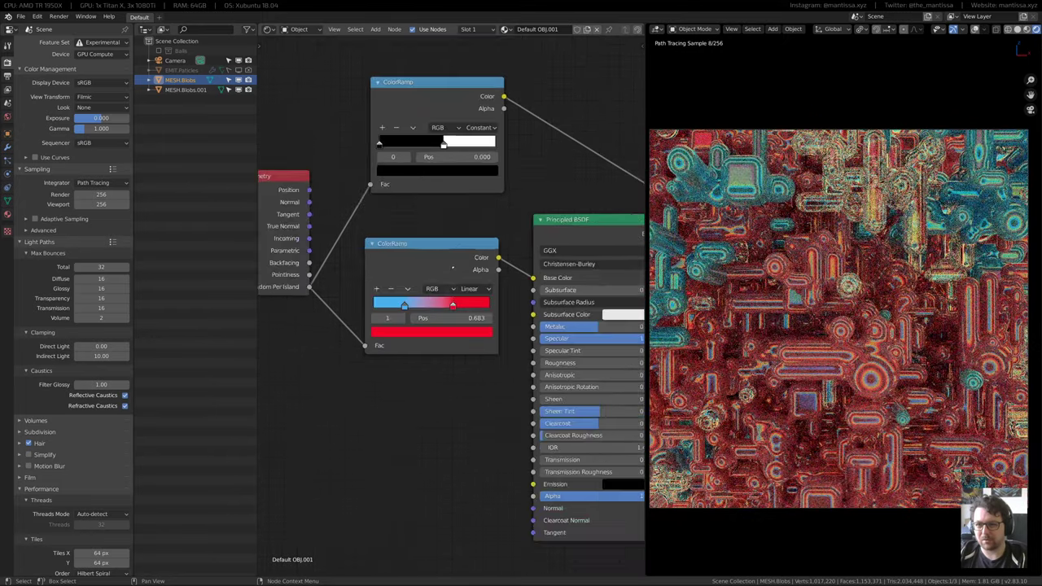
Switch to the world's shader nodes and set the Mapping node's Location X to 0.310
{"action": "middle_click_drag", "start_coordinate": [380, 134], "coordinate": [366, 205]}
{"action": "left_click", "coordinate": [299, 29]}
{"action": "left_click", "coordinate": [301, 51]}
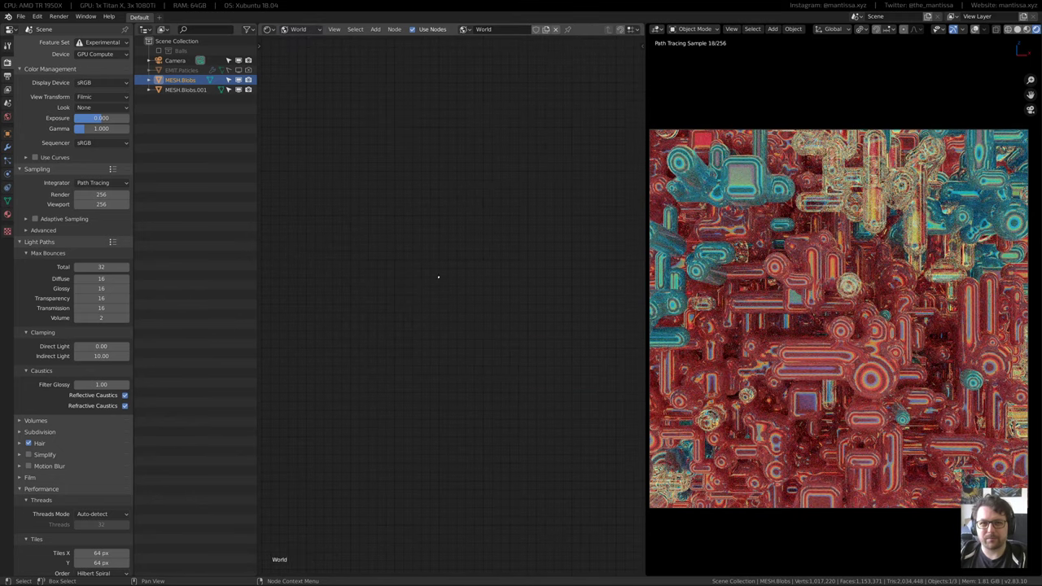
{"action": "key", "text": "Home"}
{"action": "scroll", "coordinate": [352, 318], "scroll_direction": "up", "scroll_amount": 5}
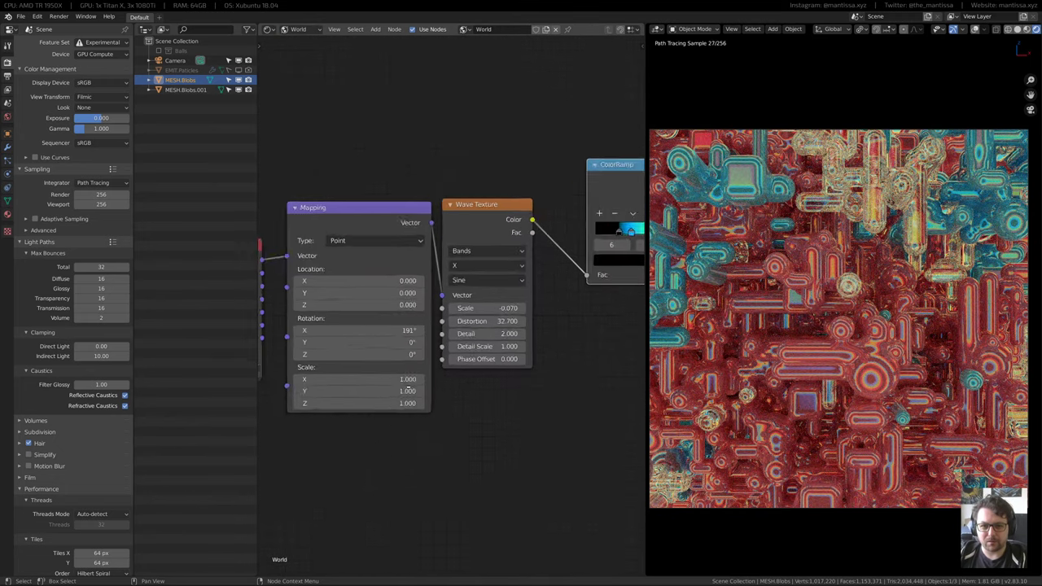
{"action": "left_click_drag", "start_coordinate": [456, 285], "coordinate": [497, 285]}
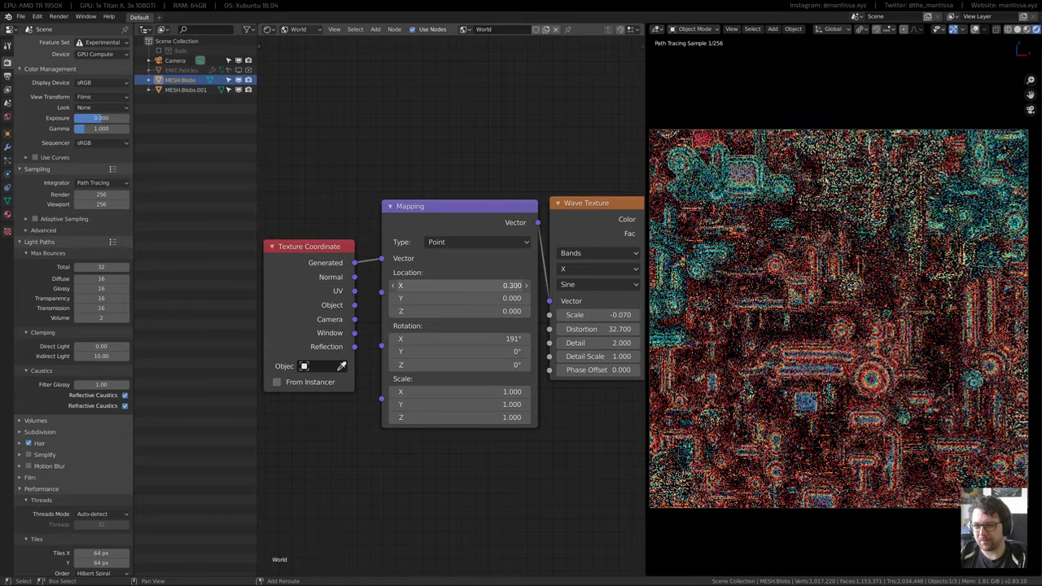
{"action": "middle_click_drag", "start_coordinate": [480, 311], "coordinate": [388, 317]}
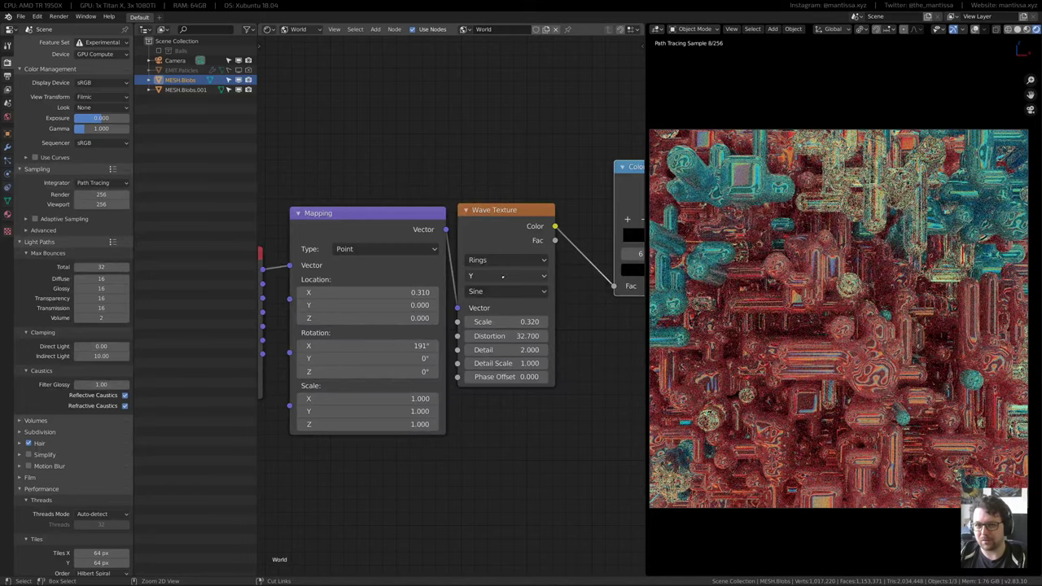
Set the world Wave Texture's rings direction to Spherical and its Scale to -0.020
{"action": "scroll", "coordinate": [502, 277], "scroll_direction": "up", "scroll_amount": 1, "text": "ctrl"}
{"action": "scroll", "coordinate": [502, 276], "scroll_direction": "up", "scroll_amount": 1, "text": "ctrl"}
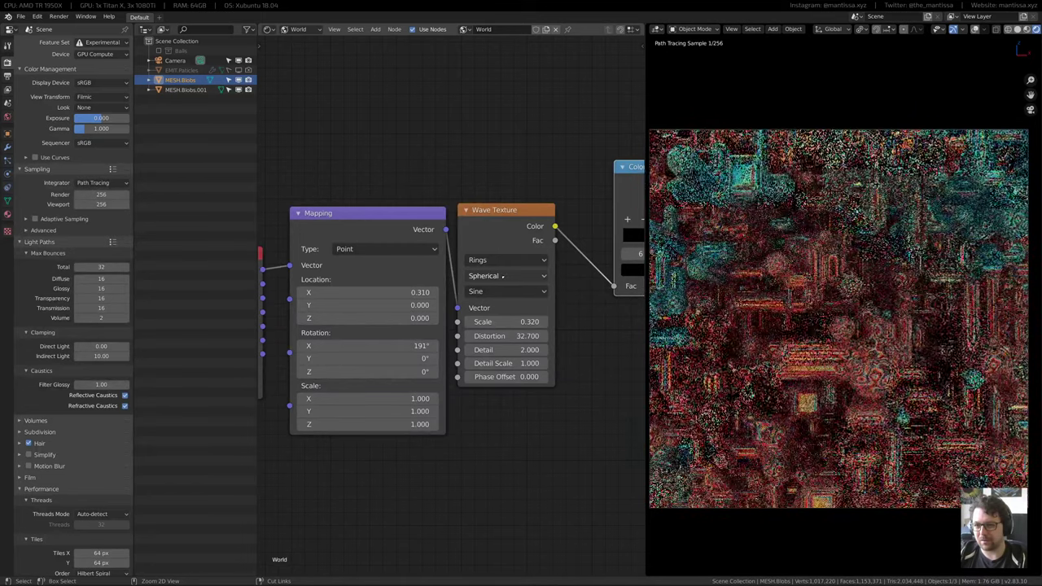
{"action": "left_click_drag", "start_coordinate": [512, 322], "coordinate": [531, 321], "text": "shift"}
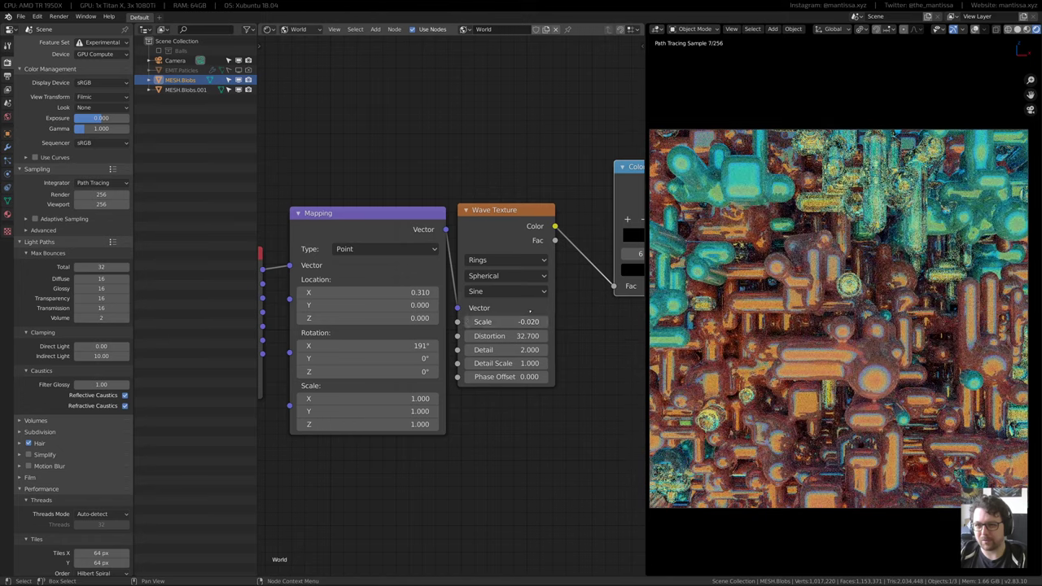
{"action": "middle_click_drag", "start_coordinate": [489, 292], "coordinate": [407, 304]}
{"action": "scroll", "coordinate": [407, 304], "scroll_direction": "up", "scroll_amount": 1}
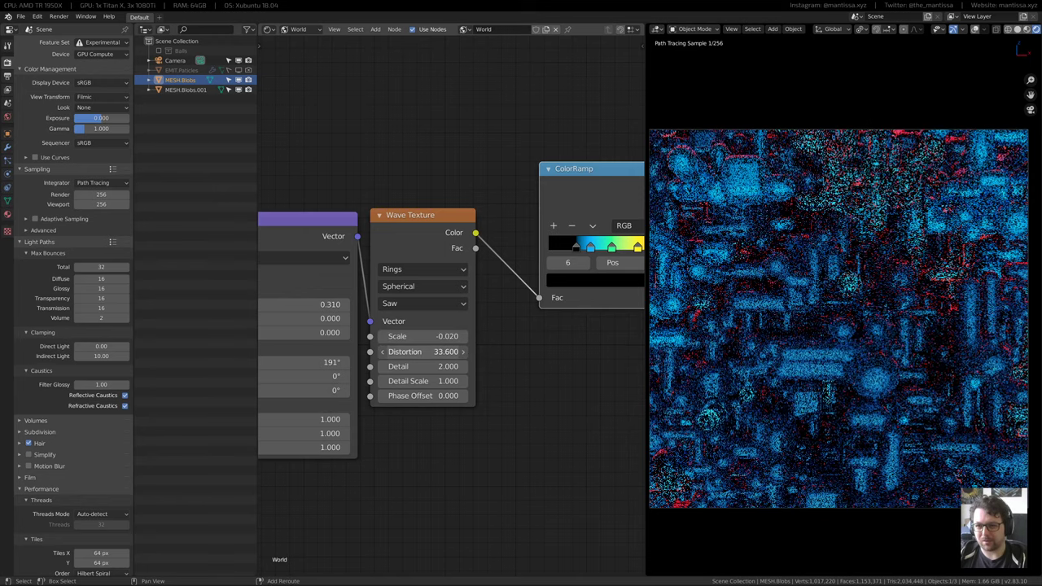
{"action": "mouse_move", "coordinate": [432, 351]}
{"action": "left_mouse_down"}
{"action": "mouse_move", "coordinate": [444, 352]}
{"action": "mouse_move", "coordinate": [436, 337]}
{"action": "left_mouse_up"}
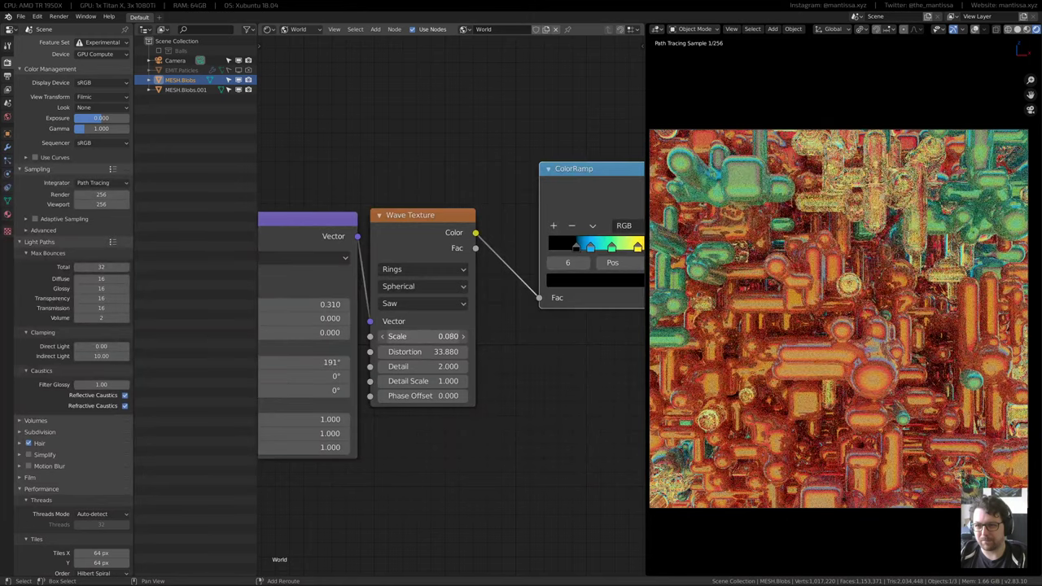
{"action": "left_click_drag", "start_coordinate": [423, 336], "coordinate": [415, 336]}
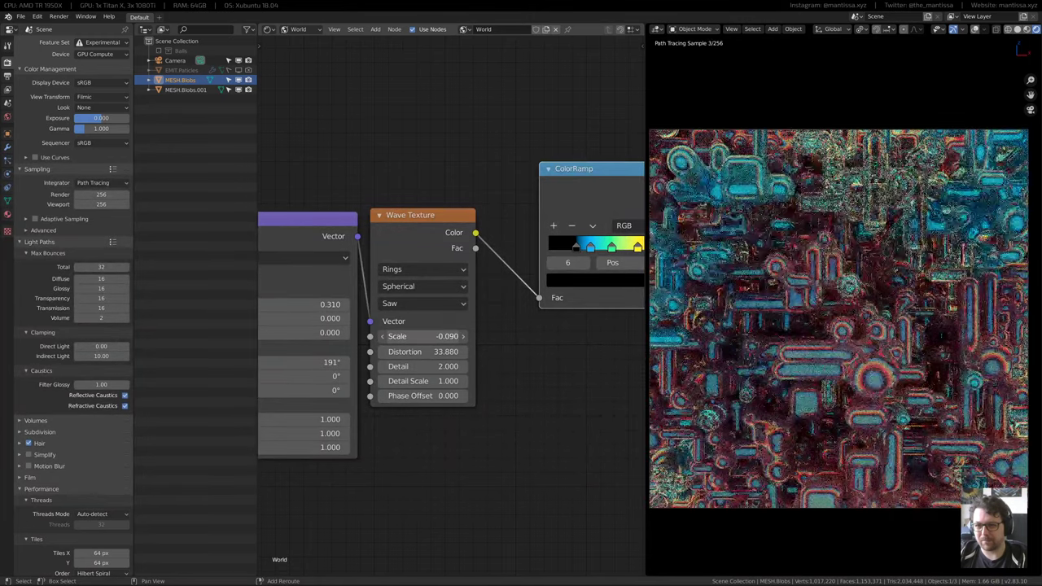
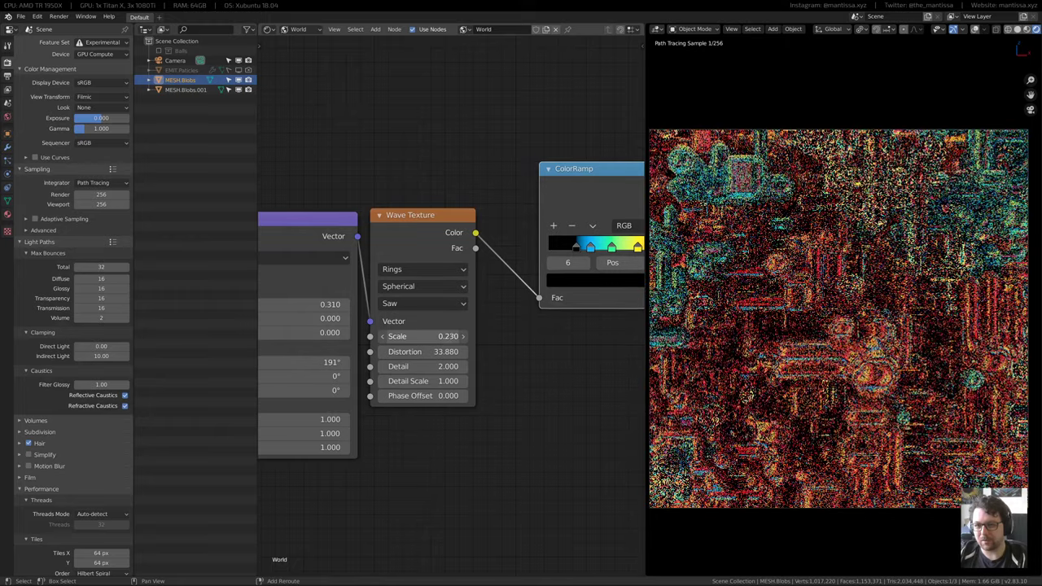
Set the world Mapping node's Rotation Y to 55.9° and Rotation Z to 109°
{"action": "middle_click_drag", "start_coordinate": [325, 333], "coordinate": [408, 328]}
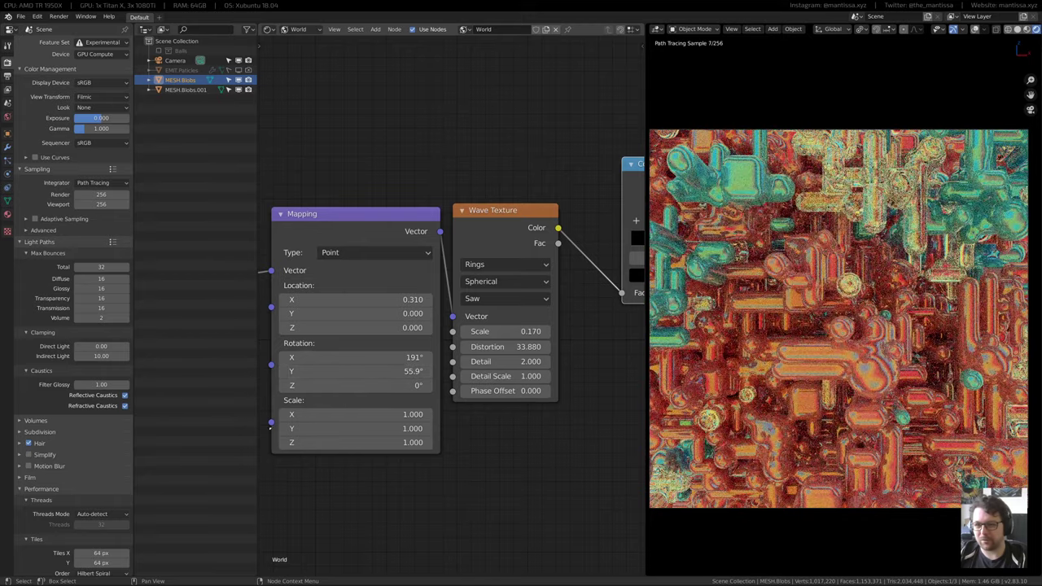
{"action": "left_click_drag", "start_coordinate": [336, 385], "coordinate": [366, 385]}
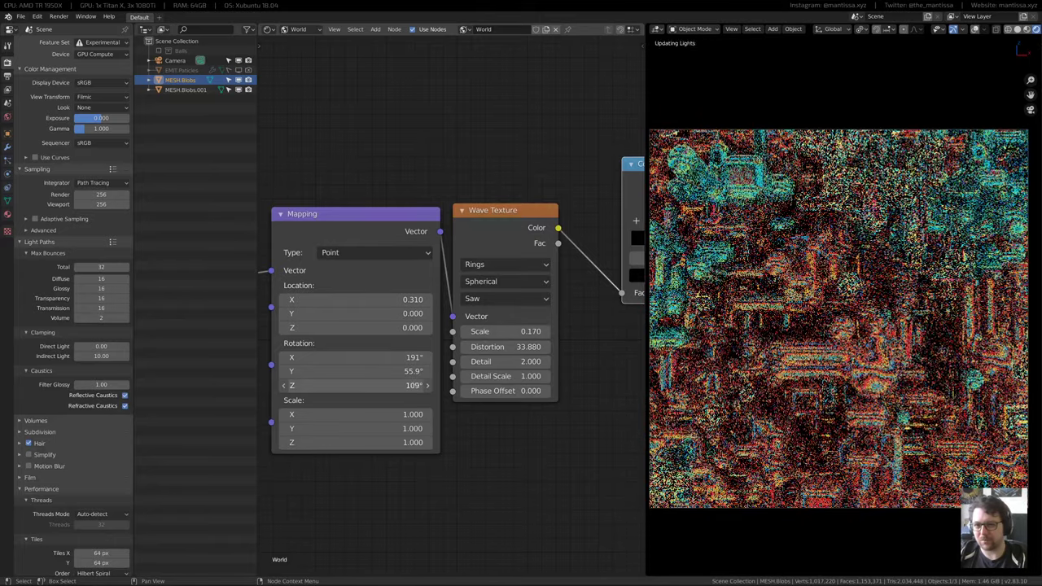
Move the blue stop of the world's ColorRamp to position 0.318
{"action": "middle_click_drag", "start_coordinate": [542, 331], "coordinate": [399, 358]}
{"action": "scroll", "coordinate": [398, 358], "scroll_direction": "down", "scroll_amount": 5}
{"action": "middle_click_drag", "start_coordinate": [625, 285], "coordinate": [559, 346]}
{"action": "scroll", "coordinate": [470, 347], "scroll_direction": "up", "scroll_amount": 3}
{"action": "scroll", "coordinate": [469, 346], "scroll_direction": "down", "scroll_amount": 6}
{"action": "scroll", "coordinate": [449, 355], "scroll_direction": "up", "scroll_amount": 4}
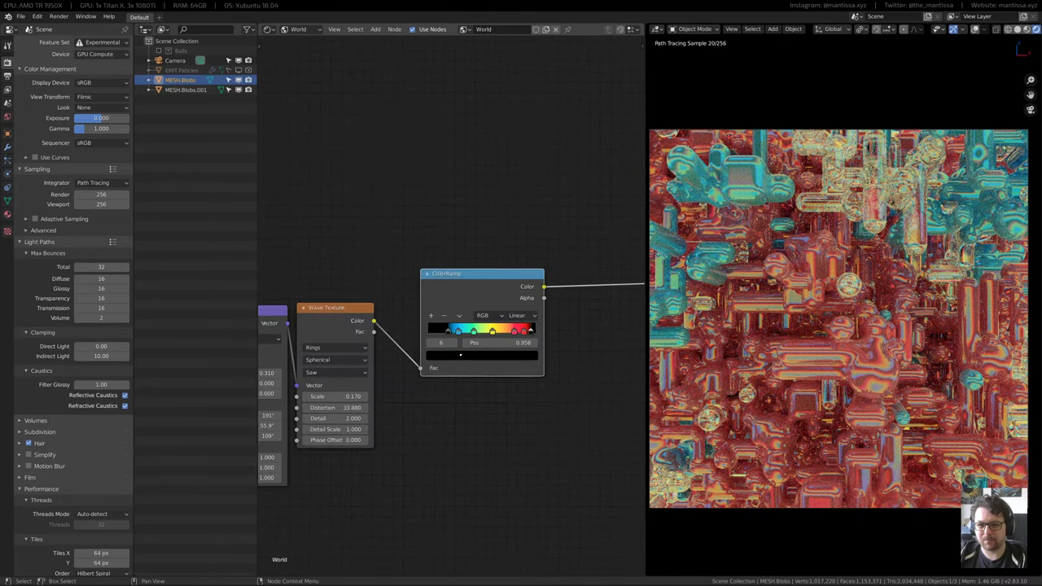
{"action": "scroll", "coordinate": [460, 355], "scroll_direction": "up", "scroll_amount": 2}
{"action": "left_click_drag", "start_coordinate": [457, 322], "coordinate": [464, 323]}
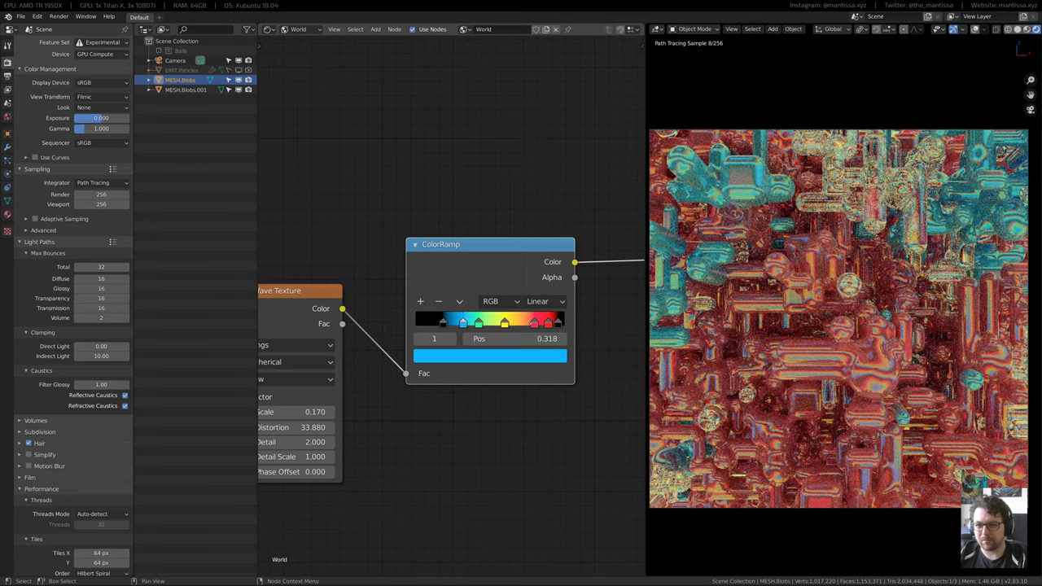
Adjust the color of the world ColorRamp's yellow stop to hue 0.157 and saturation 0.868
{"action": "left_click", "coordinate": [505, 322]}
{"action": "left_click", "coordinate": [489, 356]}
{"action": "mouse_move", "coordinate": [500, 179]}
{"action": "left_mouse_down"}
{"action": "mouse_move", "coordinate": [463, 257]}
{"action": "mouse_move", "coordinate": [421, 212]}
{"action": "mouse_move", "coordinate": [430, 173]}
{"action": "mouse_move", "coordinate": [434, 228]}
{"action": "left_mouse_up"}
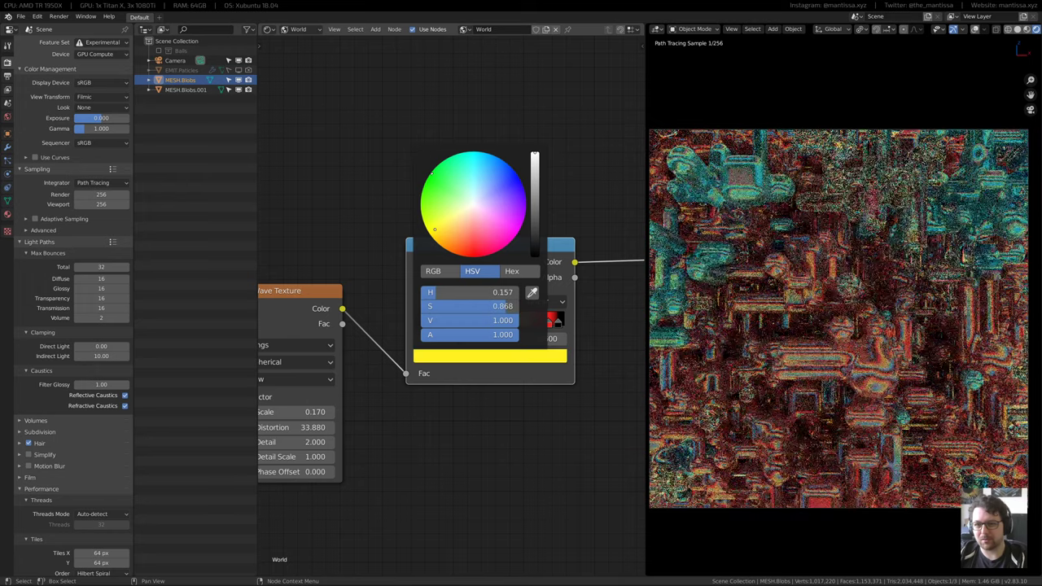
Try a blue hue on the world ColorRamp's pinkish-red stop at position 0.800, then return it to pinkish red
{"action": "middle_click_drag", "start_coordinate": [515, 372], "coordinate": [474, 393]}
{"action": "scroll", "coordinate": [474, 393], "scroll_direction": "up", "scroll_amount": 1}
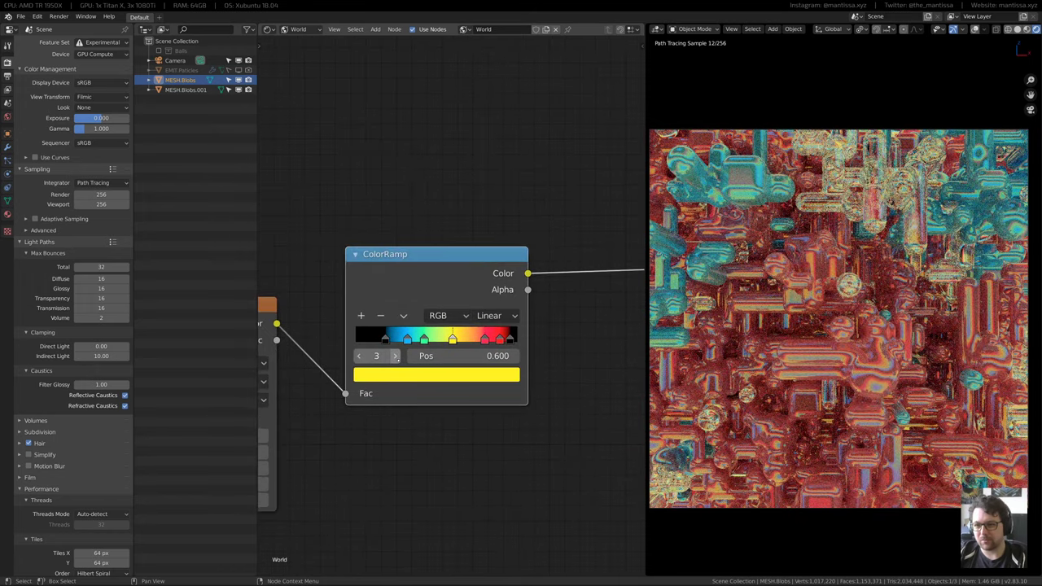
{"action": "left_click", "coordinate": [485, 338]}
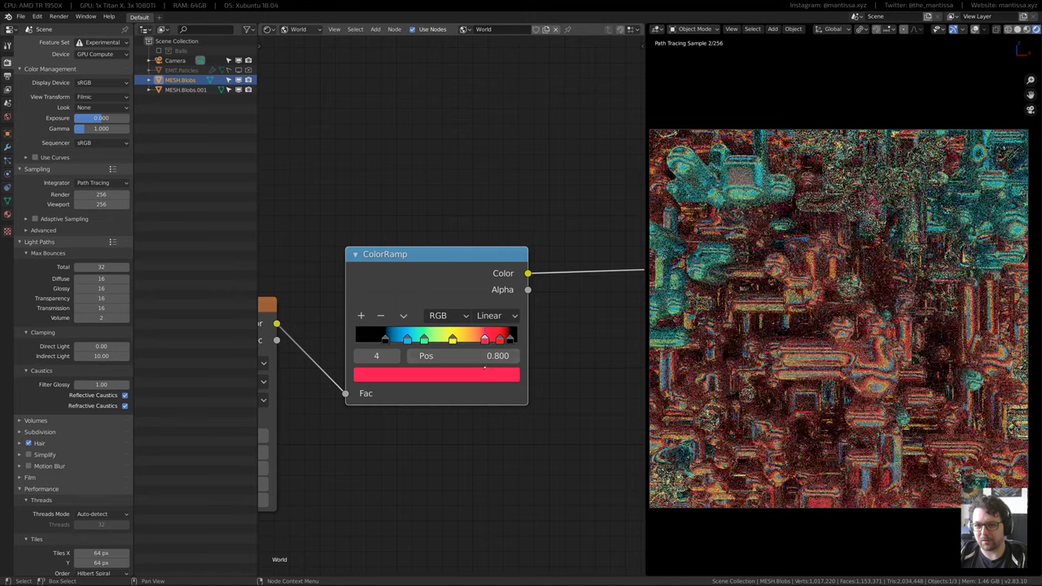
{"action": "left_click", "coordinate": [485, 370]}
{"action": "left_click", "coordinate": [448, 190]}
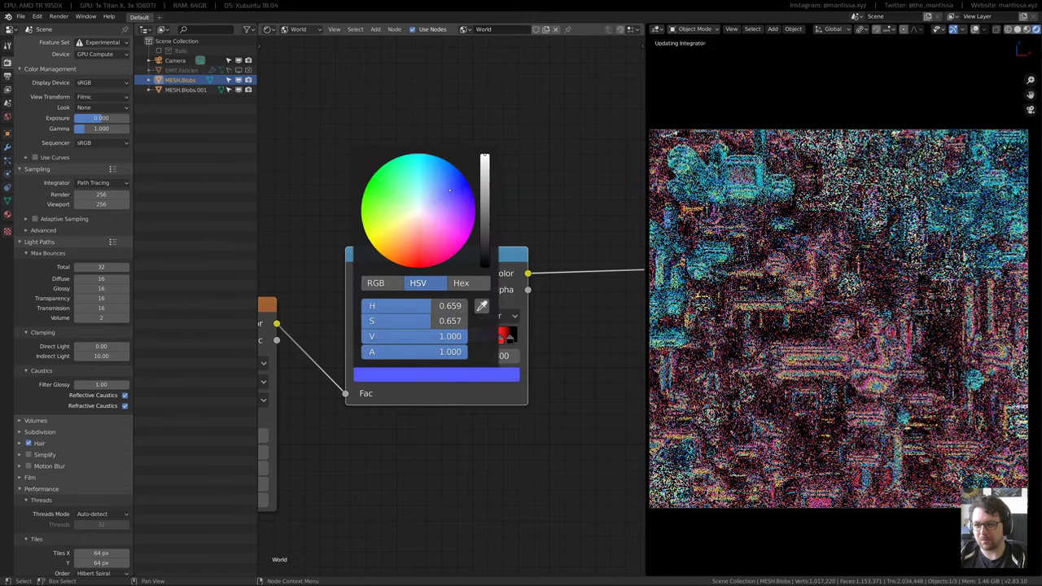
{"action": "left_click_drag", "start_coordinate": [448, 189], "coordinate": [430, 256]}
Switch to the blobs' material nodes and move the Geometry, ColorRamp and Principled BSDF nodes beside the Light Path node
{"action": "middle_click_drag", "start_coordinate": [533, 363], "coordinate": [375, 404]}
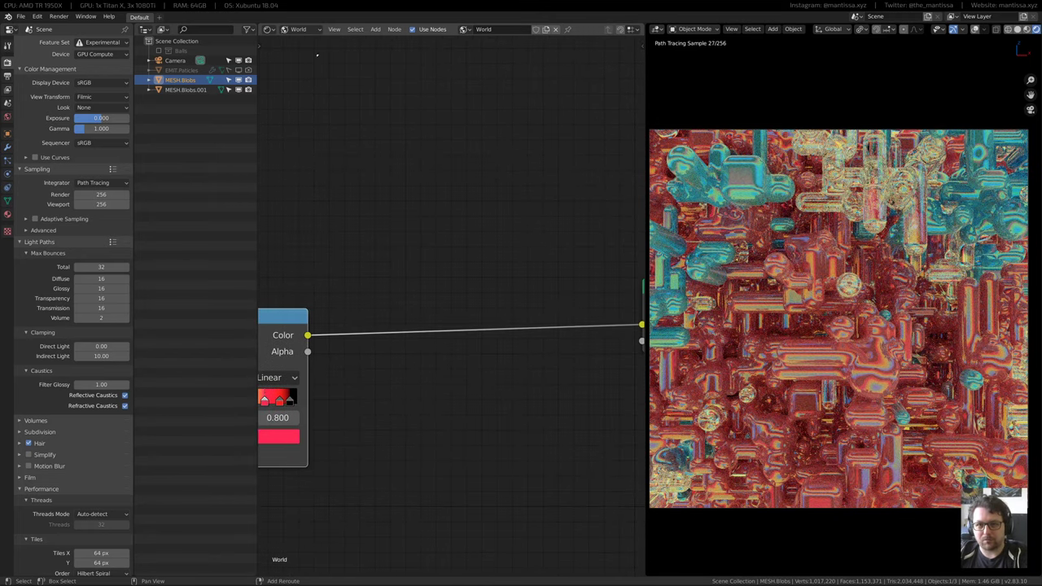
{"action": "left_click", "coordinate": [298, 30]}
{"action": "left_click", "coordinate": [298, 40]}
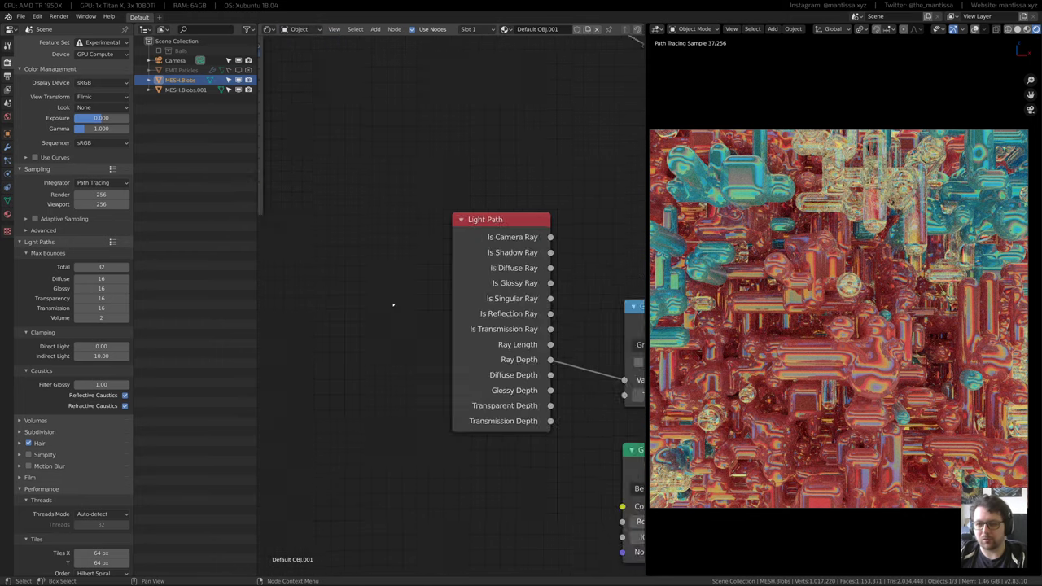
{"action": "scroll", "coordinate": [394, 305], "scroll_direction": "down", "scroll_amount": 3}
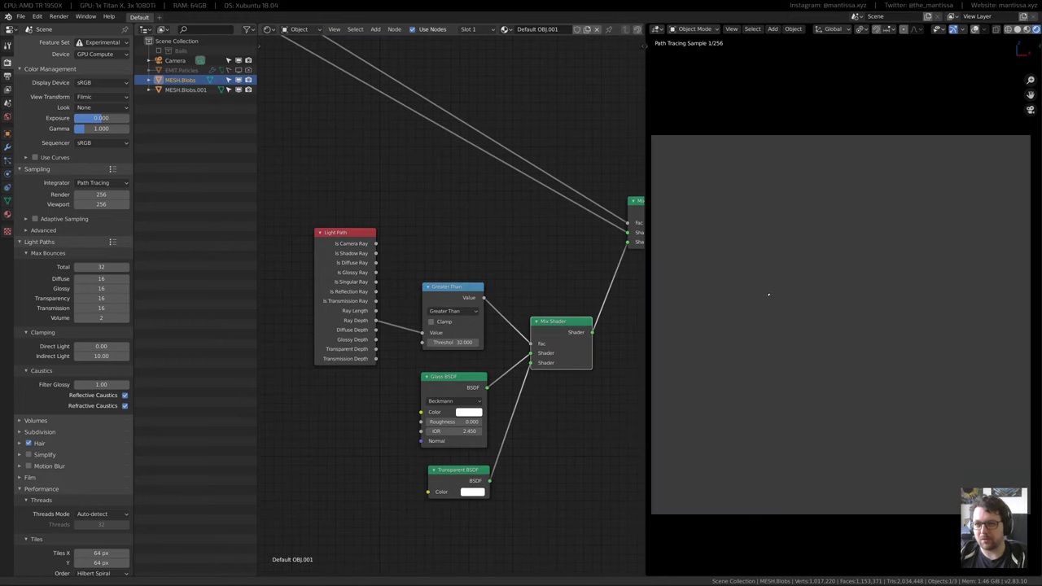
{"action": "middle_click_drag", "start_coordinate": [411, 241], "coordinate": [518, 347]}
{"action": "middle_click_drag", "start_coordinate": [310, 199], "coordinate": [489, 250]}
{"action": "scroll", "coordinate": [489, 249], "scroll_direction": "down", "scroll_amount": 6}
{"action": "left_click_drag", "start_coordinate": [277, 124], "coordinate": [486, 290]}
{"action": "left_click_drag", "start_coordinate": [452, 191], "coordinate": [502, 315]}
{"action": "middle_click_drag", "start_coordinate": [501, 315], "coordinate": [415, 255]}
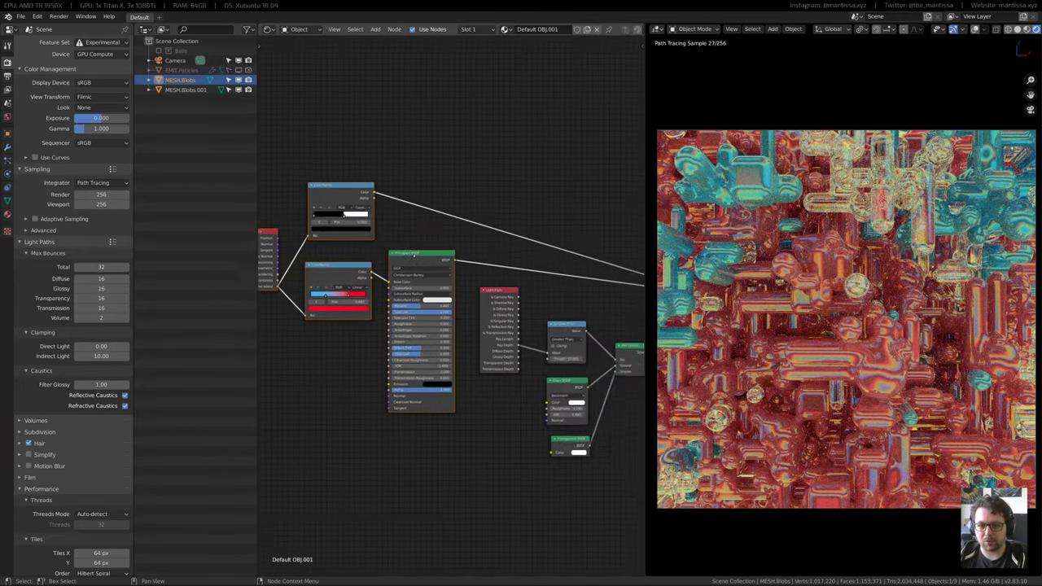
Set the Principled BSDF's IOR to 2.45
{"action": "scroll", "coordinate": [413, 256], "scroll_direction": "up", "scroll_amount": 2}
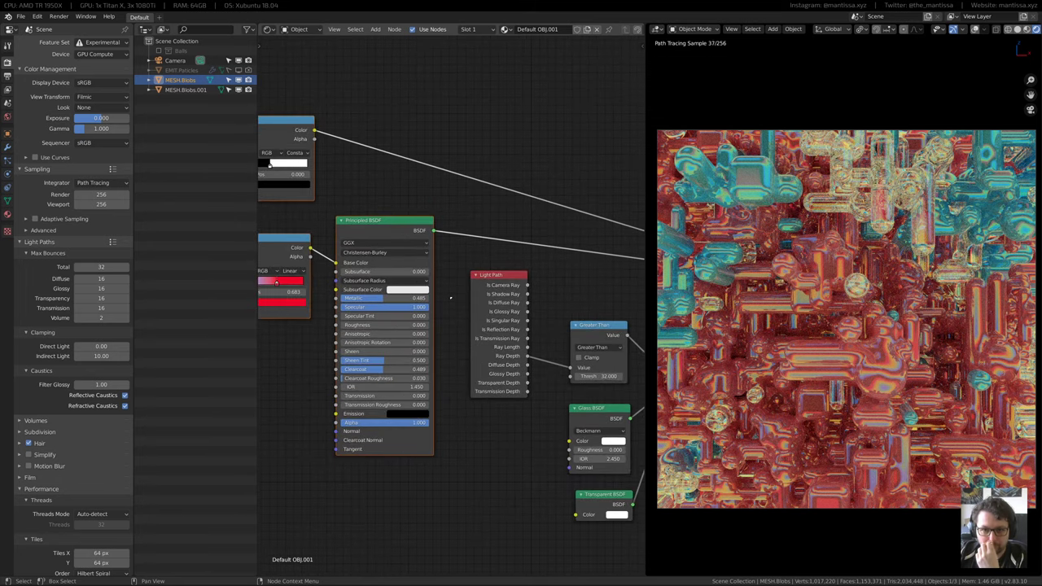
{"action": "scroll", "coordinate": [439, 407], "scroll_direction": "up", "scroll_amount": 2}
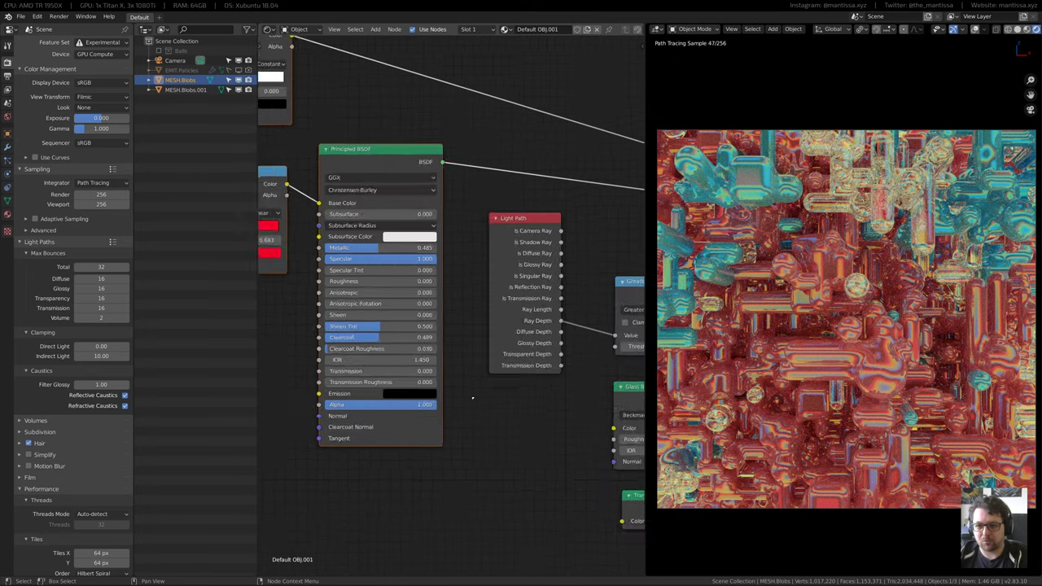
{"action": "double_click", "coordinate": [351, 356]}
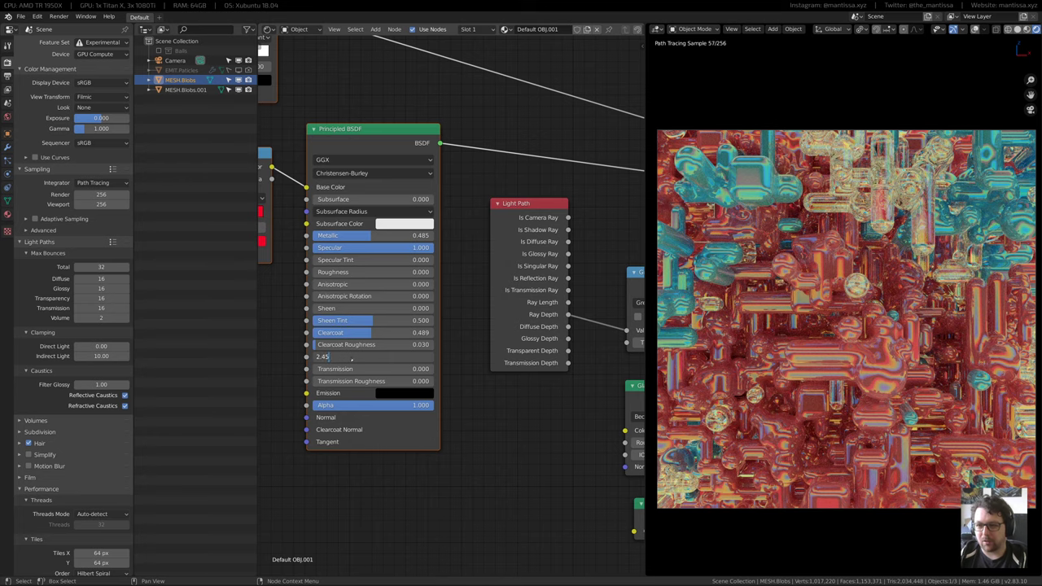
{"action": "type", "text": "2.45"}
{"action": "key", "text": "Return"}
Move the white stop of the Constant ColorRamp that drives the shader mix to position 0.584
{"action": "scroll", "coordinate": [560, 318], "scroll_direction": "down", "scroll_amount": 2}
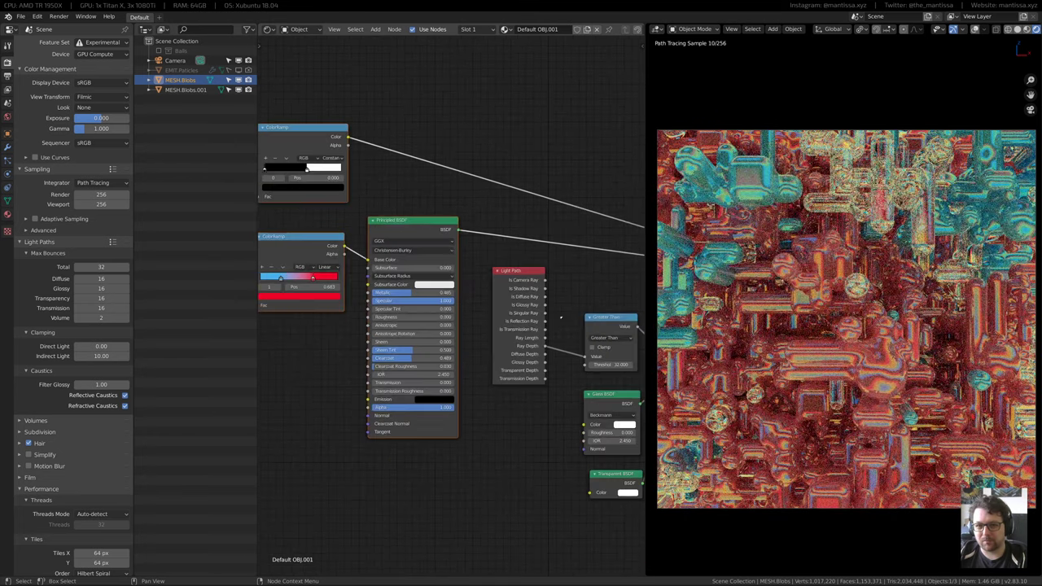
{"action": "middle_click_drag", "start_coordinate": [561, 317], "coordinate": [553, 357]}
{"action": "scroll", "coordinate": [522, 344], "scroll_direction": "up", "scroll_amount": 3}
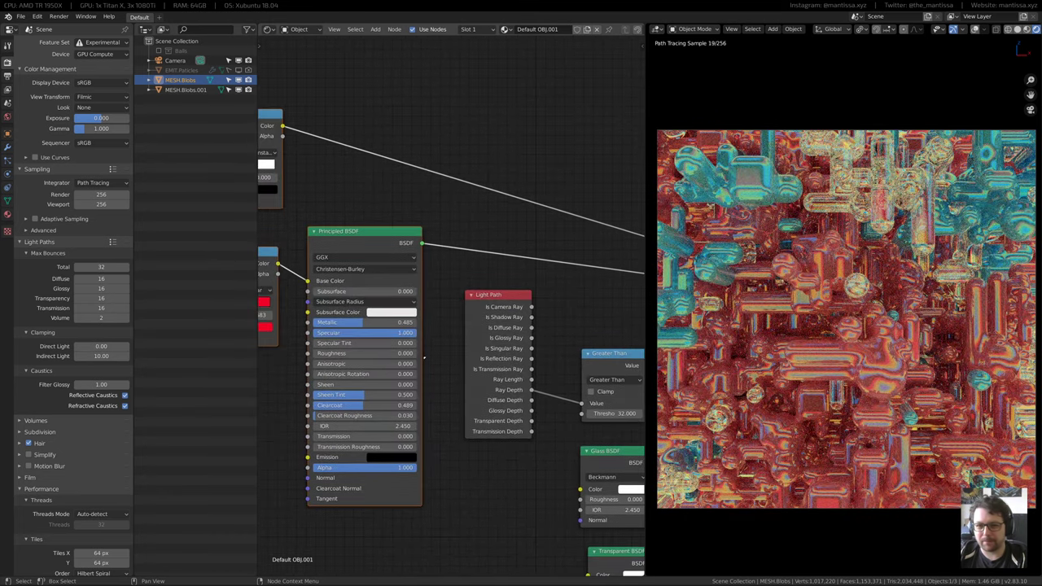
{"action": "middle_click_drag", "start_coordinate": [424, 357], "coordinate": [301, 281]}
{"action": "scroll", "coordinate": [569, 407], "scroll_direction": "up", "scroll_amount": 2}
{"action": "middle_click_drag", "start_coordinate": [587, 402], "coordinate": [856, 559]}
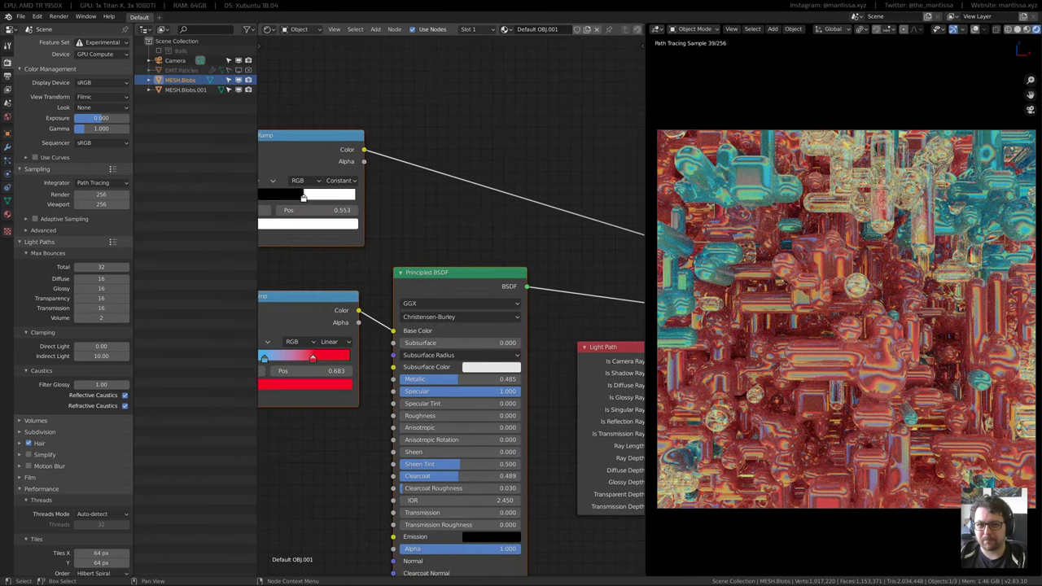
{"action": "mouse_move", "coordinate": [304, 196]}
{"action": "left_mouse_down"}
{"action": "mouse_move", "coordinate": [291, 197]}
{"action": "mouse_move", "coordinate": [307, 198]}
{"action": "left_mouse_up"}
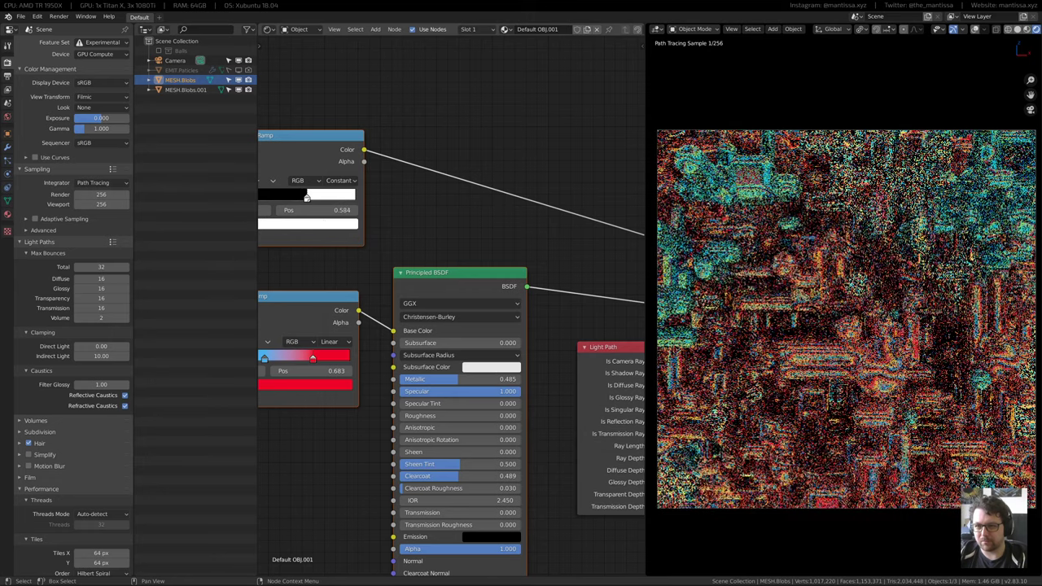
Add a black stop at position 0.099 to the Constant ColorRamp and make its first stop white
{"action": "middle_click_drag", "start_coordinate": [312, 229], "coordinate": [419, 266]}
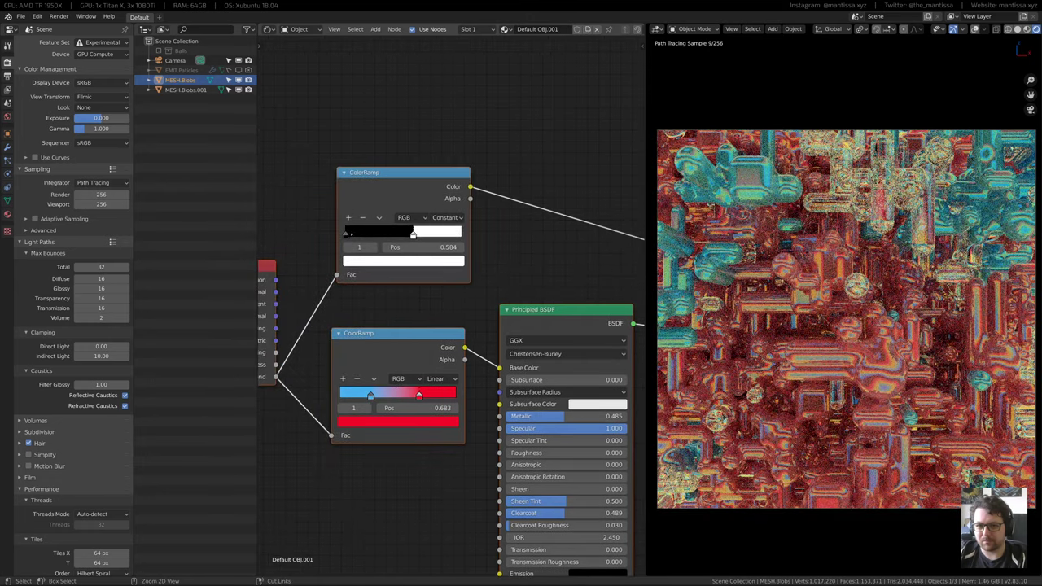
{"action": "left_click", "coordinate": [353, 233], "text": "ctrl"}
{"action": "left_click", "coordinate": [345, 233]}
{"action": "left_click", "coordinate": [355, 259]}
{"action": "left_click_drag", "start_coordinate": [355, 233], "coordinate": [426, 233]}
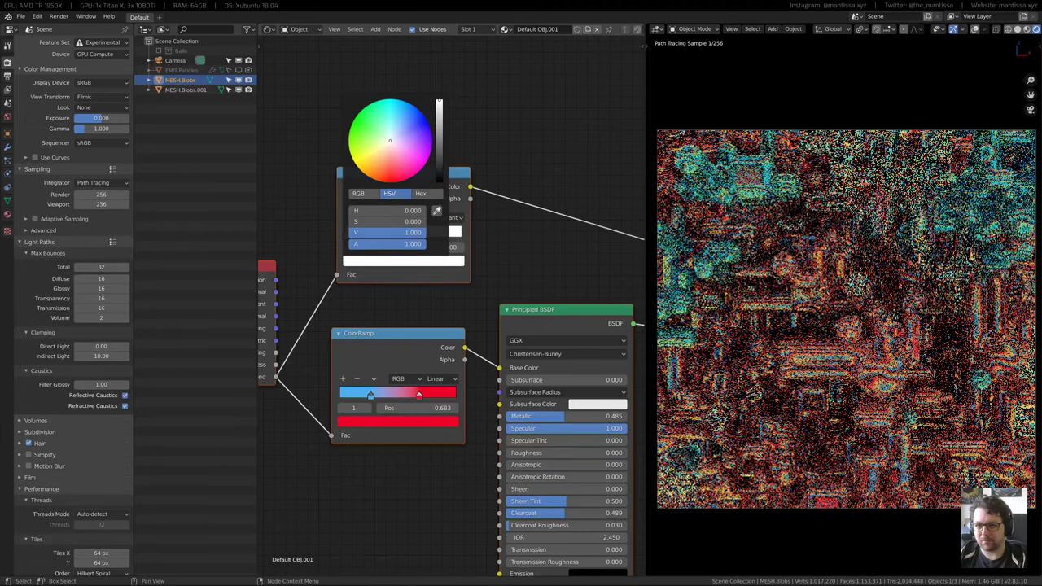
{"action": "left_click_drag", "start_coordinate": [348, 234], "coordinate": [352, 235]}
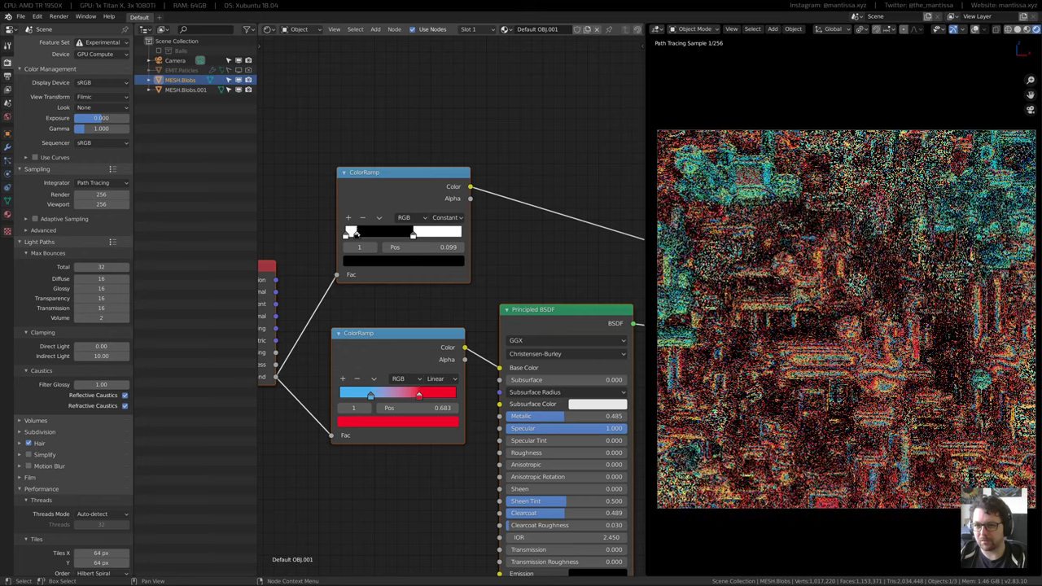
Try darkening the blue and red stops of the Base Color's ColorRamp, with the red at Value 0.551
{"action": "middle_click_drag", "start_coordinate": [496, 360], "coordinate": [397, 335]}
{"action": "scroll", "coordinate": [507, 323], "scroll_direction": "down", "scroll_amount": 4}
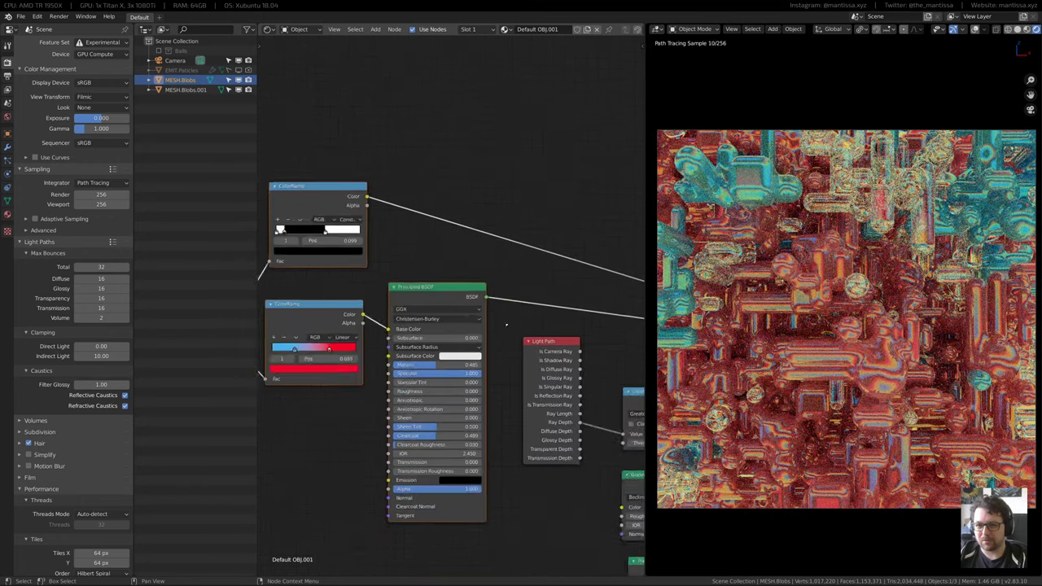
{"action": "middle_click_drag", "start_coordinate": [507, 323], "coordinate": [393, 339]}
{"action": "scroll", "coordinate": [407, 366], "scroll_direction": "down", "scroll_amount": 4}
{"action": "middle_click_drag", "start_coordinate": [406, 384], "coordinate": [539, 357]}
{"action": "scroll", "coordinate": [415, 343], "scroll_direction": "up", "scroll_amount": 2}
{"action": "scroll", "coordinate": [394, 342], "scroll_direction": "up", "scroll_amount": 4}
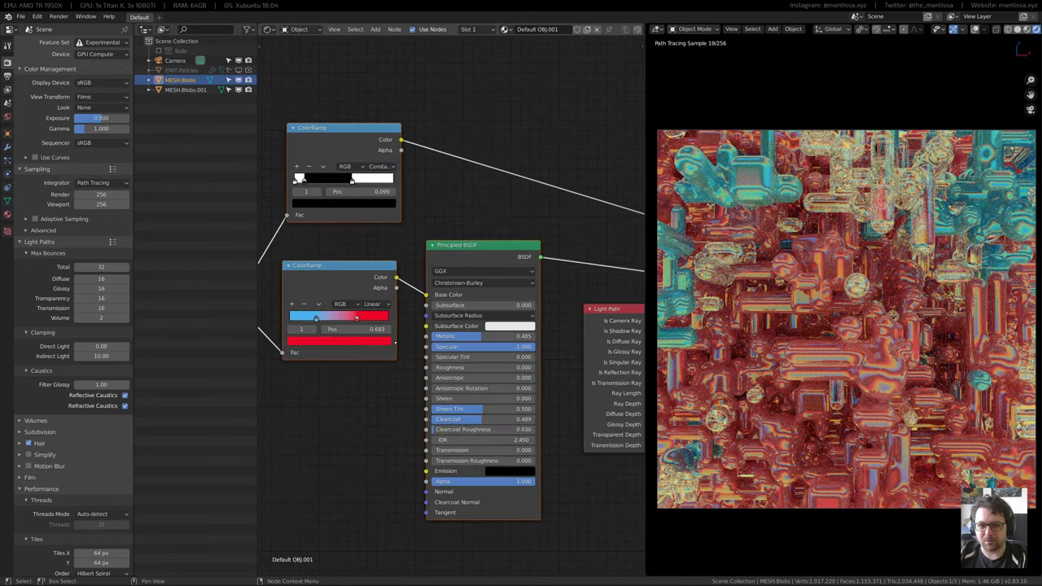
{"action": "left_click", "coordinate": [316, 318]}
{"action": "left_click", "coordinate": [338, 340]}
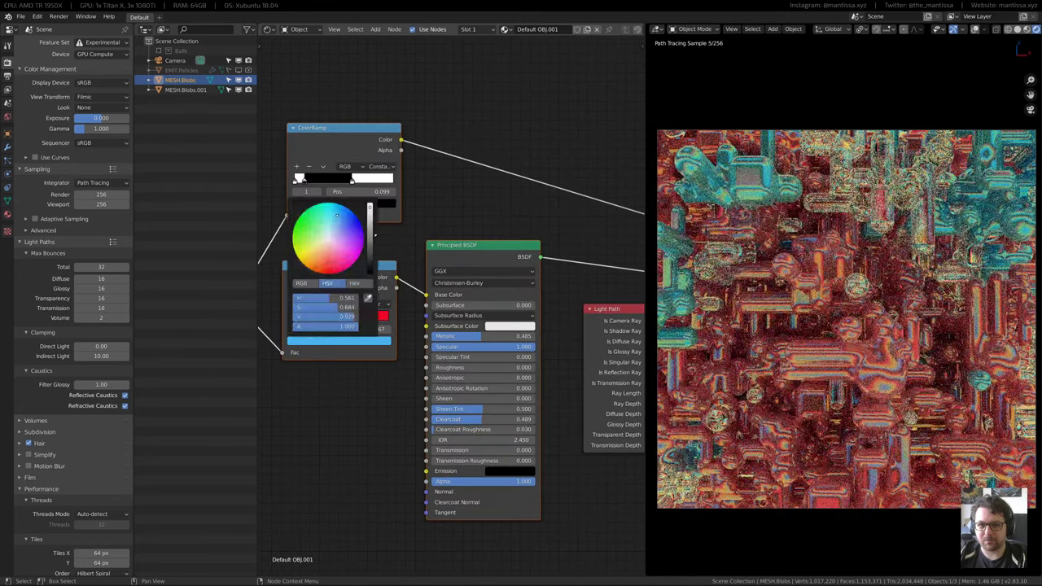
{"action": "mouse_move", "coordinate": [371, 235]}
{"action": "left_mouse_down"}
{"action": "mouse_move", "coordinate": [369, 260]}
{"action": "mouse_move", "coordinate": [369, 208]}
{"action": "mouse_move", "coordinate": [370, 252]}
{"action": "mouse_move", "coordinate": [370, 234]}
{"action": "left_mouse_up"}
{"action": "left_click", "coordinate": [355, 316]}
{"action": "left_click", "coordinate": [338, 340]}
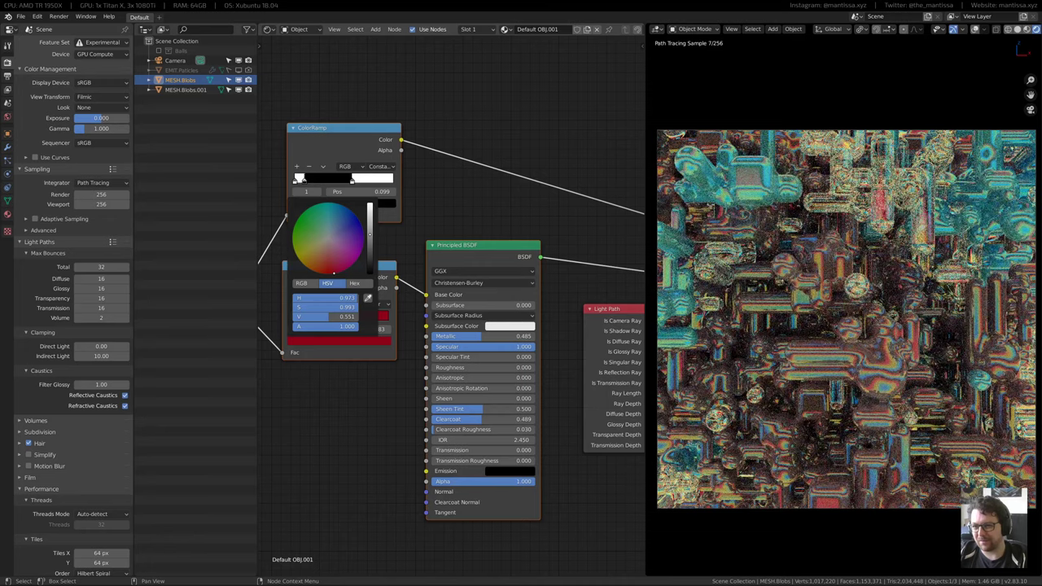
Switch the shader node view from the object's material to the World's node tree
{"action": "scroll", "coordinate": [260, 246], "scroll_direction": "down", "scroll_amount": 2}
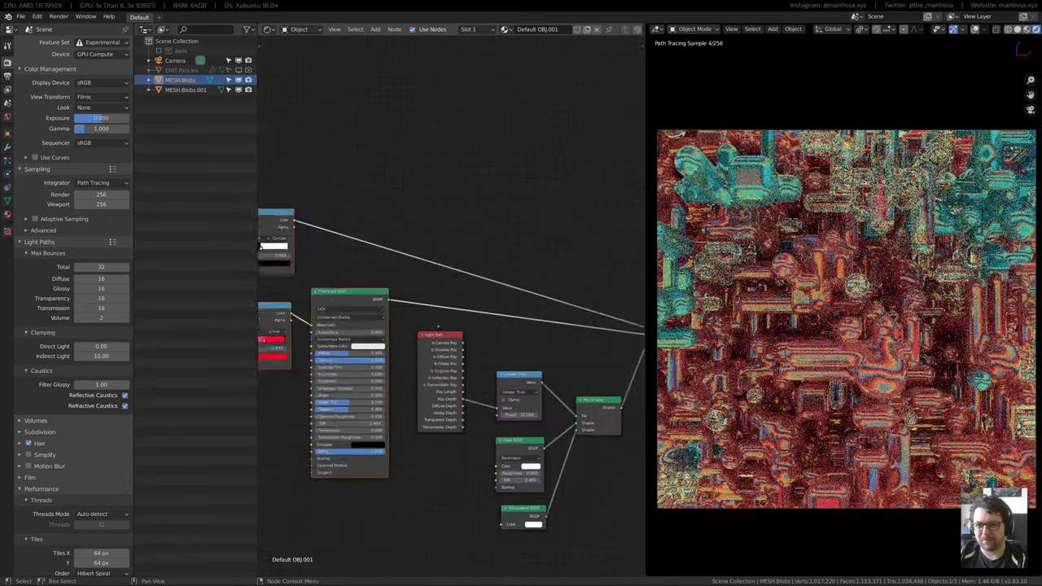
{"action": "middle_click_drag", "start_coordinate": [584, 348], "coordinate": [356, 298]}
{"action": "scroll", "coordinate": [358, 298], "scroll_direction": "up", "scroll_amount": 2}
{"action": "middle_click_drag", "start_coordinate": [398, 220], "coordinate": [468, 263]}
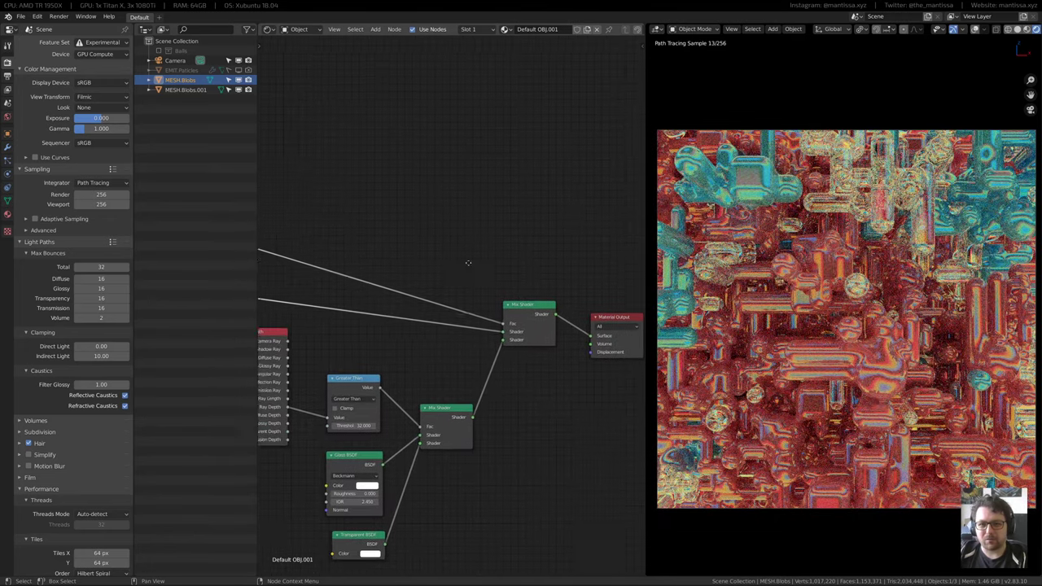
{"action": "left_click", "coordinate": [294, 29]}
{"action": "left_click", "coordinate": [297, 49]}
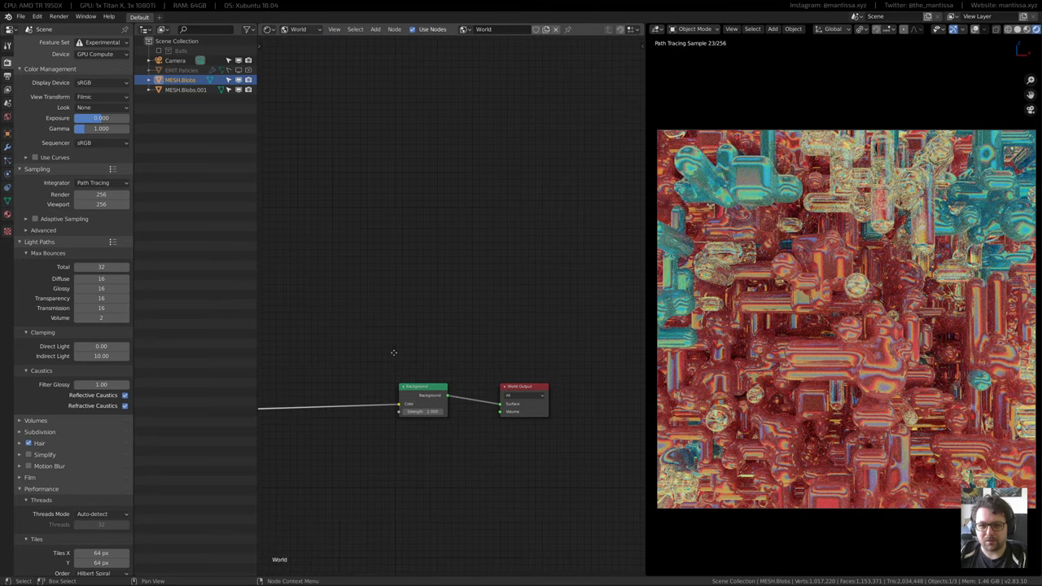
Insert a Hue Saturation Value node between the World's ColorRamp and Background nodes
{"action": "middle_click_drag", "start_coordinate": [393, 353], "coordinate": [572, 329]}
{"action": "scroll", "coordinate": [488, 375], "scroll_direction": "up", "scroll_amount": 6}
{"action": "key", "text": "shift+a"}
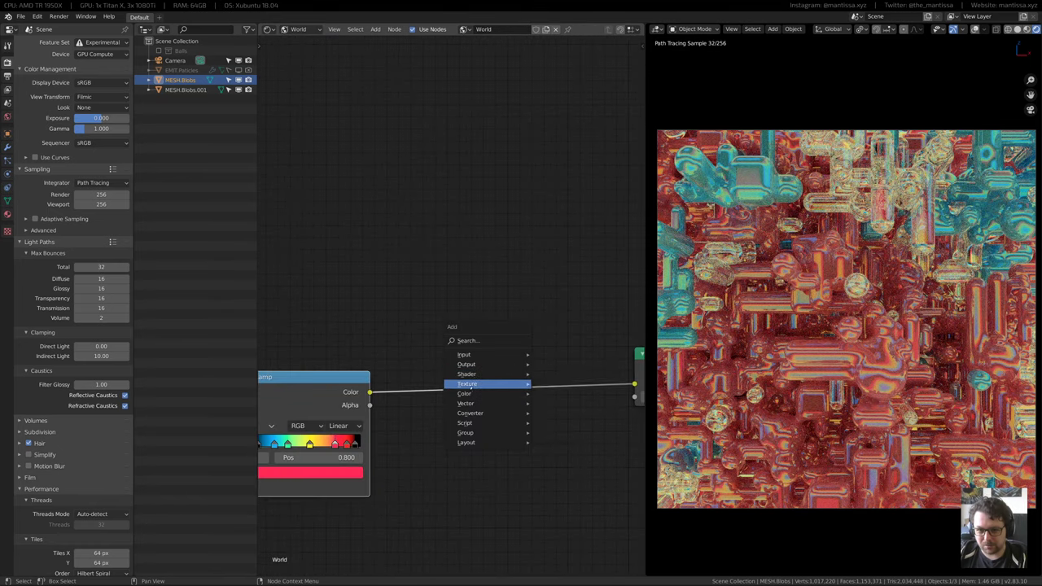
{"action": "mouse_move", "coordinate": [470, 395]}
{"action": "left_click", "coordinate": [561, 414]}
{"action": "left_click", "coordinate": [468, 383]}
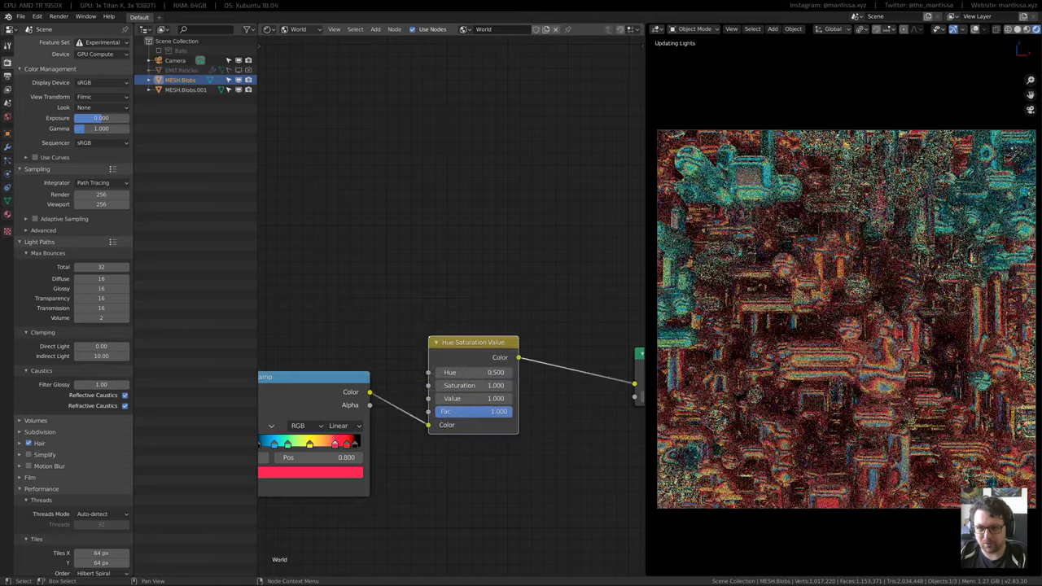
Try a Saturation of 2 on the World's Hue Saturation Value node, and settle on 1.5
{"action": "left_click", "coordinate": [468, 385]}
{"action": "type", "text": "2"}
{"action": "key", "text": "Return"}
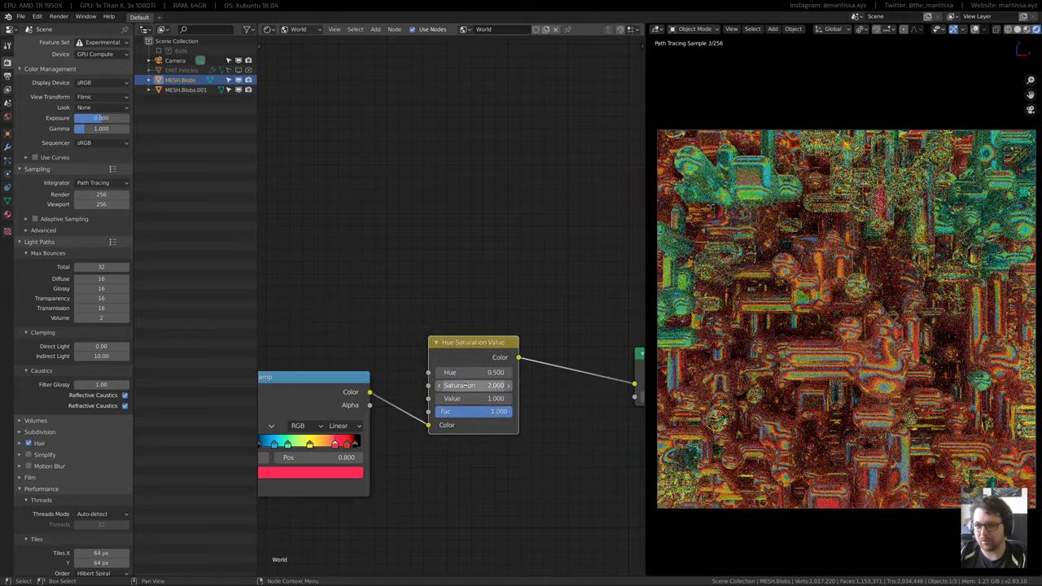
{"action": "left_click", "coordinate": [467, 384]}
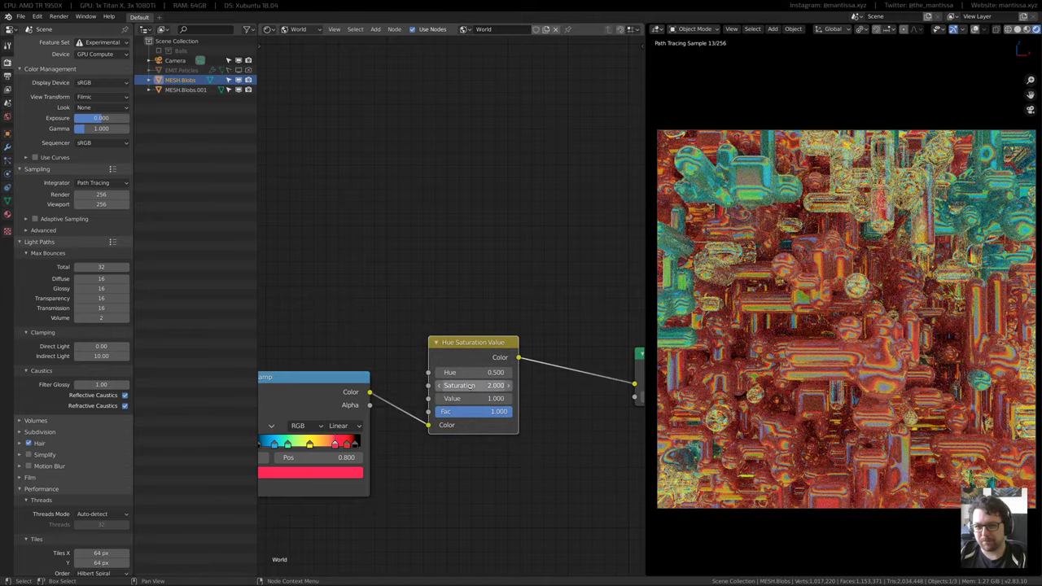
{"action": "type", "text": "1.5"}
{"action": "key", "text": "Return"}
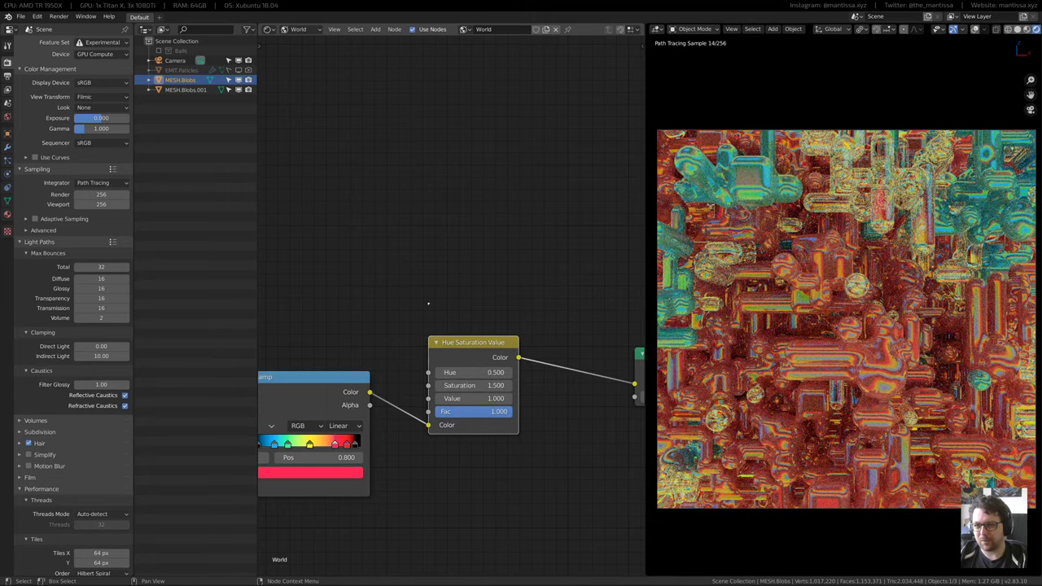
Replace the node editor with a 3D Viewport and enter Edit Mode on MESH.Blobs
{"action": "middle_click_drag", "start_coordinate": [399, 250], "coordinate": [466, 305]}
{"action": "key", "text": "shift+F5"}
{"action": "scroll", "coordinate": [414, 264], "scroll_direction": "down", "scroll_amount": 2}
{"action": "scroll", "coordinate": [439, 281], "scroll_direction": "up", "scroll_amount": 3}
{"action": "middle_click_drag", "start_coordinate": [485, 249], "coordinate": [459, 357]}
{"action": "scroll", "coordinate": [494, 268], "scroll_direction": "up", "scroll_amount": 2}
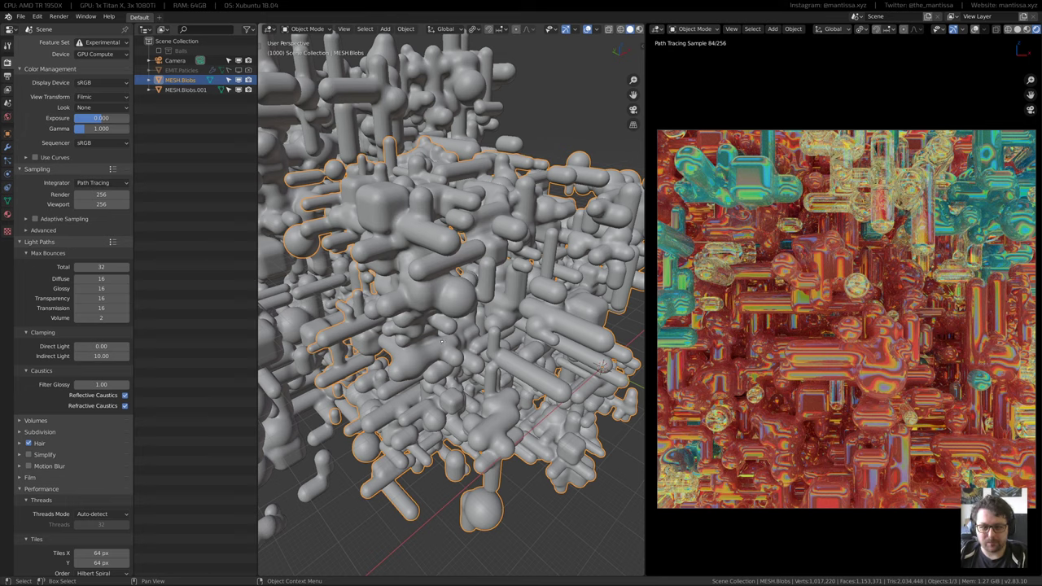
{"action": "key", "text": "Tab"}
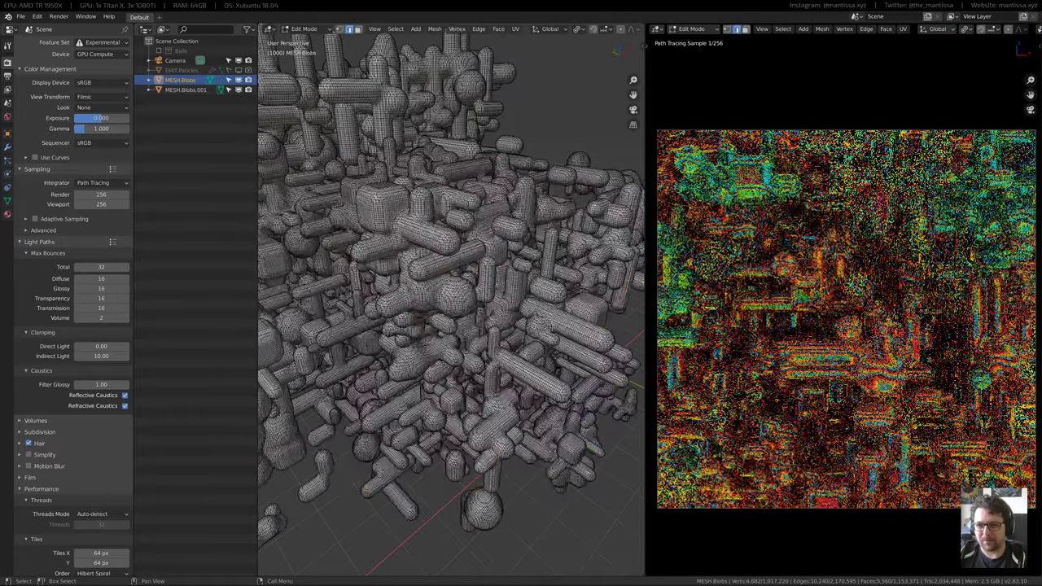
Select the first edges along the crease where a rounded blob joins the long tube
{"action": "middle_click_drag", "start_coordinate": [441, 341], "coordinate": [460, 358]}
{"action": "scroll", "coordinate": [488, 308], "scroll_direction": "up", "scroll_amount": 6}
{"action": "middle_click_drag", "start_coordinate": [341, 396], "coordinate": [381, 317]}
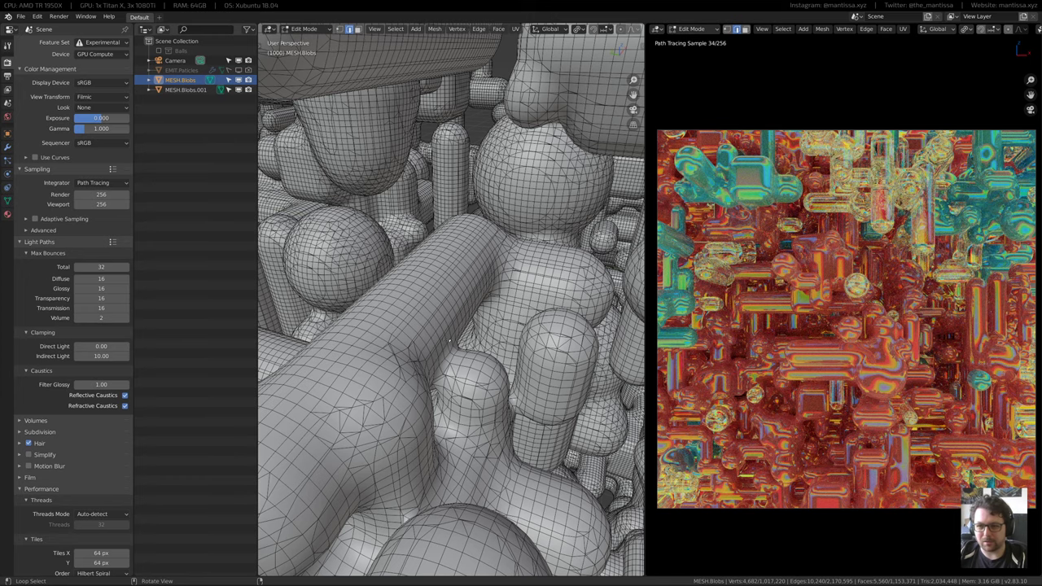
{"action": "middle_click_drag", "start_coordinate": [449, 339], "coordinate": [360, 404]}
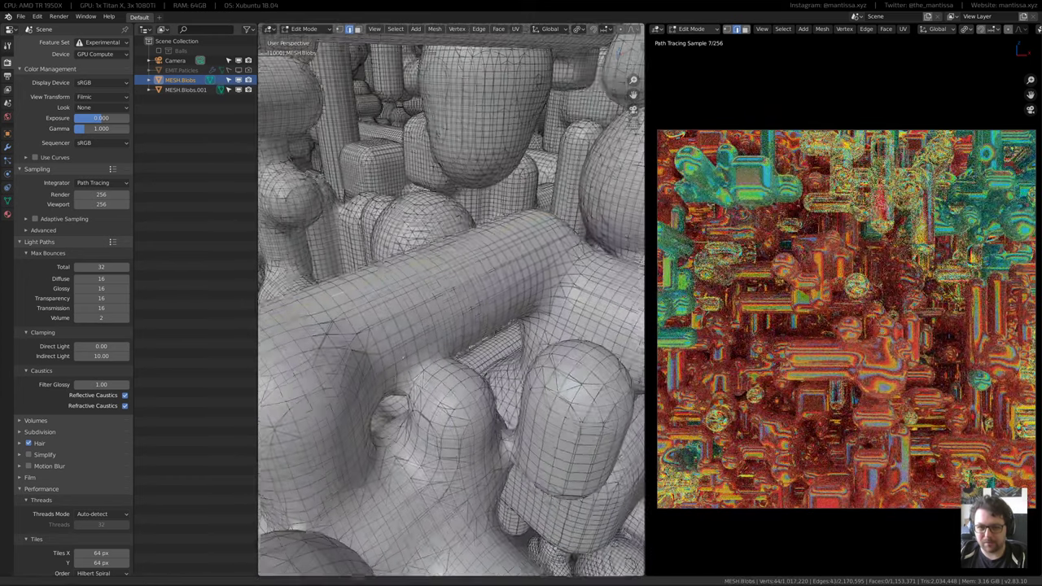
{"action": "scroll", "coordinate": [415, 361], "scroll_direction": "up", "scroll_amount": 5}
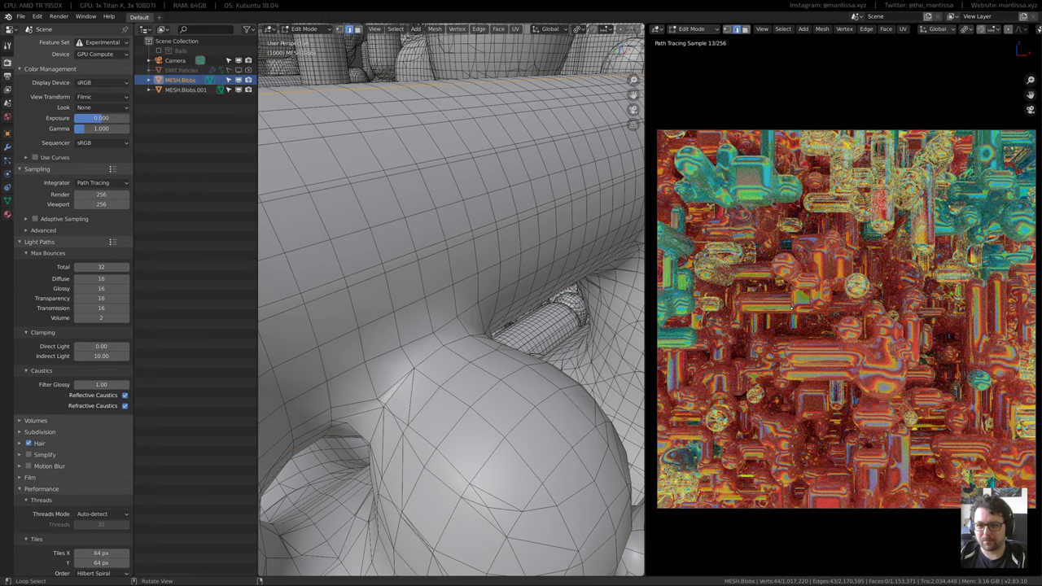
{"action": "left_click", "coordinate": [431, 354], "text": "alt"}
{"action": "middle_click_drag", "start_coordinate": [431, 354], "coordinate": [437, 330], "text": "shift"}
Set the camera viewport to Solid shading, also trying Material Preview
{"action": "key", "text": "z"}
{"action": "left_click", "coordinate": [847, 337]}
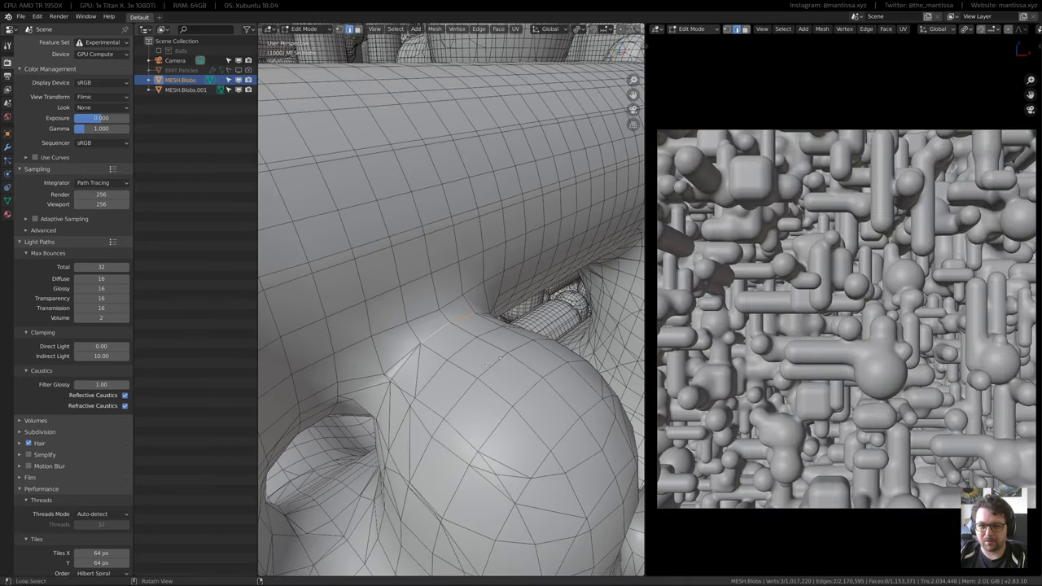
{"action": "mouse_move", "coordinate": [529, 346]}
{"action": "middle_mouse_down"}
{"action": "mouse_move", "coordinate": [451, 361]}
{"action": "mouse_move", "coordinate": [415, 345]}
{"action": "middle_mouse_up"}
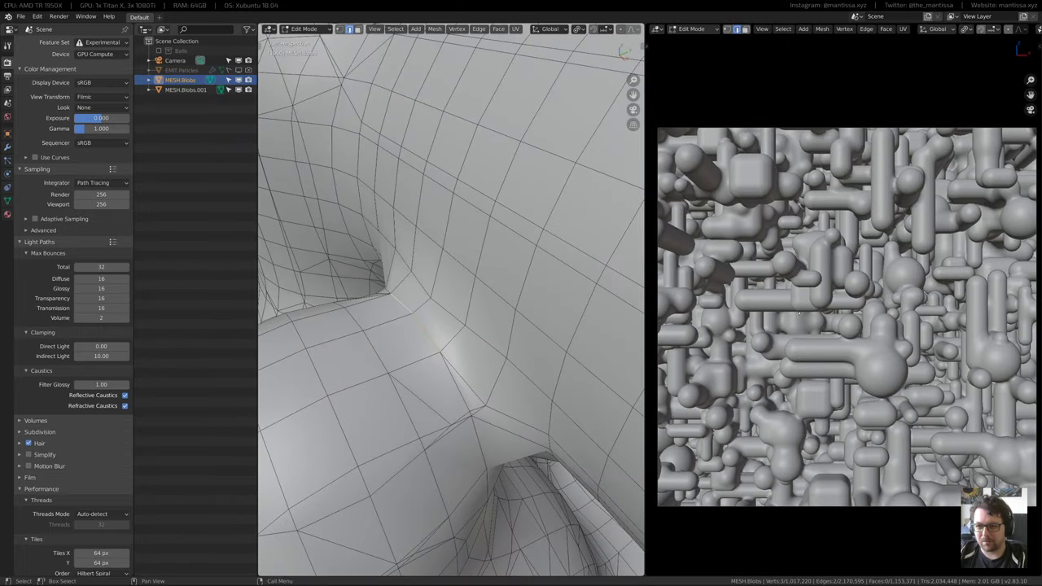
{"action": "key", "text": "z"}
{"action": "left_click", "coordinate": [776, 459]}
{"action": "middle_click_drag", "start_coordinate": [516, 407], "coordinate": [463, 374]}
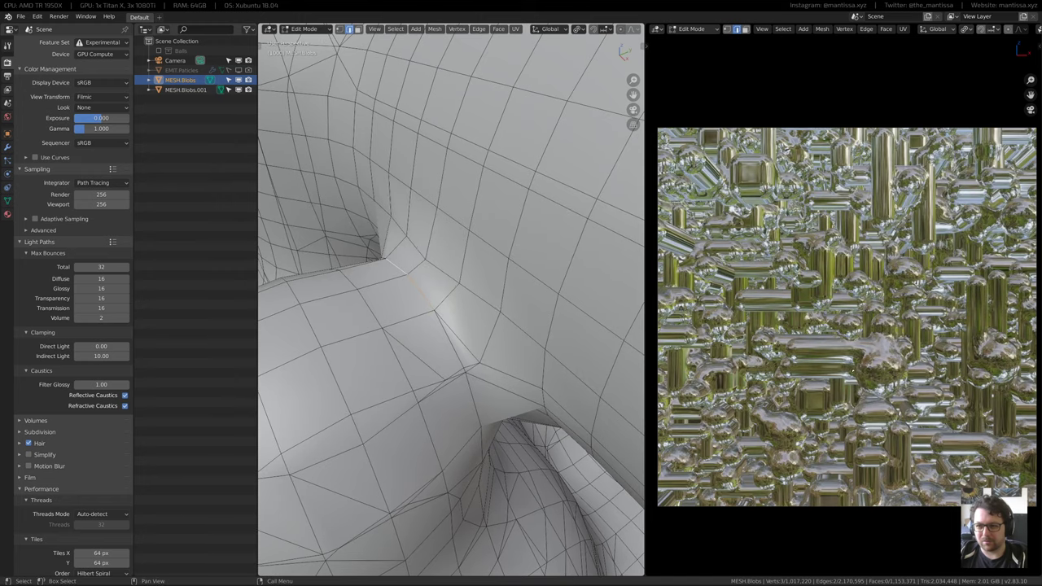
{"action": "key", "text": "z"}
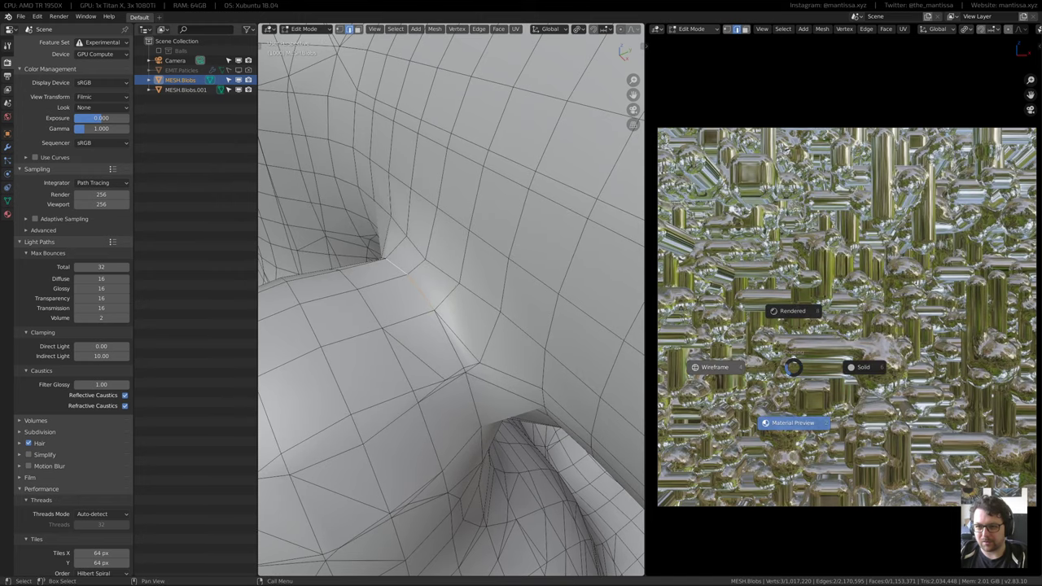
{"action": "left_click", "coordinate": [851, 367]}
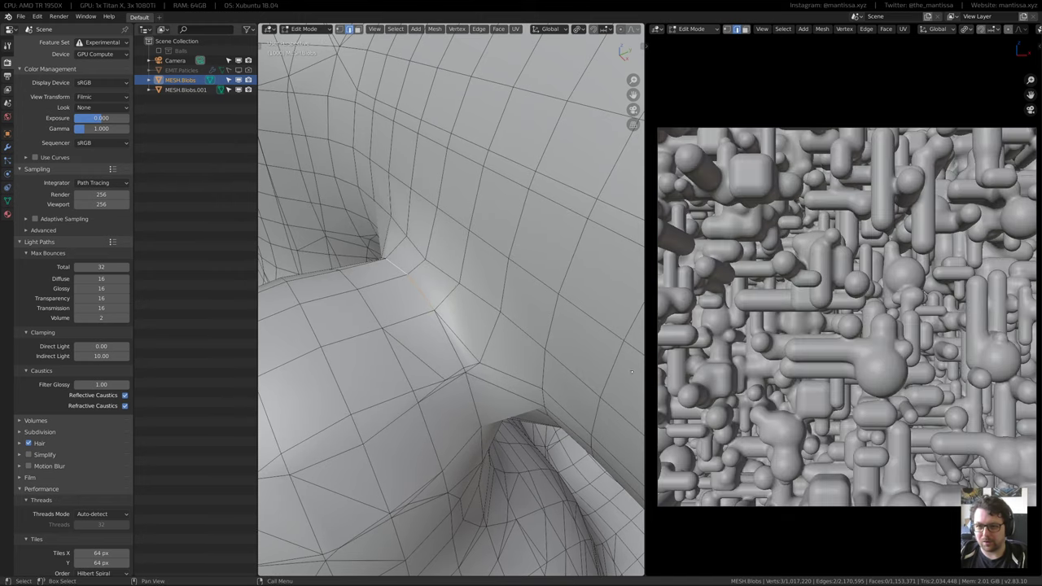
Extend the edge selection along the crease around the first side of the blob and tube junction
{"action": "middle_click_drag", "start_coordinate": [452, 351], "coordinate": [437, 326]}
{"action": "left_click", "coordinate": [444, 338], "text": "shift"}
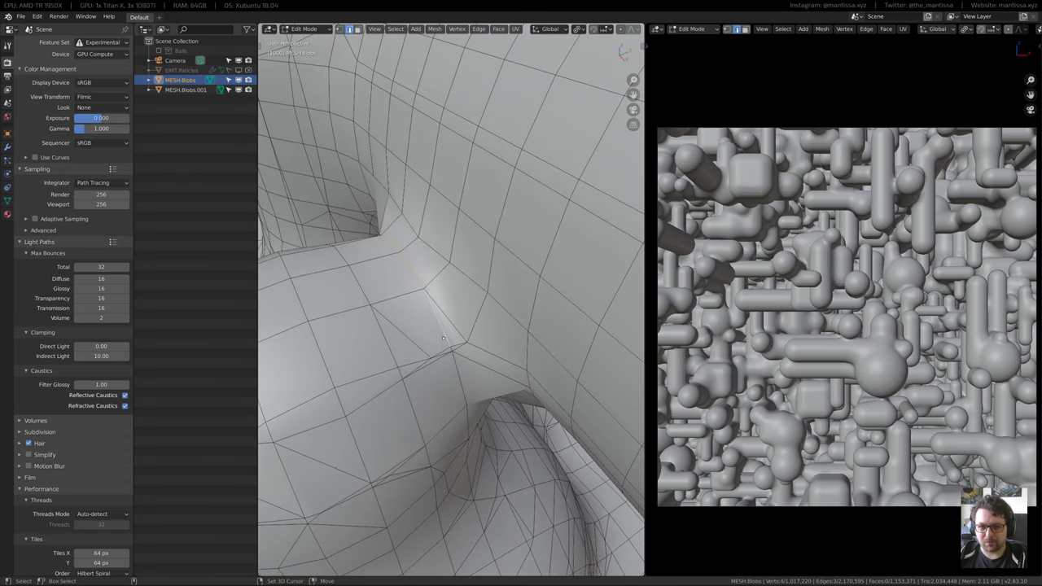
{"action": "middle_click_drag", "start_coordinate": [489, 414], "coordinate": [460, 461]}
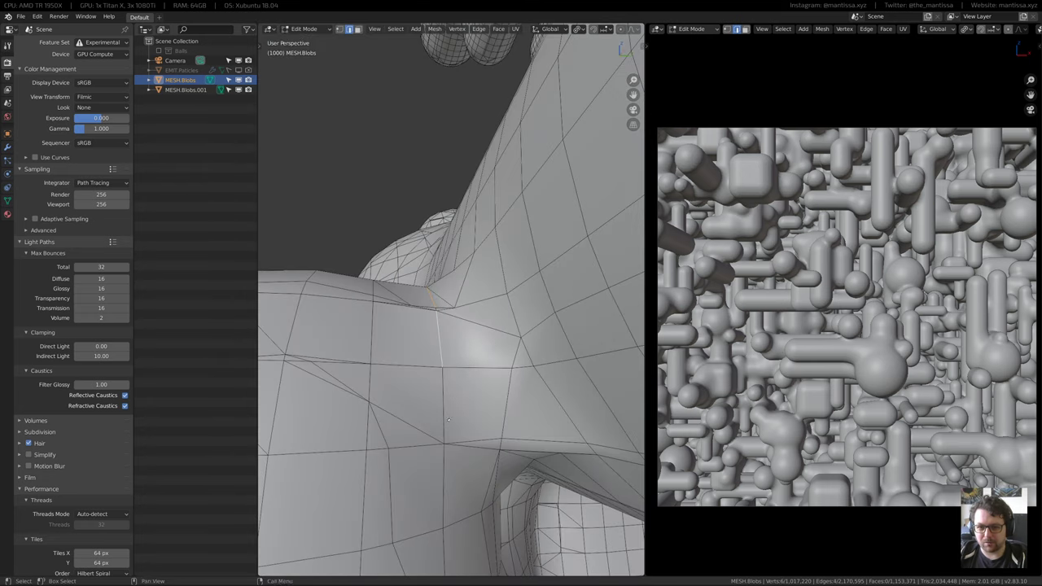
{"action": "left_click", "coordinate": [471, 449], "text": "shift"}
{"action": "middle_click_drag", "start_coordinate": [550, 454], "coordinate": [487, 403]}
{"action": "left_click", "coordinate": [527, 426], "text": "shift"}
{"action": "left_click", "coordinate": [594, 391], "text": "shift"}
{"action": "left_click", "coordinate": [581, 406], "text": "shift"}
{"action": "left_click", "coordinate": [517, 361], "text": "shift"}
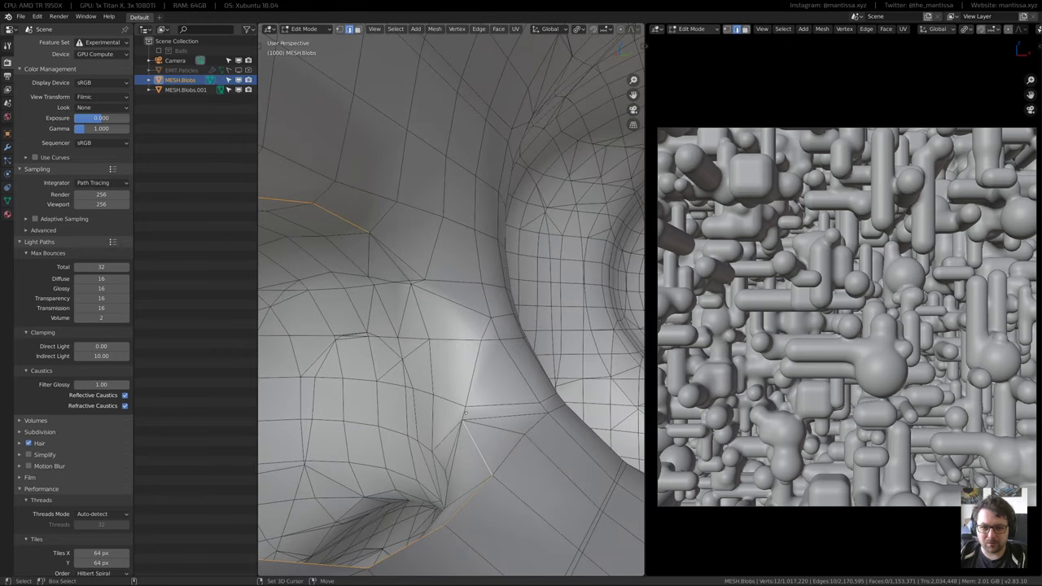
Add the remaining crease edges on the other side to close the selected ring around the junction
{"action": "left_click", "coordinate": [470, 385], "text": "shift"}
{"action": "left_click", "coordinate": [483, 339], "text": "shift"}
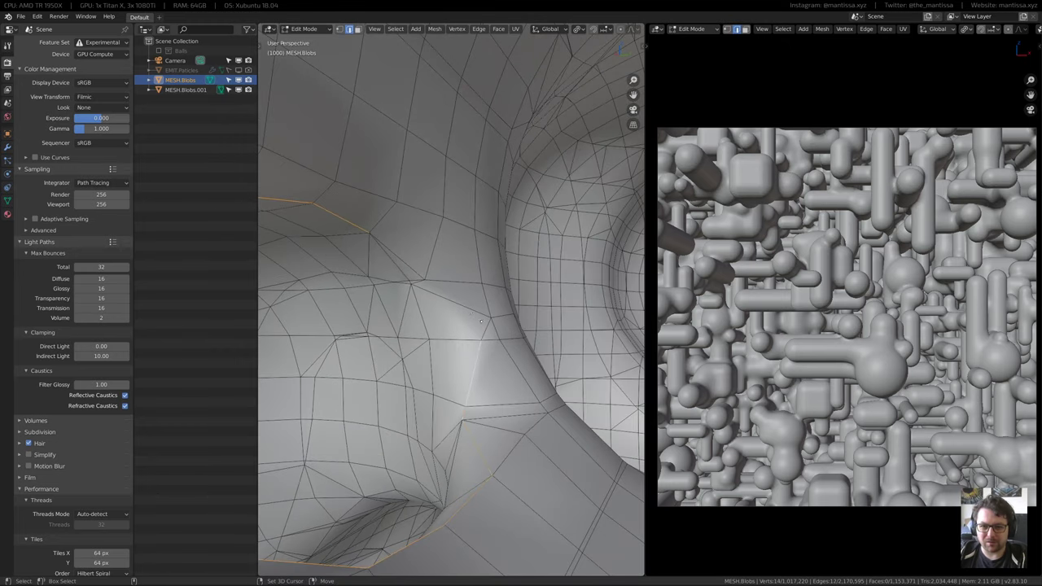
{"action": "left_click", "coordinate": [470, 310], "text": "shift"}
{"action": "middle_click_drag", "start_coordinate": [418, 277], "coordinate": [431, 324]}
{"action": "left_click", "coordinate": [412, 317], "text": "shift"}
{"action": "left_click", "coordinate": [419, 316], "text": "shift"}
{"action": "left_click", "coordinate": [401, 296], "text": "shift"}
{"action": "scroll", "coordinate": [439, 327], "scroll_direction": "up", "scroll_amount": 6}
{"action": "left_click", "coordinate": [424, 331], "text": "shift"}
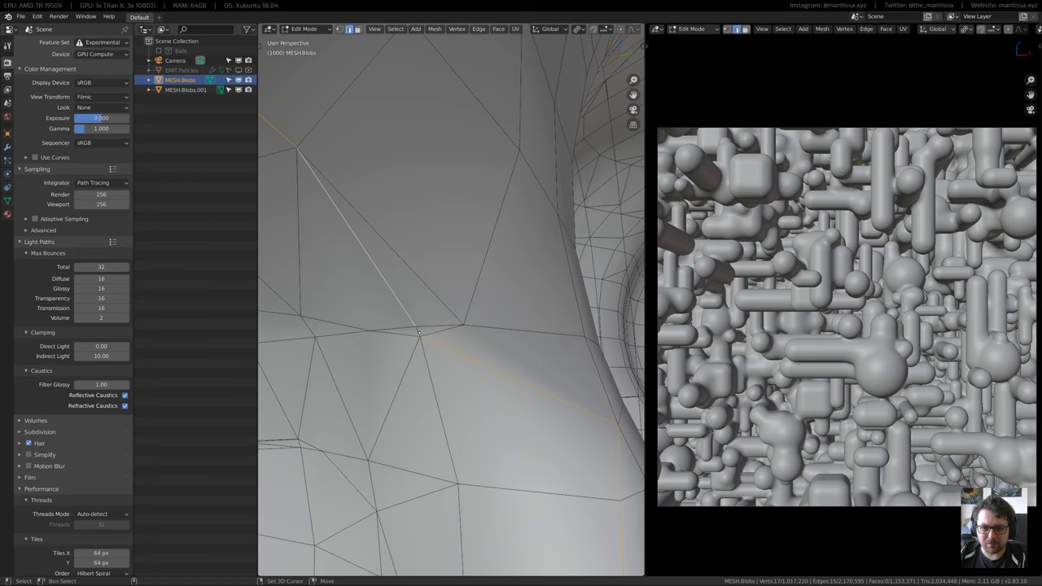
{"action": "left_click", "coordinate": [419, 331], "text": "shift"}
Return the camera viewport to Rendered shading
{"action": "scroll", "coordinate": [460, 330], "scroll_direction": "down", "scroll_amount": 12}
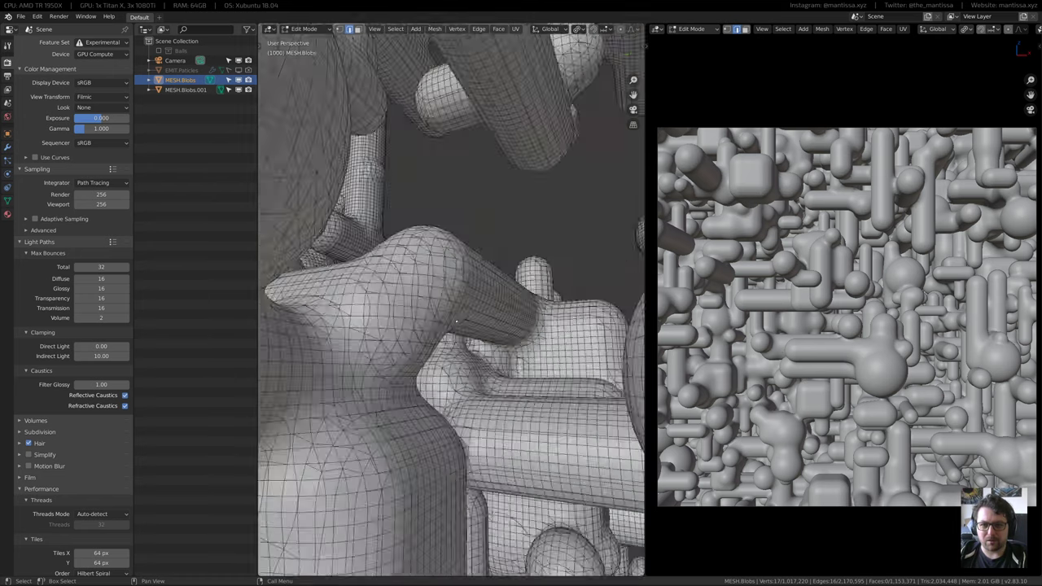
{"action": "middle_click_drag", "start_coordinate": [470, 336], "coordinate": [529, 362]}
{"action": "key", "text": "z"}
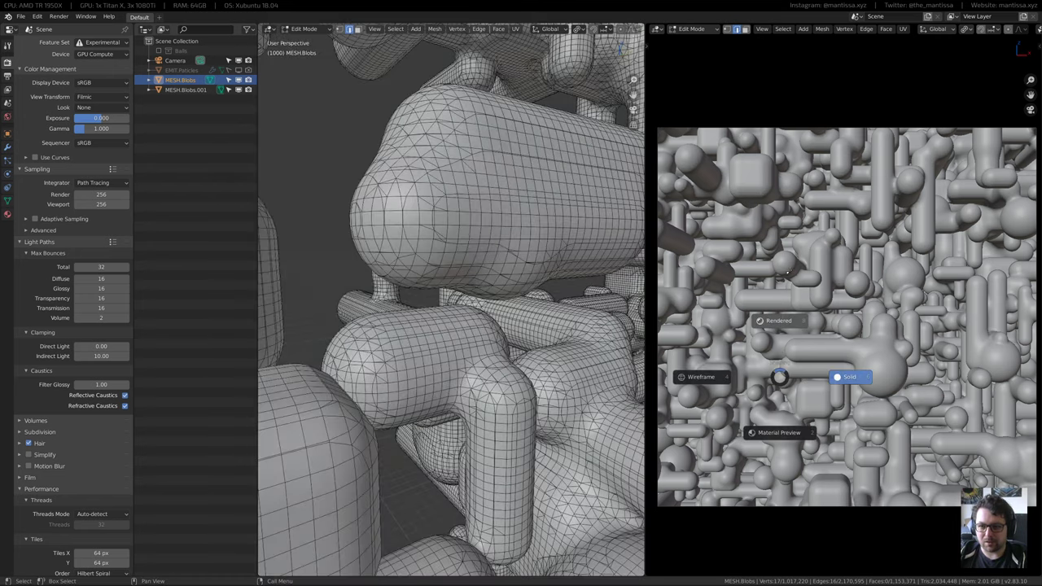
{"action": "left_click", "coordinate": [779, 321]}
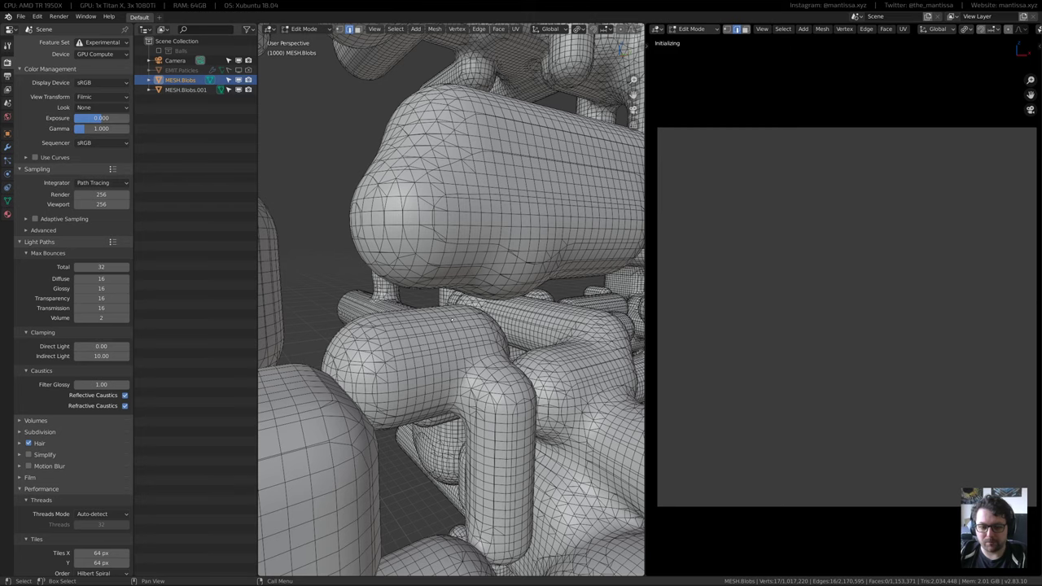
Split the mesh along the selected ring of edges with Edge Split
{"action": "middle_click_drag", "start_coordinate": [452, 320], "coordinate": [436, 323], "text": "shift"}
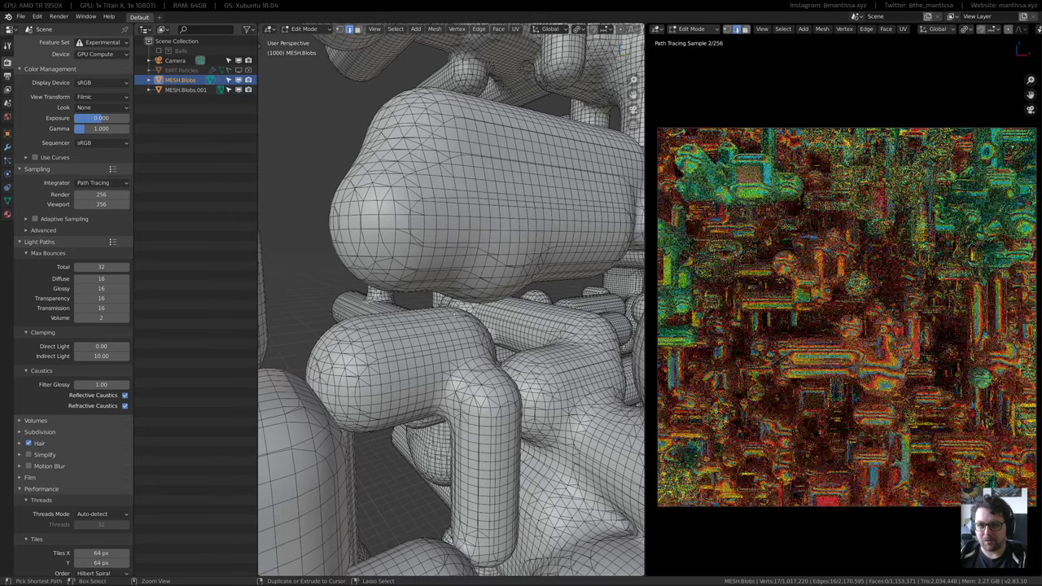
{"action": "key", "text": "ctrl+e"}
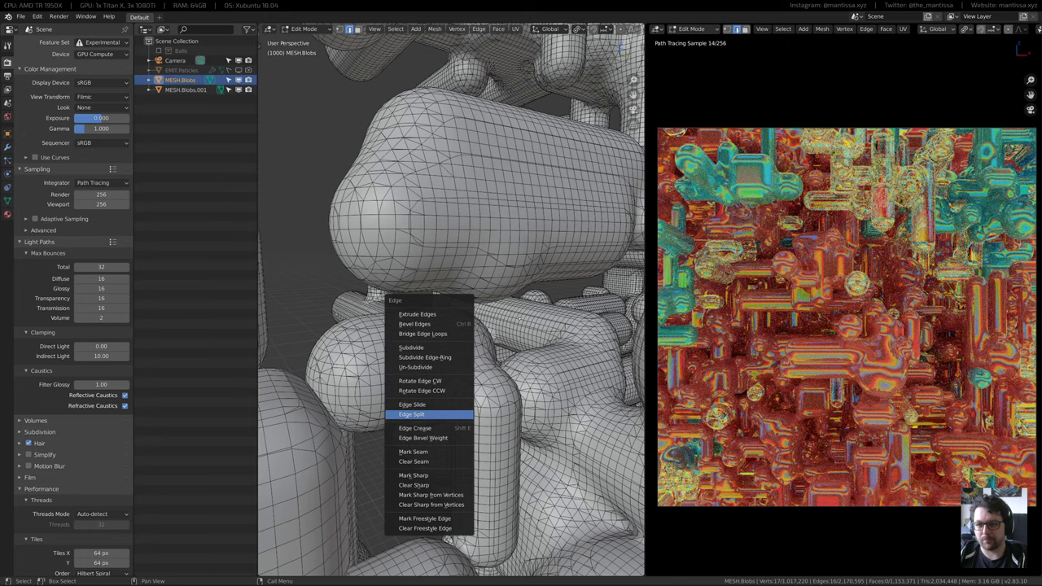
{"action": "left_click", "coordinate": [423, 414]}
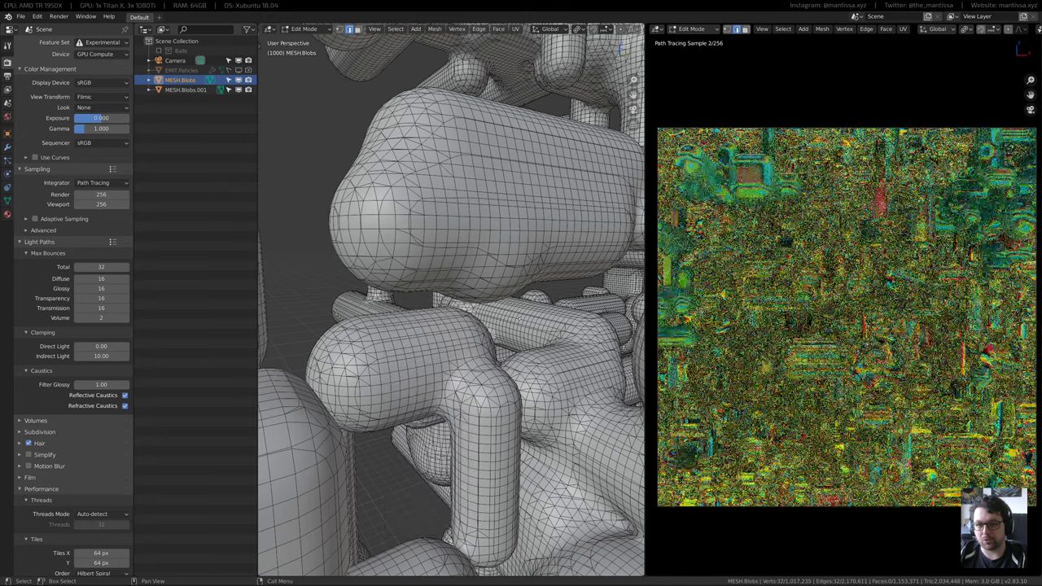
Examine the blob mesh from several angles to see how its parts connect after the edge split
{"action": "scroll", "coordinate": [514, 319], "scroll_direction": "up", "scroll_amount": 8}
{"action": "scroll", "coordinate": [514, 319], "scroll_direction": "down", "scroll_amount": 8}
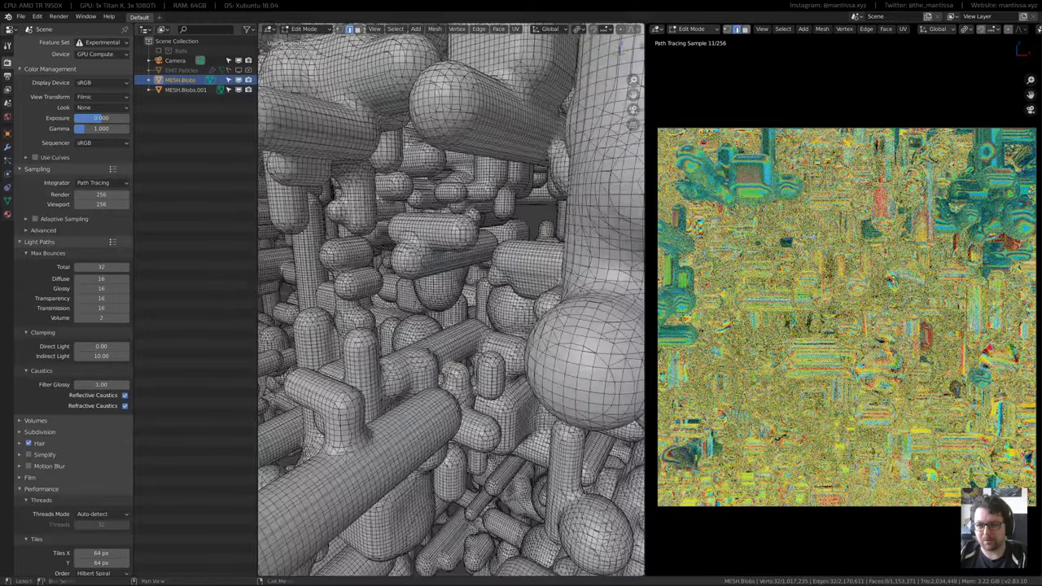
{"action": "scroll", "coordinate": [514, 320], "scroll_direction": "down", "scroll_amount": 5}
{"action": "mouse_move", "coordinate": [514, 320]}
{"action": "middle_mouse_down"}
{"action": "mouse_move", "coordinate": [468, 325]}
{"action": "mouse_move", "coordinate": [455, 280]}
{"action": "mouse_move", "coordinate": [504, 317]}
{"action": "middle_mouse_up"}
{"action": "scroll", "coordinate": [514, 320], "scroll_direction": "up", "scroll_amount": 6}
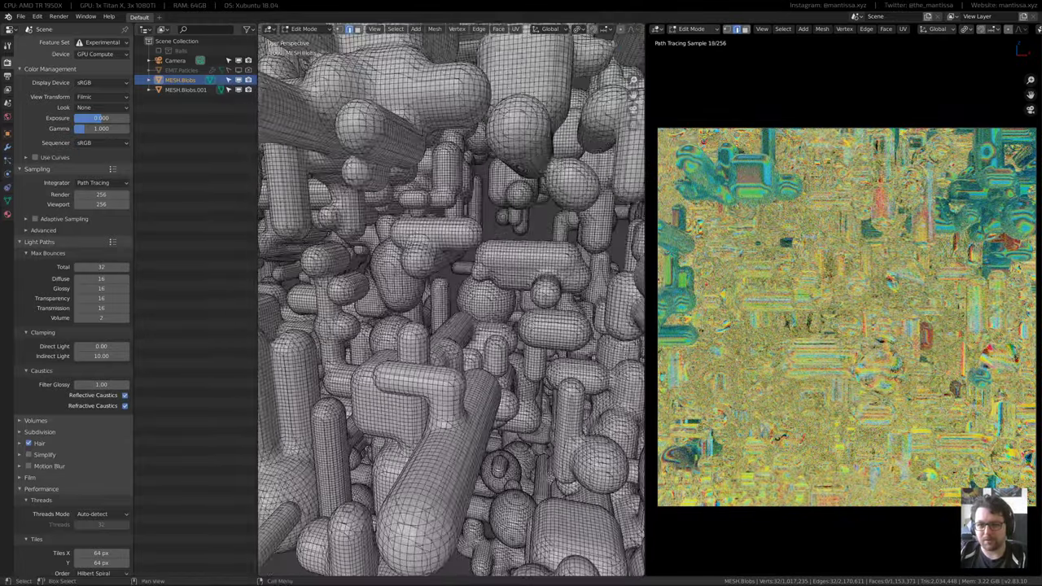
{"action": "scroll", "coordinate": [450, 299], "scroll_direction": "down", "scroll_amount": 6}
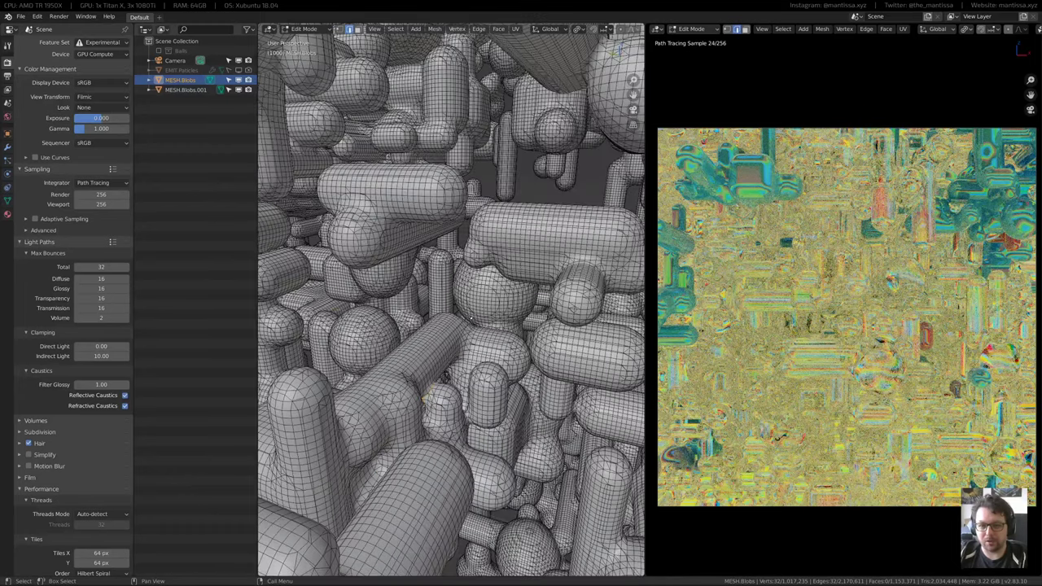
{"action": "scroll", "coordinate": [483, 319], "scroll_direction": "up", "scroll_amount": 4}
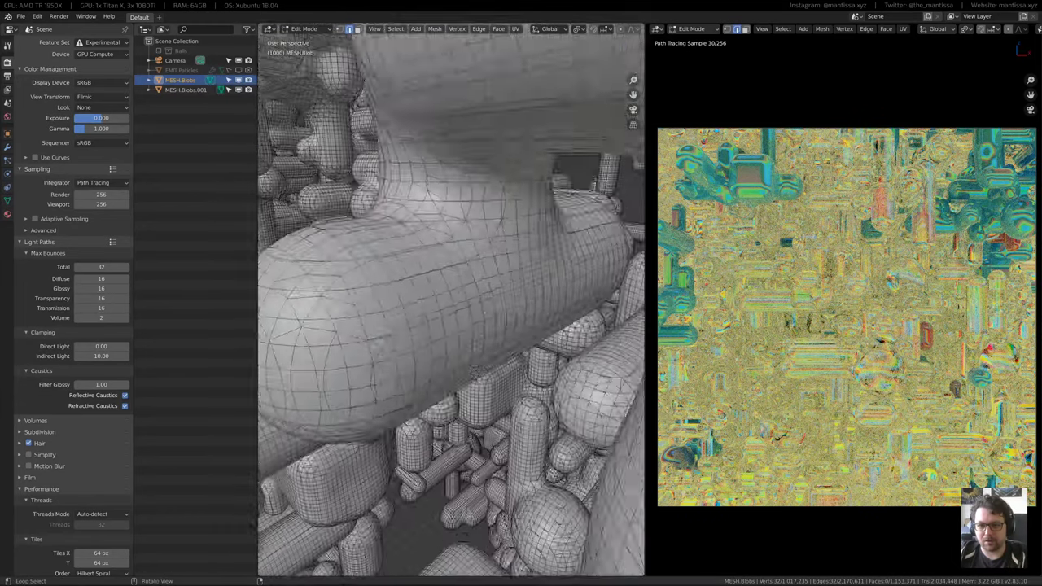
{"action": "middle_click_drag", "start_coordinate": [483, 319], "coordinate": [482, 343], "text": "shift"}
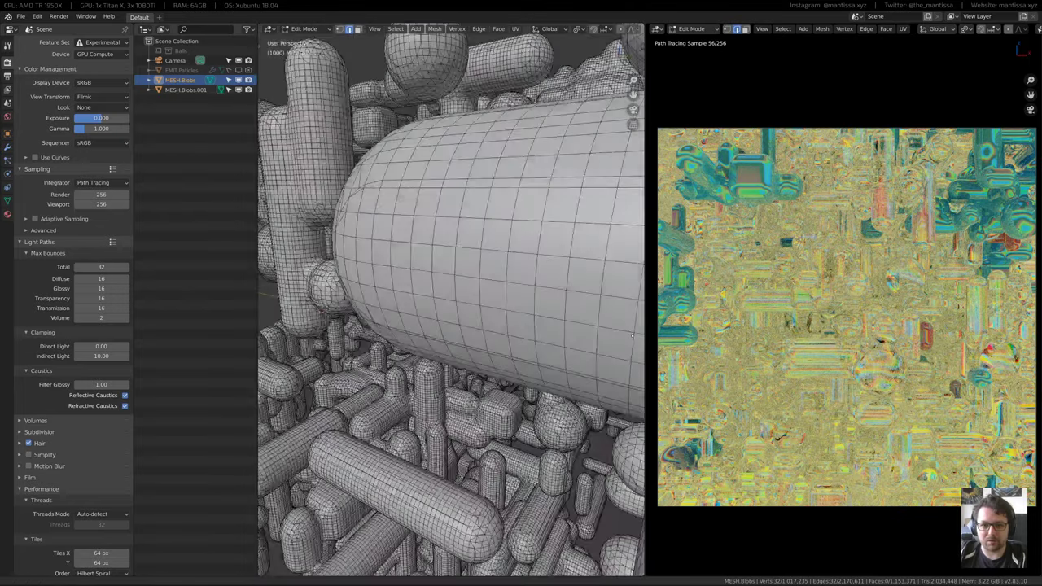
{"action": "middle_click_drag", "start_coordinate": [501, 352], "coordinate": [480, 259], "text": "shift"}
{"action": "key", "text": "slash"}
{"action": "scroll", "coordinate": [446, 303], "scroll_direction": "up", "scroll_amount": 4}
{"action": "scroll", "coordinate": [488, 299], "scroll_direction": "down", "scroll_amount": 4}
{"action": "scroll", "coordinate": [521, 293], "scroll_direction": "up", "scroll_amount": 6}
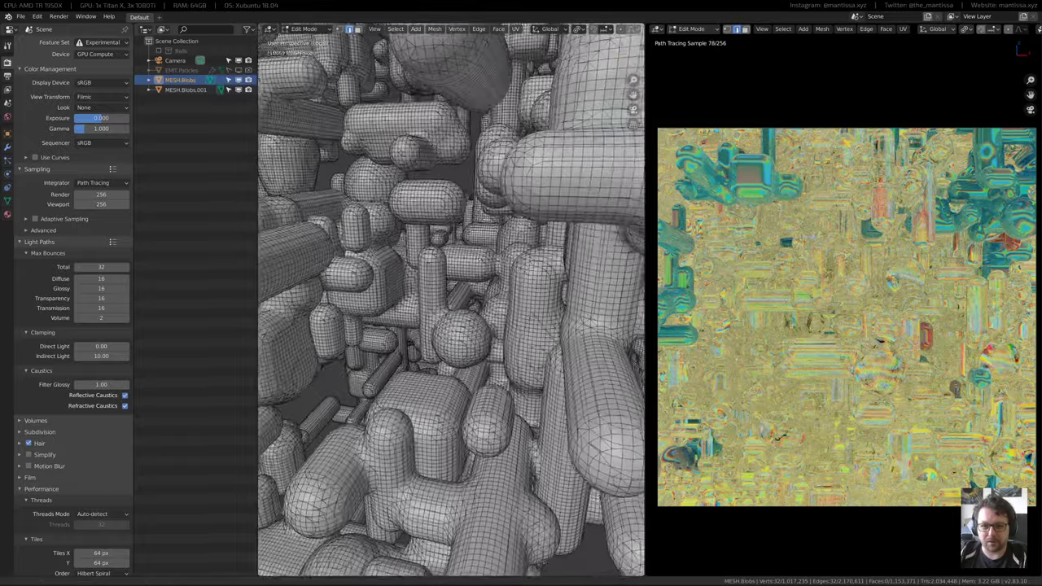
Select the first crease edges running down the narrow neck where the horizontal capsule joins the neighbouring upright blob
{"action": "scroll", "coordinate": [451, 301], "scroll_direction": "up", "scroll_amount": 8}
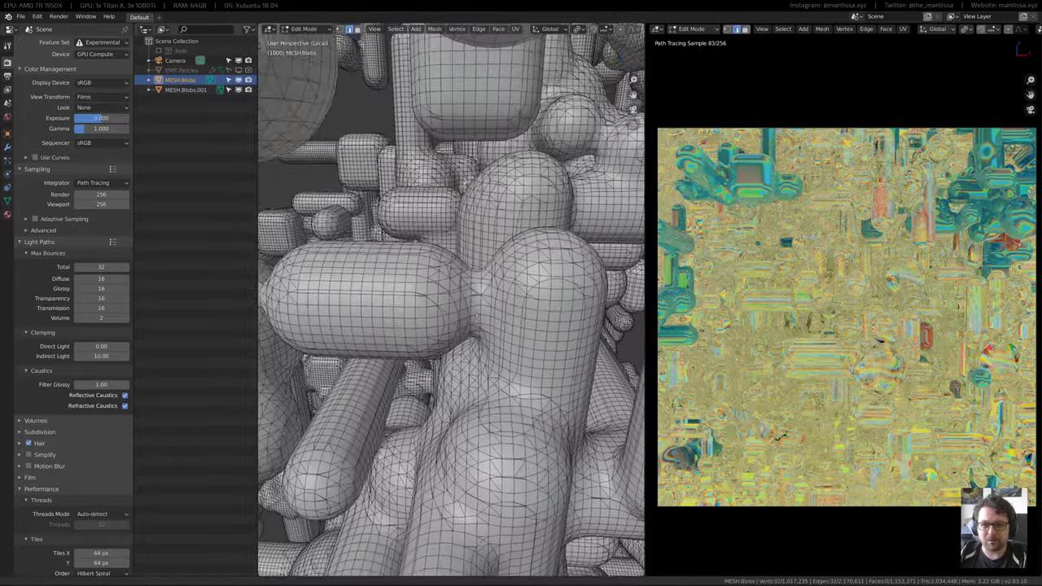
{"action": "scroll", "coordinate": [480, 301], "scroll_direction": "up", "scroll_amount": 8}
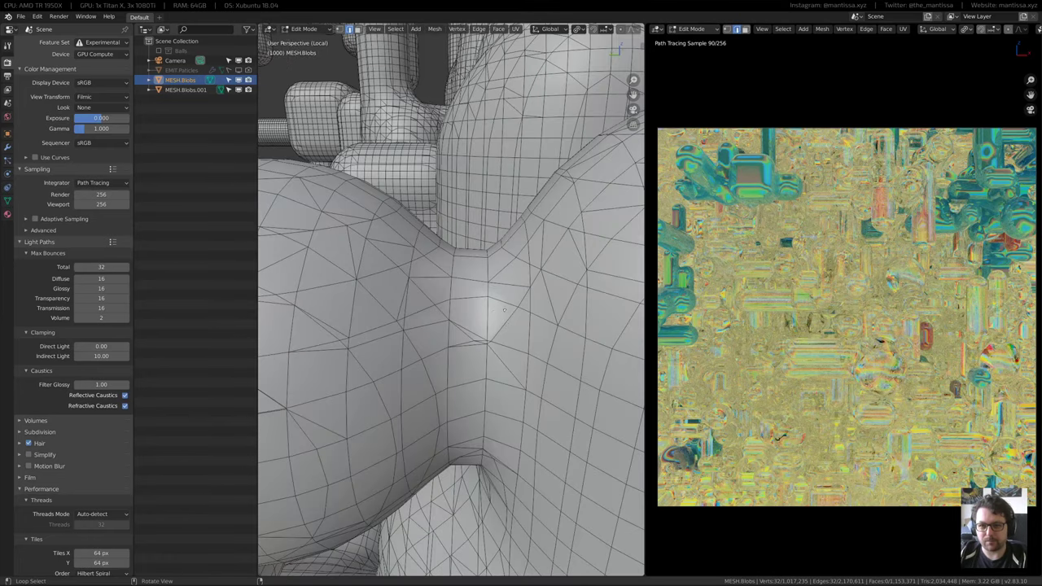
{"action": "middle_click_drag", "start_coordinate": [557, 308], "coordinate": [570, 313]}
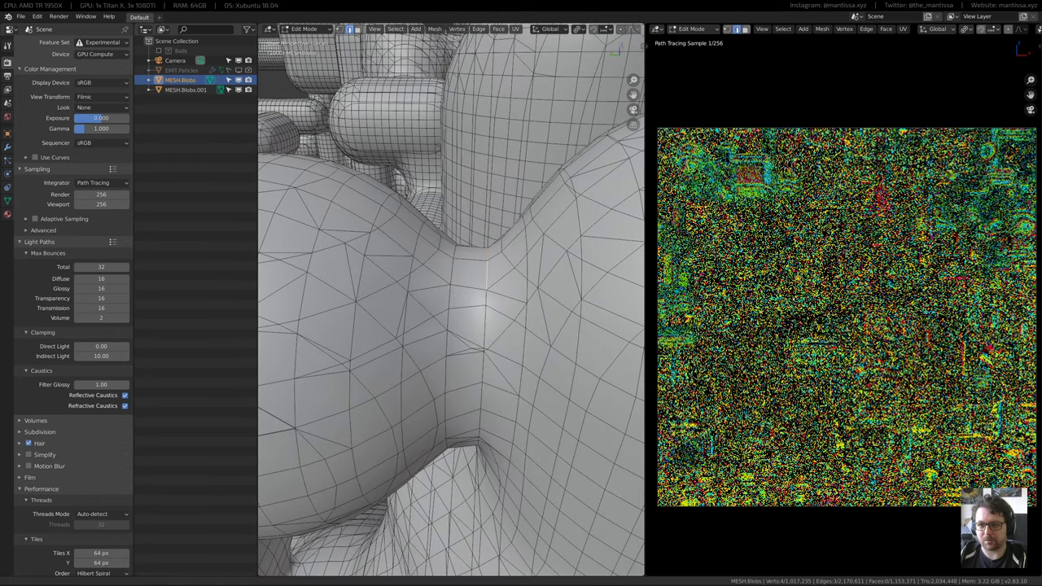
{"action": "middle_click_drag", "start_coordinate": [468, 289], "coordinate": [480, 295]}
{"action": "left_click", "coordinate": [480, 294], "text": "shift"}
{"action": "left_click", "coordinate": [477, 324], "text": "shift"}
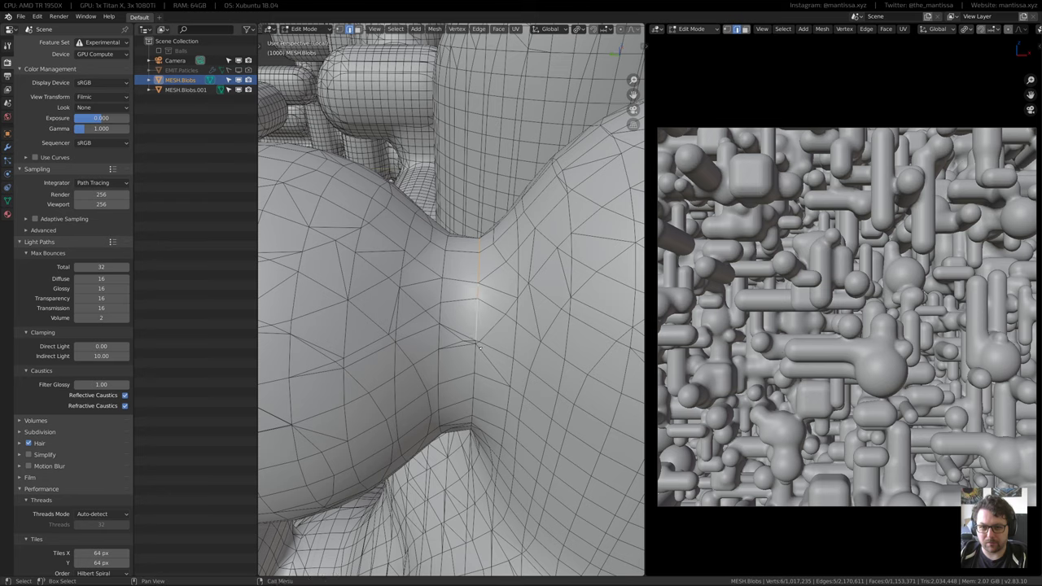
{"action": "scroll", "coordinate": [475, 342], "scroll_direction": "up", "scroll_amount": 3}
{"action": "scroll", "coordinate": [474, 342], "scroll_direction": "up", "scroll_amount": 2}
{"action": "left_click", "coordinate": [470, 356], "text": "shift"}
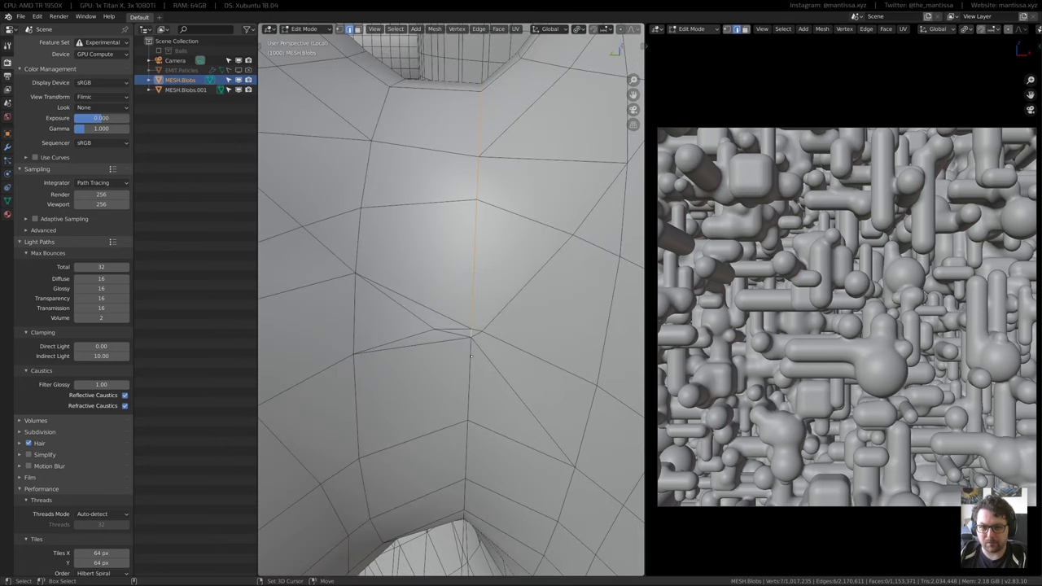
Extend the edge selection down the front of the neck towards the lower edge of the junction
{"action": "middle_click_drag", "start_coordinate": [500, 410], "coordinate": [514, 244], "text": "shift"}
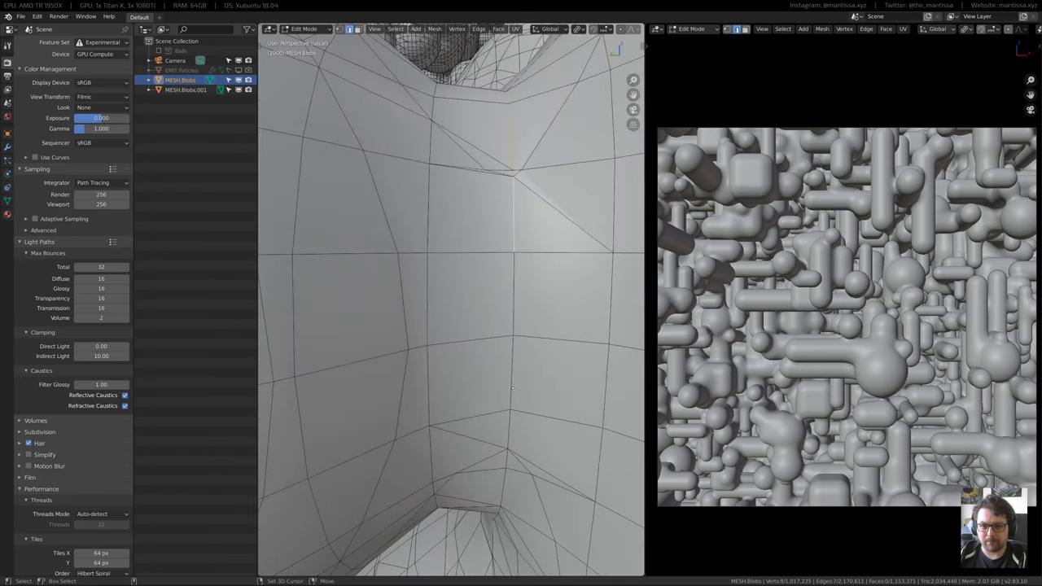
{"action": "left_click", "coordinate": [513, 297], "text": "ctrl"}
{"action": "left_click", "coordinate": [510, 418], "text": "shift"}
{"action": "left_click", "coordinate": [512, 427], "text": "shift"}
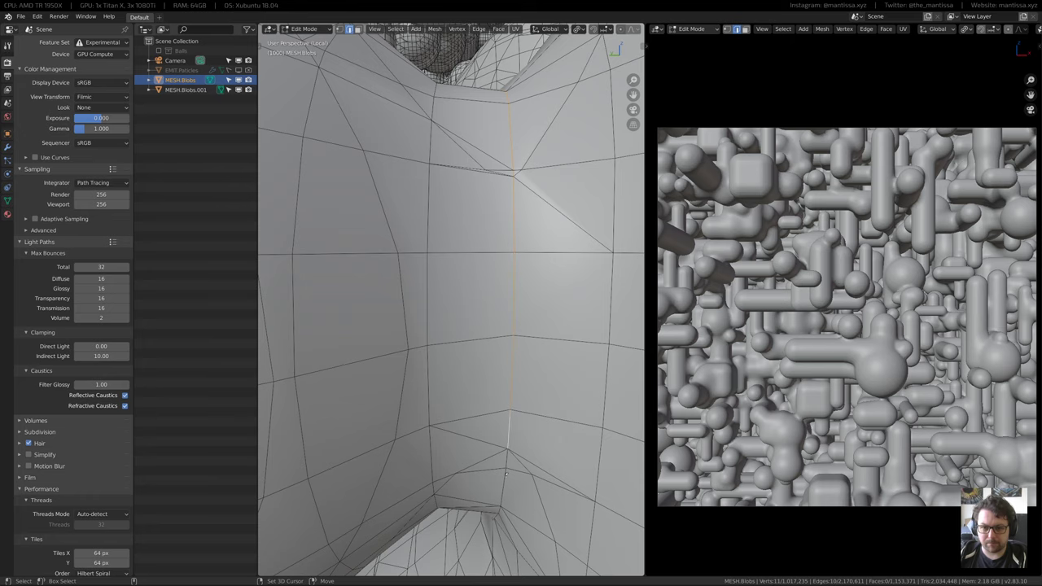
{"action": "left_click", "coordinate": [515, 431], "text": "shift"}
Continue the edge selection around the underside of the neck between the two blobs
{"action": "middle_click_drag", "start_coordinate": [516, 431], "coordinate": [535, 307]}
{"action": "left_click", "coordinate": [535, 307], "text": "shift"}
{"action": "left_click", "coordinate": [534, 308], "text": "shift"}
{"action": "left_click", "coordinate": [491, 385], "text": "shift"}
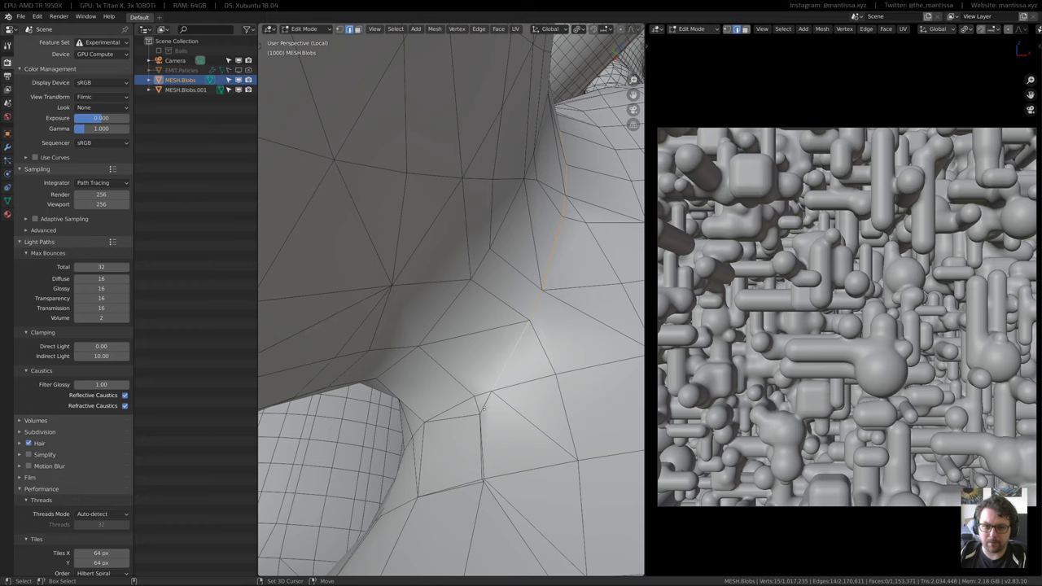
{"action": "left_click", "coordinate": [472, 415], "text": "shift"}
{"action": "left_click", "coordinate": [472, 415], "text": "shift"}
{"action": "mouse_move", "coordinate": [472, 415]}
{"action": "middle_mouse_down"}
{"action": "mouse_move", "coordinate": [483, 366]}
{"action": "mouse_move", "coordinate": [474, 397]}
{"action": "middle_mouse_up"}
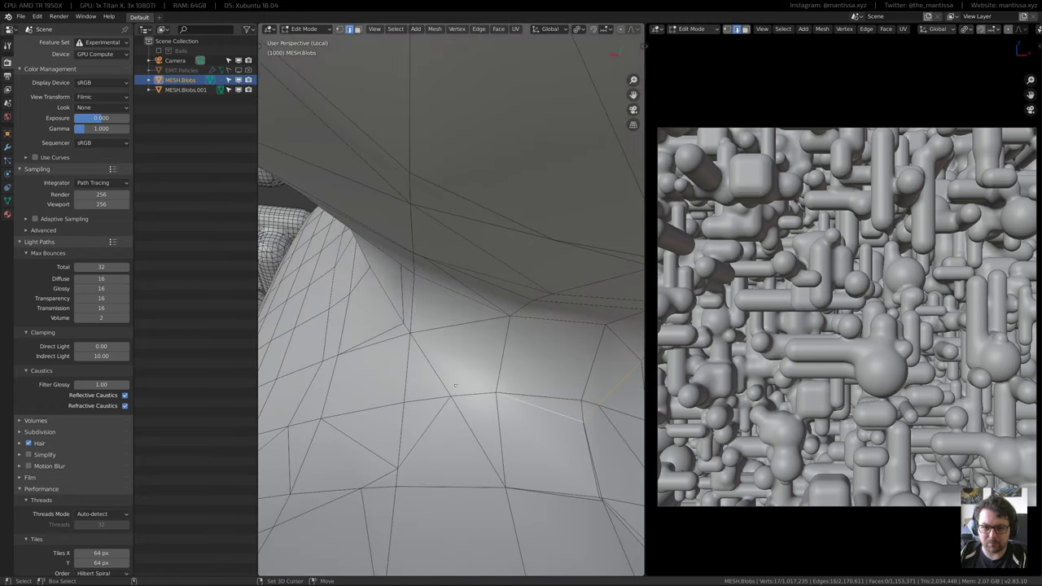
Carry the edge selection from the underside up onto the far side of the neck
{"action": "left_click", "coordinate": [446, 386], "text": "shift"}
{"action": "middle_click_drag", "start_coordinate": [369, 304], "coordinate": [465, 355]}
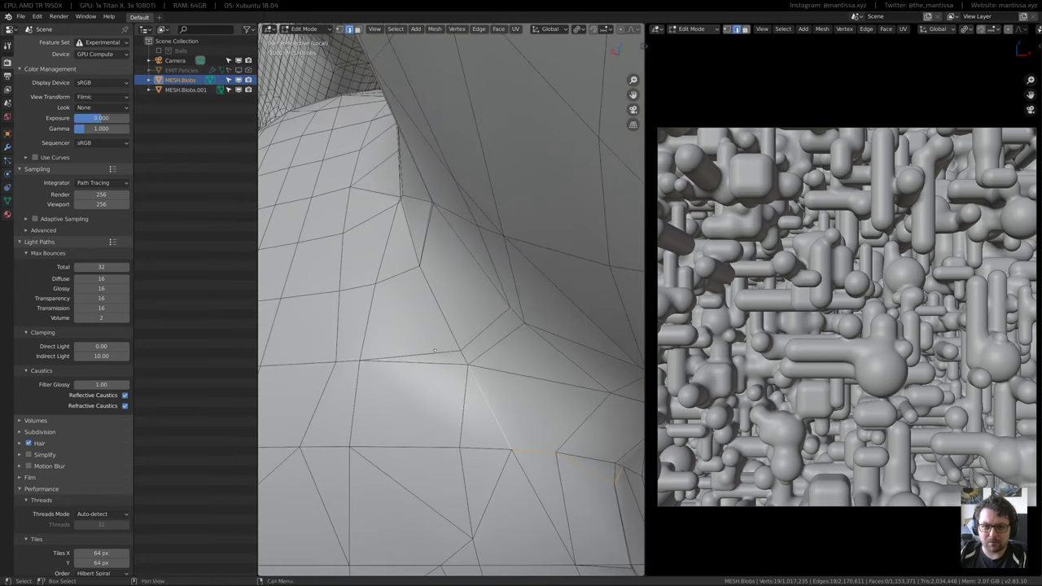
{"action": "left_click", "coordinate": [465, 356], "text": "shift"}
{"action": "left_click", "coordinate": [464, 357], "text": "shift"}
{"action": "left_click", "coordinate": [444, 316], "text": "shift"}
{"action": "middle_click_drag", "start_coordinate": [443, 316], "coordinate": [480, 305]}
{"action": "scroll", "coordinate": [458, 249], "scroll_direction": "up", "scroll_amount": 2}
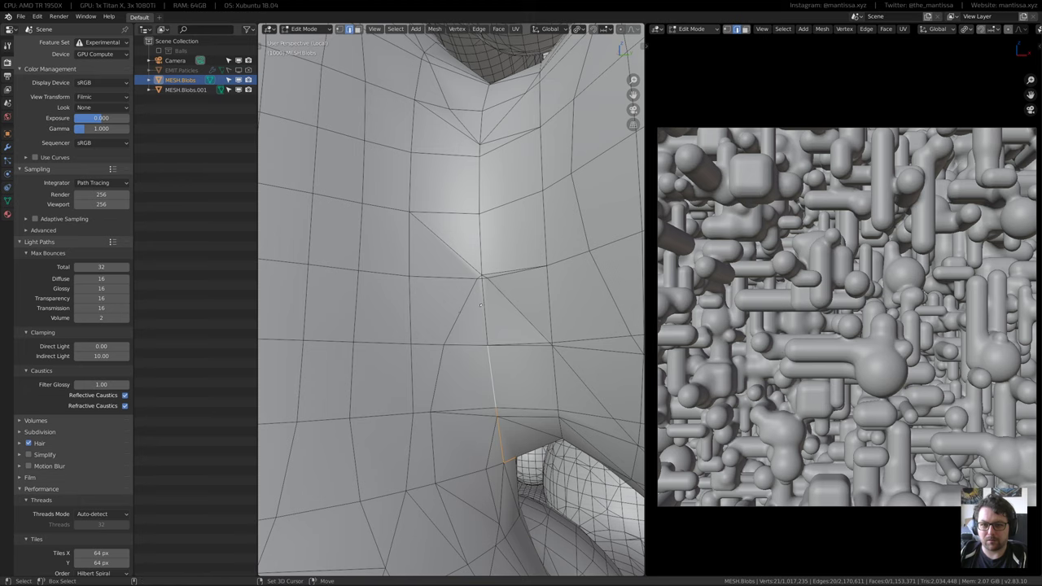
Add the remaining edges up the far side of the neck to close the ring at its upper edge
{"action": "left_click", "coordinate": [479, 226], "text": "shift"}
{"action": "middle_click_drag", "start_coordinate": [467, 170], "coordinate": [471, 252]}
{"action": "left_click", "coordinate": [471, 255], "text": "shift"}
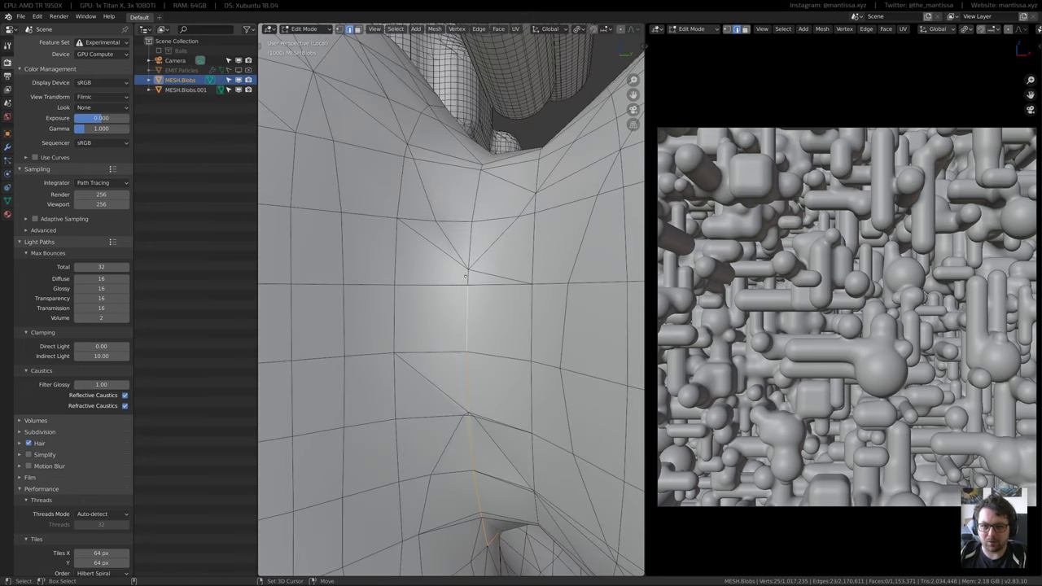
{"action": "left_click", "coordinate": [468, 277], "text": "shift"}
{"action": "left_click", "coordinate": [474, 196], "text": "shift"}
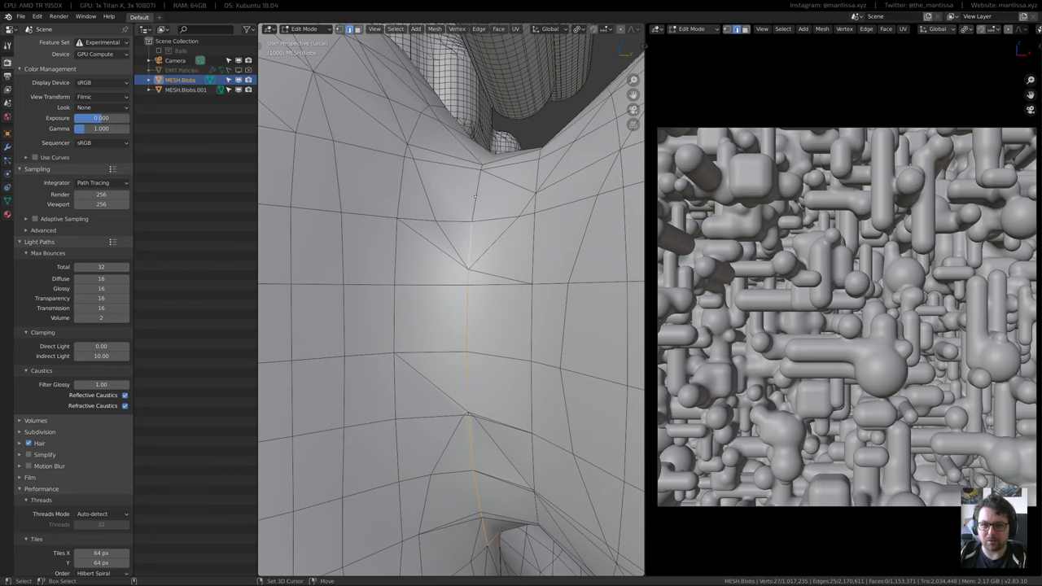
{"action": "middle_click_drag", "start_coordinate": [494, 179], "coordinate": [493, 223]}
{"action": "left_click", "coordinate": [497, 238], "text": "shift"}
{"action": "scroll", "coordinate": [496, 238], "scroll_direction": "down", "scroll_amount": 4}
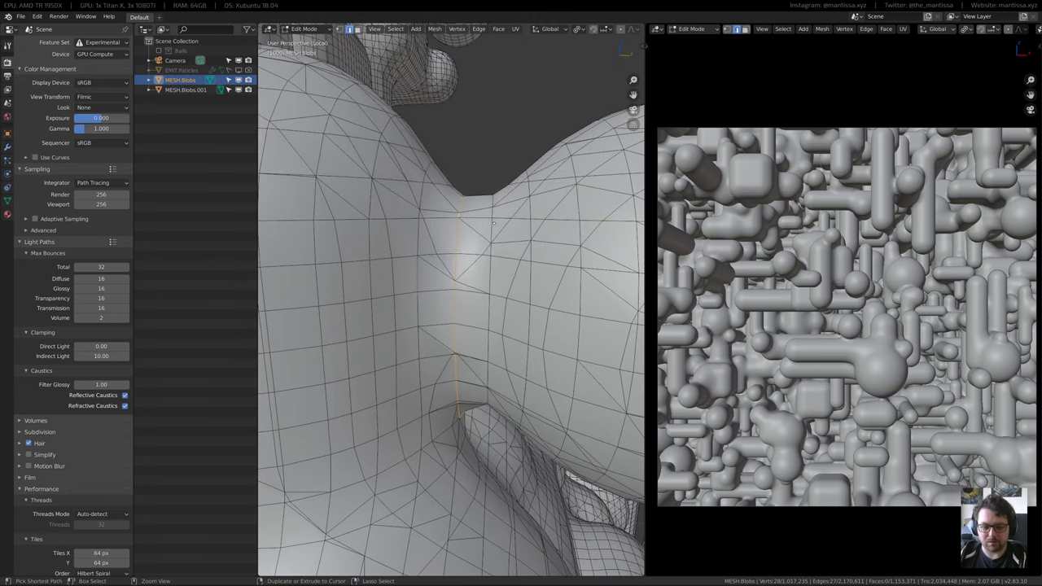
Apply Edge Split to the closed ring around the neck to separate the capsule from the upright blob
{"action": "key", "text": "ctrl+e"}
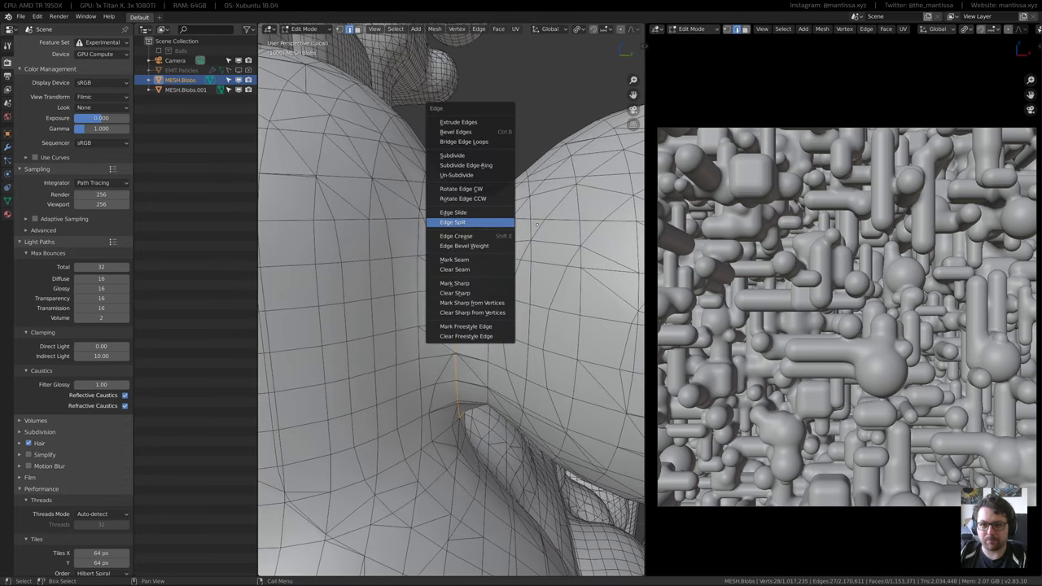
{"action": "left_click", "coordinate": [480, 223]}
{"action": "scroll", "coordinate": [480, 228], "scroll_direction": "down", "scroll_amount": 5}
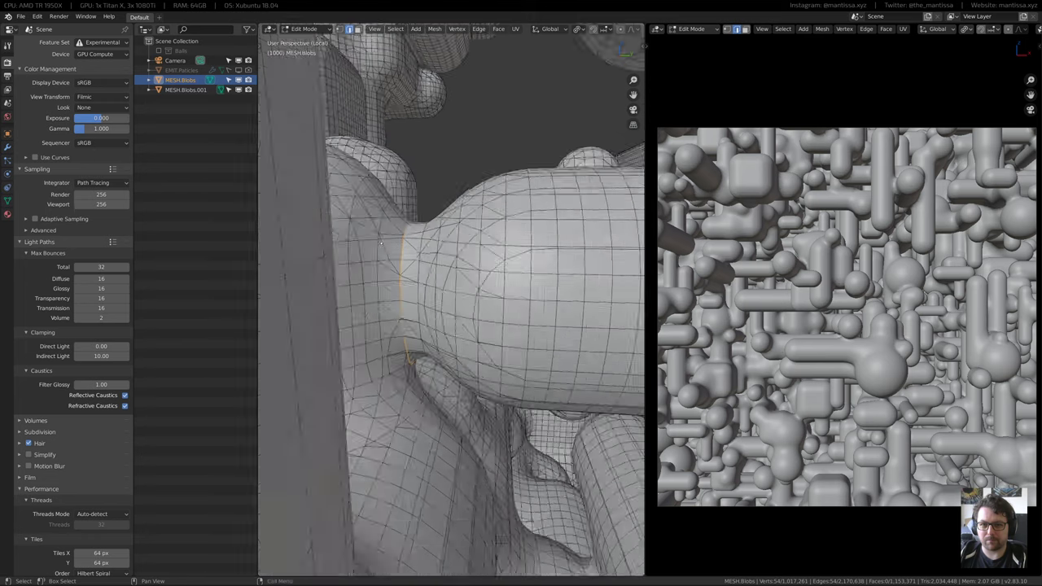
{"action": "middle_click_drag", "start_coordinate": [480, 228], "coordinate": [423, 243]}
{"action": "scroll", "coordinate": [420, 252], "scroll_direction": "up", "scroll_amount": 2}
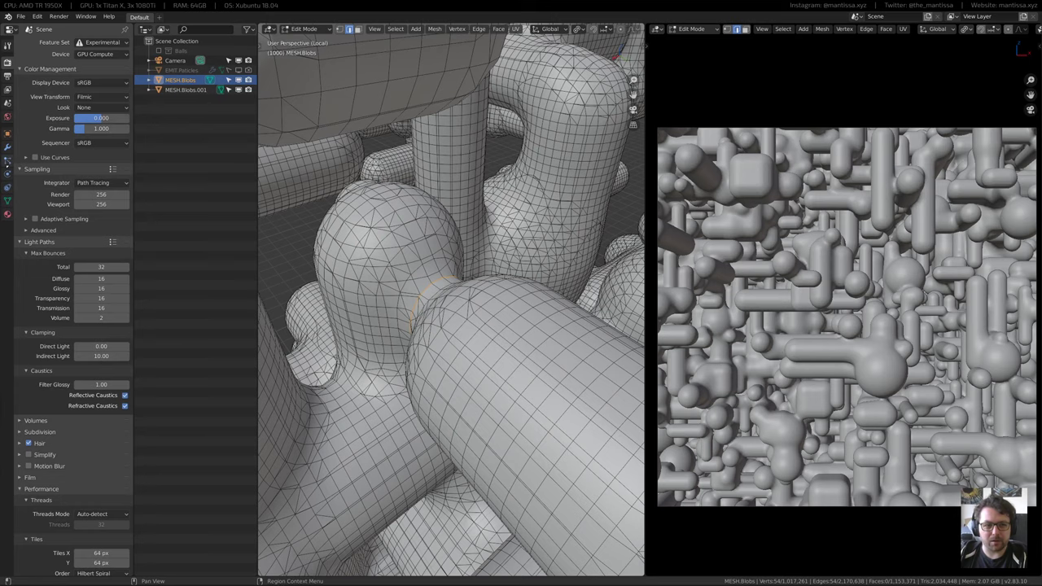
Add a vertex group to the blob mesh and name it "edges"
{"action": "left_click", "coordinate": [7, 161]}
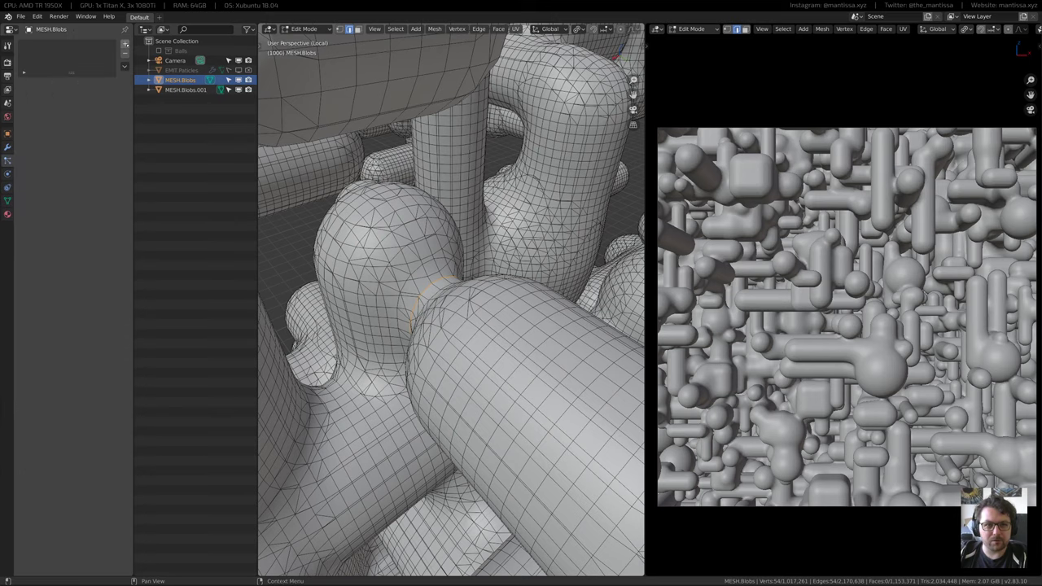
{"action": "left_click", "coordinate": [7, 200]}
{"action": "middle_click_drag", "start_coordinate": [342, 211], "coordinate": [390, 186]}
{"action": "left_click", "coordinate": [125, 72]}
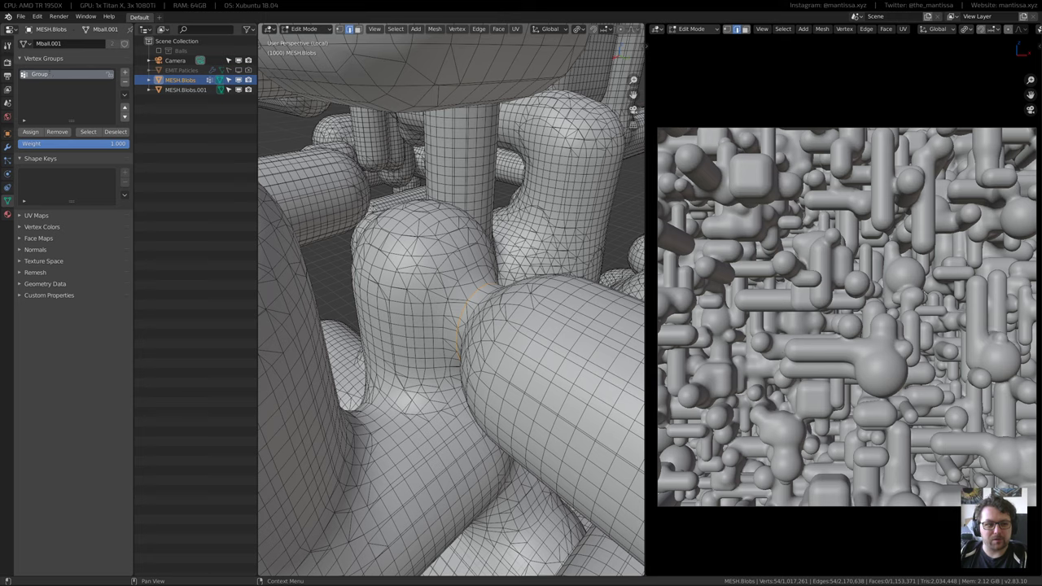
{"action": "type", "text": "edges"}
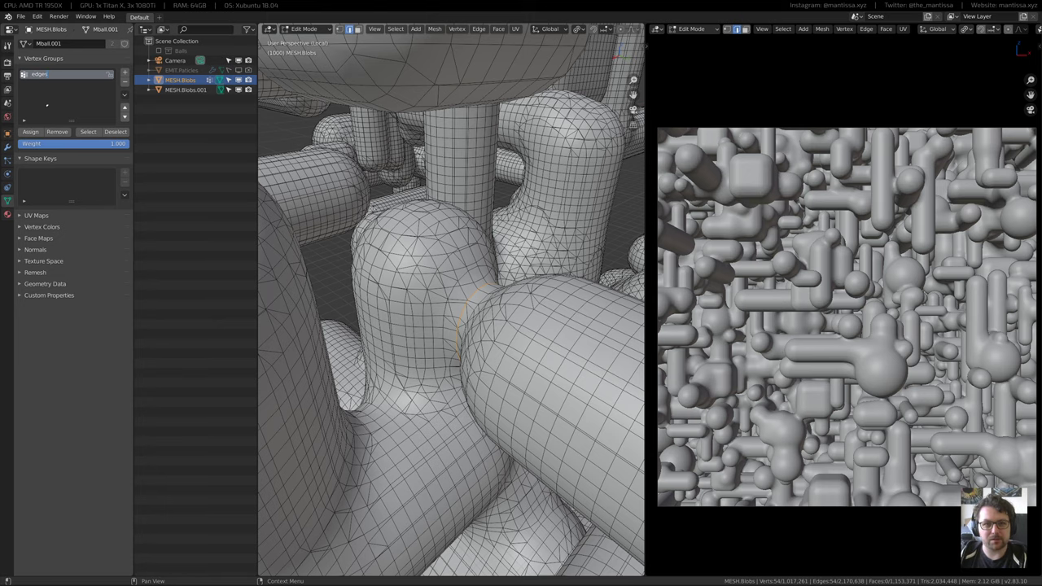
{"action": "key", "text": "Return"}
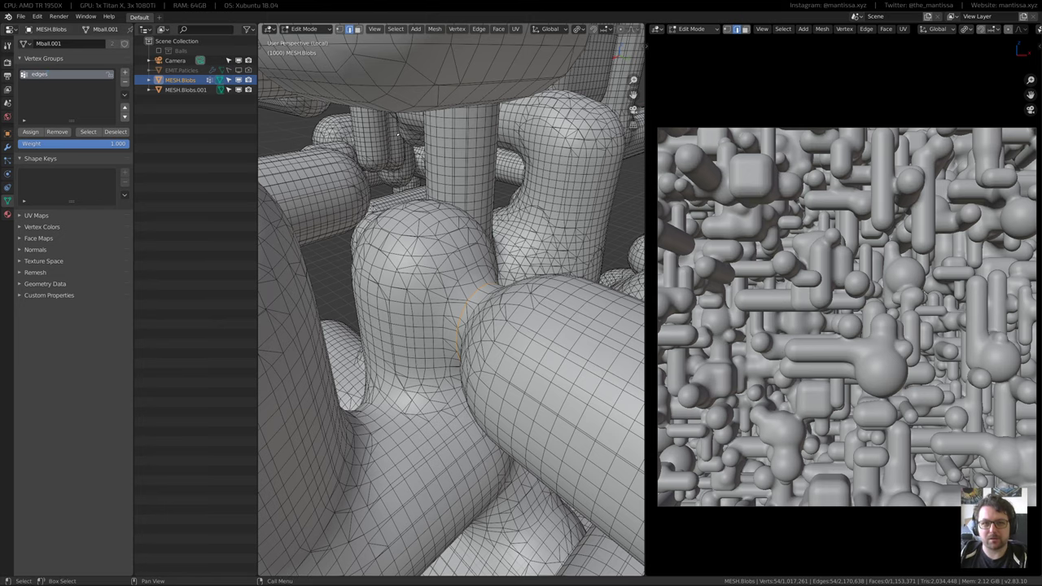
Turn on X-ray for the mesh viewport and select all non-manifold edges of the blob mesh
{"action": "middle_click_drag", "start_coordinate": [404, 151], "coordinate": [394, 14]}
{"action": "key", "text": "alt+shift+z"}
{"action": "scroll", "coordinate": [426, 187], "scroll_direction": "up", "scroll_amount": 1}
{"action": "key", "text": "alt+shift+z"}
{"action": "key", "text": "alt+z"}
{"action": "left_click", "coordinate": [395, 28]}
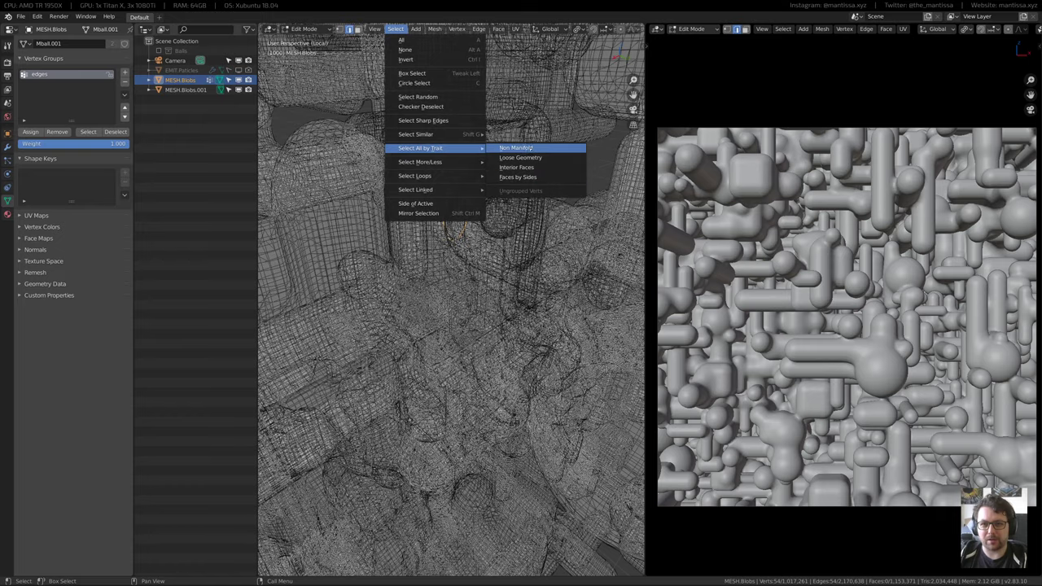
{"action": "left_click", "coordinate": [516, 148]}
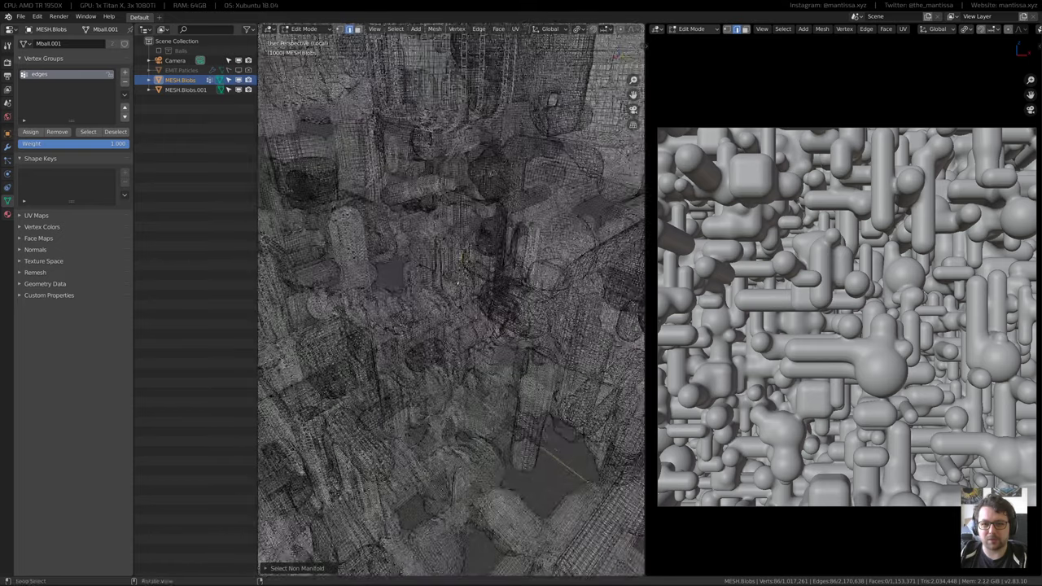
Examine the whole blob mesh from several angles to see where the non-manifold edges are selected
{"action": "scroll", "coordinate": [480, 289], "scroll_direction": "down", "scroll_amount": 4}
{"action": "middle_click_drag", "start_coordinate": [480, 289], "coordinate": [434, 267]}
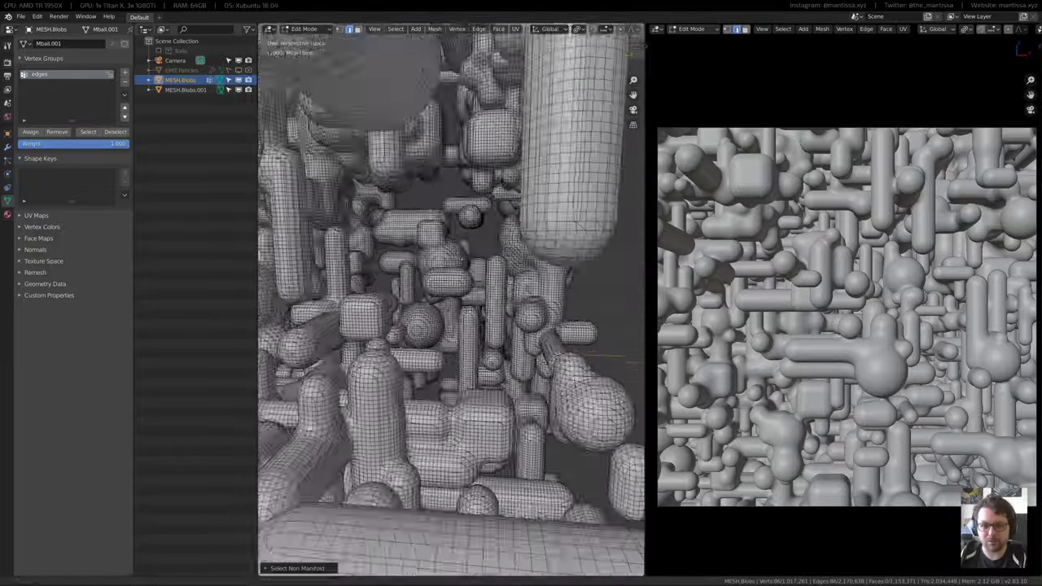
{"action": "middle_click_drag", "start_coordinate": [461, 259], "coordinate": [429, 275], "text": "shift"}
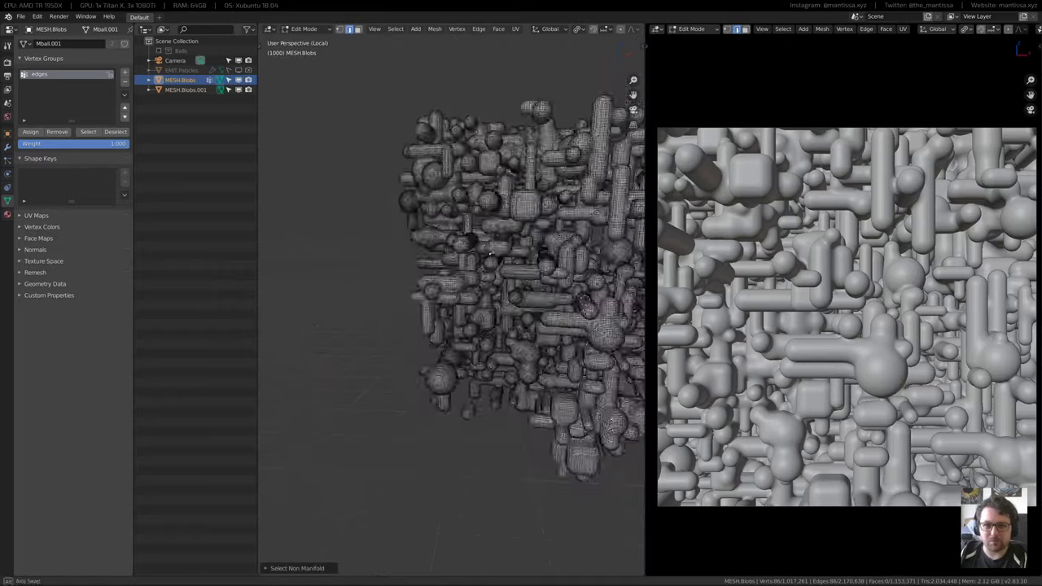
{"action": "middle_click_drag", "start_coordinate": [490, 254], "coordinate": [496, 254]}
{"action": "scroll", "coordinate": [496, 254], "scroll_direction": "up", "scroll_amount": 6}
{"action": "middle_click_drag", "start_coordinate": [452, 301], "coordinate": [459, 244]}
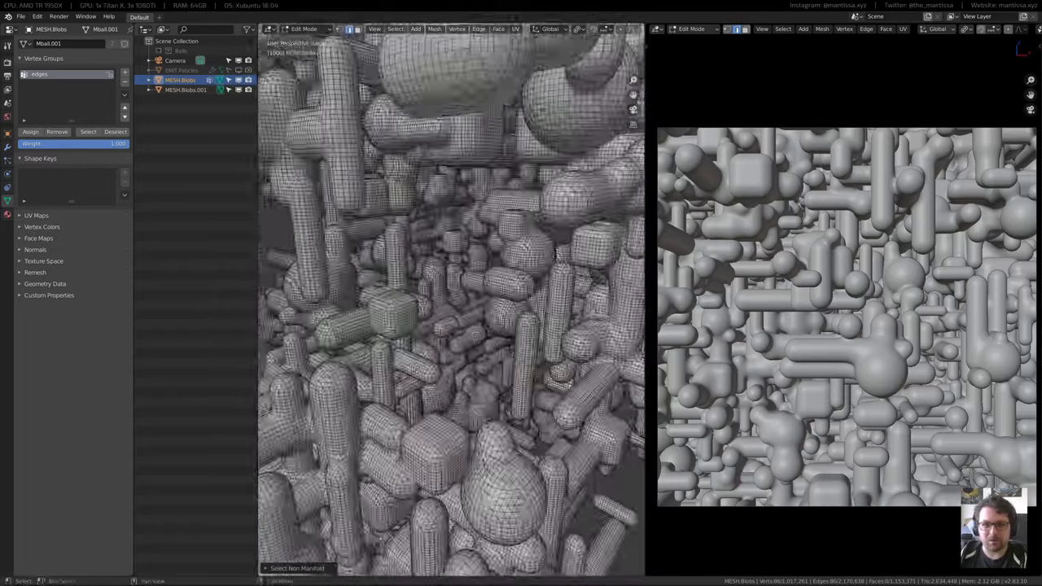
{"action": "scroll", "coordinate": [492, 281], "scroll_direction": "up", "scroll_amount": 4}
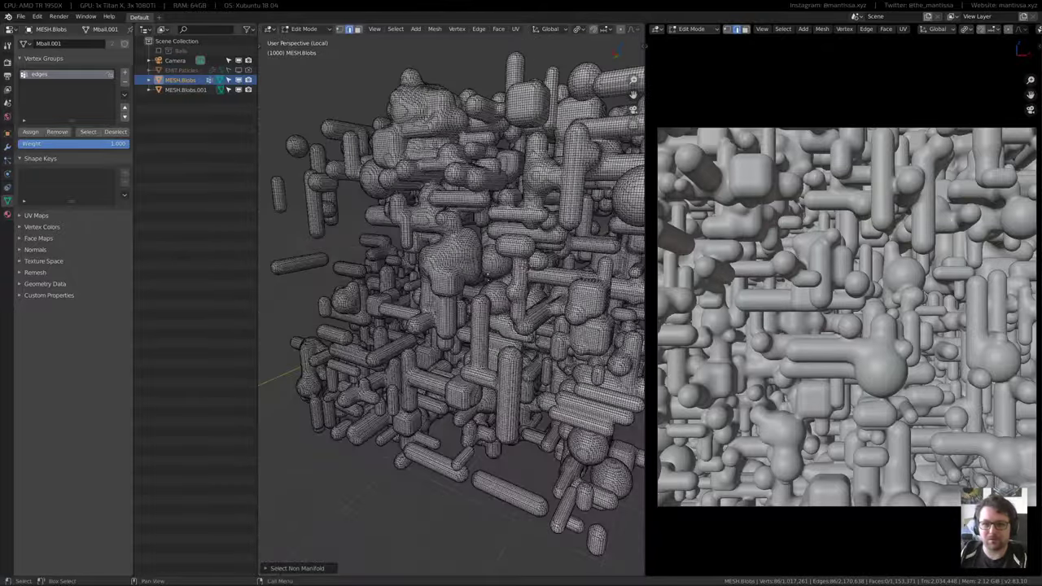
Examine the blob mesh up close around the selected non-manifold edges and compare it with the camera view
{"action": "scroll", "coordinate": [529, 285], "scroll_direction": "up", "scroll_amount": 6}
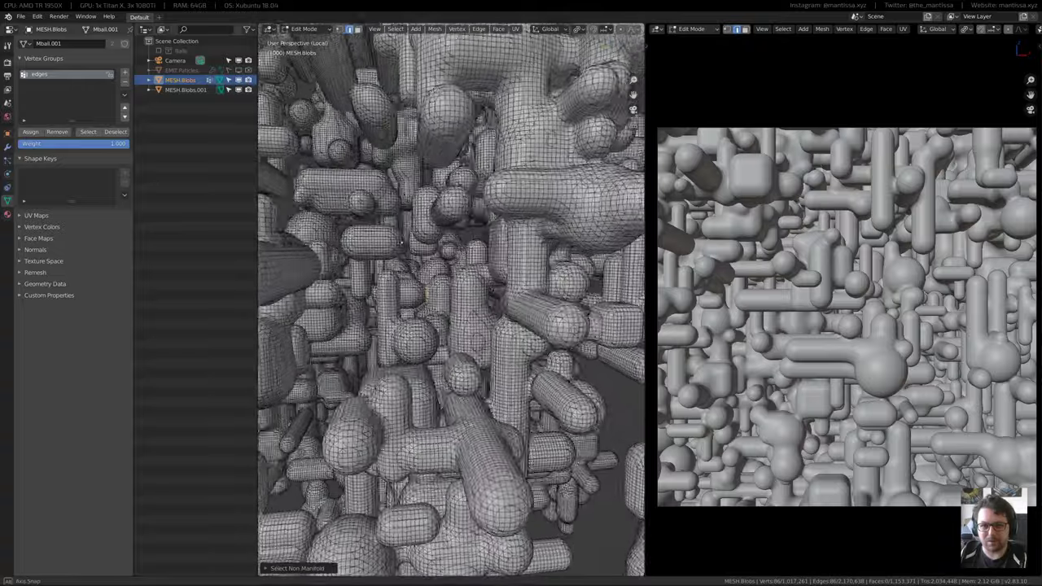
{"action": "key", "text": "KP_Divide"}
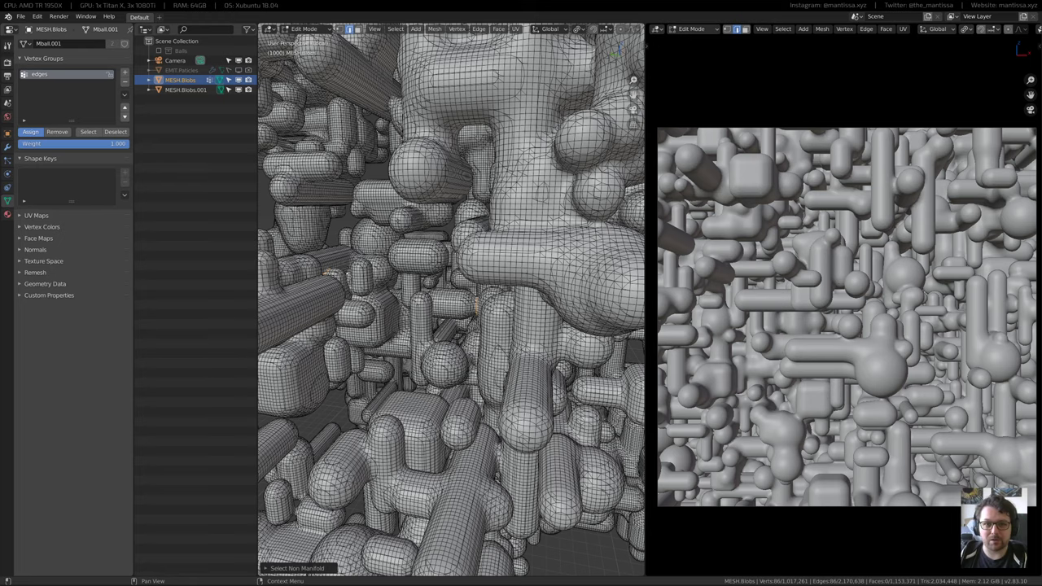
{"action": "middle_click_drag", "start_coordinate": [262, 254], "coordinate": [328, 272], "text": "shift"}
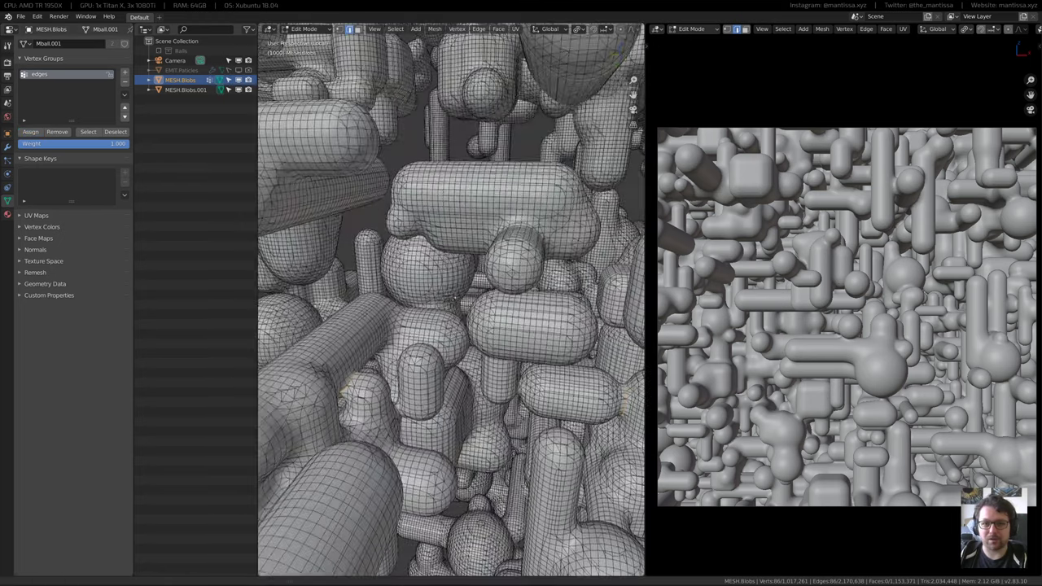
{"action": "mouse_move", "coordinate": [484, 263]}
{"action": "middle_mouse_down"}
{"action": "mouse_move", "coordinate": [489, 232]}
{"action": "mouse_move", "coordinate": [481, 265]}
{"action": "middle_mouse_up"}
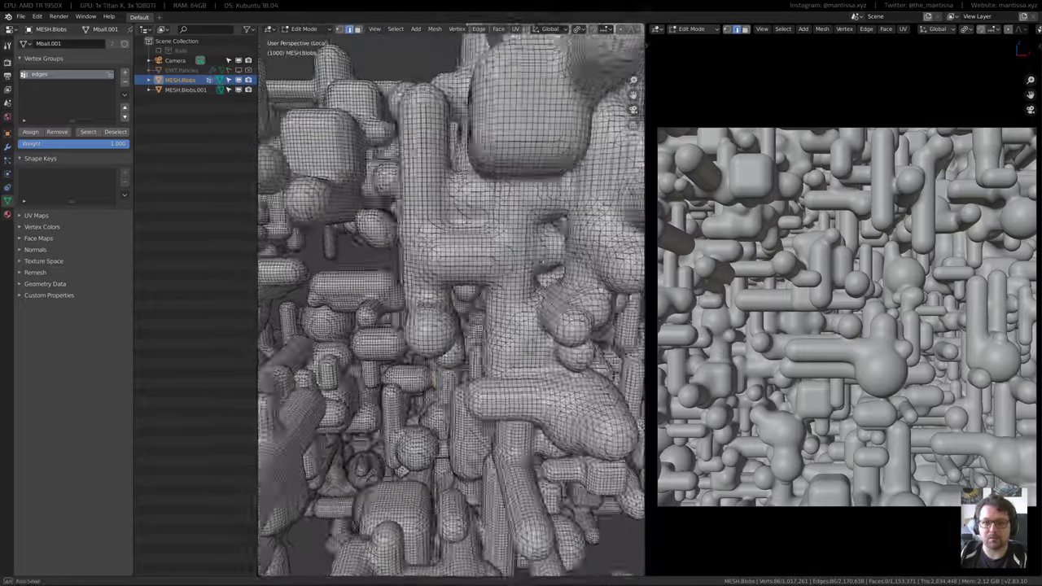
{"action": "scroll", "coordinate": [474, 275], "scroll_direction": "up", "scroll_amount": 3}
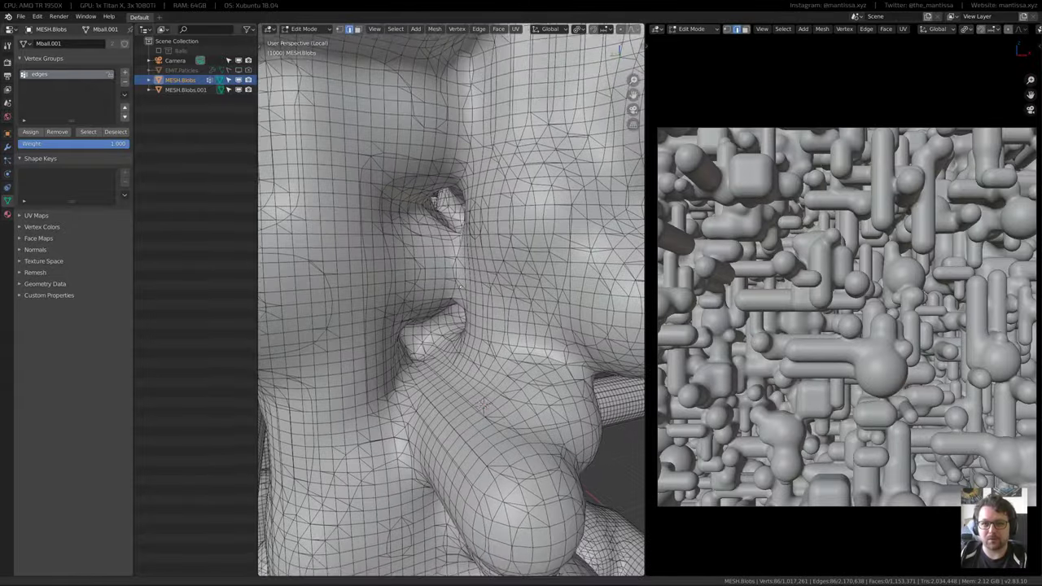
{"action": "scroll", "coordinate": [474, 274], "scroll_direction": "down", "scroll_amount": 2}
{"action": "middle_click_drag", "start_coordinate": [473, 274], "coordinate": [440, 276]}
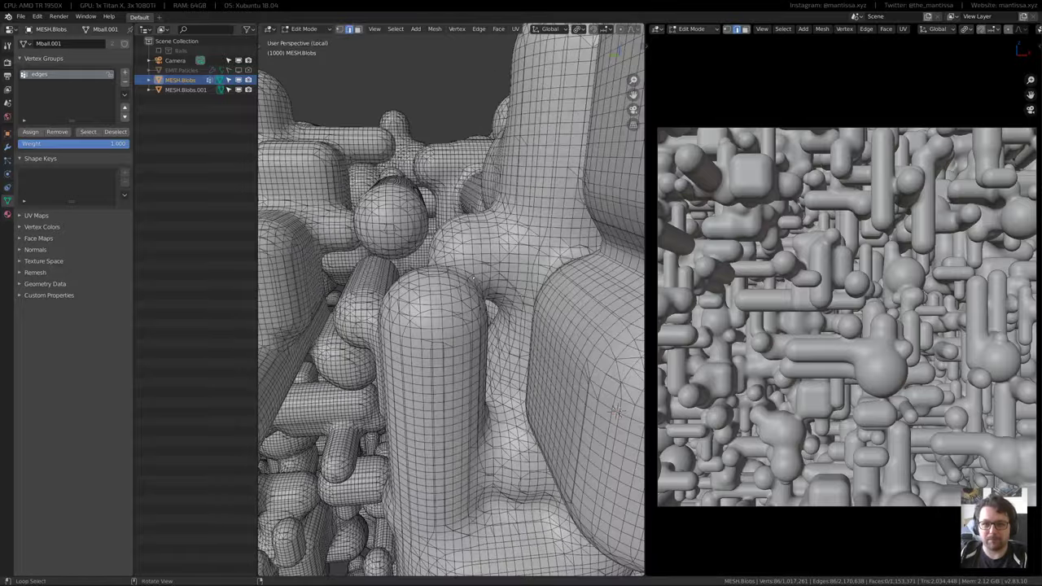
{"action": "middle_click_drag", "start_coordinate": [465, 271], "coordinate": [474, 289]}
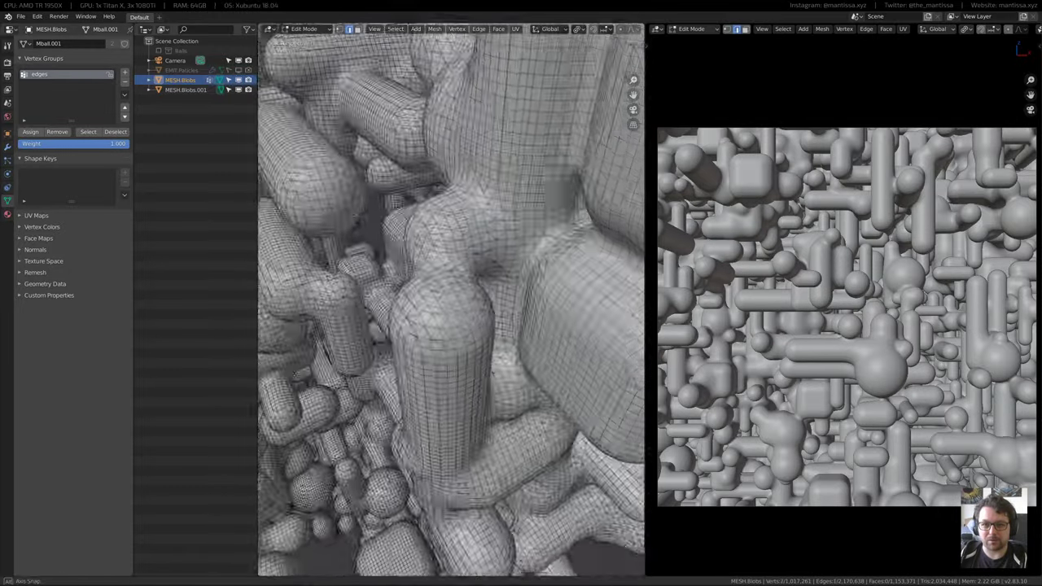
{"action": "middle_click_drag", "start_coordinate": [591, 285], "coordinate": [395, 228]}
{"action": "scroll", "coordinate": [441, 293], "scroll_direction": "up", "scroll_amount": 8}
{"action": "scroll", "coordinate": [441, 293], "scroll_direction": "down", "scroll_amount": 8}
{"action": "scroll", "coordinate": [399, 303], "scroll_direction": "down", "scroll_amount": 2}
{"action": "scroll", "coordinate": [395, 285], "scroll_direction": "up", "scroll_amount": 6}
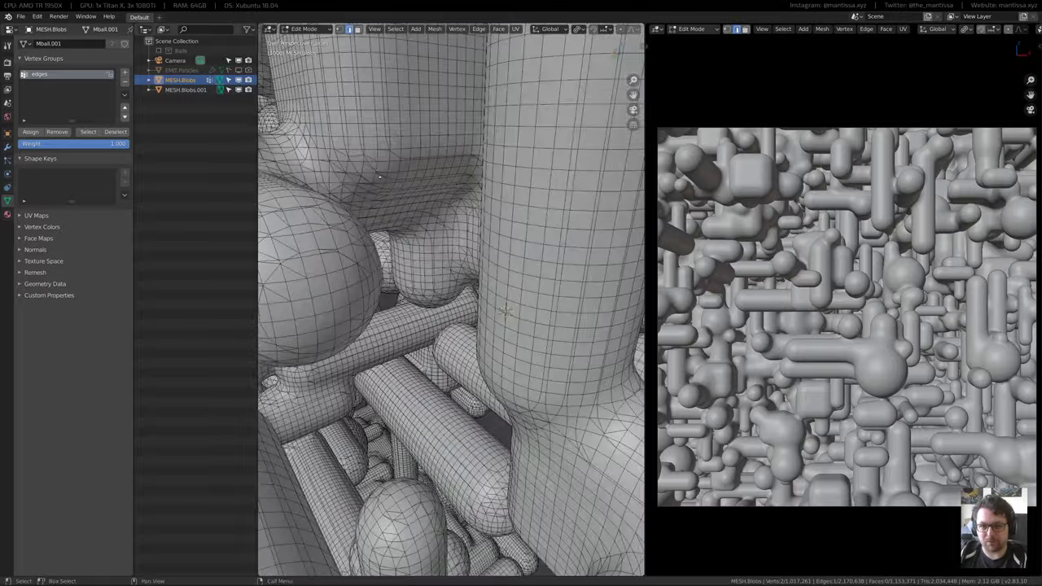
{"action": "middle_click_drag", "start_coordinate": [379, 176], "coordinate": [390, 224]}
{"action": "scroll", "coordinate": [818, 249], "scroll_direction": "down", "scroll_amount": 6}
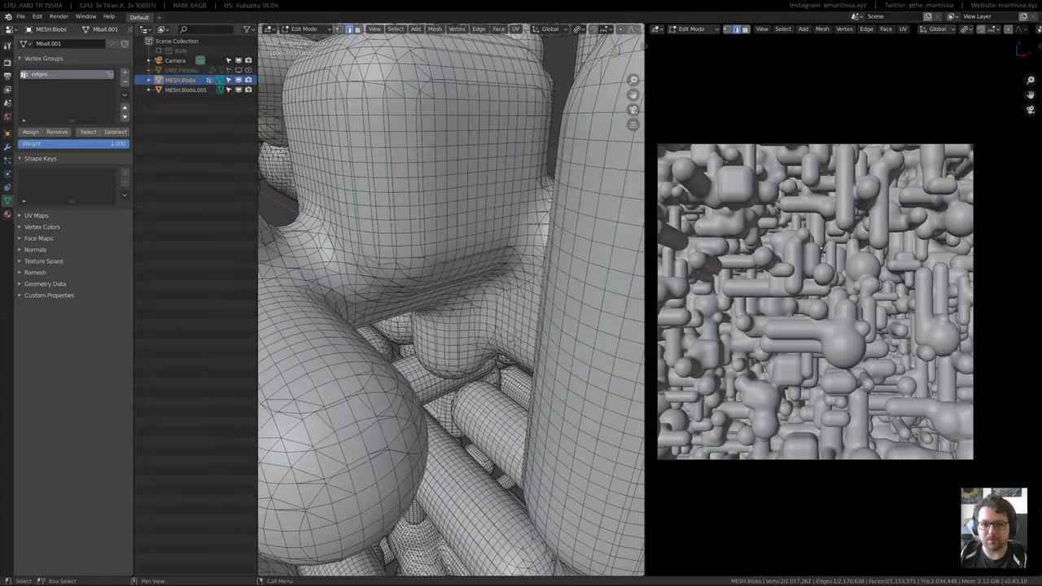
{"action": "scroll", "coordinate": [826, 252], "scroll_direction": "up", "scroll_amount": 7}
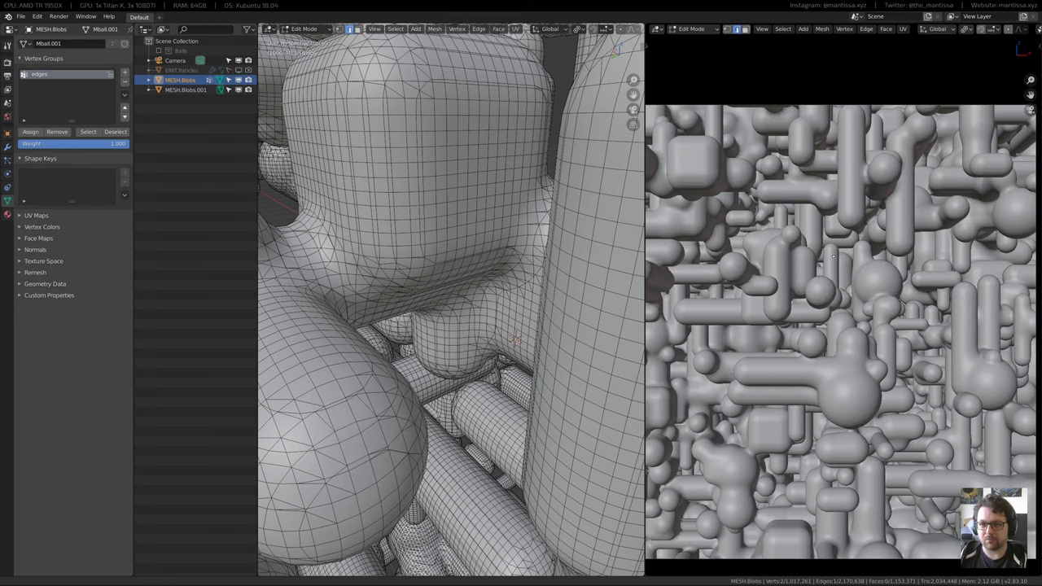
{"action": "scroll", "coordinate": [833, 255], "scroll_direction": "down", "scroll_amount": 2}
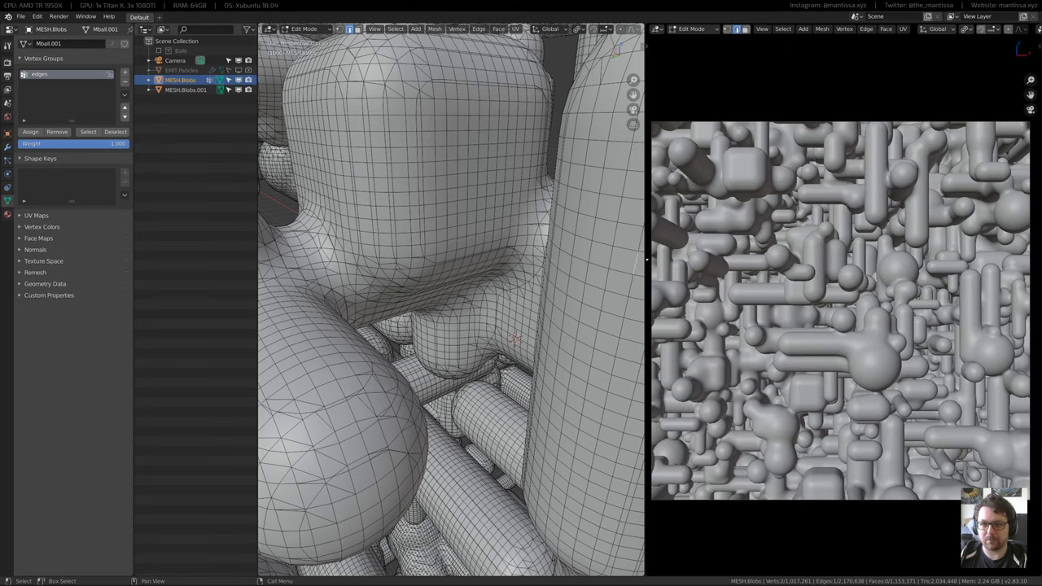
Inspect the joints between the blobs in a widened perspective viewport, and narrow the viewport back to about half the width
{"action": "left_click_drag", "start_coordinate": [645, 258], "coordinate": [822, 259]}
{"action": "middle_click_drag", "start_coordinate": [618, 293], "coordinate": [542, 233]}
{"action": "middle_click_drag", "start_coordinate": [710, 381], "coordinate": [558, 307]}
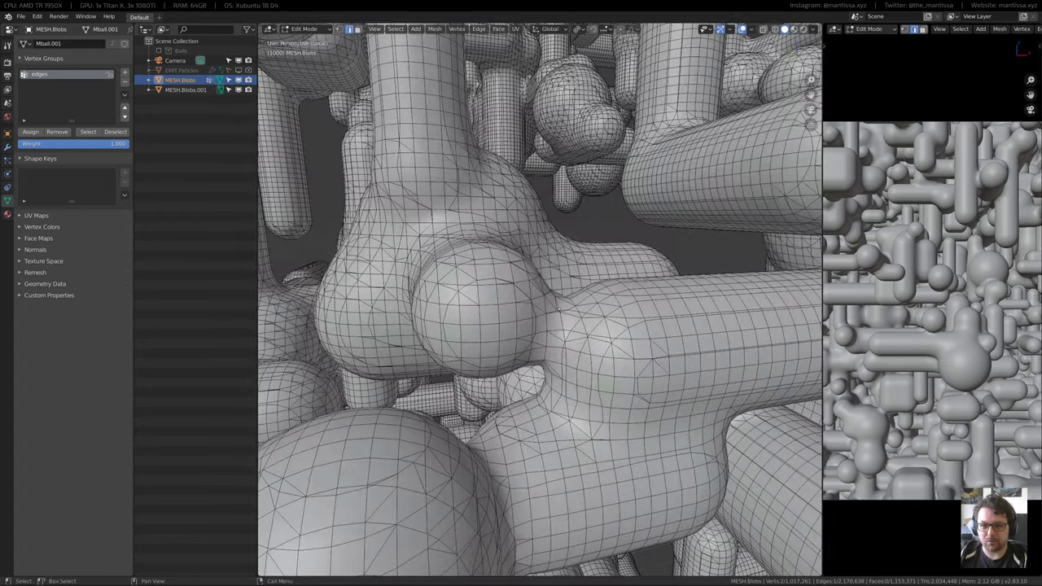
{"action": "scroll", "coordinate": [571, 286], "scroll_direction": "up", "scroll_amount": 6}
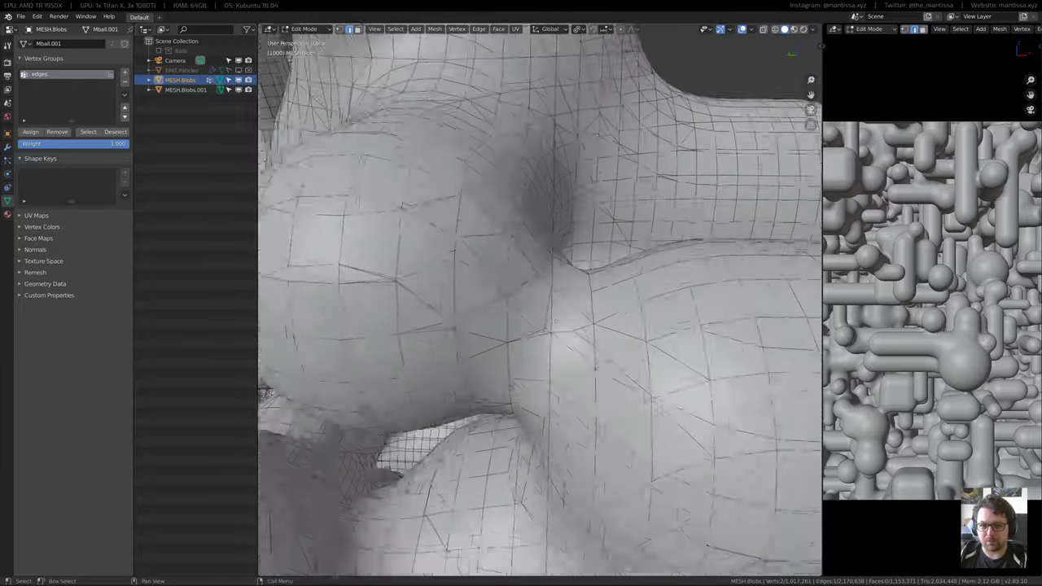
{"action": "middle_click_drag", "start_coordinate": [555, 321], "coordinate": [601, 339]}
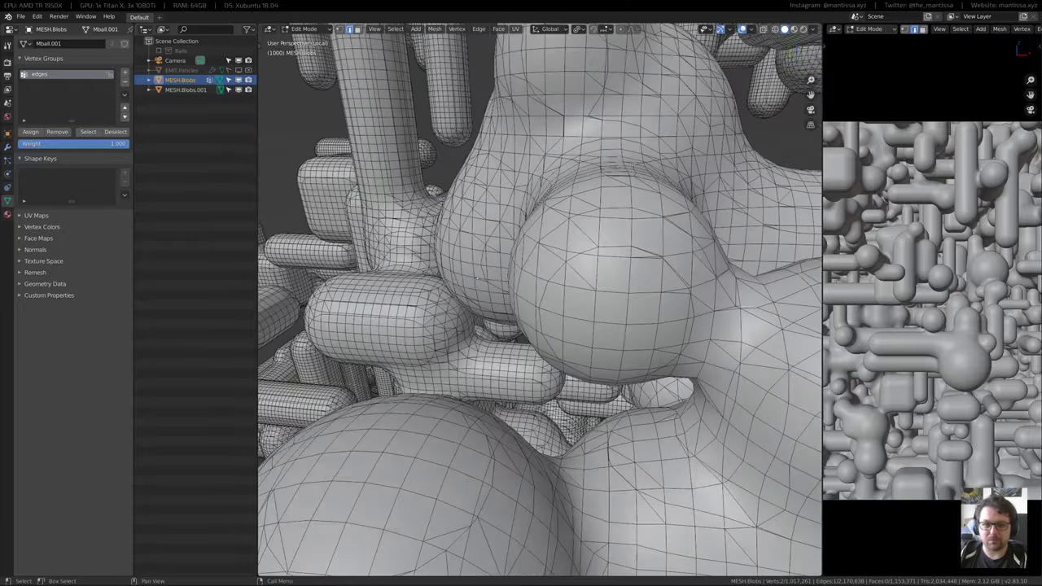
{"action": "scroll", "coordinate": [600, 340], "scroll_direction": "up", "scroll_amount": 4}
{"action": "scroll", "coordinate": [600, 339], "scroll_direction": "down", "scroll_amount": 6}
{"action": "scroll", "coordinate": [643, 317], "scroll_direction": "up", "scroll_amount": 4}
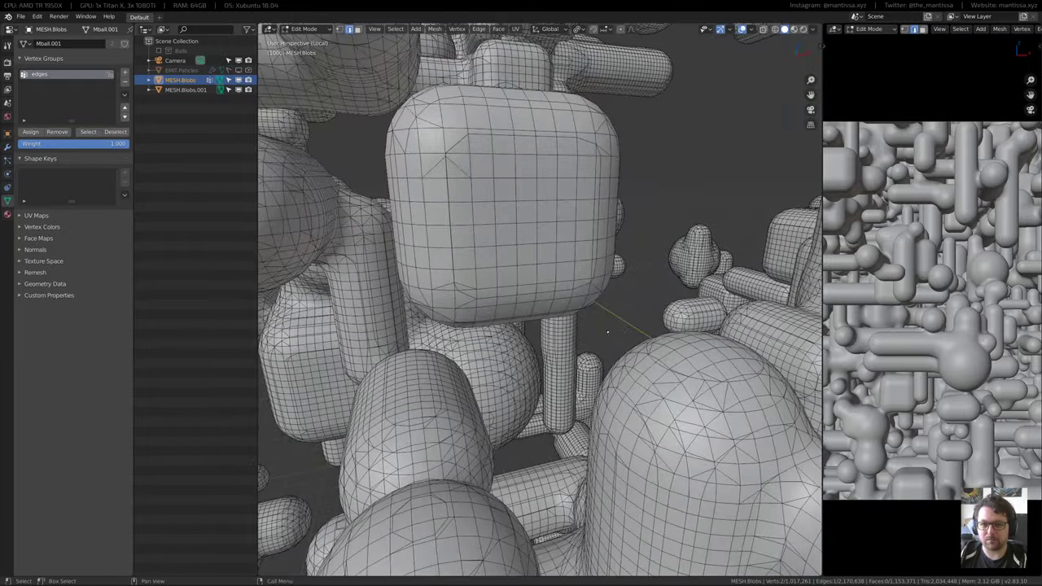
{"action": "scroll", "coordinate": [643, 318], "scroll_direction": "down", "scroll_amount": 8}
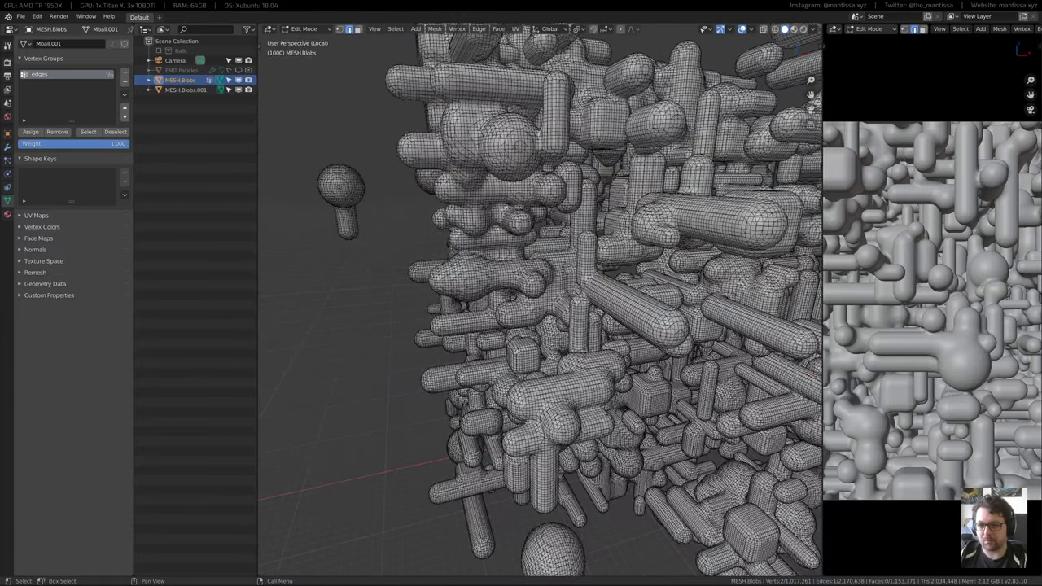
{"action": "left_click_drag", "start_coordinate": [822, 293], "coordinate": [649, 312]}
Switch the camera viewport to Rendered shading and return the blob mesh to Object Mode
{"action": "mouse_move", "coordinate": [814, 291]}
{"action": "middle_mouse_down", "text": "shift"}
{"action": "mouse_move", "coordinate": [817, 320]}
{"action": "mouse_move", "coordinate": [815, 308]}
{"action": "middle_mouse_up", "text": "shift"}
{"action": "key", "text": "z"}
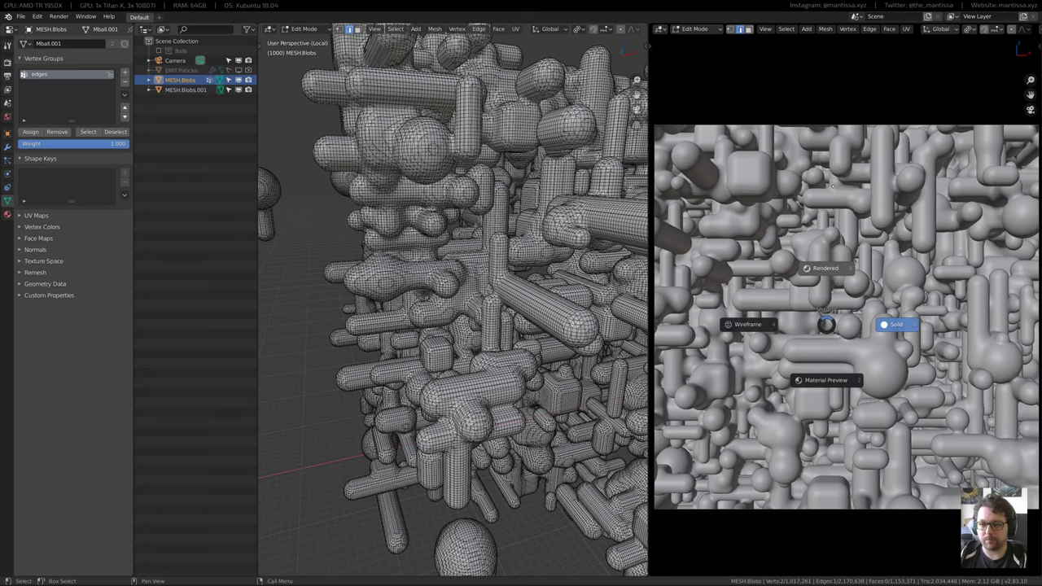
{"action": "left_click", "coordinate": [818, 270]}
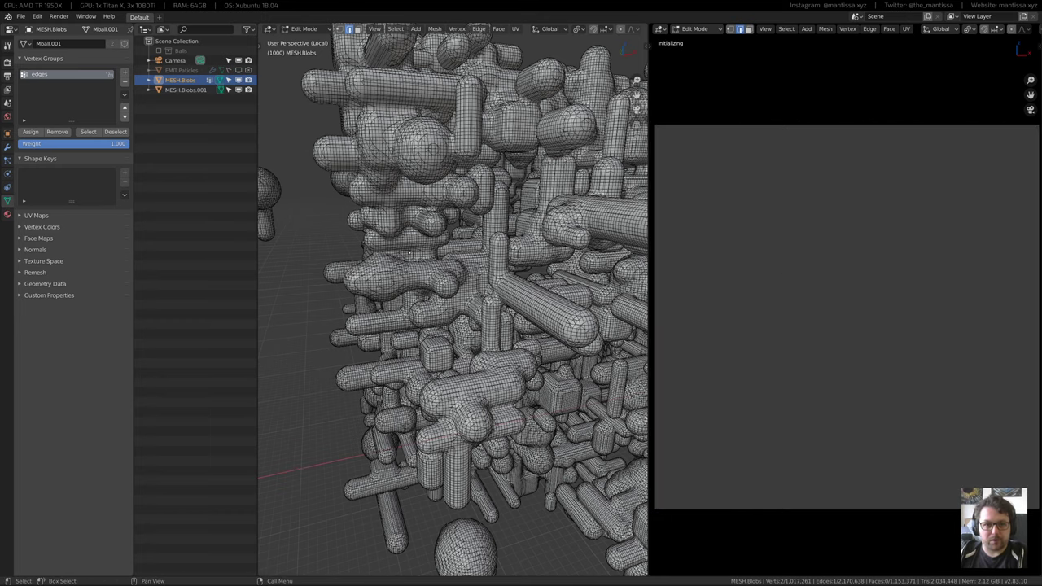
{"action": "key", "text": "Tab"}
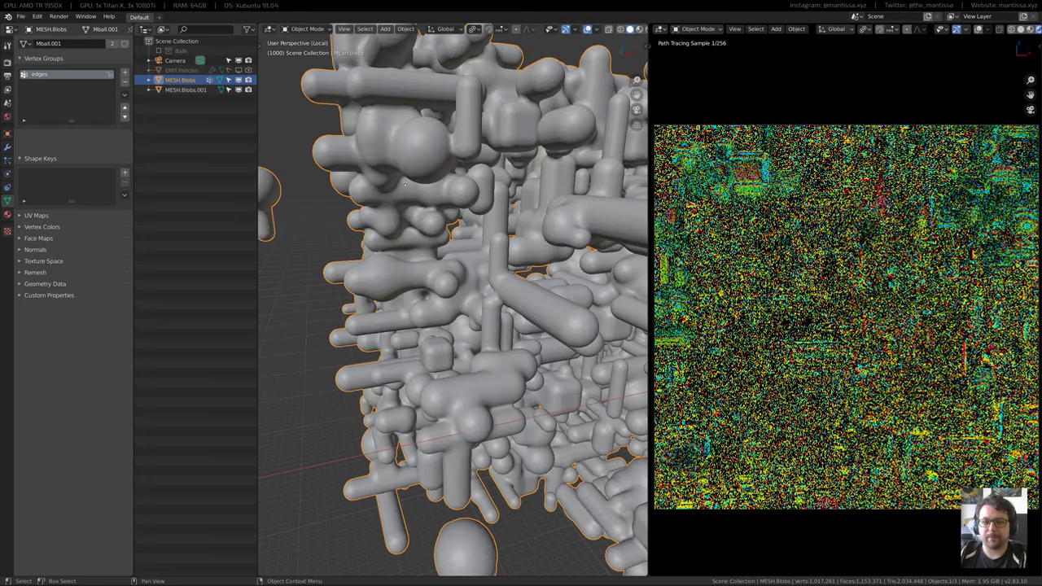
Replace the perspective viewport with the shader editor and show the blob object's material nodes instead of the World nodes
{"action": "key", "text": "shift+F3"}
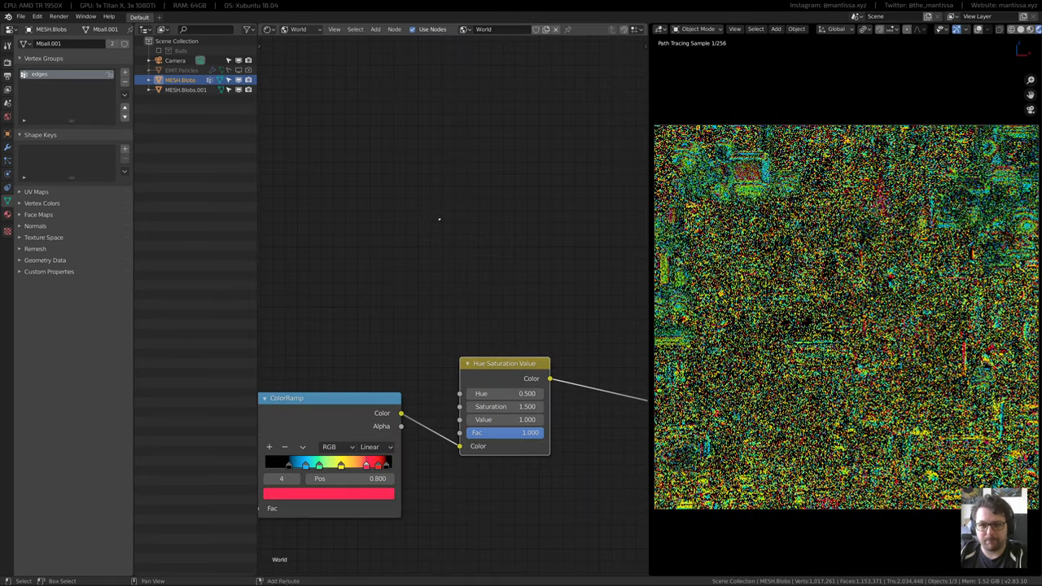
{"action": "middle_click_drag", "start_coordinate": [439, 218], "coordinate": [445, 183]}
{"action": "scroll", "coordinate": [444, 184], "scroll_direction": "down", "scroll_amount": 4}
{"action": "left_click", "coordinate": [301, 30]}
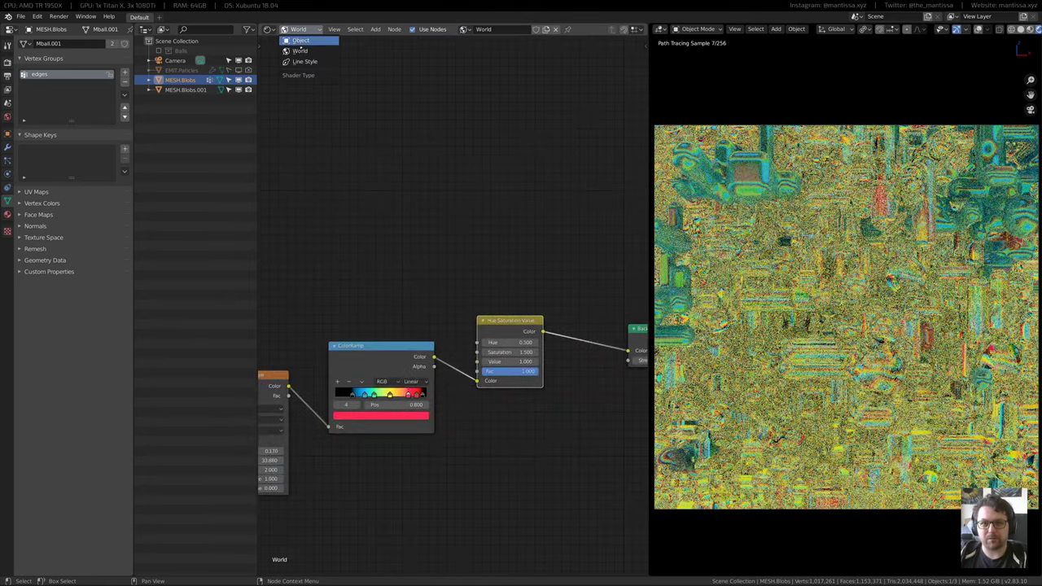
{"action": "left_click", "coordinate": [301, 39]}
{"action": "middle_click_drag", "start_coordinate": [391, 256], "coordinate": [469, 350]}
Undo the last changes to the upper ColorRamp's stops, and add a black stop to its constant ramp
{"action": "left_click_drag", "start_coordinate": [422, 207], "coordinate": [391, 207]}
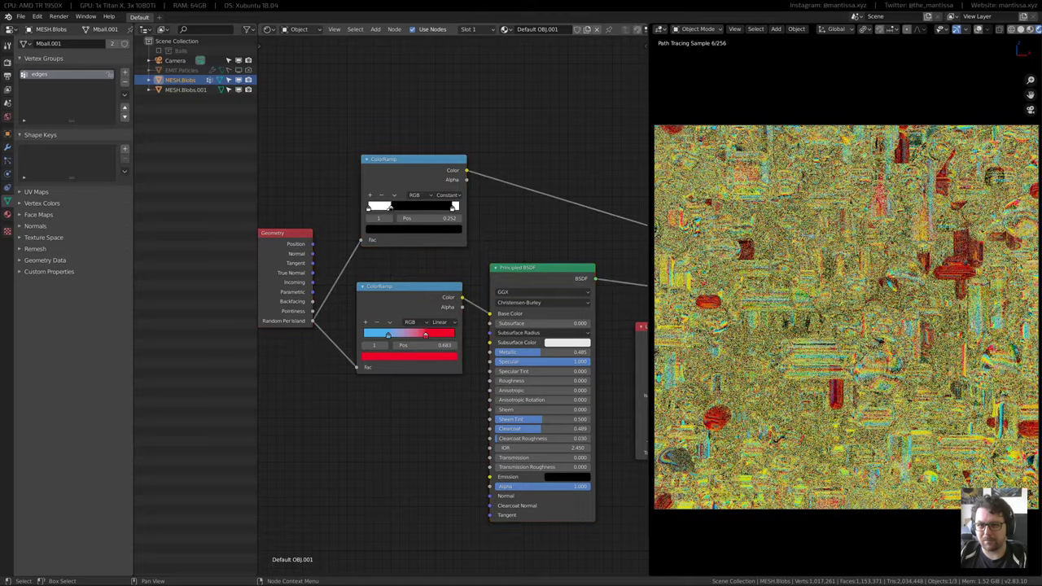
{"action": "key", "text": "ctrl+z"}
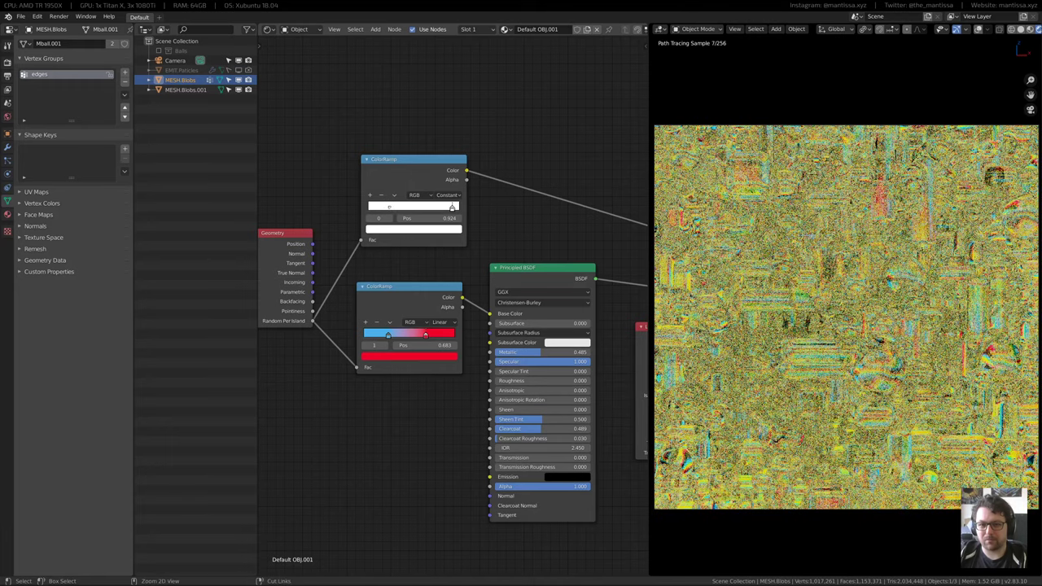
{"action": "left_click", "coordinate": [389, 206], "text": "ctrl"}
{"action": "left_click", "coordinate": [401, 228]}
{"action": "left_click_drag", "start_coordinate": [442, 110], "coordinate": [442, 168]}
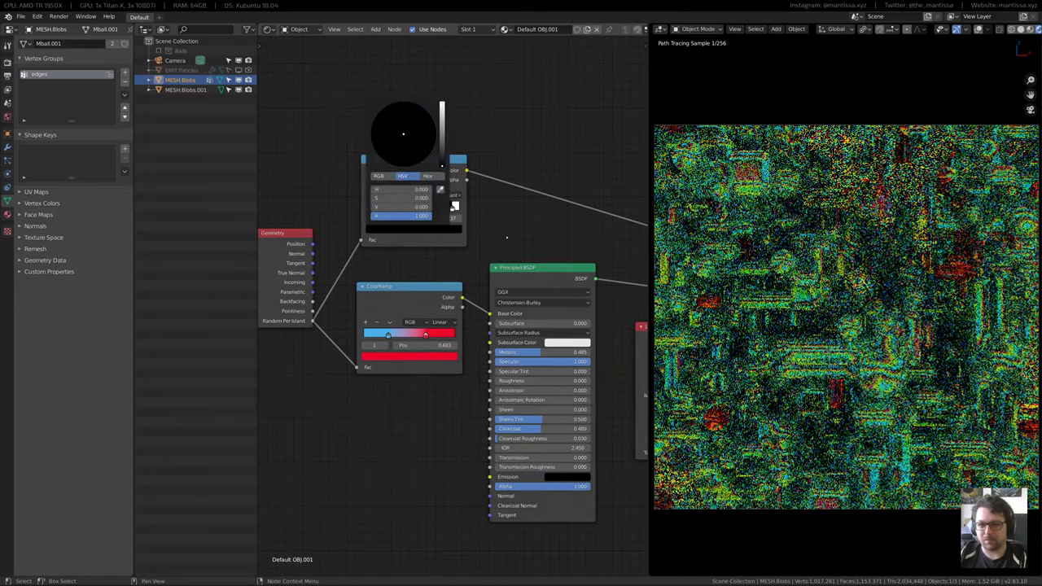
Move the upper ColorRamp's black stop to the start of the ramp and its white stop to position 0.073
{"action": "middle_click_drag", "start_coordinate": [506, 238], "coordinate": [493, 277]}
{"action": "scroll", "coordinate": [493, 278], "scroll_direction": "up", "scroll_amount": 3}
{"action": "left_click_drag", "start_coordinate": [433, 232], "coordinate": [390, 232]}
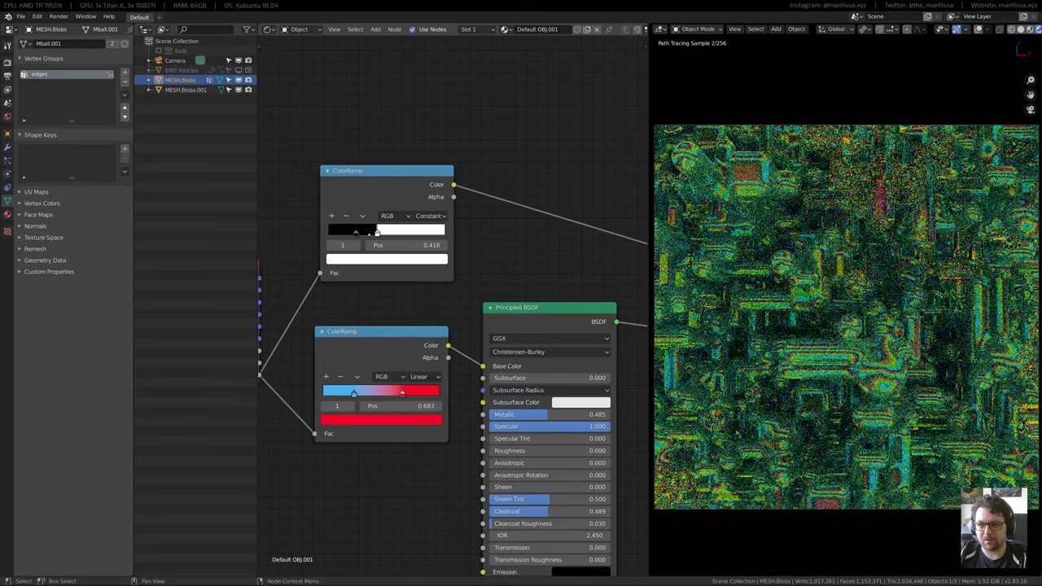
{"action": "left_click_drag", "start_coordinate": [355, 233], "coordinate": [337, 232]}
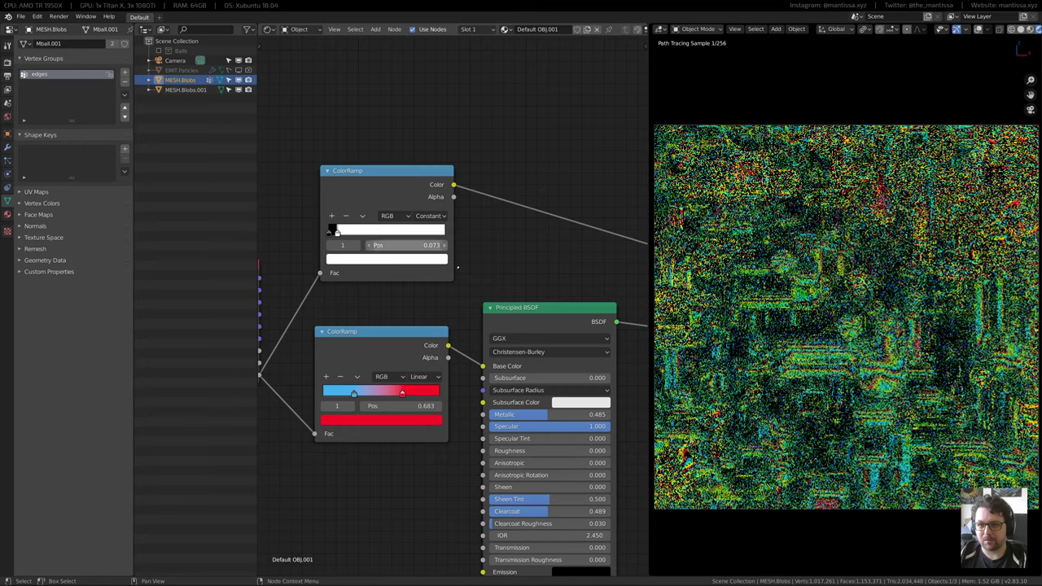
Move the lower ColorRamp's blue stop to the start of the ramp and its red stop to position 0.248
{"action": "middle_click_drag", "start_coordinate": [522, 297], "coordinate": [488, 284]}
{"action": "scroll", "coordinate": [488, 284], "scroll_direction": "down", "scroll_amount": 2}
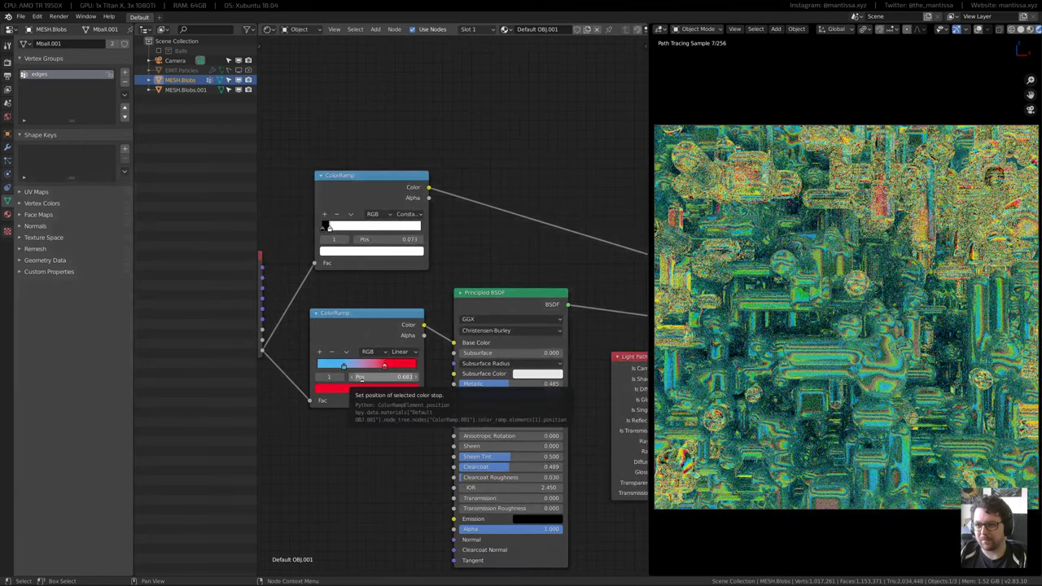
{"action": "scroll", "coordinate": [360, 377], "scroll_direction": "up", "scroll_amount": 2}
{"action": "left_click_drag", "start_coordinate": [341, 360], "coordinate": [317, 359]}
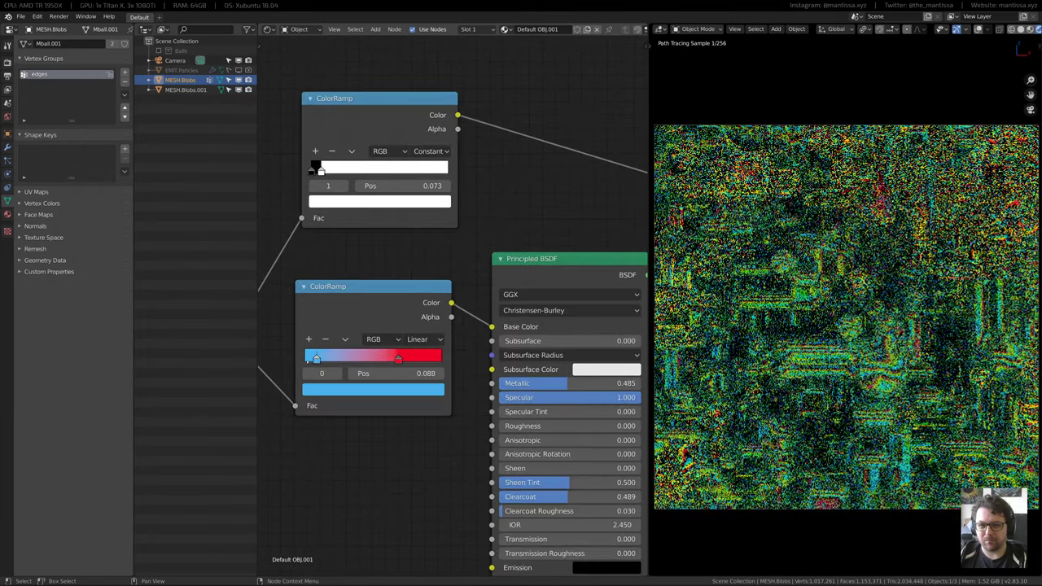
{"action": "left_click_drag", "start_coordinate": [399, 361], "coordinate": [332, 359]}
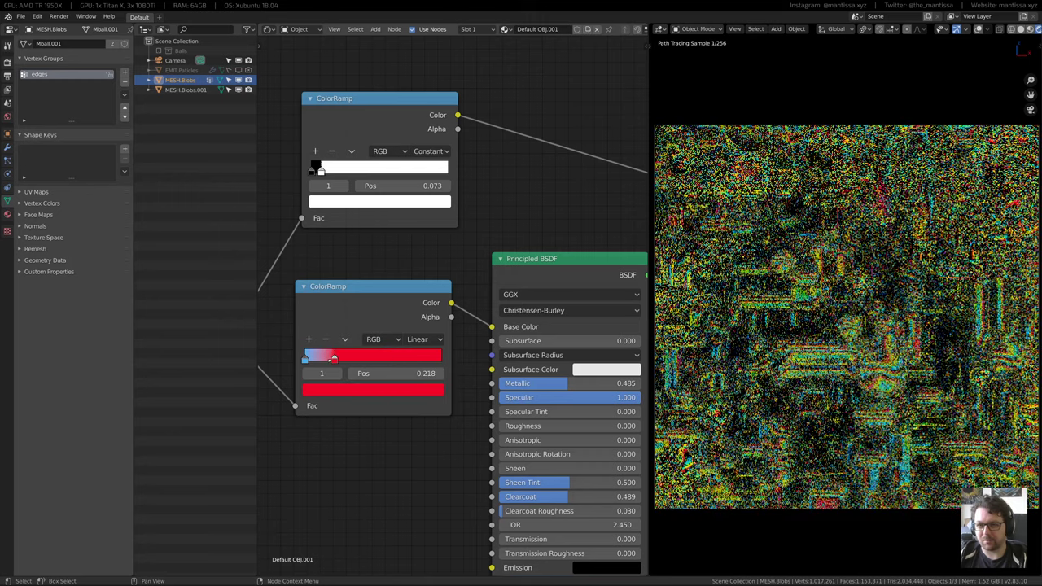
{"action": "left_click", "coordinate": [390, 391]}
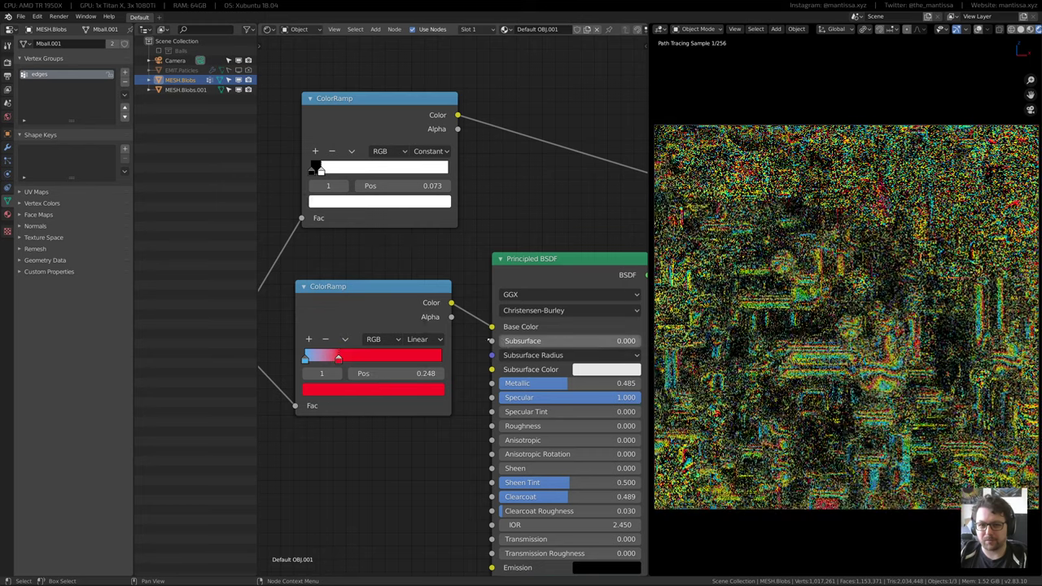
Set the lower ColorRamp's interpolation to Constant and move its red stop to position 0.111
{"action": "left_click", "coordinate": [417, 339]}
{"action": "left_click", "coordinate": [424, 410]}
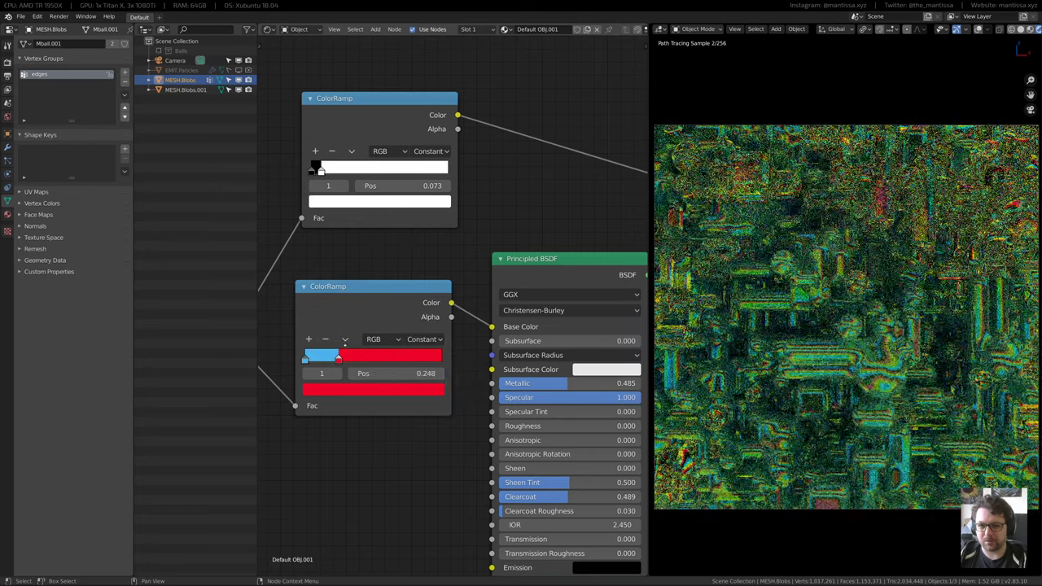
{"action": "left_click_drag", "start_coordinate": [338, 359], "coordinate": [312, 358]}
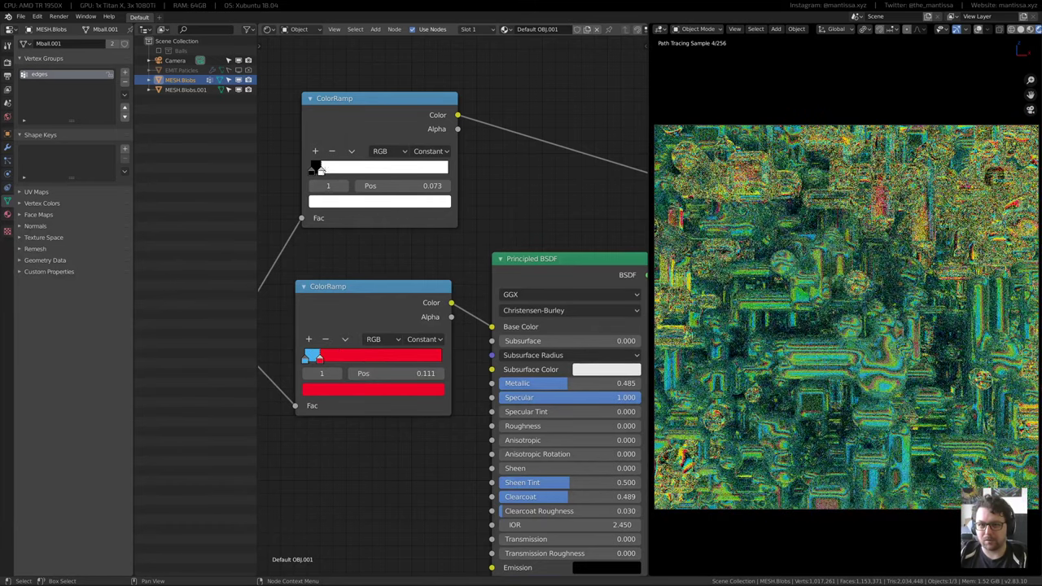
Move the upper ColorRamp's white stop to position 0.176 and switch the camera viewport back to Solid shading
{"action": "left_click_drag", "start_coordinate": [320, 169], "coordinate": [335, 170]}
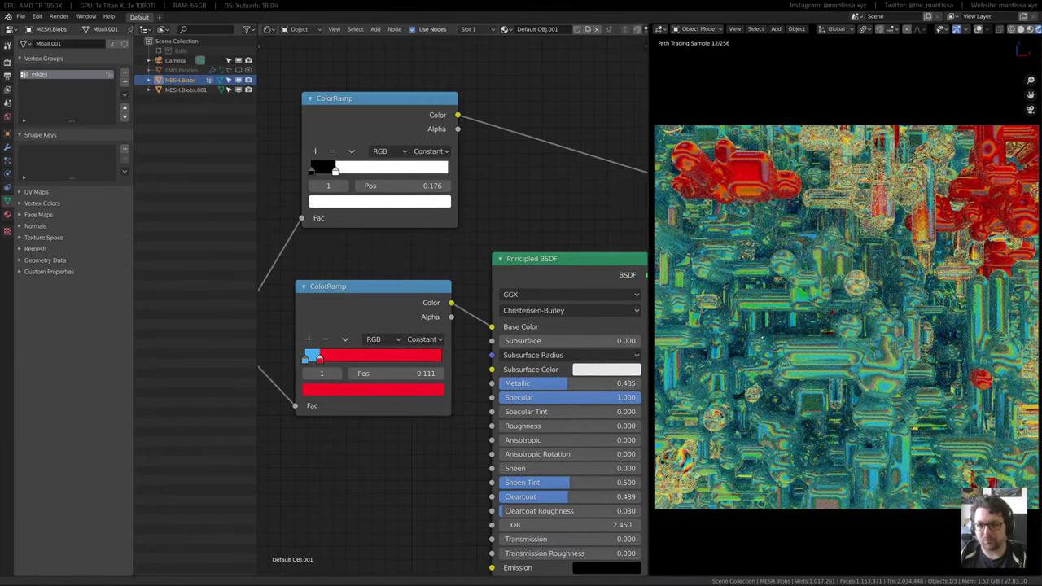
{"action": "key", "text": "z"}
{"action": "left_click", "coordinate": [867, 338]}
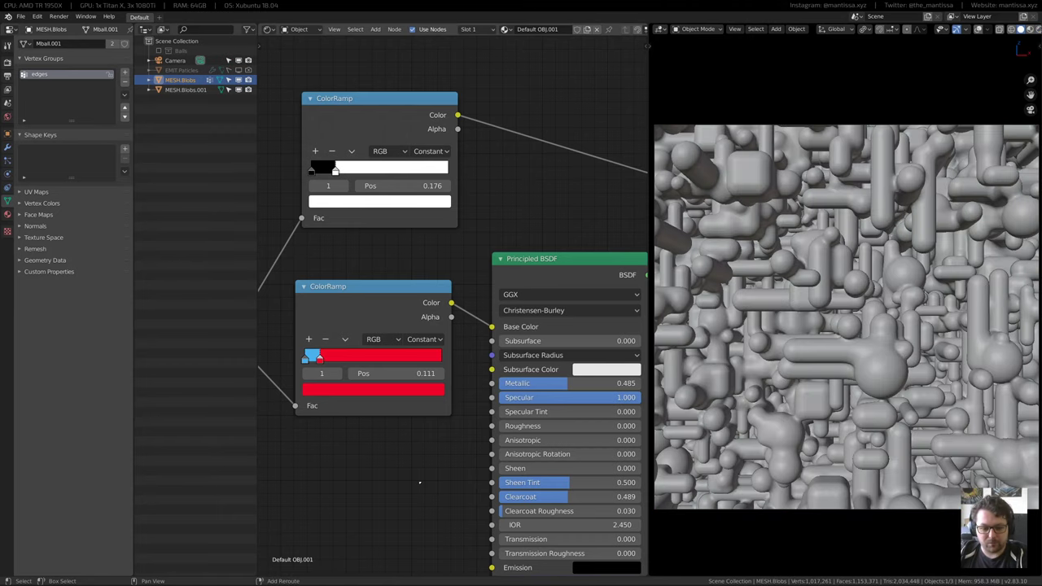
Replace the shader editor with the 3D viewport and look closely at the joints between the blobs
{"action": "key", "text": "shift+F5"}
{"action": "middle_click_drag", "start_coordinate": [440, 481], "coordinate": [465, 307]}
{"action": "scroll", "coordinate": [439, 357], "scroll_direction": "up", "scroll_amount": 1}
{"action": "scroll", "coordinate": [509, 366], "scroll_direction": "up", "scroll_amount": 2}
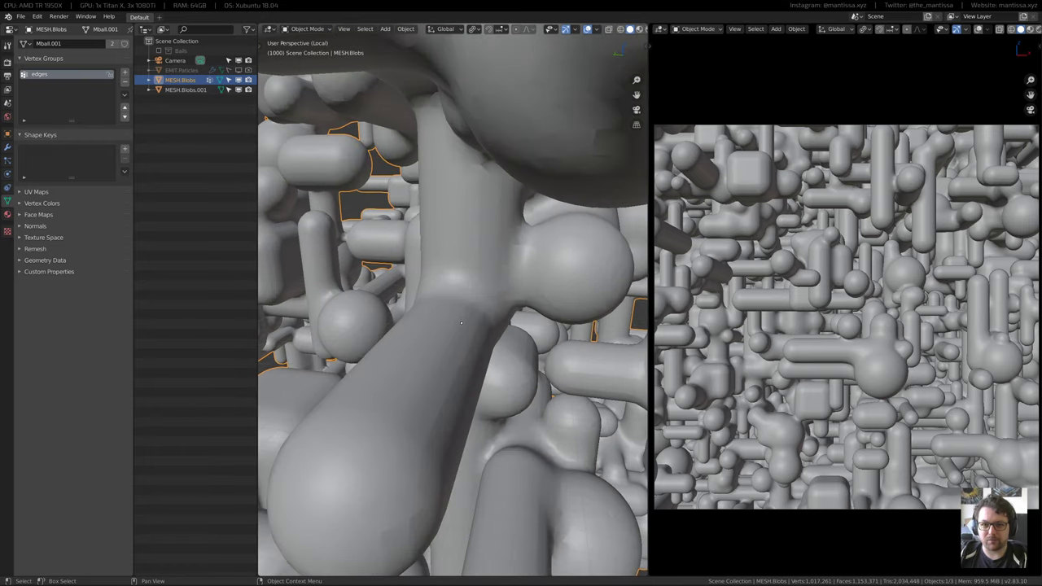
Enter Edit Mode on the blob mesh and select edges around the narrow neck joining two blobs
{"action": "middle_click_drag", "start_coordinate": [469, 295], "coordinate": [534, 310]}
{"action": "key", "text": "Tab"}
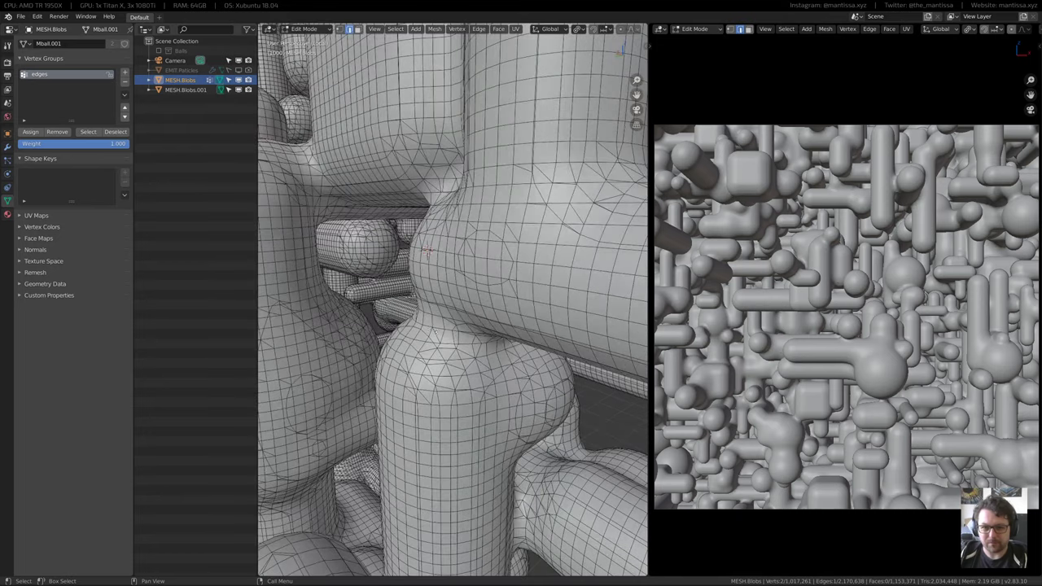
{"action": "middle_click_drag", "start_coordinate": [443, 332], "coordinate": [463, 325]}
{"action": "scroll", "coordinate": [444, 324], "scroll_direction": "up", "scroll_amount": 3}
{"action": "left_click", "coordinate": [444, 324], "text": "alt"}
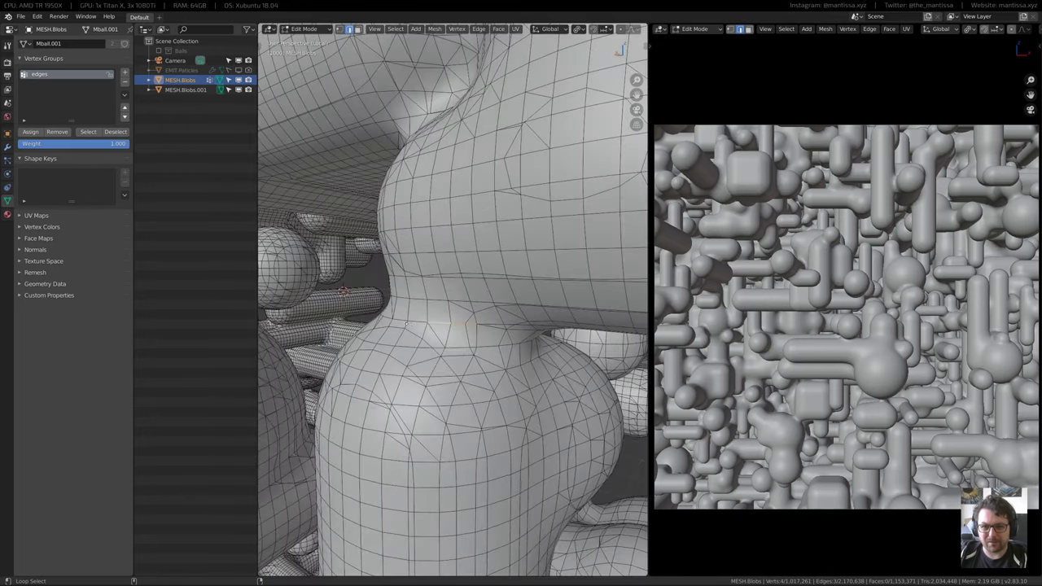
{"action": "middle_click_drag", "start_coordinate": [395, 326], "coordinate": [399, 270]}
{"action": "left_click", "coordinate": [397, 269], "text": "alt+shift"}
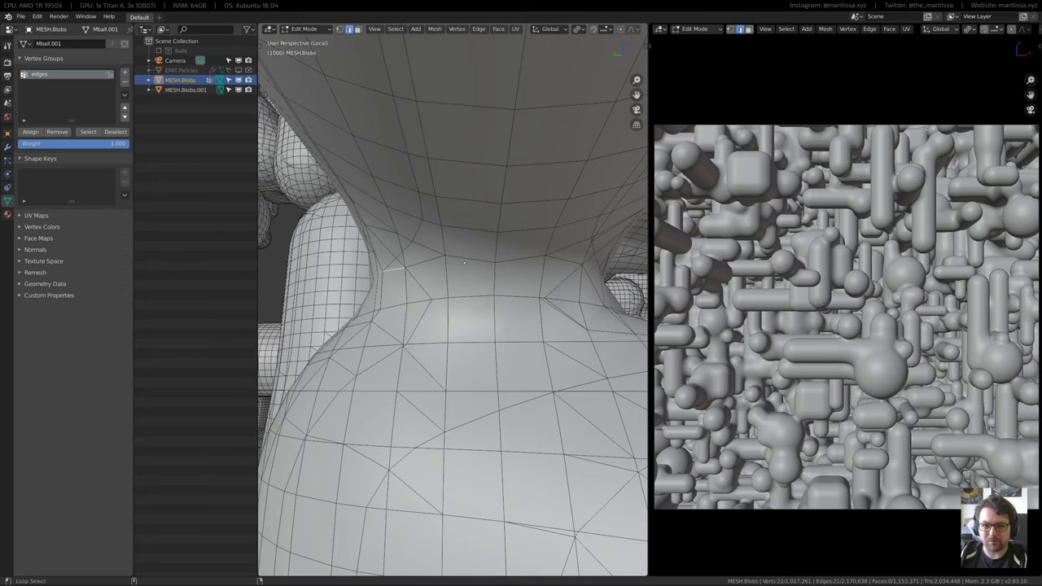
Continue the edge selection across the neck and undo the stray edge path running up the adjoining blob
{"action": "left_click", "coordinate": [560, 263], "text": "shift"}
{"action": "middle_click_drag", "start_coordinate": [559, 262], "coordinate": [515, 278]}
{"action": "left_click", "coordinate": [477, 260], "text": "alt+shift"}
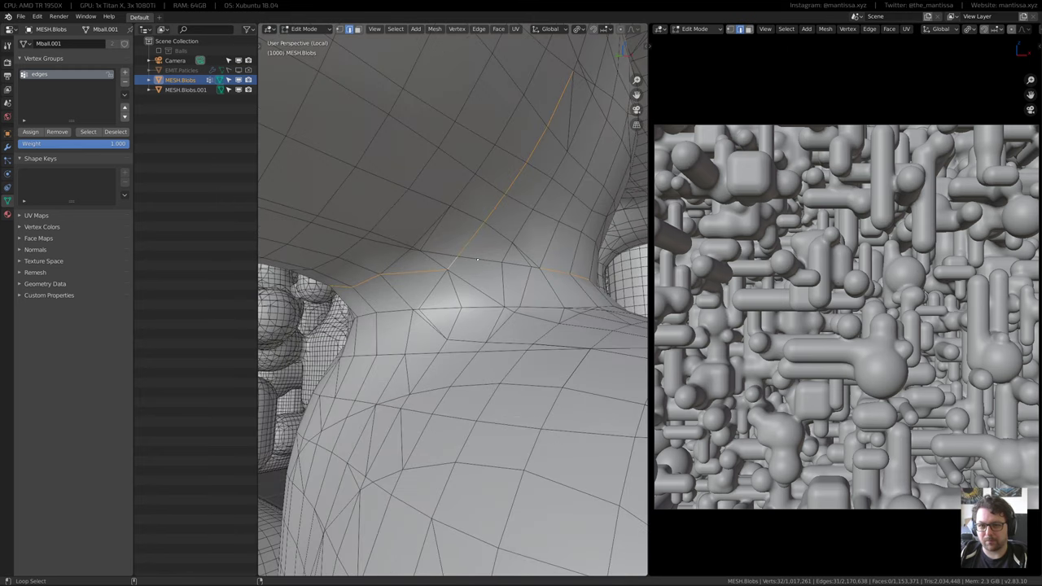
{"action": "left_click", "coordinate": [515, 264], "text": "ctrl"}
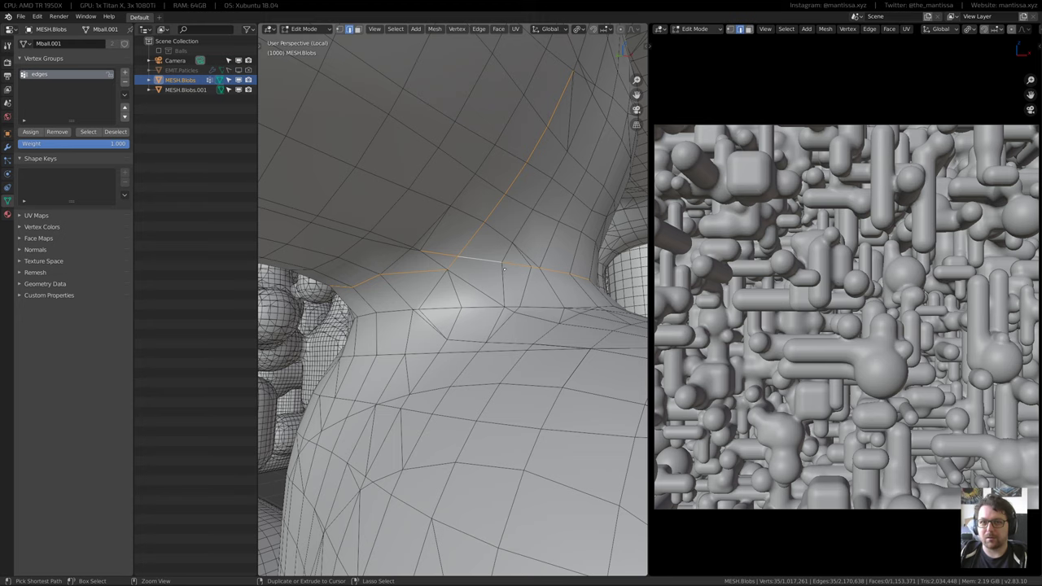
{"action": "key", "text": "ctrl+z"}
{"action": "middle_click_drag", "start_coordinate": [505, 266], "coordinate": [490, 266], "text": "shift"}
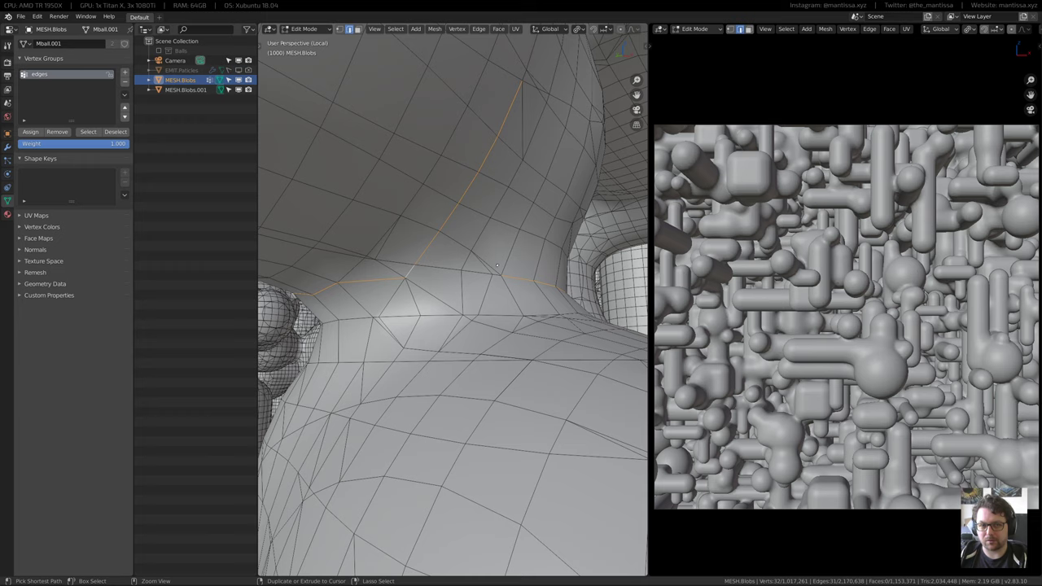
{"action": "key", "text": "ctrl+z"}
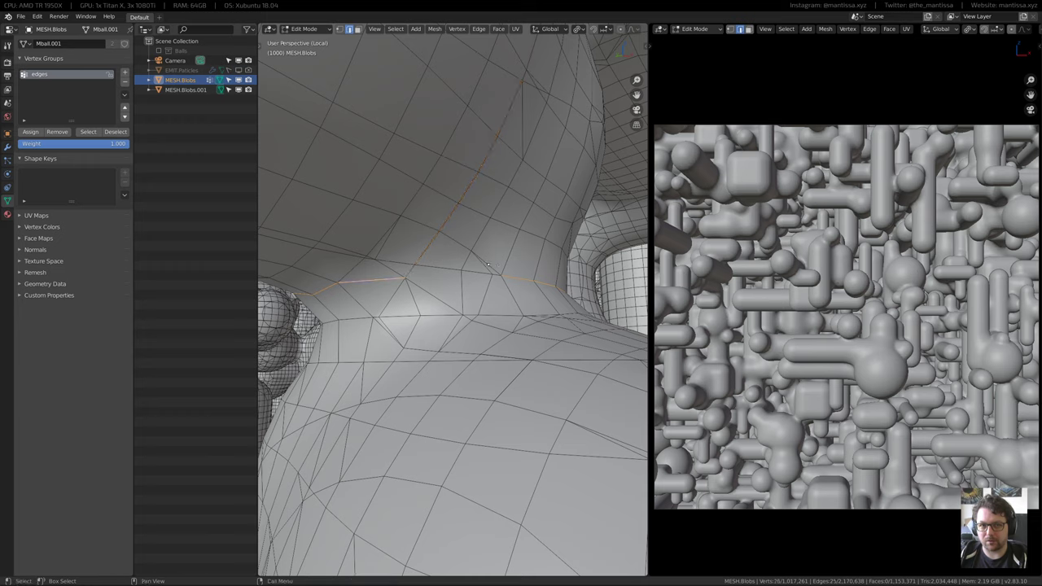
Save the file and separate the blobs along the completed neck loop with Edge Split
{"action": "key", "text": "ctrl+s"}
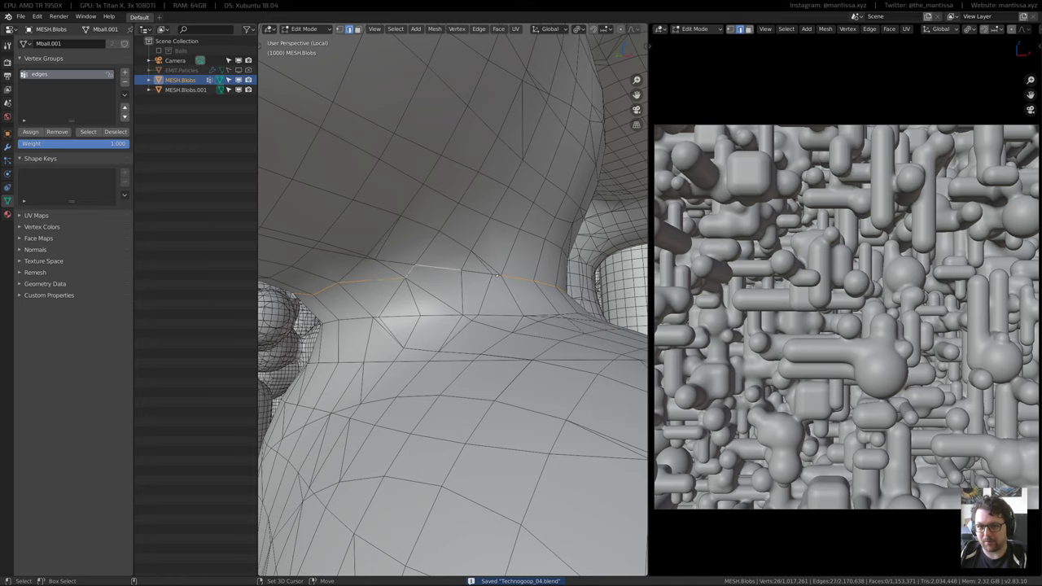
{"action": "key", "text": "ctrl+e"}
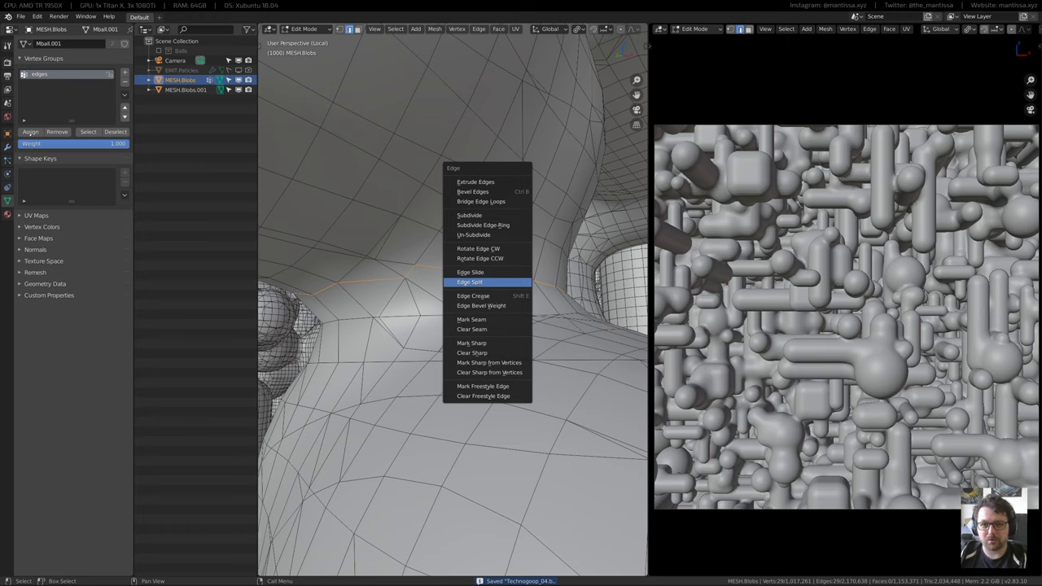
{"action": "key", "text": "Return"}
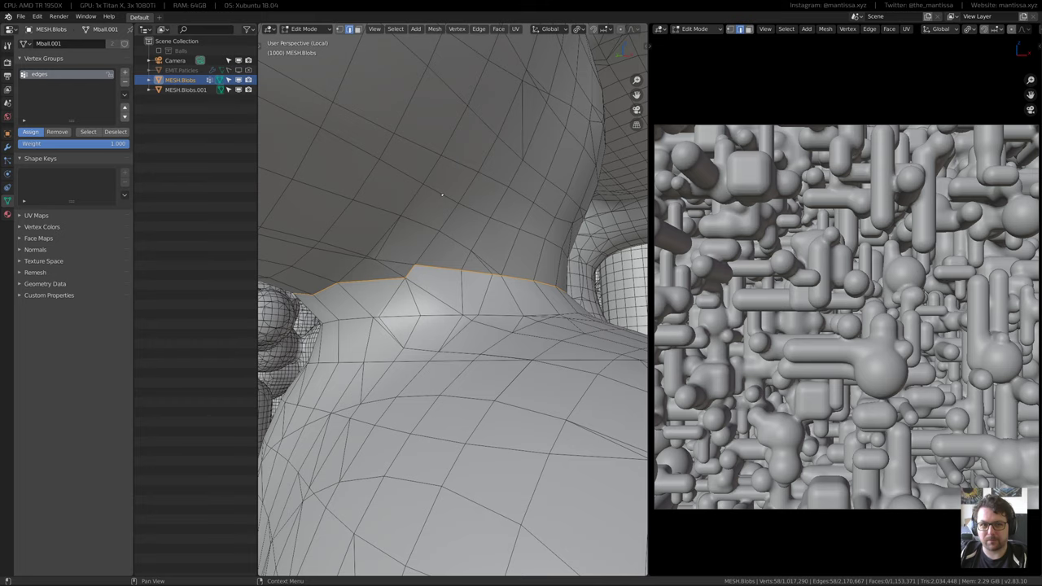
Show overlays in the camera viewport and look over the blob mesh for another joint to separate
{"action": "middle_click_drag", "start_coordinate": [442, 194], "coordinate": [389, 243]}
{"action": "scroll", "coordinate": [437, 224], "scroll_direction": "down", "scroll_amount": 4}
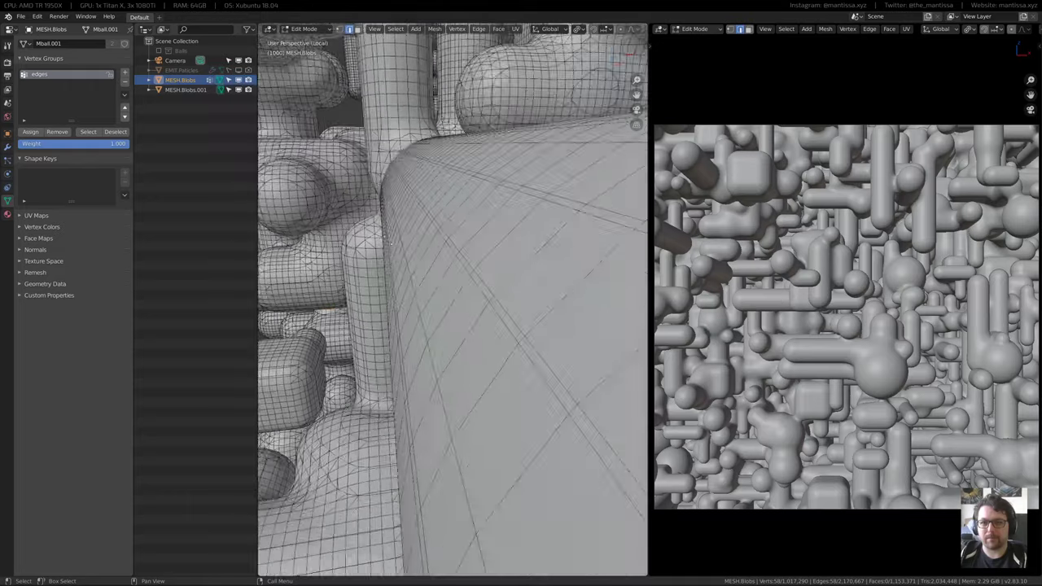
{"action": "scroll", "coordinate": [390, 243], "scroll_direction": "down", "scroll_amount": 3}
{"action": "key", "text": "alt+shift+z"}
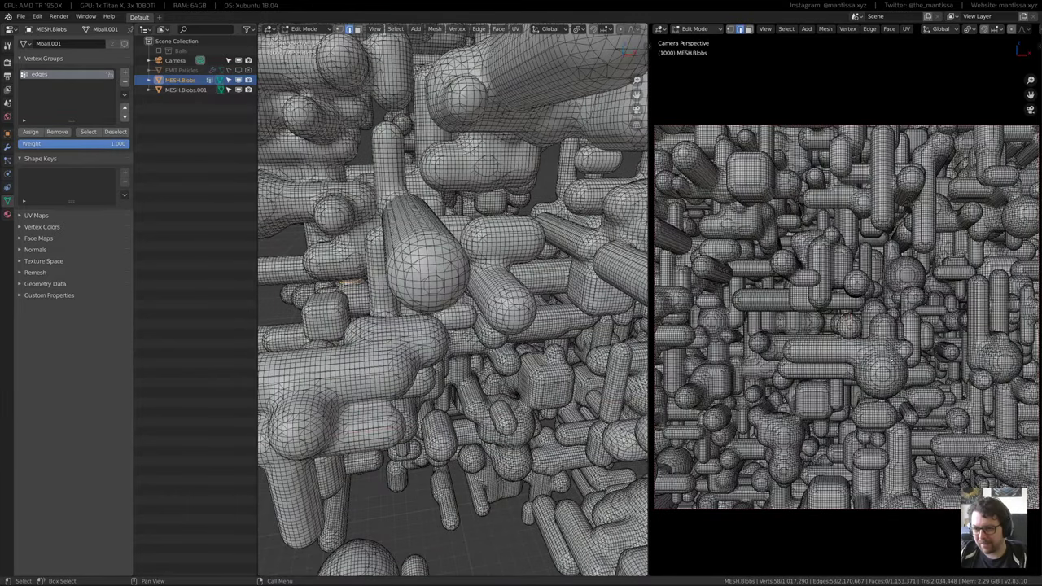
{"action": "scroll", "coordinate": [453, 300], "scroll_direction": "down", "scroll_amount": 10}
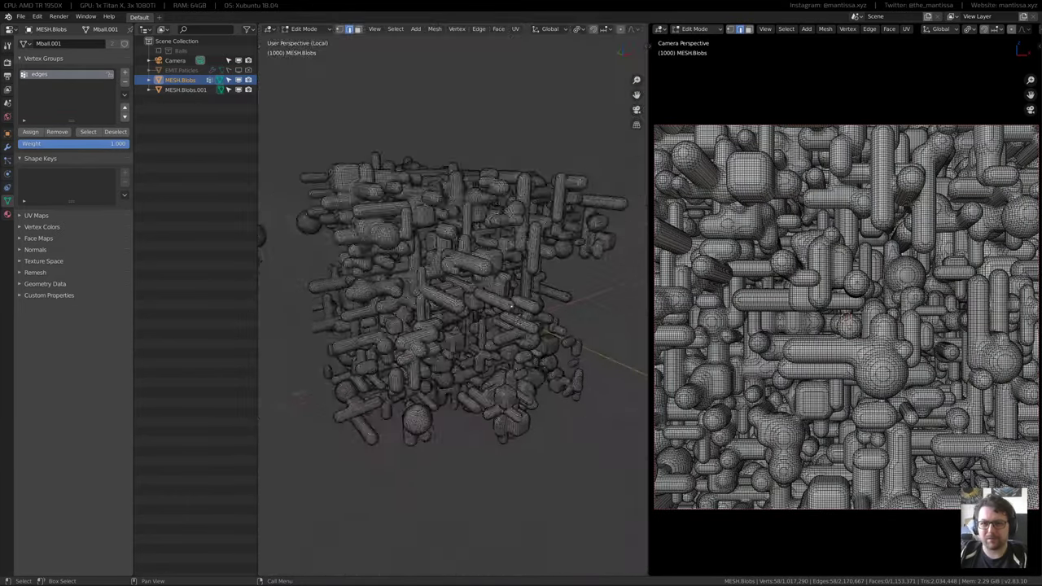
{"action": "scroll", "coordinate": [453, 300], "scroll_direction": "up", "scroll_amount": 10}
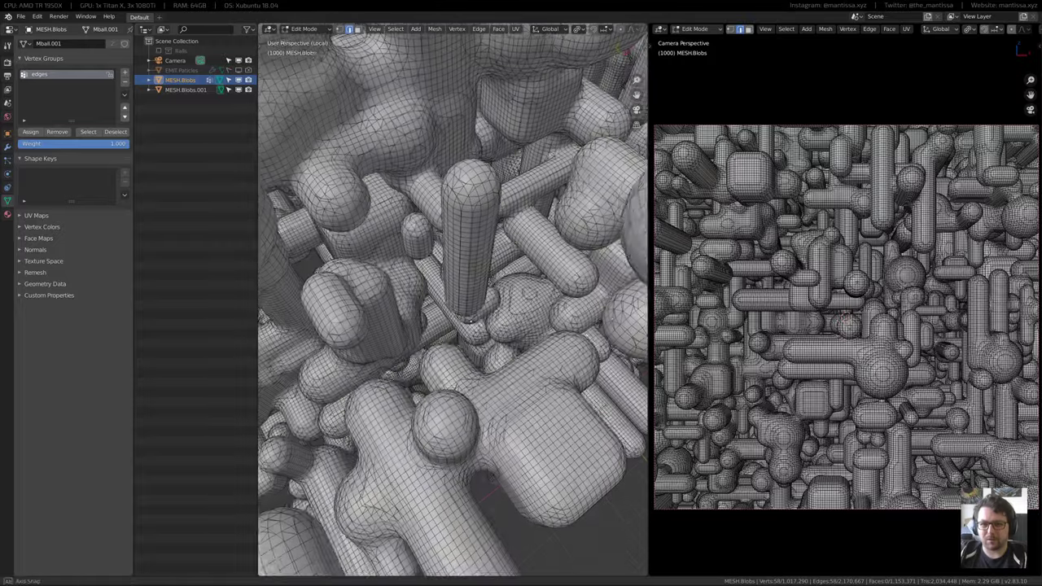
{"action": "scroll", "coordinate": [453, 299], "scroll_direction": "up", "scroll_amount": 10}
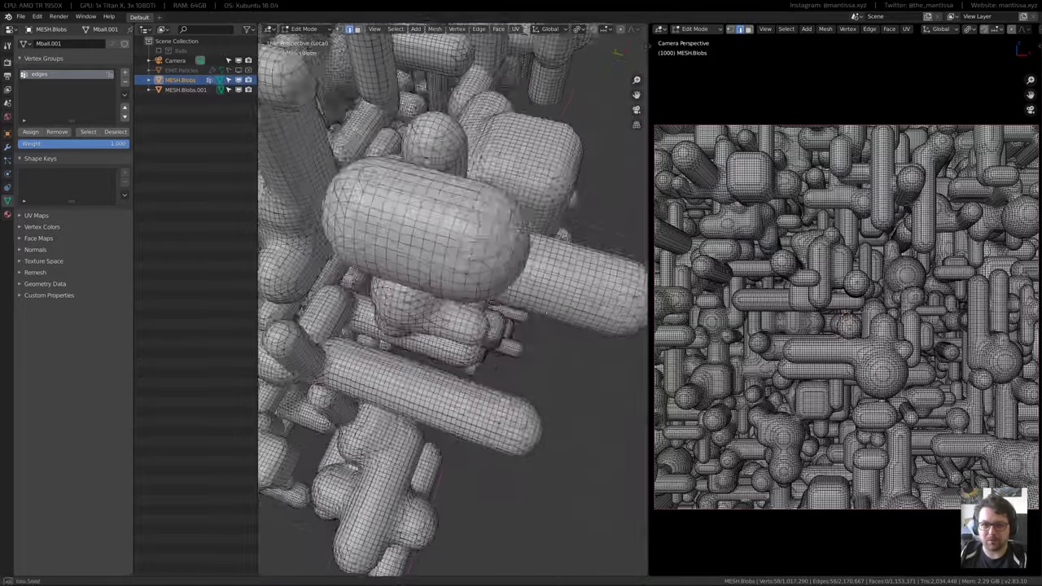
{"action": "scroll", "coordinate": [547, 314], "scroll_direction": "up", "scroll_amount": 3}
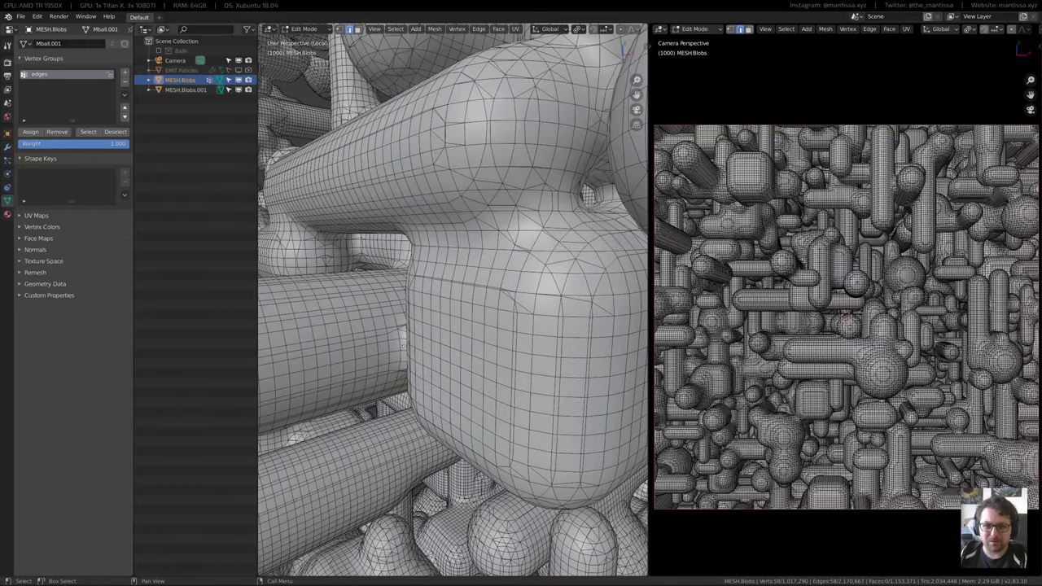
Select a path of edges along the crease where two large blobs join, leading towards the small gap between them
{"action": "middle_click_drag", "start_coordinate": [404, 346], "coordinate": [449, 268]}
{"action": "scroll", "coordinate": [449, 268], "scroll_direction": "up", "scroll_amount": 1}
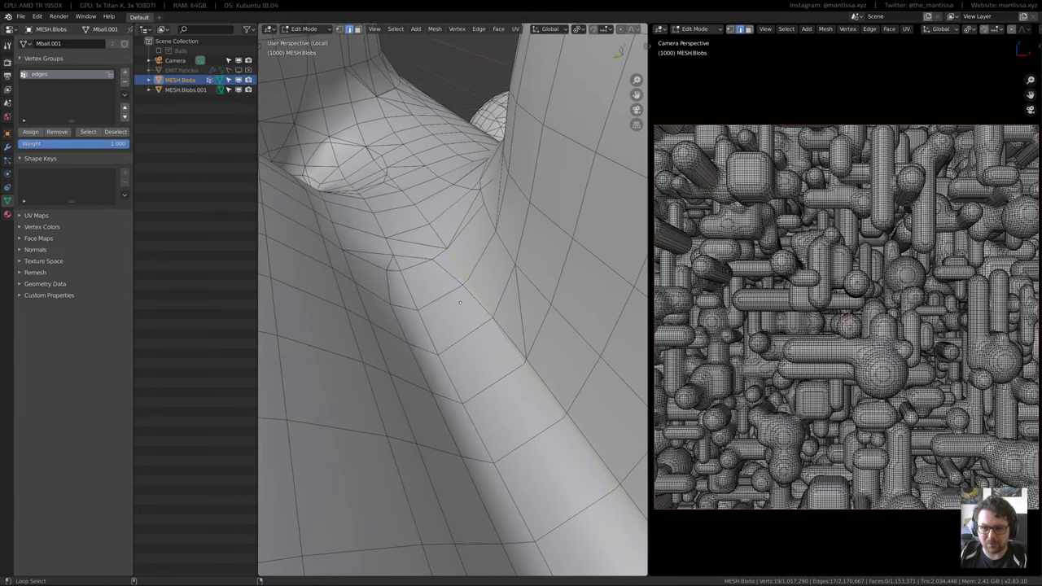
{"action": "middle_click_drag", "start_coordinate": [459, 303], "coordinate": [381, 293]}
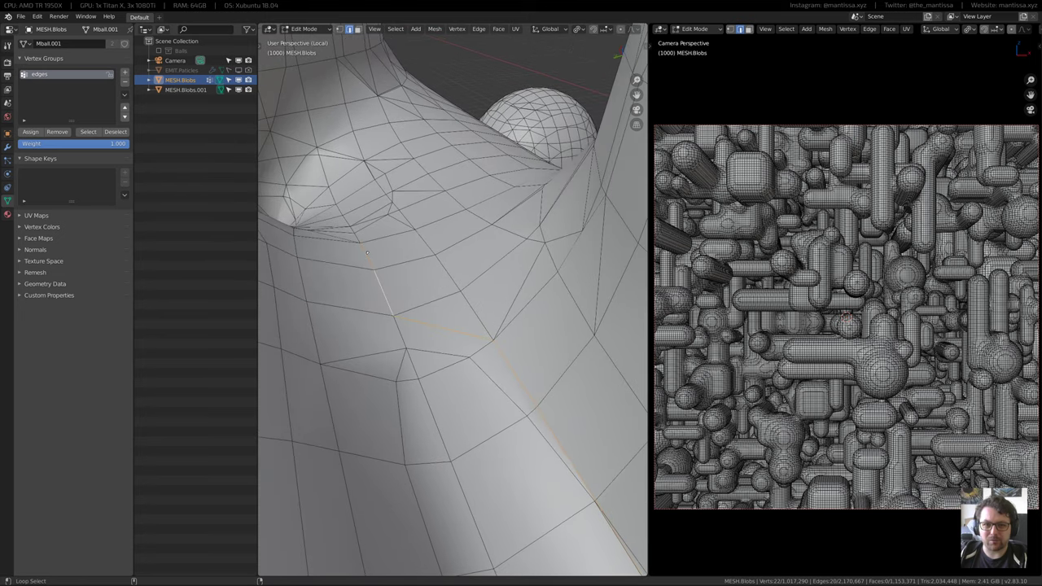
{"action": "middle_click_drag", "start_coordinate": [390, 222], "coordinate": [417, 285]}
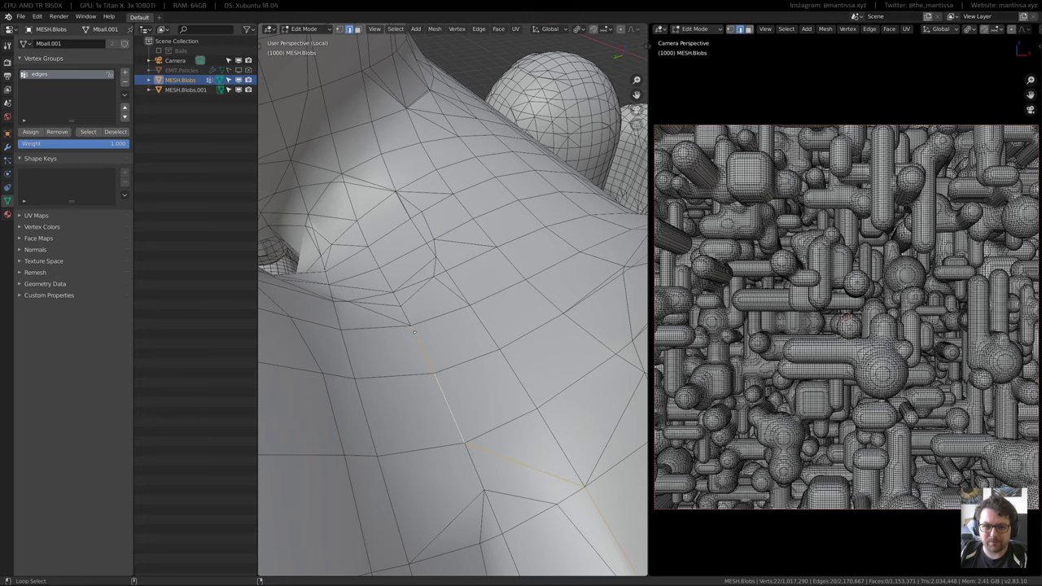
{"action": "left_click", "coordinate": [382, 311], "text": "alt+shift"}
{"action": "middle_click_drag", "start_coordinate": [381, 311], "coordinate": [403, 343]}
{"action": "scroll", "coordinate": [403, 310], "scroll_direction": "up", "scroll_amount": 2}
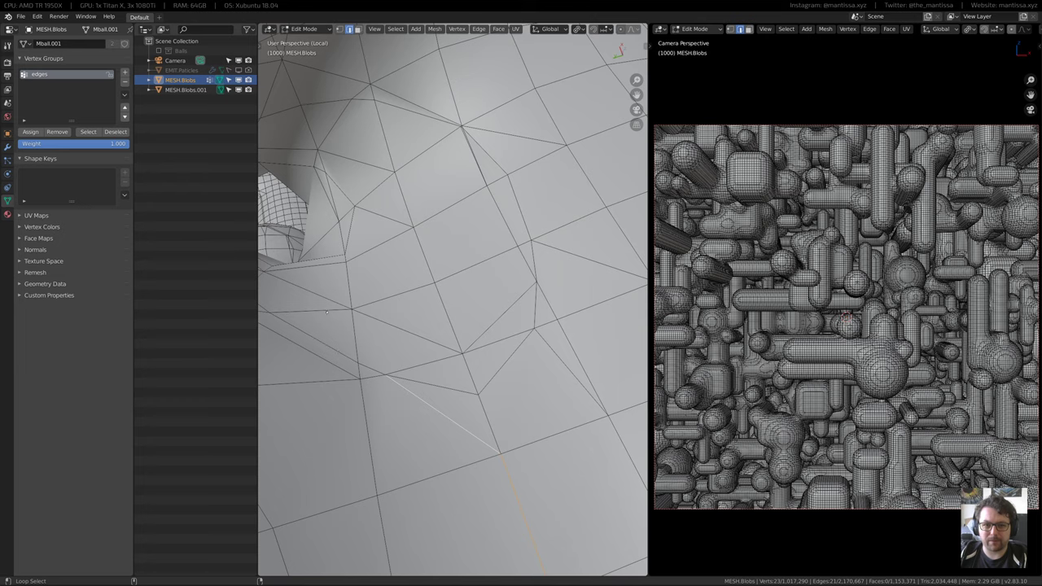
{"action": "middle_click_drag", "start_coordinate": [326, 312], "coordinate": [376, 299]}
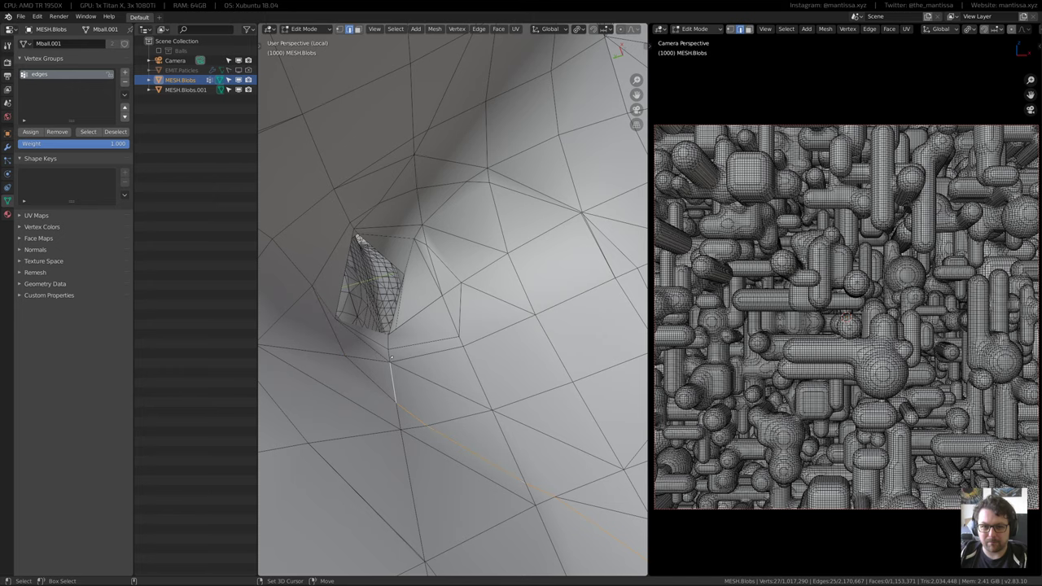
Extend the edge selection past the small gap and down the far side of the joint towards the adjoining tube
{"action": "middle_click_drag", "start_coordinate": [390, 358], "coordinate": [582, 289], "text": "shift"}
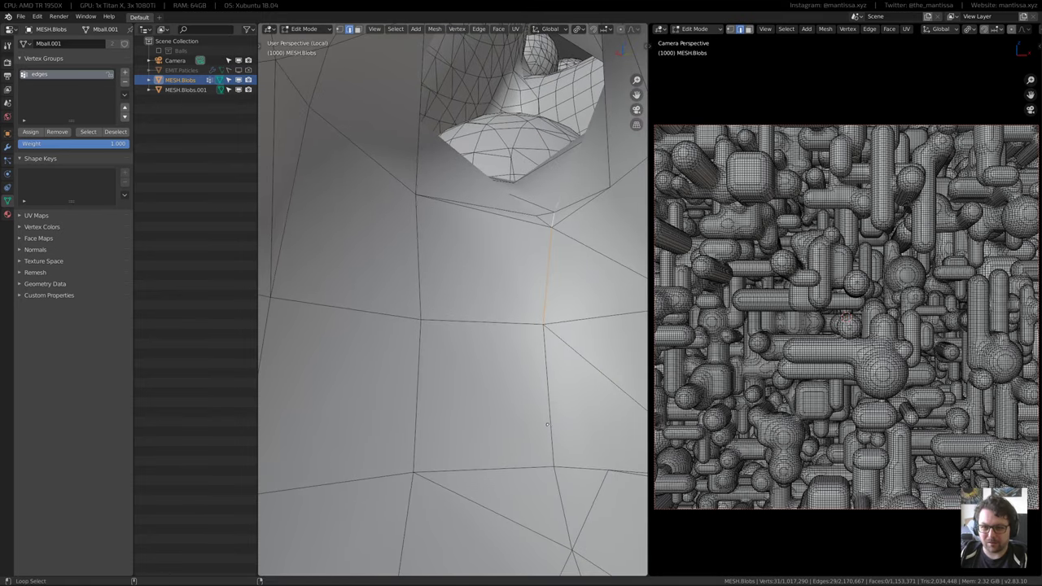
{"action": "middle_click_drag", "start_coordinate": [557, 427], "coordinate": [488, 361]}
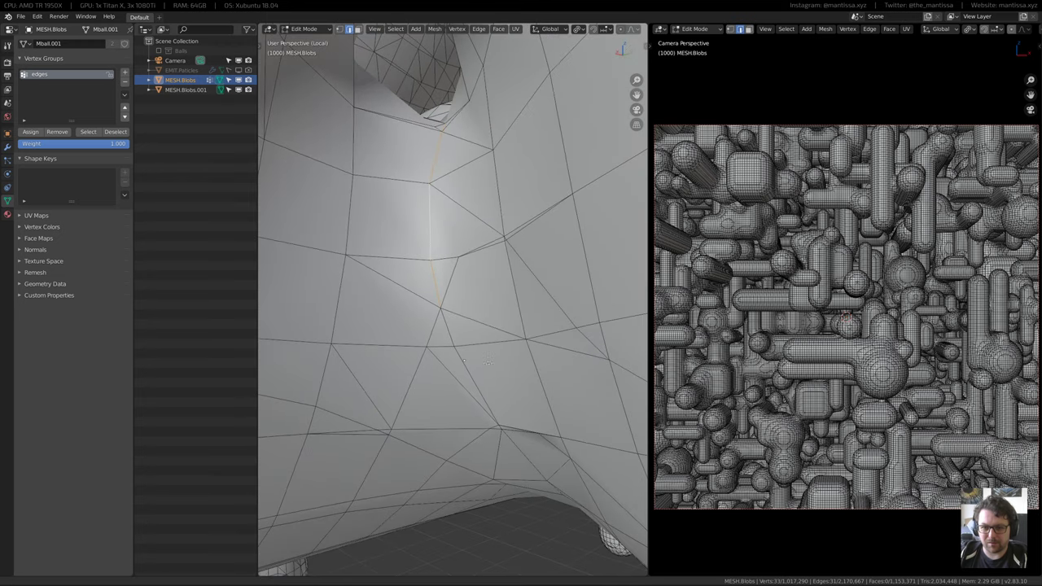
{"action": "middle_click_drag", "start_coordinate": [509, 411], "coordinate": [423, 392]}
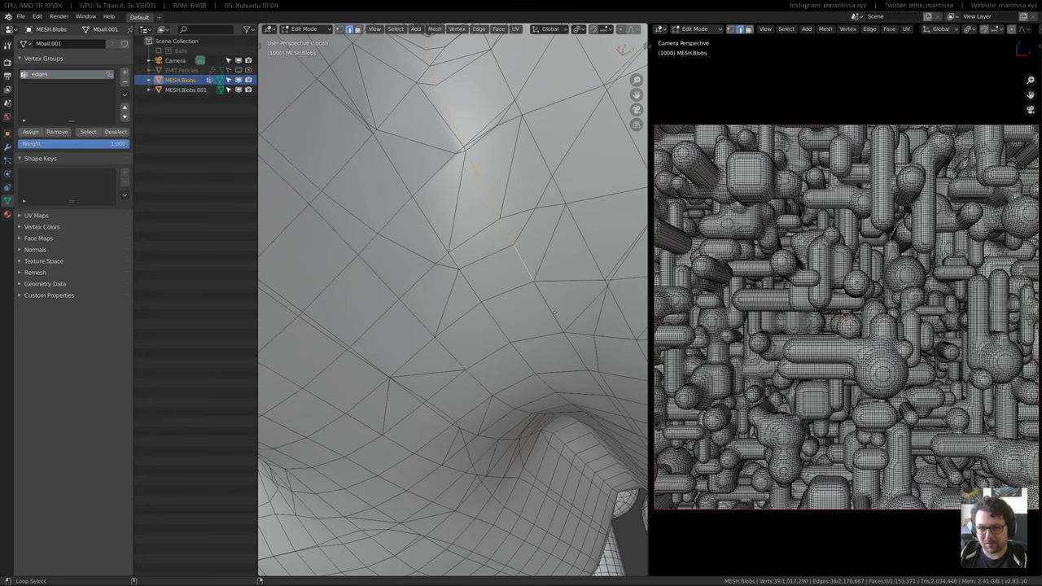
{"action": "middle_click_drag", "start_coordinate": [570, 349], "coordinate": [551, 299]}
{"action": "scroll", "coordinate": [576, 288], "scroll_direction": "down", "scroll_amount": 3}
{"action": "scroll", "coordinate": [568, 260], "scroll_direction": "up", "scroll_amount": 2}
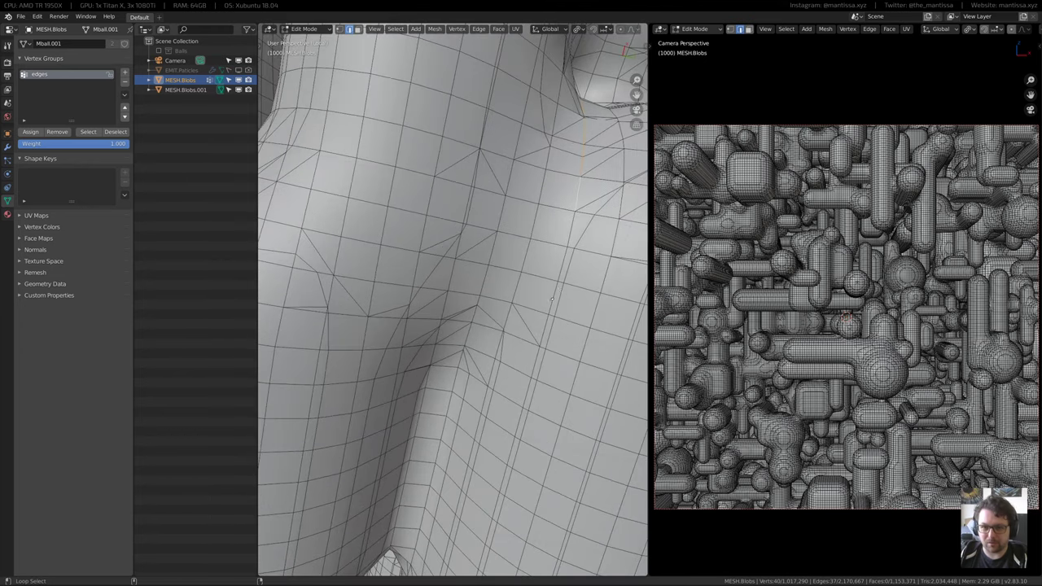
{"action": "left_click", "coordinate": [535, 337], "text": "alt+shift"}
{"action": "scroll", "coordinate": [535, 337], "scroll_direction": "down", "scroll_amount": 3}
{"action": "middle_click_drag", "start_coordinate": [535, 337], "coordinate": [552, 248]}
{"action": "scroll", "coordinate": [551, 248], "scroll_direction": "up", "scroll_amount": 3}
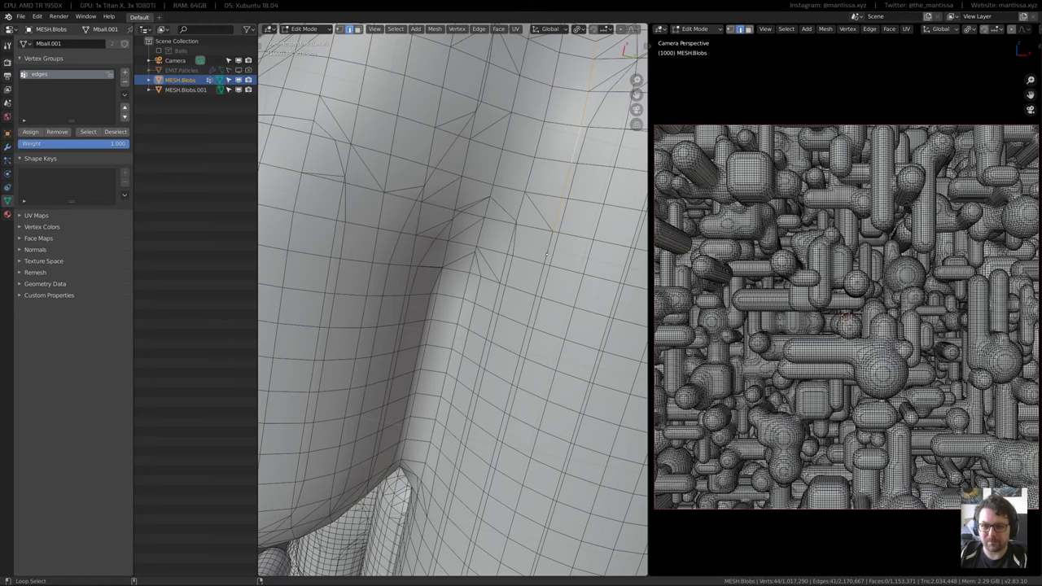
Try extending the selection along the length of the tube with an edge loop and an edge ring, and undo it
{"action": "left_click", "coordinate": [514, 371], "text": "alt+shift"}
{"action": "scroll", "coordinate": [514, 371], "scroll_direction": "down", "scroll_amount": 2}
{"action": "middle_click_drag", "start_coordinate": [514, 371], "coordinate": [558, 354]}
{"action": "scroll", "coordinate": [547, 338], "scroll_direction": "down", "scroll_amount": 2}
{"action": "scroll", "coordinate": [557, 355], "scroll_direction": "up", "scroll_amount": 8}
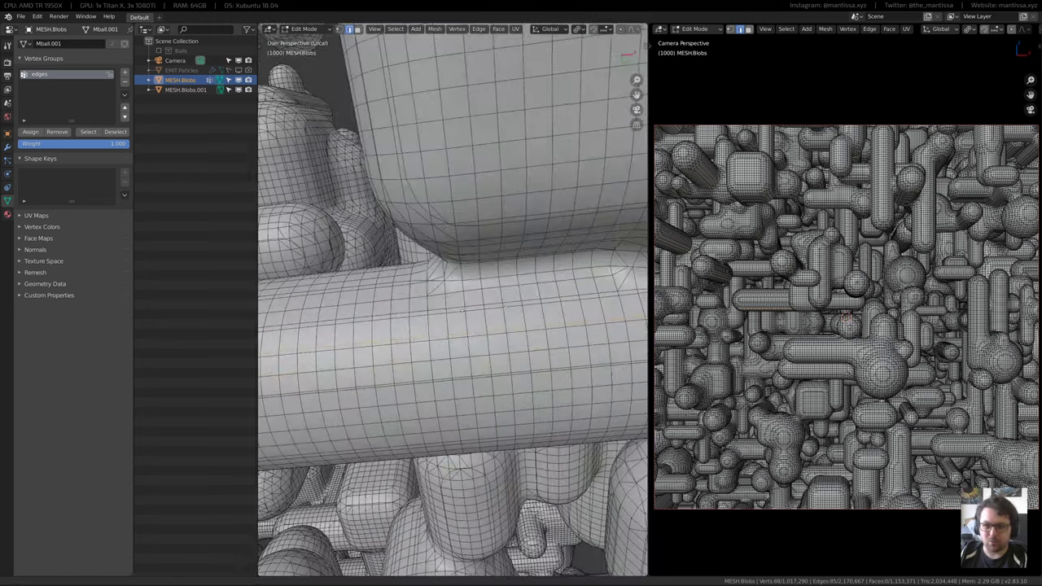
{"action": "scroll", "coordinate": [449, 300], "scroll_direction": "down", "scroll_amount": 5}
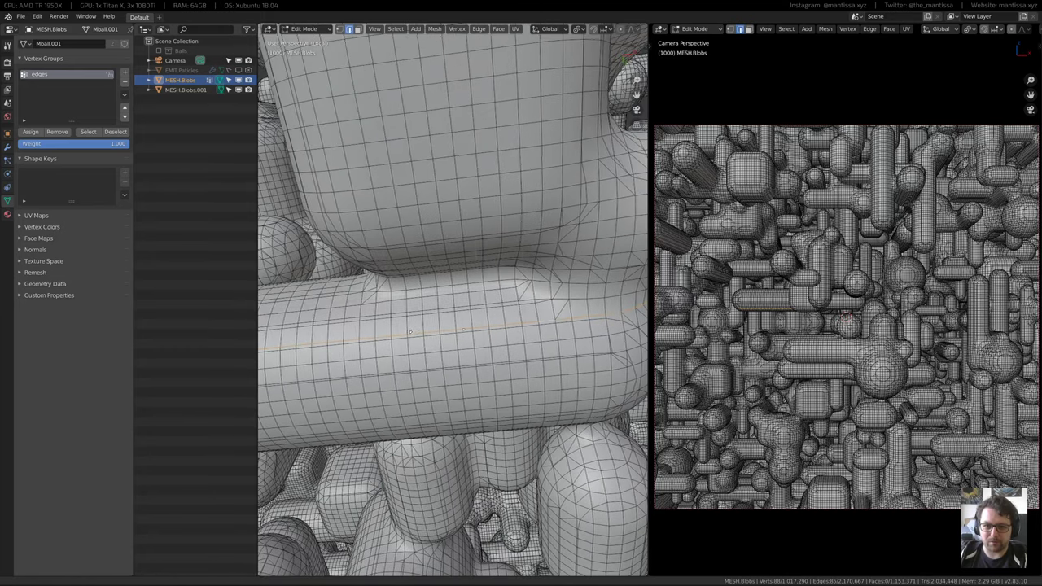
{"action": "left_click", "coordinate": [460, 332], "text": "ctrl+alt"}
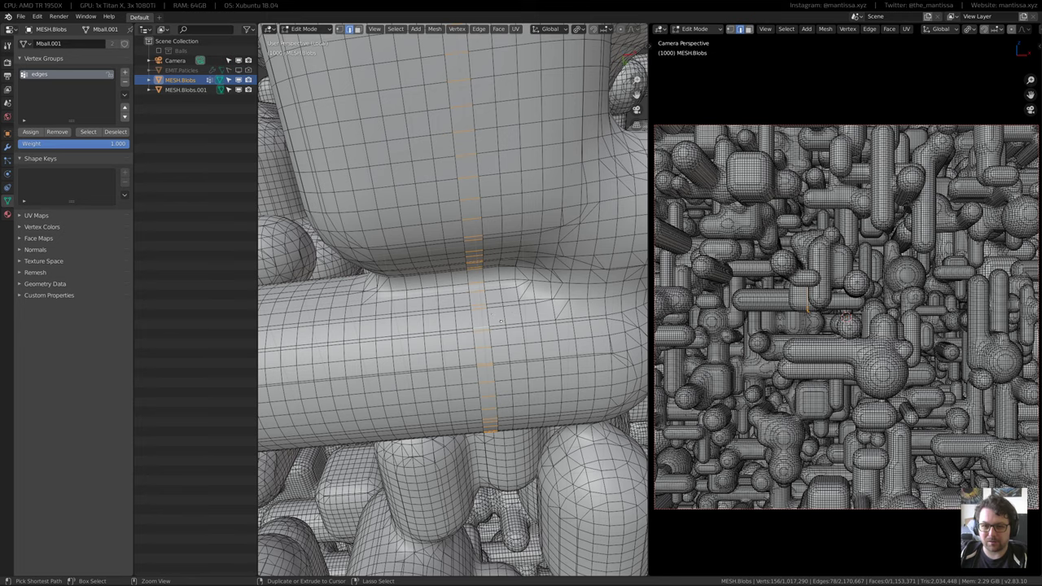
{"action": "key", "text": "ctrl+z"}
Complete the edge selection around the joint between the tube and the large blob, and separate them with Edge Split
{"action": "middle_click_drag", "start_coordinate": [507, 312], "coordinate": [376, 315]}
{"action": "left_click", "coordinate": [476, 330], "text": "alt"}
{"action": "left_click", "coordinate": [448, 325], "text": "alt+shift"}
{"action": "scroll", "coordinate": [470, 344], "scroll_direction": "up", "scroll_amount": 6}
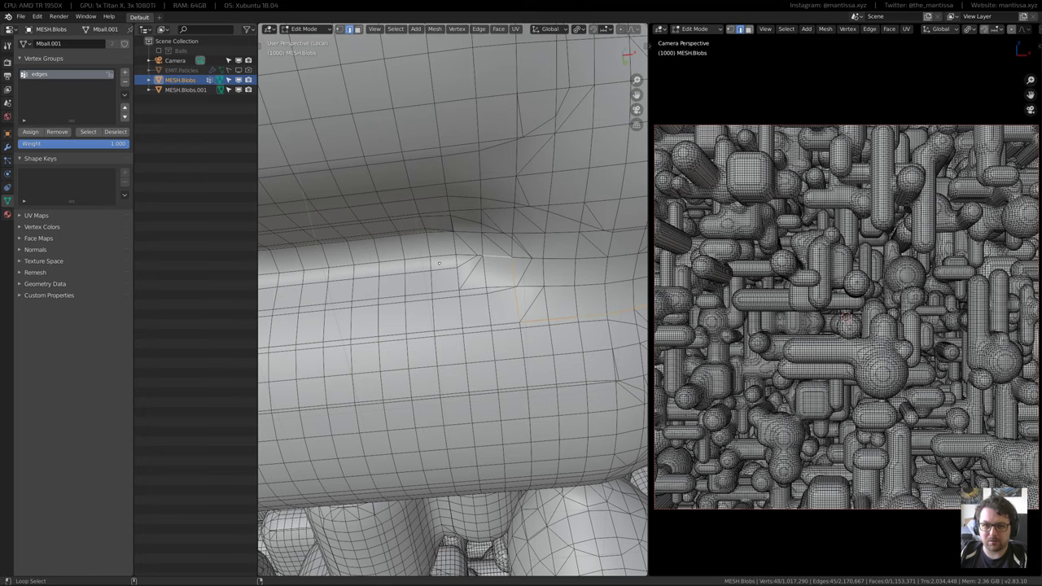
{"action": "middle_click_drag", "start_coordinate": [422, 255], "coordinate": [478, 281]}
{"action": "key", "text": "ctrl+e"}
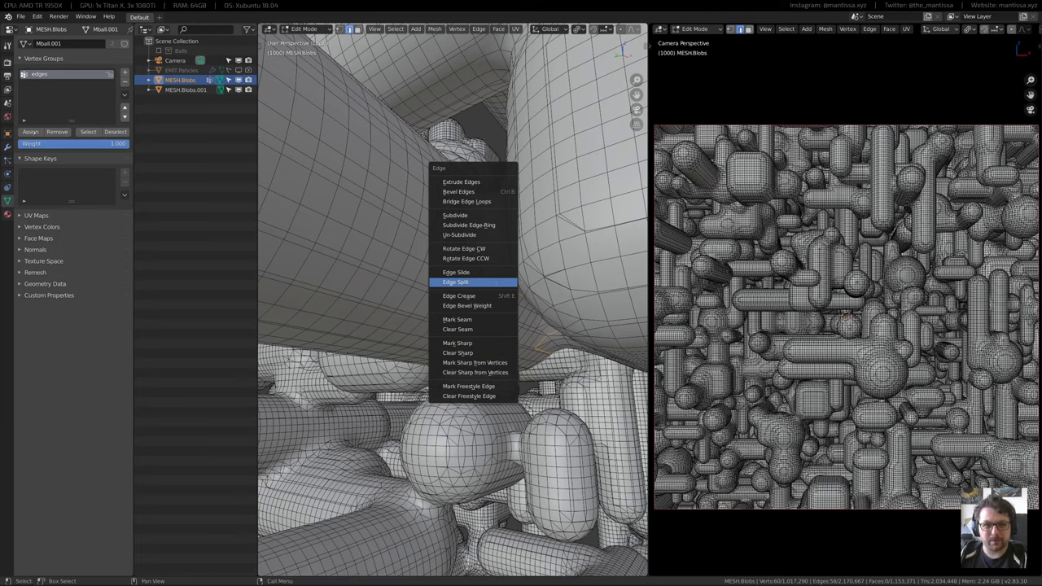
{"action": "left_click", "coordinate": [472, 282]}
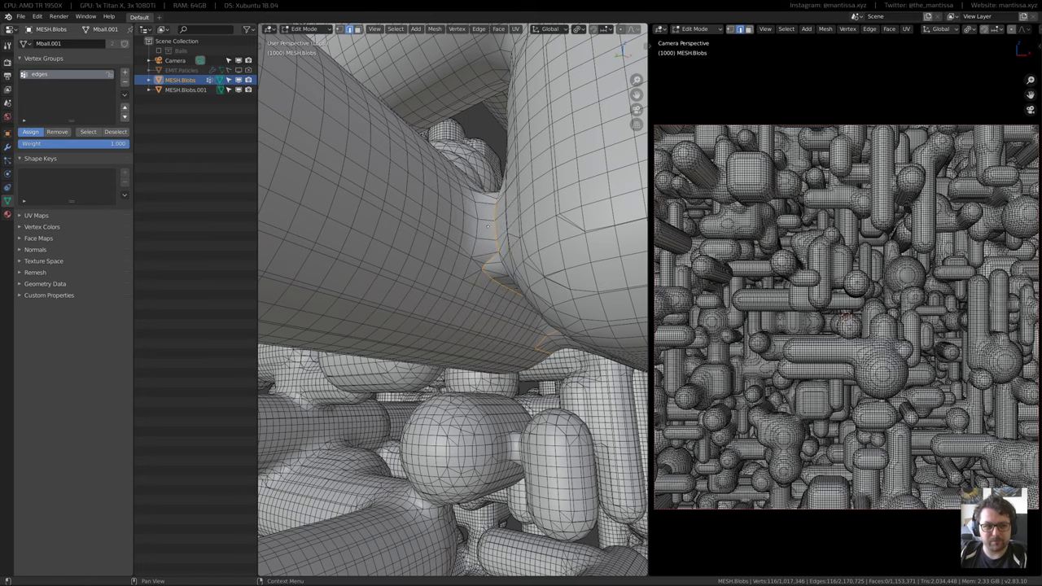
Return to Object Mode, switch the camera viewport to Rendered shading and look over the split blobs
{"action": "middle_click_drag", "start_coordinate": [488, 227], "coordinate": [467, 247], "text": "shift"}
{"action": "key", "text": "Tab"}
{"action": "key", "text": "z"}
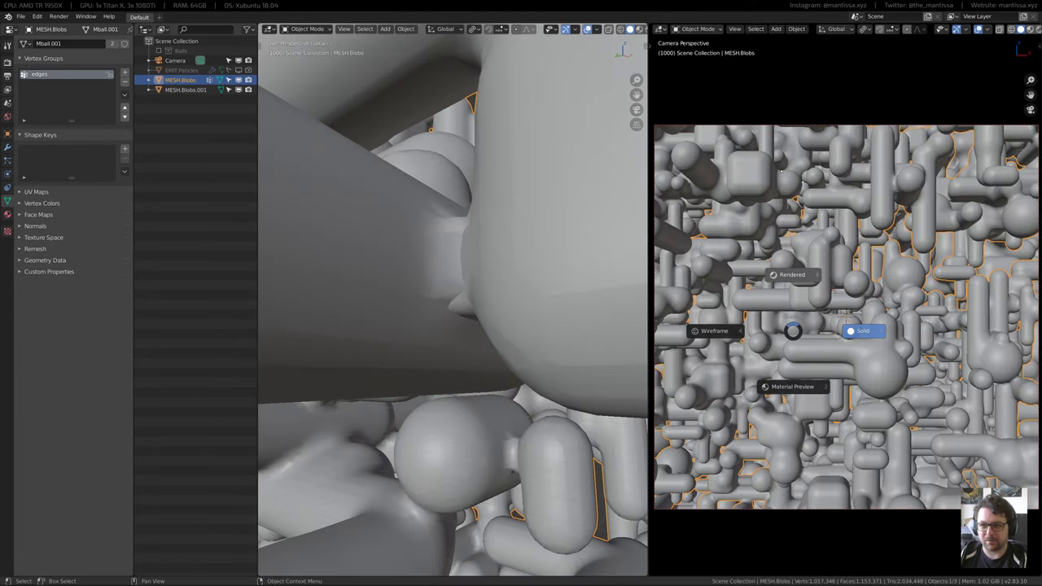
{"action": "left_click", "coordinate": [788, 275]}
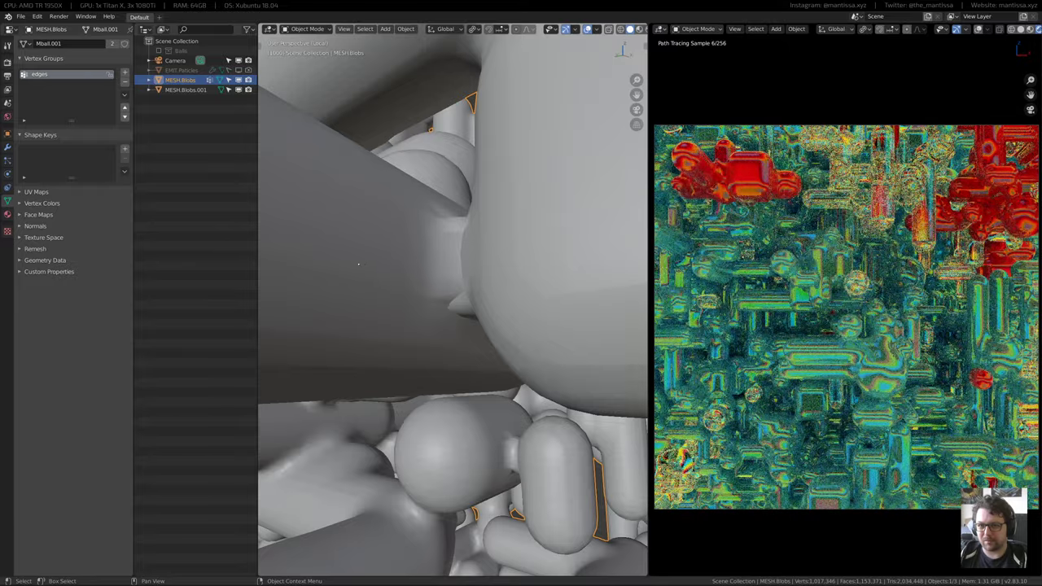
{"action": "scroll", "coordinate": [368, 277], "scroll_direction": "down", "scroll_amount": 3}
{"action": "middle_click_drag", "start_coordinate": [368, 277], "coordinate": [380, 211]}
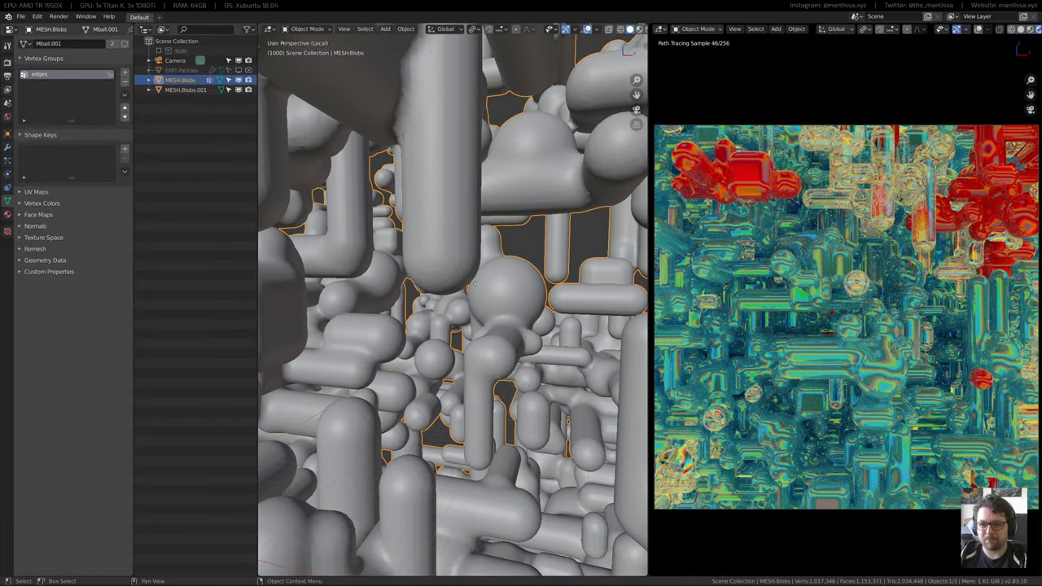
In the shader nodes, move the upper ColorRamp's white stop to 0.889 and shift the lower ramp's red stop slightly further along
{"action": "key", "text": "shift+F3"}
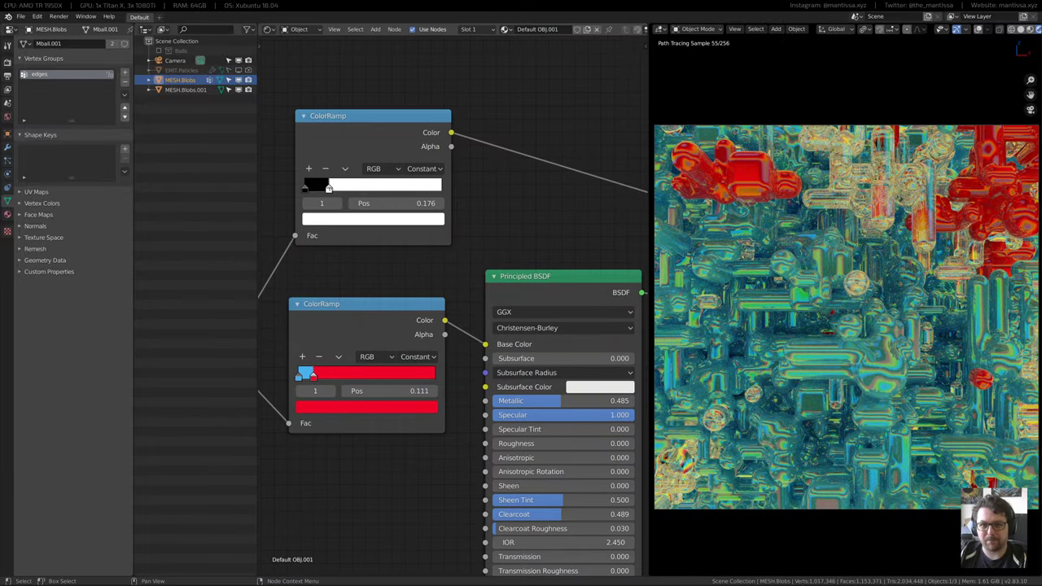
{"action": "left_click_drag", "start_coordinate": [326, 187], "coordinate": [426, 188]}
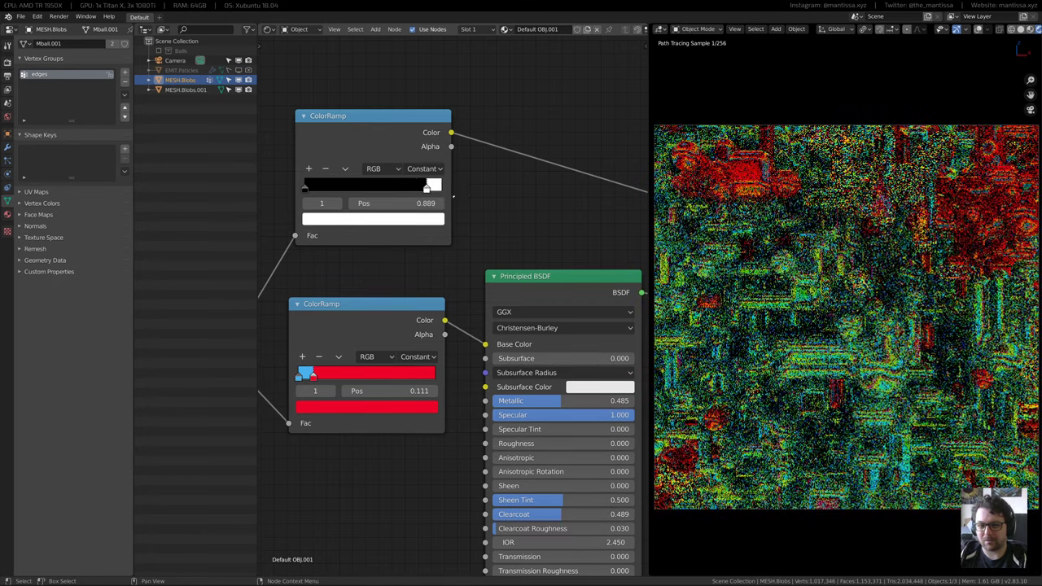
{"action": "mouse_move", "coordinate": [312, 376]}
{"action": "left_mouse_down"}
{"action": "mouse_move", "coordinate": [297, 376]}
{"action": "mouse_move", "coordinate": [320, 376]}
{"action": "left_mouse_up"}
{"action": "middle_click_drag", "start_coordinate": [502, 254], "coordinate": [499, 290]}
{"action": "key", "text": "shift+F5"}
Inspect the MESH.Blobs topology in Edit Mode, trying Rendered shading in the working viewport and going back to Solid
{"action": "scroll", "coordinate": [493, 258], "scroll_direction": "down", "scroll_amount": 7}
{"action": "scroll", "coordinate": [499, 291], "scroll_direction": "up", "scroll_amount": 6}
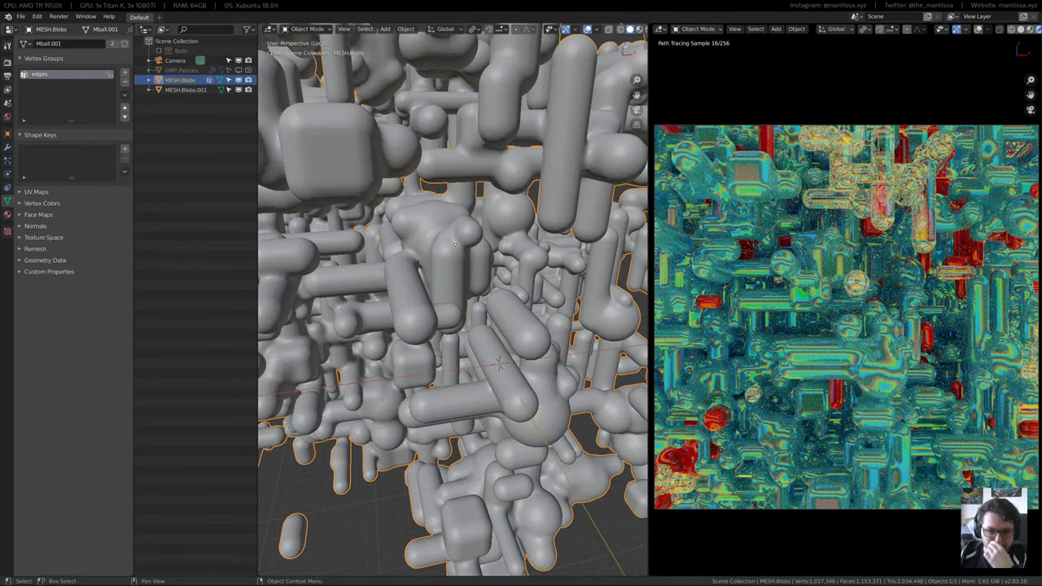
{"action": "key", "text": "Tab"}
{"action": "mouse_move", "coordinate": [421, 247]}
{"action": "middle_mouse_down"}
{"action": "mouse_move", "coordinate": [446, 251]}
{"action": "mouse_move", "coordinate": [433, 295]}
{"action": "mouse_move", "coordinate": [383, 298]}
{"action": "middle_mouse_up"}
{"action": "scroll", "coordinate": [446, 251], "scroll_direction": "down", "scroll_amount": 3}
{"action": "scroll", "coordinate": [446, 251], "scroll_direction": "down", "scroll_amount": 1}
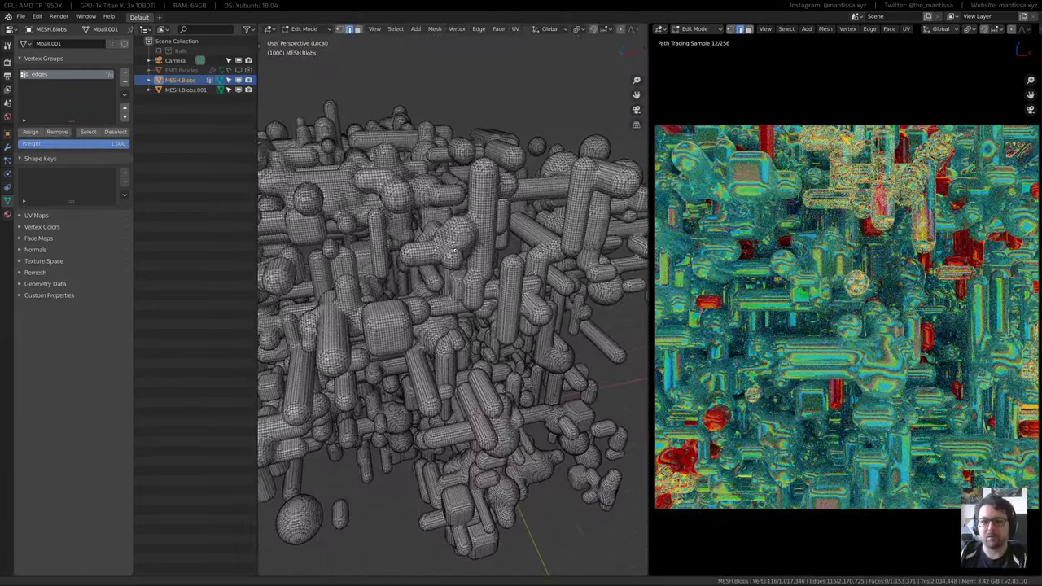
{"action": "middle_click_drag", "start_coordinate": [342, 356], "coordinate": [419, 291]}
{"action": "key", "text": "z"}
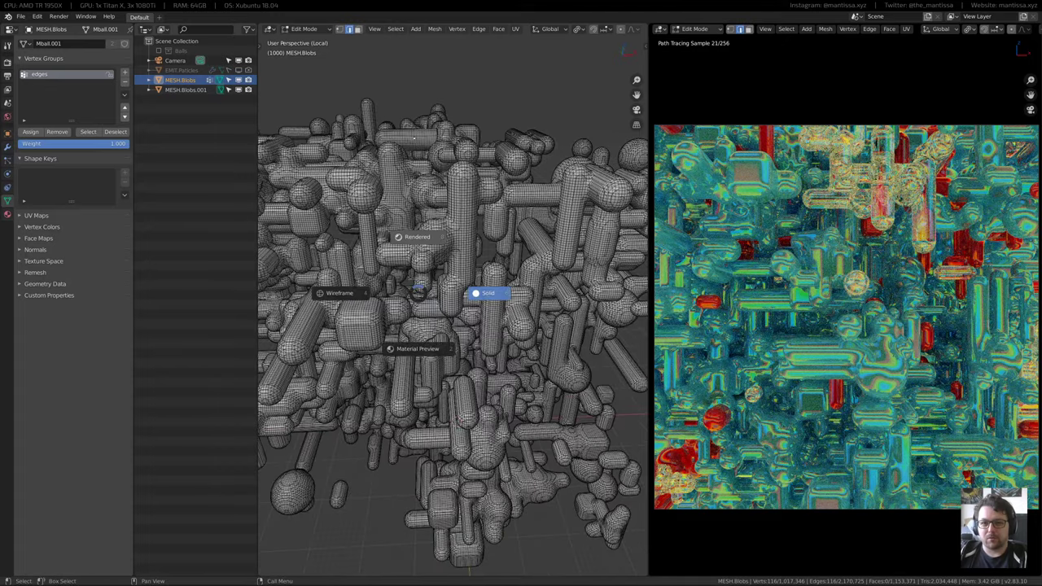
{"action": "left_click", "coordinate": [376, 218]}
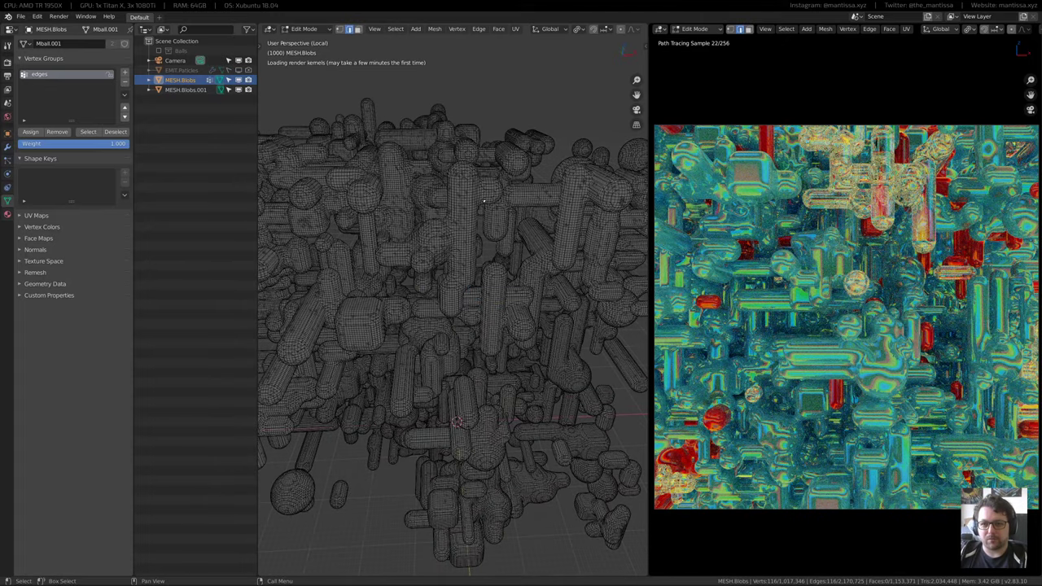
{"action": "key", "text": "z"}
{"action": "middle_click_drag", "start_coordinate": [488, 200], "coordinate": [483, 206], "text": "shift"}
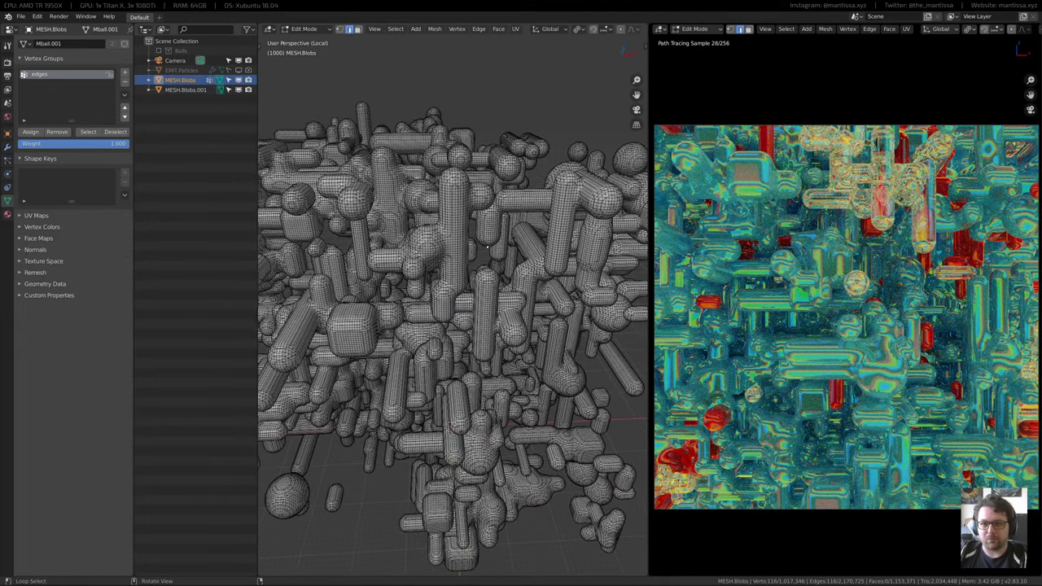
Examine the blobs from outside the camera in the rendered viewport, restore its camera view and look over the edit mesh
{"action": "middle_click_drag", "start_coordinate": [846, 301], "coordinate": [855, 252]}
{"action": "scroll", "coordinate": [911, 295], "scroll_direction": "down", "scroll_amount": 3}
{"action": "scroll", "coordinate": [861, 303], "scroll_direction": "down", "scroll_amount": 1}
{"action": "scroll", "coordinate": [863, 216], "scroll_direction": "up", "scroll_amount": 3}
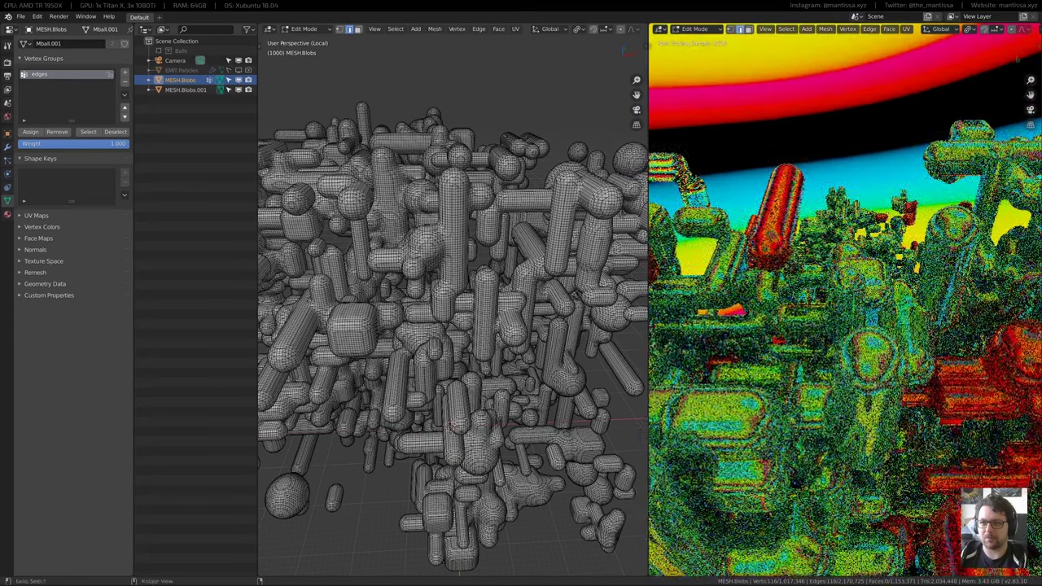
{"action": "key", "text": "KP_0"}
{"action": "scroll", "coordinate": [486, 285], "scroll_direction": "down", "scroll_amount": 2}
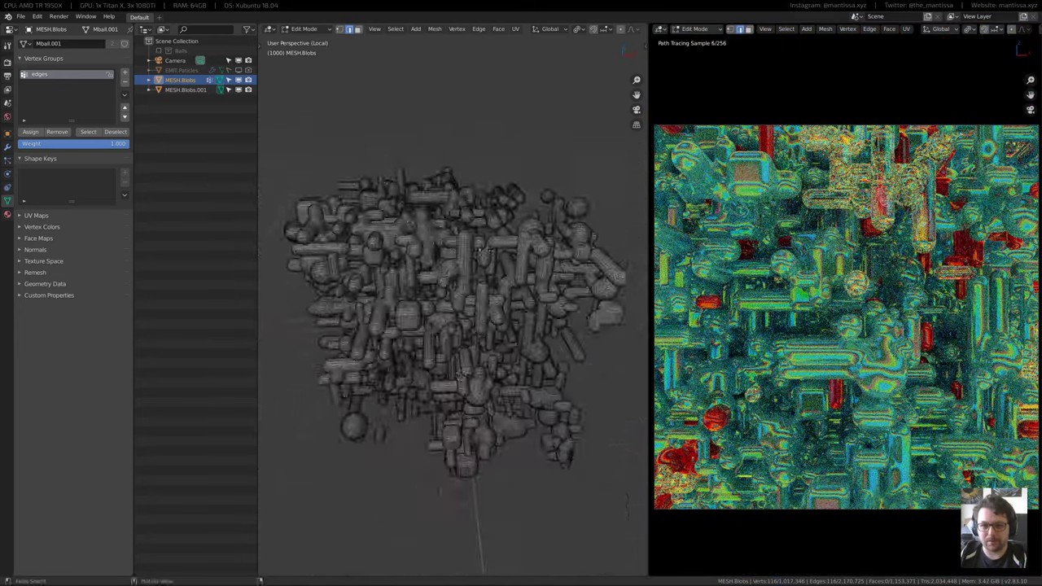
{"action": "scroll", "coordinate": [446, 259], "scroll_direction": "up", "scroll_amount": 2}
{"action": "middle_click_drag", "start_coordinate": [483, 251], "coordinate": [430, 270]}
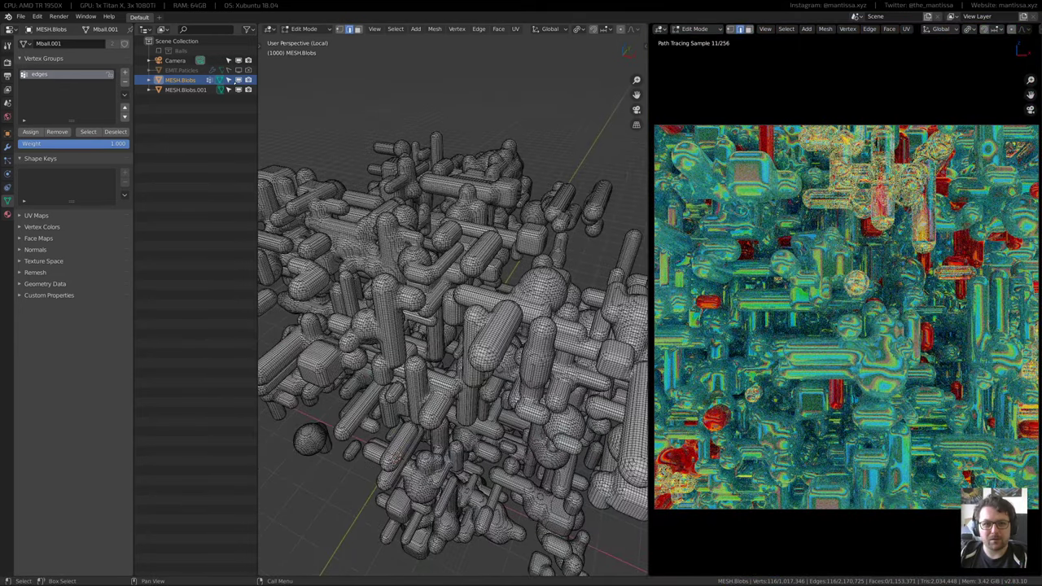
Return to Object Mode, disable MESH.Blobs in the viewport and in renders, and save the file
{"action": "key", "text": "Tab"}
{"action": "key", "text": "h"}
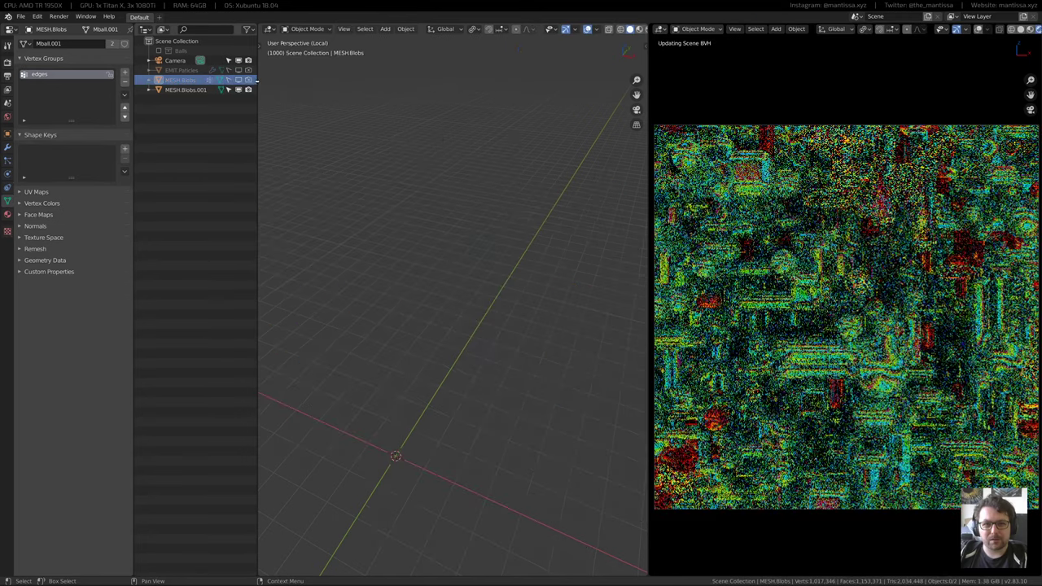
{"action": "key", "text": "ctrl+s"}
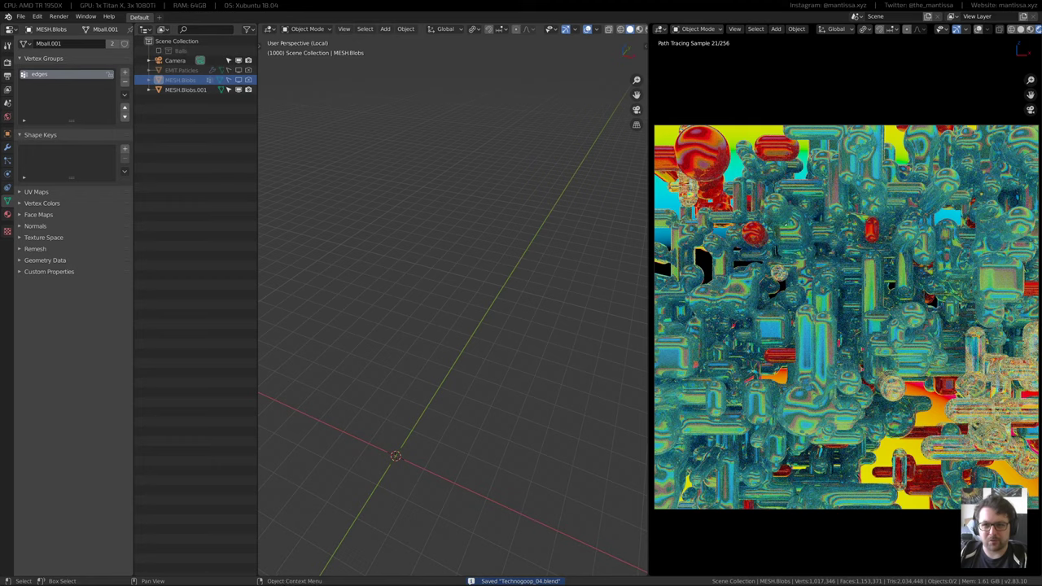
Switch the camera viewport to Solid shading and enable the Balls collection of metaballs again
{"action": "key", "text": "z"}
{"action": "left_click", "coordinate": [859, 229]}
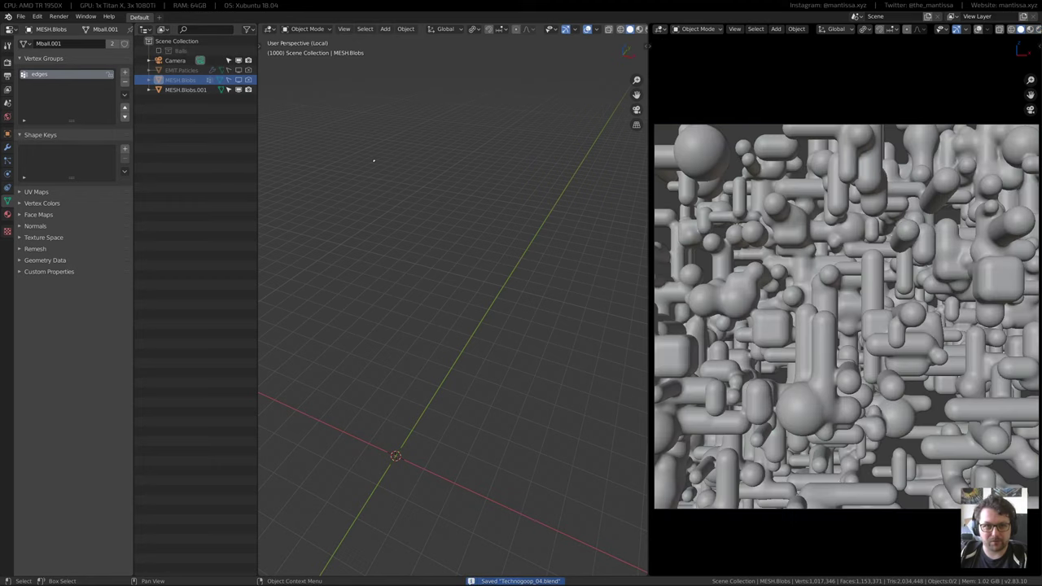
{"action": "left_click", "coordinate": [158, 51]}
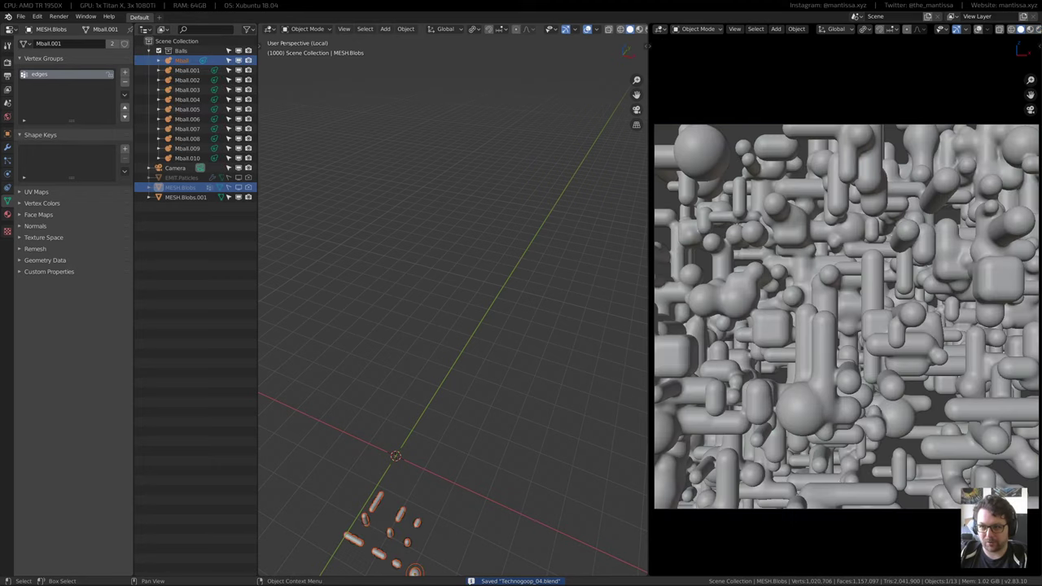
{"action": "middle_click_drag", "start_coordinate": [424, 328], "coordinate": [429, 326]}
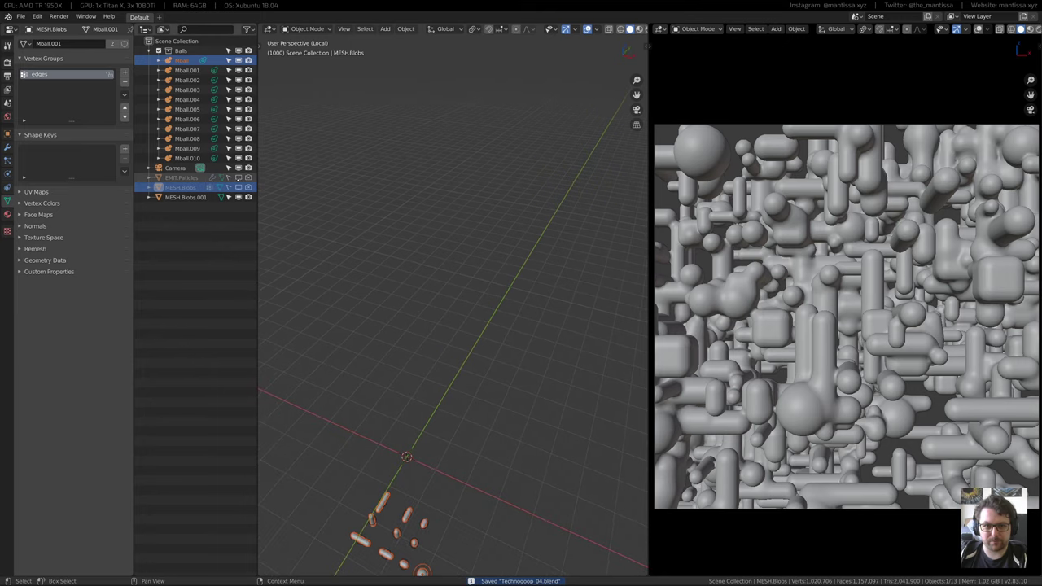
Select the Mball object in the Balls collection and set its metaball viewport resolution to 1.5
{"action": "left_click", "coordinate": [7, 146]}
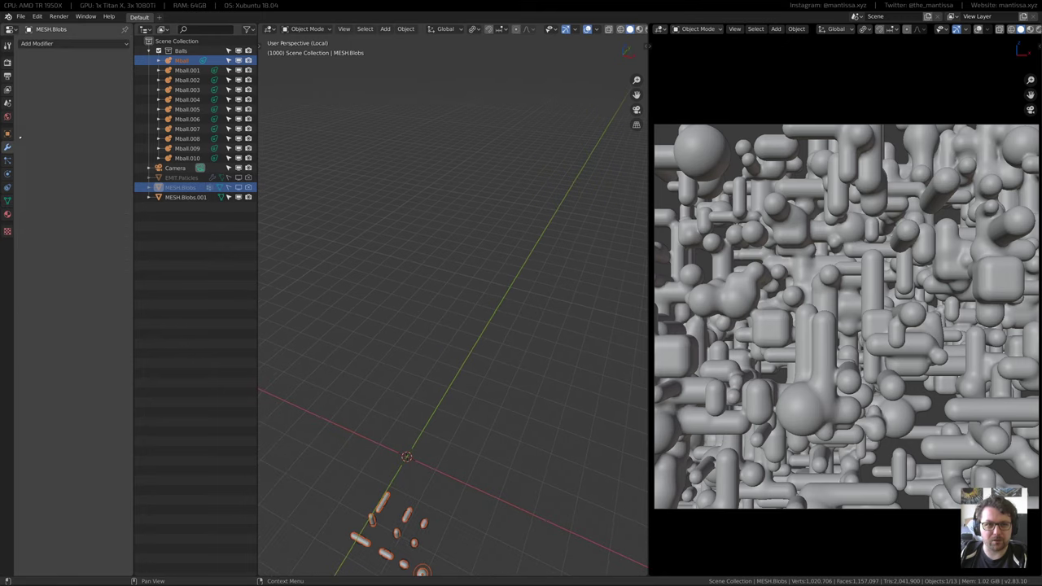
{"action": "left_click", "coordinate": [8, 200]}
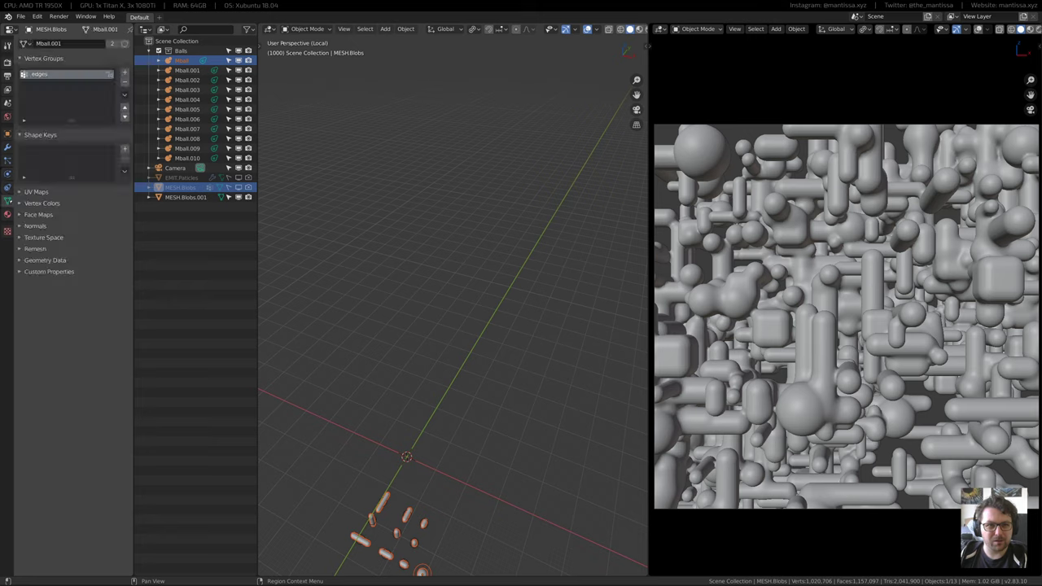
{"action": "left_click", "coordinate": [7, 187]}
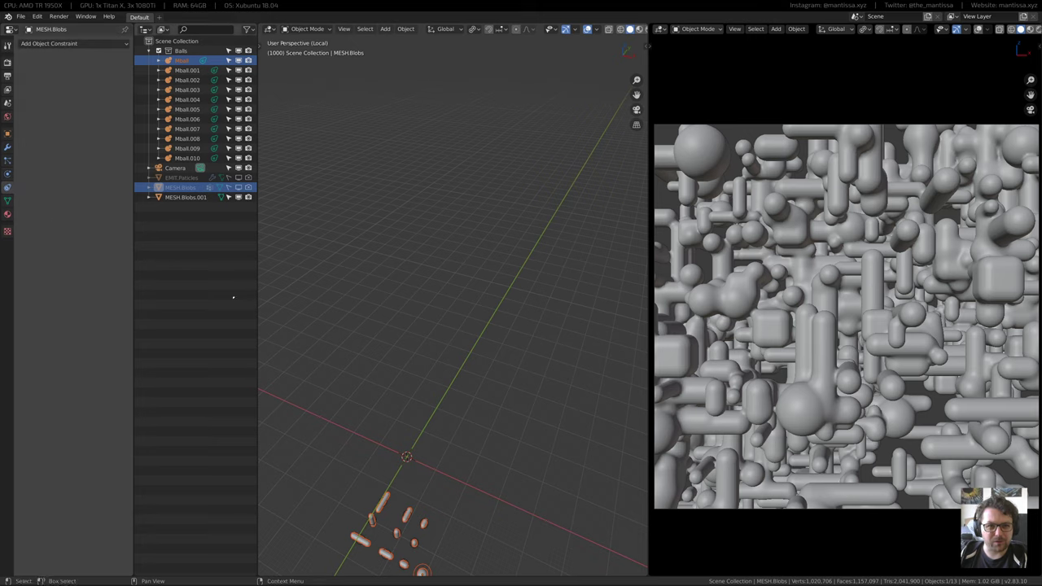
{"action": "left_click", "coordinate": [180, 60]}
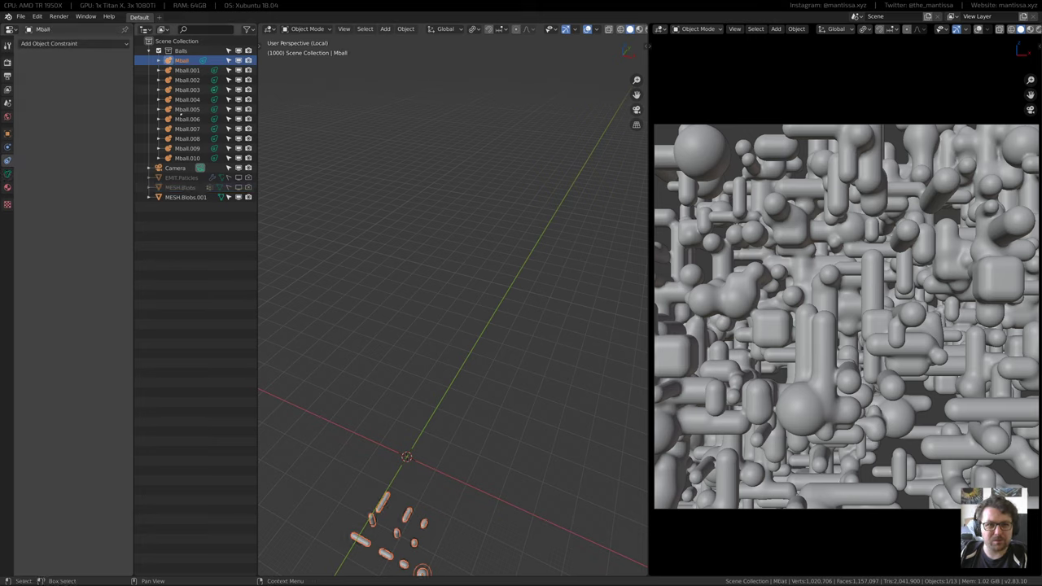
{"action": "left_click", "coordinate": [7, 173]}
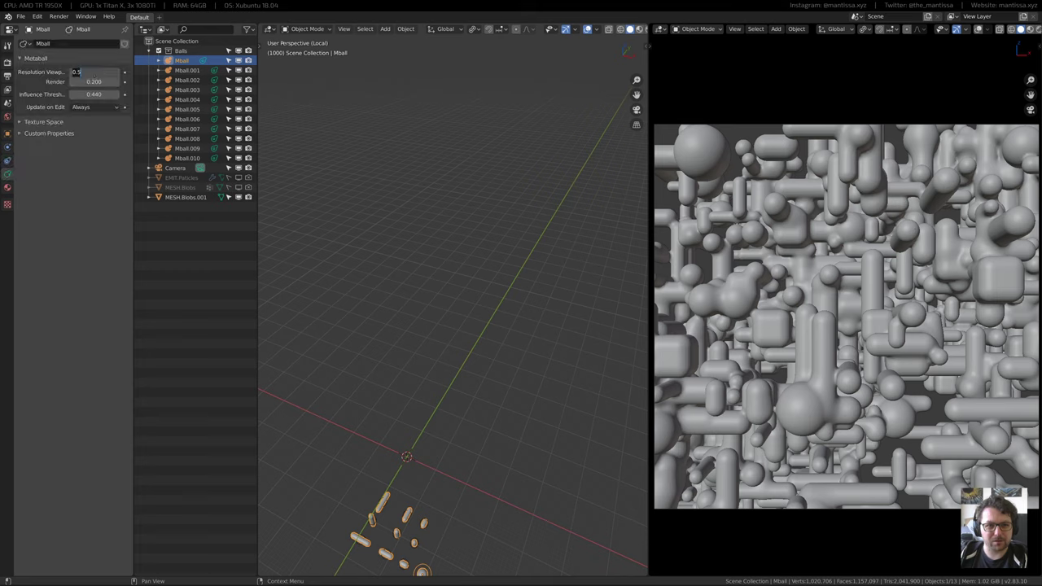
{"action": "left_click", "coordinate": [94, 71]}
{"action": "type", "text": "15"}
{"action": "key", "text": "Return"}
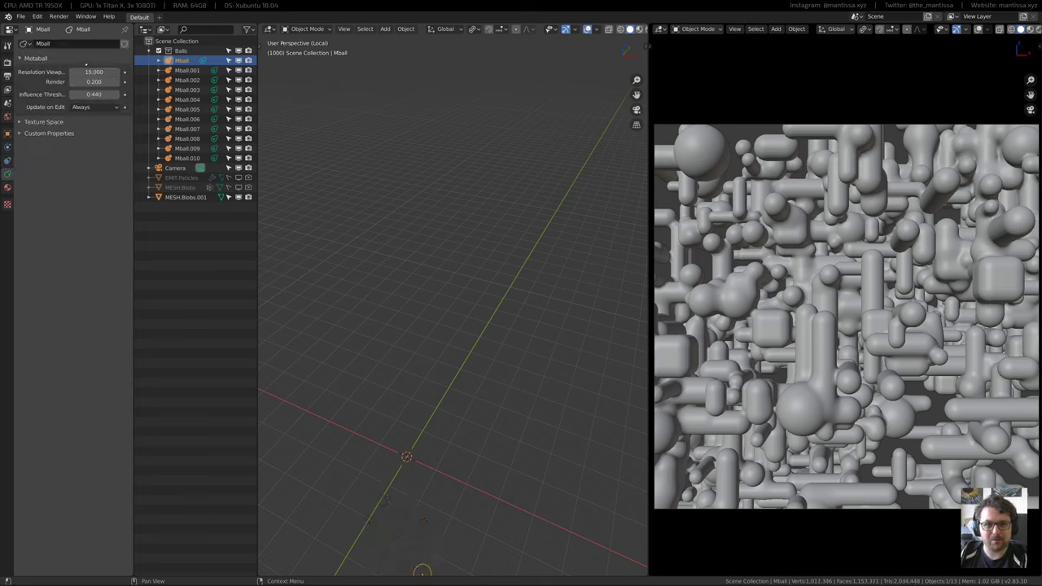
{"action": "left_click", "coordinate": [94, 72]}
{"action": "type", "text": "1.5"}
{"action": "key", "text": "Return"}
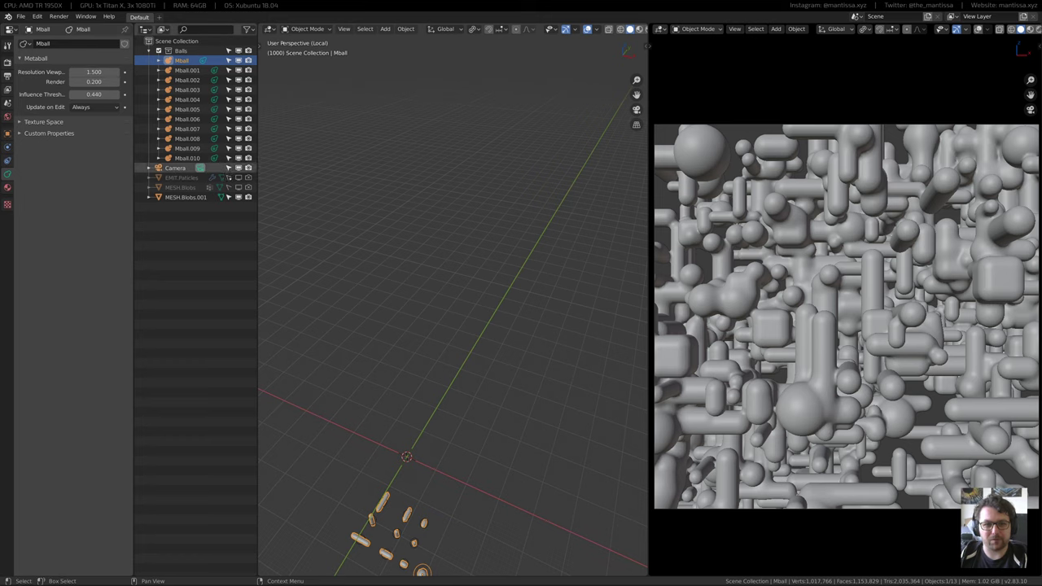
Select the particle emitter object and enable it in both the viewport and renders
{"action": "left_click", "coordinate": [183, 178]}
{"action": "left_click", "coordinate": [238, 177]}
{"action": "left_click", "coordinate": [248, 178]}
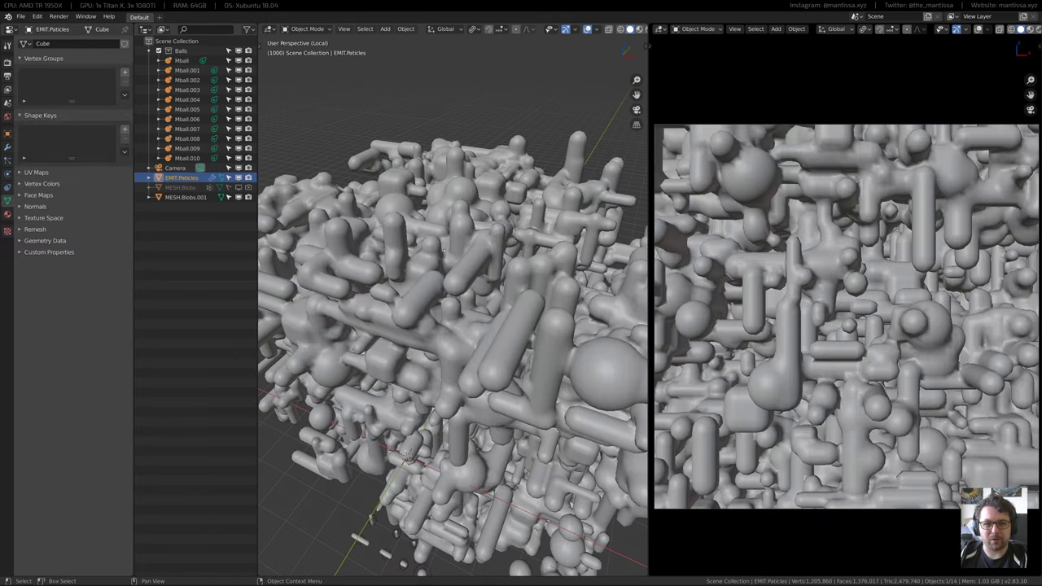
{"action": "middle_click_drag", "start_coordinate": [423, 293], "coordinate": [354, 409]}
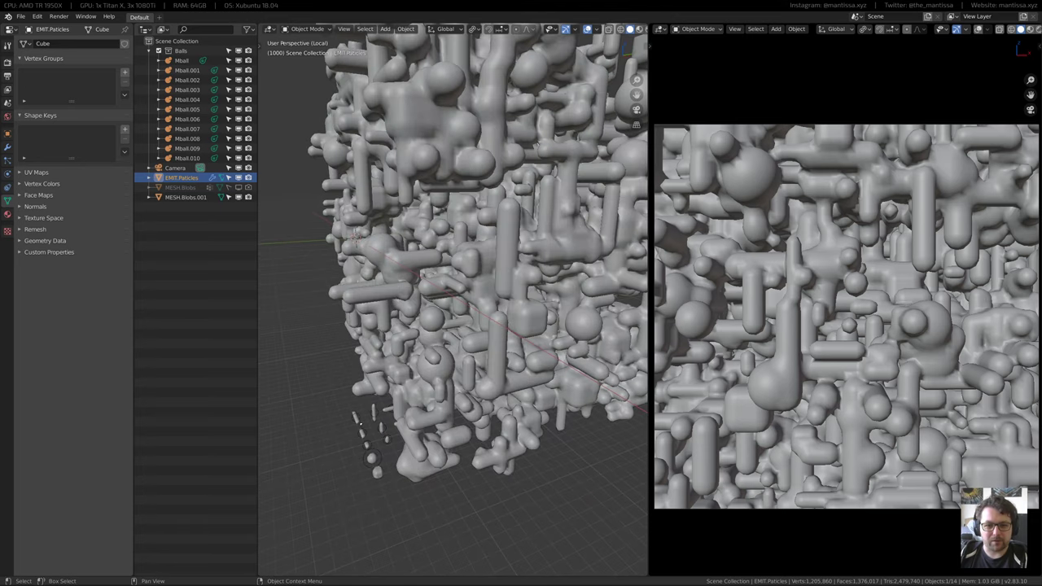
Select Mball again, set its influence threshold to 0.75 and adjust it to 0.81
{"action": "left_click", "coordinate": [181, 60]}
{"action": "left_click", "coordinate": [89, 95]}
{"action": "type", "text": "0.44"}
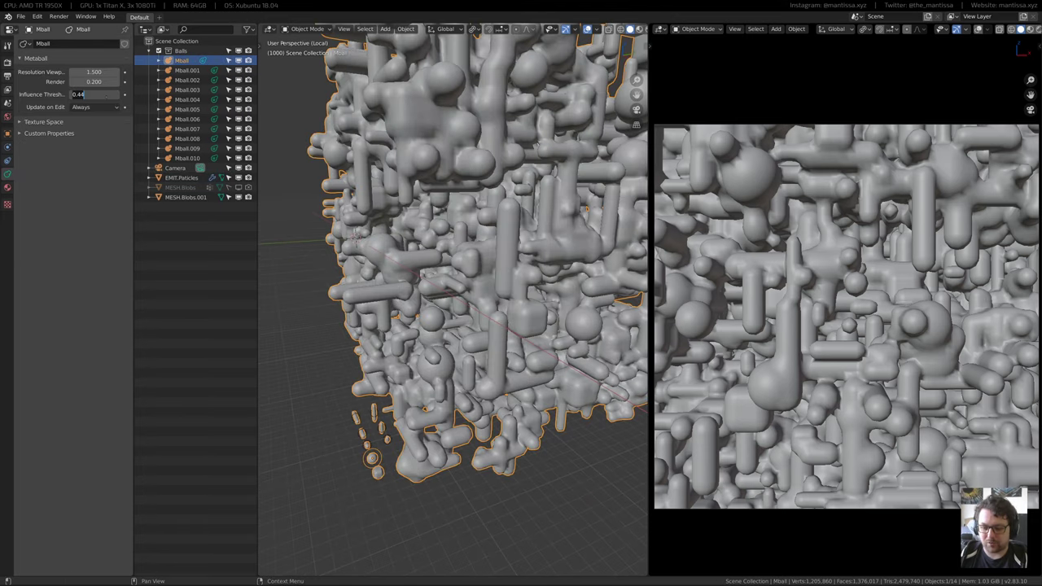
{"action": "type", "text": ".75"}
{"action": "key", "text": "Return"}
{"action": "middle_click_drag", "start_coordinate": [355, 242], "coordinate": [411, 277]}
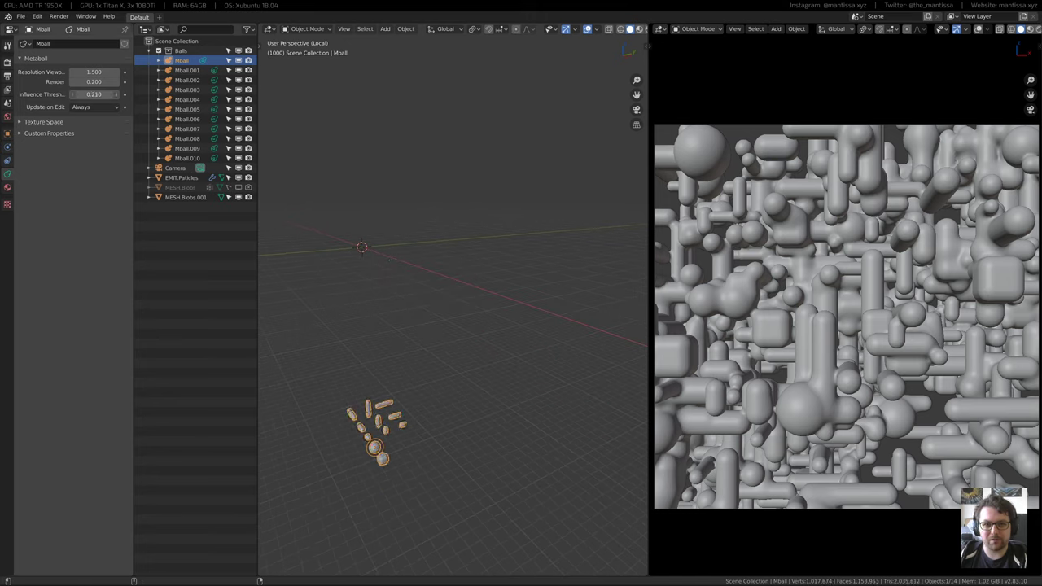
{"action": "left_click_drag", "start_coordinate": [93, 95], "coordinate": [78, 95]}
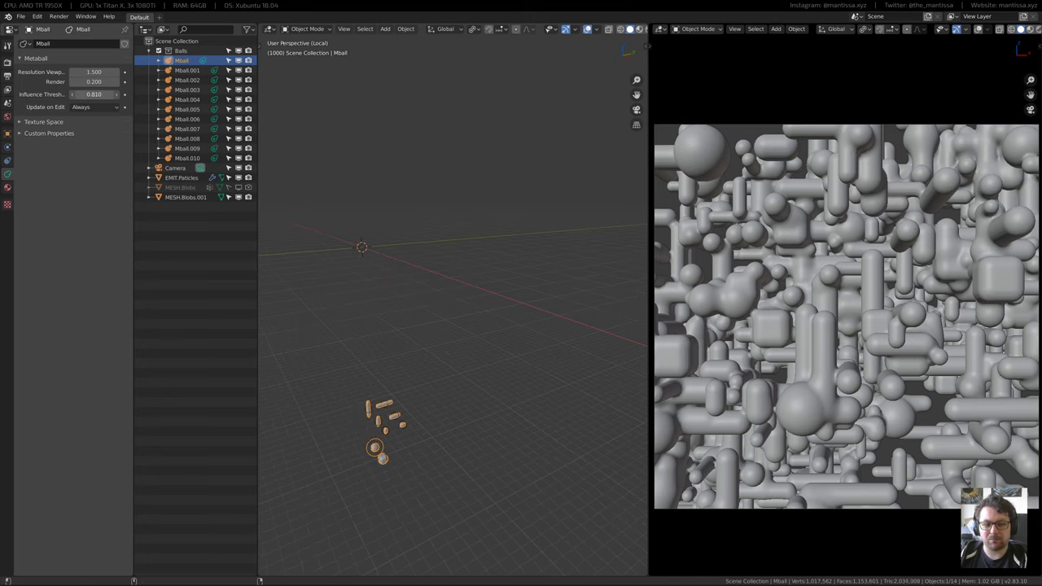
{"action": "middle_click_drag", "start_coordinate": [415, 271], "coordinate": [427, 270]}
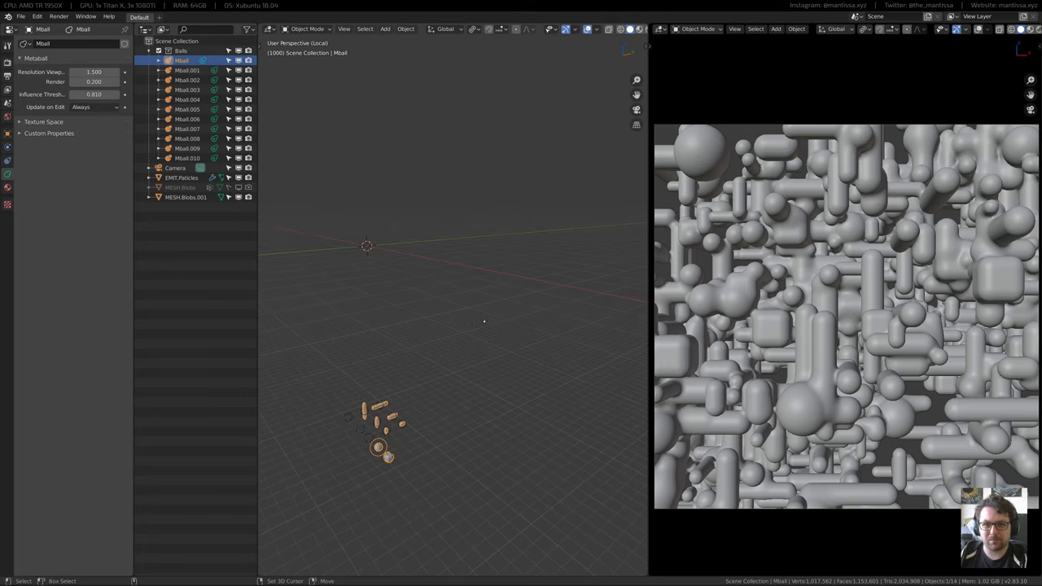
Advance to frame 1001 to refresh the particle metaballs, and raise Mball's influence threshold to 0.9
{"action": "key", "text": "Right"}
{"action": "middle_click_drag", "start_coordinate": [484, 321], "coordinate": [505, 366], "text": "shift"}
{"action": "middle_click_drag", "start_coordinate": [386, 188], "coordinate": [358, 240]}
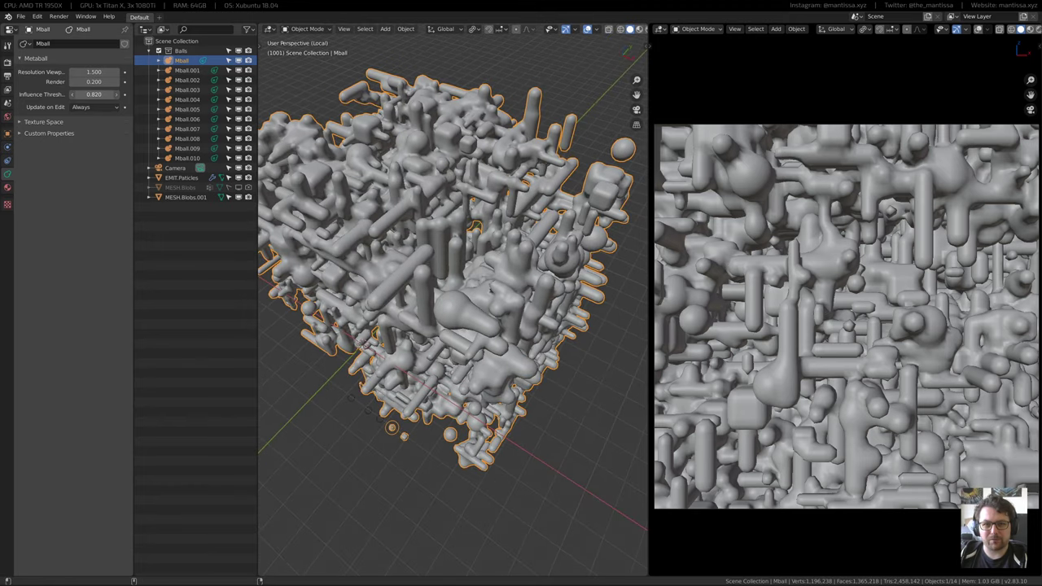
{"action": "mouse_move", "coordinate": [94, 94]}
{"action": "left_mouse_down"}
{"action": "mouse_move", "coordinate": [122, 94]}
{"action": "mouse_move", "coordinate": [65, 94]}
{"action": "mouse_move", "coordinate": [114, 94]}
{"action": "mouse_move", "coordinate": [96, 94]}
{"action": "left_mouse_up"}
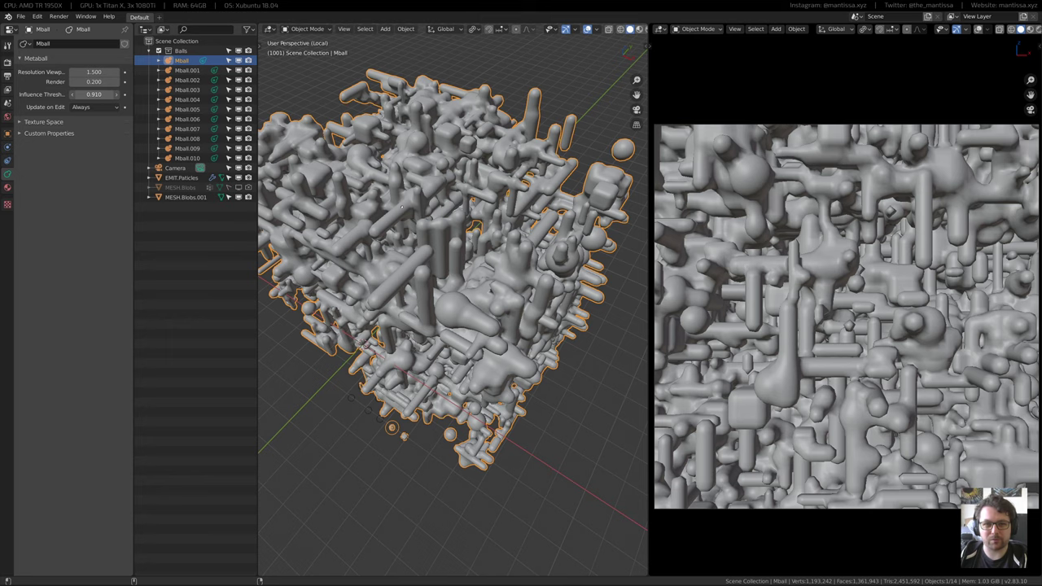
{"action": "middle_click_drag", "start_coordinate": [401, 207], "coordinate": [363, 140]}
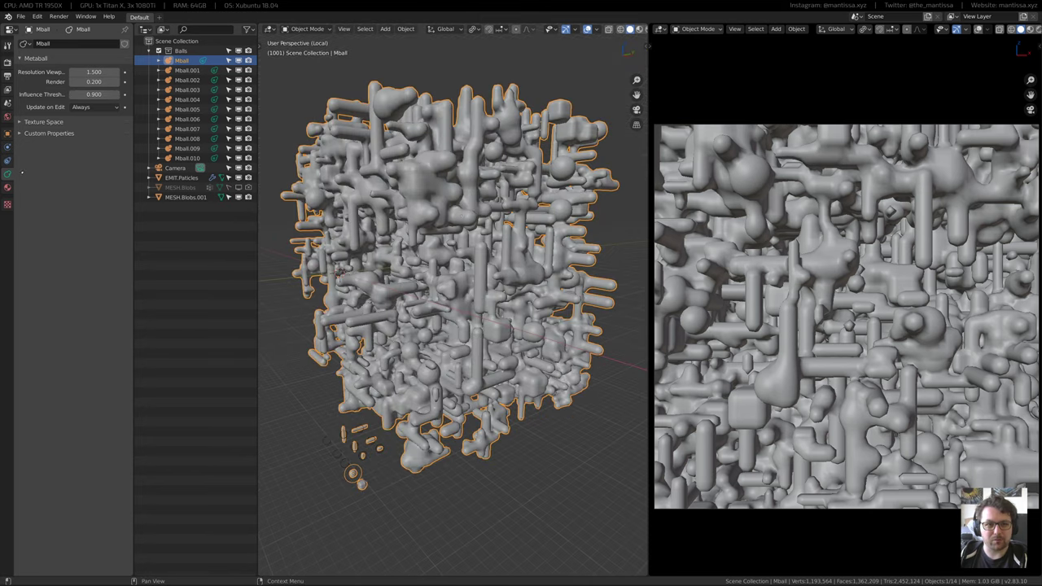
Set the emission number of the emitter object's particle system to 7500
{"action": "left_click", "coordinate": [181, 177]}
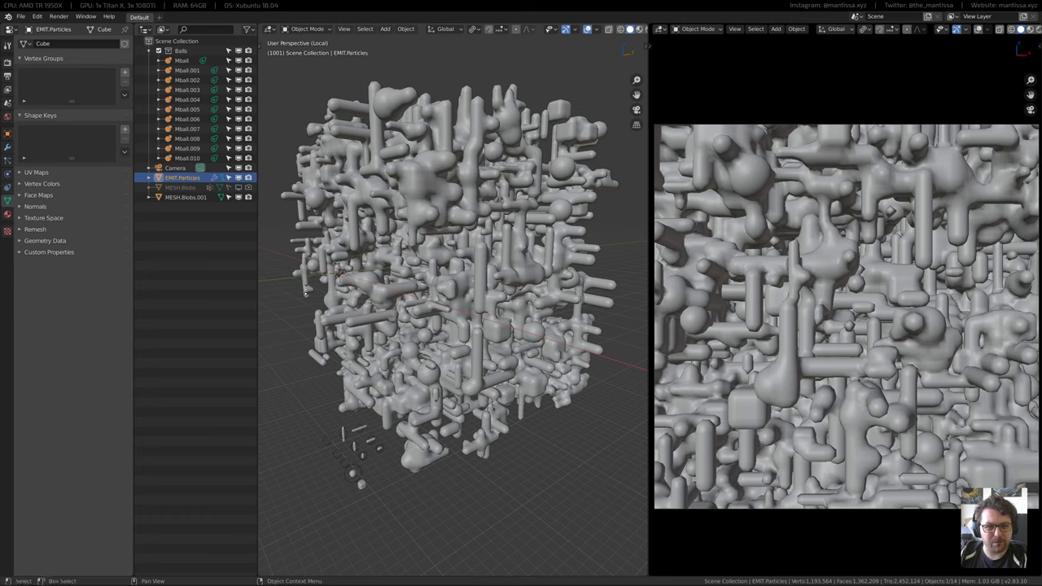
{"action": "left_click", "coordinate": [7, 161]}
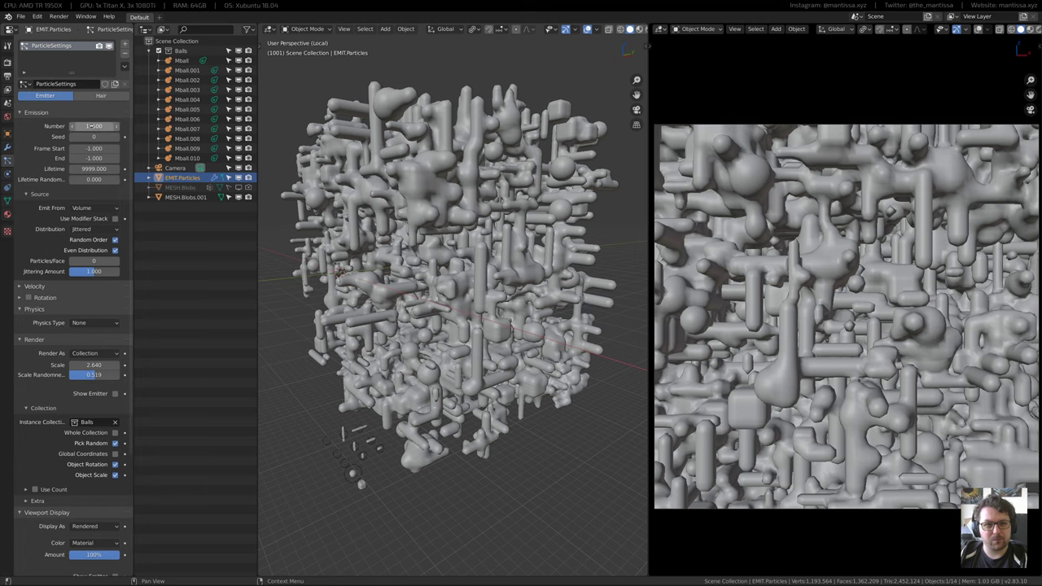
{"action": "left_click", "coordinate": [92, 126]}
{"action": "type", "text": "17500"}
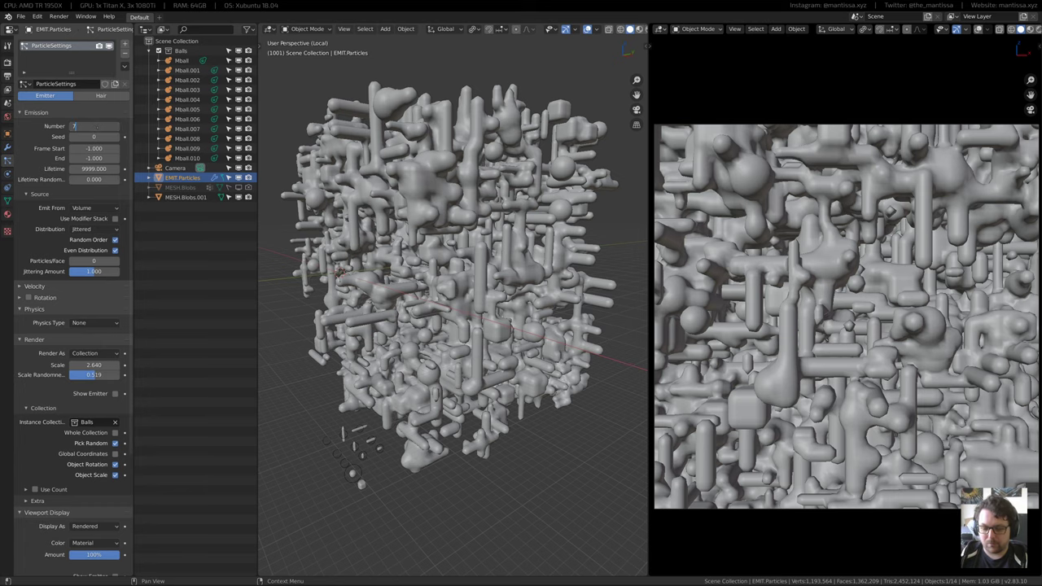
{"action": "key", "text": "Return"}
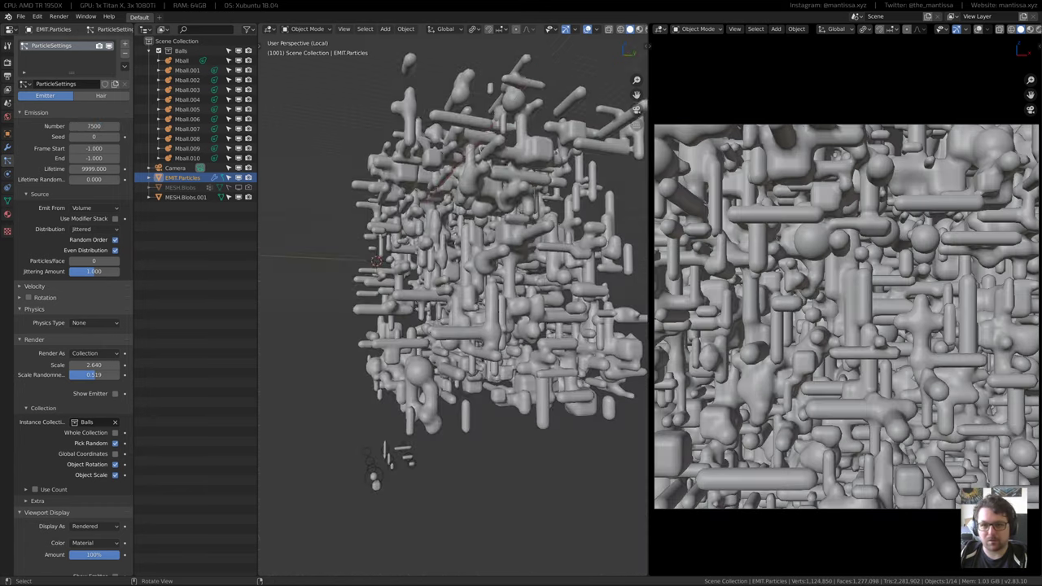
Set the emitter's particle render scale to 3 and scale randomness to 0.75, and change the frame to refresh the metaballs
{"action": "middle_click_drag", "start_coordinate": [402, 249], "coordinate": [594, 286]}
{"action": "scroll", "coordinate": [465, 259], "scroll_direction": "up", "scroll_amount": 3}
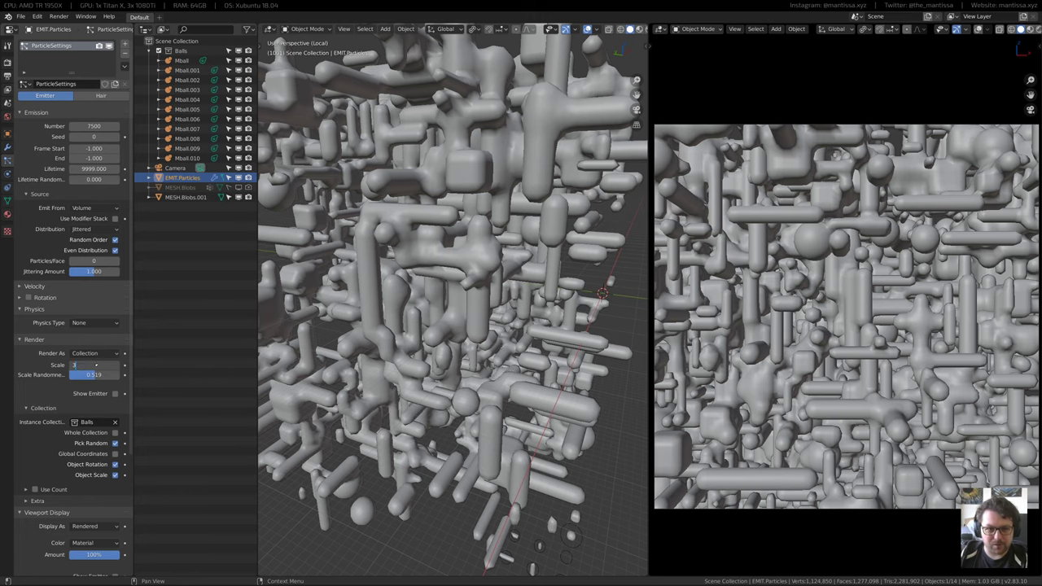
{"action": "key", "text": "Return"}
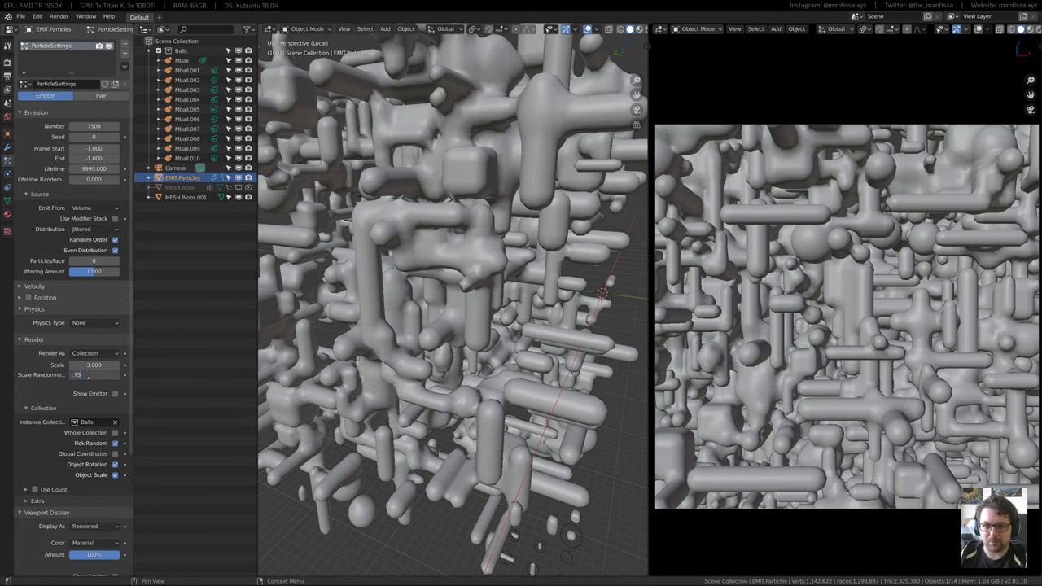
{"action": "key", "text": "Return"}
{"action": "scroll", "coordinate": [489, 272], "scroll_direction": "down", "scroll_amount": 2}
{"action": "middle_click_drag", "start_coordinate": [488, 273], "coordinate": [413, 272]}
{"action": "scroll", "coordinate": [350, 264], "scroll_direction": "up", "scroll_amount": 5}
{"action": "key", "text": "Left"}
{"action": "middle_click_drag", "start_coordinate": [309, 252], "coordinate": [297, 252]}
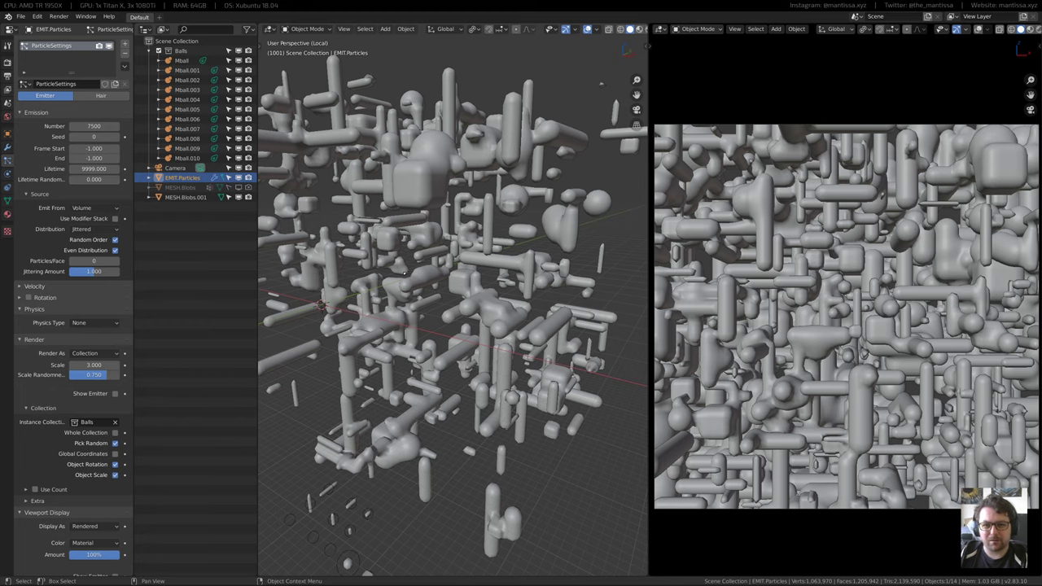
{"action": "middle_click_drag", "start_coordinate": [403, 274], "coordinate": [219, 264]}
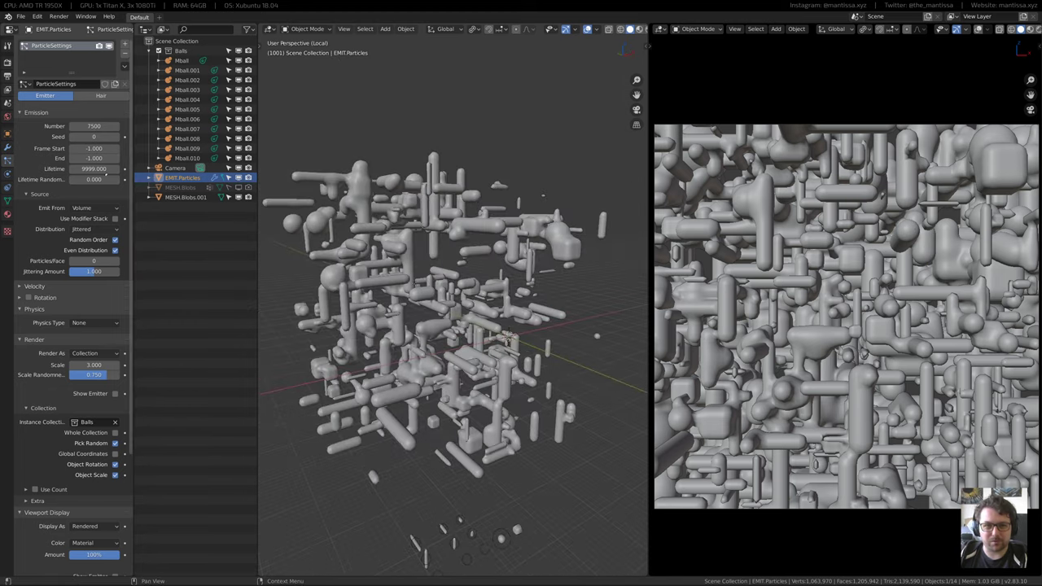
Raise the emitter's particle number to 15000 and change the frame to refresh the metaballs
{"action": "middle_click_drag", "start_coordinate": [366, 244], "coordinate": [348, 309]}
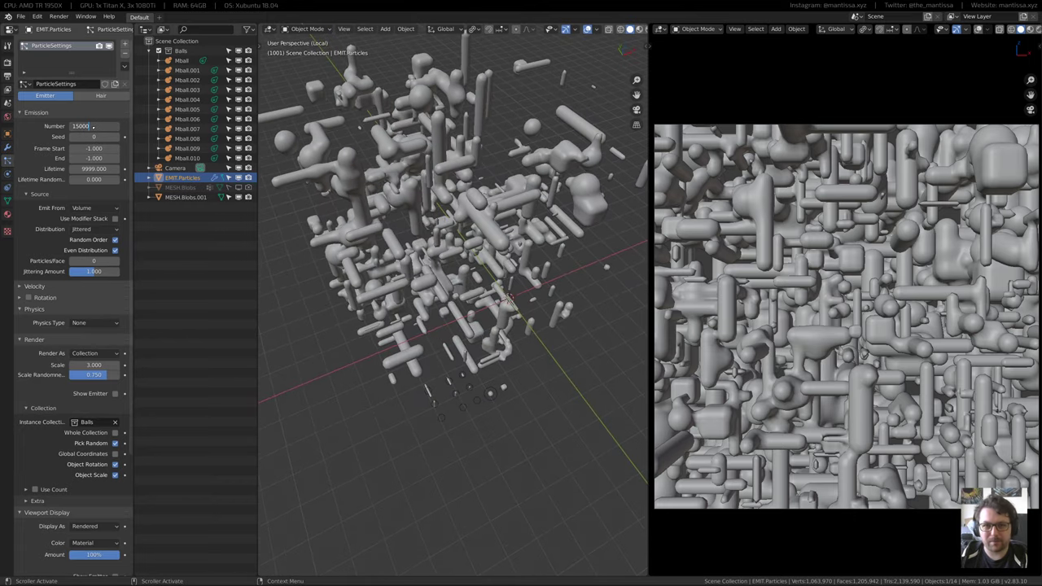
{"action": "key", "text": "Return"}
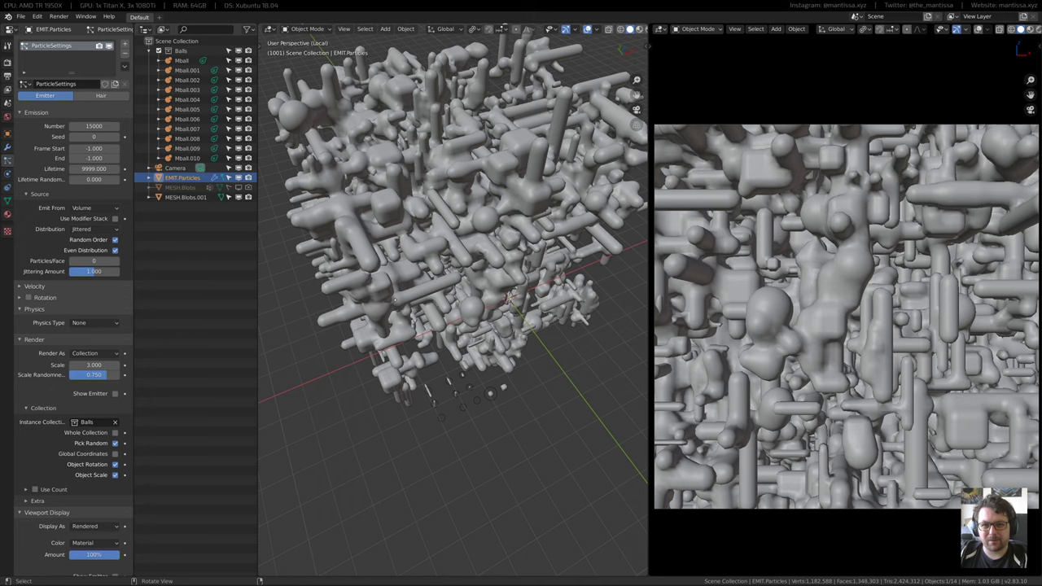
{"action": "key", "text": "Left"}
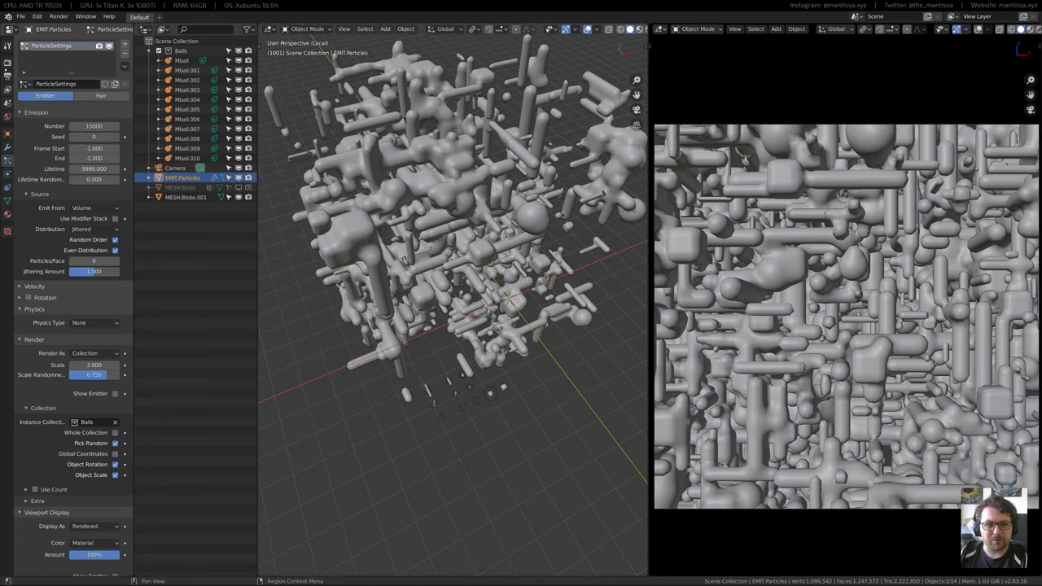
Open the scene's output settings and return the timeline to frame 1
{"action": "left_click", "coordinate": [7, 63]}
{"action": "left_click", "coordinate": [8, 74]}
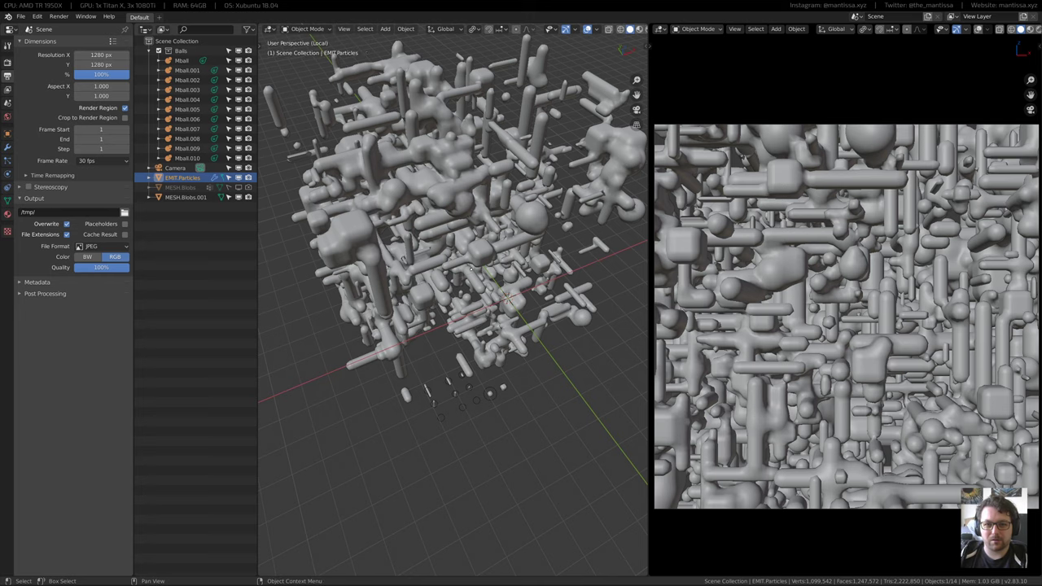
{"action": "middle_click_drag", "start_coordinate": [470, 268], "coordinate": [458, 238]}
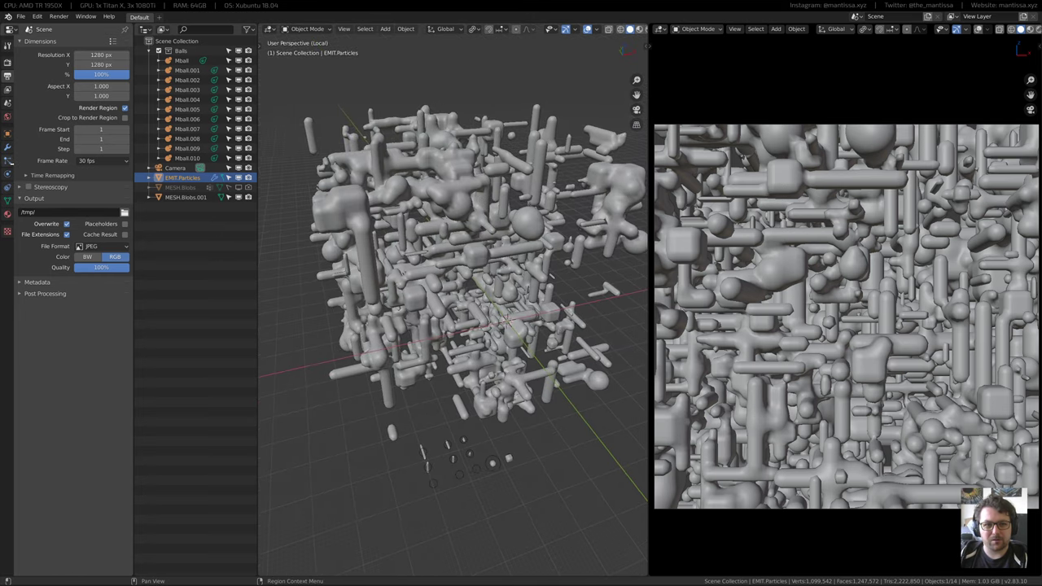
Reselect the particle emitter object and set its particle seed to 1
{"action": "left_click", "coordinate": [182, 60]}
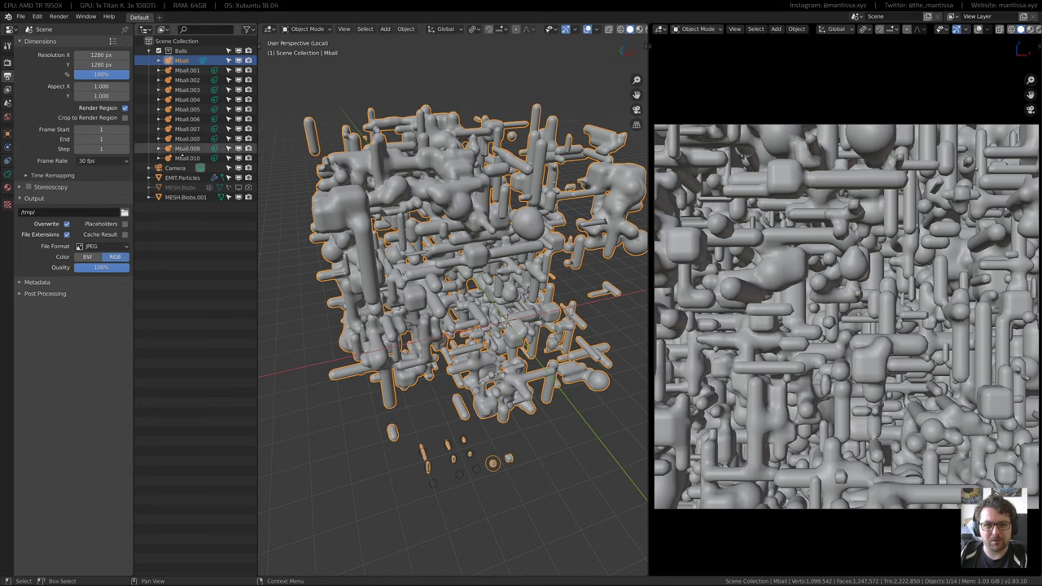
{"action": "left_click", "coordinate": [183, 177]}
{"action": "middle_click_drag", "start_coordinate": [391, 310], "coordinate": [401, 309]}
{"action": "left_click", "coordinate": [7, 160]}
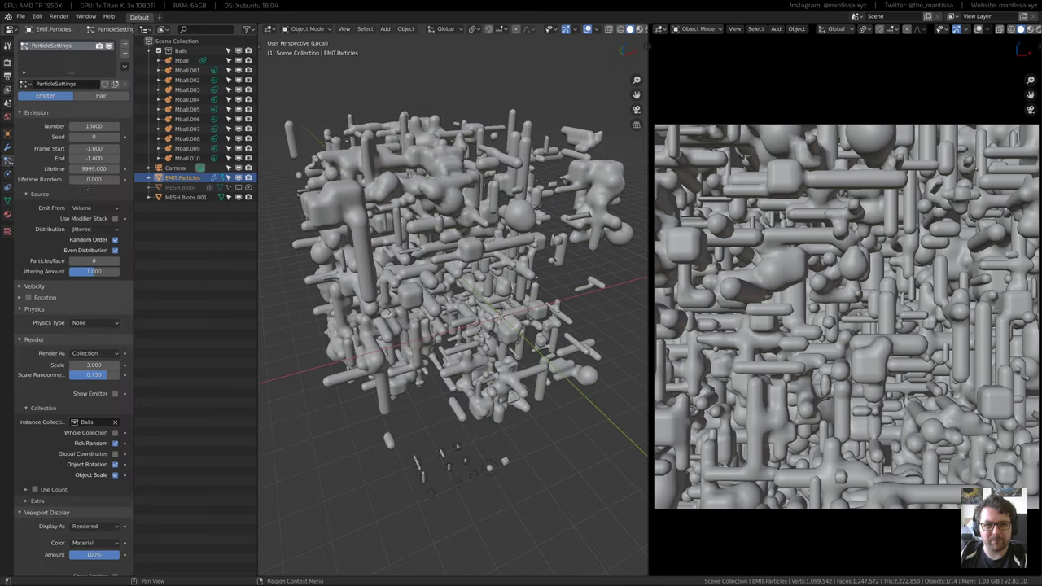
{"action": "middle_click_drag", "start_coordinate": [358, 219], "coordinate": [351, 168], "text": "shift"}
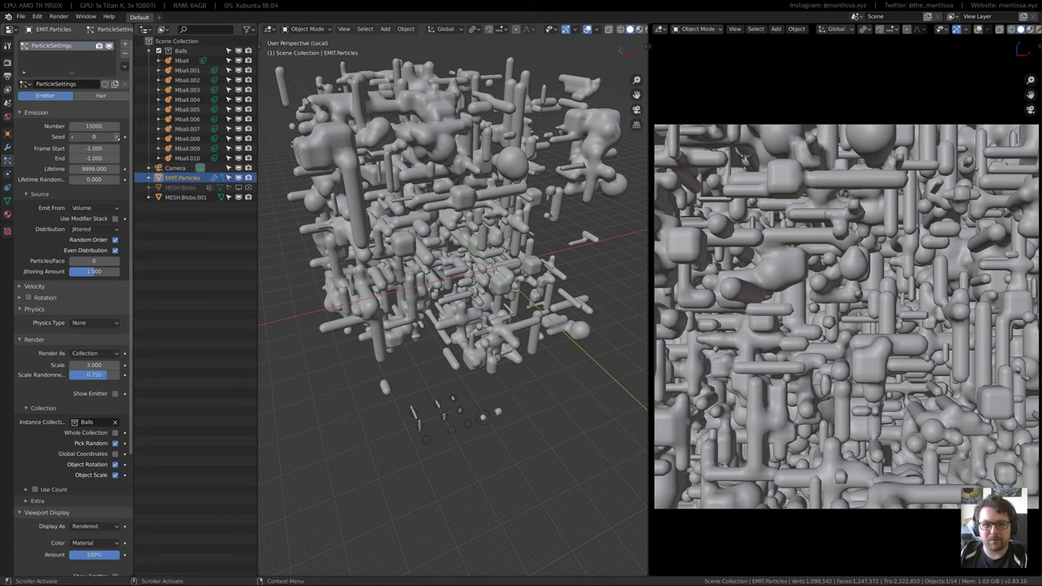
{"action": "left_click", "coordinate": [116, 137]}
{"action": "middle_click_drag", "start_coordinate": [606, 285], "coordinate": [586, 293]}
{"action": "middle_click_drag", "start_coordinate": [478, 228], "coordinate": [468, 232]}
Set the emitter's particle number to 6500
{"action": "scroll", "coordinate": [63, 437], "scroll_direction": "down", "scroll_amount": 5}
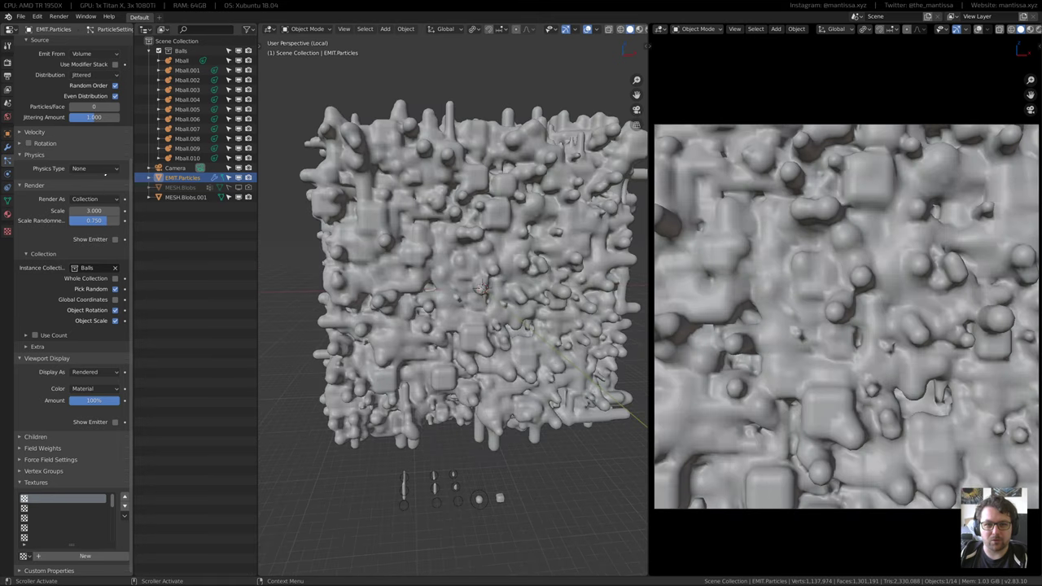
{"action": "scroll", "coordinate": [349, 279], "scroll_direction": "up", "scroll_amount": 2}
{"action": "middle_click_drag", "start_coordinate": [348, 279], "coordinate": [399, 257]}
{"action": "scroll", "coordinate": [96, 251], "scroll_direction": "up", "scroll_amount": 2}
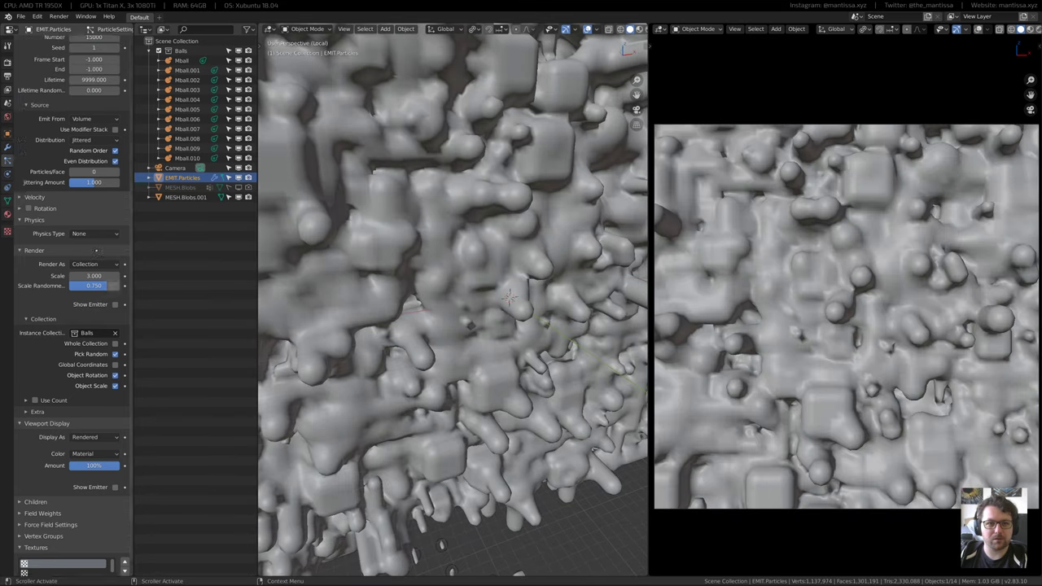
{"action": "scroll", "coordinate": [96, 250], "scroll_direction": "up", "scroll_amount": 4}
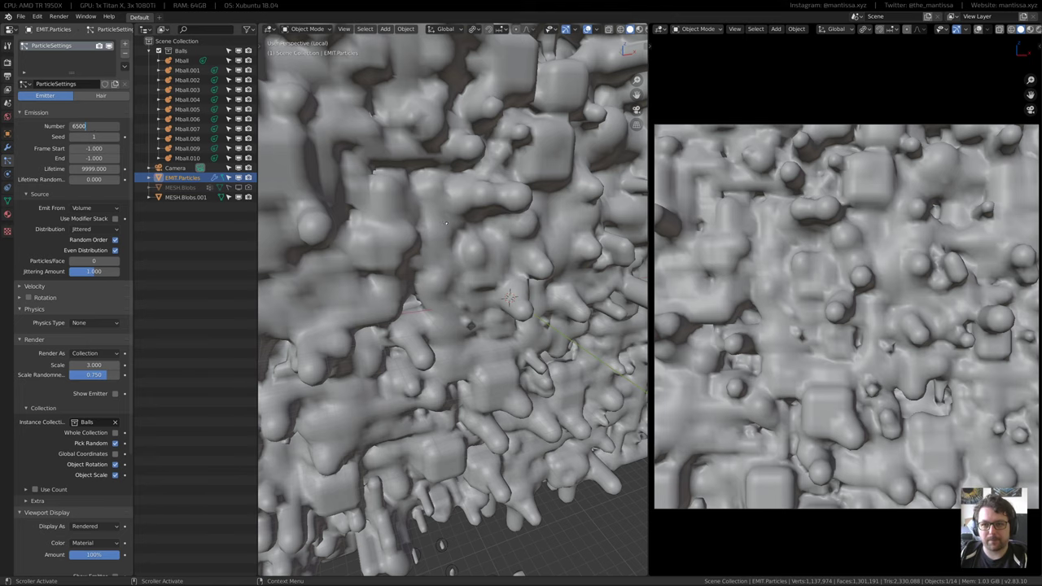
{"action": "scroll", "coordinate": [446, 222], "scroll_direction": "down", "scroll_amount": 8}
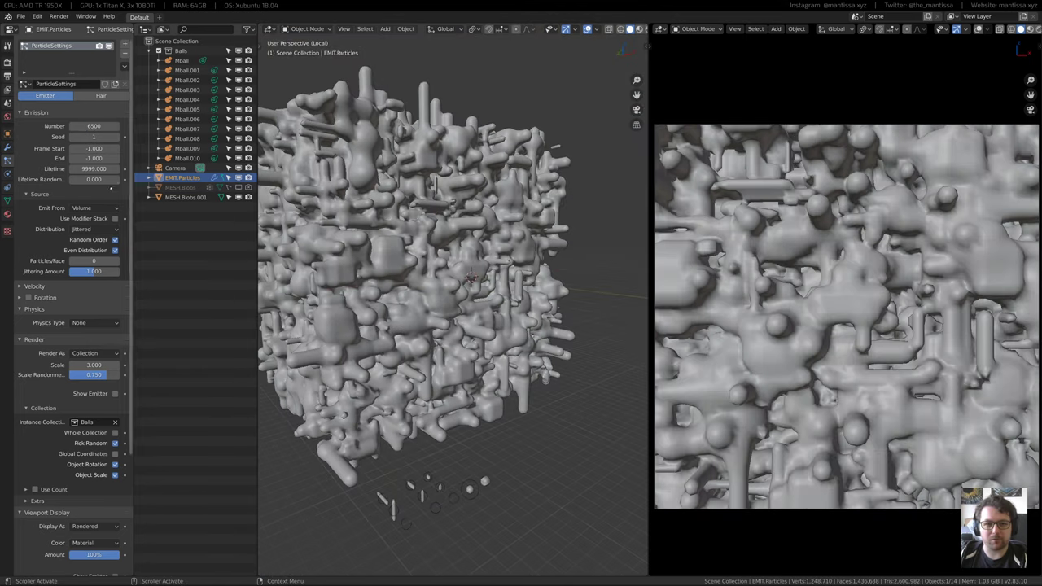
Reduce the emitter's particle number to 350
{"action": "left_click", "coordinate": [96, 126]}
{"action": "type", "text": "3"}
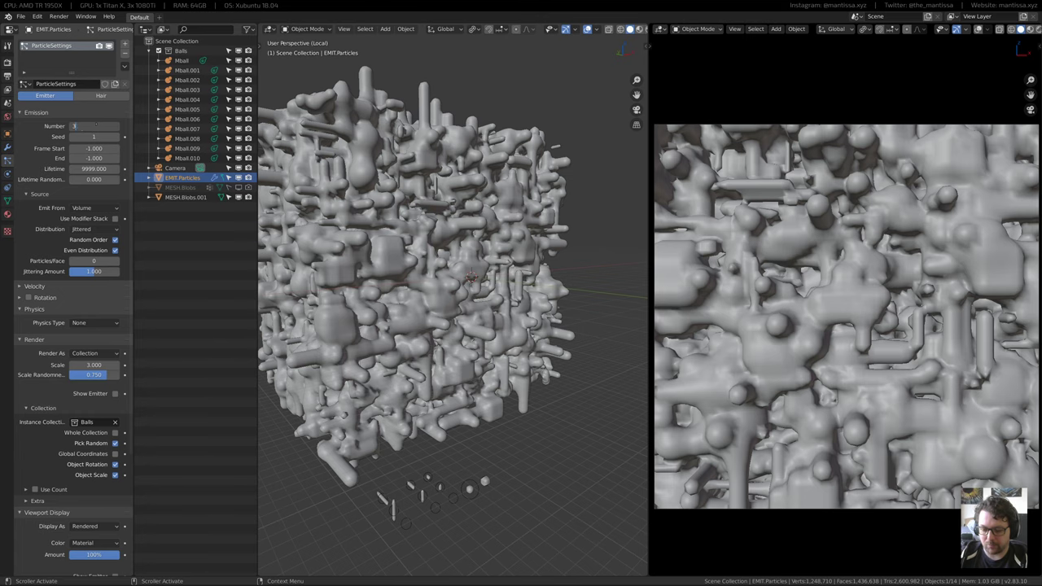
{"action": "type", "text": "50"}
{"action": "key", "text": "Return"}
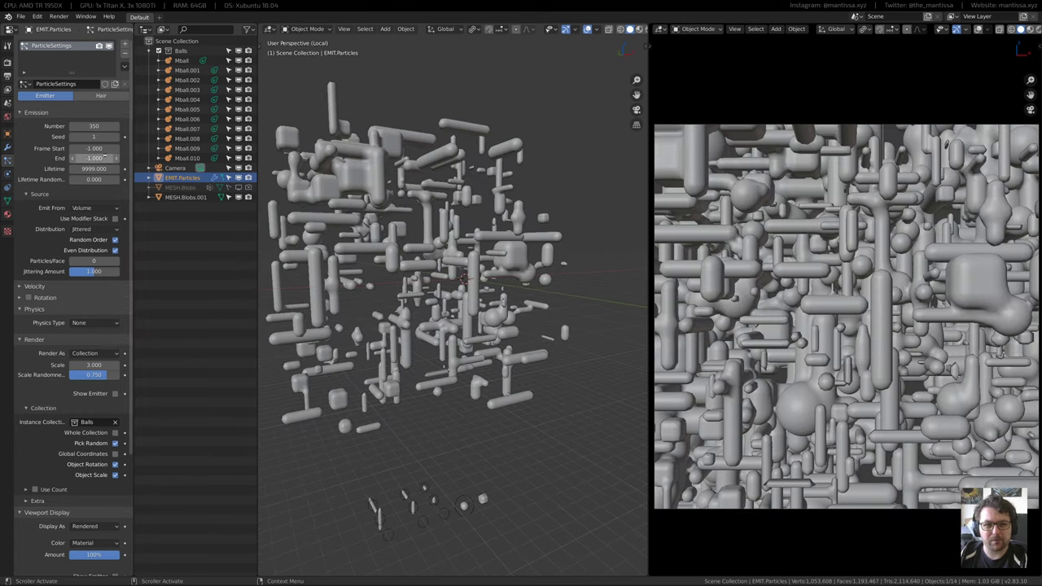
Set the emitter's particle number to 1500 and inspect the metaball cluster up close
{"action": "left_click", "coordinate": [94, 126]}
{"action": "type", "text": "1500"}
{"action": "key", "text": "Return"}
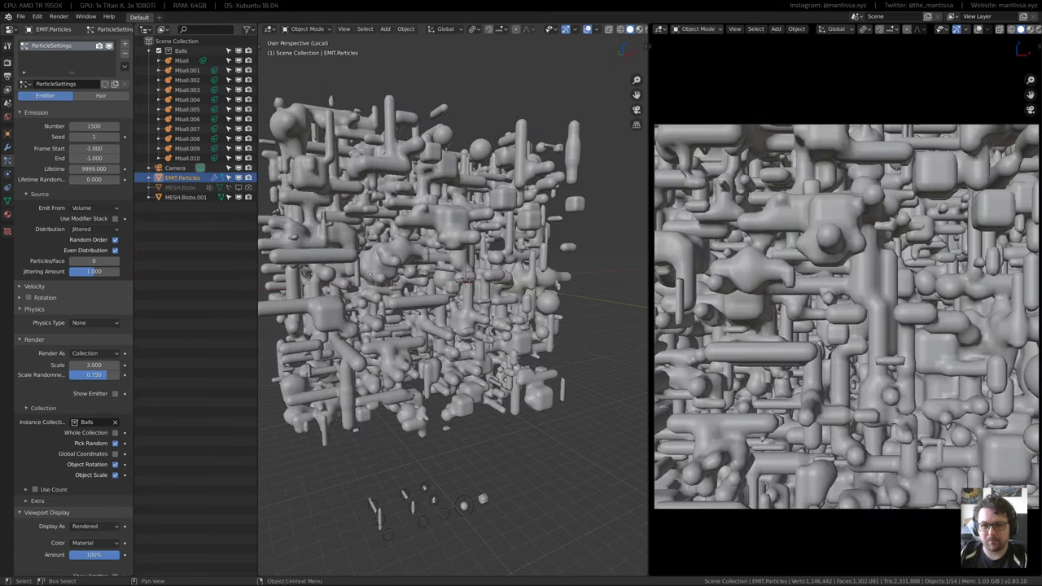
{"action": "middle_click_drag", "start_coordinate": [378, 275], "coordinate": [348, 227]}
{"action": "scroll", "coordinate": [456, 309], "scroll_direction": "up", "scroll_amount": 3}
{"action": "scroll", "coordinate": [489, 268], "scroll_direction": "up", "scroll_amount": 2}
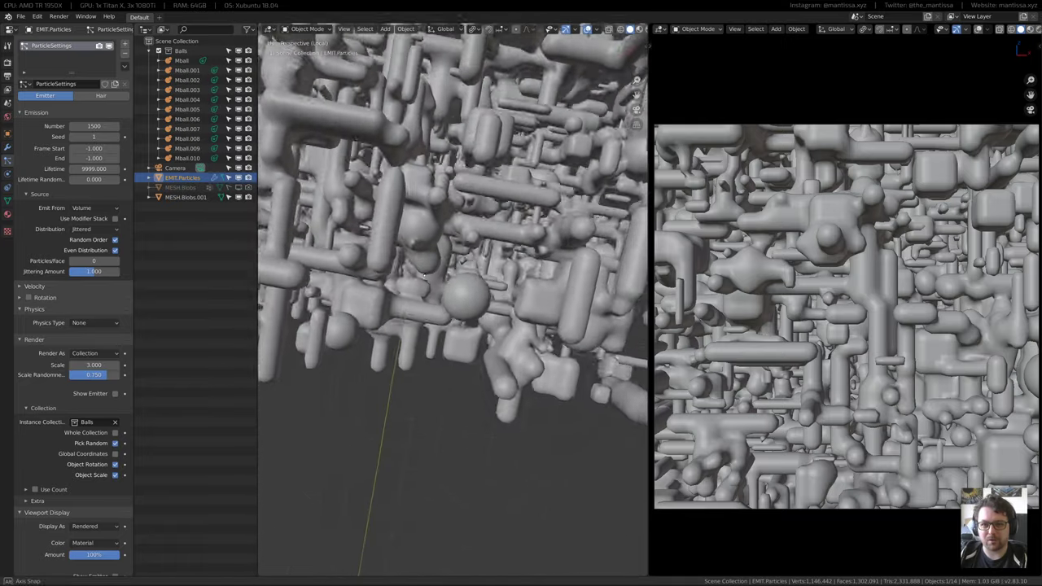
{"action": "mouse_move", "coordinate": [448, 268]}
{"action": "middle_mouse_down"}
{"action": "mouse_move", "coordinate": [467, 247]}
{"action": "mouse_move", "coordinate": [450, 211]}
{"action": "mouse_move", "coordinate": [359, 307]}
{"action": "mouse_move", "coordinate": [419, 268]}
{"action": "mouse_move", "coordinate": [505, 281]}
{"action": "mouse_move", "coordinate": [451, 284]}
{"action": "middle_mouse_up"}
{"action": "scroll", "coordinate": [377, 288], "scroll_direction": "up", "scroll_amount": 4}
{"action": "scroll", "coordinate": [458, 285], "scroll_direction": "down", "scroll_amount": 5}
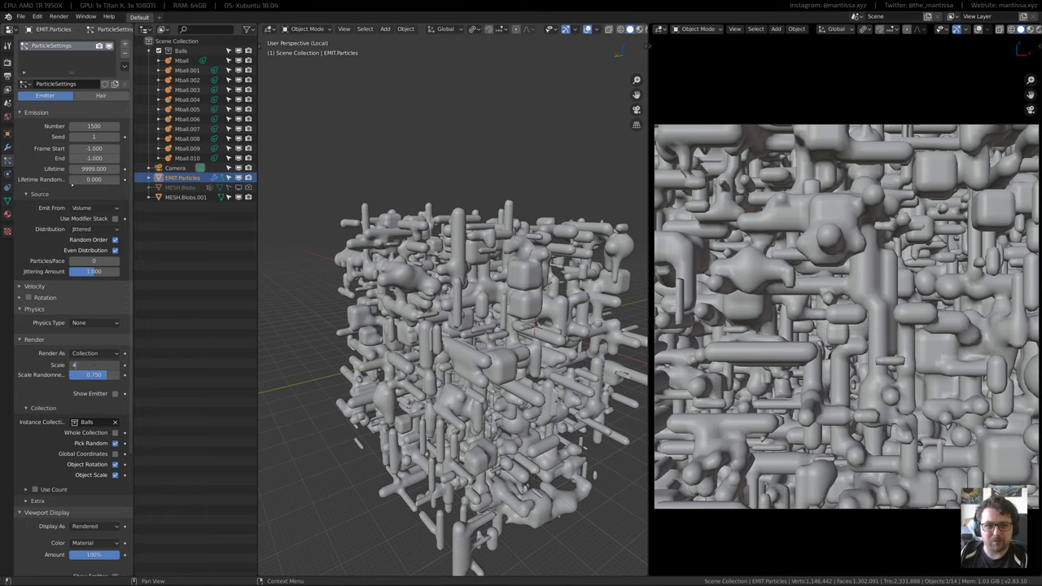
Increase the particle render scale to 4 and lower the particle number to 1000
{"action": "key", "text": "Return"}
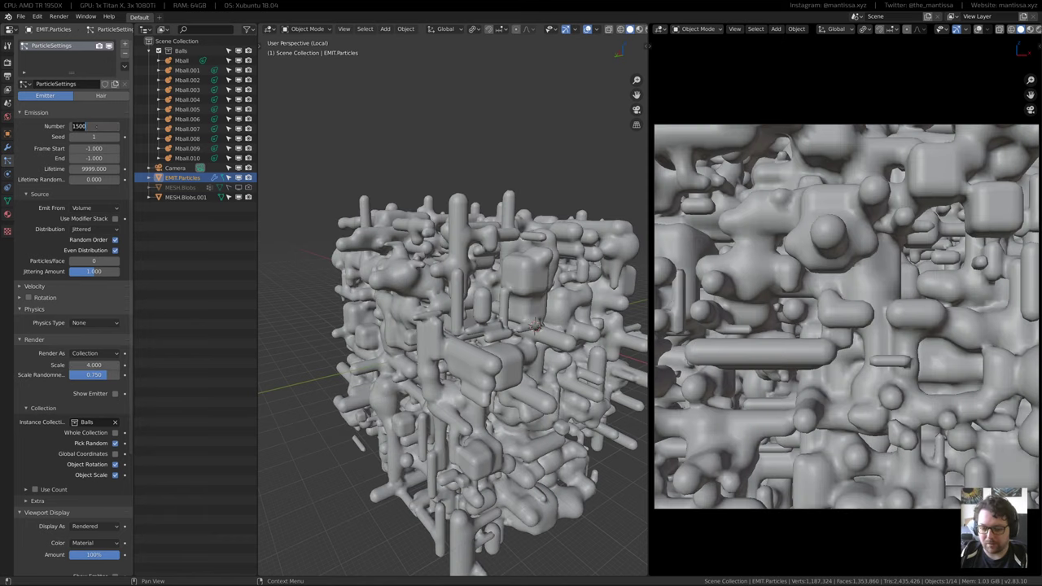
{"action": "left_click", "coordinate": [97, 127]}
{"action": "type", "text": "1000"}
{"action": "key", "text": "Return"}
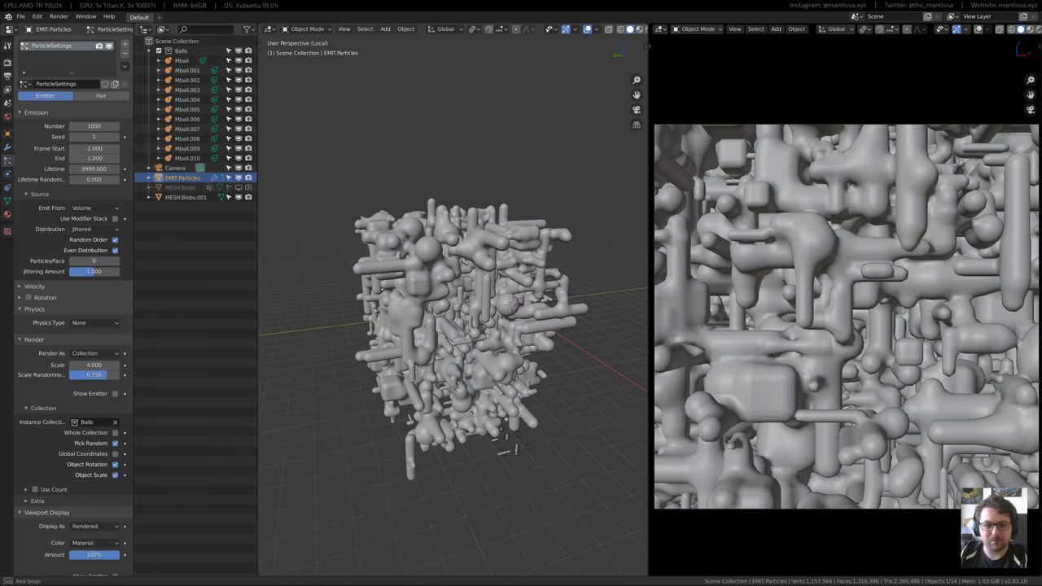
{"action": "middle_click_drag", "start_coordinate": [432, 287], "coordinate": [383, 272]}
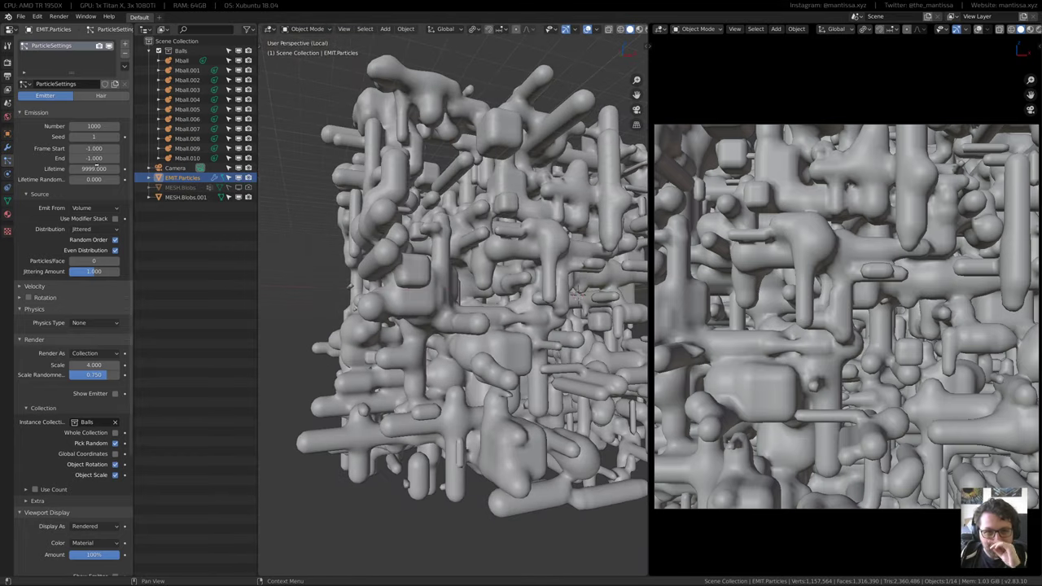
Set the emitter's particle number to 750 and inspect how the blobs connect from several angles
{"action": "key", "text": "Return"}
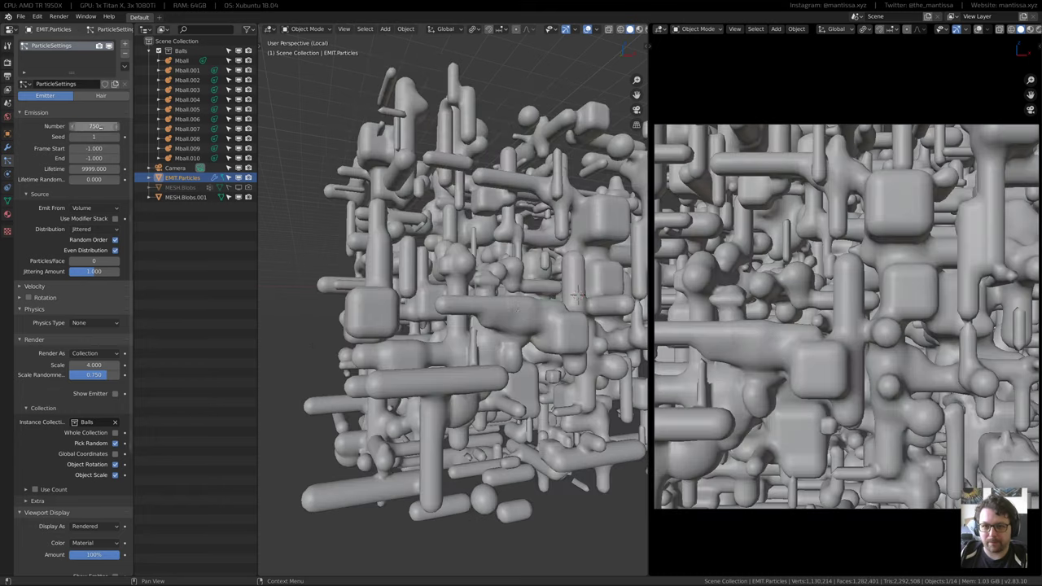
{"action": "scroll", "coordinate": [474, 310], "scroll_direction": "up", "scroll_amount": 3}
{"action": "middle_click_drag", "start_coordinate": [474, 309], "coordinate": [431, 297]}
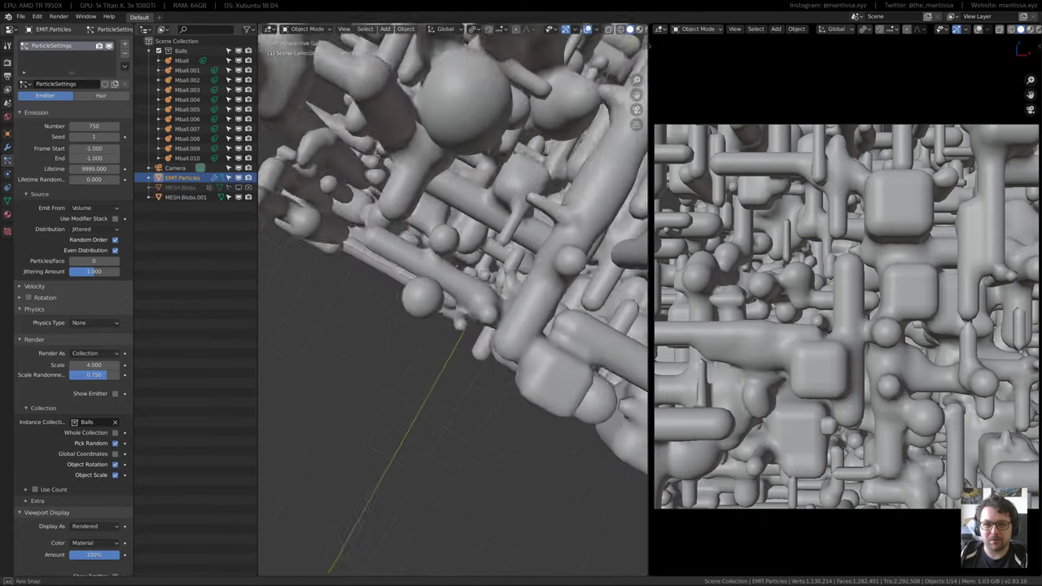
{"action": "middle_click_drag", "start_coordinate": [492, 328], "coordinate": [508, 272]}
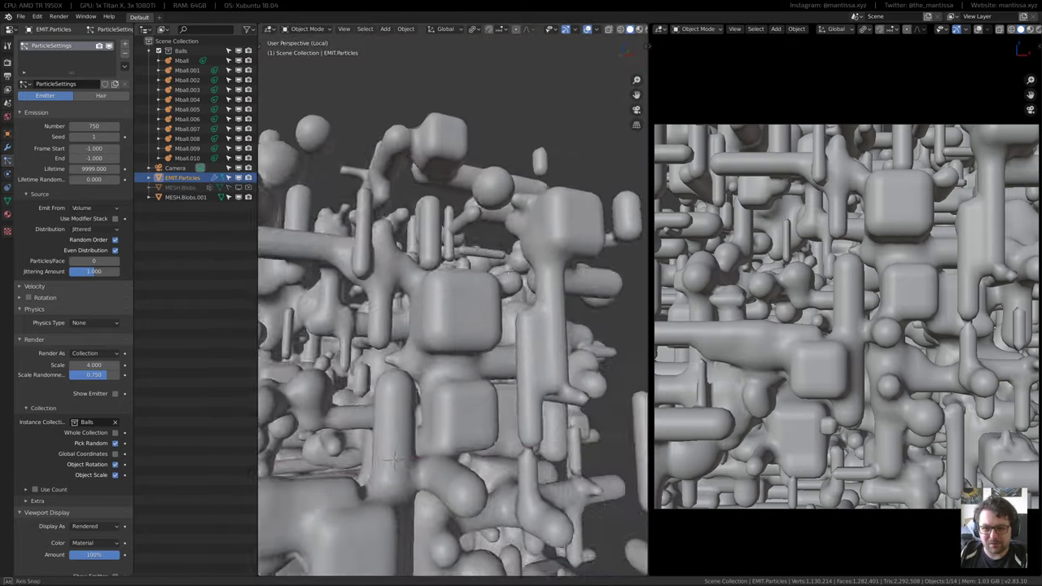
{"action": "middle_click_drag", "start_coordinate": [394, 459], "coordinate": [460, 328]}
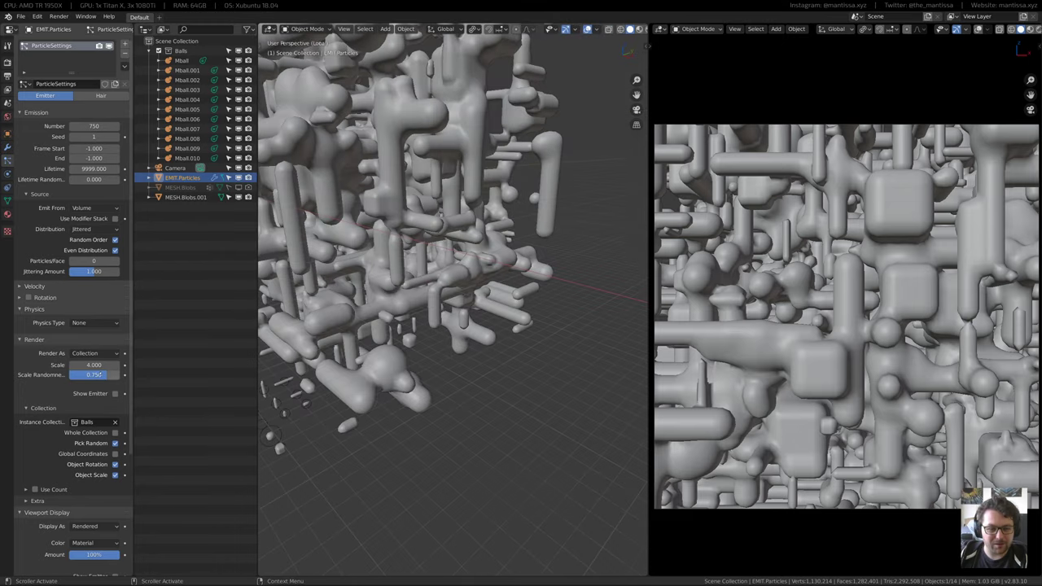
Set the particle render scale back to 3 and inspect the gaps between the metaball islands
{"action": "type", "text": "3"}
{"action": "key", "text": "Return"}
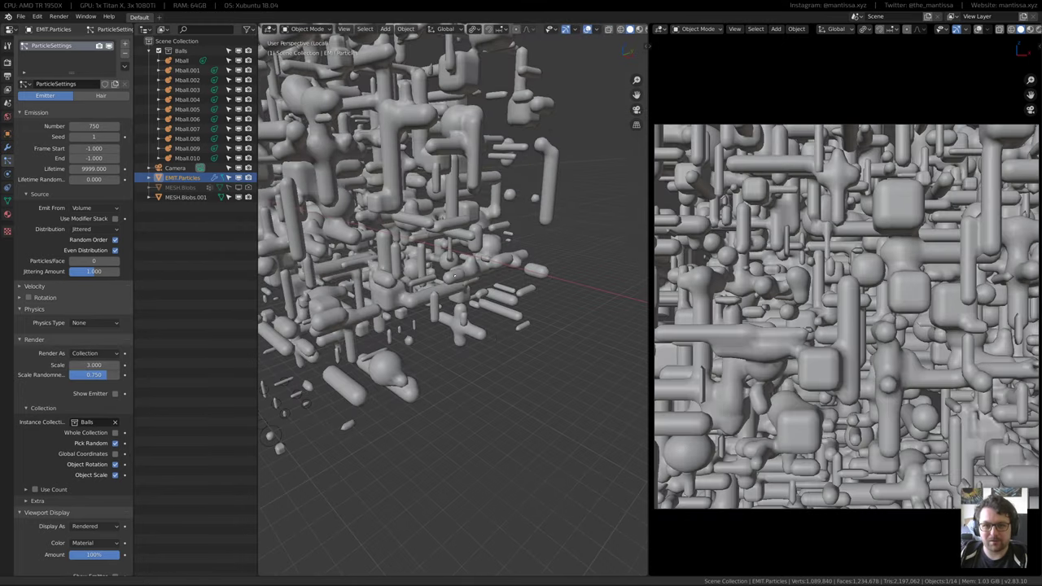
{"action": "scroll", "coordinate": [432, 267], "scroll_direction": "up", "scroll_amount": 10}
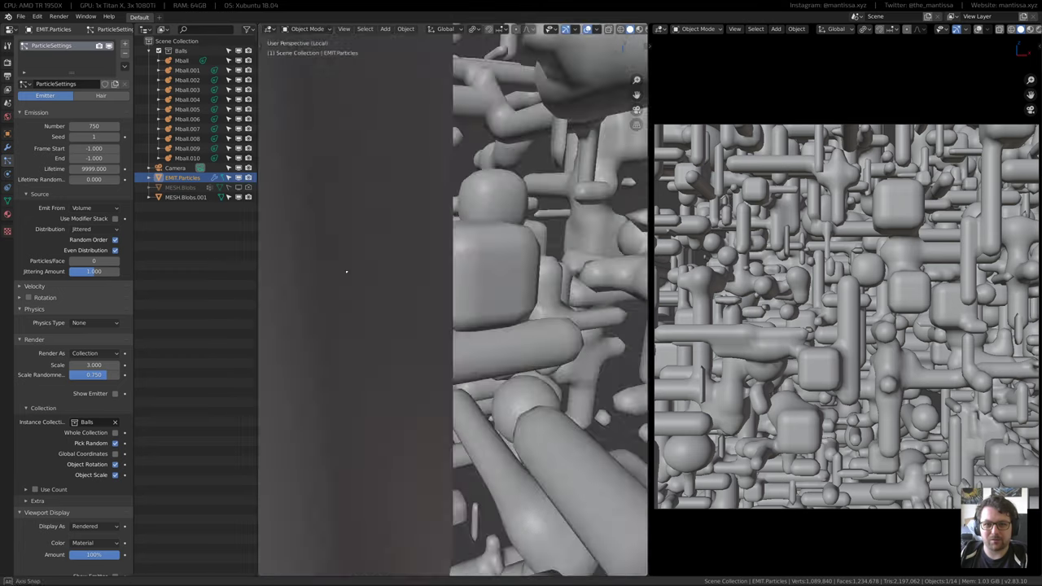
{"action": "scroll", "coordinate": [432, 267], "scroll_direction": "down", "scroll_amount": 15}
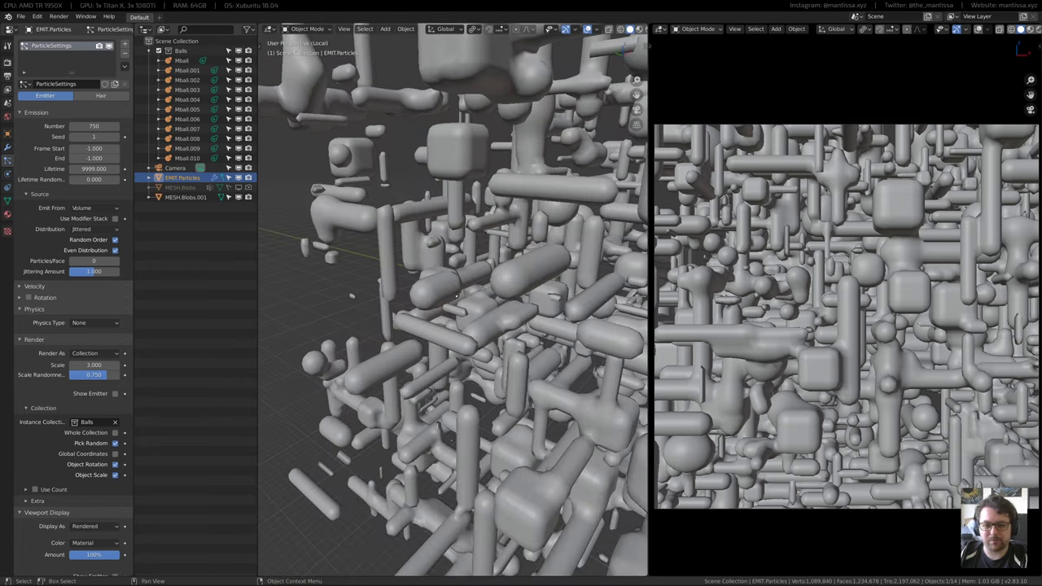
{"action": "scroll", "coordinate": [432, 267], "scroll_direction": "up", "scroll_amount": 12}
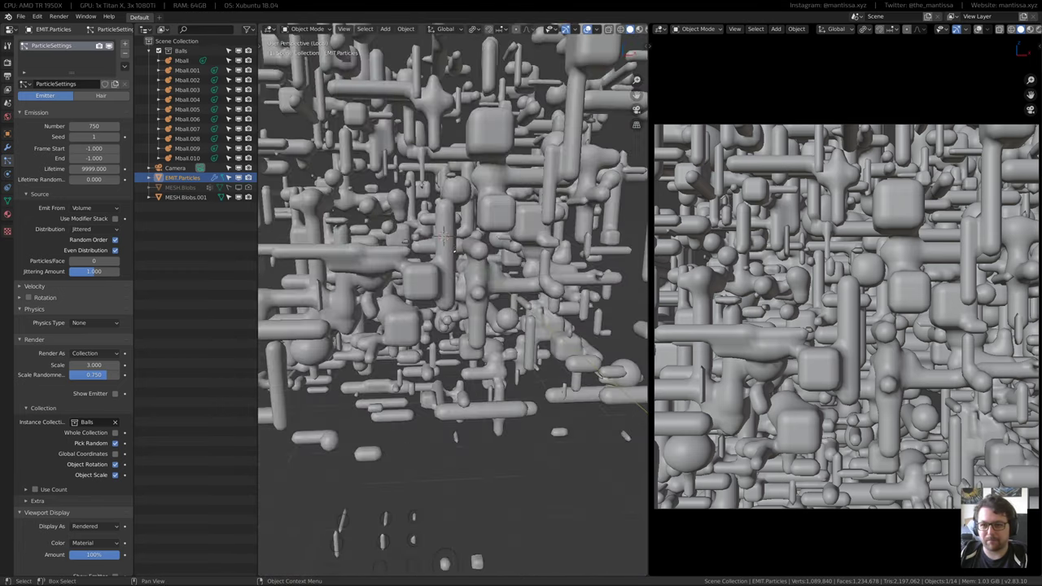
{"action": "scroll", "coordinate": [433, 268], "scroll_direction": "up", "scroll_amount": 8}
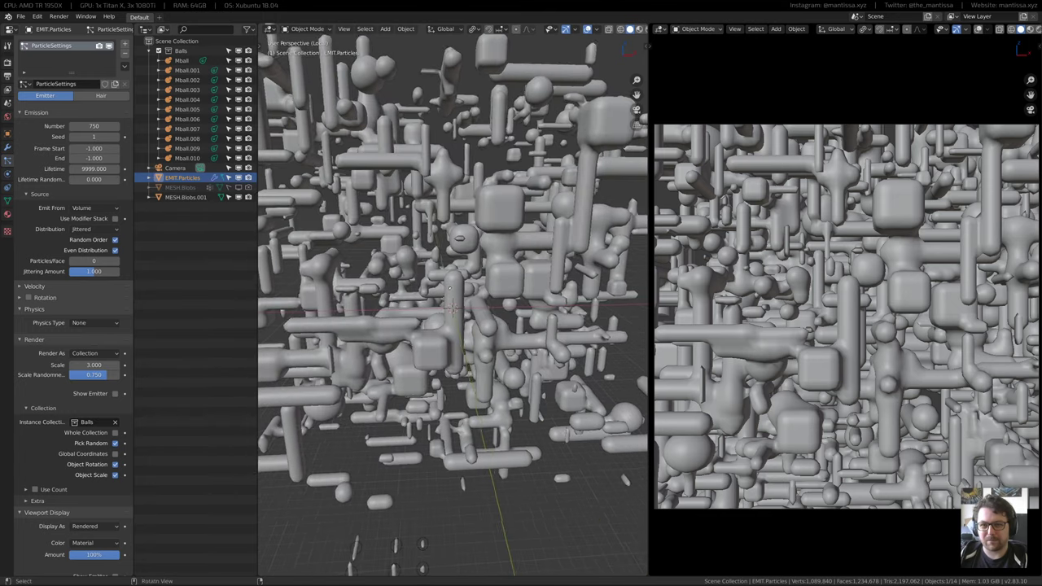
Set the particle scale randomness to 0.65
{"action": "type", "text": ".6"}
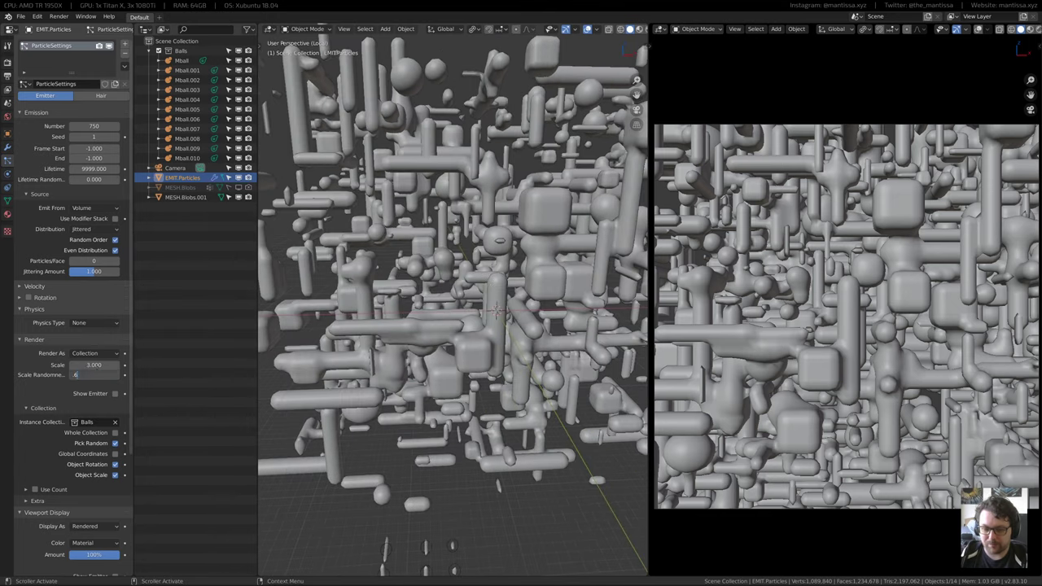
{"action": "type", "text": "5"}
{"action": "key", "text": "Return"}
{"action": "middle_click_drag", "start_coordinate": [453, 319], "coordinate": [430, 279]}
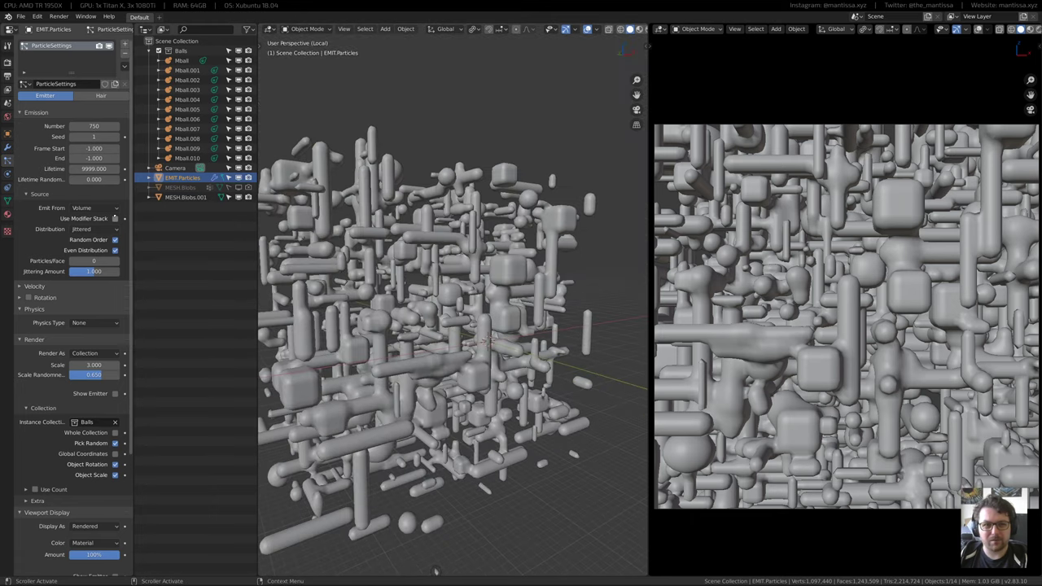
Try successive emission seeds for the particle emitter, advancing the seed one at a time up to 9
{"action": "left_click", "coordinate": [117, 137]}
{"action": "left_click", "coordinate": [117, 136]}
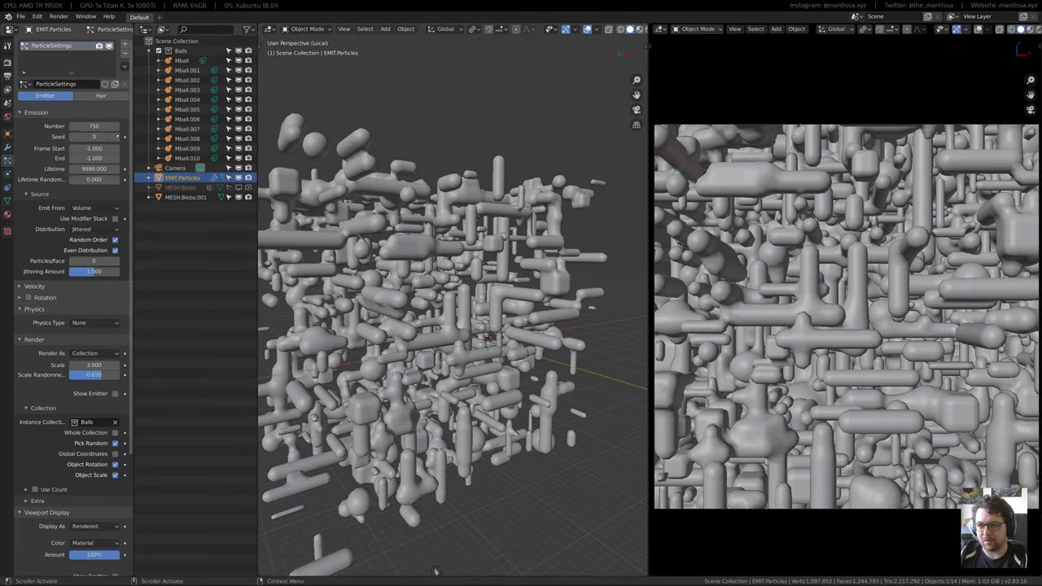
{"action": "left_click", "coordinate": [118, 136]}
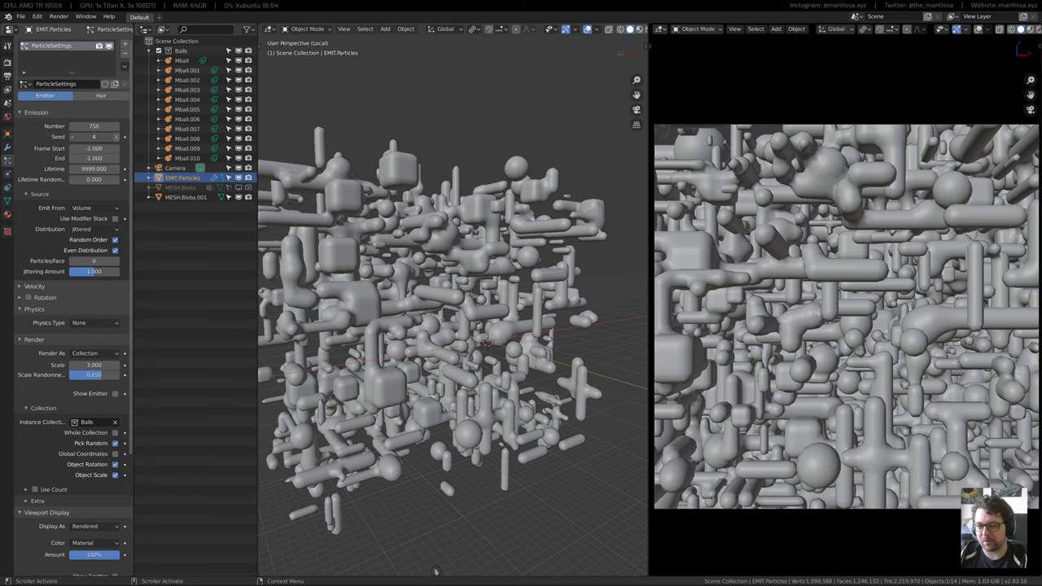
{"action": "left_click", "coordinate": [116, 137]}
{"action": "left_click", "coordinate": [116, 137]}
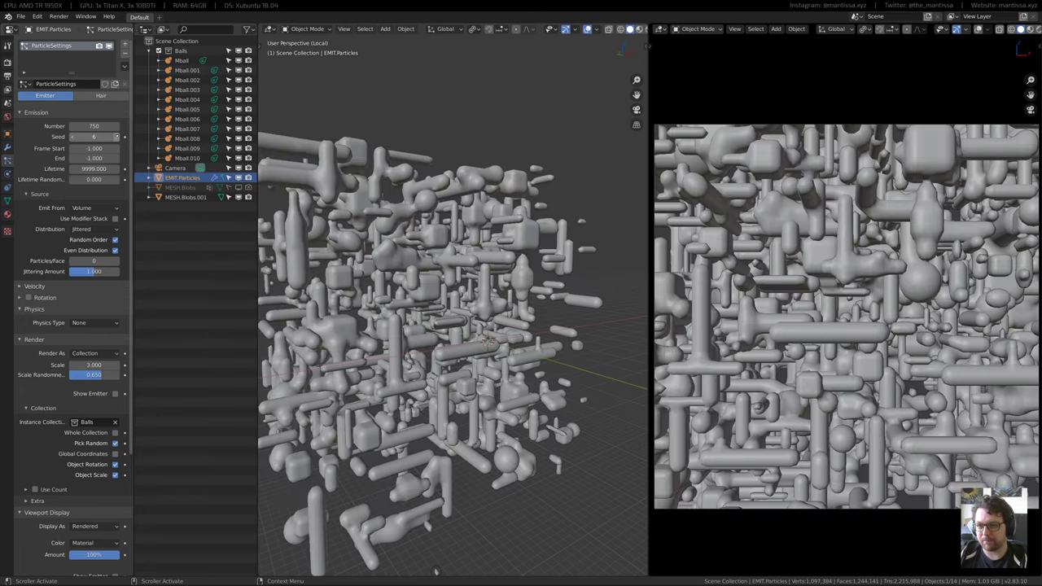
{"action": "left_click", "coordinate": [116, 137]}
{"action": "left_click", "coordinate": [116, 137]}
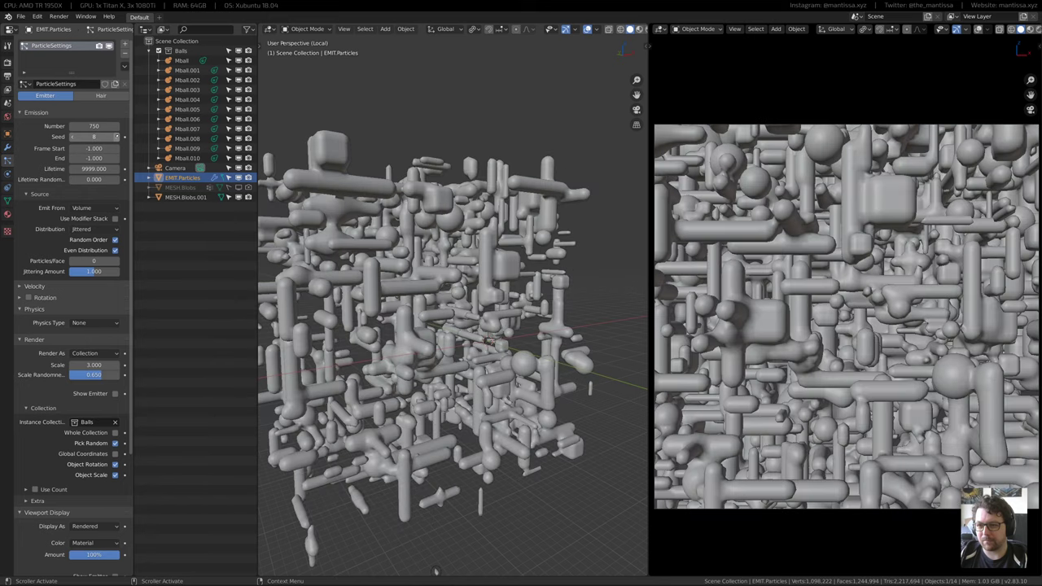
{"action": "left_click", "coordinate": [116, 137]}
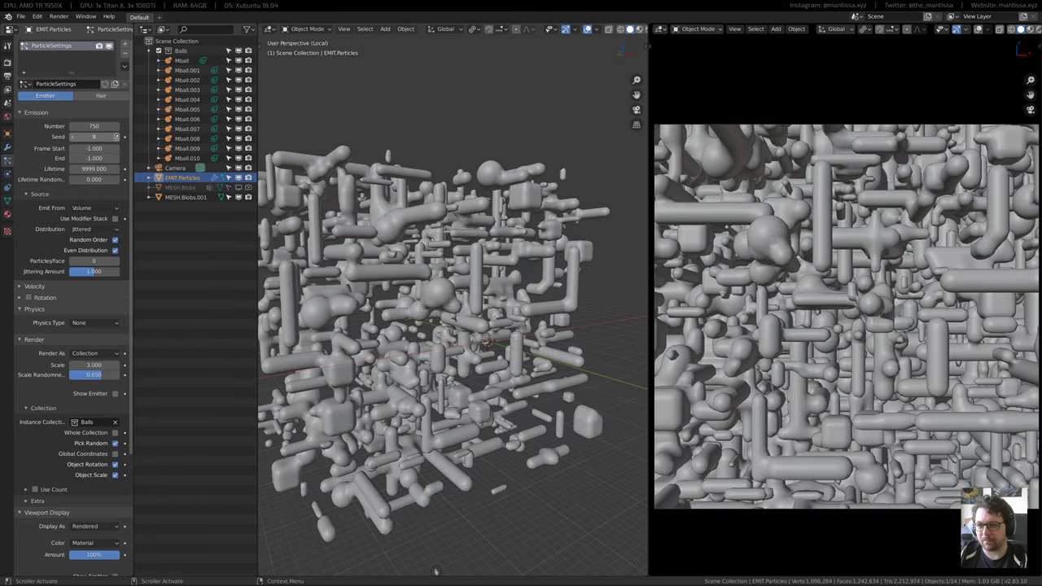
Enable Use Count for the emitter's instanced Balls collection and set the count of Mball to 9
{"action": "middle_click_drag", "start_coordinate": [406, 309], "coordinate": [441, 294], "text": "shift"}
{"action": "scroll", "coordinate": [56, 425], "scroll_direction": "down", "scroll_amount": 5}
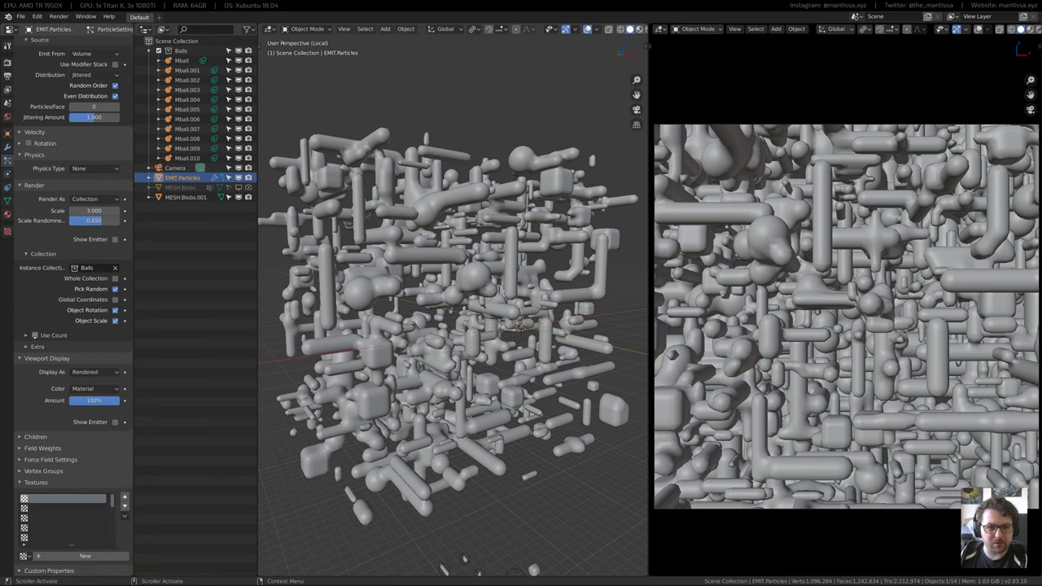
{"action": "left_click", "coordinate": [34, 335]}
{"action": "left_click", "coordinate": [26, 336]}
{"action": "middle_click_drag", "start_coordinate": [533, 542], "coordinate": [513, 407], "text": "shift"}
{"action": "scroll", "coordinate": [513, 407], "scroll_direction": "up", "scroll_amount": 2}
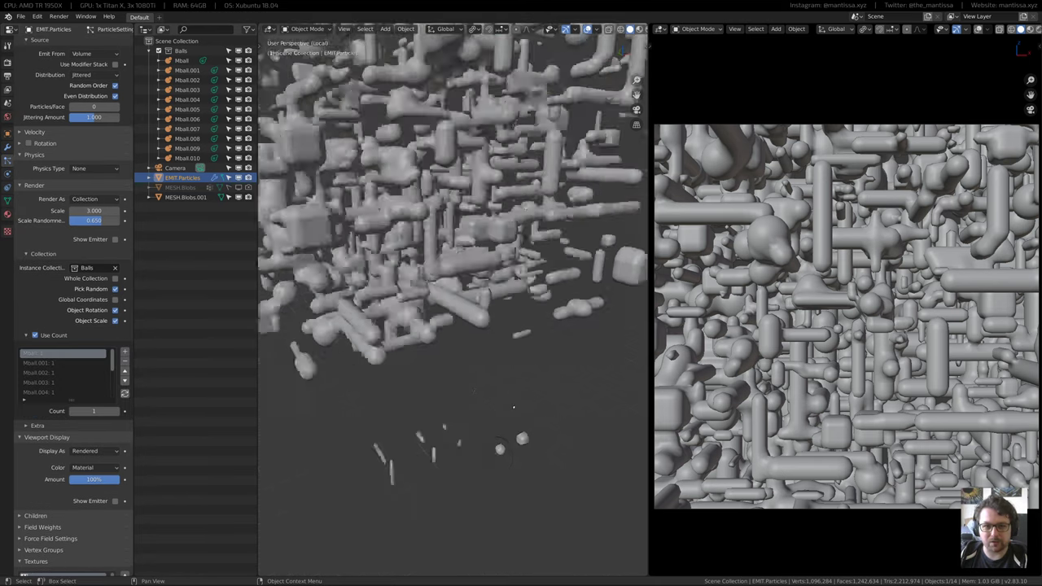
{"action": "scroll", "coordinate": [514, 407], "scroll_direction": "up", "scroll_amount": 1}
{"action": "middle_click_drag", "start_coordinate": [482, 465], "coordinate": [494, 459], "text": "shift"}
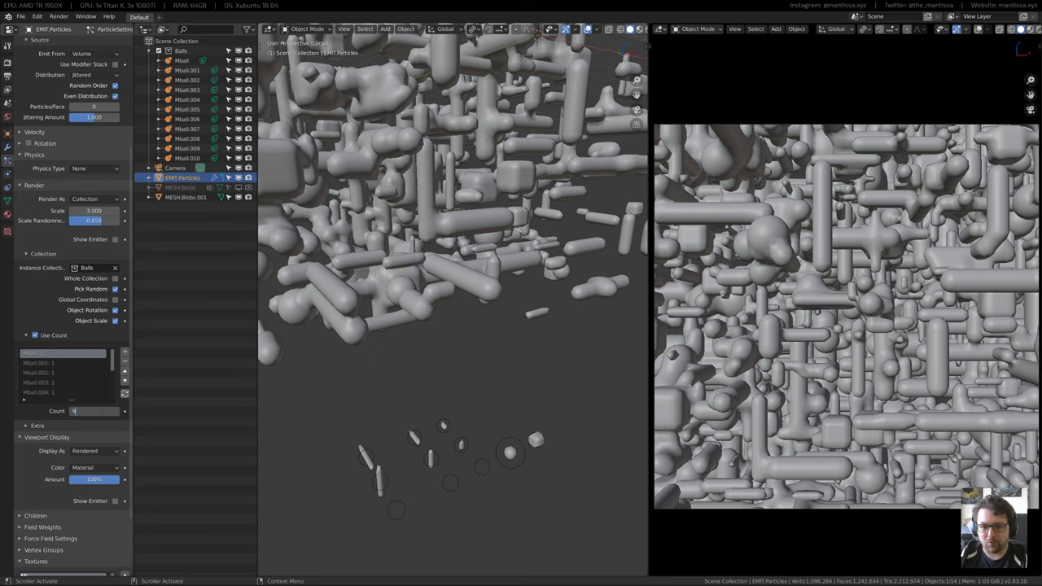
{"action": "key", "text": "Return"}
Set the instance count of Mball.001 to 9 and inspect the resulting blobs from another angle
{"action": "left_click", "coordinate": [62, 362]}
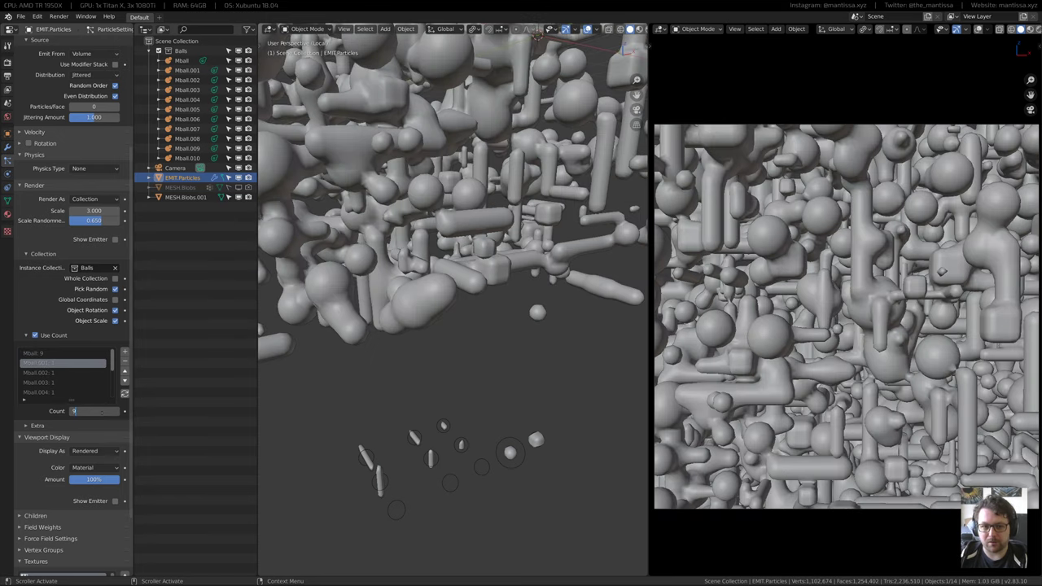
{"action": "key", "text": "Return"}
{"action": "left_click_drag", "start_coordinate": [326, 306], "coordinate": [422, 266], "text": "alt"}
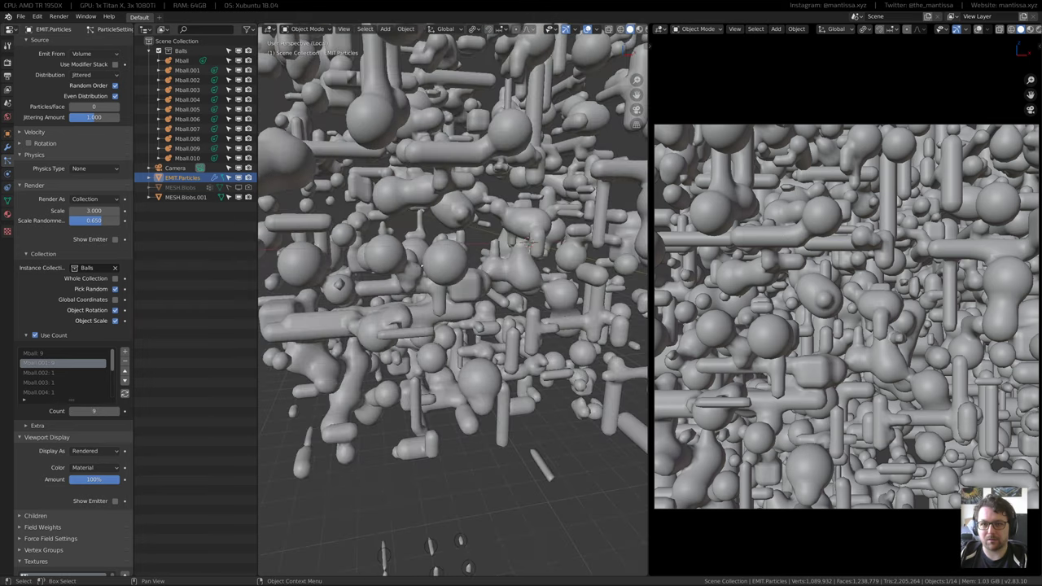
{"action": "middle_click_drag", "start_coordinate": [528, 241], "coordinate": [570, 200]}
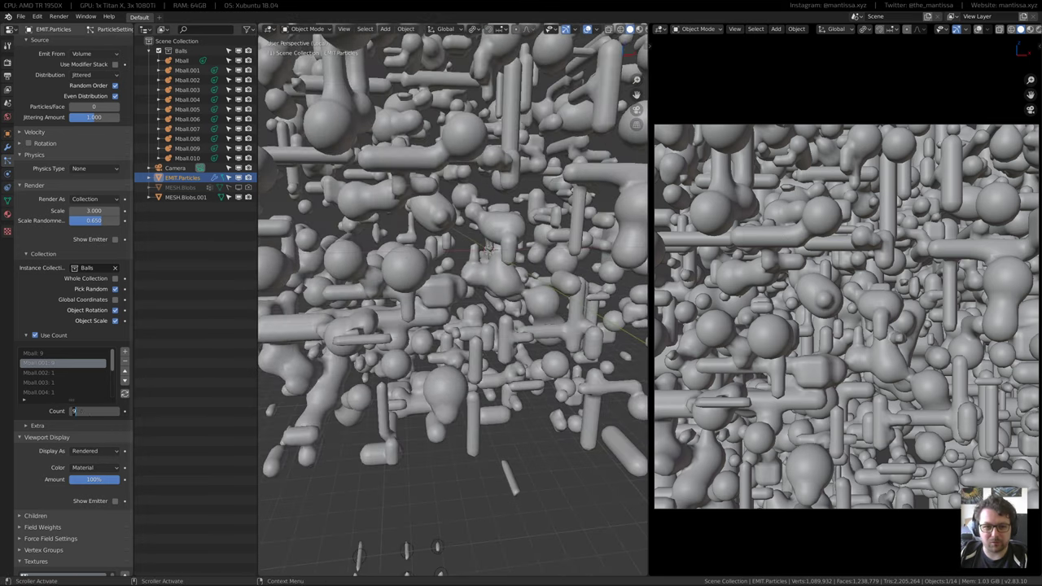
Lower the instance counts of Mball.001 and Mball to 5 each
{"action": "type", "text": "5"}
{"action": "key", "text": "Return"}
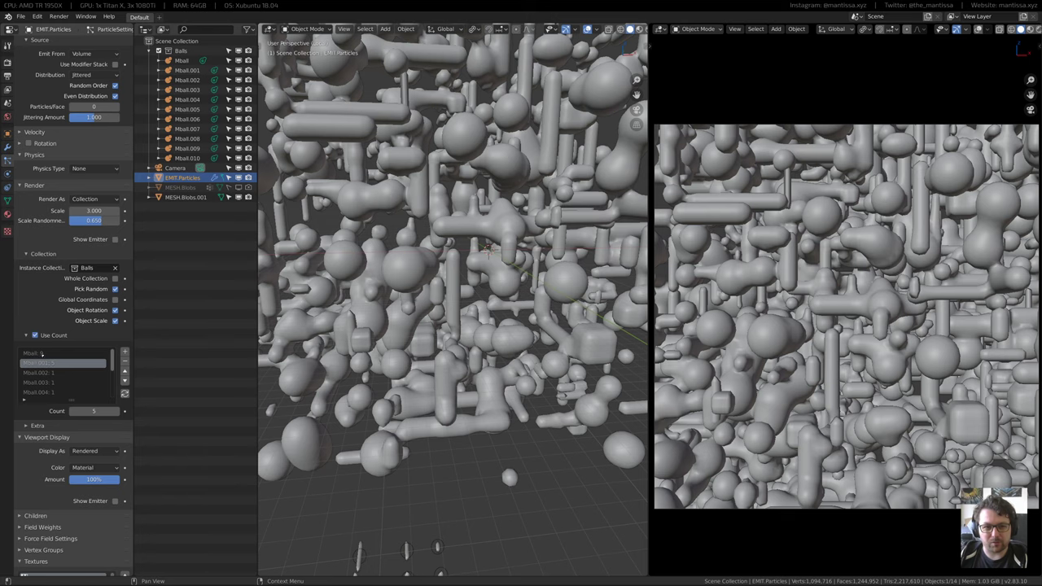
{"action": "key", "text": "Return"}
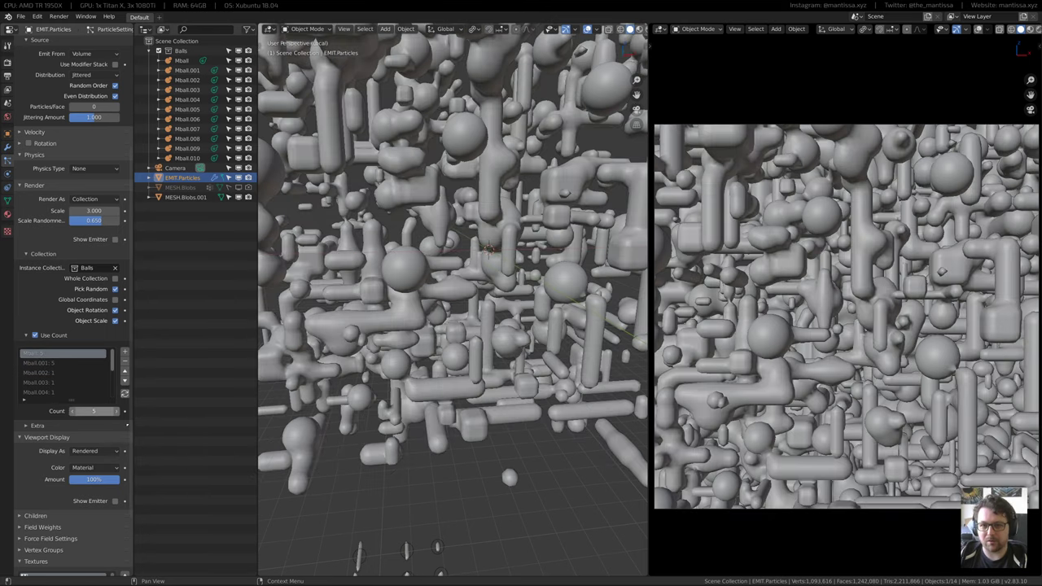
Reduce the instance counts of Mball and Mball.001 to 3 each
{"action": "middle_click_drag", "start_coordinate": [431, 308], "coordinate": [472, 277]}
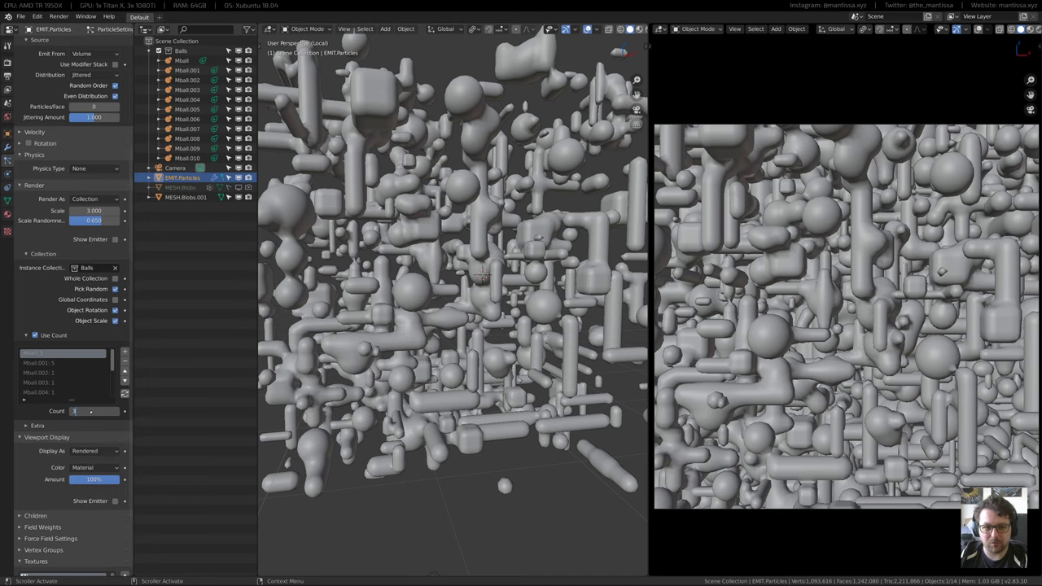
{"action": "key", "text": "Return"}
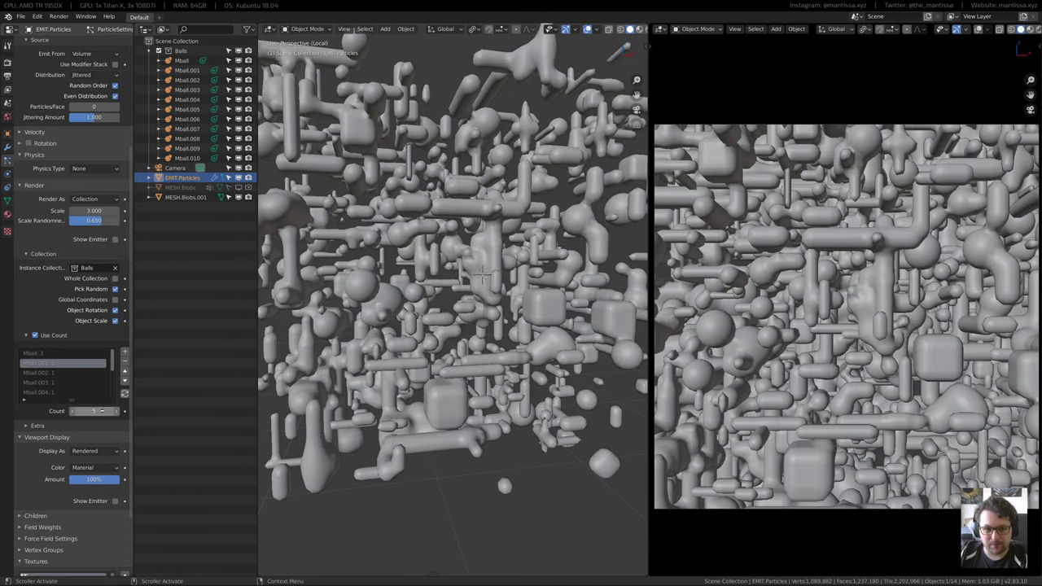
{"action": "type", "text": "3"}
{"action": "key", "text": "Return"}
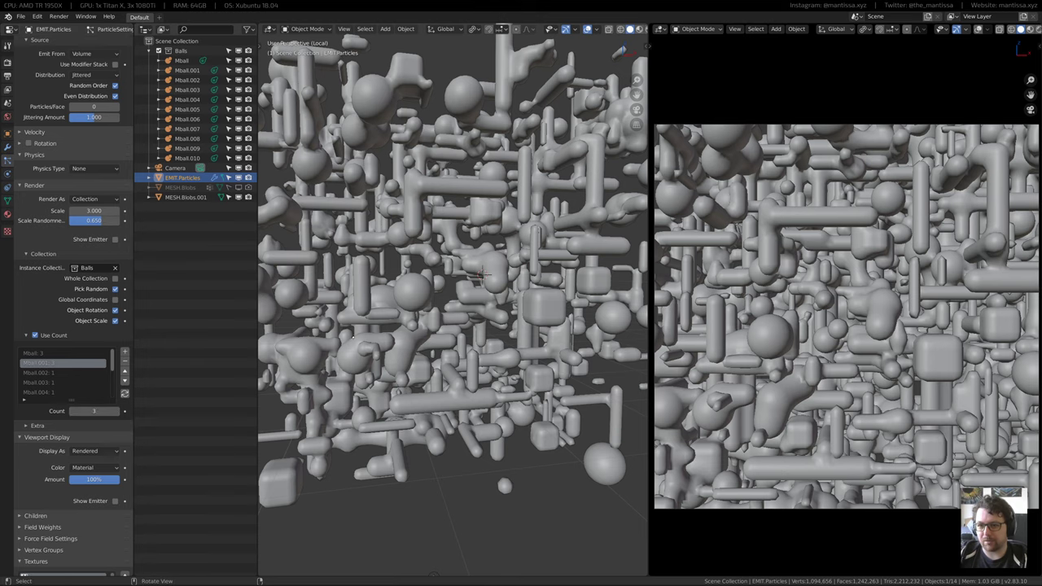
Advance the particle emitter's seed one at a time up to 19 and inspect how the blobs connect up close and as a whole
{"action": "middle_click_drag", "start_coordinate": [414, 313], "coordinate": [456, 319]}
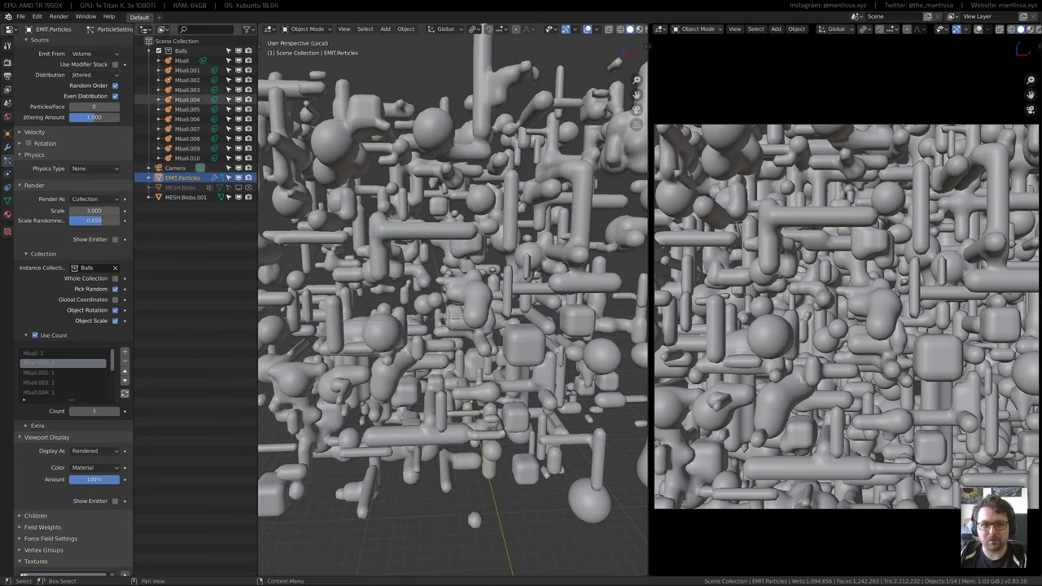
{"action": "scroll", "coordinate": [453, 213], "scroll_direction": "down", "scroll_amount": 6}
{"action": "middle_click_drag", "start_coordinate": [453, 213], "coordinate": [433, 218]}
{"action": "middle_click_drag", "start_coordinate": [793, 232], "coordinate": [793, 235], "text": "ctrl"}
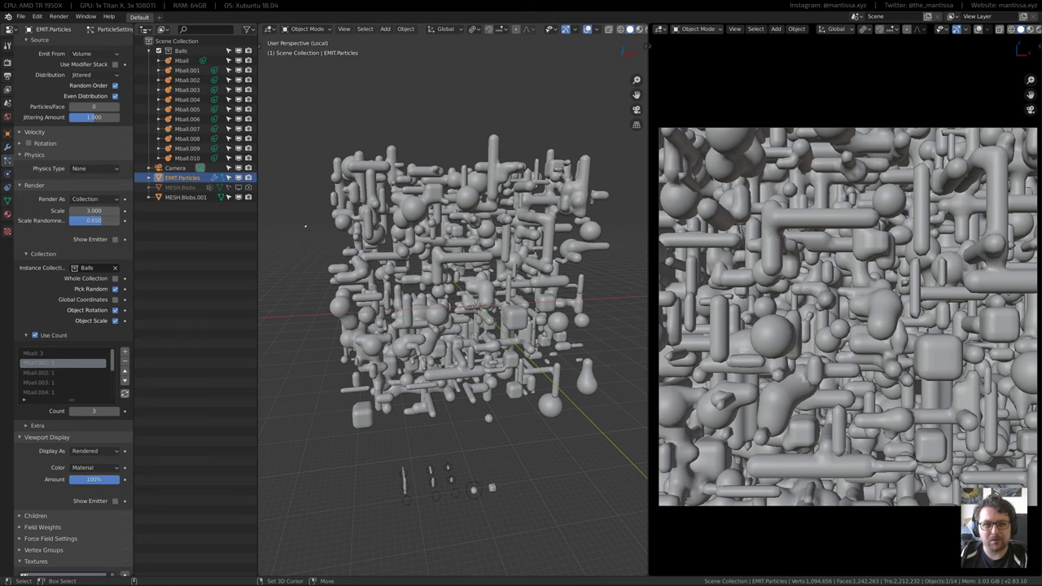
{"action": "scroll", "coordinate": [82, 95], "scroll_direction": "up", "scroll_amount": 5}
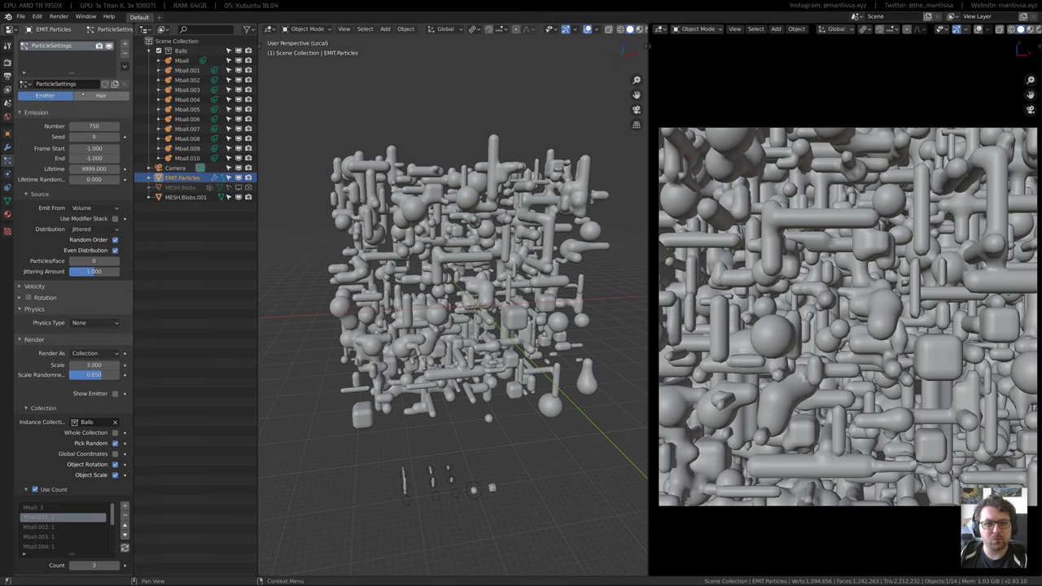
{"action": "left_click", "coordinate": [116, 136]}
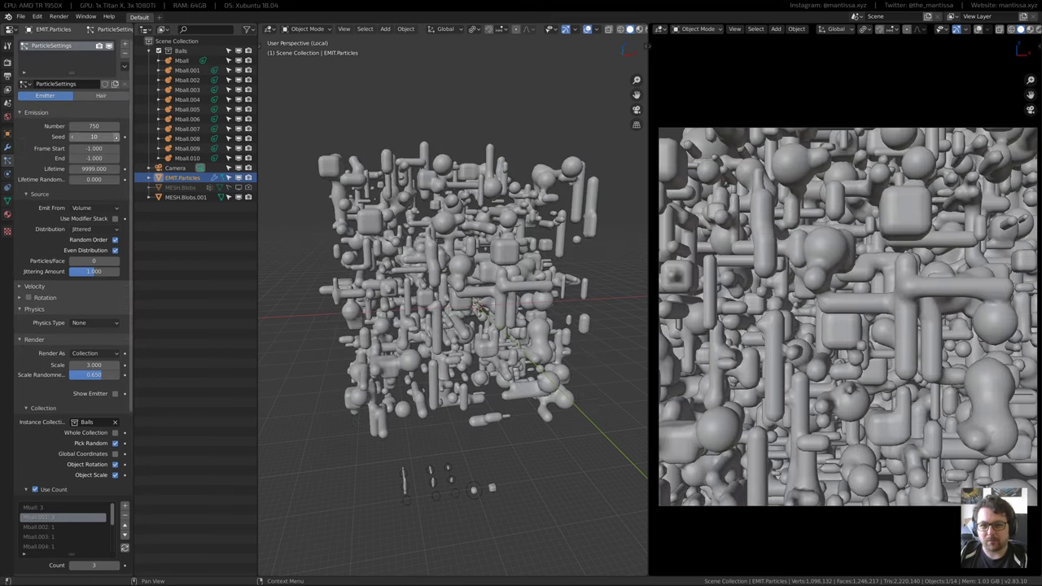
{"action": "left_click", "coordinate": [116, 137]}
{"action": "left_click", "coordinate": [116, 137]}
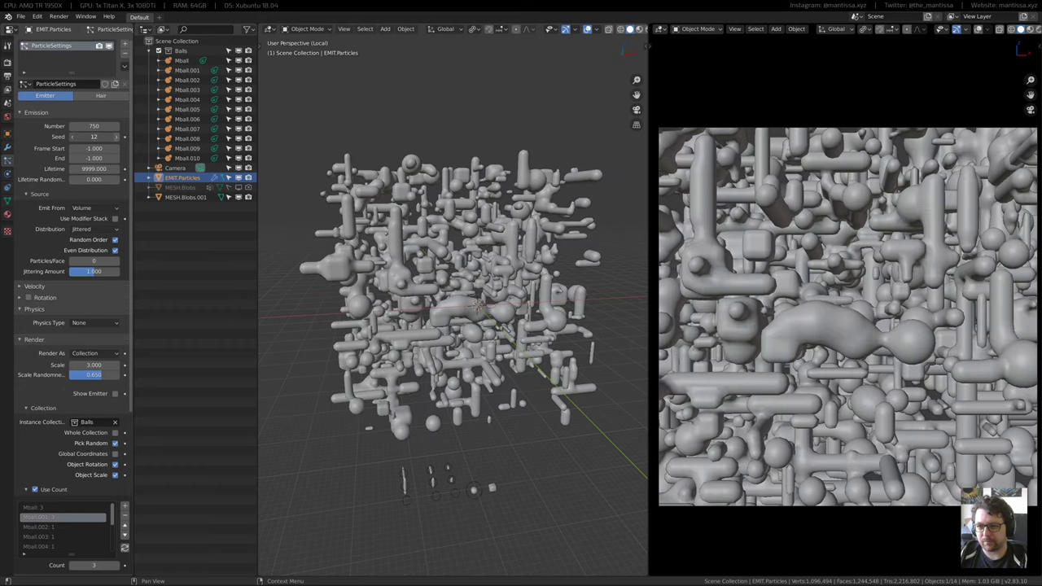
{"action": "left_click", "coordinate": [116, 137]}
{"action": "left_click", "coordinate": [116, 137]}
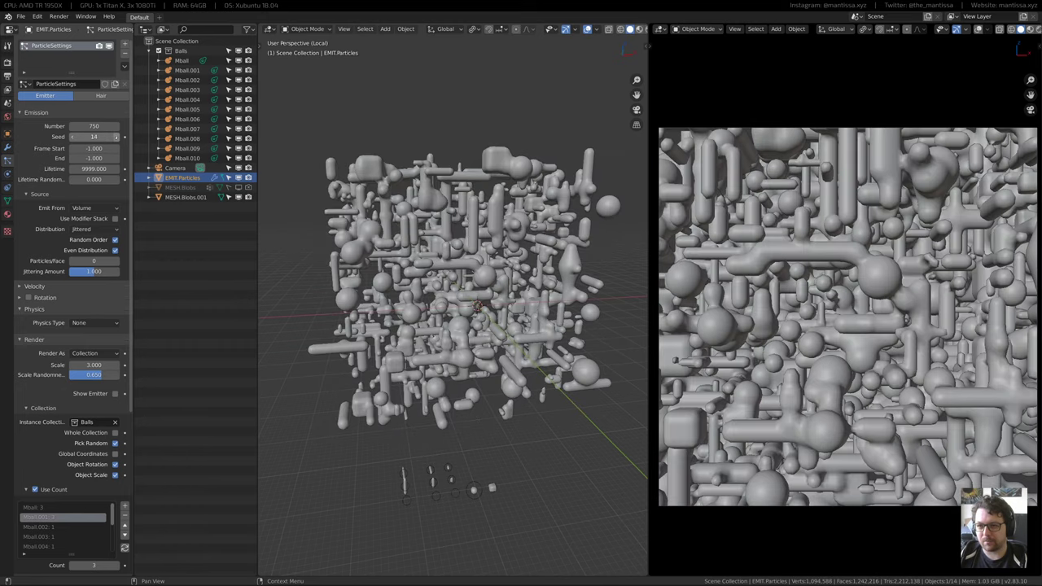
{"action": "left_click", "coordinate": [116, 137]}
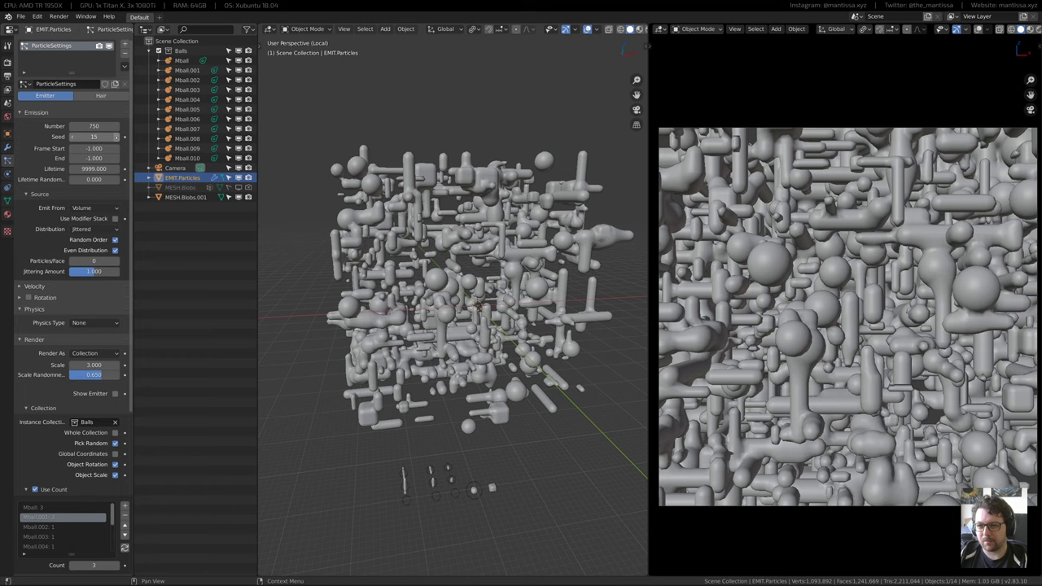
{"action": "left_click", "coordinate": [116, 137]}
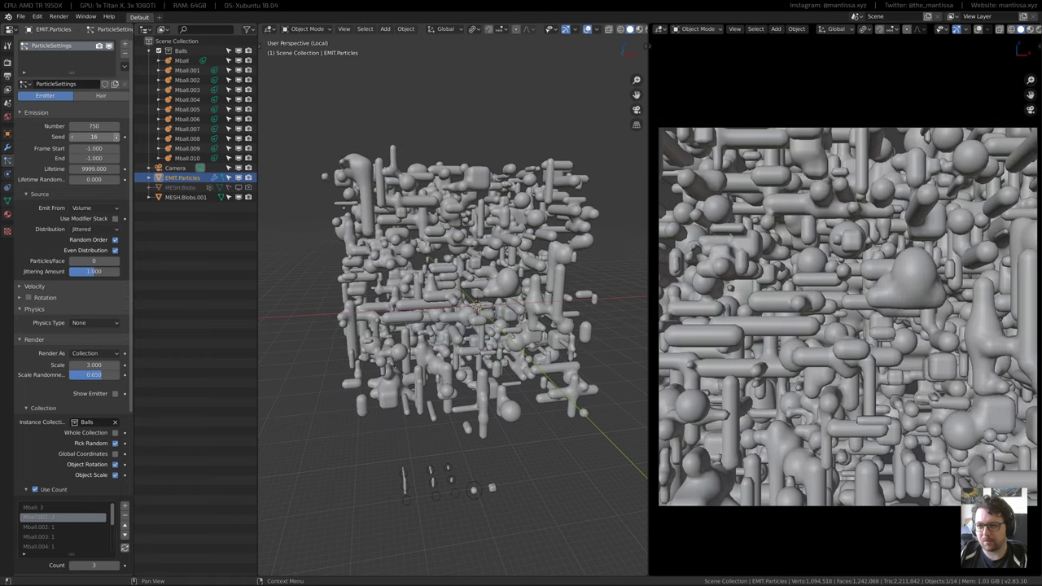
{"action": "left_click", "coordinate": [116, 137]}
{"action": "left_click", "coordinate": [116, 137]}
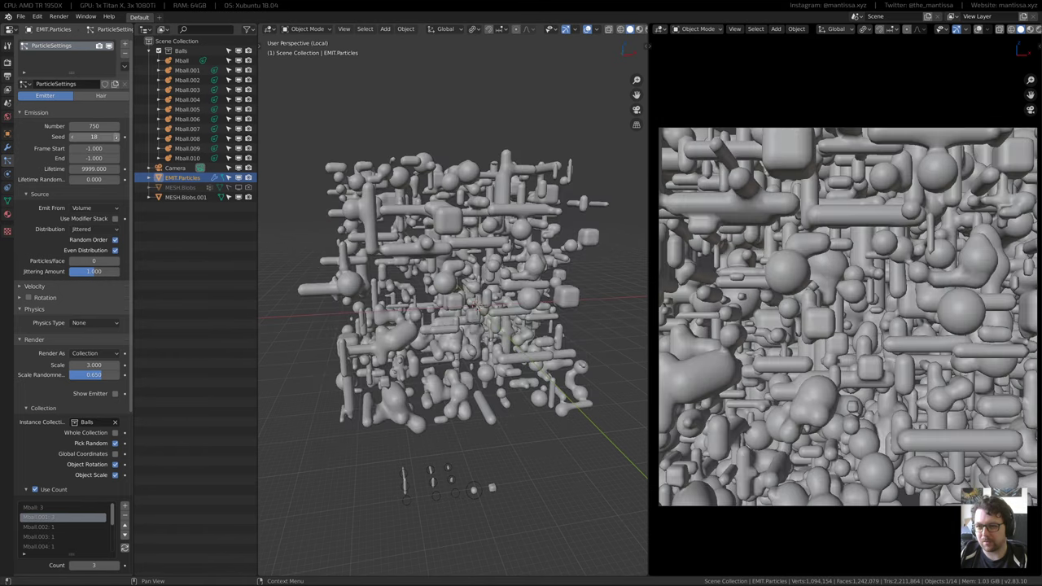
{"action": "left_click", "coordinate": [116, 136]}
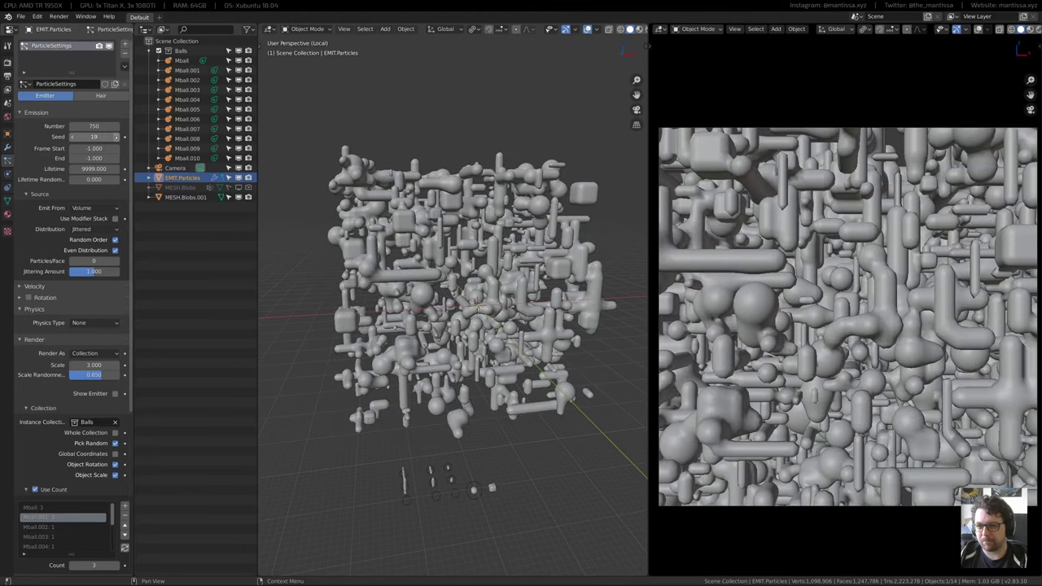
{"action": "scroll", "coordinate": [485, 278], "scroll_direction": "up", "scroll_amount": 8}
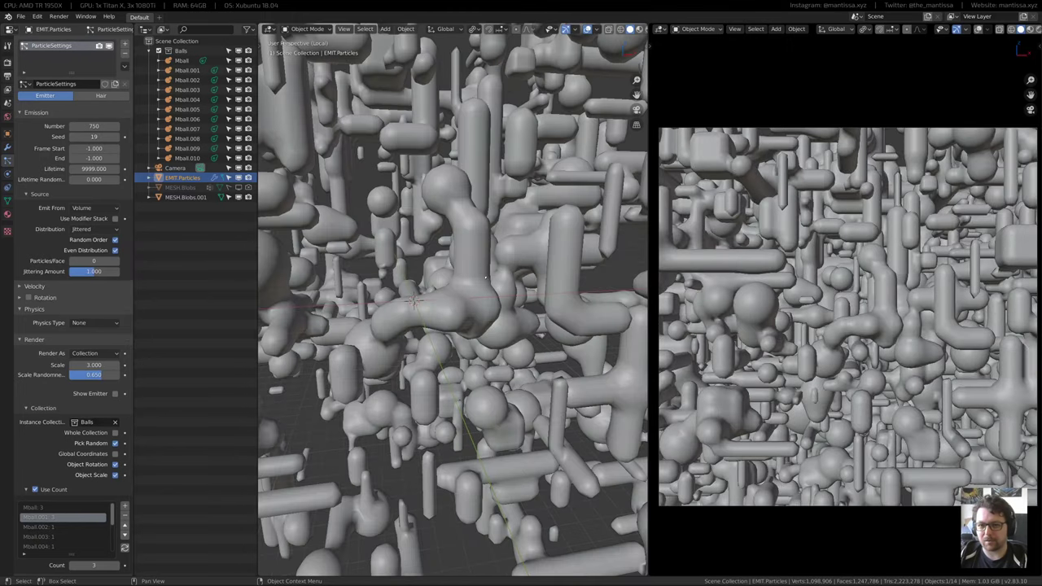
{"action": "scroll", "coordinate": [487, 274], "scroll_direction": "up", "scroll_amount": 2}
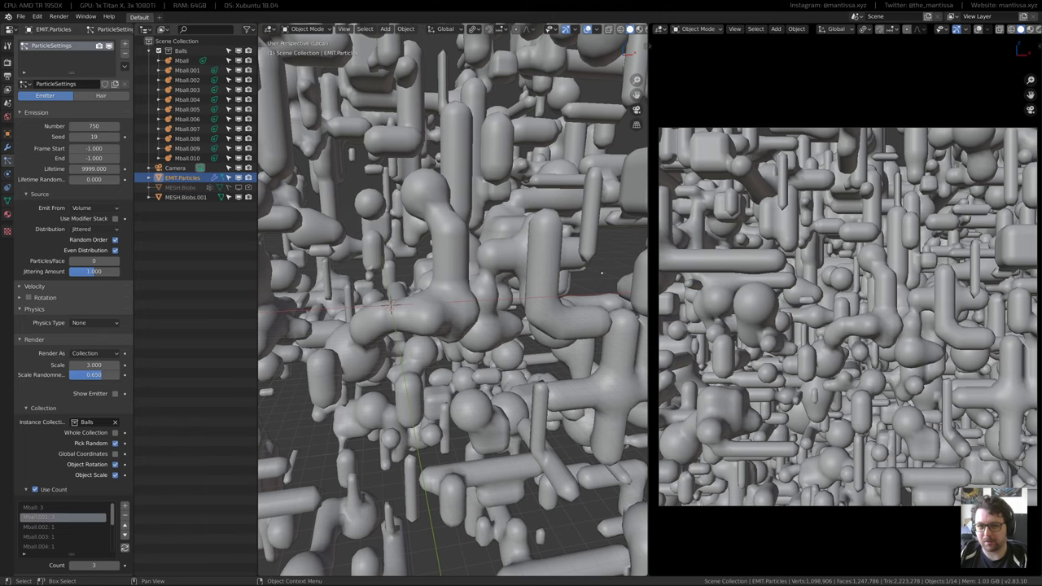
{"action": "scroll", "coordinate": [453, 299], "scroll_direction": "down", "scroll_amount": 10}
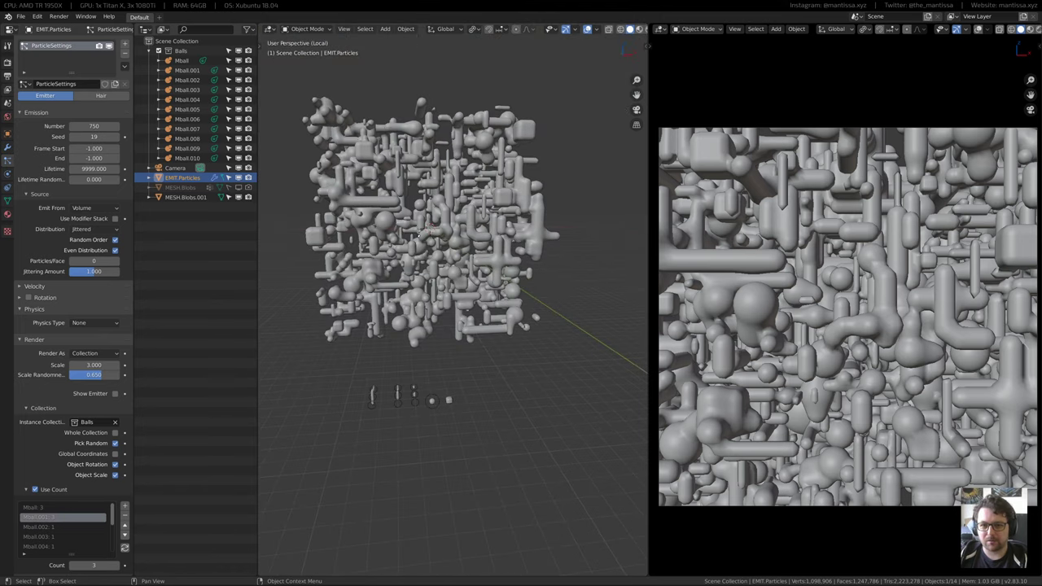
{"action": "middle_click_drag", "start_coordinate": [418, 234], "coordinate": [428, 231]}
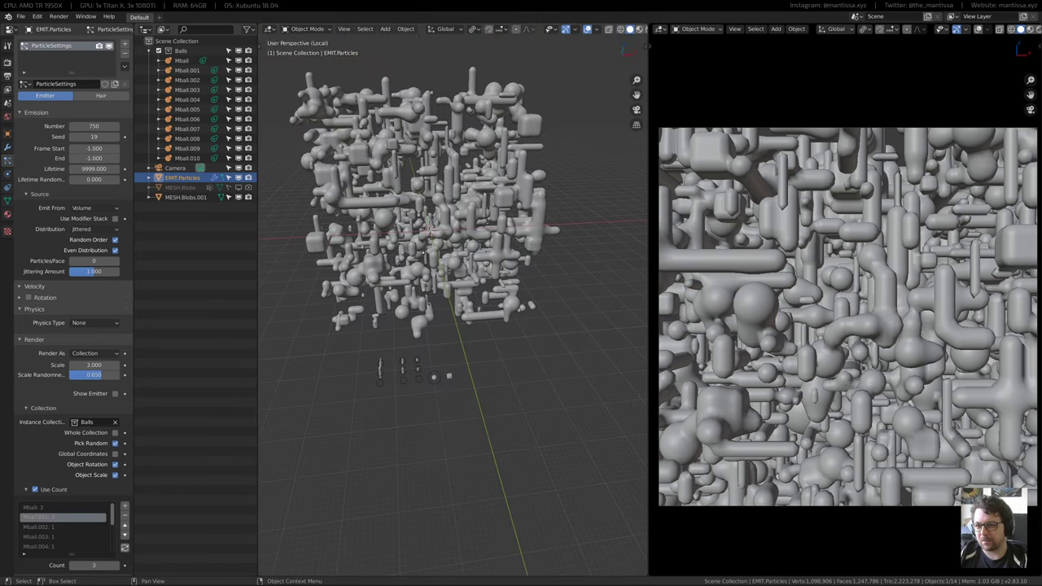
{"action": "middle_click_drag", "start_coordinate": [440, 222], "coordinate": [426, 237]}
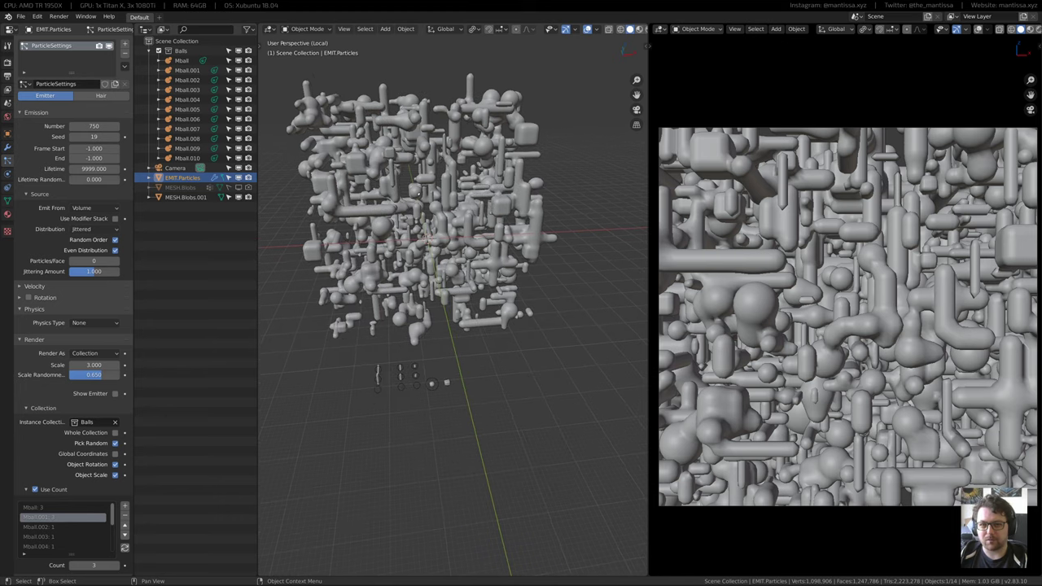
Select the camera and exit local view to bring the whole scene back into the perspective viewport
{"action": "left_click", "coordinate": [176, 167]}
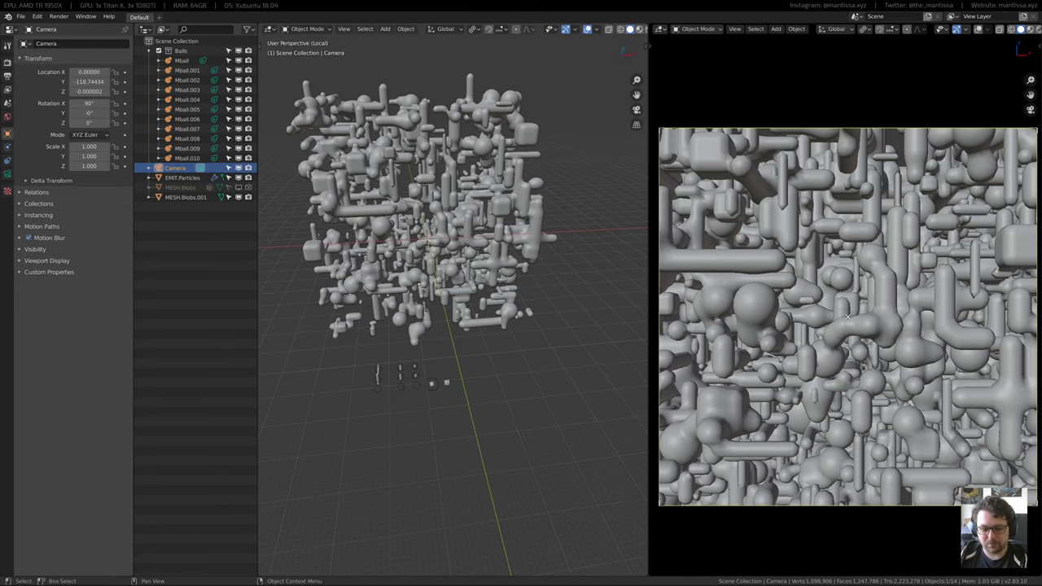
{"action": "key", "text": "x"}
{"action": "key", "text": "x"}
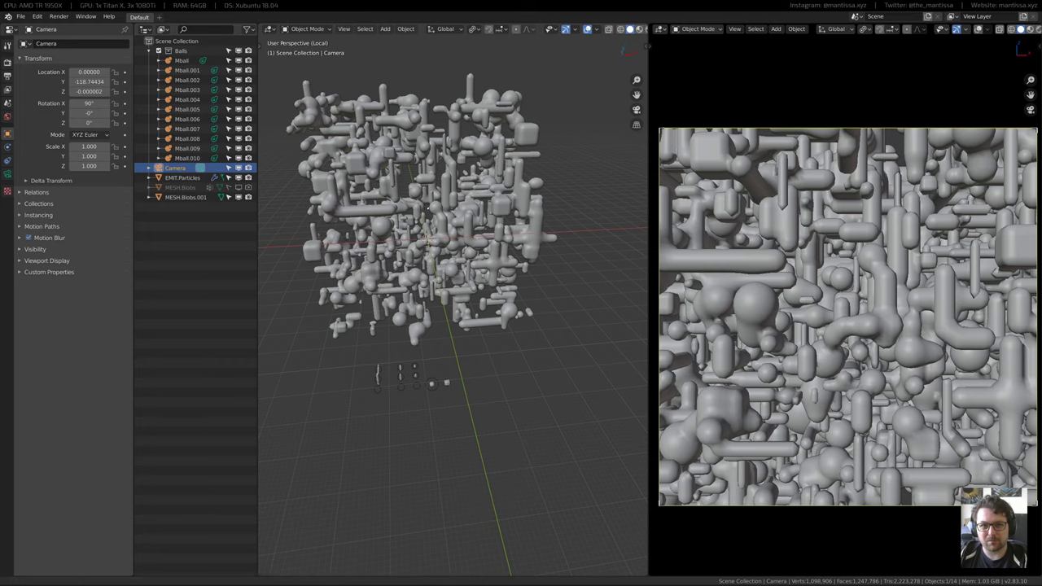
{"action": "middle_click_drag", "start_coordinate": [439, 204], "coordinate": [421, 218], "text": "shift"}
{"action": "key", "text": "KP_Divide"}
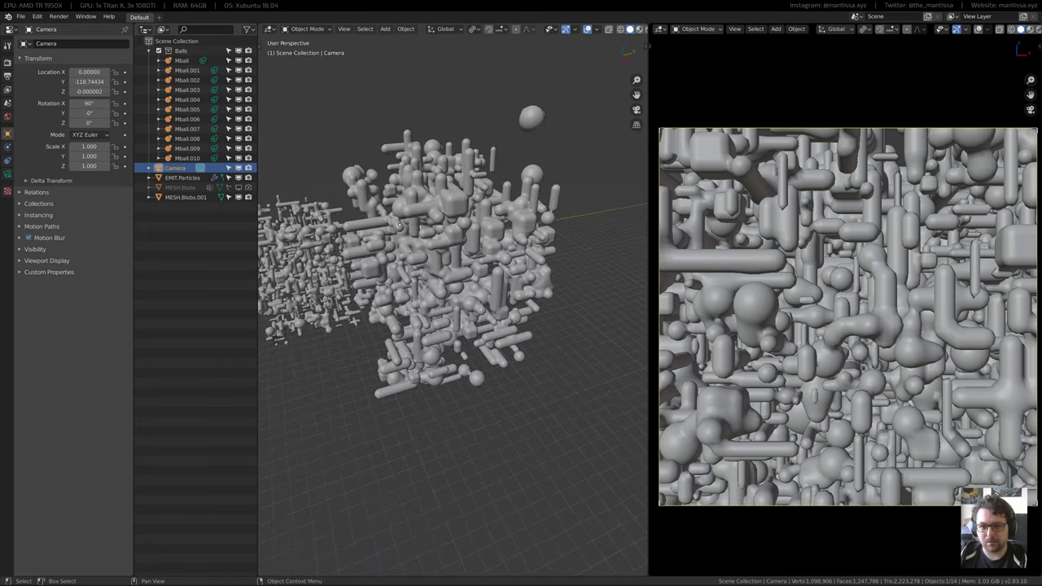
{"action": "middle_click_drag", "start_coordinate": [434, 265], "coordinate": [459, 259], "text": "shift"}
{"action": "scroll", "coordinate": [451, 259], "scroll_direction": "up", "scroll_amount": 2}
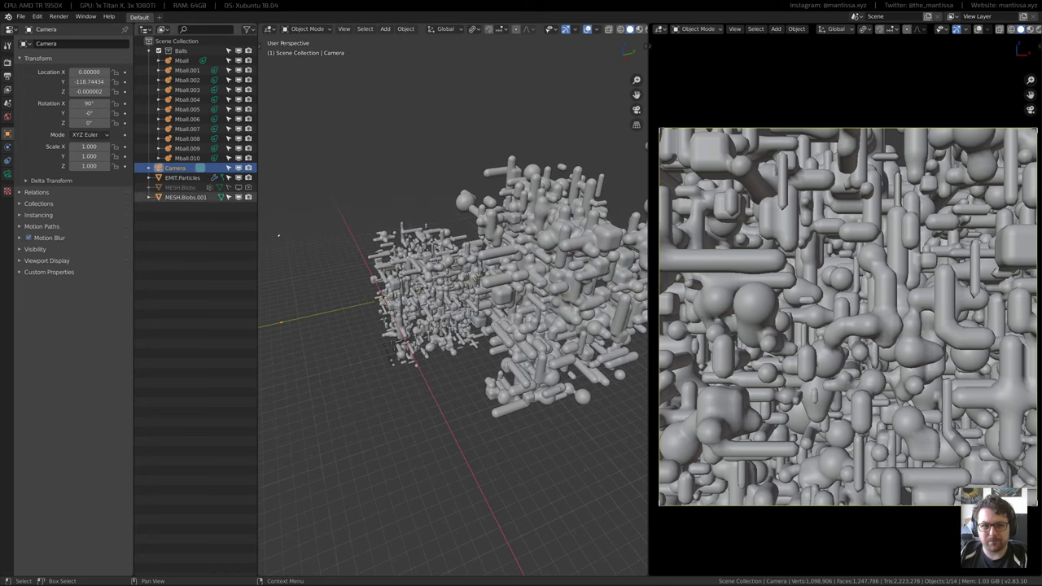
Move the camera along the global X axis to about 3.5
{"action": "key", "text": "g"}
{"action": "key", "text": "x"}
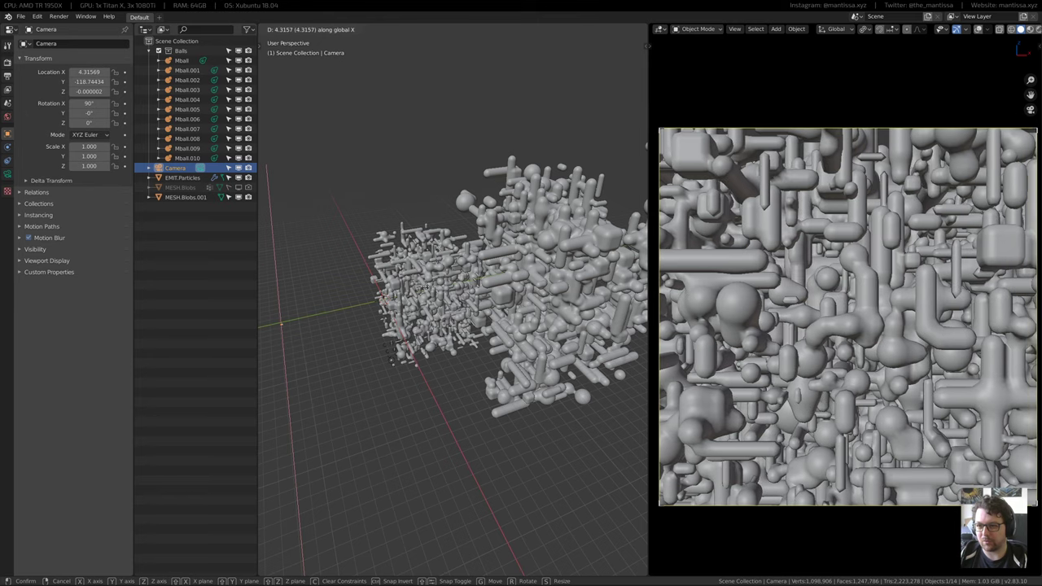
{"action": "key", "text": "Return"}
{"action": "middle_click_drag", "start_coordinate": [620, 328], "coordinate": [523, 244]}
{"action": "middle_click_drag", "start_coordinate": [335, 211], "coordinate": [474, 267], "text": "shift"}
{"action": "scroll", "coordinate": [473, 268], "scroll_direction": "up", "scroll_amount": 3}
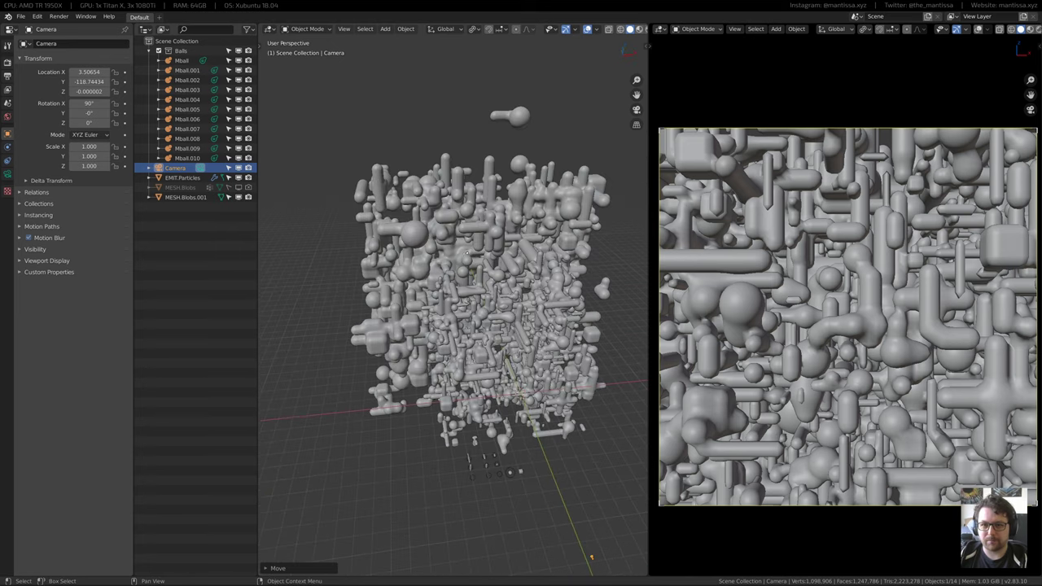
Raise the MESH.Blobs.001 object along the global Z axis
{"action": "scroll", "coordinate": [444, 235], "scroll_direction": "down", "scroll_amount": 2}
{"action": "middle_click_drag", "start_coordinate": [444, 236], "coordinate": [489, 248]}
{"action": "left_click", "coordinate": [422, 252]}
{"action": "middle_click_drag", "start_coordinate": [422, 253], "coordinate": [463, 243], "text": "shift"}
{"action": "middle_click_drag", "start_coordinate": [468, 401], "coordinate": [484, 397]}
{"action": "key", "text": "g"}
{"action": "key", "text": "z"}
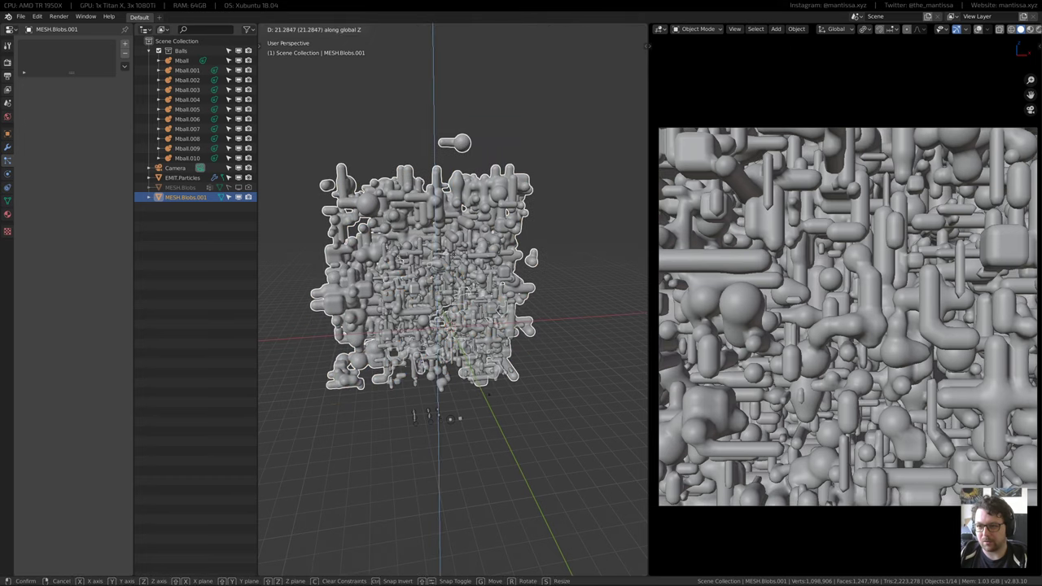
{"action": "left_click", "coordinate": [451, 262]}
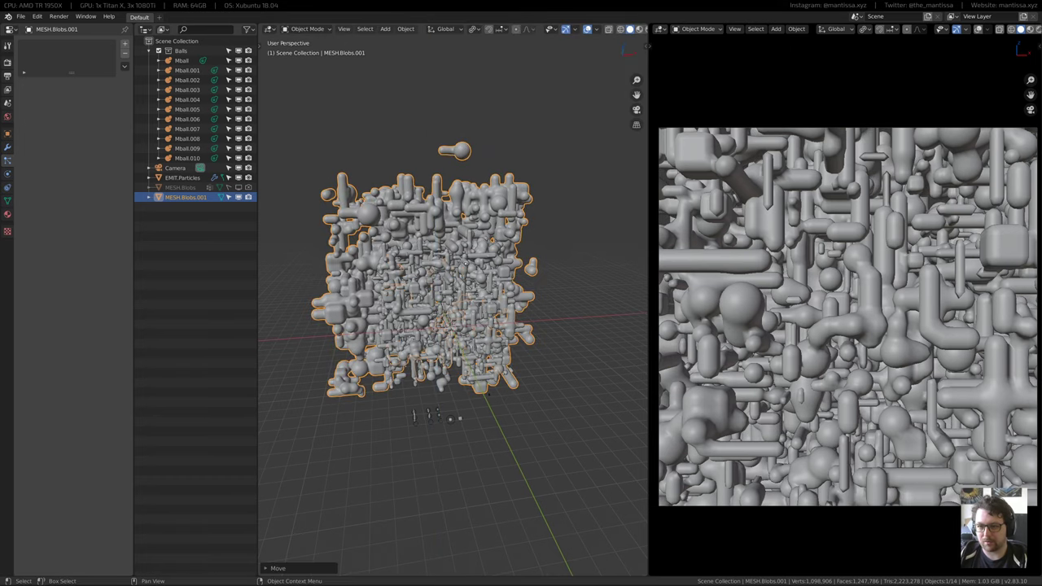
Shift MESH.Blobs.001 about 4.6 units along the global X axis
{"action": "key", "text": "g"}
{"action": "key", "text": "x"}
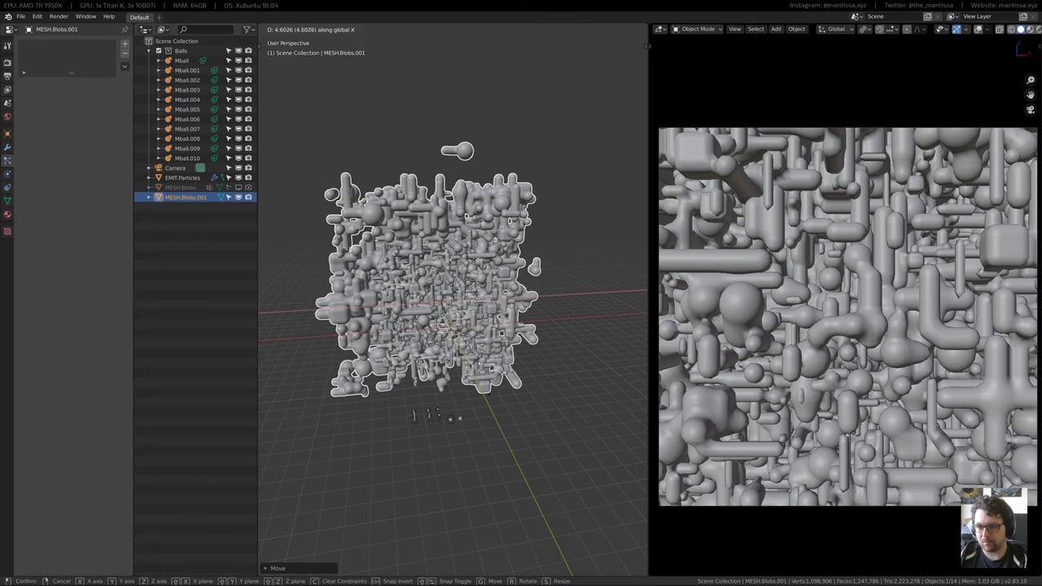
{"action": "left_click", "coordinate": [451, 260]}
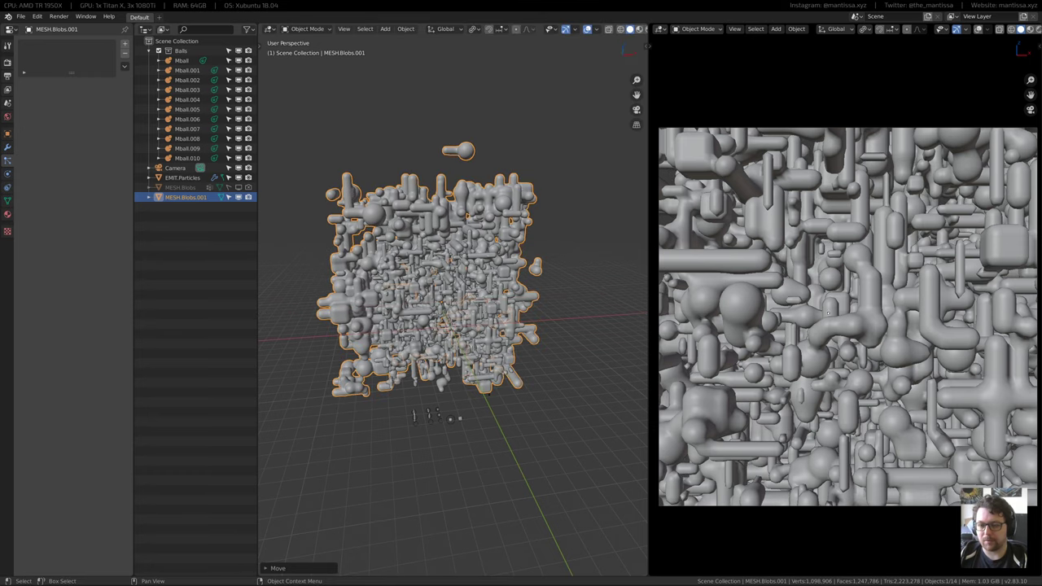
{"action": "middle_click_drag", "start_coordinate": [569, 480], "coordinate": [598, 486]}
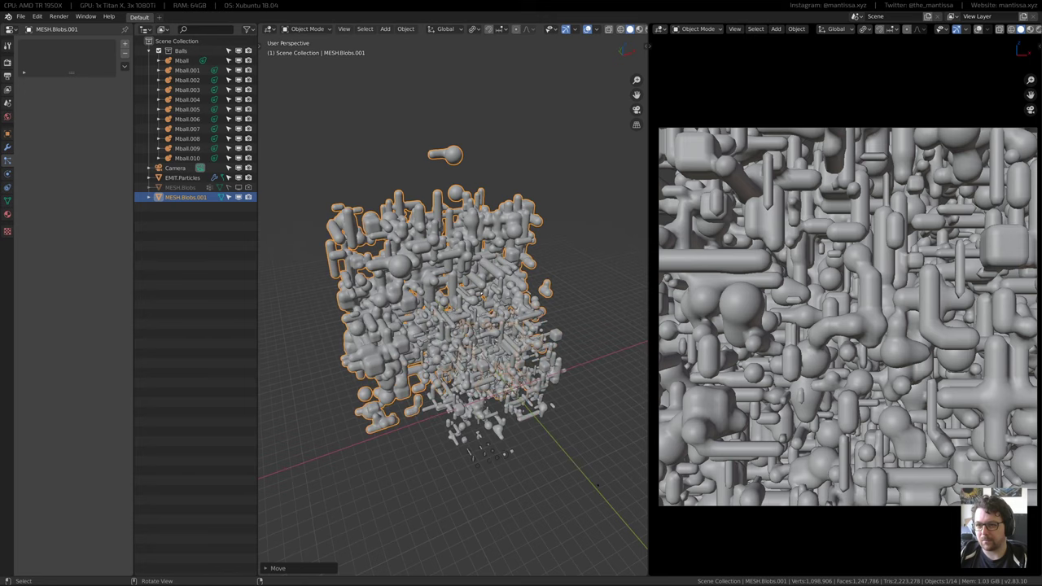
{"action": "middle_click_drag", "start_coordinate": [598, 485], "coordinate": [627, 509]}
Select the Mball metaball and save the scene file Technogoop_04.blend
{"action": "scroll", "coordinate": [529, 468], "scroll_direction": "up", "scroll_amount": 1}
{"action": "left_click", "coordinate": [182, 177]}
{"action": "middle_click_drag", "start_coordinate": [520, 135], "coordinate": [467, 138], "text": "shift"}
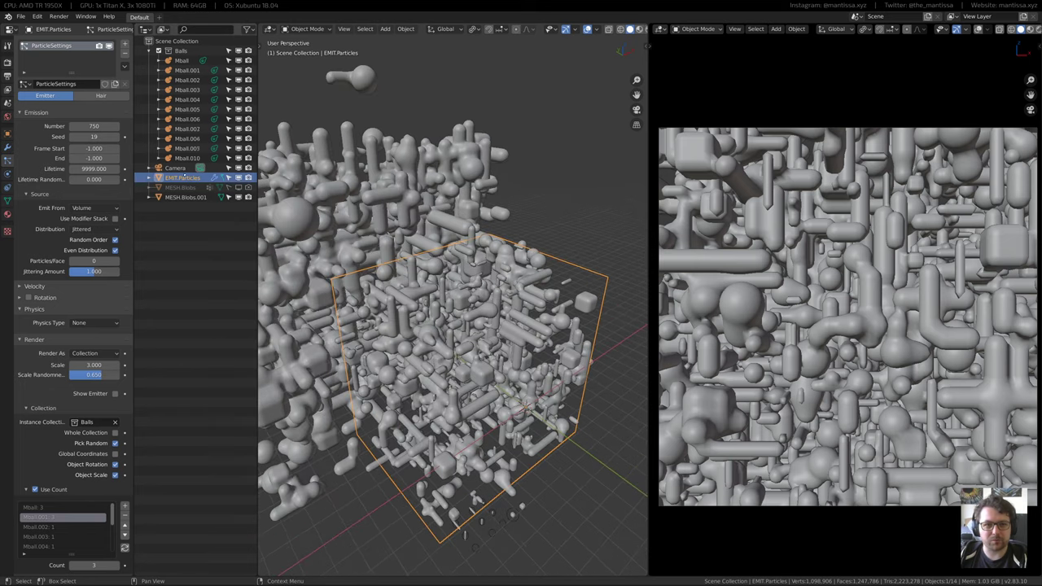
{"action": "left_click", "coordinate": [181, 60]}
{"action": "left_click", "coordinate": [21, 17]}
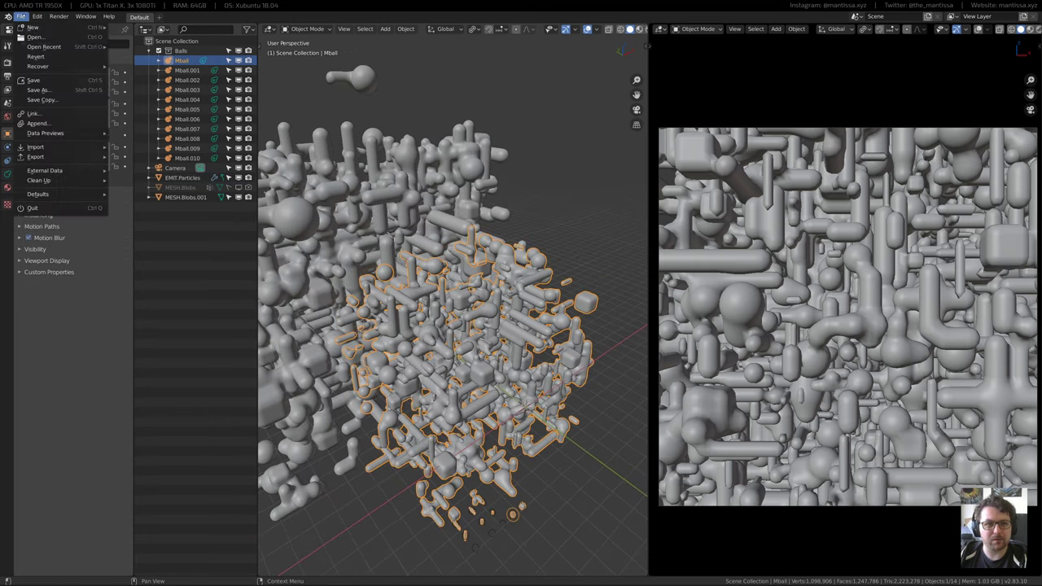
{"action": "left_click", "coordinate": [21, 16]}
Set the Mball metaball's viewport resolution to 0.4
{"action": "middle_click_drag", "start_coordinate": [476, 156], "coordinate": [472, 176], "text": "shift"}
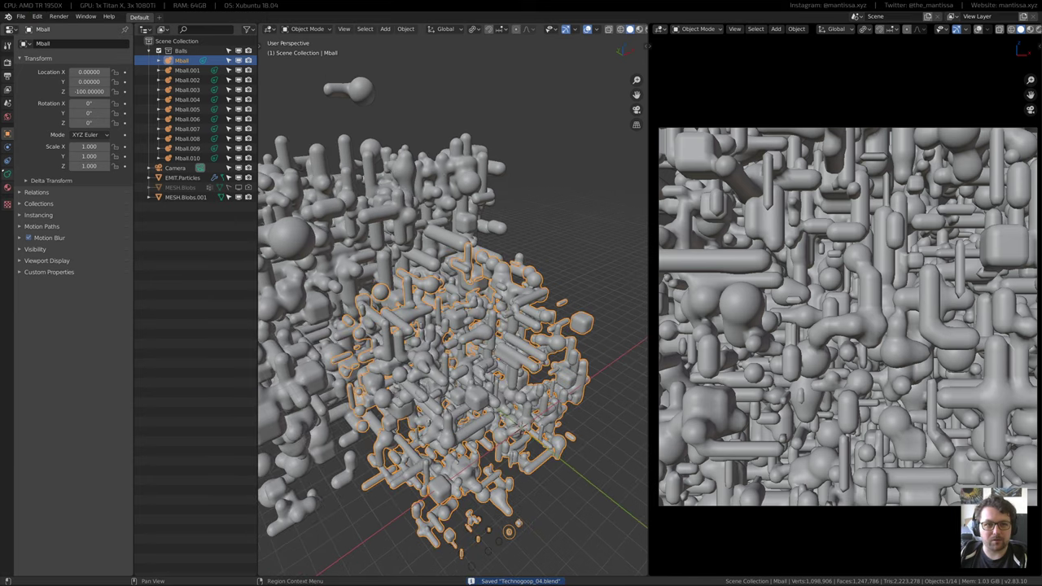
{"action": "left_click", "coordinate": [7, 173]}
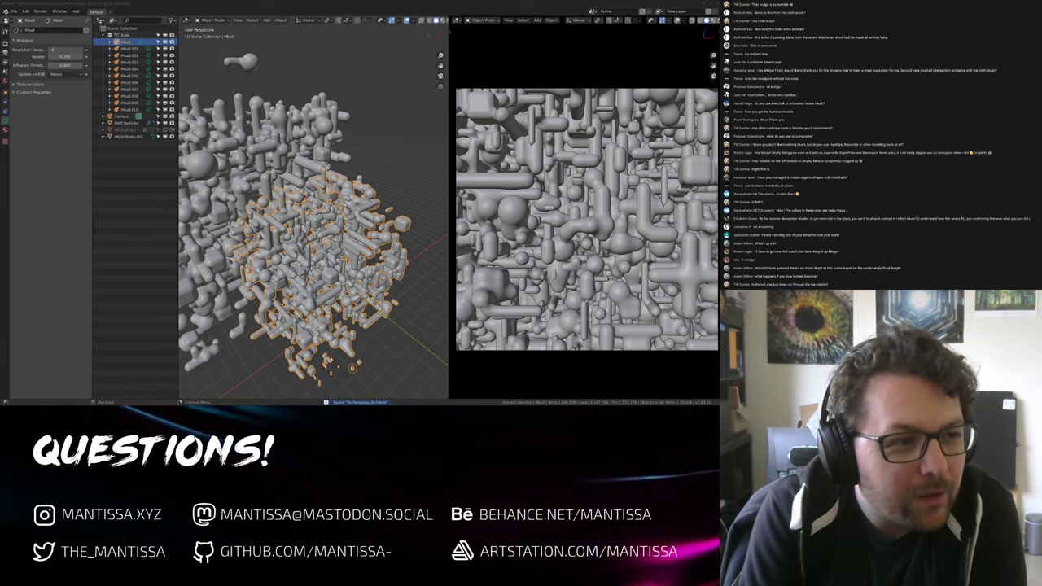
{"action": "key", "text": "Return"}
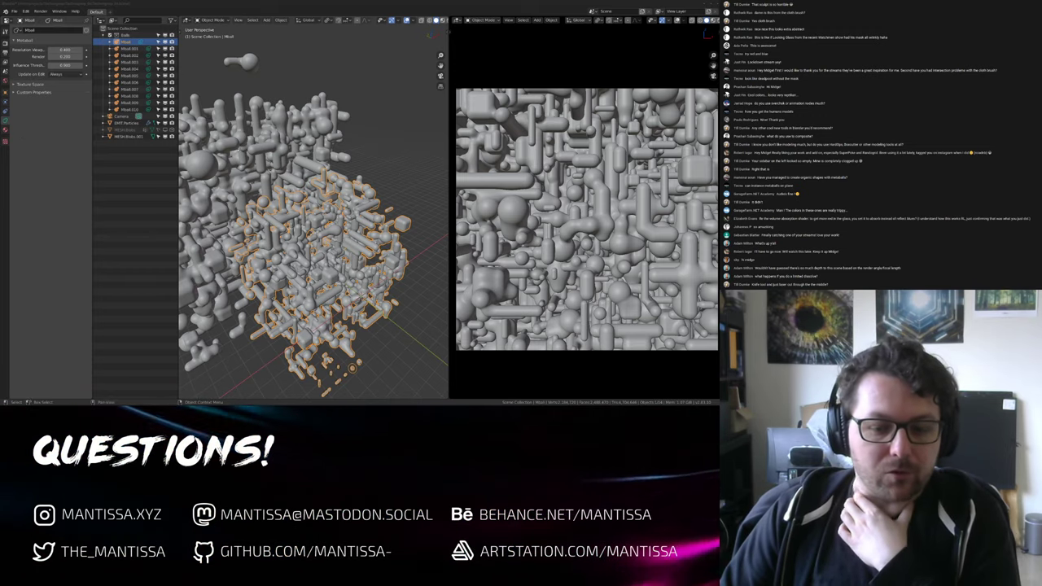
Launch a second Blender session and dismiss its splash screen to reach the empty scene
{"action": "key", "text": "super"}
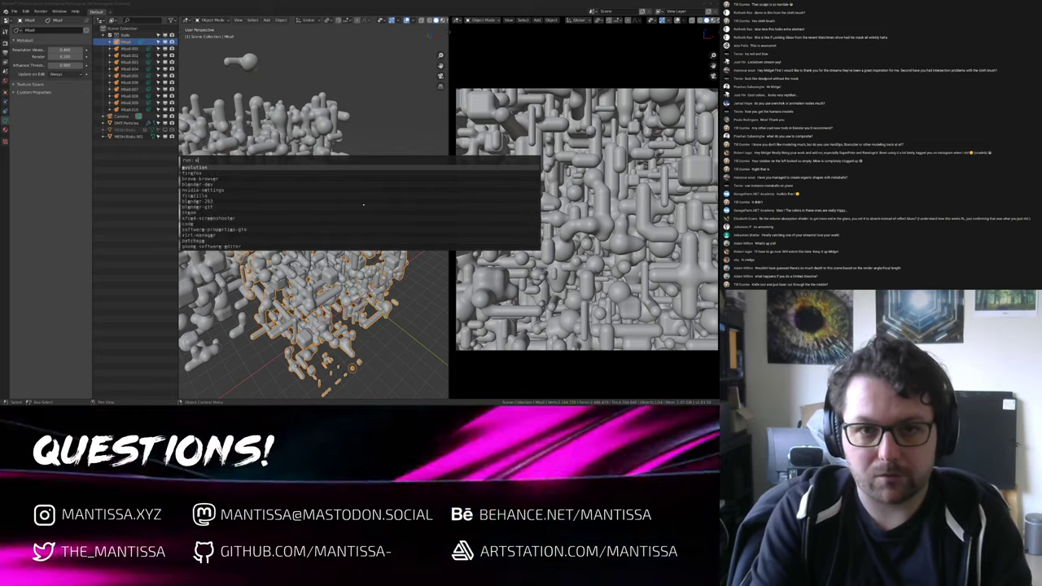
{"action": "type", "text": "blender"}
{"action": "key", "text": "Return"}
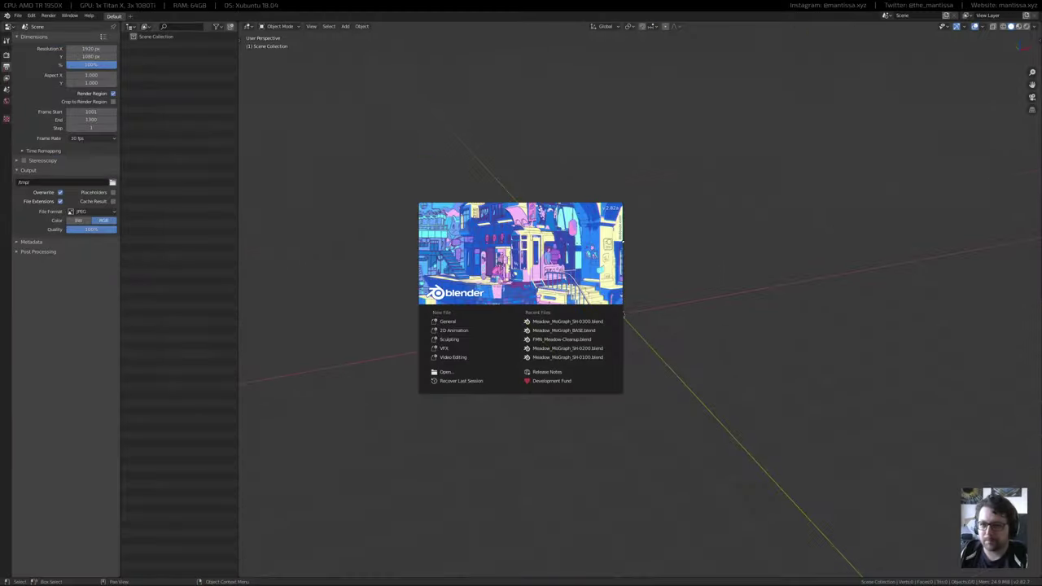
{"action": "left_click", "coordinate": [605, 355]}
{"action": "middle_click_drag", "start_coordinate": [605, 356], "coordinate": [627, 325]}
Add a plane at the origin and merge all its vertices into a single point at the centre
{"action": "key", "text": "shift+a"}
{"action": "left_click", "coordinate": [671, 349]}
{"action": "key", "text": "Tab"}
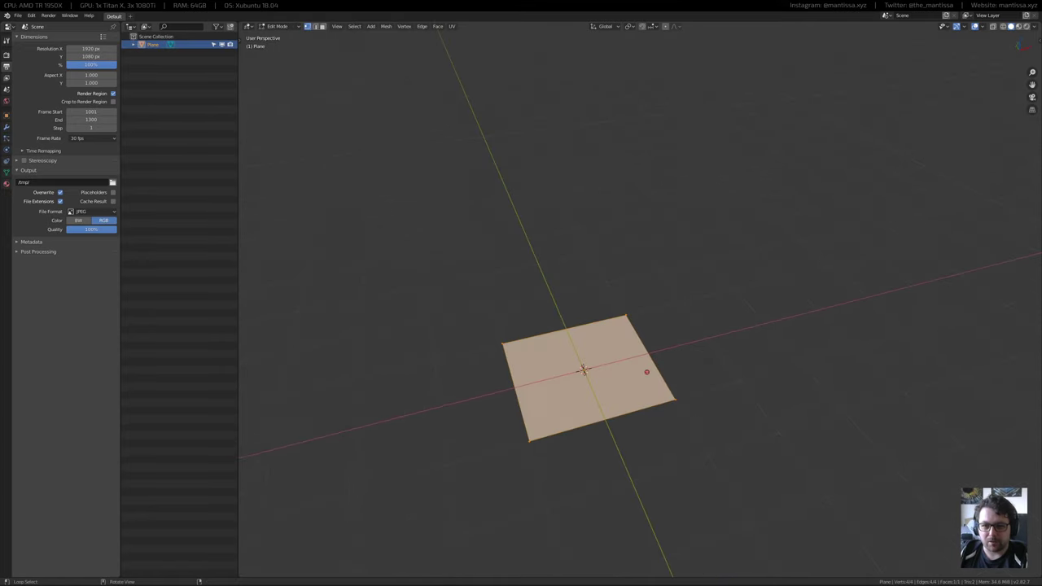
{"action": "key", "text": "alt+m"}
{"action": "left_click", "coordinate": [625, 386]}
{"action": "middle_click_drag", "start_coordinate": [625, 386], "coordinate": [611, 409]}
{"action": "key", "text": "Tab"}
Add a Skin modifier to the single-vertex Plane object
{"action": "left_click", "coordinate": [6, 127]}
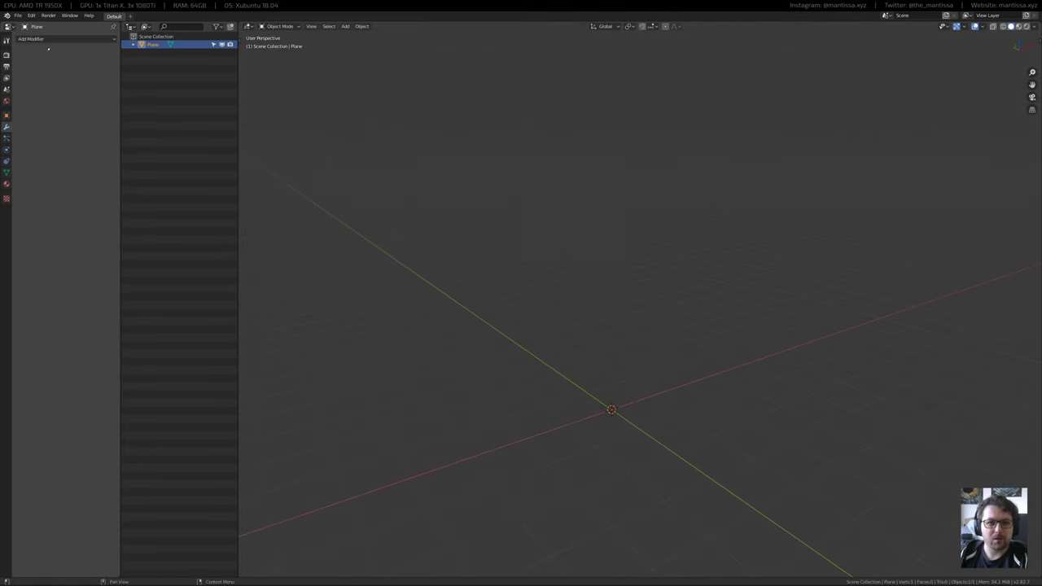
{"action": "left_click", "coordinate": [65, 38]}
{"action": "left_click", "coordinate": [105, 155]}
{"action": "middle_click_drag", "start_coordinate": [603, 358], "coordinate": [585, 353]}
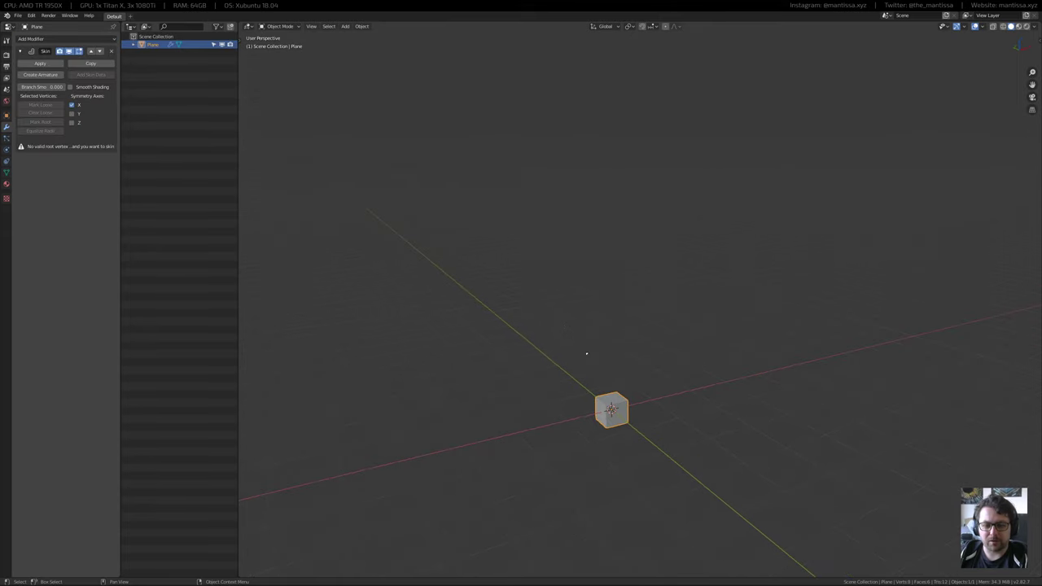
Extrude the vertex upward along Z to form a straight vertical skinned post
{"action": "scroll", "coordinate": [618, 397], "scroll_direction": "up", "scroll_amount": 2}
{"action": "key", "text": "Tab"}
{"action": "middle_click_drag", "start_coordinate": [605, 414], "coordinate": [622, 418]}
{"action": "key", "text": "shift+z"}
{"action": "middle_click_drag", "start_coordinate": [513, 337], "coordinate": [518, 339]}
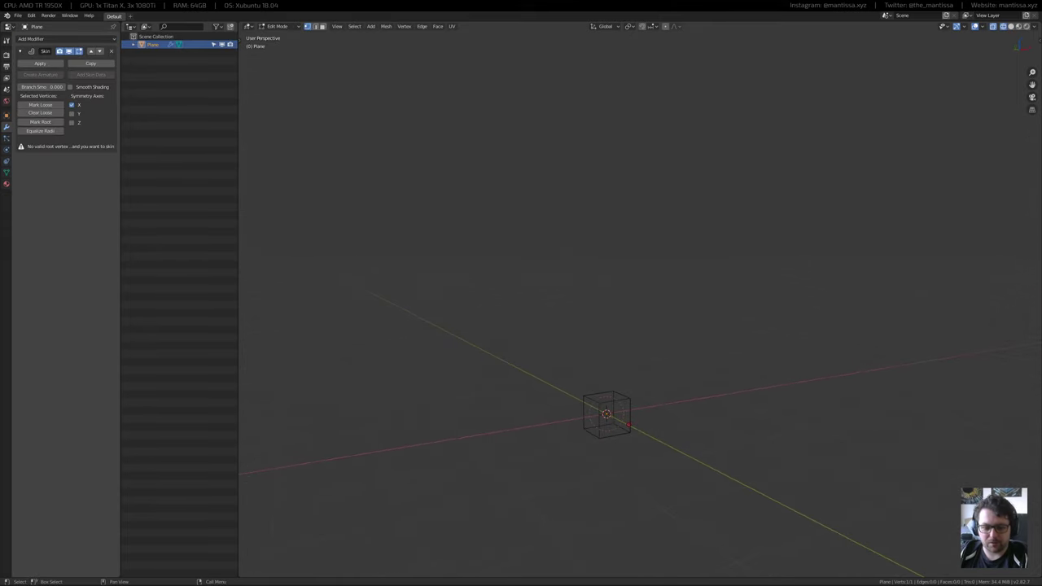
{"action": "key", "text": "e"}
{"action": "key", "text": "z"}
{"action": "left_click", "coordinate": [672, 344]}
{"action": "key", "text": "Tab"}
{"action": "mouse_move", "coordinate": [672, 344]}
{"action": "middle_mouse_down"}
{"action": "mouse_move", "coordinate": [676, 366]}
{"action": "mouse_move", "coordinate": [668, 350]}
{"action": "middle_mouse_up"}
{"action": "scroll", "coordinate": [676, 355], "scroll_direction": "down", "scroll_amount": 2}
{"action": "key", "text": "shift+z"}
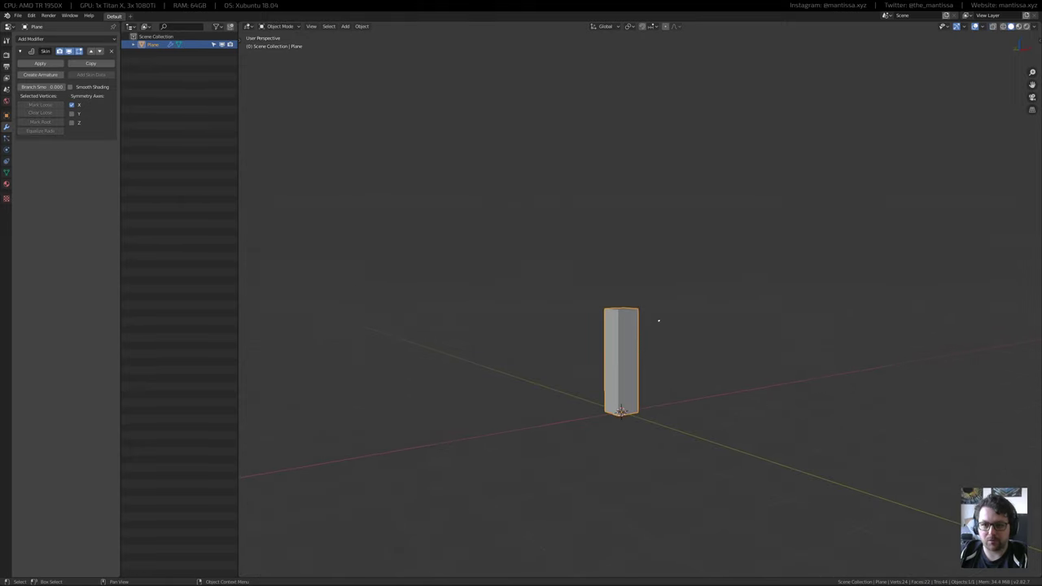
Extrude three more angled segments from the top of the post to make a bent stem
{"action": "key", "text": "Tab"}
{"action": "middle_click_drag", "start_coordinate": [661, 329], "coordinate": [663, 340]}
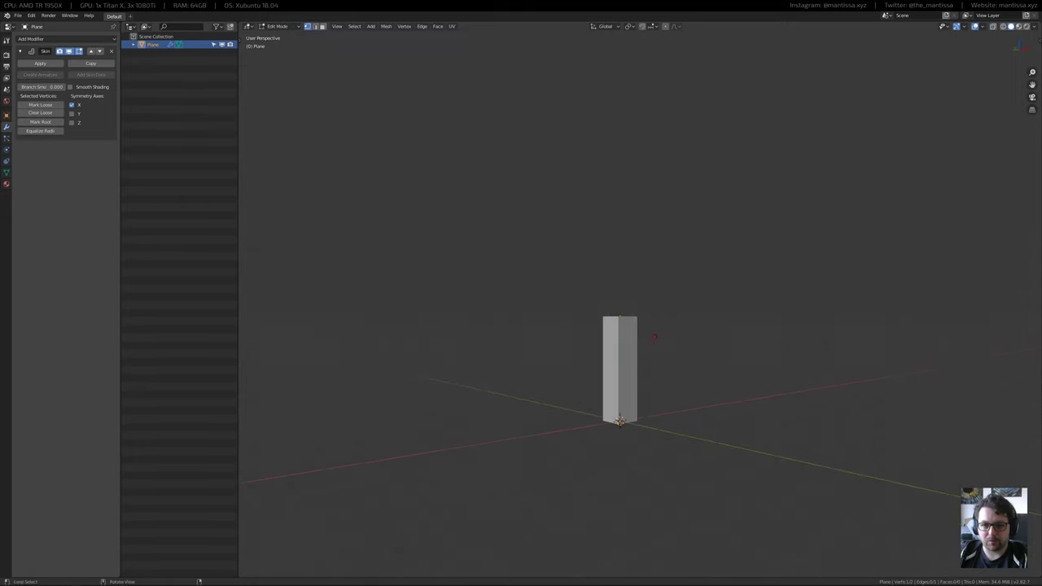
{"action": "key", "text": "e"}
{"action": "left_click", "coordinate": [723, 262]}
{"action": "key", "text": "e"}
{"action": "left_click", "coordinate": [736, 193]}
{"action": "key", "text": "e"}
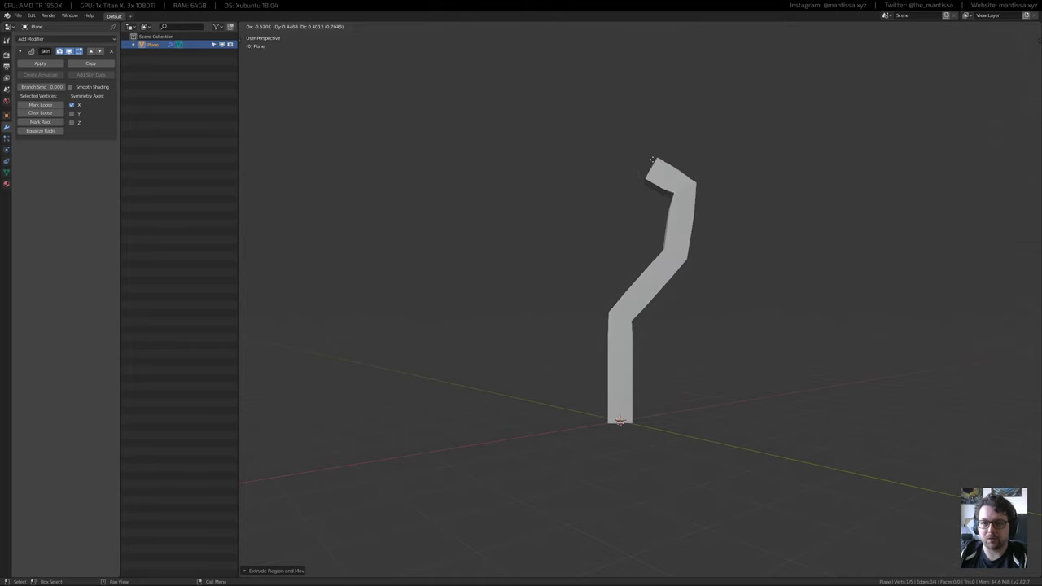
{"action": "left_click", "coordinate": [676, 148]}
Enlarge the skin radius at the stem's end vertex so the tip flares outward
{"action": "middle_click_drag", "start_coordinate": [601, 265], "coordinate": [738, 283]}
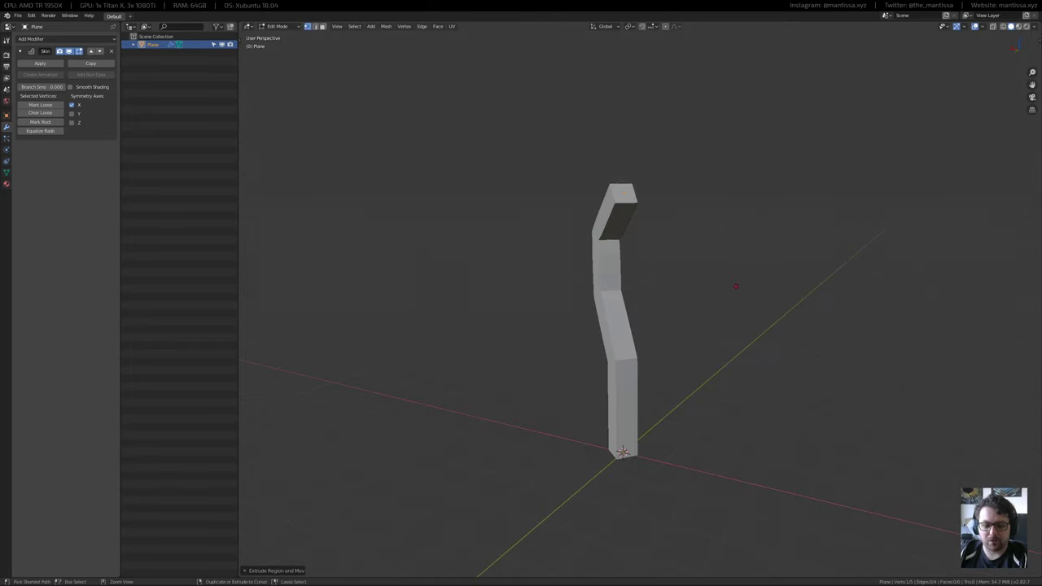
{"action": "key", "text": "ctrl+a"}
{"action": "left_click", "coordinate": [846, 293]}
{"action": "middle_click_drag", "start_coordinate": [846, 293], "coordinate": [665, 316]}
{"action": "key", "text": "Tab"}
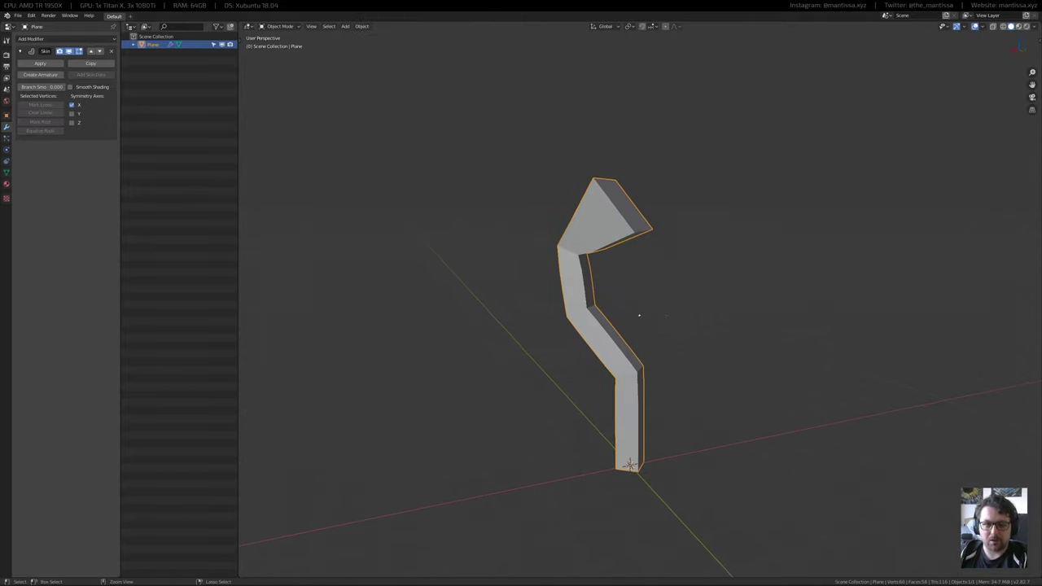
Add a level 2 Subdivision Surface modifier and turn on Smooth Shading in the Skin modifier
{"action": "key", "text": "ctrl+2"}
{"action": "middle_click_drag", "start_coordinate": [610, 255], "coordinate": [545, 236]}
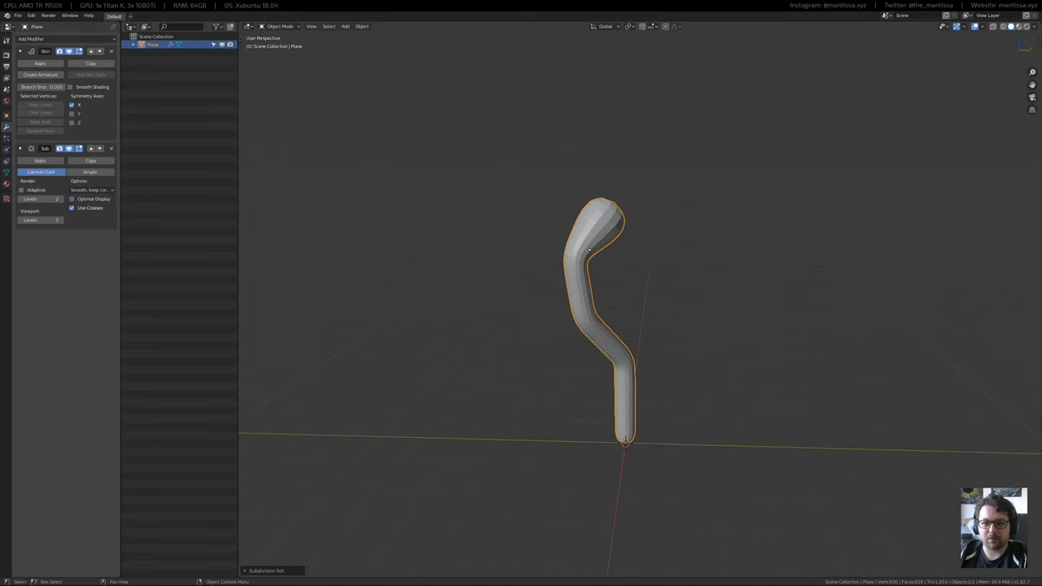
{"action": "right_click", "coordinate": [545, 236]}
{"action": "left_click", "coordinate": [97, 87]}
{"action": "middle_click_drag", "start_coordinate": [684, 248], "coordinate": [562, 278]}
Extrude another segment sideways from the stem's flared tip and shrink the skin radius at its end
{"action": "key", "text": "Tab"}
{"action": "key", "text": "shift+z"}
{"action": "middle_click_drag", "start_coordinate": [613, 253], "coordinate": [656, 229], "text": "alt"}
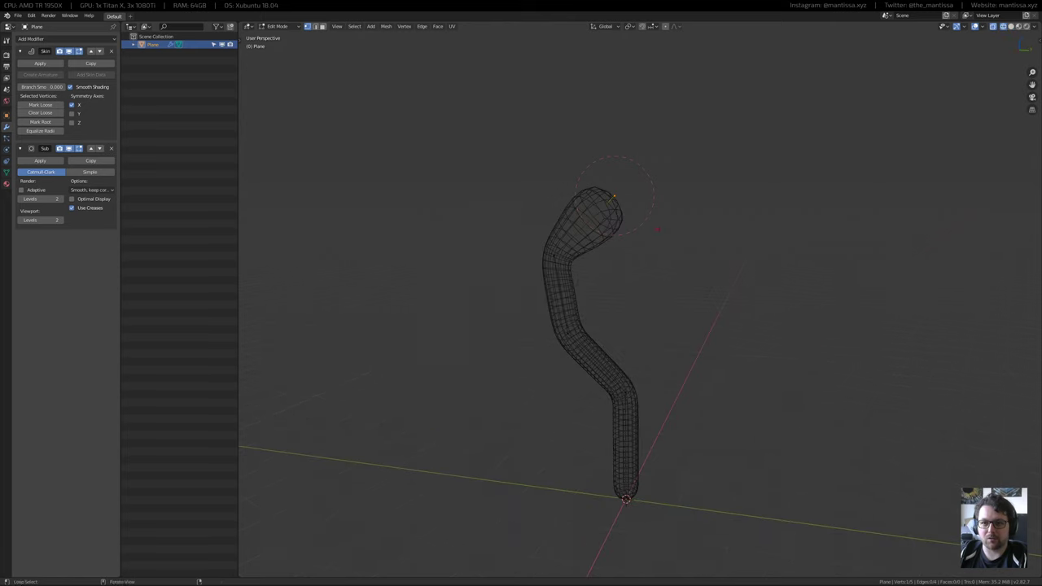
{"action": "key", "text": "e"}
{"action": "left_click", "coordinate": [790, 213]}
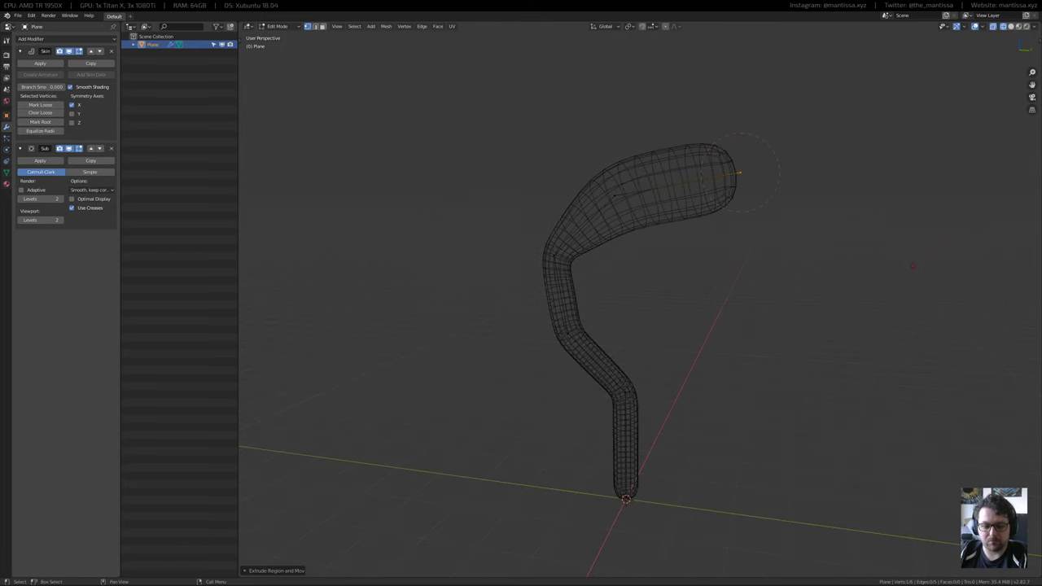
{"action": "key", "text": "ctrl+a"}
{"action": "left_click", "coordinate": [854, 244]}
Extrude a second branch downward from the upper bend and scale its end's skin radius to about 0.78
{"action": "middle_click_drag", "start_coordinate": [568, 196], "coordinate": [627, 186], "text": "alt"}
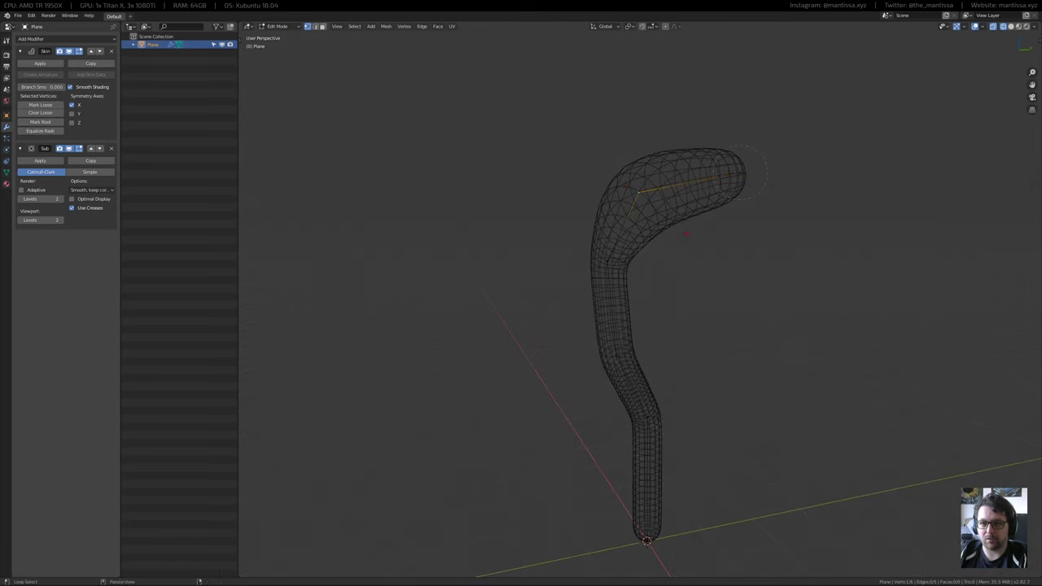
{"action": "middle_click_drag", "start_coordinate": [686, 233], "coordinate": [679, 241], "text": "alt"}
{"action": "key", "text": "e"}
{"action": "left_click", "coordinate": [816, 366]}
{"action": "key", "text": "ctrl+a"}
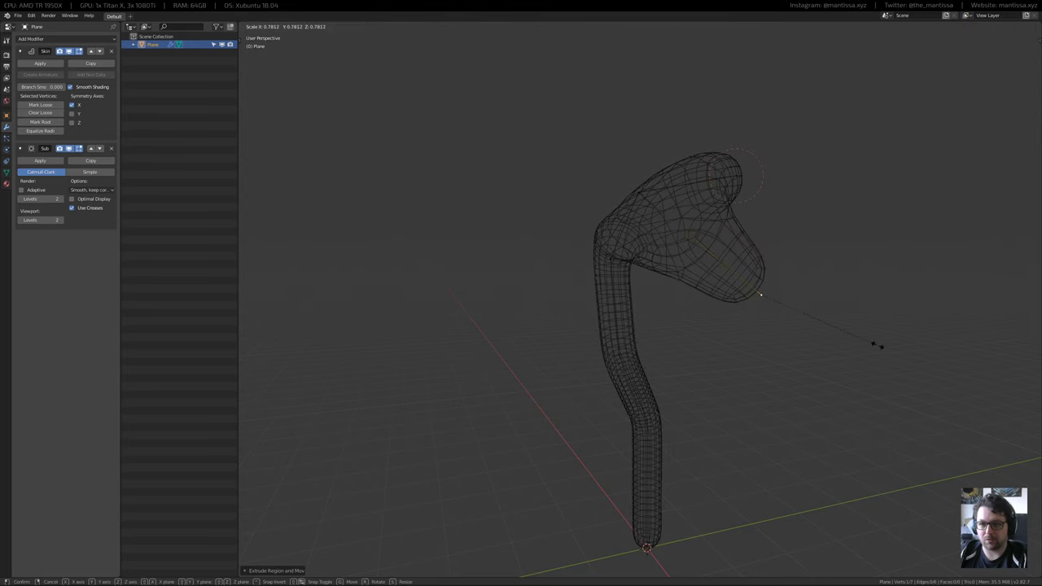
{"action": "left_click", "coordinate": [878, 346]}
Extrude a side branch from the middle of the lower stem and enlarge the skin radius at its end
{"action": "key", "text": "shift+z"}
{"action": "mouse_move", "coordinate": [862, 338]}
{"action": "middle_mouse_down", "text": "alt"}
{"action": "mouse_move", "coordinate": [797, 326]}
{"action": "mouse_move", "coordinate": [724, 288]}
{"action": "mouse_move", "coordinate": [667, 285]}
{"action": "middle_mouse_up", "text": "alt"}
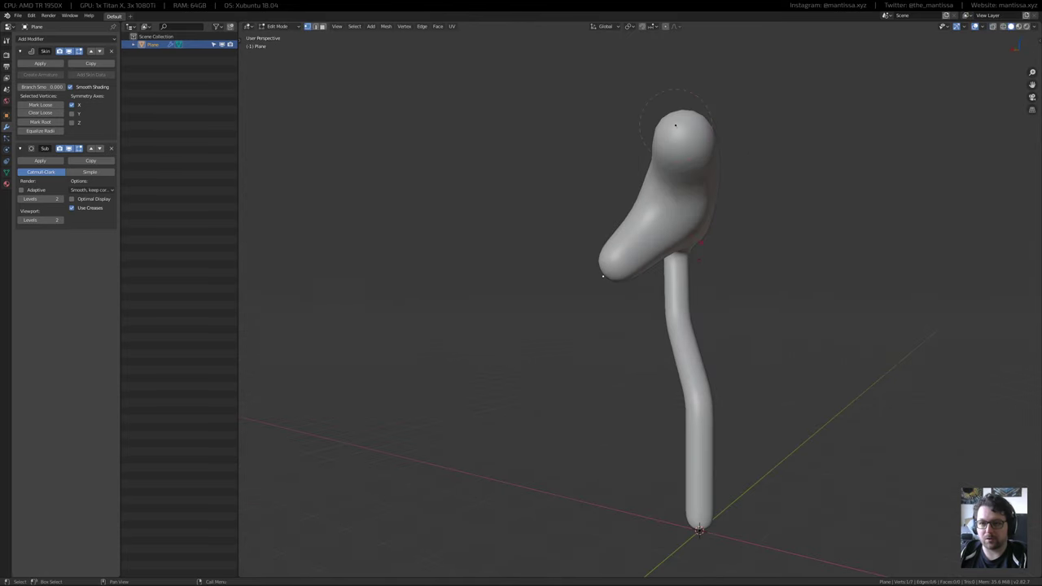
{"action": "middle_click_drag", "start_coordinate": [745, 370], "coordinate": [563, 325], "text": "alt"}
{"action": "key", "text": "e"}
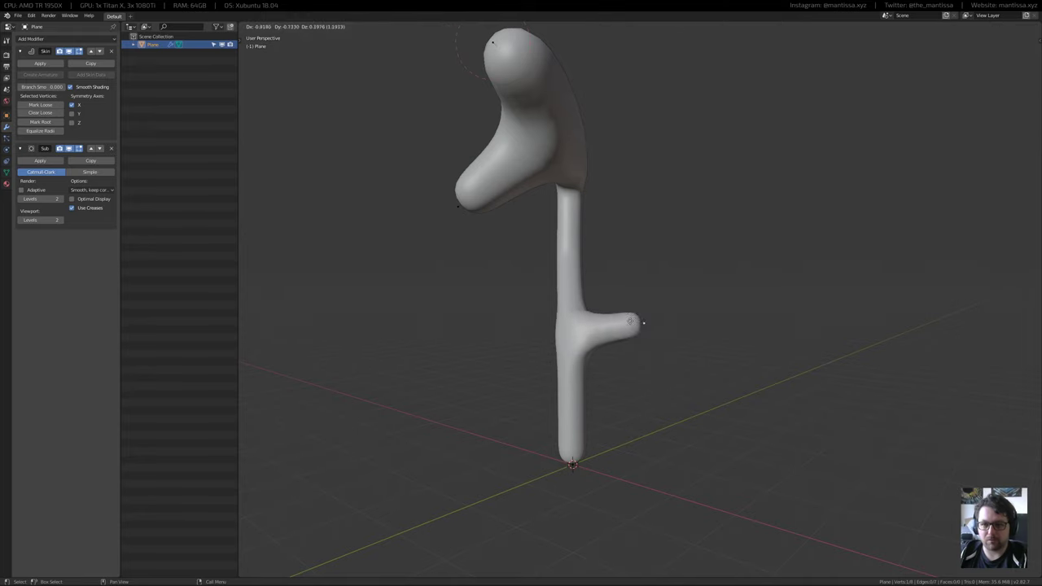
{"action": "left_click", "coordinate": [656, 303]}
{"action": "key", "text": "ctrl+a"}
{"action": "left_click", "coordinate": [793, 418]}
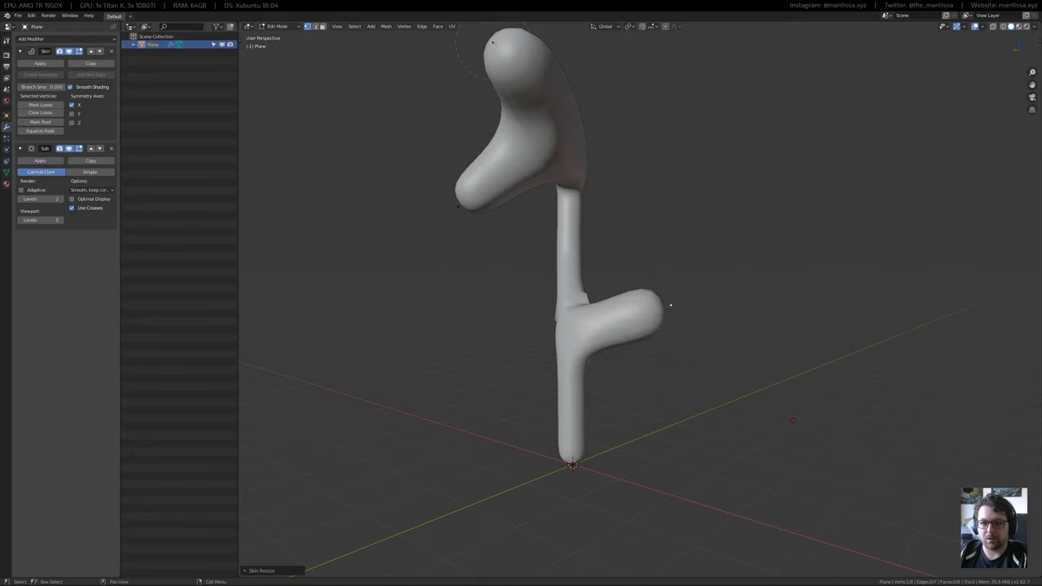
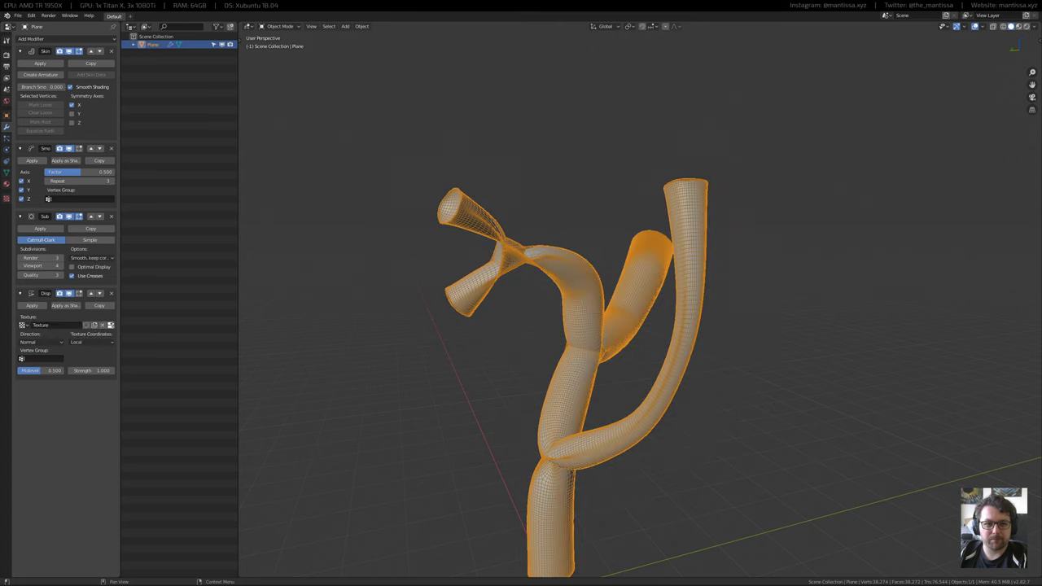
Change the Displace modifier's texture type to Distorted Noise
{"action": "left_click", "coordinate": [111, 324]}
{"action": "scroll", "coordinate": [79, 64], "scroll_direction": "up", "scroll_amount": 1, "text": "ctrl"}
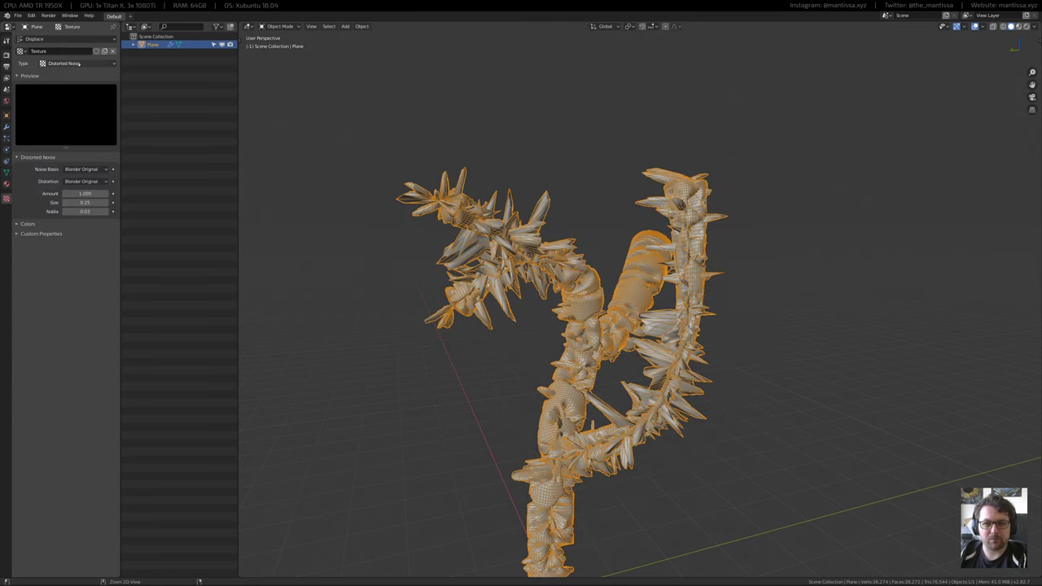
{"action": "middle_click_drag", "start_coordinate": [419, 274], "coordinate": [358, 264]}
Lower the Displace modifier's midlevel and strength, and reopen its texture settings
{"action": "left_click", "coordinate": [7, 126]}
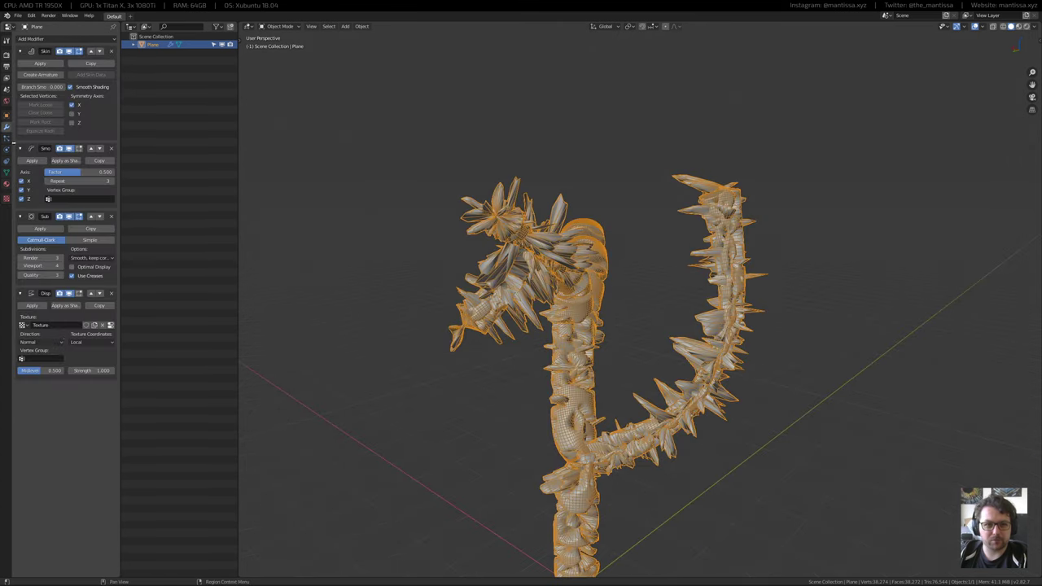
{"action": "left_click_drag", "start_coordinate": [51, 369], "coordinate": [18, 369]}
{"action": "left_click_drag", "start_coordinate": [87, 372], "coordinate": [67, 372]}
{"action": "left_click", "coordinate": [111, 325]}
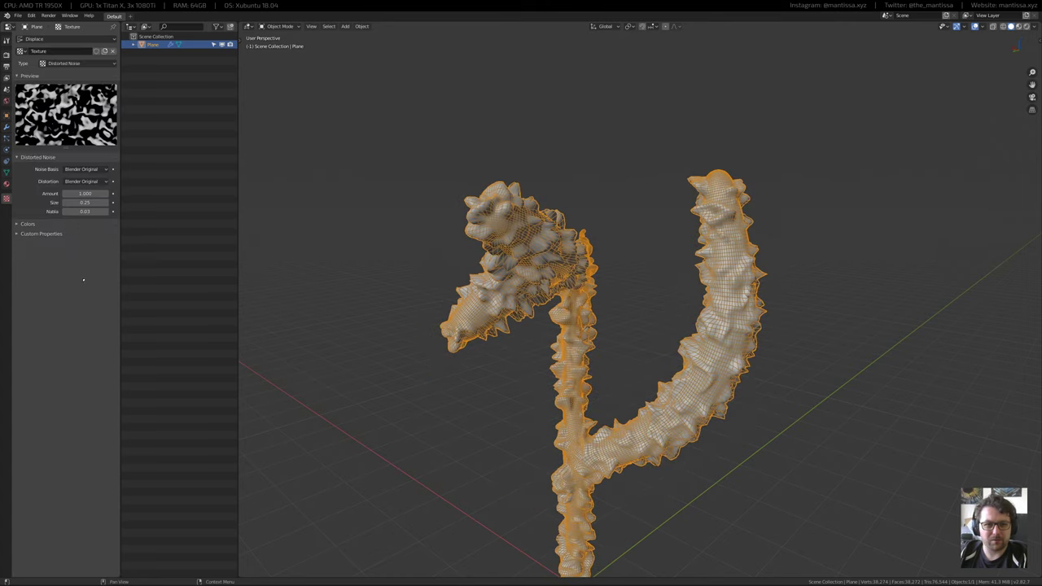
Increase the Distorted Noise texture's size to 0.84 and check the displaced mesh with overlays and wireframe toggled
{"action": "left_click_drag", "start_coordinate": [84, 202], "coordinate": [205, 203]}
{"action": "mouse_move", "coordinate": [283, 264]}
{"action": "middle_mouse_down"}
{"action": "mouse_move", "coordinate": [391, 302]}
{"action": "mouse_move", "coordinate": [541, 308]}
{"action": "mouse_move", "coordinate": [411, 311]}
{"action": "mouse_move", "coordinate": [571, 319]}
{"action": "mouse_move", "coordinate": [468, 253]}
{"action": "middle_mouse_up"}
{"action": "key", "text": "shift+alt+z"}
{"action": "key", "text": "shift+z"}
{"action": "key", "text": "shift+z"}
{"action": "key", "text": "shift+alt+z"}
Enter Edit Mode and enable the Displace modifier's display in Edit Mode
{"action": "key", "text": "Tab"}
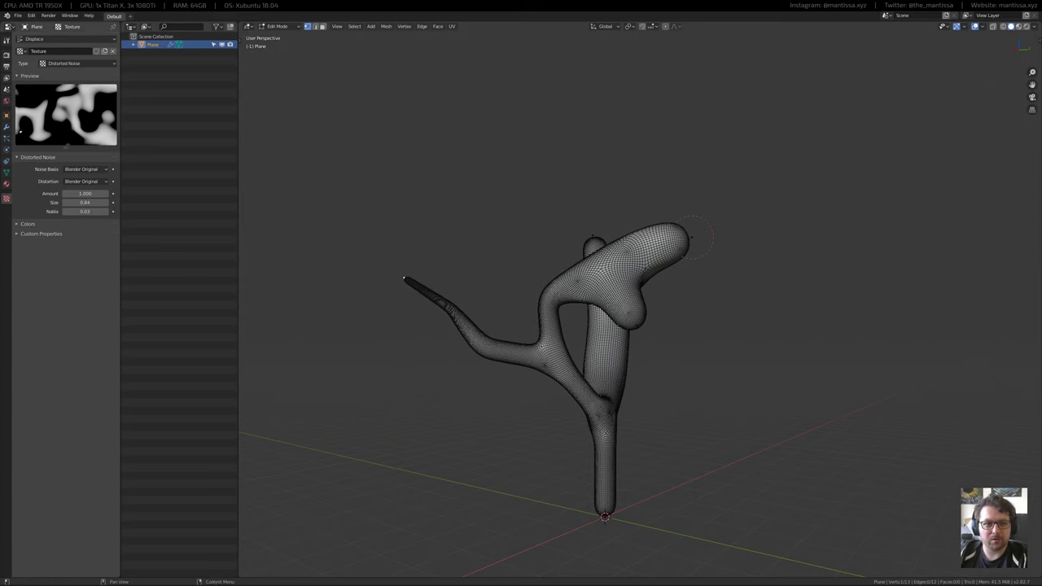
{"action": "left_click", "coordinate": [6, 126]}
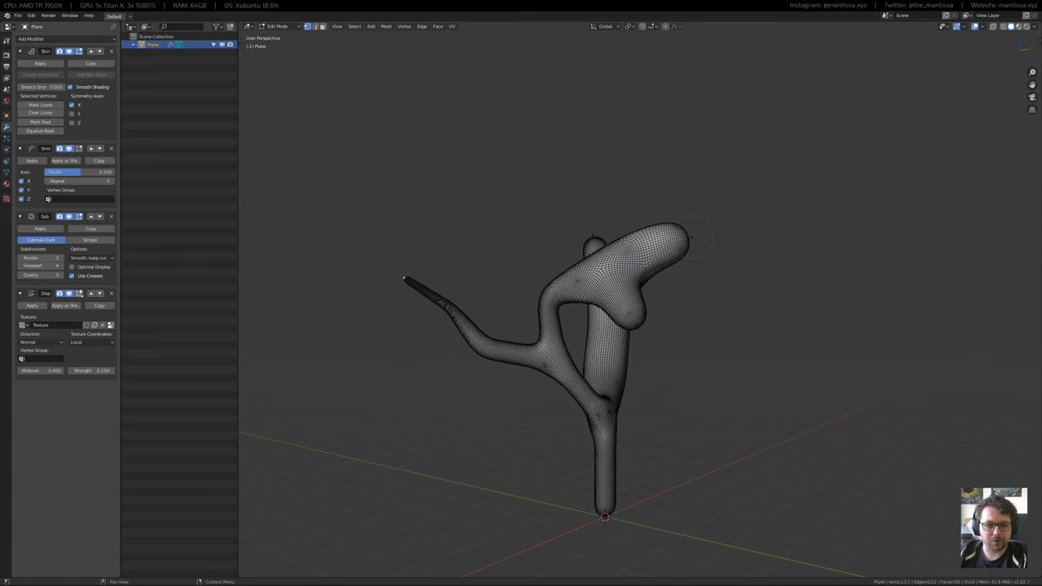
{"action": "left_click", "coordinate": [79, 294]}
{"action": "middle_click_drag", "start_coordinate": [709, 269], "coordinate": [688, 293]}
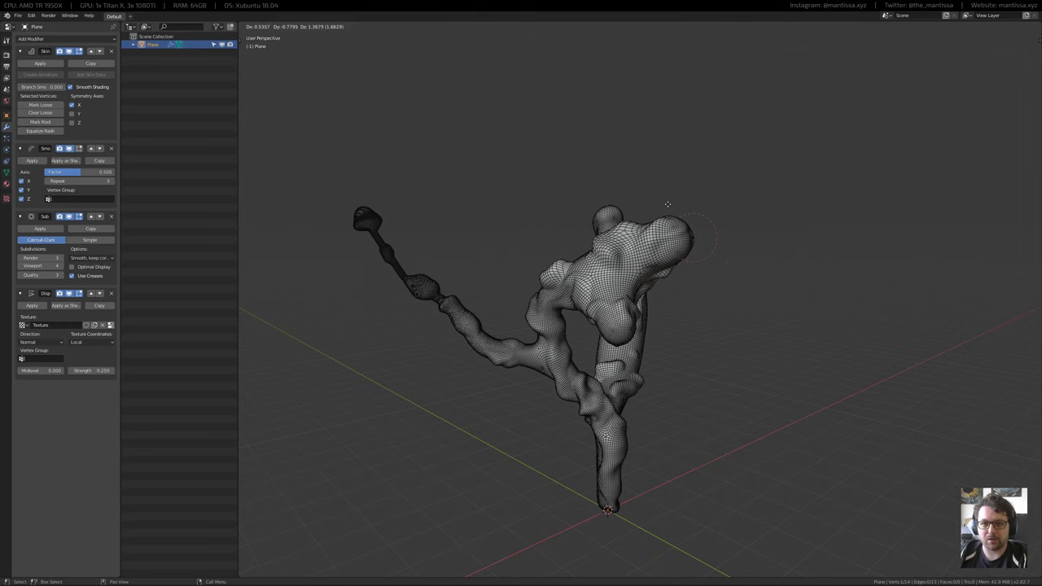
Extrude the end of the upper branch further outward and scale its new tip
{"action": "key", "text": "e"}
{"action": "left_click", "coordinate": [808, 231]}
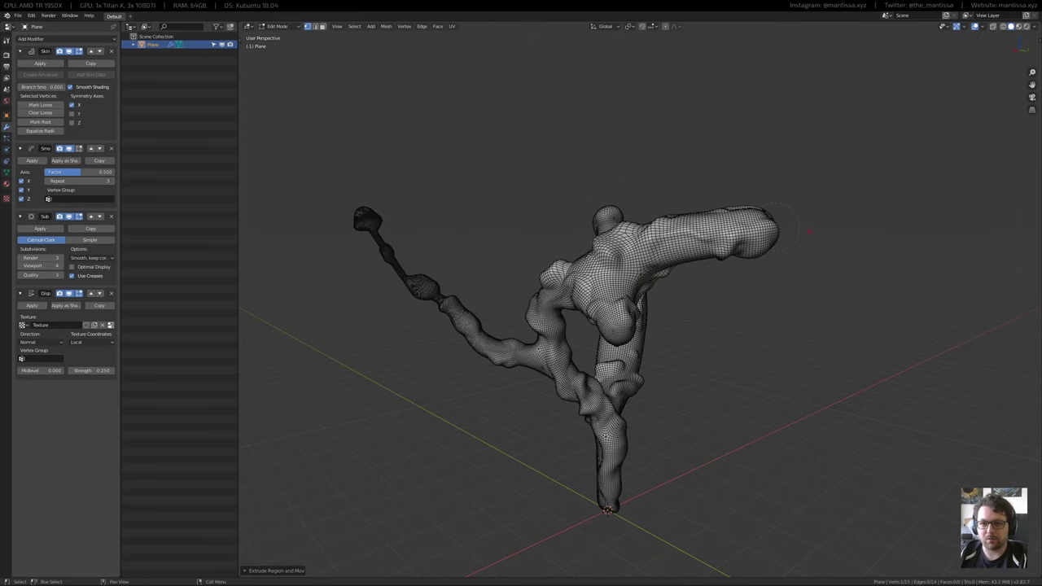
{"action": "key", "text": "s"}
{"action": "mouse_move", "coordinate": [692, 343]}
{"action": "middle_mouse_down"}
{"action": "mouse_move", "coordinate": [754, 327]}
{"action": "mouse_move", "coordinate": [700, 341]}
{"action": "mouse_move", "coordinate": [716, 325]}
{"action": "mouse_move", "coordinate": [672, 316]}
{"action": "mouse_move", "coordinate": [727, 305]}
{"action": "mouse_move", "coordinate": [658, 268]}
{"action": "middle_mouse_up"}
Extrude a thick side branch outward from the middle of the upright stem
{"action": "key", "text": "shift+z"}
{"action": "key", "text": "shift+z"}
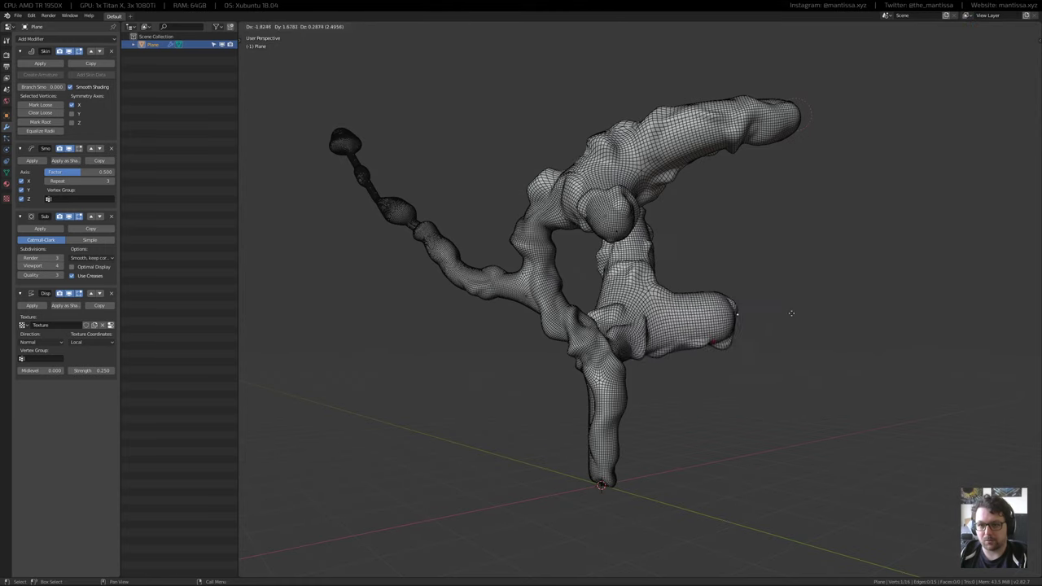
{"action": "left_click", "coordinate": [791, 312]}
Extrude an upward-curving branch in several segments from the opposite side of the stem and return to Object Mode
{"action": "mouse_move", "coordinate": [790, 311]}
{"action": "middle_mouse_down", "text": "alt"}
{"action": "mouse_move", "coordinate": [651, 318]}
{"action": "mouse_move", "coordinate": [520, 305]}
{"action": "middle_mouse_up", "text": "alt"}
{"action": "key", "text": "shift+z"}
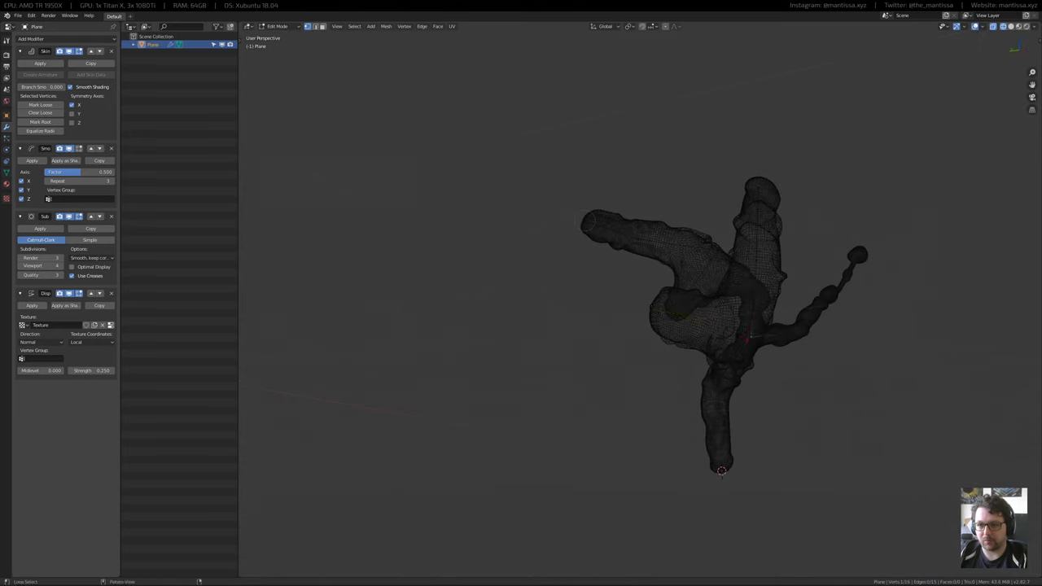
{"action": "middle_click_drag", "start_coordinate": [651, 308], "coordinate": [586, 314]}
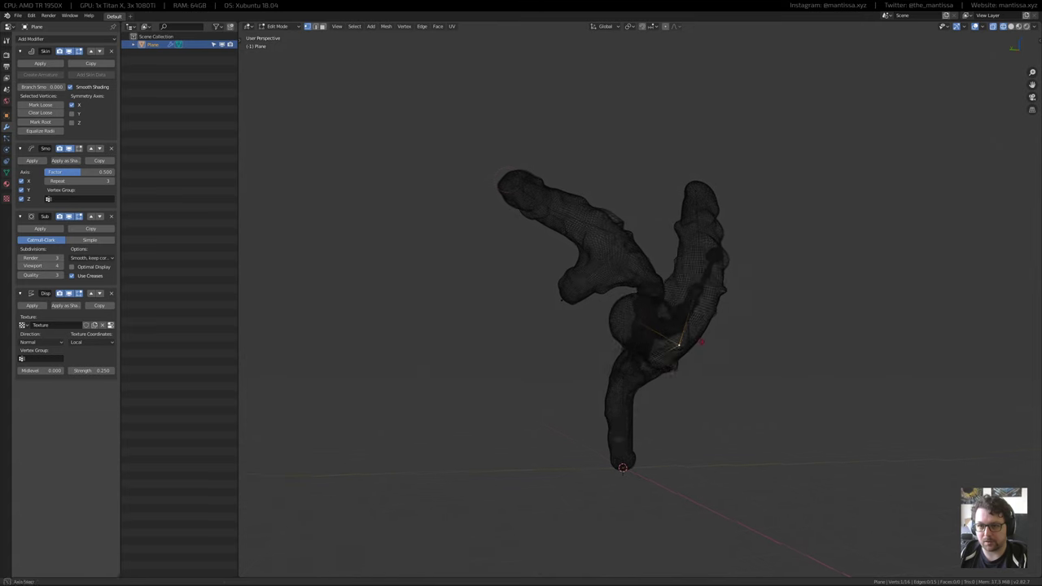
{"action": "mouse_move", "coordinate": [741, 357]}
{"action": "middle_mouse_down"}
{"action": "mouse_move", "coordinate": [751, 358]}
{"action": "mouse_move", "coordinate": [716, 342]}
{"action": "mouse_move", "coordinate": [692, 374]}
{"action": "mouse_move", "coordinate": [704, 407]}
{"action": "middle_mouse_up"}
{"action": "key", "text": "alt+z"}
{"action": "left_click", "coordinate": [726, 355]}
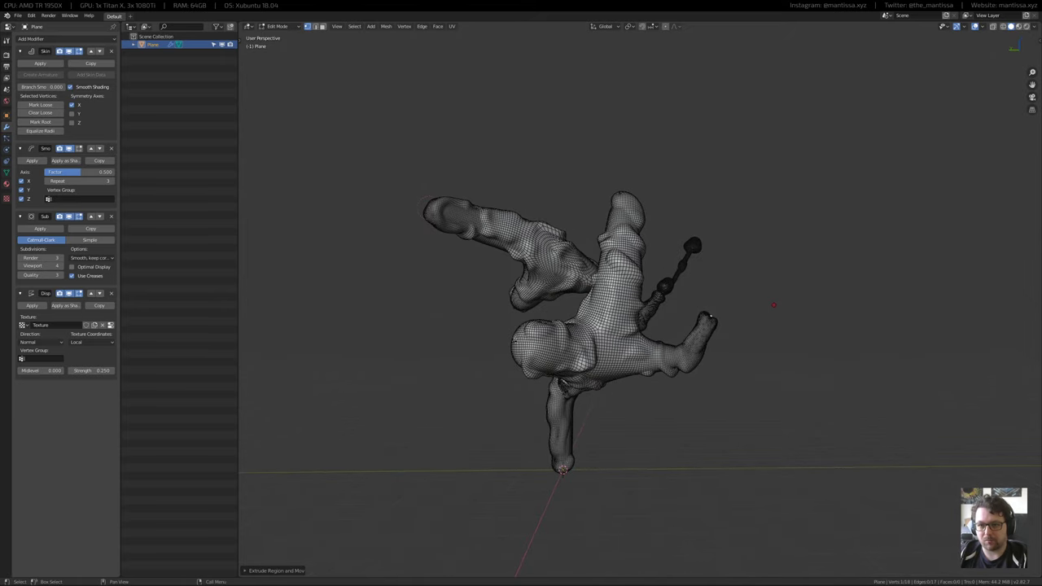
{"action": "key", "text": "e"}
{"action": "left_click", "coordinate": [785, 207]}
{"action": "middle_click_drag", "start_coordinate": [785, 207], "coordinate": [234, 302]}
{"action": "scroll", "coordinate": [481, 353], "scroll_direction": "down", "scroll_amount": 1}
{"action": "key", "text": "Tab"}
{"action": "scroll", "coordinate": [622, 358], "scroll_direction": "up", "scroll_amount": 3}
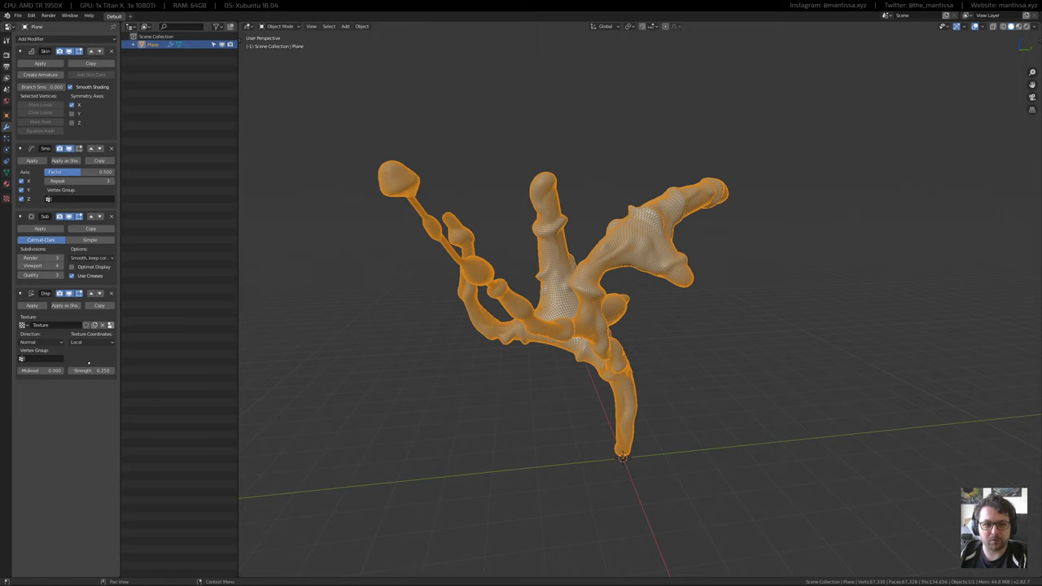
Toggle the Smooth modifier's Edit Mode display while editing the mesh, and return to Object Mode
{"action": "left_click", "coordinate": [111, 325]}
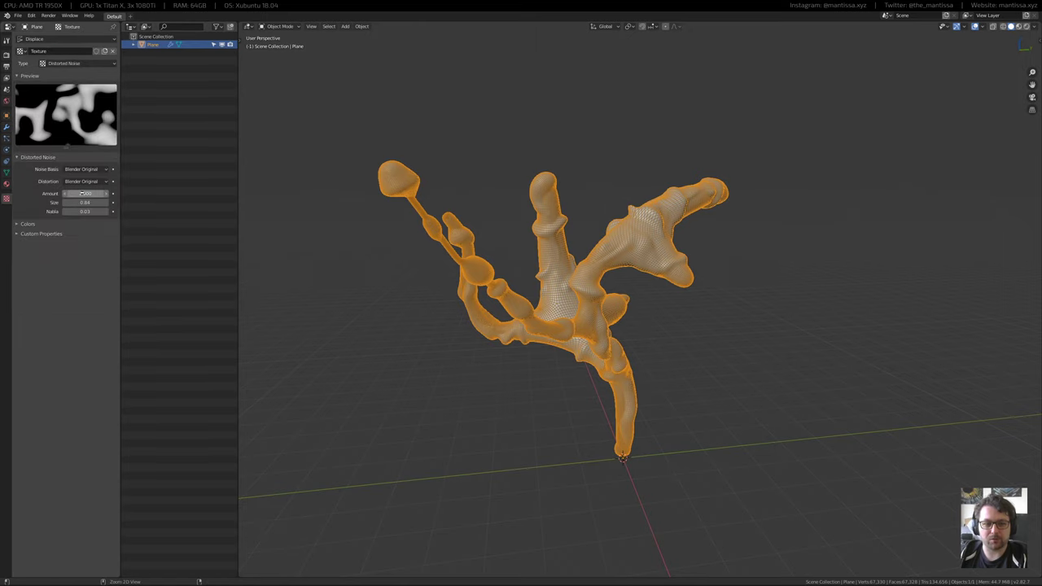
{"action": "key", "text": "Tab"}
{"action": "middle_click_drag", "start_coordinate": [560, 283], "coordinate": [461, 212]}
{"action": "left_click", "coordinate": [7, 126]}
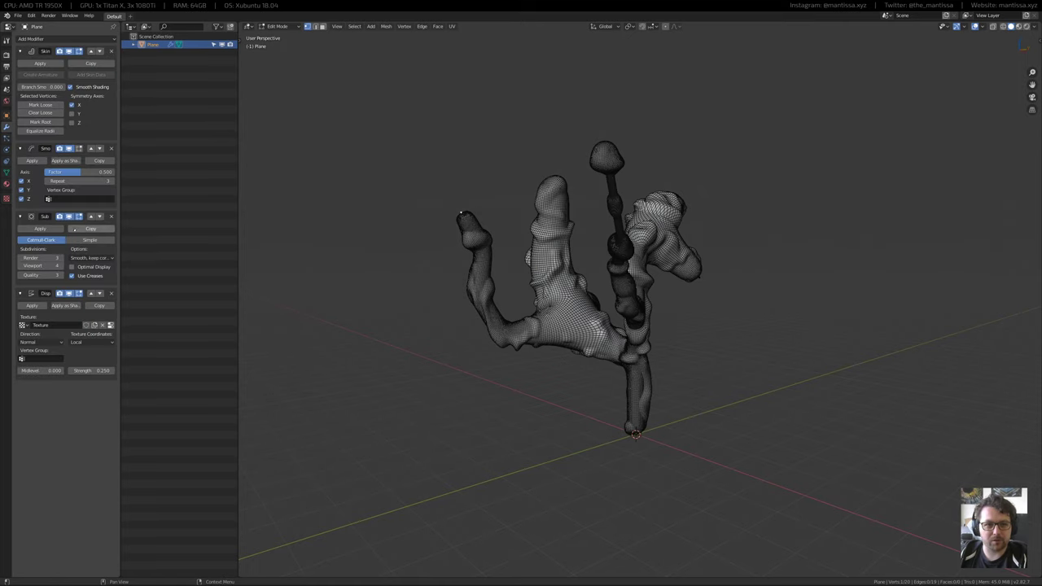
{"action": "left_click", "coordinate": [79, 148]}
{"action": "mouse_move", "coordinate": [521, 301]}
{"action": "middle_mouse_down"}
{"action": "mouse_move", "coordinate": [667, 305]}
{"action": "mouse_move", "coordinate": [456, 276]}
{"action": "mouse_move", "coordinate": [549, 317]}
{"action": "mouse_move", "coordinate": [523, 296]}
{"action": "middle_mouse_up"}
{"action": "key", "text": "Tab"}
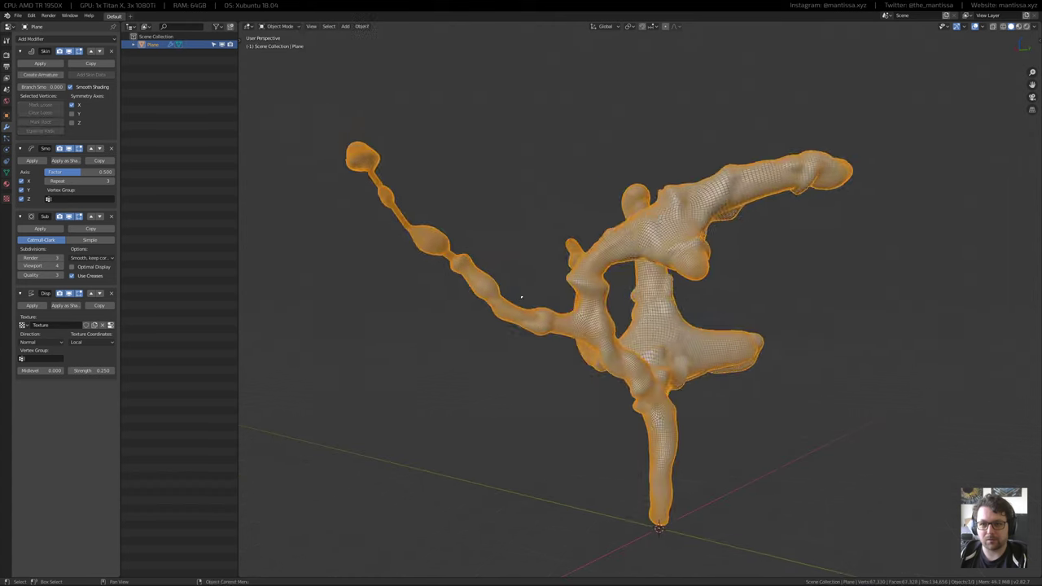
Inspect the finished branching mesh with overlays hidden and shown, and quit this demo session
{"action": "key", "text": "Tab"}
{"action": "mouse_move", "coordinate": [732, 303]}
{"action": "middle_mouse_down"}
{"action": "mouse_move", "coordinate": [512, 299]}
{"action": "mouse_move", "coordinate": [584, 249]}
{"action": "mouse_move", "coordinate": [535, 293]}
{"action": "middle_mouse_up"}
{"action": "key", "text": "Tab"}
{"action": "scroll", "coordinate": [532, 293], "scroll_direction": "up", "scroll_amount": 3}
{"action": "key", "text": "shift+alt+z"}
{"action": "key", "text": "shift+alt+z"}
{"action": "scroll", "coordinate": [584, 249], "scroll_direction": "down", "scroll_amount": 3}
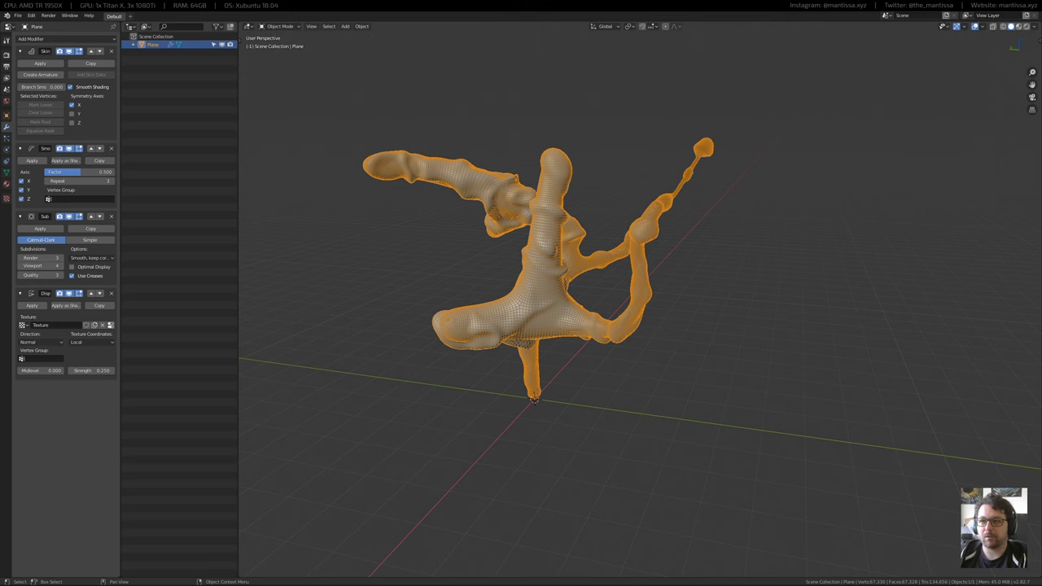
{"action": "key", "text": "ctrl+q"}
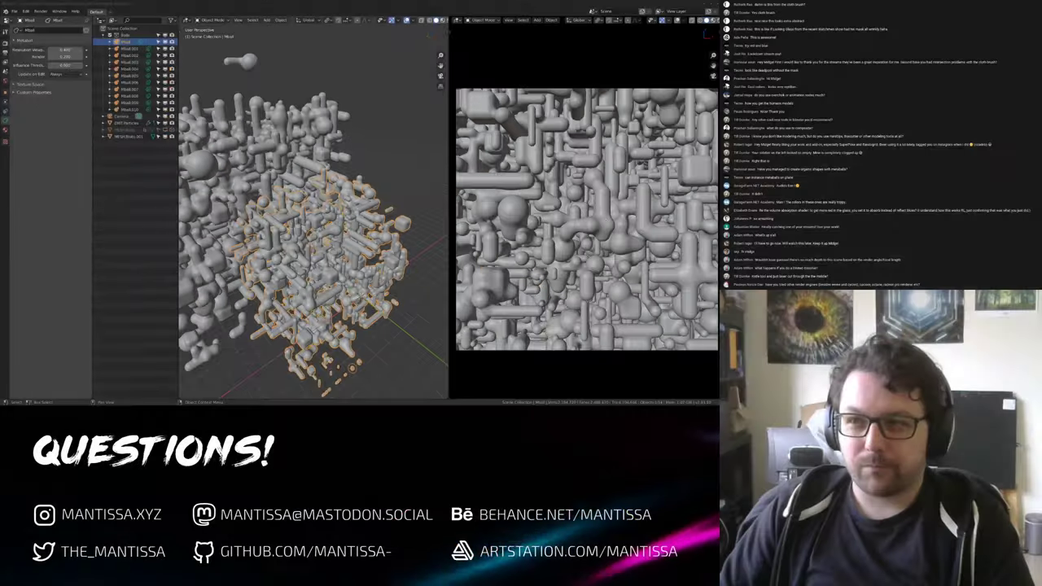
Export the selected metaballs in Wavefront format as Technogoop_04-v2.obj
{"action": "middle_click_drag", "start_coordinate": [314, 244], "coordinate": [310, 238]}
{"action": "left_click", "coordinate": [14, 11]}
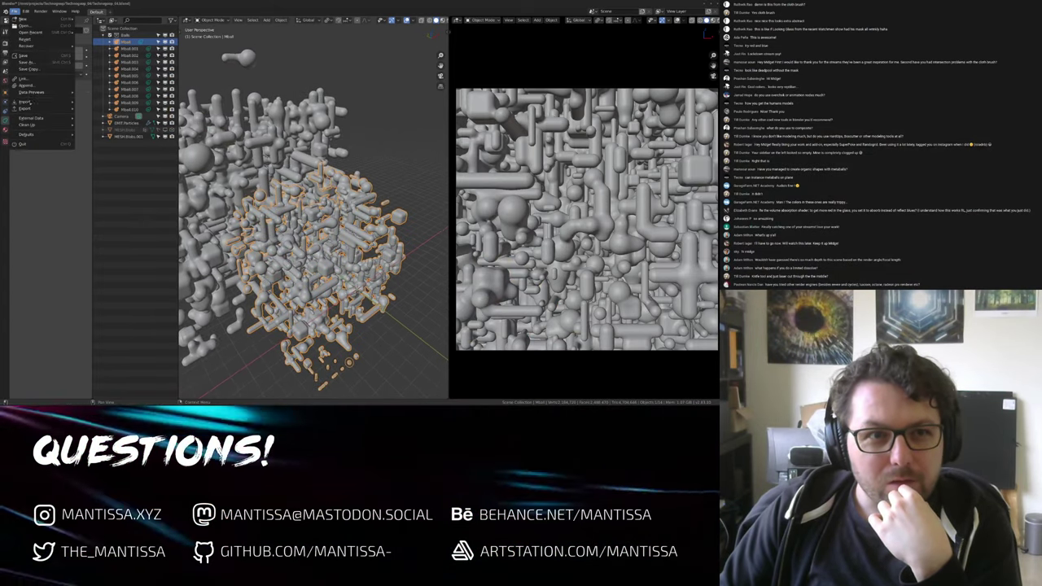
{"action": "mouse_move", "coordinate": [49, 109]}
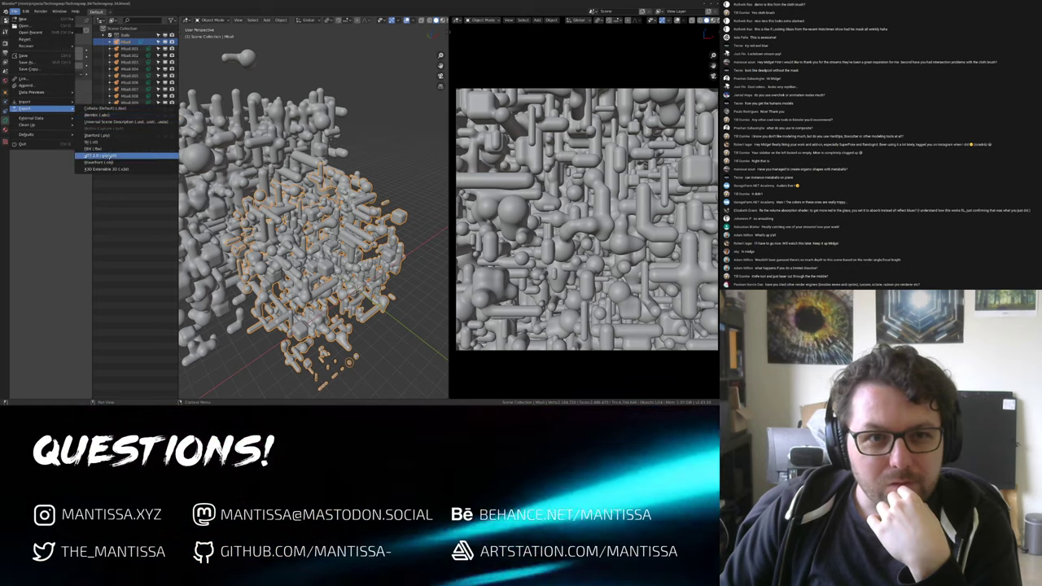
{"action": "left_click", "coordinate": [98, 162]}
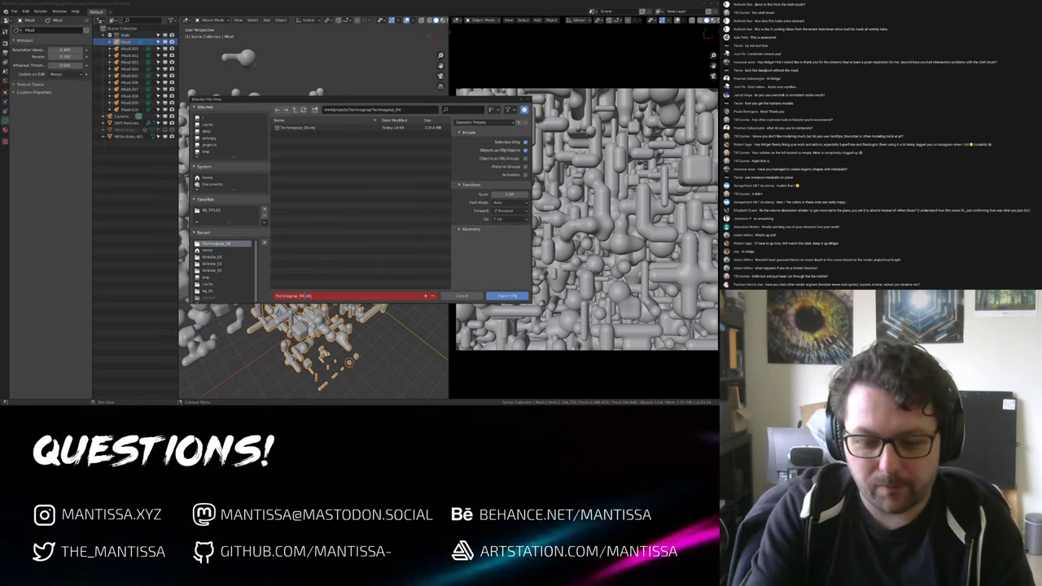
{"action": "type", "text": "v2"}
{"action": "key", "text": "Return"}
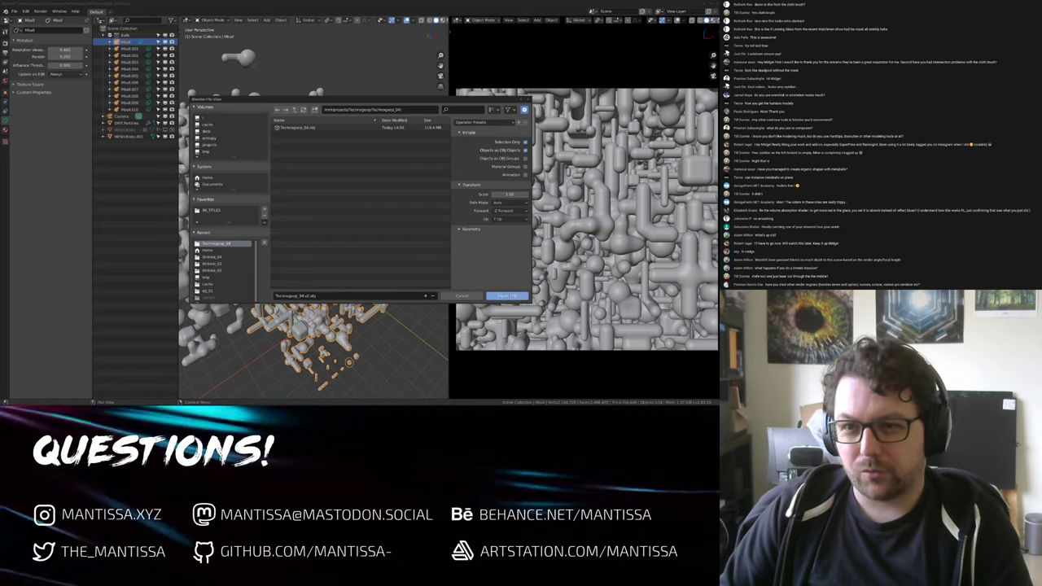
{"action": "left_click", "coordinate": [507, 296]}
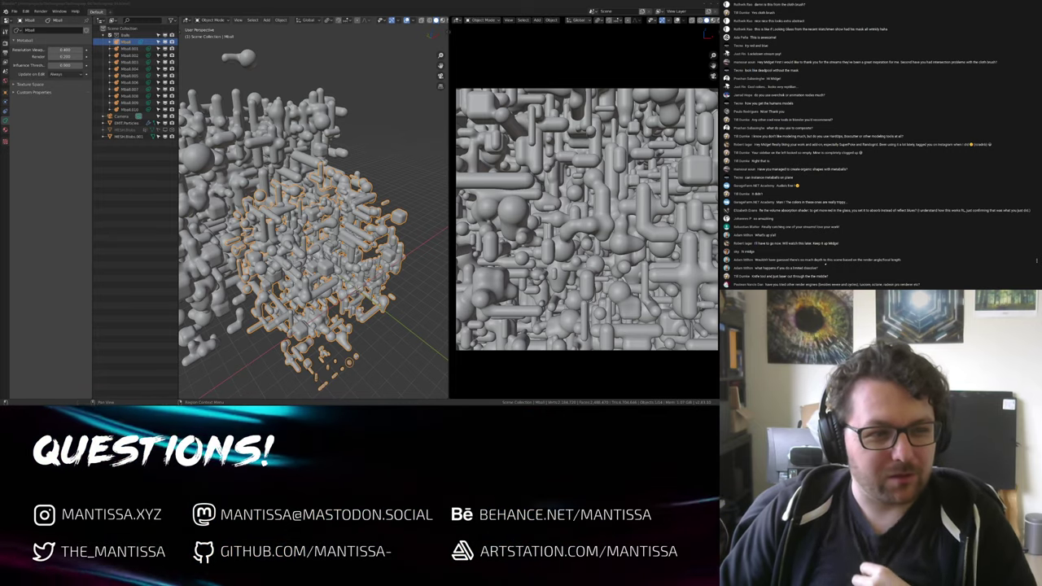
Set the metaballs' viewport resolution to 1.5
{"action": "middle_click_drag", "start_coordinate": [325, 244], "coordinate": [281, 211]}
{"action": "middle_click_drag", "start_coordinate": [252, 263], "coordinate": [203, 275]}
{"action": "middle_click_drag", "start_coordinate": [285, 244], "coordinate": [224, 252]}
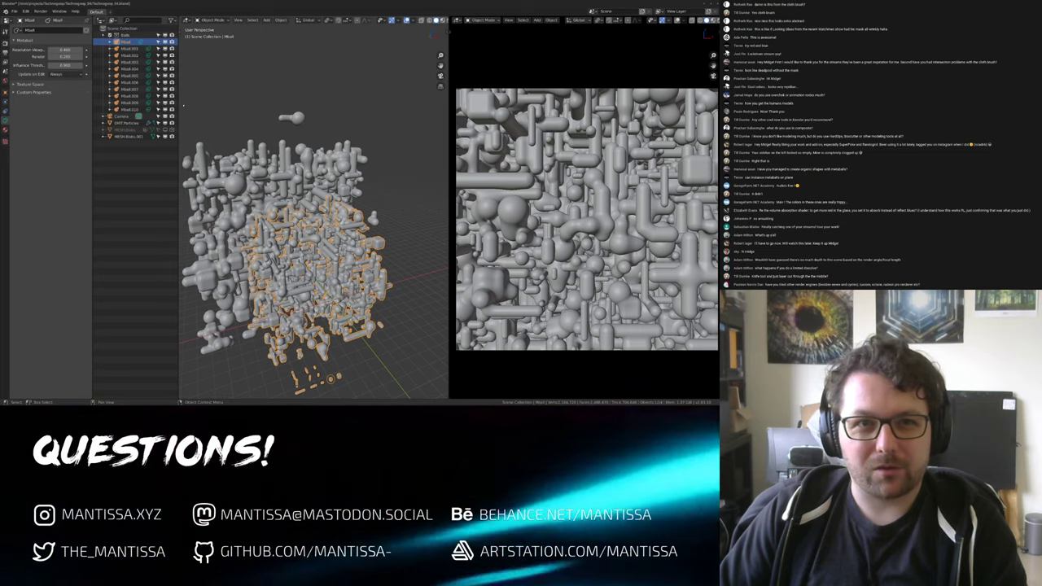
{"action": "left_click", "coordinate": [67, 49]}
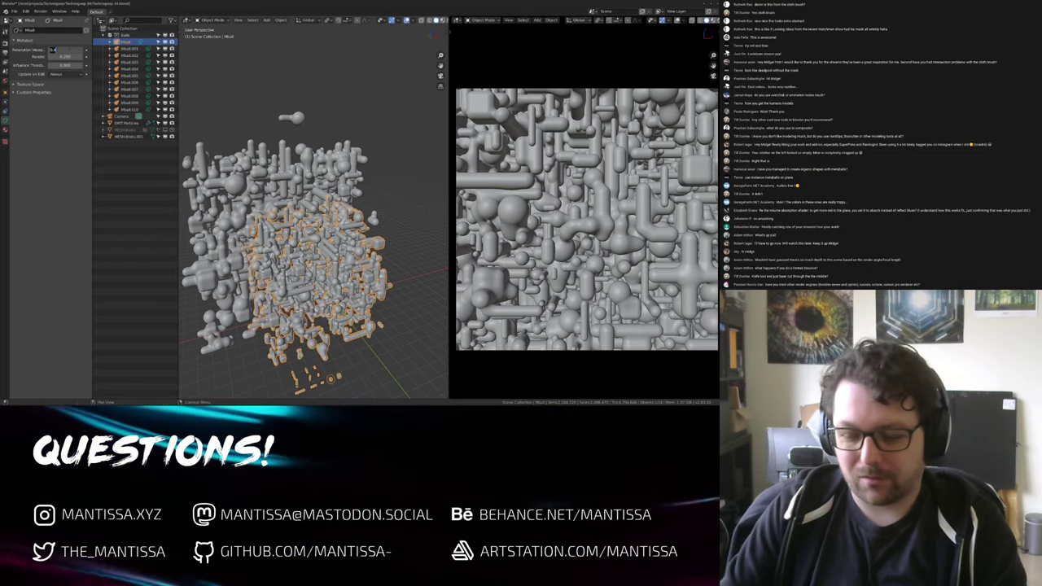
{"action": "type", "text": "1.5"}
{"action": "key", "text": "Return"}
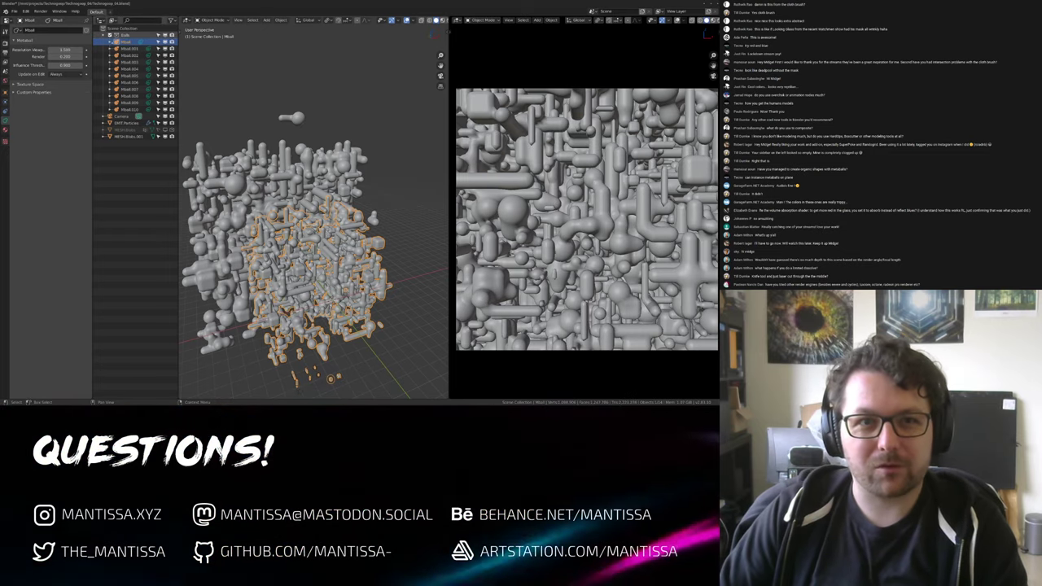
Exclude the Balls collection from the view layer and disable EMIT.Particles in viewports and renders
{"action": "left_click", "coordinate": [109, 35]}
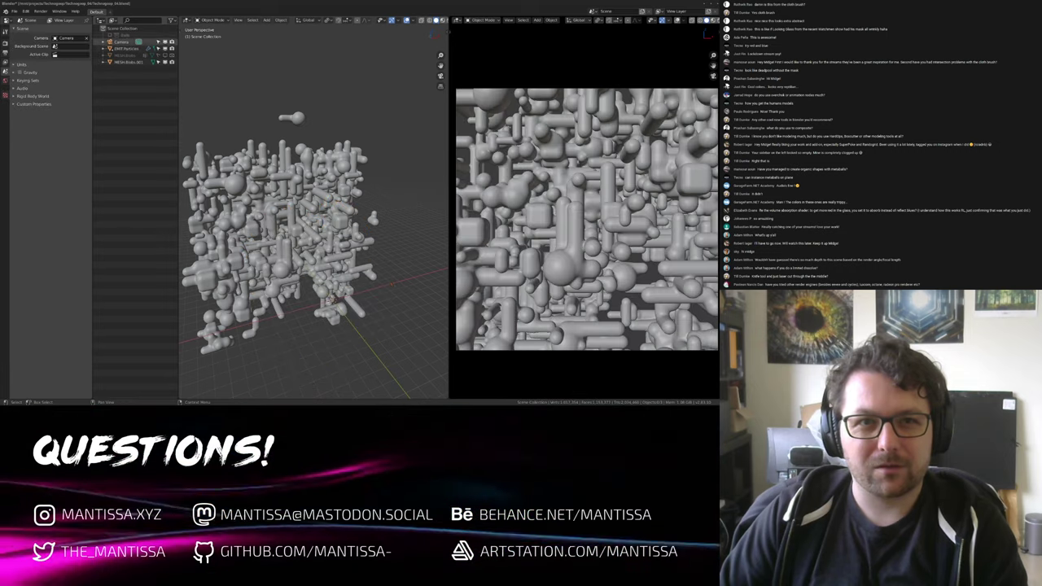
{"action": "left_click_drag", "start_coordinate": [165, 48], "coordinate": [173, 48]}
{"action": "middle_click_drag", "start_coordinate": [313, 236], "coordinate": [329, 215]}
Import the Wavefront file Technogoop_04-v2.obj into the scene
{"action": "left_click", "coordinate": [15, 12]}
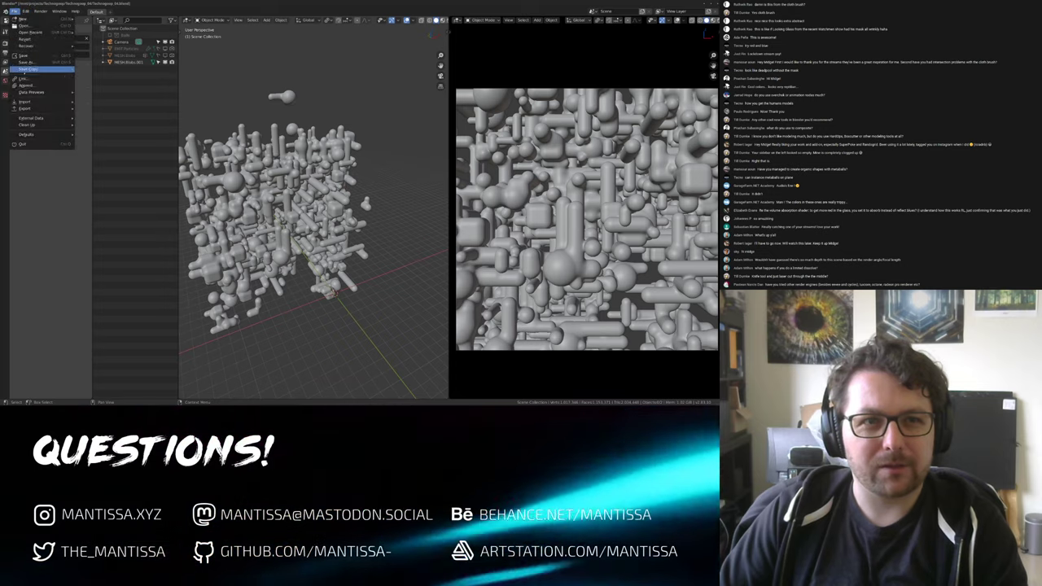
{"action": "mouse_move", "coordinate": [37, 101]}
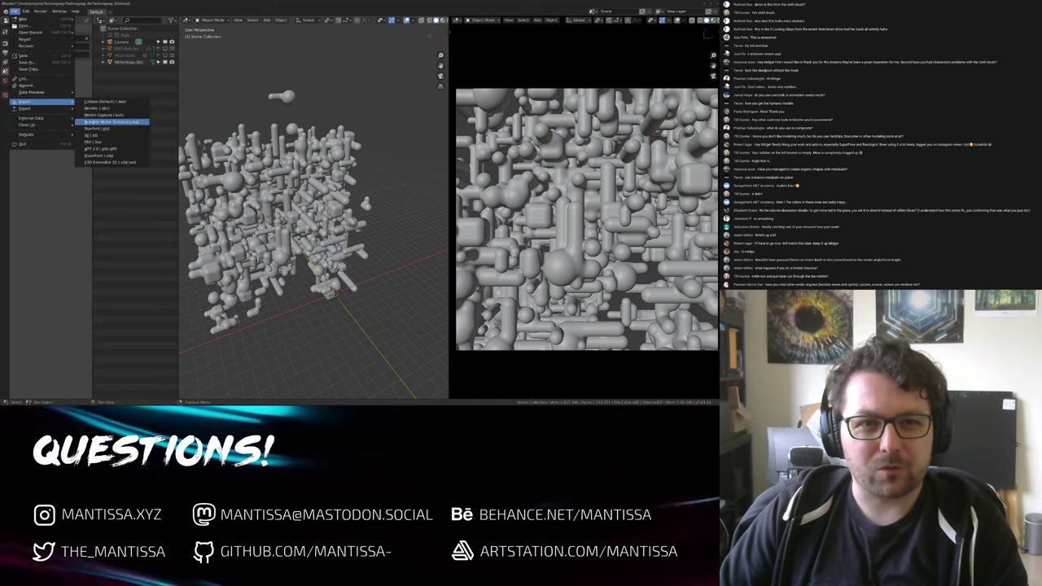
{"action": "left_click", "coordinate": [102, 155]}
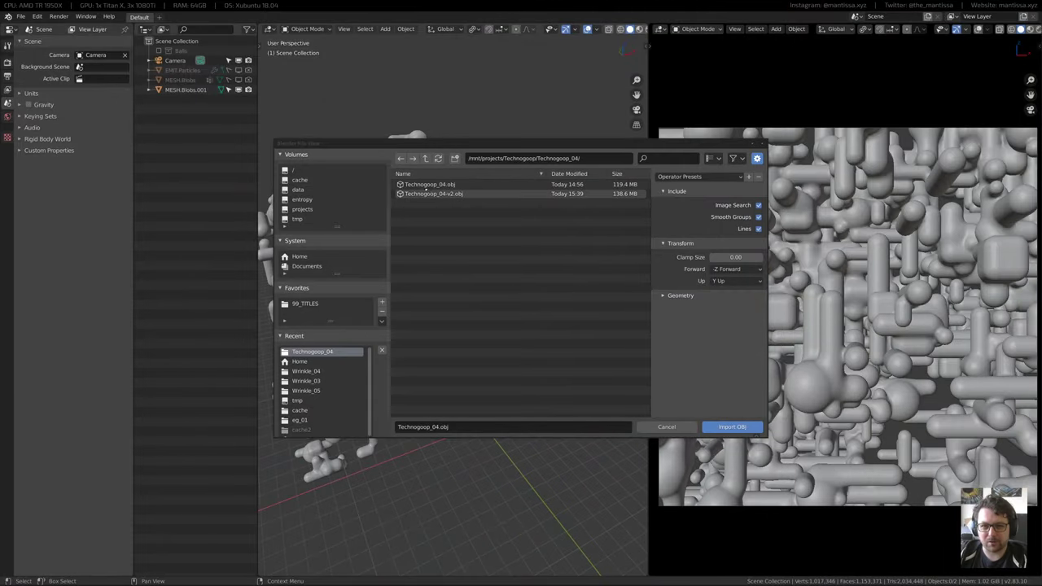
{"action": "left_click", "coordinate": [431, 194]}
{"action": "left_click", "coordinate": [754, 431]}
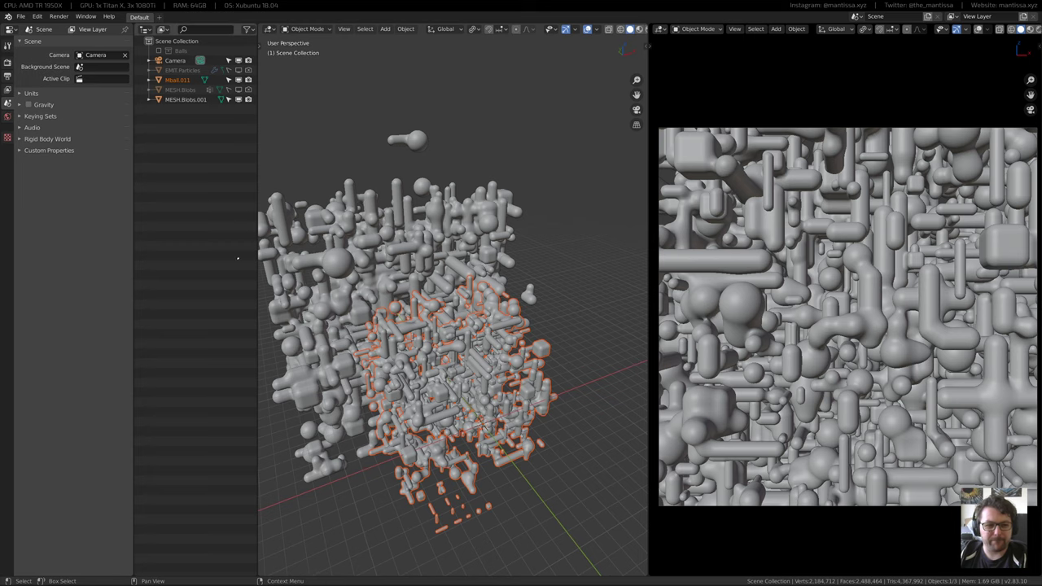
Deselect everything and switch the camera view to Rendered shading
{"action": "mouse_move", "coordinate": [440, 326]}
{"action": "middle_mouse_down"}
{"action": "mouse_move", "coordinate": [464, 402]}
{"action": "mouse_move", "coordinate": [505, 373]}
{"action": "mouse_move", "coordinate": [537, 395]}
{"action": "middle_mouse_up"}
{"action": "scroll", "coordinate": [444, 342], "scroll_direction": "up", "scroll_amount": 3}
{"action": "key", "text": "alt+a"}
{"action": "key", "text": "z"}
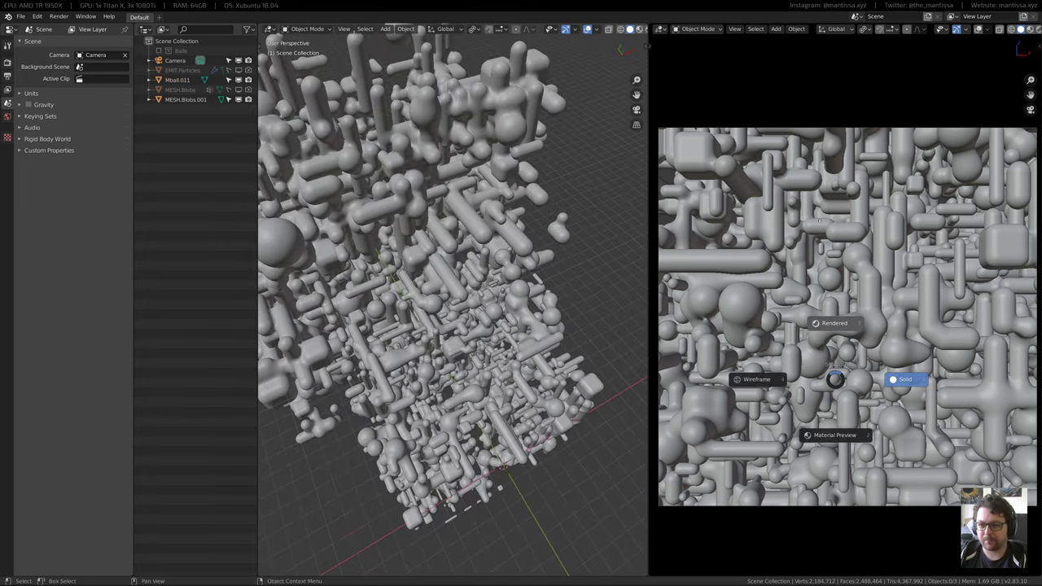
{"action": "left_click", "coordinate": [832, 323]}
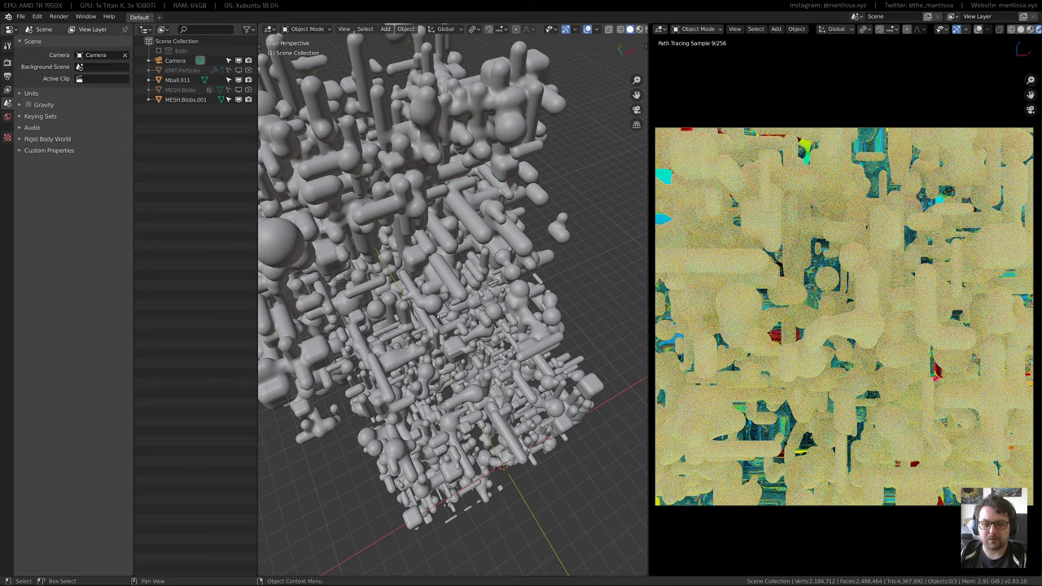
Assign the existing Default OBJ.001 material to the imported Mball.011 mesh in the Shader Editor
{"action": "middle_click_drag", "start_coordinate": [438, 316], "coordinate": [431, 302]}
{"action": "key", "text": "shift+F3"}
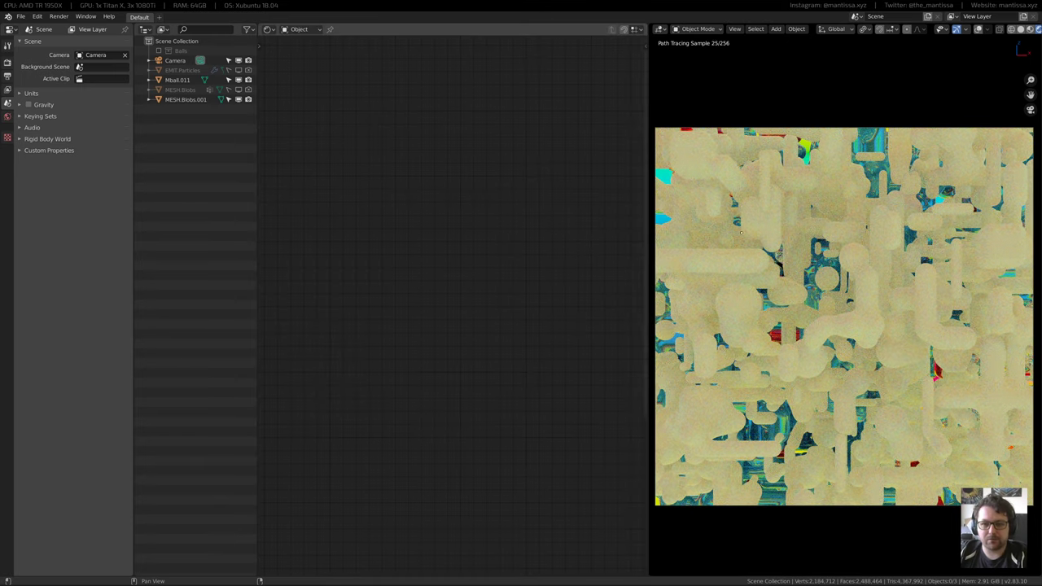
{"action": "left_click", "coordinate": [740, 232]}
{"action": "left_click", "coordinate": [506, 29]}
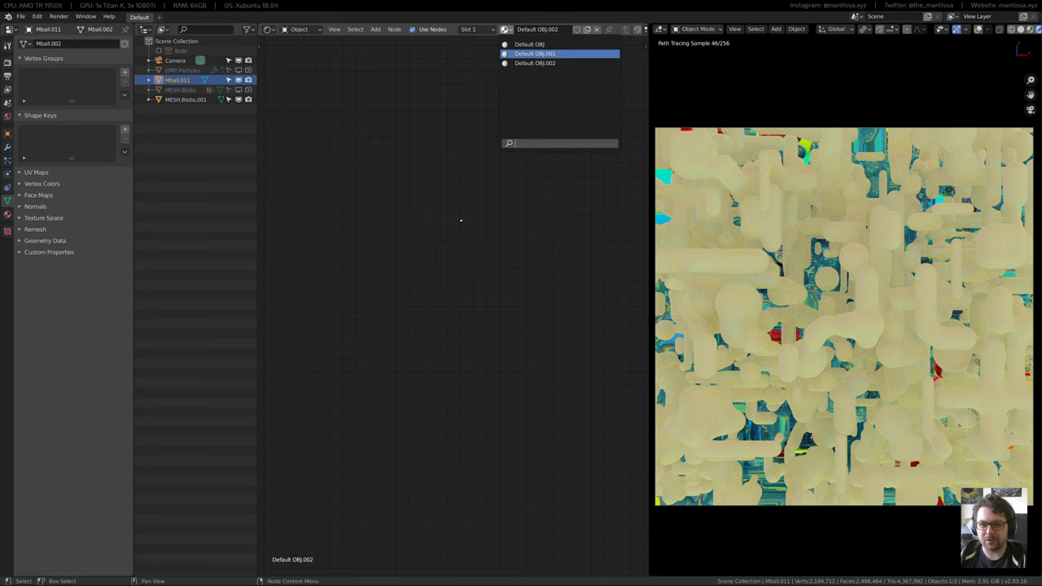
{"action": "left_click", "coordinate": [535, 53]}
{"action": "scroll", "coordinate": [405, 229], "scroll_direction": "down", "scroll_amount": 2}
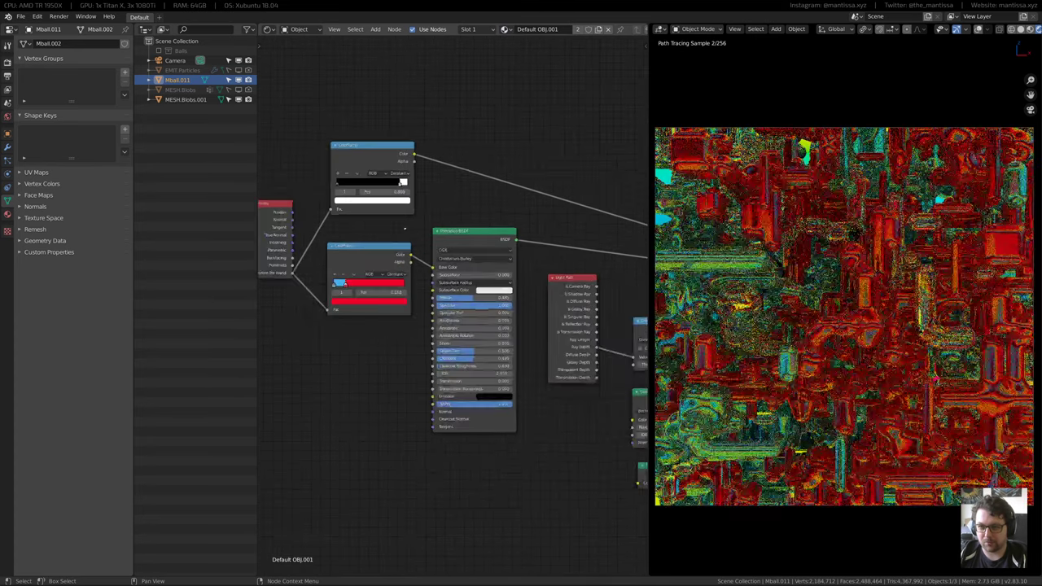
Move the red stop of the ColorRamp feeding the base colour to about 0.35
{"action": "middle_click_drag", "start_coordinate": [405, 229], "coordinate": [422, 255]}
{"action": "scroll", "coordinate": [422, 256], "scroll_direction": "down", "scroll_amount": 1}
{"action": "left_click_drag", "start_coordinate": [368, 307], "coordinate": [380, 311]}
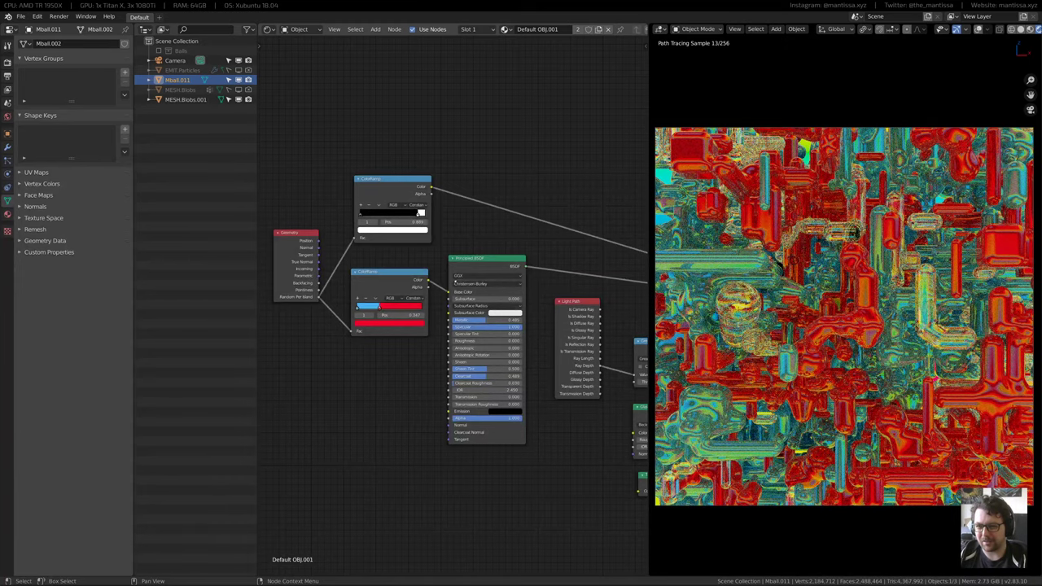
Add a Smooth modifier to the Mball.011 mesh
{"action": "key", "text": "shift+F5"}
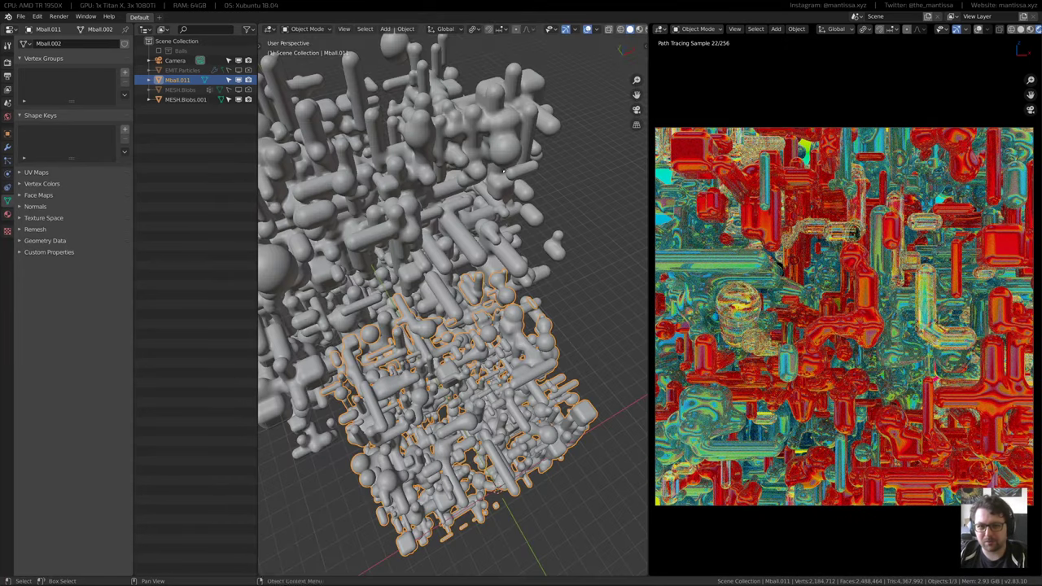
{"action": "scroll", "coordinate": [449, 354], "scroll_direction": "up", "scroll_amount": 8}
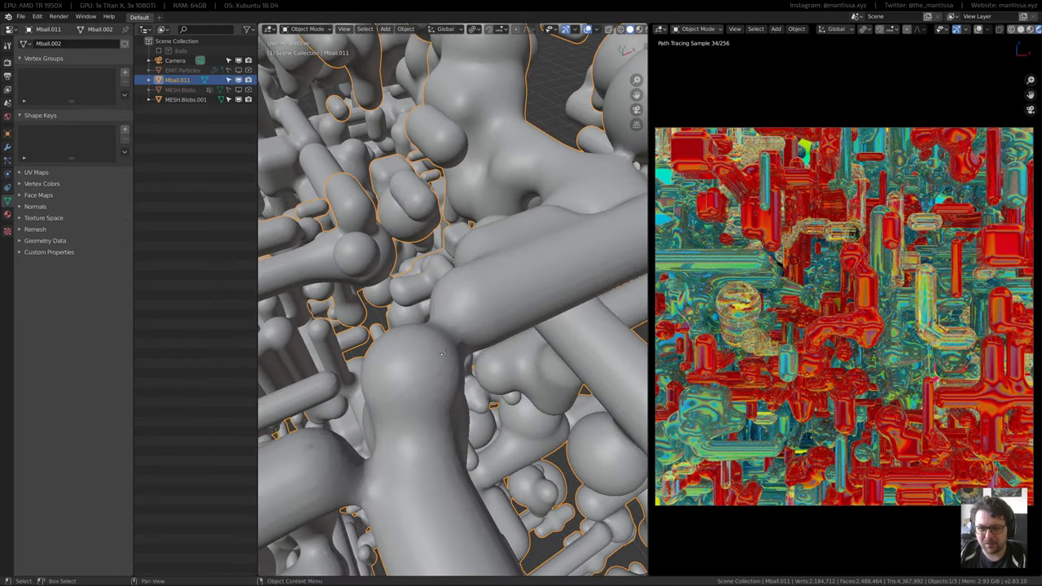
{"action": "key", "text": "shift+z"}
{"action": "key", "text": "shift+z"}
{"action": "scroll", "coordinate": [449, 353], "scroll_direction": "down", "scroll_amount": 3}
{"action": "middle_click_drag", "start_coordinate": [449, 353], "coordinate": [374, 321]}
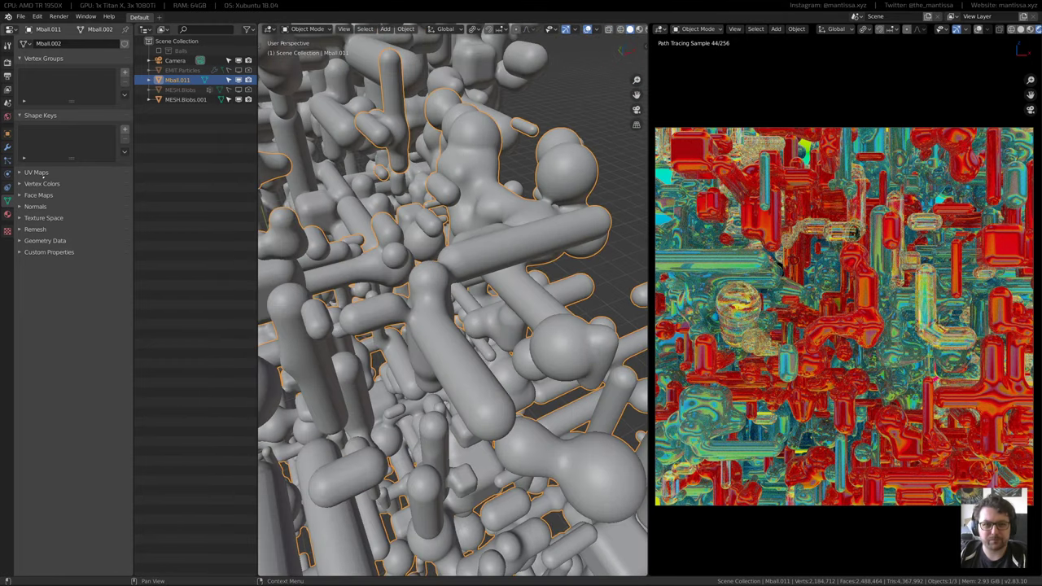
{"action": "left_click", "coordinate": [8, 147]}
{"action": "left_click", "coordinate": [74, 43]}
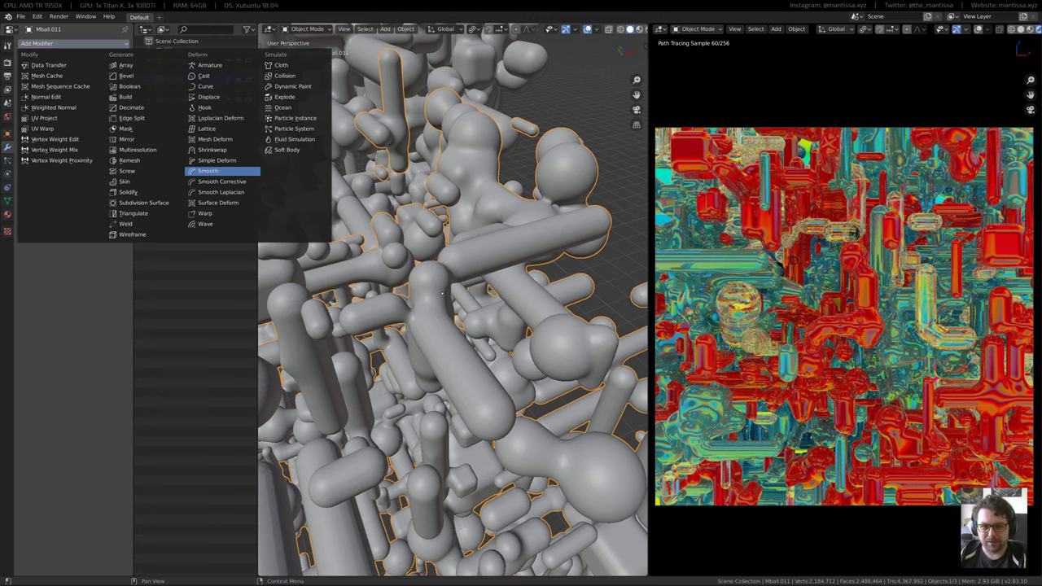
{"action": "left_click", "coordinate": [208, 171]}
{"action": "scroll", "coordinate": [439, 274], "scroll_direction": "up", "scroll_amount": 8}
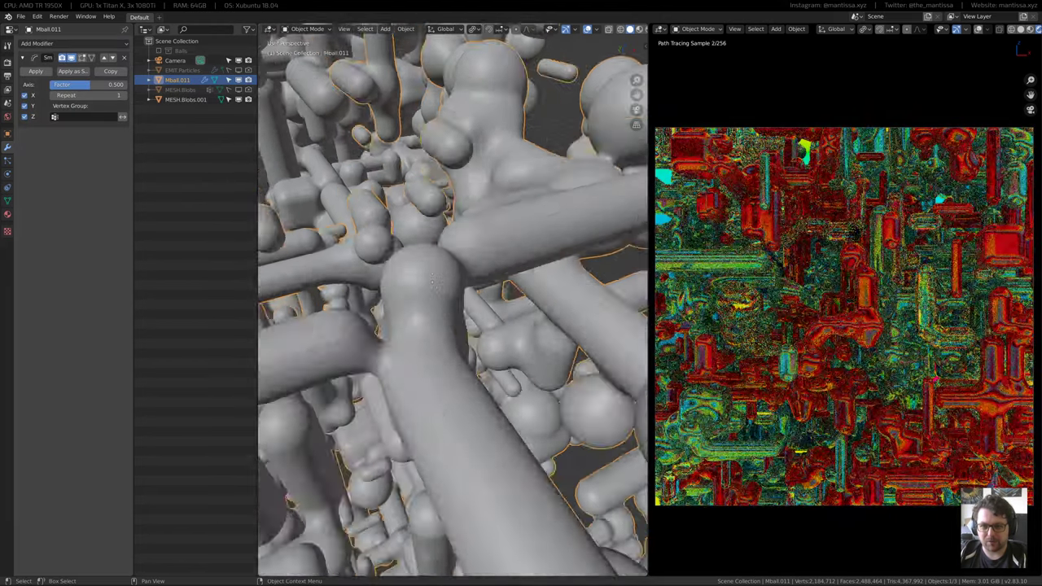
Set the Smooth modifier's repeat count to 15 on the Mball.011 mesh
{"action": "left_click", "coordinate": [99, 96]}
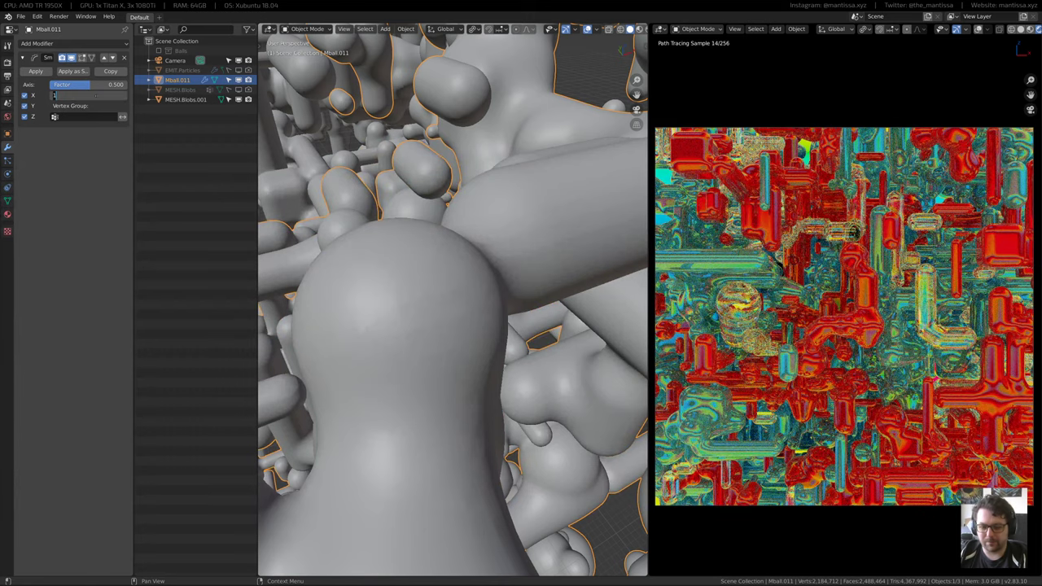
{"action": "type", "text": "15"}
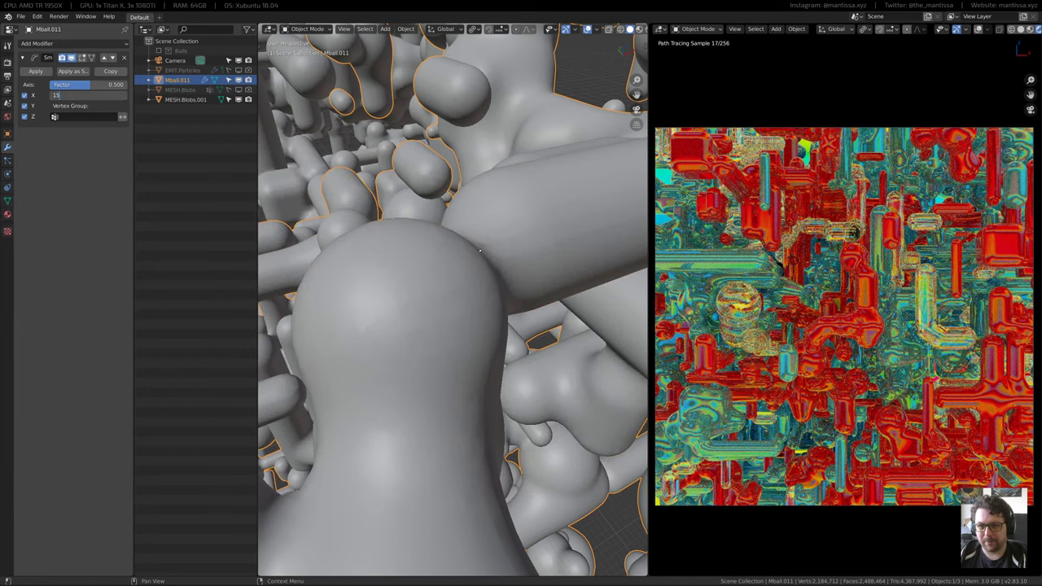
{"action": "key", "text": "Return"}
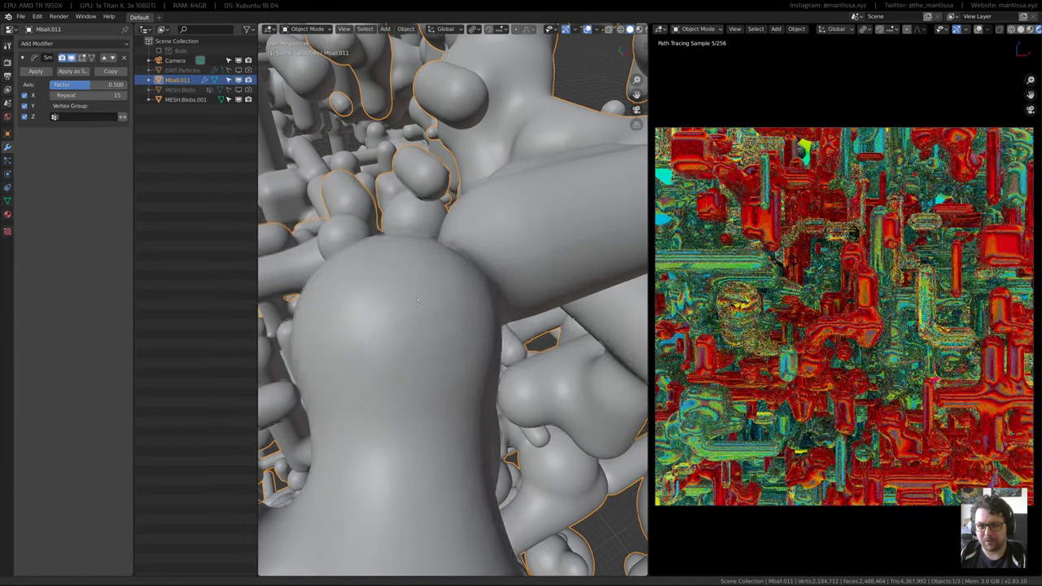
{"action": "scroll", "coordinate": [456, 277], "scroll_direction": "down", "scroll_amount": 5}
{"action": "scroll", "coordinate": [433, 284], "scroll_direction": "down", "scroll_amount": 10}
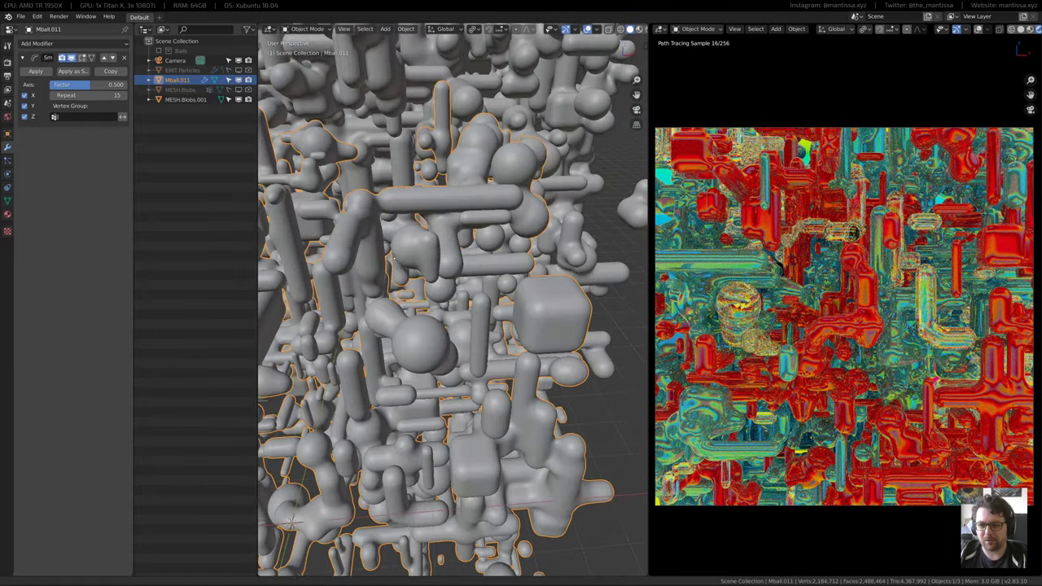
{"action": "middle_click_drag", "start_coordinate": [502, 192], "coordinate": [452, 481]}
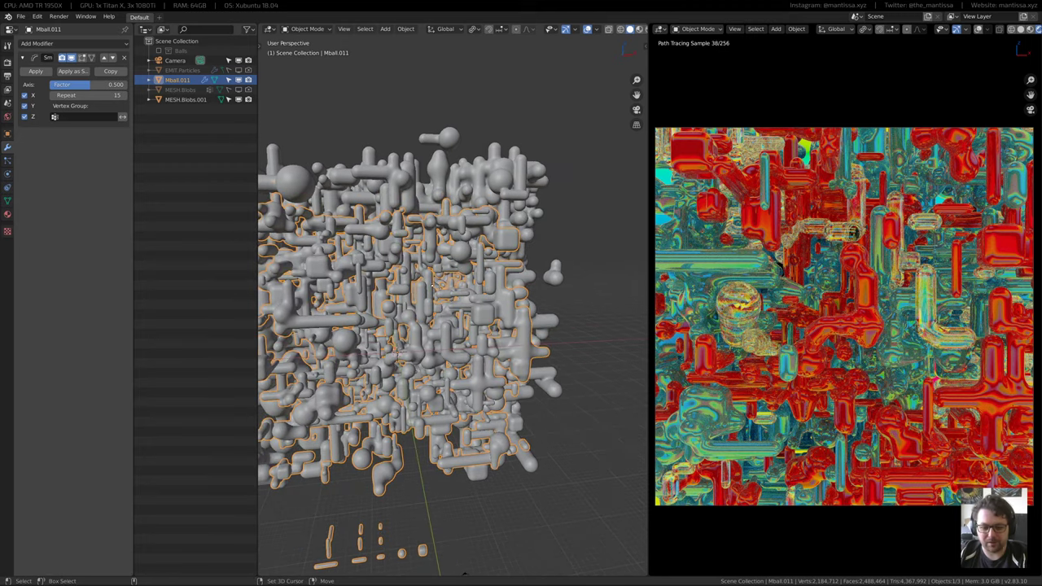
In the Shader Editor, move the white stop of the black-and-white ColorRamp to about 0.71
{"action": "key", "text": "shift+F3"}
{"action": "mouse_move", "coordinate": [509, 278]}
{"action": "middle_mouse_down"}
{"action": "mouse_move", "coordinate": [485, 297]}
{"action": "mouse_move", "coordinate": [511, 290]}
{"action": "middle_mouse_up"}
{"action": "scroll", "coordinate": [486, 296], "scroll_direction": "up", "scroll_amount": 4}
{"action": "scroll", "coordinate": [498, 252], "scroll_direction": "down", "scroll_amount": 1}
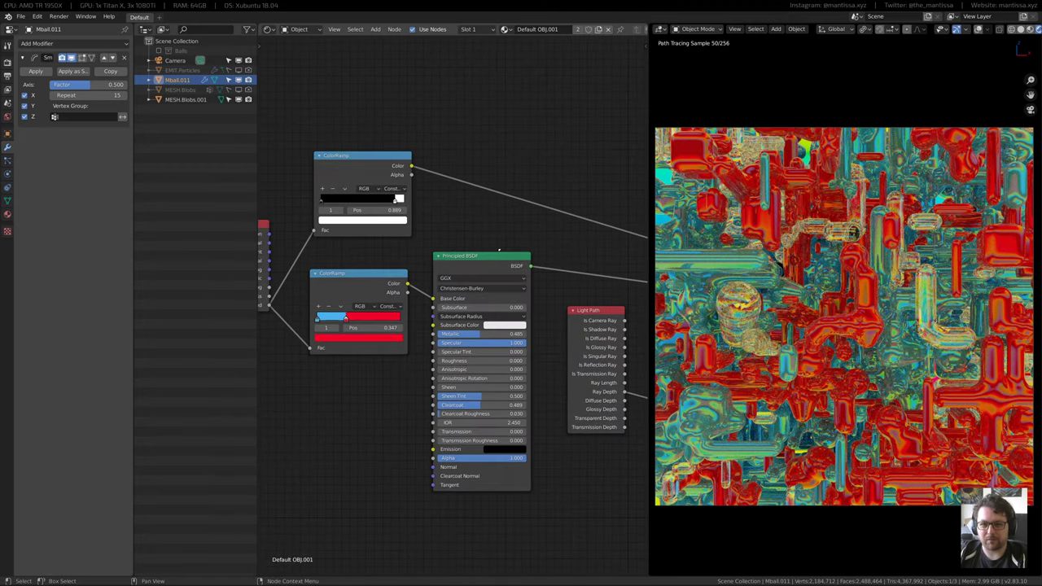
{"action": "middle_click_drag", "start_coordinate": [498, 252], "coordinate": [487, 275]}
{"action": "left_click_drag", "start_coordinate": [386, 221], "coordinate": [370, 221]}
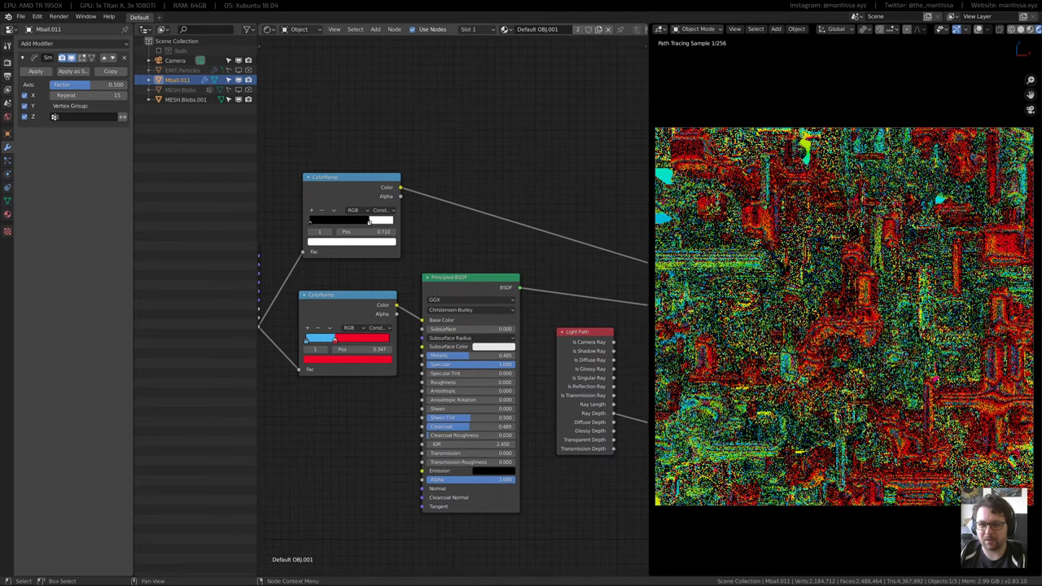
Raise the Principled BSDF's roughness to about 0.24 and its subsurface amount to about 0.168
{"action": "scroll", "coordinate": [492, 358], "scroll_direction": "up", "scroll_amount": 2}
{"action": "left_click_drag", "start_coordinate": [452, 391], "coordinate": [476, 391]}
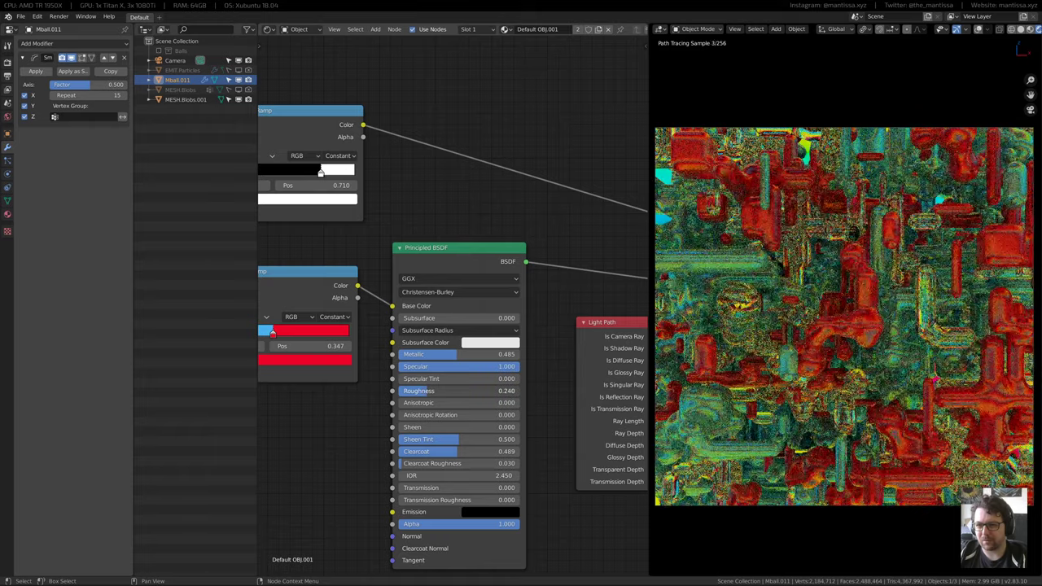
{"action": "left_click_drag", "start_coordinate": [455, 317], "coordinate": [475, 317]}
Set the first Subsurface Radius value of the Principled BSDF to 0.1 and lower the roughness to about 0.183
{"action": "left_click", "coordinate": [455, 329]}
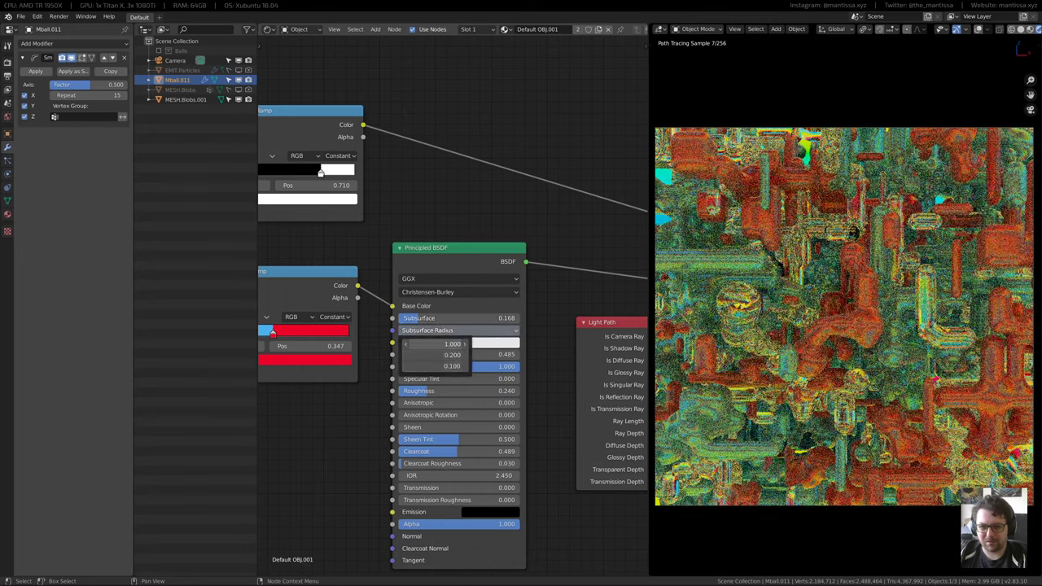
{"action": "type", "text": ".1"}
{"action": "key", "text": "Return"}
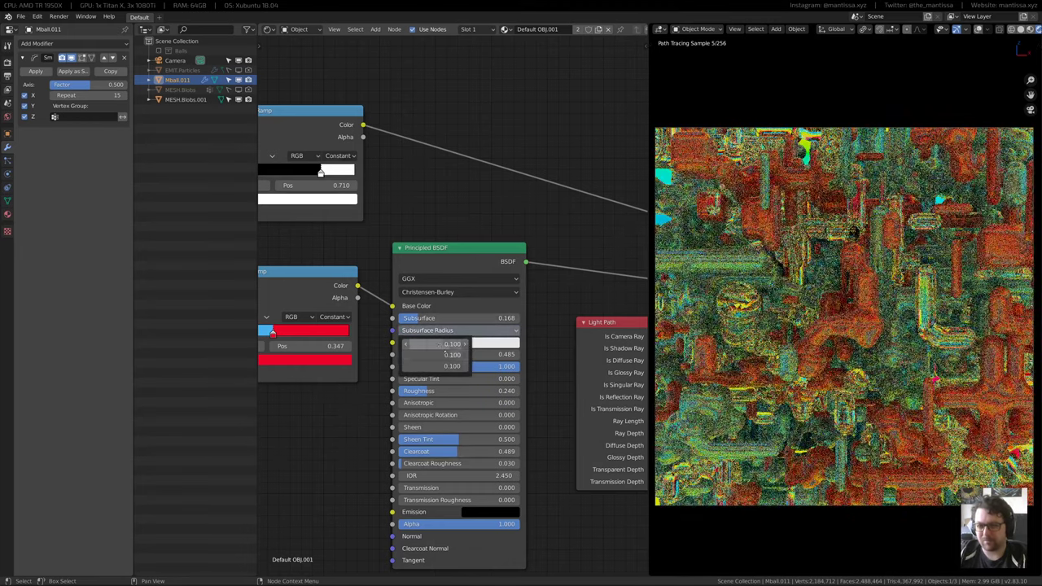
{"action": "middle_click_drag", "start_coordinate": [476, 295], "coordinate": [445, 311]}
{"action": "scroll", "coordinate": [447, 306], "scroll_direction": "down", "scroll_amount": 3}
{"action": "scroll", "coordinate": [446, 306], "scroll_direction": "up", "scroll_amount": 2}
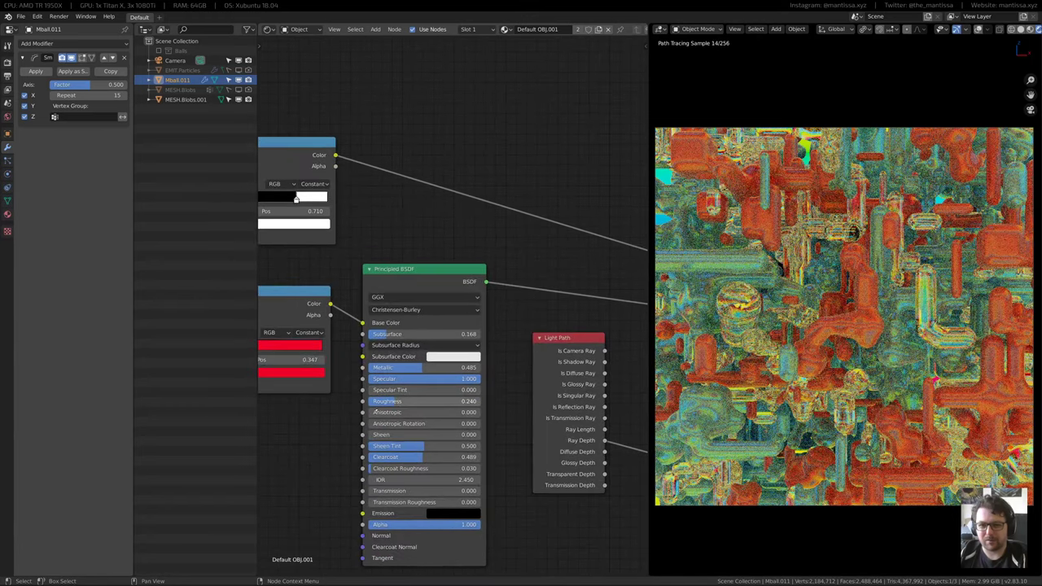
{"action": "left_click_drag", "start_coordinate": [440, 401], "coordinate": [432, 401]}
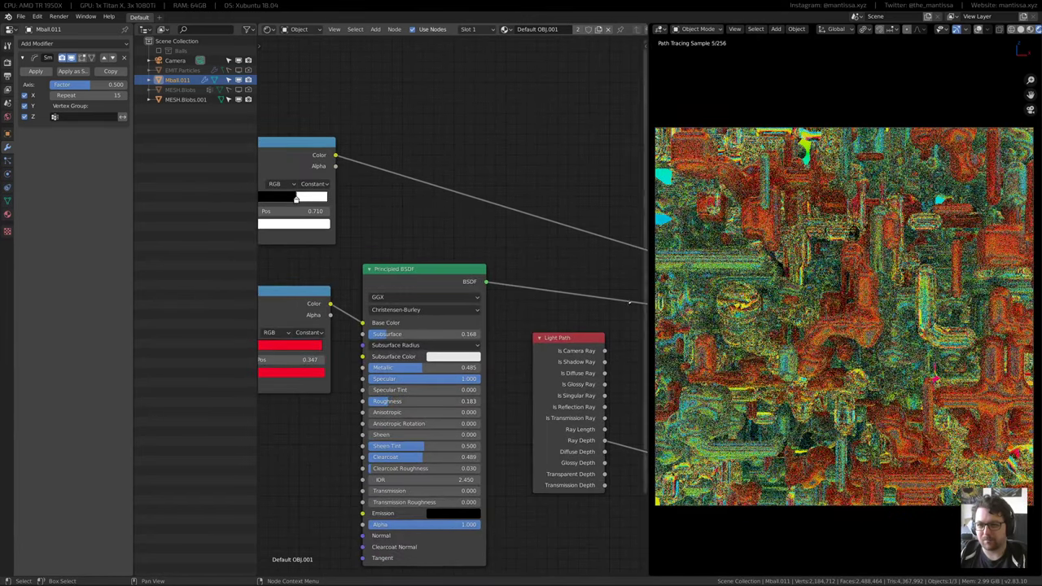
{"action": "middle_click_drag", "start_coordinate": [508, 288], "coordinate": [417, 273]}
{"action": "scroll", "coordinate": [501, 236], "scroll_direction": "down", "scroll_amount": 5}
{"action": "middle_click_drag", "start_coordinate": [567, 313], "coordinate": [360, 345]}
{"action": "scroll", "coordinate": [505, 323], "scroll_direction": "up", "scroll_amount": 3}
{"action": "key", "text": "shift+a"}
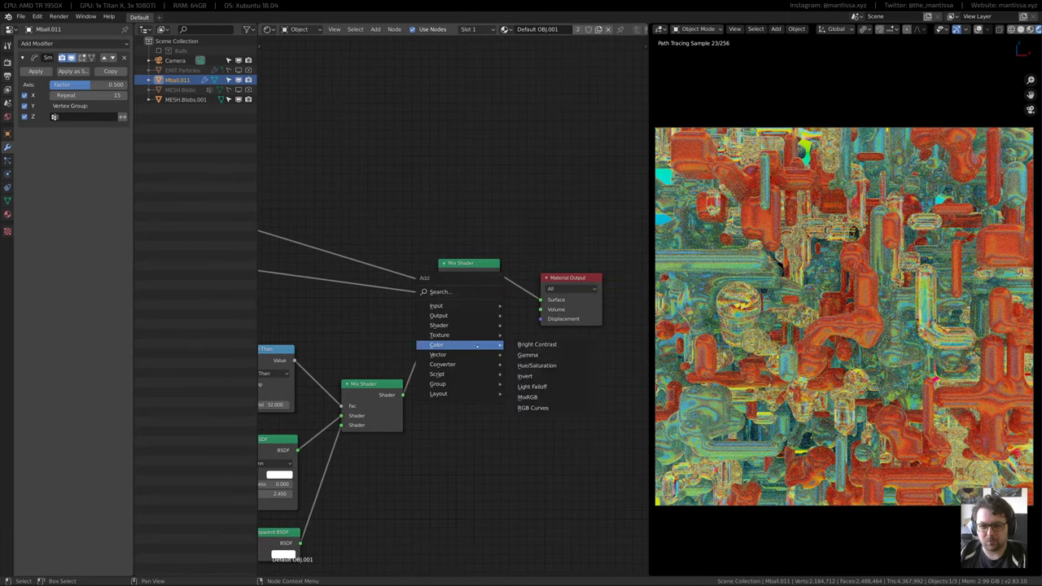
{"action": "mouse_move", "coordinate": [456, 361]}
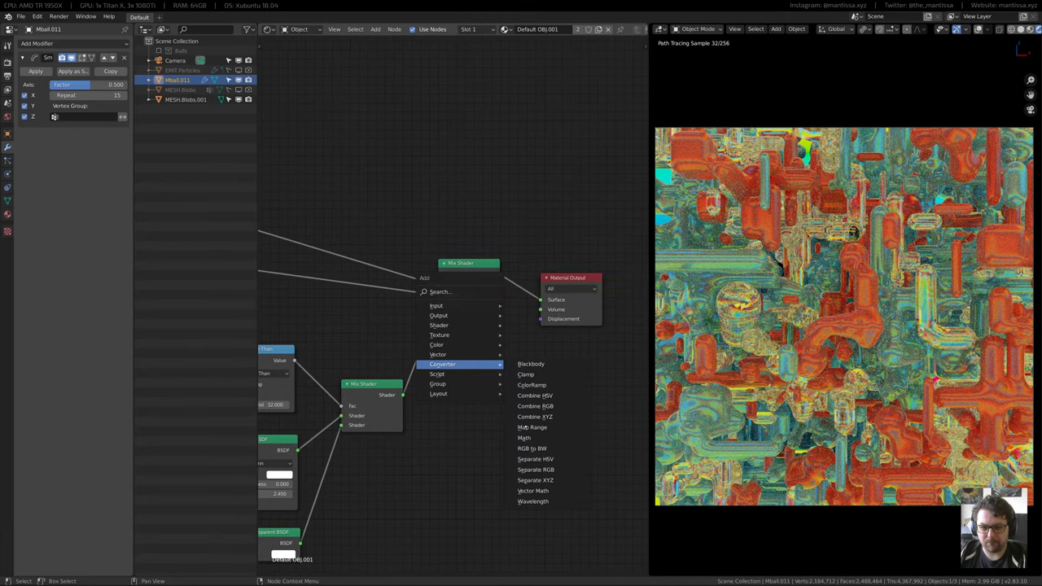
{"action": "mouse_move", "coordinate": [443, 336]}
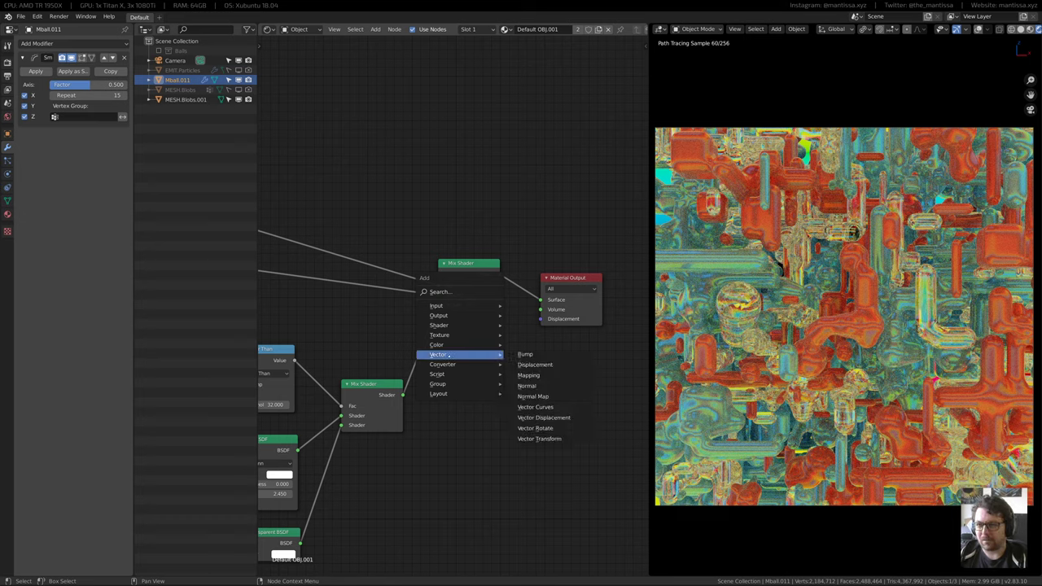
{"action": "key", "text": "Escape"}
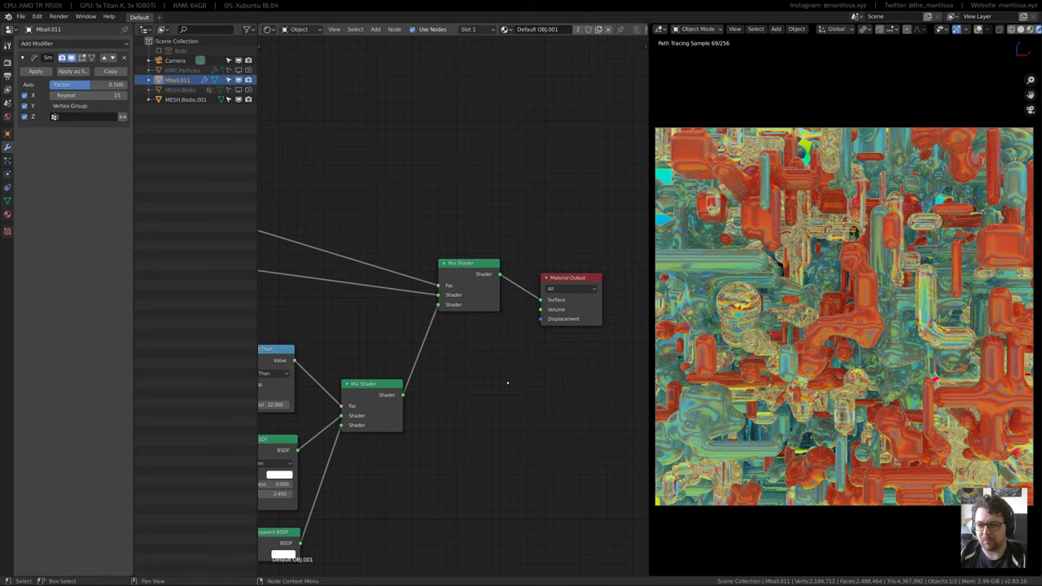
Recolour the red stop of the base-colour ColorRamp to hot pink, with hue about 0.909 and saturation about 0.878
{"action": "middle_click_drag", "start_coordinate": [506, 382], "coordinate": [526, 412]}
{"action": "scroll", "coordinate": [527, 411], "scroll_direction": "down", "scroll_amount": 5}
{"action": "middle_click_drag", "start_coordinate": [340, 302], "coordinate": [635, 298]}
{"action": "scroll", "coordinate": [417, 348], "scroll_direction": "up", "scroll_amount": 7}
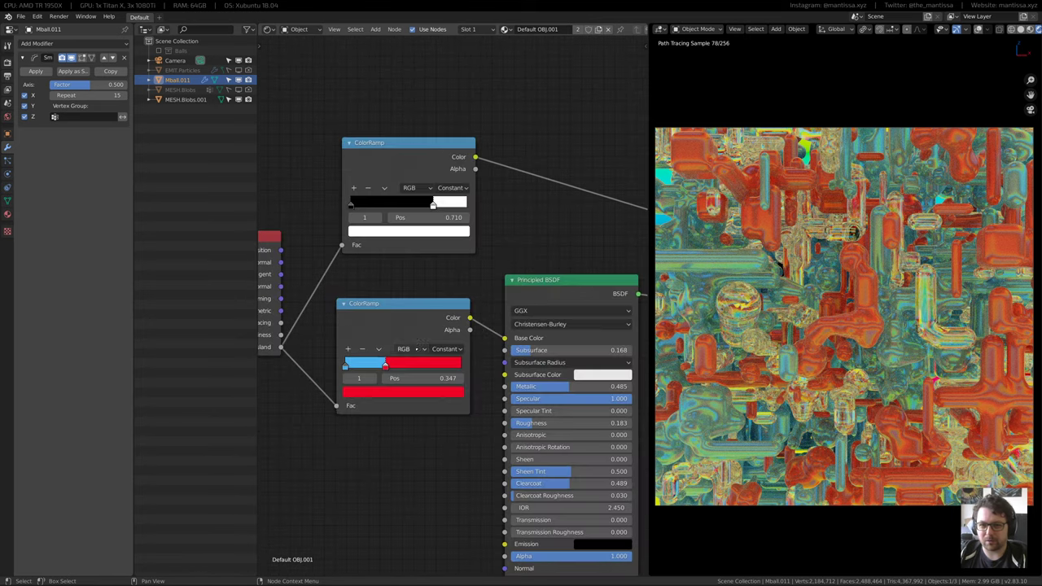
{"action": "left_click", "coordinate": [403, 391]}
{"action": "left_click", "coordinate": [379, 256]}
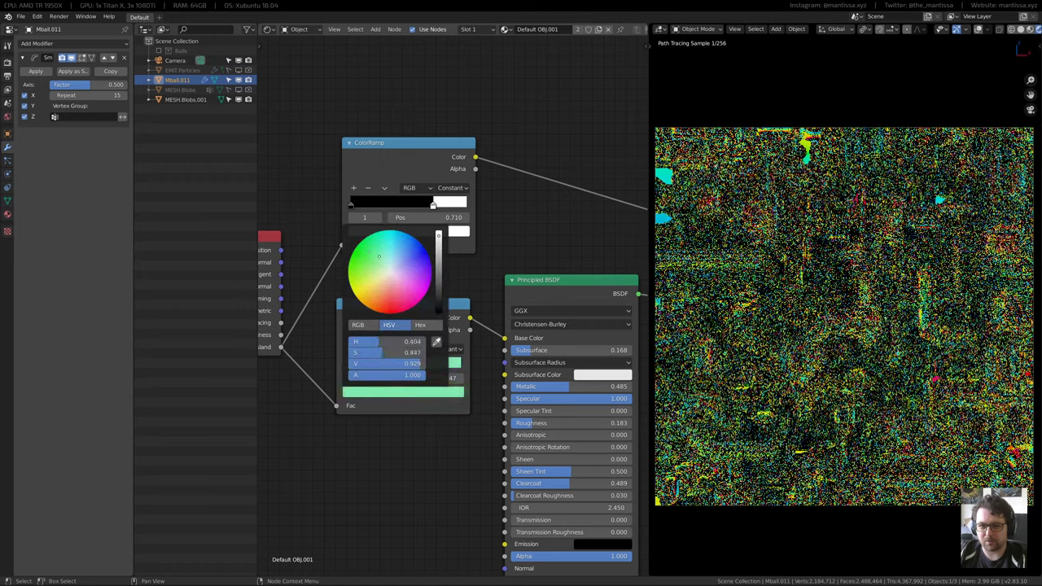
{"action": "left_click_drag", "start_coordinate": [379, 256], "coordinate": [409, 302]}
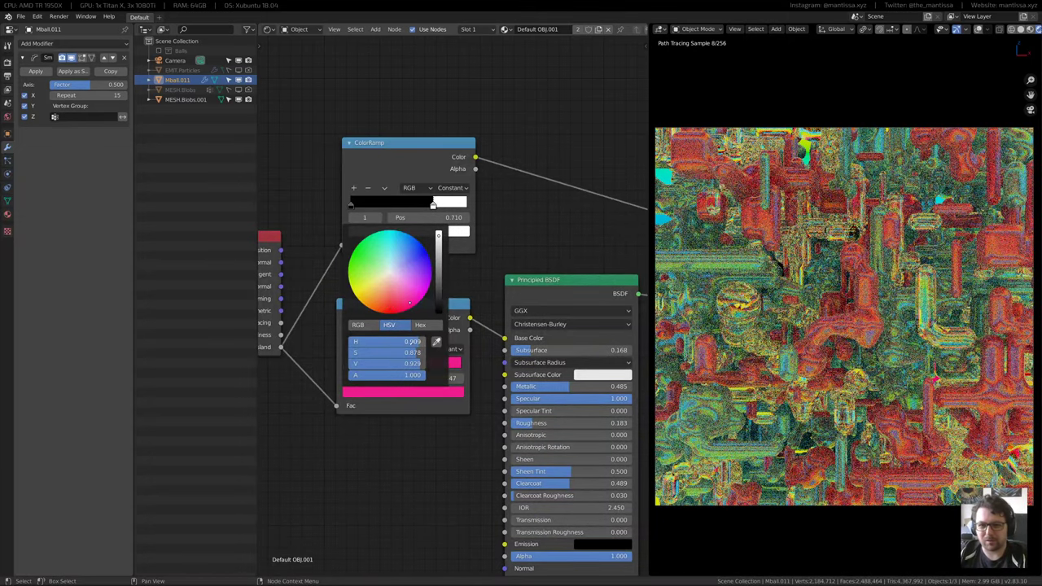
Lower the Principled BSDF's metallic value to about 0.34 and set its roughness to about 0.492
{"action": "middle_click_drag", "start_coordinate": [499, 263], "coordinate": [436, 276]}
{"action": "scroll", "coordinate": [436, 275], "scroll_direction": "up", "scroll_amount": 2}
{"action": "middle_click_drag", "start_coordinate": [515, 449], "coordinate": [496, 378]}
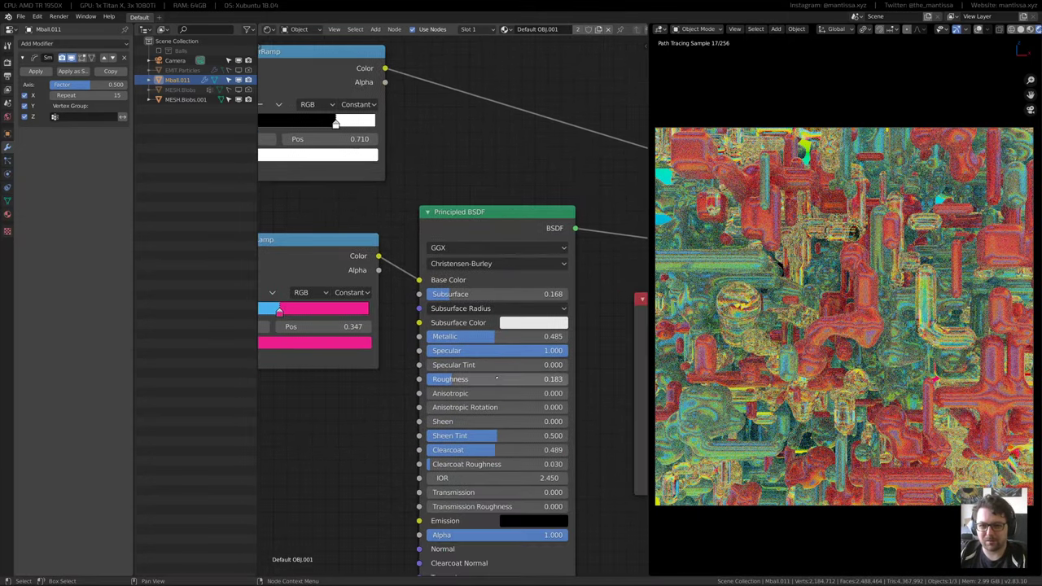
{"action": "left_click_drag", "start_coordinate": [496, 336], "coordinate": [473, 336]}
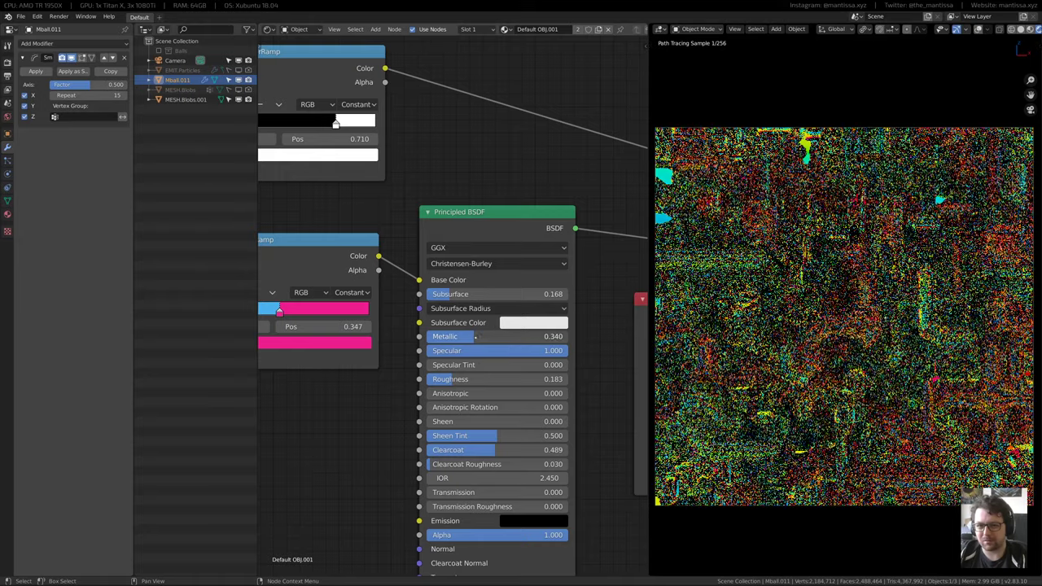
{"action": "middle_click_drag", "start_coordinate": [470, 451], "coordinate": [457, 388]}
{"action": "left_click_drag", "start_coordinate": [456, 317], "coordinate": [499, 317]}
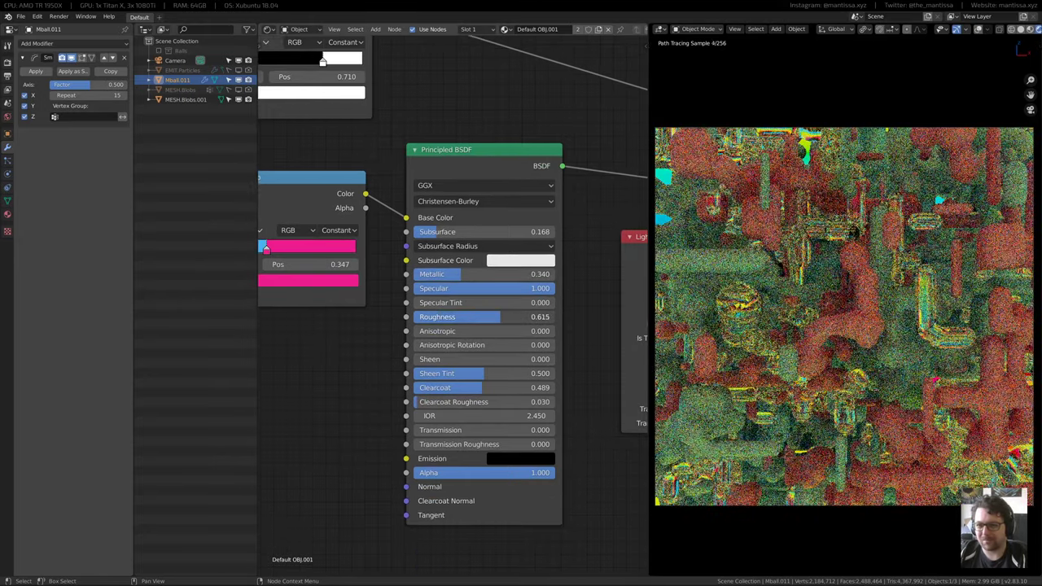
{"action": "left_click_drag", "start_coordinate": [500, 316], "coordinate": [482, 317]}
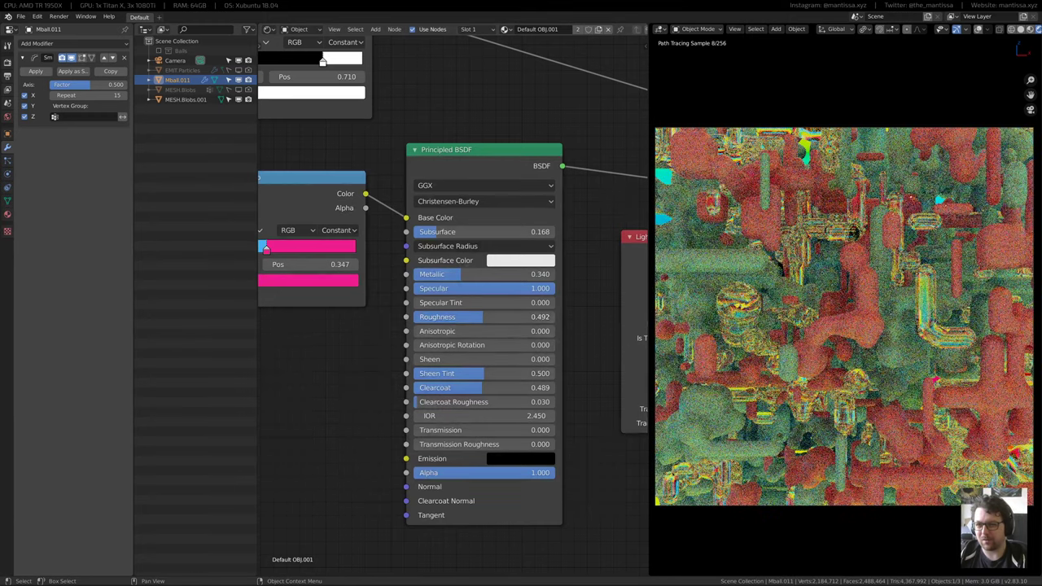
Select the MESH.Blobs.001 object in the 3D viewport and move it in the negative direction along the global X axis
{"action": "middle_click_drag", "start_coordinate": [379, 355], "coordinate": [366, 365]}
{"action": "key", "text": "shift+F5"}
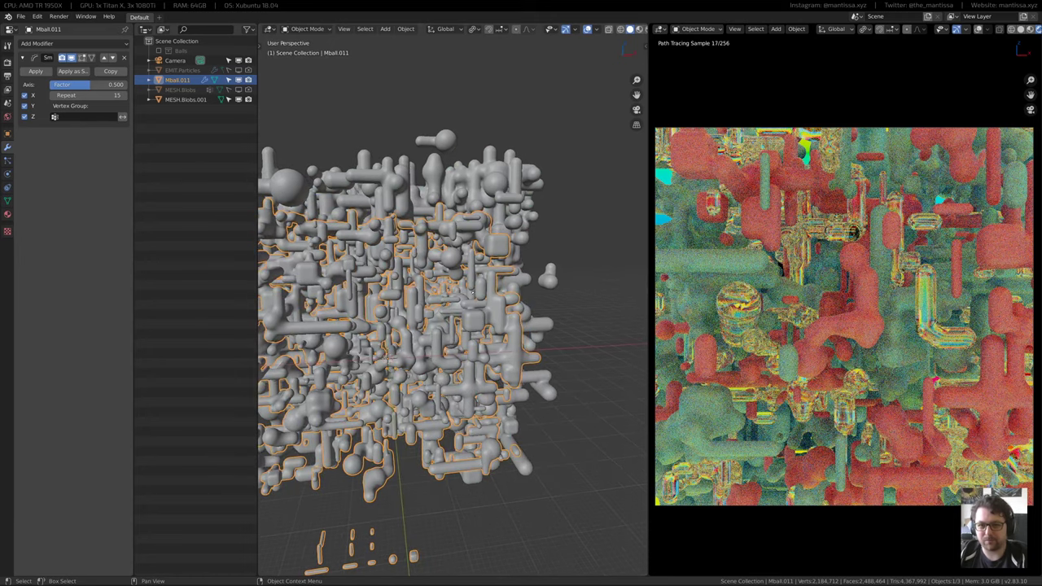
{"action": "left_click", "coordinate": [473, 292]}
{"action": "middle_click_drag", "start_coordinate": [516, 311], "coordinate": [509, 289]}
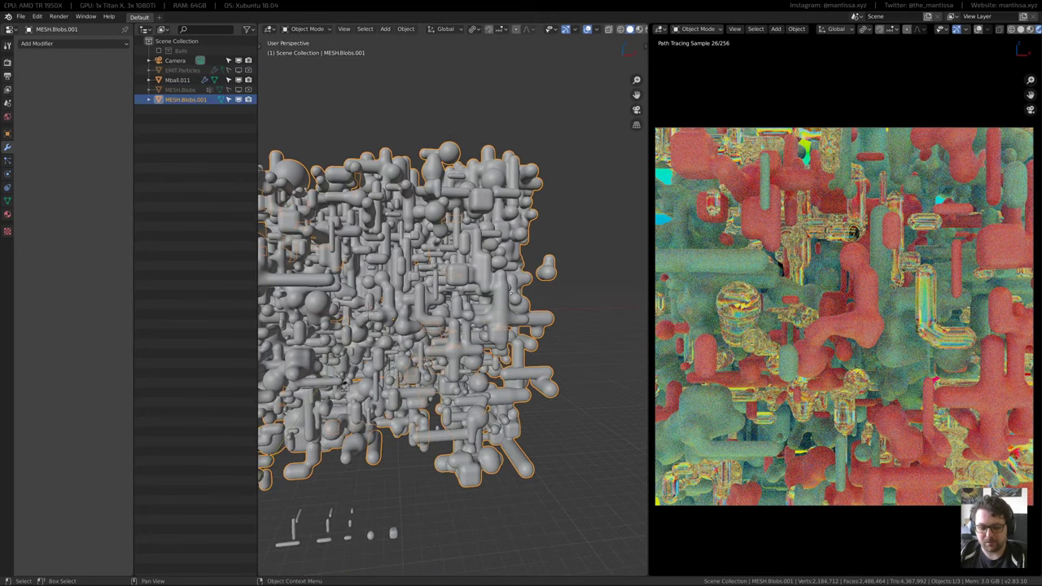
{"action": "key", "text": "g"}
{"action": "key", "text": "x"}
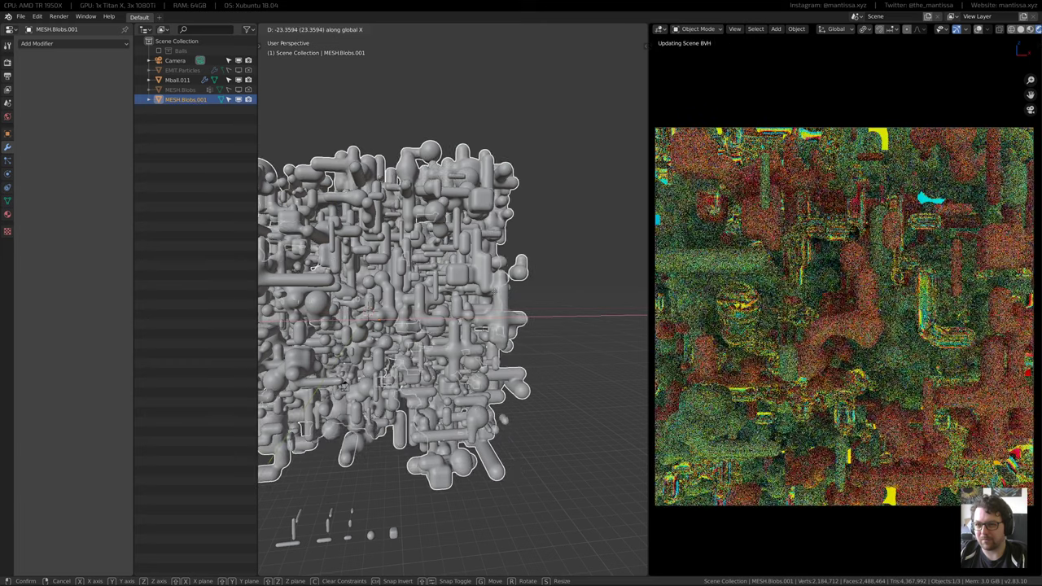
{"action": "left_click", "coordinate": [494, 290]}
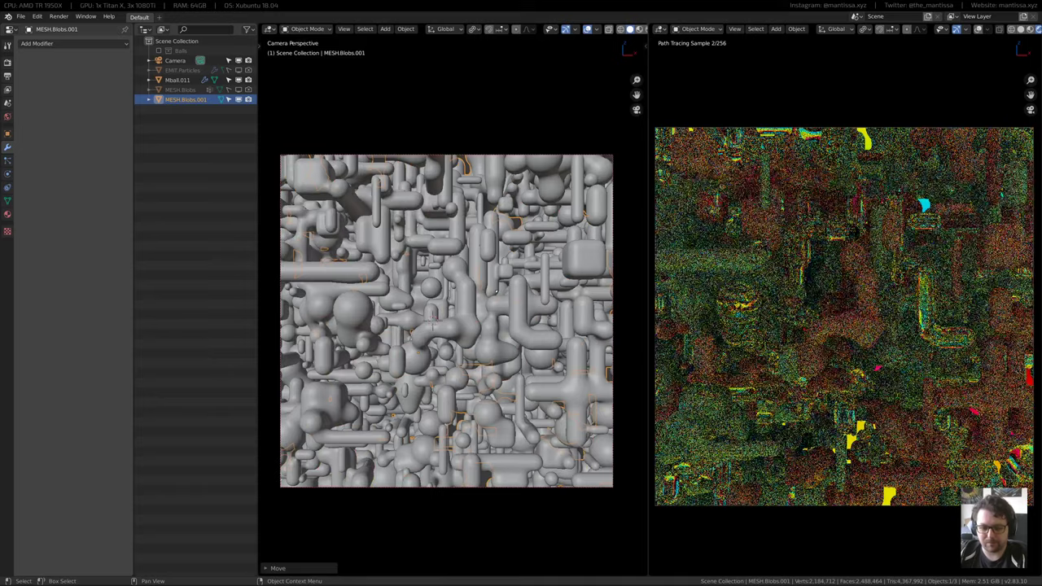
From the camera view, reposition MESH.Blobs.001 and scale it up to about 1.3 times its size to fill the background
{"action": "key", "text": "g"}
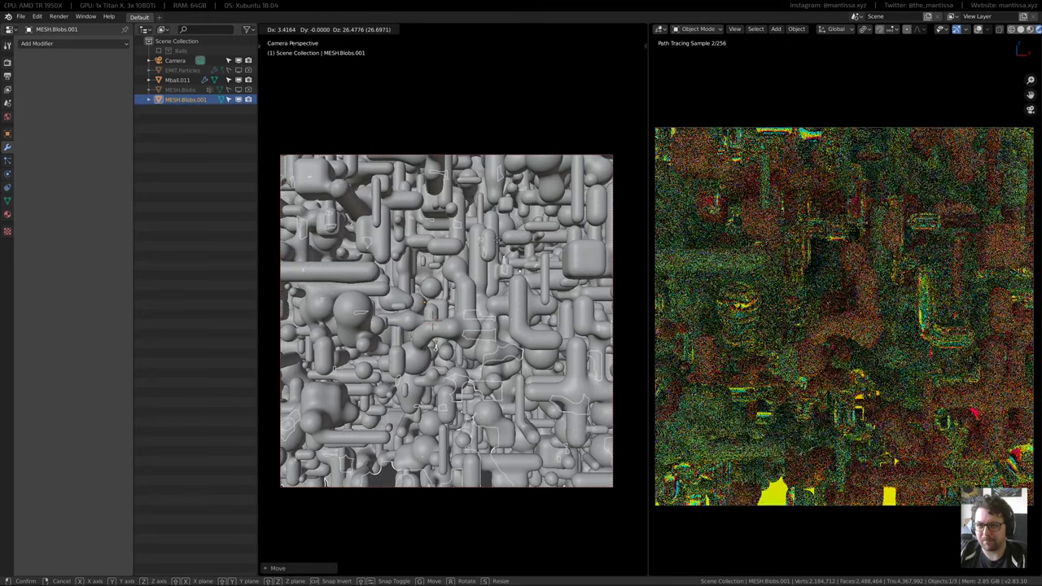
{"action": "left_click", "coordinate": [482, 317]}
{"action": "key", "text": "s"}
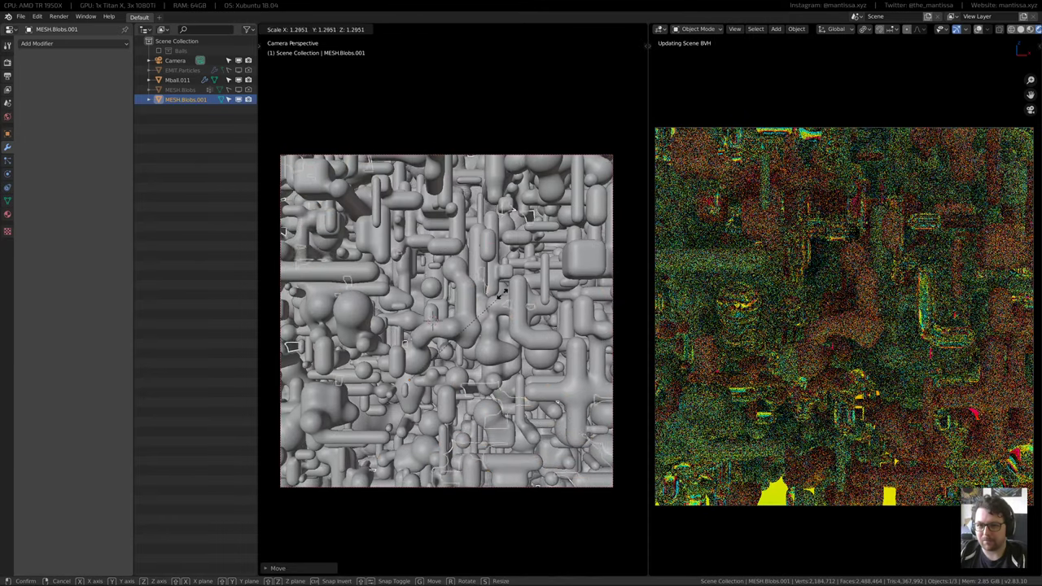
{"action": "left_click", "coordinate": [433, 323]}
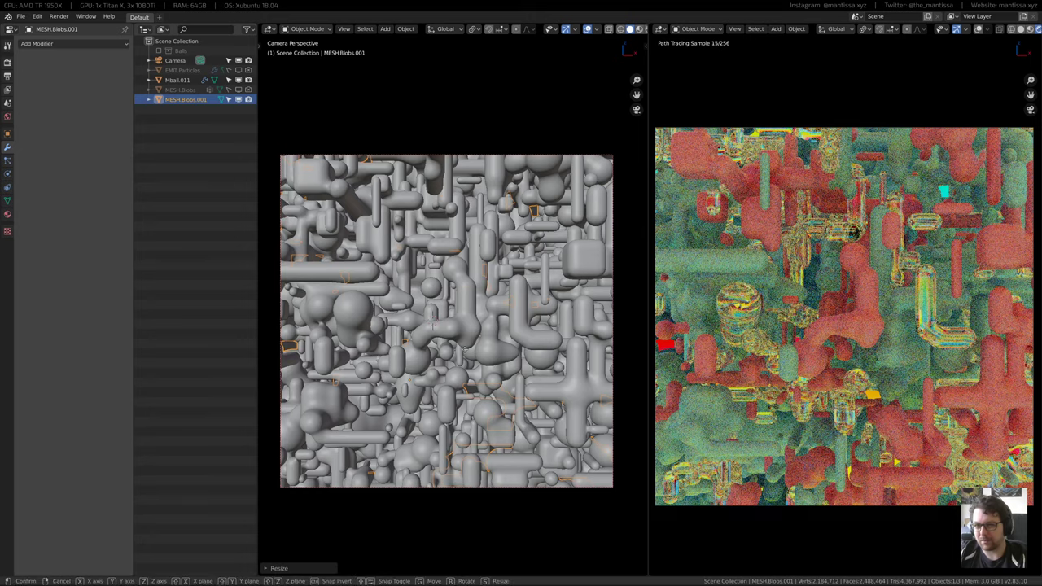
Reposition MESH.Blobs.001 from the camera view and rotate it 90 degrees about the global Y axis
{"action": "key", "text": "g"}
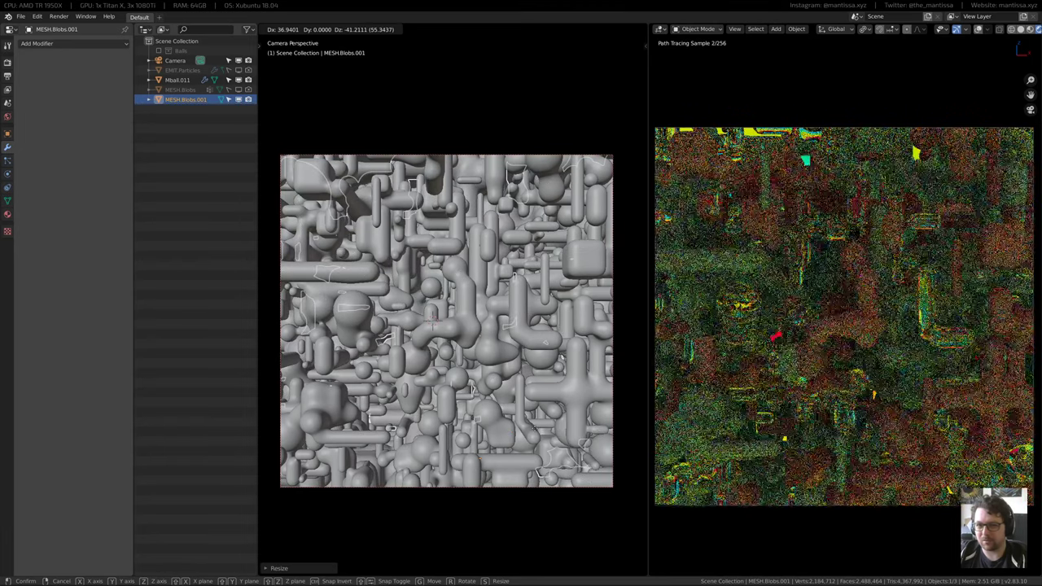
{"action": "key", "text": "Return"}
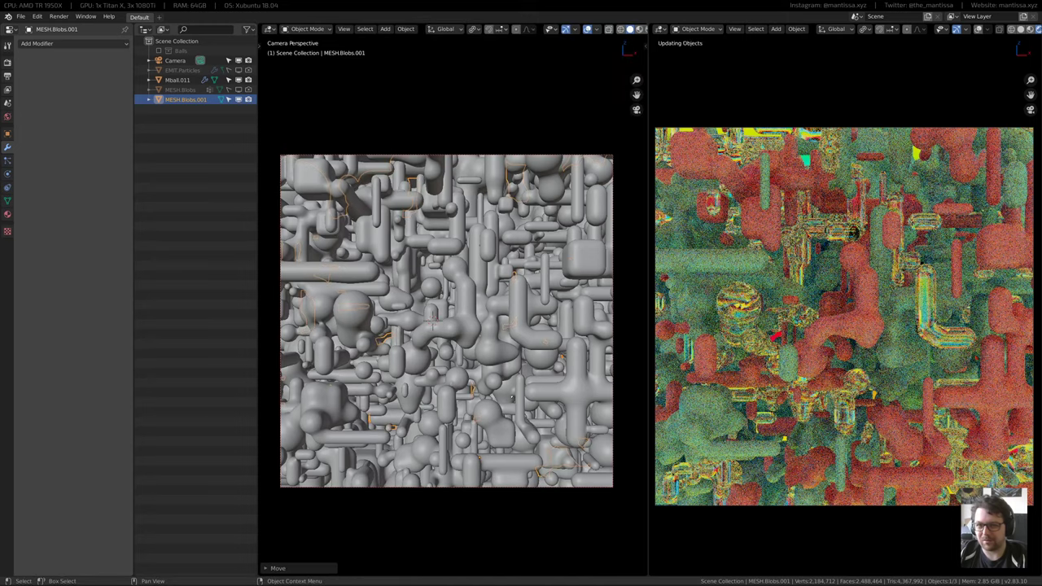
{"action": "middle_click_drag", "start_coordinate": [517, 400], "coordinate": [489, 459]}
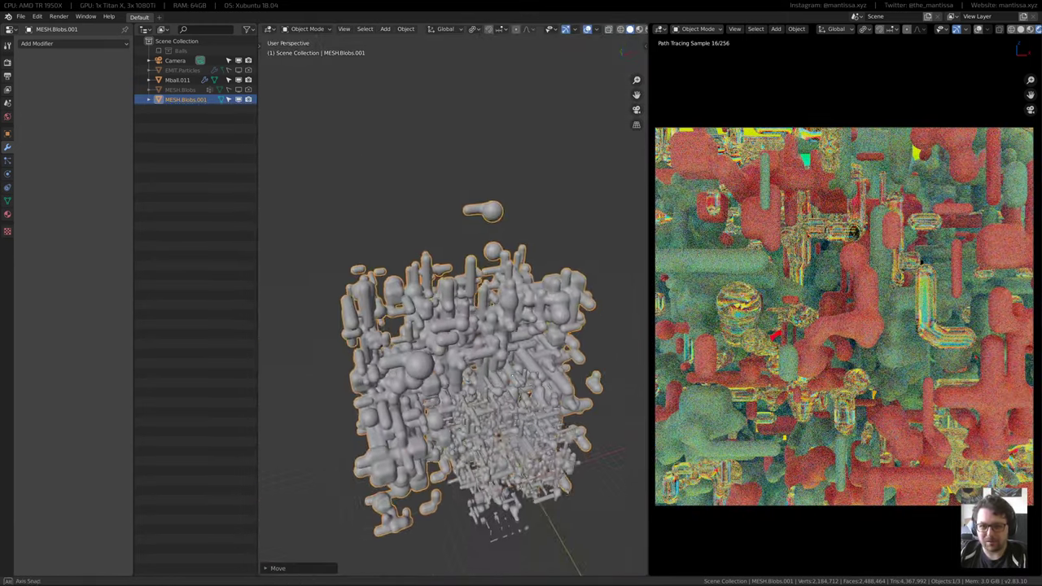
{"action": "type", "text": "ry"}
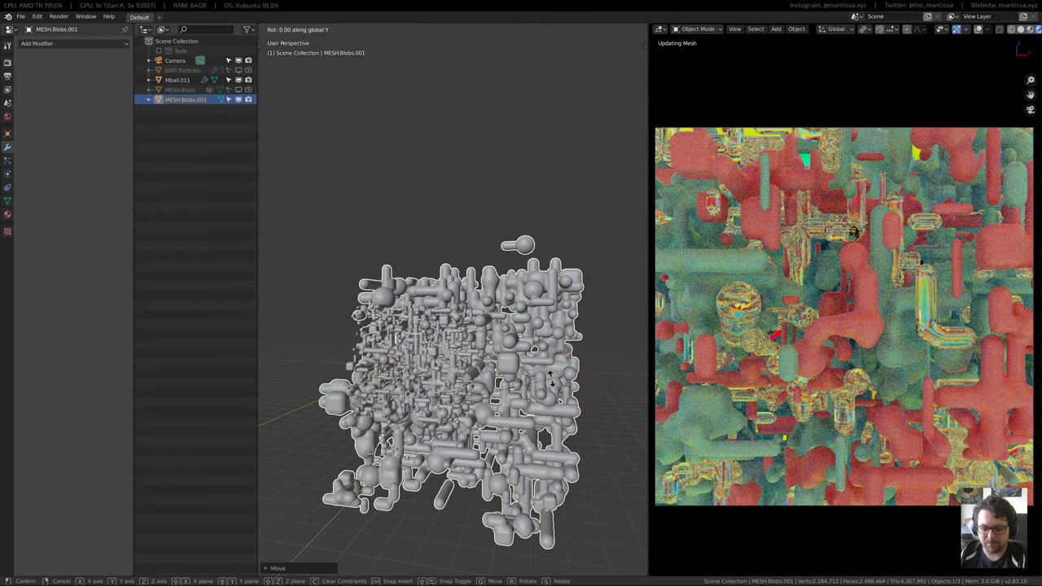
{"action": "type", "text": "90"}
{"action": "key", "text": "Return"}
{"action": "key", "text": "KP_0"}
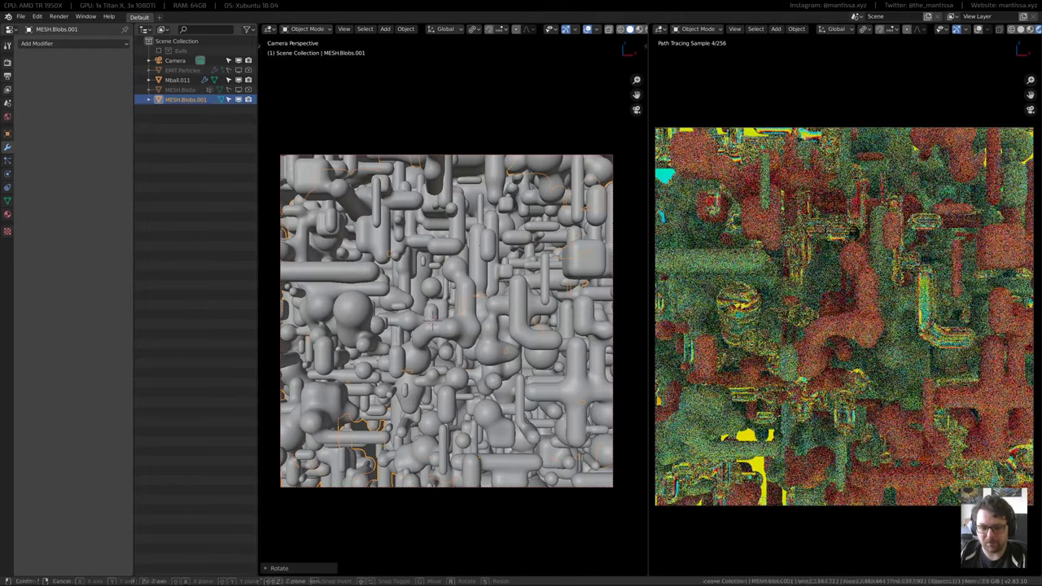
Shift MESH.Blobs.001 within the camera frame, including a move along the global Z axis, to cover the background gaps
{"action": "key", "text": "g"}
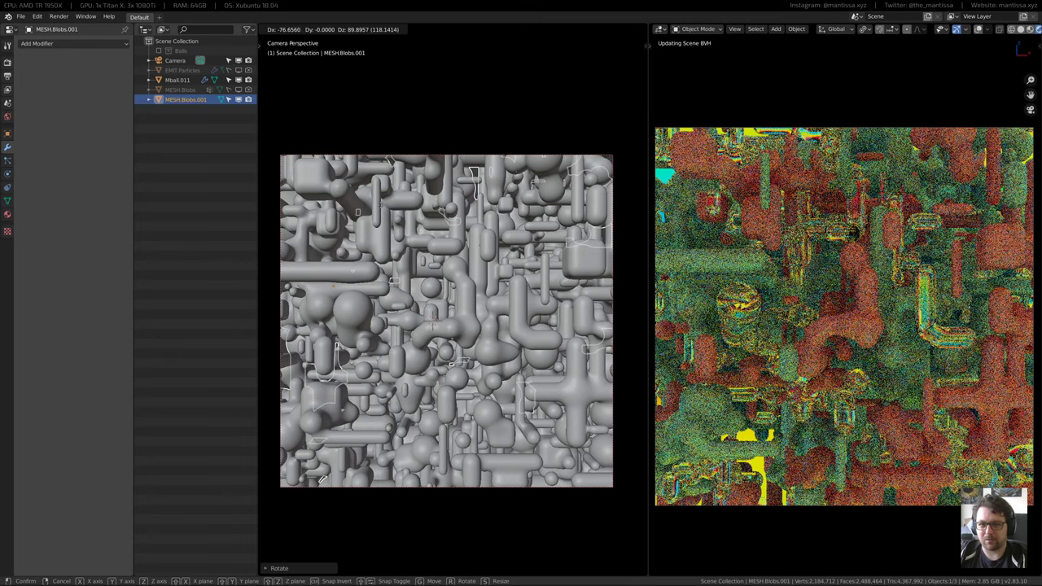
{"action": "key", "text": "g"}
{"action": "key", "text": "z"}
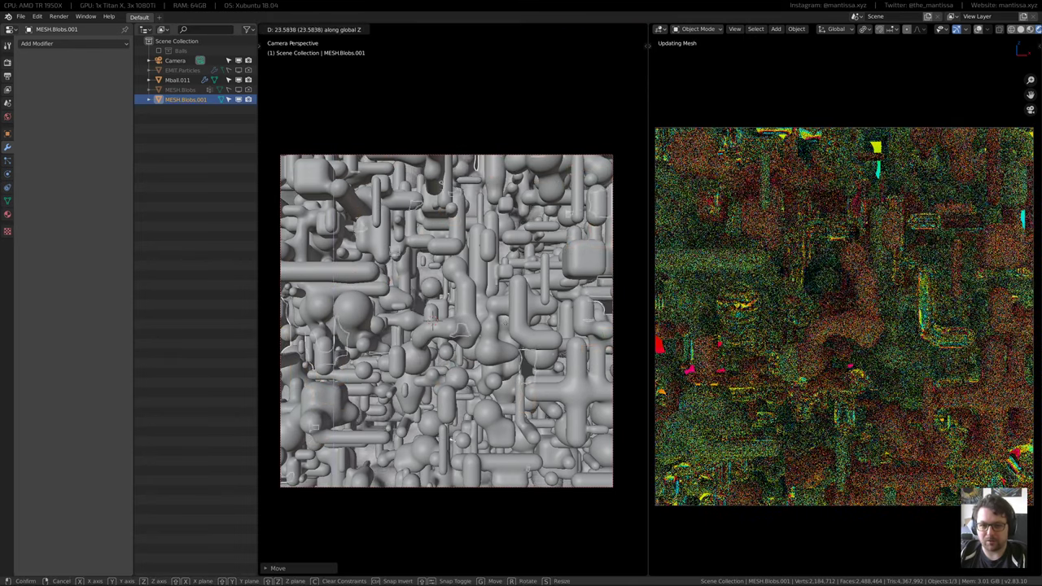
{"action": "left_click", "coordinate": [468, 348]}
{"action": "key", "text": "g"}
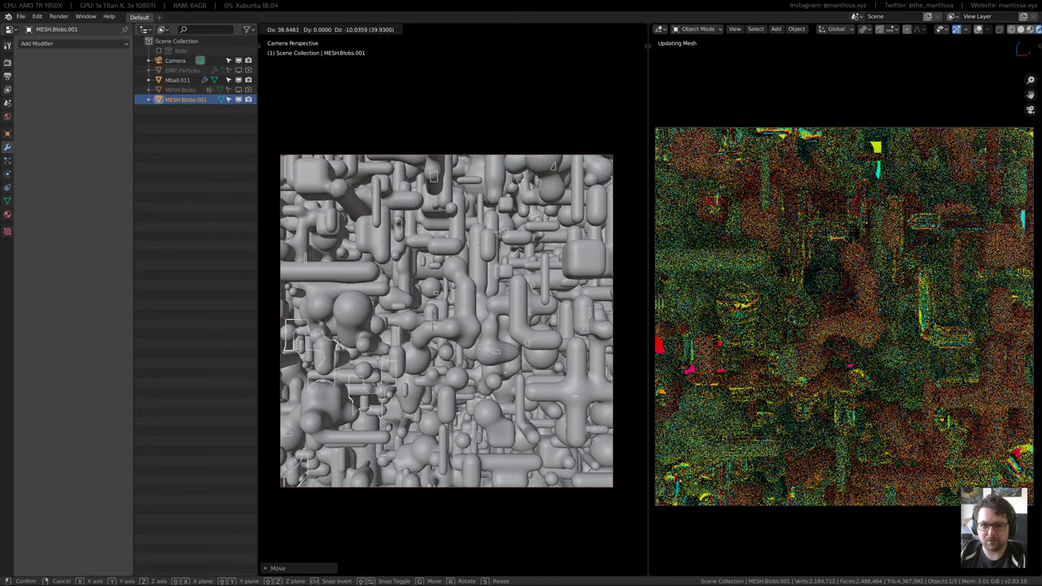
{"action": "left_click", "coordinate": [528, 367]}
Scale MESH.Blobs.001 down to about 0.56 times its size
{"action": "key", "text": "KP_0"}
{"action": "middle_click_drag", "start_coordinate": [444, 317], "coordinate": [495, 311]}
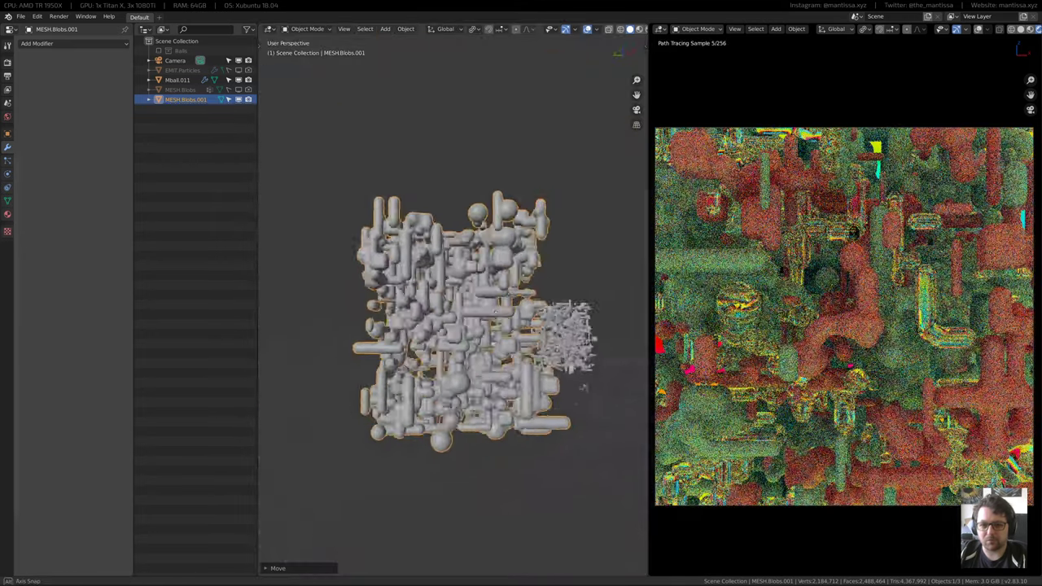
{"action": "mouse_move", "coordinate": [582, 387]}
{"action": "middle_mouse_down"}
{"action": "mouse_move", "coordinate": [586, 439]}
{"action": "mouse_move", "coordinate": [579, 400]}
{"action": "middle_mouse_up"}
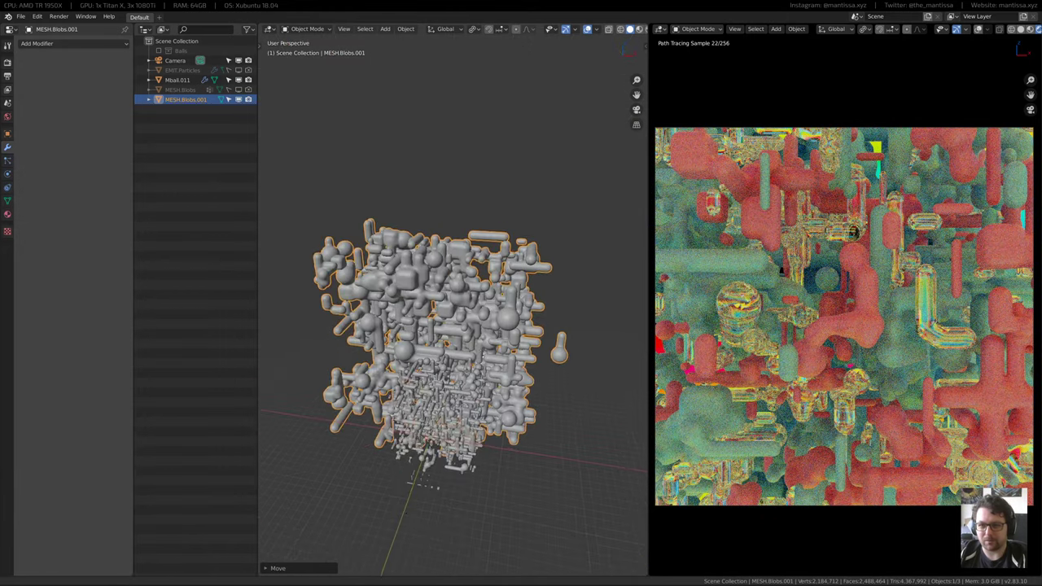
{"action": "scroll", "coordinate": [464, 427], "scroll_direction": "up", "scroll_amount": 2}
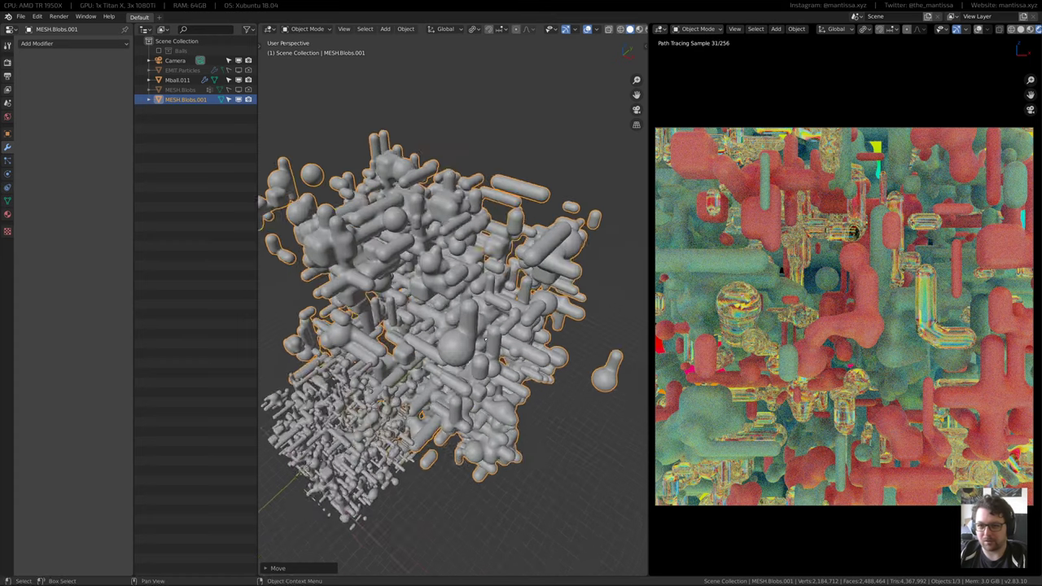
{"action": "middle_click_drag", "start_coordinate": [476, 407], "coordinate": [618, 317]}
{"action": "key", "text": "s"}
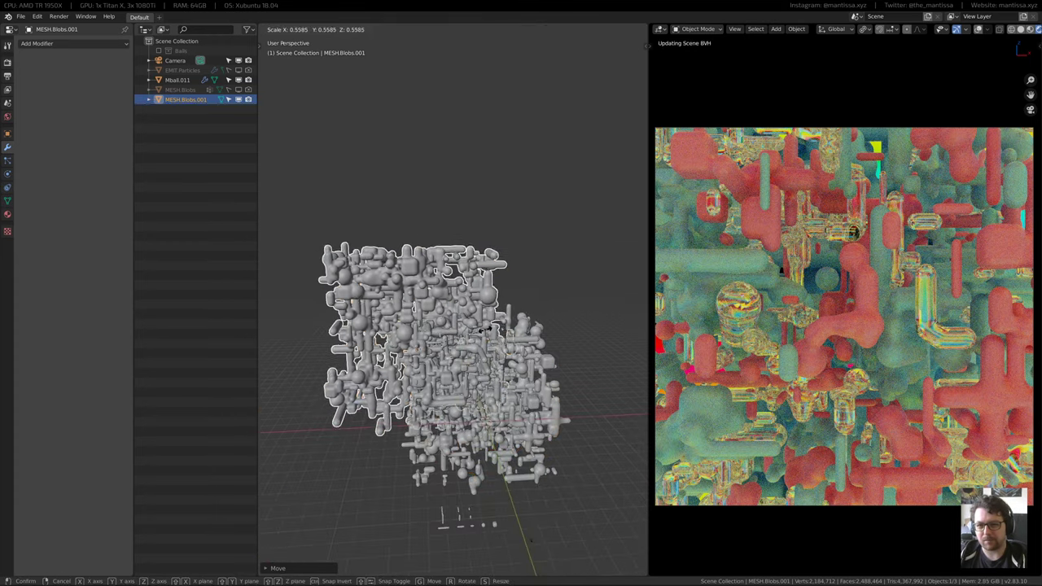
{"action": "left_click", "coordinate": [530, 540]}
Reposition the reduced MESH.Blobs.001 from the camera view to fill the empty areas behind the foreground blobs
{"action": "key", "text": "KP_0"}
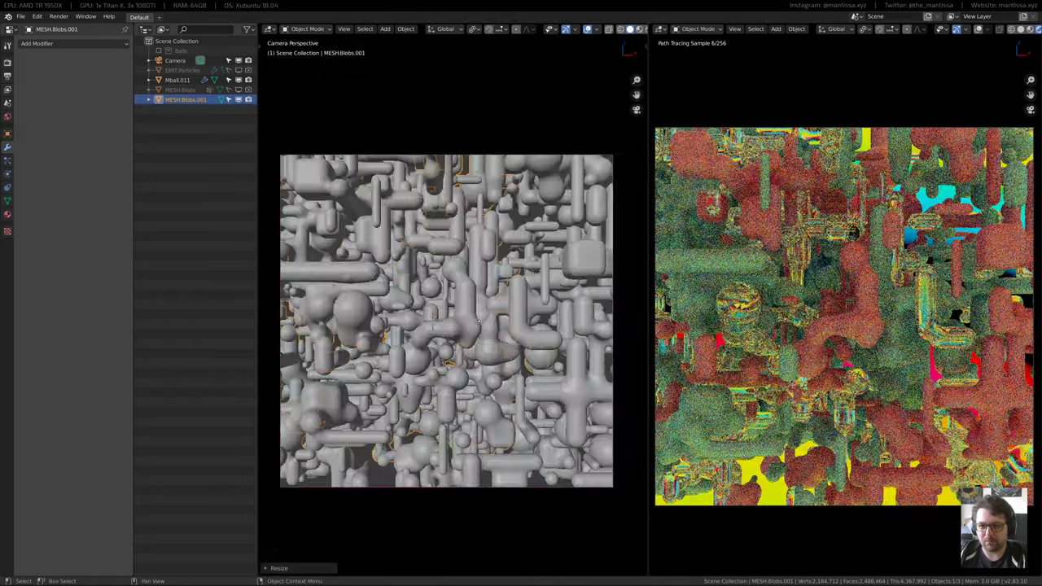
{"action": "key", "text": "g"}
{"action": "left_click", "coordinate": [634, 365]}
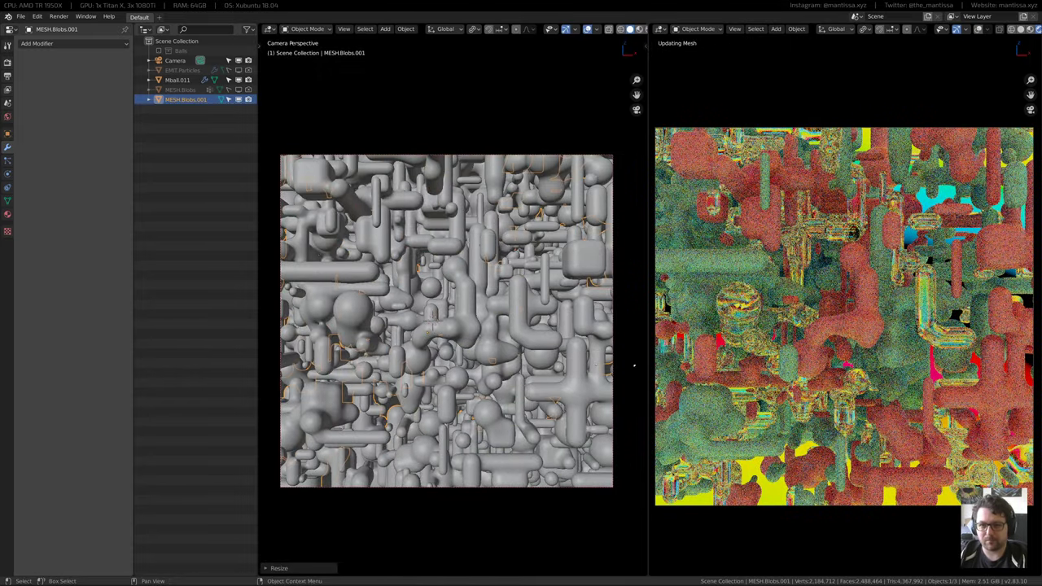
{"action": "key", "text": "g"}
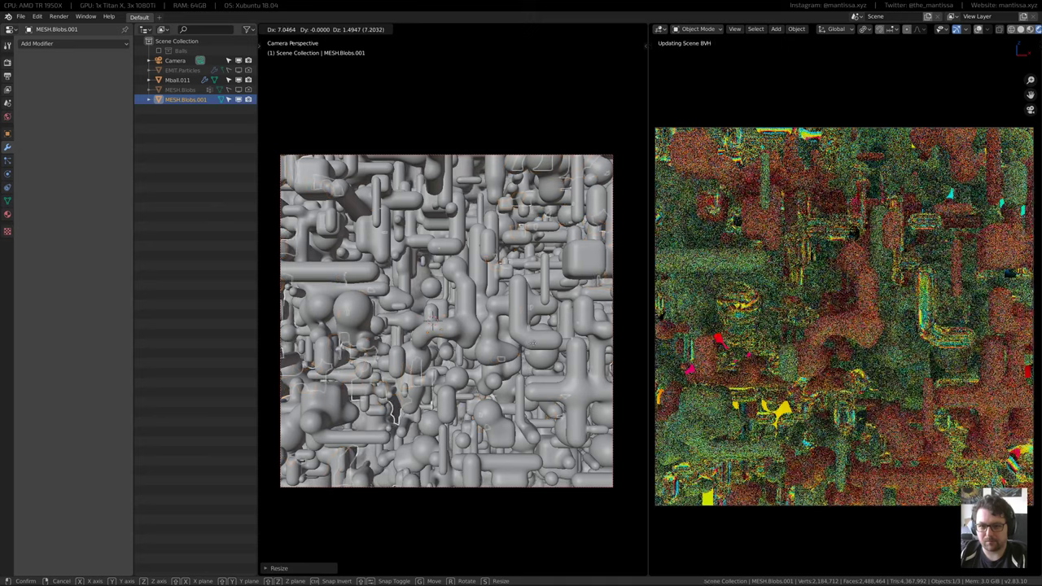
{"action": "left_click", "coordinate": [373, 300]}
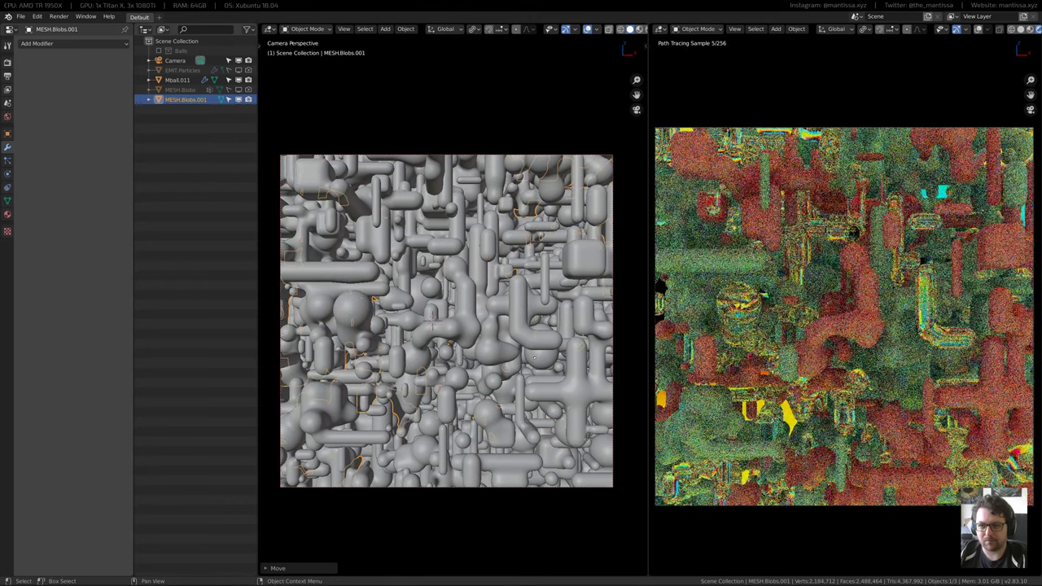
Rescale MESH.Blobs.001 from the camera view and move it along the global Y axis
{"action": "key", "text": "s"}
{"action": "left_click", "coordinate": [433, 323]}
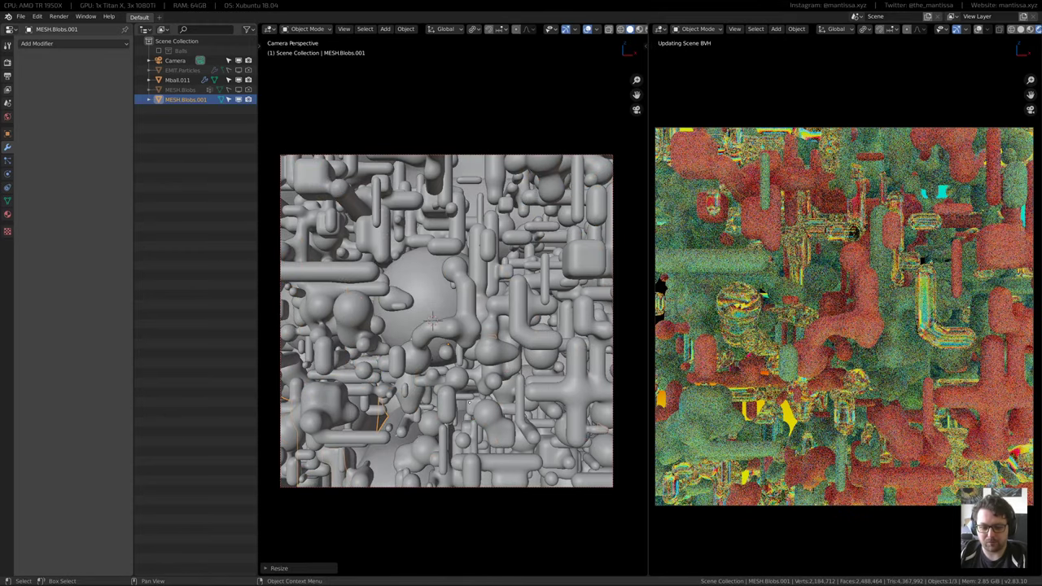
{"action": "key", "text": "g"}
{"action": "key", "text": "y"}
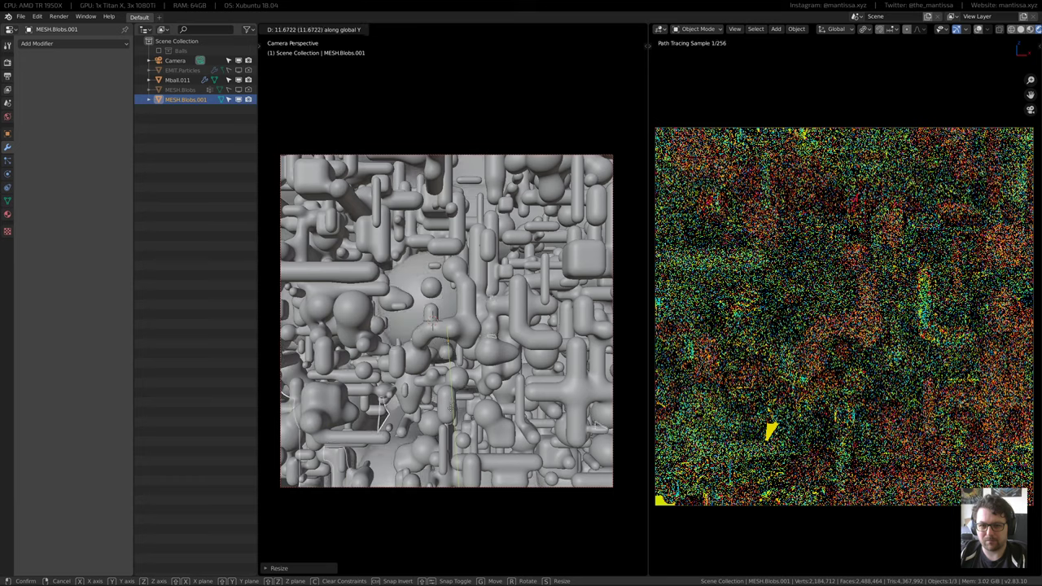
{"action": "left_click", "coordinate": [451, 407]}
{"action": "middle_click_drag", "start_coordinate": [450, 407], "coordinate": [458, 425]}
{"action": "scroll", "coordinate": [469, 413], "scroll_direction": "down", "scroll_amount": 5}
{"action": "scroll", "coordinate": [472, 414], "scroll_direction": "up", "scroll_amount": 4}
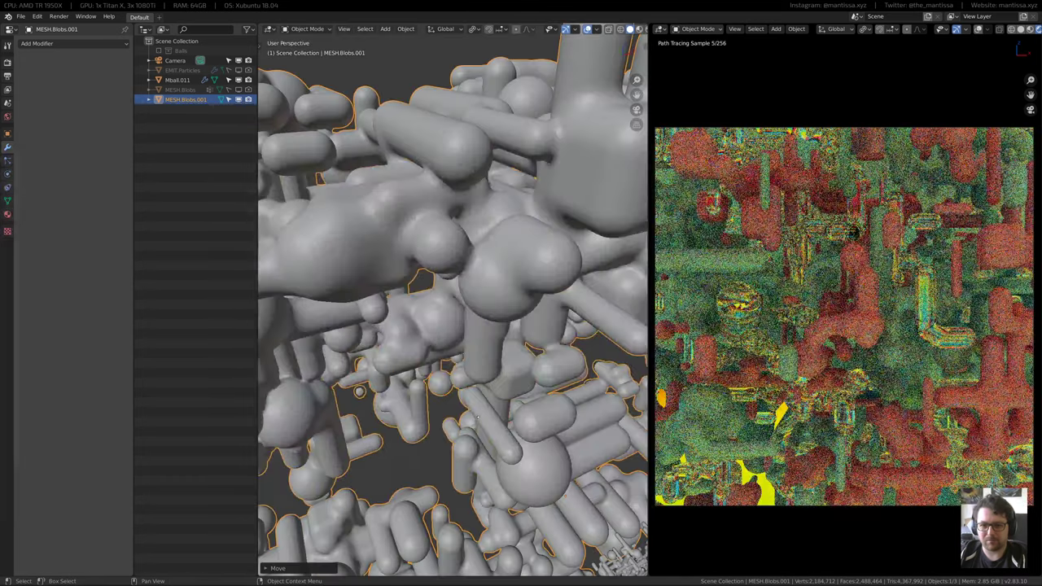
{"action": "key", "text": "s"}
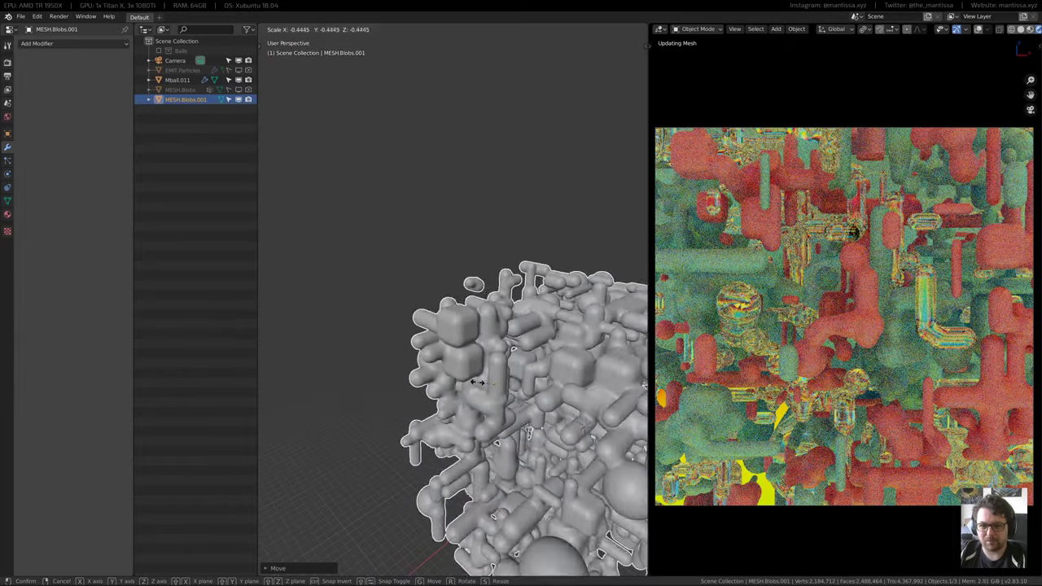
{"action": "left_click", "coordinate": [467, 397]}
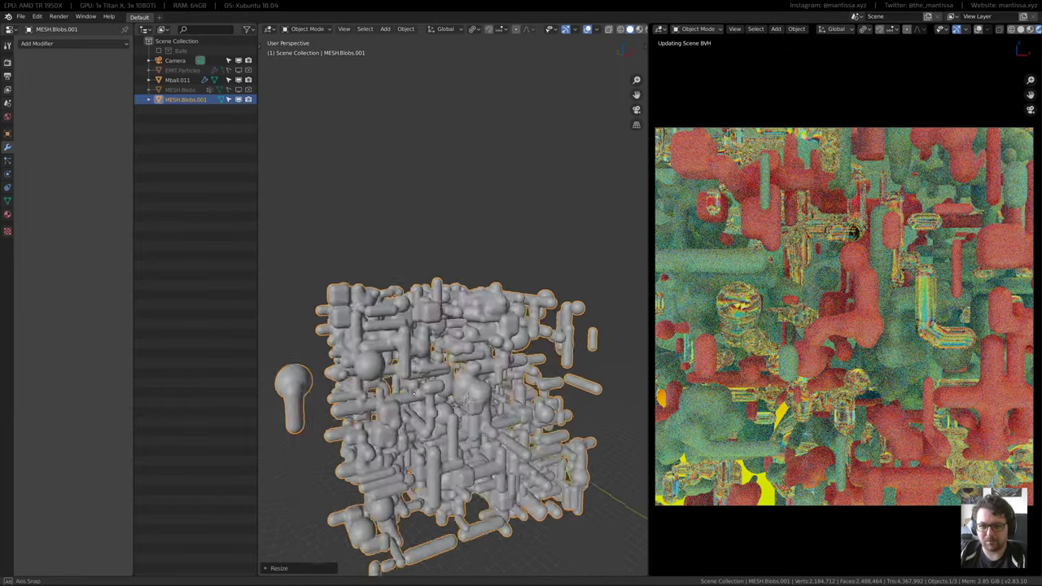
{"action": "middle_click_drag", "start_coordinate": [414, 393], "coordinate": [395, 390]}
{"action": "key", "text": "ctrl+z"}
Scale MESH.Blobs.001 down freehand and move it along the global Y axis to sit behind the foreground blobs
{"action": "key", "text": "s"}
{"action": "left_click", "coordinate": [538, 443]}
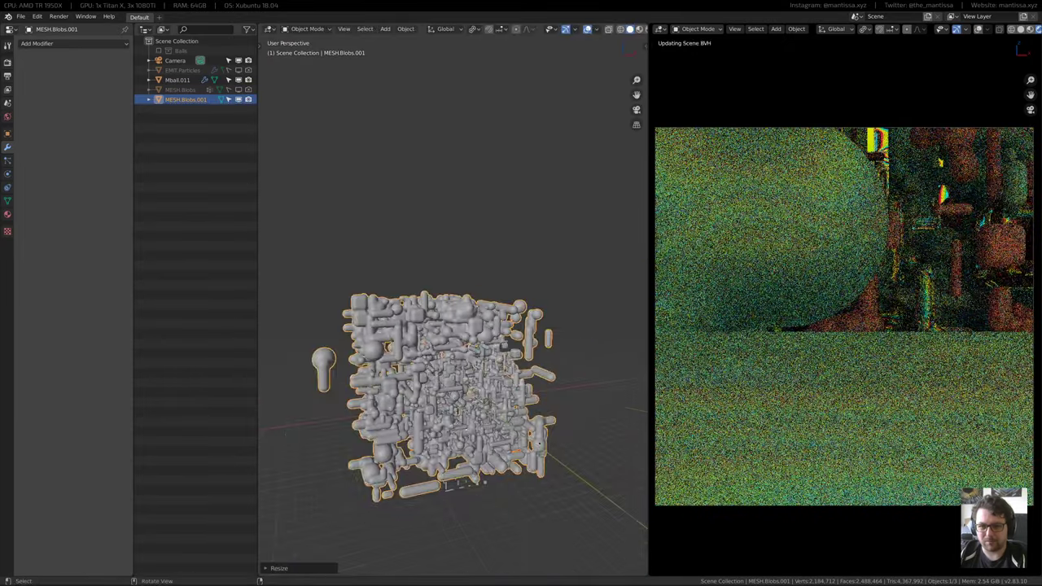
{"action": "middle_click_drag", "start_coordinate": [538, 442], "coordinate": [619, 449]}
{"action": "key", "text": "g"}
{"action": "key", "text": "y"}
{"action": "left_click", "coordinate": [462, 430]}
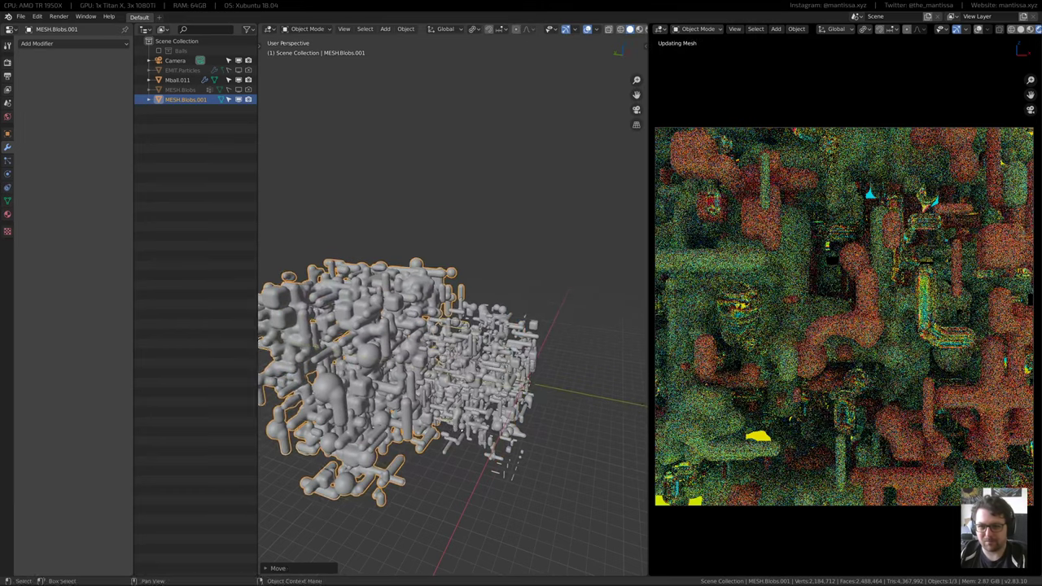
{"action": "mouse_move", "coordinate": [461, 430]}
{"action": "middle_mouse_down", "text": "shift"}
{"action": "mouse_move", "coordinate": [468, 446]}
{"action": "mouse_move", "coordinate": [395, 444]}
{"action": "mouse_move", "coordinate": [466, 434]}
{"action": "middle_mouse_up", "text": "shift"}
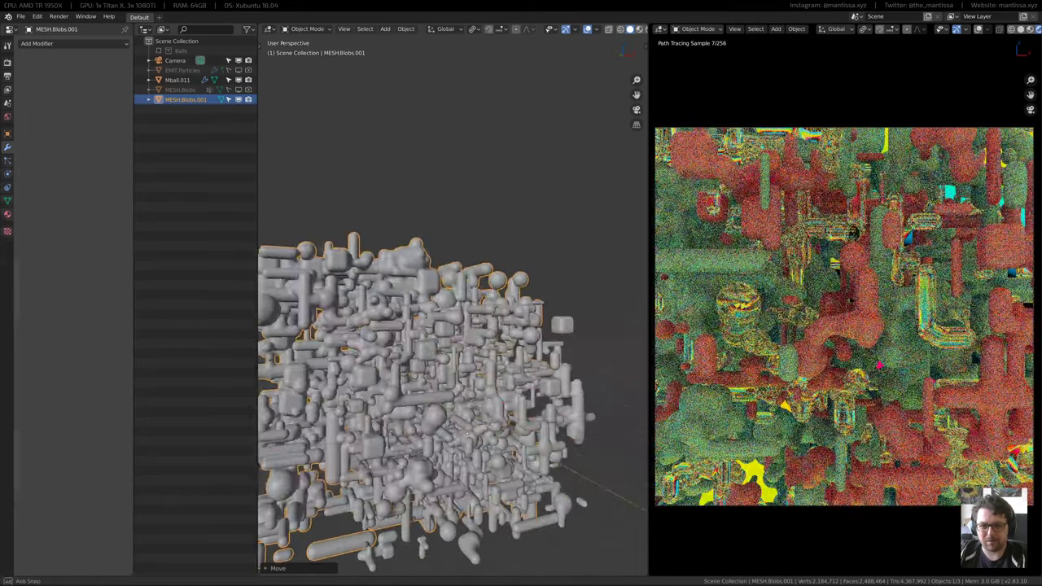
Add a plane mesh and rotate its geometry 90 degrees about the X axis in Edit Mode so it stands upright
{"action": "middle_click_drag", "start_coordinate": [419, 356], "coordinate": [521, 381]}
{"action": "key", "text": "shift+a"}
{"action": "mouse_move", "coordinate": [526, 381]}
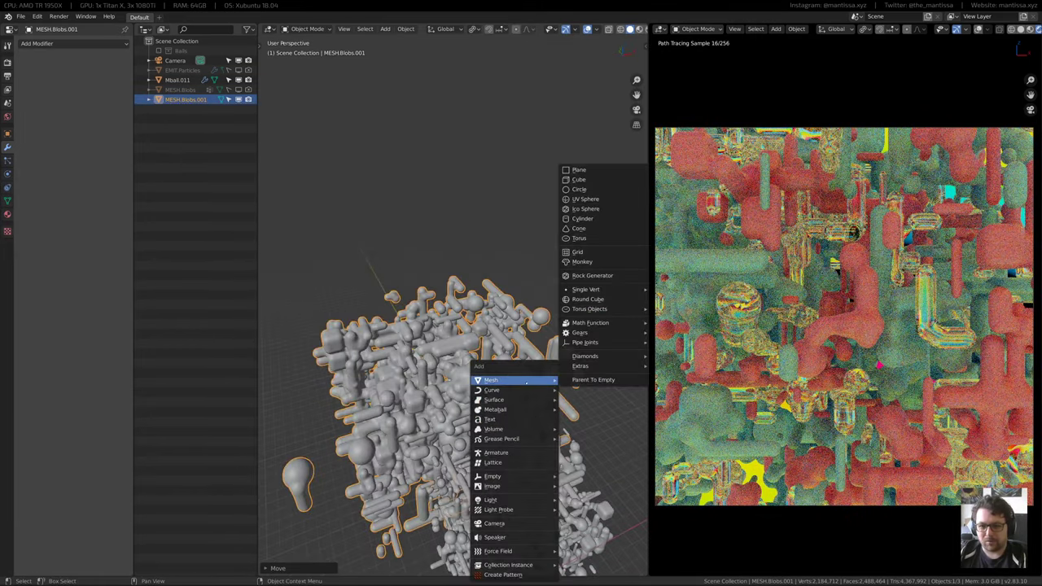
{"action": "left_click", "coordinate": [580, 171]}
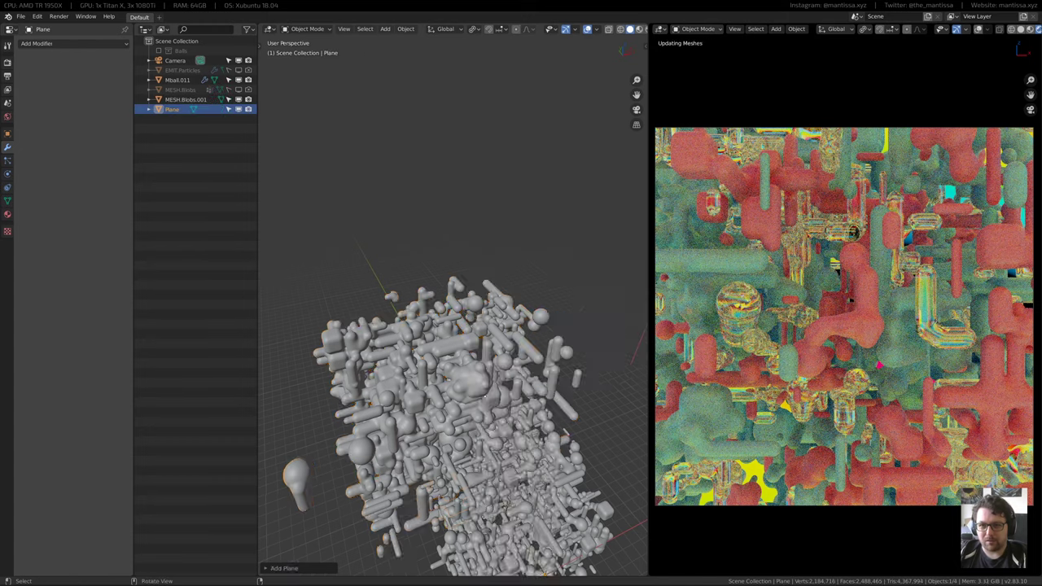
{"action": "middle_click_drag", "start_coordinate": [579, 407], "coordinate": [502, 370]}
{"action": "middle_click_drag", "start_coordinate": [488, 260], "coordinate": [483, 419]}
{"action": "key", "text": "Tab"}
{"action": "type", "text": "rx90"}
{"action": "key", "text": "Return"}
{"action": "key", "text": "Tab"}
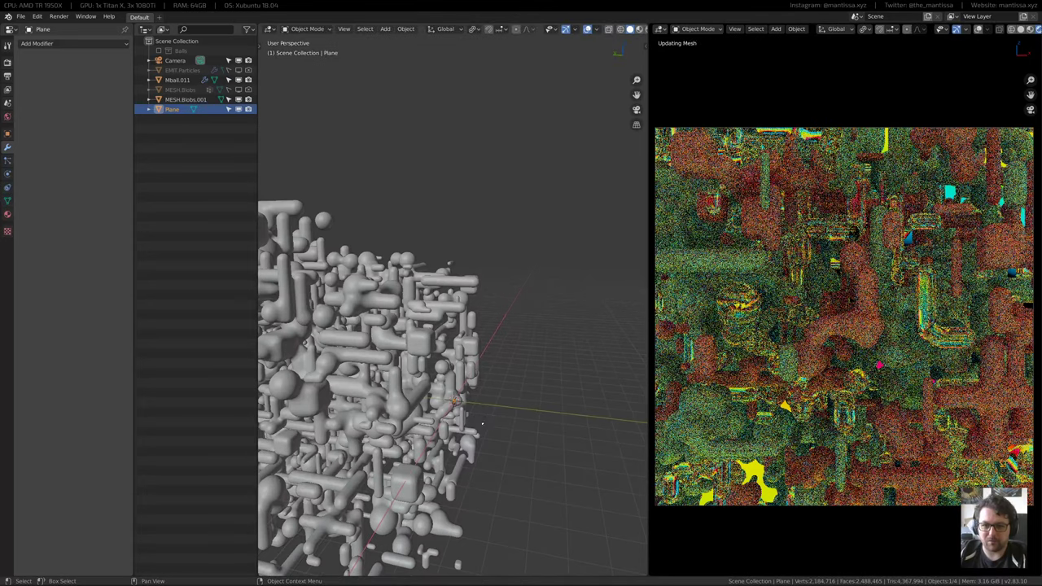
Enlarge the plane's geometry in Edit Mode by a factor of 10, two times in a row
{"action": "scroll", "coordinate": [481, 423], "scroll_direction": "down", "scroll_amount": 2}
{"action": "middle_click_drag", "start_coordinate": [363, 431], "coordinate": [485, 441]}
{"action": "scroll", "coordinate": [487, 444], "scroll_direction": "up", "scroll_amount": 4}
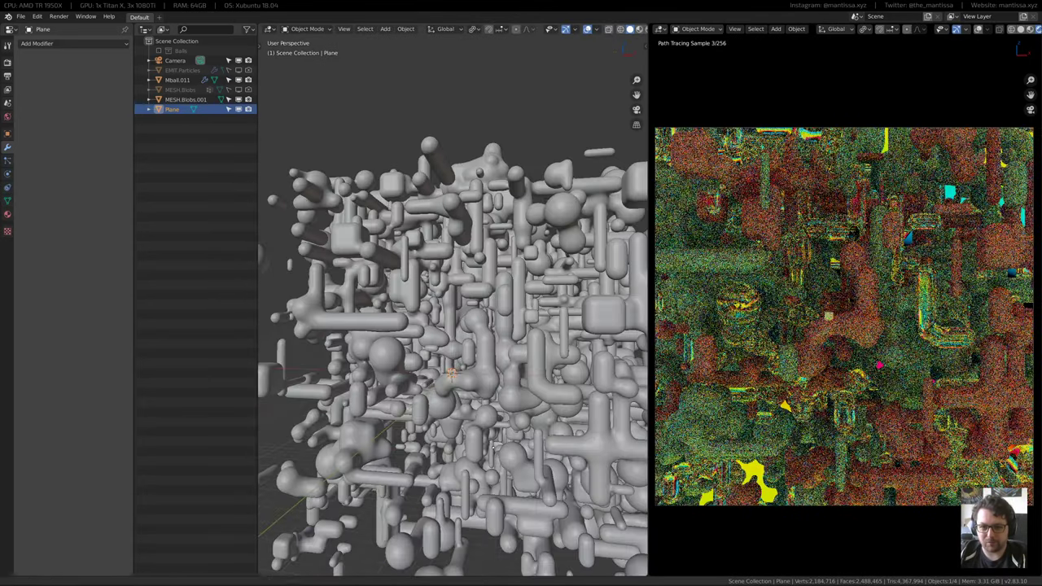
{"action": "key", "text": "Tab"}
{"action": "type", "text": "s"}
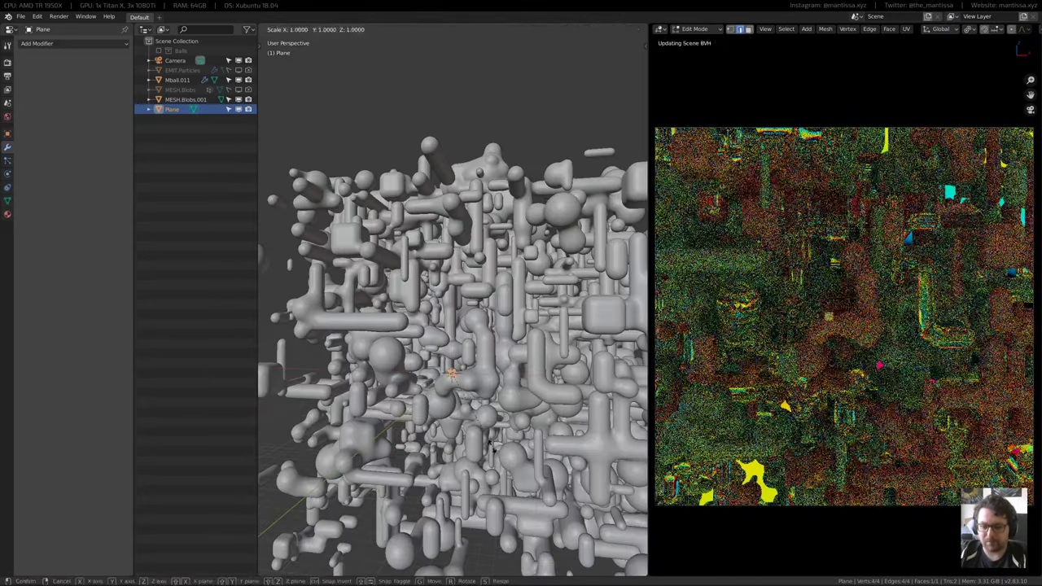
{"action": "type", "text": "1"}
{"action": "type", "text": "0"}
{"action": "key", "text": "Return"}
{"action": "type", "text": "s"}
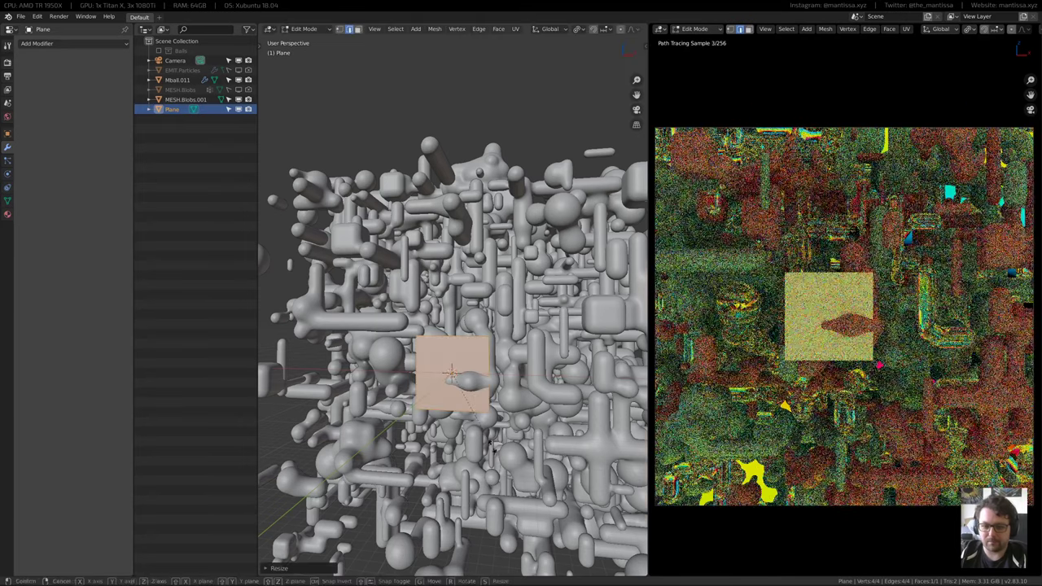
{"action": "type", "text": "10"}
{"action": "key", "text": "Return"}
Move the plane object along the global Y axis to place it behind the background blobs
{"action": "scroll", "coordinate": [493, 447], "scroll_direction": "down", "scroll_amount": 5}
{"action": "middle_click_drag", "start_coordinate": [493, 447], "coordinate": [534, 493]}
{"action": "key", "text": "Tab"}
{"action": "key", "text": "g"}
{"action": "key", "text": "y"}
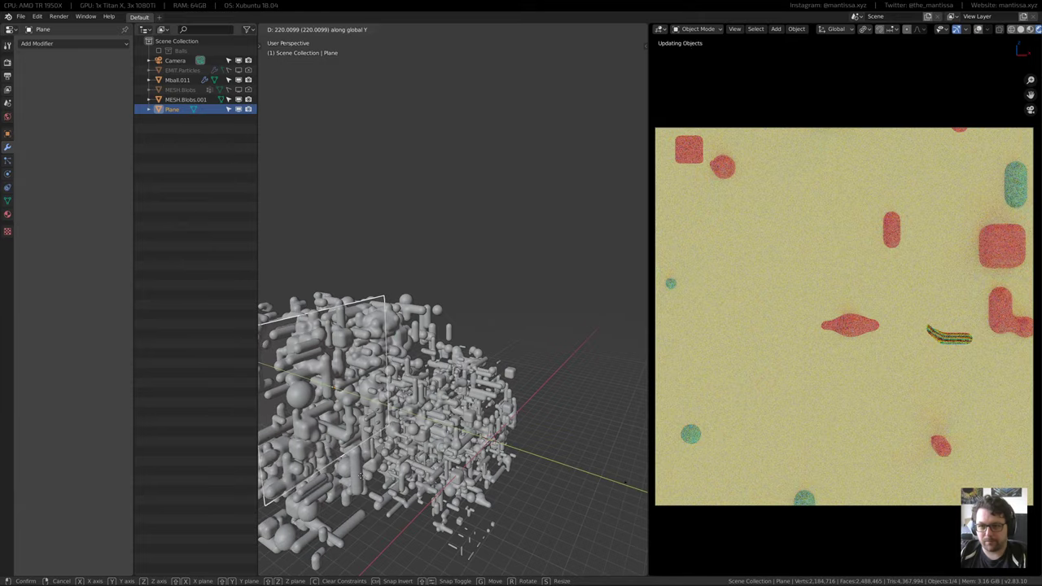
{"action": "left_click", "coordinate": [324, 462]}
{"action": "middle_click_drag", "start_coordinate": [323, 461], "coordinate": [462, 420]}
{"action": "key", "text": "g"}
{"action": "key", "text": "y"}
{"action": "left_click", "coordinate": [544, 427]}
Scale the plane's geometry up further in Edit Mode so it extends beyond the blobs as a backdrop
{"action": "middle_click_drag", "start_coordinate": [543, 427], "coordinate": [518, 406]}
{"action": "key", "text": "Tab"}
{"action": "key", "text": "s"}
{"action": "left_click", "coordinate": [644, 432]}
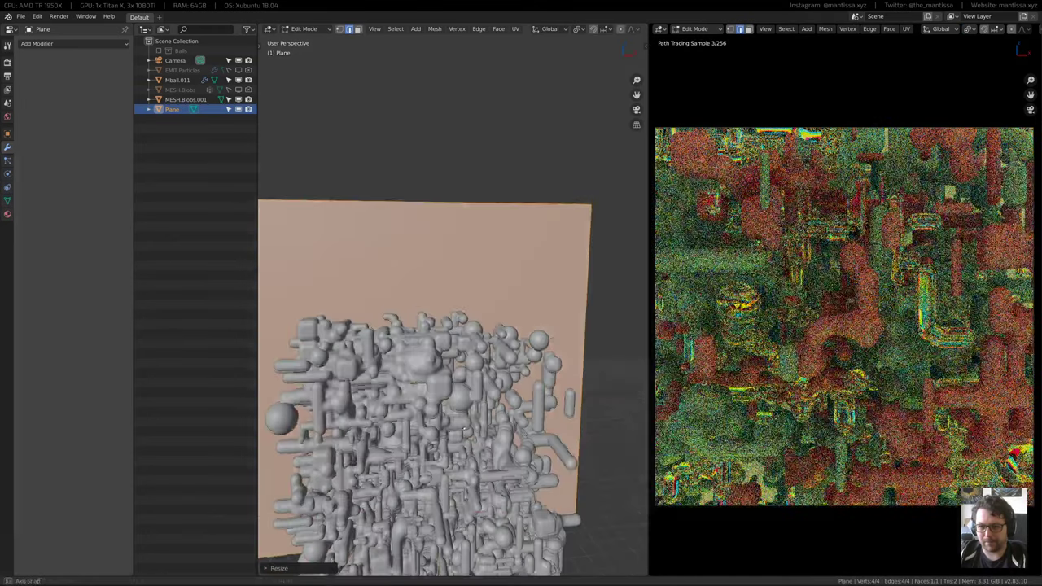
{"action": "key", "text": "Tab"}
Subdivide the backdrop plane's face in Edit Mode with 99 cuts
{"action": "middle_click_drag", "start_coordinate": [359, 309], "coordinate": [414, 320]}
{"action": "left_click", "coordinate": [37, 43]}
{"action": "key", "text": "Tab"}
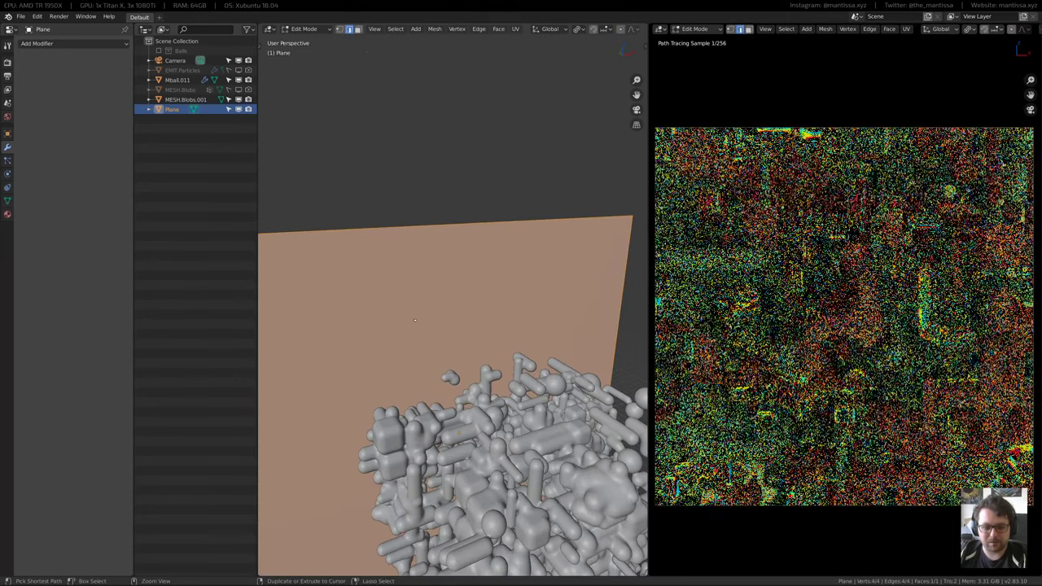
{"action": "key", "text": "ctrl+r"}
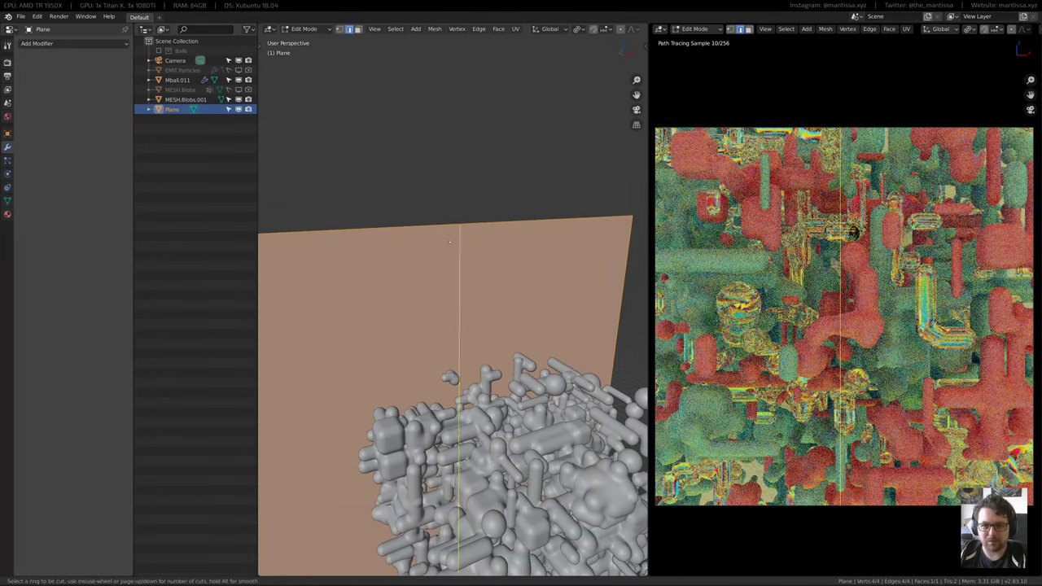
{"action": "right_click", "coordinate": [402, 267]}
{"action": "left_click", "coordinate": [362, 281]}
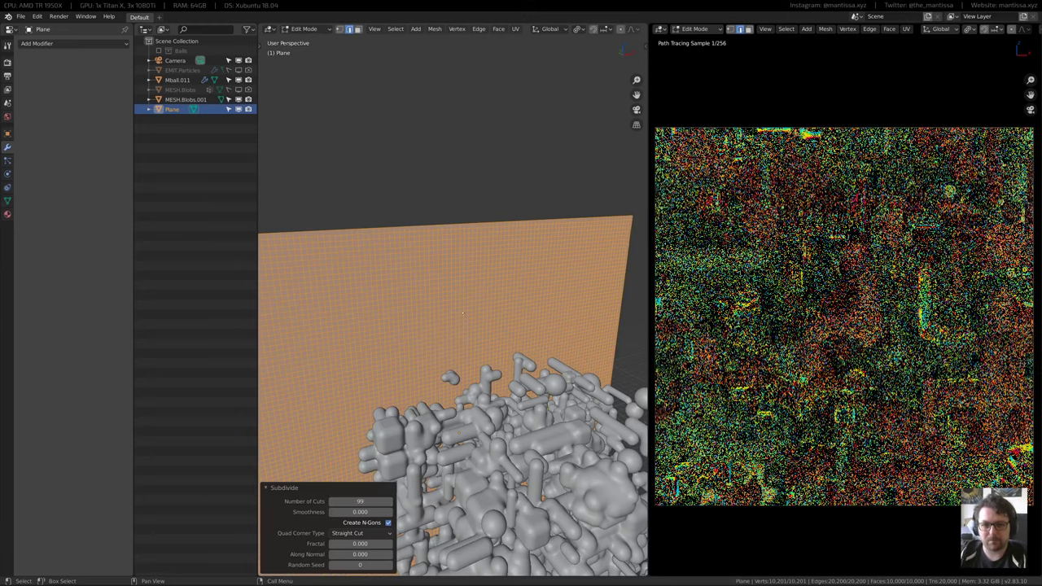
Leave Edit Mode and add a Displace modifier to the backdrop plane with a new Distorted Noise texture
{"action": "middle_click_drag", "start_coordinate": [462, 313], "coordinate": [227, 273]}
{"action": "key", "text": "Tab"}
{"action": "left_click", "coordinate": [27, 43]}
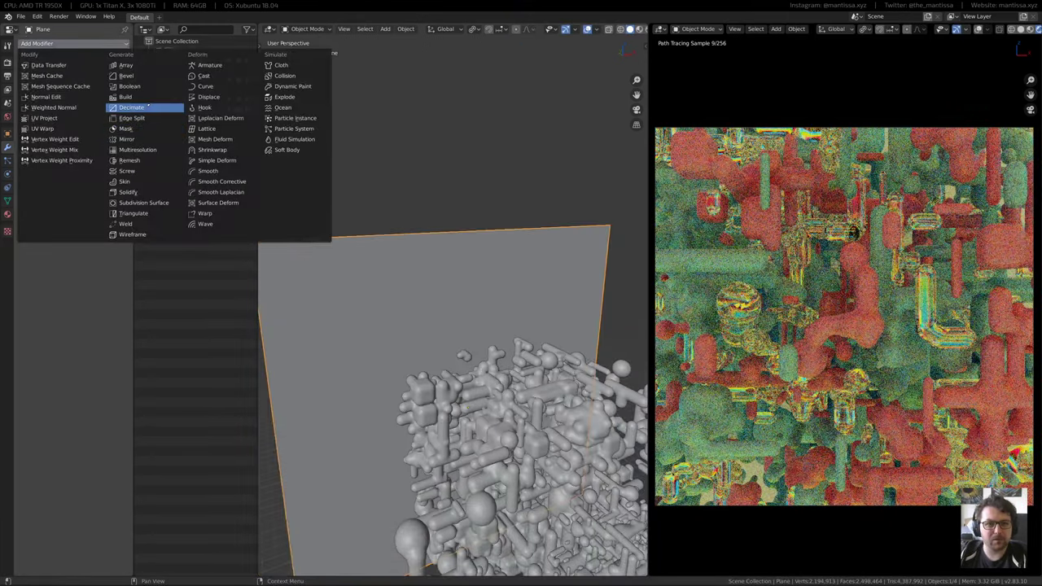
{"action": "left_click", "coordinate": [212, 98]}
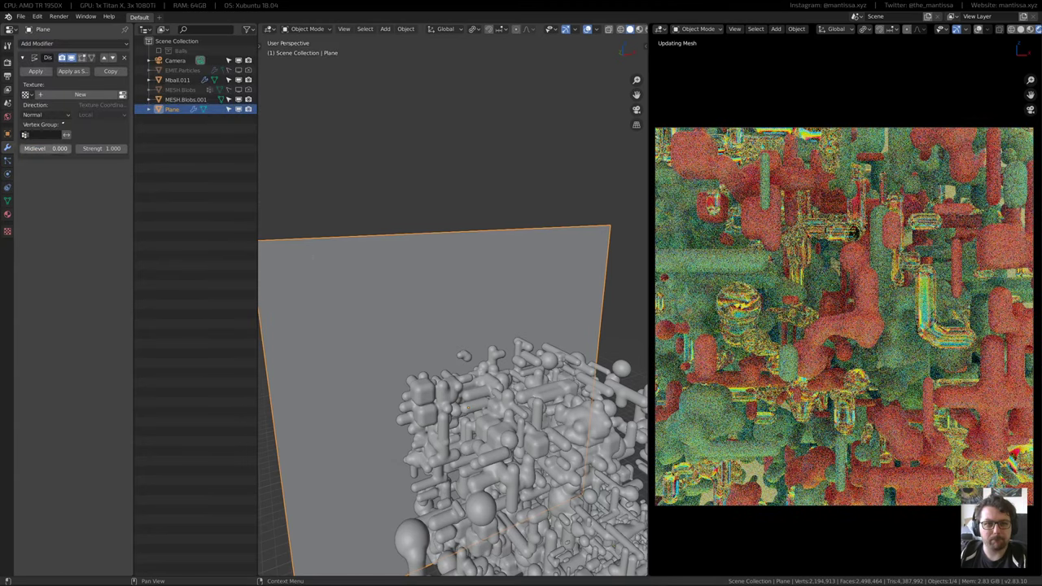
{"action": "left_click", "coordinate": [123, 95]}
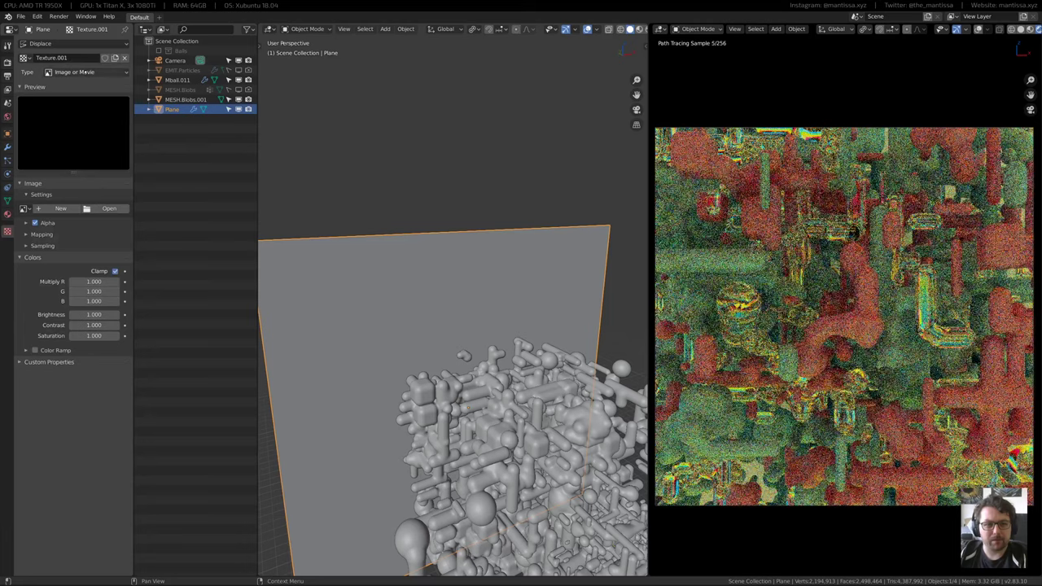
{"action": "scroll", "coordinate": [85, 72], "scroll_direction": "up", "scroll_amount": 1, "text": "ctrl"}
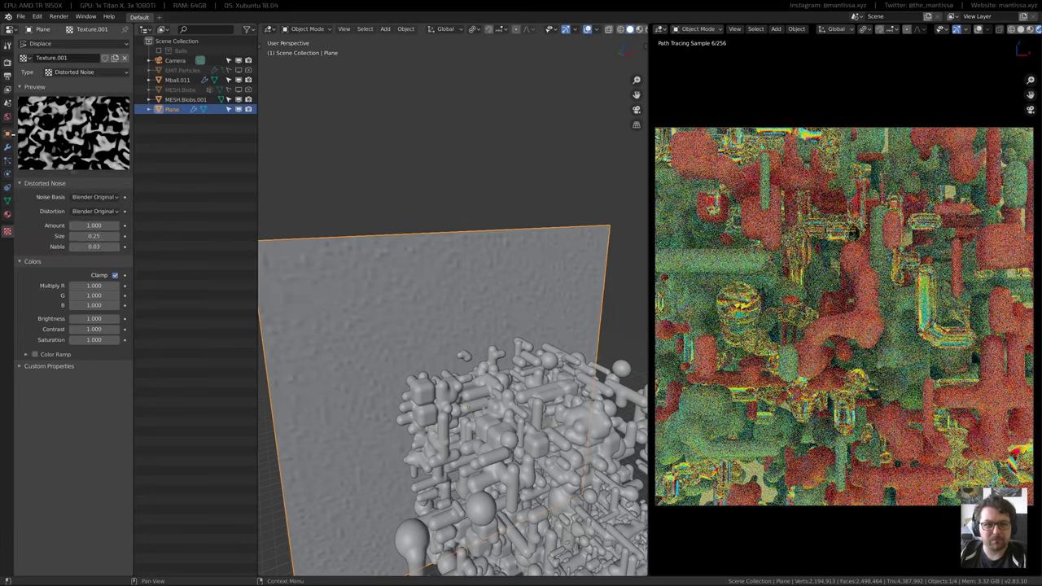
Shade the displaced backdrop plane smooth
{"action": "left_click", "coordinate": [7, 147]}
{"action": "right_click", "coordinate": [332, 266]}
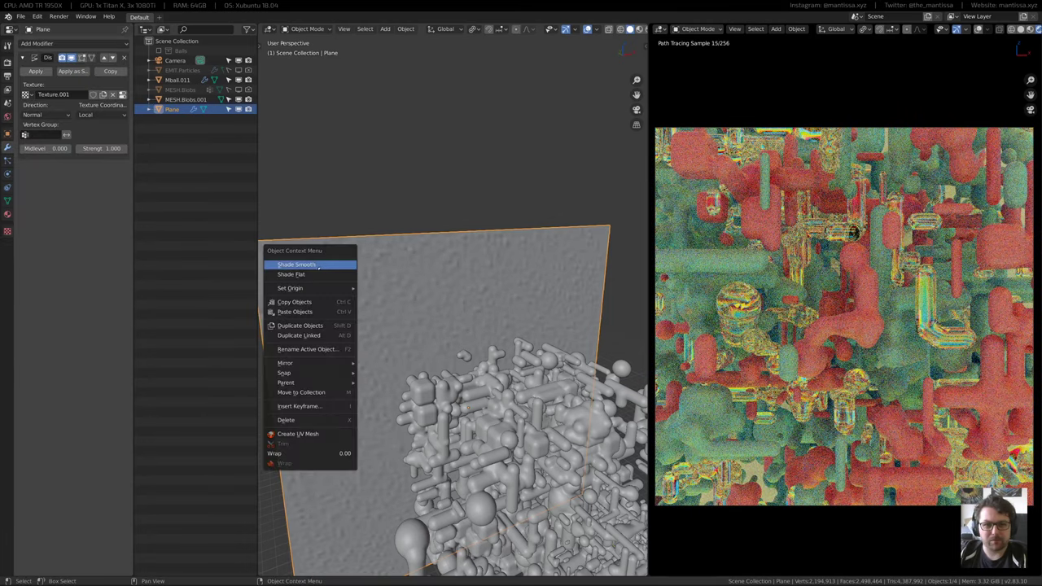
{"action": "left_click", "coordinate": [330, 264]}
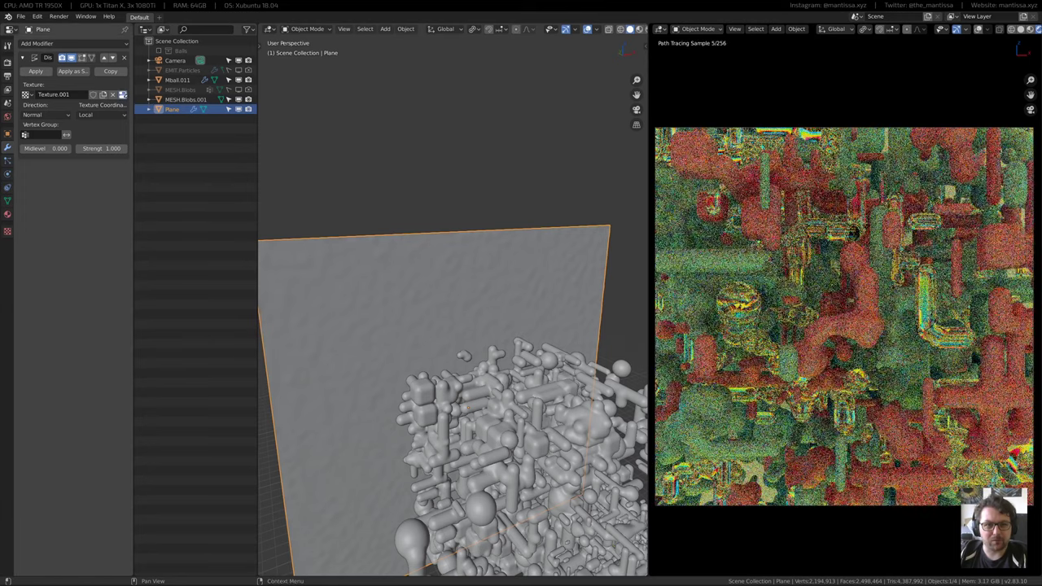
Set the Distorted Noise amount to about 3.9 and its size to 5, and greatly increase the Displace modifier's strength
{"action": "left_click", "coordinate": [122, 95]}
{"action": "left_click_drag", "start_coordinate": [83, 225], "coordinate": [146, 225]}
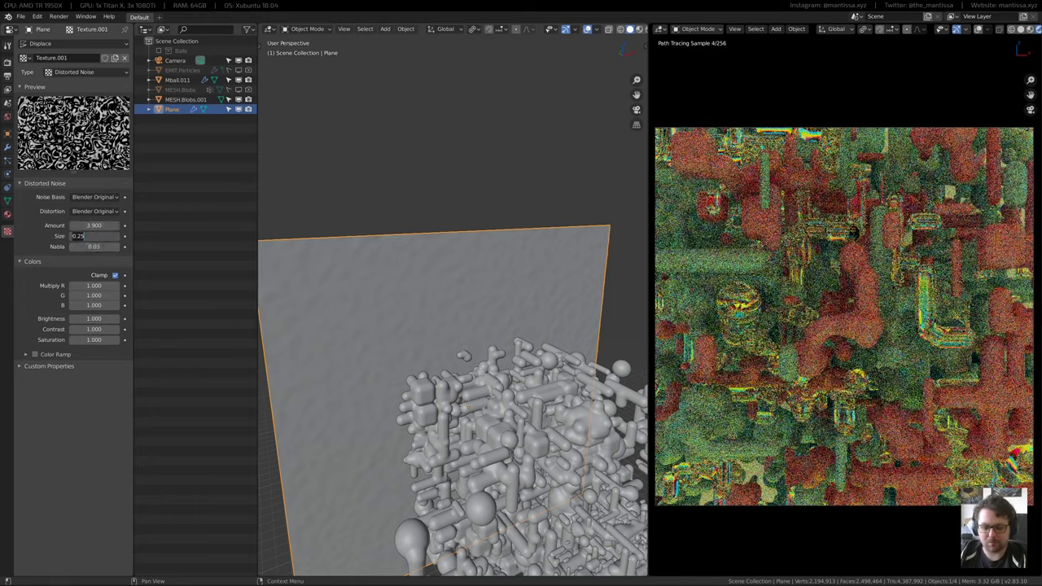
{"action": "key", "text": "Return"}
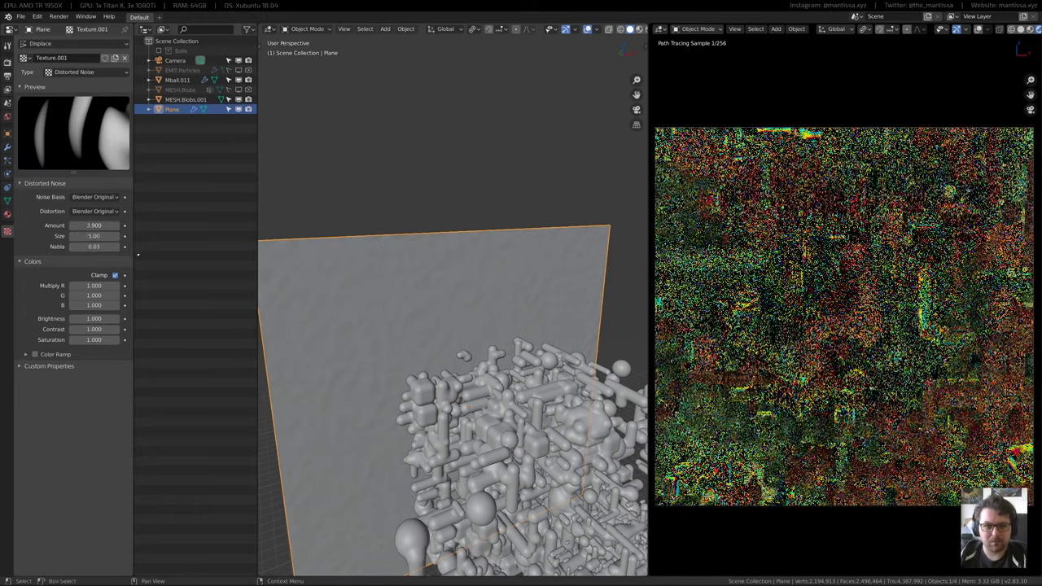
{"action": "left_click", "coordinate": [7, 147]}
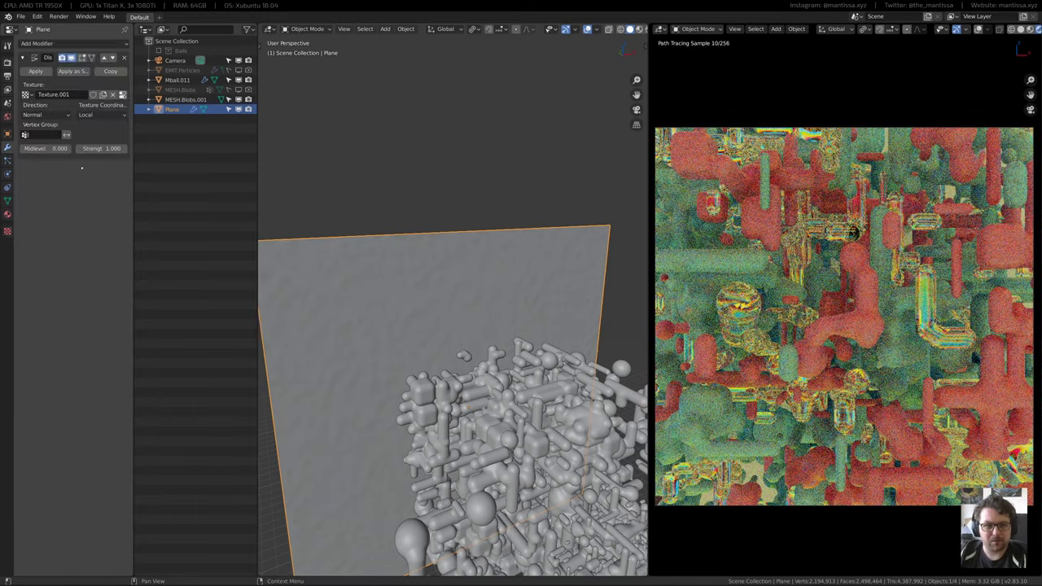
{"action": "left_click_drag", "start_coordinate": [106, 148], "coordinate": [196, 148]}
Lower the displacement texture's noise amount to about 3.3 and set its size to 15
{"action": "left_click", "coordinate": [7, 231]}
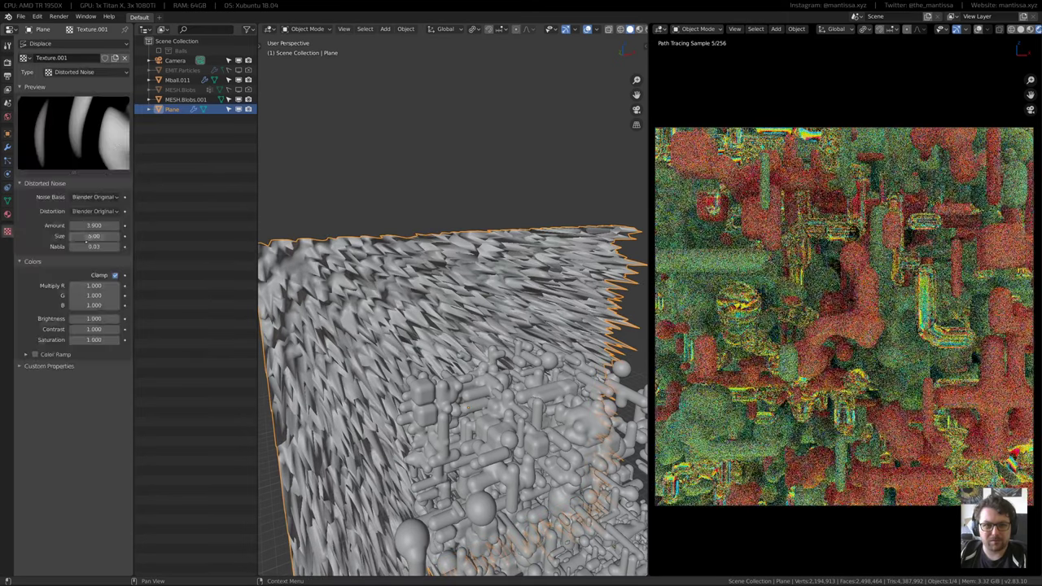
{"action": "left_click_drag", "start_coordinate": [104, 227], "coordinate": [96, 236]}
{"action": "type", "text": "10"}
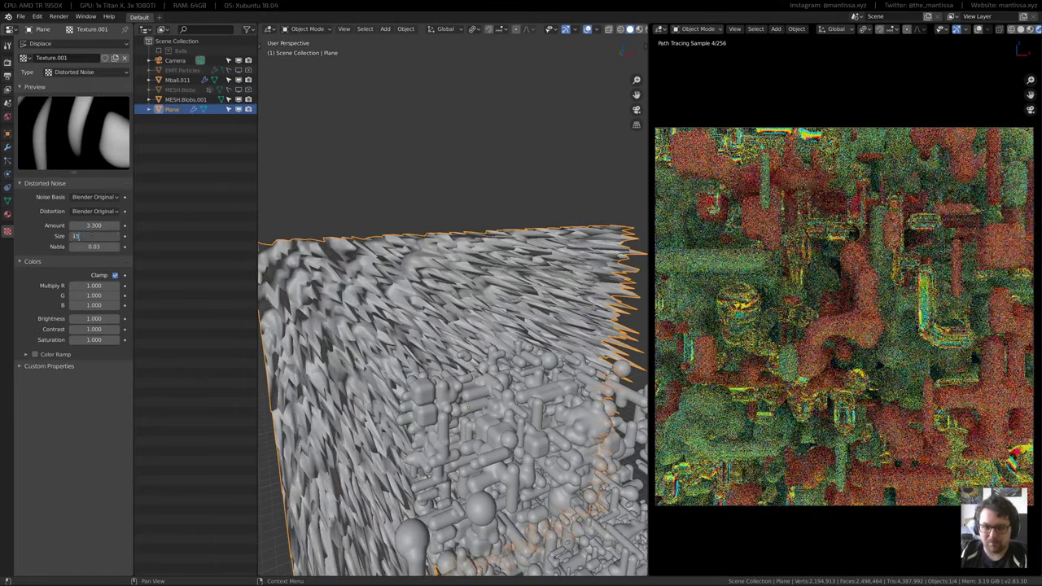
{"action": "key", "text": "Return"}
Check the displaced plane's dimensions and set the Distorted Noise size to 50
{"action": "mouse_move", "coordinate": [383, 325]}
{"action": "middle_mouse_down"}
{"action": "mouse_move", "coordinate": [476, 327]}
{"action": "mouse_move", "coordinate": [409, 329]}
{"action": "mouse_move", "coordinate": [418, 324]}
{"action": "middle_mouse_up"}
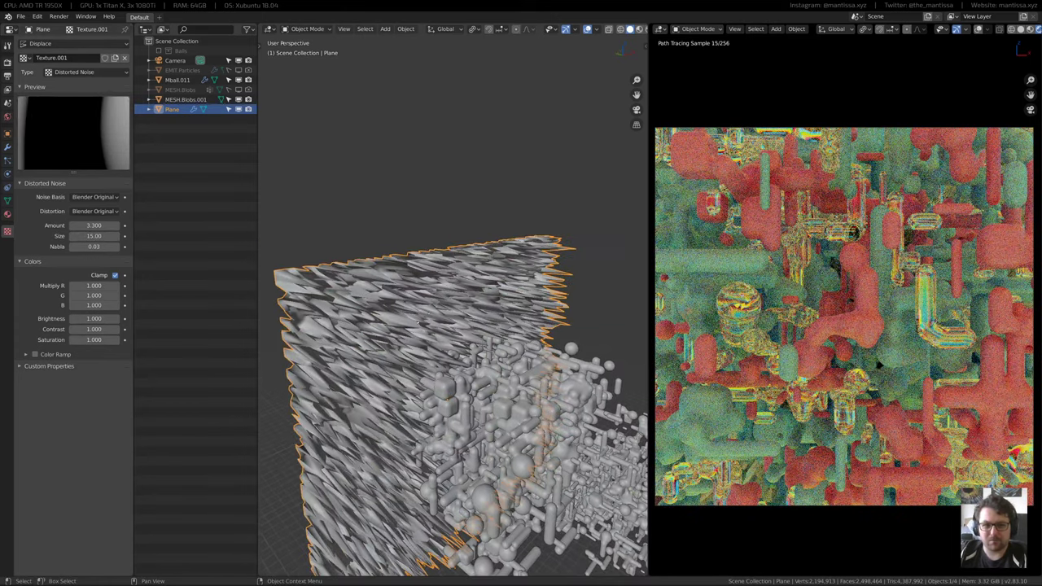
{"action": "key", "text": "n"}
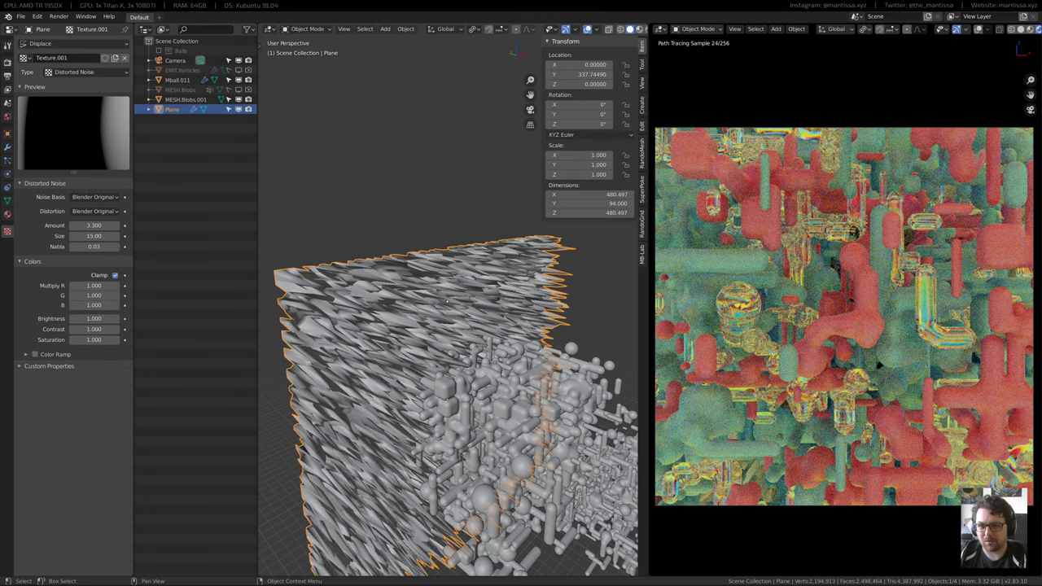
{"action": "key", "text": "n"}
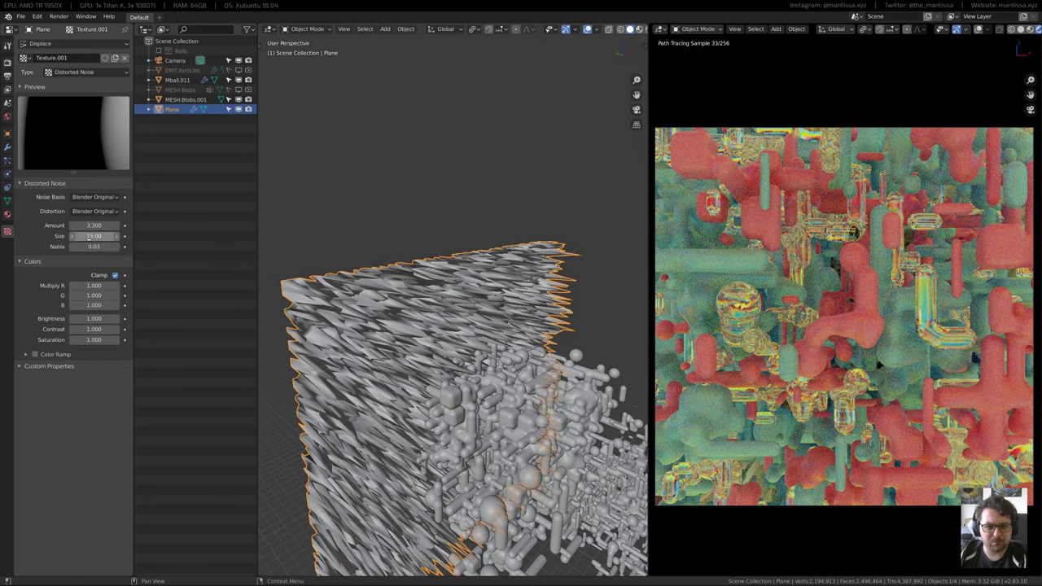
{"action": "left_click", "coordinate": [89, 236]}
{"action": "type", "text": "50"}
{"action": "key", "text": "Return"}
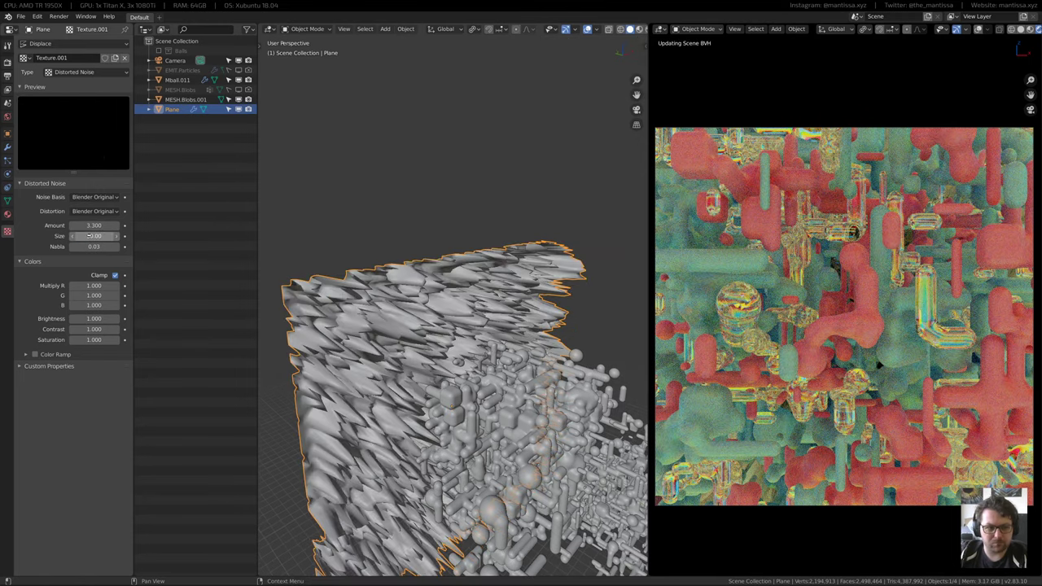
Set the Distorted Noise size to 150 and reduce the texture's contrast to about 0.606
{"action": "left_click", "coordinate": [96, 236]}
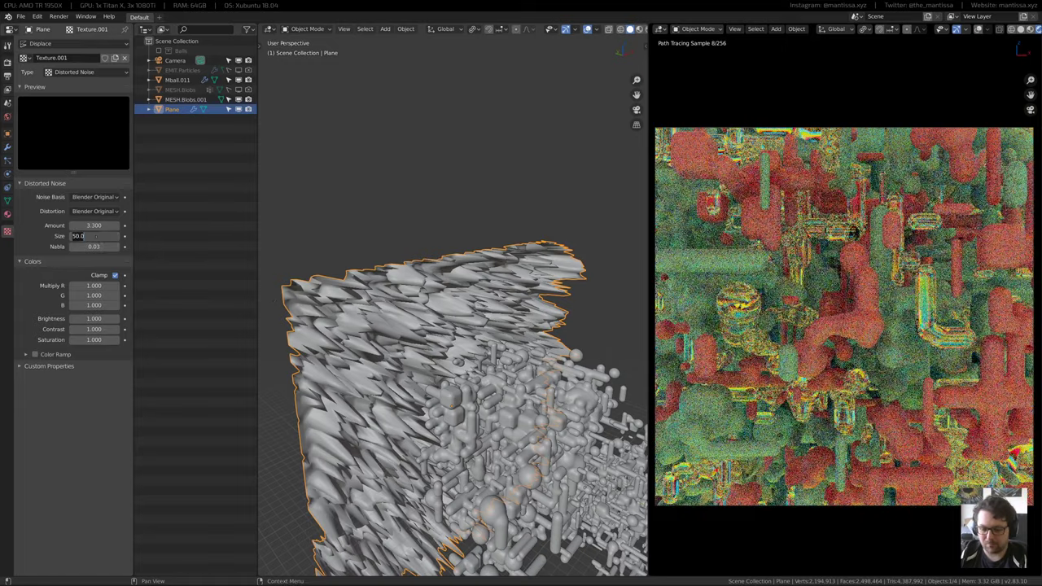
{"action": "type", "text": "150"}
{"action": "key", "text": "Return"}
{"action": "mouse_move", "coordinate": [456, 293]}
{"action": "middle_mouse_down"}
{"action": "mouse_move", "coordinate": [411, 334]}
{"action": "mouse_move", "coordinate": [453, 289]}
{"action": "mouse_move", "coordinate": [461, 297]}
{"action": "middle_mouse_up"}
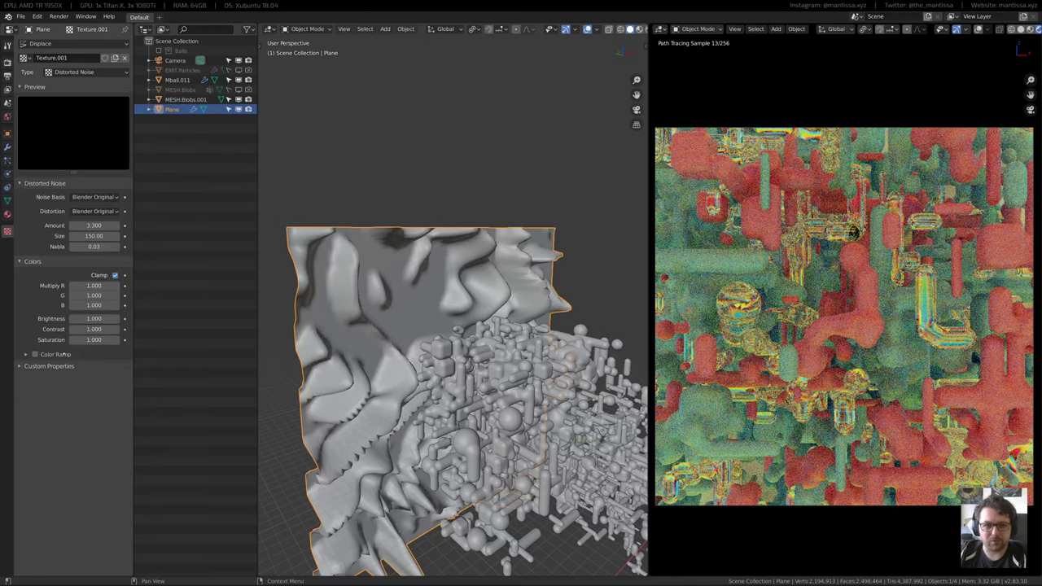
{"action": "left_click_drag", "start_coordinate": [96, 329], "coordinate": [72, 329]}
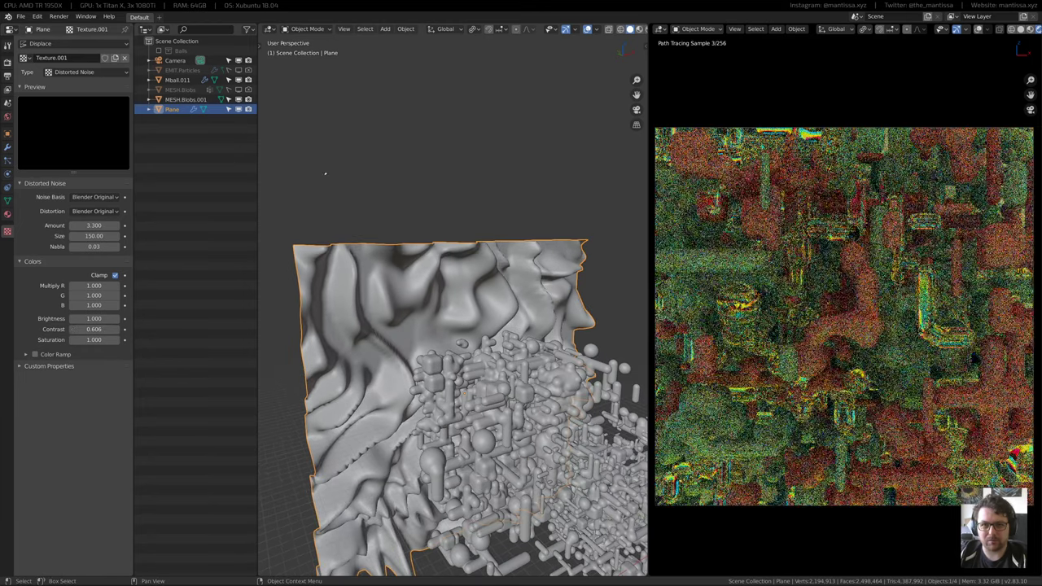
Open the backdrop plane's material settings
{"action": "left_click", "coordinate": [7, 214]}
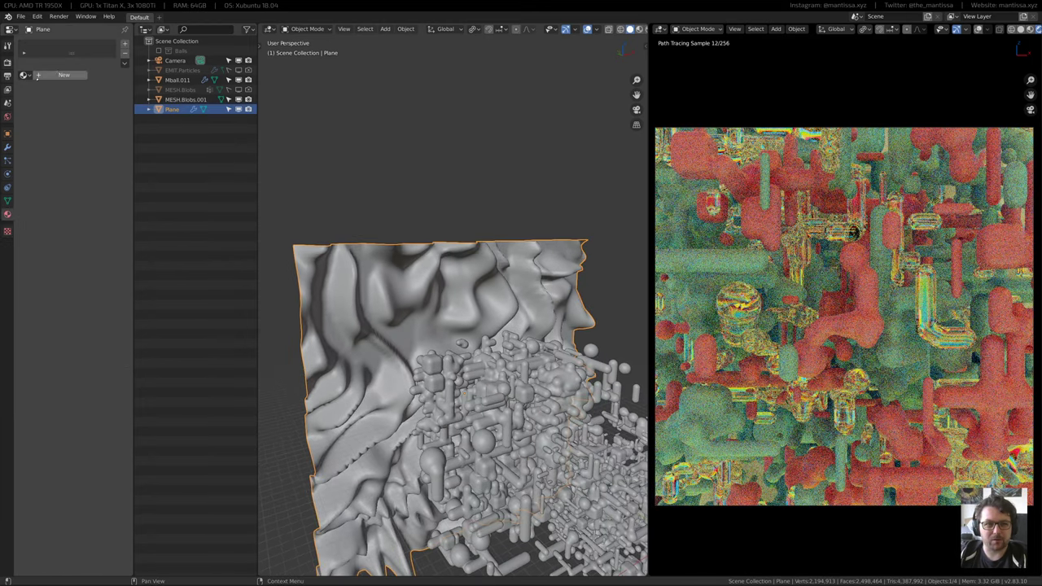
Assign the existing Default OBJ.001 material to the Plane
{"action": "left_click", "coordinate": [25, 75]}
{"action": "left_click", "coordinate": [49, 100]}
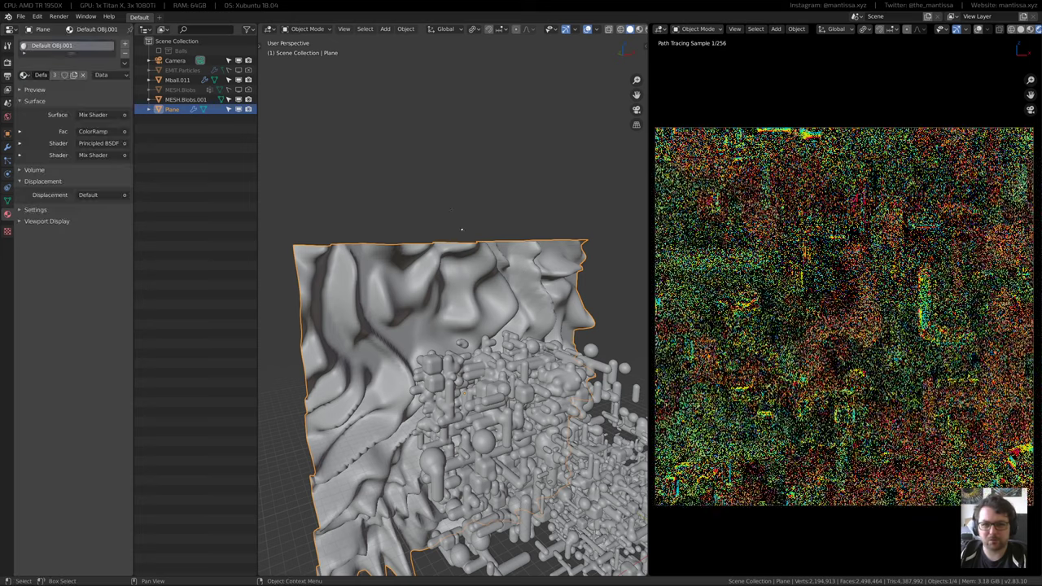
Select the Mball.011 object and turn the 3D viewport into a Shader Editor showing its material nodes
{"action": "middle_click_drag", "start_coordinate": [461, 229], "coordinate": [467, 336]}
{"action": "scroll", "coordinate": [467, 335], "scroll_direction": "up", "scroll_amount": 2}
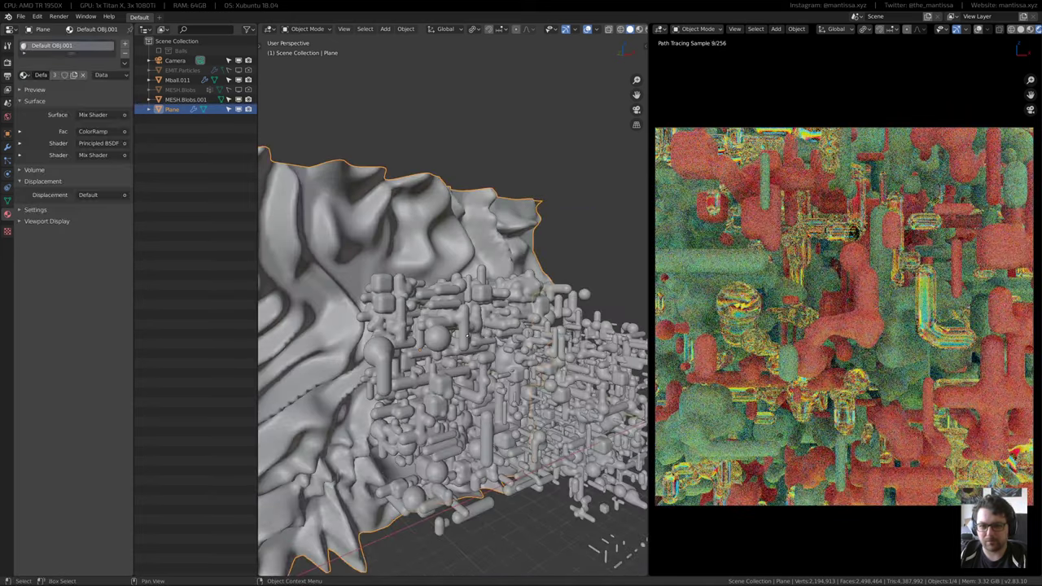
{"action": "left_click", "coordinate": [461, 329]}
{"action": "left_click", "coordinate": [608, 372]}
{"action": "middle_click_drag", "start_coordinate": [608, 372], "coordinate": [476, 336]}
{"action": "key", "text": "shift+F3"}
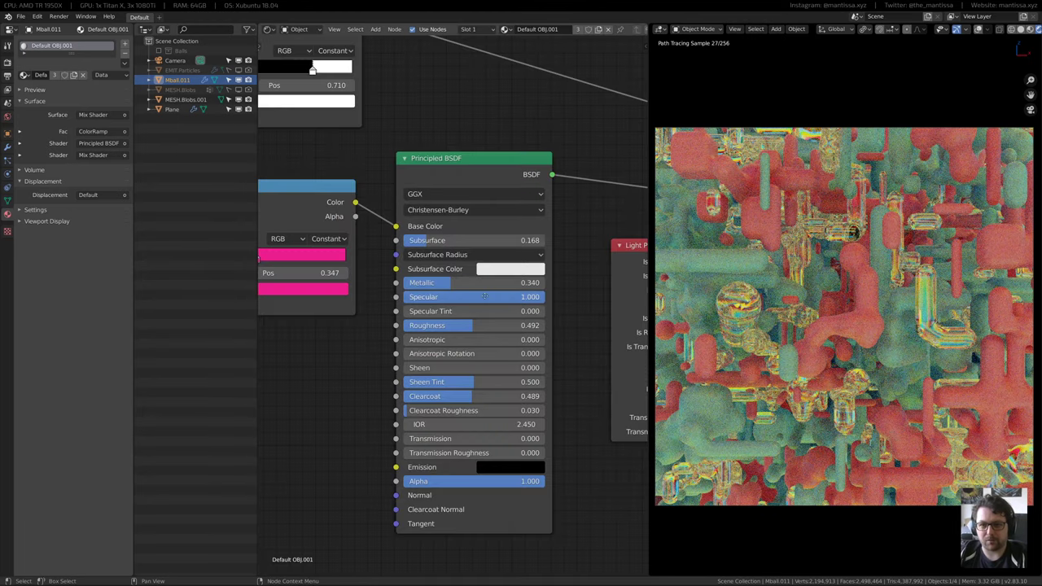
Change the shader type from Object to World to show the world's node tree
{"action": "scroll", "coordinate": [339, 271], "scroll_direction": "down", "scroll_amount": 5}
{"action": "middle_click_drag", "start_coordinate": [340, 271], "coordinate": [468, 345]}
{"action": "scroll", "coordinate": [436, 367], "scroll_direction": "up", "scroll_amount": 5}
{"action": "scroll", "coordinate": [391, 350], "scroll_direction": "down", "scroll_amount": 2}
{"action": "left_click", "coordinate": [300, 30]}
{"action": "left_click", "coordinate": [303, 52]}
Set the Scale of the world's Wave Texture node to 0.030
{"action": "scroll", "coordinate": [418, 235], "scroll_direction": "down", "scroll_amount": 4}
{"action": "middle_click_drag", "start_coordinate": [371, 329], "coordinate": [409, 271]}
{"action": "scroll", "coordinate": [407, 314], "scroll_direction": "up", "scroll_amount": 7}
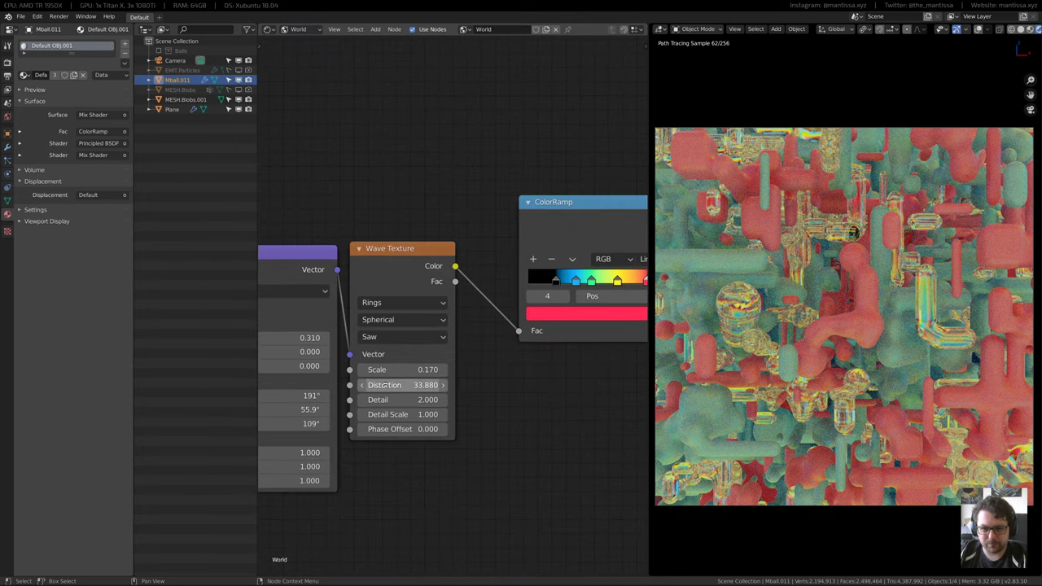
{"action": "left_click_drag", "start_coordinate": [418, 369], "coordinate": [328, 370], "text": "shift"}
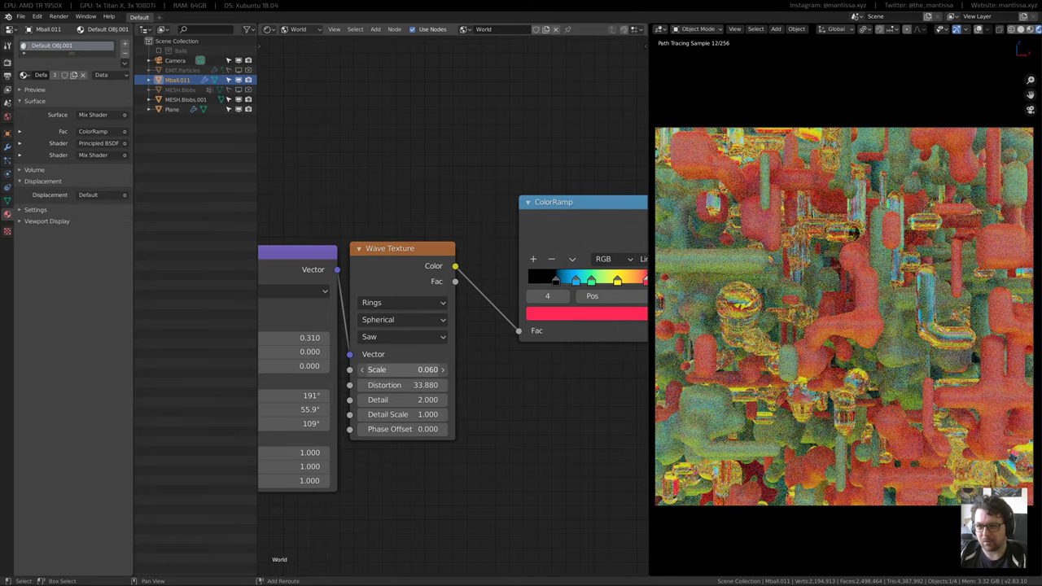
{"action": "left_click_drag", "start_coordinate": [329, 369], "coordinate": [361, 369], "text": "shift"}
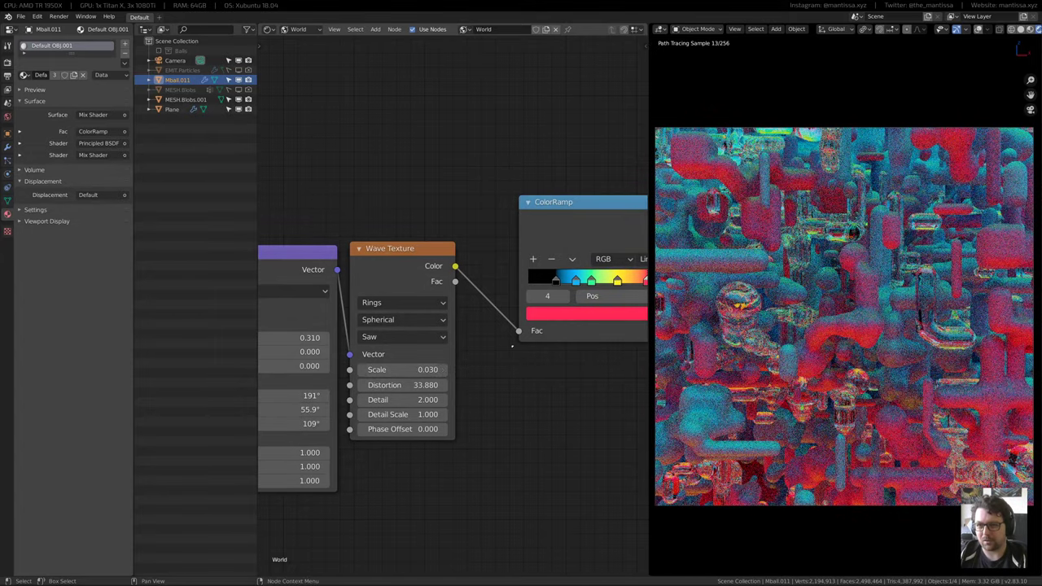
Try other rotations on the world's Mapping node and set its Z rotation to 119°
{"action": "middle_click_drag", "start_coordinate": [512, 345], "coordinate": [627, 346]}
{"action": "scroll", "coordinate": [463, 361], "scroll_direction": "down", "scroll_amount": 1}
{"action": "left_click_drag", "start_coordinate": [382, 390], "coordinate": [423, 391]}
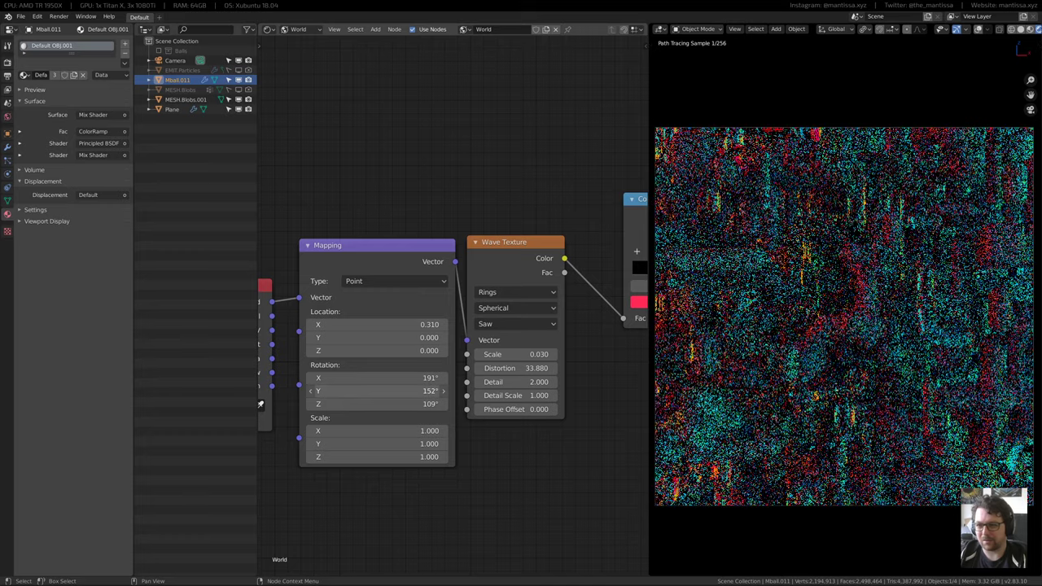
{"action": "right_click", "coordinate": [360, 390]}
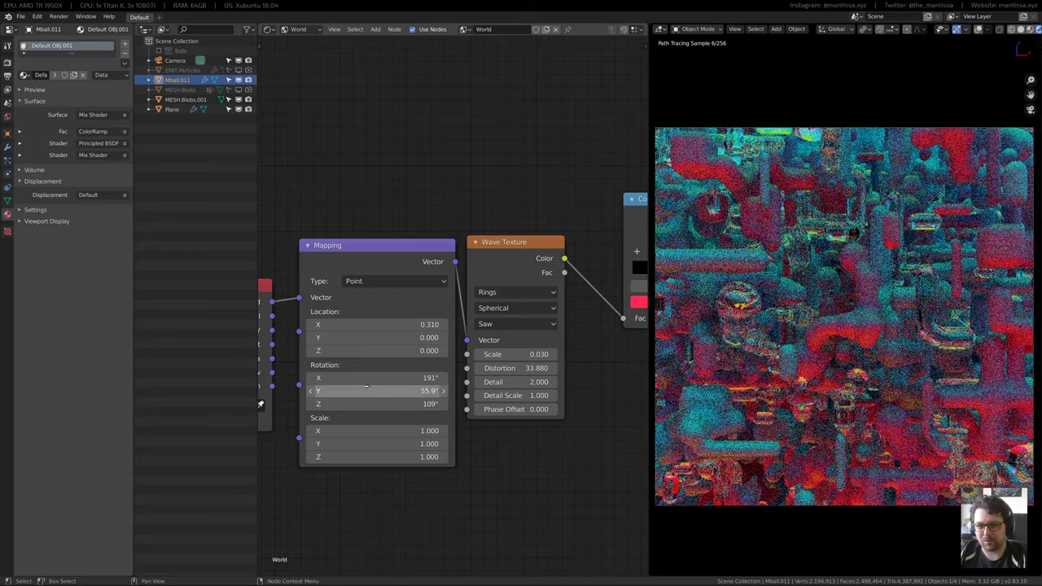
{"action": "left_click_drag", "start_coordinate": [375, 370], "coordinate": [407, 404]}
{"action": "right_click", "coordinate": [376, 378]}
{"action": "right_click", "coordinate": [376, 404]}
{"action": "left_click_drag", "start_coordinate": [261, 404], "coordinate": [261, 403]}
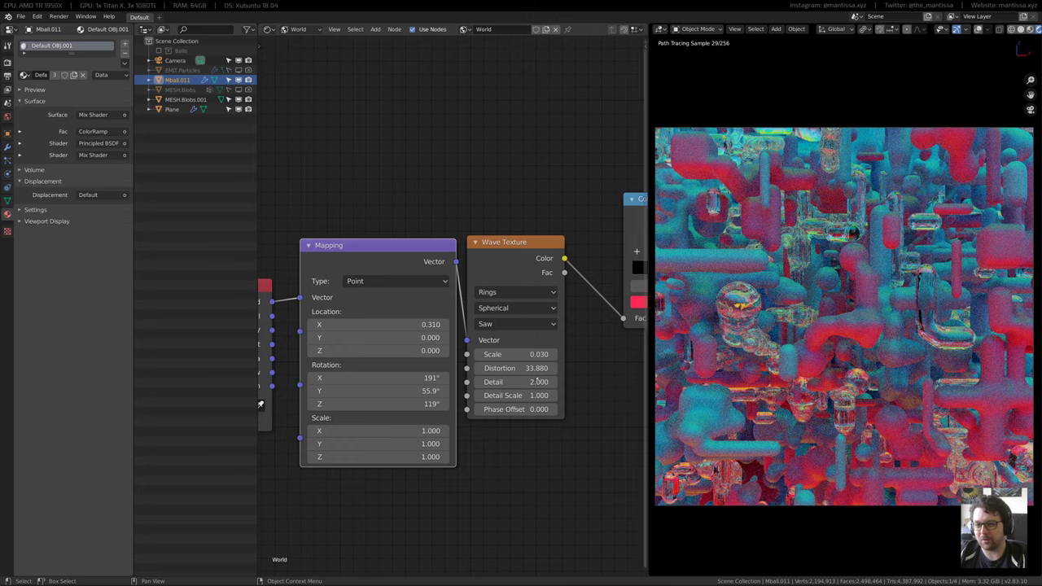
Try a different Distortion on the world's Wave Texture node
{"action": "middle_click_drag", "start_coordinate": [476, 368], "coordinate": [351, 352]}
{"action": "scroll", "coordinate": [352, 350], "scroll_direction": "down", "scroll_amount": 3}
{"action": "middle_click_drag", "start_coordinate": [460, 352], "coordinate": [449, 369]}
{"action": "scroll", "coordinate": [495, 369], "scroll_direction": "up", "scroll_amount": 3}
{"action": "middle_click_drag", "start_coordinate": [591, 344], "coordinate": [498, 383]}
{"action": "scroll", "coordinate": [501, 379], "scroll_direction": "down", "scroll_amount": 4}
{"action": "middle_click_drag", "start_coordinate": [432, 384], "coordinate": [493, 364]}
{"action": "scroll", "coordinate": [493, 364], "scroll_direction": "up", "scroll_amount": 1}
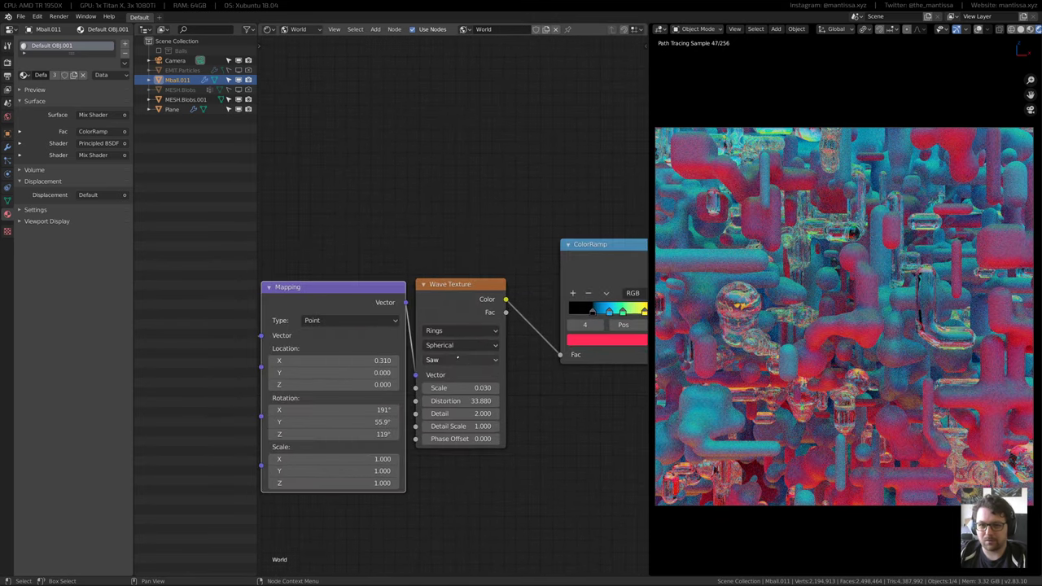
{"action": "mouse_move", "coordinate": [456, 400]}
{"action": "left_mouse_down"}
{"action": "mouse_move", "coordinate": [495, 400]}
{"action": "mouse_move", "coordinate": [449, 401]}
{"action": "mouse_move", "coordinate": [465, 401]}
{"action": "left_mouse_up"}
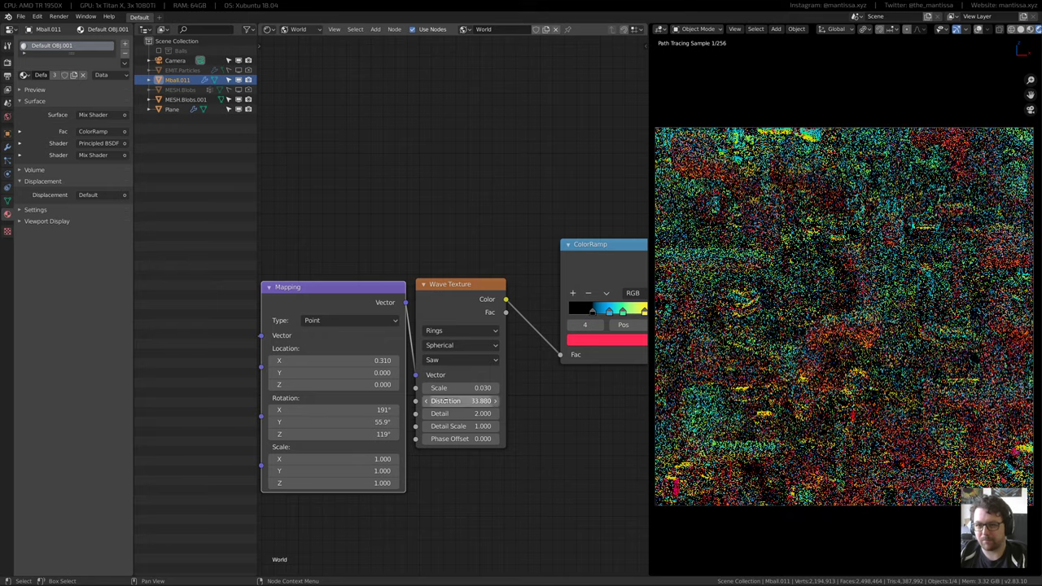
{"action": "left_click_drag", "start_coordinate": [466, 400], "coordinate": [462, 400]}
Switch back to the object's material nodes and set the Principled BSDF Roughness to 0.073
{"action": "scroll", "coordinate": [467, 154], "scroll_direction": "down", "scroll_amount": 2}
{"action": "middle_click_drag", "start_coordinate": [468, 153], "coordinate": [427, 215]}
{"action": "left_click", "coordinate": [295, 30]}
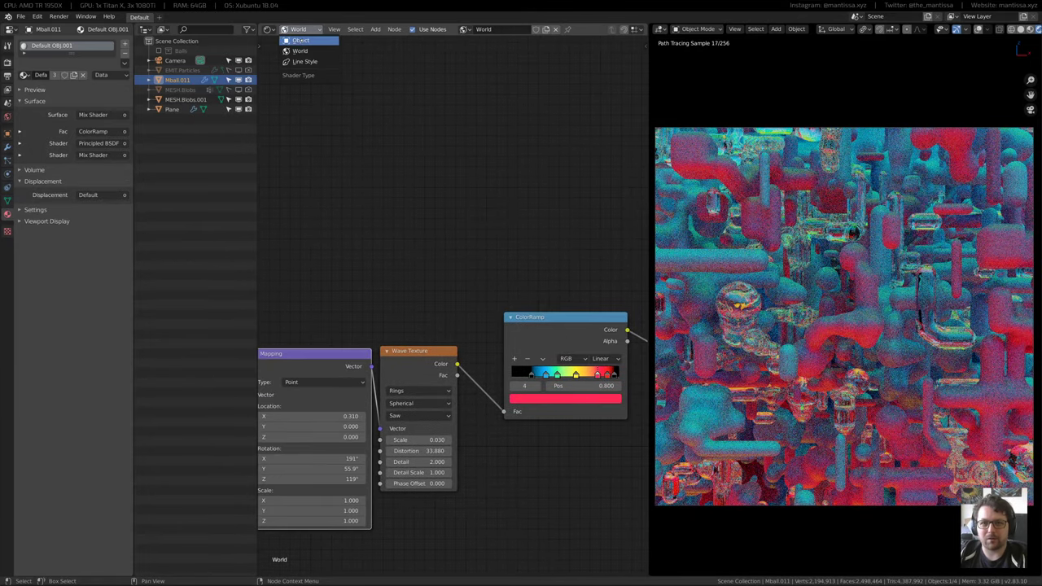
{"action": "left_click", "coordinate": [297, 38]}
{"action": "scroll", "coordinate": [461, 265], "scroll_direction": "down", "scroll_amount": 2}
{"action": "middle_click_drag", "start_coordinate": [462, 265], "coordinate": [368, 381]}
{"action": "scroll", "coordinate": [367, 358], "scroll_direction": "up", "scroll_amount": 3}
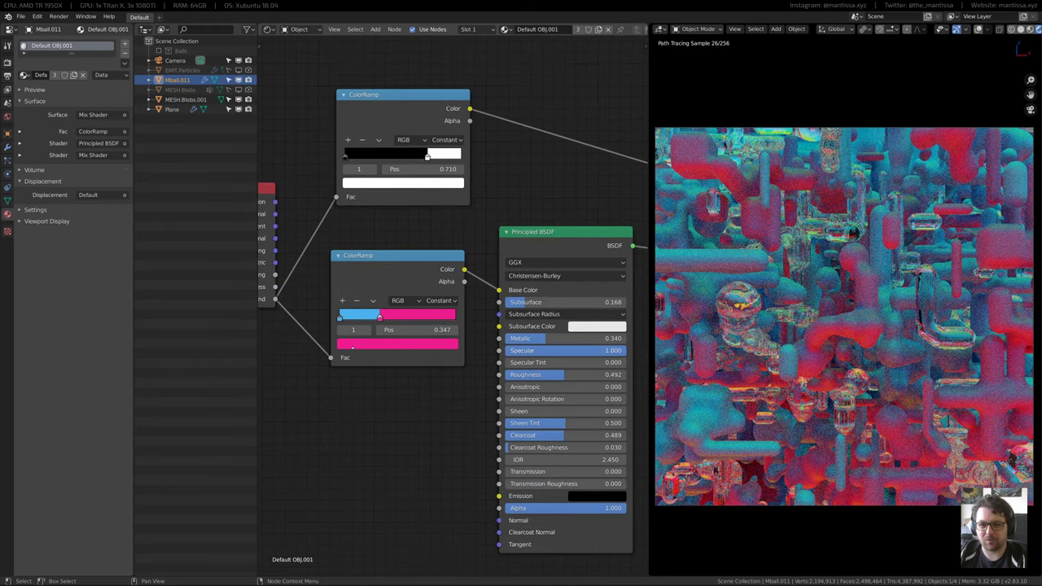
{"action": "left_click_drag", "start_coordinate": [586, 374], "coordinate": [513, 374]}
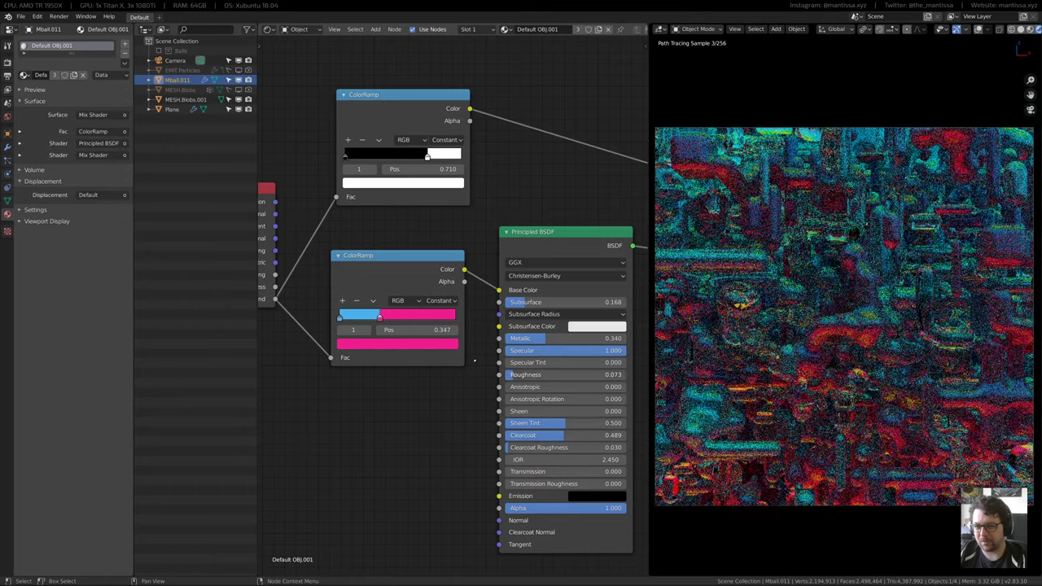
Move the white stop of the black-and-white ColorRamp to position 0.725
{"action": "middle_click_drag", "start_coordinate": [515, 289], "coordinate": [391, 308]}
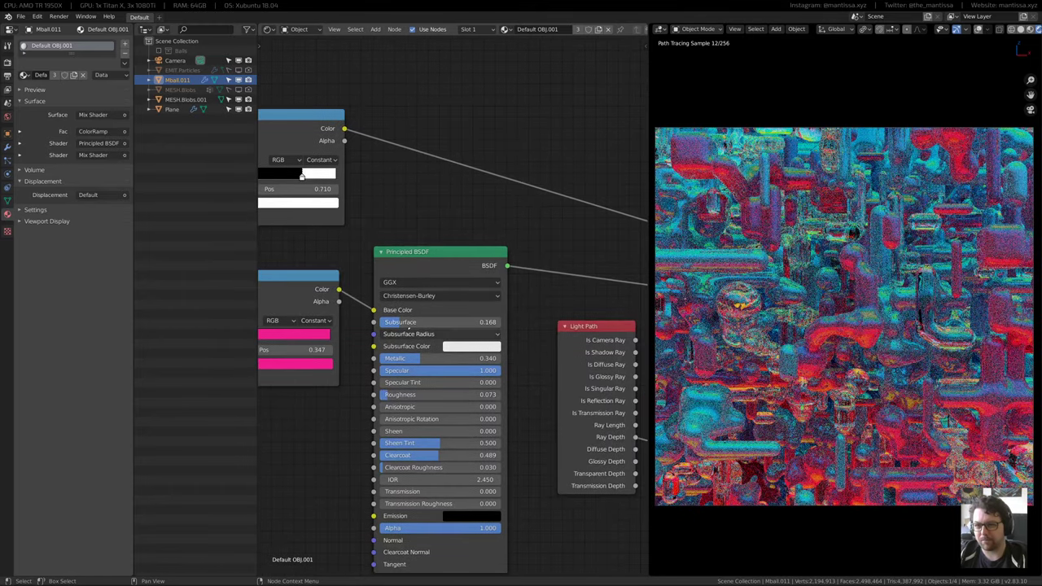
{"action": "middle_click_drag", "start_coordinate": [314, 222], "coordinate": [429, 278]}
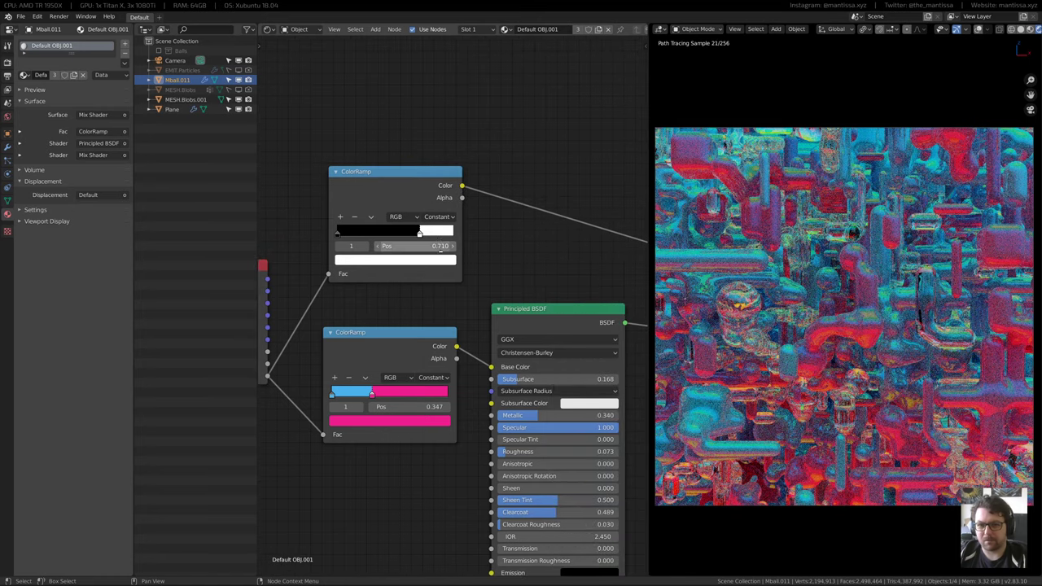
{"action": "mouse_move", "coordinate": [418, 233]}
{"action": "left_mouse_down"}
{"action": "mouse_move", "coordinate": [405, 232]}
{"action": "mouse_move", "coordinate": [422, 234]}
{"action": "left_mouse_up"}
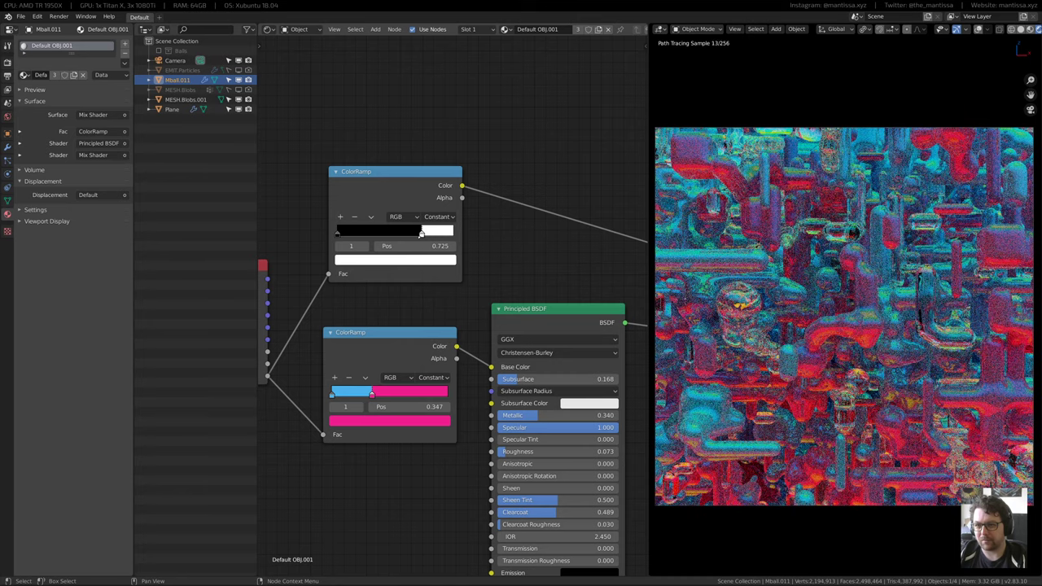
Try a higher Metallic value on the Principled BSDF and settle on 0.332
{"action": "middle_click_drag", "start_coordinate": [567, 371], "coordinate": [452, 314]}
{"action": "scroll", "coordinate": [525, 324], "scroll_direction": "down", "scroll_amount": 2}
{"action": "scroll", "coordinate": [475, 326], "scroll_direction": "up", "scroll_amount": 2}
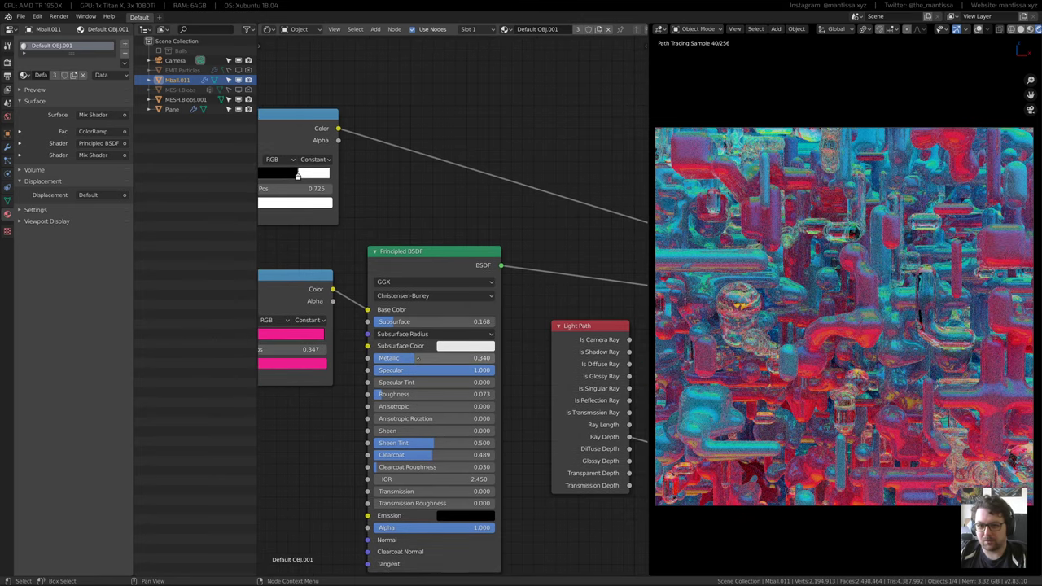
{"action": "left_click_drag", "start_coordinate": [411, 358], "coordinate": [437, 358]}
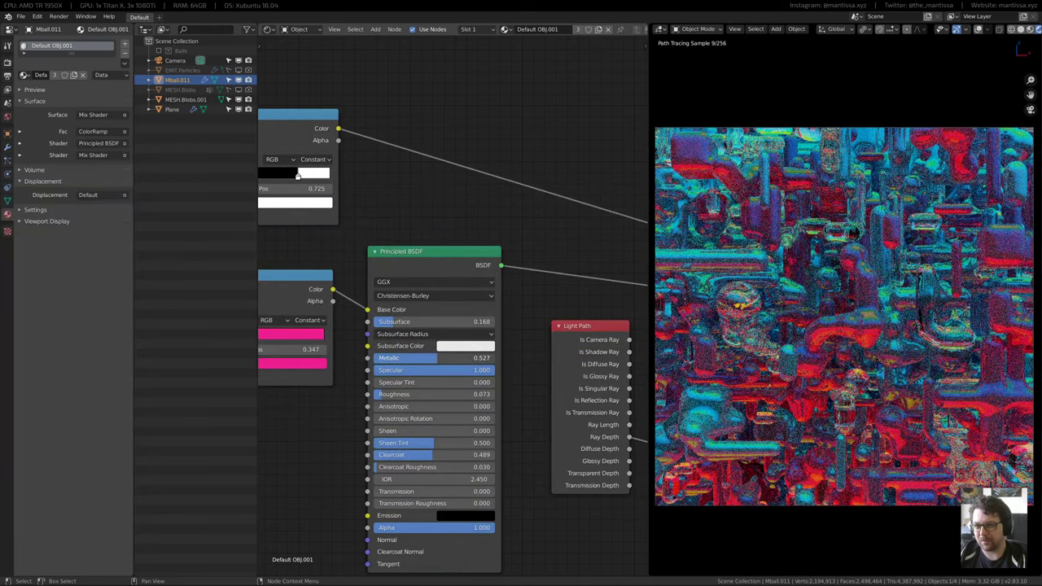
{"action": "left_click_drag", "start_coordinate": [427, 358], "coordinate": [414, 358]}
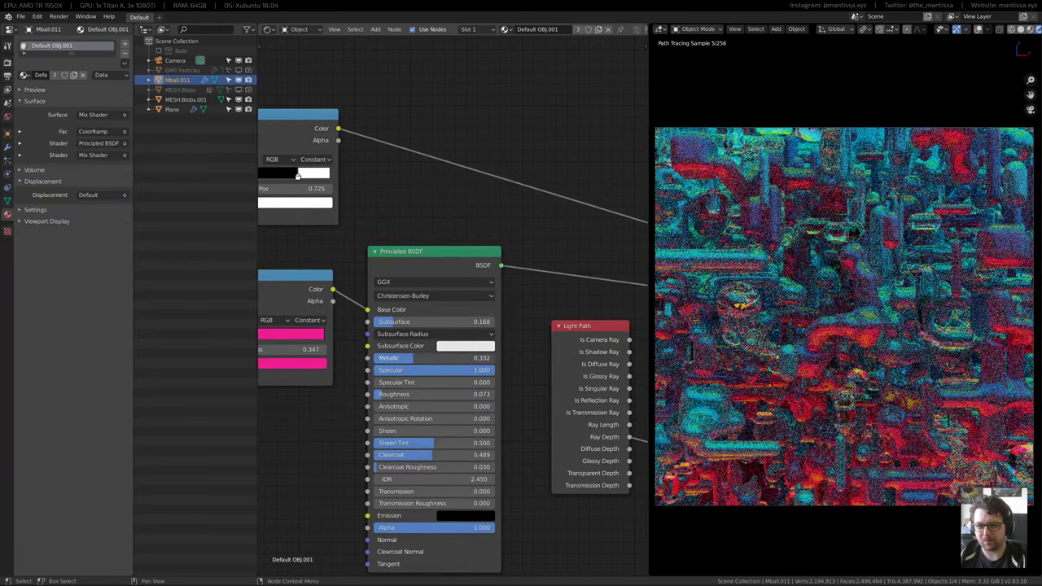
Add a third colour stop at position 0.660 to the blue-and-pink ColorRamp feeding the Base Color
{"action": "scroll", "coordinate": [436, 322], "scroll_direction": "up", "scroll_amount": 2}
{"action": "middle_click_drag", "start_coordinate": [482, 422], "coordinate": [421, 352]}
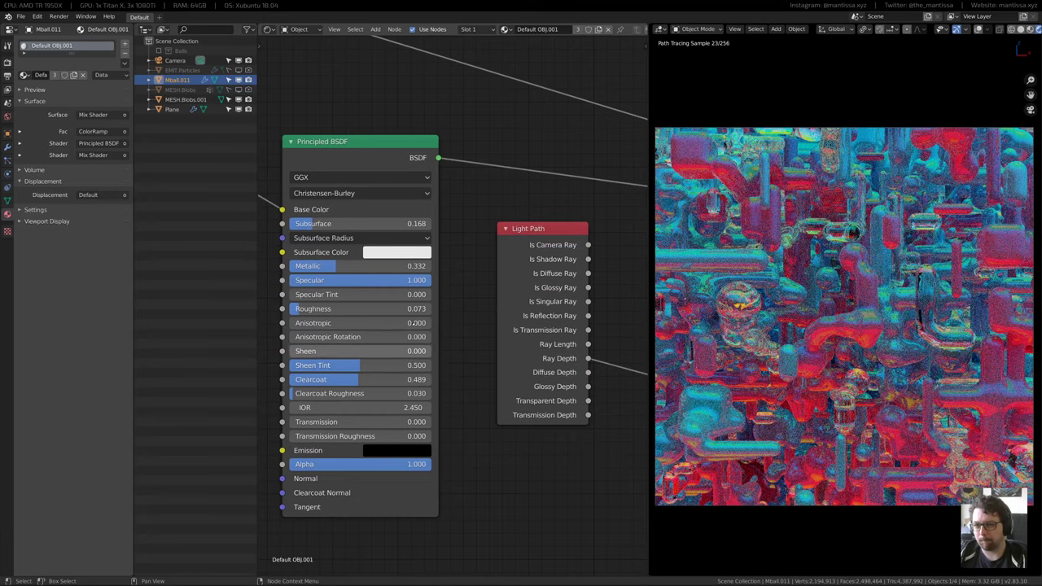
{"action": "scroll", "coordinate": [417, 325], "scroll_direction": "down", "scroll_amount": 3}
{"action": "scroll", "coordinate": [418, 315], "scroll_direction": "down", "scroll_amount": 1}
{"action": "middle_click_drag", "start_coordinate": [417, 315], "coordinate": [613, 335]}
{"action": "scroll", "coordinate": [382, 329], "scroll_direction": "up", "scroll_amount": 2}
{"action": "left_click", "coordinate": [408, 344]}
Make the new ColorRamp stop off-white with Saturation 0 and Value 0.906
{"action": "left_click", "coordinate": [405, 371]}
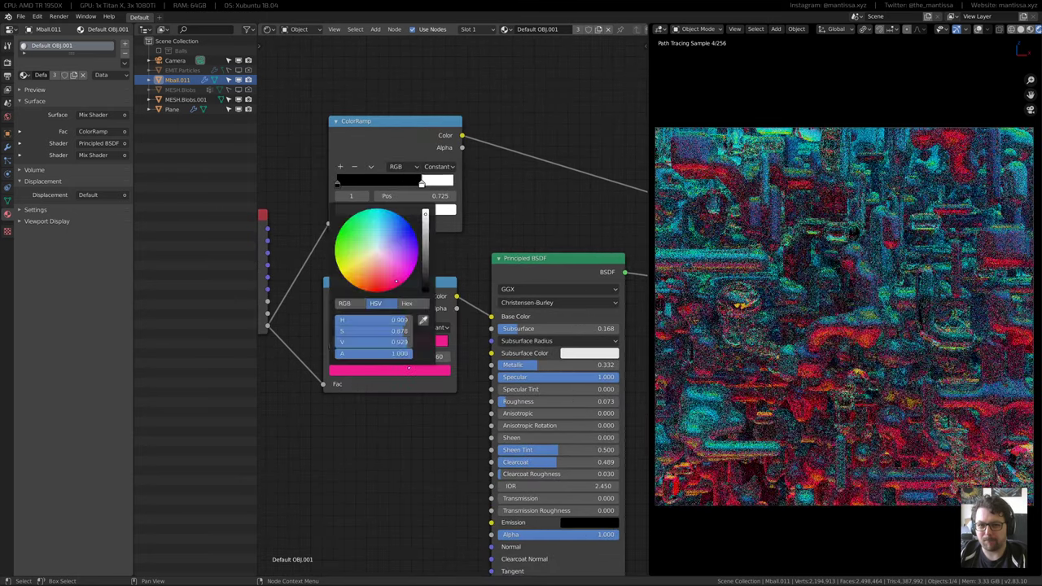
{"action": "mouse_move", "coordinate": [396, 281]}
{"action": "left_mouse_down"}
{"action": "mouse_move", "coordinate": [352, 232]}
{"action": "mouse_move", "coordinate": [352, 273]}
{"action": "mouse_move", "coordinate": [375, 250]}
{"action": "left_mouse_up"}
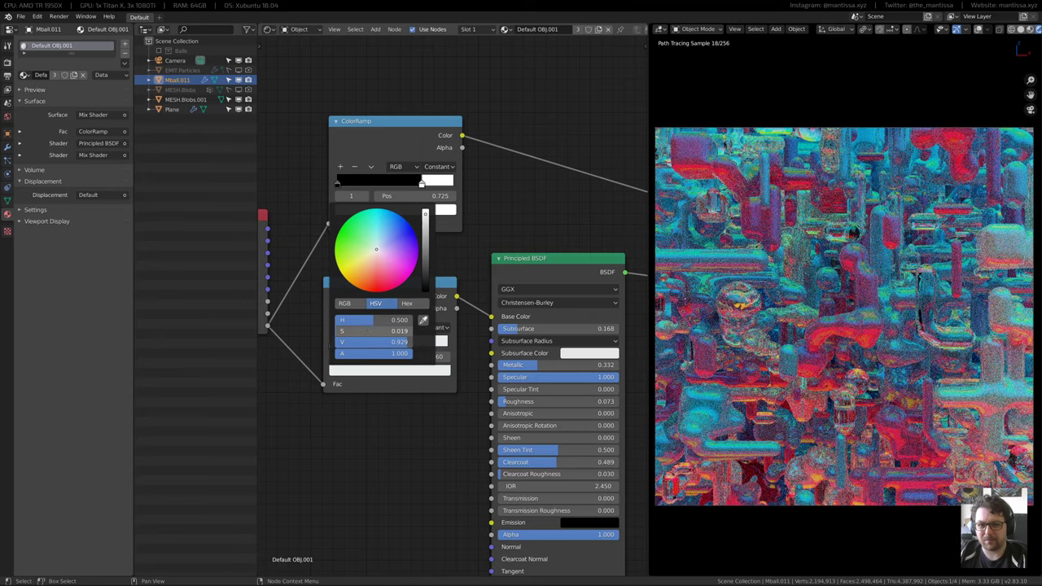
{"action": "left_click_drag", "start_coordinate": [383, 330], "coordinate": [341, 330]}
{"action": "left_click", "coordinate": [384, 342]}
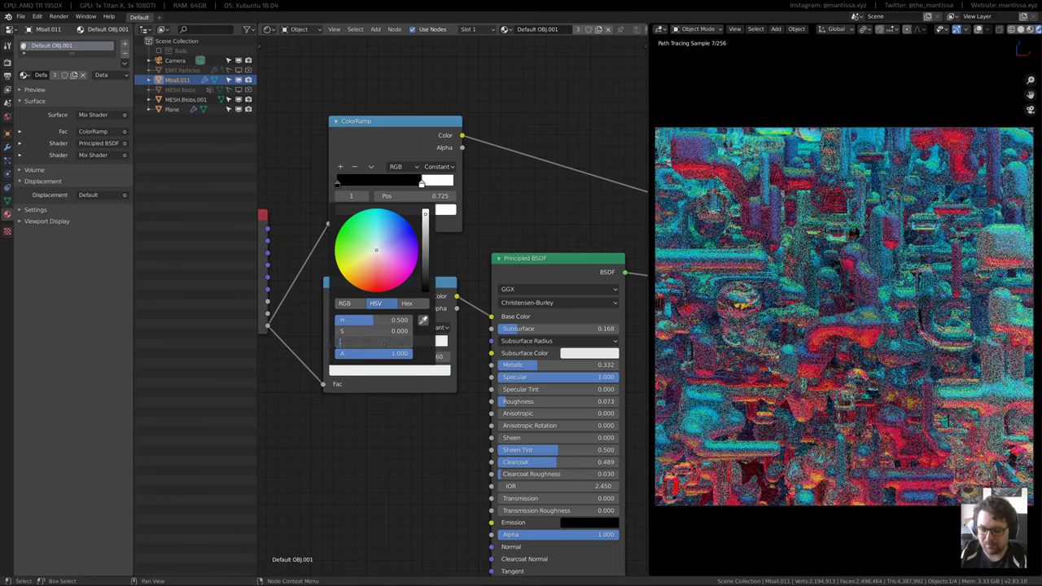
{"action": "type", "text": ".906"}
{"action": "key", "text": "Return"}
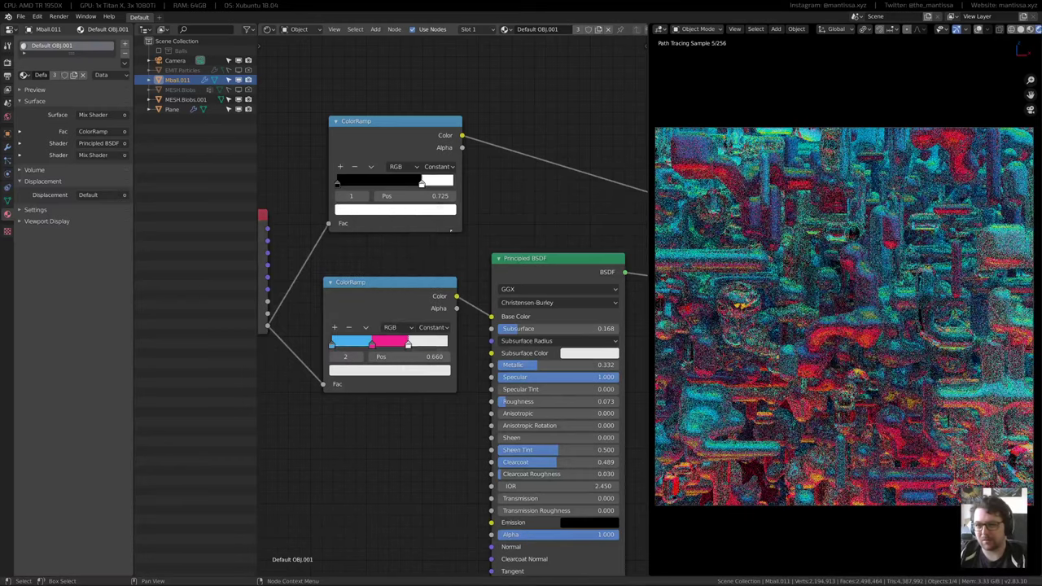
Set the Principled BSDF Subsurface to 0.248 and all three Subsurface Radius values to 0.200
{"action": "middle_click_drag", "start_coordinate": [557, 355], "coordinate": [417, 288]}
{"action": "left_click_drag", "start_coordinate": [419, 275], "coordinate": [401, 274]}
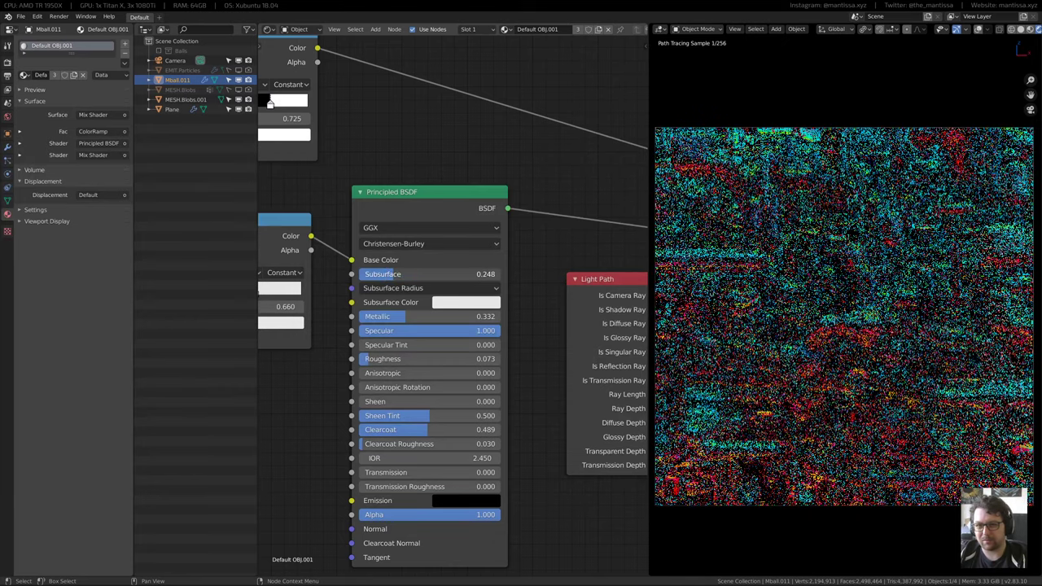
{"action": "left_click", "coordinate": [407, 288]}
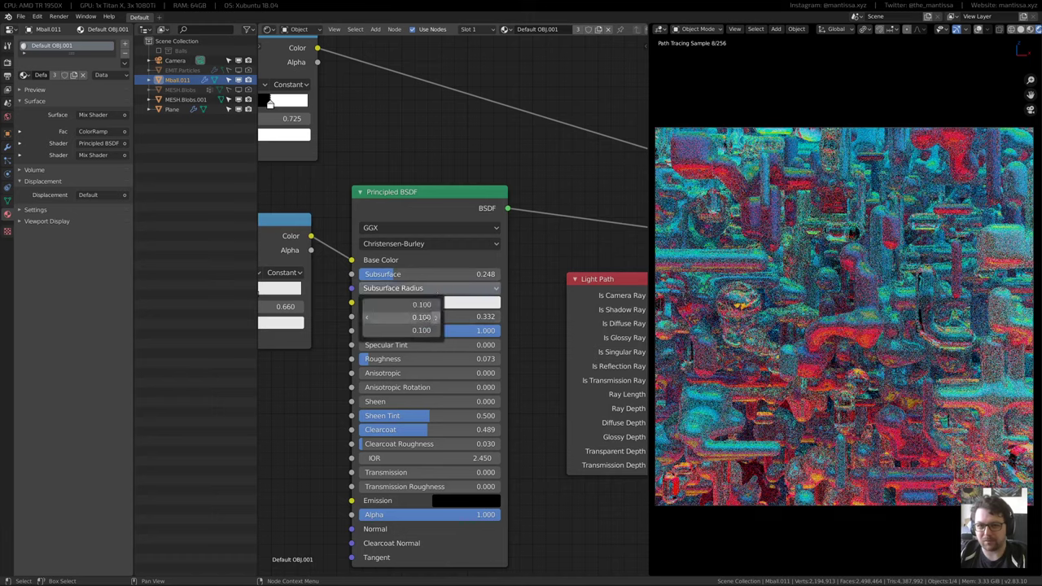
{"action": "left_click", "coordinate": [426, 303]}
{"action": "type", "text": ".2"}
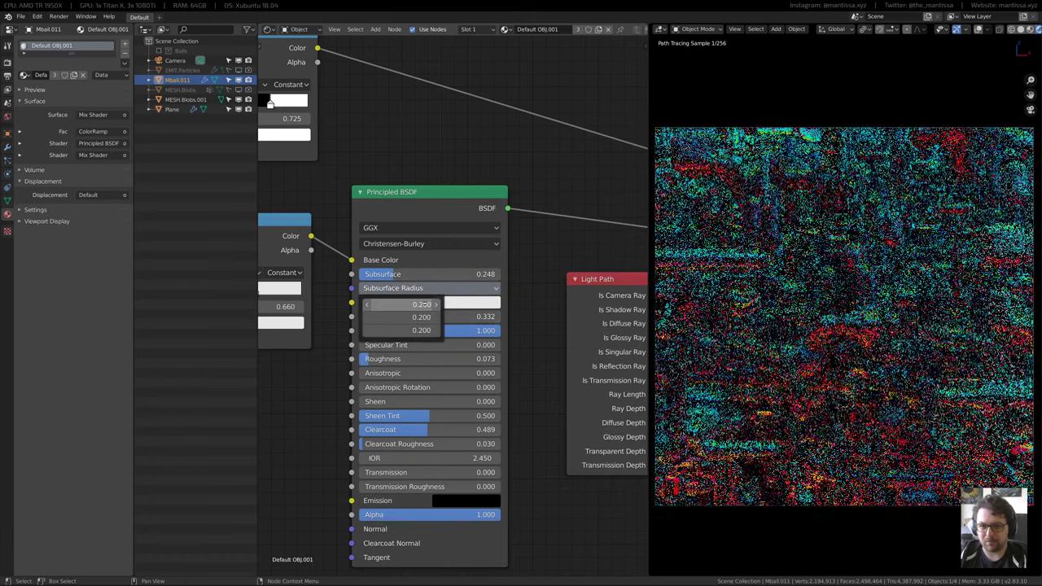
{"action": "key", "text": "Return"}
Try red and magenta tints for the Principled BSDF Subsurface Color and settle on orange-red
{"action": "middle_click_drag", "start_coordinate": [413, 274], "coordinate": [491, 299]}
{"action": "left_click", "coordinate": [532, 328]}
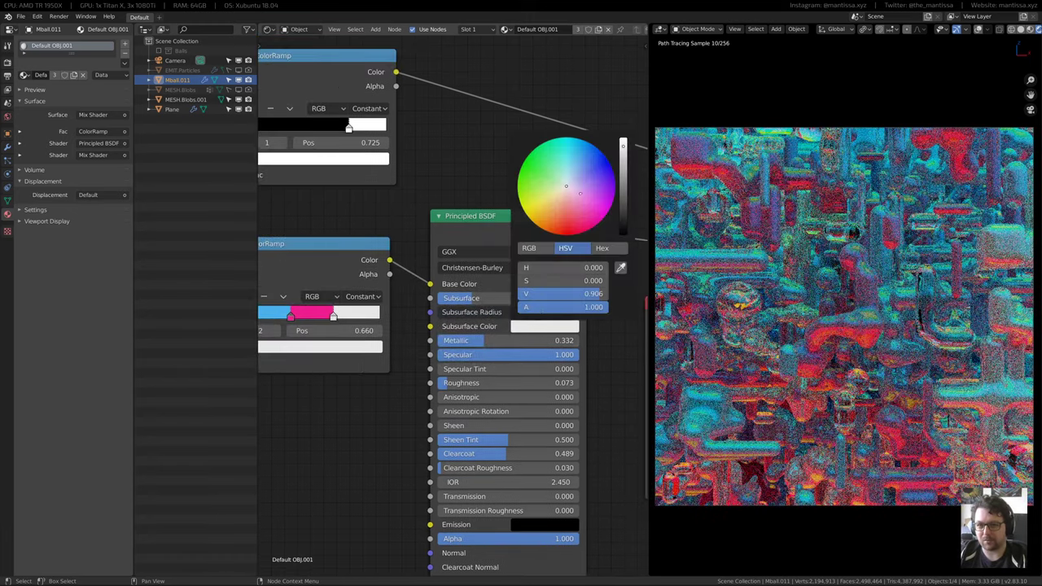
{"action": "left_click", "coordinate": [563, 218]}
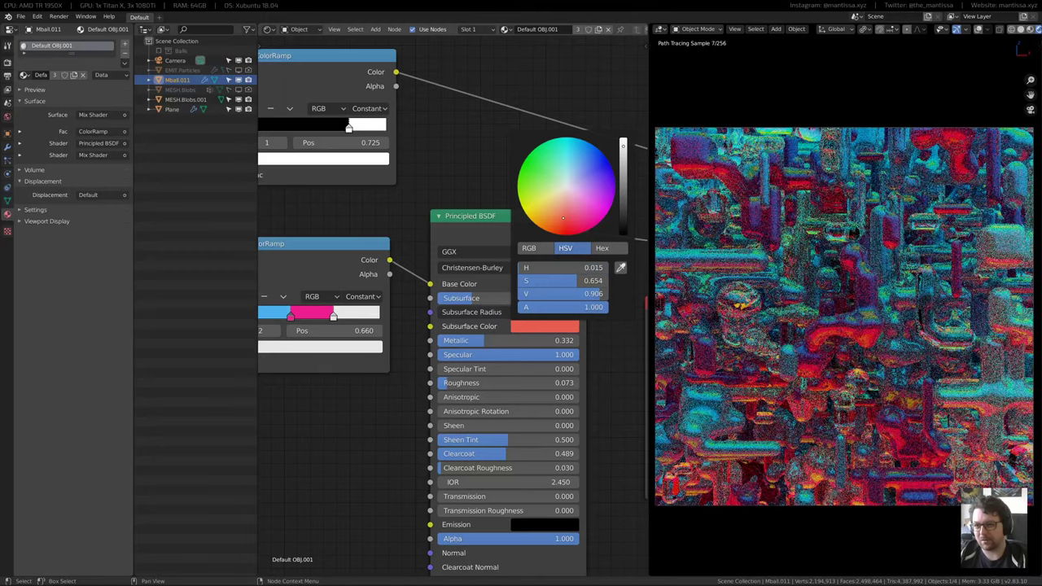
{"action": "mouse_move", "coordinate": [562, 218]}
{"action": "left_mouse_down"}
{"action": "mouse_move", "coordinate": [521, 193]}
{"action": "mouse_move", "coordinate": [536, 156]}
{"action": "mouse_move", "coordinate": [568, 143]}
{"action": "mouse_move", "coordinate": [596, 154]}
{"action": "mouse_move", "coordinate": [595, 184]}
{"action": "left_mouse_up"}
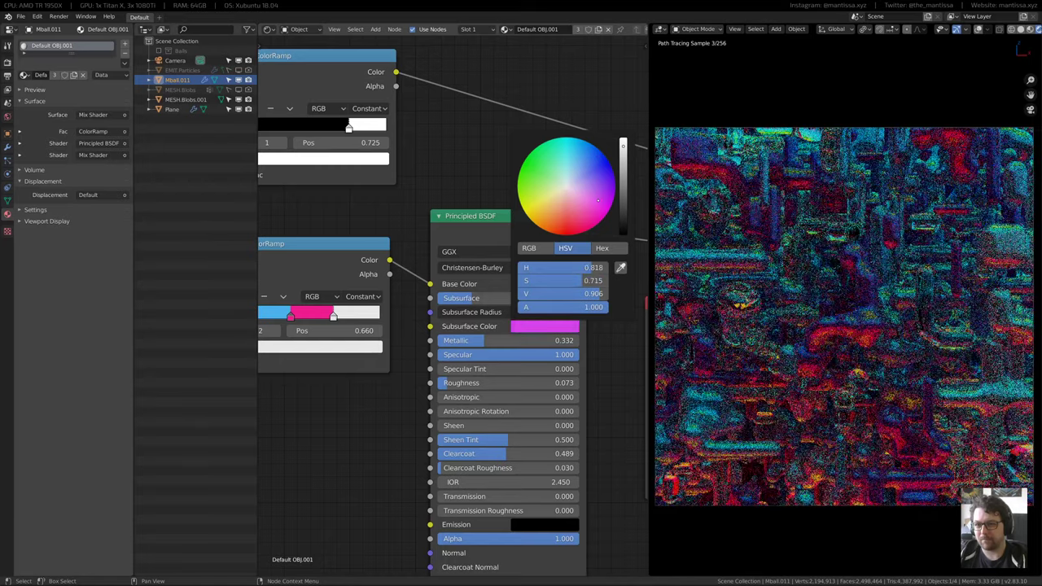
{"action": "left_click_drag", "start_coordinate": [578, 214], "coordinate": [571, 219]}
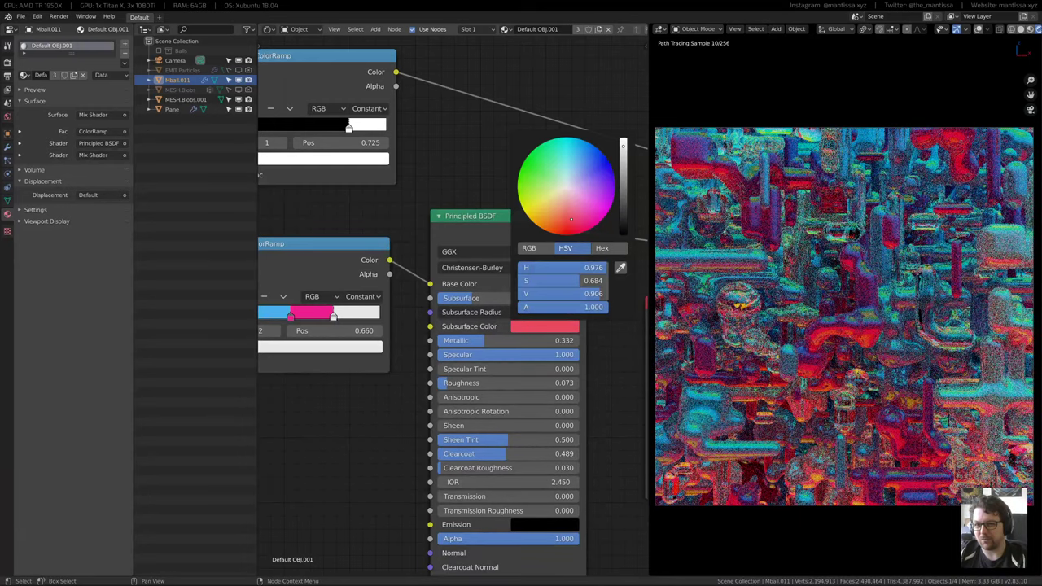
{"action": "mouse_move", "coordinate": [571, 219]}
{"action": "left_mouse_down"}
{"action": "mouse_move", "coordinate": [545, 218]}
{"action": "mouse_move", "coordinate": [575, 218]}
{"action": "mouse_move", "coordinate": [562, 221]}
{"action": "left_mouse_up"}
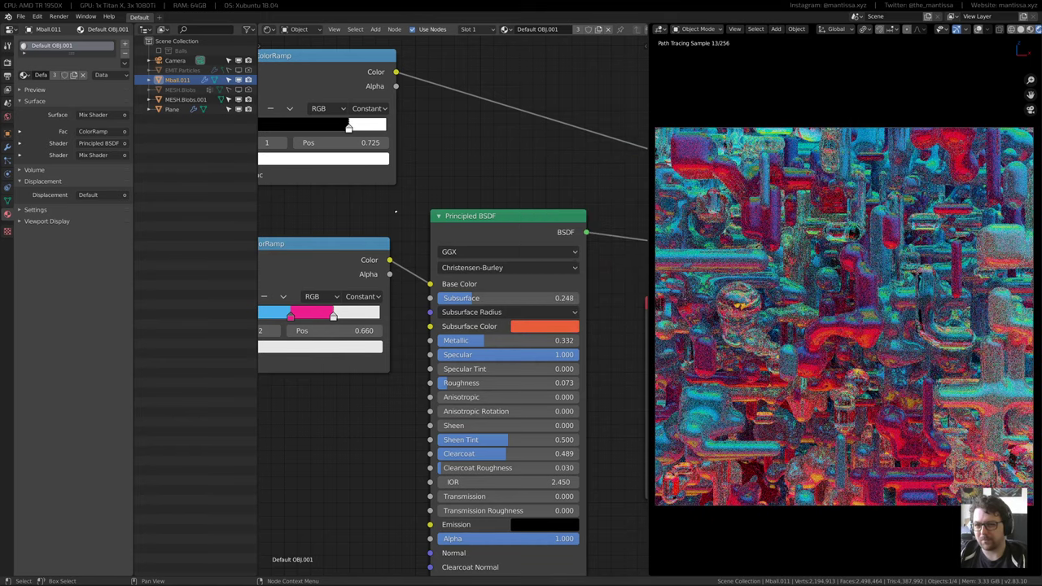
Reduce the Principled BSDF Subsurface to 0.172 and save the file
{"action": "left_click_drag", "start_coordinate": [489, 297], "coordinate": [477, 298]}
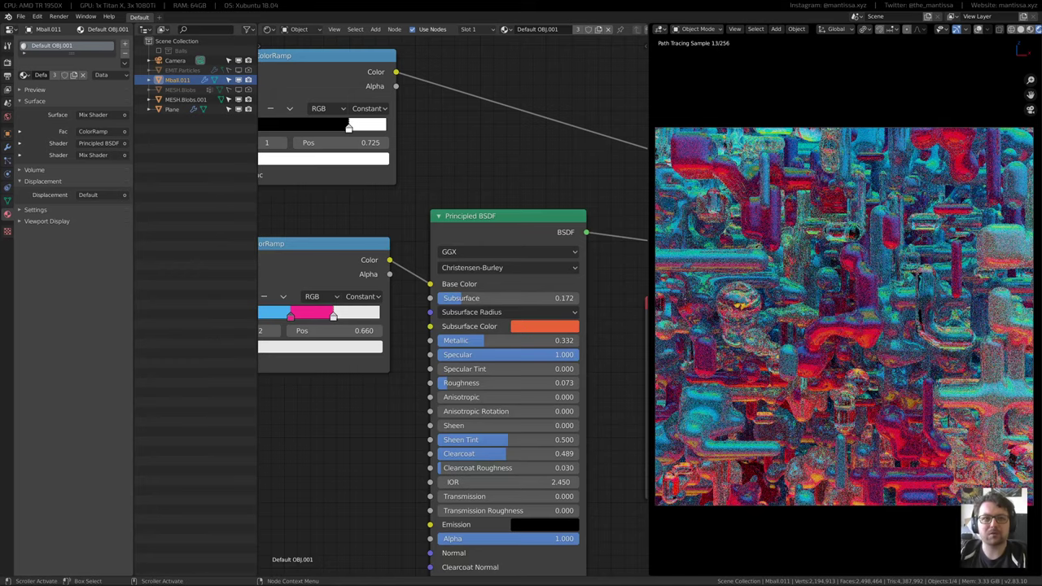
{"action": "key", "text": "ctrl+s"}
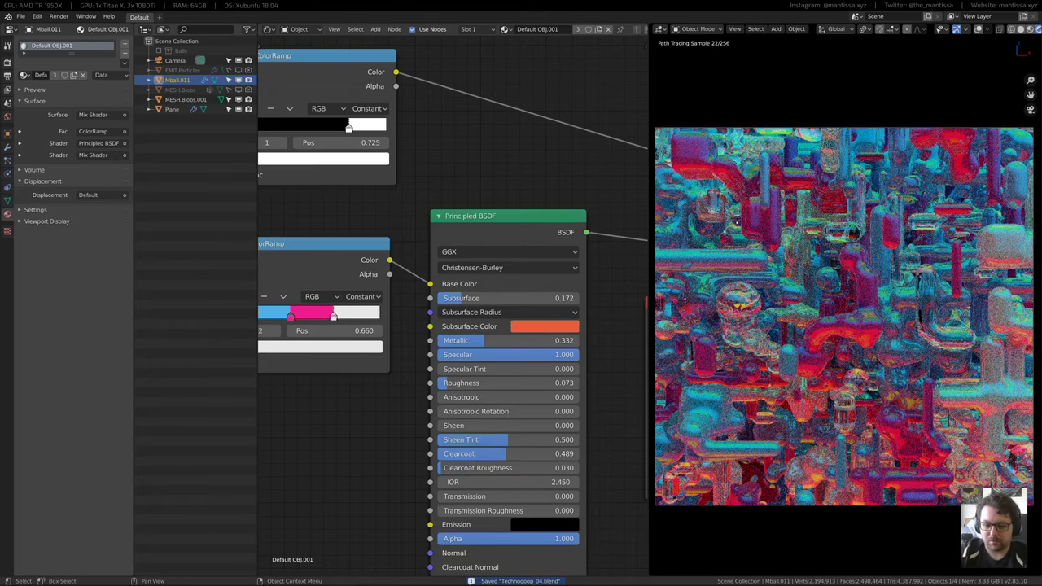
Render the current frame of the blob scene through the camera
{"action": "key", "text": "F12"}
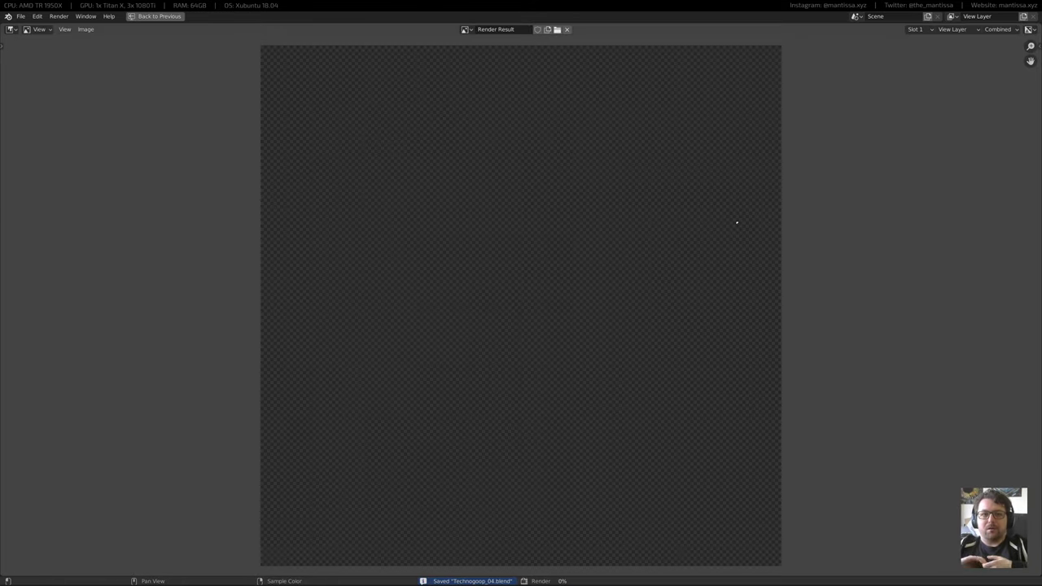
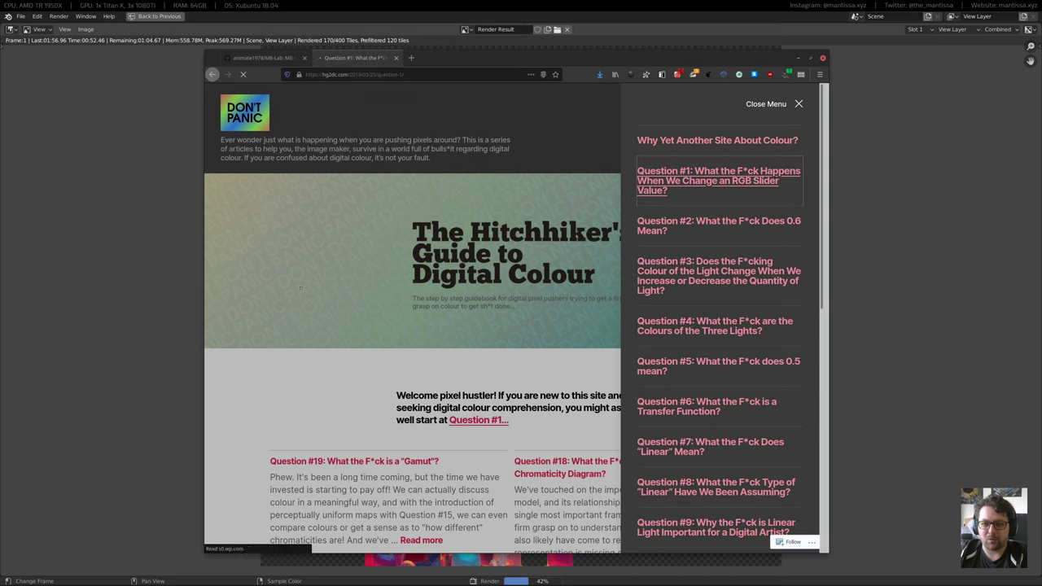
Skim the Question #1 article about changing an RGB slider value through to its footnotes, and return to its beginning
{"action": "scroll", "coordinate": [399, 321], "scroll_direction": "down", "scroll_amount": 2}
{"action": "scroll", "coordinate": [521, 350], "scroll_direction": "up", "scroll_amount": 2}
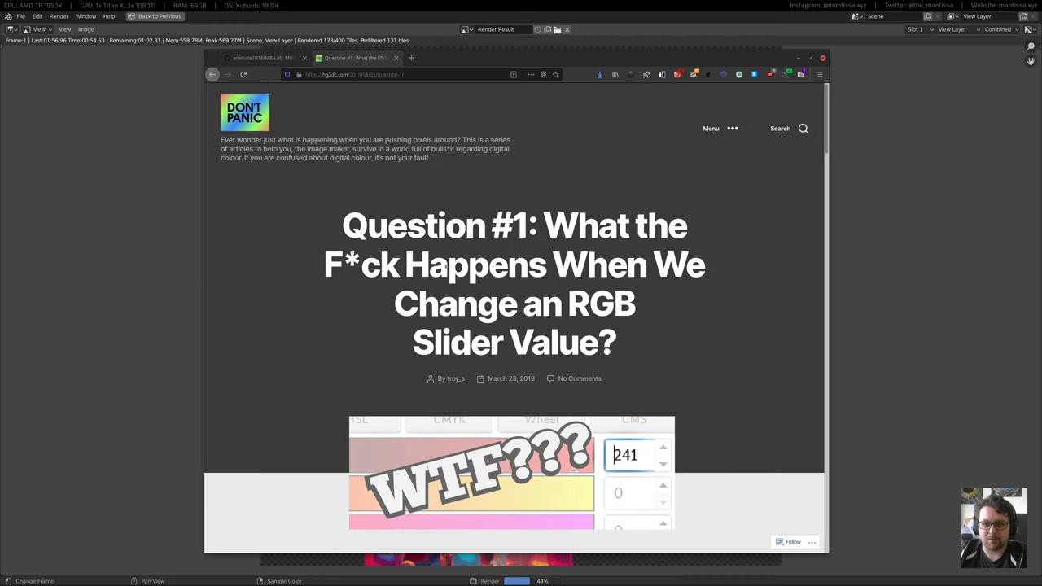
{"action": "scroll", "coordinate": [382, 237], "scroll_direction": "down", "scroll_amount": 2}
{"action": "scroll", "coordinate": [382, 237], "scroll_direction": "up", "scroll_amount": 2}
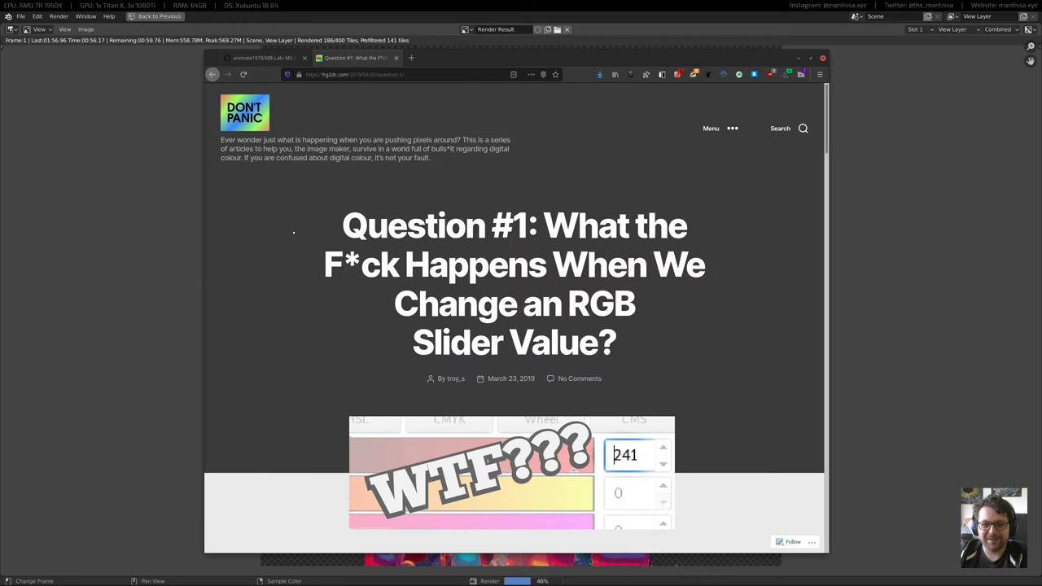
{"action": "scroll", "coordinate": [295, 234], "scroll_direction": "down", "scroll_amount": 8}
{"action": "scroll", "coordinate": [297, 237], "scroll_direction": "up", "scroll_amount": 5}
{"action": "scroll", "coordinate": [298, 239], "scroll_direction": "up", "scroll_amount": 1}
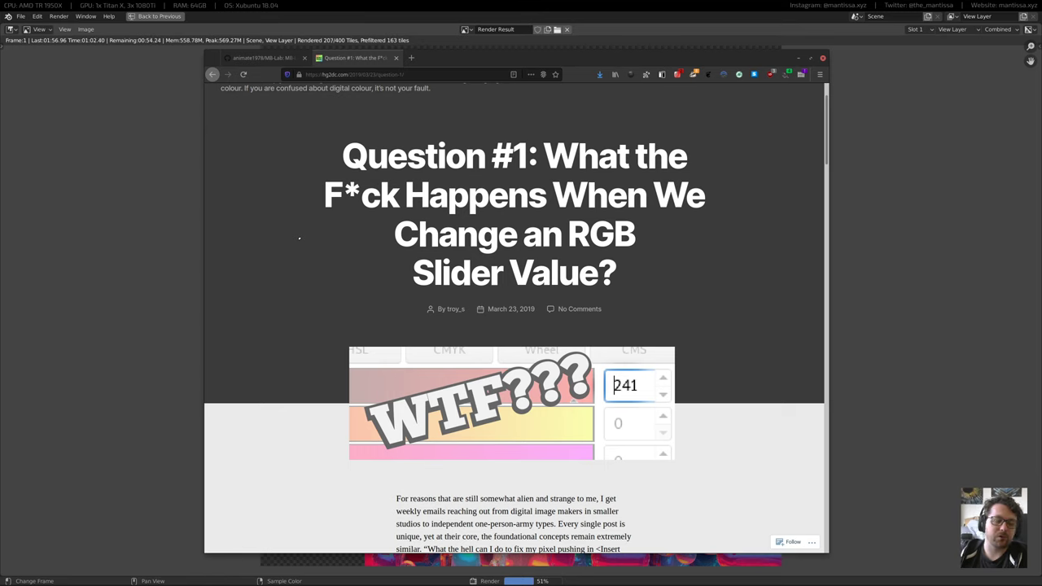
{"action": "scroll", "coordinate": [303, 244], "scroll_direction": "down", "scroll_amount": 7}
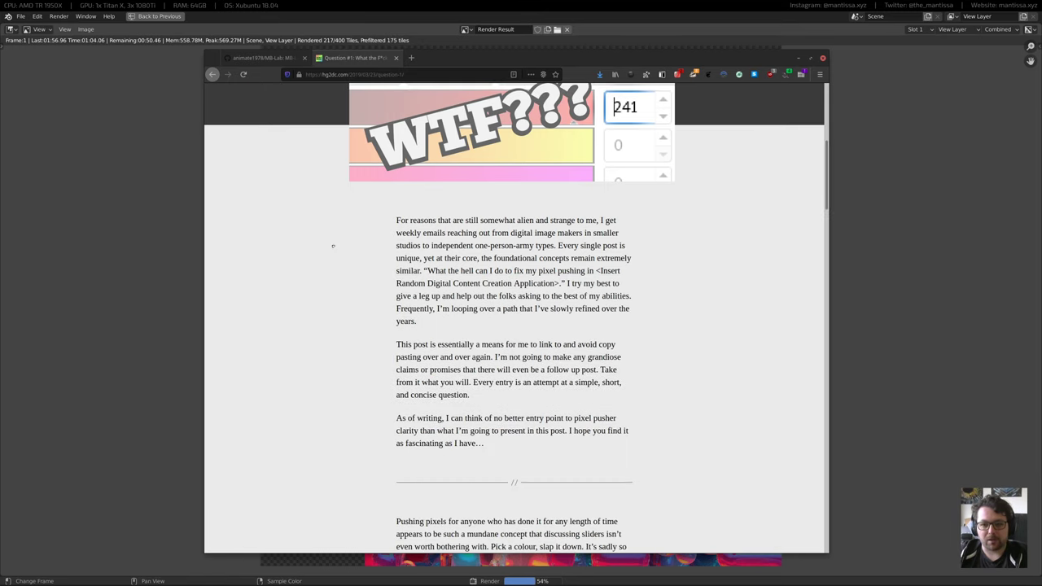
{"action": "scroll", "coordinate": [304, 244], "scroll_direction": "down", "scroll_amount": 10}
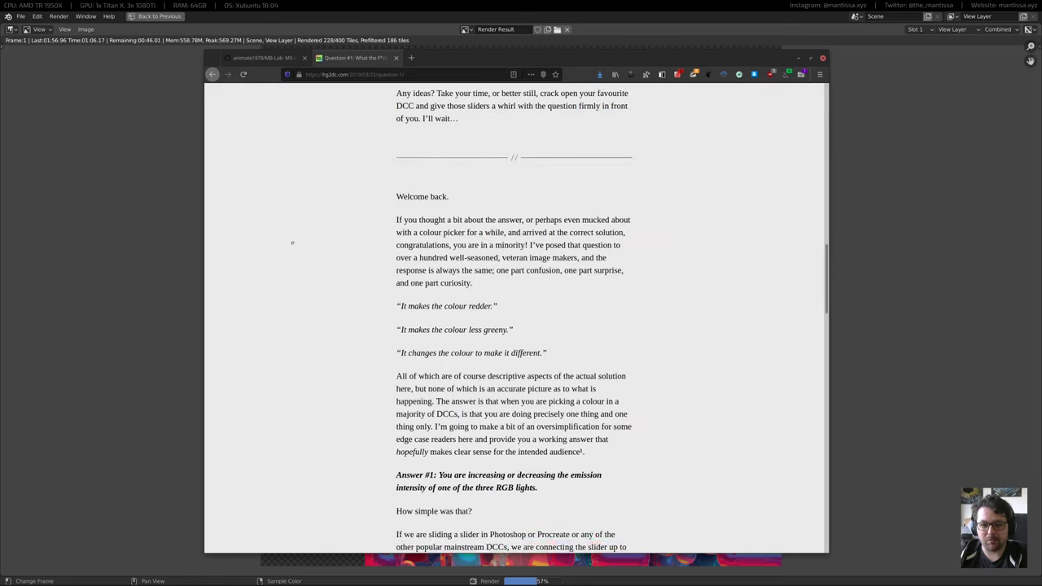
{"action": "scroll", "coordinate": [297, 239], "scroll_direction": "down", "scroll_amount": 10}
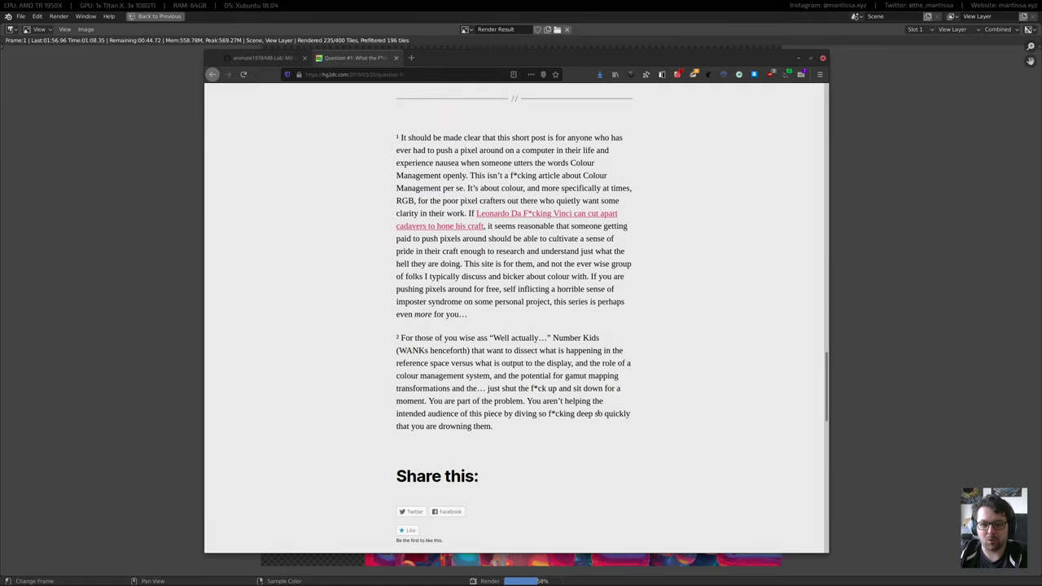
{"action": "key", "text": "Home"}
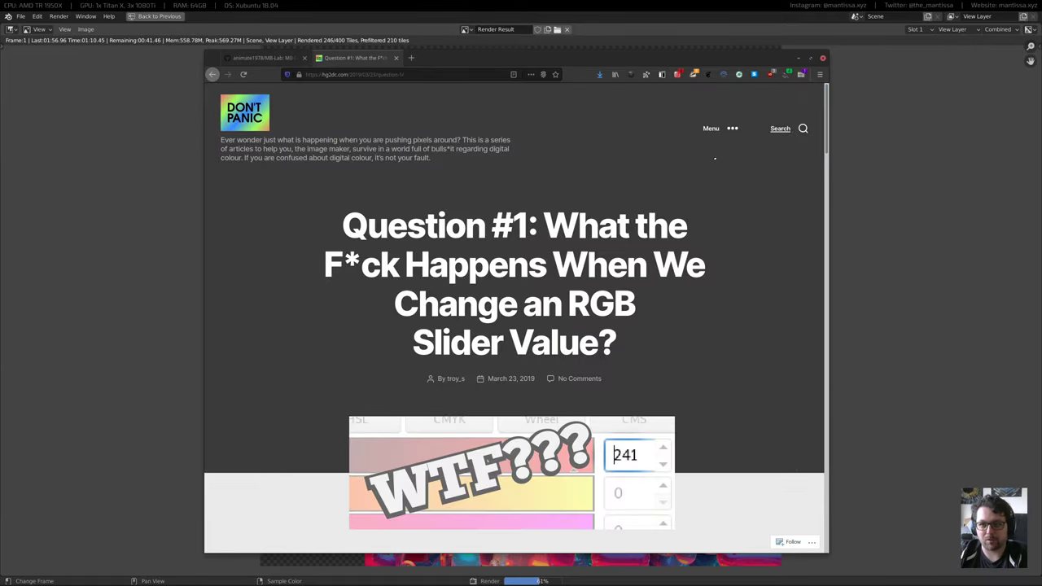
Look through the colour site's list of questions and open the Question #2 article about what 0.6 means
{"action": "left_click", "coordinate": [705, 130]}
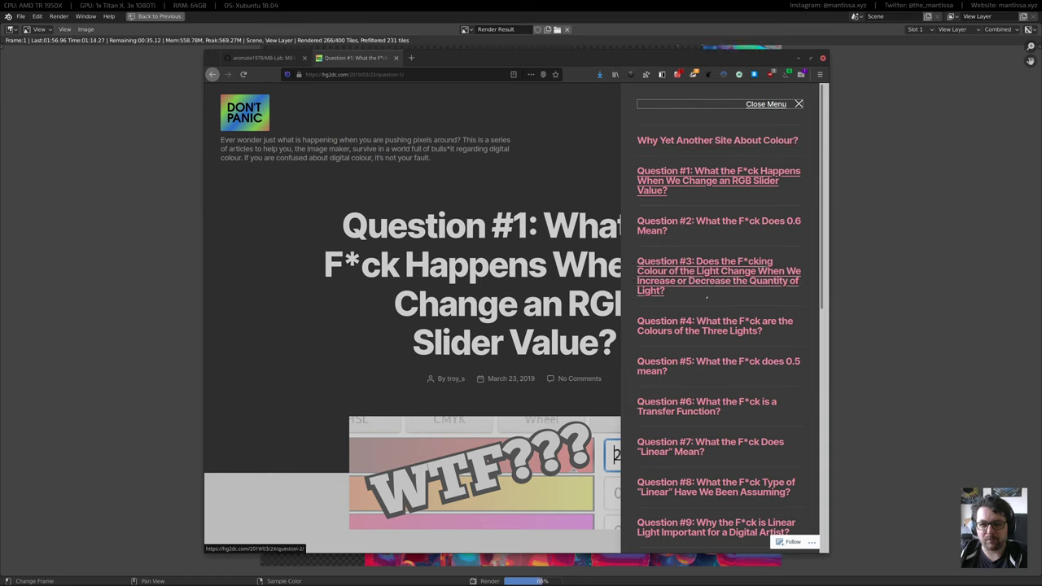
{"action": "scroll", "coordinate": [671, 244], "scroll_direction": "down", "scroll_amount": 4}
{"action": "scroll", "coordinate": [683, 308], "scroll_direction": "down", "scroll_amount": 3}
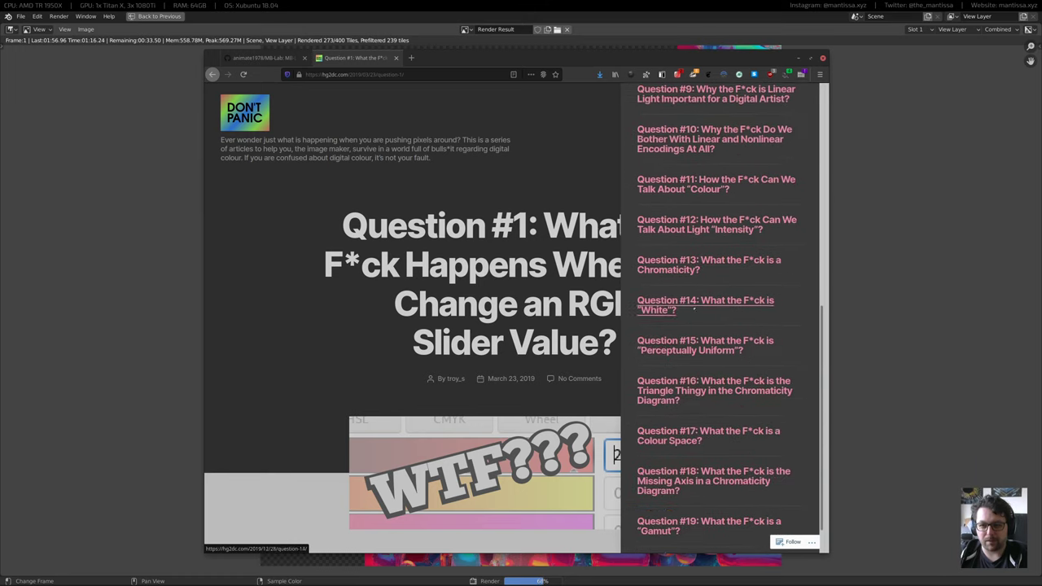
{"action": "scroll", "coordinate": [676, 301], "scroll_direction": "up", "scroll_amount": 4}
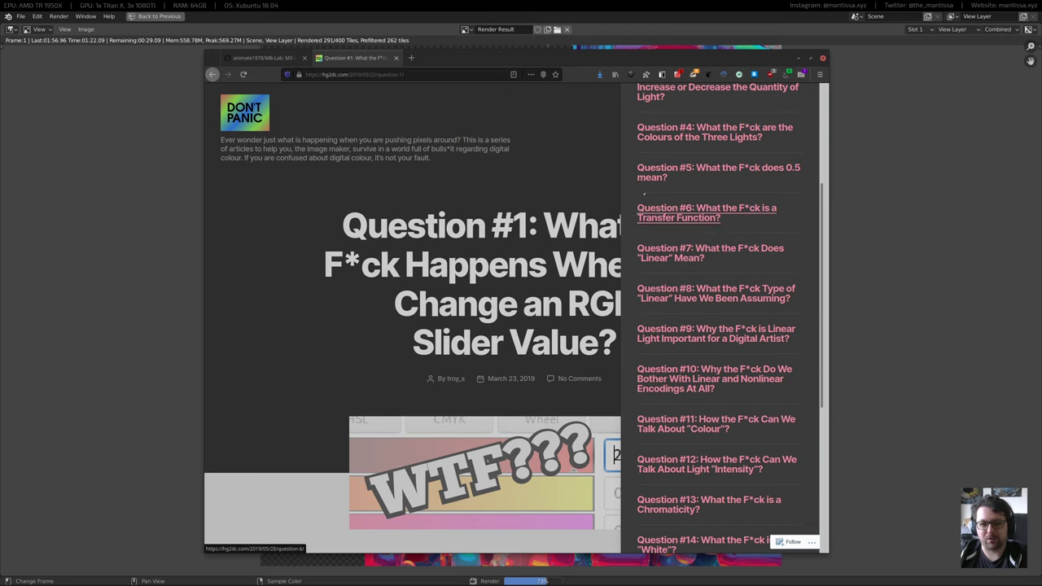
{"action": "scroll", "coordinate": [714, 159], "scroll_direction": "up", "scroll_amount": 2}
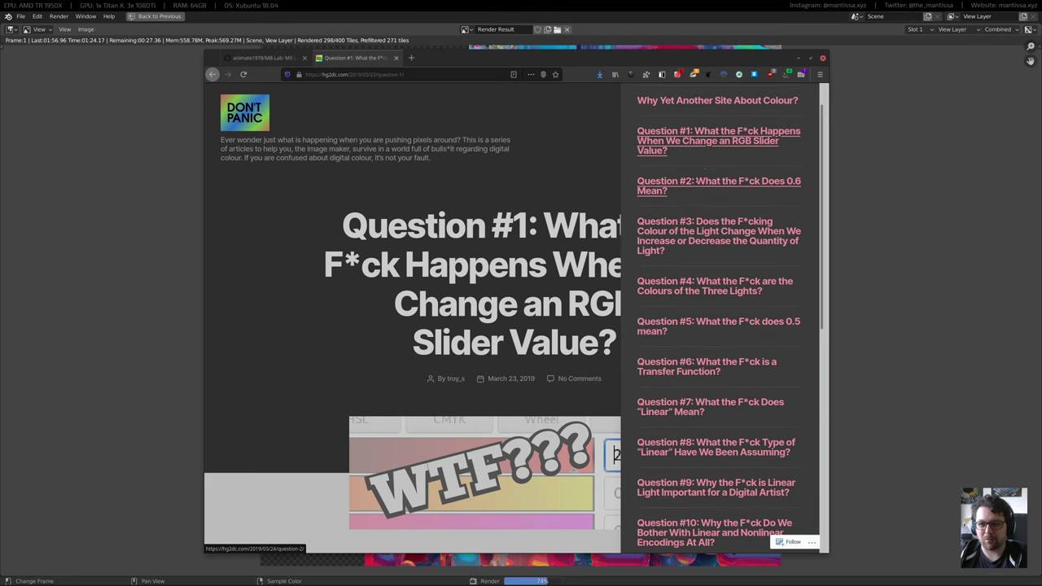
{"action": "left_click", "coordinate": [716, 186]}
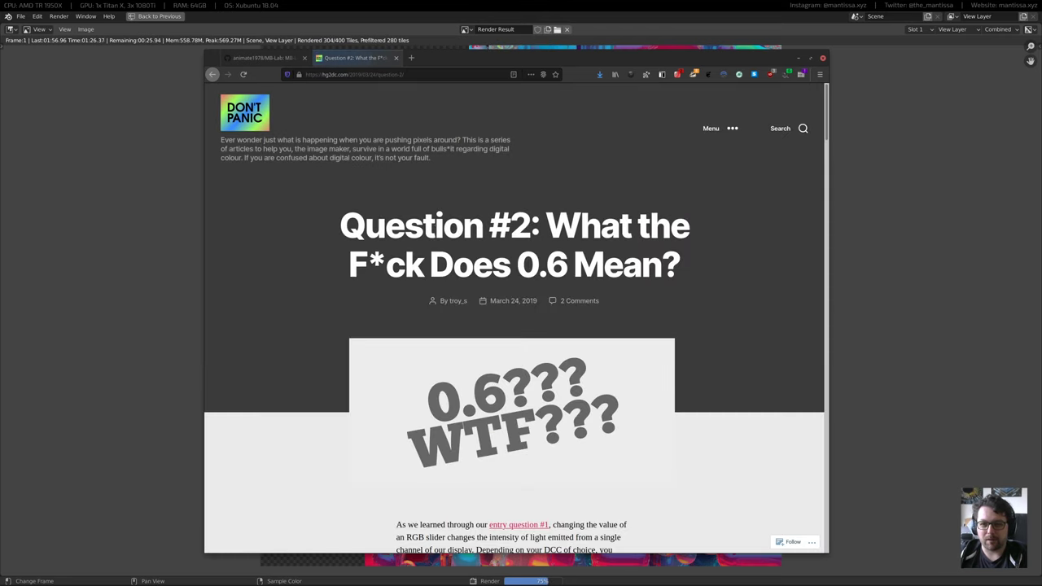
Skim the Question #2 article's explanation of 0.6 and eight-bit values, and return to its beginning
{"action": "scroll", "coordinate": [423, 223], "scroll_direction": "down", "scroll_amount": 3}
{"action": "scroll", "coordinate": [423, 224], "scroll_direction": "down", "scroll_amount": 3}
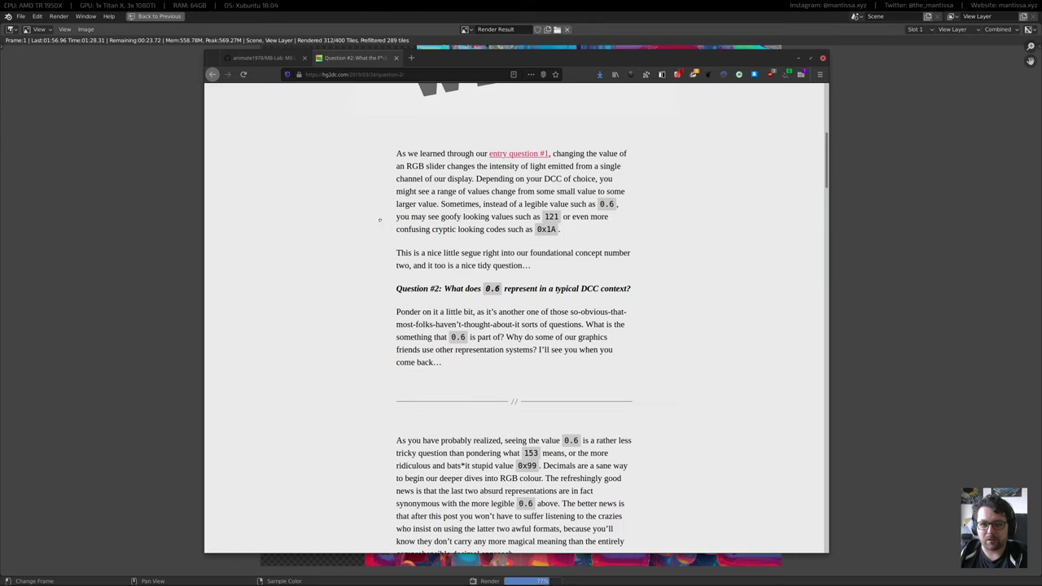
{"action": "scroll", "coordinate": [378, 218], "scroll_direction": "down", "scroll_amount": 2}
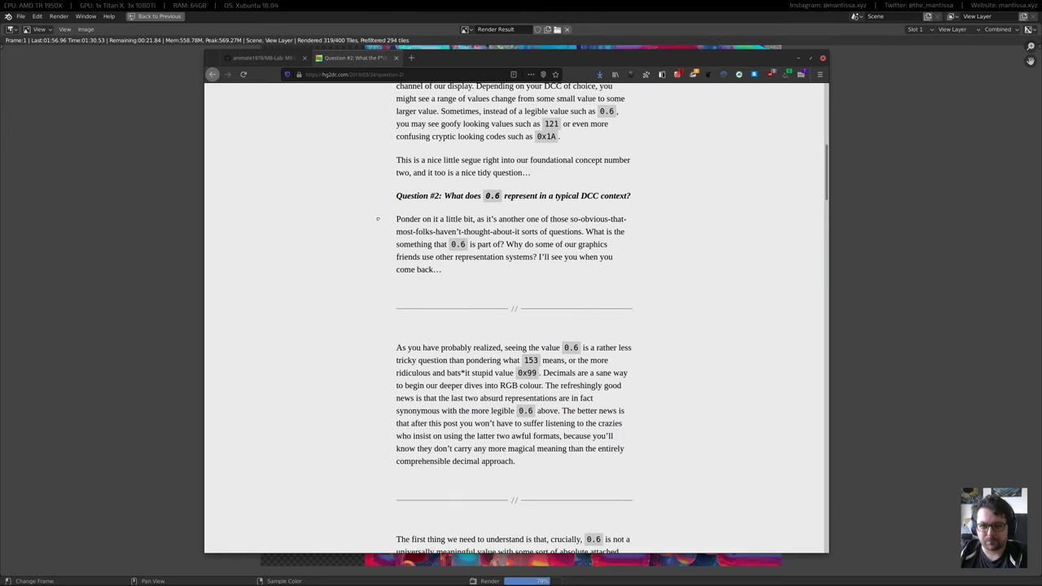
{"action": "scroll", "coordinate": [377, 218], "scroll_direction": "down", "scroll_amount": 10}
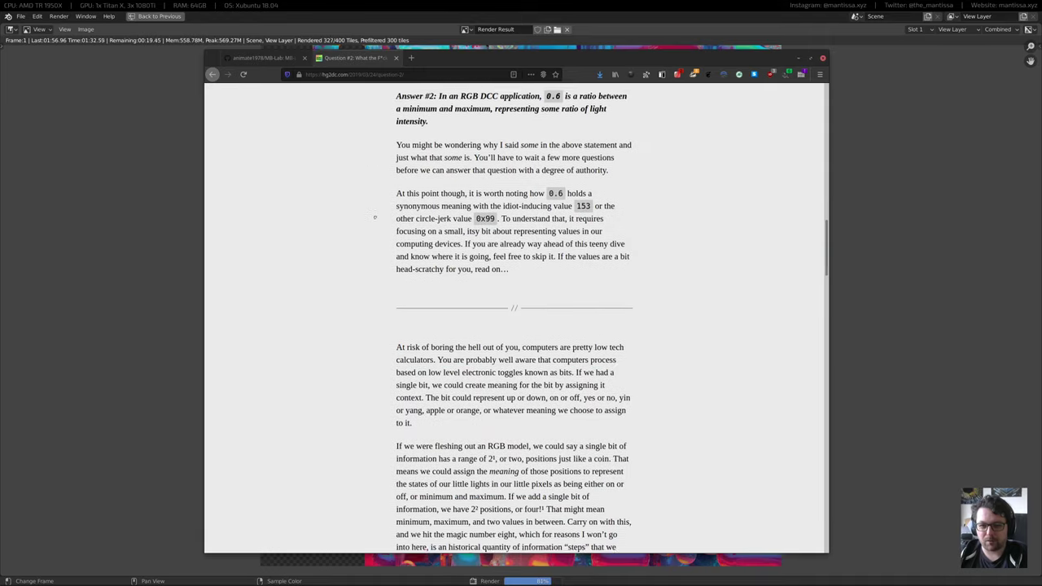
{"action": "scroll", "coordinate": [375, 217], "scroll_direction": "down", "scroll_amount": 12}
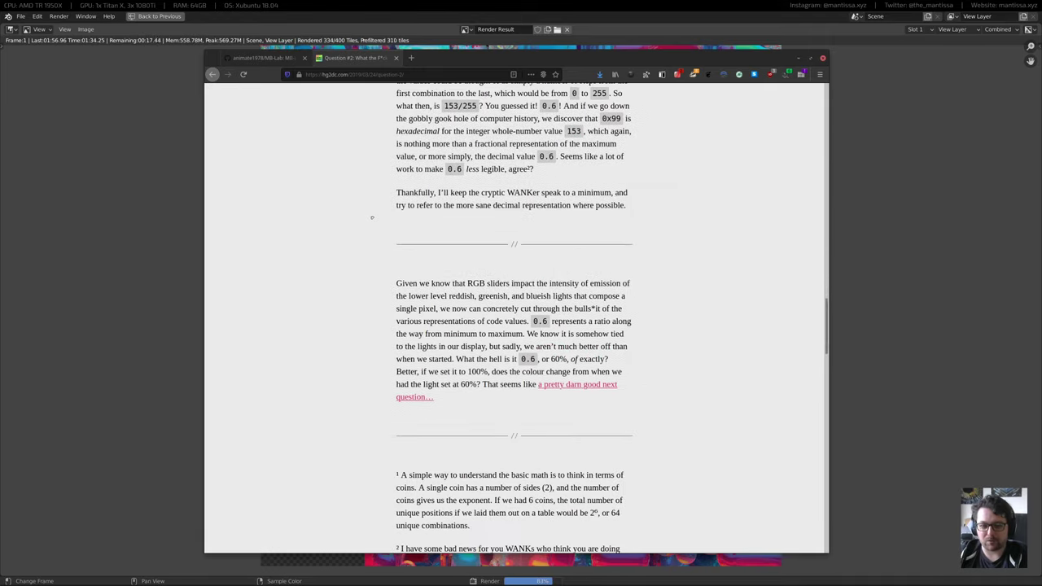
{"action": "scroll", "coordinate": [820, 289], "scroll_direction": "up", "scroll_amount": 5}
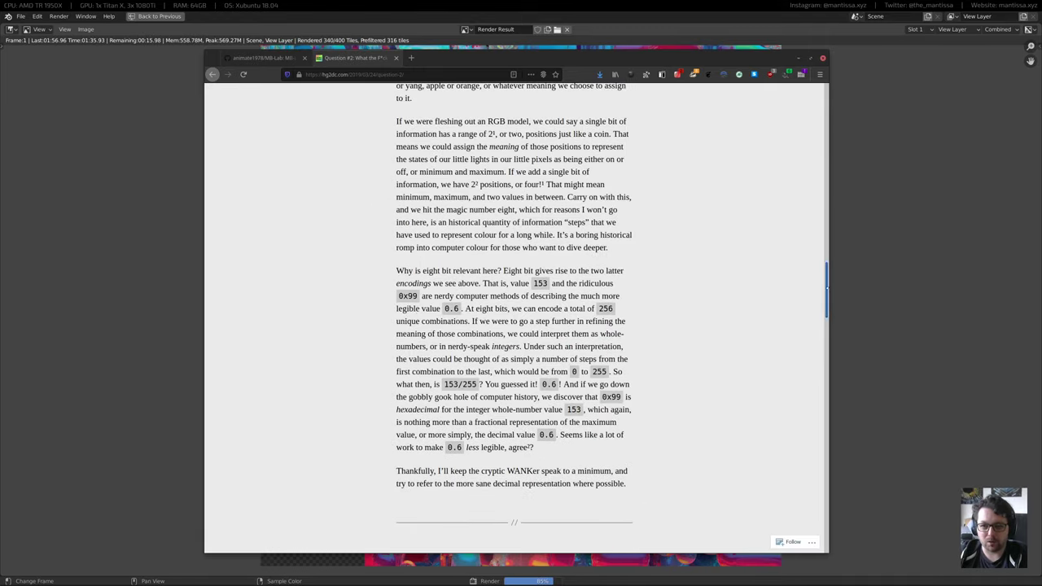
{"action": "left_click_drag", "start_coordinate": [827, 288], "coordinate": [825, 115]}
{"action": "scroll", "coordinate": [725, 135], "scroll_direction": "up", "scroll_amount": 1}
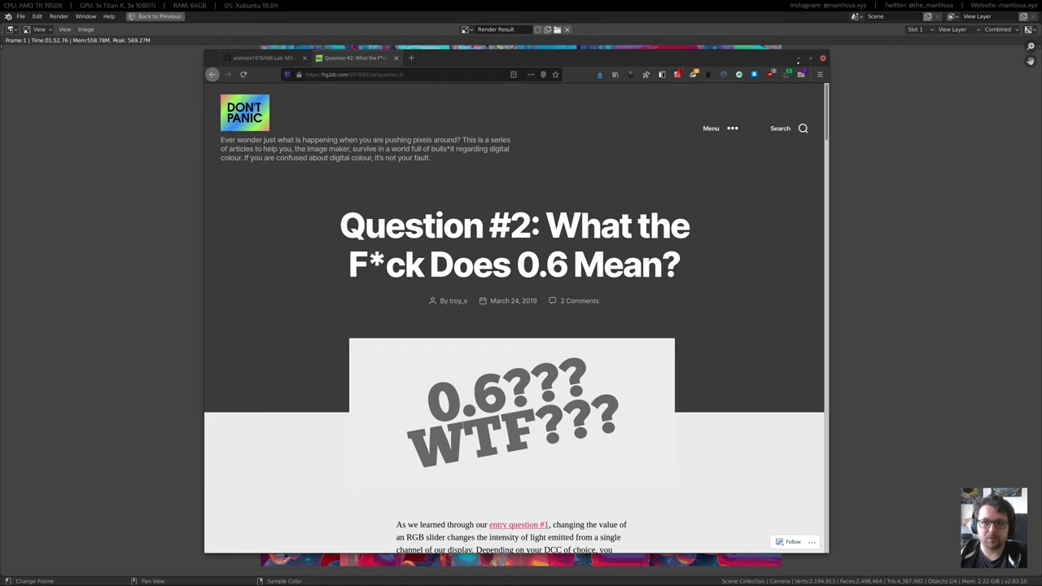
Switch to Blender to view the finished render, and go back to the main workspace layout
{"action": "left_click", "coordinate": [798, 59]}
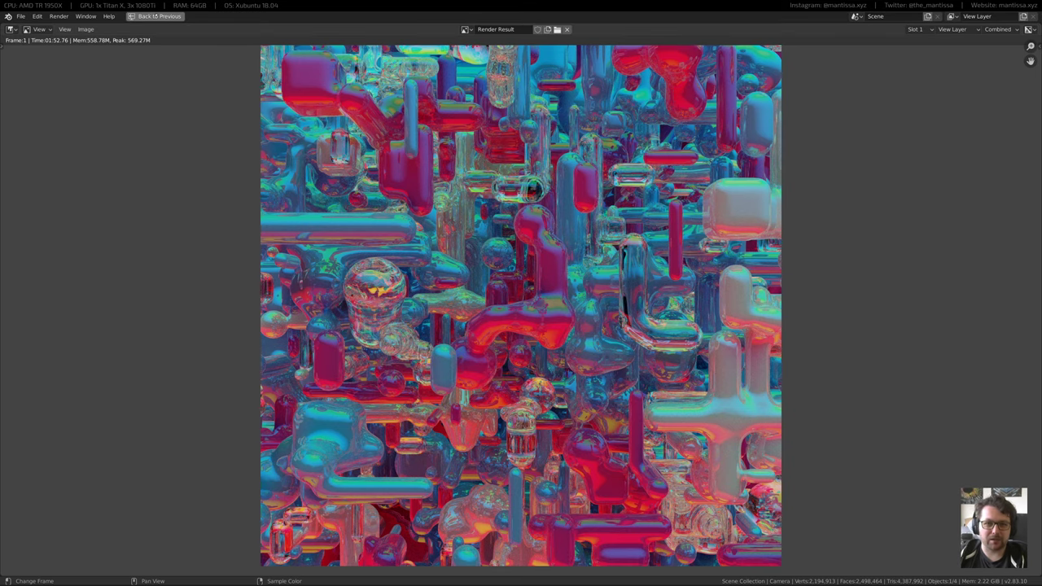
{"action": "left_click", "coordinate": [156, 16]}
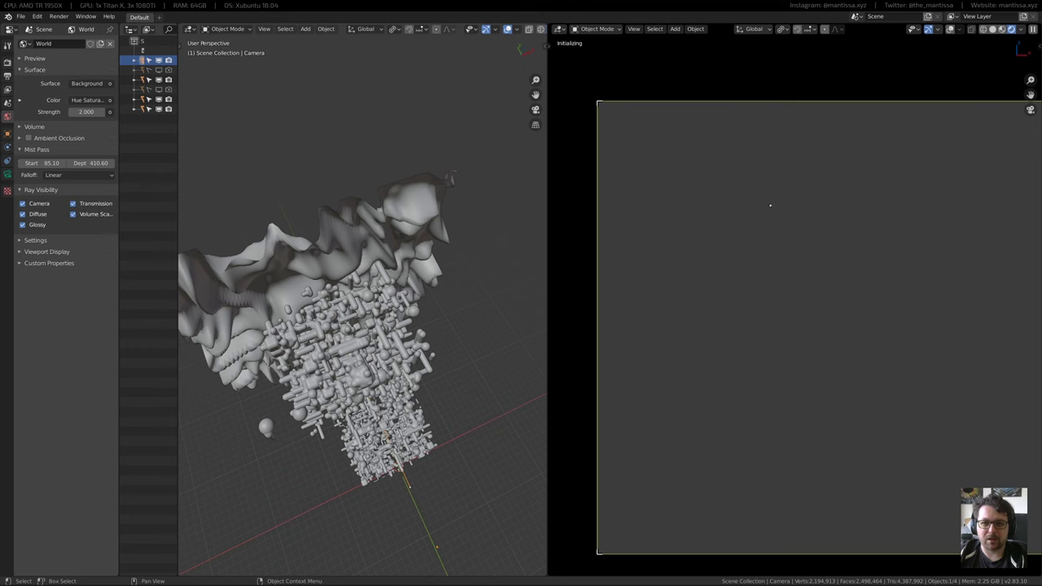
Switch to the web browser, open the "Why Yet Another Site About Colour?" page and skim it
{"action": "left_click", "coordinate": [109, 580]}
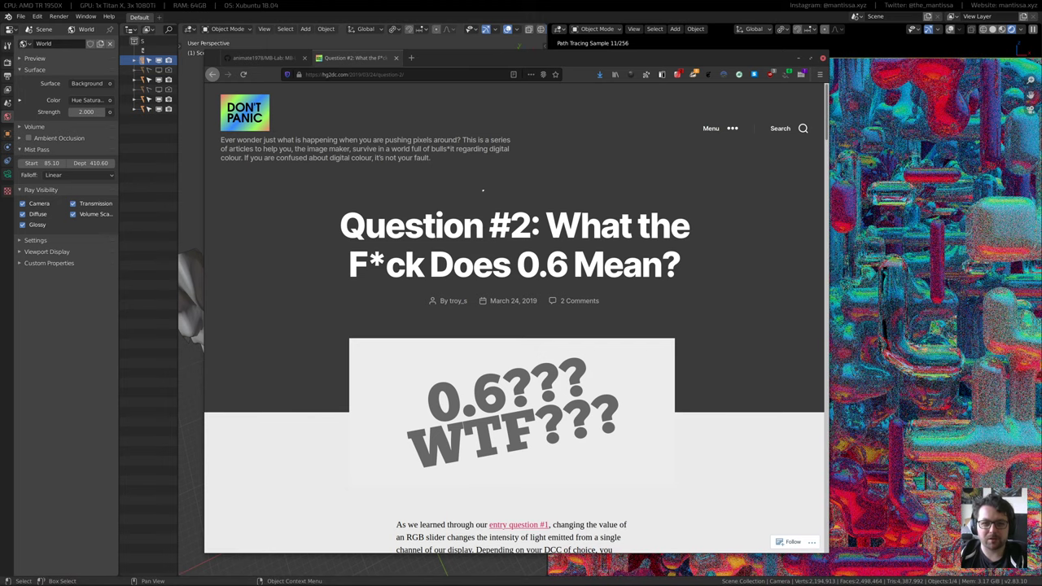
{"action": "left_click", "coordinate": [711, 128]}
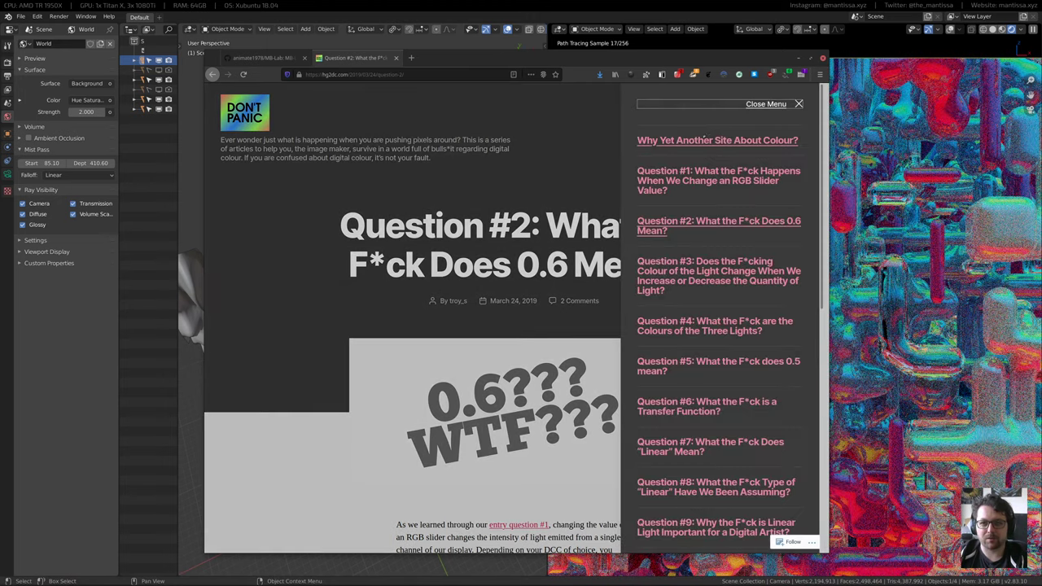
{"action": "left_click", "coordinate": [716, 140]}
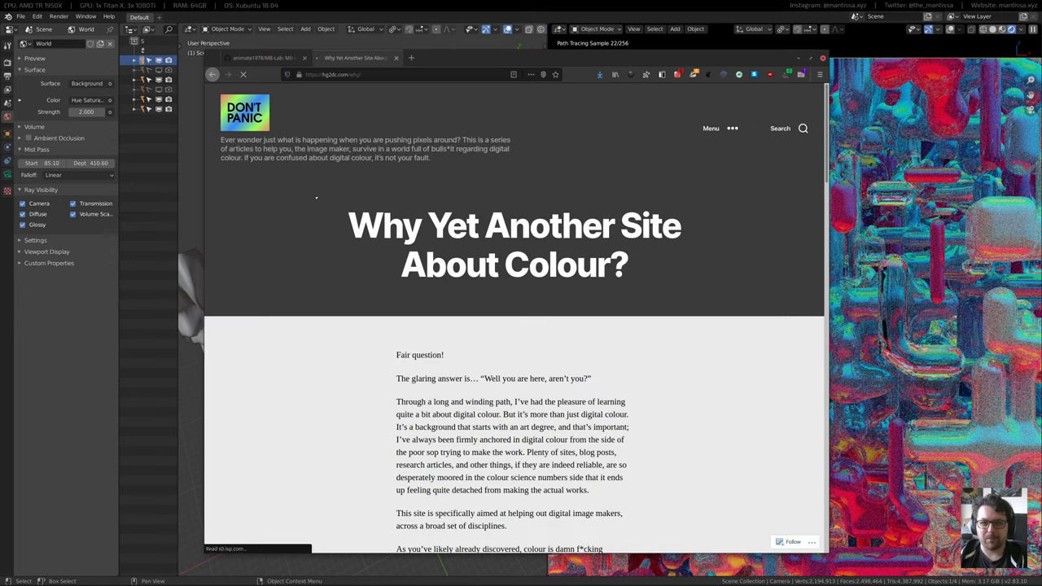
{"action": "scroll", "coordinate": [313, 203], "scroll_direction": "down", "scroll_amount": 10}
{"action": "scroll", "coordinate": [310, 206], "scroll_direction": "up", "scroll_amount": 8}
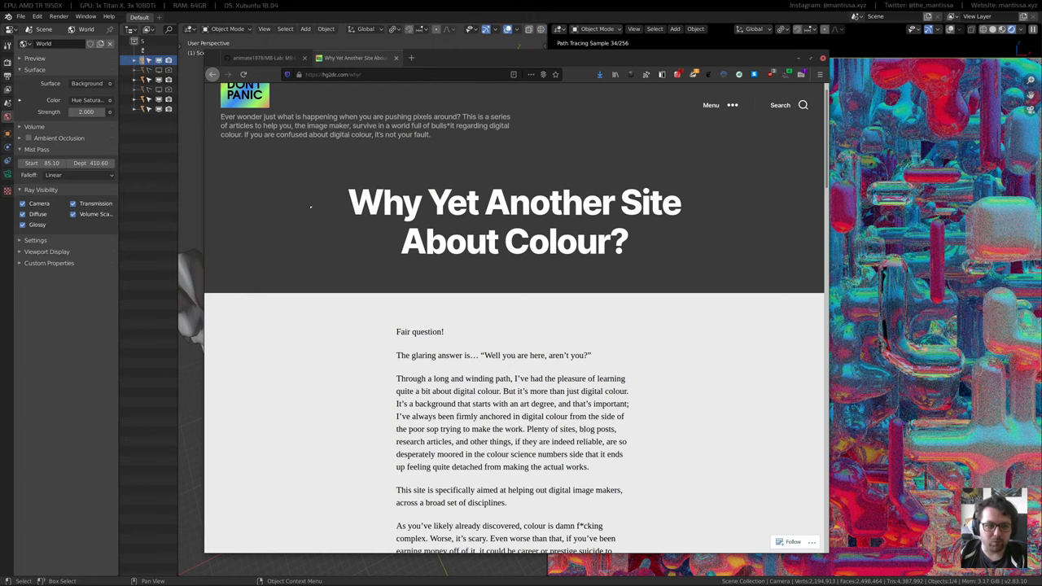
{"action": "scroll", "coordinate": [310, 207], "scroll_direction": "up", "scroll_amount": 1}
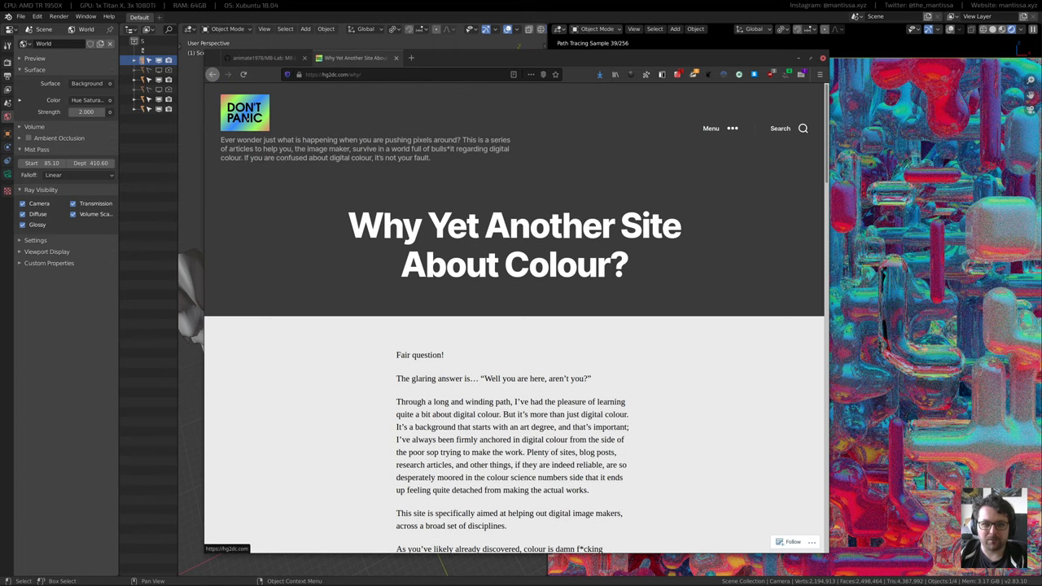
Open the home page of The Hitchhiker's Guide to Digital Colour and look over its article summaries
{"action": "left_click", "coordinate": [244, 114]}
{"action": "scroll", "coordinate": [356, 295], "scroll_direction": "down", "scroll_amount": 5}
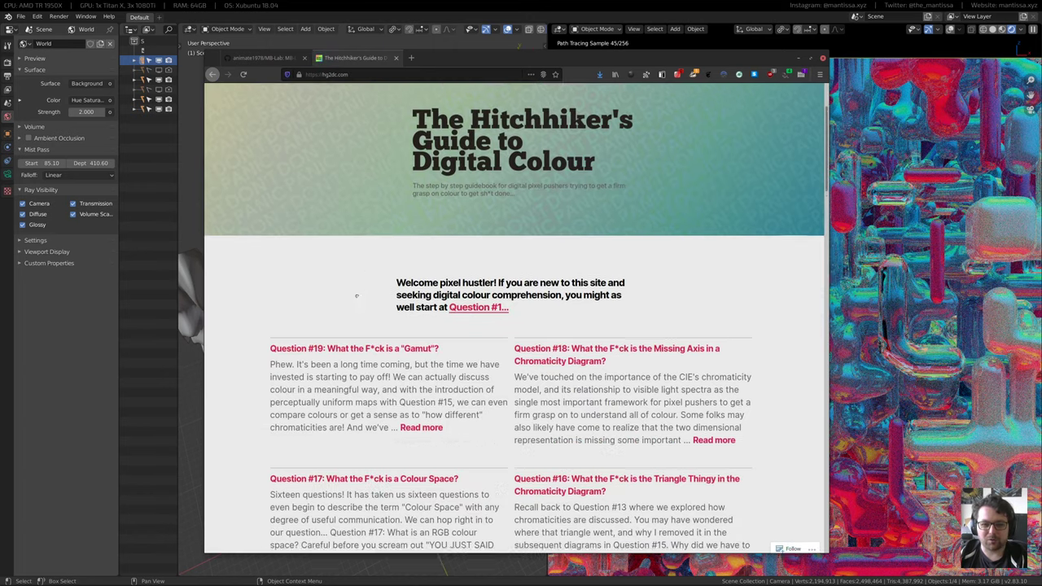
{"action": "scroll", "coordinate": [348, 299], "scroll_direction": "down", "scroll_amount": 6}
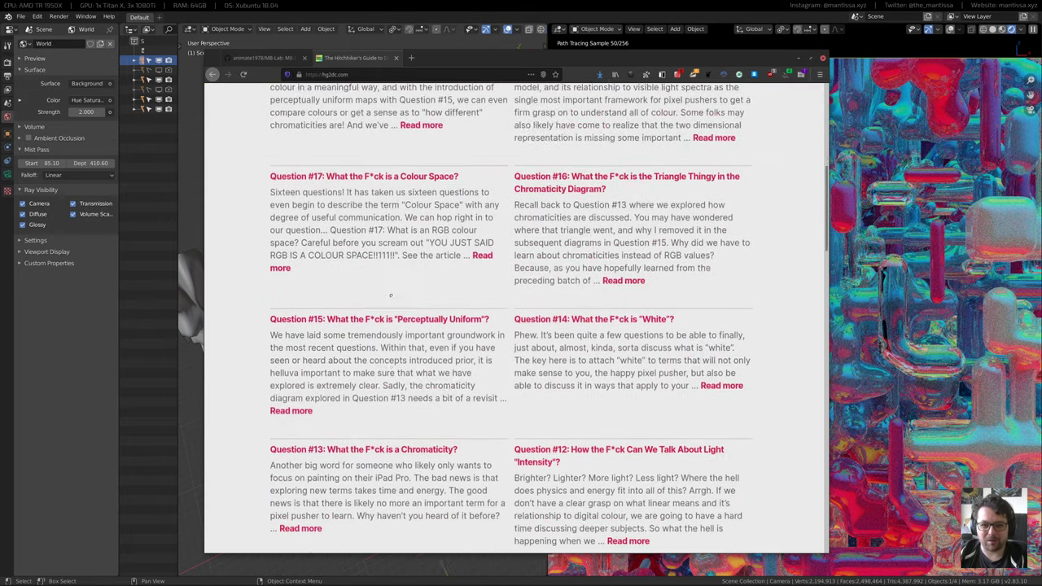
{"action": "scroll", "coordinate": [391, 297], "scroll_direction": "up", "scroll_amount": 10}
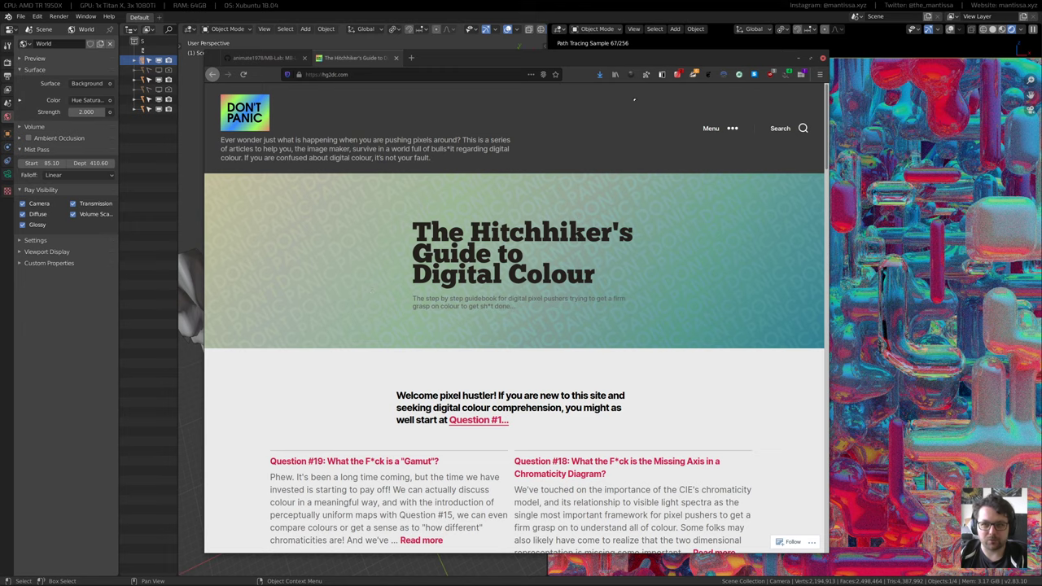
Switch to Blender and replace the rendered camera viewport with an image editor showing the whole Render Result
{"action": "left_click", "coordinate": [798, 58]}
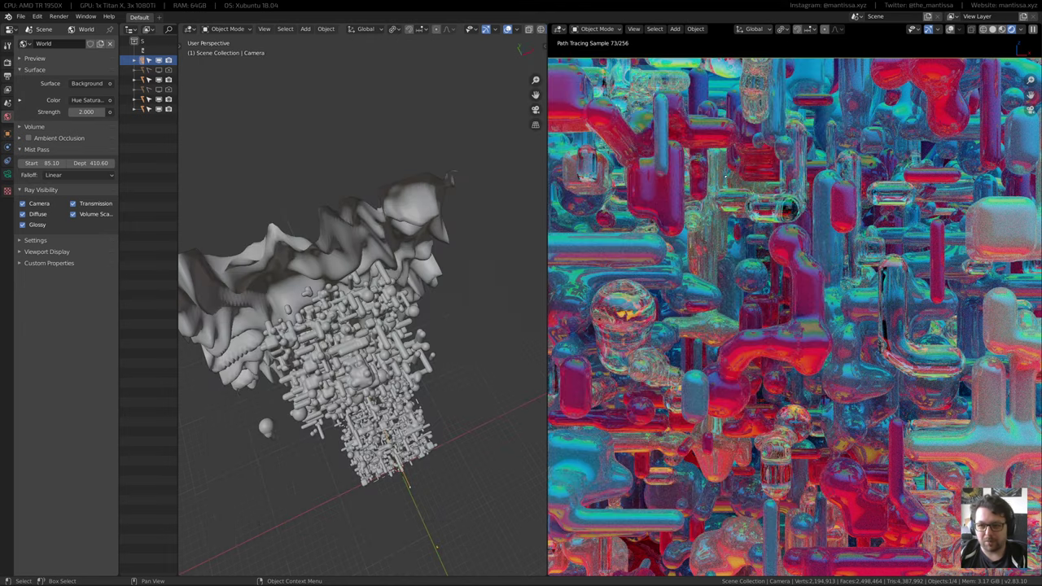
{"action": "middle_click_drag", "start_coordinate": [725, 176], "coordinate": [725, 170], "text": "shift"}
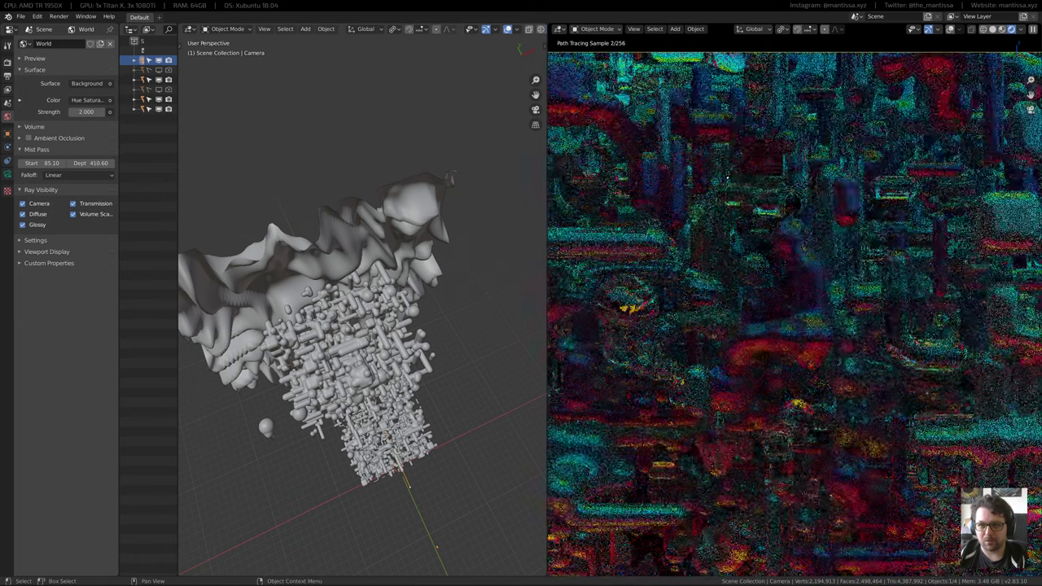
{"action": "scroll", "coordinate": [728, 178], "scroll_direction": "down", "scroll_amount": 1}
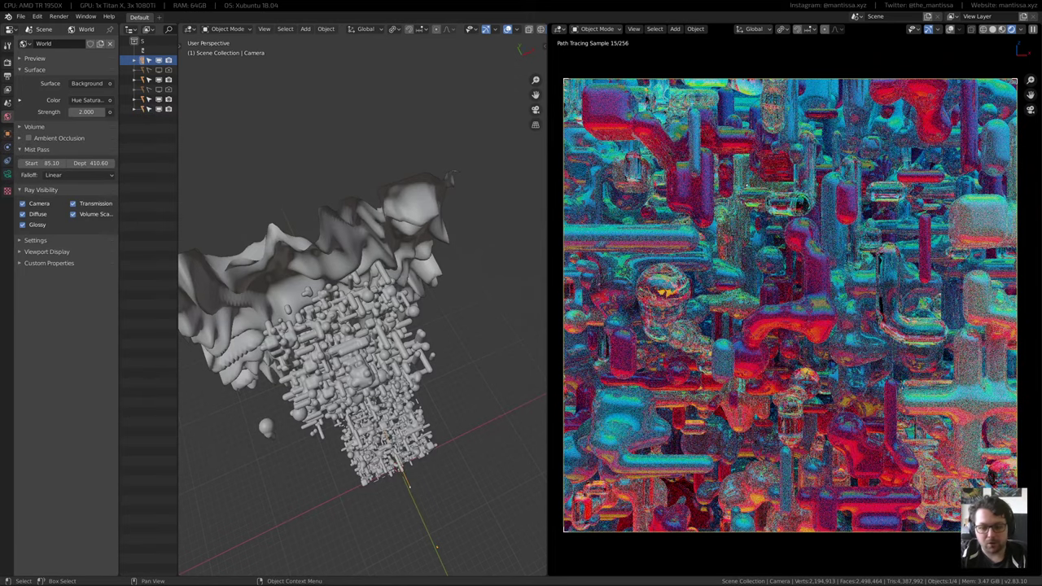
{"action": "key", "text": "shift+F10"}
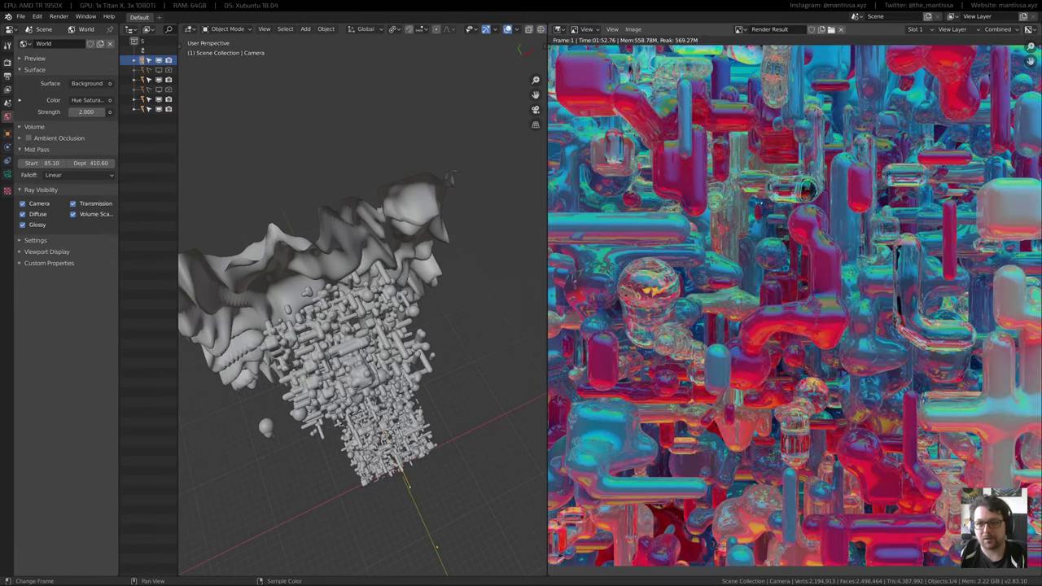
{"action": "scroll", "coordinate": [757, 233], "scroll_direction": "down", "scroll_amount": 3}
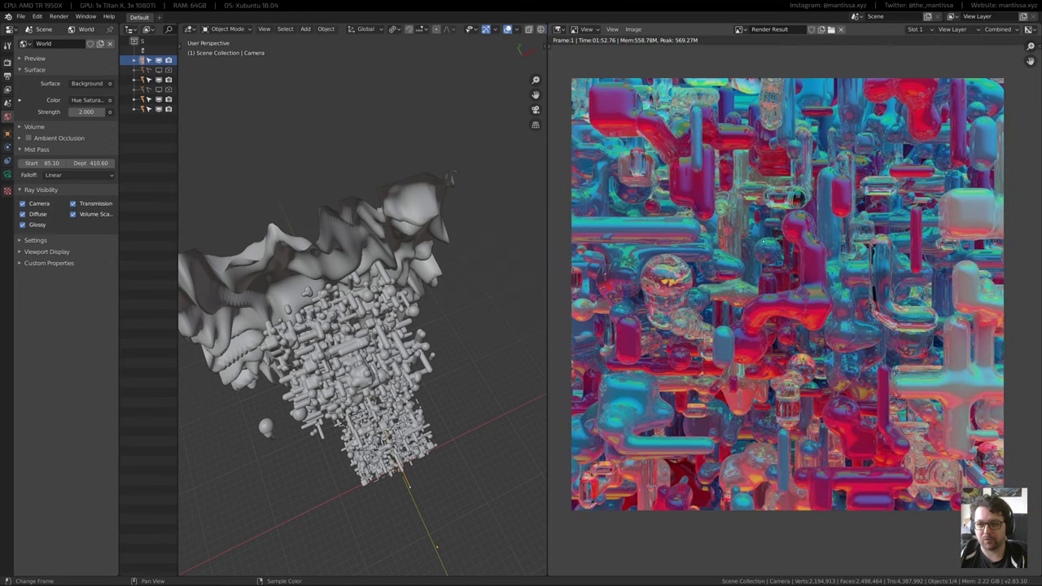
Widen the 3D viewport by narrowing the render image editor, the properties editor and the outliner
{"action": "left_click_drag", "start_coordinate": [542, 257], "coordinate": [602, 254]}
{"action": "middle_click_drag", "start_coordinate": [690, 241], "coordinate": [690, 239]}
{"action": "middle_click_drag", "start_coordinate": [500, 263], "coordinate": [503, 271], "text": "shift"}
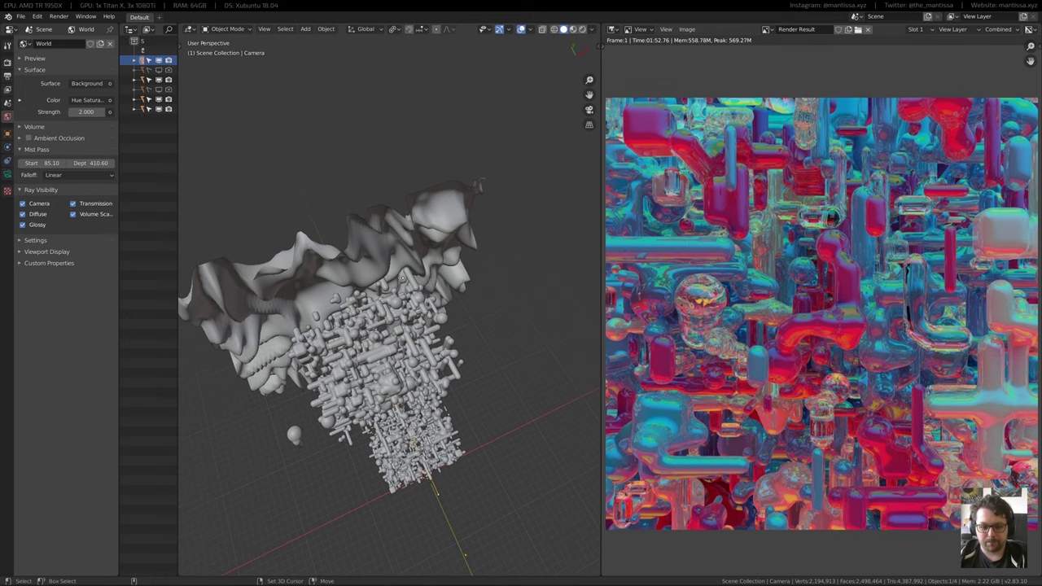
{"action": "left_click_drag", "start_coordinate": [118, 303], "coordinate": [49, 297]}
{"action": "left_click_drag", "start_coordinate": [177, 287], "coordinate": [104, 286]}
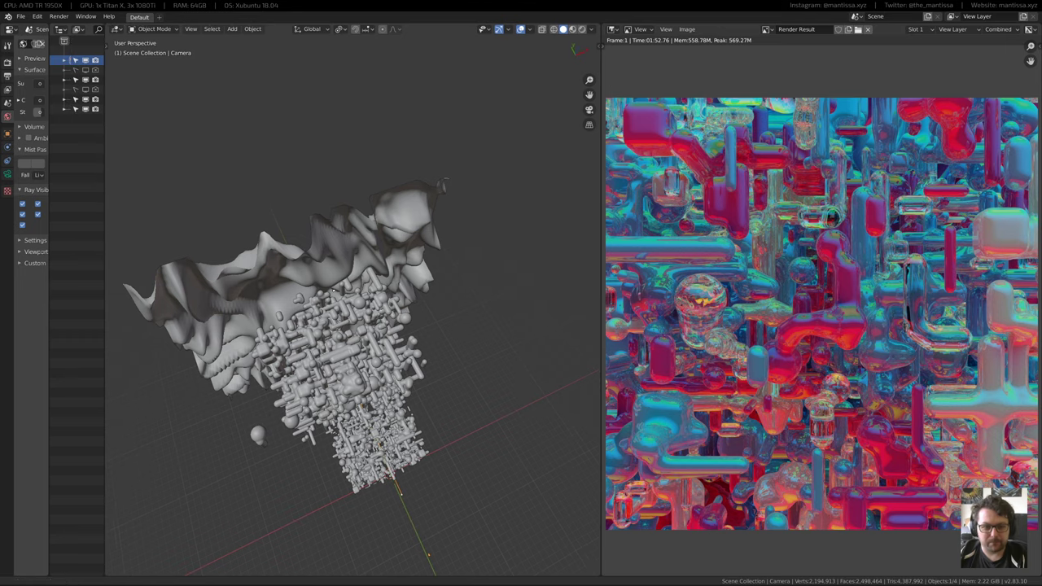
Turn the 3D viewport into the compositor, enable Use Nodes, and space the Render Layers node away from the Composite node
{"action": "key", "text": "shift+F3"}
{"action": "key", "text": "shift+F3"}
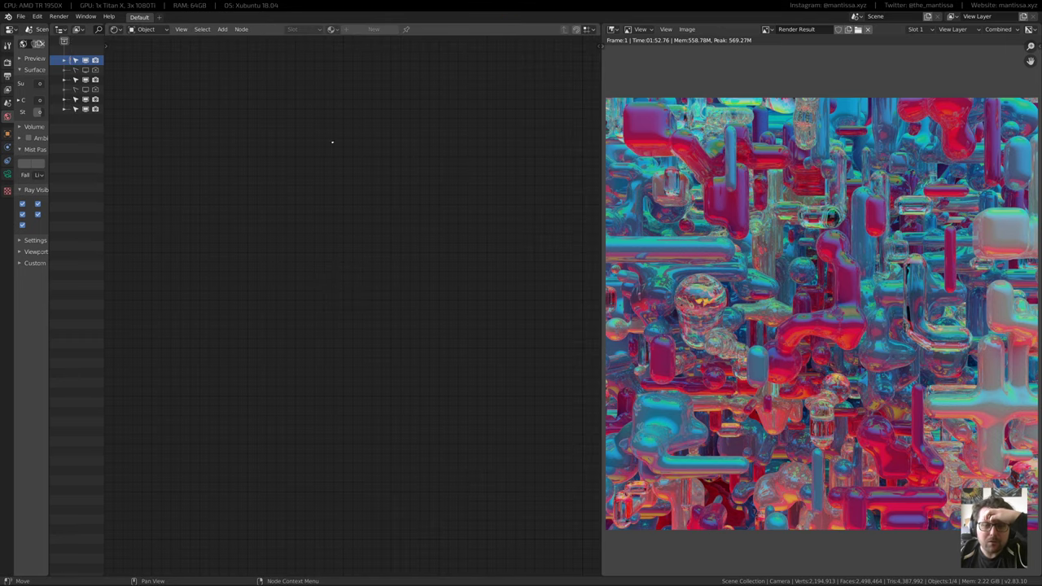
{"action": "key", "text": "shift+F3"}
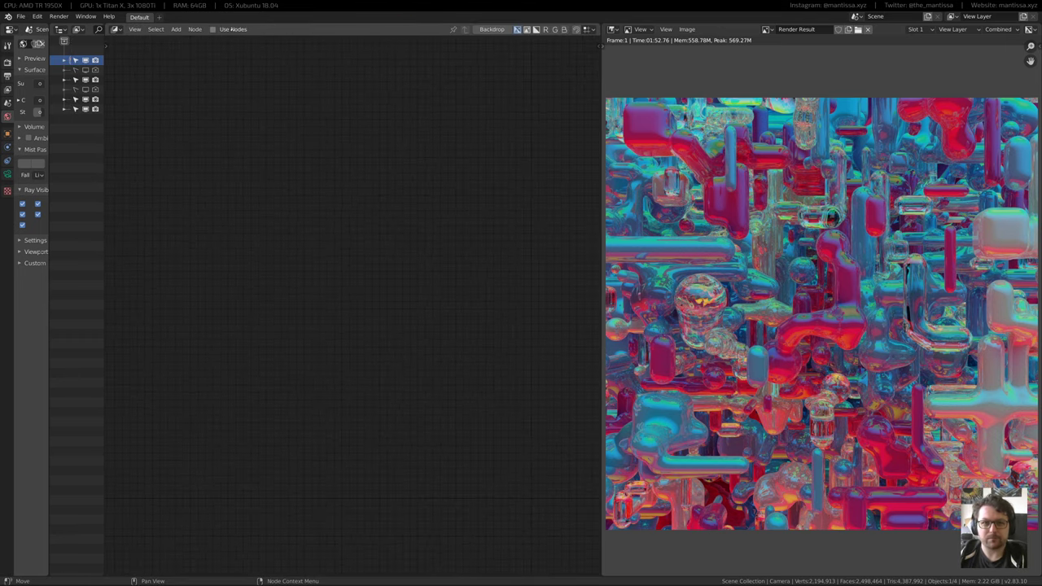
{"action": "left_click", "coordinate": [231, 29]}
{"action": "scroll", "coordinate": [489, 362], "scroll_direction": "down", "scroll_amount": 3}
{"action": "middle_click_drag", "start_coordinate": [488, 362], "coordinate": [464, 280]}
{"action": "scroll", "coordinate": [404, 298], "scroll_direction": "up", "scroll_amount": 8}
{"action": "left_click_drag", "start_coordinate": [465, 280], "coordinate": [212, 276]}
{"action": "middle_click_drag", "start_coordinate": [263, 289], "coordinate": [349, 314]}
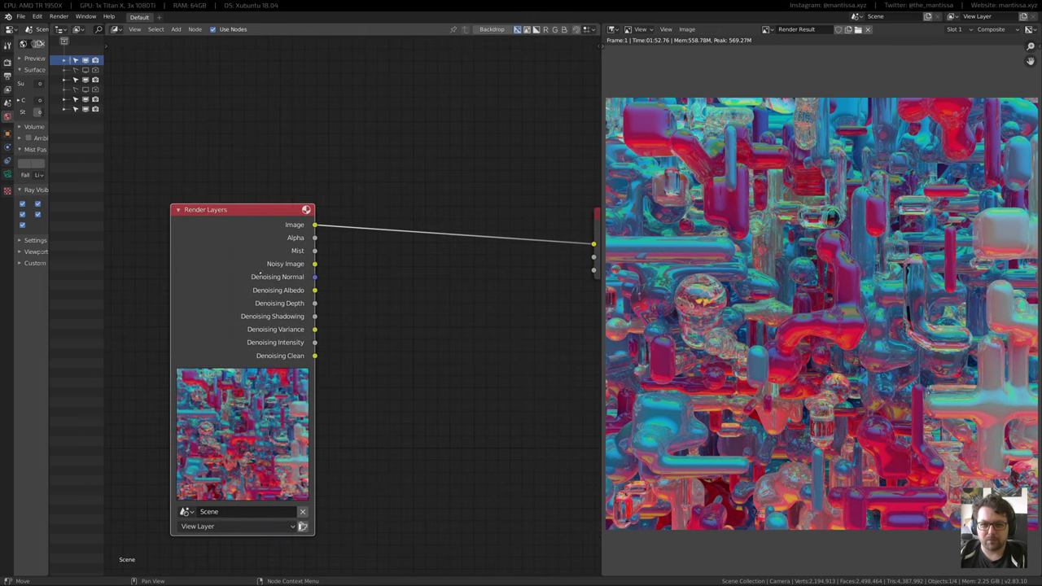
{"action": "left_click_drag", "start_coordinate": [193, 276], "coordinate": [105, 280]}
{"action": "middle_click_drag", "start_coordinate": [403, 312], "coordinate": [390, 325]}
Insert a Denoise node before Composite, fed by the Noisy Image, Denoising Normal and Denoising Albedo passes
{"action": "key", "text": "shift+a"}
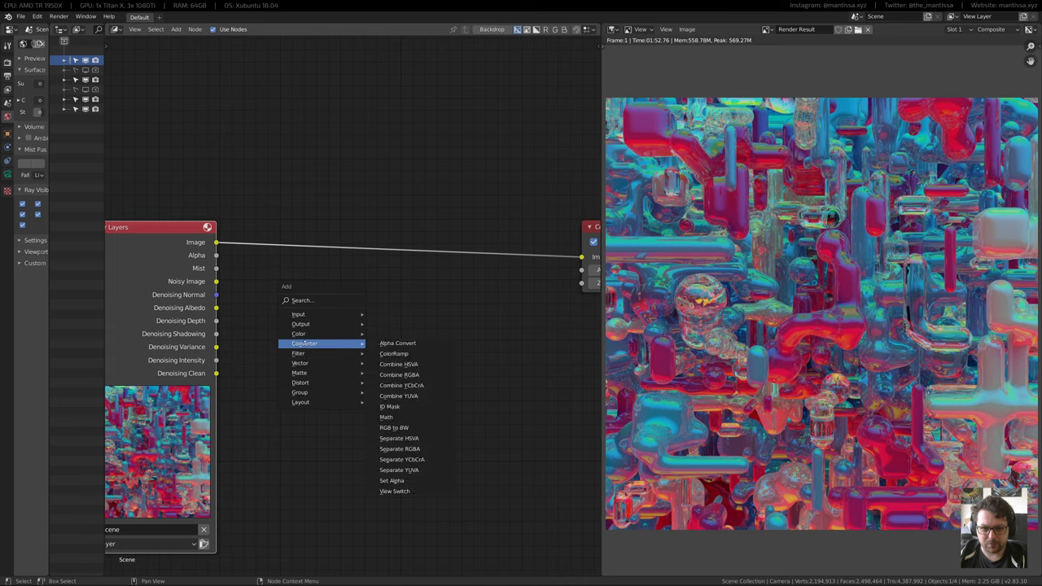
{"action": "mouse_move", "coordinate": [298, 353]}
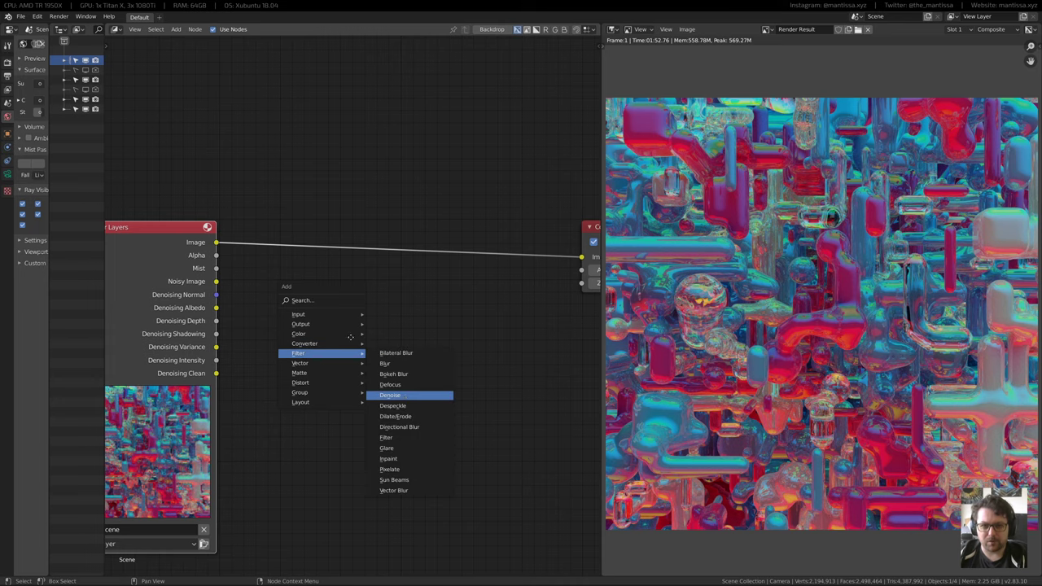
{"action": "left_click", "coordinate": [390, 394]}
{"action": "left_click", "coordinate": [309, 221]}
{"action": "left_click_drag", "start_coordinate": [215, 280], "coordinate": [314, 281]}
{"action": "left_click_drag", "start_coordinate": [216, 307], "coordinate": [314, 294]}
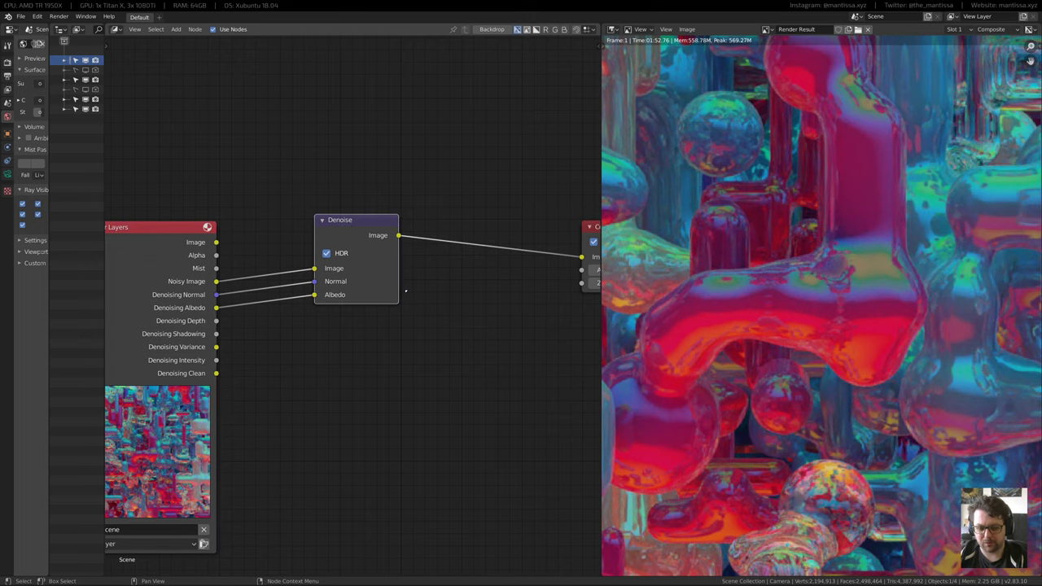
Mute and unmute the Denoise node to compare the render with and without denoising
{"action": "key", "text": "m"}
{"action": "key", "text": "m"}
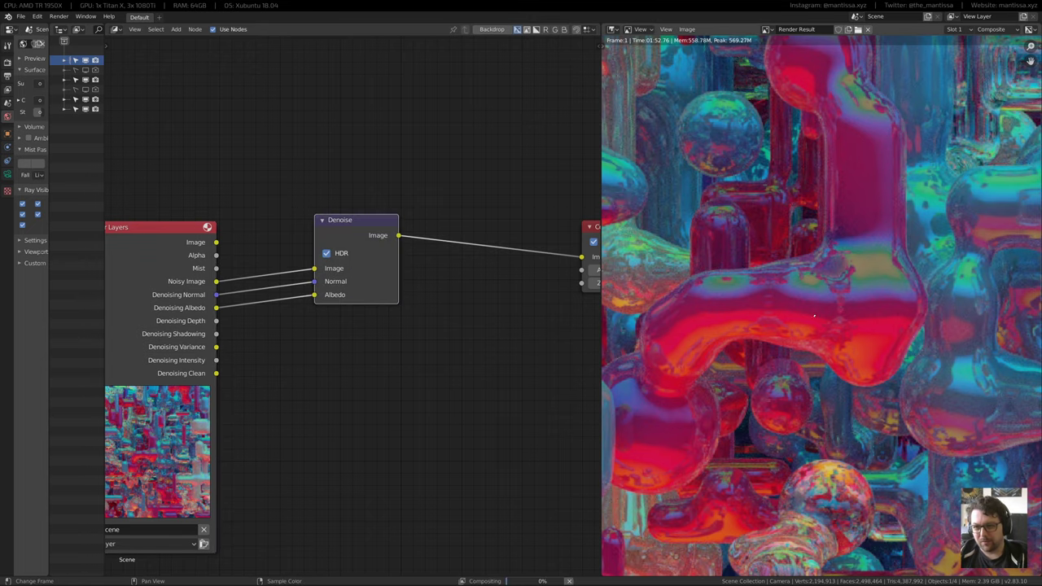
{"action": "scroll", "coordinate": [811, 301], "scroll_direction": "down", "scroll_amount": 6}
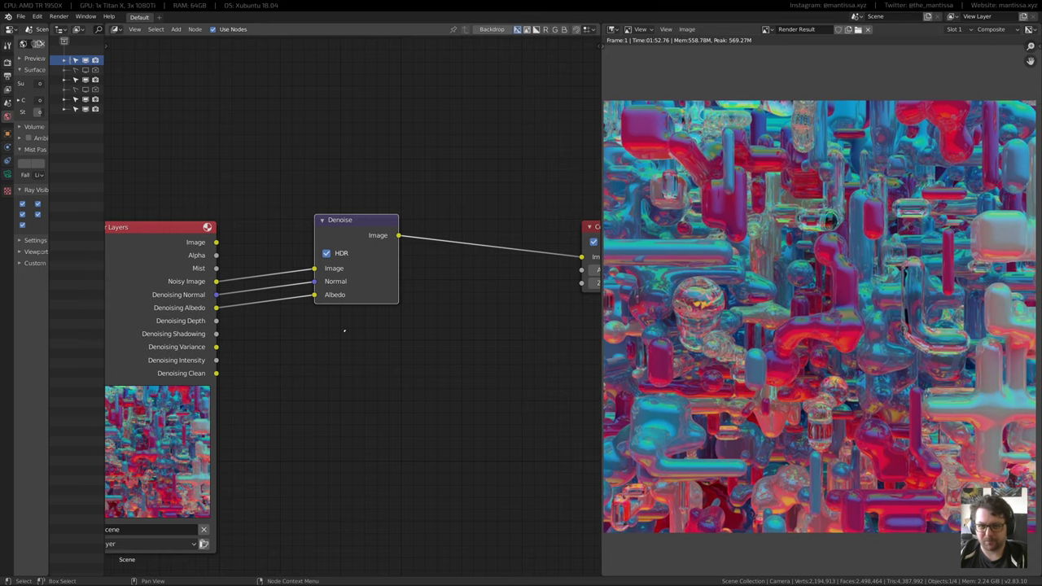
Make room after the Denoise node, insert a Mix node between Denoise and Composite, and set its blending mode to Add
{"action": "scroll", "coordinate": [594, 301], "scroll_direction": "down", "scroll_amount": 2}
{"action": "left_click_drag", "start_coordinate": [263, 299], "coordinate": [167, 291]}
{"action": "left_click_drag", "start_coordinate": [429, 242], "coordinate": [328, 243]}
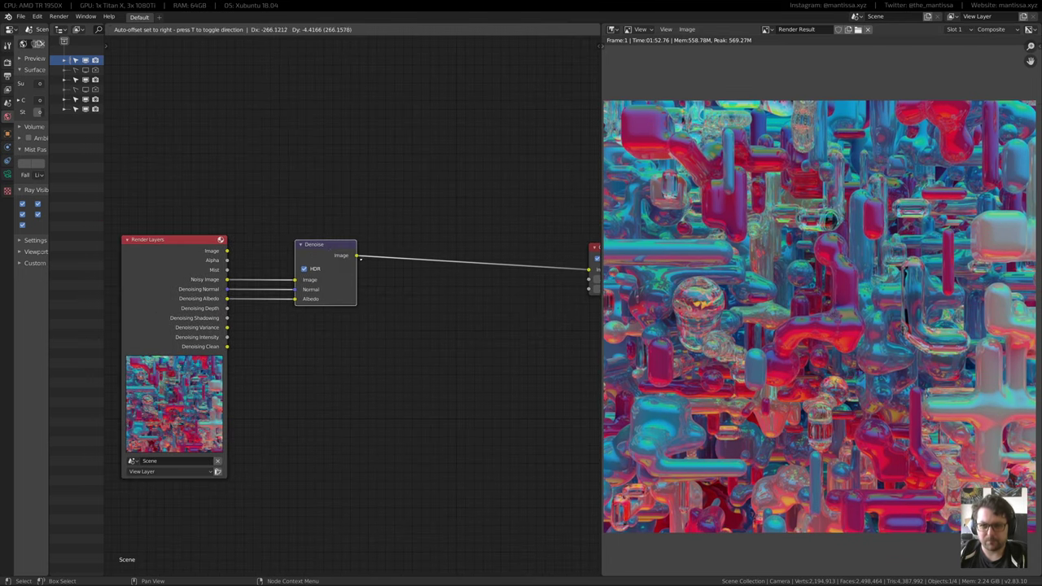
{"action": "scroll", "coordinate": [409, 314], "scroll_direction": "up", "scroll_amount": 1}
{"action": "middle_click_drag", "start_coordinate": [488, 296], "coordinate": [459, 303]}
{"action": "key", "text": "shift+a"}
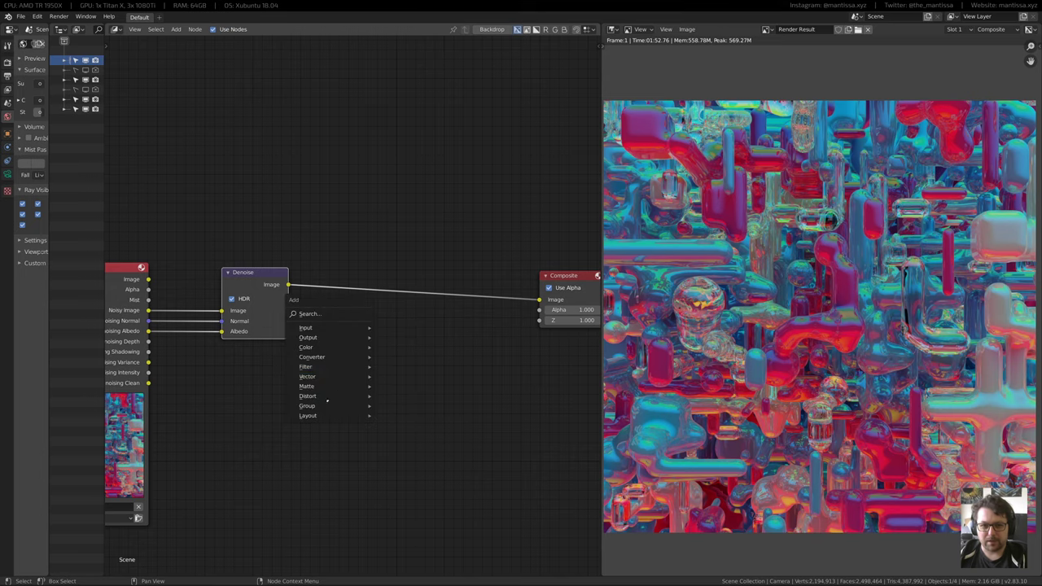
{"action": "mouse_move", "coordinate": [310, 347]}
{"action": "left_click", "coordinate": [416, 432]}
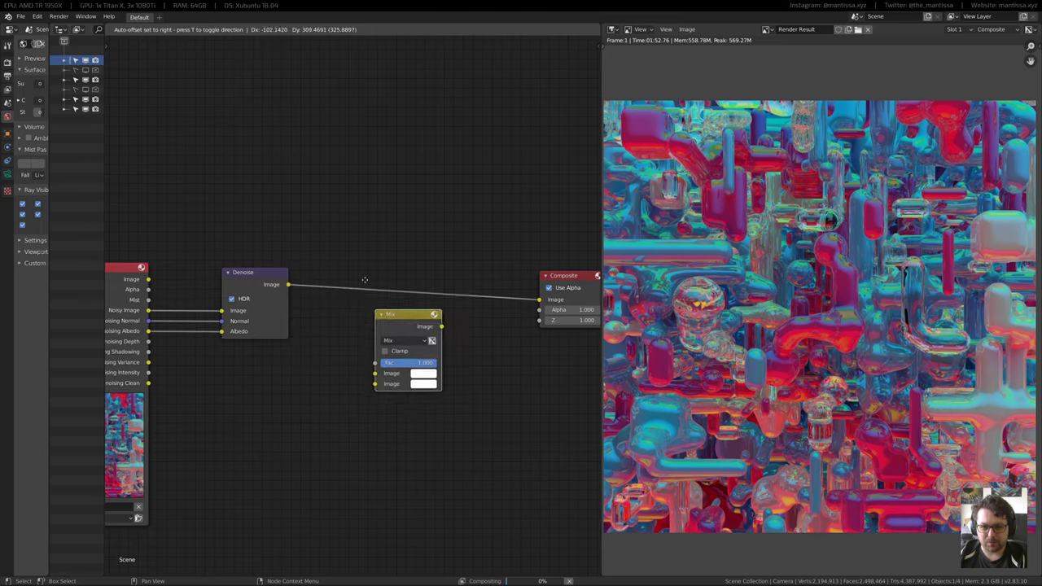
{"action": "left_click", "coordinate": [395, 309]}
{"action": "left_click", "coordinate": [395, 295]}
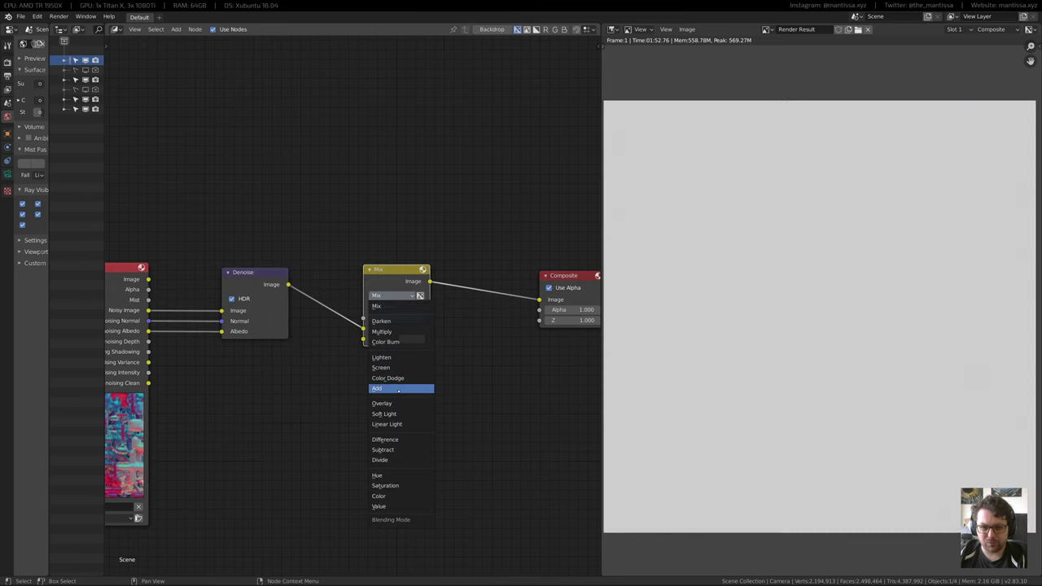
{"action": "left_click", "coordinate": [398, 388]}
Add a ColorRamp node below the Denoise node and feed its Fac input from the Mist pass
{"action": "middle_click_drag", "start_coordinate": [233, 379], "coordinate": [295, 377]}
{"action": "key", "text": "shift+a"}
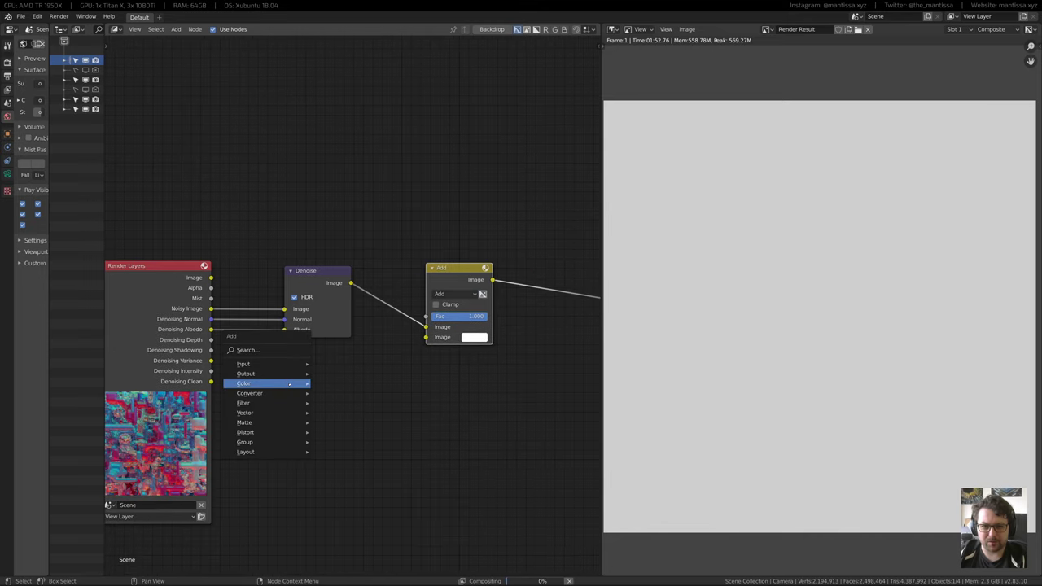
{"action": "mouse_move", "coordinate": [285, 393]}
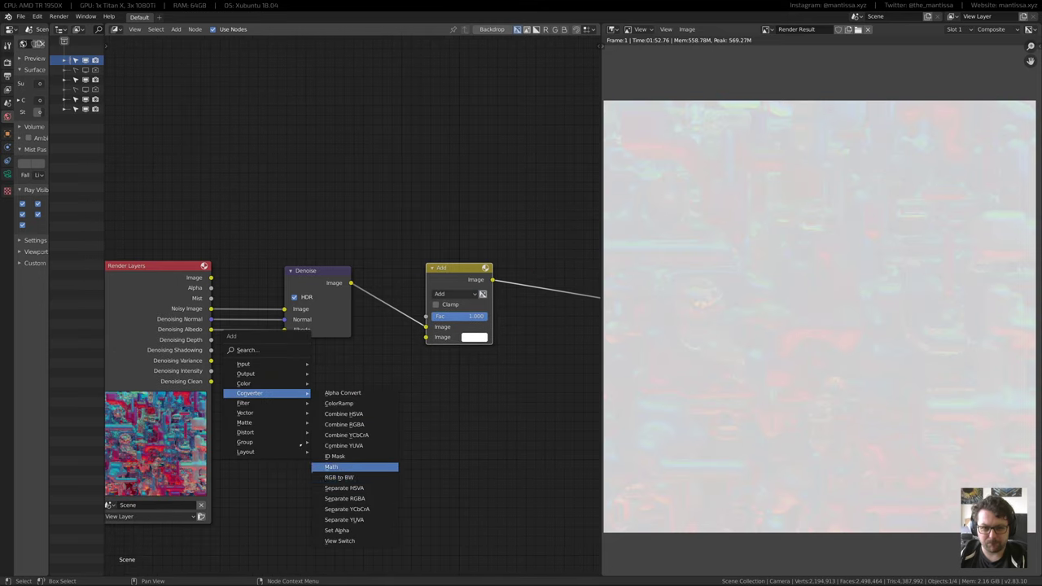
{"action": "mouse_move", "coordinate": [250, 384]}
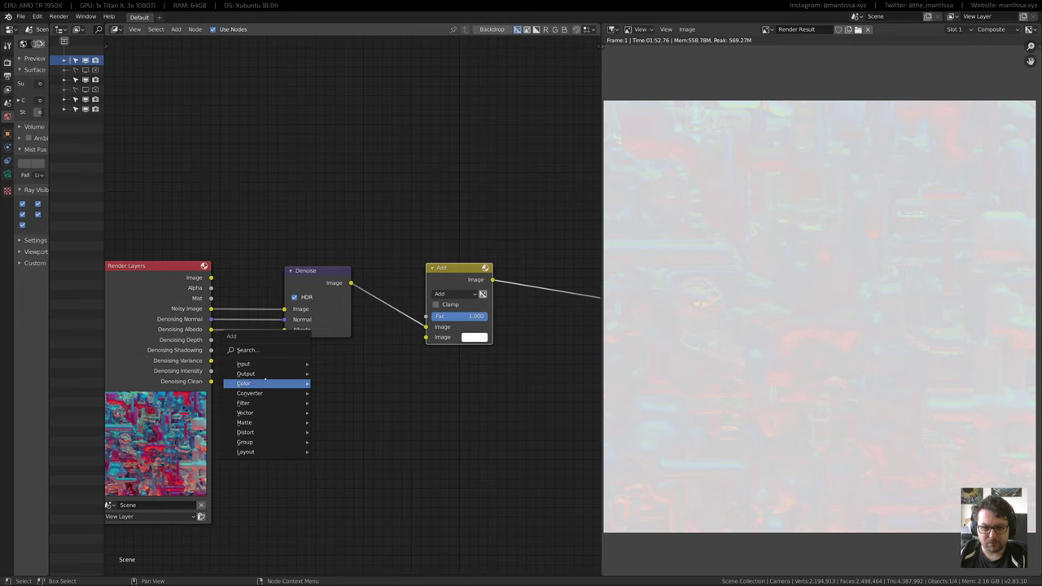
{"action": "key", "text": "shift+a"}
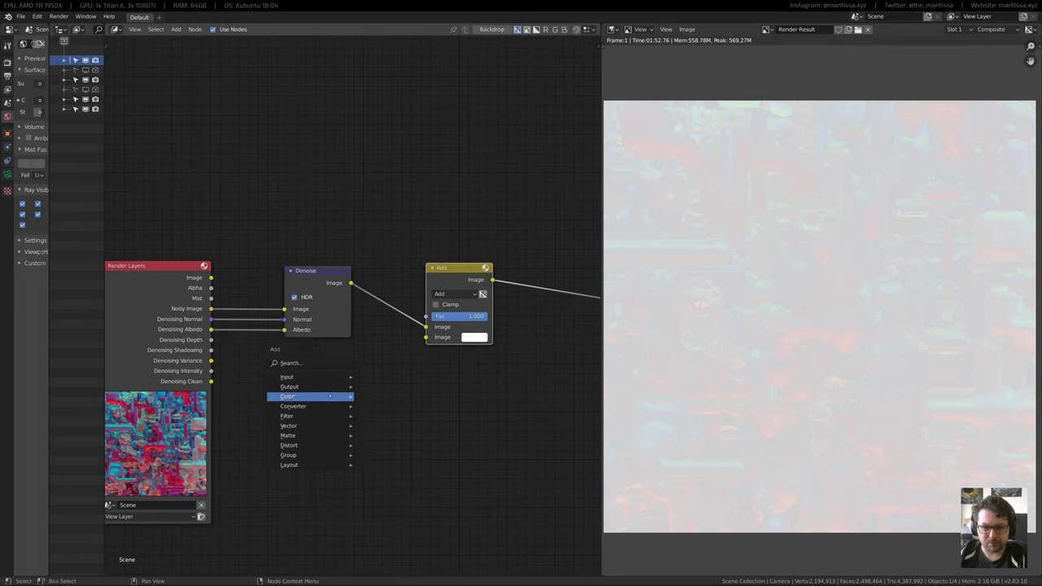
{"action": "left_click", "coordinate": [399, 416]}
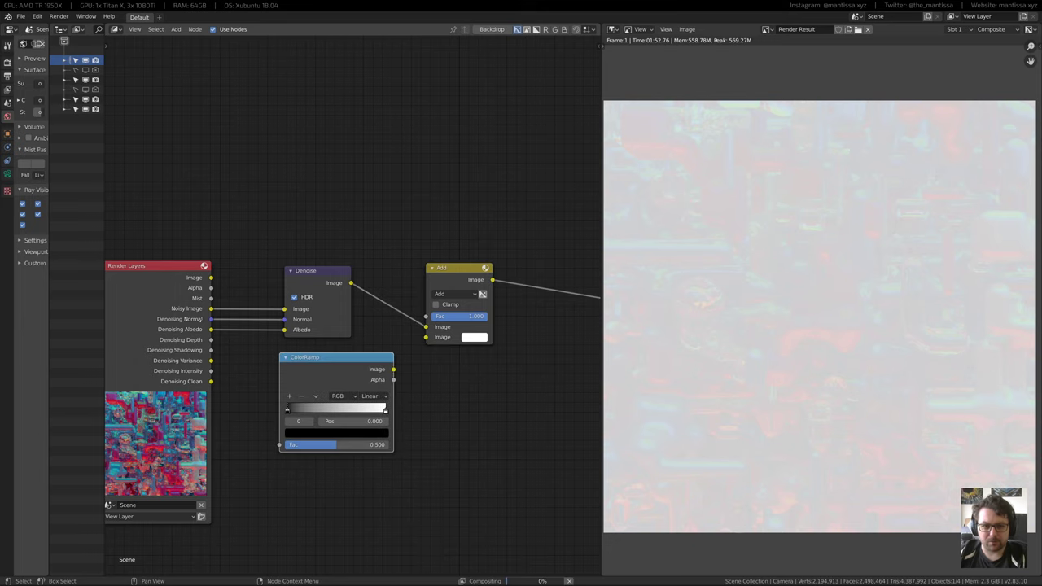
{"action": "left_click_drag", "start_coordinate": [211, 297], "coordinate": [280, 444]}
{"action": "scroll", "coordinate": [306, 381], "scroll_direction": "up", "scroll_amount": 2}
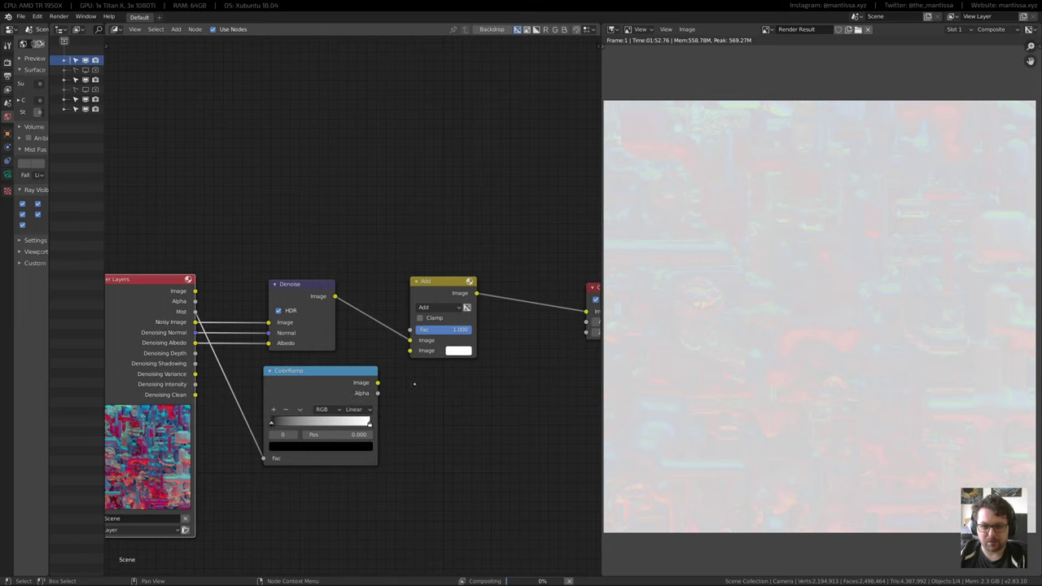
Remove the stray Viewer node and preview the mist gradient by routing the ColorRamp's output directly into Composite
{"action": "left_click", "coordinate": [306, 381], "text": "ctrl+shift"}
{"action": "scroll", "coordinate": [407, 402], "scroll_direction": "down", "scroll_amount": 2}
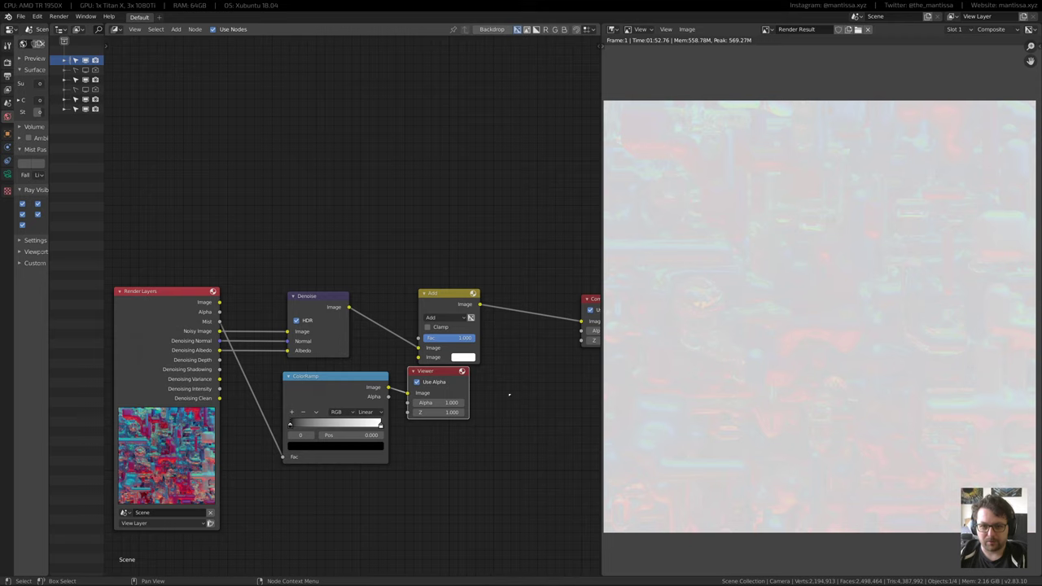
{"action": "key", "text": "ctrl+x"}
{"action": "left_click", "coordinate": [358, 397]}
{"action": "key", "text": "o"}
{"action": "middle_click_drag", "start_coordinate": [485, 399], "coordinate": [496, 396]}
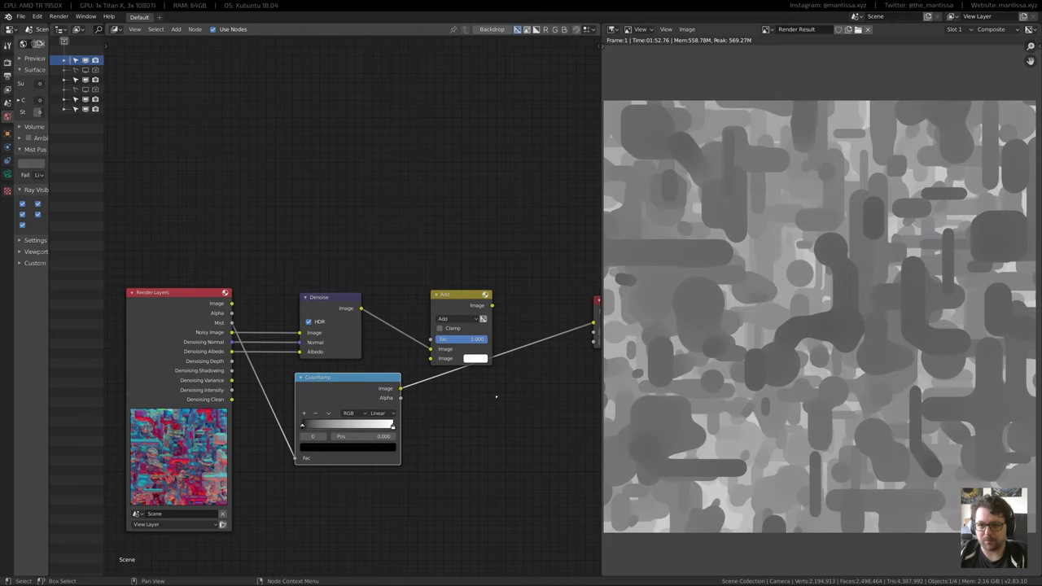
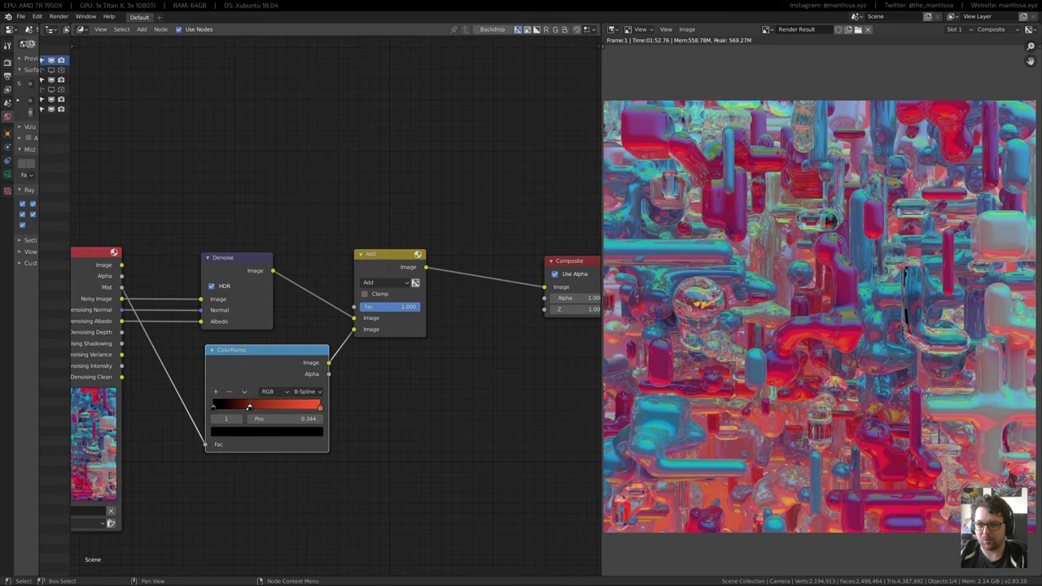
Move the ColorRamp's middle black stop to position 0.611
{"action": "left_click_drag", "start_coordinate": [249, 407], "coordinate": [278, 408]}
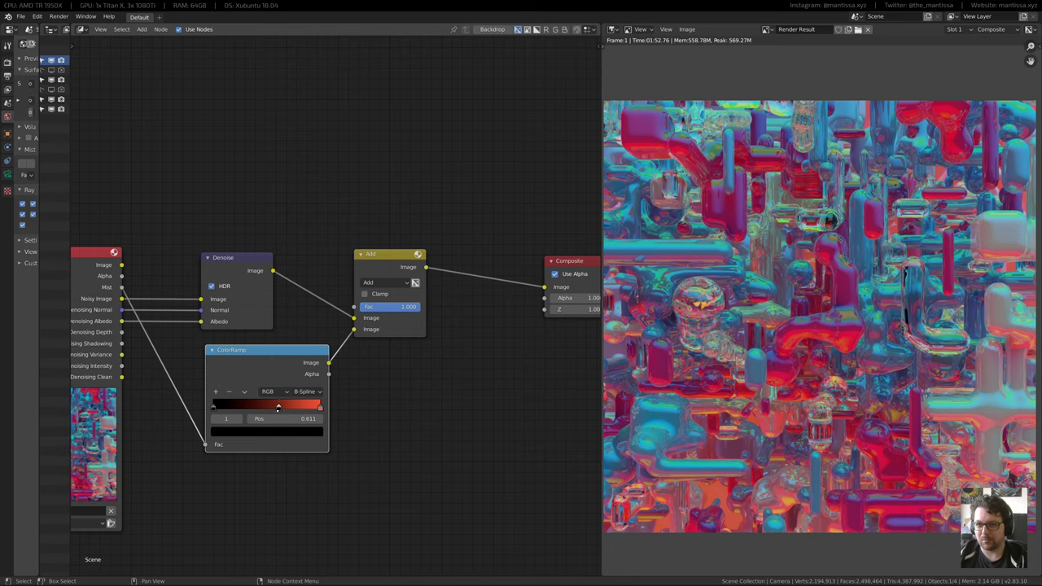
{"action": "middle_click_drag", "start_coordinate": [444, 296], "coordinate": [453, 301]}
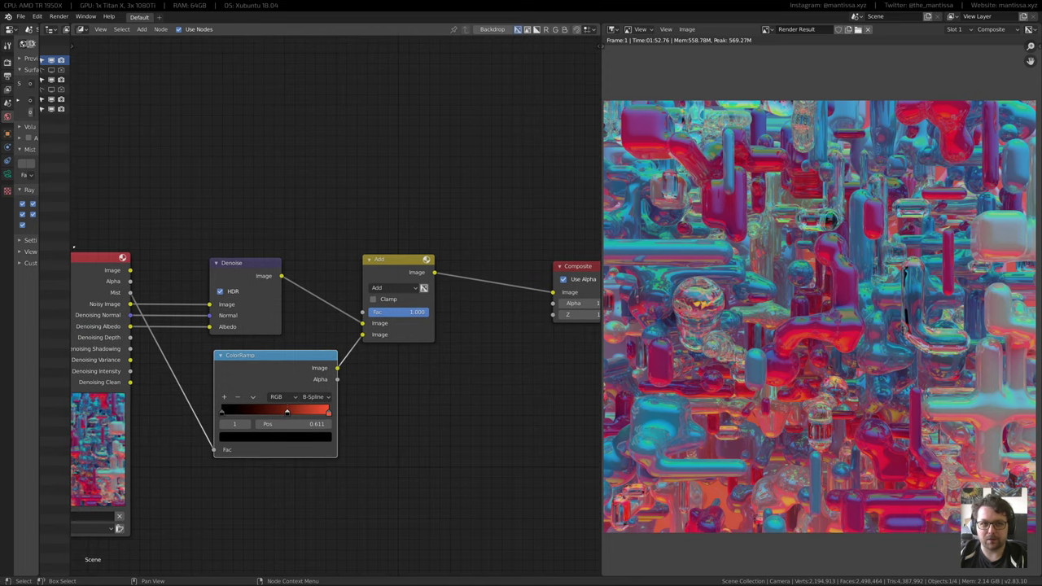
Enlarge the properties editor, show the render settings, and set the Color Management look to High Contrast
{"action": "left_click_drag", "start_coordinate": [70, 241], "coordinate": [186, 244]}
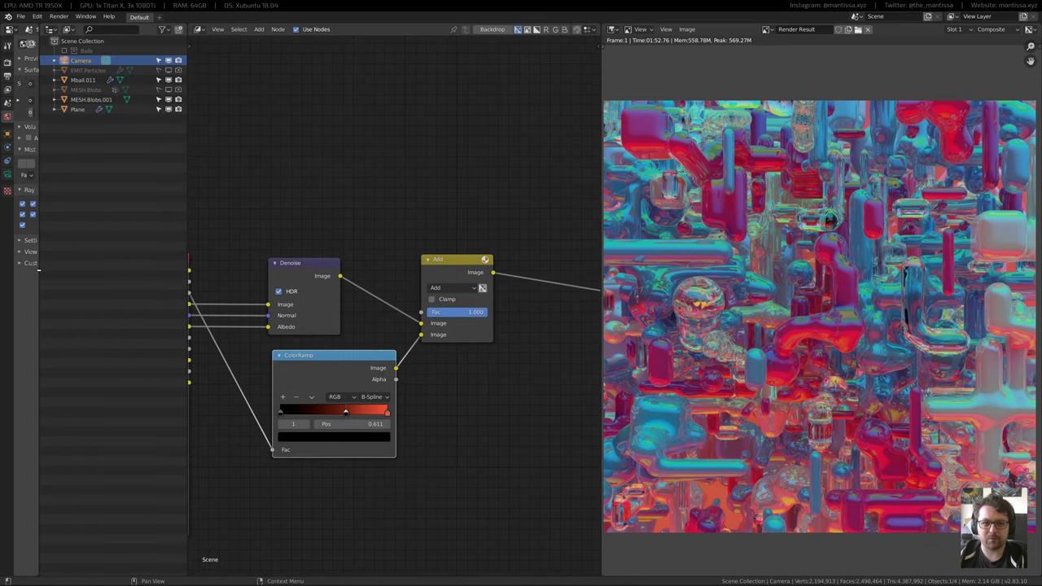
{"action": "left_click_drag", "start_coordinate": [40, 267], "coordinate": [122, 267]}
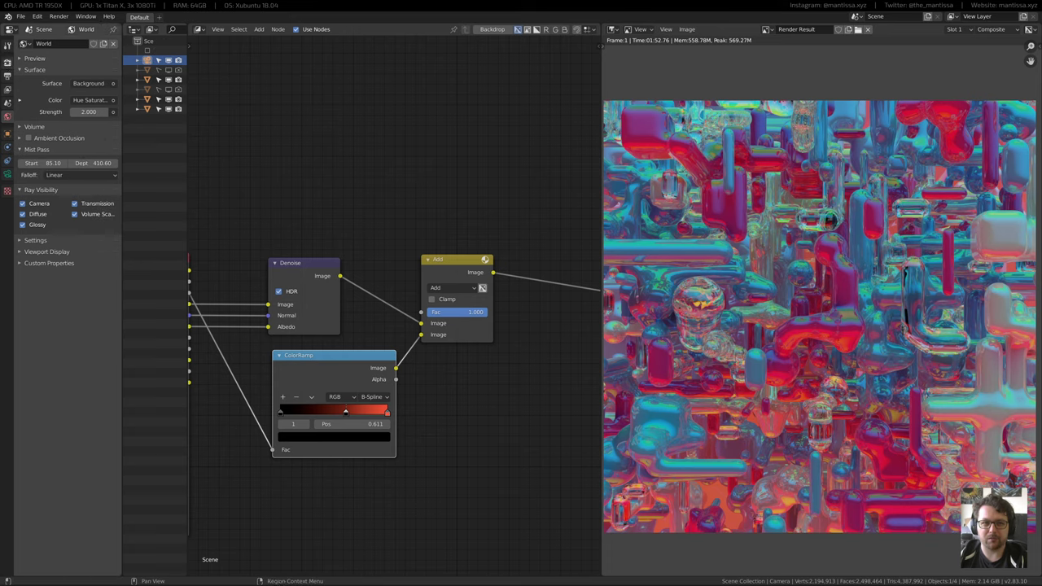
{"action": "left_click", "coordinate": [7, 62]}
{"action": "left_click", "coordinate": [103, 106]}
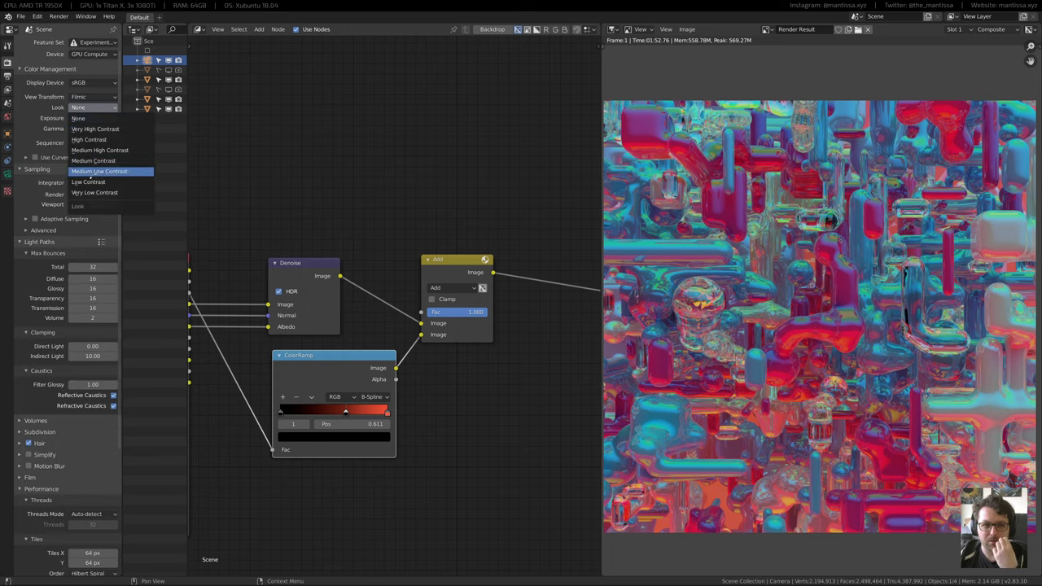
{"action": "left_click", "coordinate": [89, 139]}
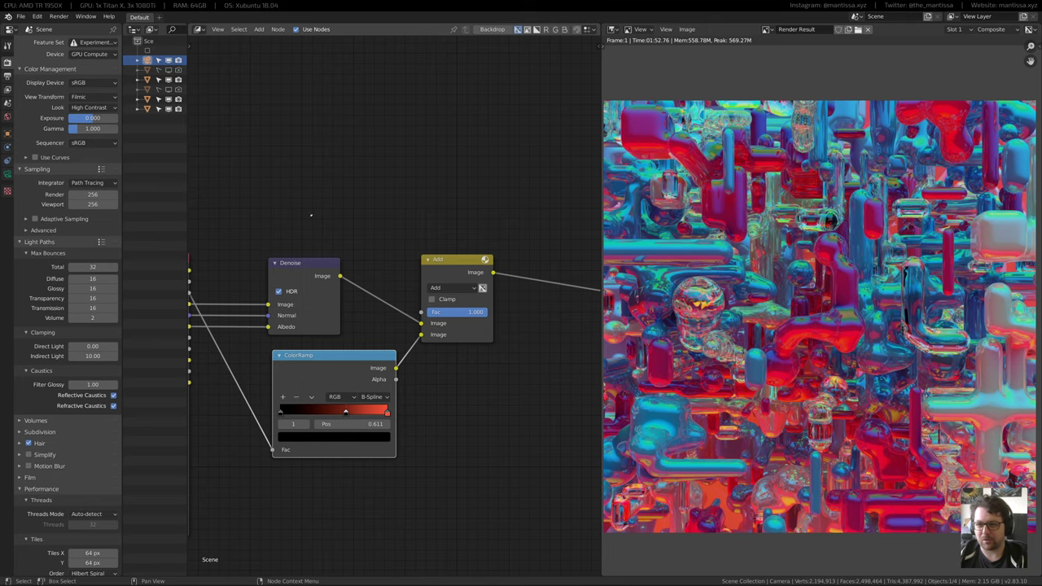
Widen the outliner and the properties editor, and enable Use Curves in Color Management
{"action": "left_click_drag", "start_coordinate": [187, 179], "coordinate": [246, 176]}
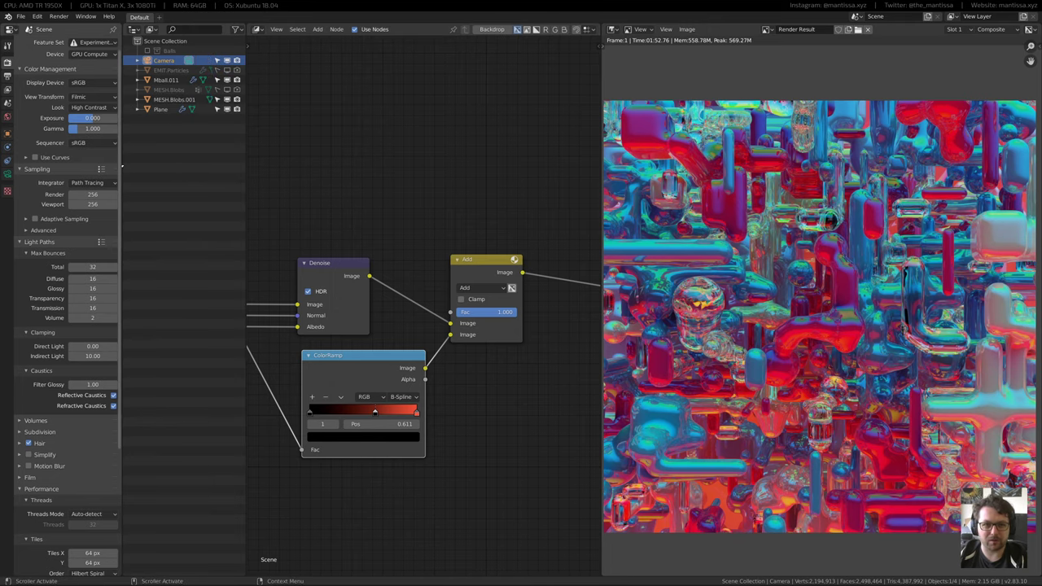
{"action": "left_click_drag", "start_coordinate": [122, 166], "coordinate": [139, 166]}
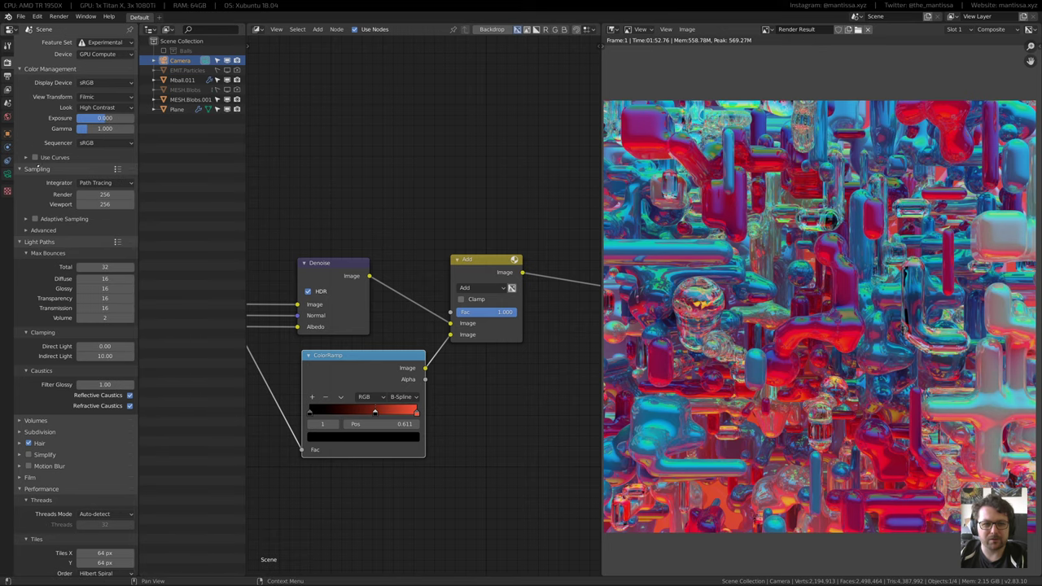
{"action": "left_click", "coordinate": [34, 157]}
Try darkening the midtones with a new curve point at about X 0.49, Y 0.41, and delete the point
{"action": "mouse_move", "coordinate": [84, 213]}
{"action": "left_mouse_down"}
{"action": "mouse_move", "coordinate": [85, 231]}
{"action": "mouse_move", "coordinate": [74, 215]}
{"action": "left_mouse_up"}
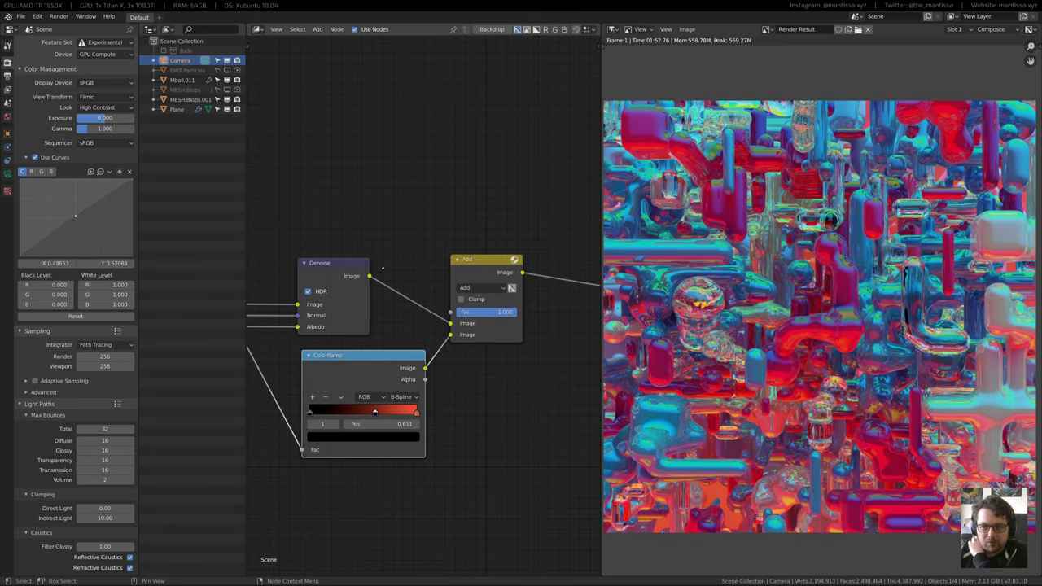
{"action": "scroll", "coordinate": [410, 254], "scroll_direction": "down", "scroll_amount": 2}
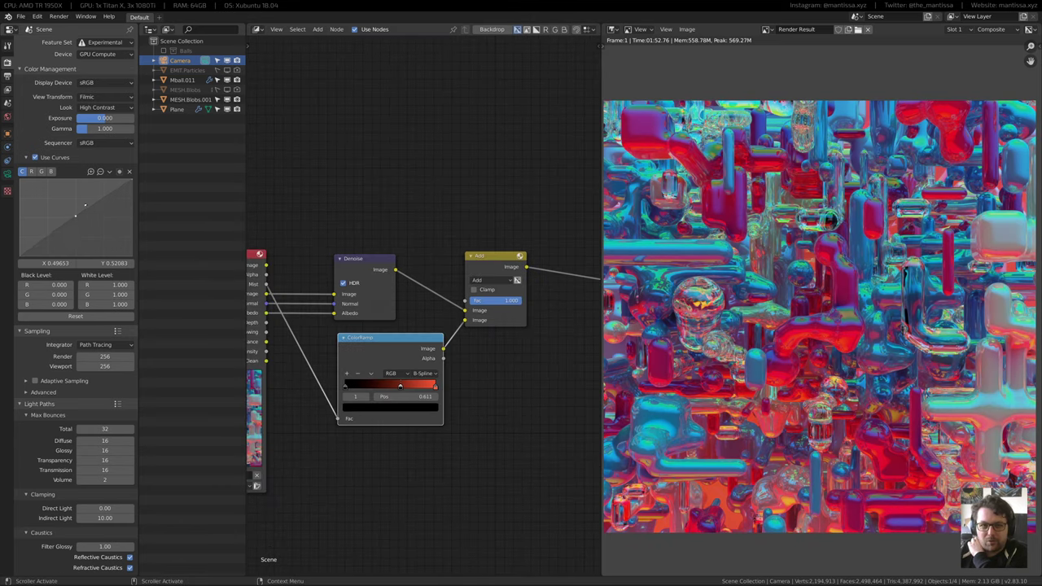
{"action": "left_click_drag", "start_coordinate": [75, 215], "coordinate": [79, 222]}
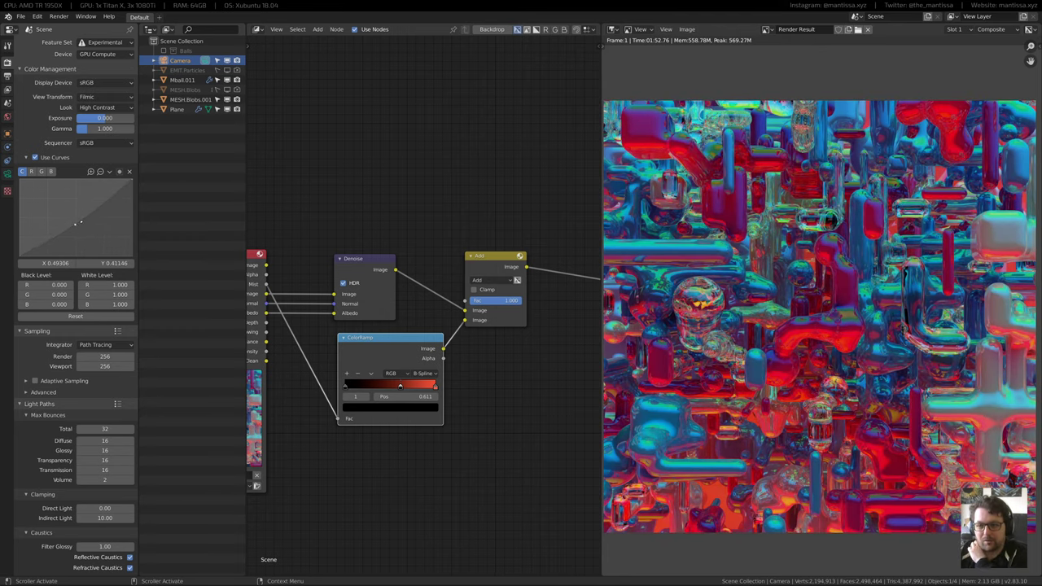
{"action": "left_click", "coordinate": [130, 171]}
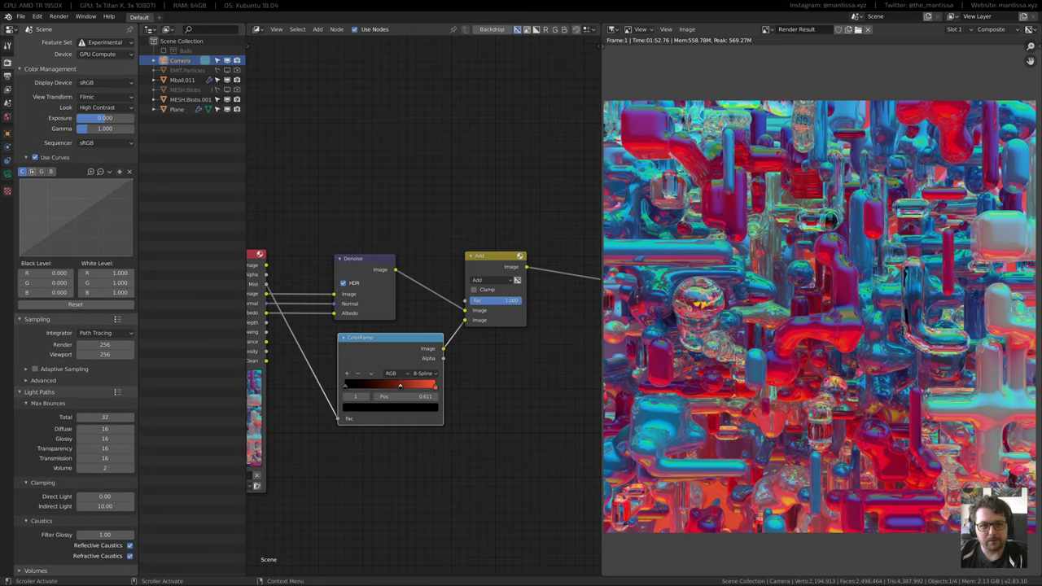
Try a midtone point on the red curve, and add one at about X 0.51, Y 0.45 on the green curve
{"action": "left_click", "coordinate": [31, 172]}
{"action": "left_click_drag", "start_coordinate": [78, 219], "coordinate": [68, 215]}
{"action": "left_click", "coordinate": [42, 172]}
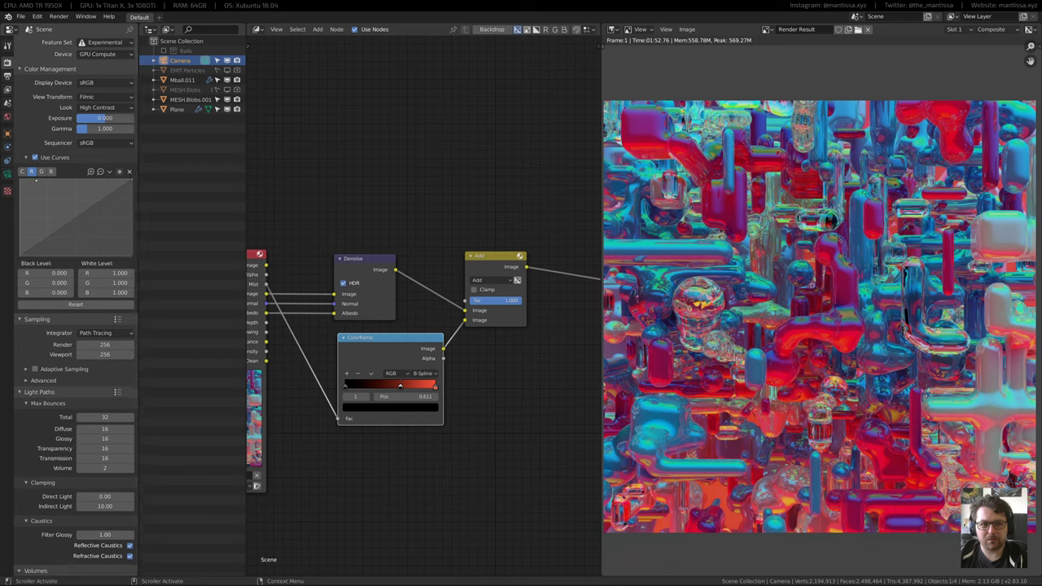
{"action": "left_click_drag", "start_coordinate": [75, 225], "coordinate": [77, 221]}
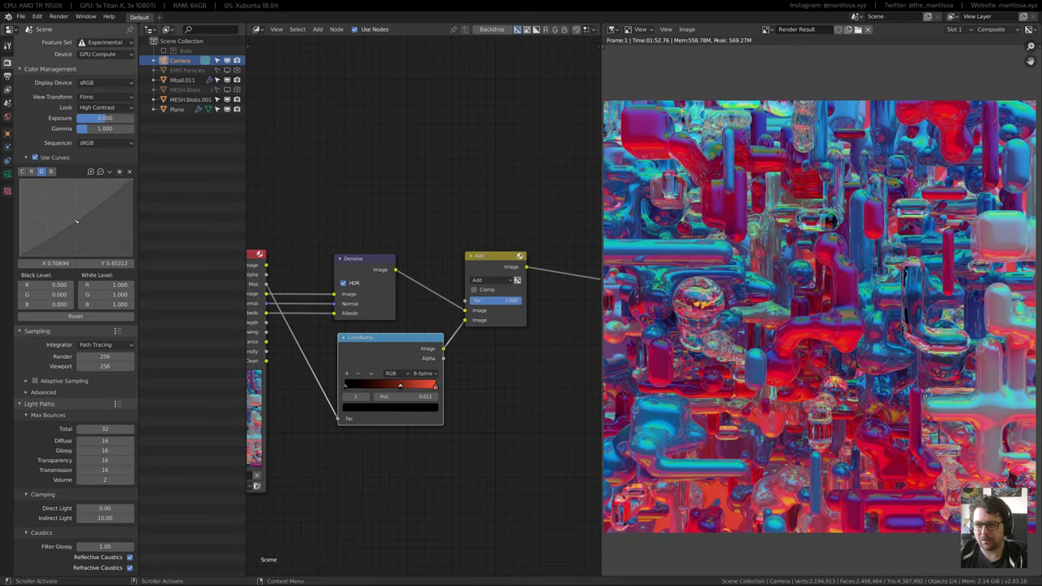
Add a midtone point to the blue channel curve and place it at about X 0.50, Y 0.48
{"action": "left_click", "coordinate": [50, 171]}
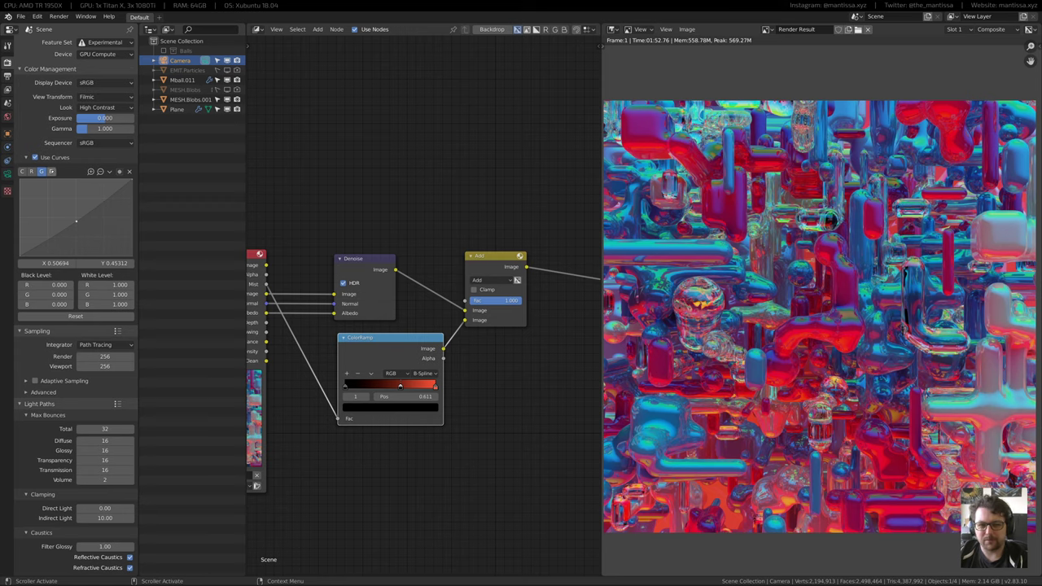
{"action": "left_click_drag", "start_coordinate": [65, 218], "coordinate": [75, 220]}
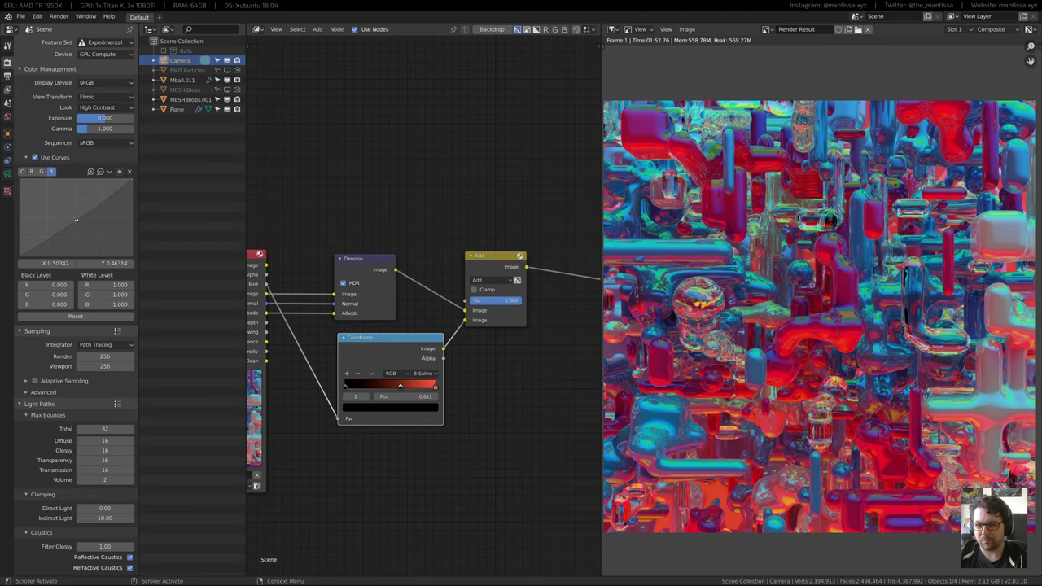
{"action": "left_click_drag", "start_coordinate": [75, 219], "coordinate": [75, 221]}
Compare the render with the Color Management curves disabled and enabled, leaving Use Curves on
{"action": "scroll", "coordinate": [537, 244], "scroll_direction": "down", "scroll_amount": 4}
{"action": "middle_click_drag", "start_coordinate": [533, 240], "coordinate": [389, 260]}
{"action": "scroll", "coordinate": [394, 258], "scroll_direction": "up", "scroll_amount": 2}
{"action": "left_click", "coordinate": [35, 157]}
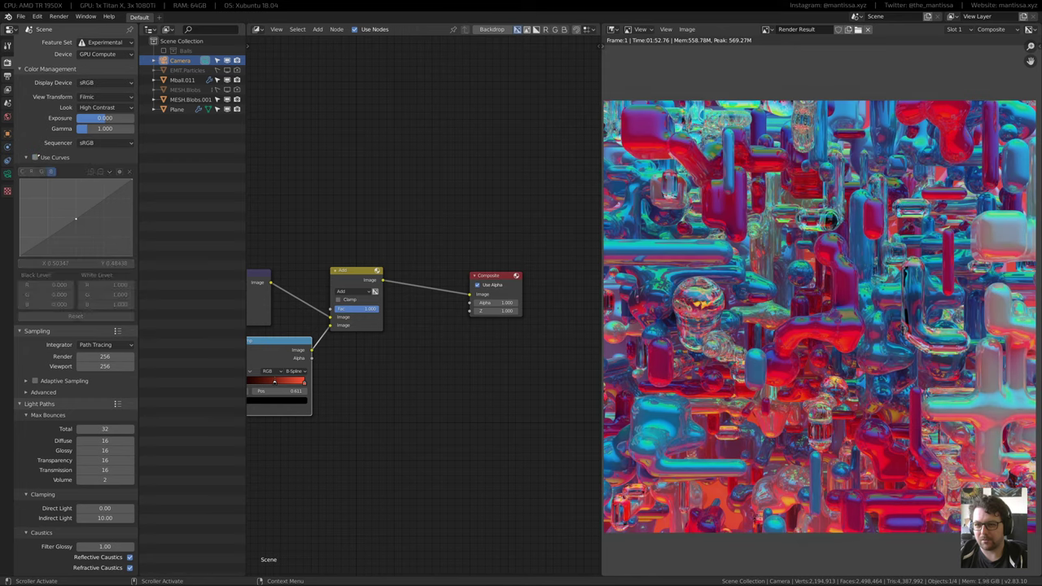
{"action": "left_click", "coordinate": [37, 156]}
{"action": "left_click", "coordinate": [37, 156]}
{"action": "left_click", "coordinate": [37, 156]}
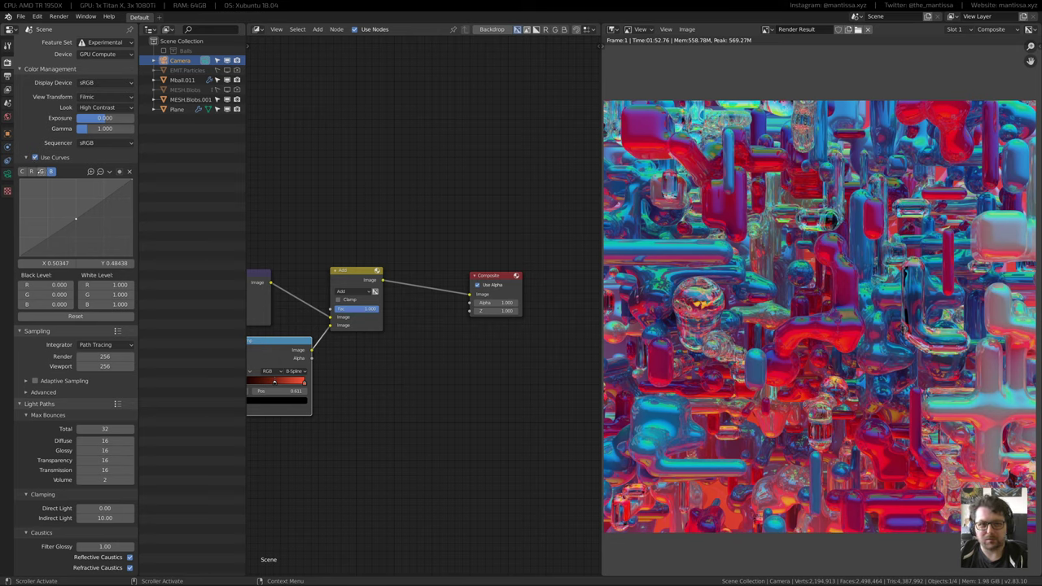
Raise the green channel curve's midtone point to about X 0.49, Y 0.50
{"action": "left_click", "coordinate": [41, 171]}
{"action": "left_click_drag", "start_coordinate": [75, 218], "coordinate": [74, 215]}
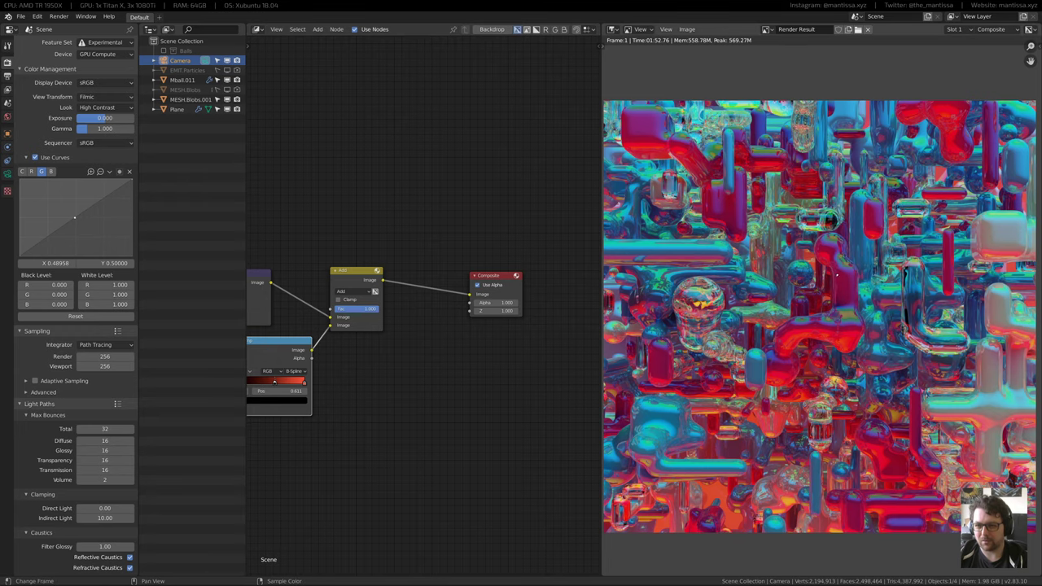
Move the middle black stop of the compositor's ColorRamp to position 0.477
{"action": "scroll", "coordinate": [417, 340], "scroll_direction": "down", "scroll_amount": 1}
{"action": "scroll", "coordinate": [417, 340], "scroll_direction": "up", "scroll_amount": 2}
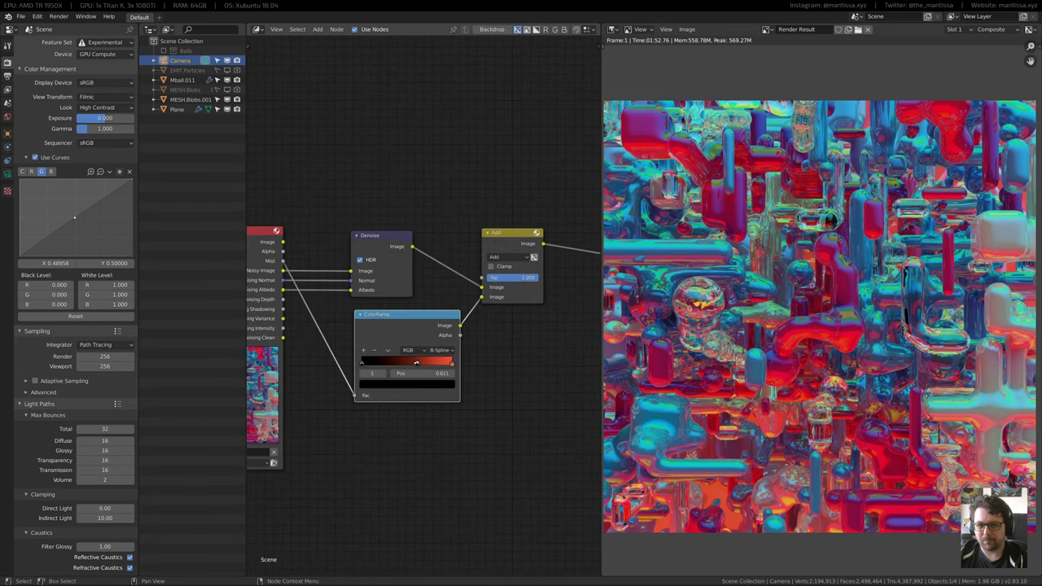
{"action": "left_click_drag", "start_coordinate": [412, 363], "coordinate": [410, 364]}
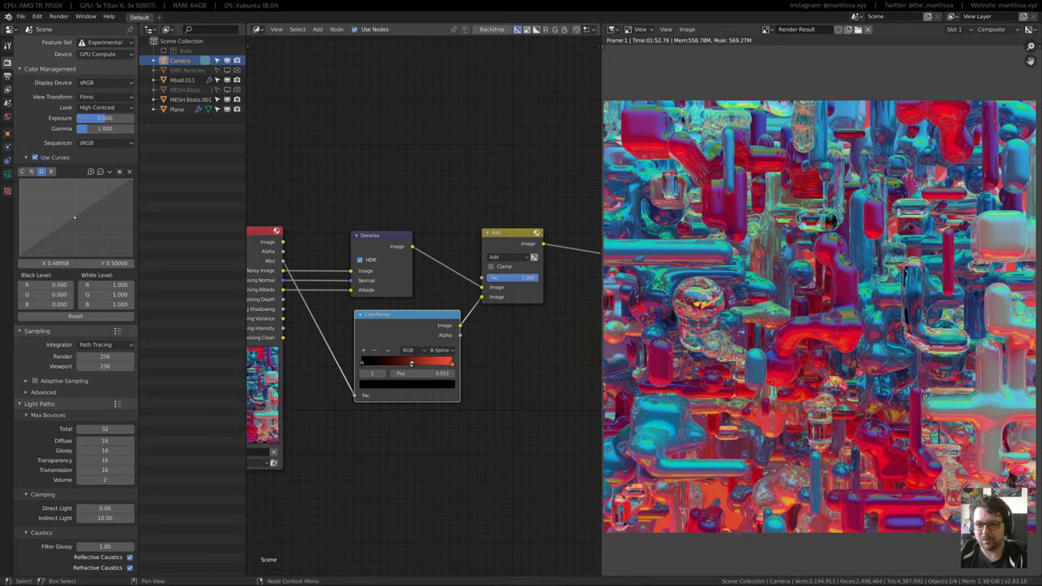
{"action": "left_click_drag", "start_coordinate": [411, 363], "coordinate": [405, 364]}
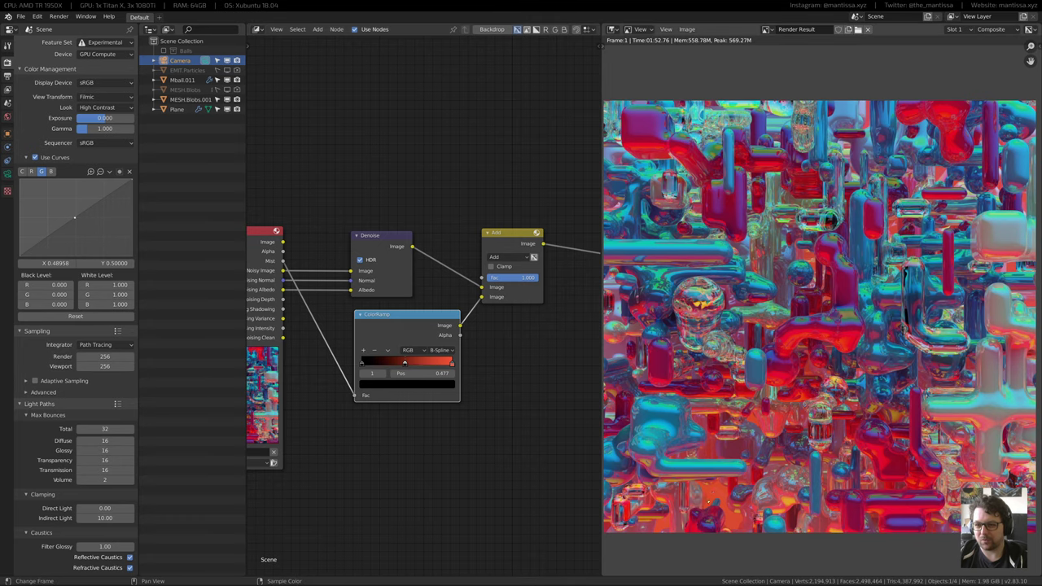
Inspect the composited render and the compositing node setup, and save the blend file
{"action": "middle_click_drag", "start_coordinate": [708, 502], "coordinate": [704, 509]}
{"action": "scroll", "coordinate": [753, 448], "scroll_direction": "down", "scroll_amount": 1}
{"action": "scroll", "coordinate": [788, 389], "scroll_direction": "up", "scroll_amount": 1}
{"action": "middle_click_drag", "start_coordinate": [786, 397], "coordinate": [808, 361]}
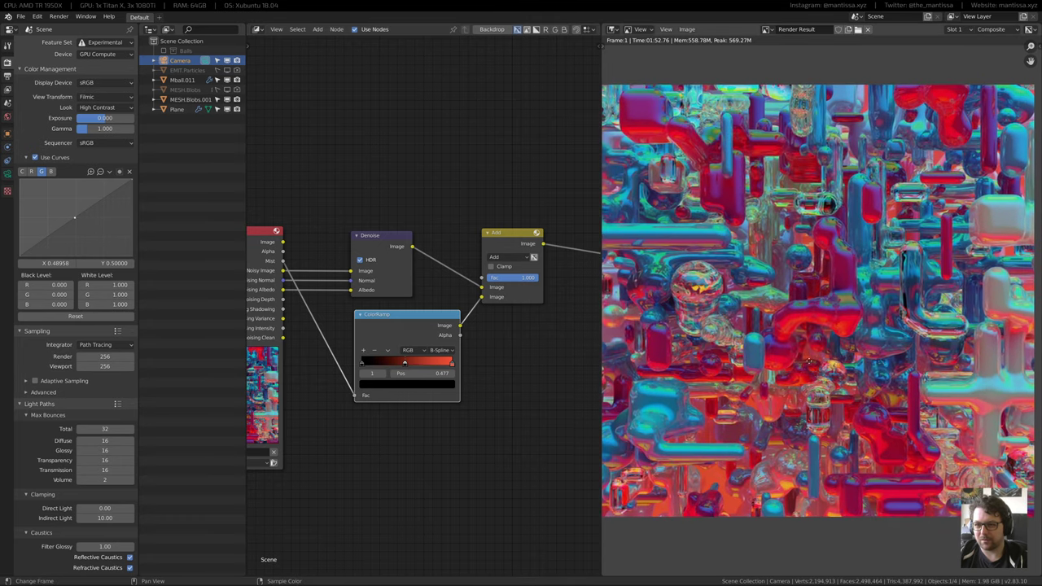
{"action": "scroll", "coordinate": [460, 320], "scroll_direction": "down", "scroll_amount": 3}
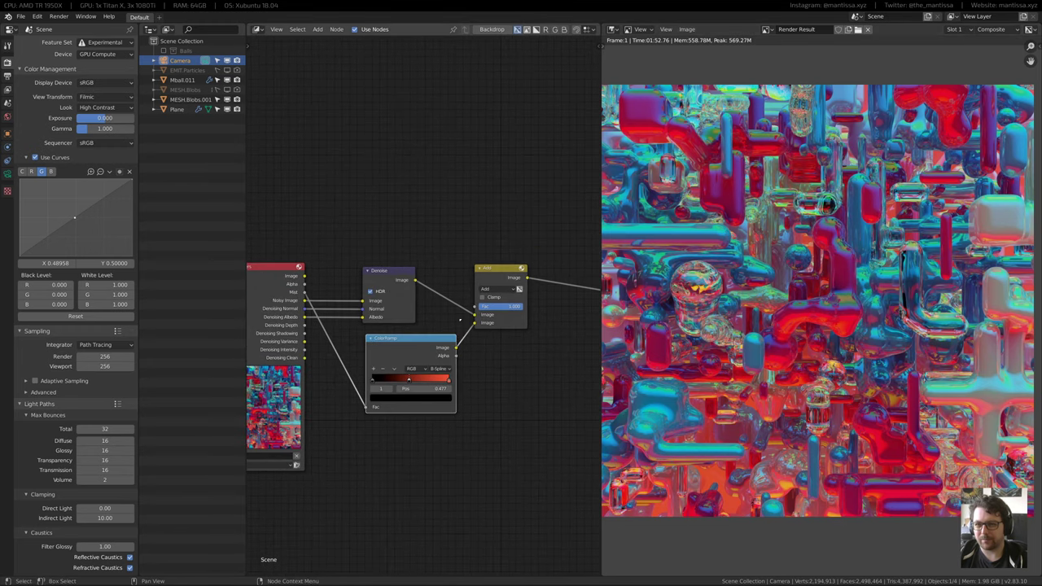
{"action": "middle_click_drag", "start_coordinate": [425, 248], "coordinate": [425, 249]}
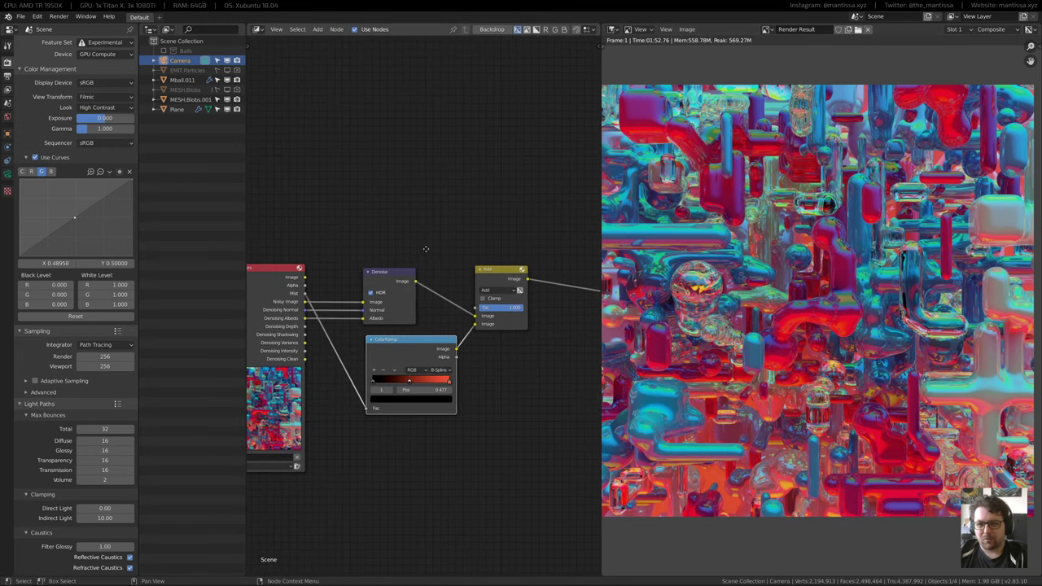
{"action": "middle_click_drag", "start_coordinate": [768, 270], "coordinate": [772, 285]}
{"action": "scroll", "coordinate": [770, 284], "scroll_direction": "up", "scroll_amount": 1}
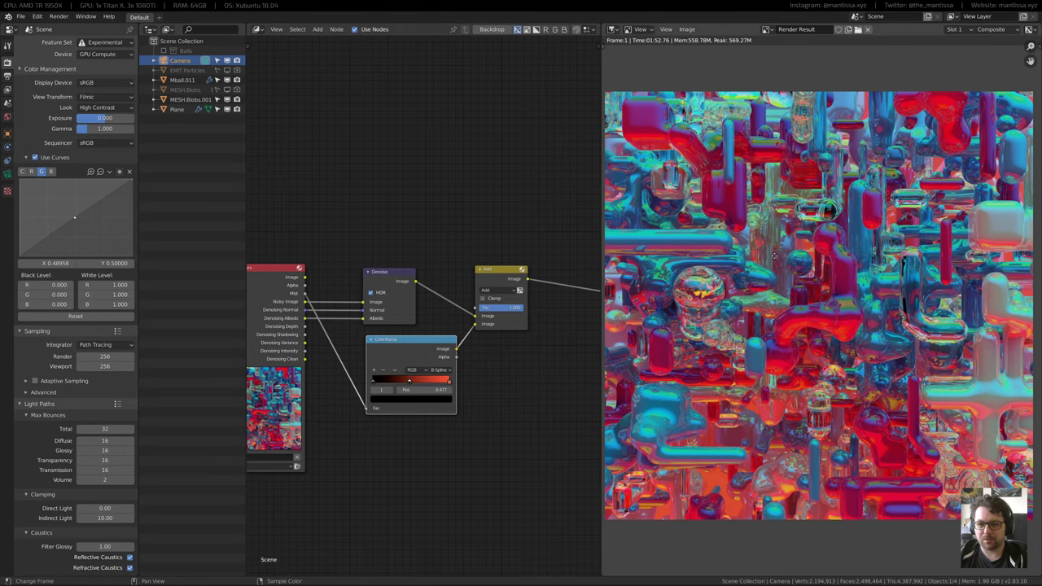
{"action": "middle_click_drag", "start_coordinate": [774, 256], "coordinate": [774, 257]}
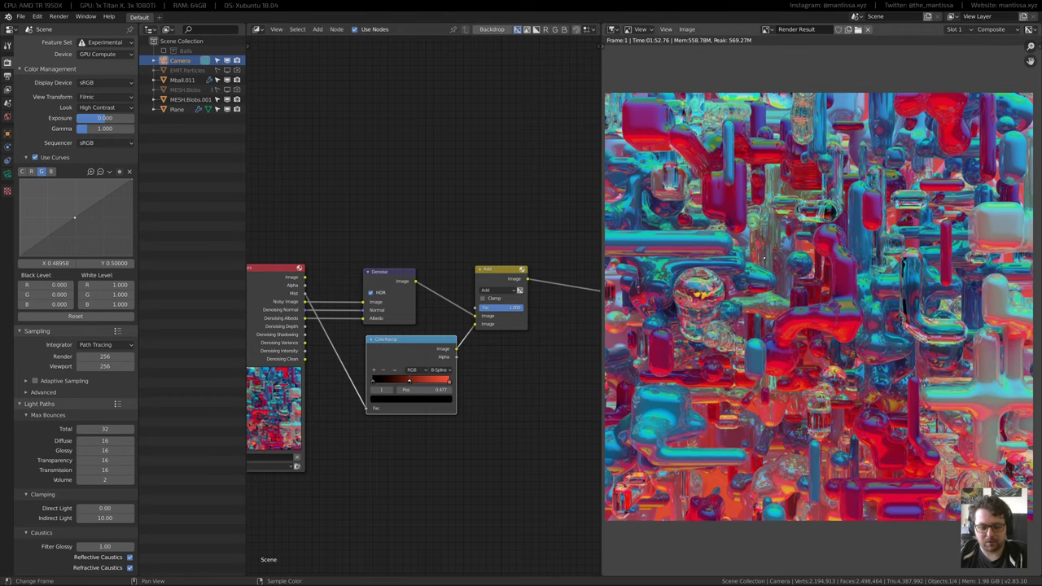
{"action": "key", "text": "ctrl+s"}
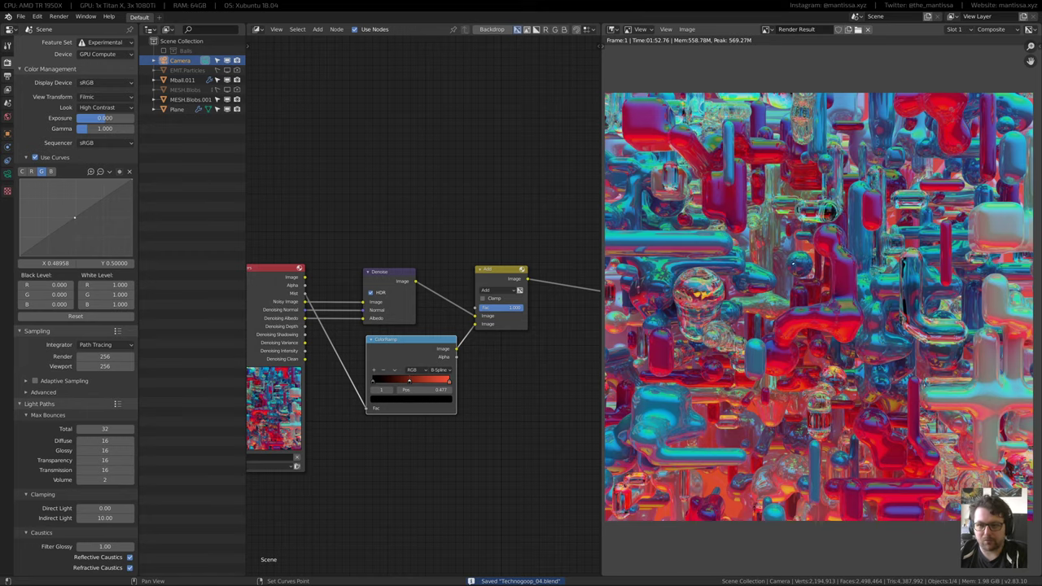
Show the 3D viewport in place of the render image and open Mball.011's material in the Shader Editor
{"action": "key", "text": "shift+F5"}
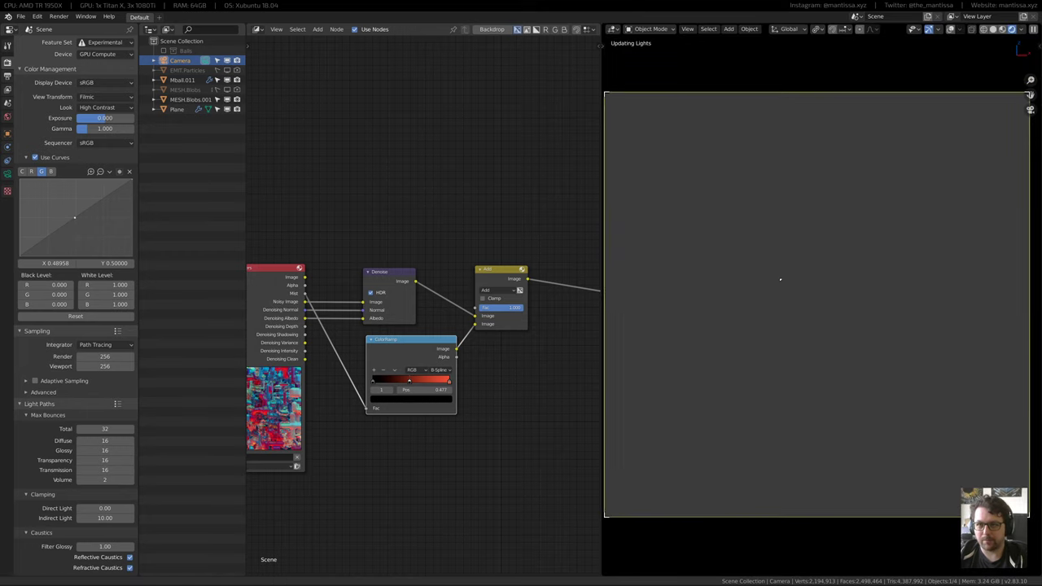
{"action": "key", "text": "shift+F3"}
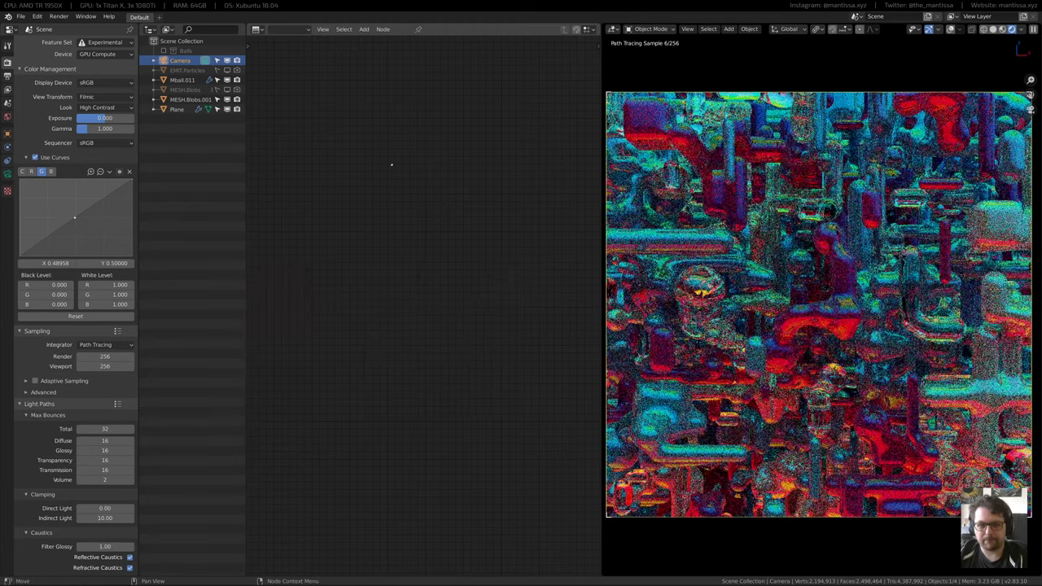
{"action": "left_click", "coordinate": [182, 80]}
{"action": "middle_click_drag", "start_coordinate": [451, 227], "coordinate": [584, 256]}
{"action": "scroll", "coordinate": [404, 254], "scroll_direction": "up", "scroll_amount": 3}
On the ColorRamp feeding Base Color, move the pink stop to 0.298 and the white stop to 0.630
{"action": "left_click", "coordinate": [363, 265]}
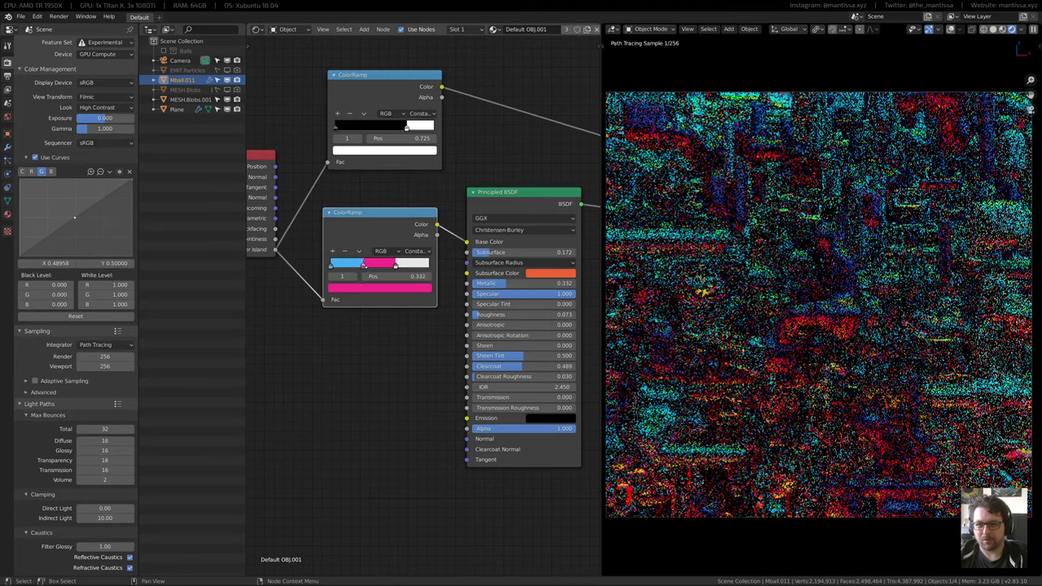
{"action": "left_click_drag", "start_coordinate": [364, 265], "coordinate": [361, 265]}
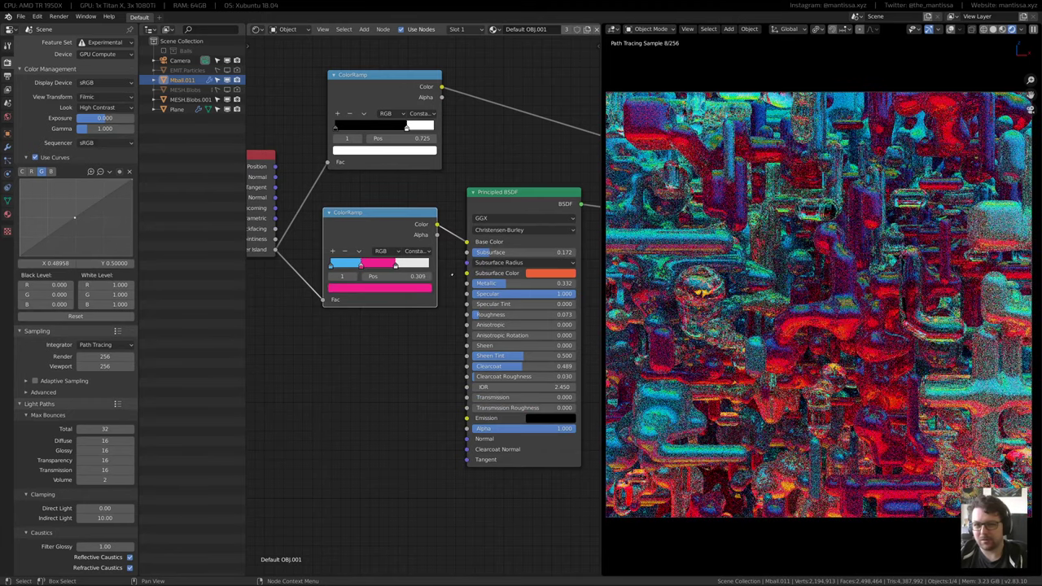
{"action": "left_click_drag", "start_coordinate": [396, 266], "coordinate": [358, 266]}
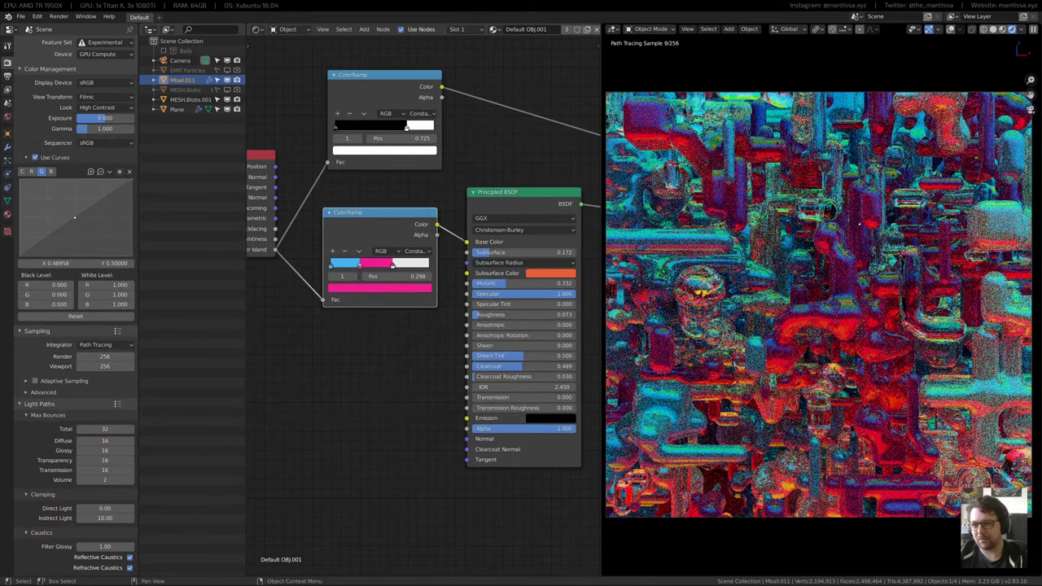
{"action": "mouse_move", "coordinate": [393, 266]}
{"action": "left_mouse_down"}
{"action": "mouse_move", "coordinate": [402, 266]}
{"action": "mouse_move", "coordinate": [393, 266]}
{"action": "left_mouse_up"}
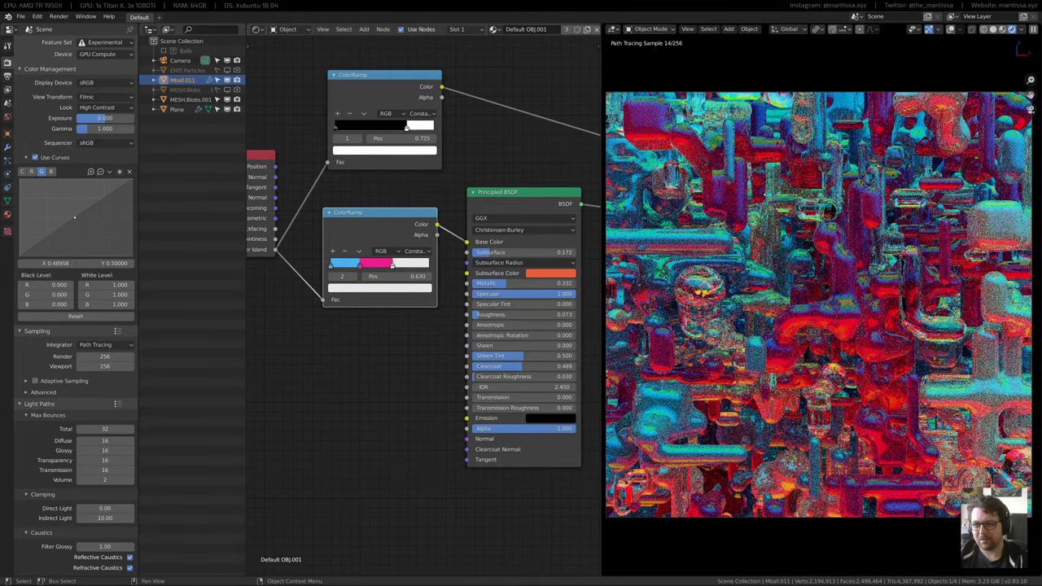
Move the camera within its local XY plane by about 8.34 and -5.13
{"action": "left_click", "coordinate": [181, 60]}
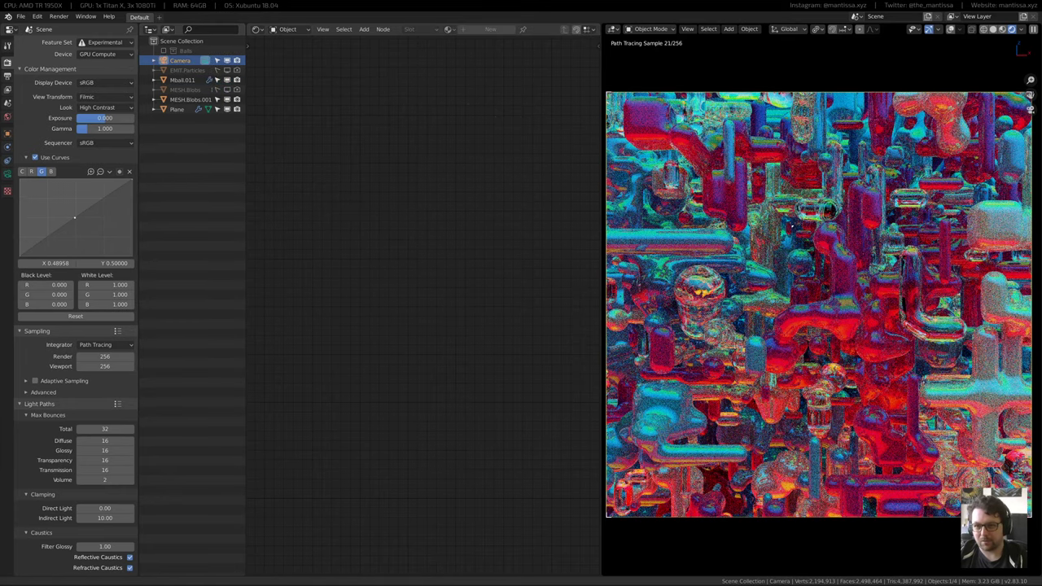
{"action": "key", "text": "g"}
{"action": "key", "text": "z"}
{"action": "key", "text": "z"}
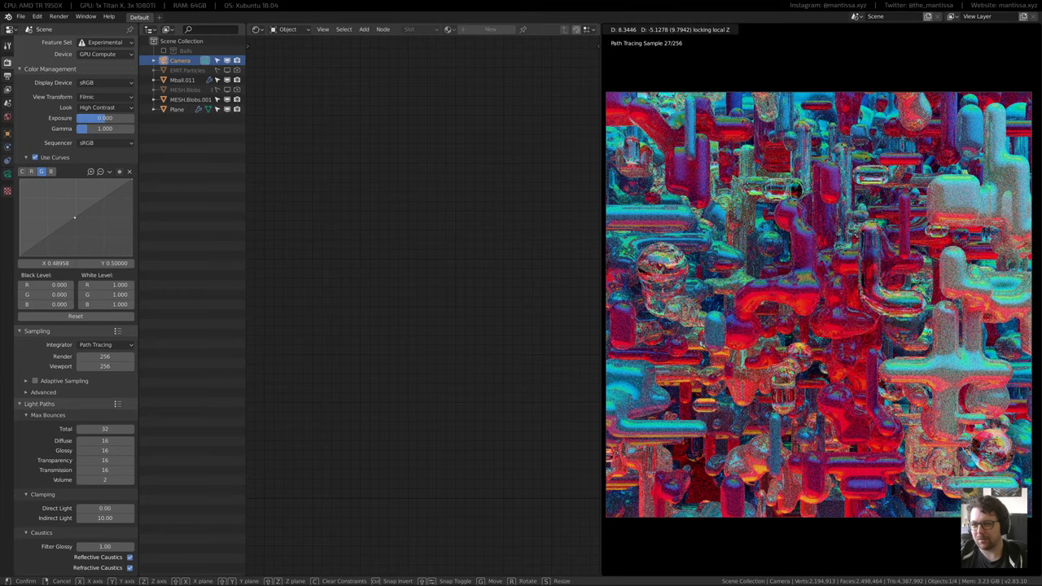
{"action": "left_click", "coordinate": [755, 184]}
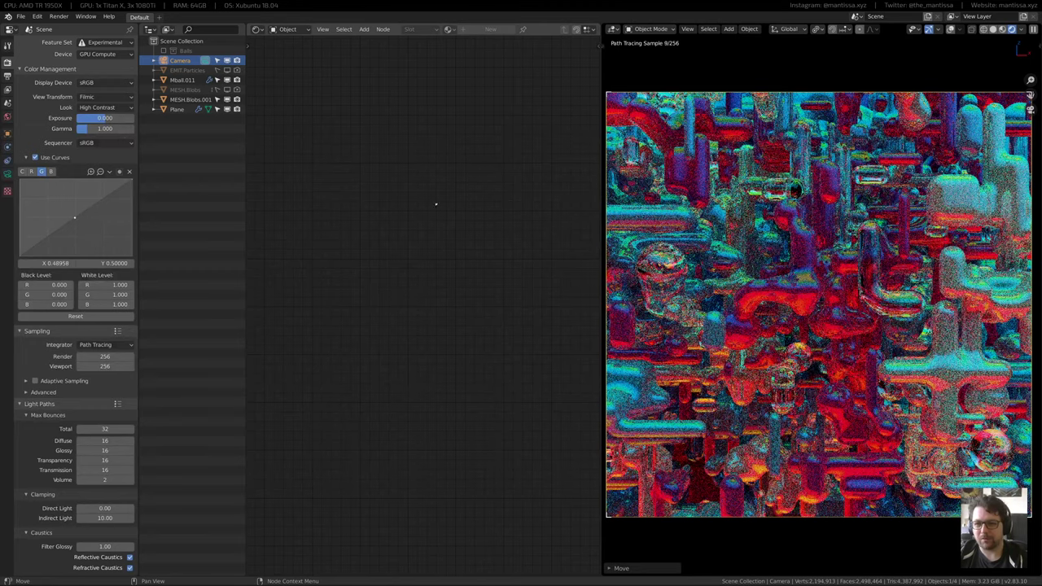
Replace the Shader Editor with an Image Editor and display the Render Result, framed for comparison with the viewport
{"action": "key", "text": "shift+F10"}
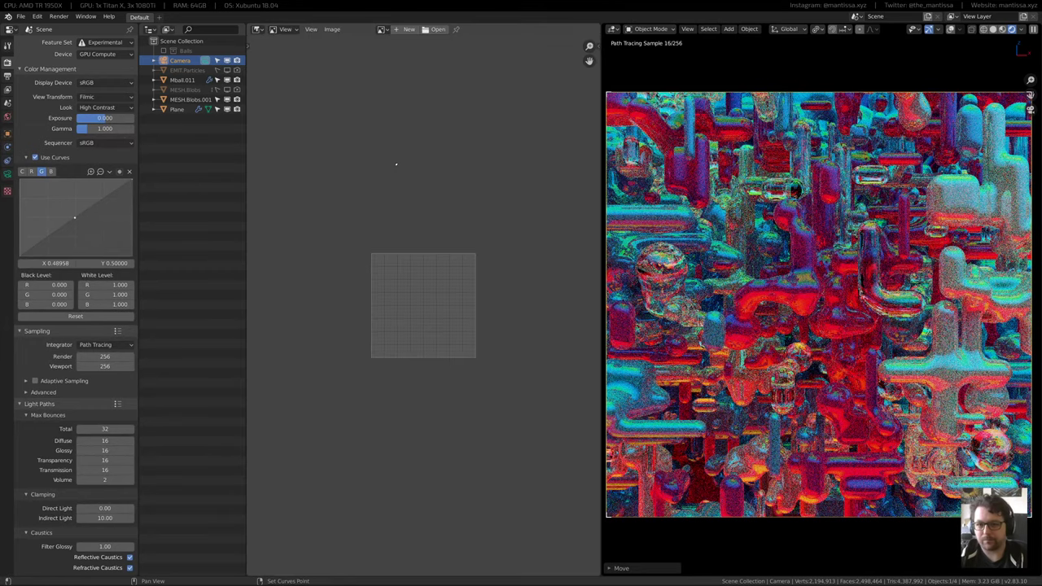
{"action": "left_click", "coordinate": [381, 29]}
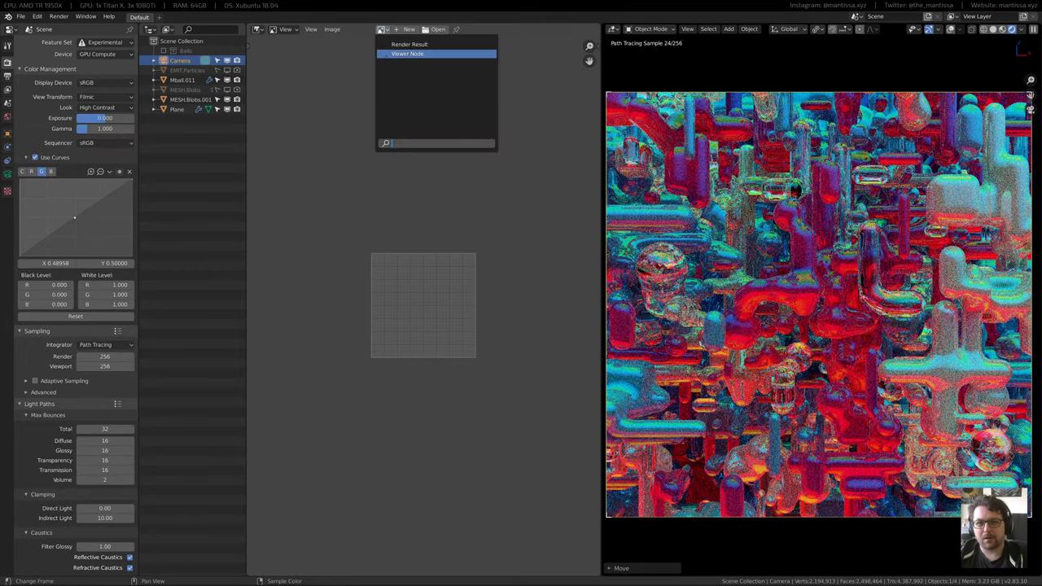
{"action": "left_click", "coordinate": [435, 49]}
{"action": "scroll", "coordinate": [408, 230], "scroll_direction": "down", "scroll_amount": 3}
{"action": "middle_click_drag", "start_coordinate": [409, 230], "coordinate": [420, 254]}
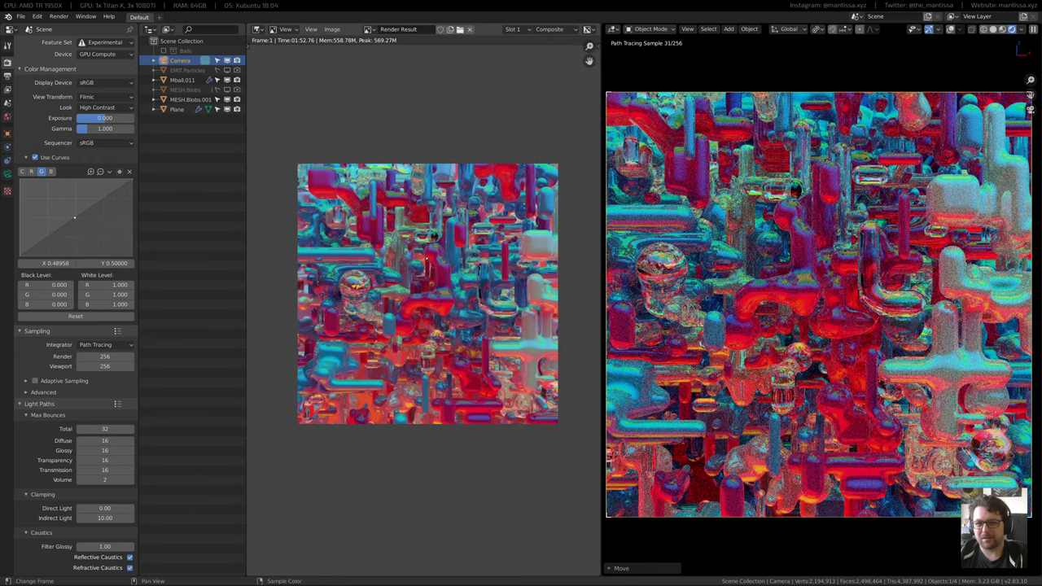
{"action": "scroll", "coordinate": [424, 254], "scroll_direction": "up", "scroll_amount": 1}
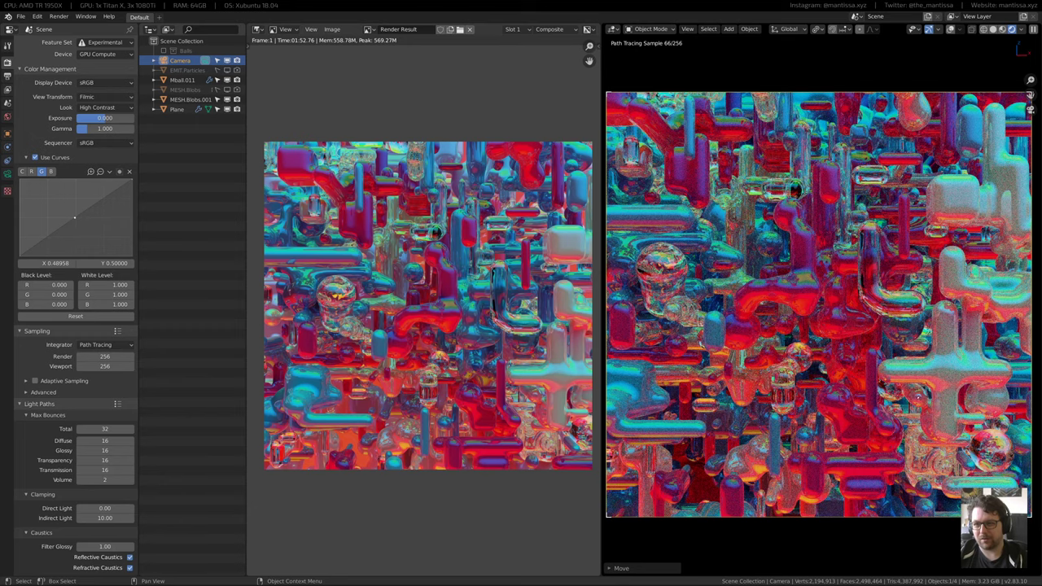
{"action": "middle_click_drag", "start_coordinate": [477, 292], "coordinate": [470, 291]}
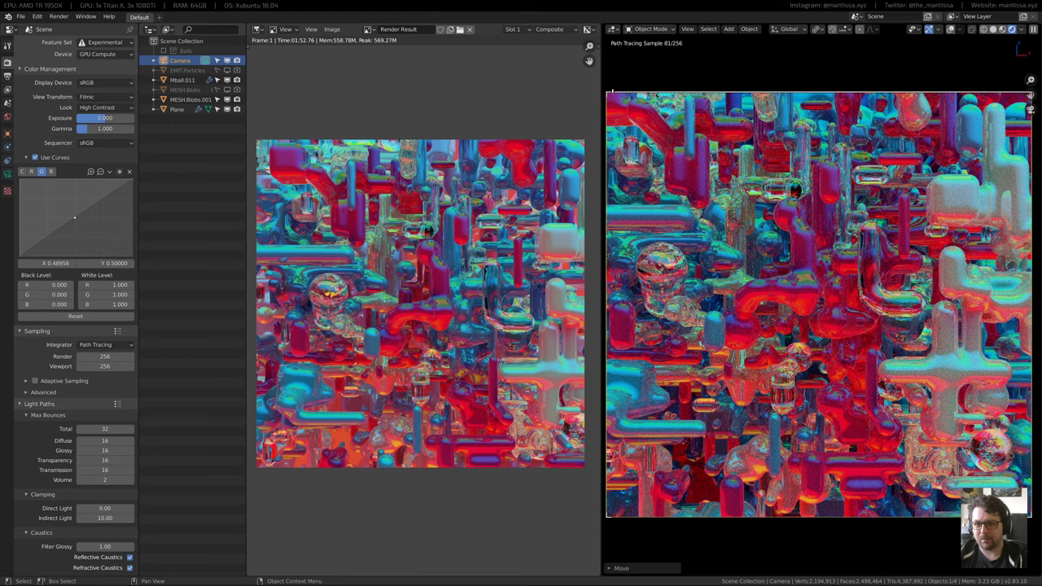
Move the camera about 3.17 along its local X axis and switch the viewport to solid shading
{"action": "key", "text": "g"}
{"action": "key", "text": "x"}
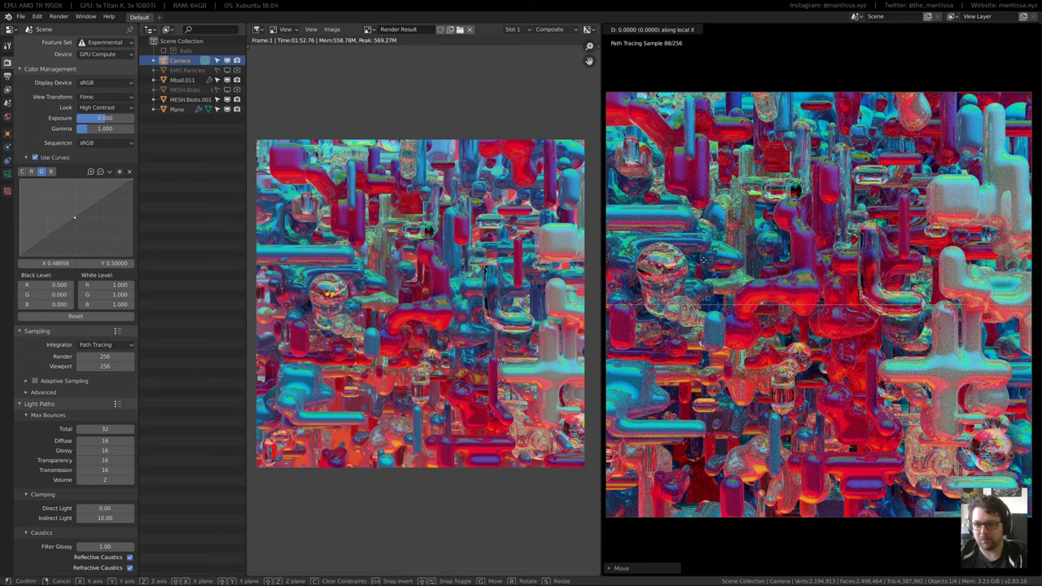
{"action": "mouse_move", "coordinate": [419, 303]}
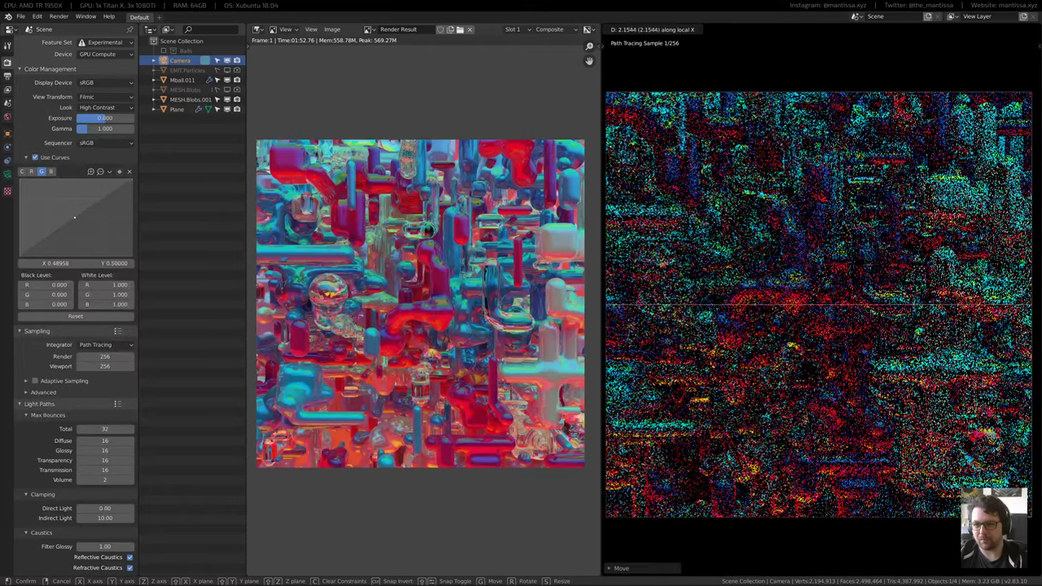
{"action": "mouse_move", "coordinate": [939, 268]}
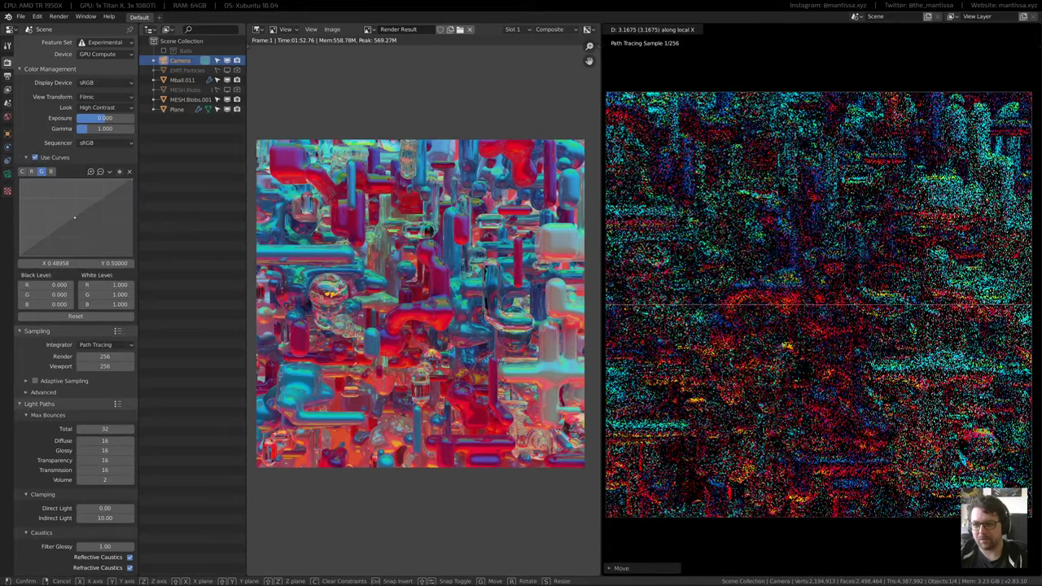
{"action": "key", "text": "Return"}
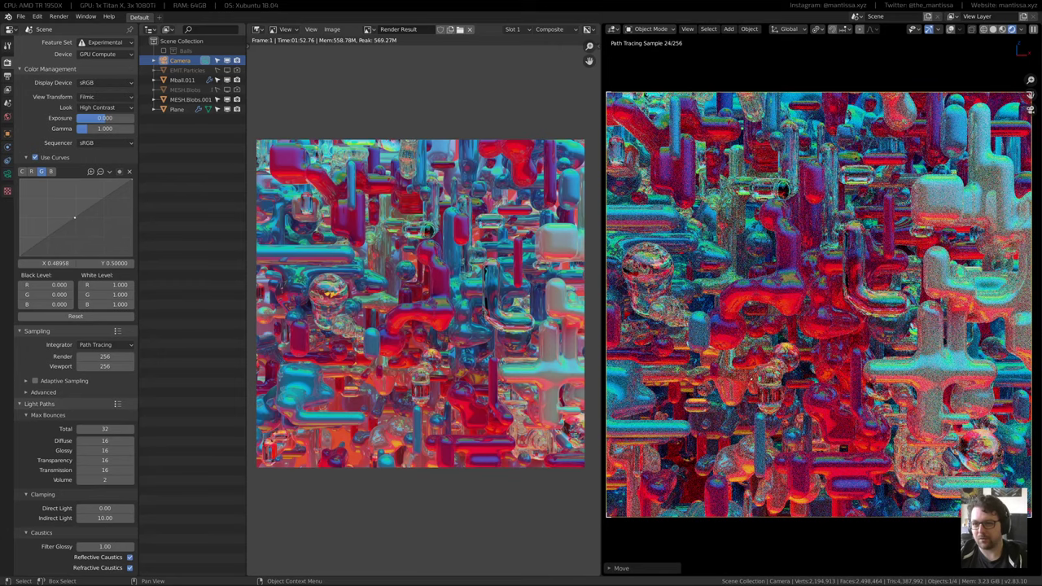
{"action": "key", "text": "z"}
{"action": "left_click", "coordinate": [773, 348]}
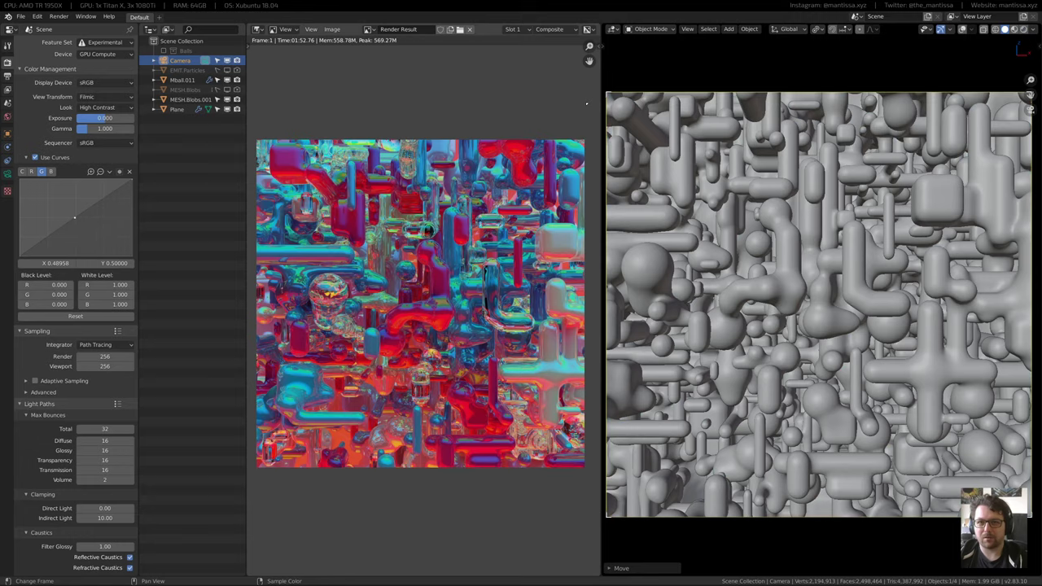
Switch the Render Result to Slot 2 and render the current frame with the new camera framing
{"action": "left_click", "coordinate": [515, 30]}
{"action": "left_click", "coordinate": [511, 114]}
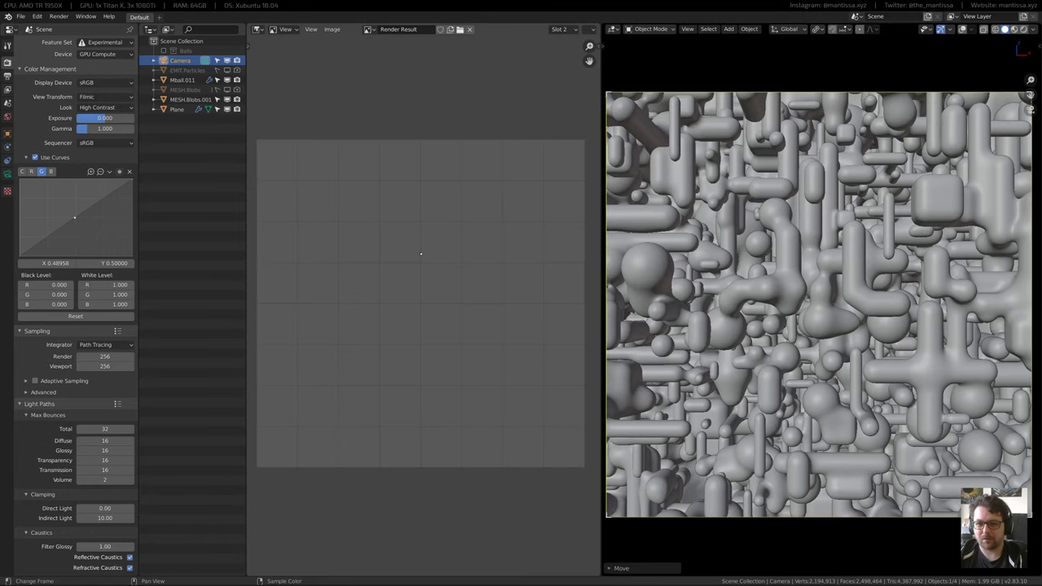
{"action": "key", "text": "F12"}
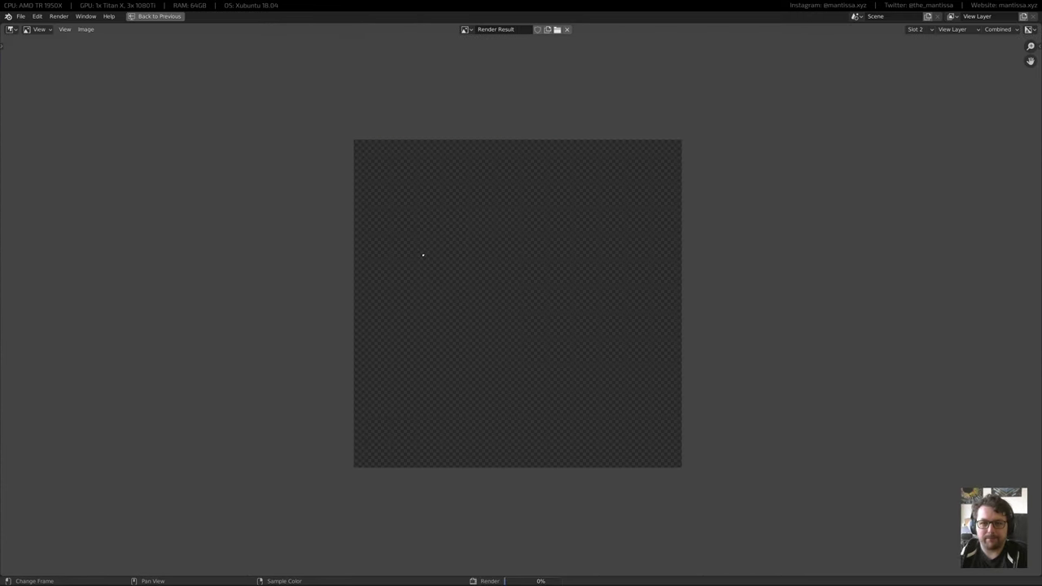
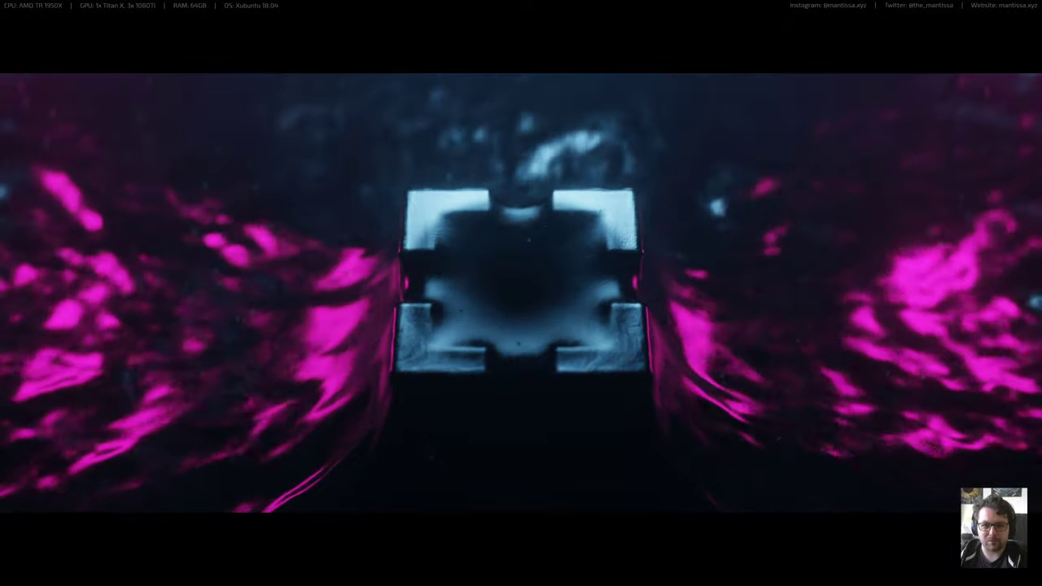
Review the SH-0300_1001-1350.avi clip, replaying its opening and pausing midway, and close the video player
{"action": "mouse_move", "coordinate": [535, 518]}
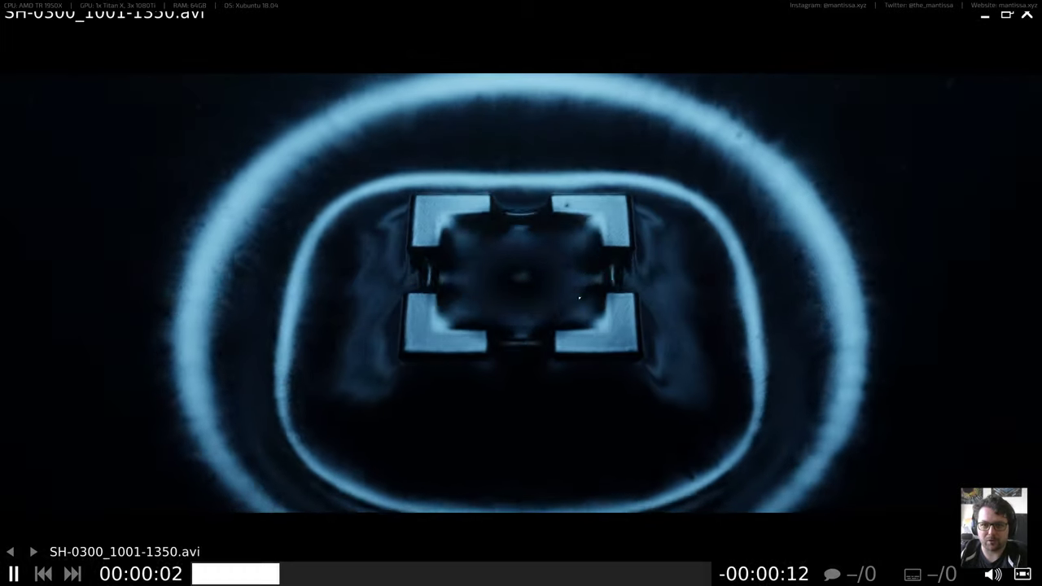
{"action": "mouse_move", "coordinate": [317, 574]}
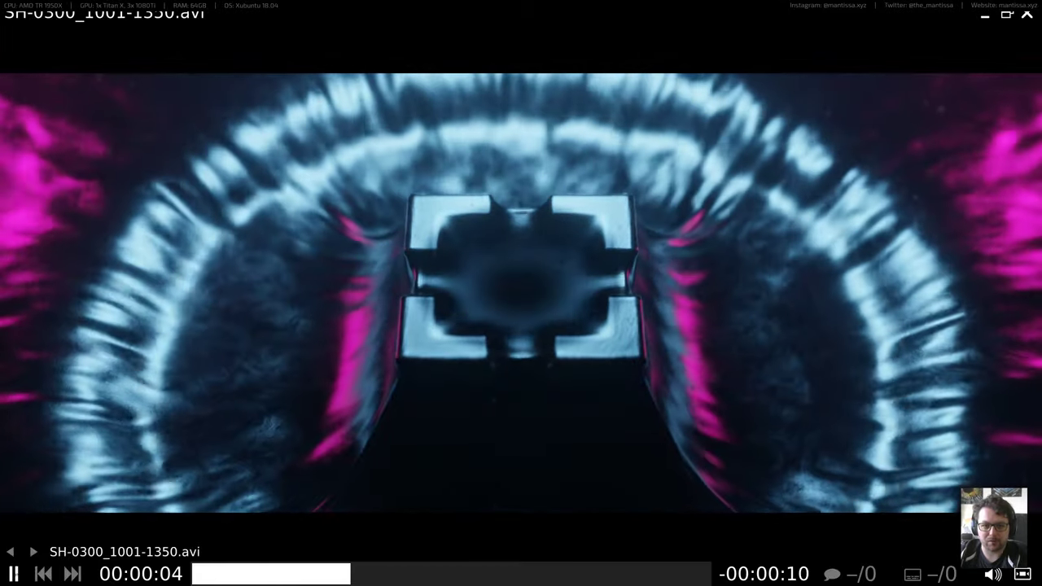
{"action": "left_click_drag", "start_coordinate": [317, 574], "coordinate": [197, 575]}
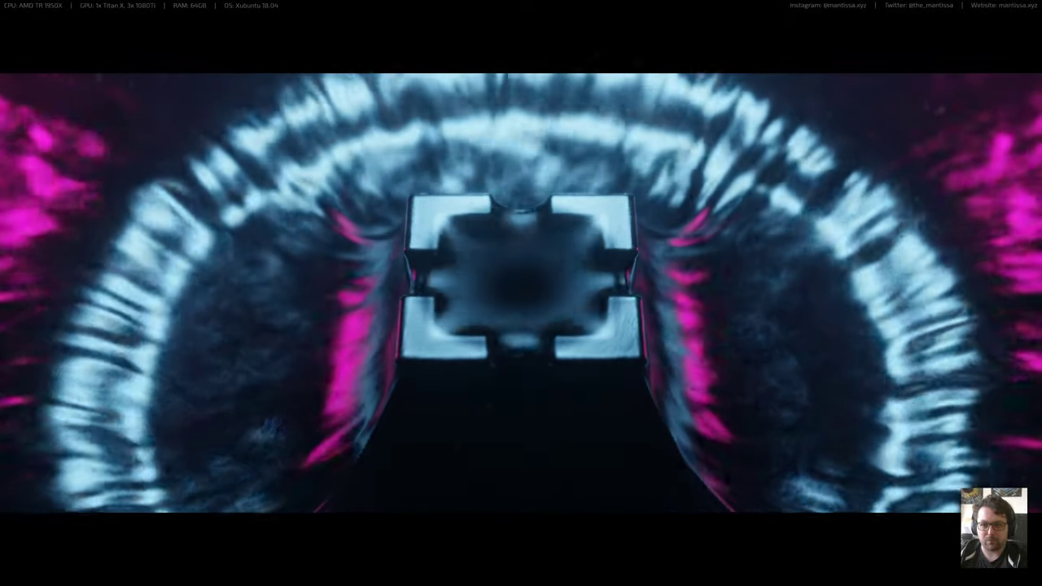
{"action": "mouse_move", "coordinate": [749, 276]}
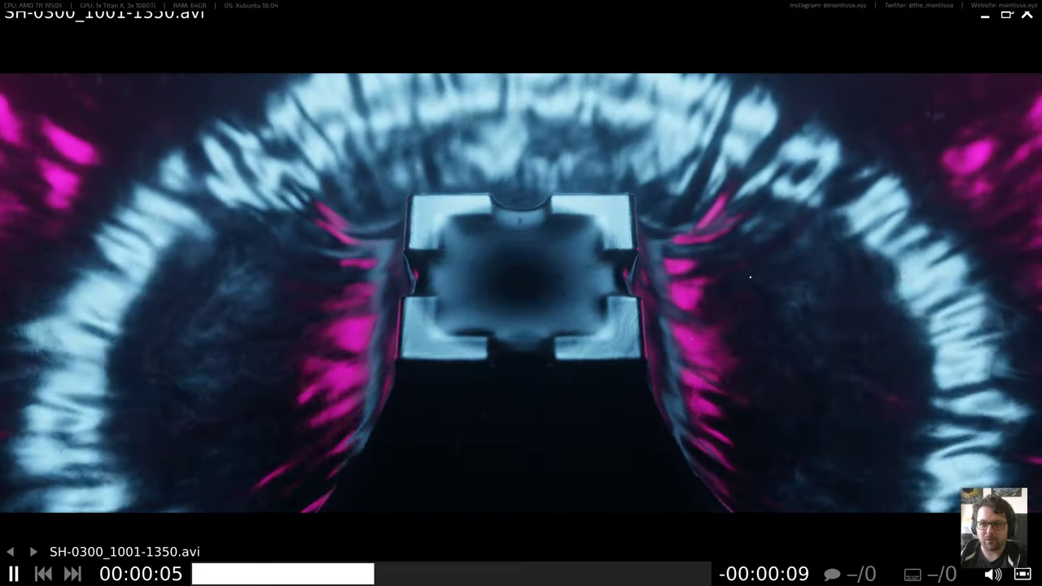
{"action": "key", "text": "Left"}
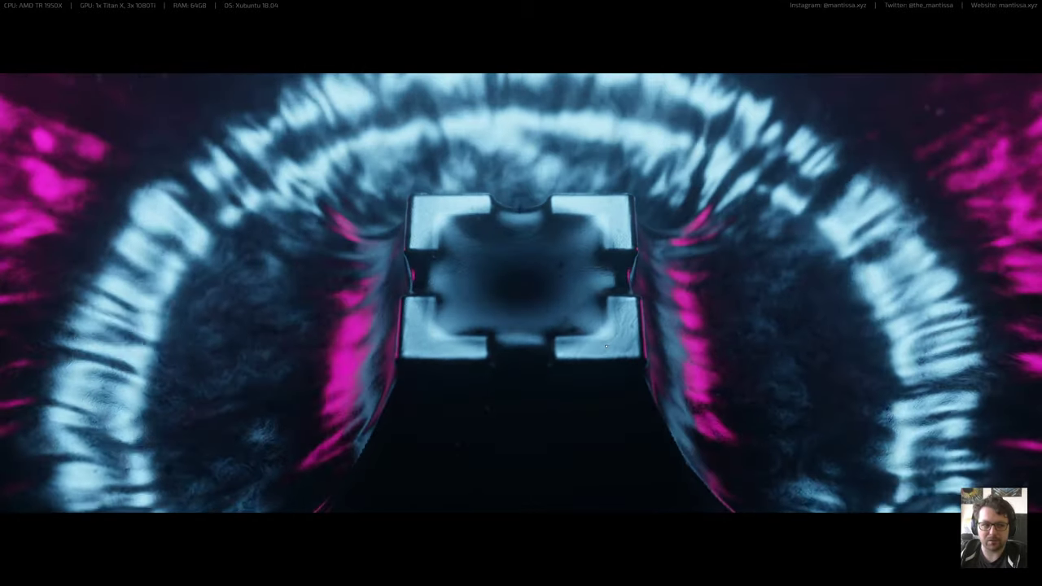
{"action": "double_click", "coordinate": [605, 346]}
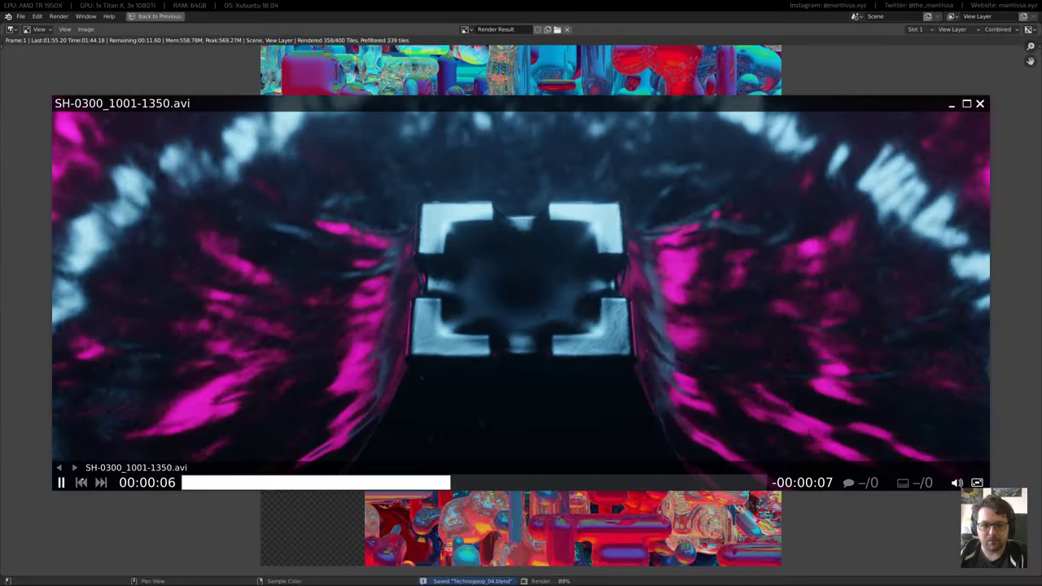
{"action": "key", "text": "space"}
{"action": "key", "text": "f"}
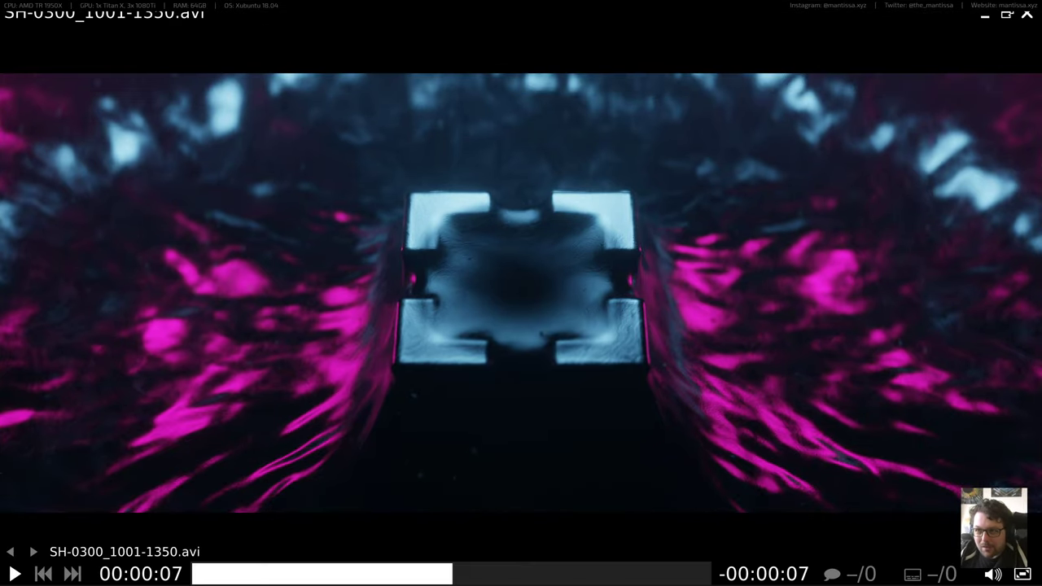
{"action": "key", "text": "f"}
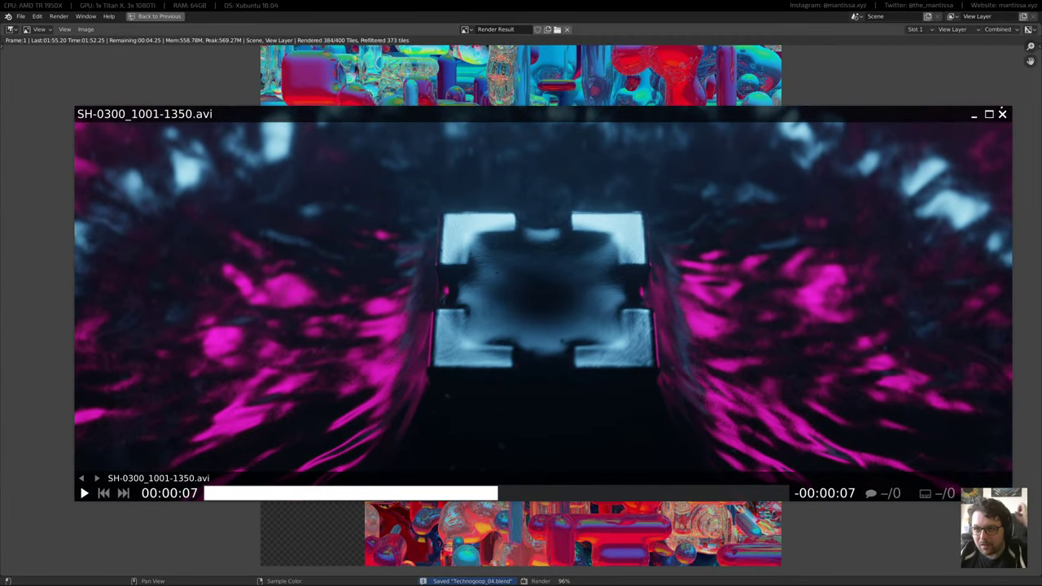
{"action": "left_click", "coordinate": [1001, 113]}
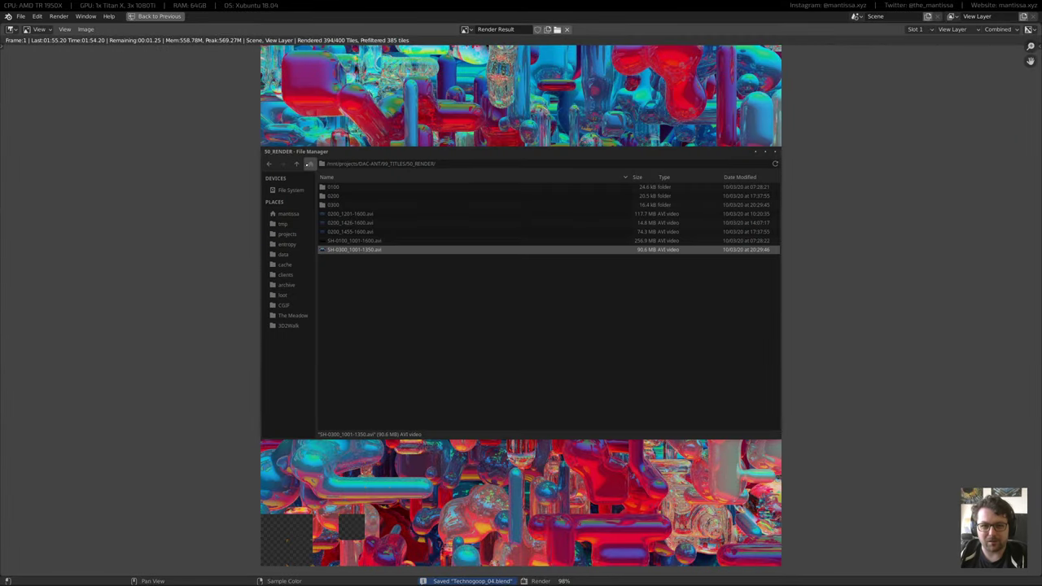
In the file manager, browse to the 99_TITLES/10_3D/SH_0300 folder and open DA20_SH-0300.blend
{"action": "left_click", "coordinate": [309, 163]}
{"action": "double_click", "coordinate": [338, 188]}
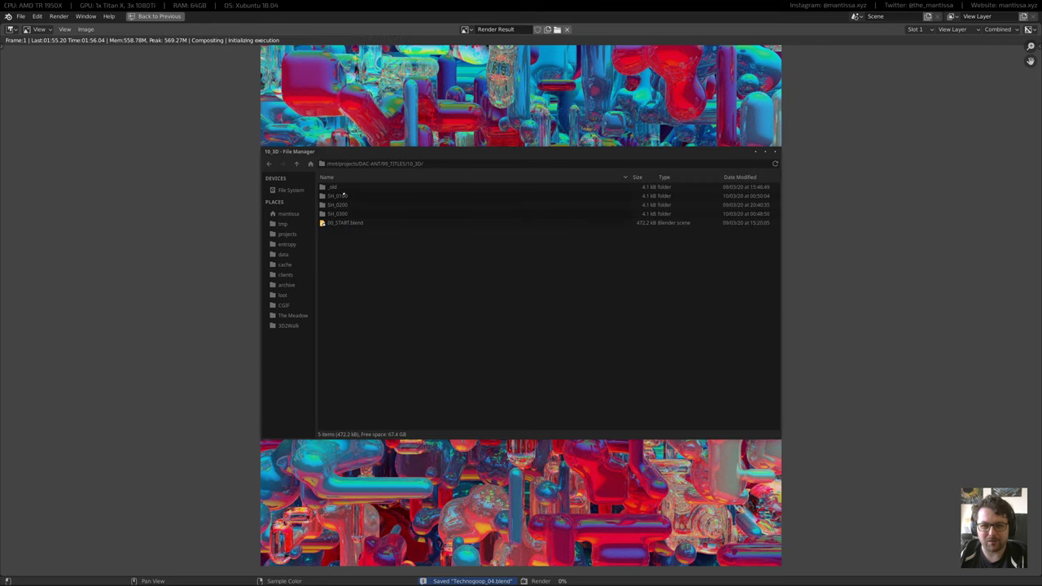
{"action": "double_click", "coordinate": [356, 214]}
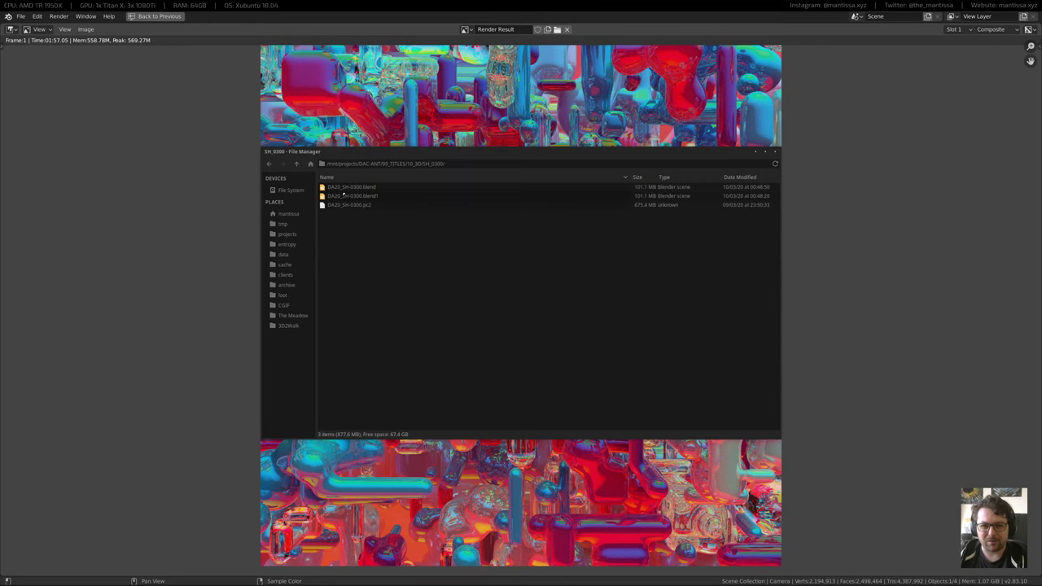
{"action": "double_click", "coordinate": [338, 188]}
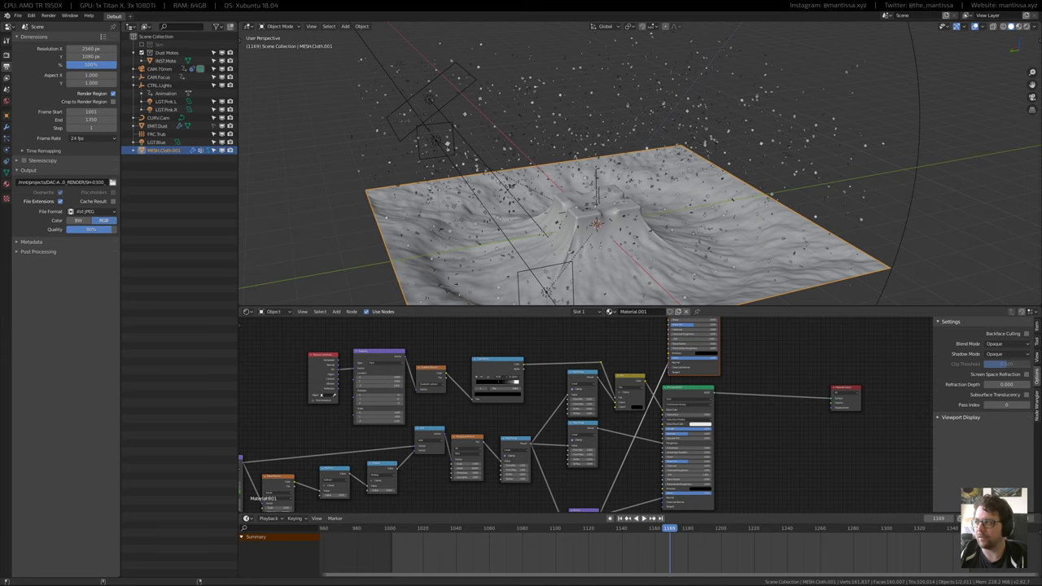
View the cloth scene through its camera in rendered shading and try to enlarge the 3D viewport
{"action": "key", "text": "KP_0"}
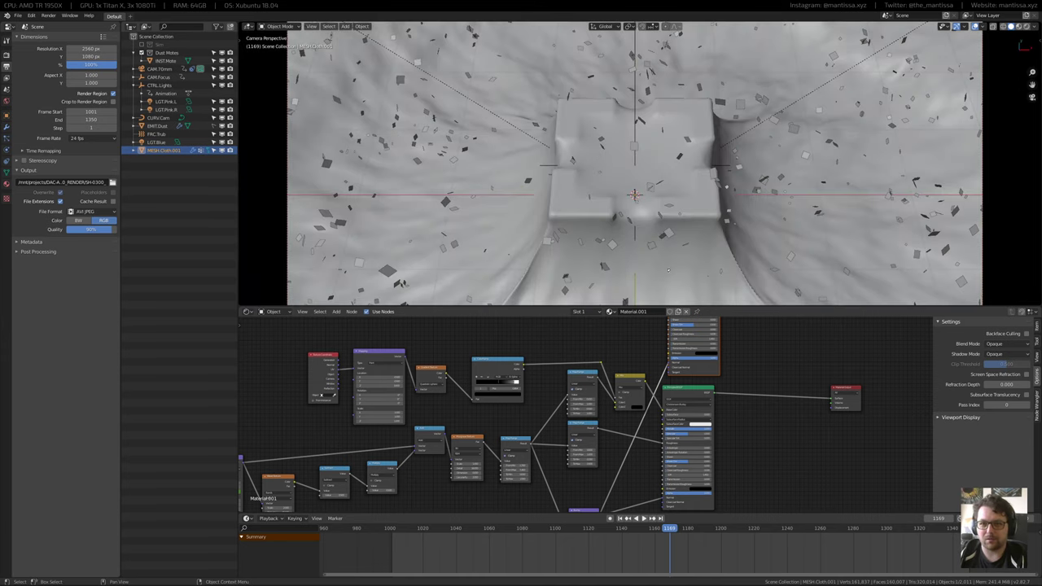
{"action": "key", "text": "z"}
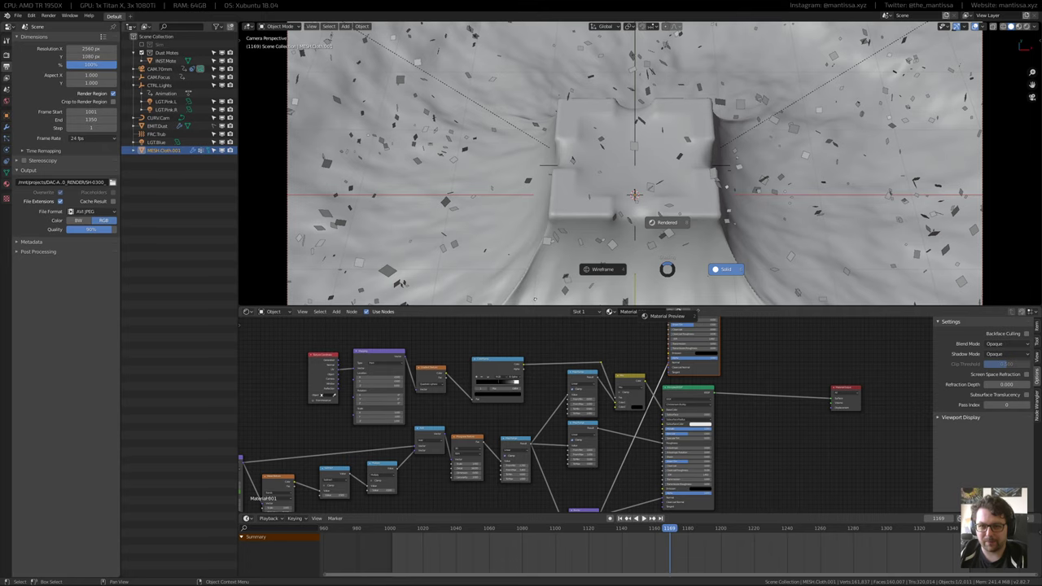
{"action": "left_click", "coordinate": [534, 300]}
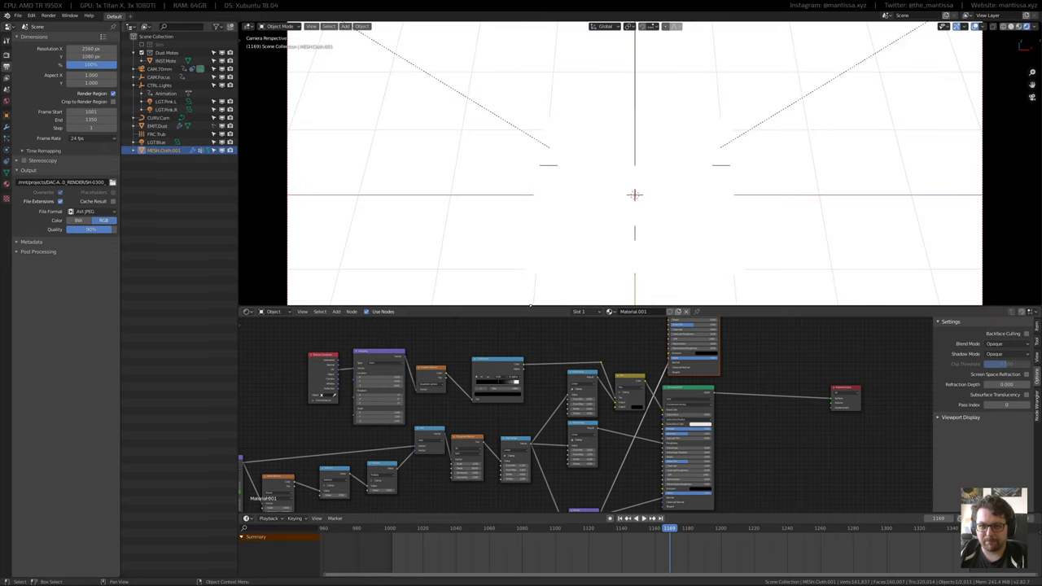
{"action": "left_click_drag", "start_coordinate": [529, 305], "coordinate": [529, 357]}
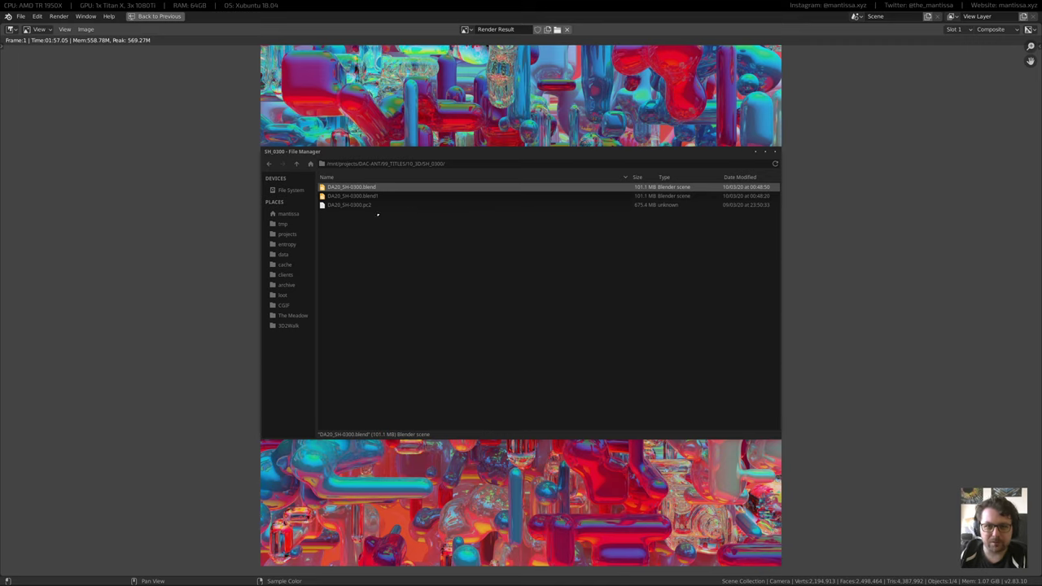
From the file manager, reopen DA20_SH-0300.blend with blender-dev
{"action": "right_click", "coordinate": [354, 187]}
{"action": "mouse_move", "coordinate": [367, 201]}
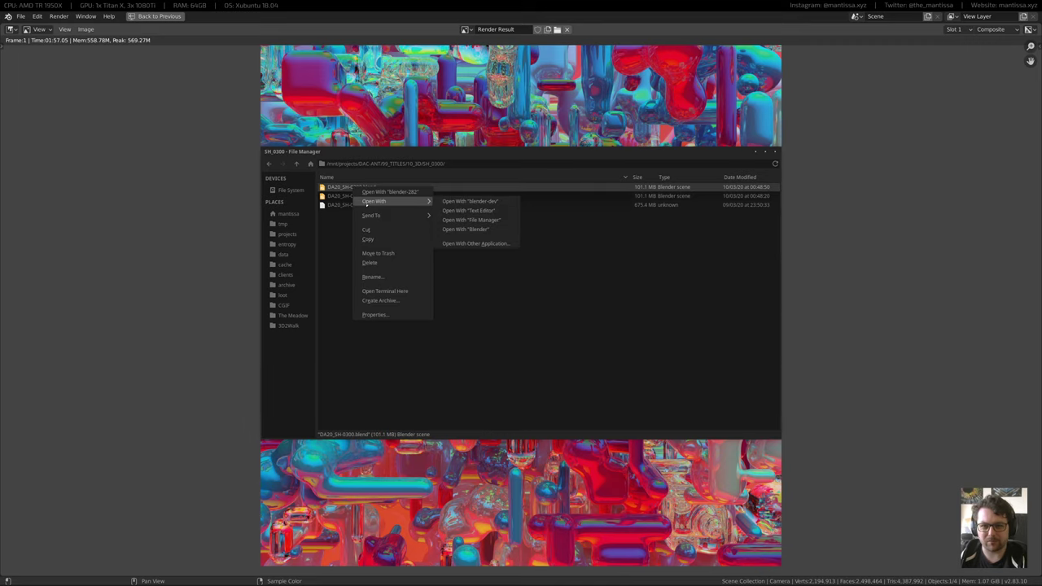
{"action": "left_click", "coordinate": [487, 201]}
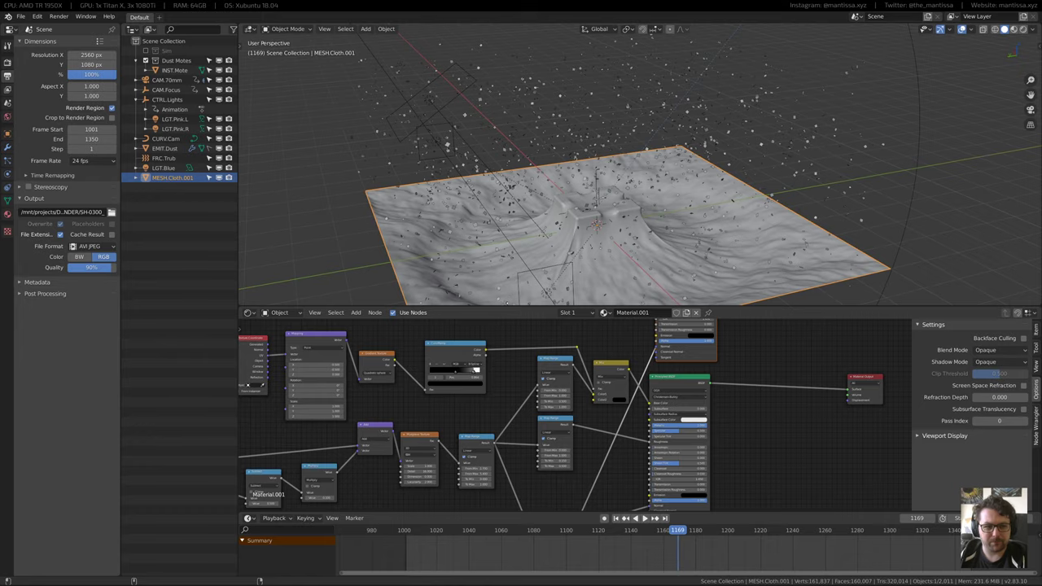
Look through the scene camera, make the 3D viewport taller over the node editor, and turn on rendered shading
{"action": "middle_click_drag", "start_coordinate": [582, 232], "coordinate": [562, 237], "text": "shift"}
{"action": "key", "text": "KP_0"}
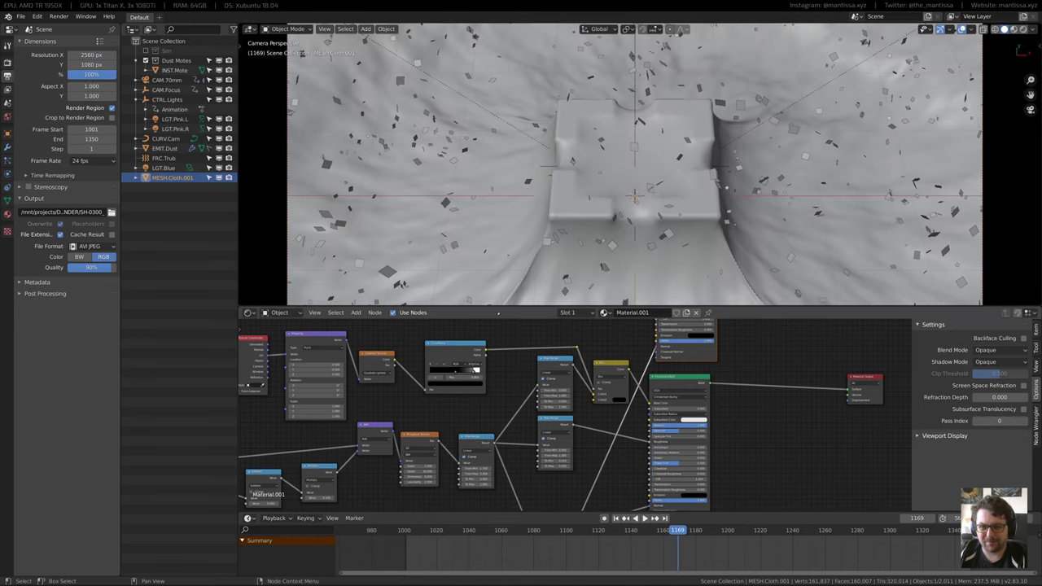
{"action": "left_click_drag", "start_coordinate": [493, 307], "coordinate": [493, 410]}
{"action": "key", "text": "z"}
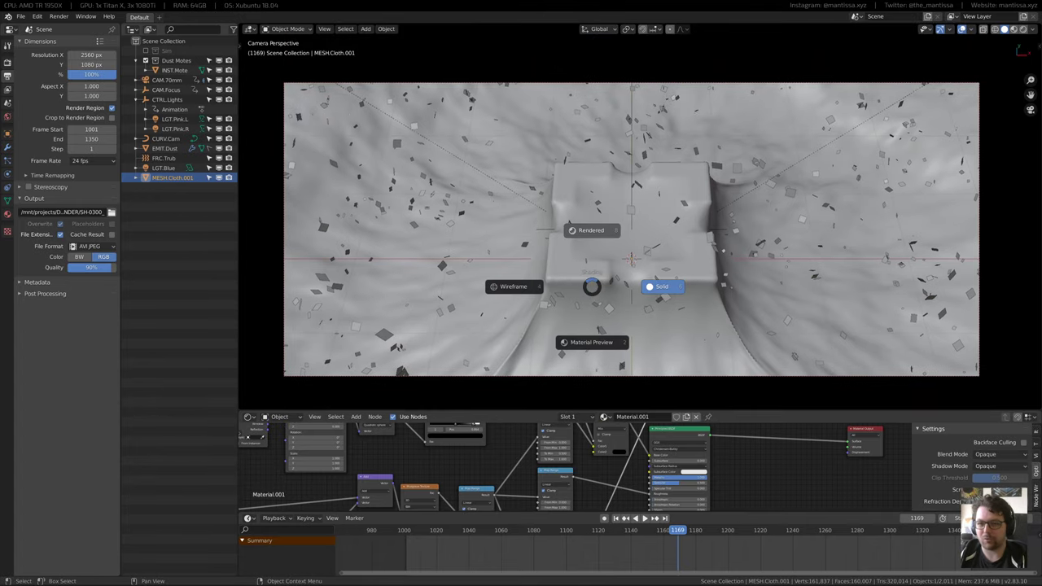
{"action": "left_click", "coordinate": [591, 230]}
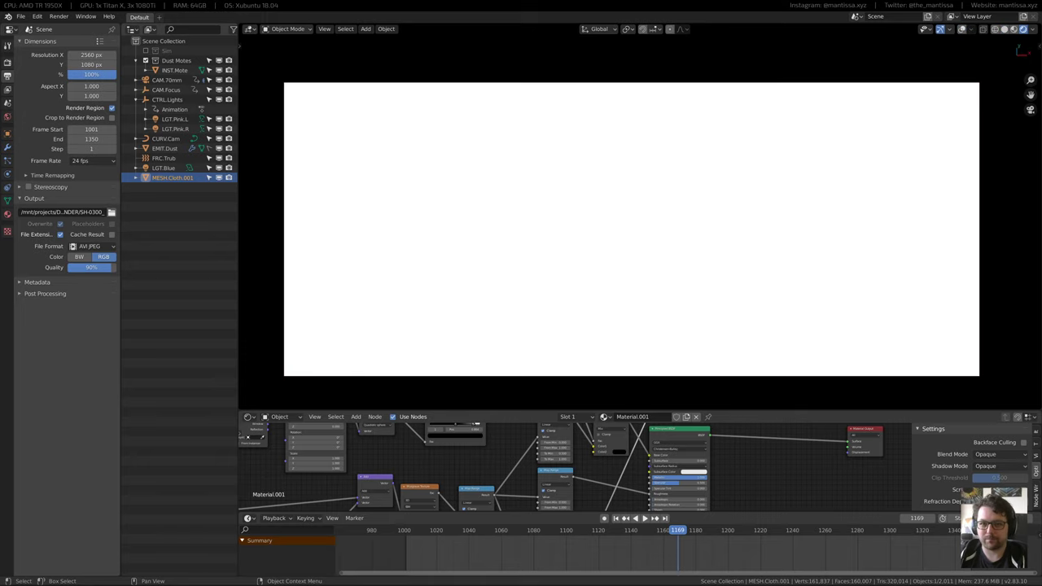
Examine the cloth mesh from outside the camera, comparing material preview with rendered shading
{"action": "middle_click_drag", "start_coordinate": [621, 216], "coordinate": [646, 225]}
{"action": "scroll", "coordinate": [640, 211], "scroll_direction": "down", "scroll_amount": 4}
{"action": "key", "text": "z"}
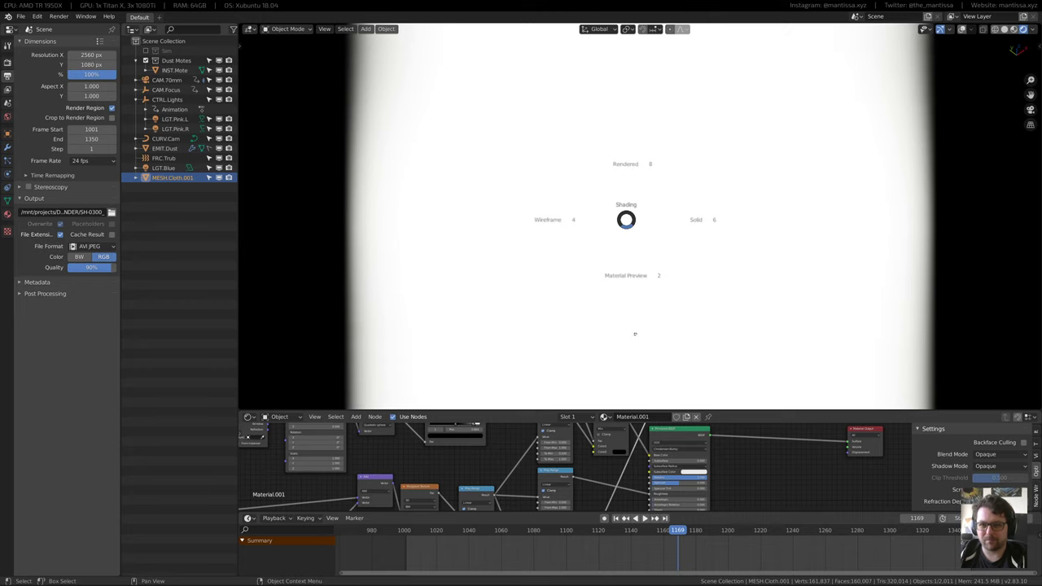
{"action": "left_click", "coordinate": [643, 330]}
{"action": "scroll", "coordinate": [633, 249], "scroll_direction": "up", "scroll_amount": 6}
{"action": "middle_click_drag", "start_coordinate": [640, 299], "coordinate": [626, 264]}
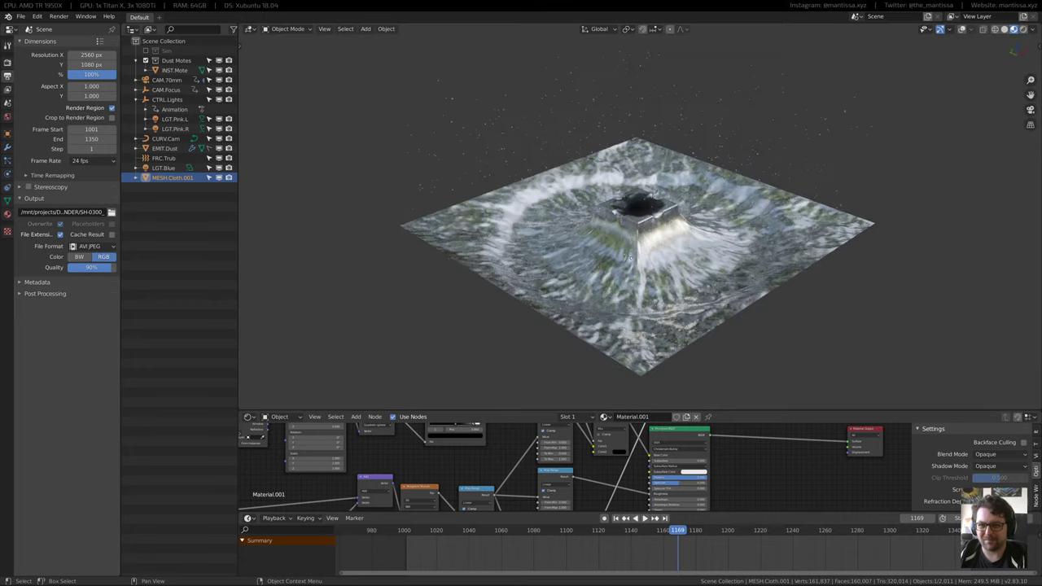
{"action": "key", "text": "z"}
{"action": "left_click", "coordinate": [623, 211]}
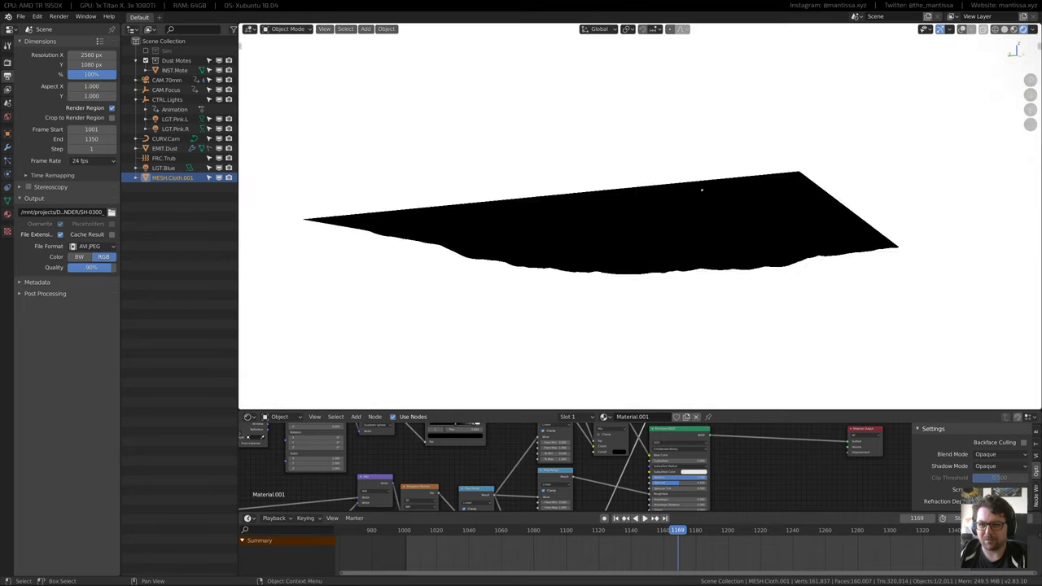
{"action": "scroll", "coordinate": [618, 203], "scroll_direction": "down", "scroll_amount": 5}
{"action": "middle_click_drag", "start_coordinate": [592, 223], "coordinate": [305, 163]}
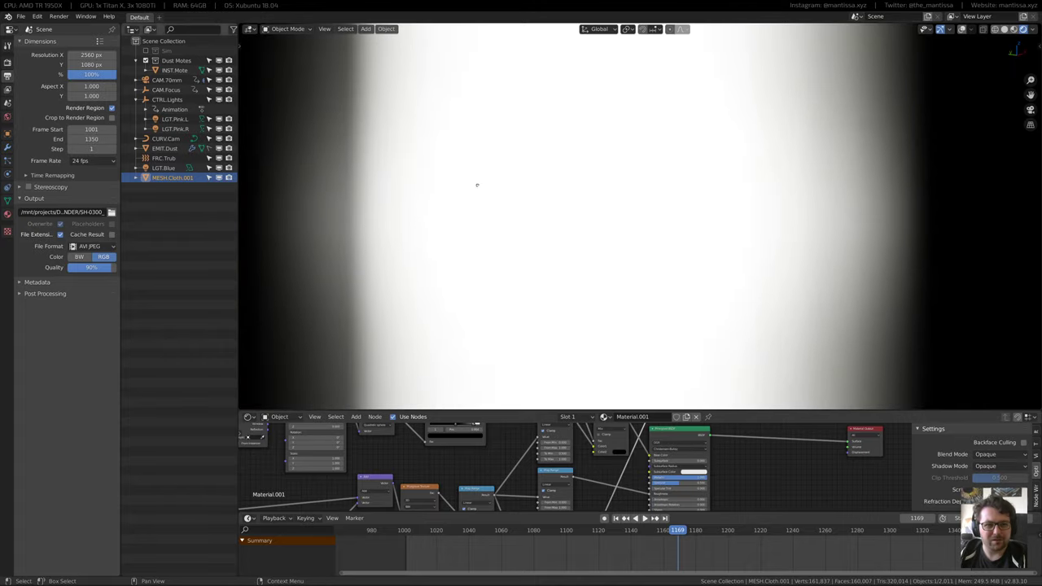
{"action": "middle_click_drag", "start_coordinate": [506, 165], "coordinate": [389, 126]}
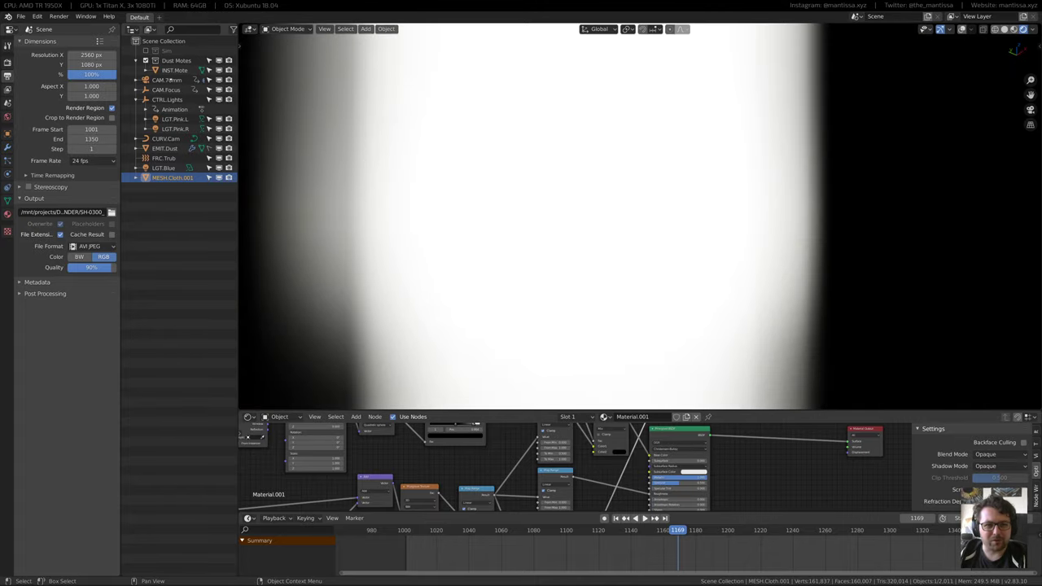
Play the animation from frame 1001 through the camera, stop it, and scrub the timeline back to frame 1113
{"action": "key", "text": "shift+Left"}
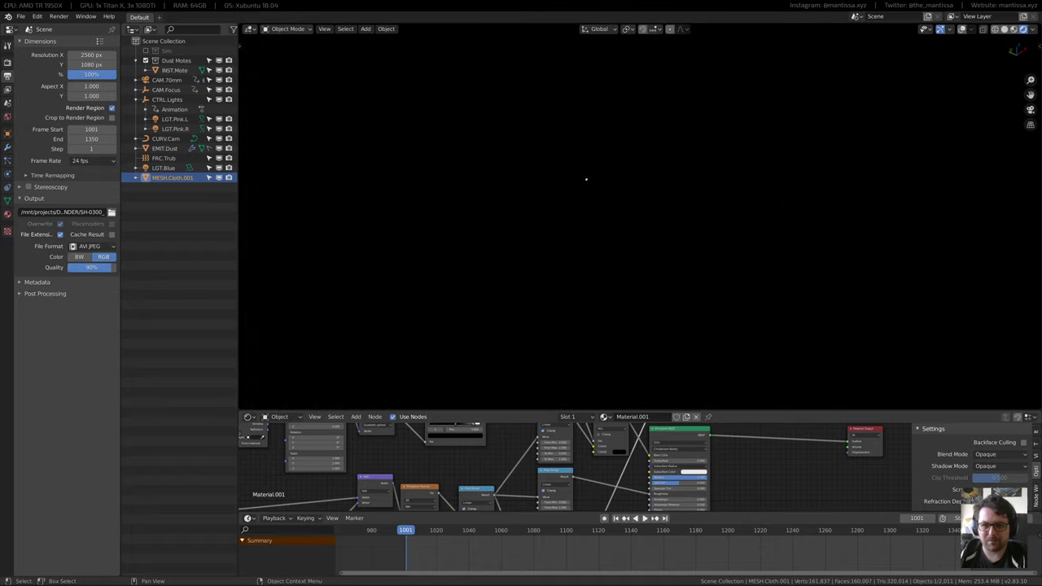
{"action": "key", "text": "KP_0"}
{"action": "key", "text": "space"}
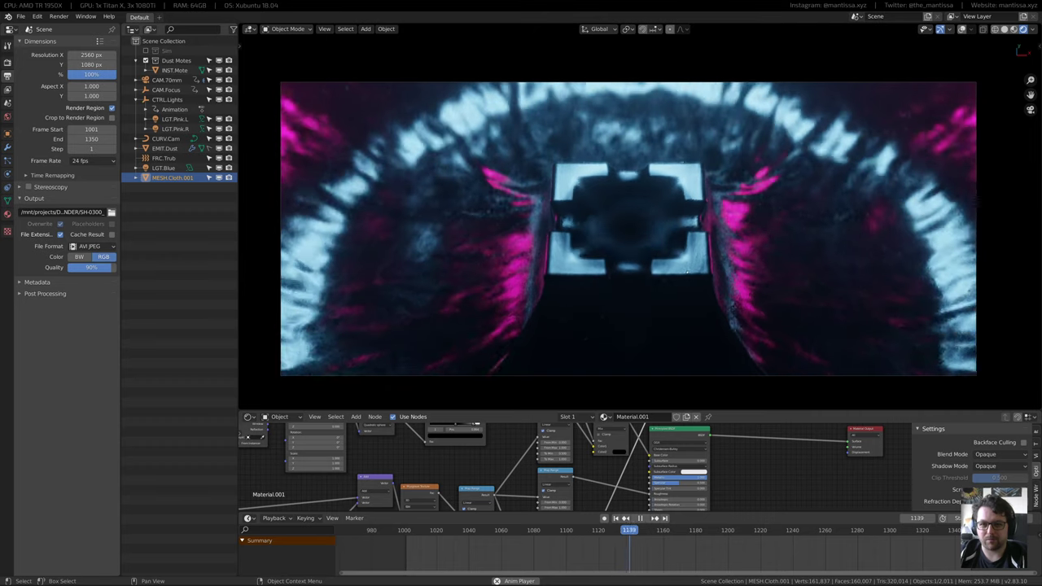
{"action": "key", "text": "space"}
{"action": "left_click_drag", "start_coordinate": [644, 531], "coordinate": [586, 531]}
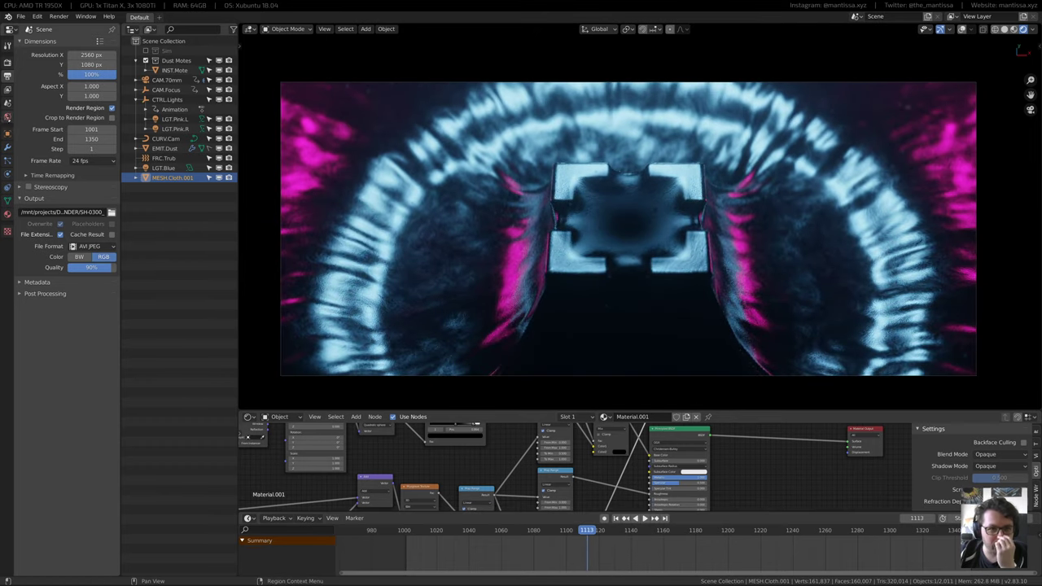
Show the View Layer's render pass settings and play the animation on from frame 1113
{"action": "left_click", "coordinate": [8, 103]}
{"action": "left_click", "coordinate": [7, 90]}
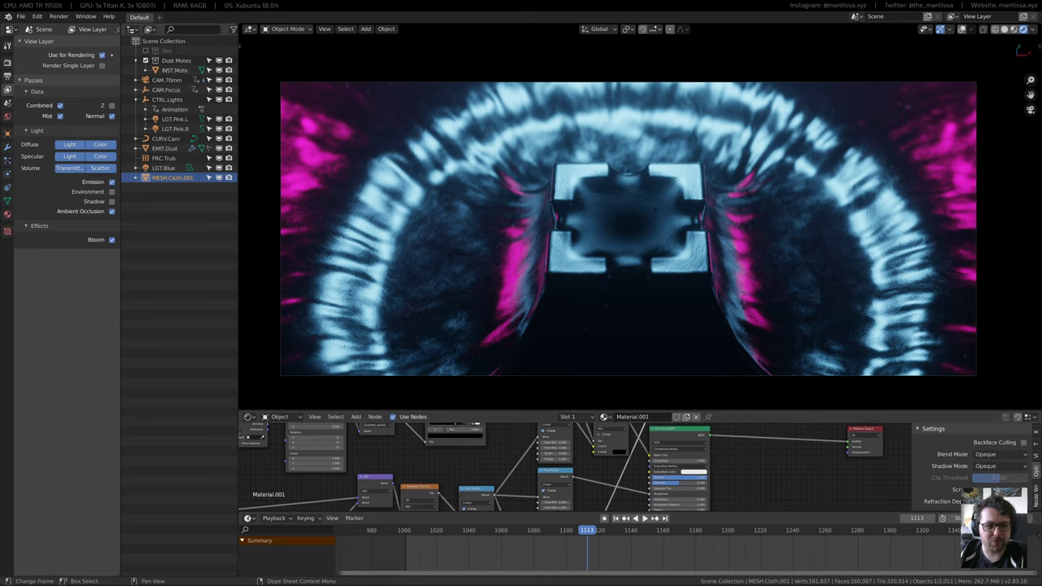
{"action": "middle_click_drag", "start_coordinate": [650, 298], "coordinate": [651, 304], "text": "shift"}
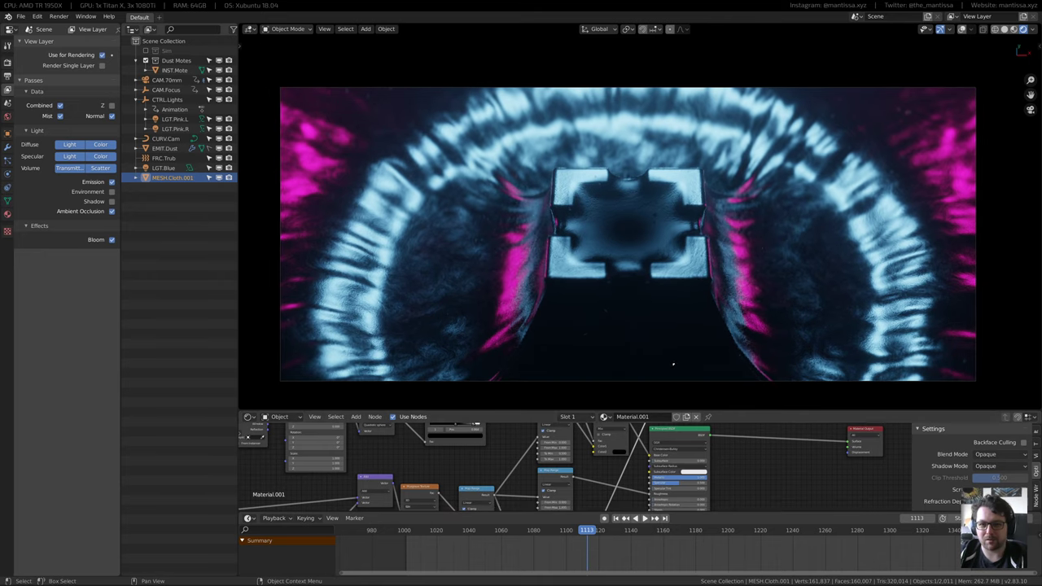
{"action": "key", "text": "space"}
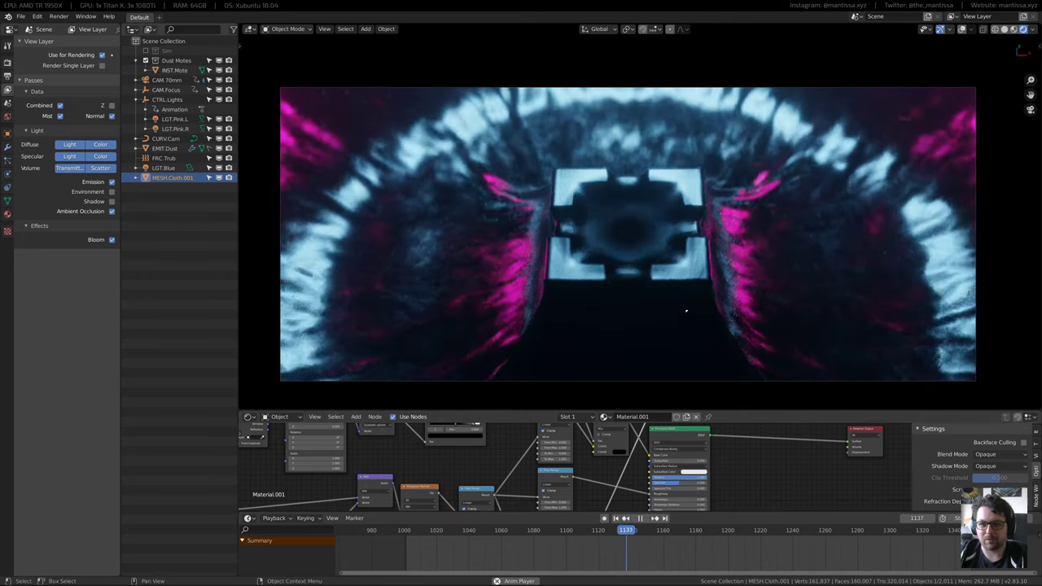
View the whole cloth from outside the camera in solid shading with overlays on, stopping playback at frame 1160
{"action": "left_click_drag", "start_coordinate": [594, 532], "coordinate": [456, 539]}
{"action": "middle_click_drag", "start_coordinate": [628, 293], "coordinate": [691, 282]}
{"action": "key", "text": "z"}
{"action": "key", "text": "shift+alt+z"}
{"action": "key", "text": "space"}
{"action": "key", "text": "alt+a"}
{"action": "middle_click_drag", "start_coordinate": [692, 281], "coordinate": [742, 220], "text": "shift"}
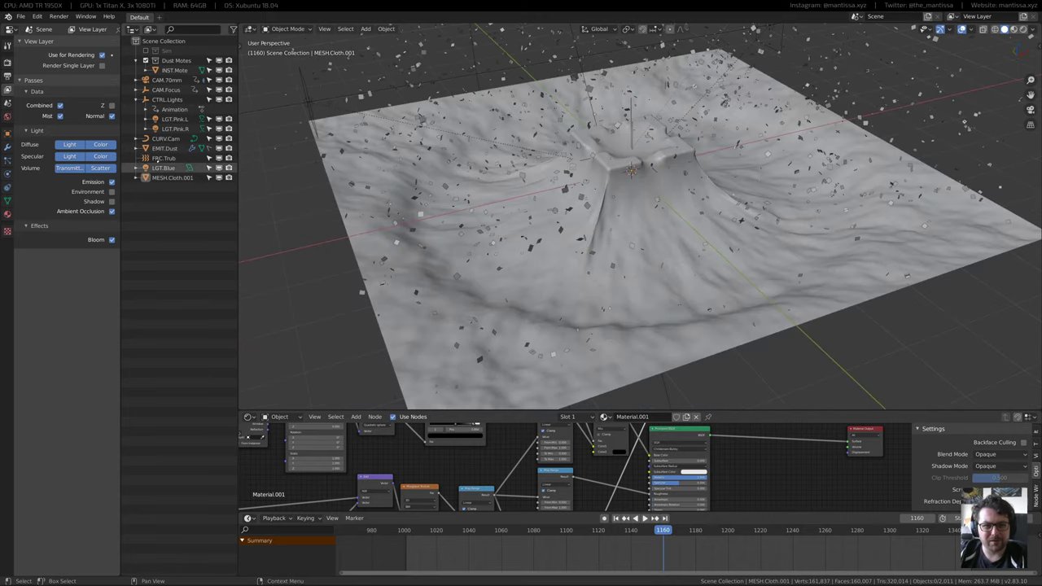
Hide EMIT.Dust in the viewport and show the PC2 mesh cache modifier of MESH.Cloth.001
{"action": "left_click", "coordinate": [219, 148]}
{"action": "middle_click_drag", "start_coordinate": [684, 244], "coordinate": [708, 268], "text": "shift"}
{"action": "left_click", "coordinate": [713, 240]}
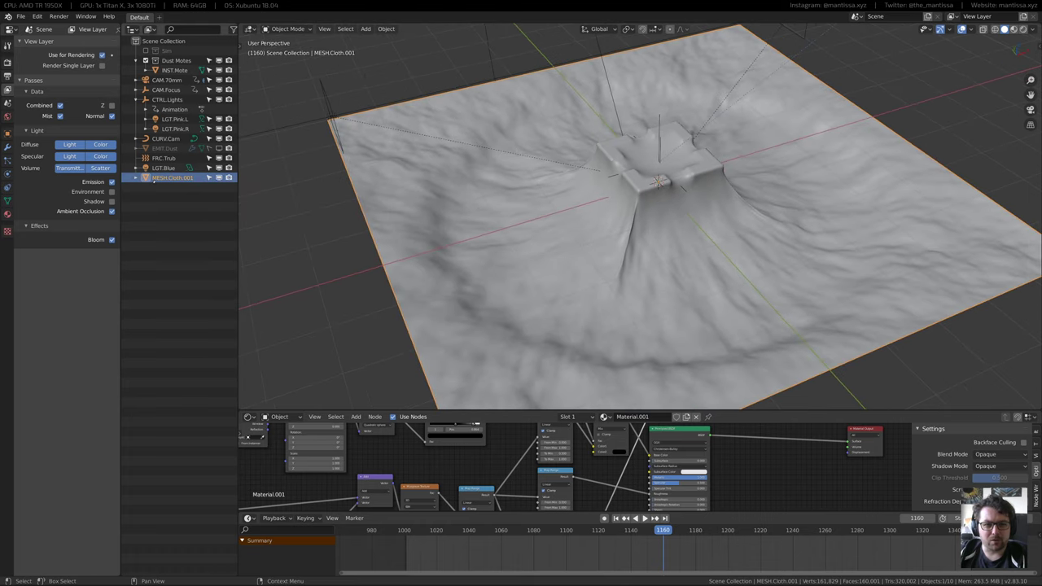
{"action": "left_click", "coordinate": [7, 146]}
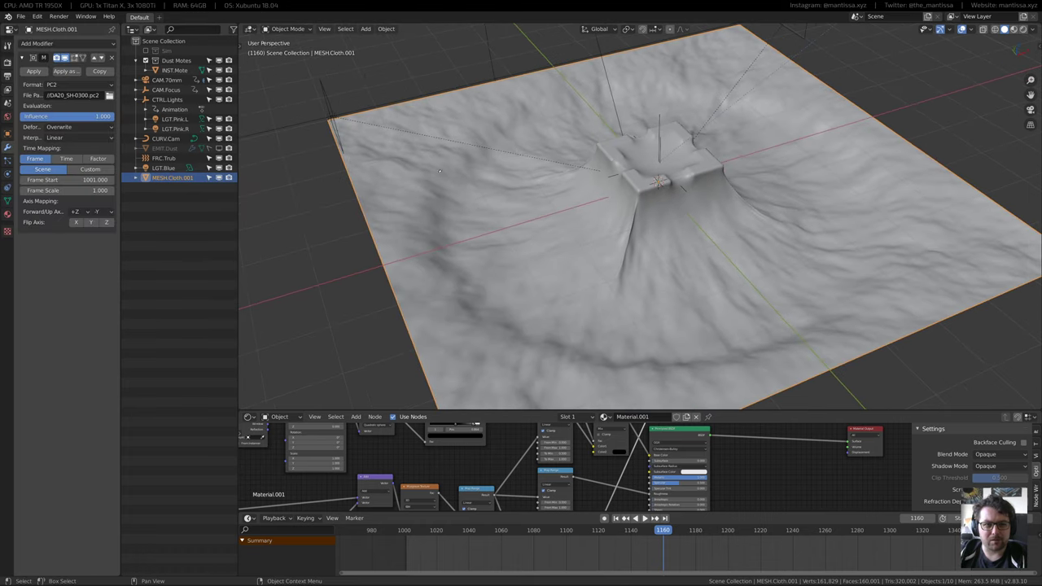
{"action": "middle_click_drag", "start_coordinate": [439, 171], "coordinate": [683, 212]}
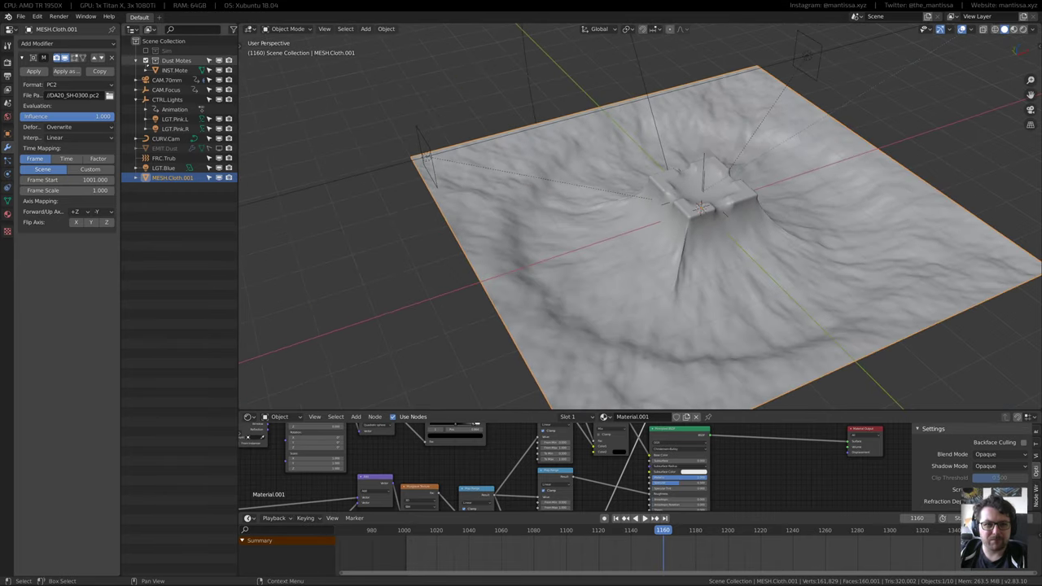
Enable the Sim collection and select its turbulence force fields, ending with FRC.Turb.Small
{"action": "left_click", "coordinate": [136, 51]}
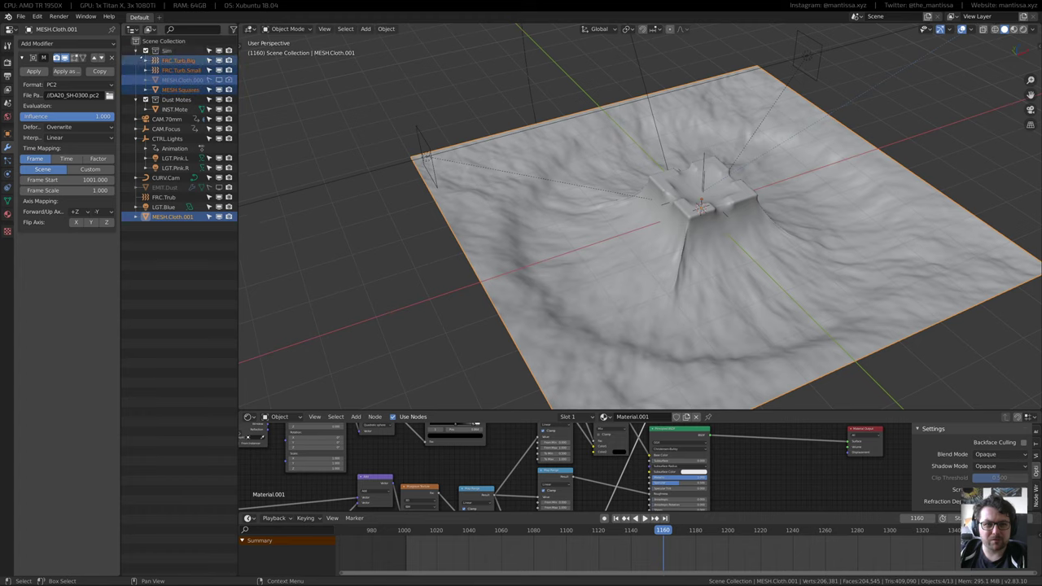
{"action": "left_click", "coordinate": [175, 60]}
{"action": "left_click", "coordinate": [179, 71]}
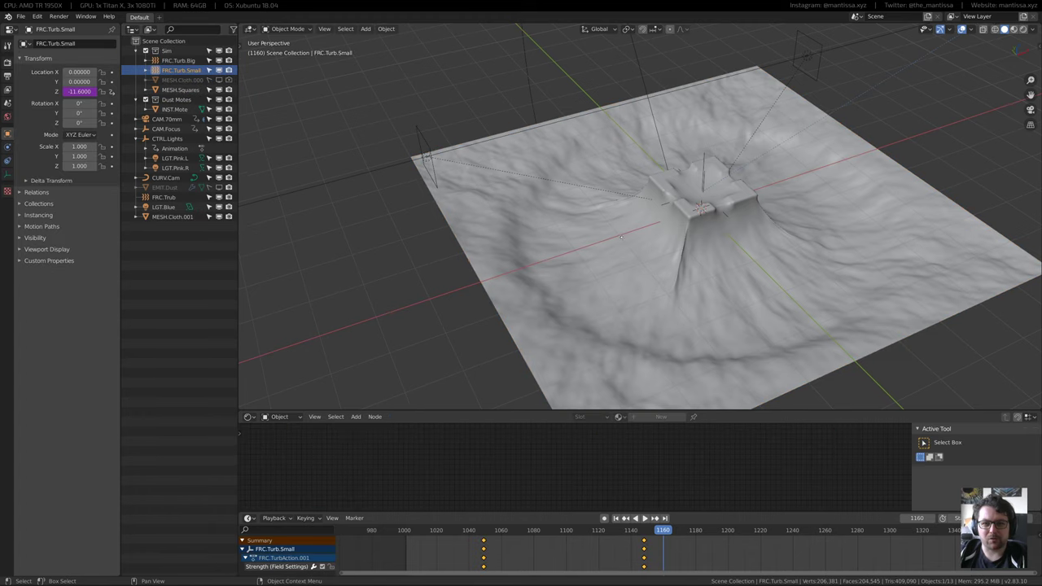
{"action": "scroll", "coordinate": [442, 152], "scroll_direction": "up", "scroll_amount": 5}
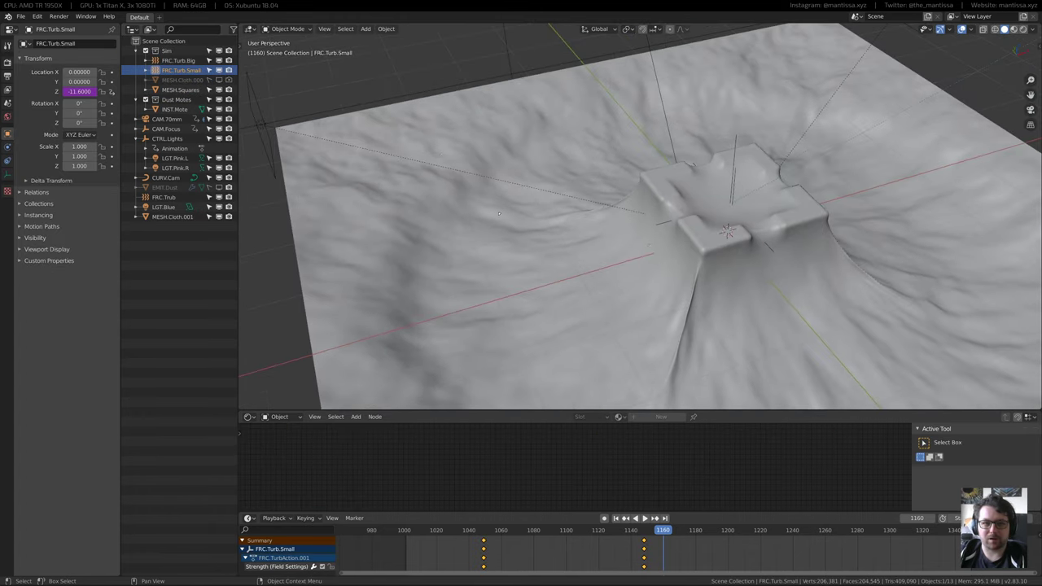
{"action": "middle_click_drag", "start_coordinate": [499, 213], "coordinate": [622, 208], "text": "shift"}
{"action": "scroll", "coordinate": [602, 197], "scroll_direction": "down", "scroll_amount": 1}
{"action": "middle_click_drag", "start_coordinate": [556, 144], "coordinate": [454, 187], "text": "shift"}
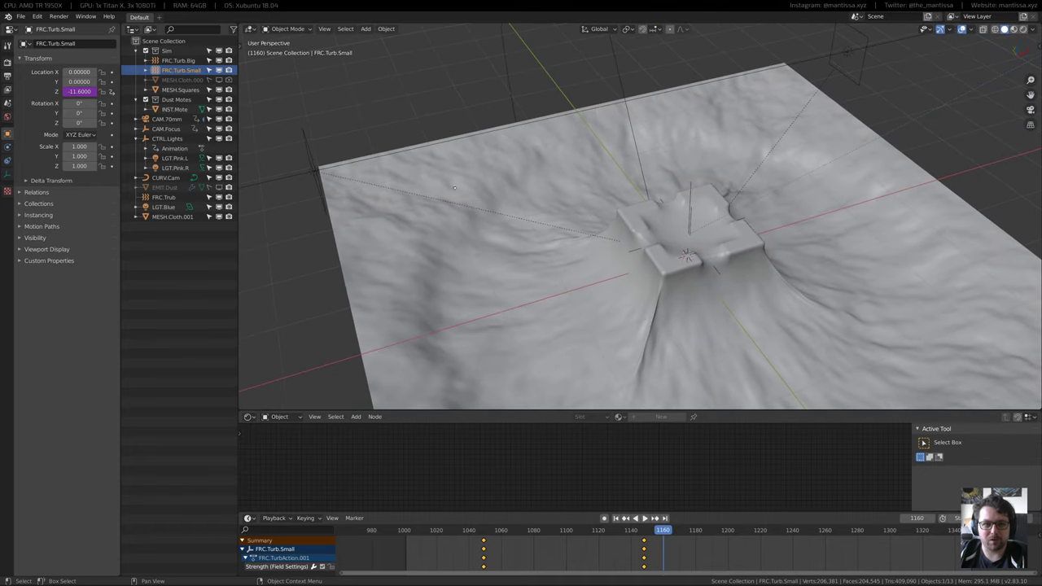
Examine the modifiers of MESH.Squares and the cloth physics and cache settings of MESH.Cloth.000
{"action": "left_click", "coordinate": [179, 89]}
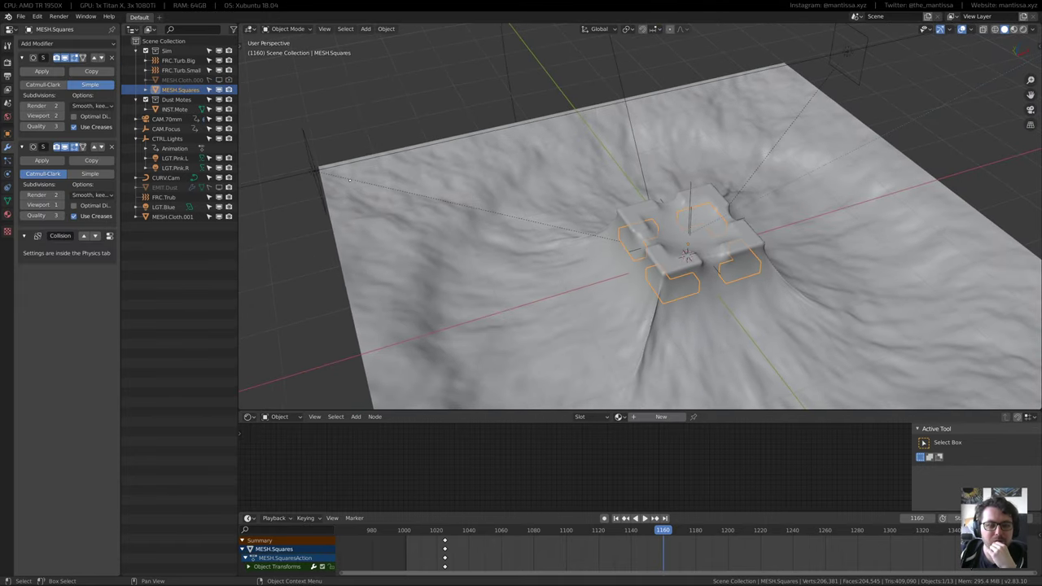
{"action": "middle_click_drag", "start_coordinate": [511, 204], "coordinate": [519, 221]}
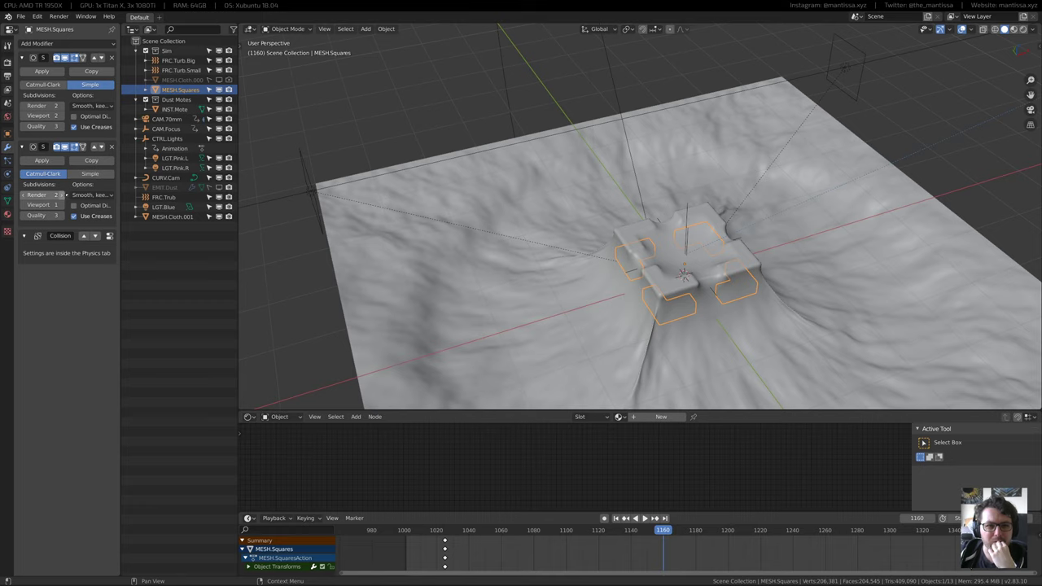
{"action": "left_click", "coordinate": [181, 80]}
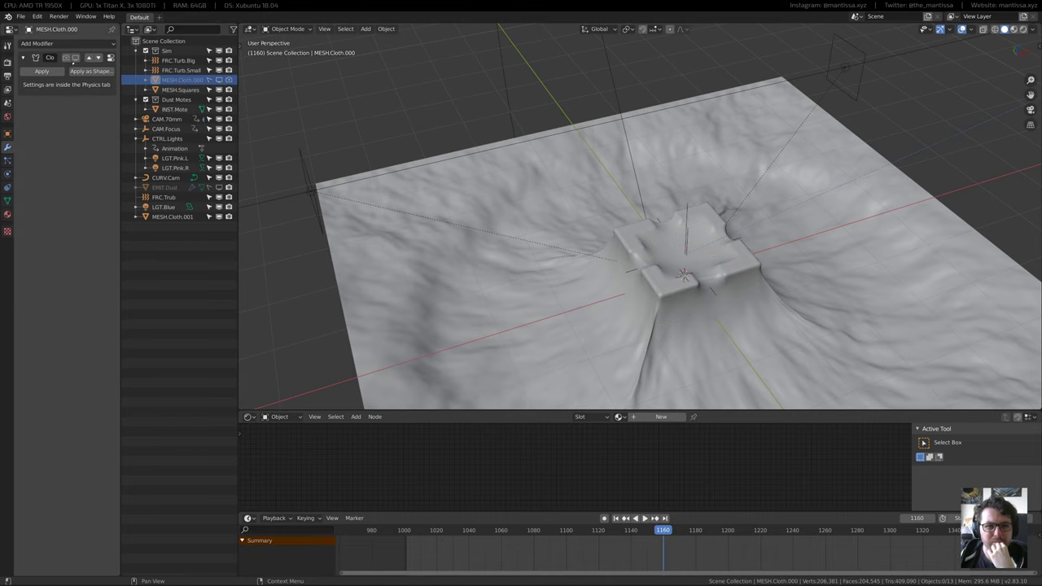
{"action": "left_click", "coordinate": [111, 58]}
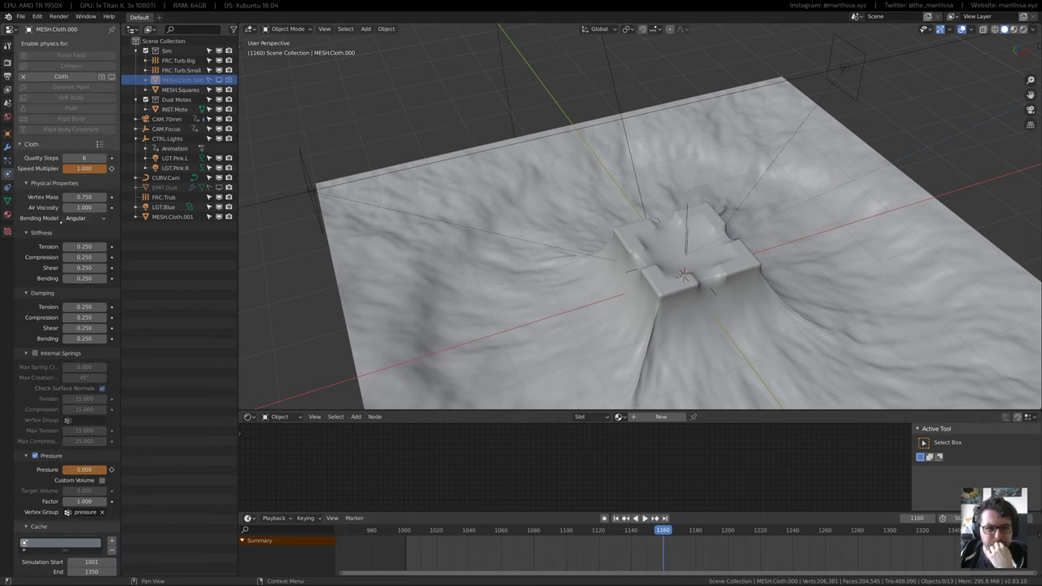
{"action": "scroll", "coordinate": [61, 222], "scroll_direction": "down", "scroll_amount": 2}
{"action": "middle_click_drag", "start_coordinate": [465, 278], "coordinate": [386, 276], "text": "shift"}
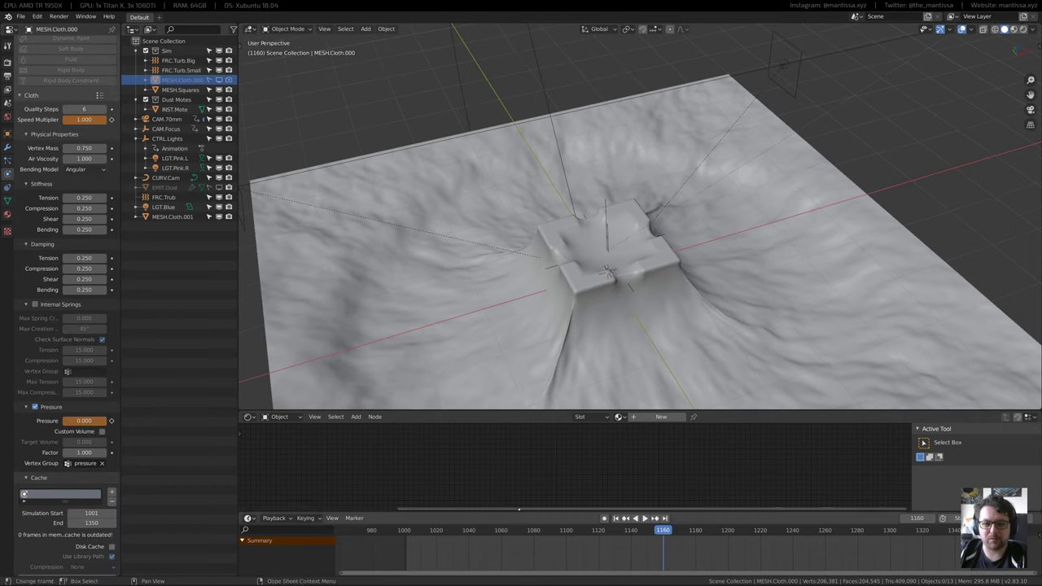
Play the cloth animation from its first frame, stop it, and scrub to frame 1094
{"action": "key", "text": "shift+Left"}
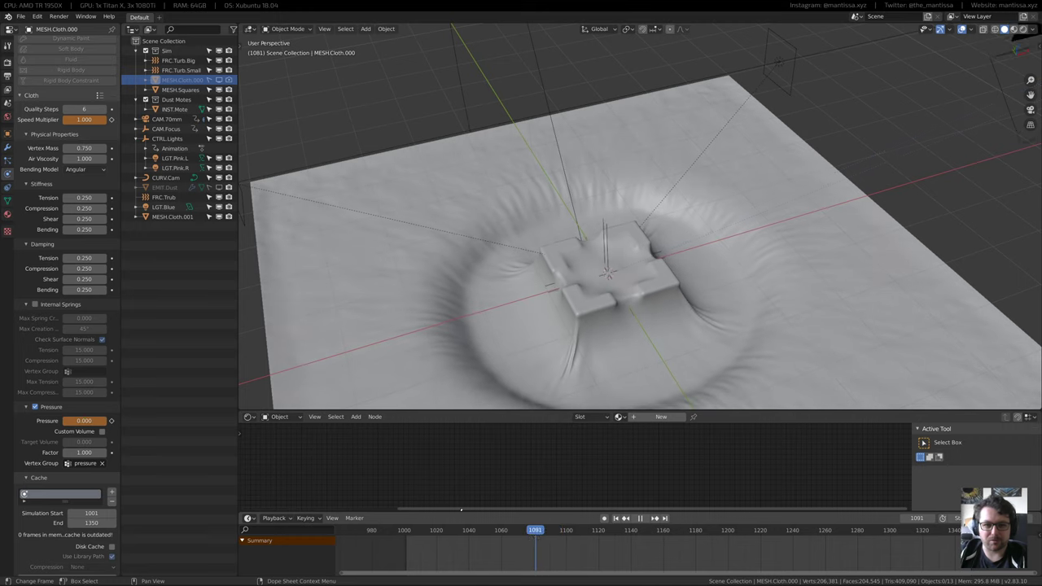
{"action": "key", "text": "space"}
{"action": "scroll", "coordinate": [57, 361], "scroll_direction": "down", "scroll_amount": 3}
{"action": "left_click_drag", "start_coordinate": [532, 533], "coordinate": [556, 533]}
{"action": "middle_click_drag", "start_coordinate": [529, 303], "coordinate": [577, 268]}
View the vertex weights of MESH.Cloth.001 in Weight Paint mode and play the animation to frame 1165
{"action": "left_click", "coordinate": [577, 319]}
{"action": "middle_click_drag", "start_coordinate": [618, 341], "coordinate": [624, 316], "text": "shift"}
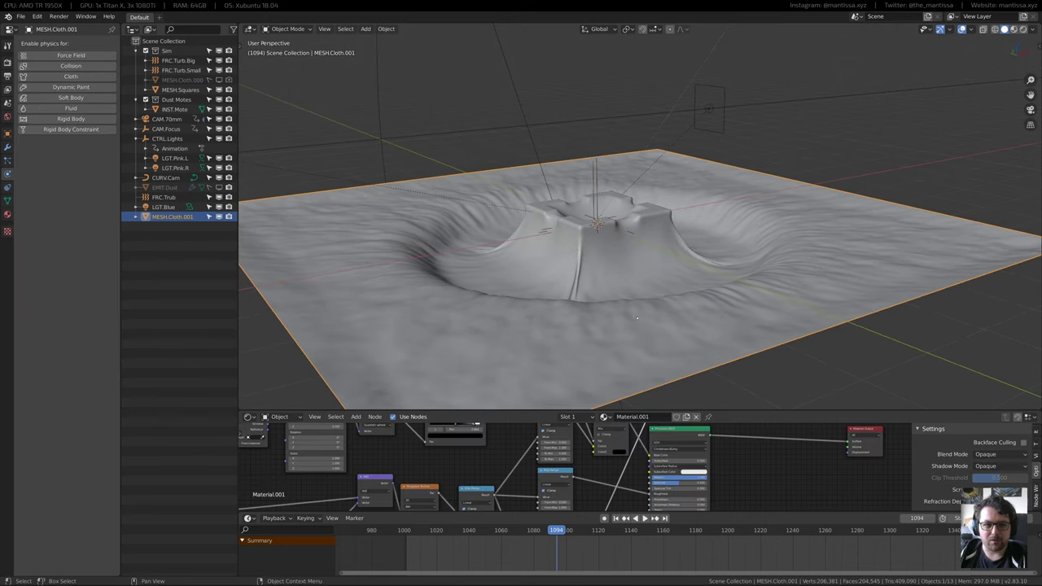
{"action": "key", "text": "ctrl+Tab"}
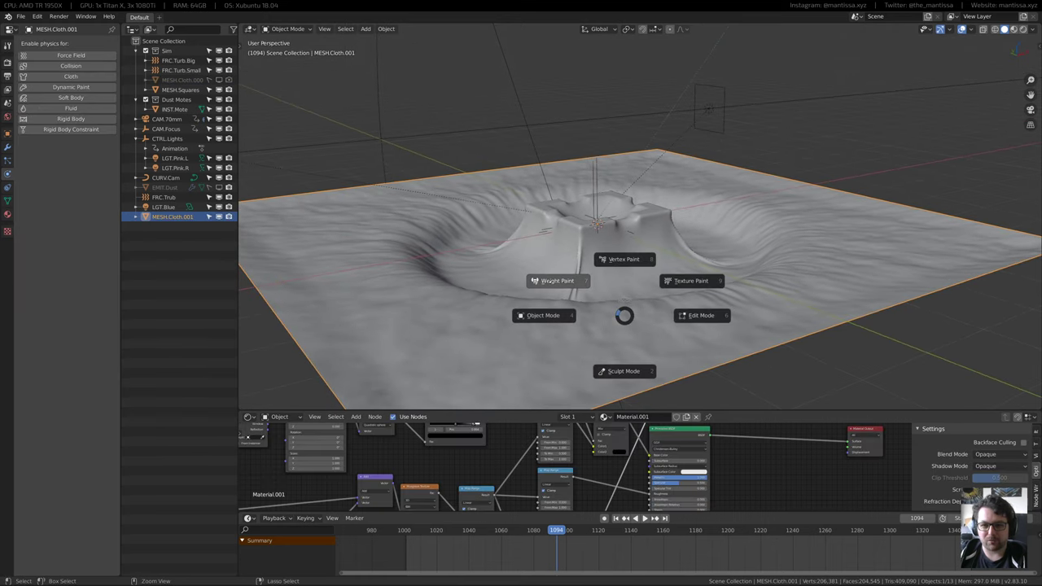
{"action": "left_click", "coordinate": [531, 278]}
{"action": "mouse_move", "coordinate": [531, 278]}
{"action": "middle_mouse_down"}
{"action": "mouse_move", "coordinate": [516, 316]}
{"action": "mouse_move", "coordinate": [548, 297]}
{"action": "middle_mouse_up"}
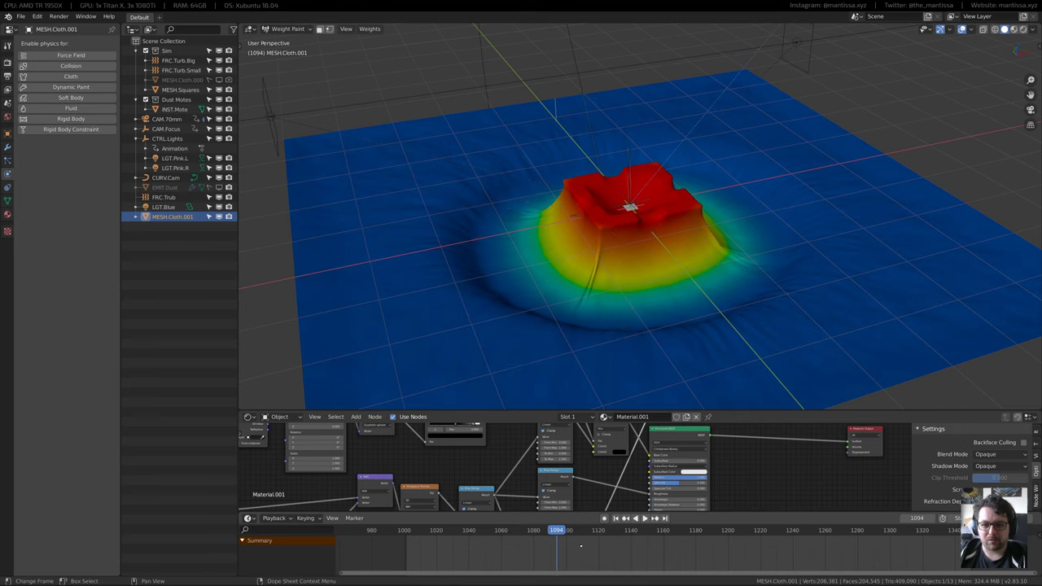
{"action": "key", "text": "space"}
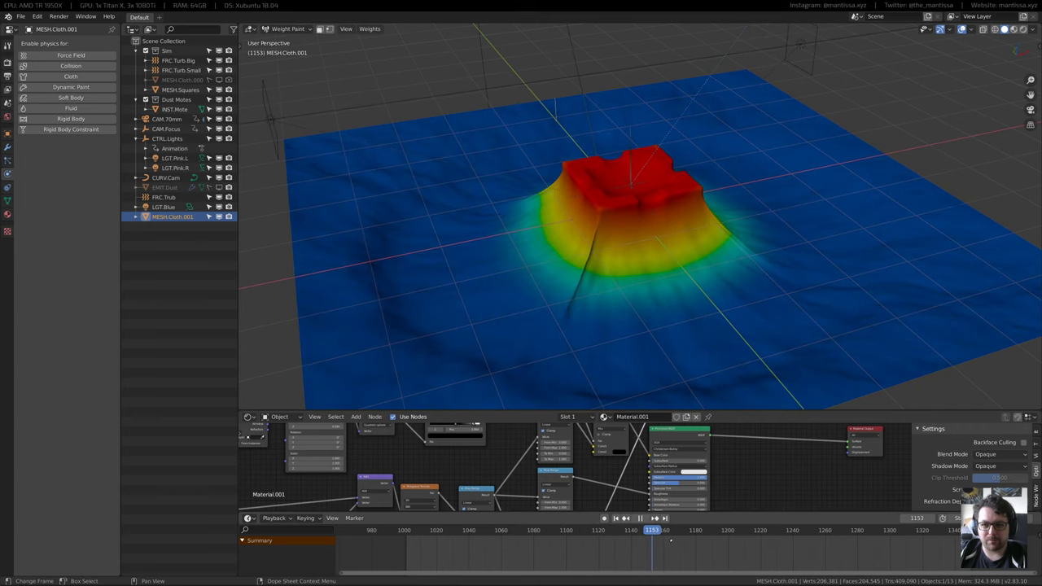
{"action": "key", "text": "space"}
{"action": "middle_click_drag", "start_coordinate": [550, 175], "coordinate": [564, 151], "text": "shift"}
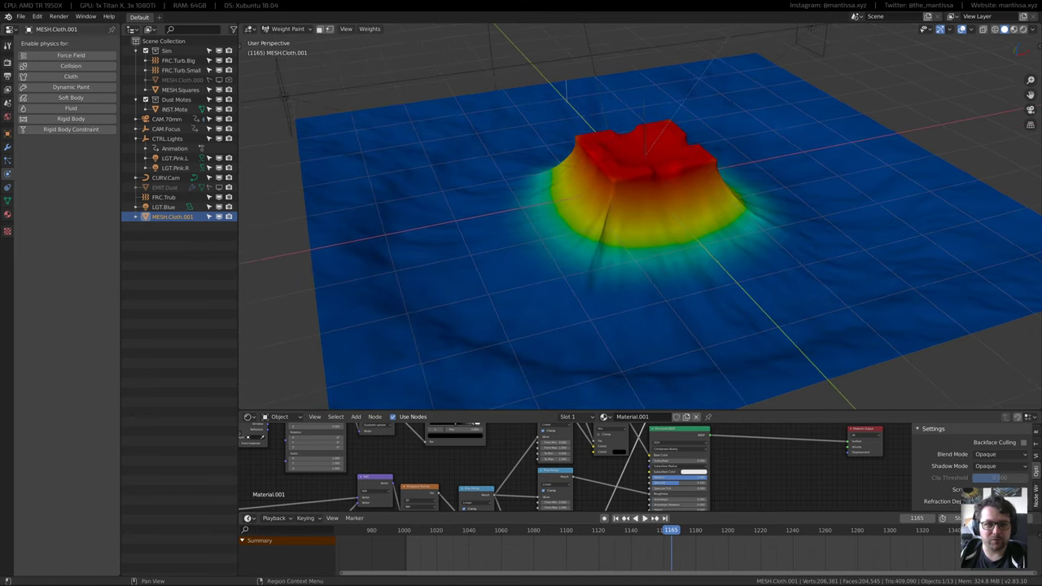
Display the weights of the pin vertex group during playback to frame 1176, and return the cloth to Object Mode
{"action": "left_click", "coordinate": [8, 200]}
{"action": "left_click", "coordinate": [40, 74]}
{"action": "middle_click_drag", "start_coordinate": [570, 269], "coordinate": [594, 259]}
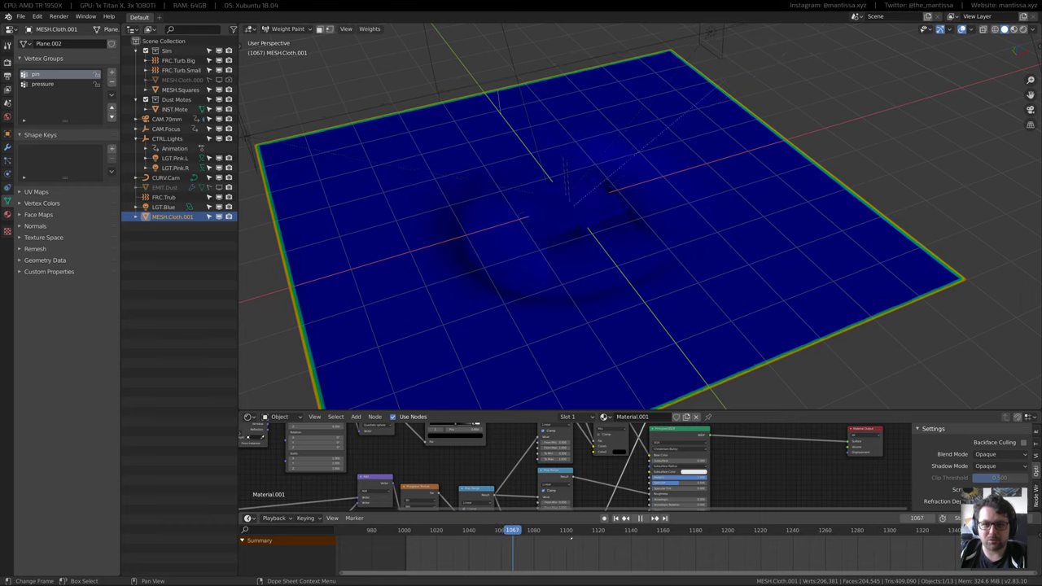
{"action": "key", "text": "space"}
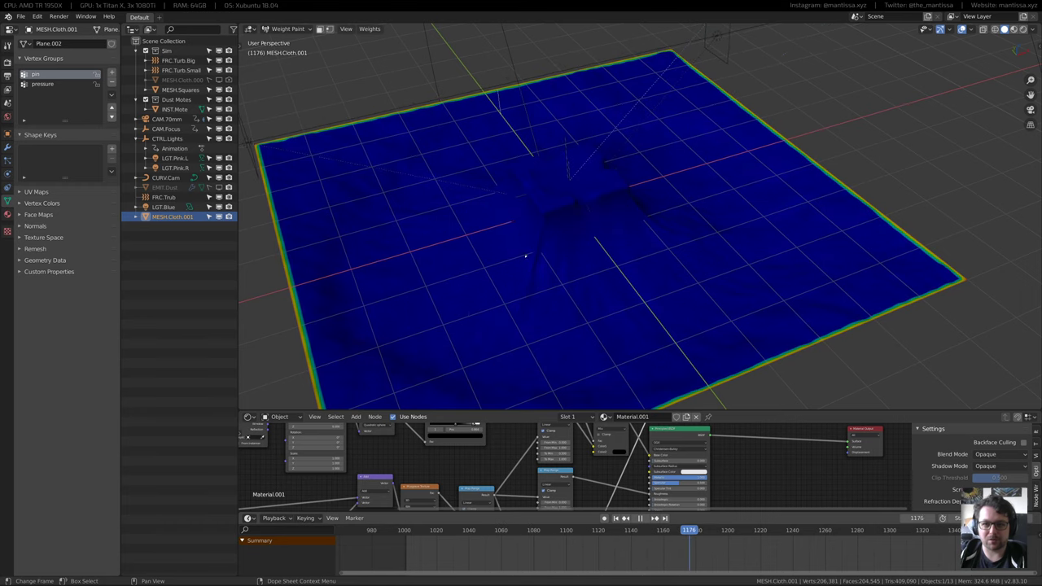
{"action": "key", "text": "ctrl+Tab"}
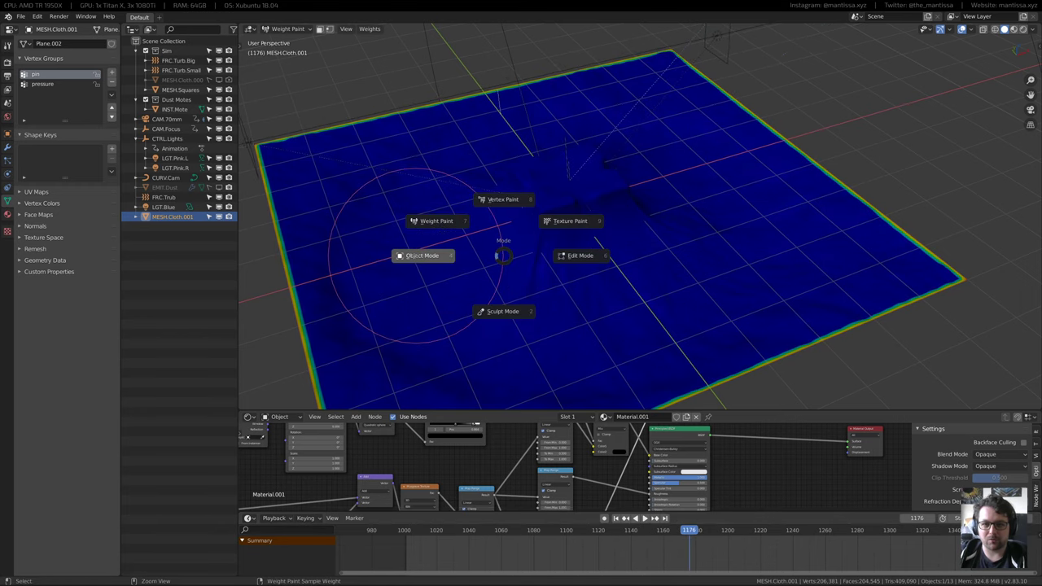
{"action": "left_click", "coordinate": [434, 260]}
{"action": "middle_click_drag", "start_coordinate": [434, 261], "coordinate": [417, 274]}
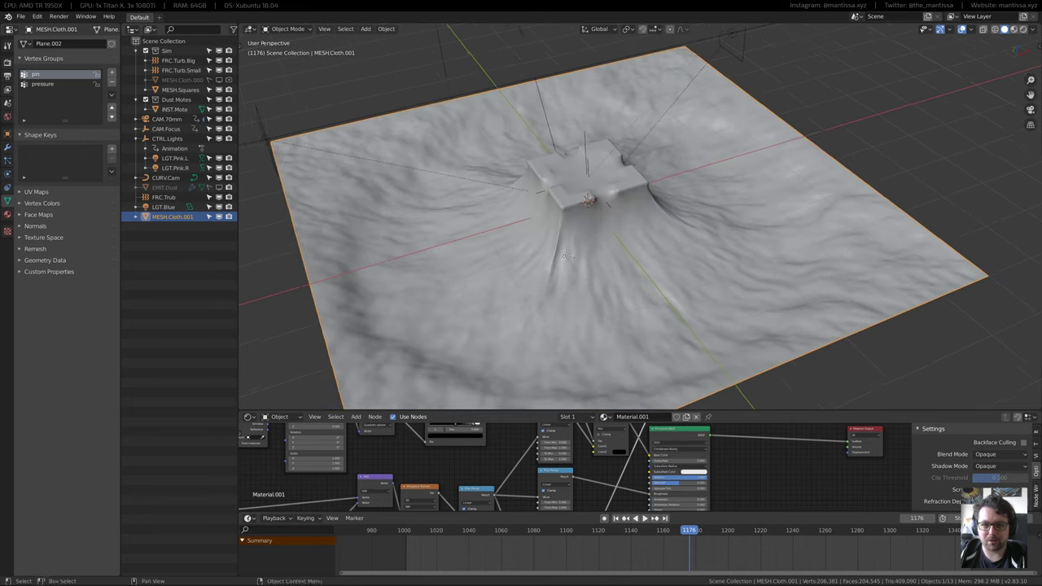
Compare the cache modifier of MESH.Cloth.001 with the Cloth physics of MESH.Cloth.000, and move the timeline to frame 1027
{"action": "scroll", "coordinate": [416, 273], "scroll_direction": "up", "scroll_amount": 4}
{"action": "left_click", "coordinate": [7, 147]}
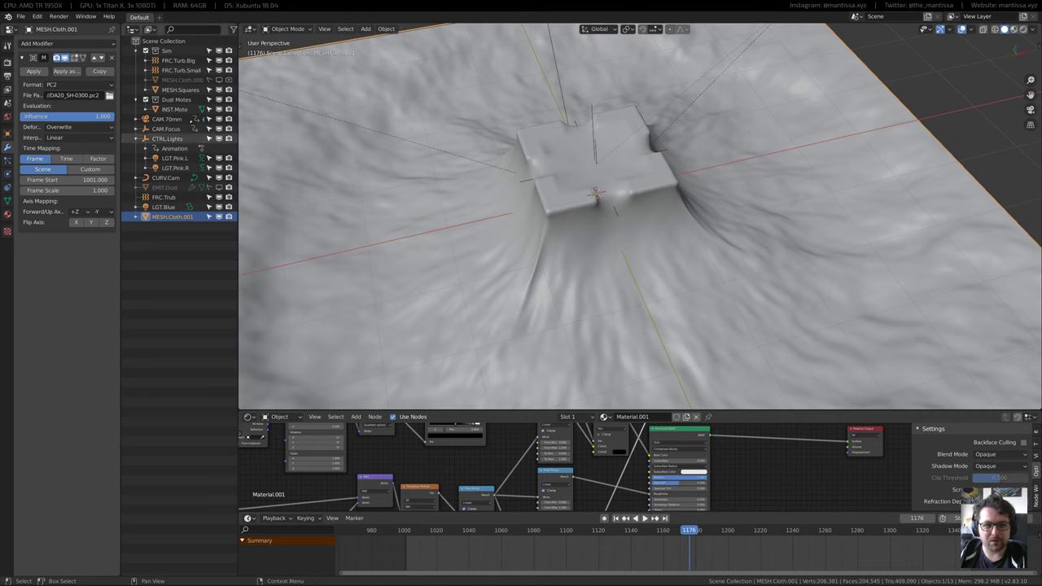
{"action": "left_click", "coordinate": [181, 80]}
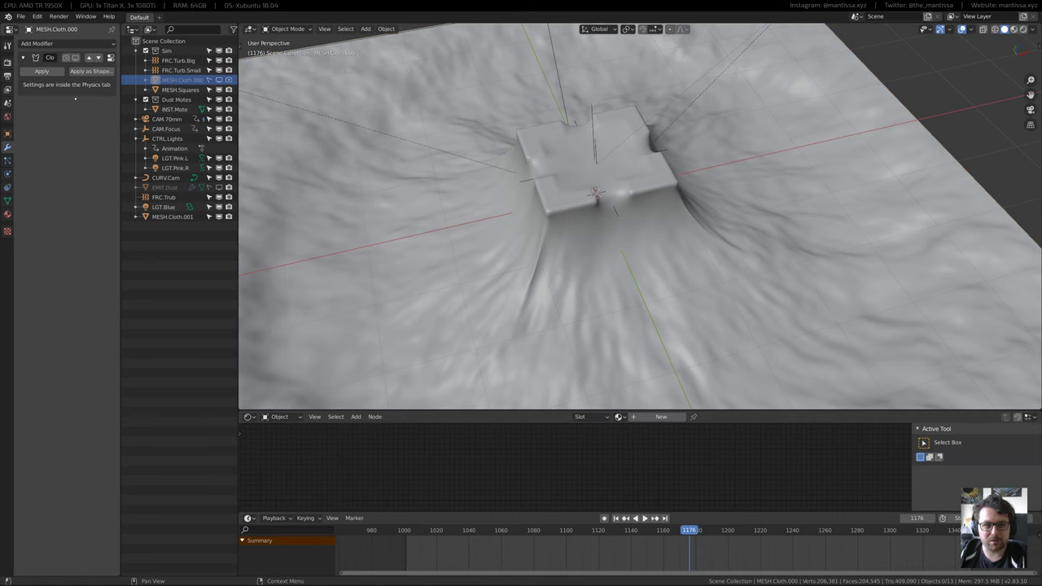
{"action": "left_click", "coordinate": [7, 173]}
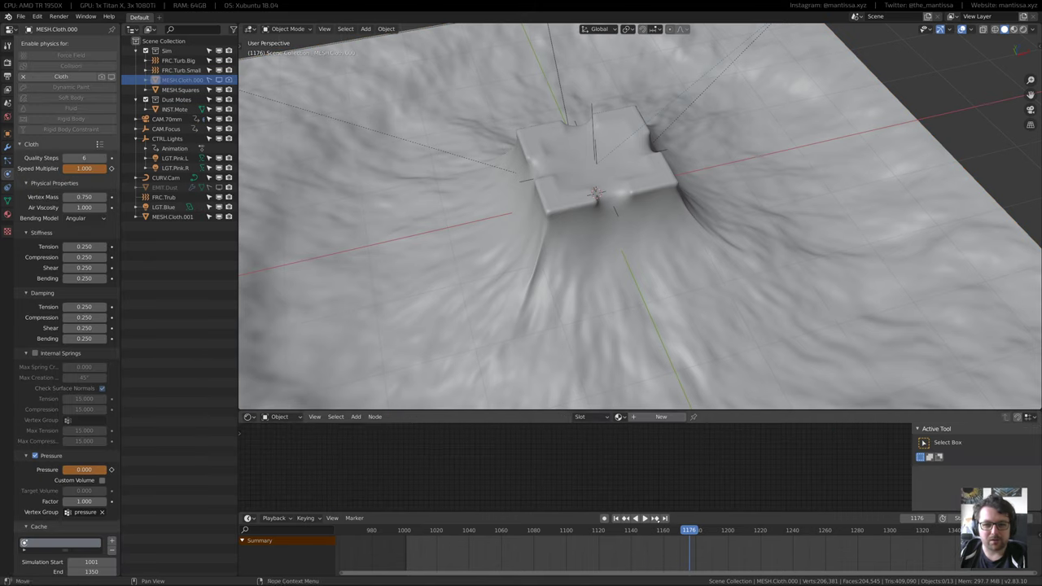
{"action": "left_click_drag", "start_coordinate": [696, 529], "coordinate": [865, 530]}
{"action": "key", "text": "space"}
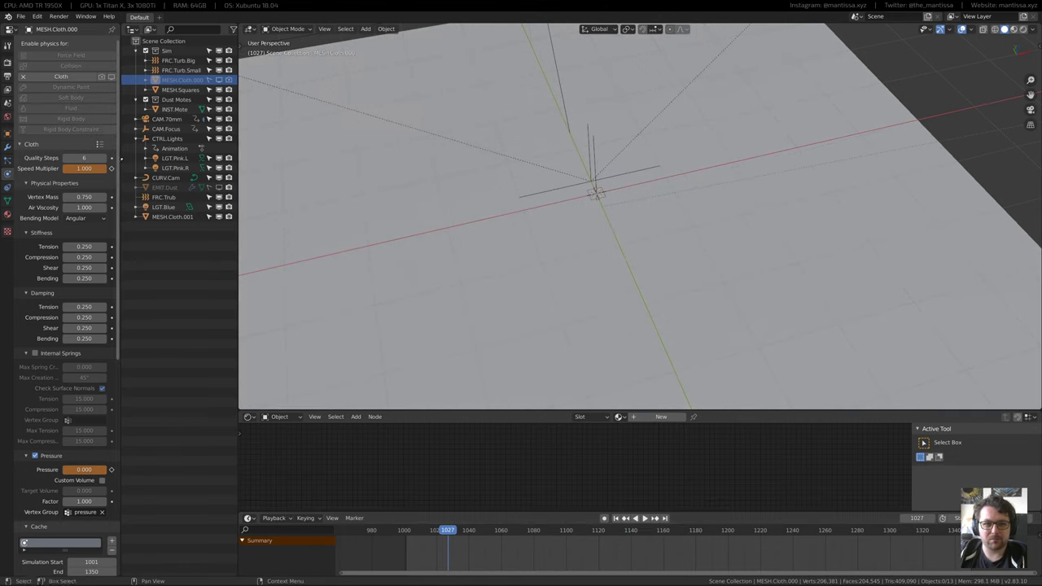
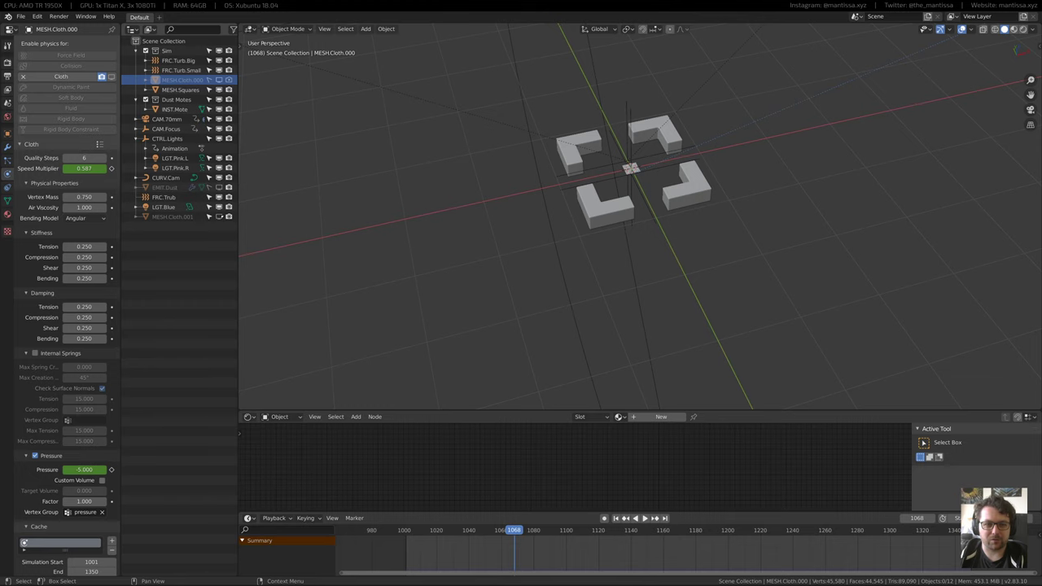
Show MESH.Cloth.001 in the viewport again and play the animation from frame 1068 to frame 1111
{"action": "left_click", "coordinate": [219, 216]}
{"action": "middle_click_drag", "start_coordinate": [618, 244], "coordinate": [632, 239]}
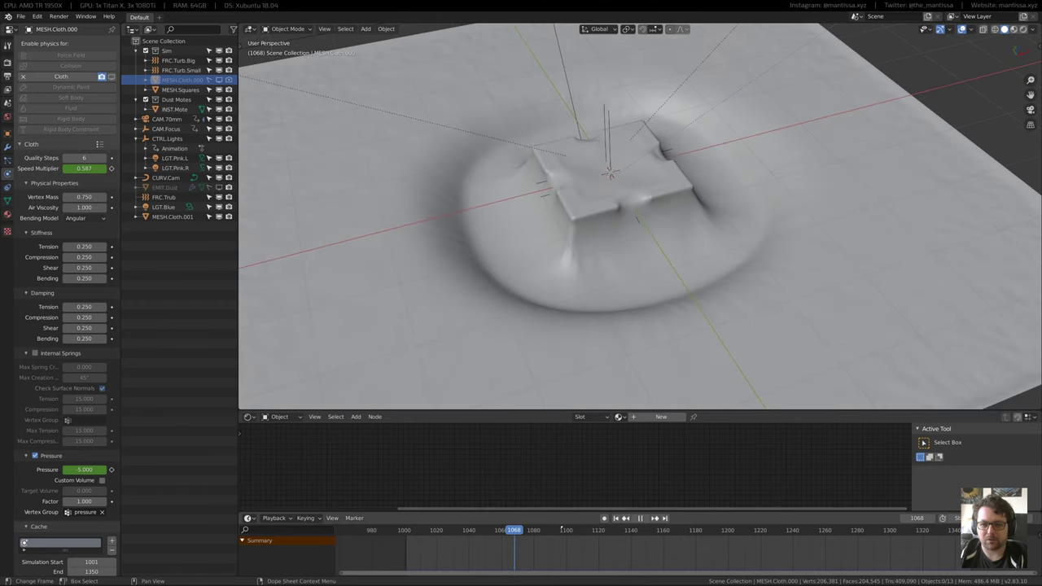
{"action": "key", "text": "space"}
Look through the scene camera in rendered shading, with EMIT.Dust shown and the viewport overlays turned off
{"action": "key", "text": "KP_0"}
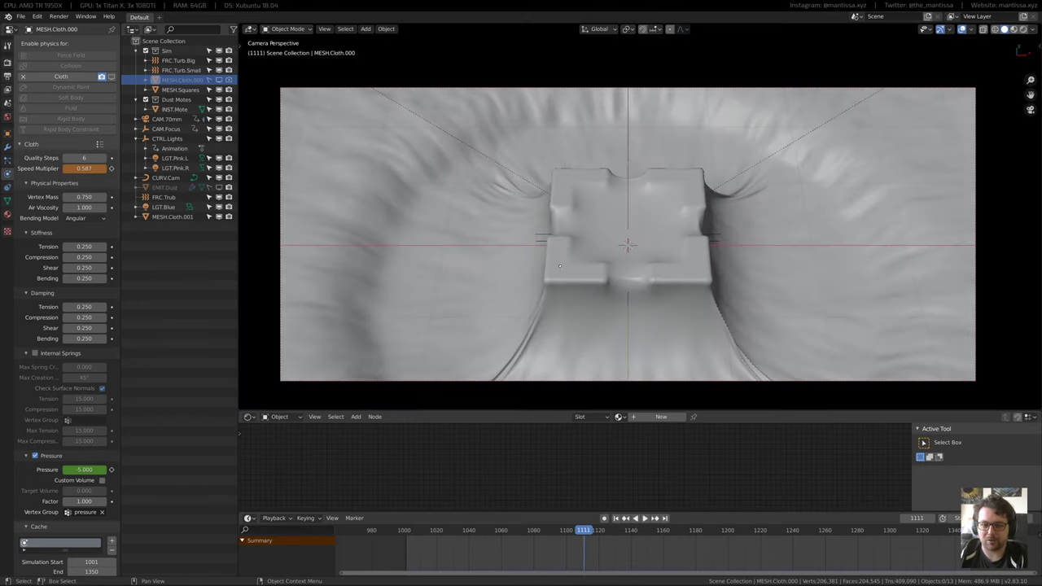
{"action": "key", "text": "z"}
{"action": "left_click", "coordinate": [559, 215]}
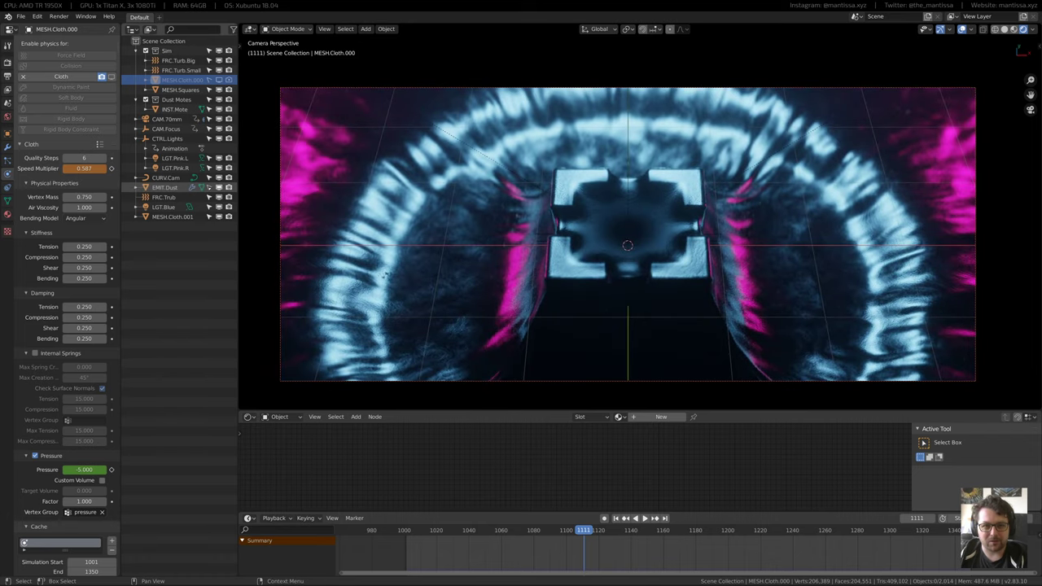
{"action": "middle_click_drag", "start_coordinate": [528, 205], "coordinate": [530, 184], "text": "shift"}
{"action": "key", "text": "alt+shift+z"}
Replay the rendered shot from near the start of the timeline and stop at frame 1065
{"action": "left_click_drag", "start_coordinate": [583, 530], "coordinate": [423, 541]}
{"action": "left_click", "coordinate": [422, 540]}
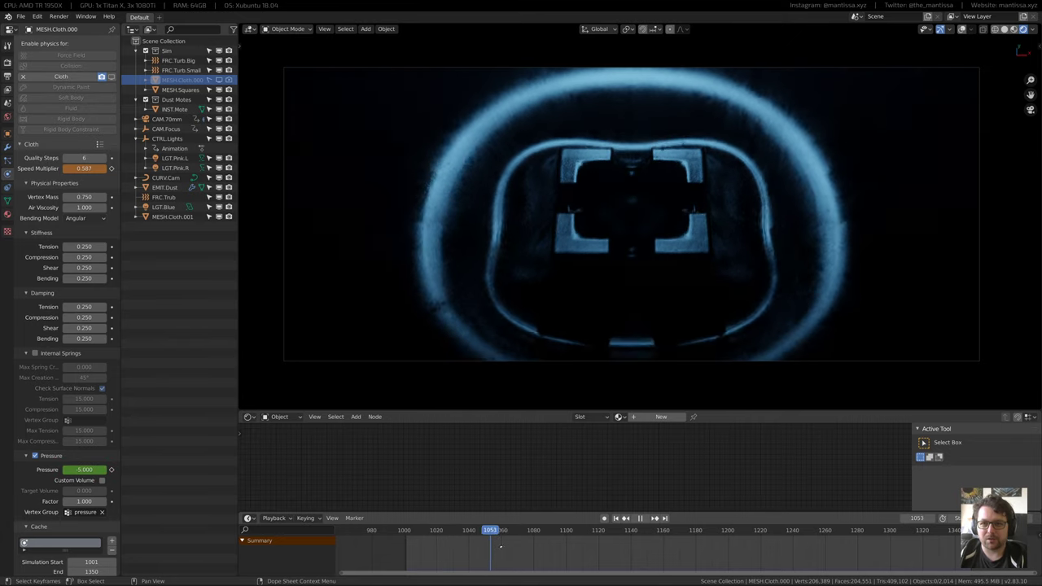
{"action": "key", "text": "space"}
Scrub back to frame 1036 in solid shading and switch the camera view to rendered shading for comparison
{"action": "key", "text": "shift+z"}
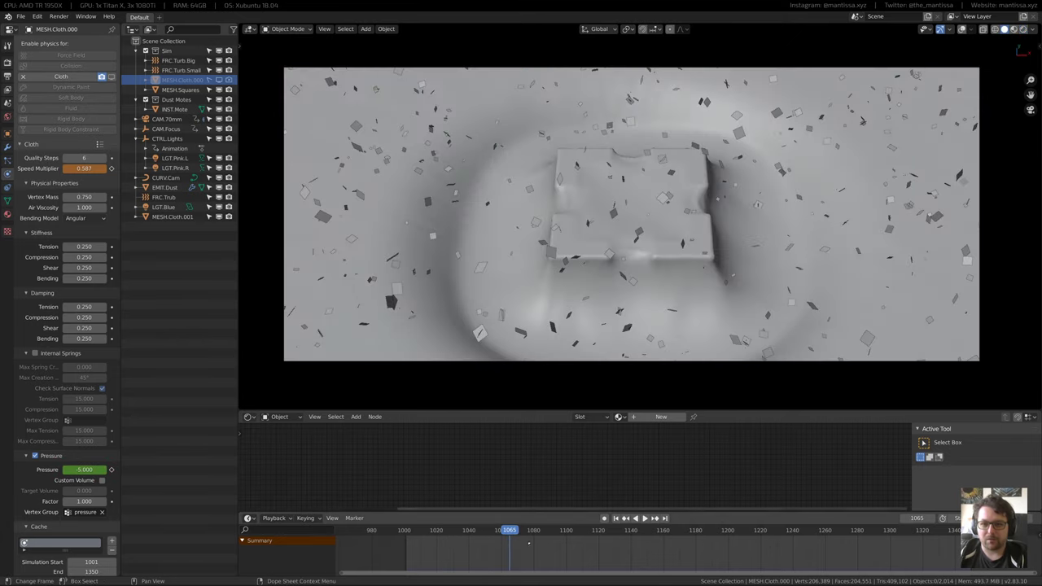
{"action": "left_click_drag", "start_coordinate": [500, 529], "coordinate": [463, 529]}
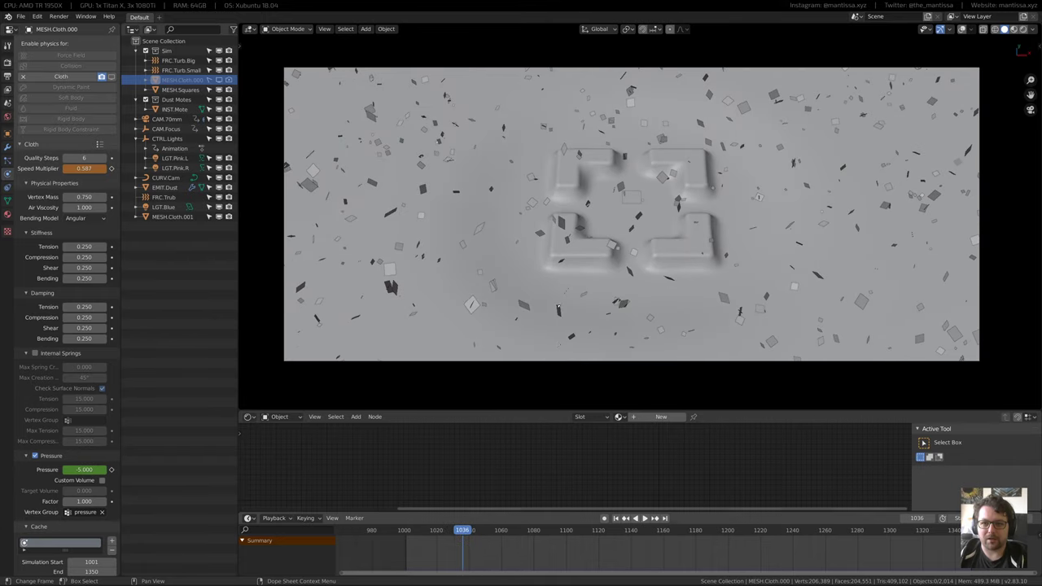
{"action": "key", "text": "z"}
{"action": "left_click", "coordinate": [575, 269]}
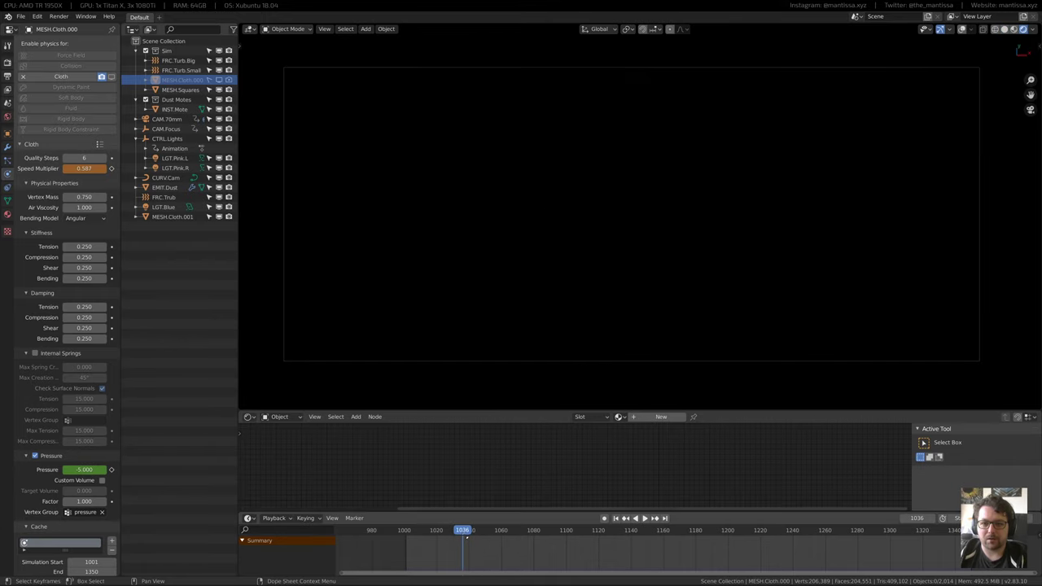
Play the rendered shot twice from around frame 1035, stopping at frame 1117 and at frame 1135
{"action": "key", "text": "space"}
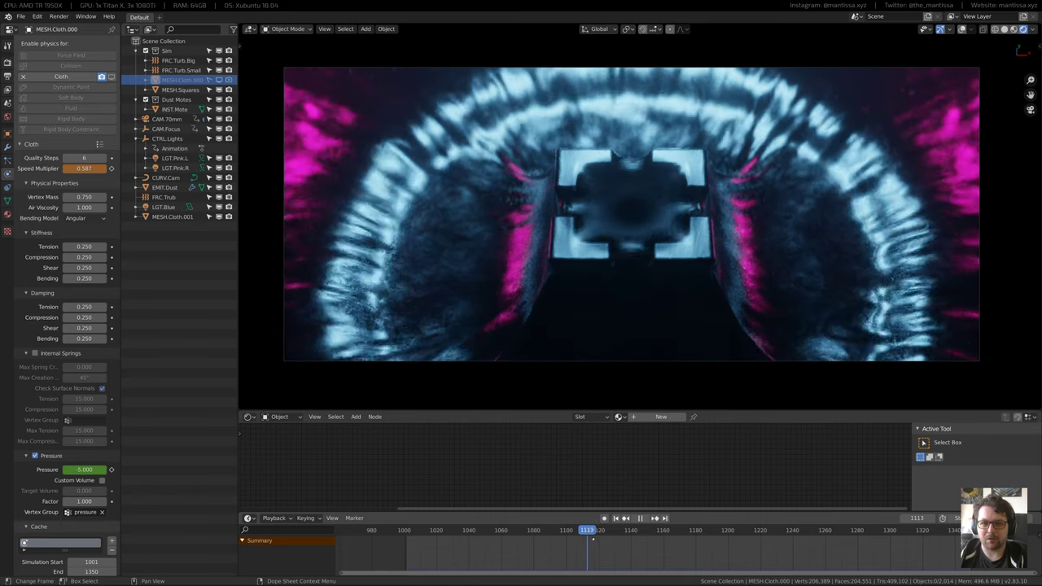
{"action": "key", "text": "space"}
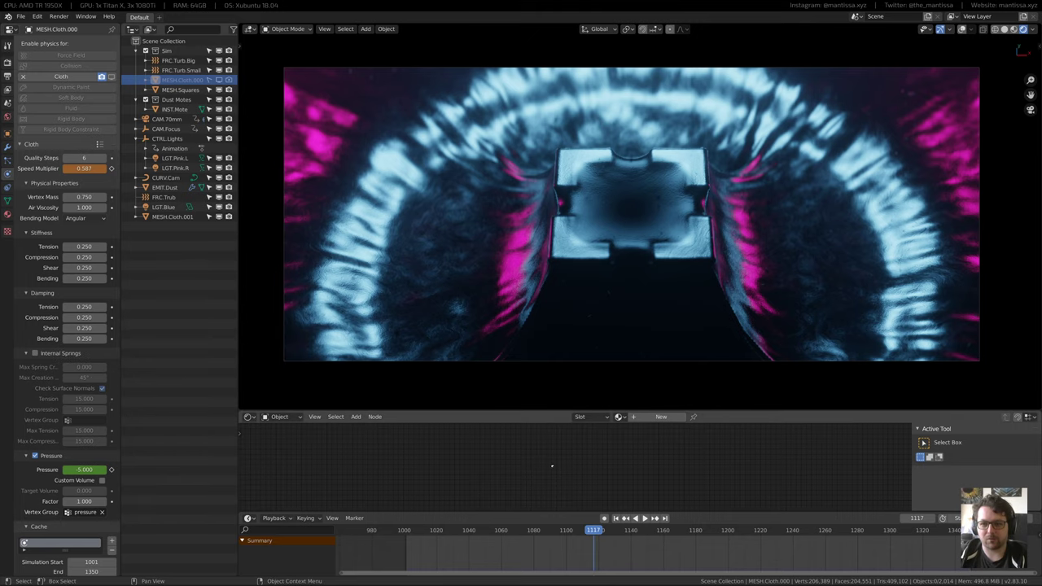
{"action": "left_click_drag", "start_coordinate": [482, 530], "coordinate": [460, 529]}
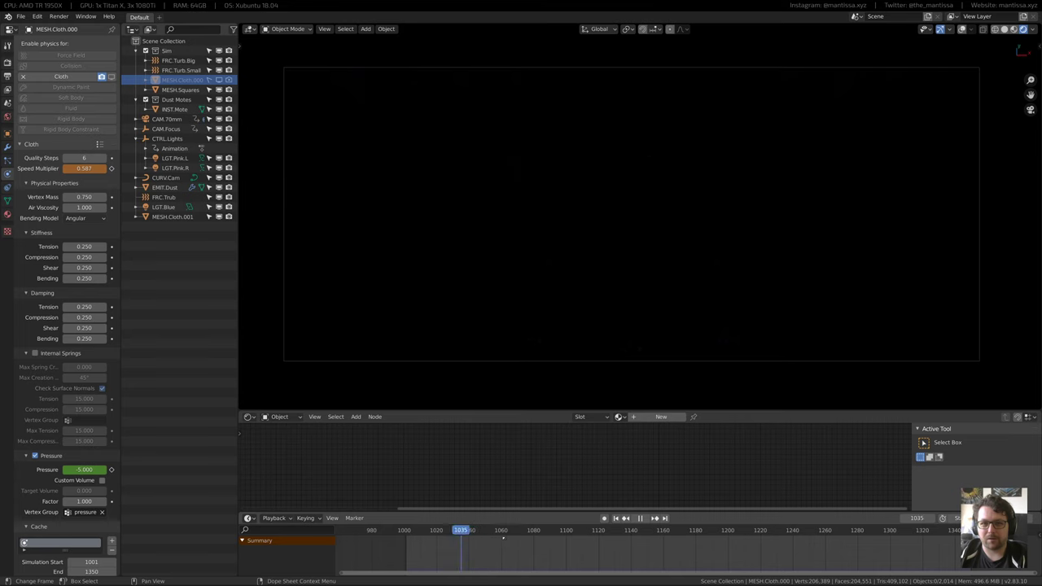
{"action": "key", "text": "space"}
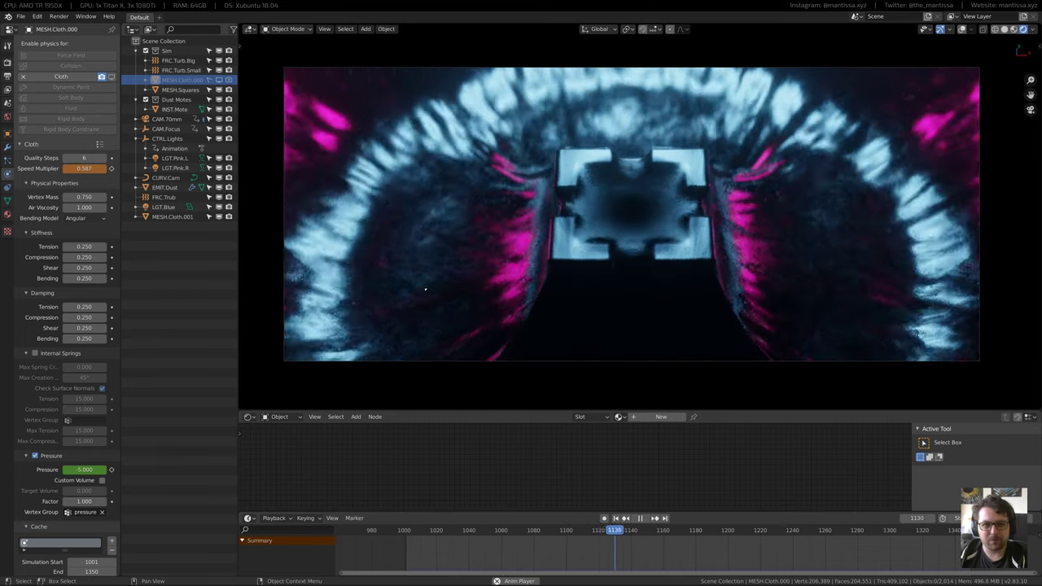
{"action": "key", "text": "space"}
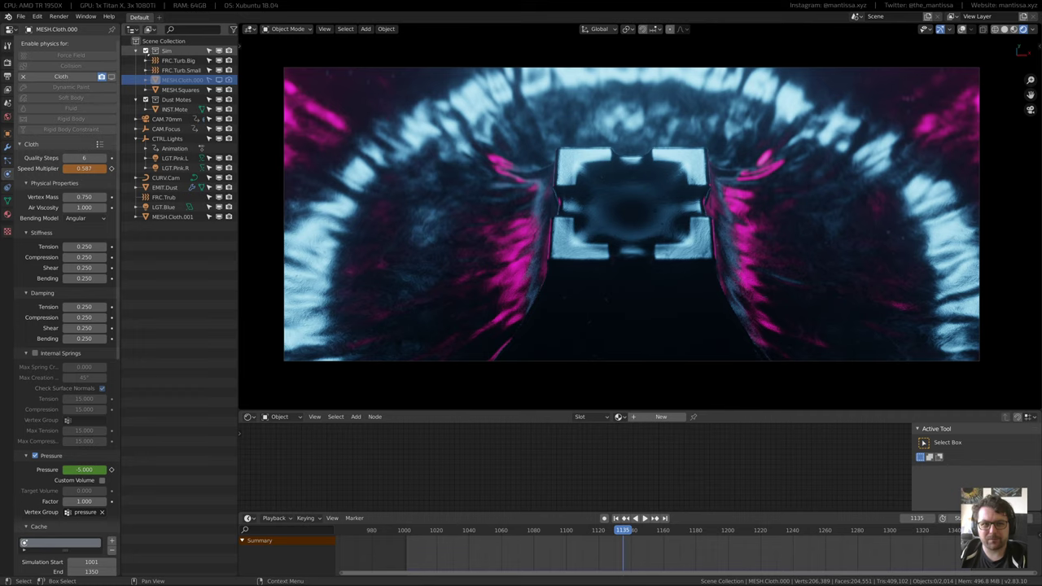
Exclude the Sim collection from the view layer and continue the rendered playback to frame 1157
{"action": "left_click", "coordinate": [145, 50]}
{"action": "key", "text": "space"}
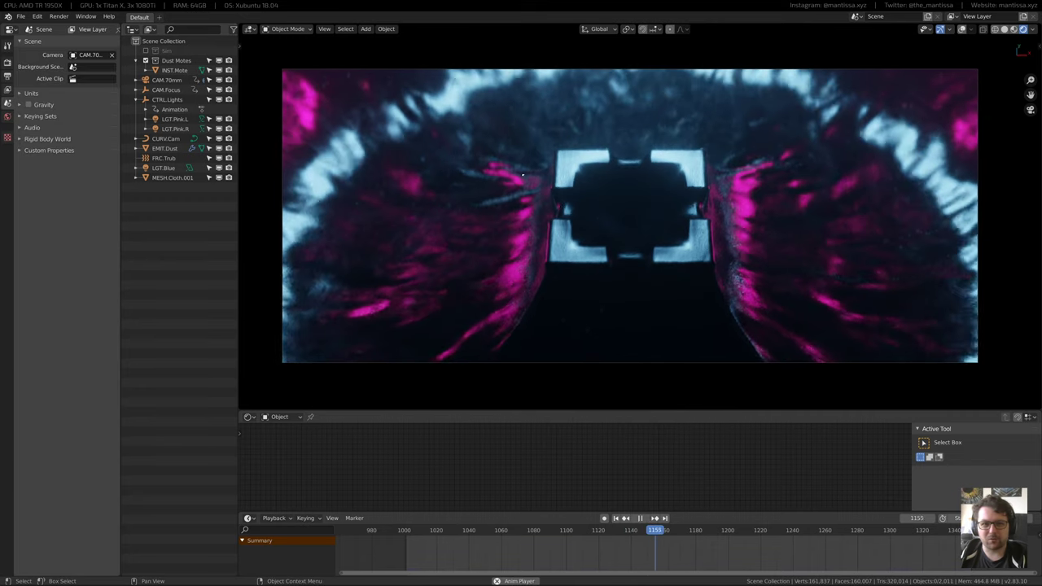
{"action": "key", "text": "space"}
Select EMIT.Dust and show its particle system settings
{"action": "left_click", "coordinate": [163, 149]}
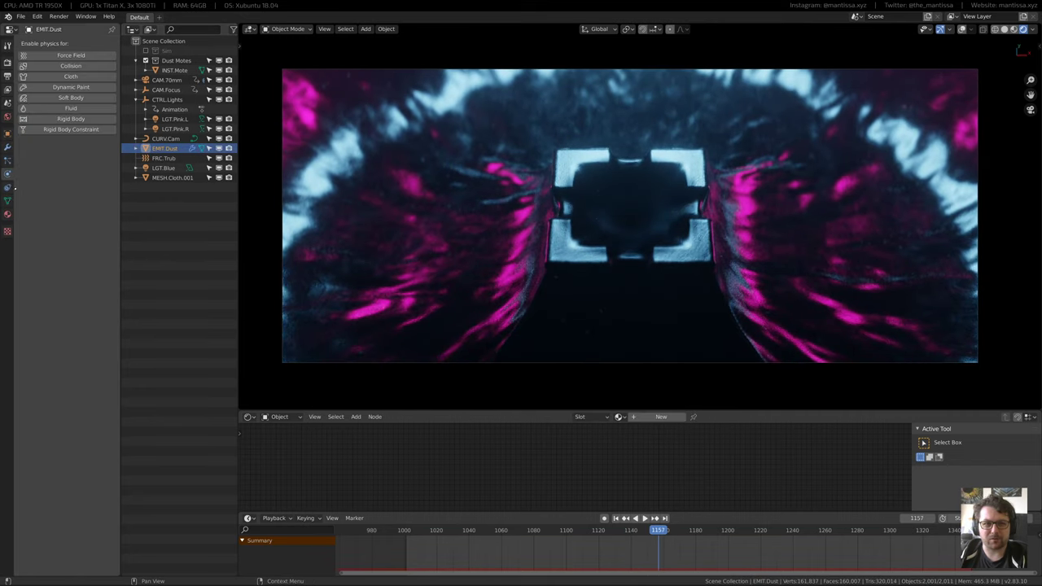
{"action": "left_click", "coordinate": [7, 160]}
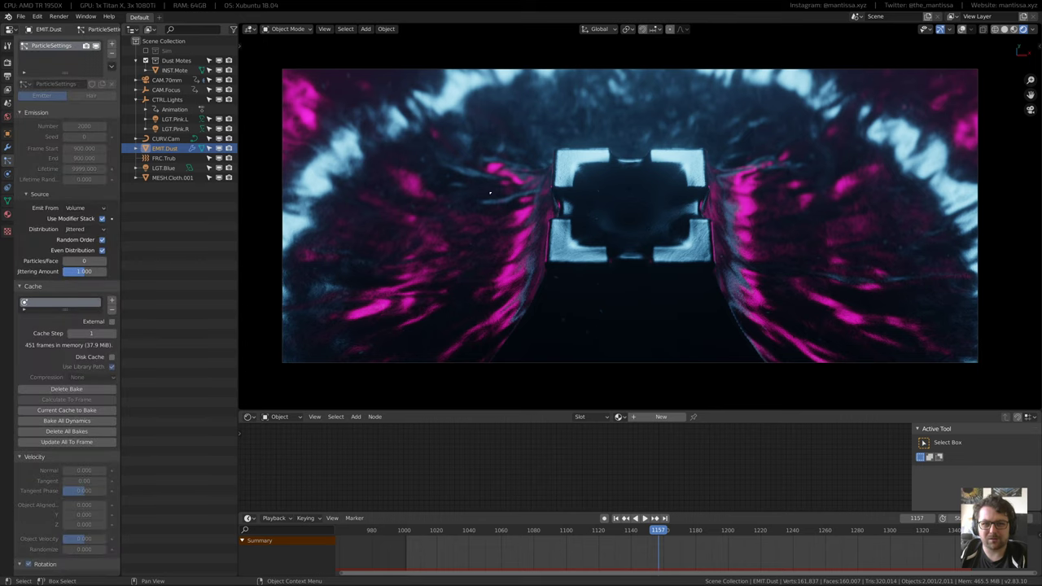
{"action": "middle_click_drag", "start_coordinate": [765, 202], "coordinate": [762, 203], "text": "shift"}
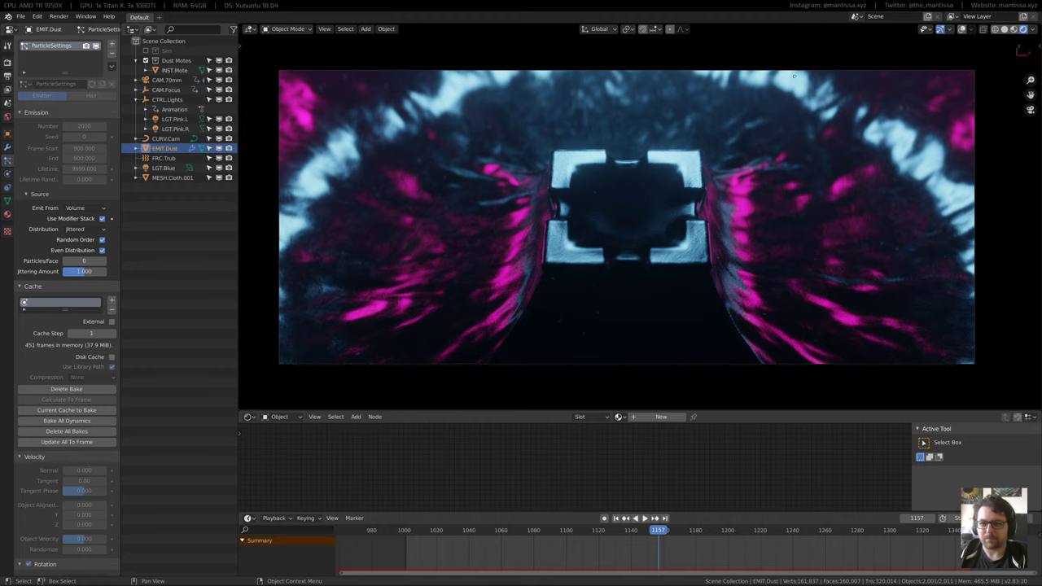
Continue the rendered playback past frame 1180, replay it from near the start of the timeline and stop at frame 1103
{"action": "key", "text": "space"}
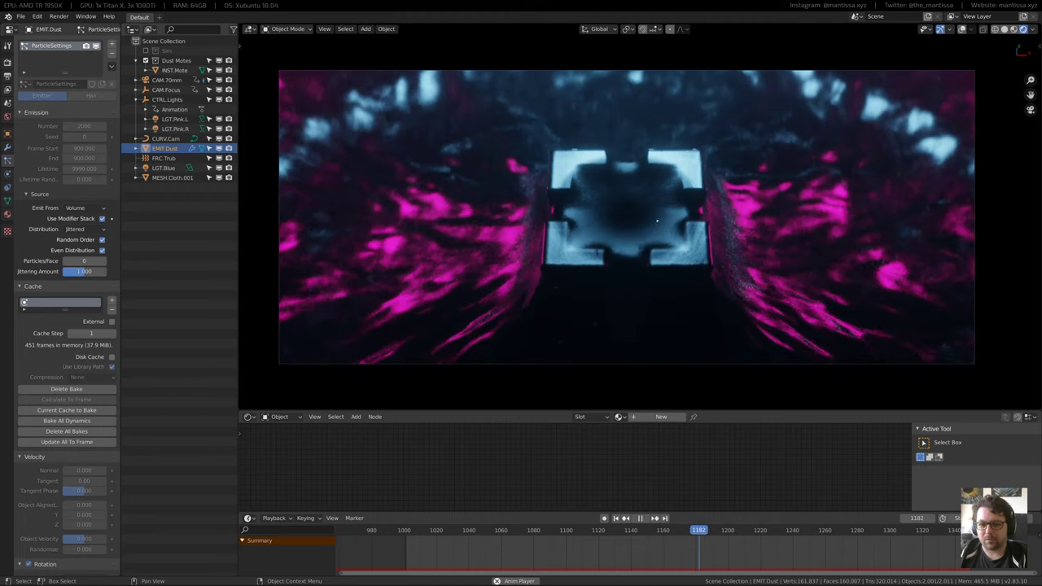
{"action": "key", "text": "space"}
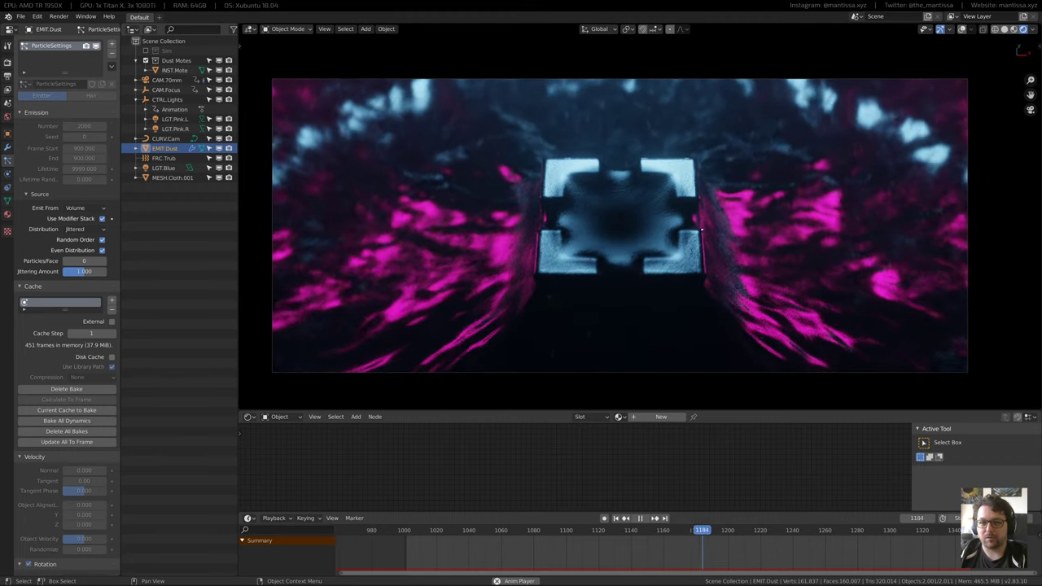
{"action": "key", "text": "space"}
{"action": "left_click", "coordinate": [419, 531]}
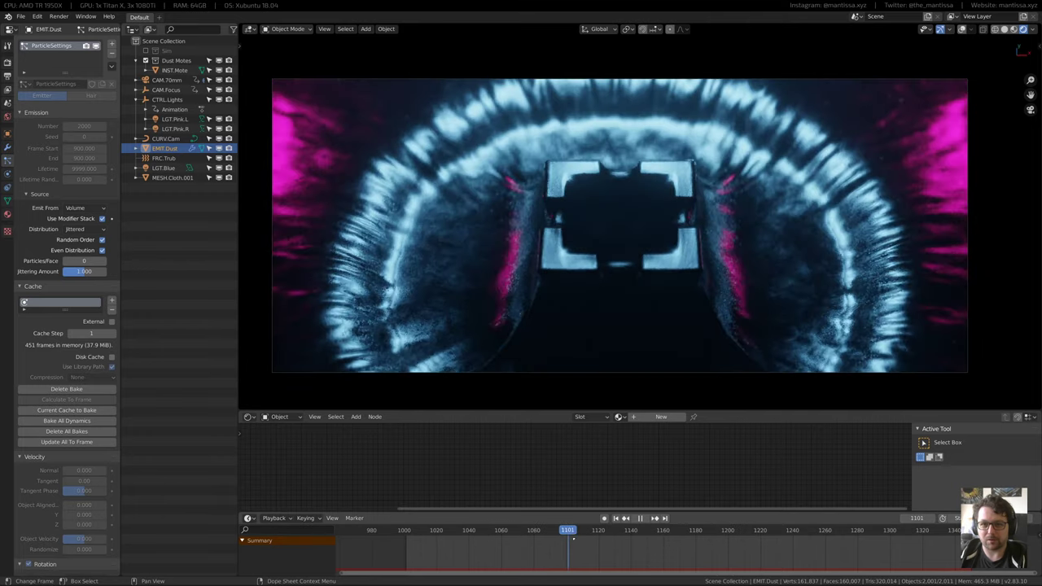
{"action": "key", "text": "space"}
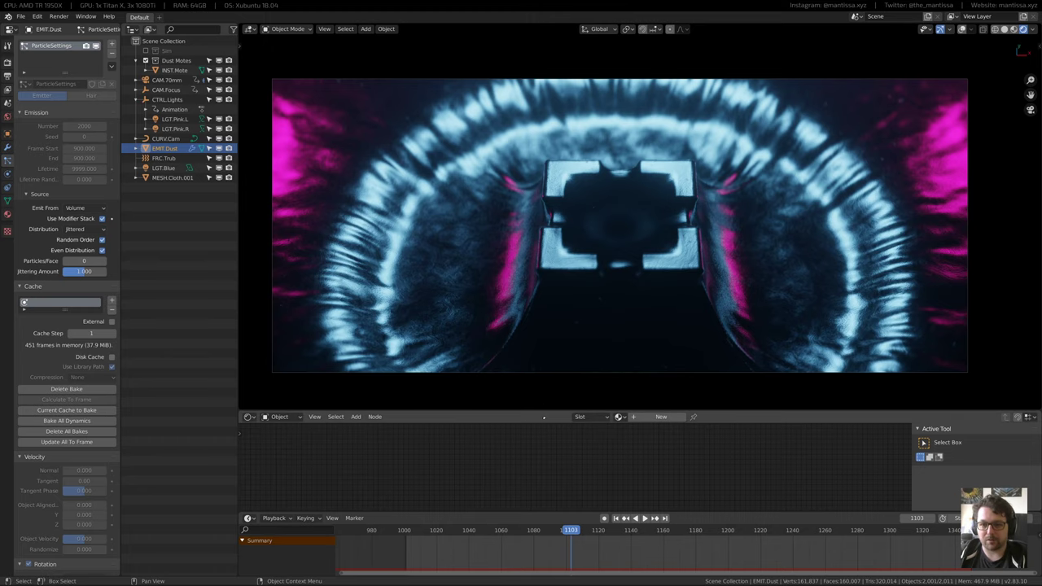
Enlarge the lower area, make it a solid-shaded 3D viewport and frame the dust emitter above the cloth
{"action": "left_click_drag", "start_coordinate": [544, 412], "coordinate": [550, 312]}
{"action": "key", "text": "shift+F5"}
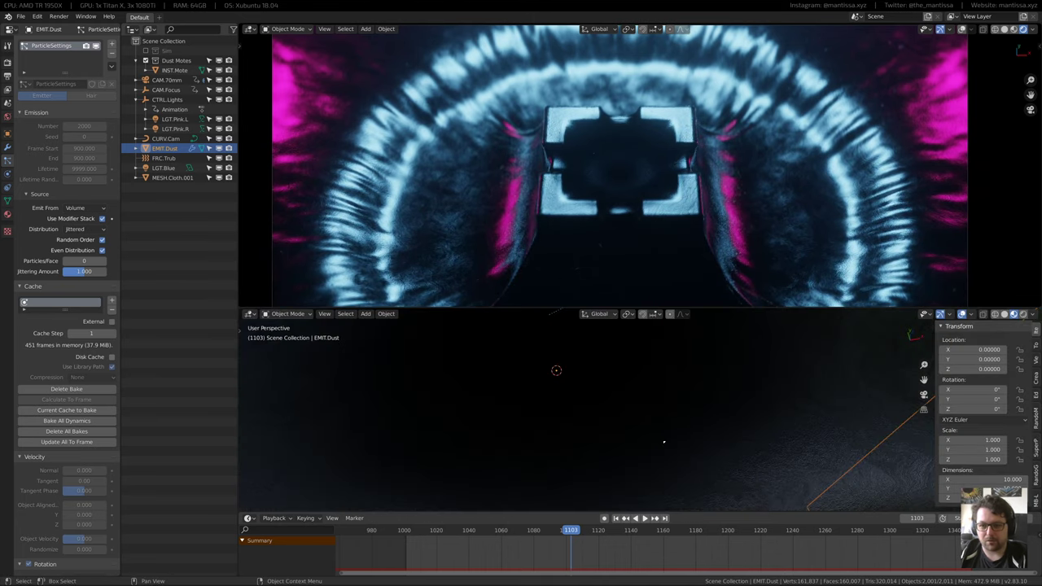
{"action": "scroll", "coordinate": [658, 420], "scroll_direction": "down", "scroll_amount": 12}
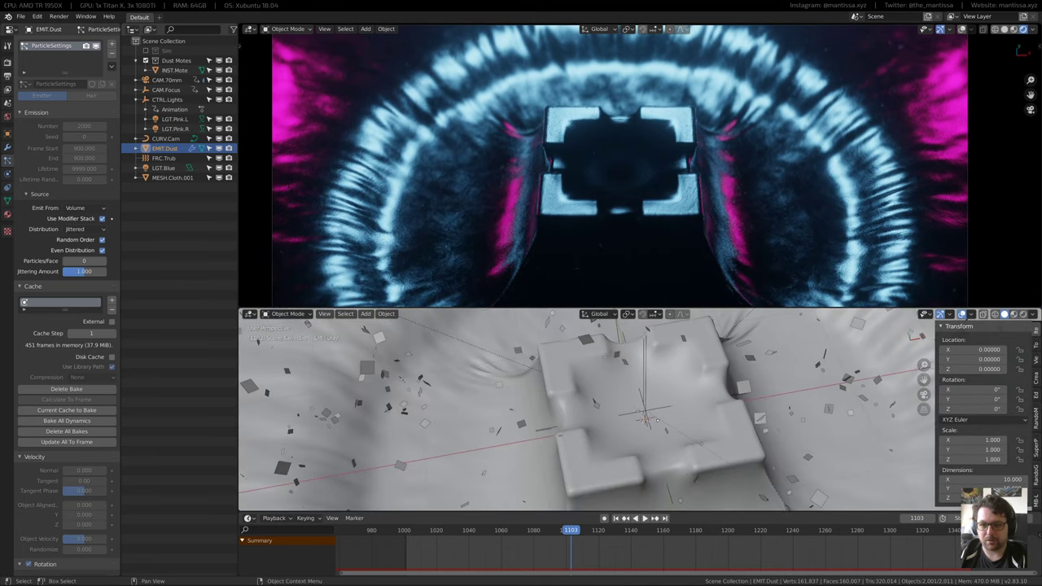
{"action": "middle_click_drag", "start_coordinate": [658, 420], "coordinate": [634, 394]}
{"action": "scroll", "coordinate": [633, 397], "scroll_direction": "up", "scroll_amount": 3}
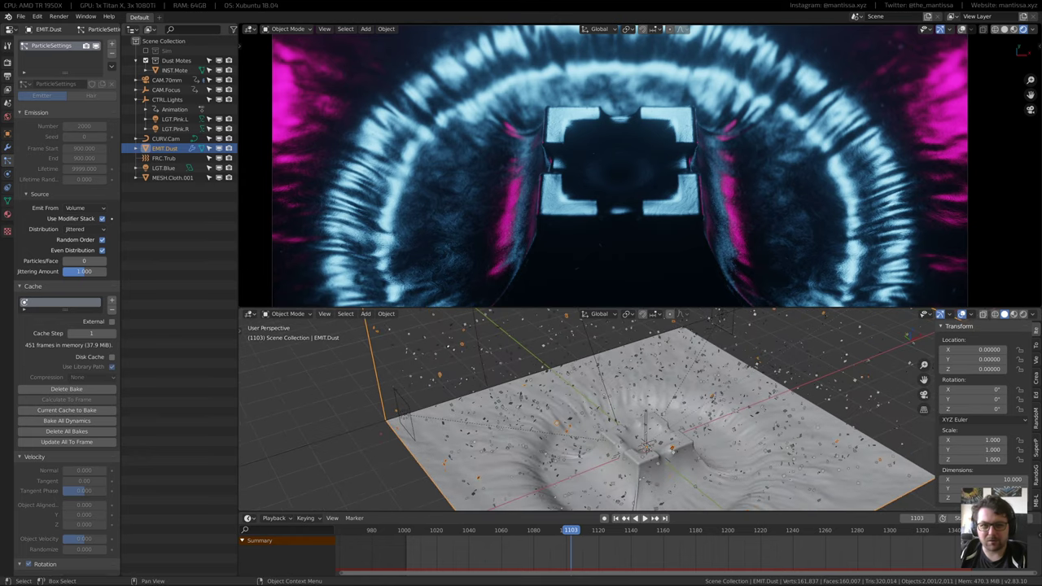
{"action": "middle_click_drag", "start_coordinate": [447, 345], "coordinate": [649, 355]}
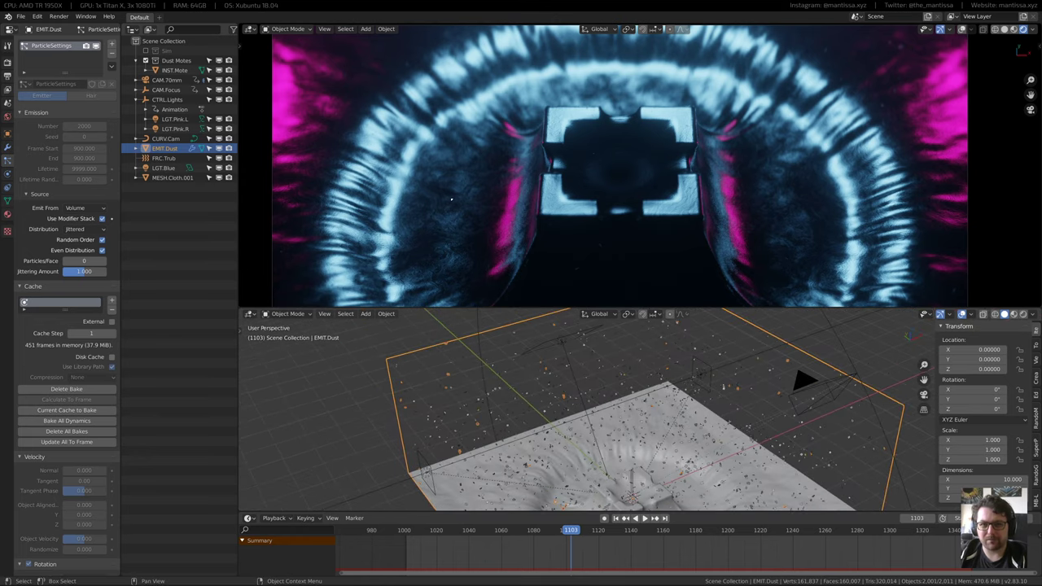
{"action": "middle_click_drag", "start_coordinate": [452, 200], "coordinate": [454, 221], "text": "shift"}
{"action": "middle_click_drag", "start_coordinate": [655, 358], "coordinate": [640, 358], "text": "shift"}
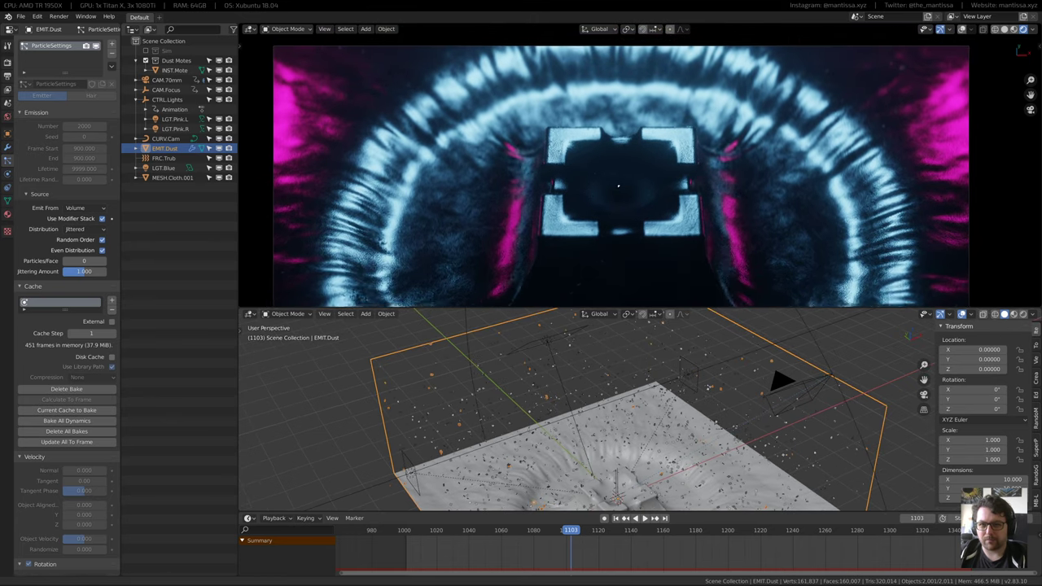
Try moving the LGT.Blue light along the global Y axis to preview its effect, and cancel the move
{"action": "middle_click_drag", "start_coordinate": [618, 185], "coordinate": [620, 181], "text": "shift"}
{"action": "scroll", "coordinate": [708, 419], "scroll_direction": "down", "scroll_amount": 8}
{"action": "scroll", "coordinate": [642, 403], "scroll_direction": "up", "scroll_amount": 3}
{"action": "mouse_move", "coordinate": [637, 400]}
{"action": "middle_mouse_down"}
{"action": "mouse_move", "coordinate": [688, 402]}
{"action": "mouse_move", "coordinate": [616, 398]}
{"action": "mouse_move", "coordinate": [627, 395]}
{"action": "middle_mouse_up"}
{"action": "left_click", "coordinate": [621, 374]}
{"action": "key", "text": "g"}
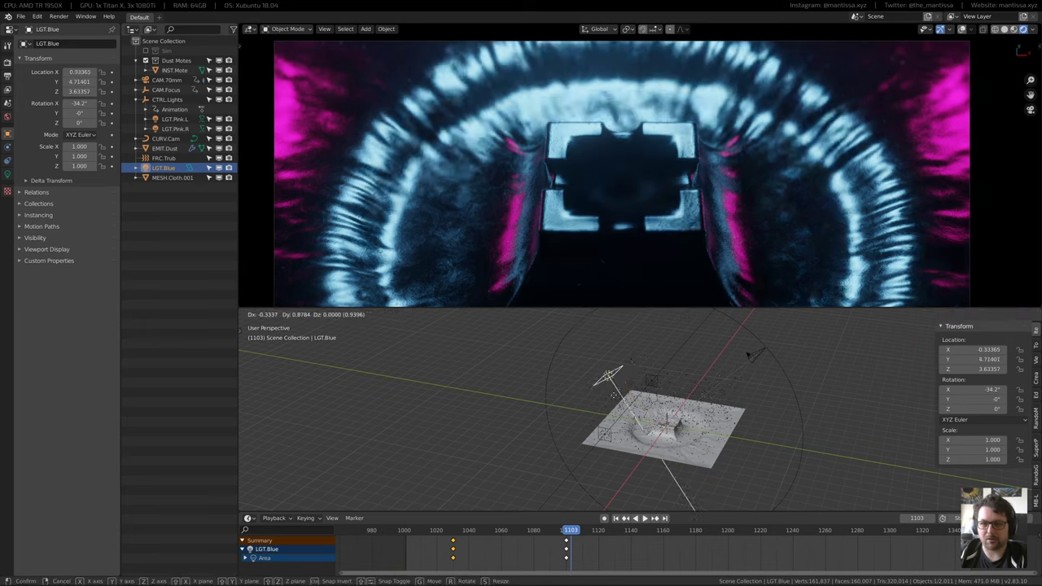
{"action": "key", "text": "y"}
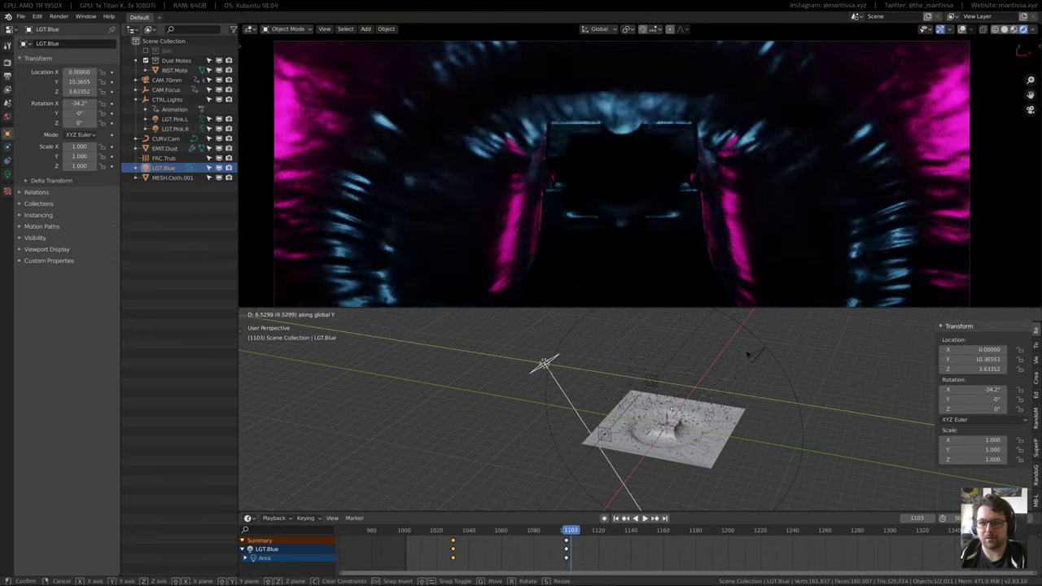
{"action": "right_click", "coordinate": [672, 409]}
Select the LGT.Pink.L light, try moving it along the global Y axis and cancel the move
{"action": "middle_click_drag", "start_coordinate": [671, 409], "coordinate": [685, 358]}
{"action": "left_click", "coordinate": [651, 383]}
{"action": "left_click", "coordinate": [665, 359]}
{"action": "left_click", "coordinate": [600, 426]}
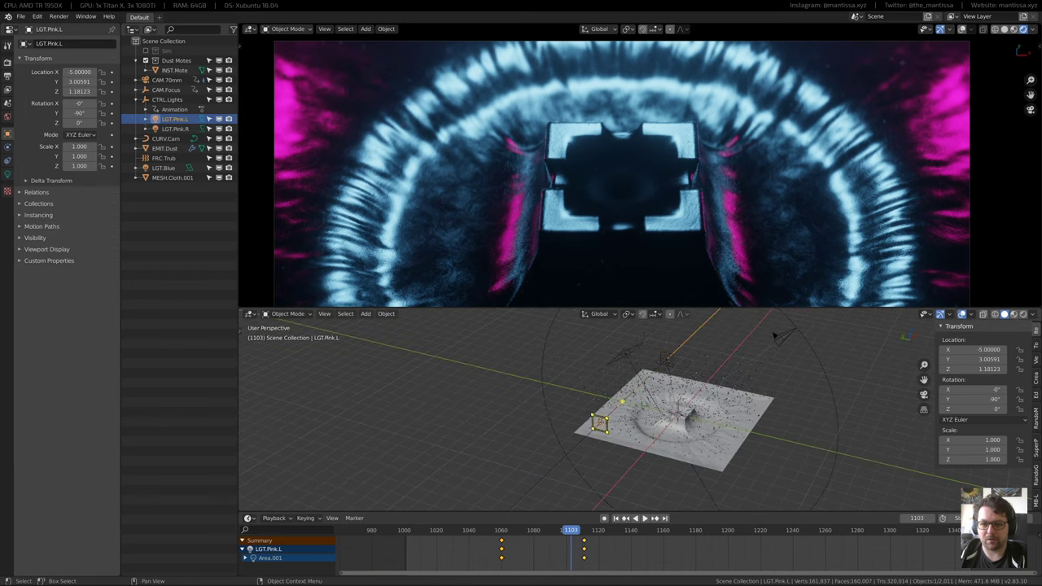
{"action": "key", "text": "g"}
{"action": "key", "text": "y"}
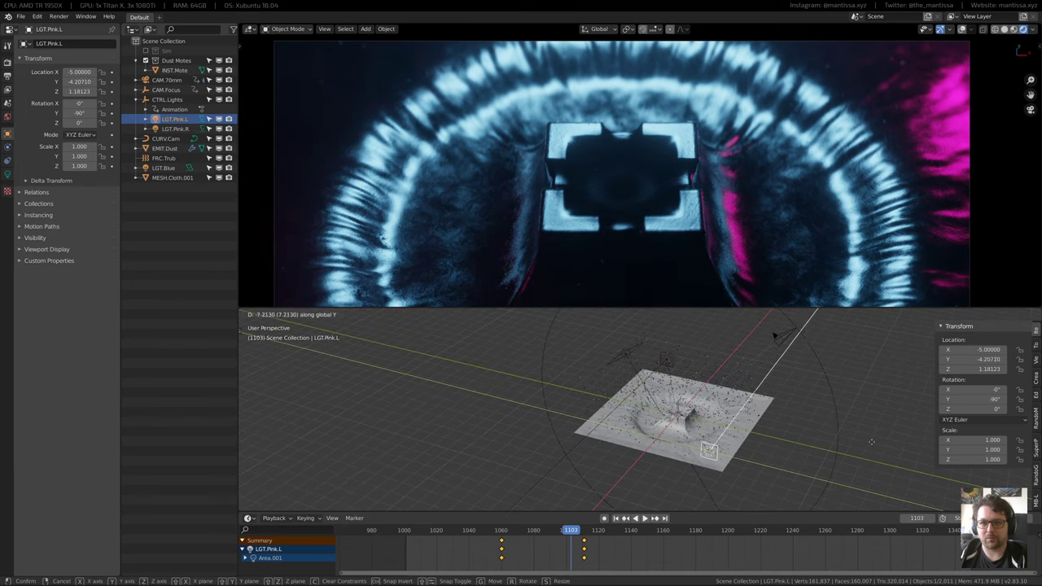
{"action": "key", "text": "Escape"}
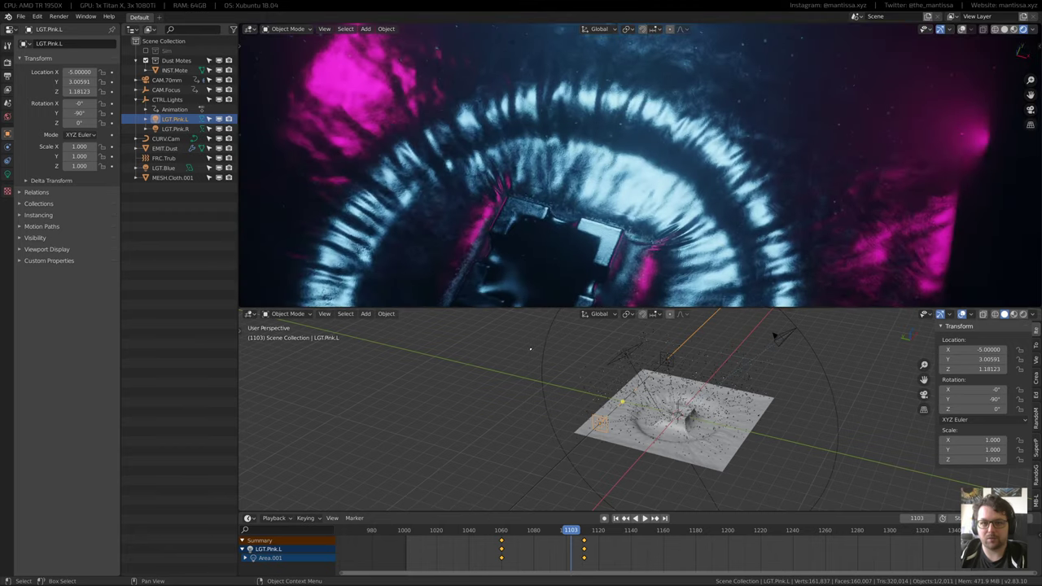
Show LGT.Pink.L's light settings and scrub through its power animation from near frame 1013 to frame 1065
{"action": "left_click", "coordinate": [8, 173]}
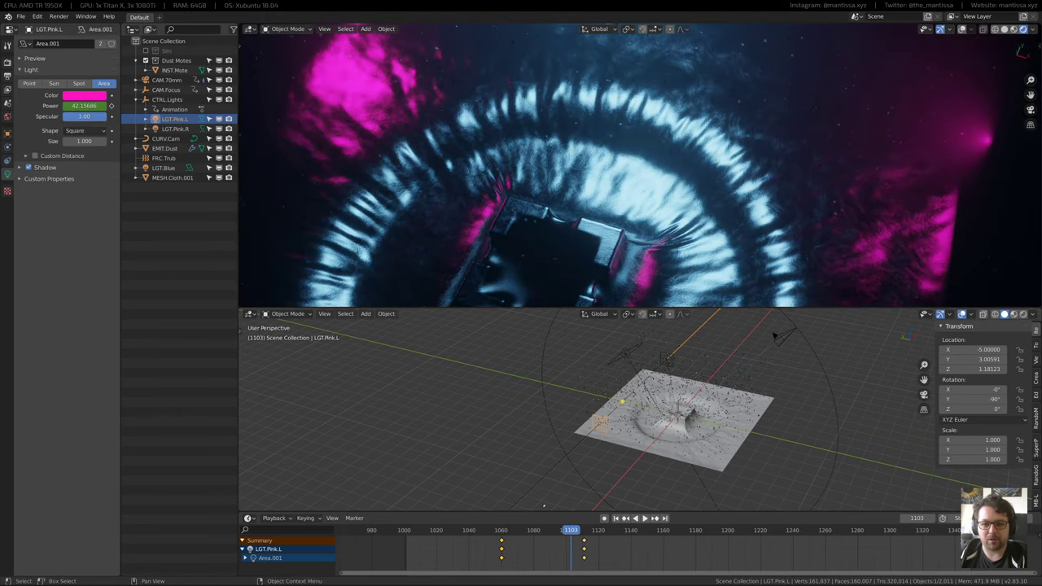
{"action": "key", "text": "shift+ctrl+space"}
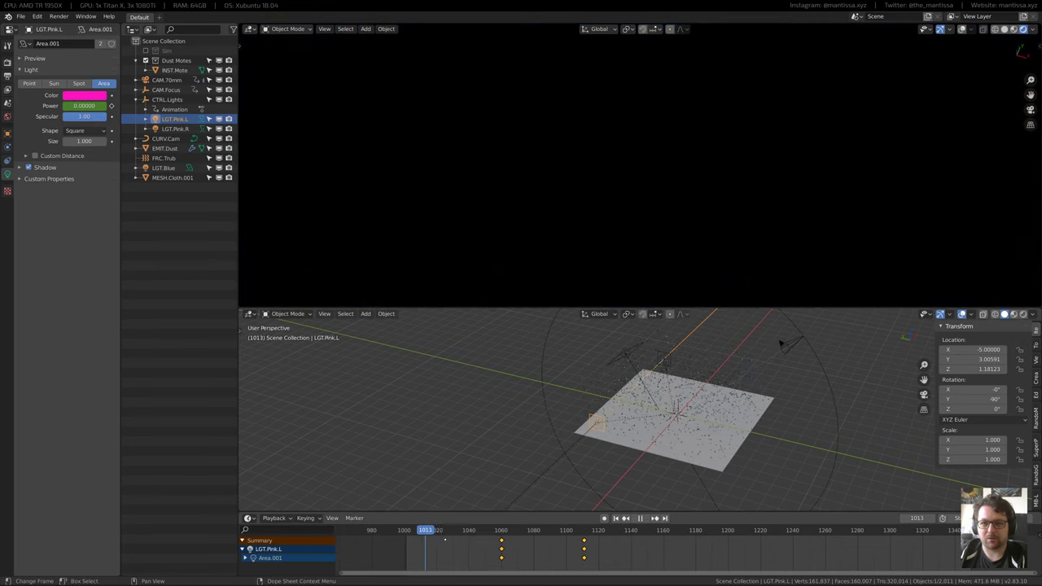
{"action": "left_click_drag", "start_coordinate": [445, 539], "coordinate": [509, 542]}
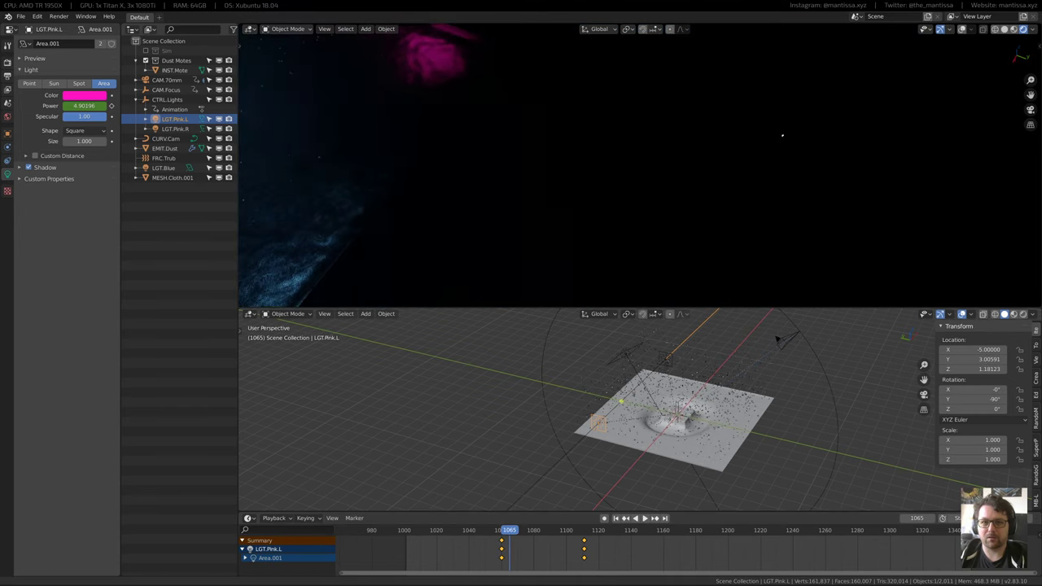
Inspect the rendered lights from another angle and show the World node tree with its volume shader in the lower area
{"action": "middle_click_drag", "start_coordinate": [782, 135], "coordinate": [641, 194]}
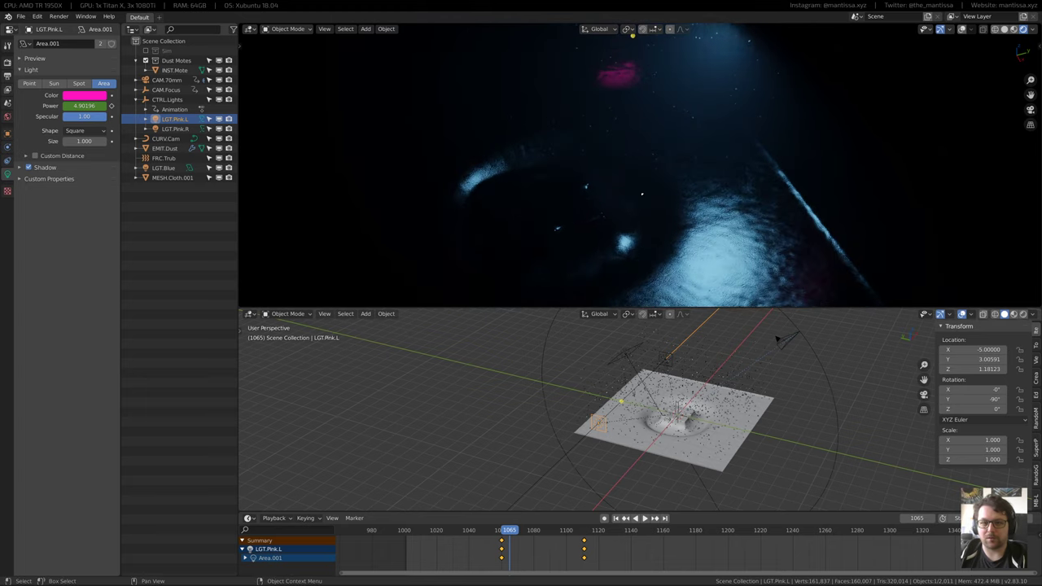
{"action": "middle_click_drag", "start_coordinate": [721, 246], "coordinate": [713, 248]}
{"action": "key", "text": "shift+F3"}
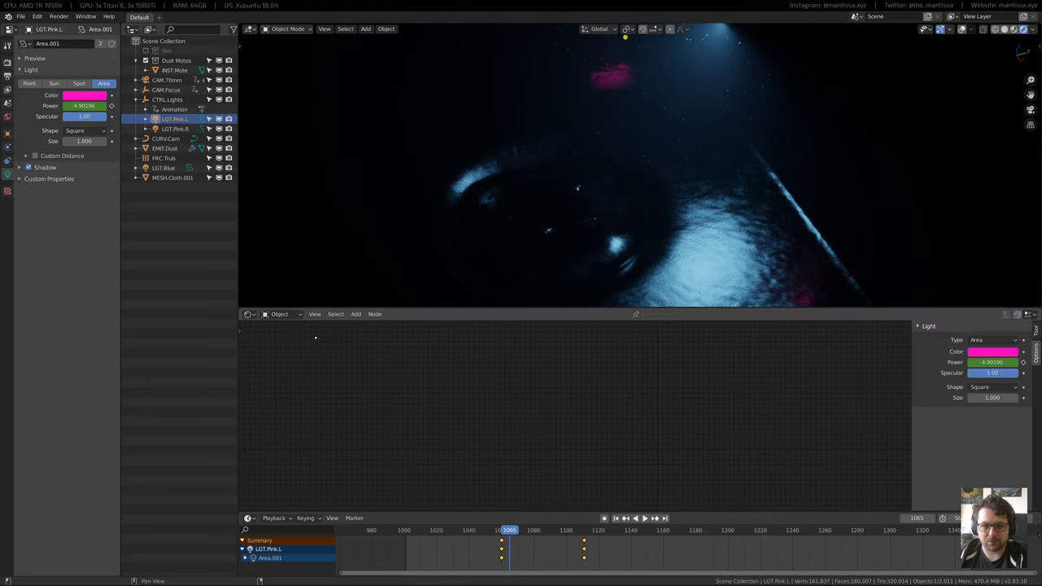
{"action": "left_click", "coordinate": [280, 336]}
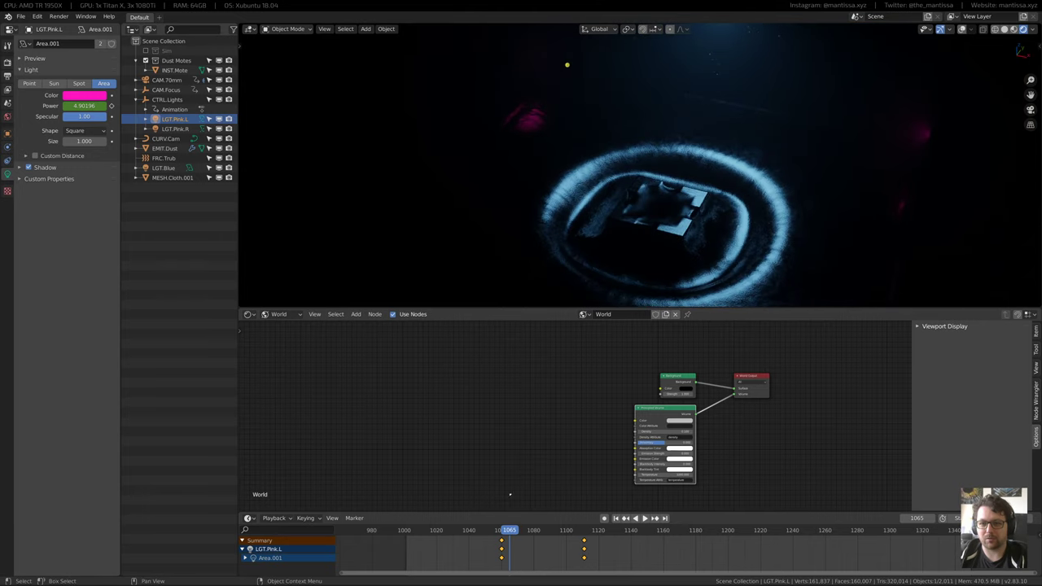
Turn on the overlays in the rendered view, replay and scrub the light animation, and stop at frame 1188
{"action": "key", "text": "space"}
{"action": "left_click_drag", "start_coordinate": [624, 533], "coordinate": [632, 437]}
{"action": "key", "text": "space"}
{"action": "key", "text": "shift+alt+z"}
{"action": "middle_click_drag", "start_coordinate": [635, 244], "coordinate": [634, 312]}
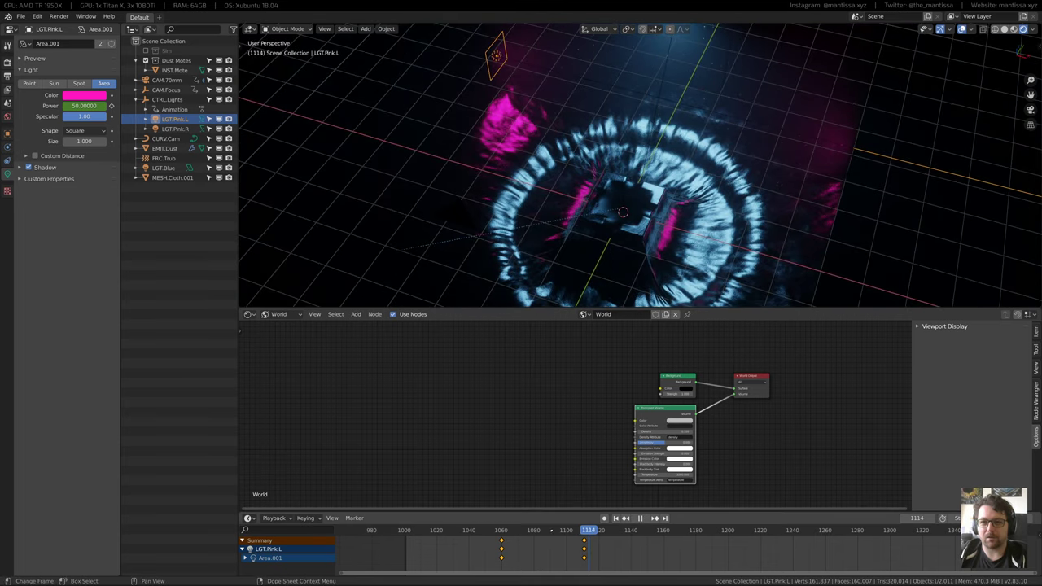
{"action": "left_click_drag", "start_coordinate": [551, 530], "coordinate": [494, 530]}
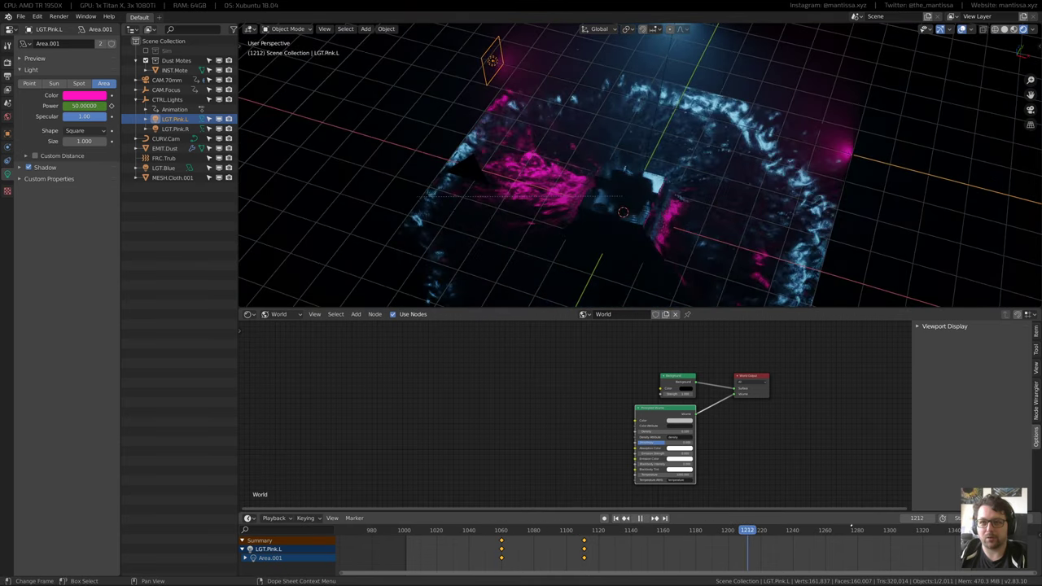
{"action": "key", "text": "space"}
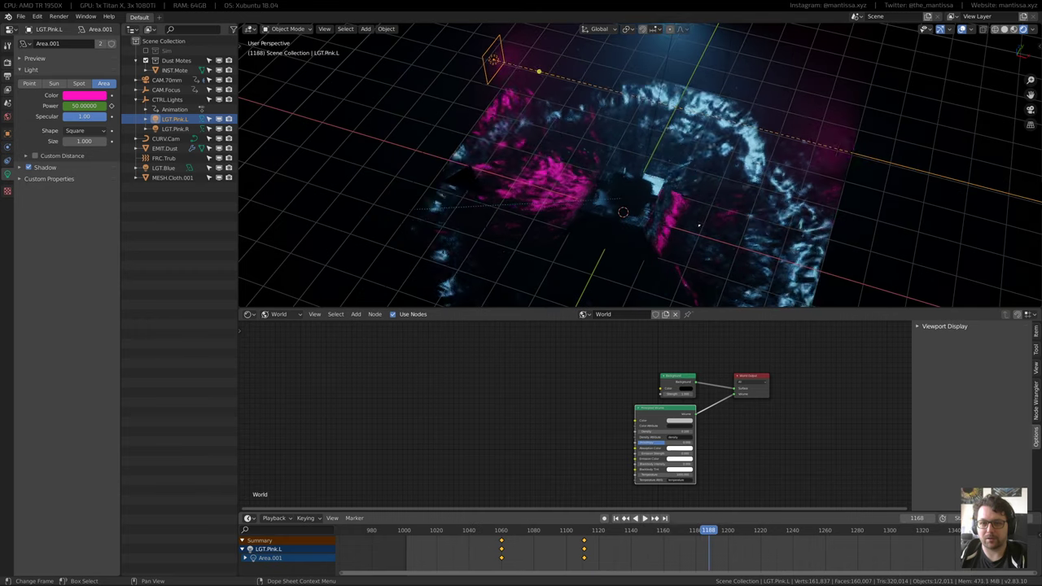
Return the rendered viewport to the scene camera and replay the shot from around frame 1036
{"action": "key", "text": "KP_0"}
{"action": "scroll", "coordinate": [643, 218], "scroll_direction": "up", "scroll_amount": 1}
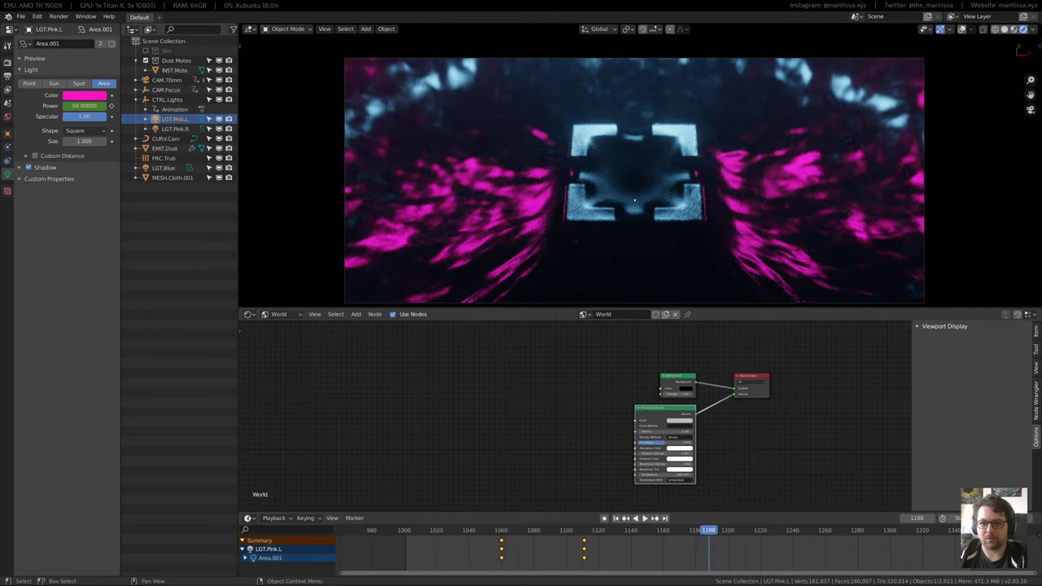
{"action": "middle_click_drag", "start_coordinate": [644, 218], "coordinate": [636, 206], "text": "shift"}
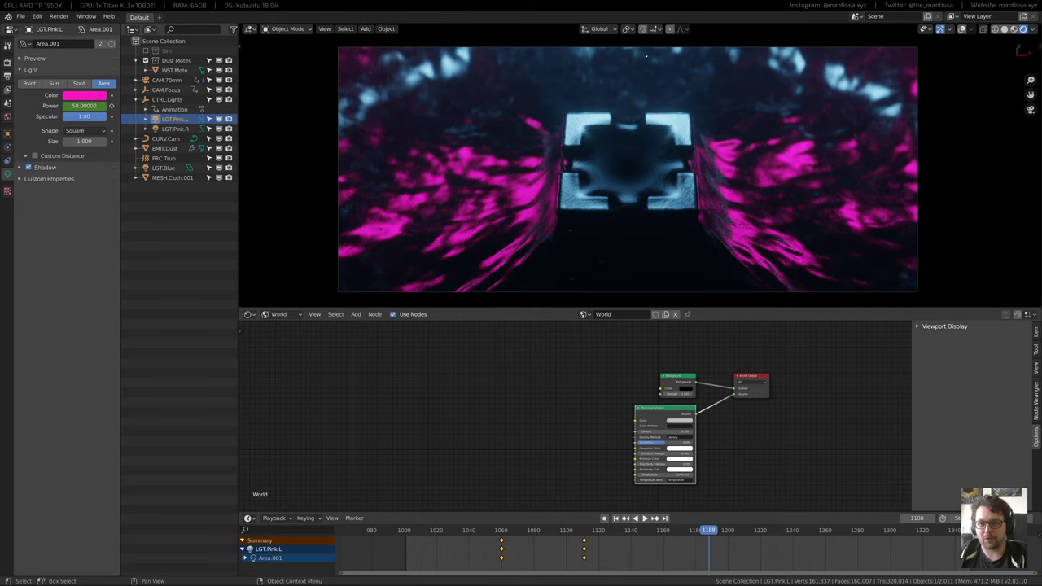
{"action": "left_click_drag", "start_coordinate": [500, 532], "coordinate": [462, 532]}
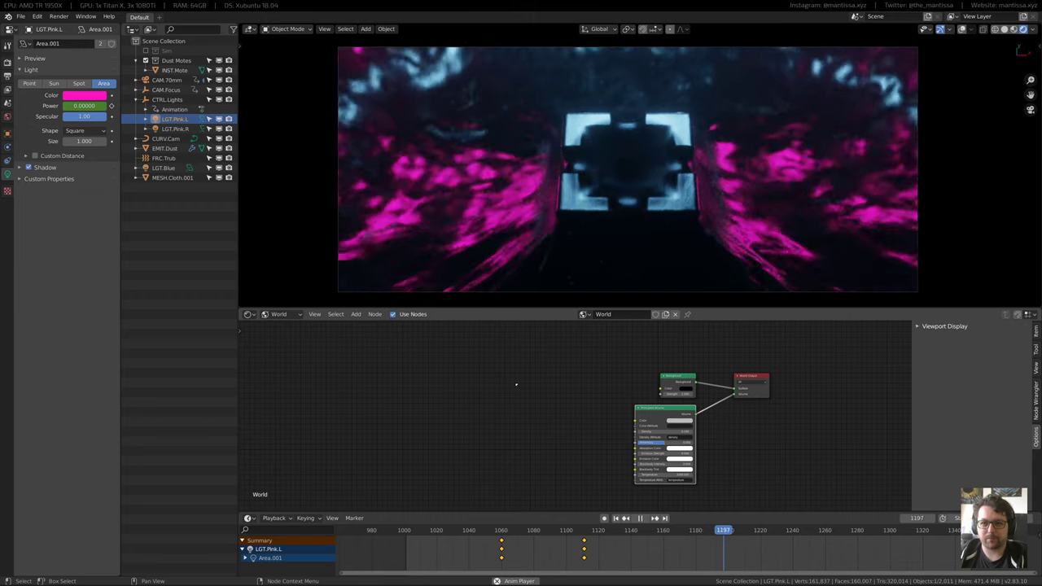
Close the cloth title scene and file manager, and show the abstract scene's Render Result beside its compositing nodes
{"action": "middle_click_drag", "start_coordinate": [535, 375], "coordinate": [513, 377]}
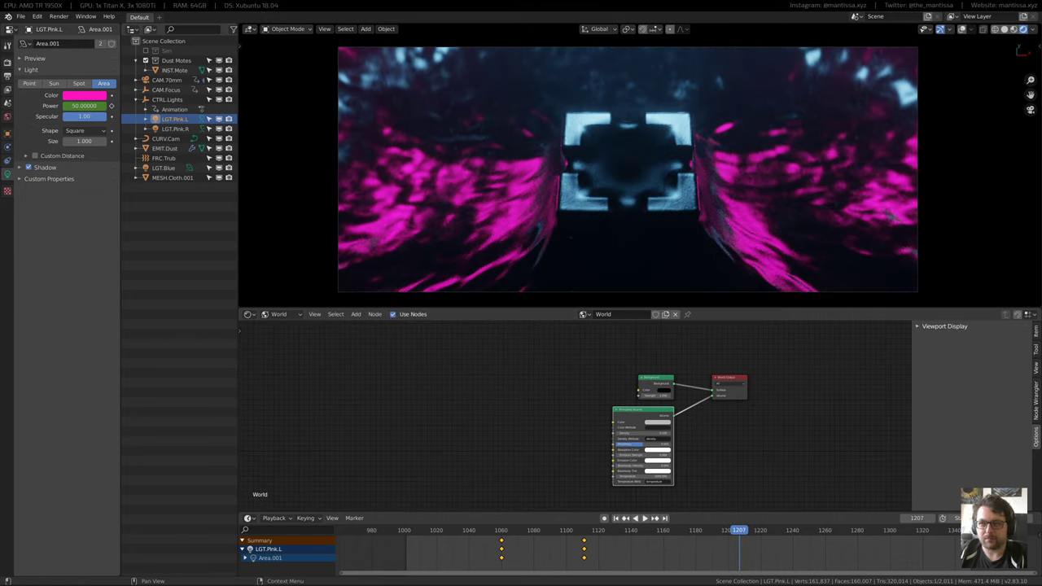
{"action": "key", "text": "ctrl+q"}
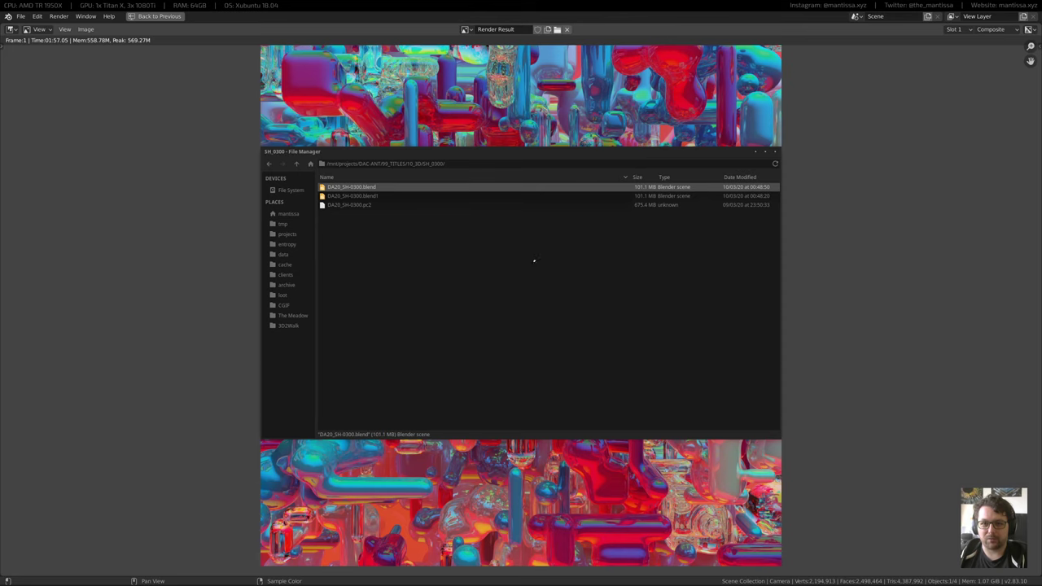
{"action": "left_click", "coordinate": [770, 153]}
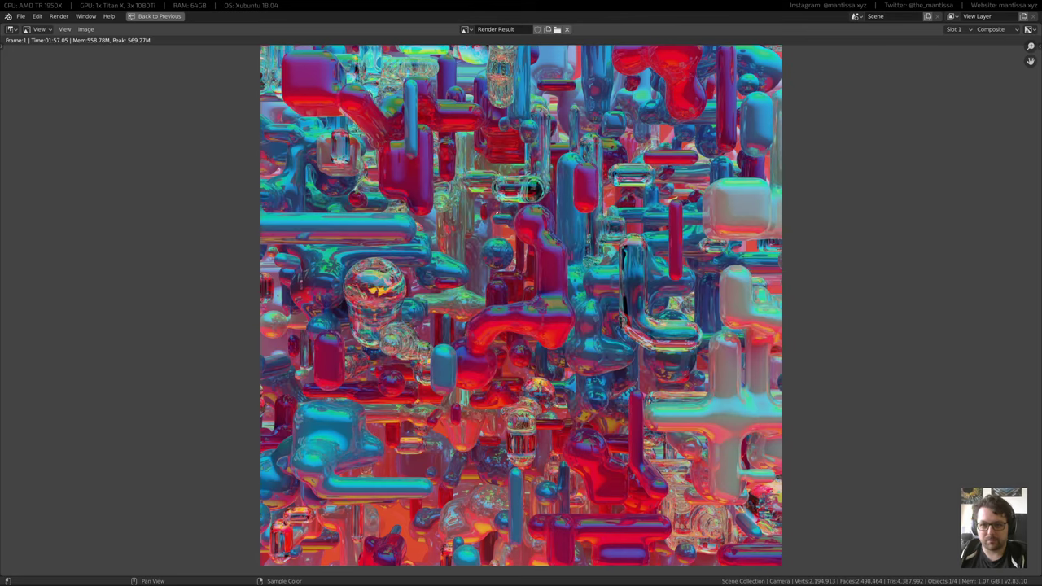
{"action": "key", "text": "Escape"}
{"action": "key", "text": "shift+F10"}
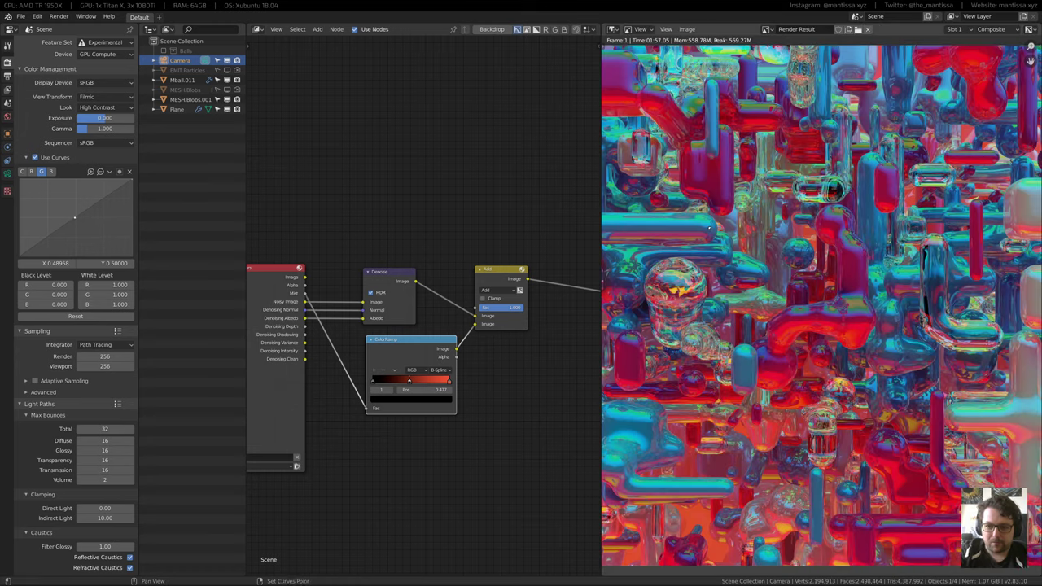
Set the Color Management look to Very High Contrast while framing the whole render
{"action": "scroll", "coordinate": [773, 248], "scroll_direction": "down", "scroll_amount": 4}
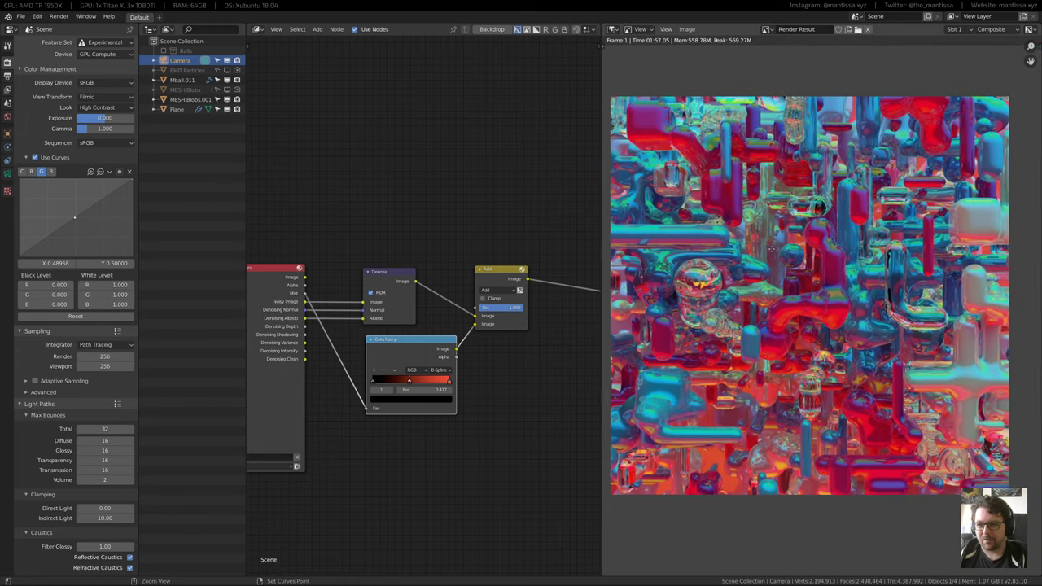
{"action": "middle_click_drag", "start_coordinate": [774, 249], "coordinate": [773, 251]}
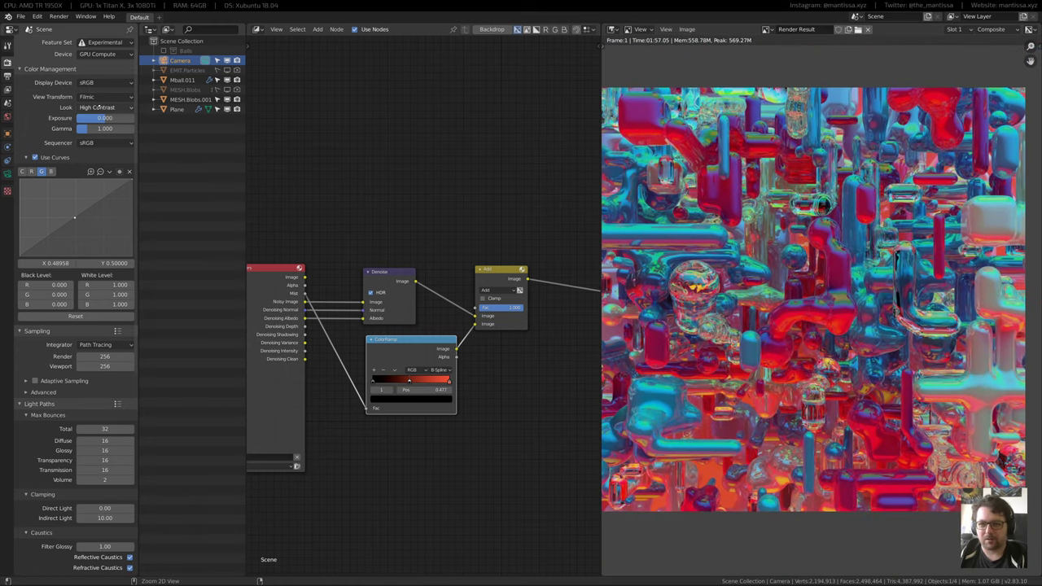
{"action": "scroll", "coordinate": [98, 106], "scroll_direction": "up", "scroll_amount": 1, "text": "ctrl"}
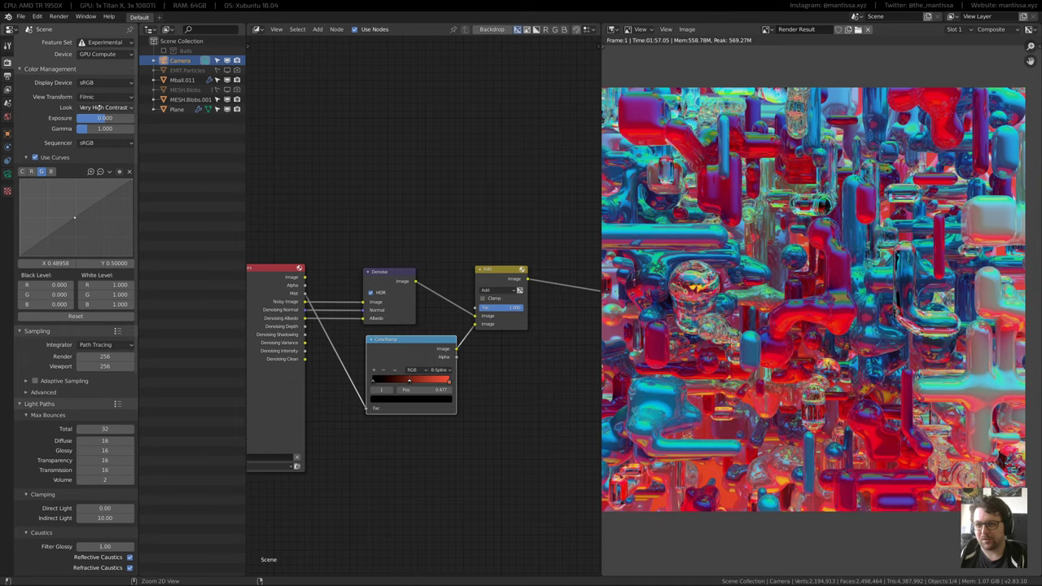
{"action": "middle_click_drag", "start_coordinate": [849, 290], "coordinate": [858, 301]}
Move the middle stop of the mist ColorRamp node to position 0.271
{"action": "scroll", "coordinate": [425, 402], "scroll_direction": "up", "scroll_amount": 2}
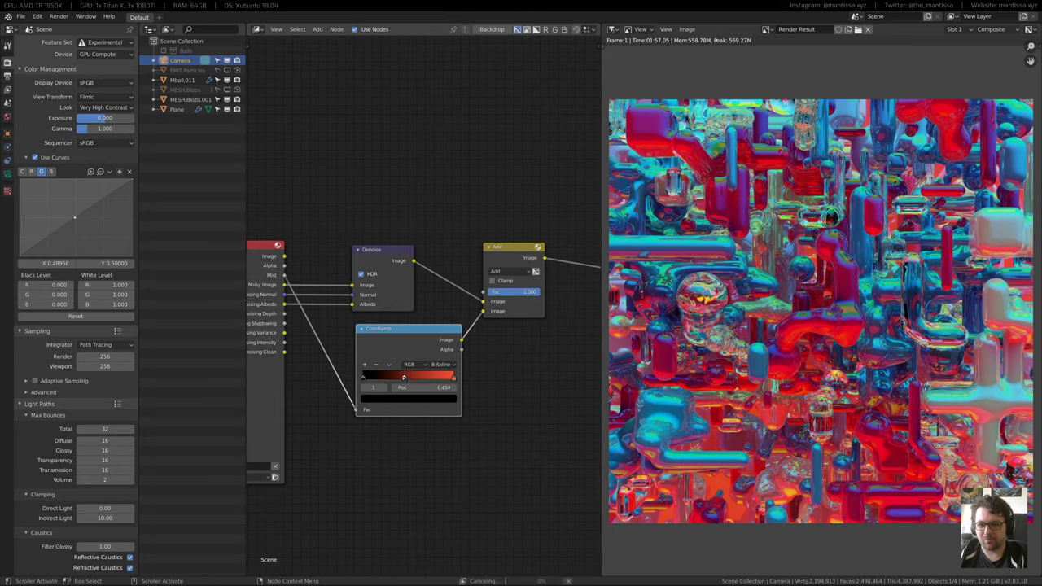
{"action": "left_click_drag", "start_coordinate": [402, 377], "coordinate": [401, 377]}
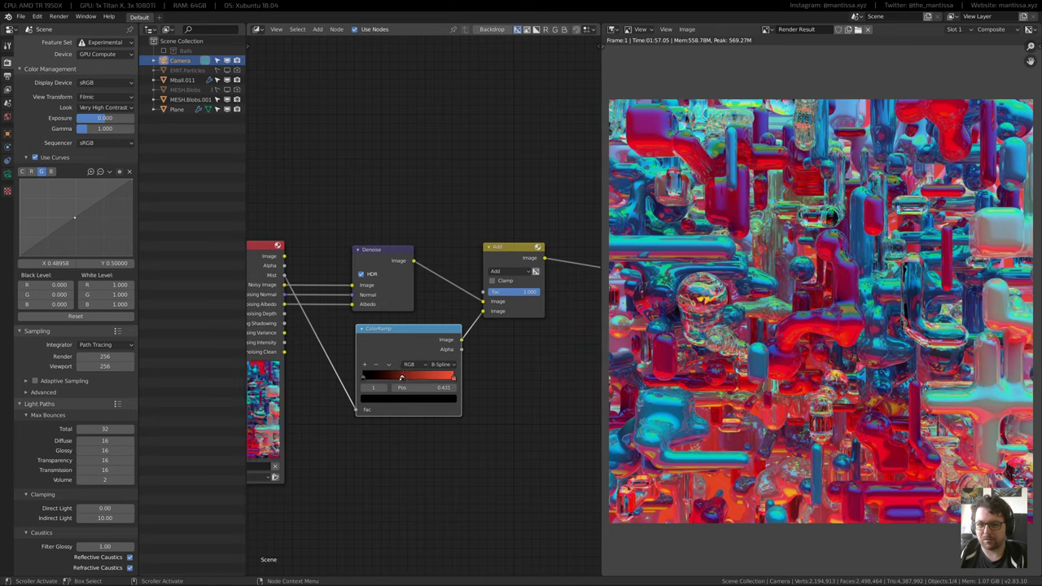
{"action": "left_click_drag", "start_coordinate": [397, 377], "coordinate": [395, 377]}
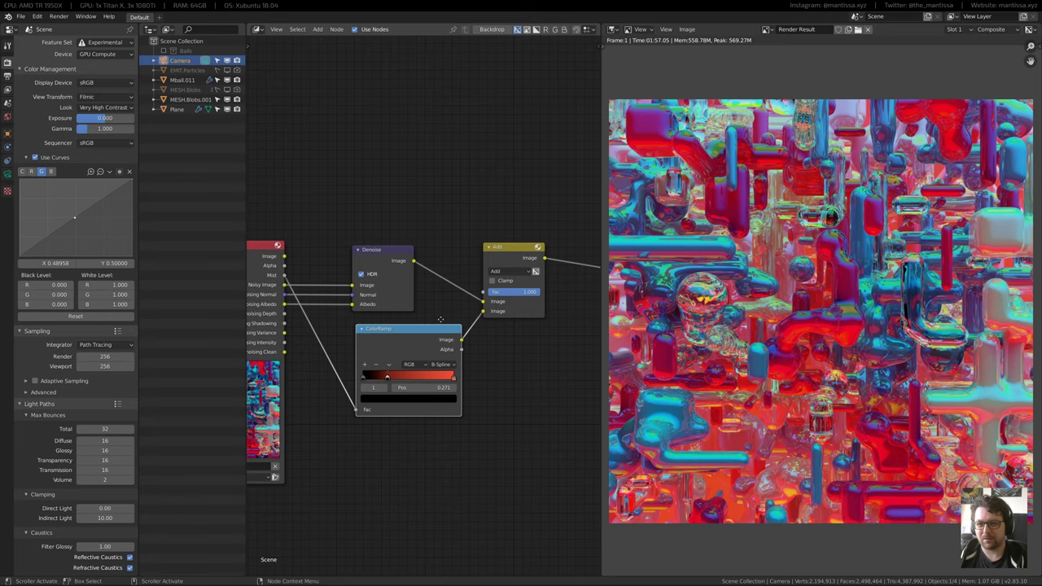
Move the Composite node farther away from the Add node to make room for more compositing nodes
{"action": "middle_click_drag", "start_coordinate": [441, 319], "coordinate": [458, 313]}
{"action": "scroll", "coordinate": [458, 313], "scroll_direction": "down", "scroll_amount": 5}
{"action": "middle_click_drag", "start_coordinate": [593, 238], "coordinate": [439, 249]}
{"action": "scroll", "coordinate": [439, 250], "scroll_direction": "up", "scroll_amount": 4}
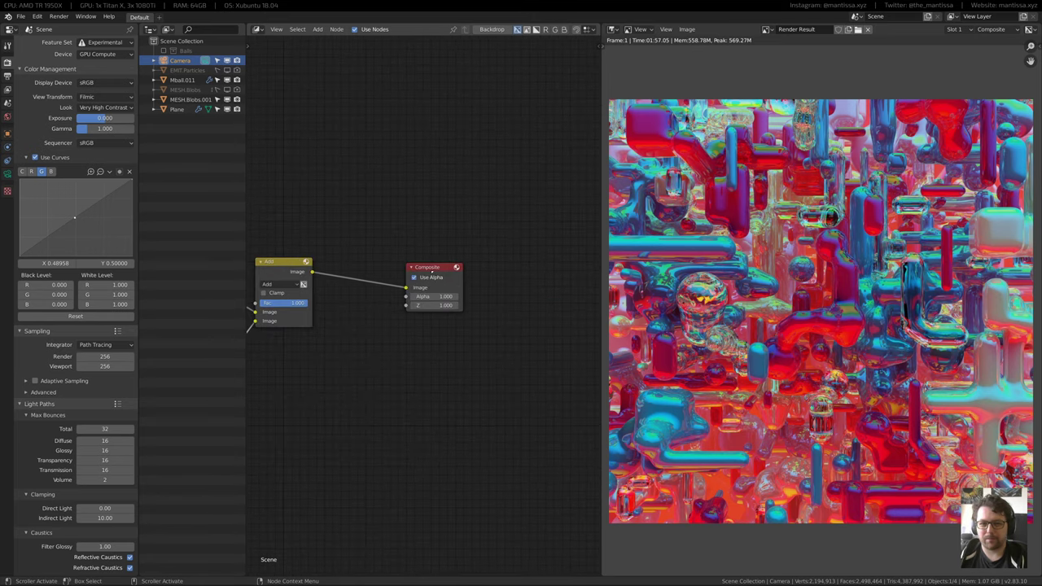
{"action": "left_click_drag", "start_coordinate": [432, 271], "coordinate": [566, 250]}
{"action": "scroll", "coordinate": [436, 306], "scroll_direction": "up", "scroll_amount": 1}
{"action": "middle_click_drag", "start_coordinate": [565, 251], "coordinate": [457, 313]}
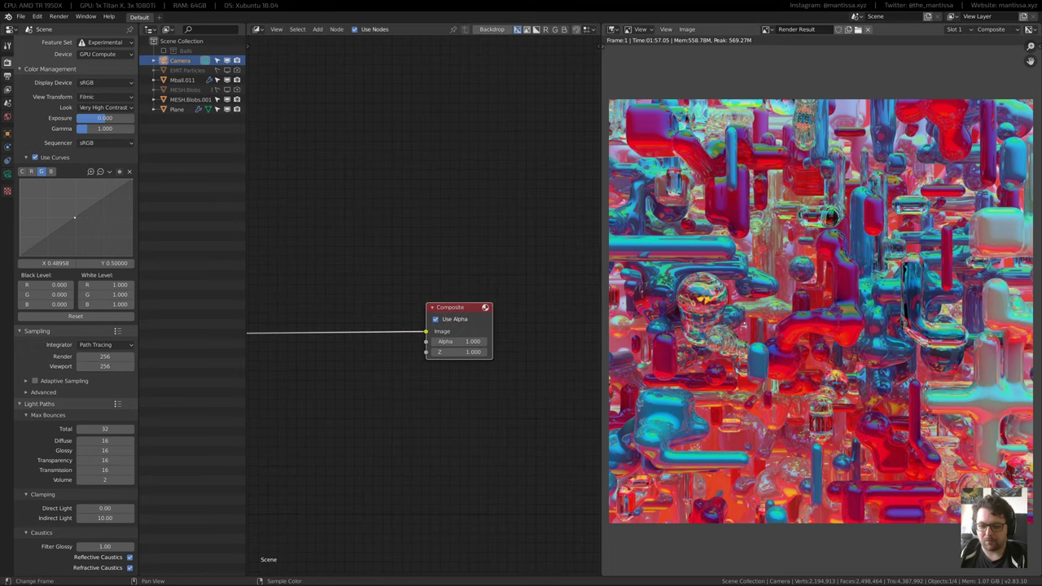
Insert a Filter node between the Add and Composite nodes and a duplicate of it right after
{"action": "key", "text": "KP_1"}
{"action": "middle_click_drag", "start_coordinate": [358, 324], "coordinate": [433, 332]}
{"action": "key", "text": "shift+a"}
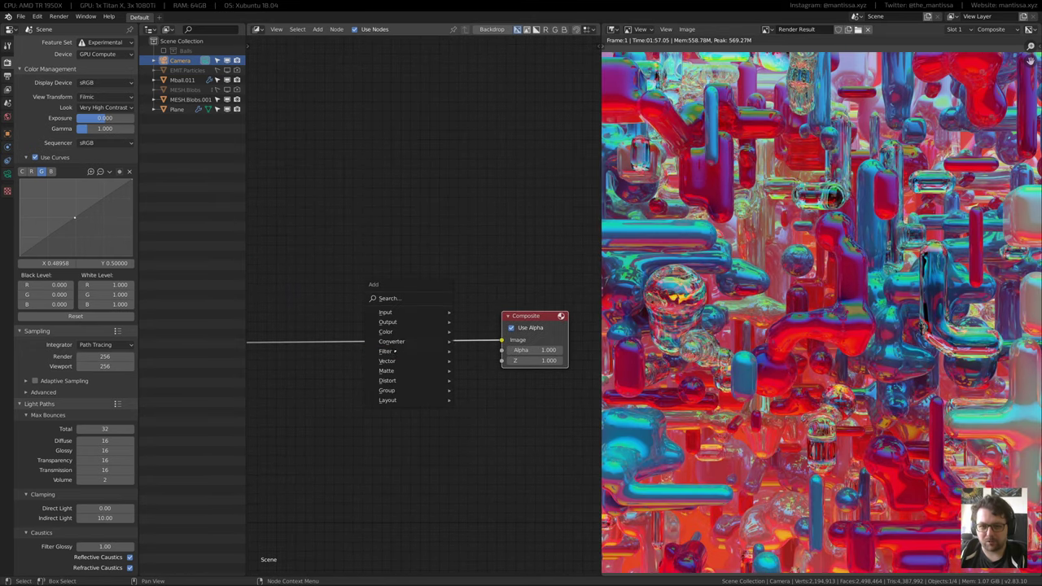
{"action": "mouse_move", "coordinate": [394, 351]}
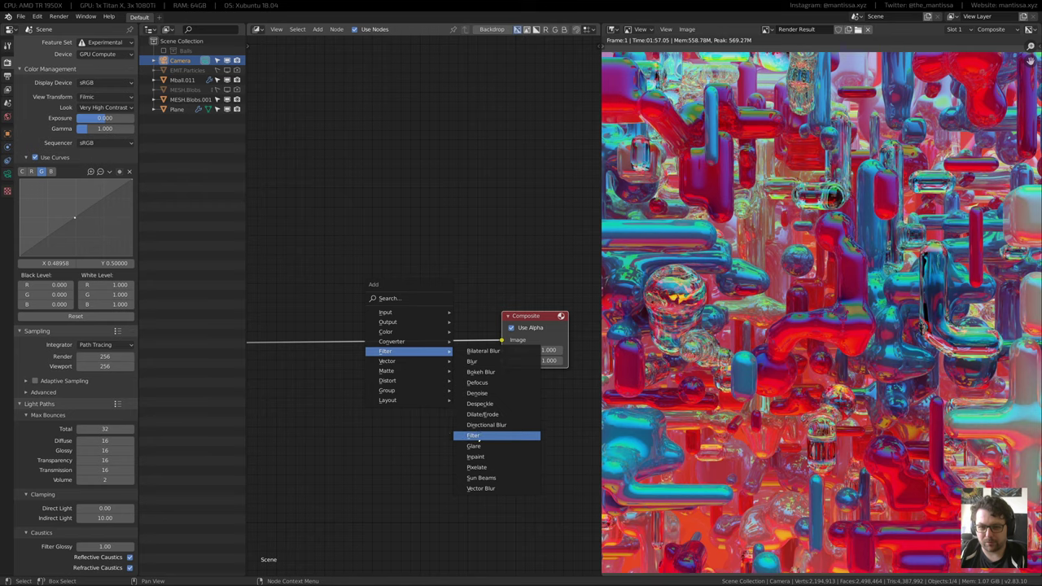
{"action": "left_click", "coordinate": [480, 435]}
{"action": "left_click", "coordinate": [369, 330]}
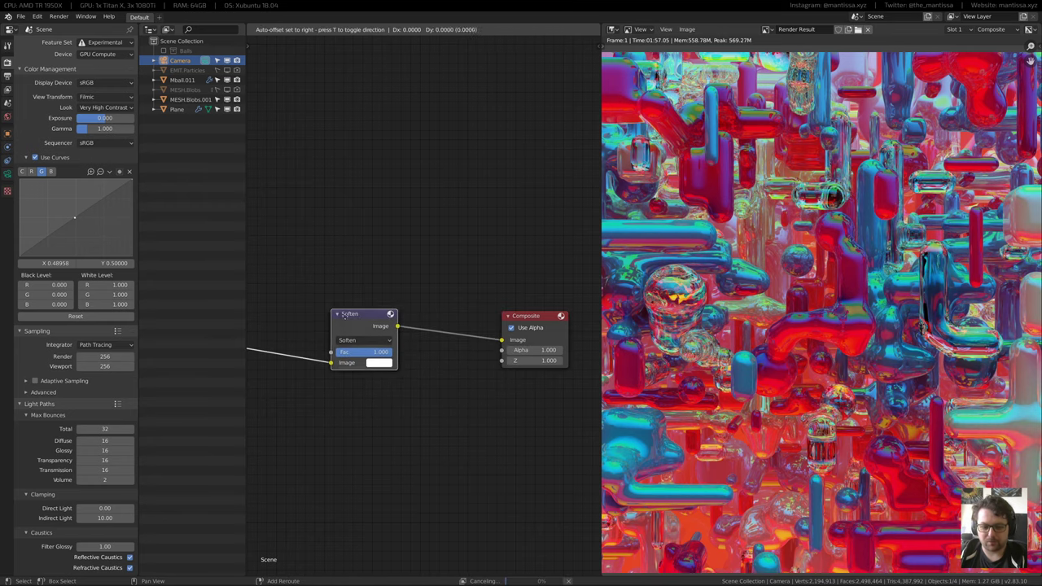
{"action": "left_click", "coordinate": [428, 319]}
Change the first Filter node's type to Sharpen and set its Fac to 0.15
{"action": "middle_click_drag", "start_coordinate": [352, 342], "coordinate": [401, 347]}
{"action": "scroll", "coordinate": [392, 349], "scroll_direction": "up", "scroll_amount": 4}
{"action": "left_click", "coordinate": [404, 348]}
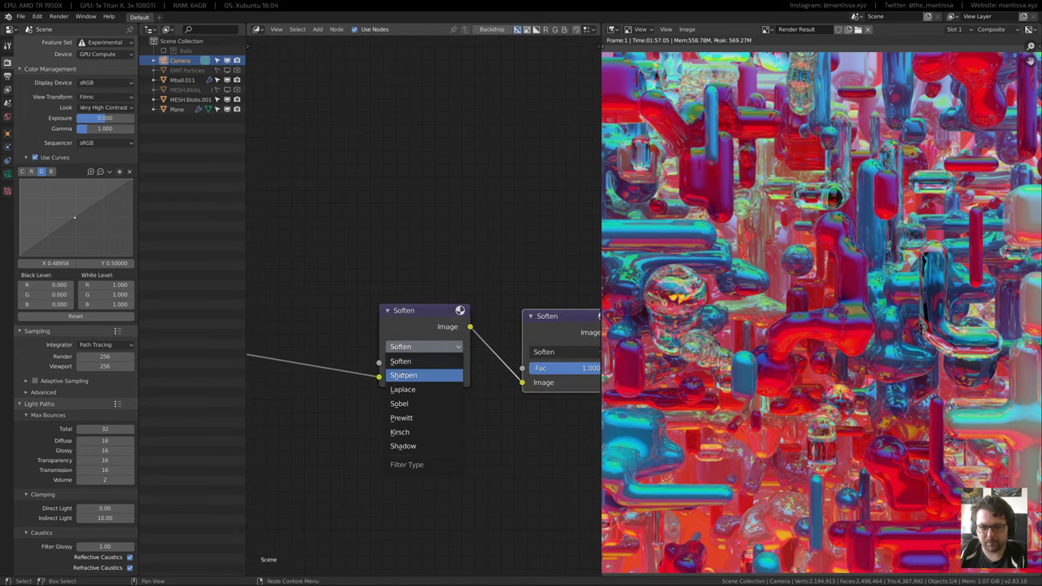
{"action": "left_click", "coordinate": [403, 375]}
{"action": "left_click", "coordinate": [414, 363]}
{"action": "type", "text": ".15"}
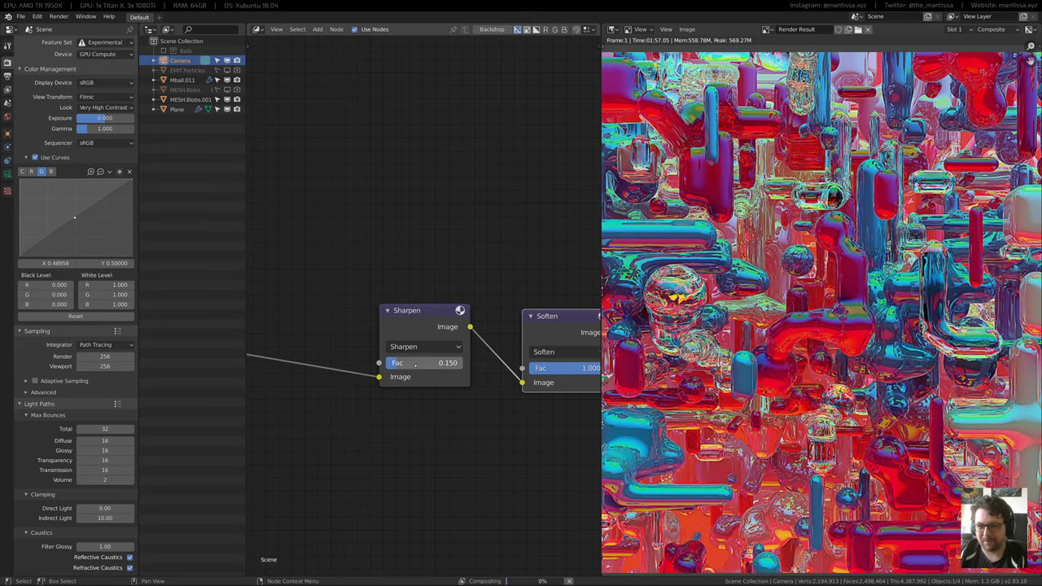
Set the Fac of the second filter node, Soften, to 0.5
{"action": "middle_click_drag", "start_coordinate": [444, 342], "coordinate": [314, 357]}
{"action": "scroll", "coordinate": [381, 370], "scroll_direction": "up", "scroll_amount": 3}
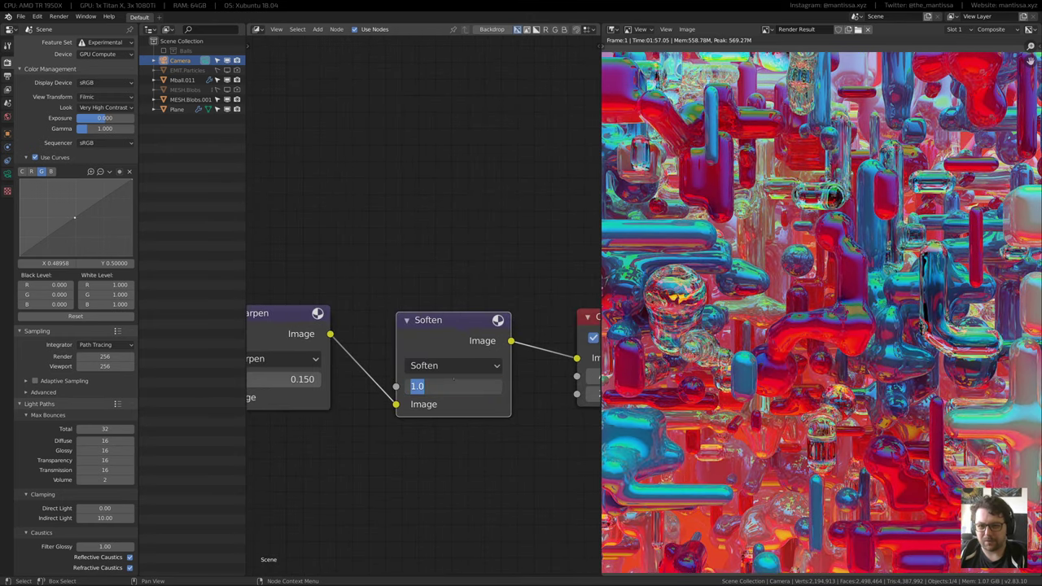
{"action": "middle_click_drag", "start_coordinate": [341, 276], "coordinate": [372, 275]}
{"action": "scroll", "coordinate": [365, 275], "scroll_direction": "down", "scroll_amount": 1}
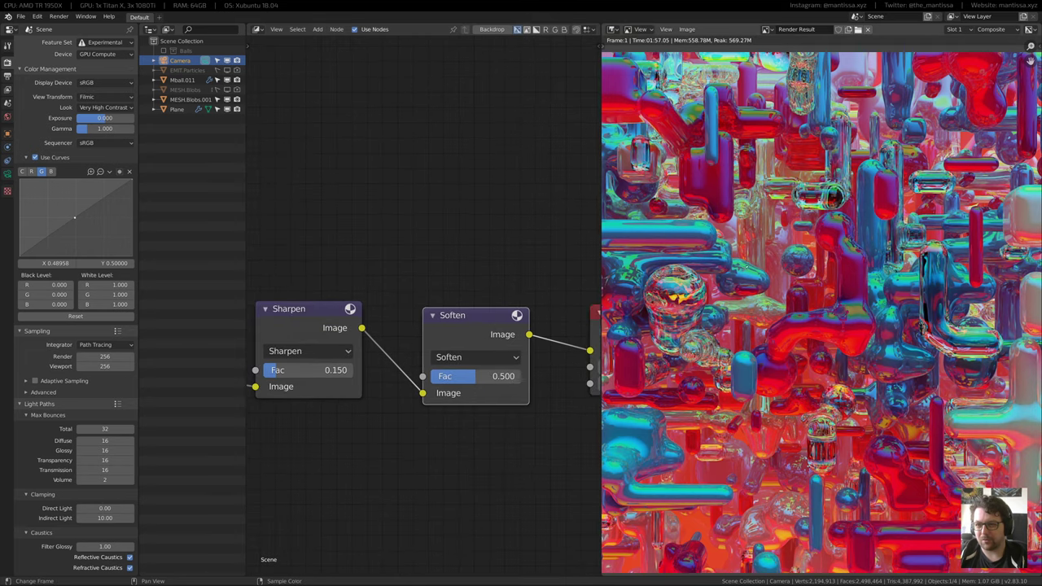
Examine a close-up of the render while muting and unmuting the Sharpen and Soften nodes to compare their effect
{"action": "scroll", "coordinate": [741, 264], "scroll_direction": "up", "scroll_amount": 4}
{"action": "middle_click_drag", "start_coordinate": [684, 254], "coordinate": [765, 282]}
{"action": "scroll", "coordinate": [754, 280], "scroll_direction": "down", "scroll_amount": 1}
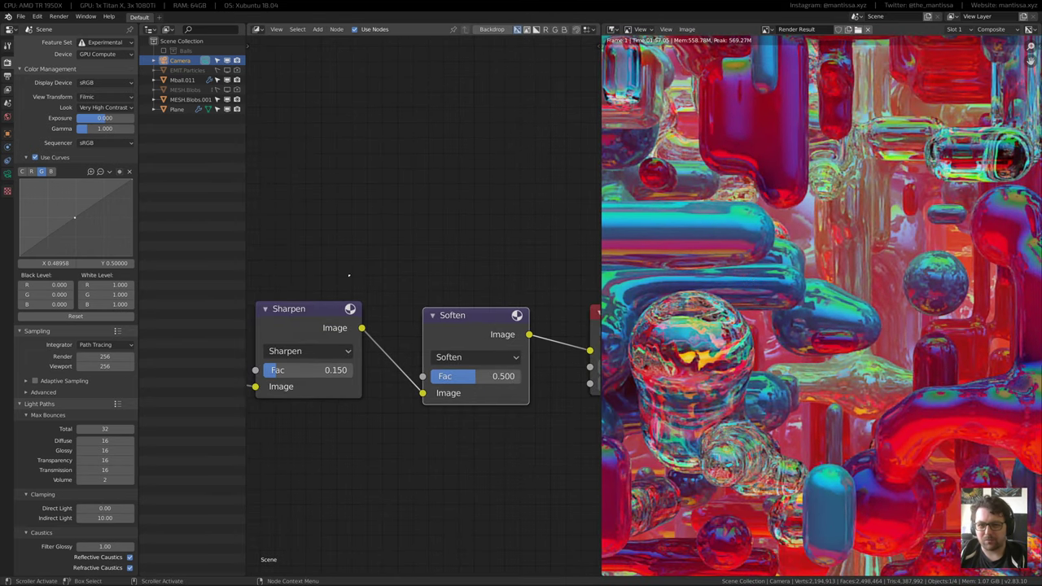
{"action": "key", "text": "m"}
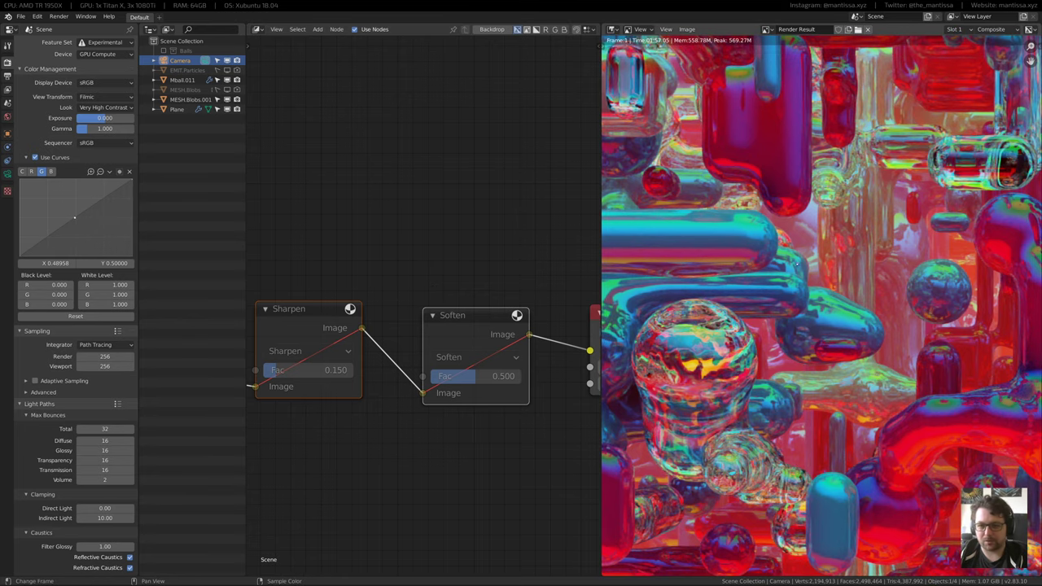
{"action": "middle_click_drag", "start_coordinate": [772, 250], "coordinate": [768, 260]}
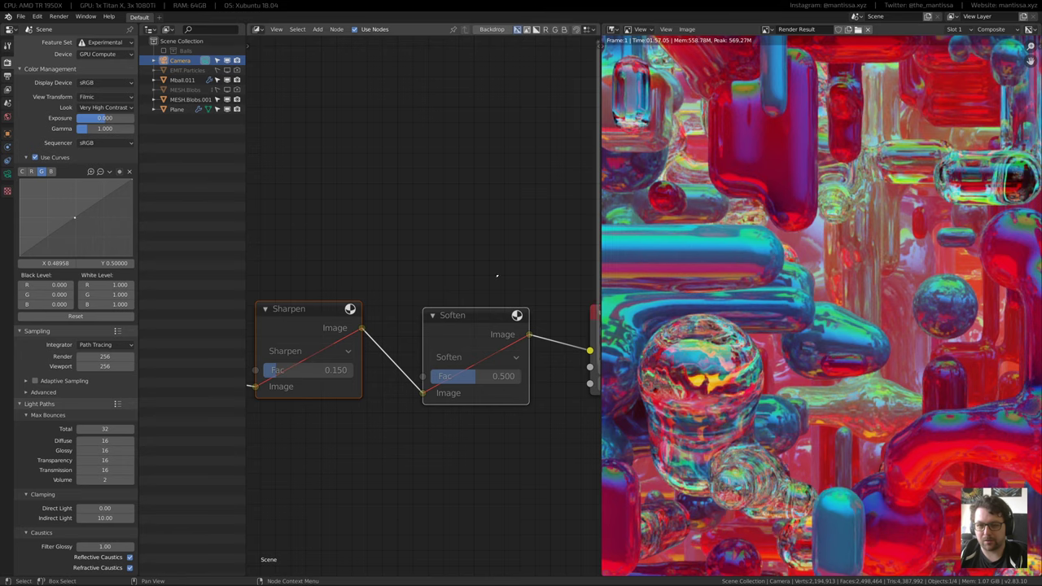
{"action": "middle_click_drag", "start_coordinate": [442, 269], "coordinate": [441, 267]}
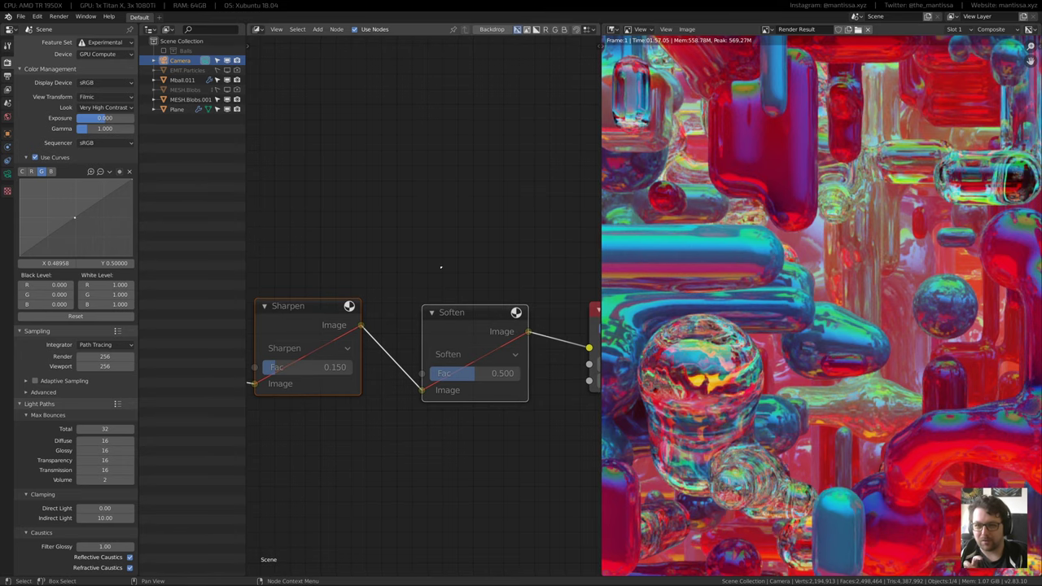
{"action": "middle_click_drag", "start_coordinate": [403, 315], "coordinate": [456, 306]}
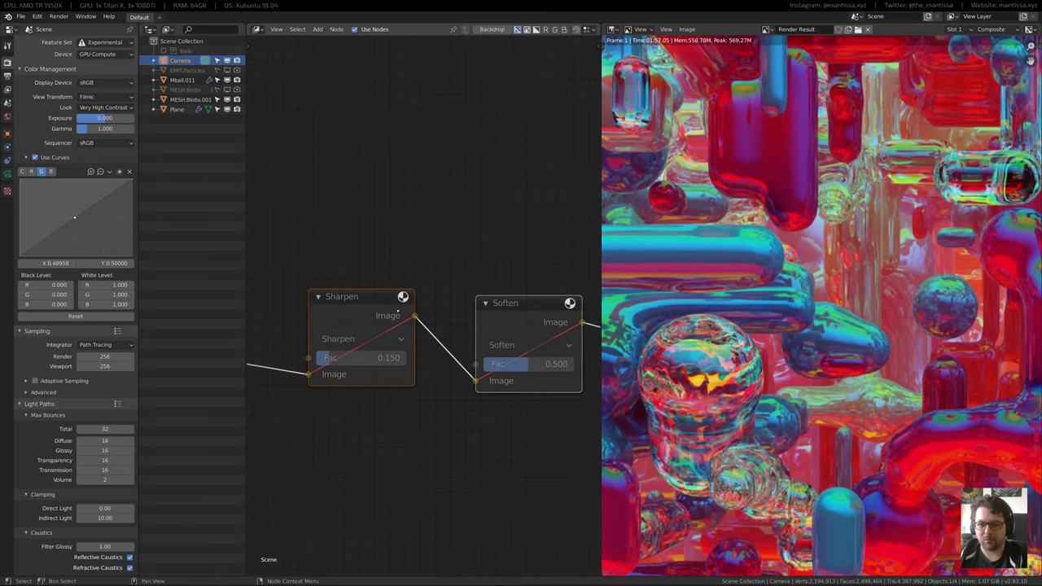
{"action": "key", "text": "m"}
{"action": "middle_click_drag", "start_coordinate": [491, 250], "coordinate": [470, 256]}
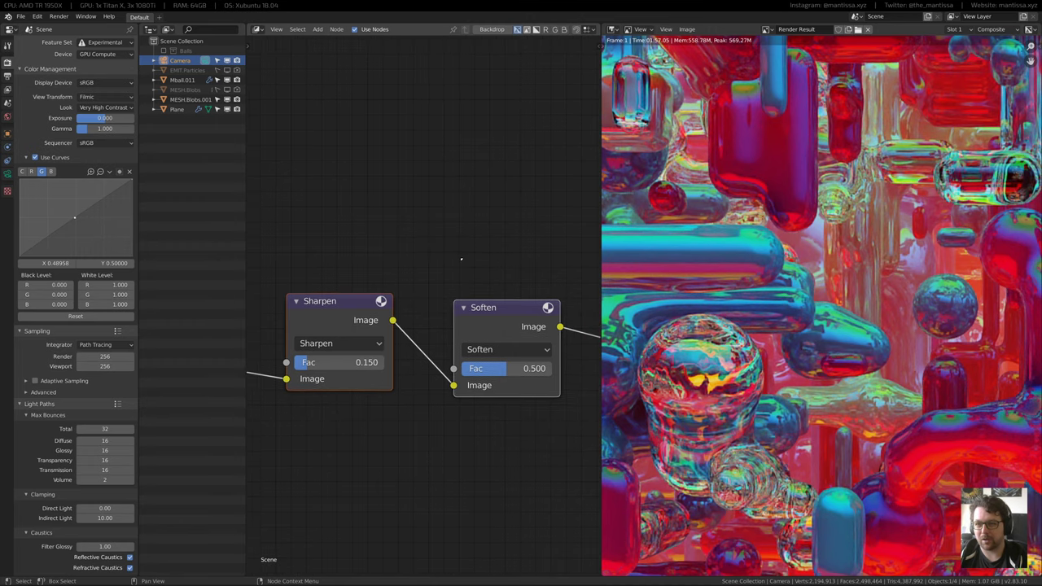
{"action": "key", "text": "m"}
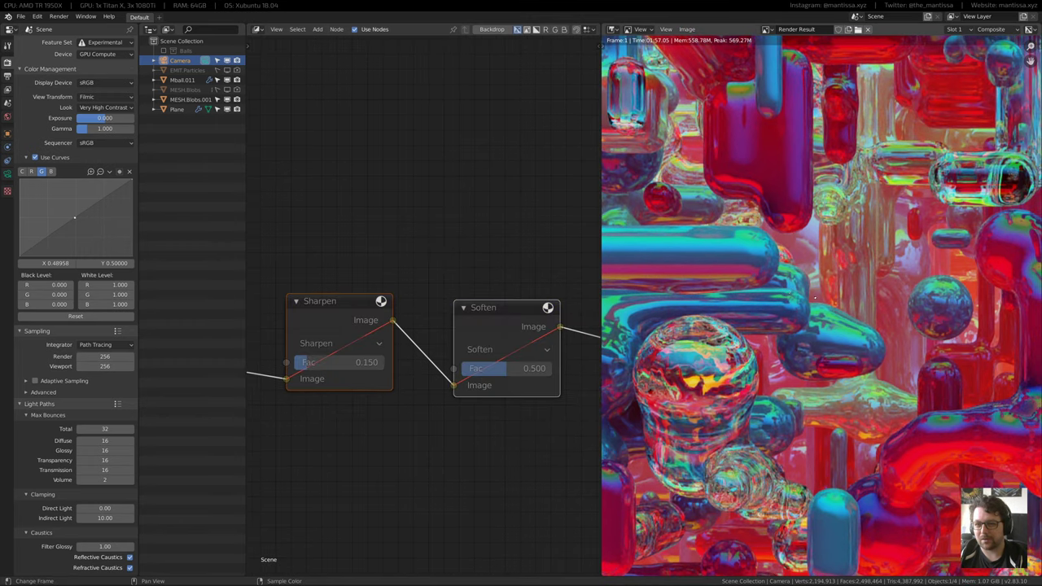
{"action": "key", "text": "m"}
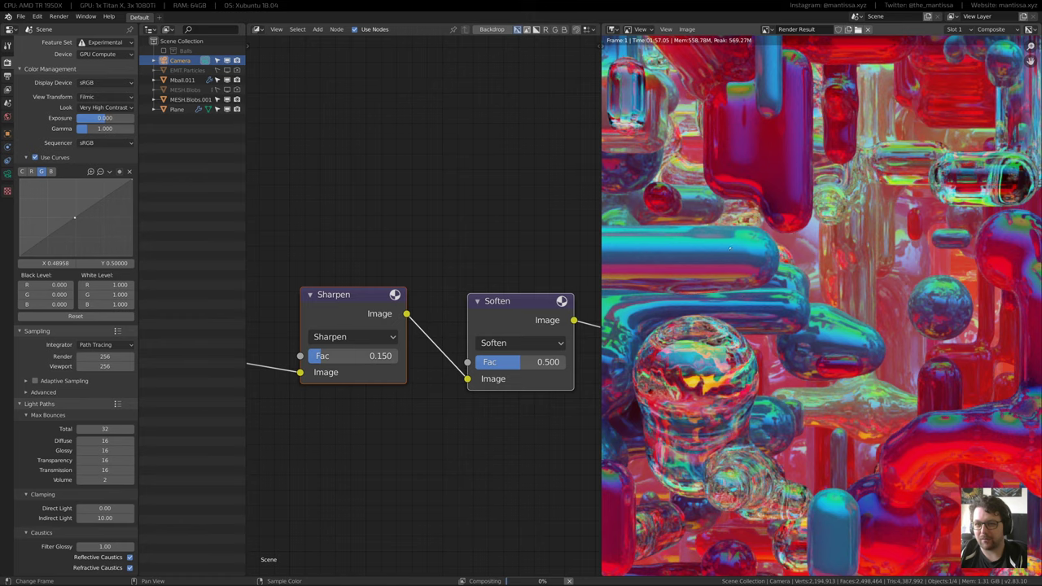
Compare the whole render with the Sharpen and Soften nodes muted and enabled again
{"action": "scroll", "coordinate": [765, 255], "scroll_direction": "down", "scroll_amount": 2}
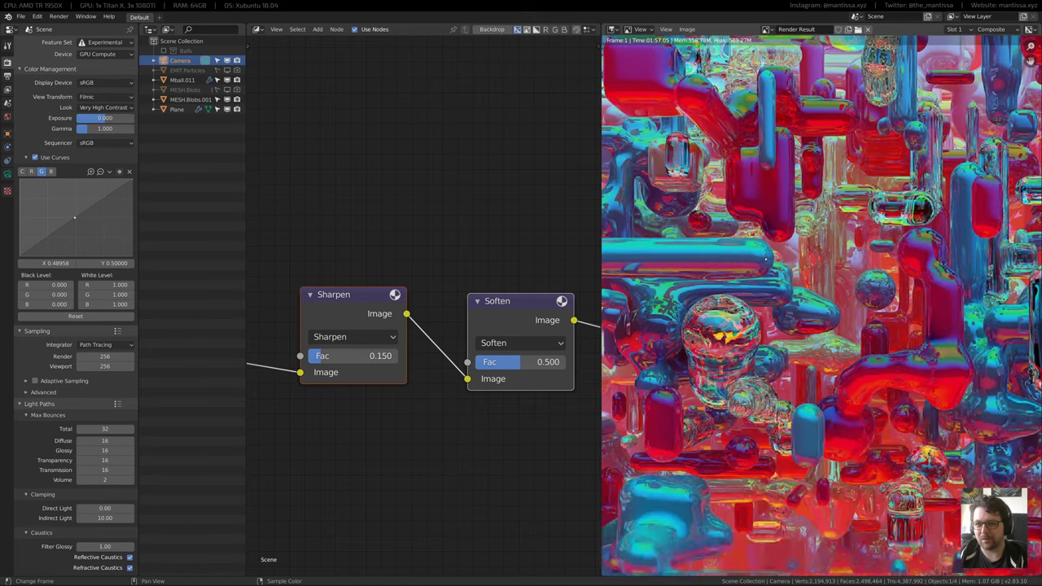
{"action": "middle_click_drag", "start_coordinate": [766, 255], "coordinate": [805, 273]}
{"action": "scroll", "coordinate": [801, 261], "scroll_direction": "down", "scroll_amount": 1}
{"action": "scroll", "coordinate": [806, 273], "scroll_direction": "up", "scroll_amount": 1}
{"action": "scroll", "coordinate": [821, 316], "scroll_direction": "down", "scroll_amount": 4}
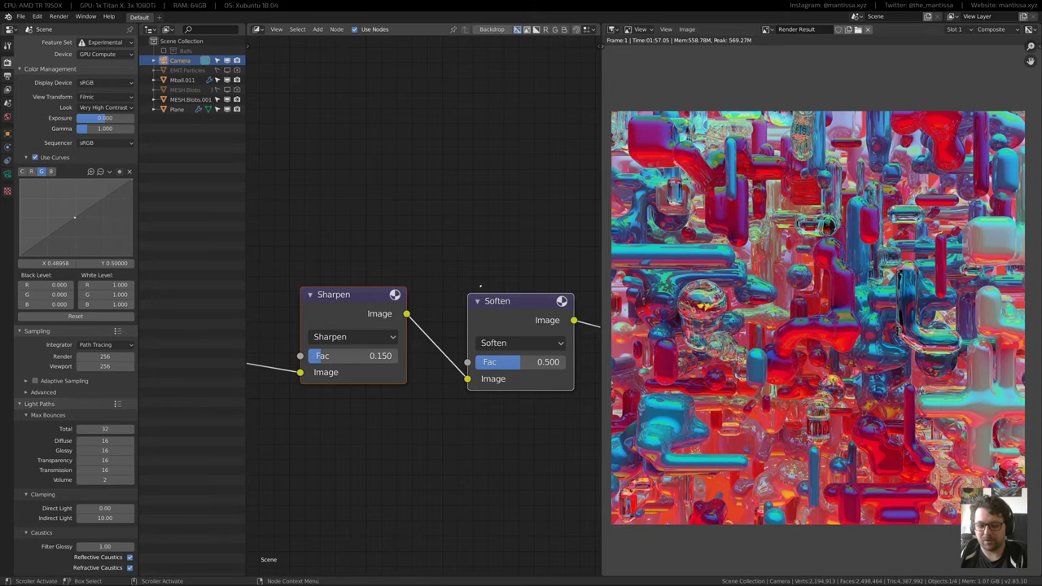
{"action": "key", "text": "m"}
{"action": "key", "text": "m"}
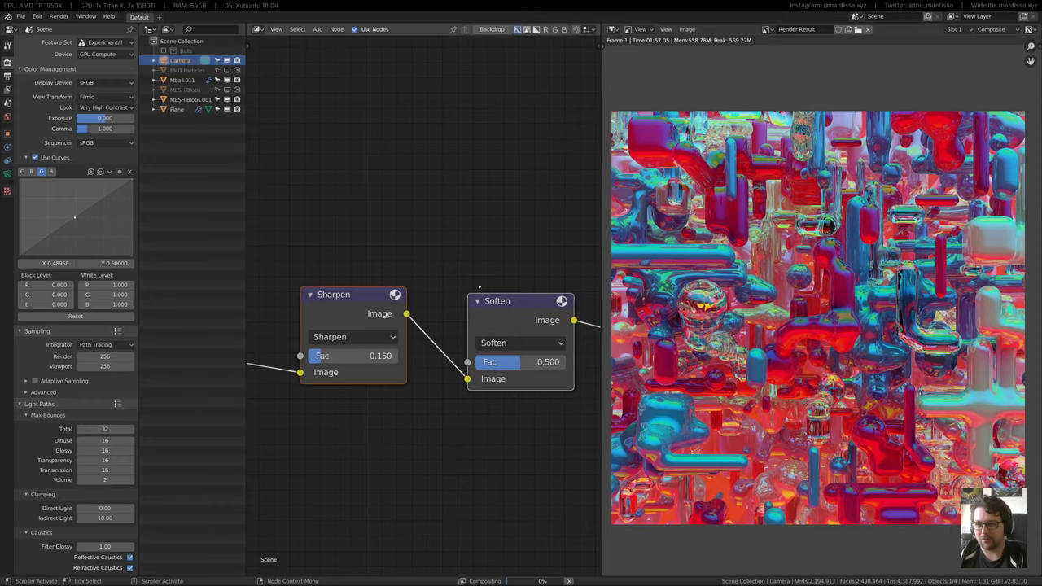
{"action": "middle_click_drag", "start_coordinate": [455, 272], "coordinate": [454, 280]}
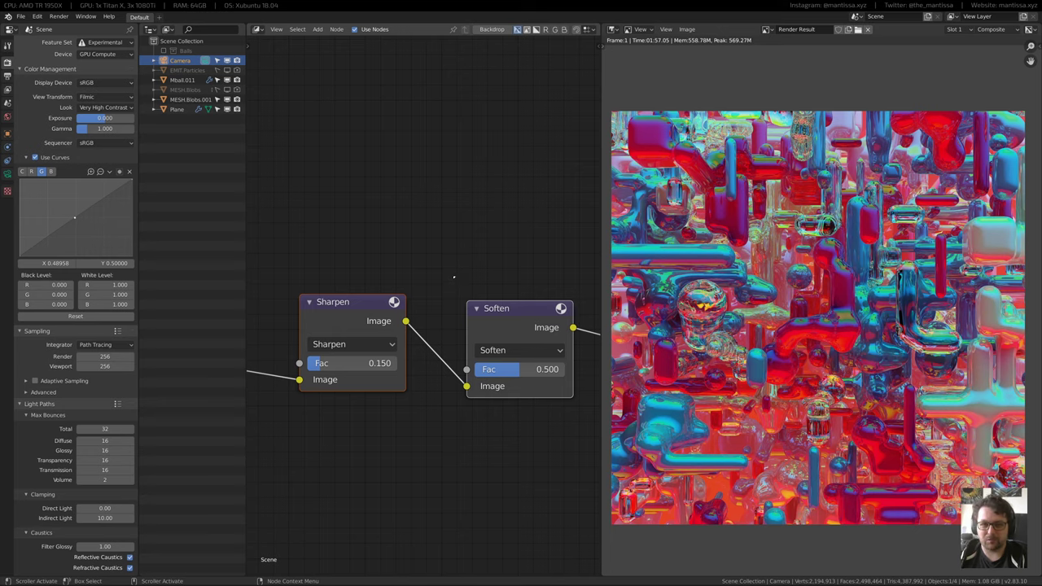
{"action": "middle_click_drag", "start_coordinate": [467, 183], "coordinate": [456, 188]}
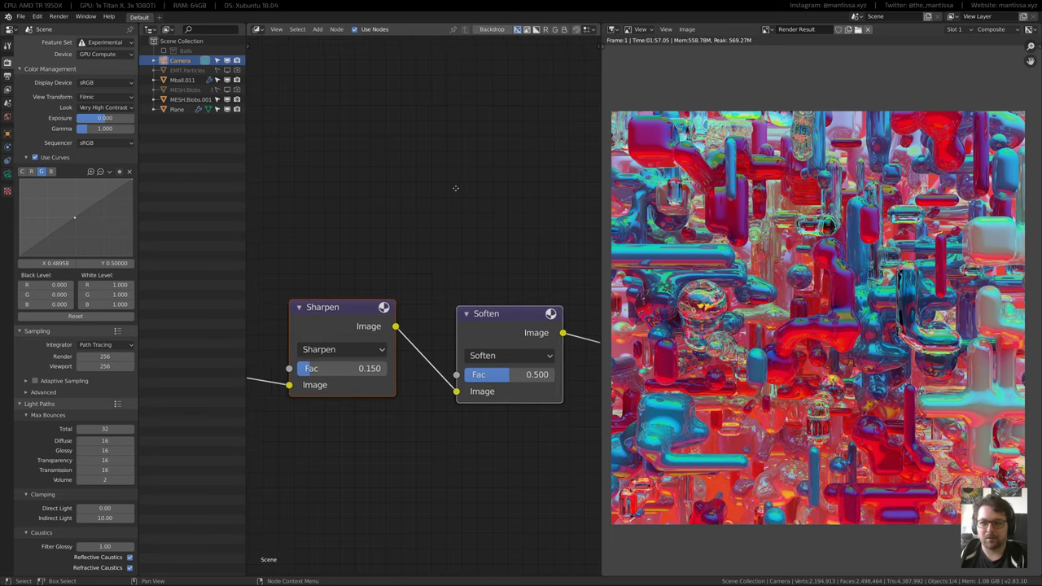
Adjust the midpoint of the blue Color Management curve to X 0.52083, Y 0.46354 and switch back to the green curve
{"action": "middle_click_drag", "start_coordinate": [444, 260], "coordinate": [455, 221]}
{"action": "scroll", "coordinate": [454, 221], "scroll_direction": "down", "scroll_amount": 2}
{"action": "left_click", "coordinate": [50, 171]}
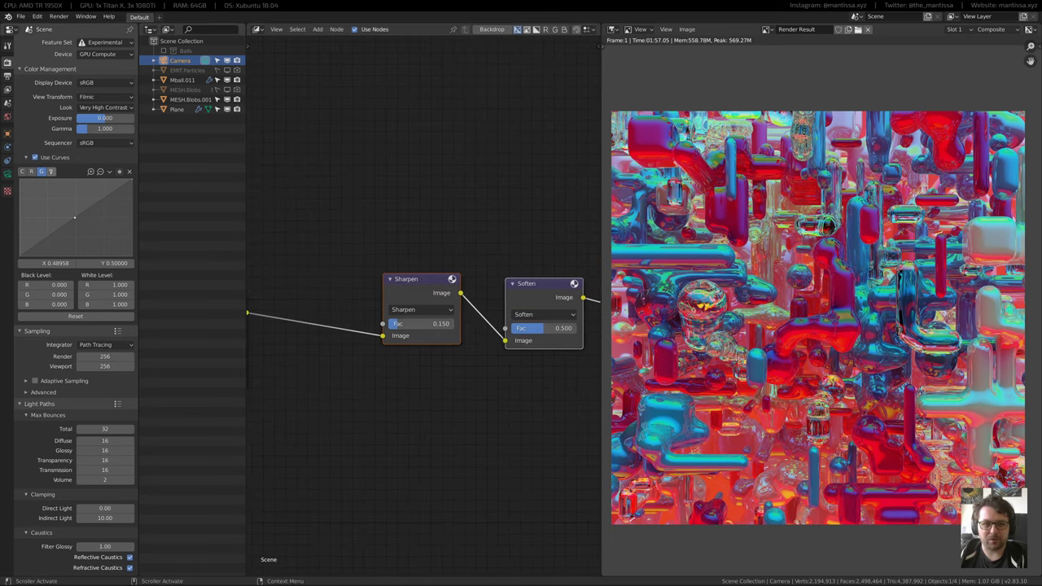
{"action": "left_click_drag", "start_coordinate": [78, 220], "coordinate": [74, 219]}
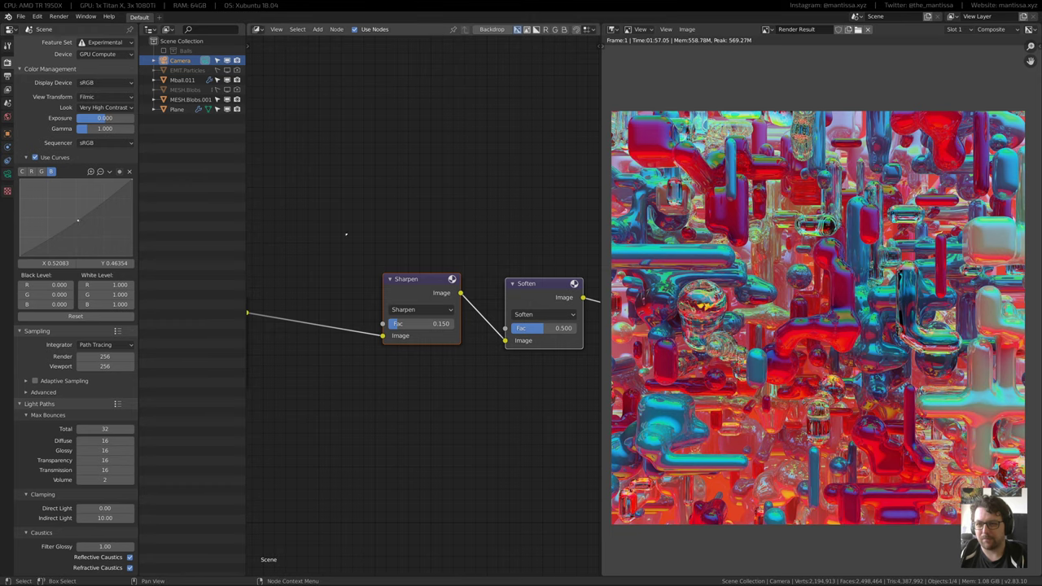
{"action": "middle_click_drag", "start_coordinate": [346, 234], "coordinate": [302, 234]}
{"action": "left_click", "coordinate": [41, 171]}
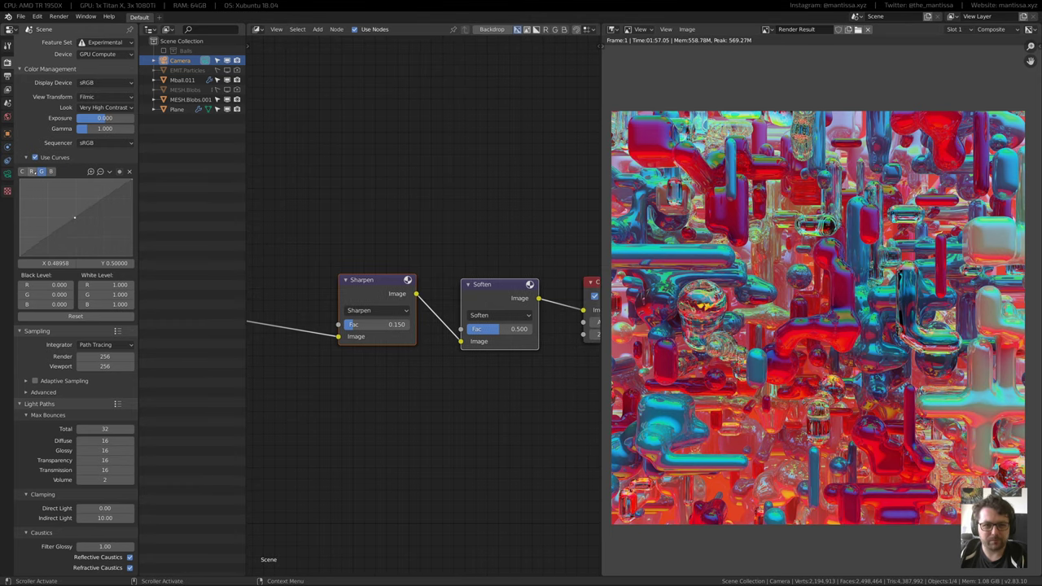
Switch the Color Management curves to the red channel and insert a Hue Saturation Value node between the Add and Sharpen nodes
{"action": "left_click", "coordinate": [31, 171]}
{"action": "scroll", "coordinate": [458, 237], "scroll_direction": "down", "scroll_amount": 3}
{"action": "middle_click_drag", "start_coordinate": [391, 247], "coordinate": [439, 197]}
{"action": "scroll", "coordinate": [426, 230], "scroll_direction": "up", "scroll_amount": 1}
{"action": "scroll", "coordinate": [417, 268], "scroll_direction": "up", "scroll_amount": 1}
{"action": "middle_click_drag", "start_coordinate": [417, 268], "coordinate": [413, 272]}
{"action": "scroll", "coordinate": [423, 270], "scroll_direction": "up", "scroll_amount": 1}
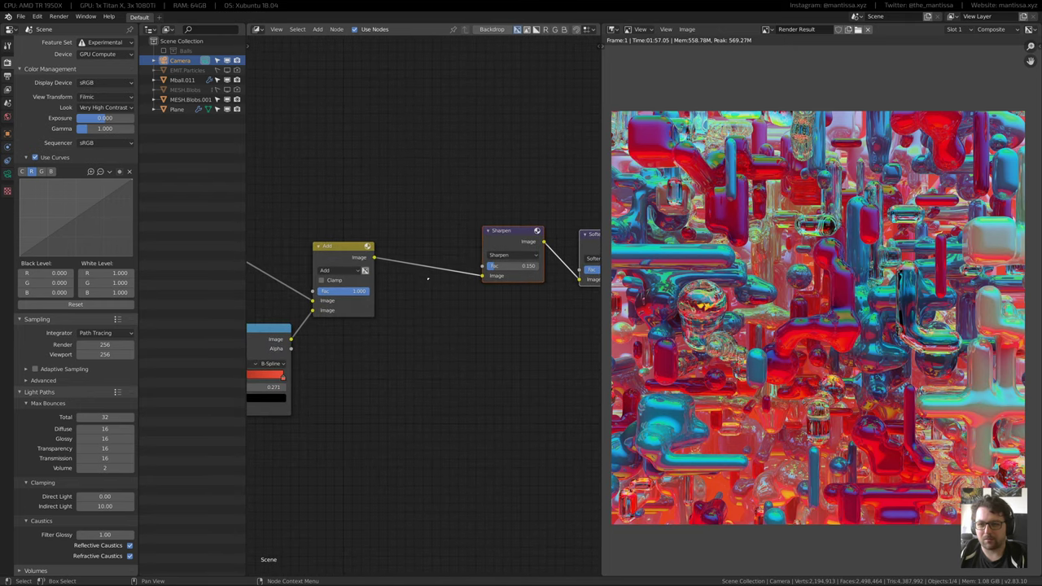
{"action": "key", "text": "shift+a"}
{"action": "mouse_move", "coordinate": [387, 266]}
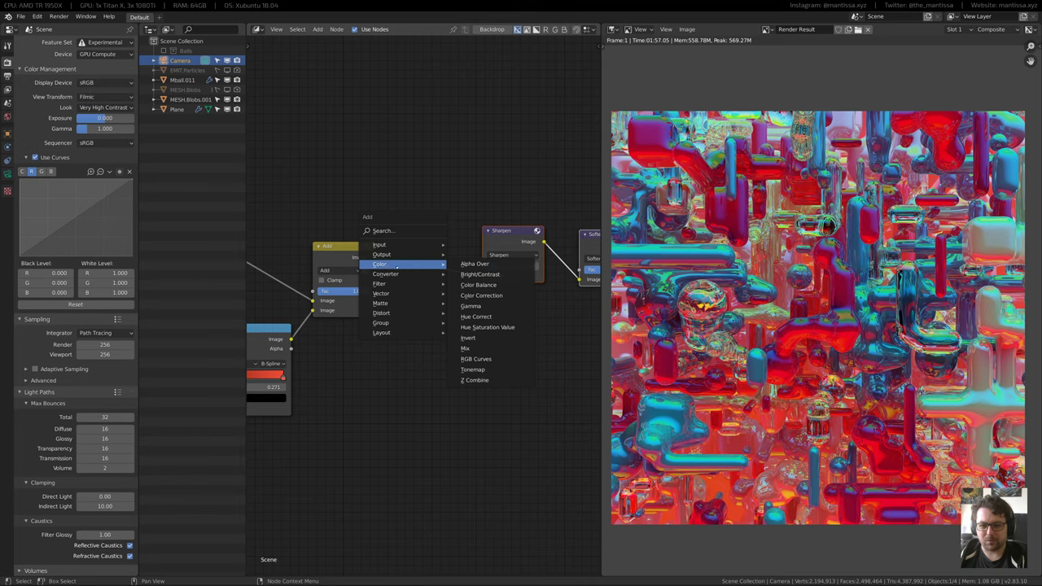
{"action": "left_click", "coordinate": [487, 326]}
{"action": "left_click", "coordinate": [481, 281]}
{"action": "scroll", "coordinate": [472, 318], "scroll_direction": "up", "scroll_amount": 2}
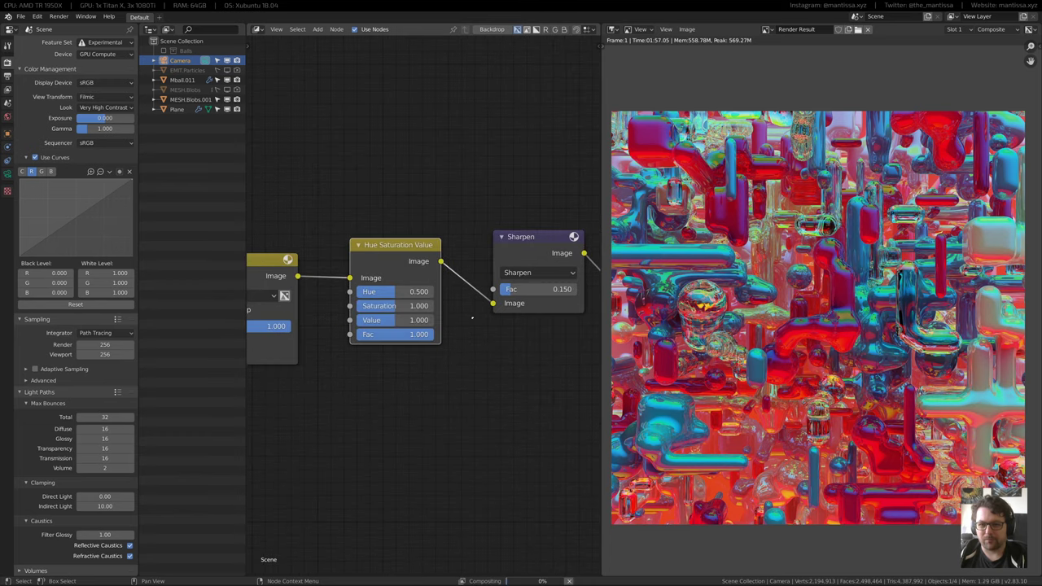
Set the Hue Saturation Value node's Saturation to 1.25 and inspect the effect on the render
{"action": "scroll", "coordinate": [472, 318], "scroll_direction": "up", "scroll_amount": 3}
{"action": "double_click", "coordinate": [342, 296]}
{"action": "type", "text": "1.25"}
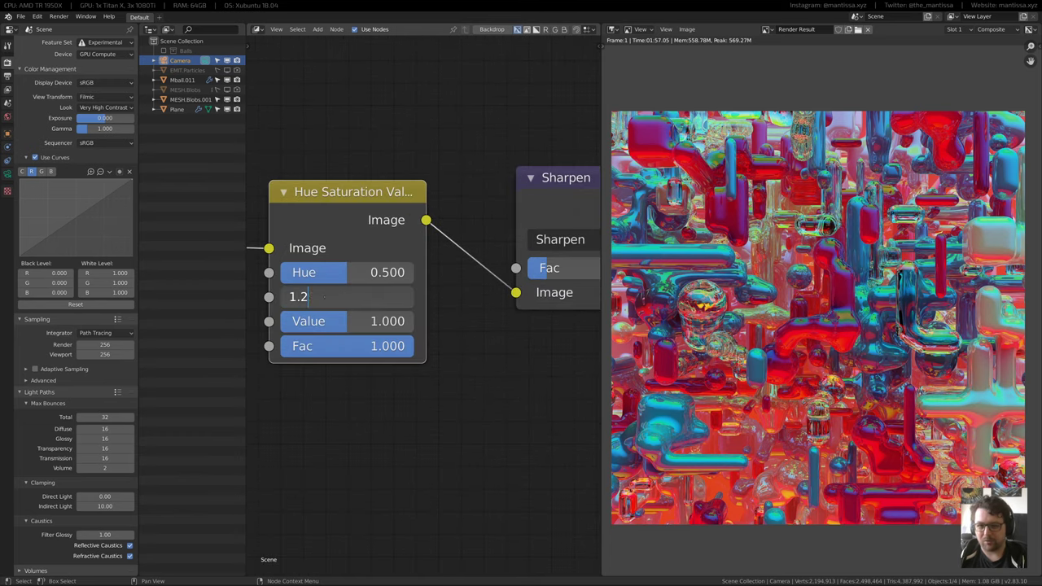
{"action": "key", "text": "Return"}
{"action": "scroll", "coordinate": [826, 272], "scroll_direction": "up", "scroll_amount": 2}
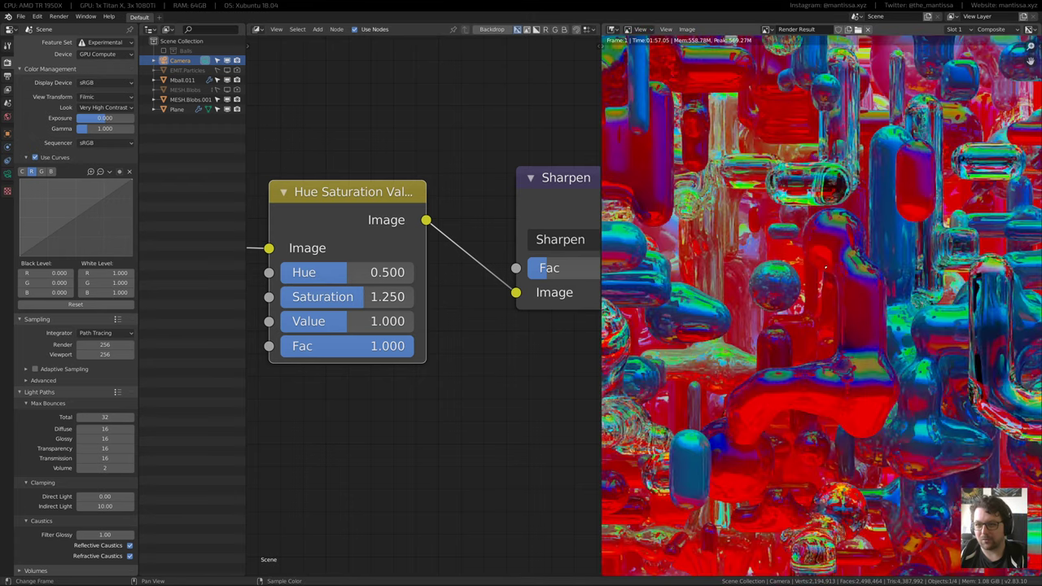
{"action": "scroll", "coordinate": [823, 279], "scroll_direction": "down", "scroll_amount": 2}
{"action": "middle_click_drag", "start_coordinate": [827, 271], "coordinate": [834, 278]}
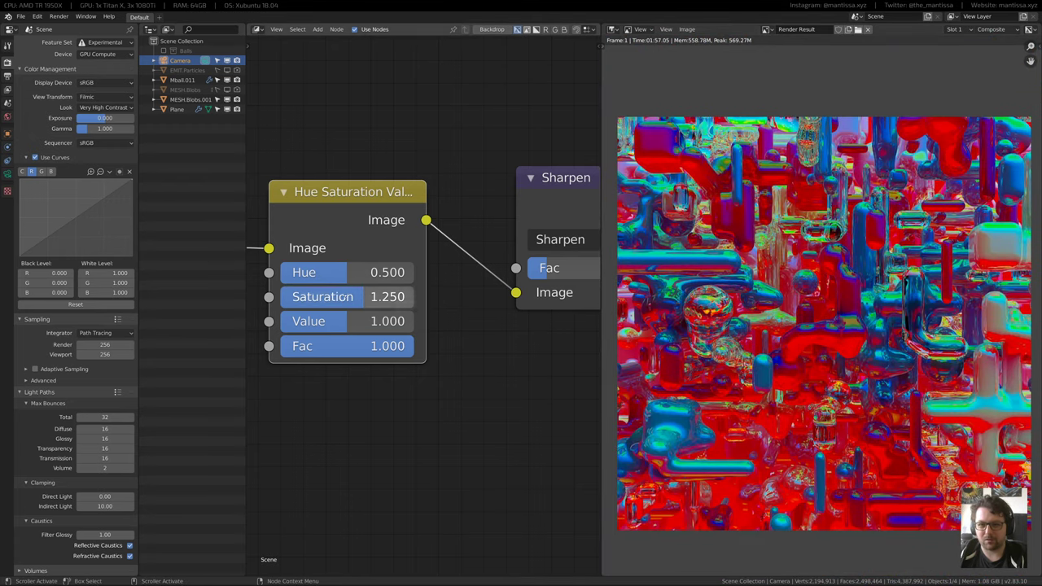
Lower the Saturation of the Hue Saturation Value node to 1.1
{"action": "double_click", "coordinate": [350, 297]}
{"action": "type", "text": "1.1"}
{"action": "key", "text": "Return"}
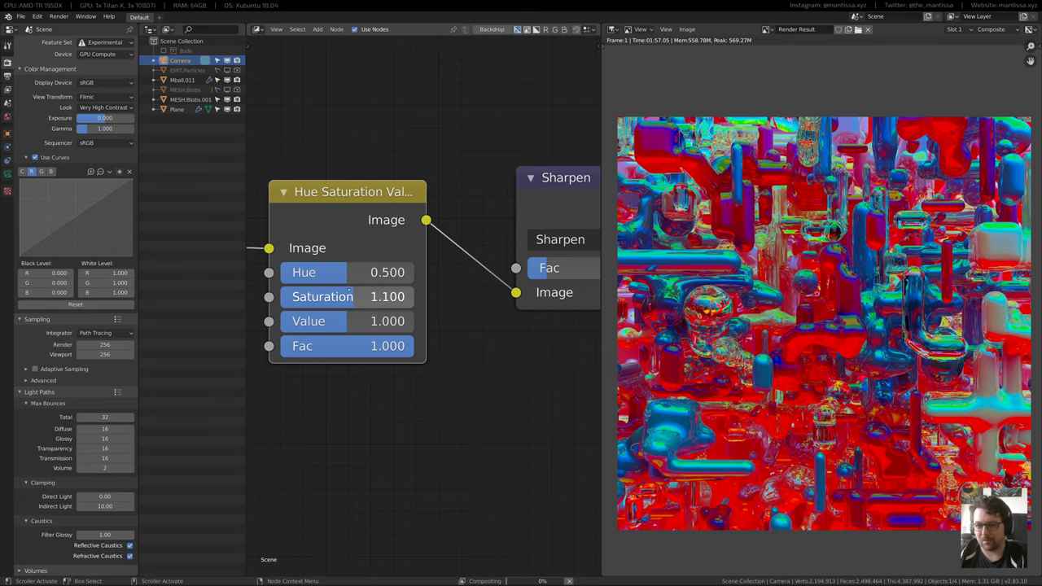
{"action": "middle_click_drag", "start_coordinate": [339, 245], "coordinate": [359, 255]}
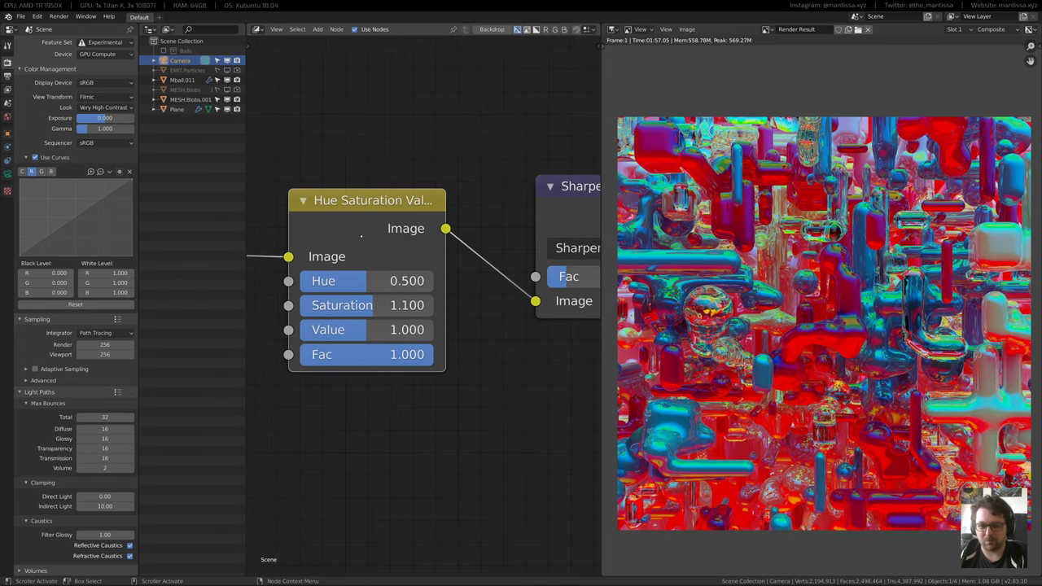
Delete the Hue Saturation Value node while keeping the link between the Add and Sharpen nodes
{"action": "key", "text": "ctrl+x"}
{"action": "middle_click_drag", "start_coordinate": [460, 221], "coordinate": [588, 197]}
{"action": "scroll", "coordinate": [416, 223], "scroll_direction": "down", "scroll_amount": 9}
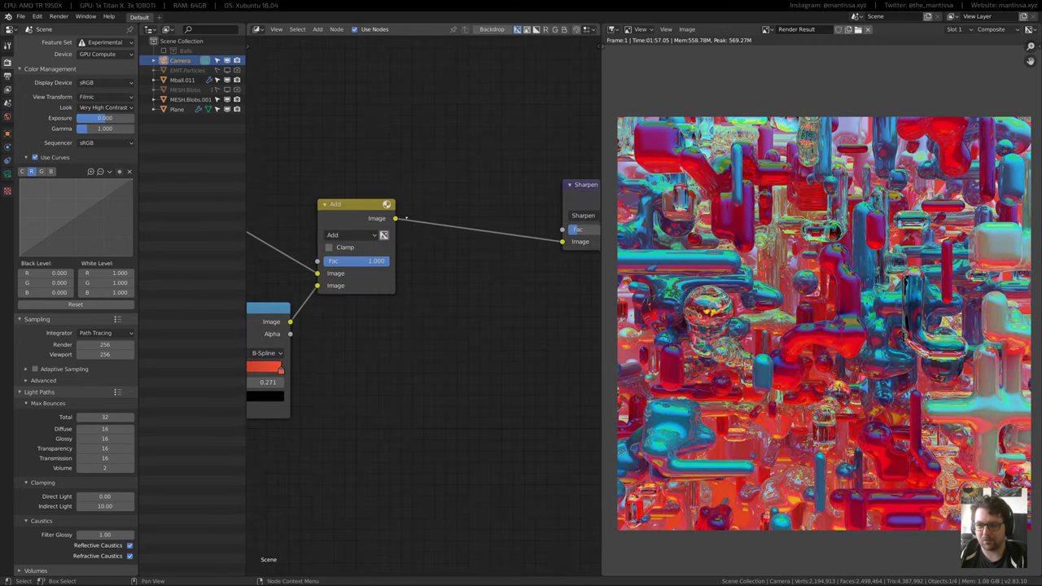
{"action": "middle_click_drag", "start_coordinate": [414, 214], "coordinate": [392, 234]}
{"action": "scroll", "coordinate": [398, 239], "scroll_direction": "up", "scroll_amount": 1}
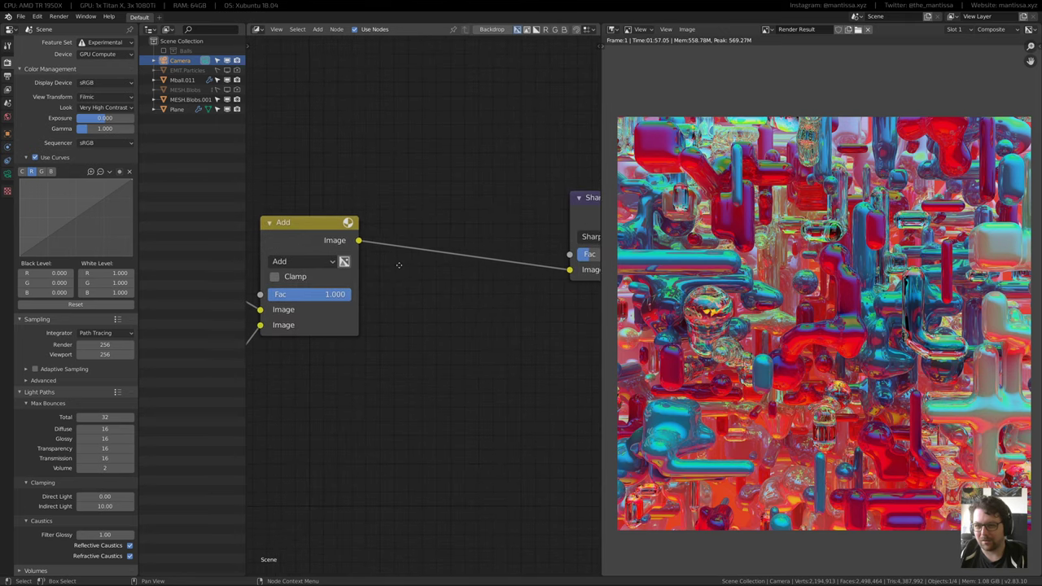
{"action": "scroll", "coordinate": [420, 272], "scroll_direction": "down", "scroll_amount": 2}
{"action": "mouse_move", "coordinate": [390, 283]}
{"action": "middle_mouse_down"}
{"action": "mouse_move", "coordinate": [420, 271]}
{"action": "mouse_move", "coordinate": [402, 283]}
{"action": "middle_mouse_up"}
{"action": "scroll", "coordinate": [400, 284], "scroll_direction": "down", "scroll_amount": 5}
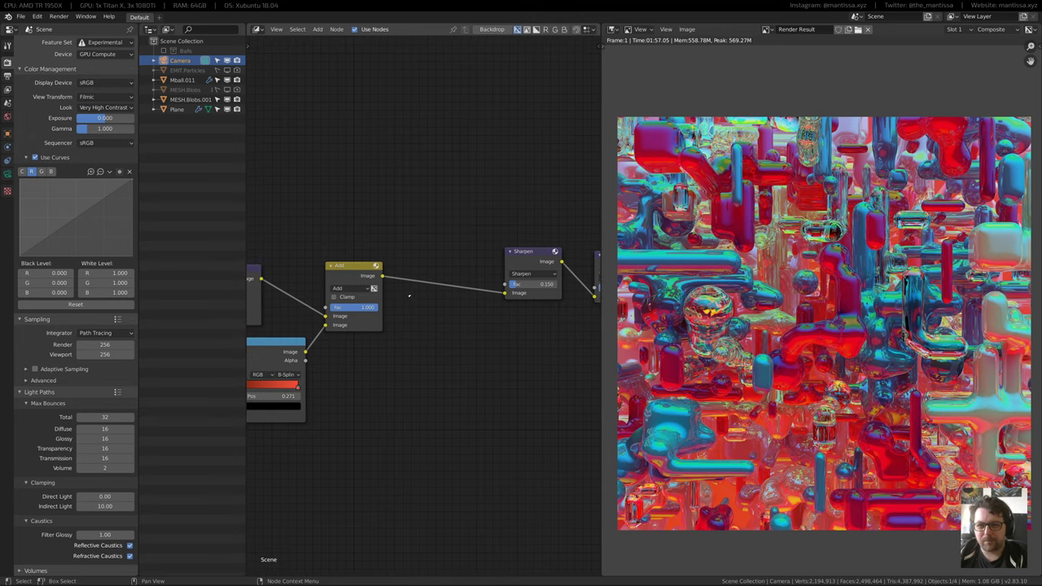
Duplicate the ColorRamp and Add nodes together and place the copies below the originals
{"action": "middle_click_drag", "start_coordinate": [294, 310], "coordinate": [430, 247]}
{"action": "scroll", "coordinate": [433, 286], "scroll_direction": "up", "scroll_amount": 1}
{"action": "left_click", "coordinate": [469, 258], "text": "shift"}
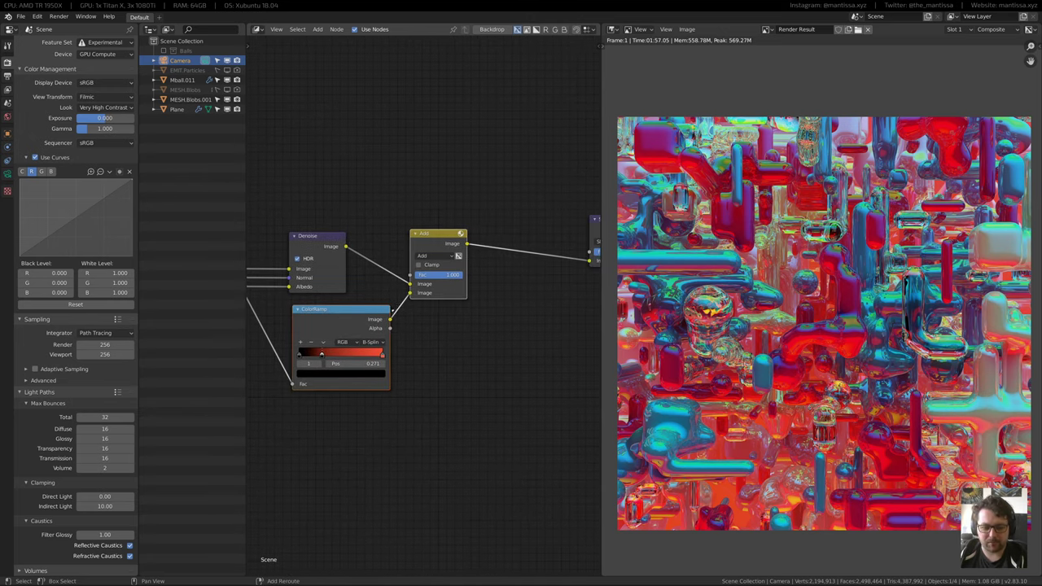
{"action": "key", "text": "shift+d"}
{"action": "left_click", "coordinate": [422, 368]}
{"action": "scroll", "coordinate": [423, 369], "scroll_direction": "down", "scroll_amount": 2}
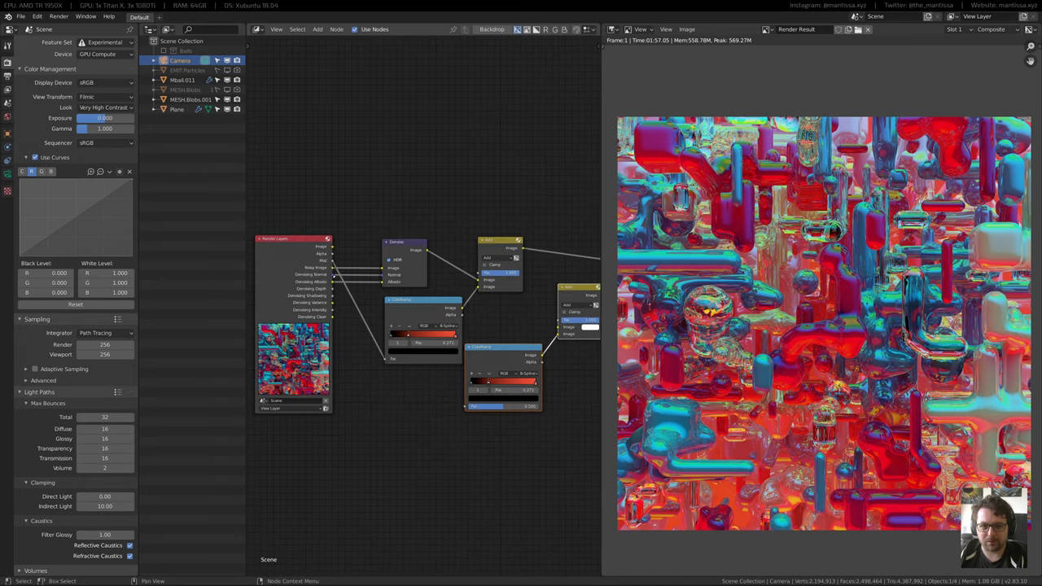
Connect the Render Layers Mist output to the duplicated ColorRamp's Fac and move both duplicates closer beneath the original nodes
{"action": "left_click_drag", "start_coordinate": [333, 260], "coordinate": [464, 406]}
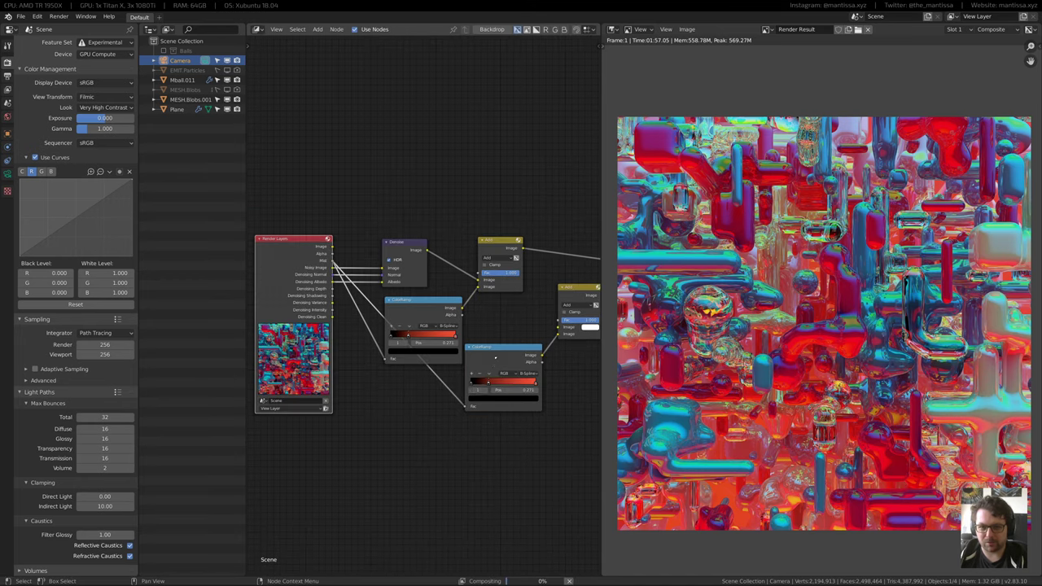
{"action": "left_click_drag", "start_coordinate": [493, 356], "coordinate": [422, 391]}
{"action": "middle_click_drag", "start_coordinate": [566, 324], "coordinate": [426, 330]}
{"action": "scroll", "coordinate": [426, 330], "scroll_direction": "up", "scroll_amount": 2}
{"action": "left_click_drag", "start_coordinate": [429, 310], "coordinate": [368, 337]}
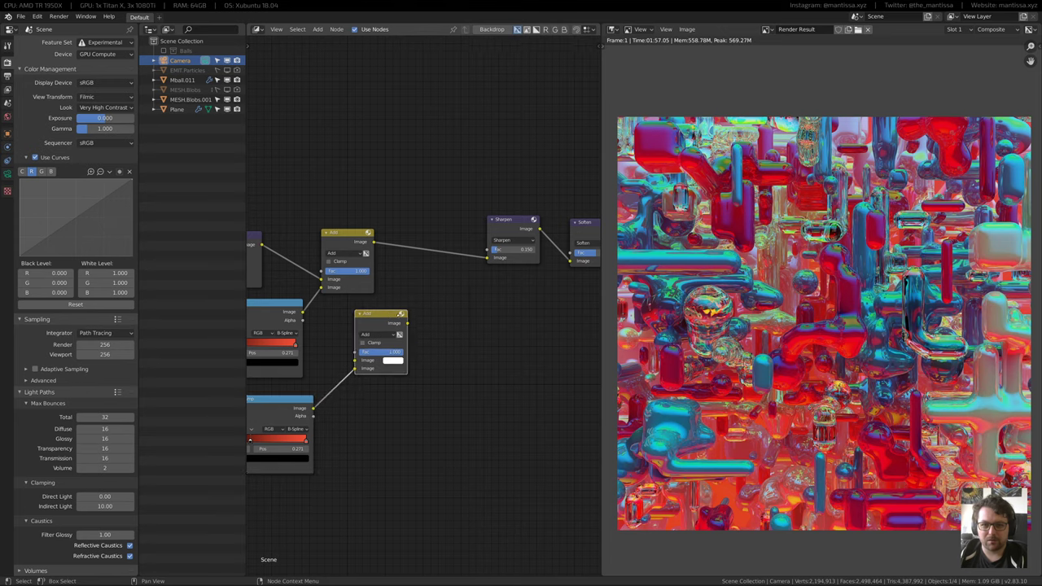
Move the original Add and ColorRamp nodes aside and place the duplicated pair just below the Denoise node
{"action": "middle_click_drag", "start_coordinate": [283, 296], "coordinate": [372, 312]}
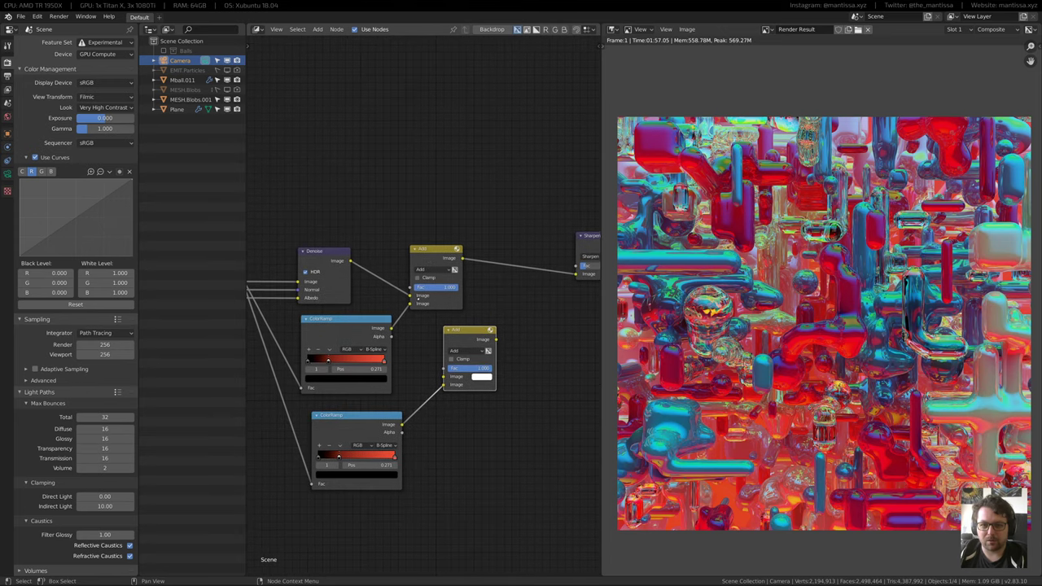
{"action": "left_click_drag", "start_coordinate": [418, 298], "coordinate": [490, 292]}
{"action": "left_click_drag", "start_coordinate": [350, 321], "coordinate": [505, 453]}
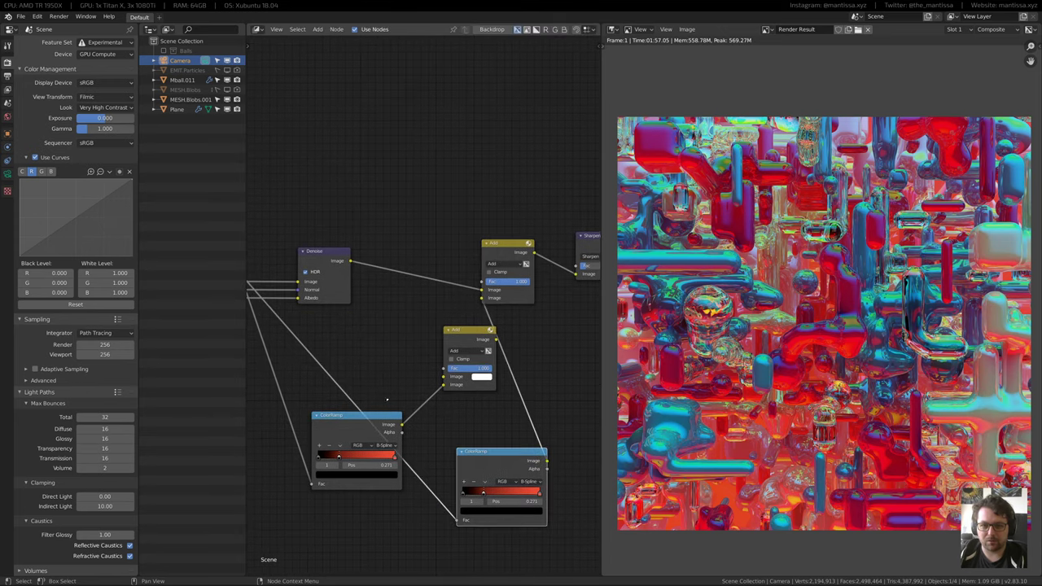
{"action": "left_click_drag", "start_coordinate": [367, 418], "coordinate": [376, 325]}
{"action": "left_click_drag", "start_coordinate": [459, 342], "coordinate": [440, 310]}
Flip the duplicated ColorRamp, shift its middle stop toward the center, and turn the first stop white by setting its saturation to 0
{"action": "scroll", "coordinate": [394, 348], "scroll_direction": "up", "scroll_amount": 3}
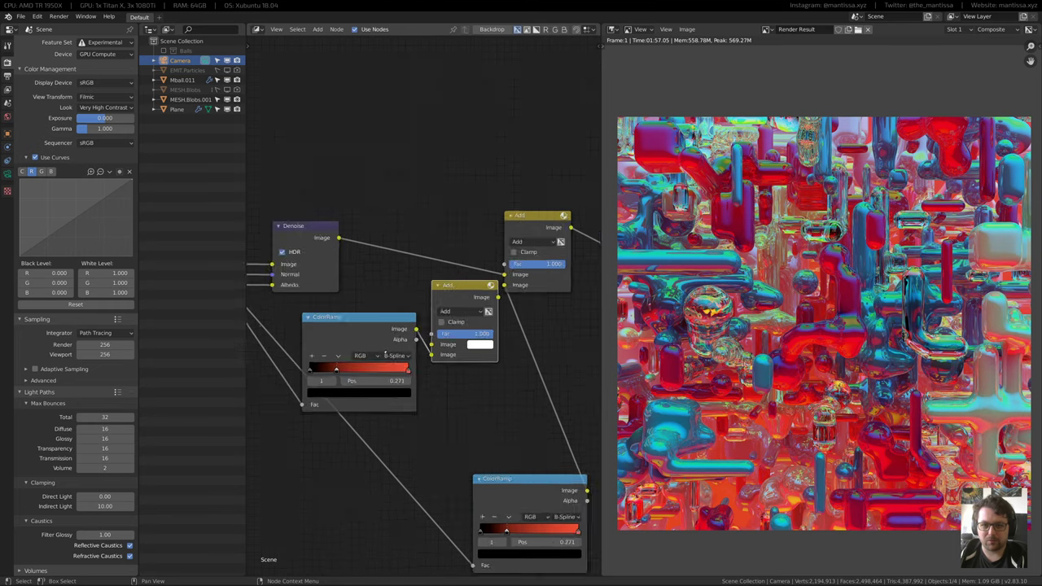
{"action": "scroll", "coordinate": [385, 356], "scroll_direction": "up", "scroll_amount": 2}
{"action": "left_click", "coordinate": [321, 356]}
{"action": "left_click", "coordinate": [342, 367]}
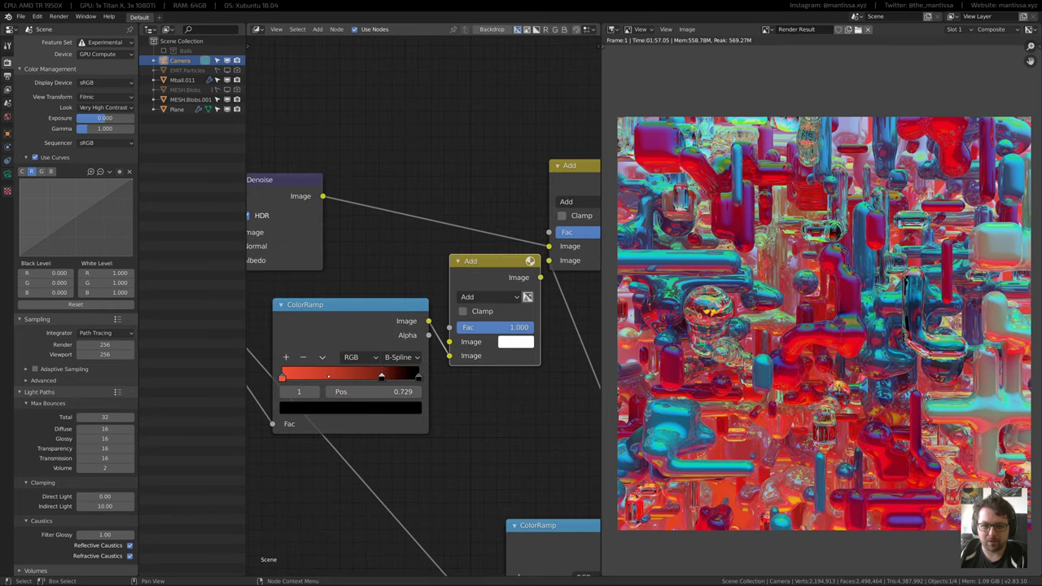
{"action": "left_click", "coordinate": [281, 376]}
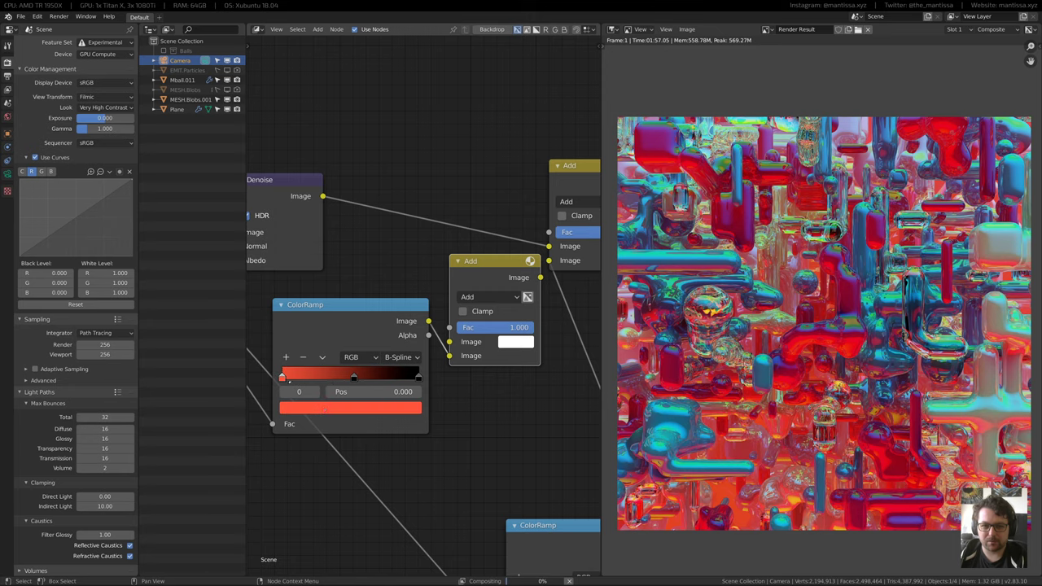
{"action": "left_click", "coordinate": [350, 407]}
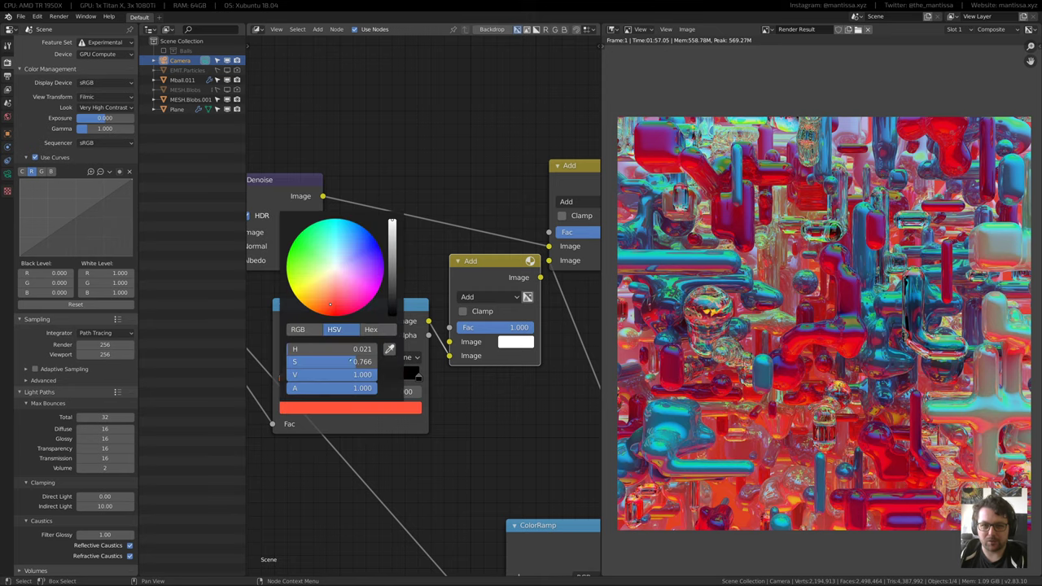
{"action": "left_click_drag", "start_coordinate": [350, 360], "coordinate": [283, 360]}
Wire the duplicated Add node between the Denoise output and the original Add node's first Image input, then align it beside Denoise
{"action": "mouse_move", "coordinate": [548, 384]}
{"action": "middle_mouse_down"}
{"action": "mouse_move", "coordinate": [562, 386]}
{"action": "mouse_move", "coordinate": [537, 386]}
{"action": "middle_mouse_up"}
{"action": "scroll", "coordinate": [537, 386], "scroll_direction": "up", "scroll_amount": 2}
{"action": "scroll", "coordinate": [475, 337], "scroll_direction": "down", "scroll_amount": 5}
{"action": "middle_click_drag", "start_coordinate": [475, 336], "coordinate": [448, 360]}
{"action": "left_click_drag", "start_coordinate": [493, 317], "coordinate": [499, 294]}
{"action": "left_click_drag", "start_coordinate": [322, 254], "coordinate": [421, 369]}
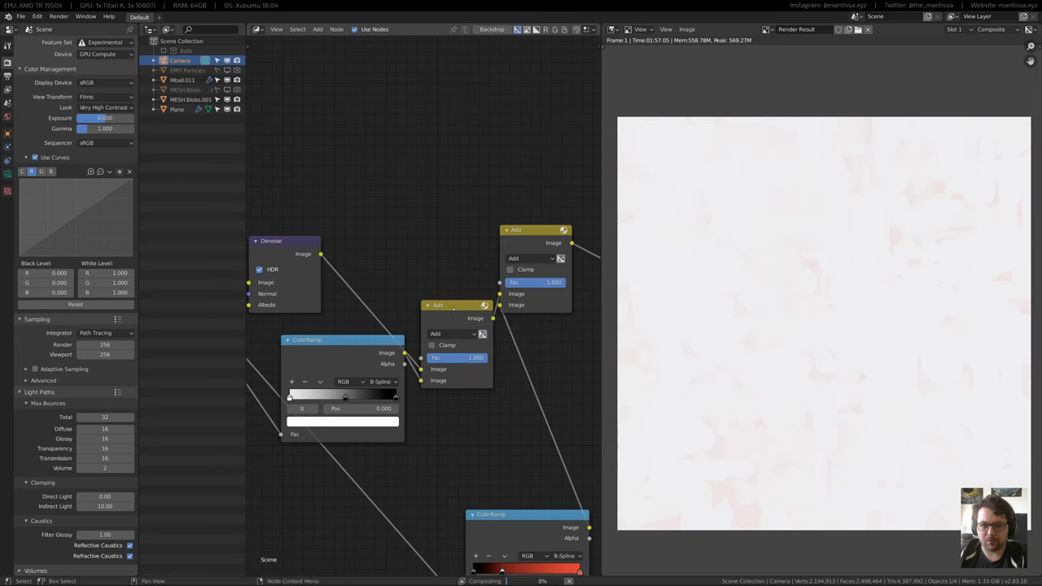
{"action": "left_click_drag", "start_coordinate": [446, 306], "coordinate": [414, 238]}
{"action": "middle_click_drag", "start_coordinate": [326, 257], "coordinate": [434, 244]}
{"action": "middle_click_drag", "start_coordinate": [434, 244], "coordinate": [434, 349], "text": "ctrl"}
{"action": "scroll", "coordinate": [331, 339], "scroll_direction": "up", "scroll_amount": 2}
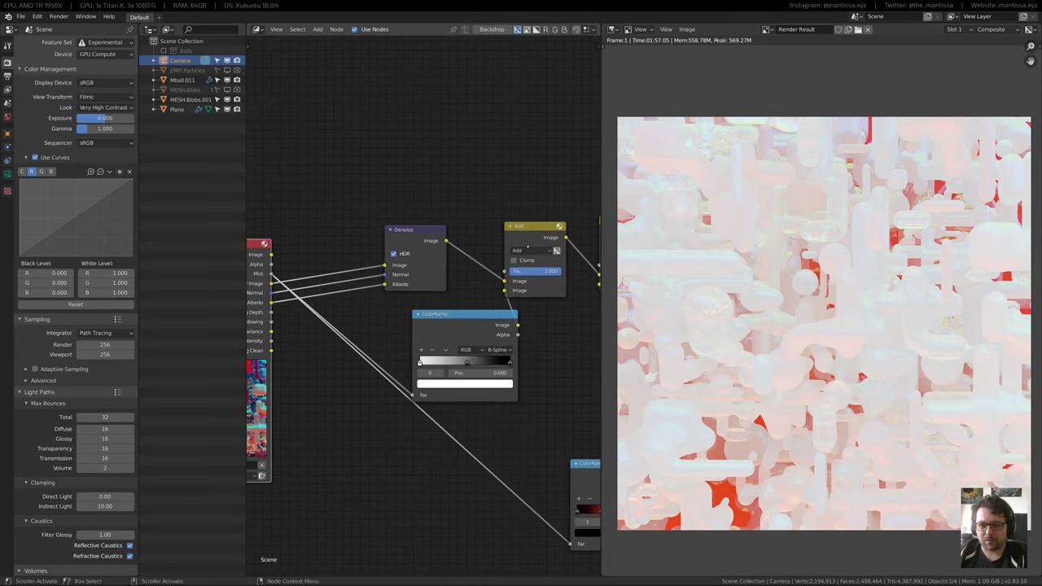
Change the duplicated Add node's blend mode to Multiply and tuck its ColorRamp in closer below it
{"action": "left_click", "coordinate": [533, 250]}
{"action": "left_click", "coordinate": [529, 284]}
{"action": "scroll", "coordinate": [493, 337], "scroll_direction": "up", "scroll_amount": 1}
{"action": "left_click_drag", "start_coordinate": [493, 337], "coordinate": [483, 325]}
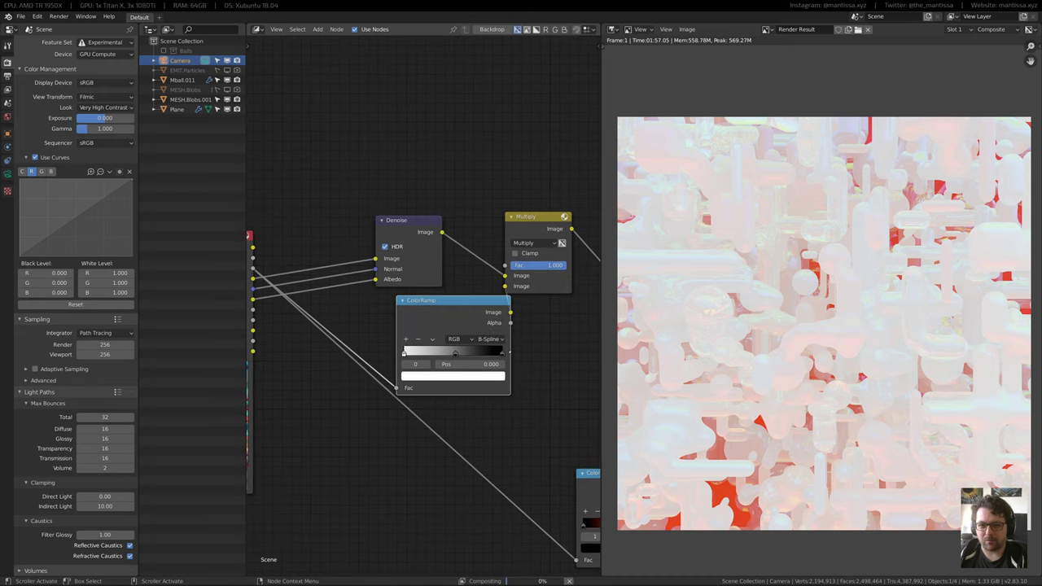
Tighten the black-and-white ColorRamp by shifting its middle stop toward white and the black end stop to position 0.744
{"action": "scroll", "coordinate": [462, 398], "scroll_direction": "down", "scroll_amount": 1}
{"action": "middle_click_drag", "start_coordinate": [463, 398], "coordinate": [498, 382]}
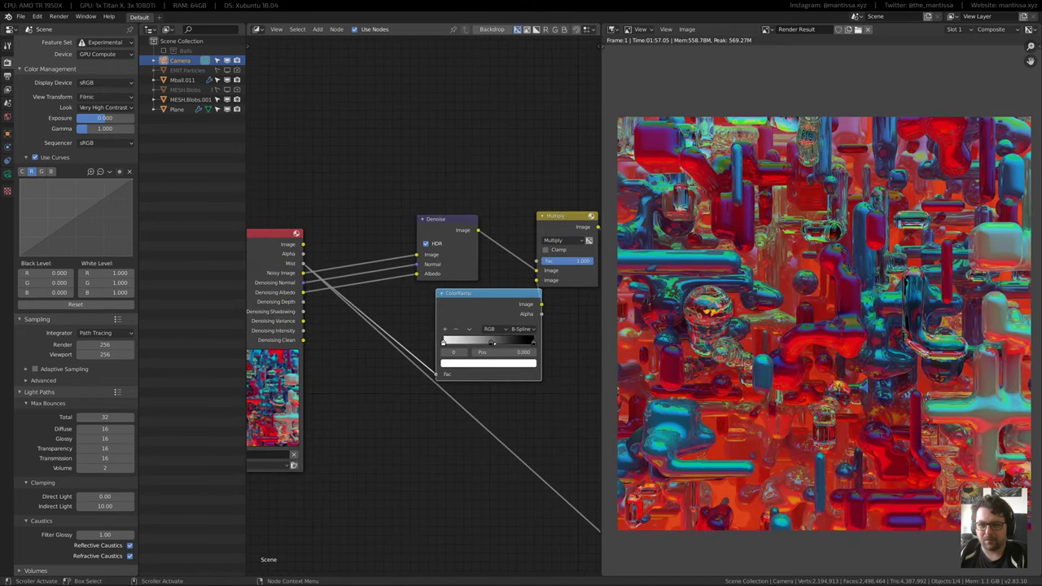
{"action": "left_click_drag", "start_coordinate": [491, 342], "coordinate": [509, 343]}
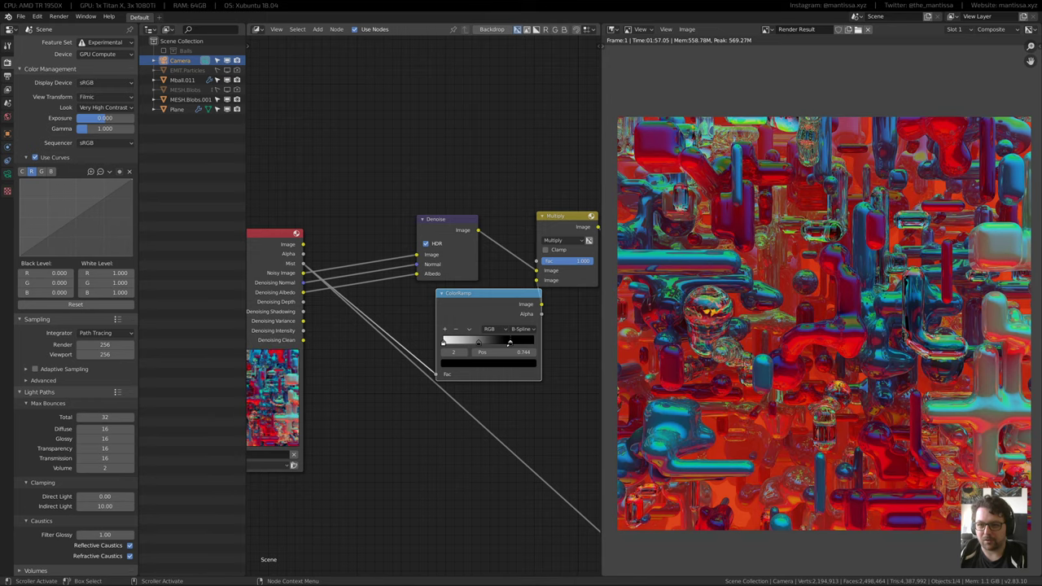
{"action": "mouse_move", "coordinate": [493, 294]}
{"action": "left_mouse_down"}
{"action": "mouse_move", "coordinate": [511, 293]}
{"action": "mouse_move", "coordinate": [497, 296]}
{"action": "left_mouse_up"}
Reduce the Multiply node's Fac to 0.161
{"action": "middle_click_drag", "start_coordinate": [561, 268], "coordinate": [540, 282]}
{"action": "left_click_drag", "start_coordinate": [566, 274], "coordinate": [465, 274]}
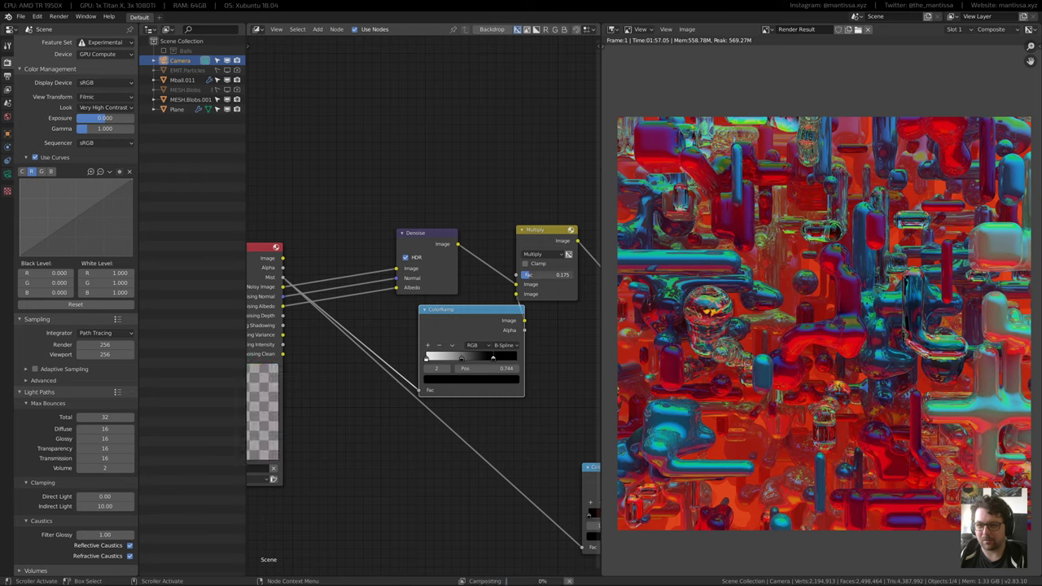
{"action": "mouse_move", "coordinate": [528, 275]}
{"action": "left_mouse_down"}
{"action": "mouse_move", "coordinate": [537, 275]}
{"action": "mouse_move", "coordinate": [512, 275]}
{"action": "mouse_move", "coordinate": [537, 275]}
{"action": "left_mouse_up"}
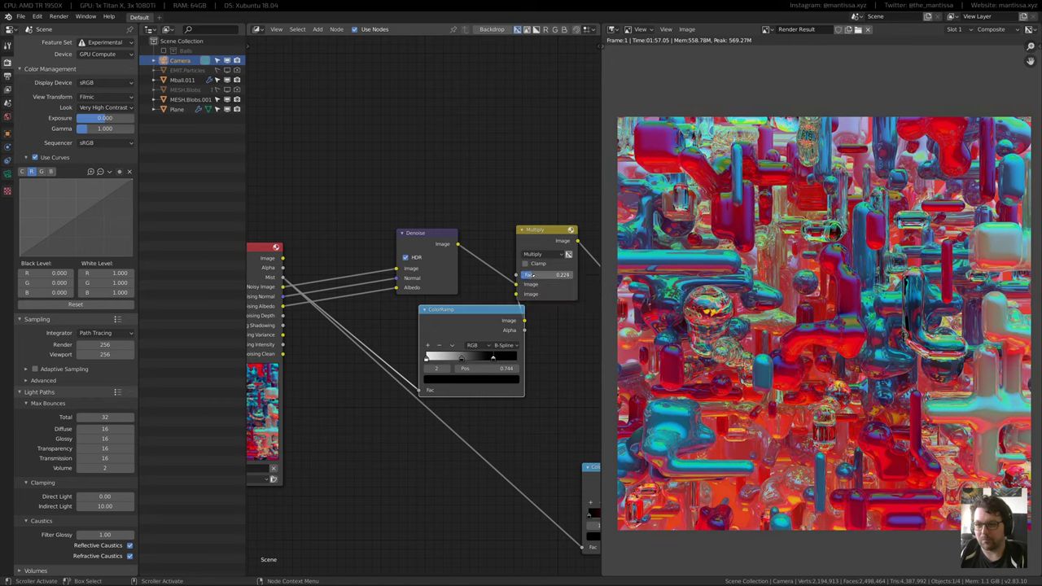
{"action": "left_click_drag", "start_coordinate": [533, 275], "coordinate": [528, 275]}
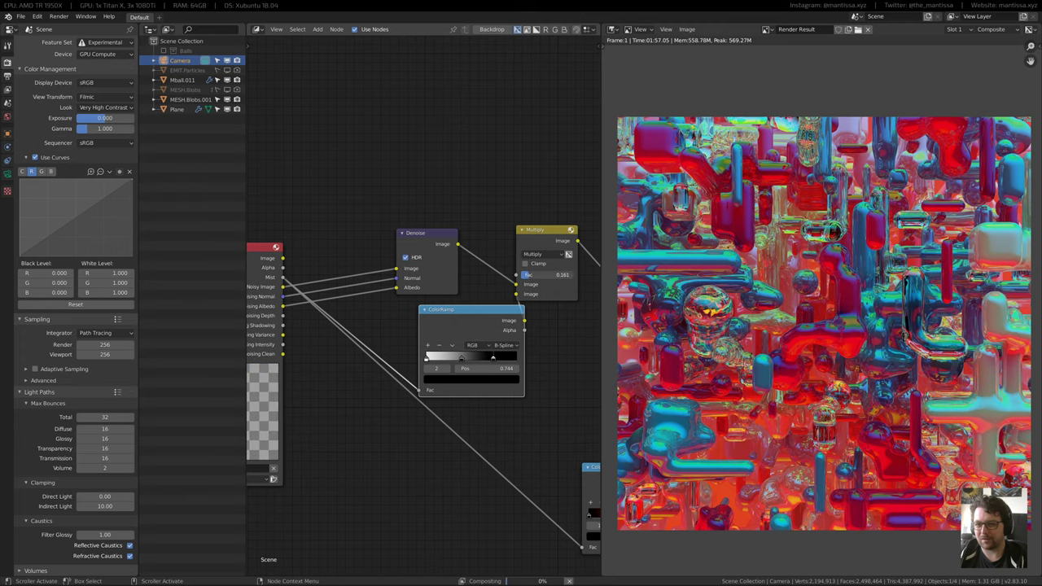
Move the ColorRamp's white stop to position 0.134 and its middle stop to 0.401
{"action": "middle_click_drag", "start_coordinate": [376, 326], "coordinate": [272, 333]}
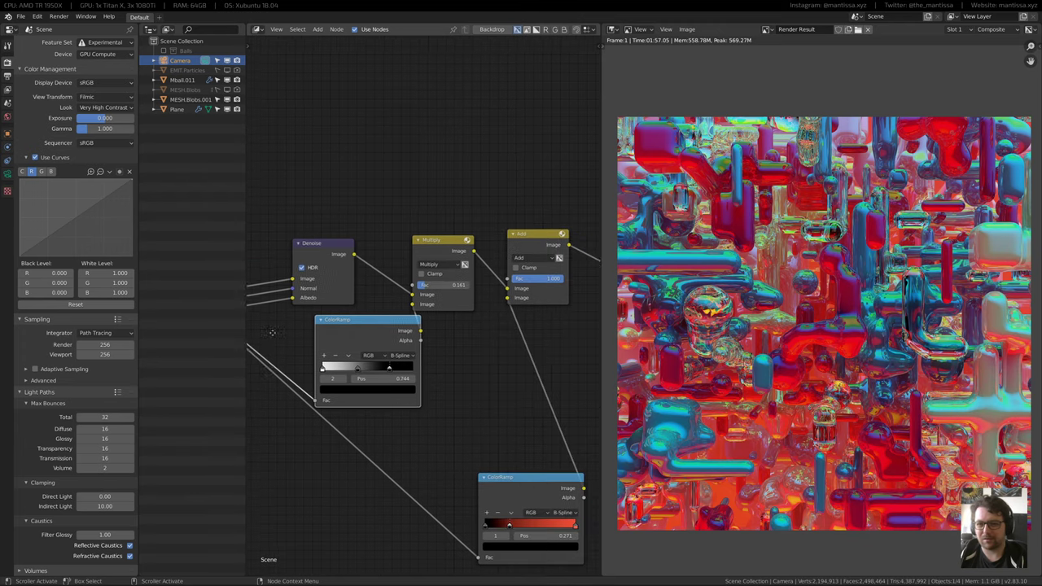
{"action": "scroll", "coordinate": [359, 374], "scroll_direction": "up", "scroll_amount": 3}
{"action": "left_click_drag", "start_coordinate": [287, 374], "coordinate": [300, 374]}
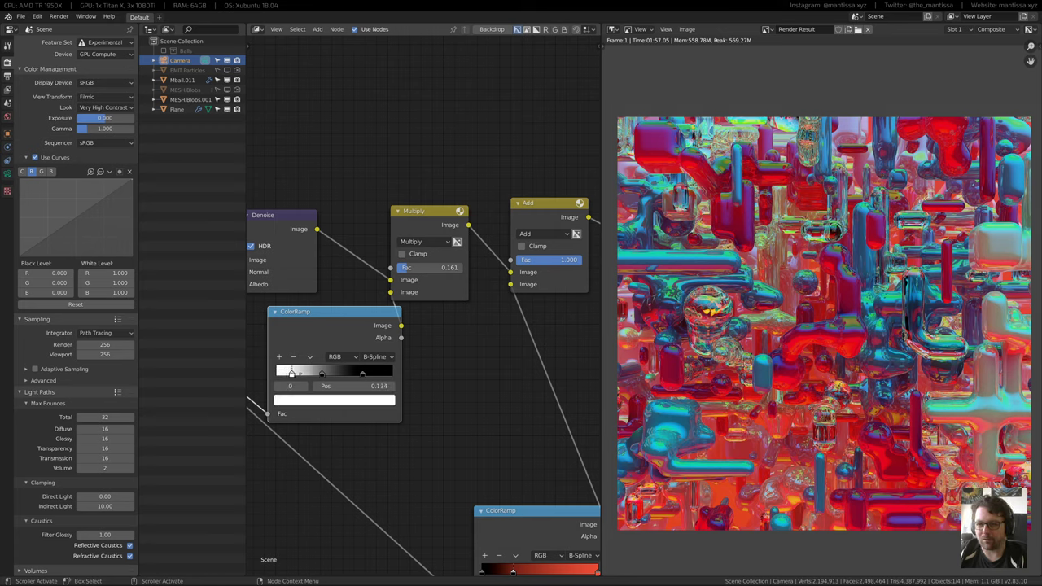
{"action": "left_click_drag", "start_coordinate": [321, 375], "coordinate": [323, 375]}
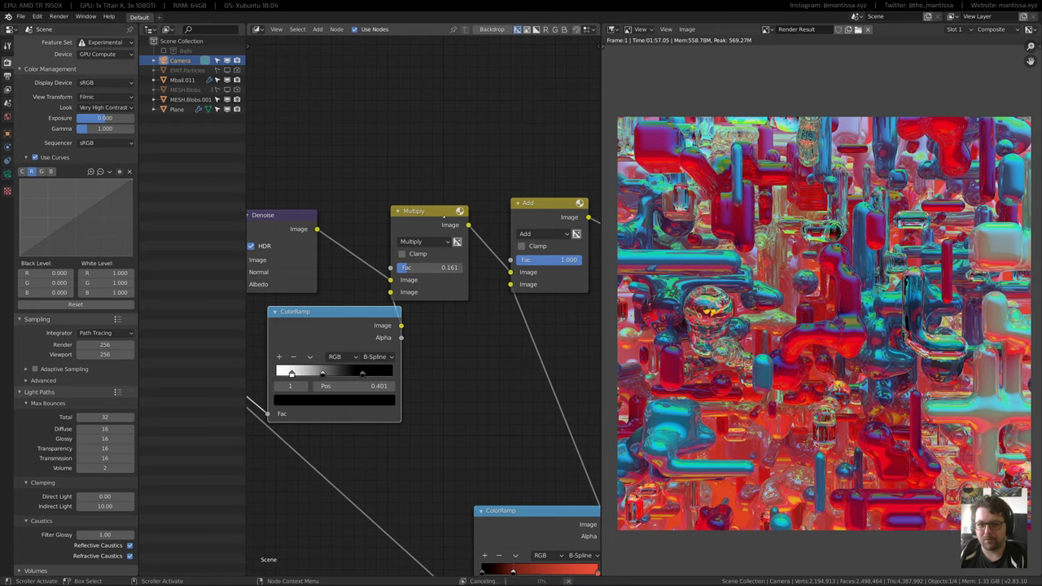
Mute and unmute the Multiply node to compare the render with and without the mist darkening
{"action": "left_click", "coordinate": [444, 216]}
{"action": "key", "text": "m"}
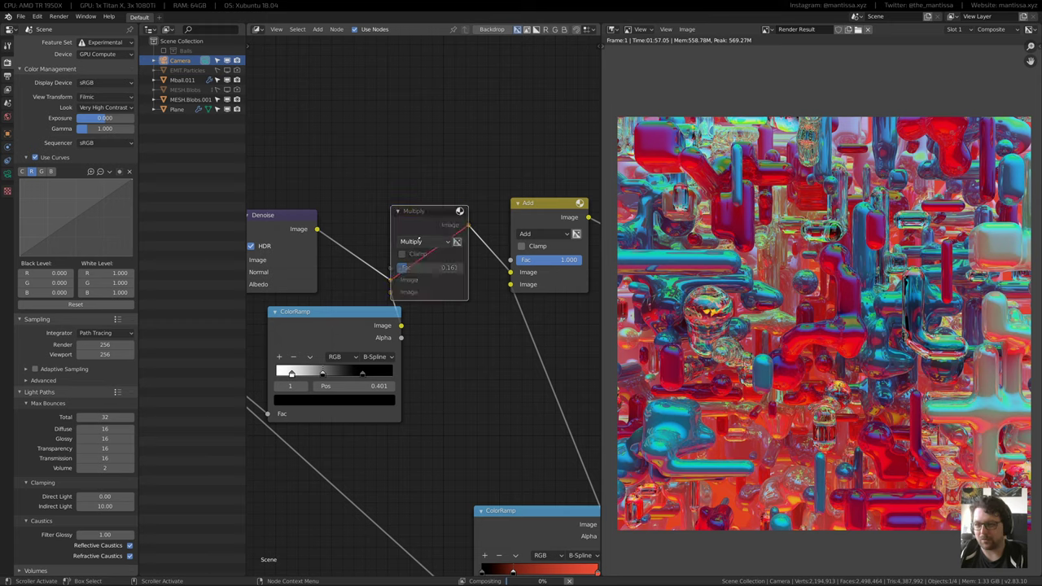
{"action": "key", "text": "m"}
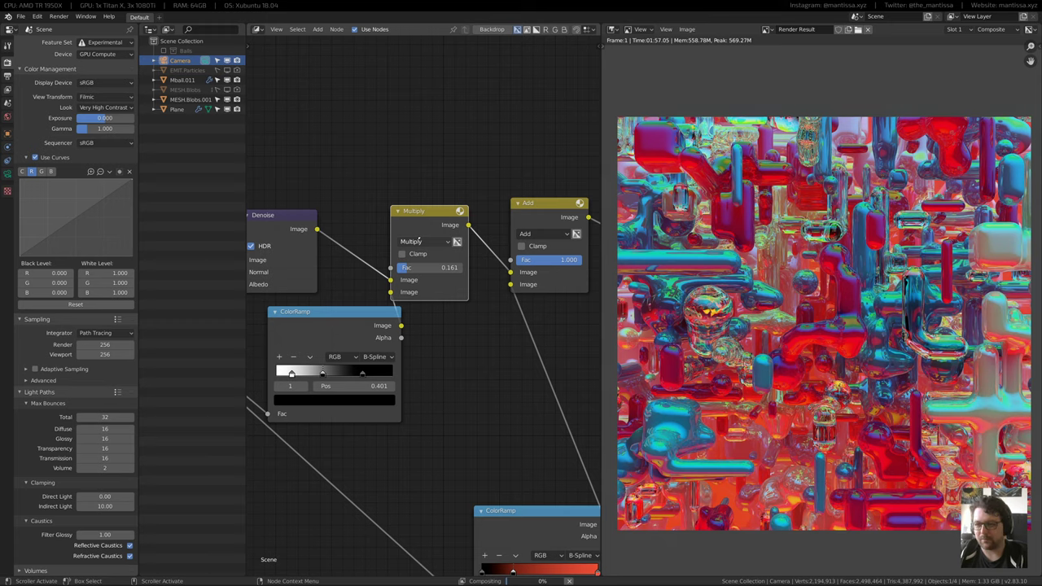
{"action": "scroll", "coordinate": [559, 285], "scroll_direction": "down", "scroll_amount": 4}
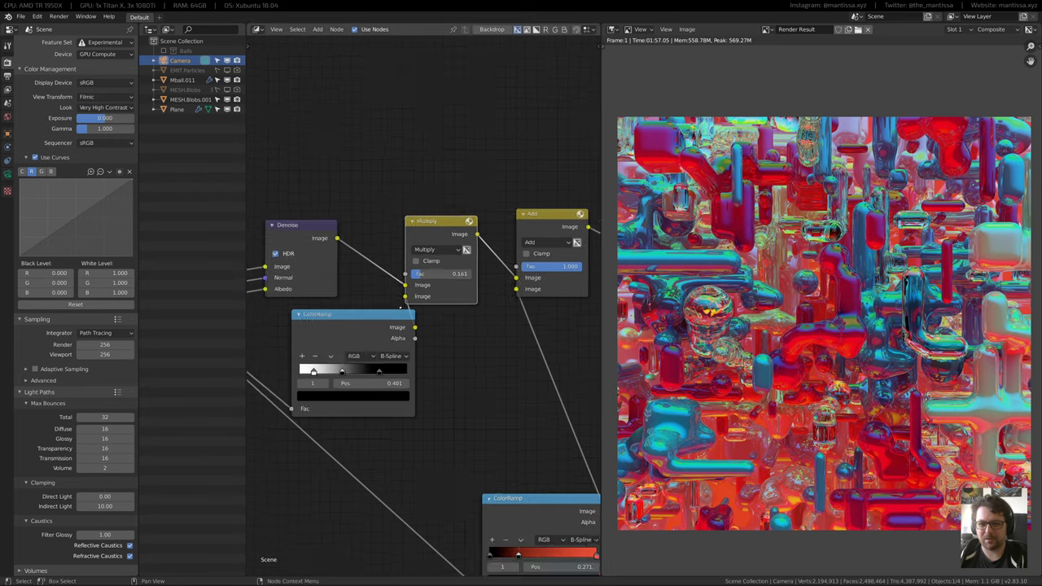
Tidy the node layout by shifting the Multiply-to-Composite chain away from the inputs, placing the red ColorRamp beneath the black-and-white one, and adjusting the Denoise node's position
{"action": "middle_click_drag", "start_coordinate": [587, 277], "coordinate": [435, 307]}
{"action": "scroll", "coordinate": [419, 291], "scroll_direction": "down", "scroll_amount": 4}
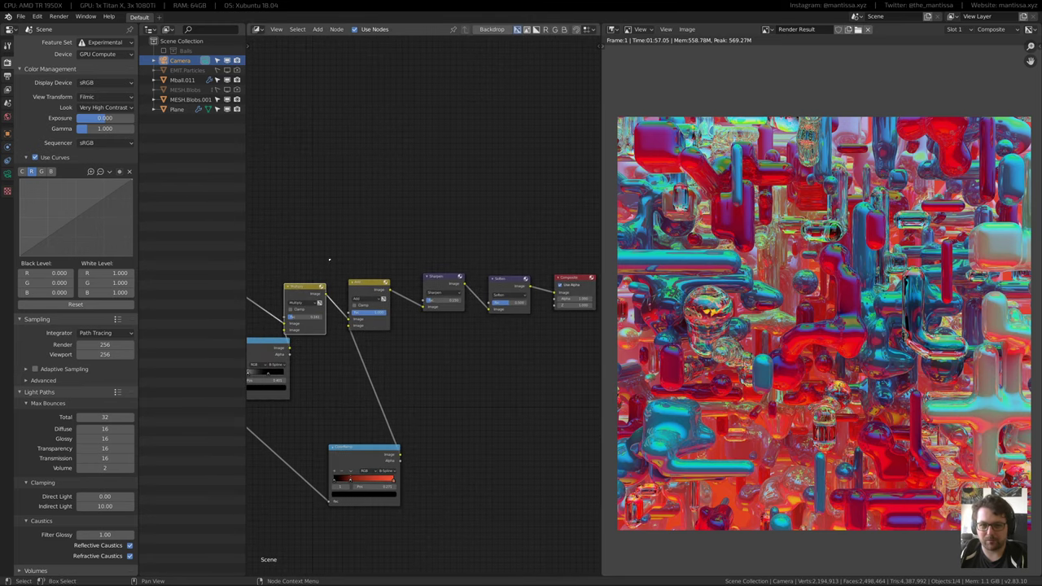
{"action": "left_click_drag", "start_coordinate": [328, 258], "coordinate": [561, 306]}
{"action": "left_click_drag", "start_coordinate": [288, 261], "coordinate": [568, 320]}
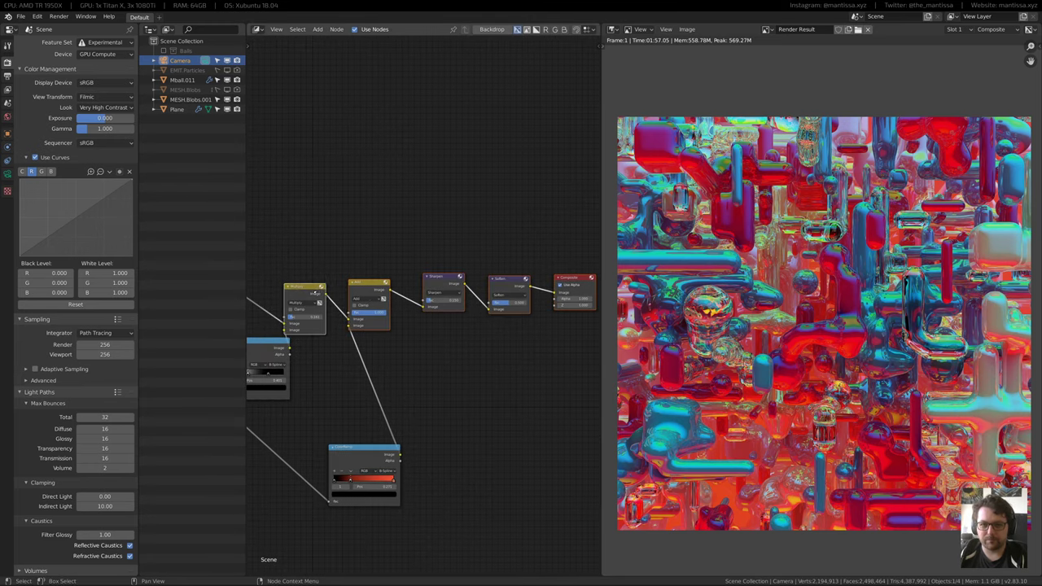
{"action": "left_click_drag", "start_coordinate": [296, 329], "coordinate": [394, 323]}
{"action": "middle_click_drag", "start_coordinate": [395, 323], "coordinate": [507, 310]}
{"action": "left_click_drag", "start_coordinate": [474, 442], "coordinate": [366, 414]}
{"action": "middle_click_drag", "start_coordinate": [345, 274], "coordinate": [445, 269]}
{"action": "scroll", "coordinate": [445, 269], "scroll_direction": "up", "scroll_amount": 1}
{"action": "left_click_drag", "start_coordinate": [445, 271], "coordinate": [469, 271]}
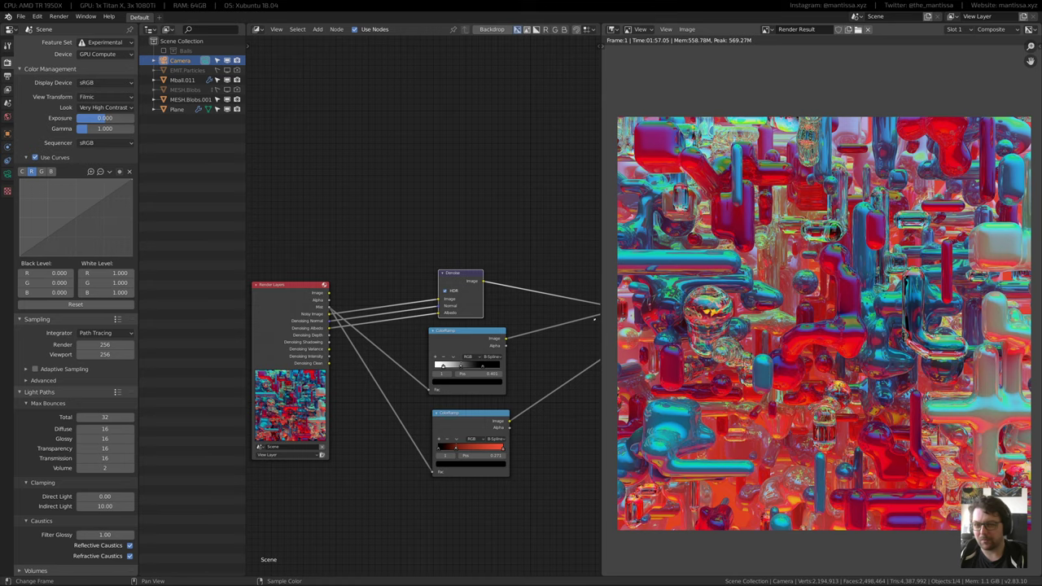
Set the Sharpen filter node's Fac to 0.1
{"action": "middle_click_drag", "start_coordinate": [594, 319], "coordinate": [377, 329]}
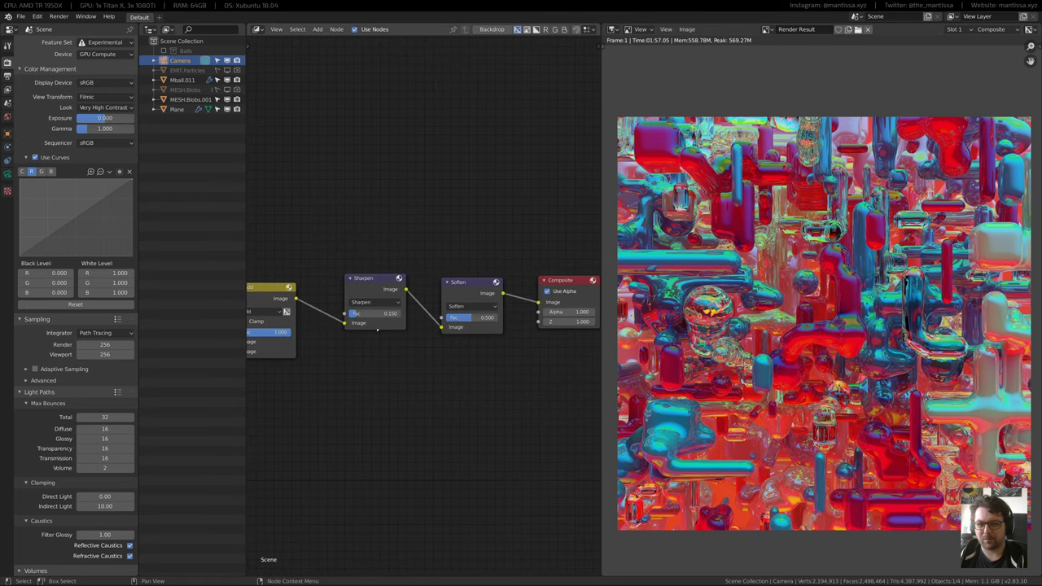
{"action": "type", "text": ".1"}
{"action": "key", "text": "Return"}
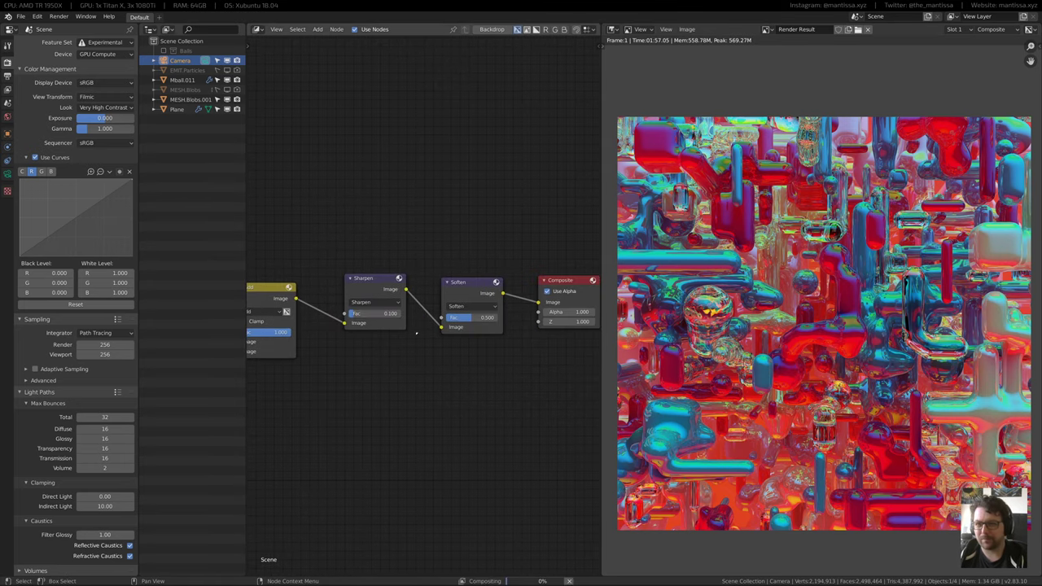
{"action": "middle_click_drag", "start_coordinate": [761, 271], "coordinate": [750, 267]}
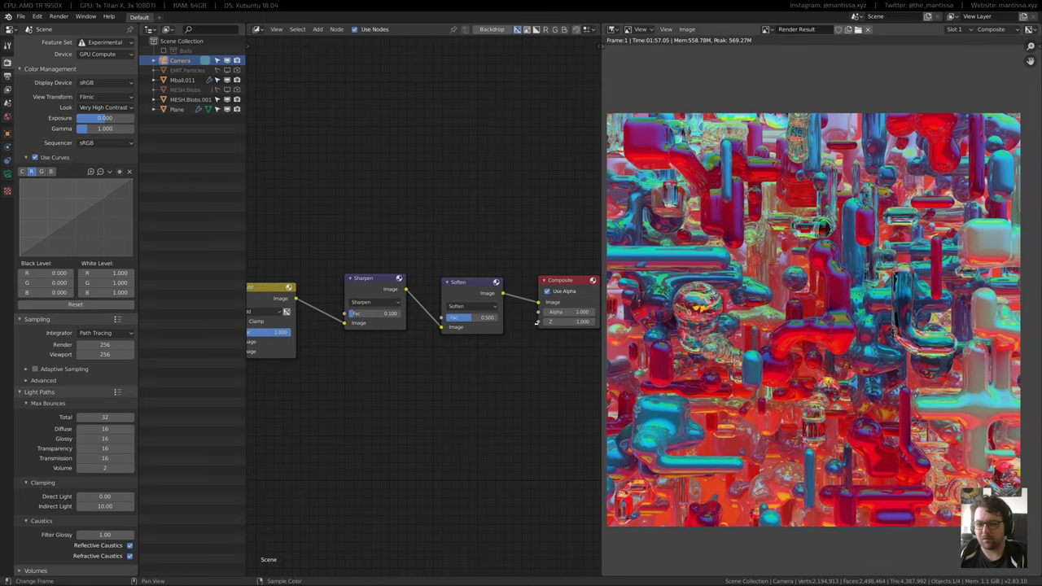
Add a control point near the middle of the red channel's color management curve, at about X 0.528, Y 0.469, and save the file
{"action": "middle_click_drag", "start_coordinate": [513, 319], "coordinate": [470, 326]}
{"action": "scroll", "coordinate": [423, 330], "scroll_direction": "down", "scroll_amount": 4}
{"action": "scroll", "coordinate": [410, 318], "scroll_direction": "up", "scroll_amount": 3}
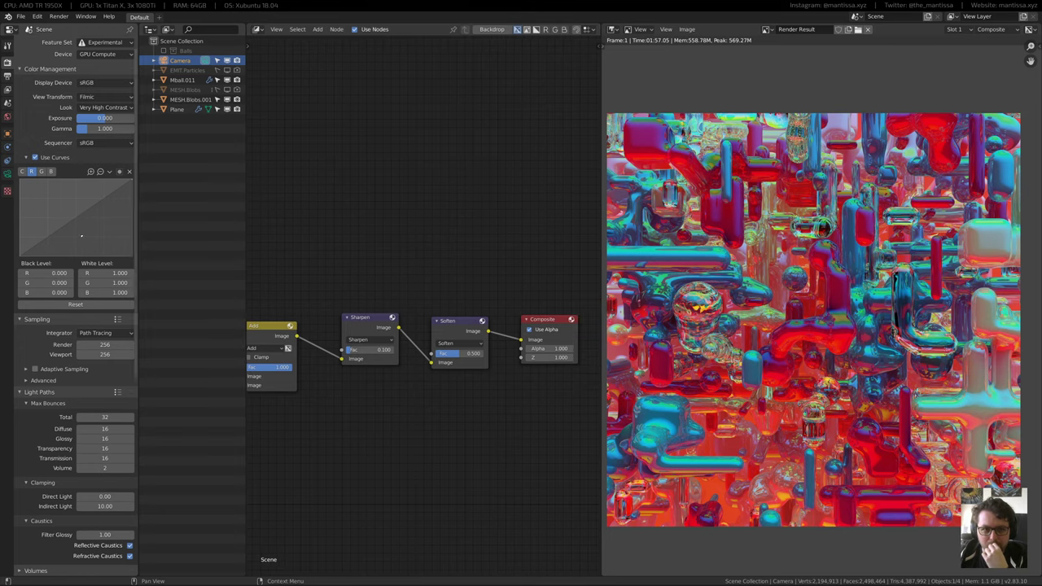
{"action": "left_click", "coordinate": [78, 222]}
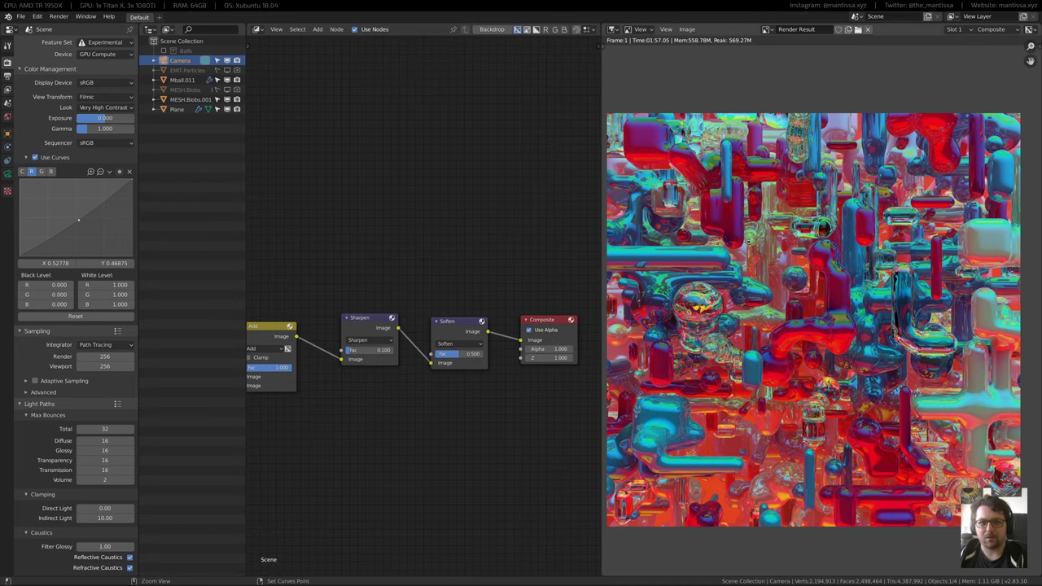
{"action": "key", "text": "ctrl+s"}
Set the output resolution to 2560 × 2560 px with a 300% scale and save the file
{"action": "left_click", "coordinate": [8, 76]}
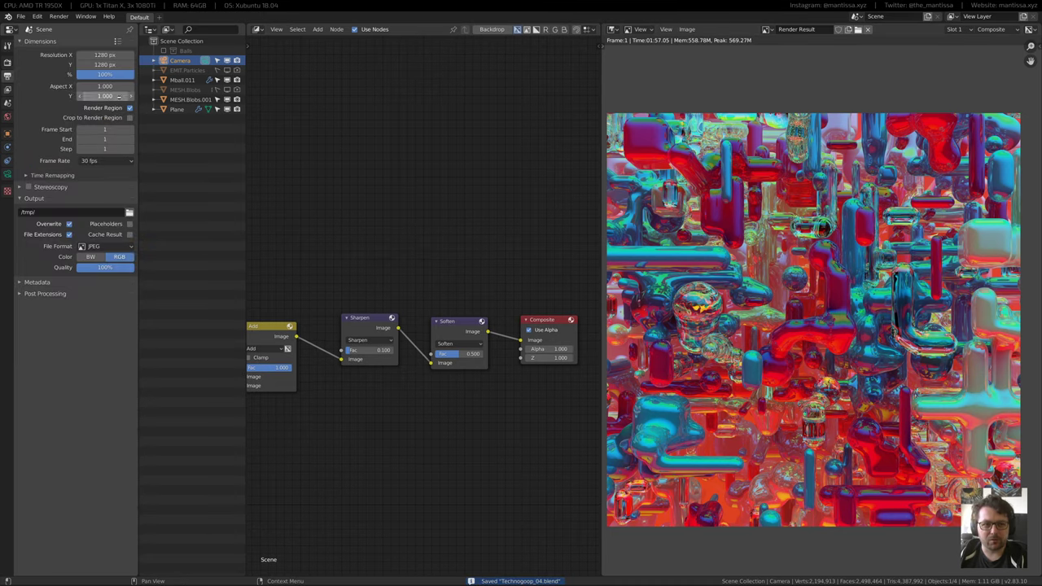
{"action": "left_click", "coordinate": [114, 56]}
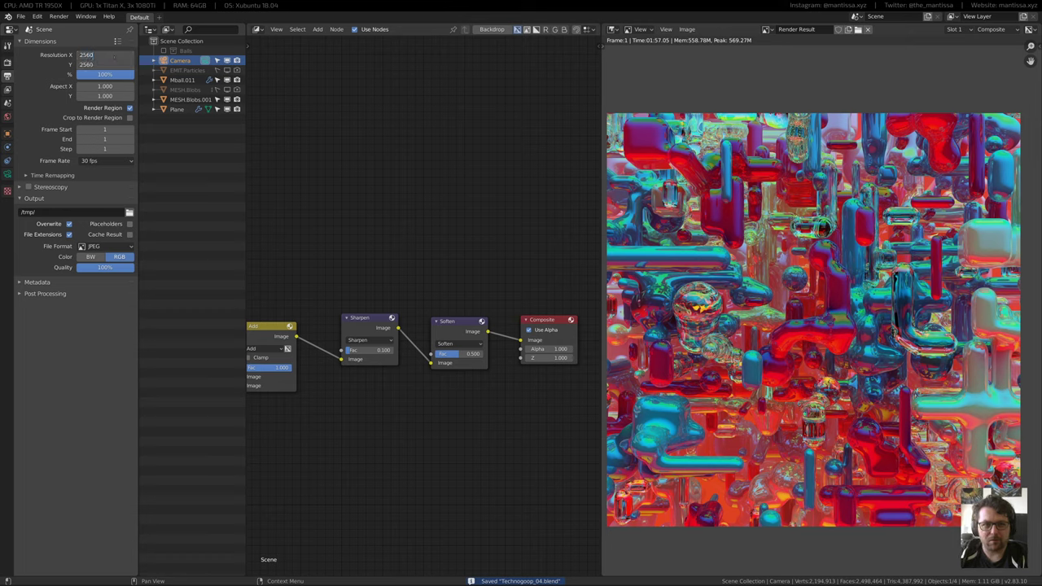
{"action": "key", "text": "Return"}
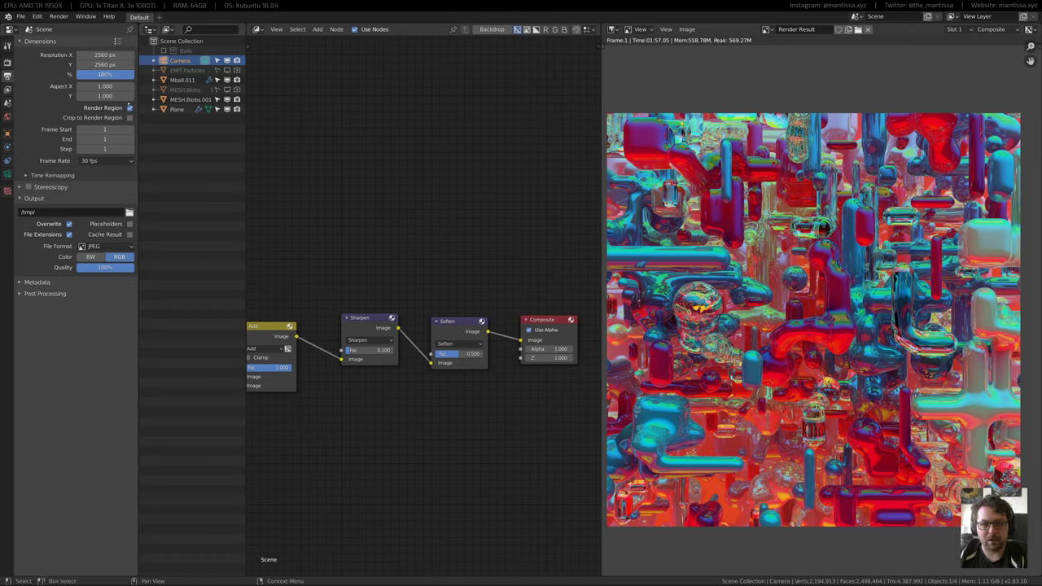
{"action": "left_click", "coordinate": [107, 74]}
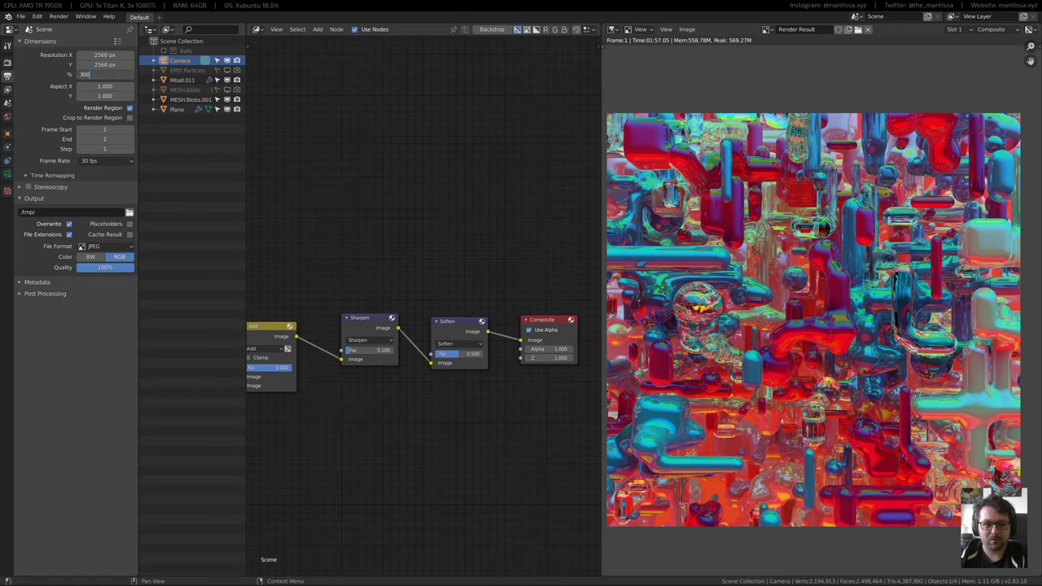
{"action": "type", "text": "300"}
{"action": "key", "text": "Return"}
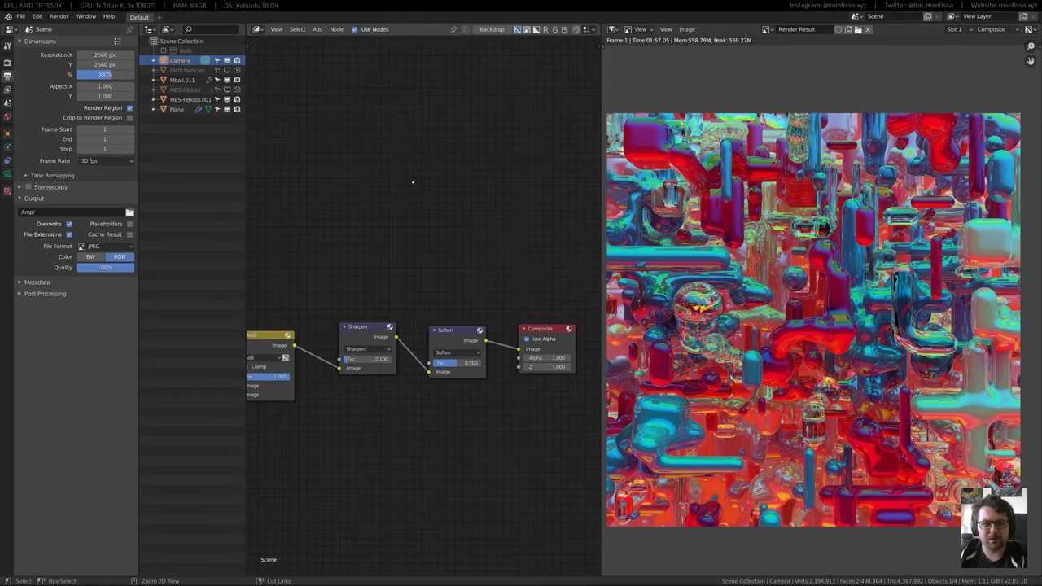
{"action": "key", "text": "ctrl+s"}
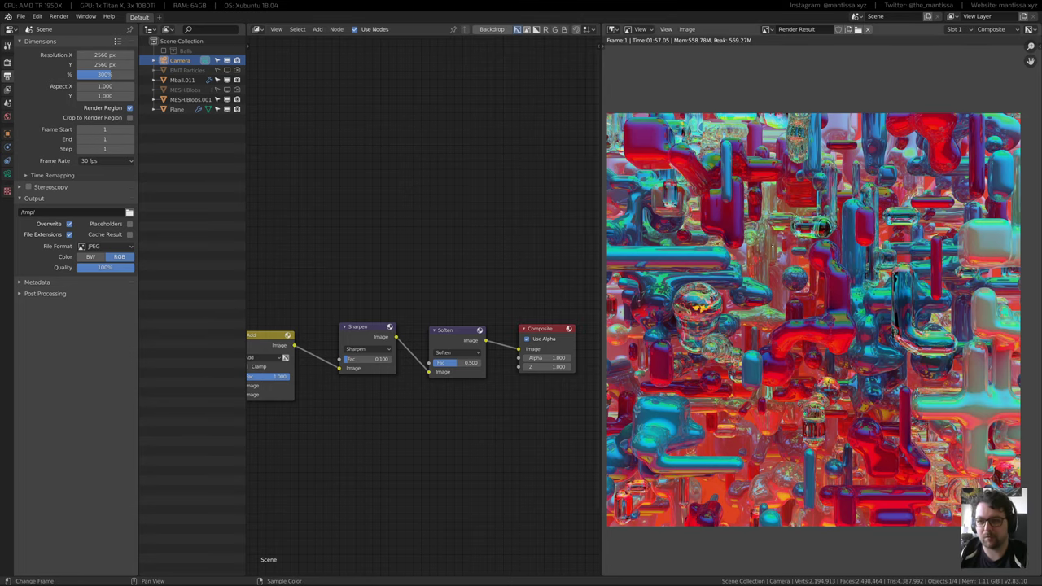
{"action": "middle_click_drag", "start_coordinate": [719, 269], "coordinate": [723, 259]}
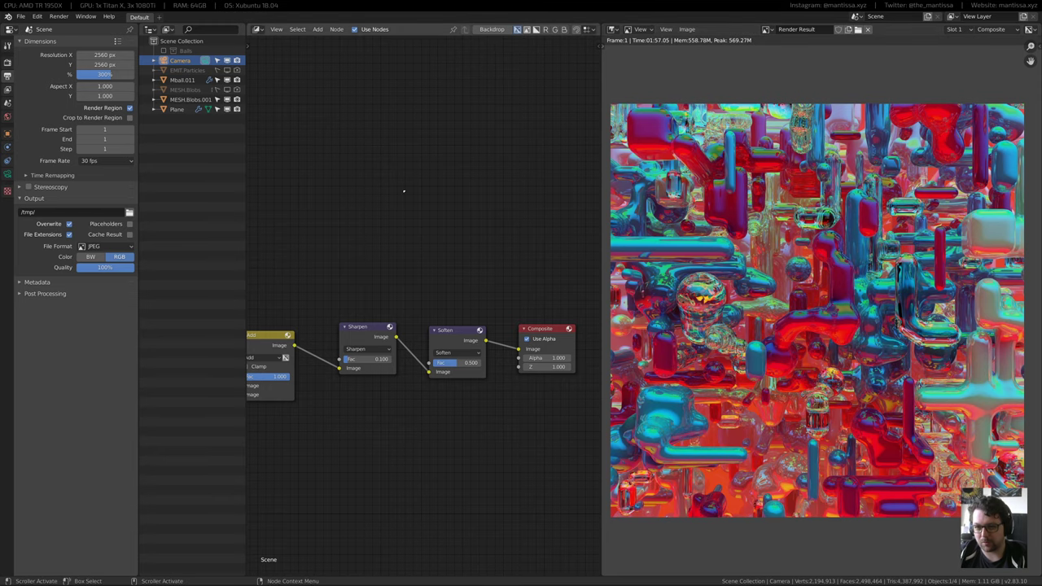
{"action": "middle_click_drag", "start_coordinate": [404, 192], "coordinate": [412, 189]}
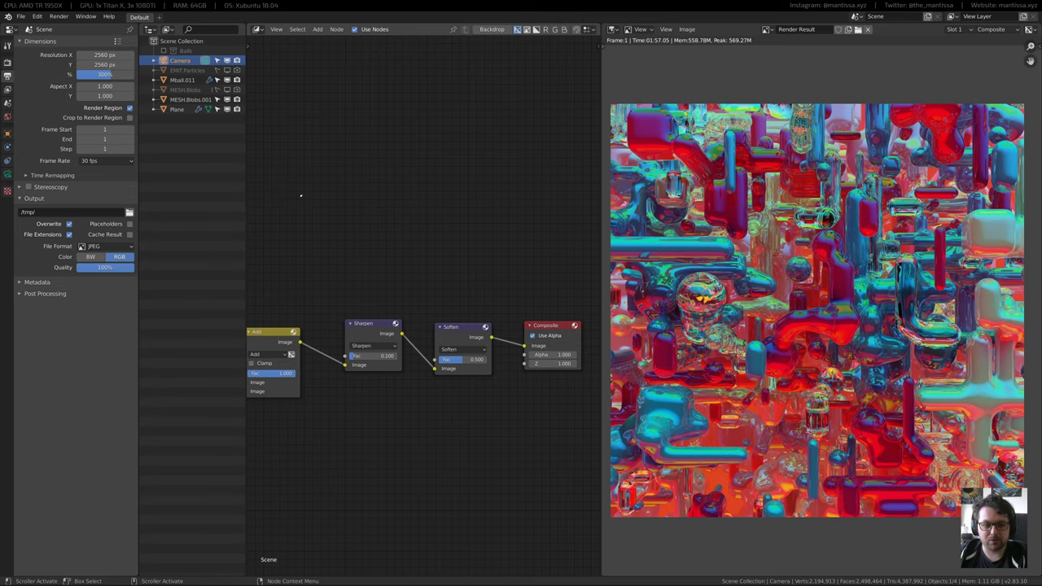
{"action": "middle_click_drag", "start_coordinate": [392, 198], "coordinate": [372, 200]}
{"action": "scroll", "coordinate": [374, 197], "scroll_direction": "up", "scroll_amount": 1}
{"action": "middle_click_drag", "start_coordinate": [769, 249], "coordinate": [776, 242]}
{"action": "middle_click_drag", "start_coordinate": [821, 302], "coordinate": [817, 305]}
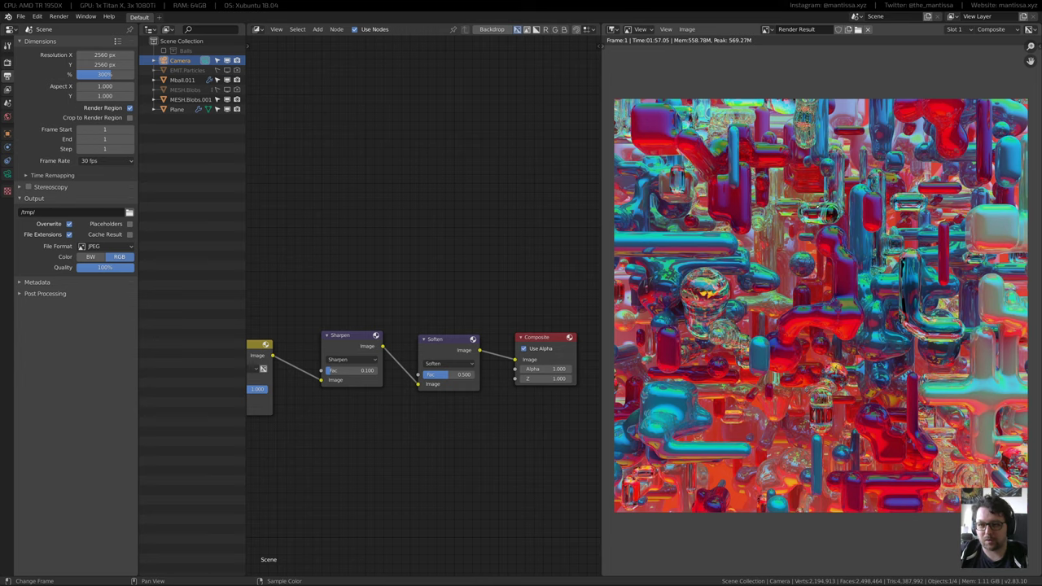